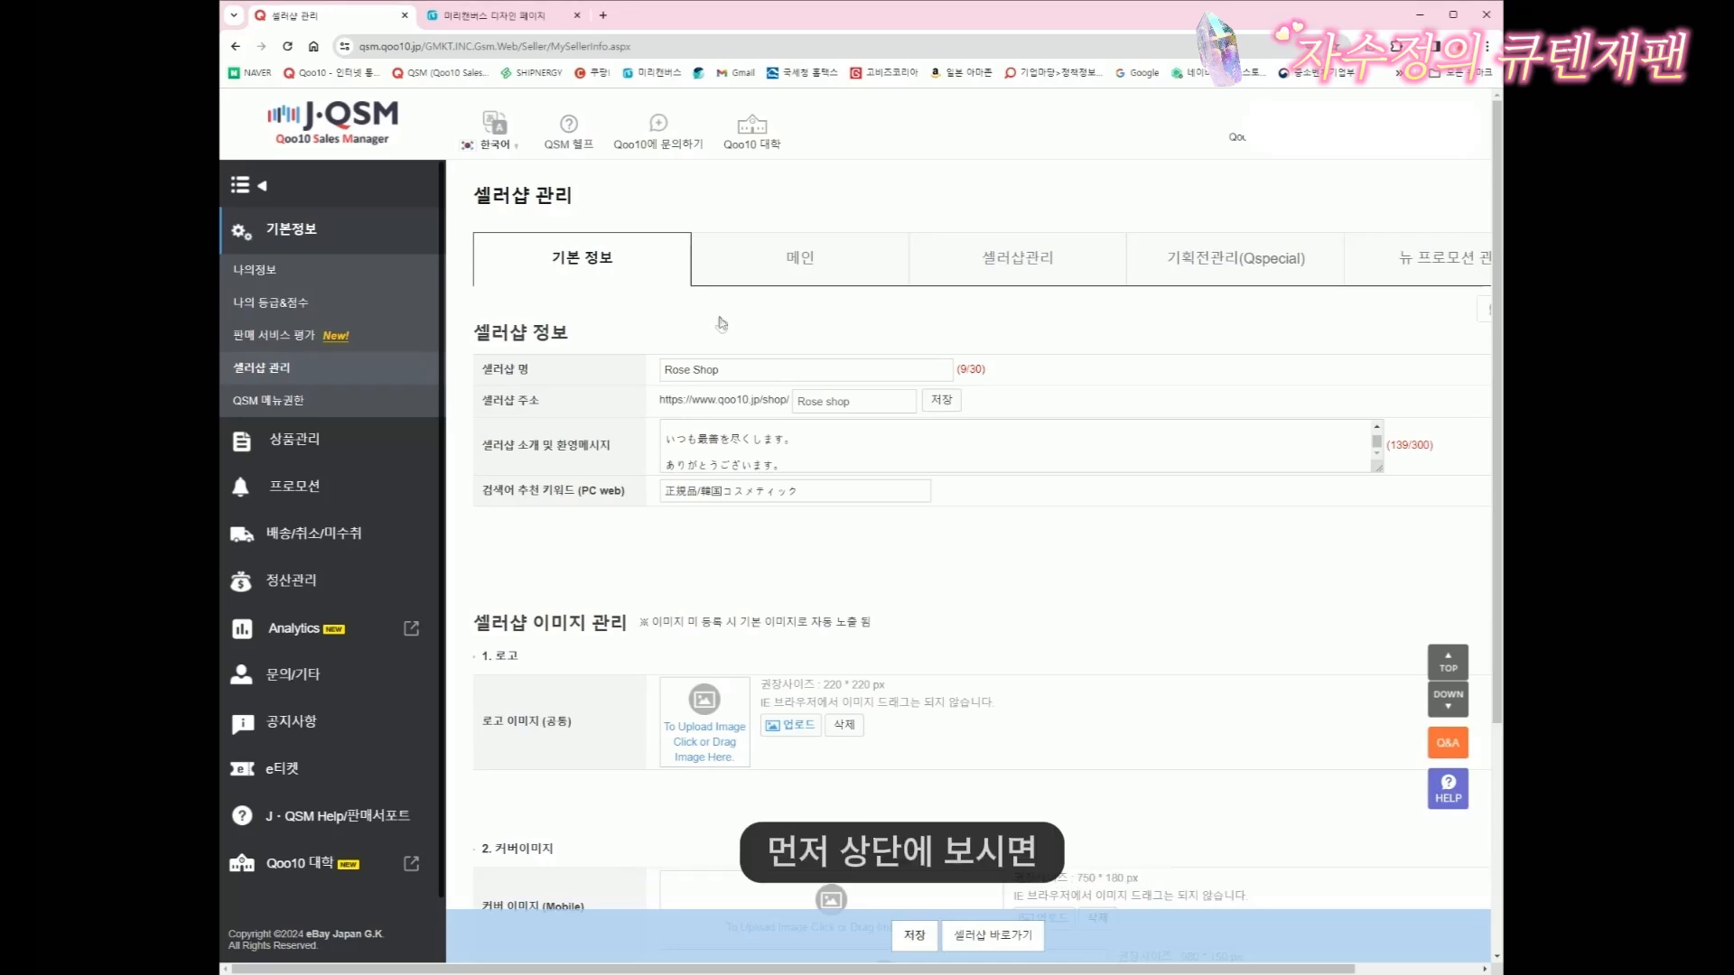
Look at the language choices available for the seller page, keeping Korean selected
scroll(722, 324, up, 3)
scroll(759, 311, up, 2)
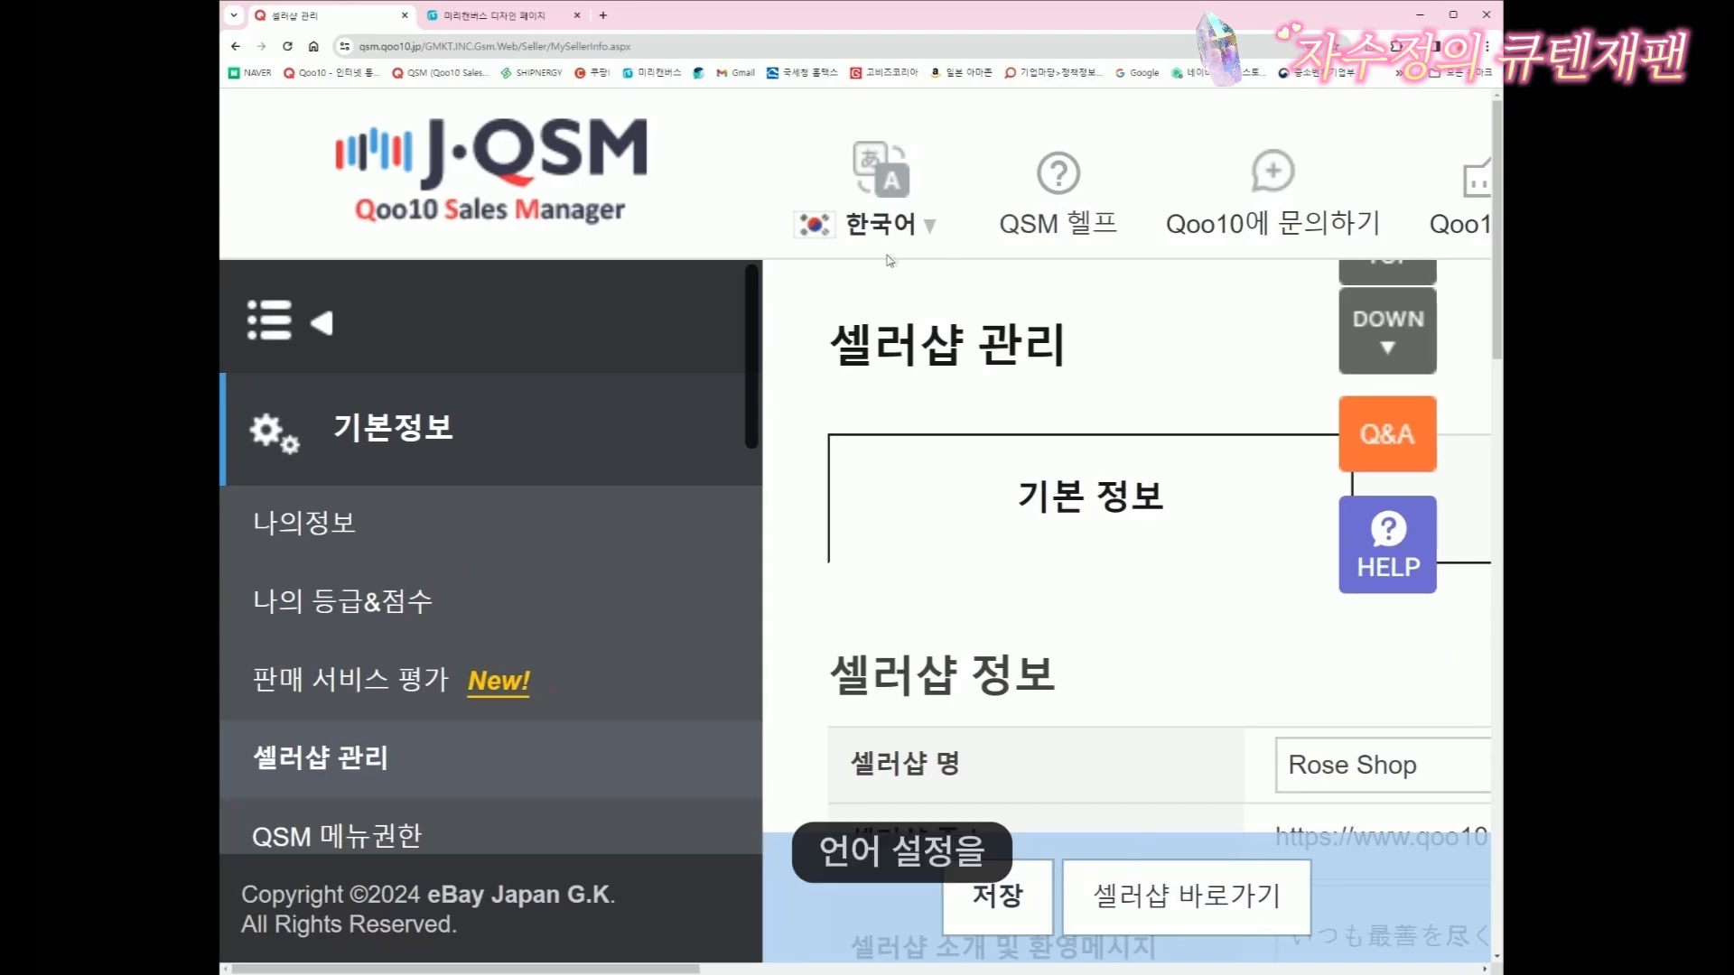
click(857, 219)
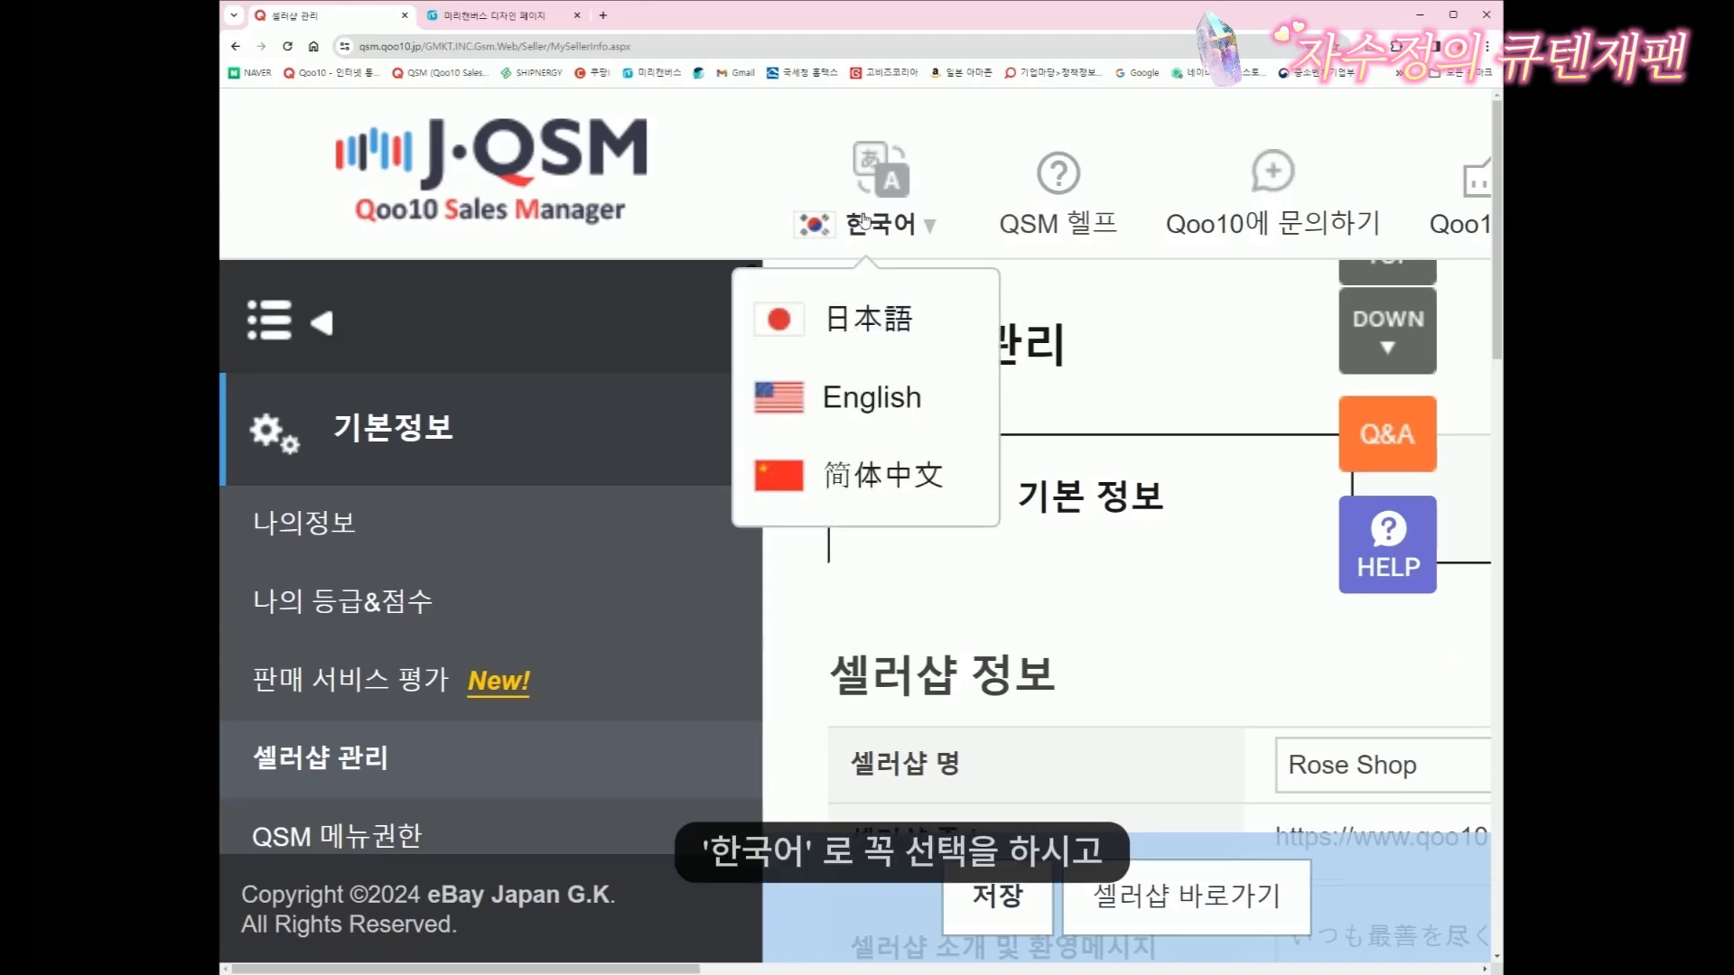
click(862, 220)
key(ctrl+minus)
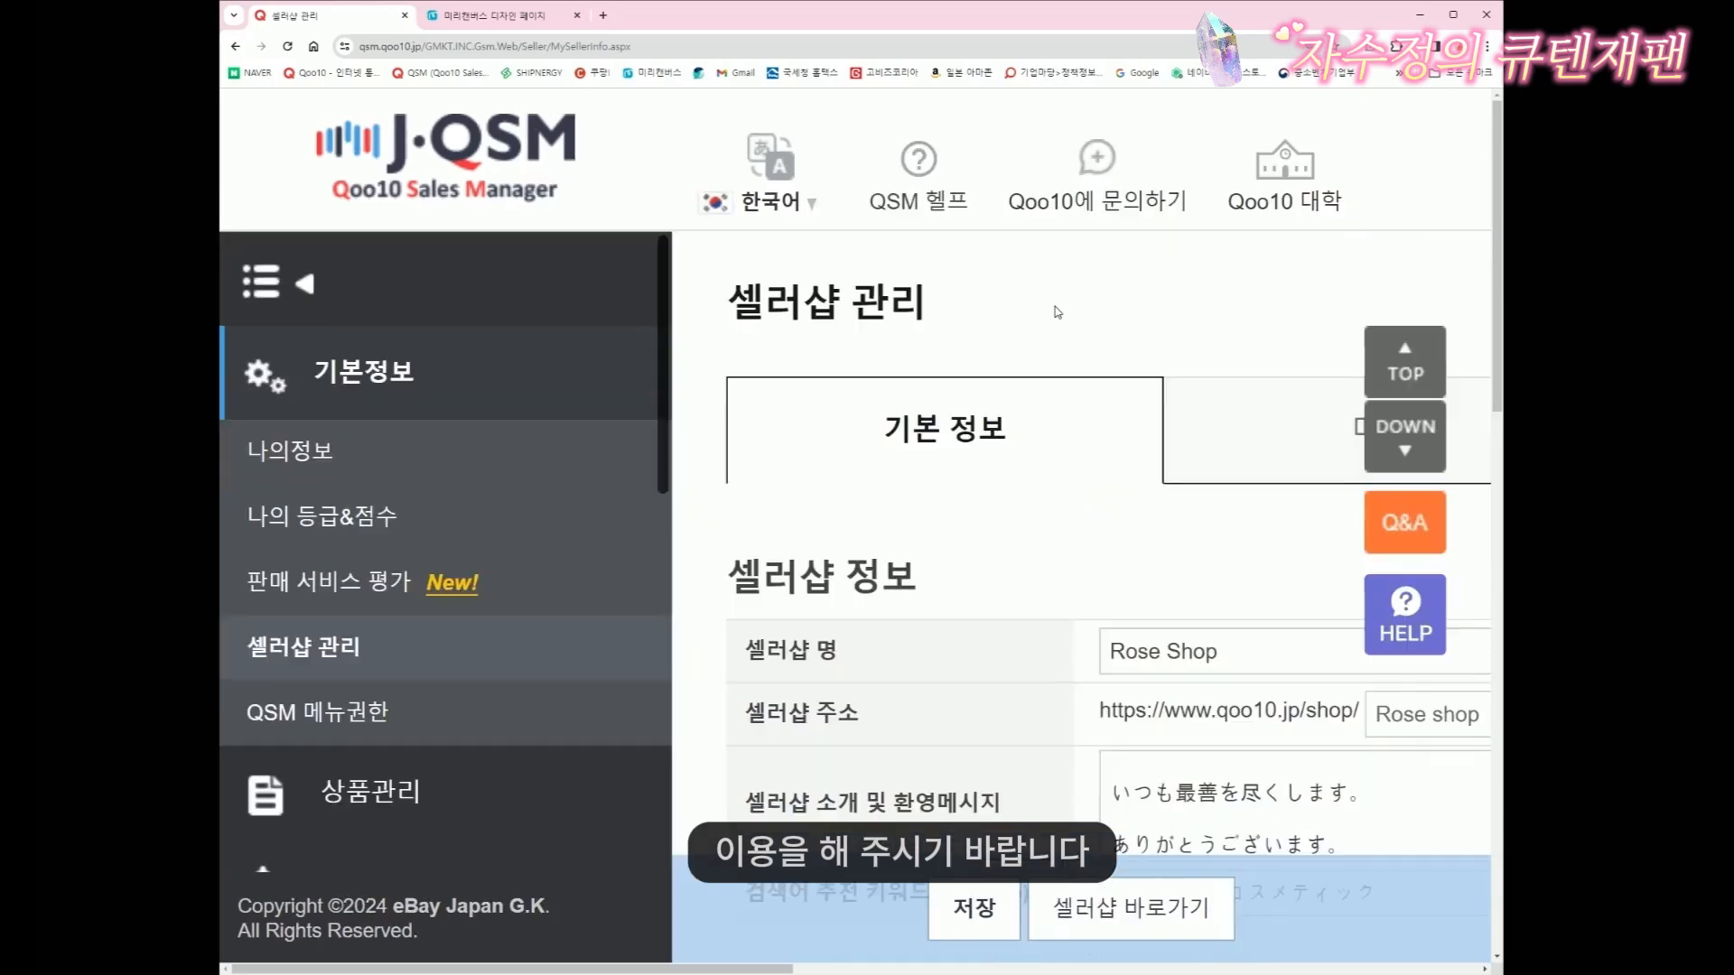
key(ctrl+minus)
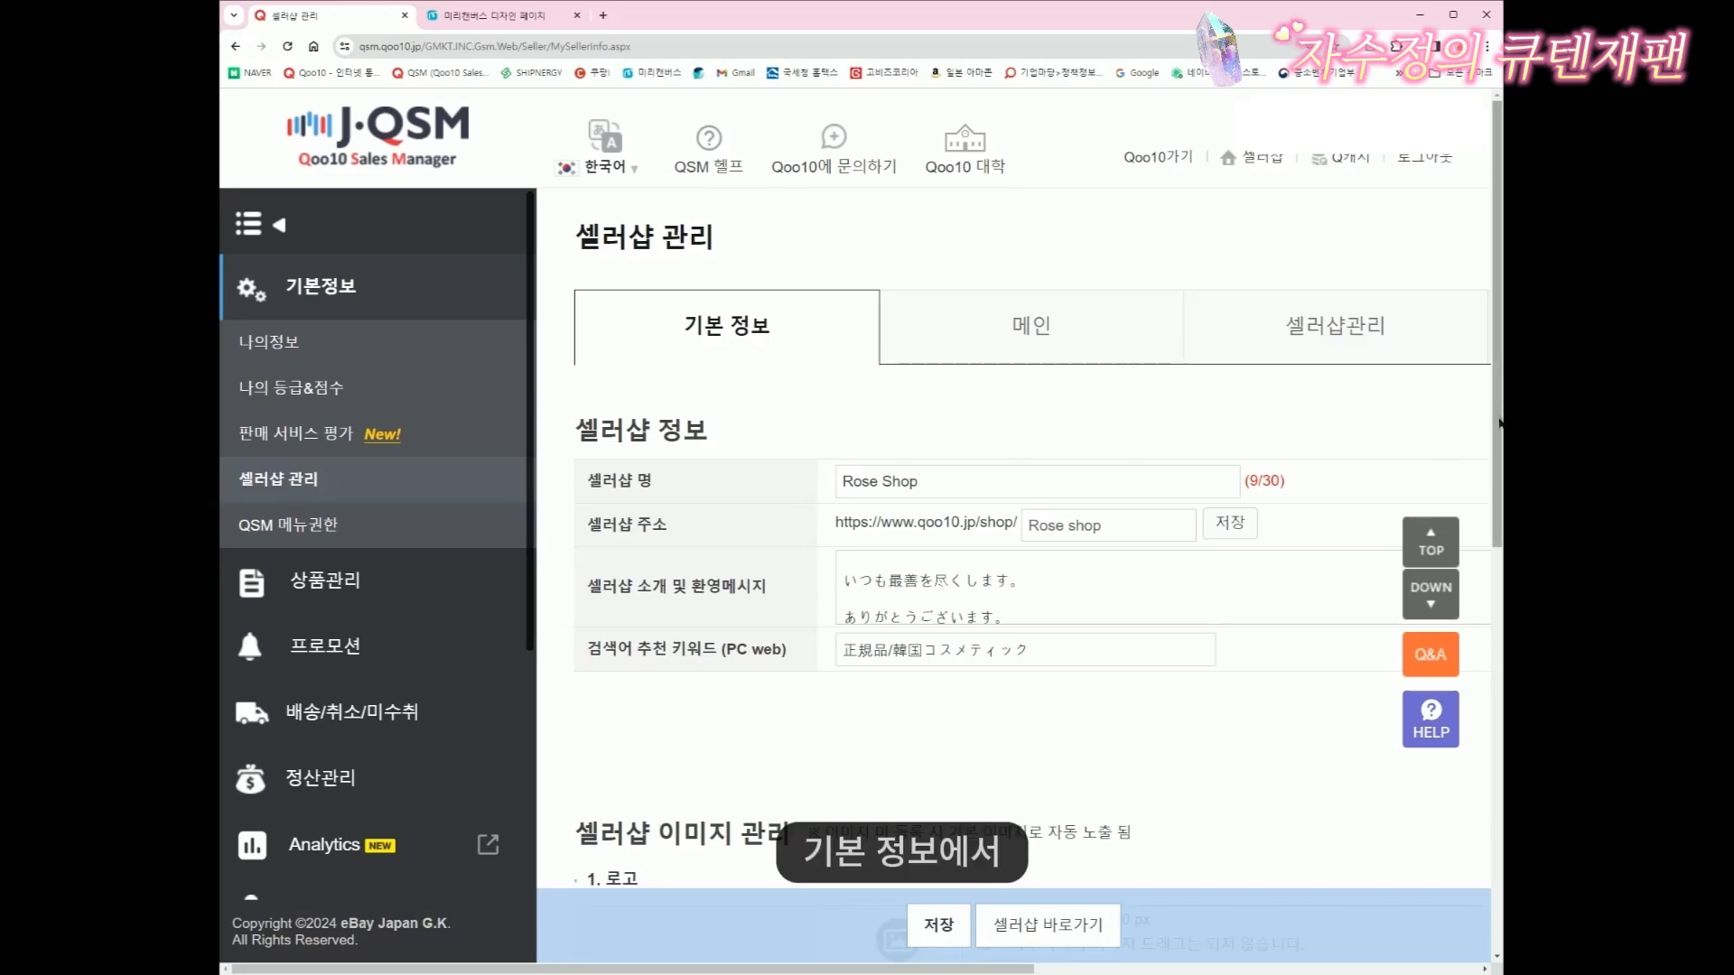
Review the seller shop information fields and the recommended size for the logo image
scroll(696, 370, down, 2)
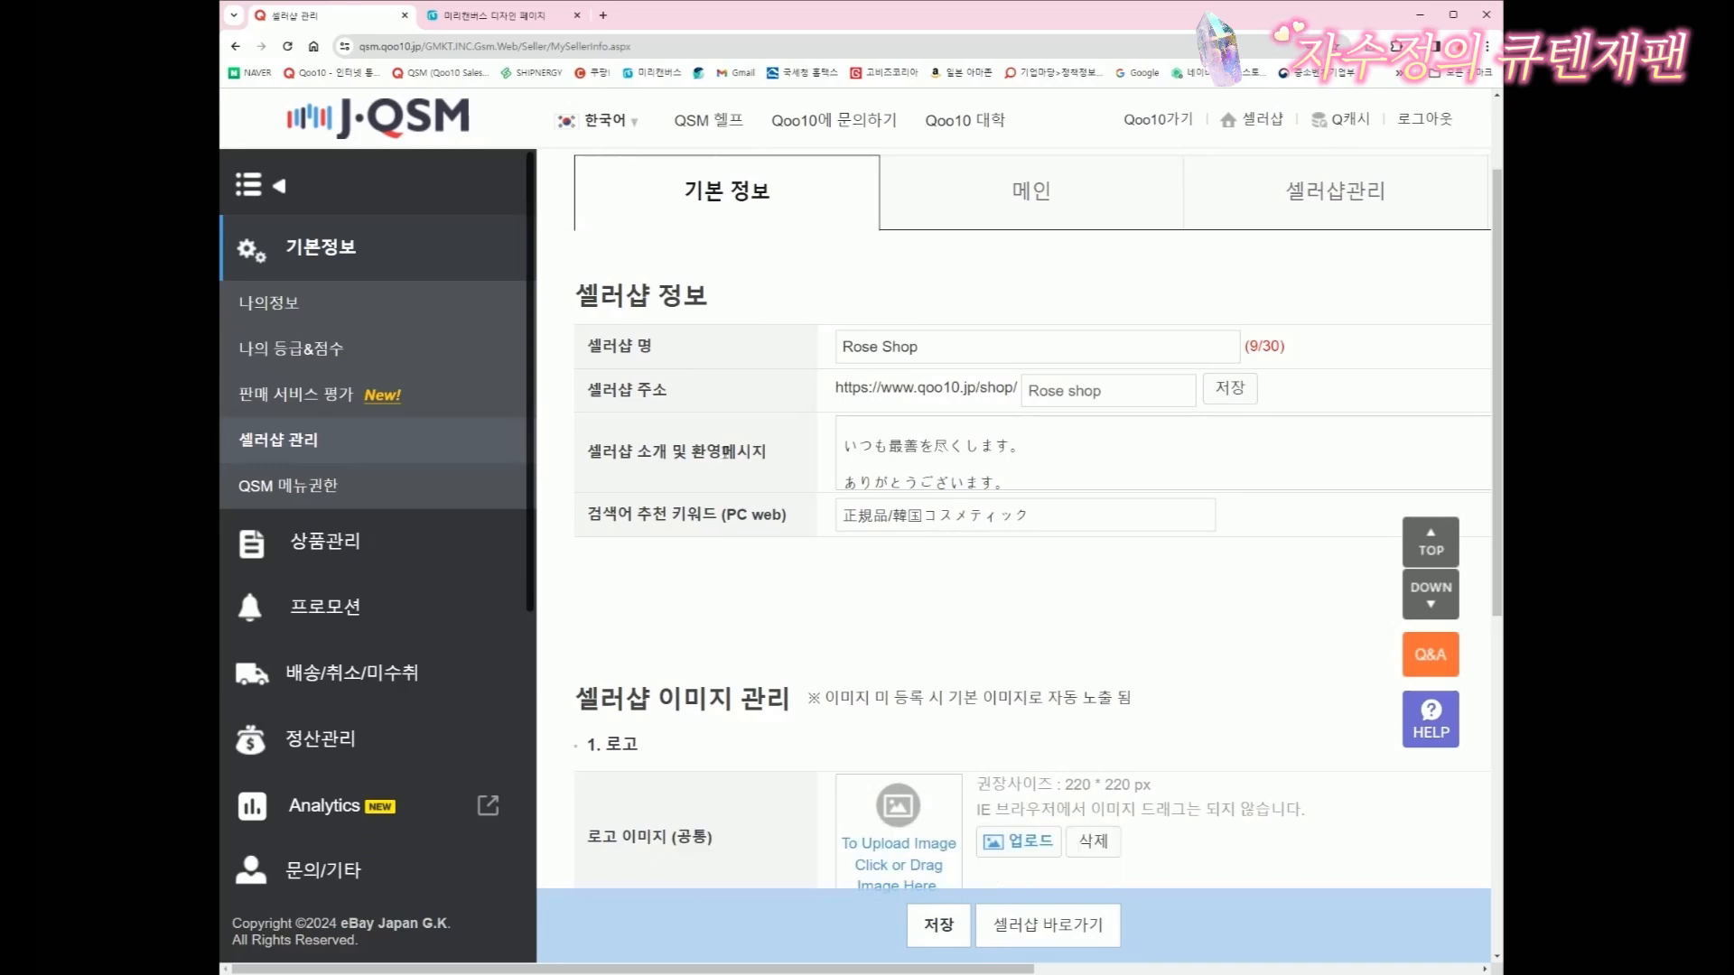
scroll(884, 435, up, 2)
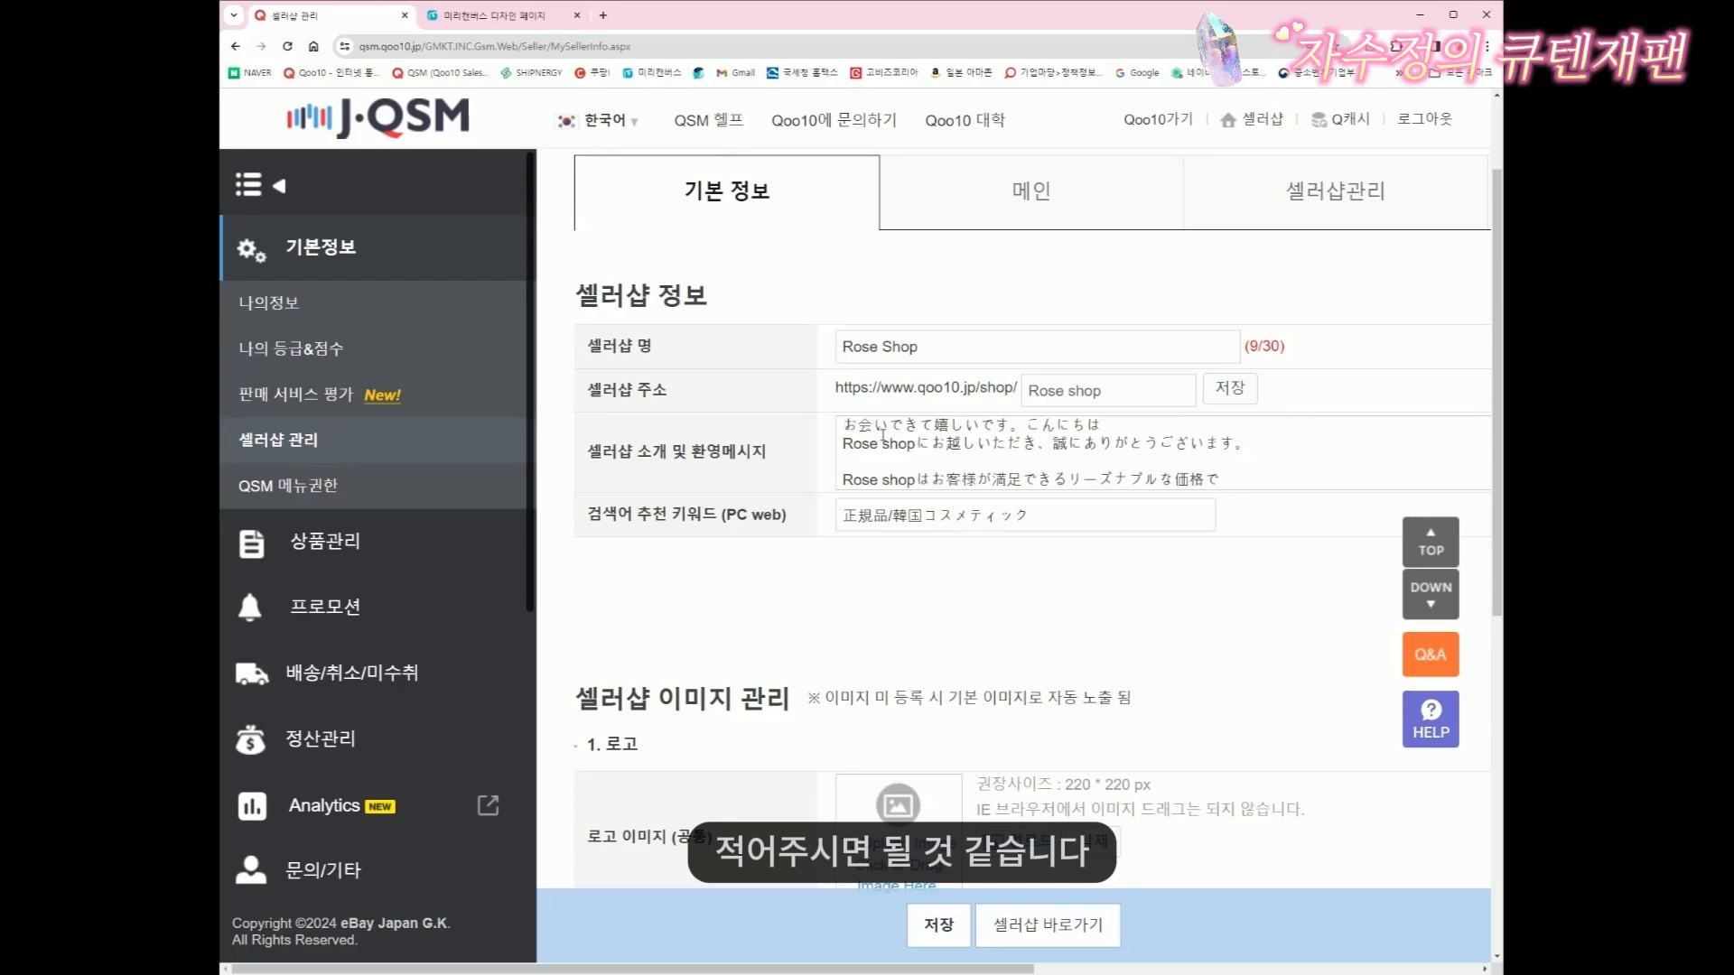
scroll(696, 433, down, 2)
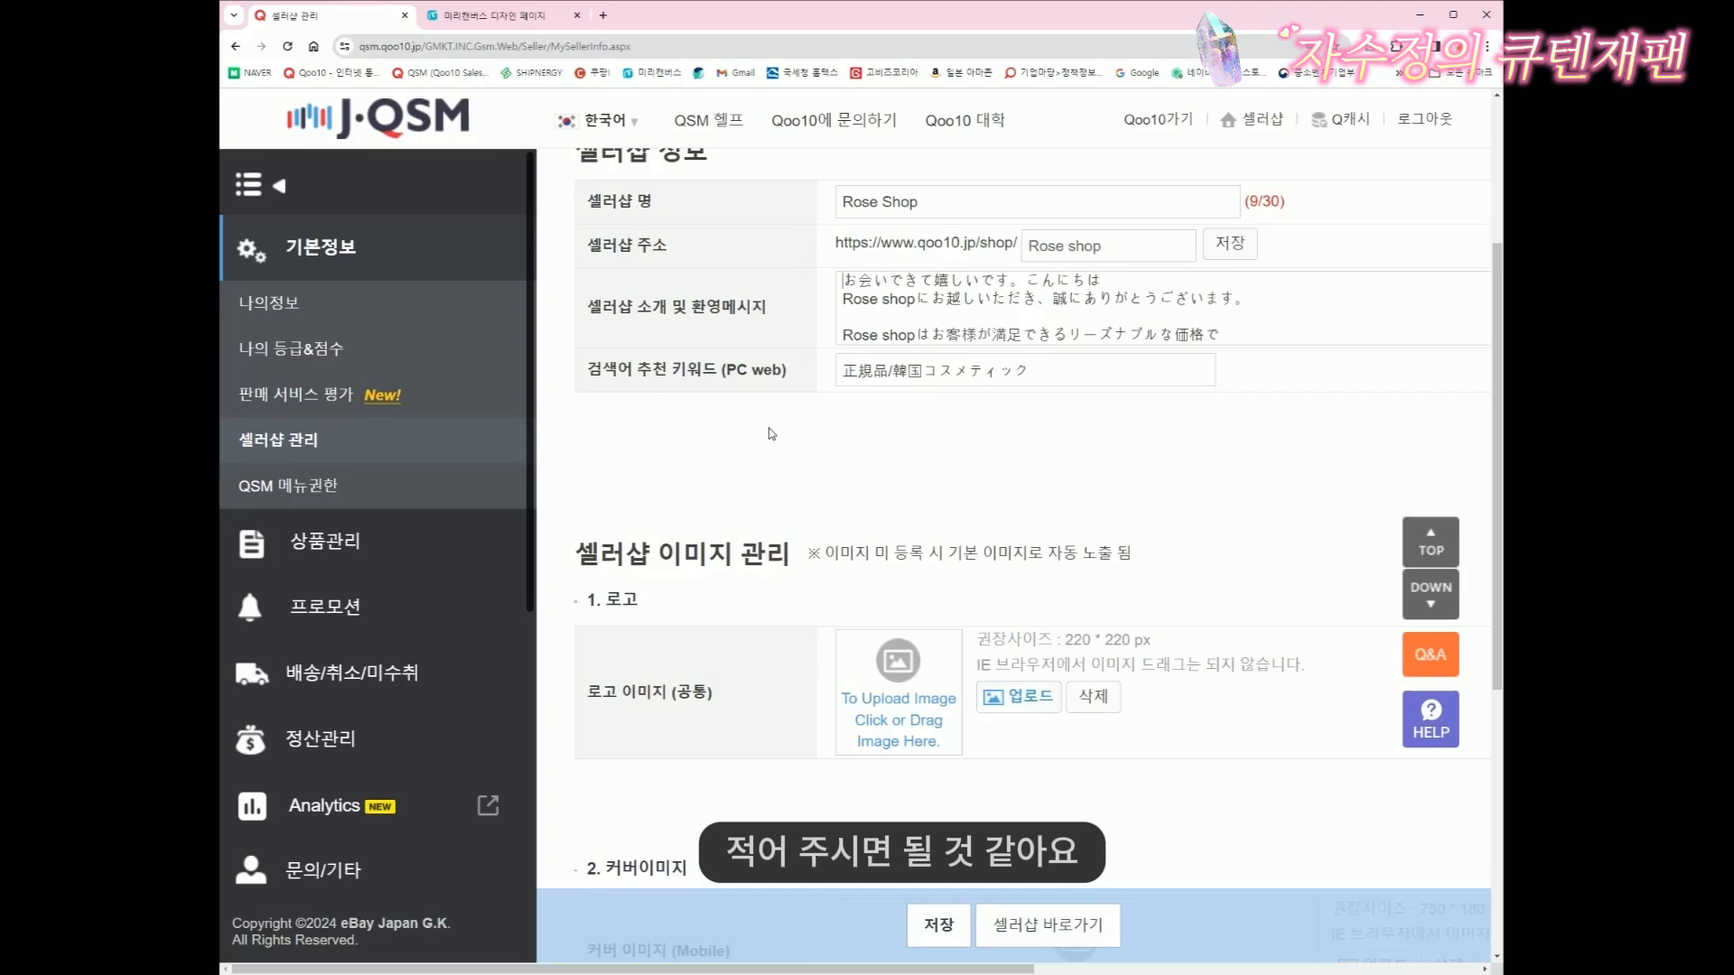
scroll(773, 433, down, 3)
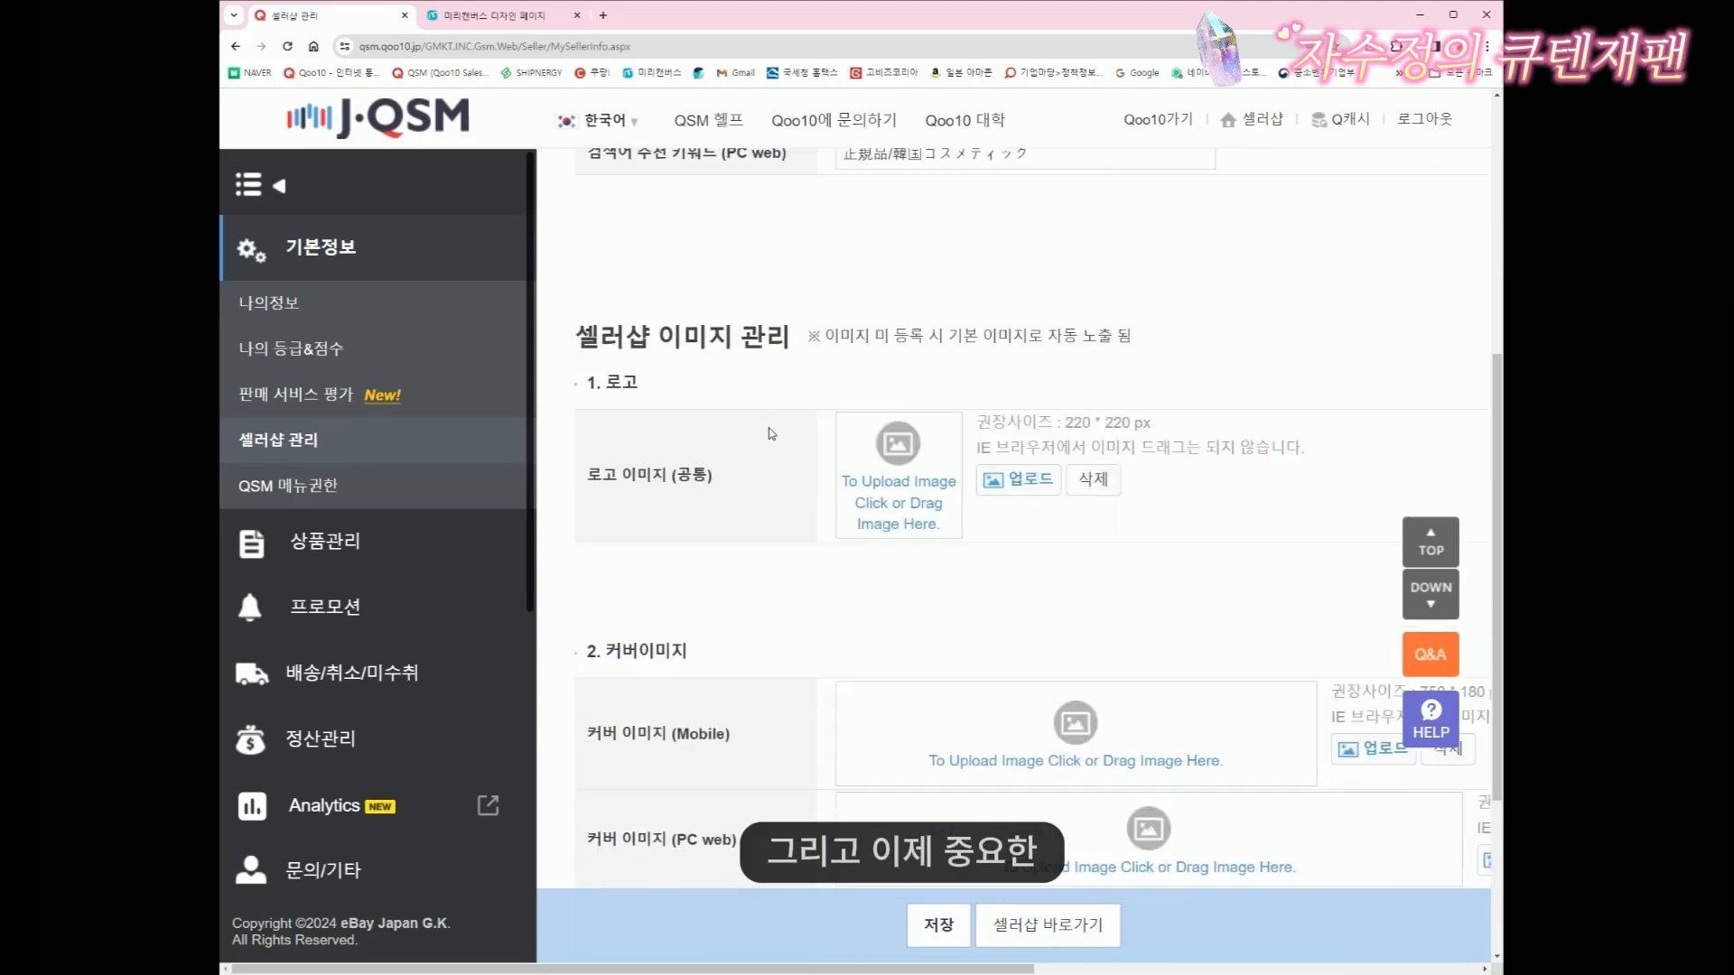
scroll(770, 433, down, 1)
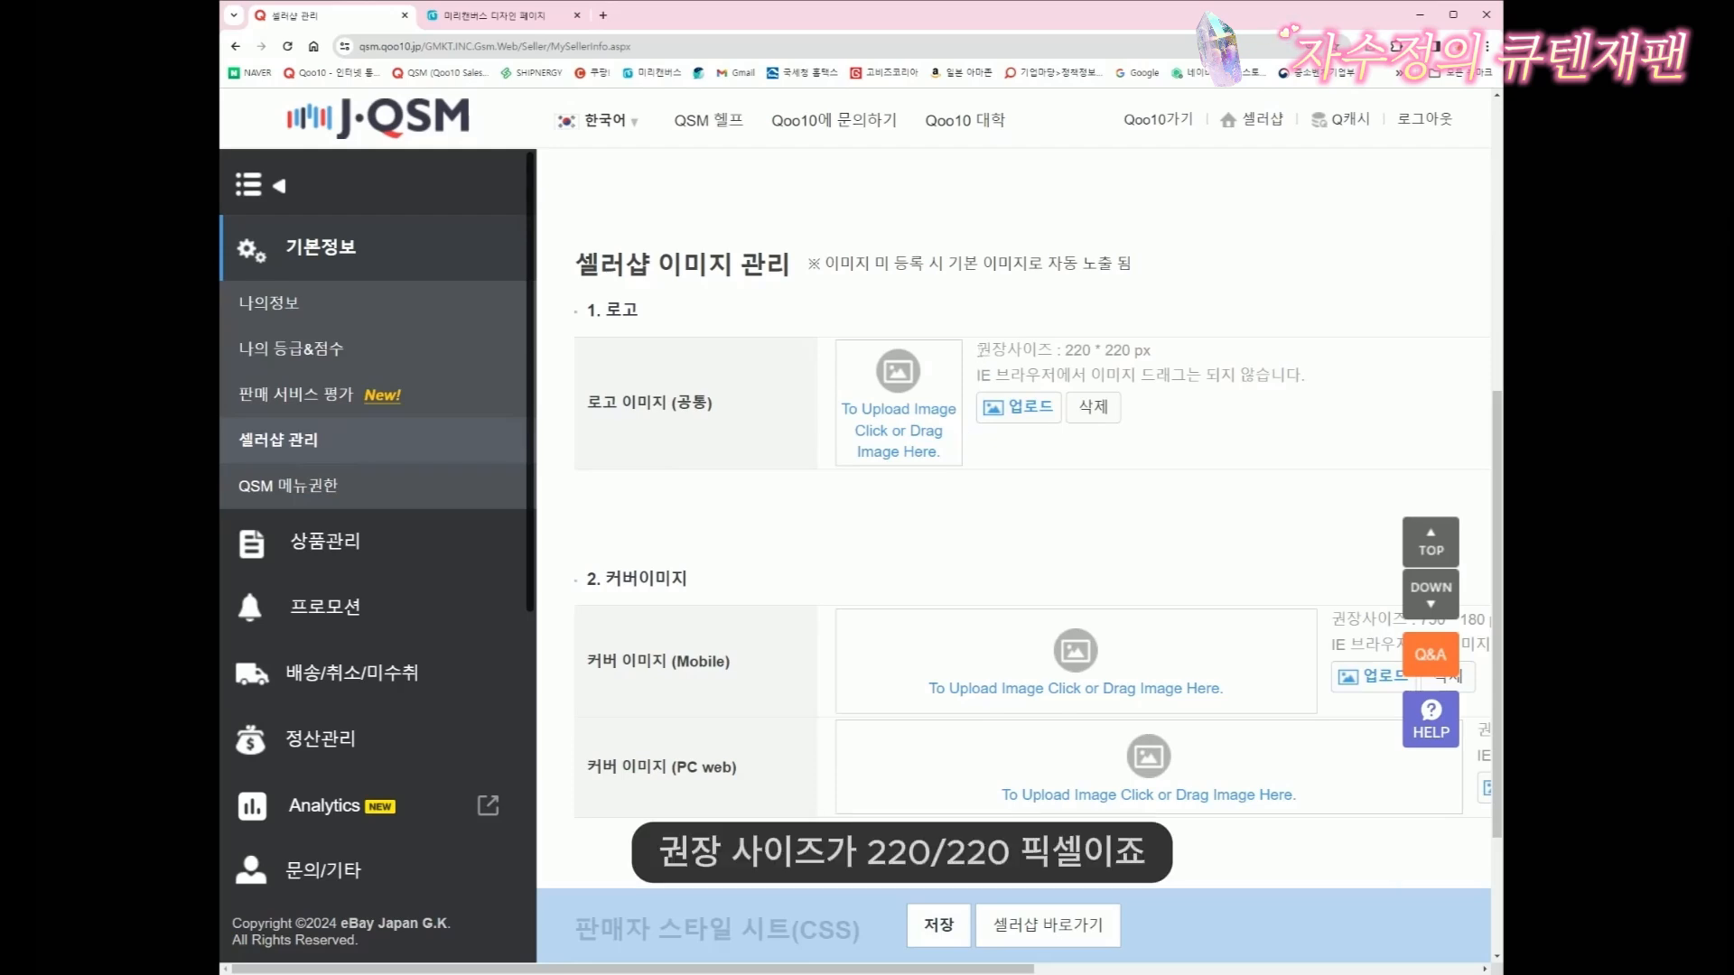
drag(978, 351, 1168, 356)
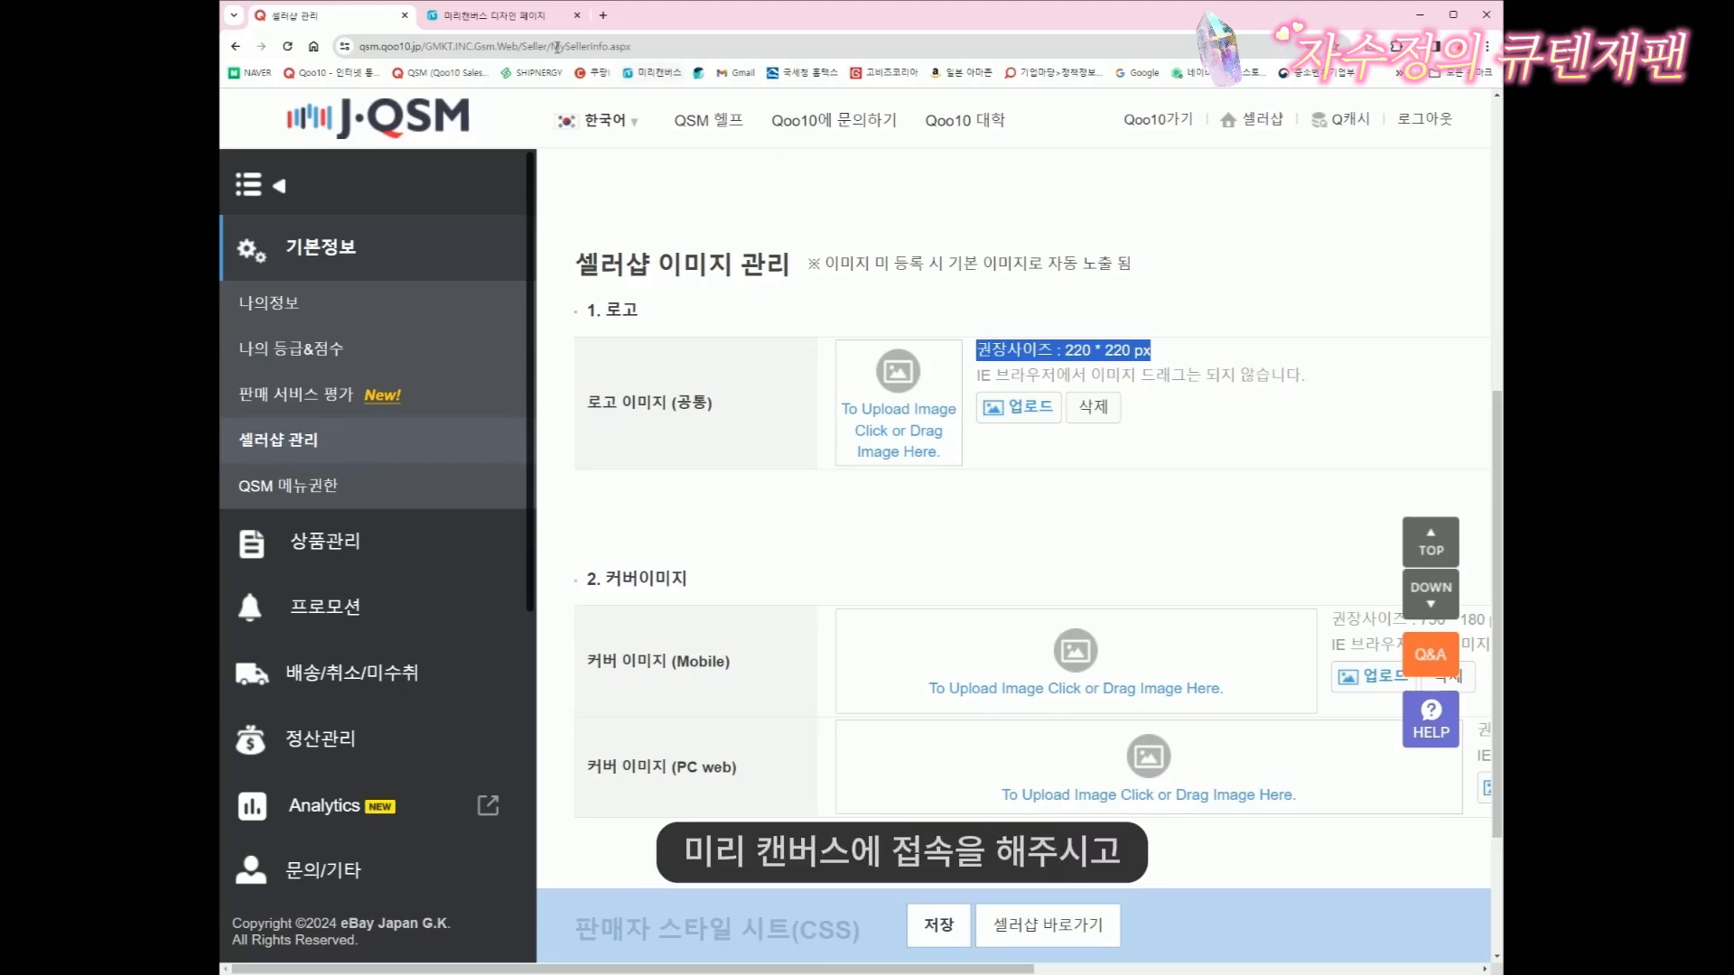
Switch to the MiriCanvas design page and open the editor's main menu
click(506, 17)
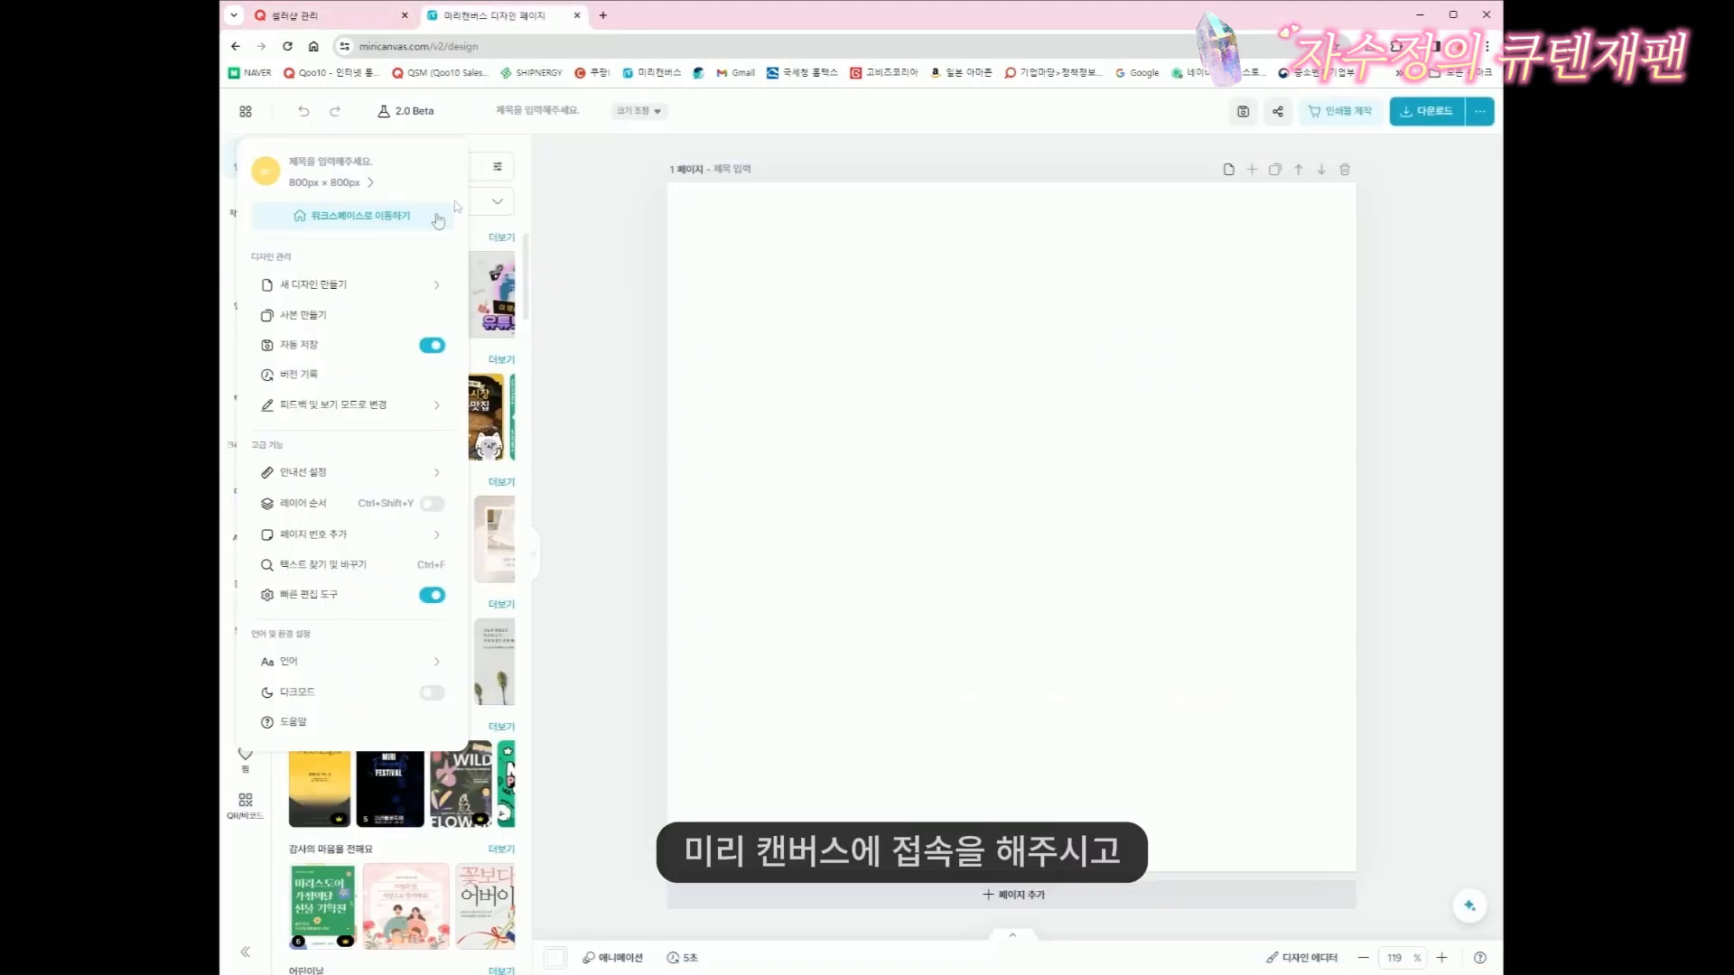
click(245, 111)
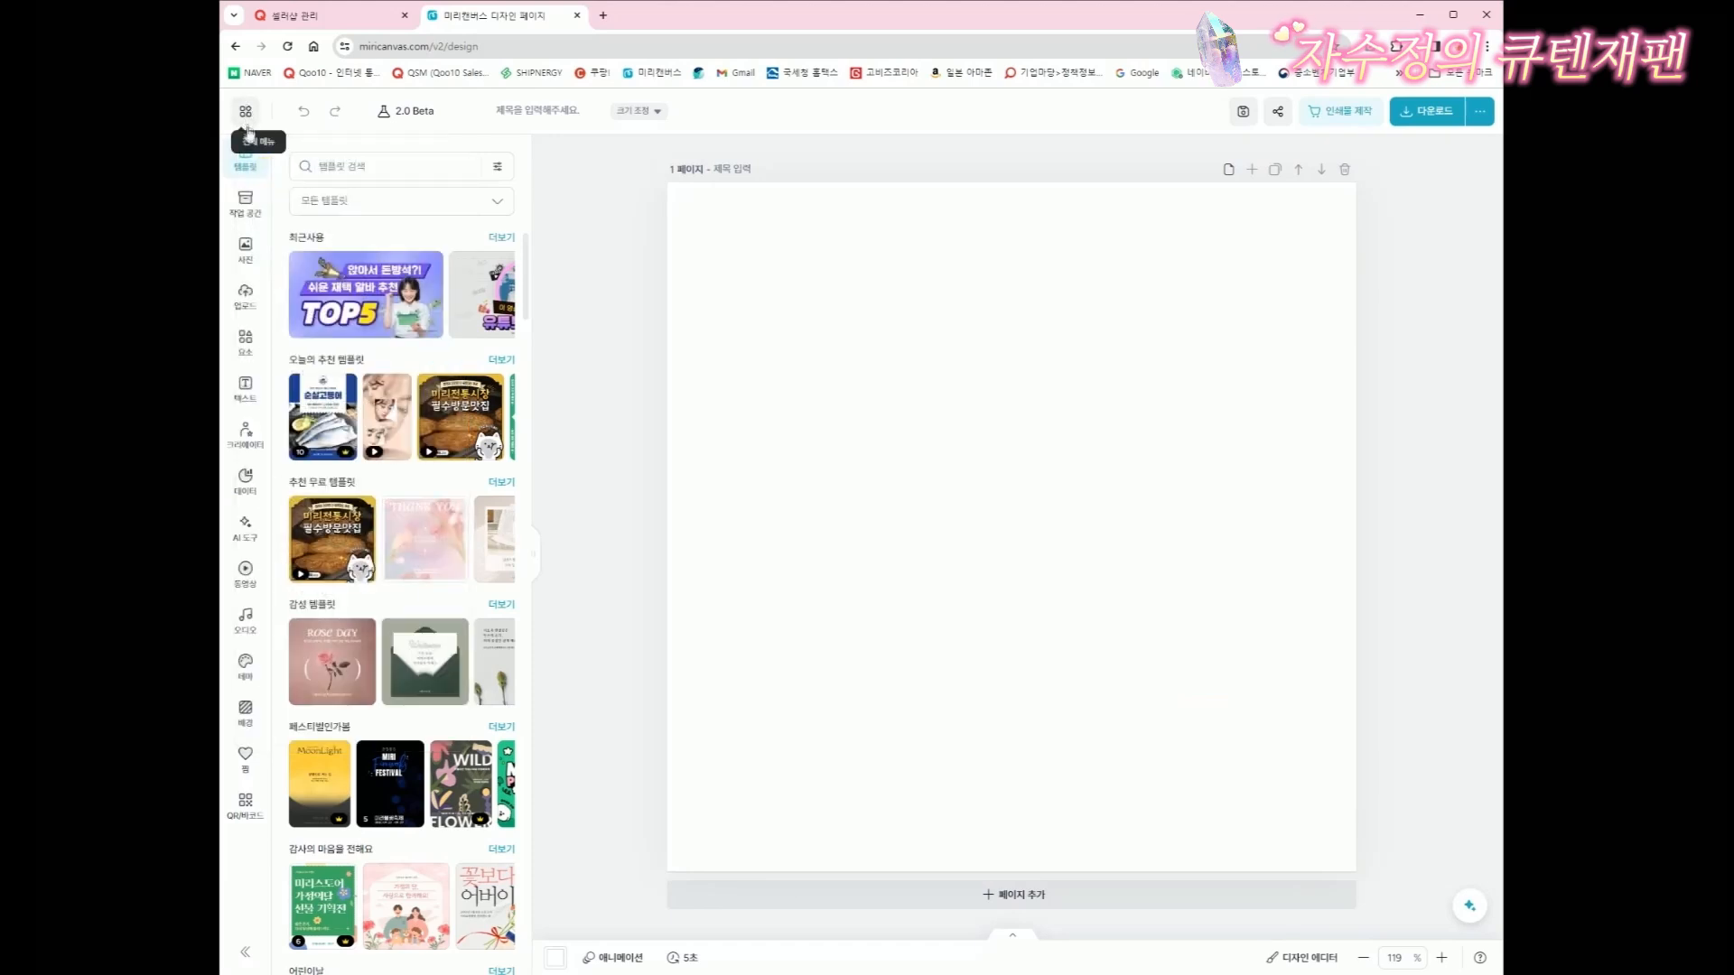
click(246, 115)
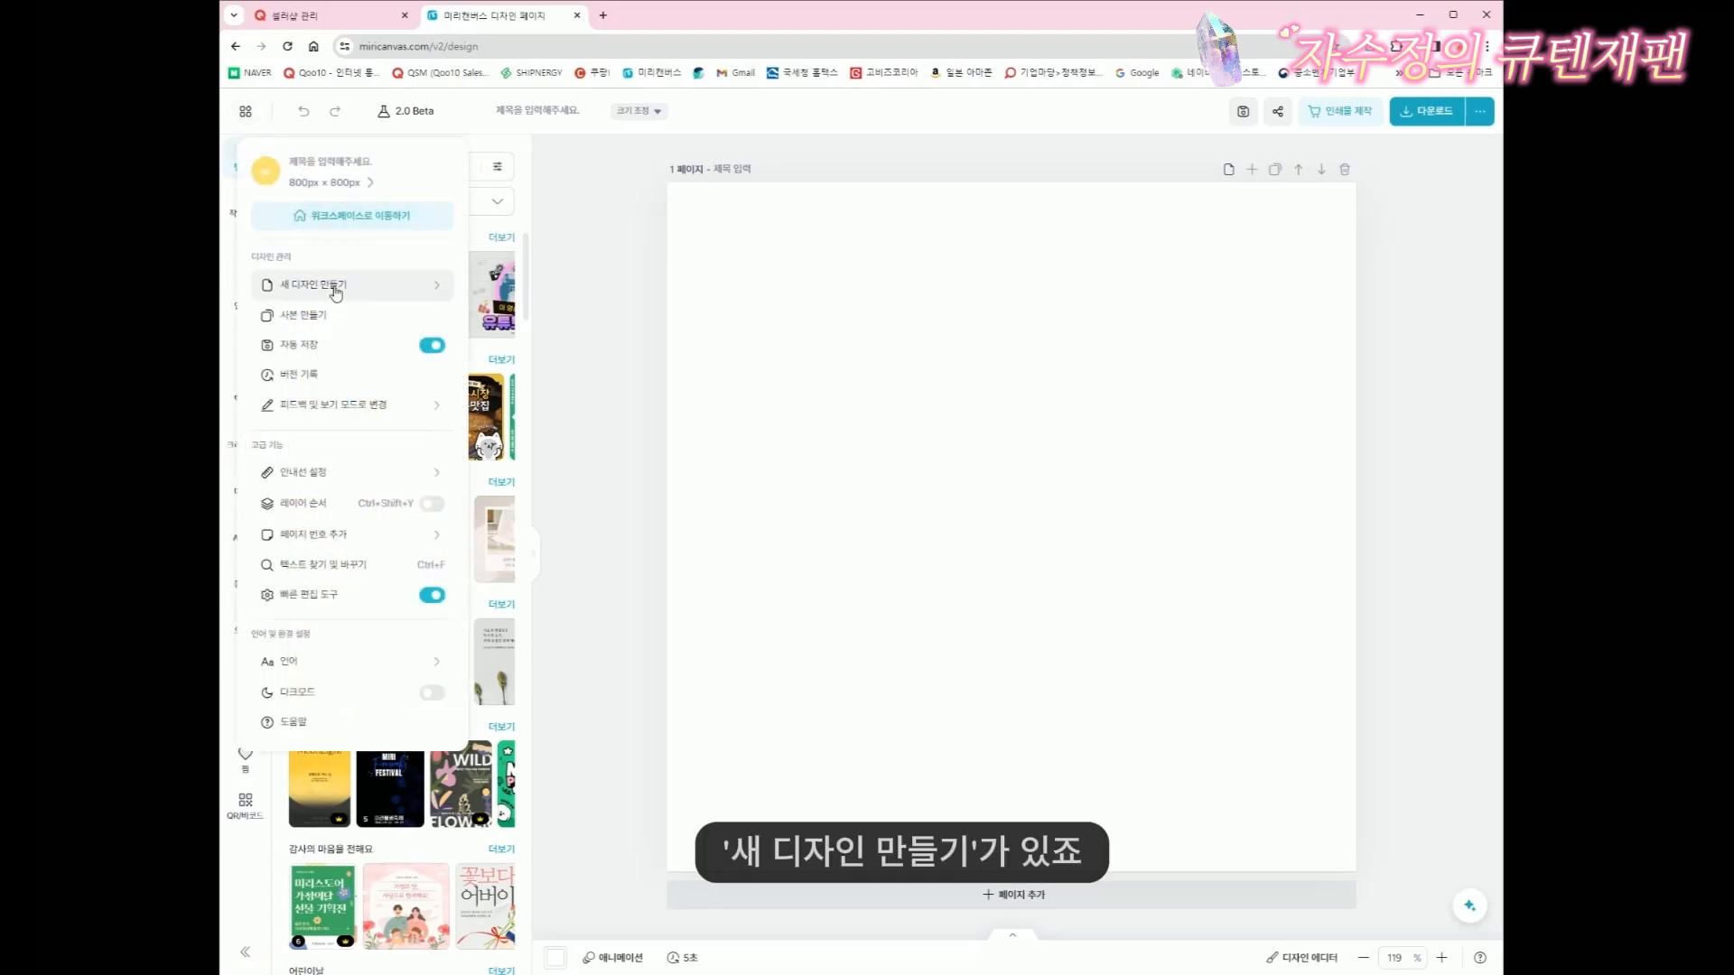
Enter a custom size of 220 x 220 px for a new design, leaving without creating it
click(336, 287)
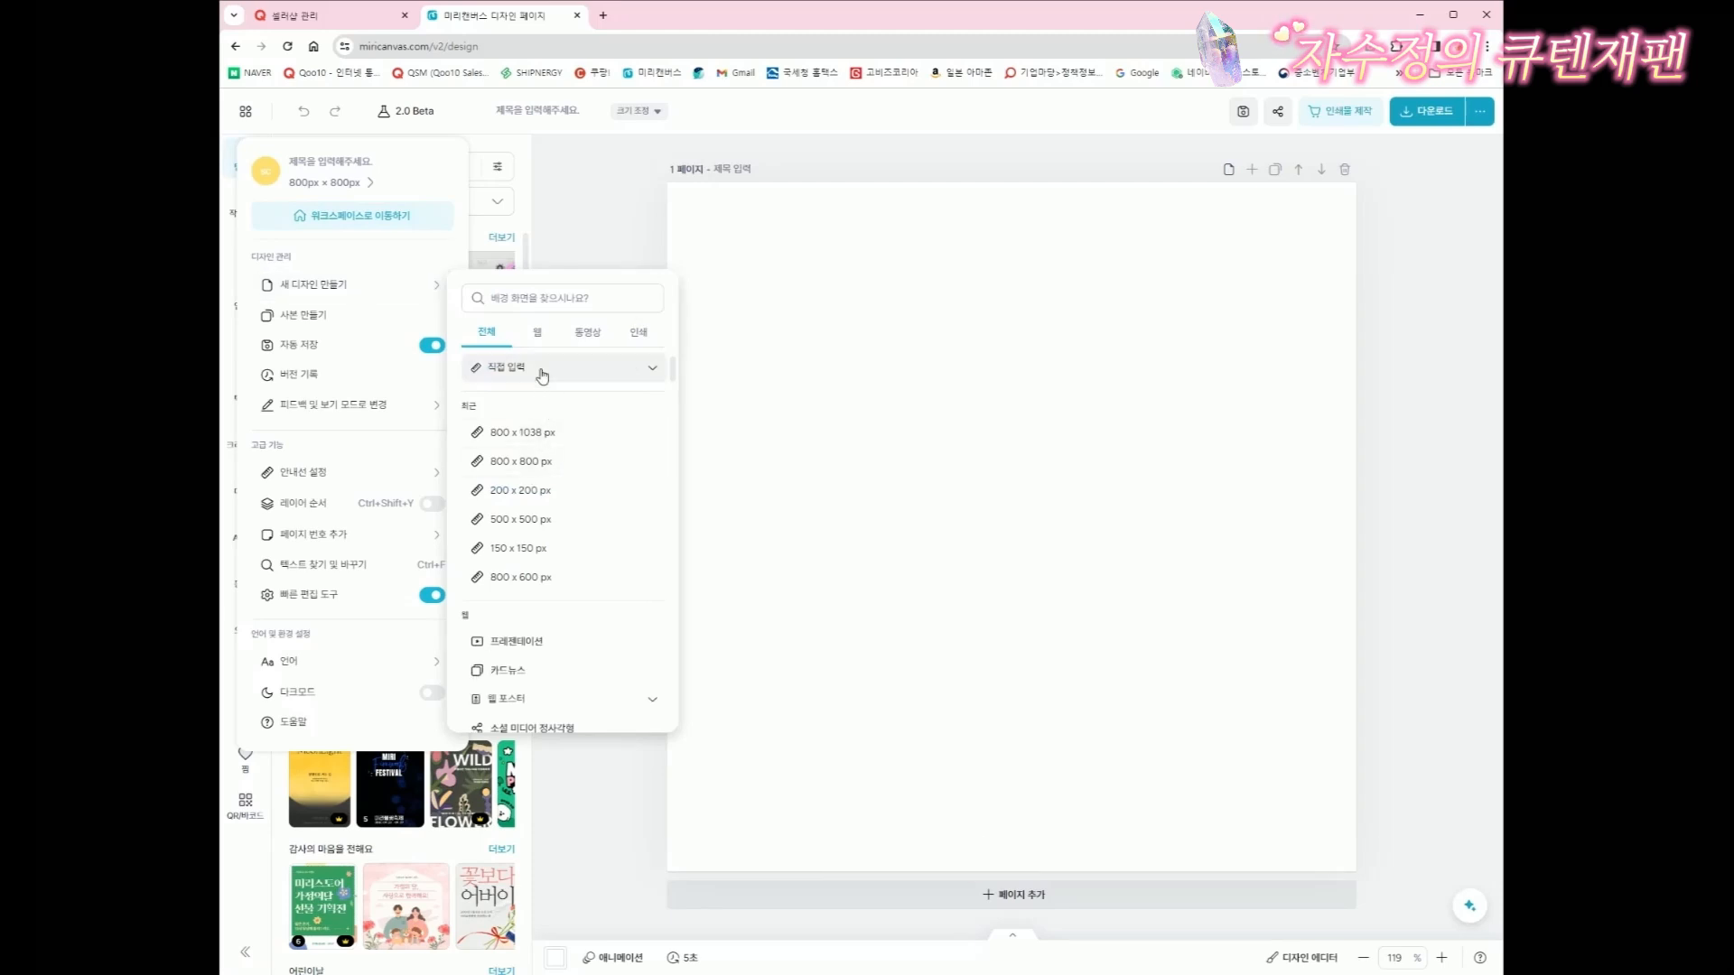
click(542, 375)
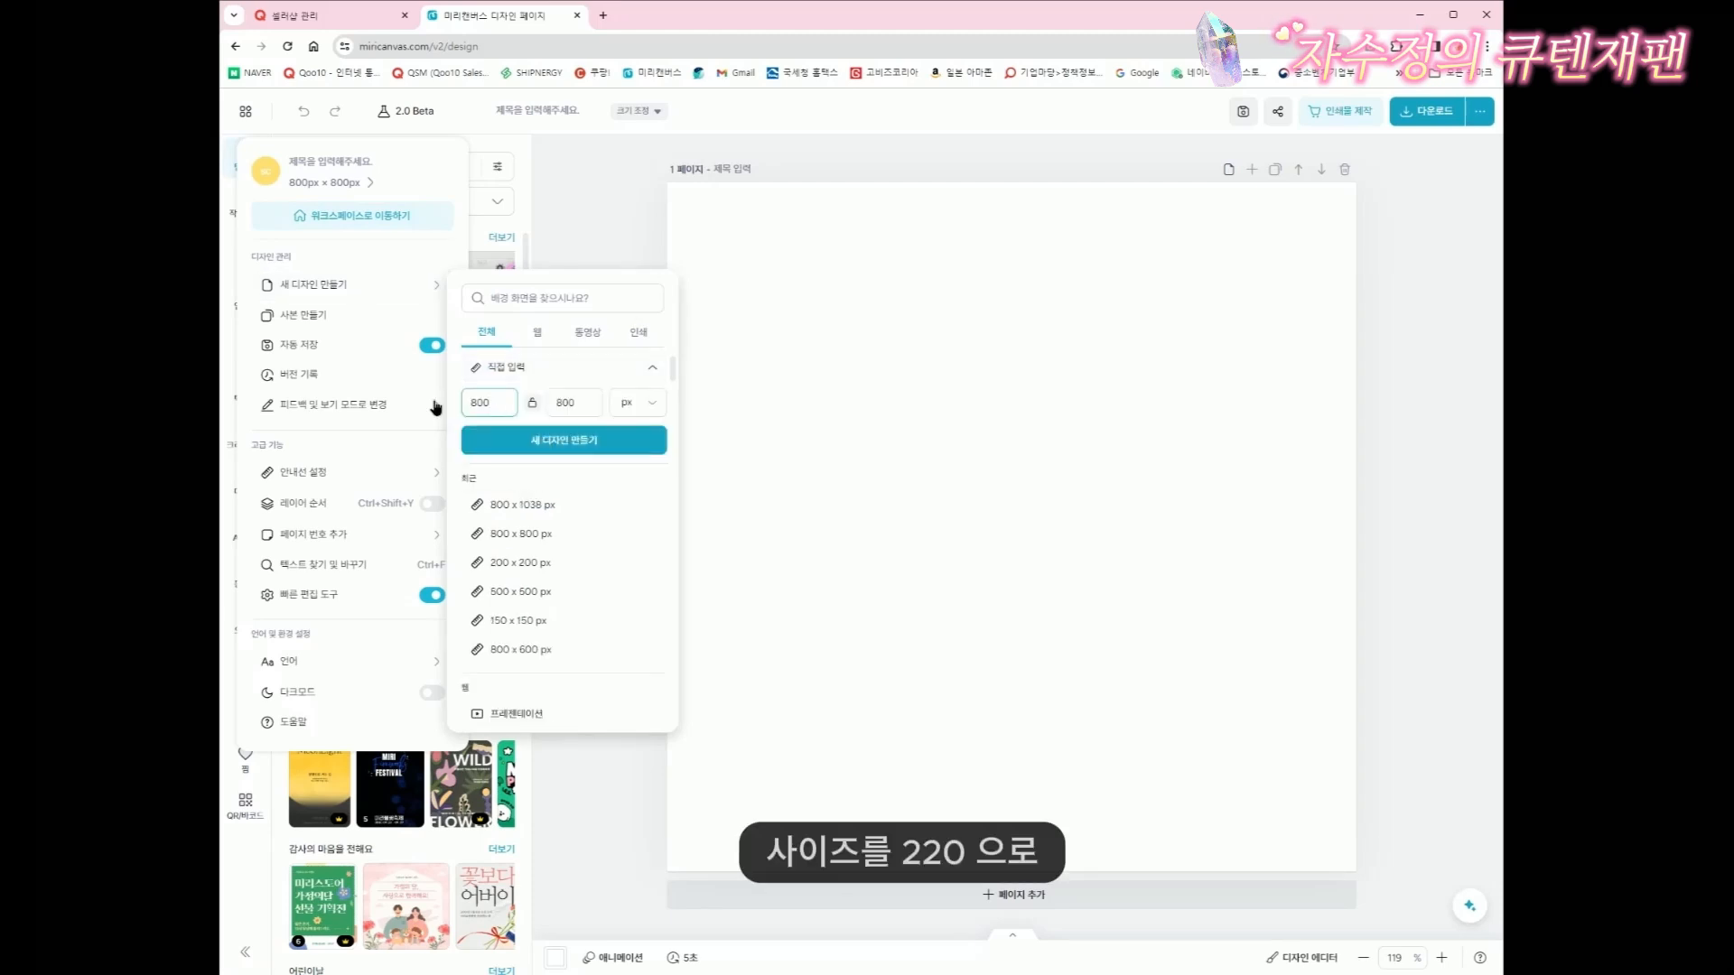
key(BackSpace)
key(BackSpace)
key(BackSpace)
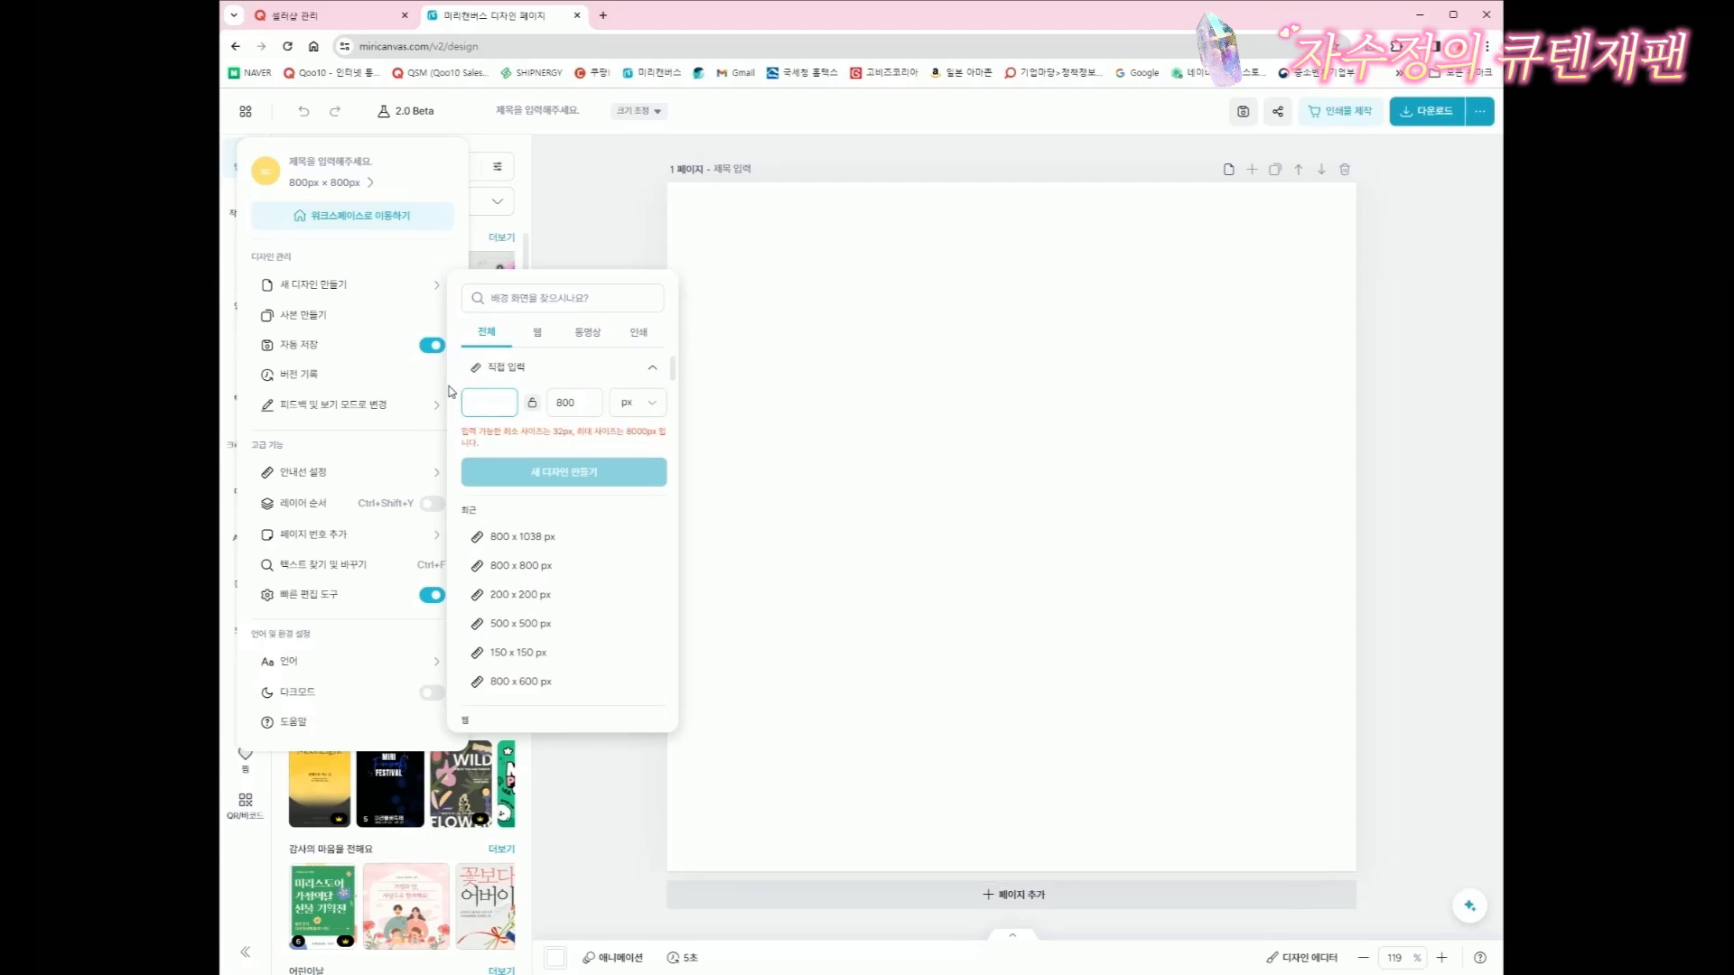
key(Tab)
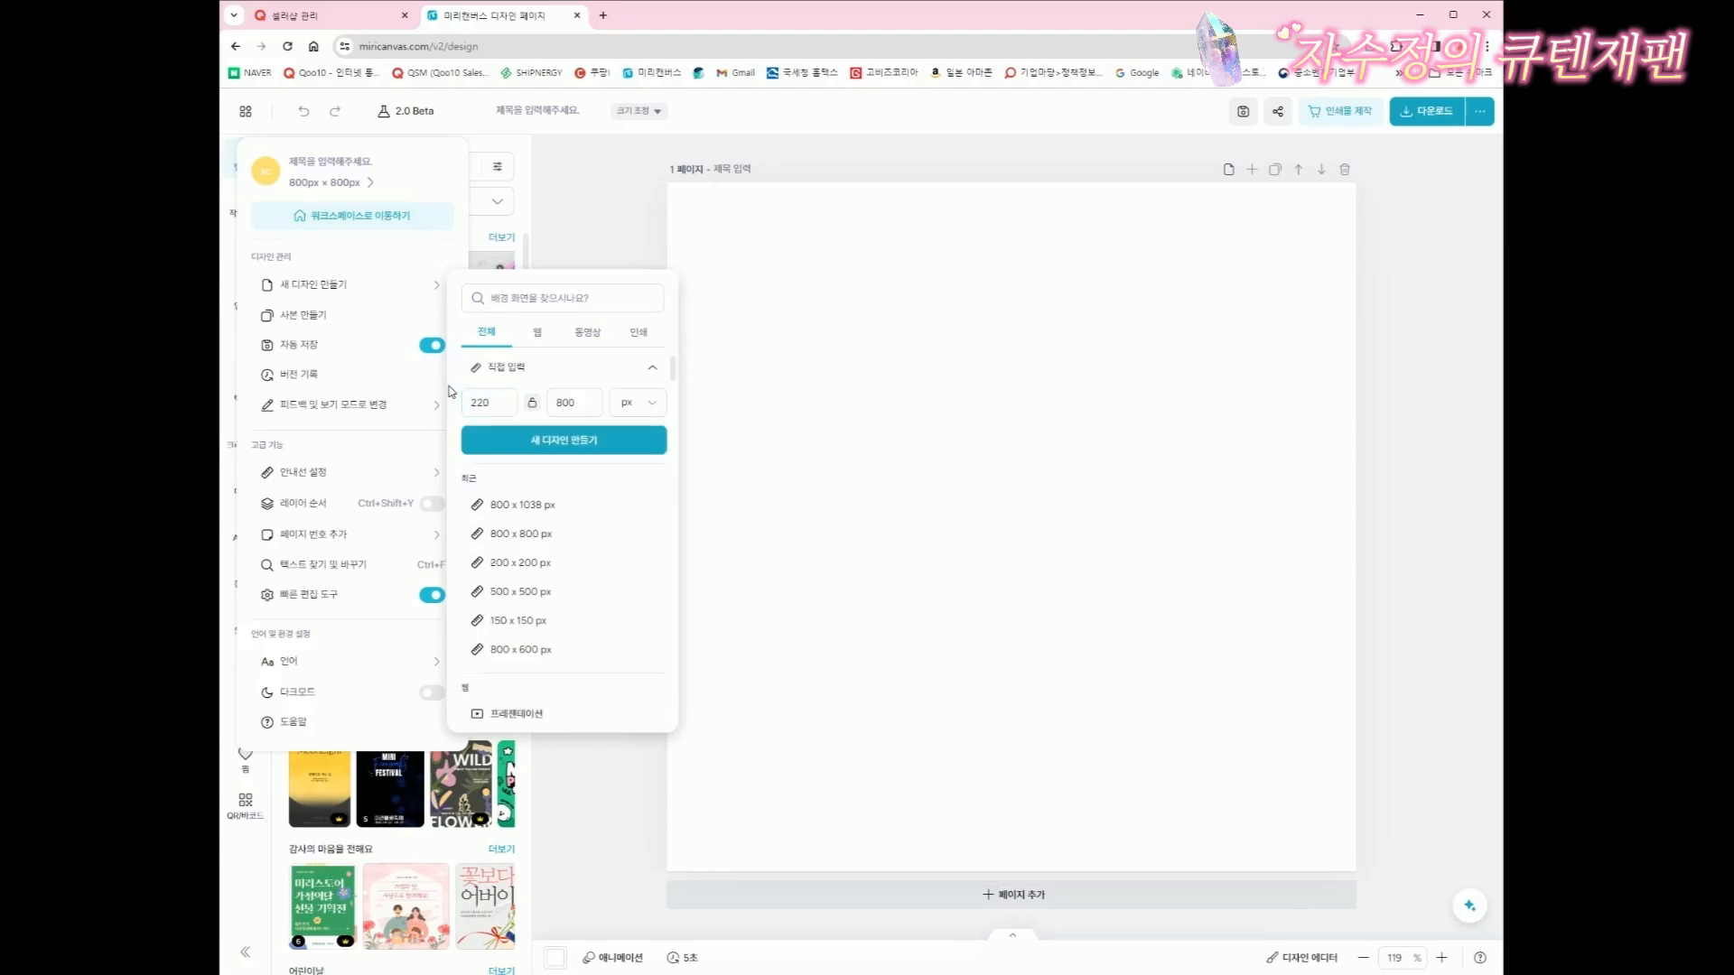
key(Tab)
text(220)
scroll(737, 506, down, 1)
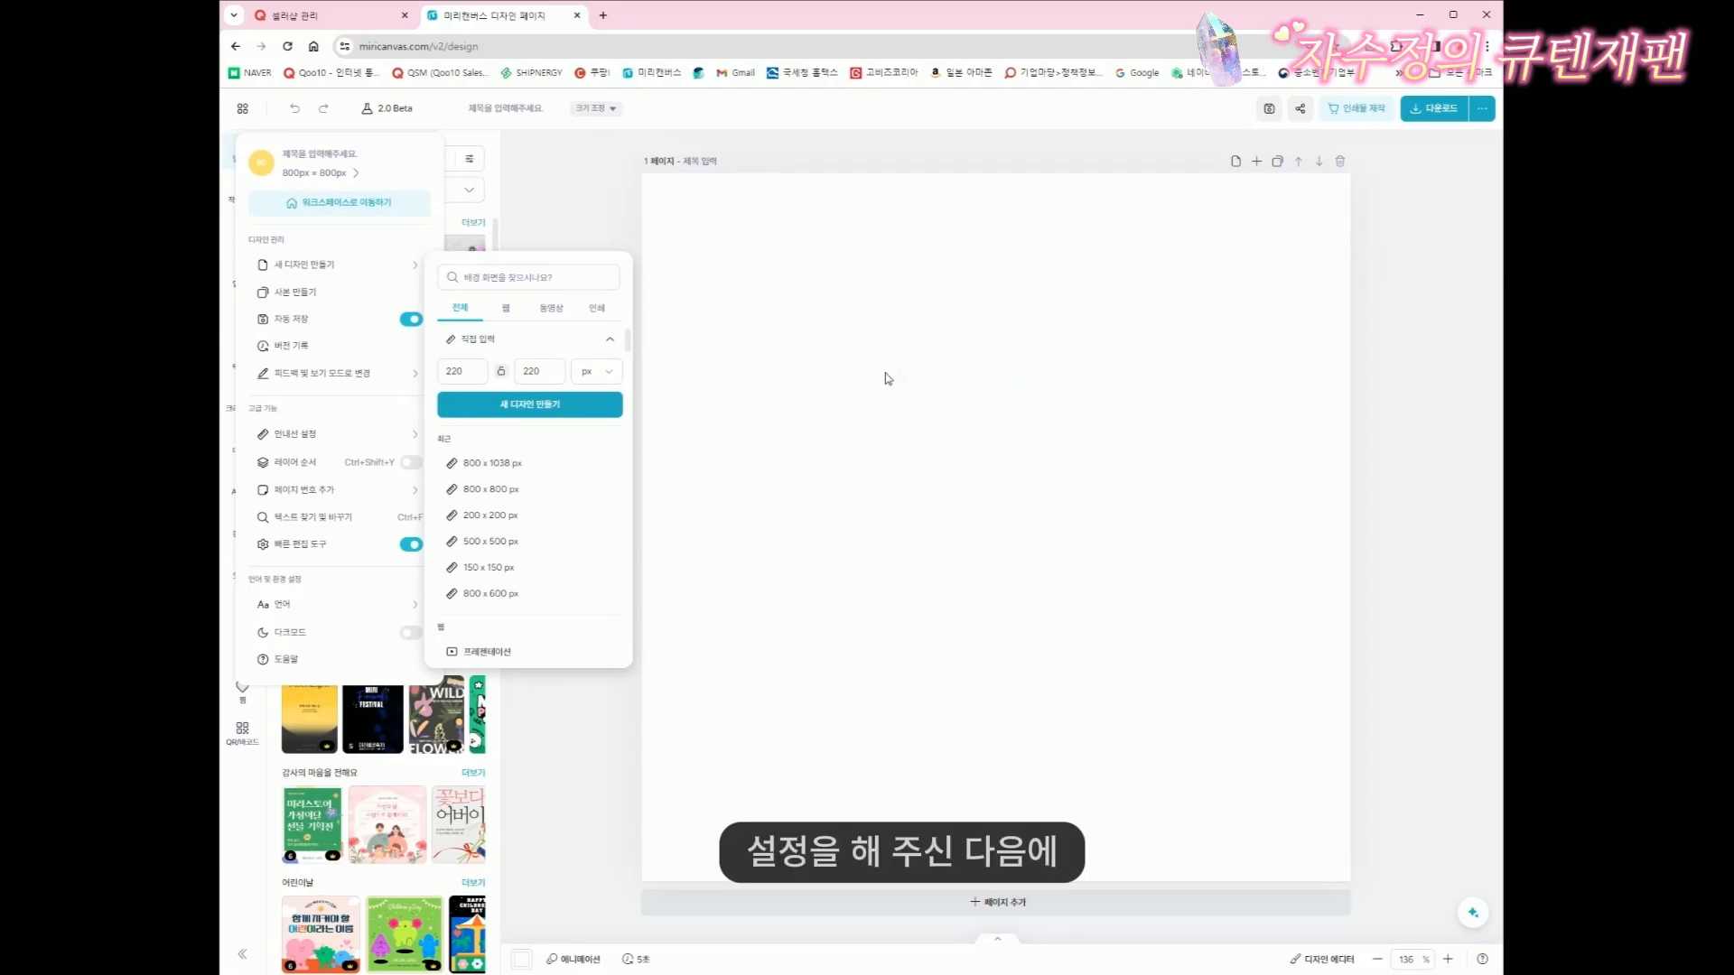
click(797, 391)
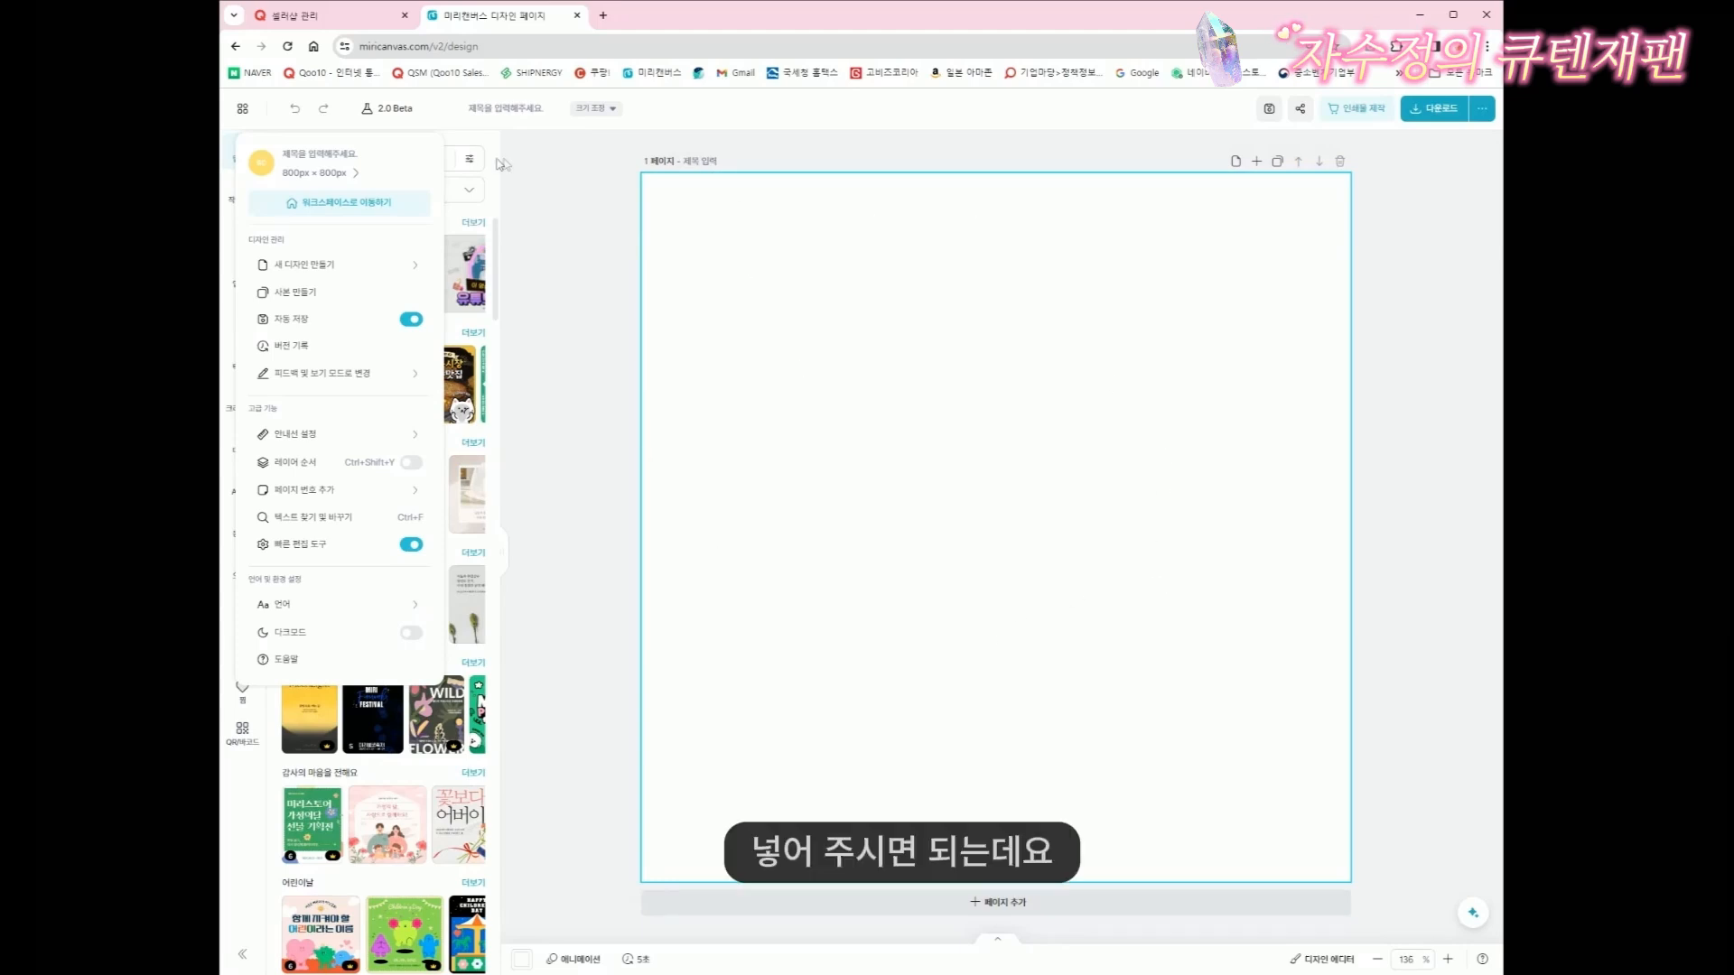
click(614, 255)
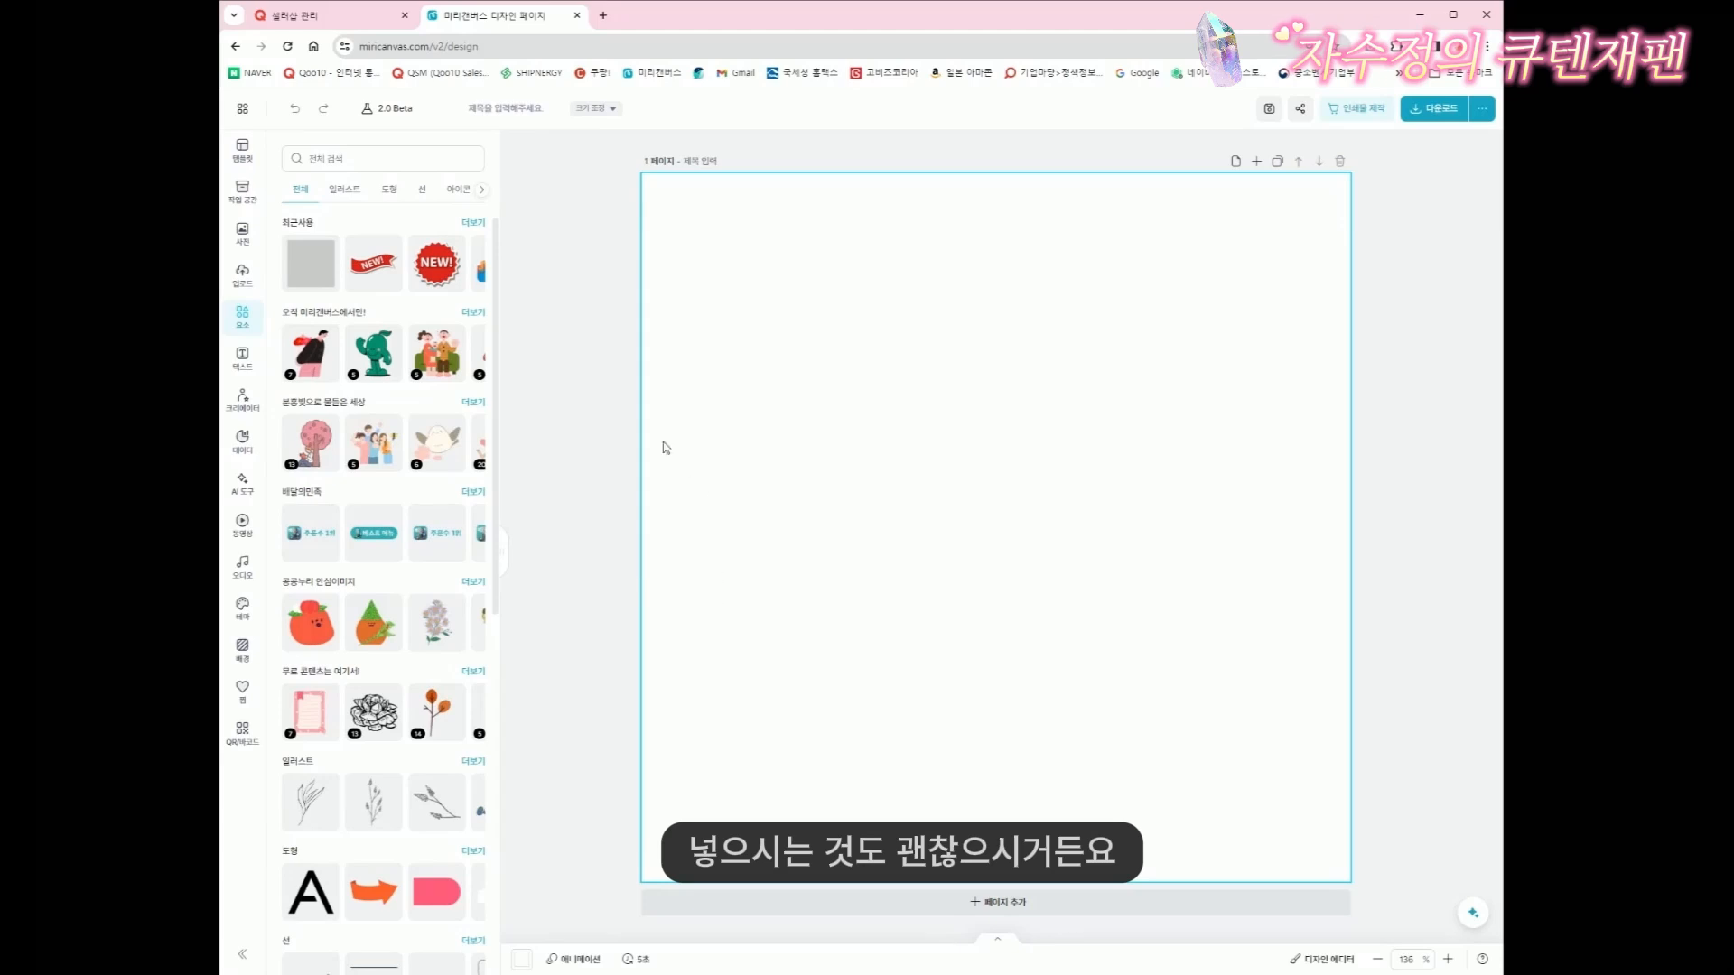
Add the basic filled circle shape to the blank page
click(383, 190)
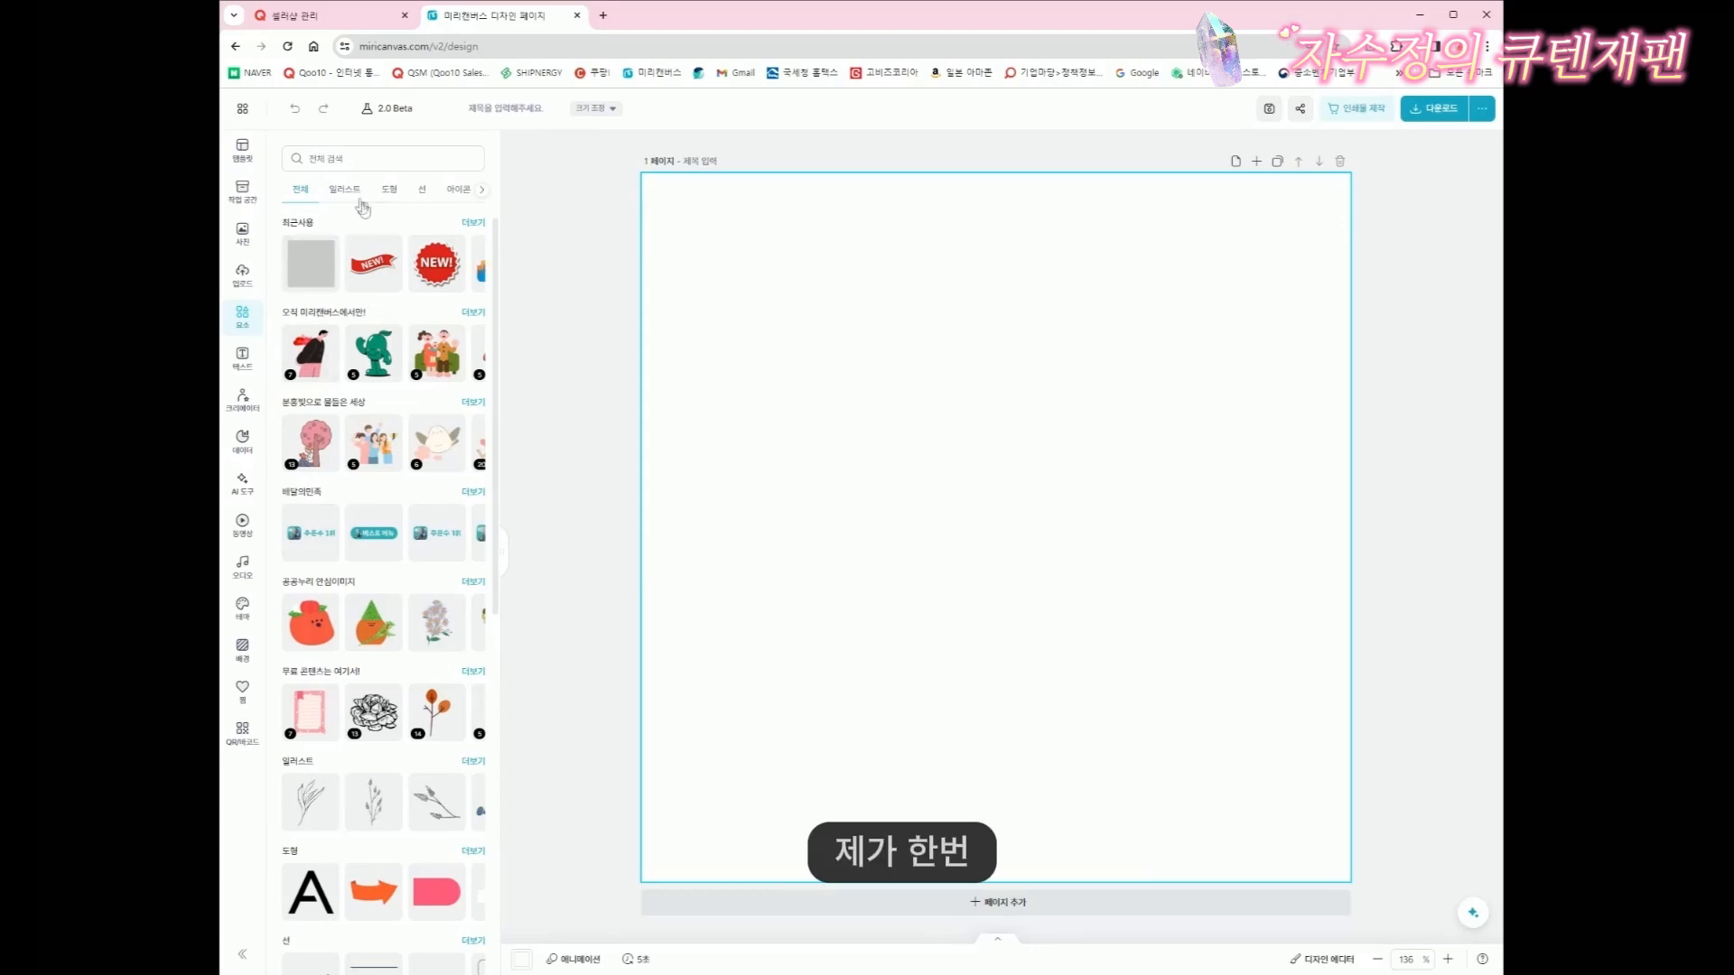
click(368, 353)
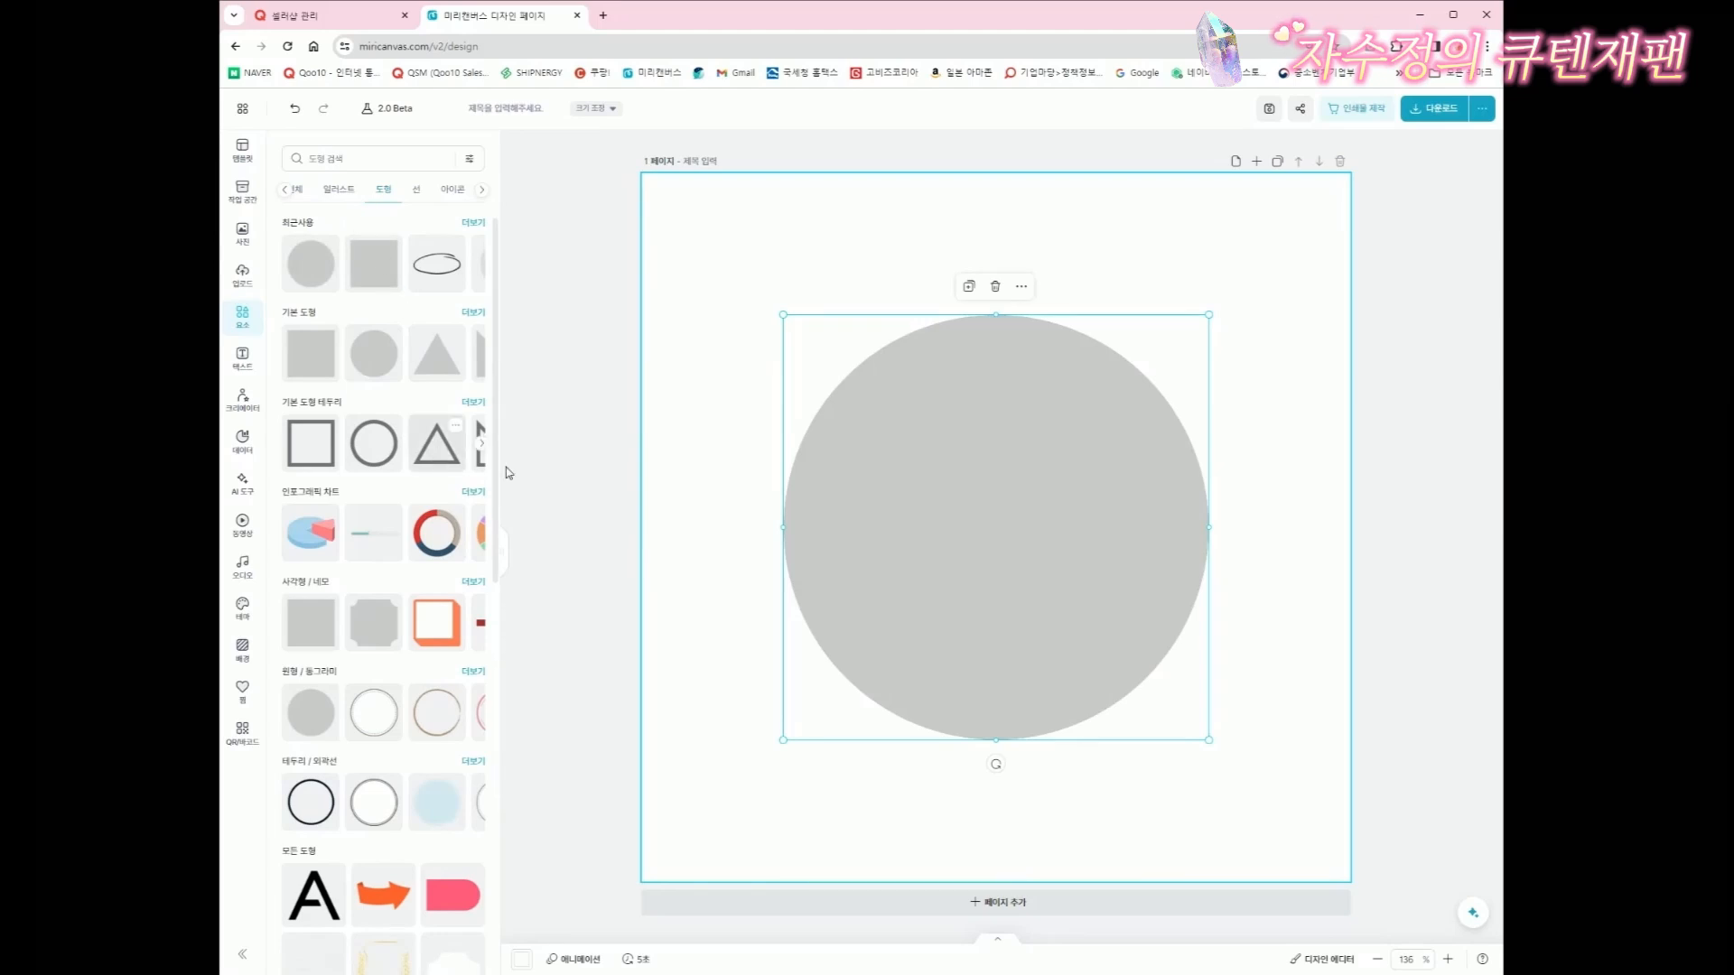
scroll(509, 474, up, 4)
scroll(365, 230, down, 2)
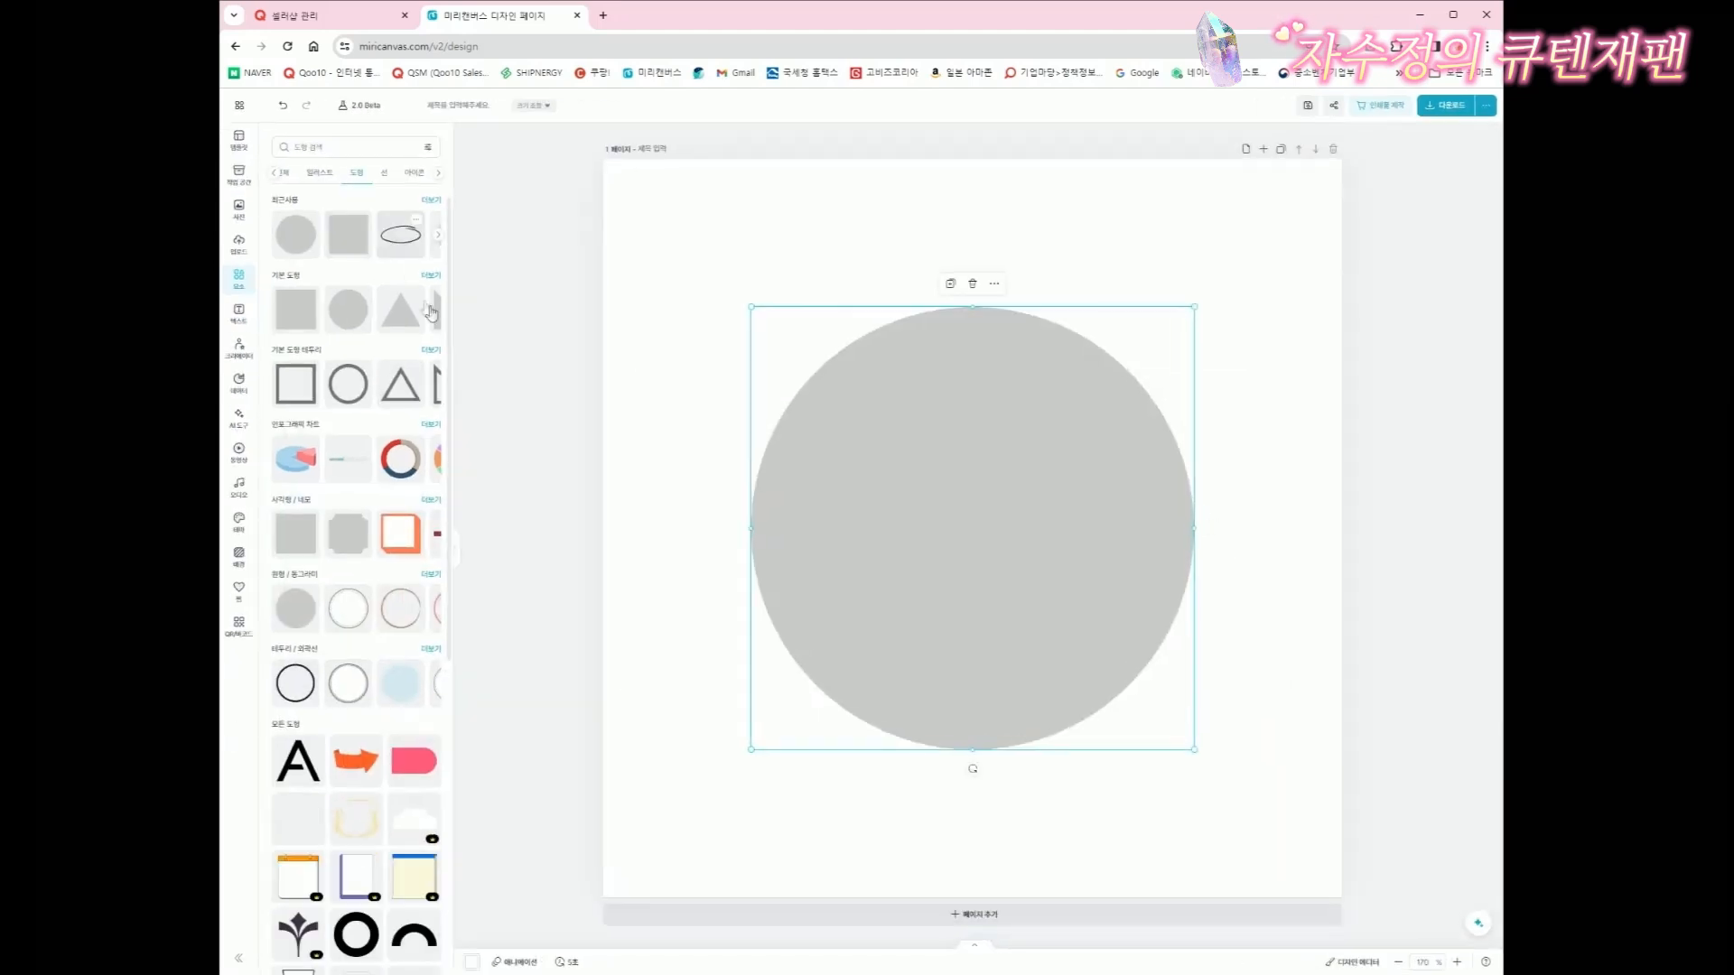
scroll(496, 337, up, 4)
click(467, 147)
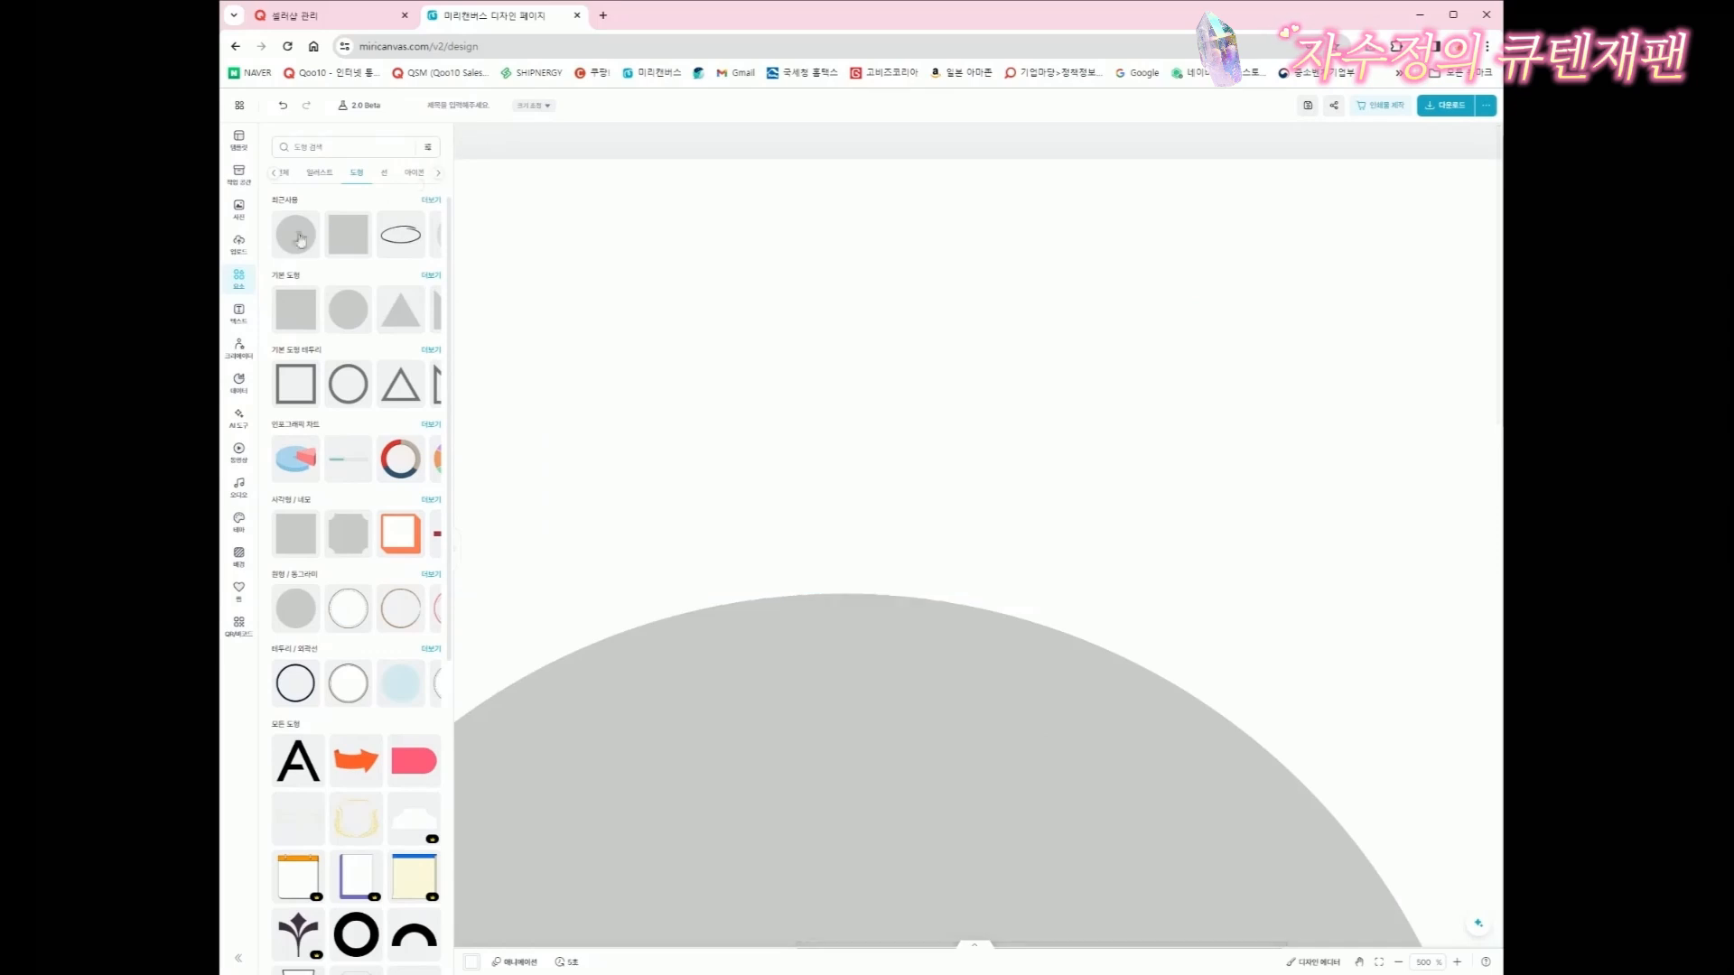
scroll(301, 237, up, 5)
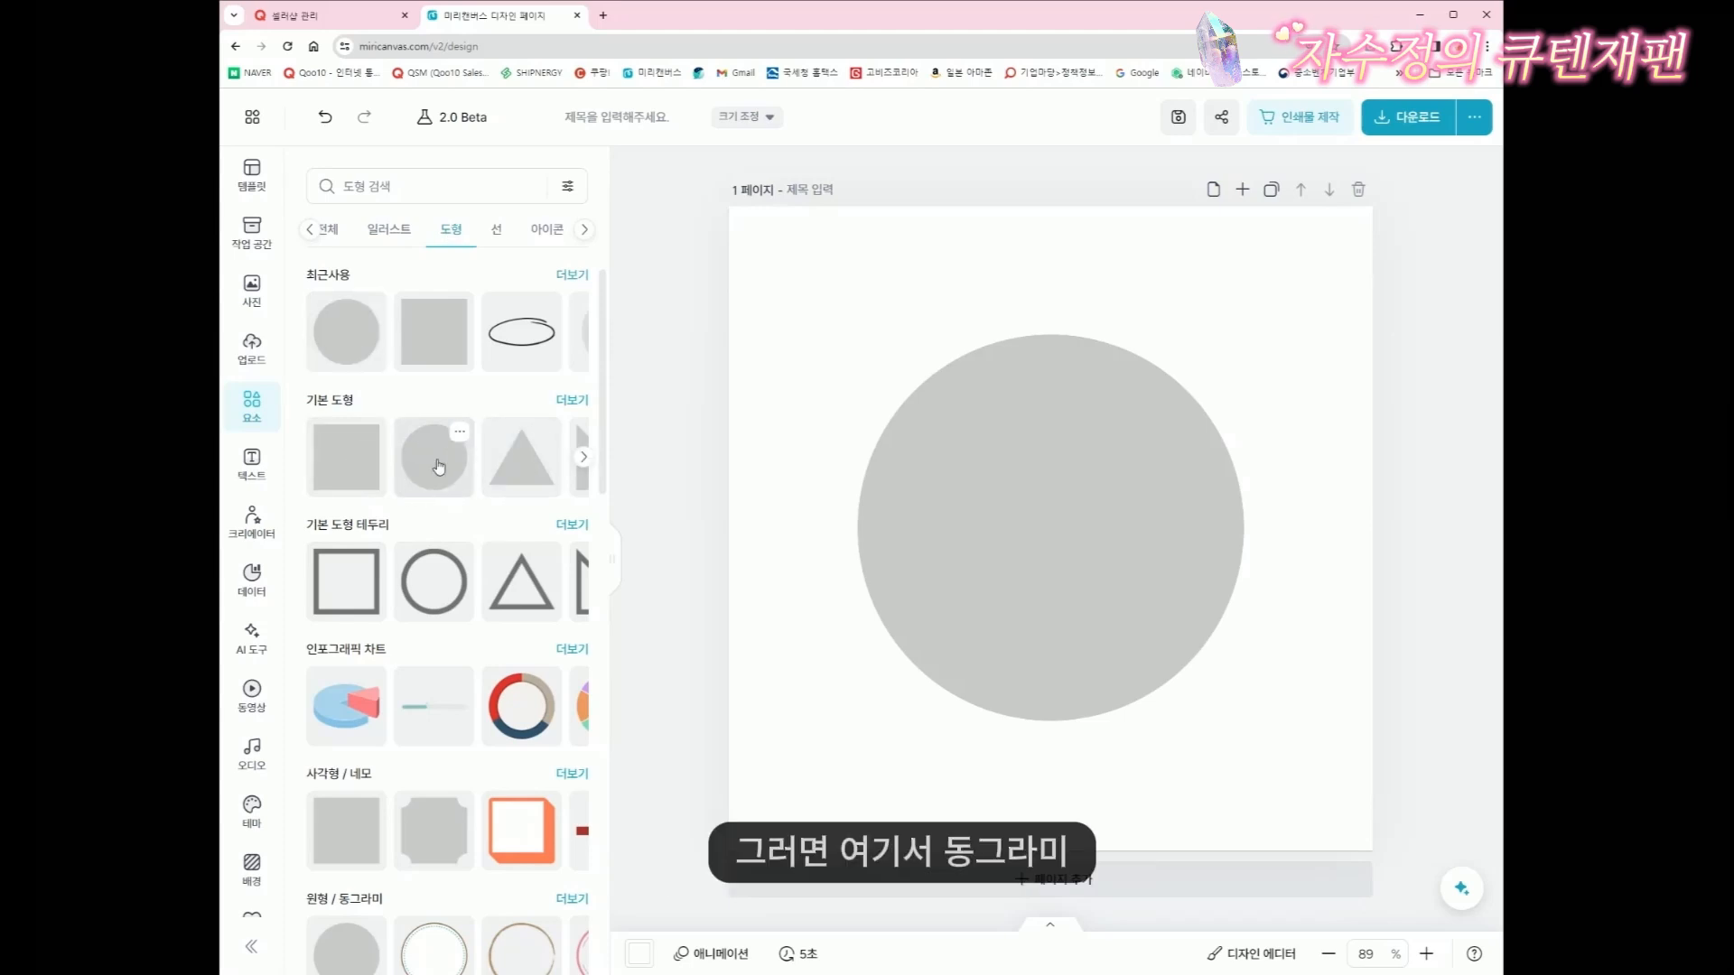
Move and enlarge the circle so that it fills the whole page from edge to edge
drag(1095, 503, 984, 600)
drag(1134, 434, 1362, 221)
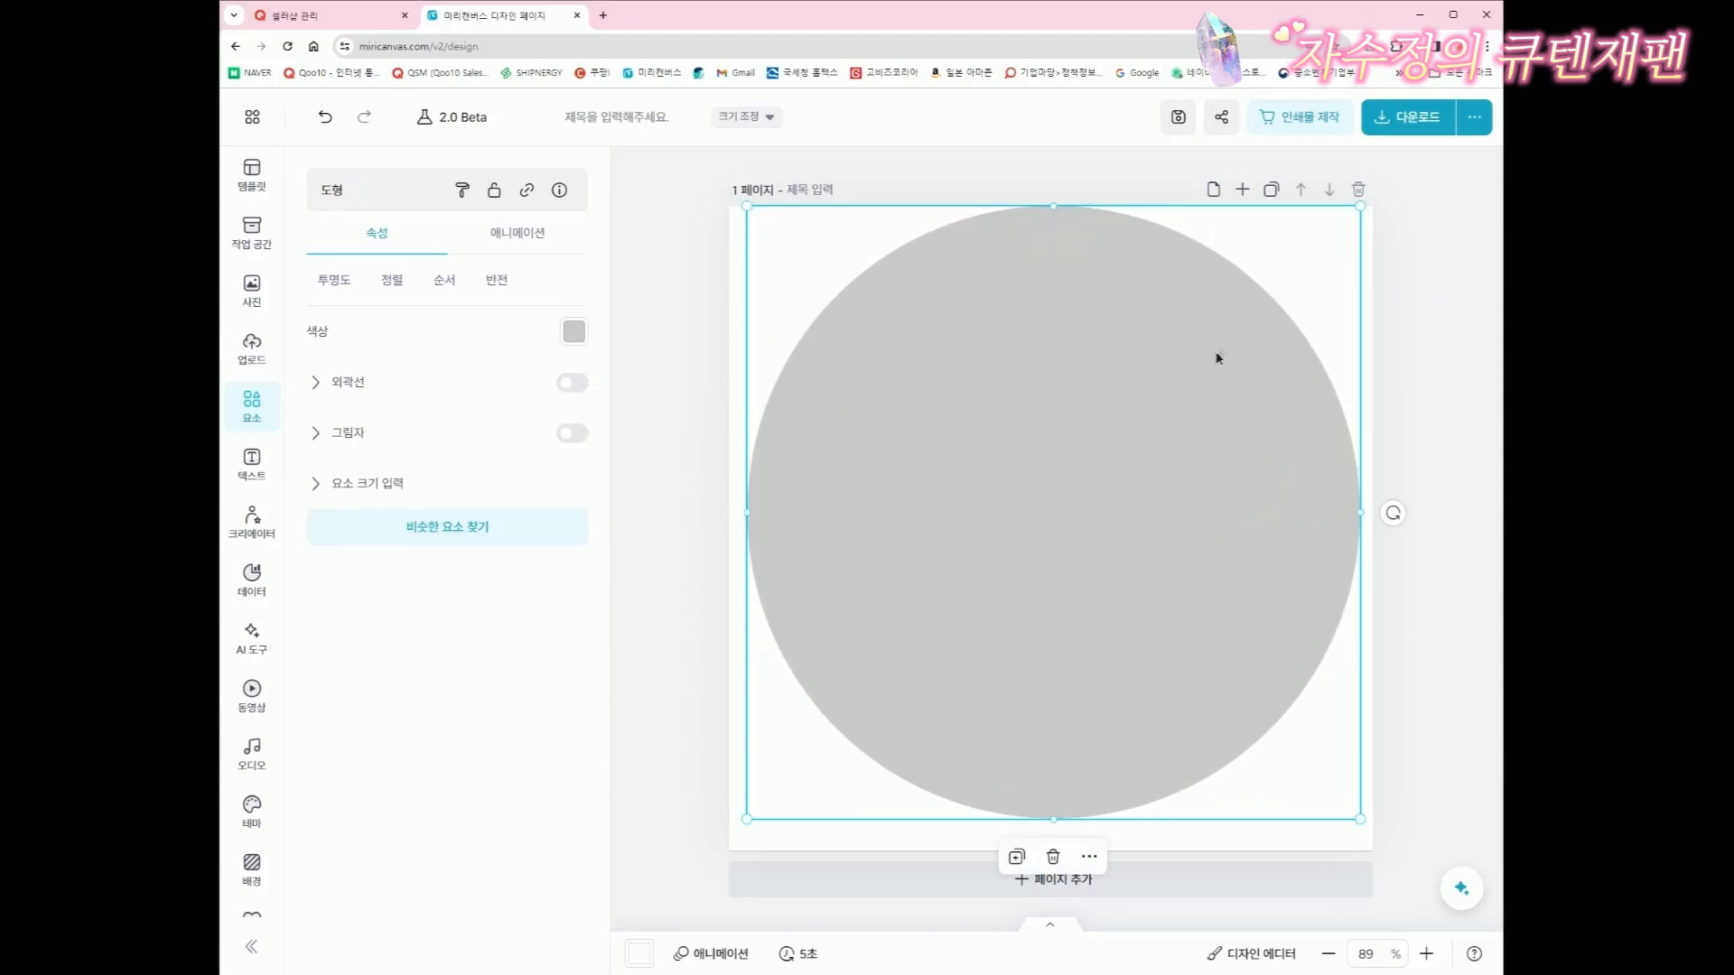
drag(1215, 360, 1208, 369)
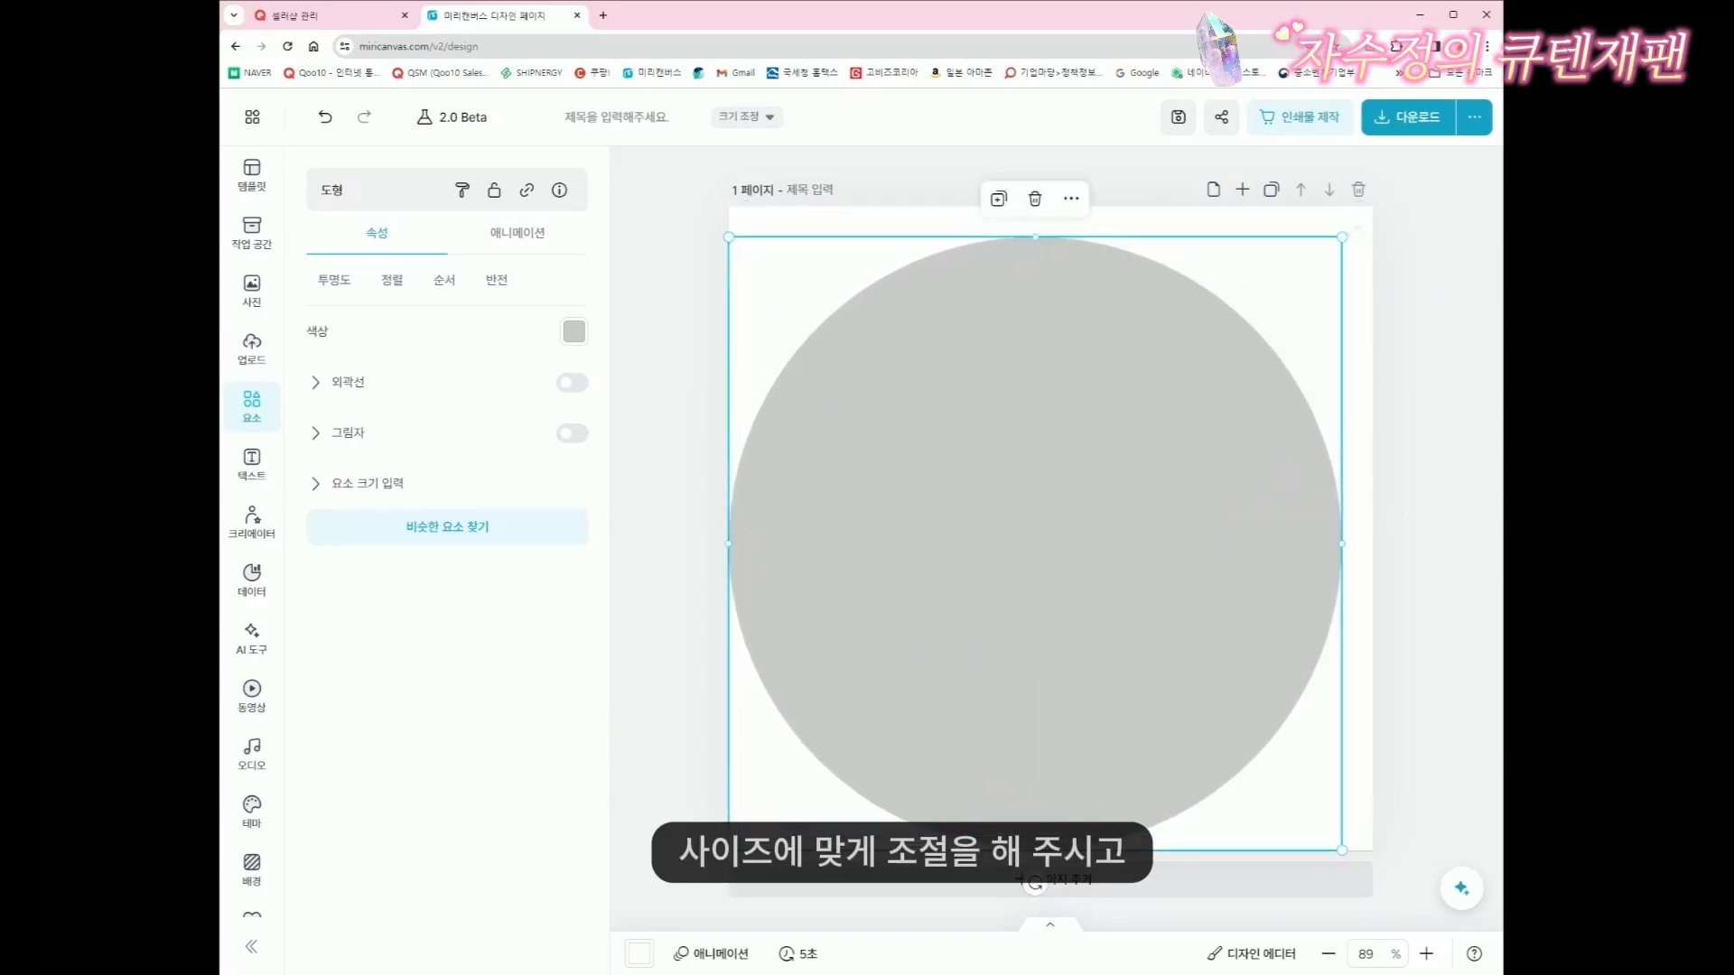
drag(1341, 230, 1373, 206)
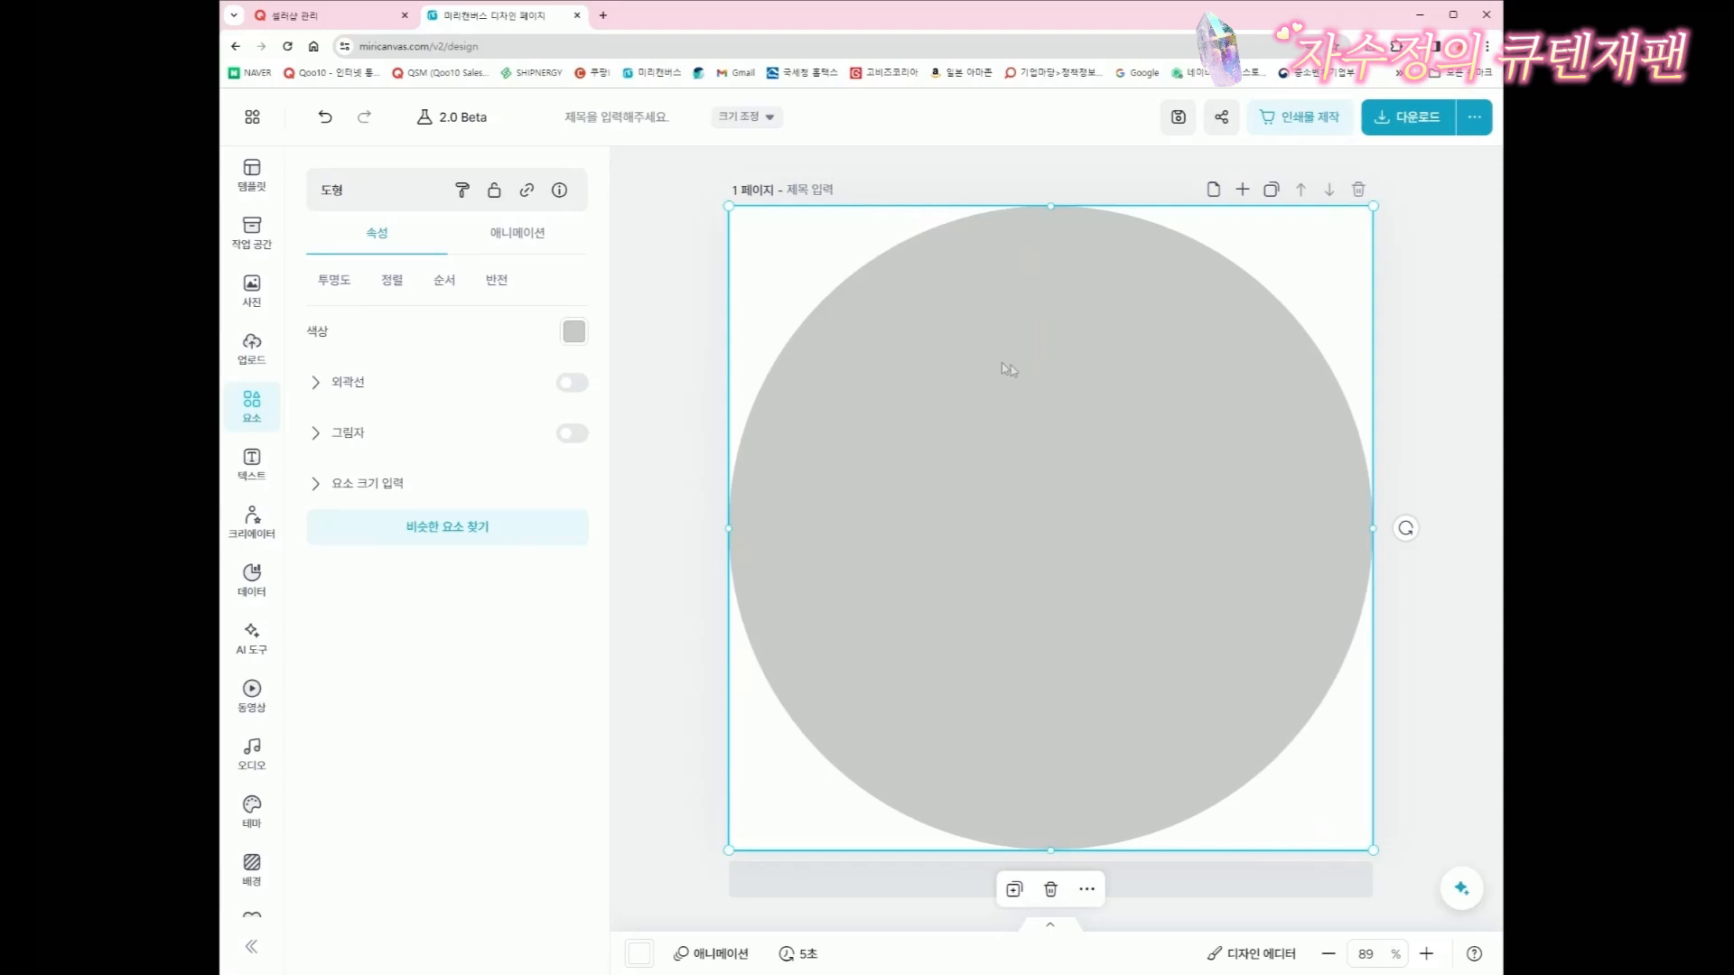
Add a title text over the circle reading "Rose" on the first line and "SHOP" on the second
click(261, 476)
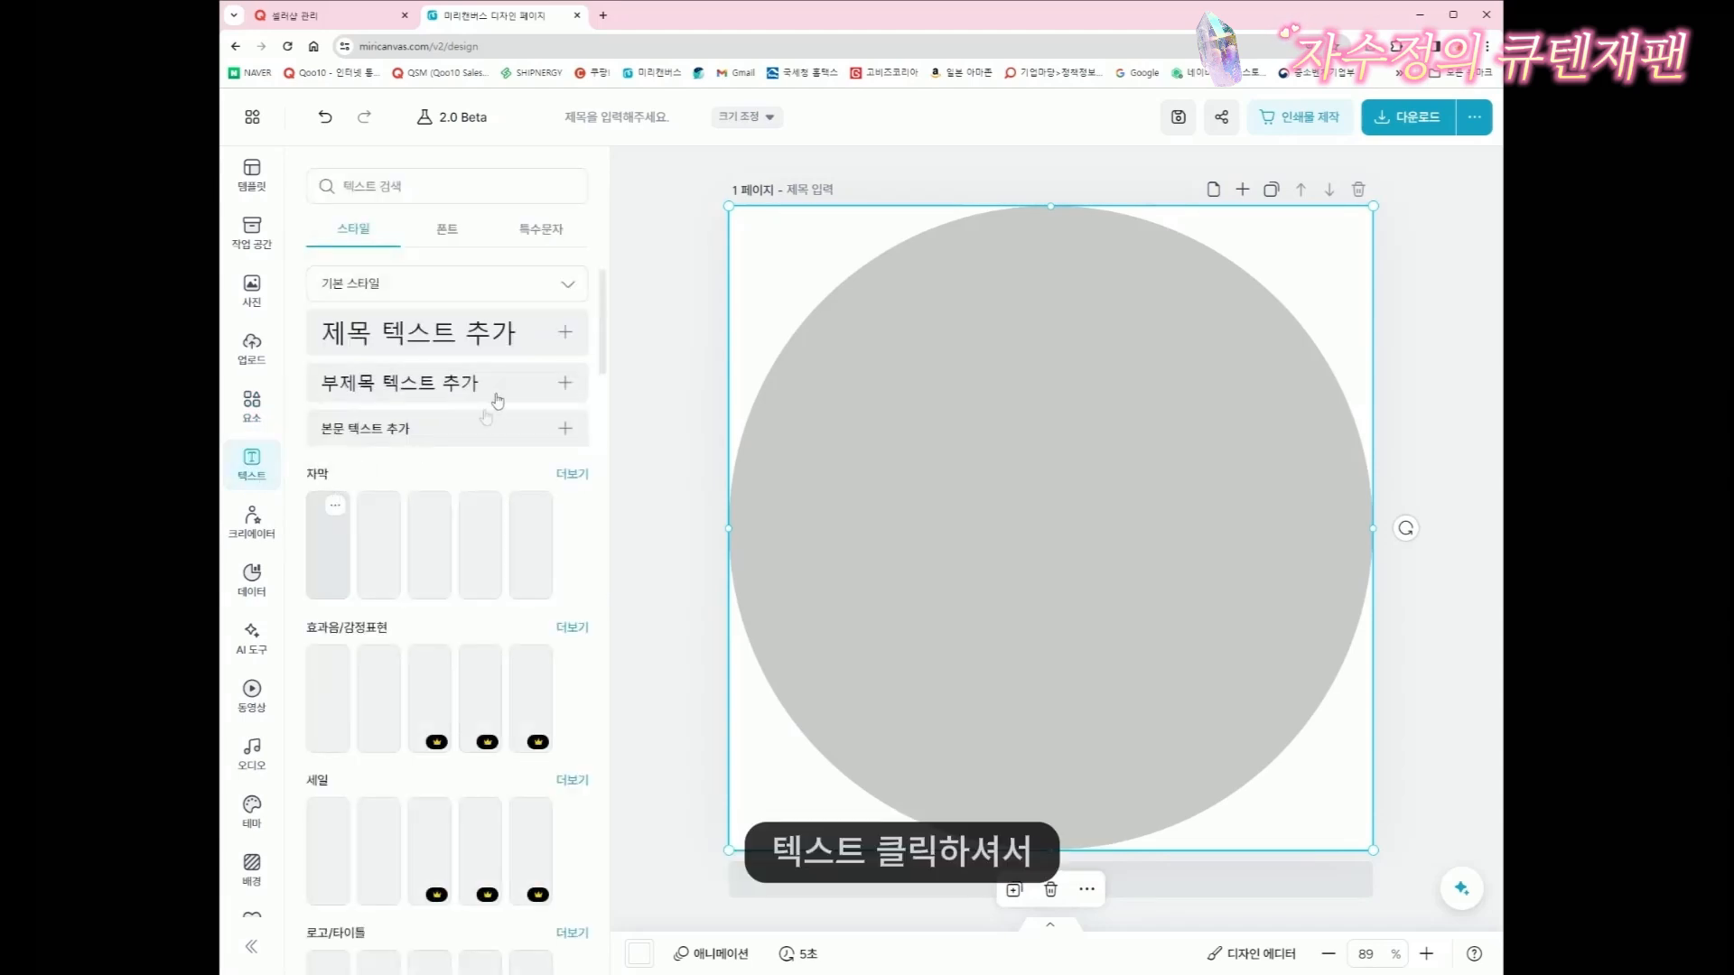
click(429, 341)
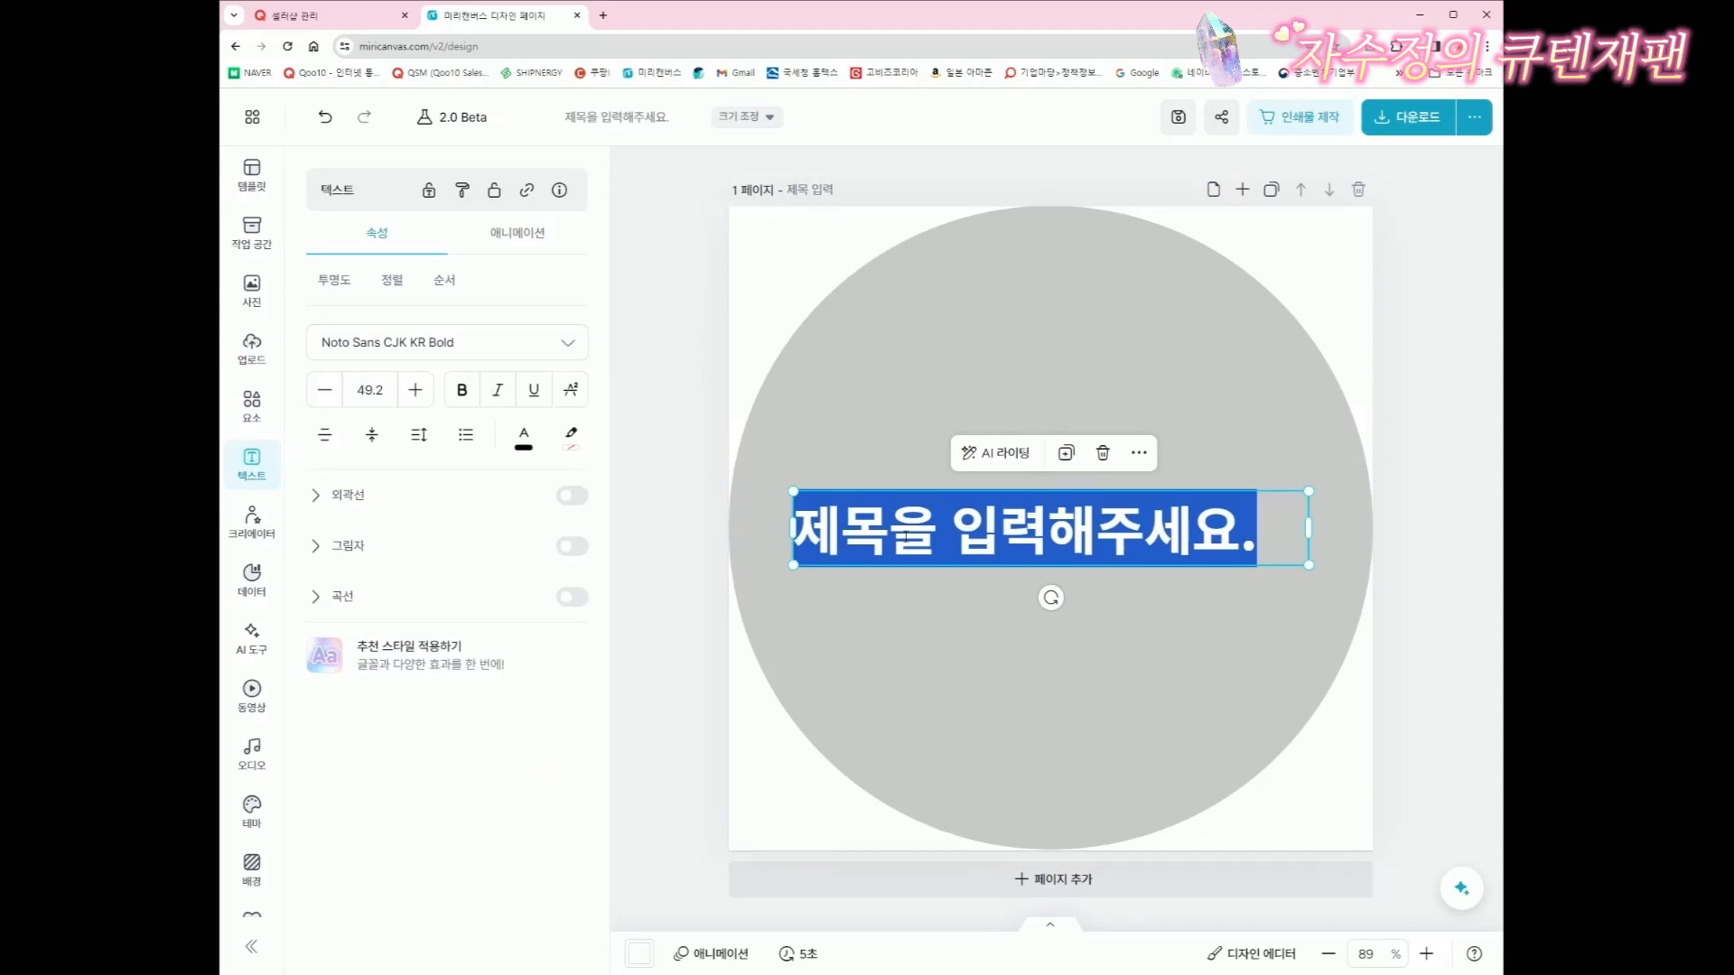
text(R)
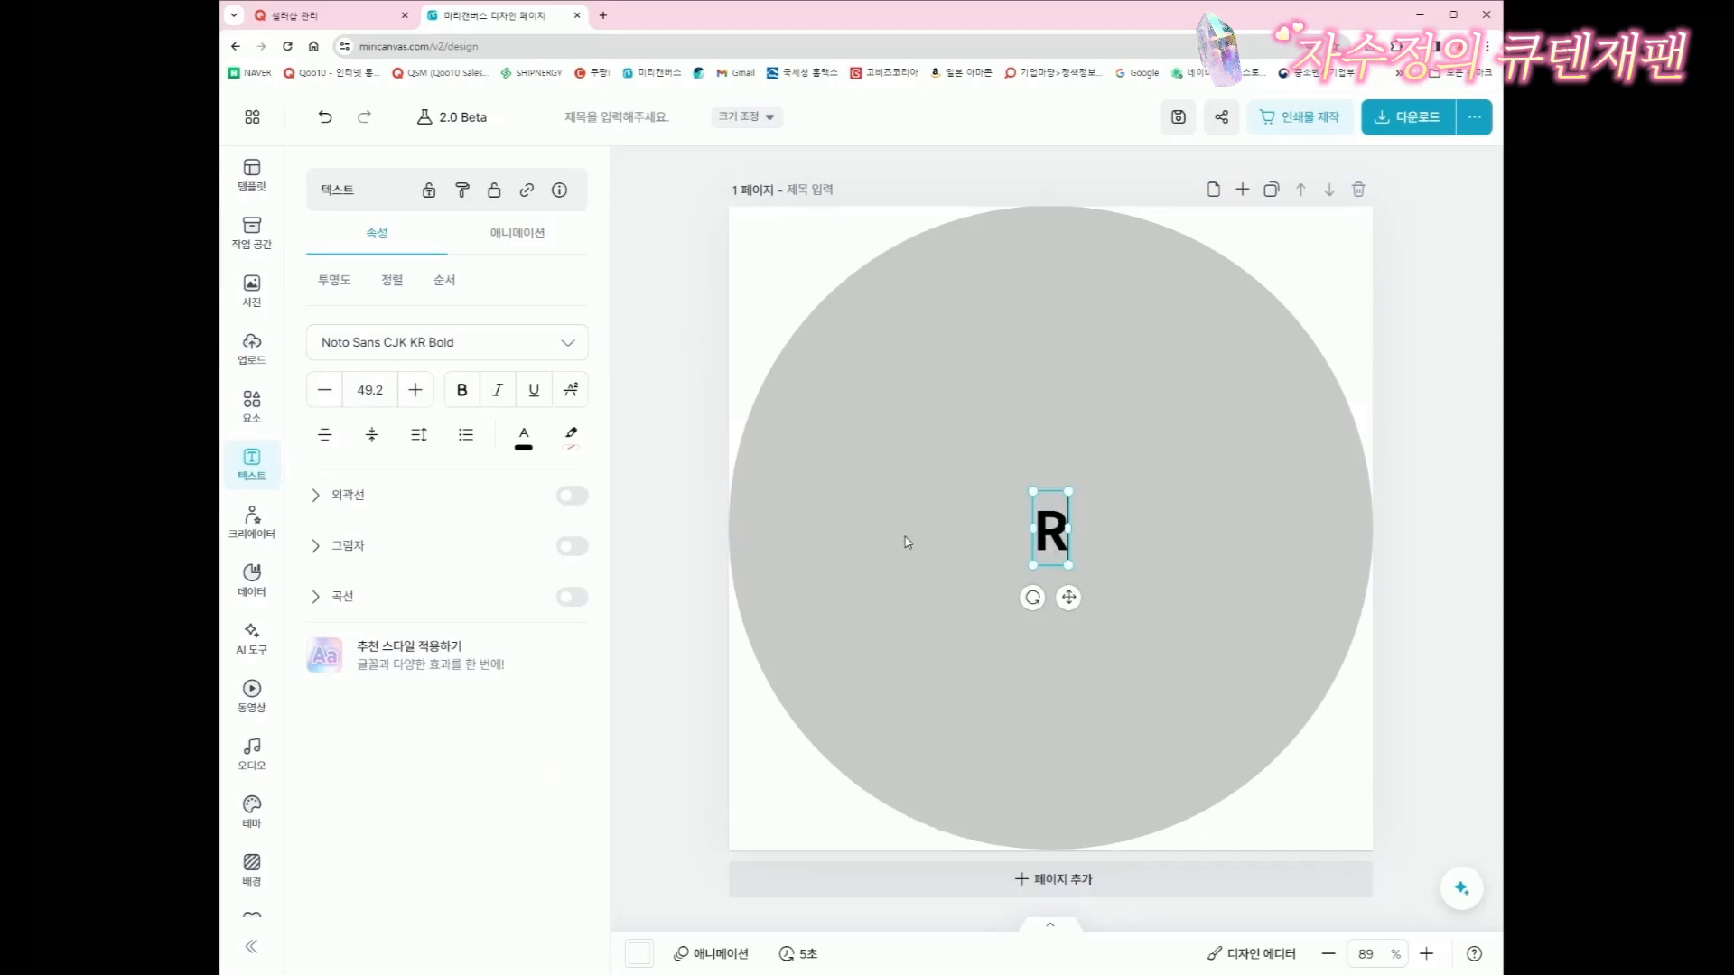
text(ose)
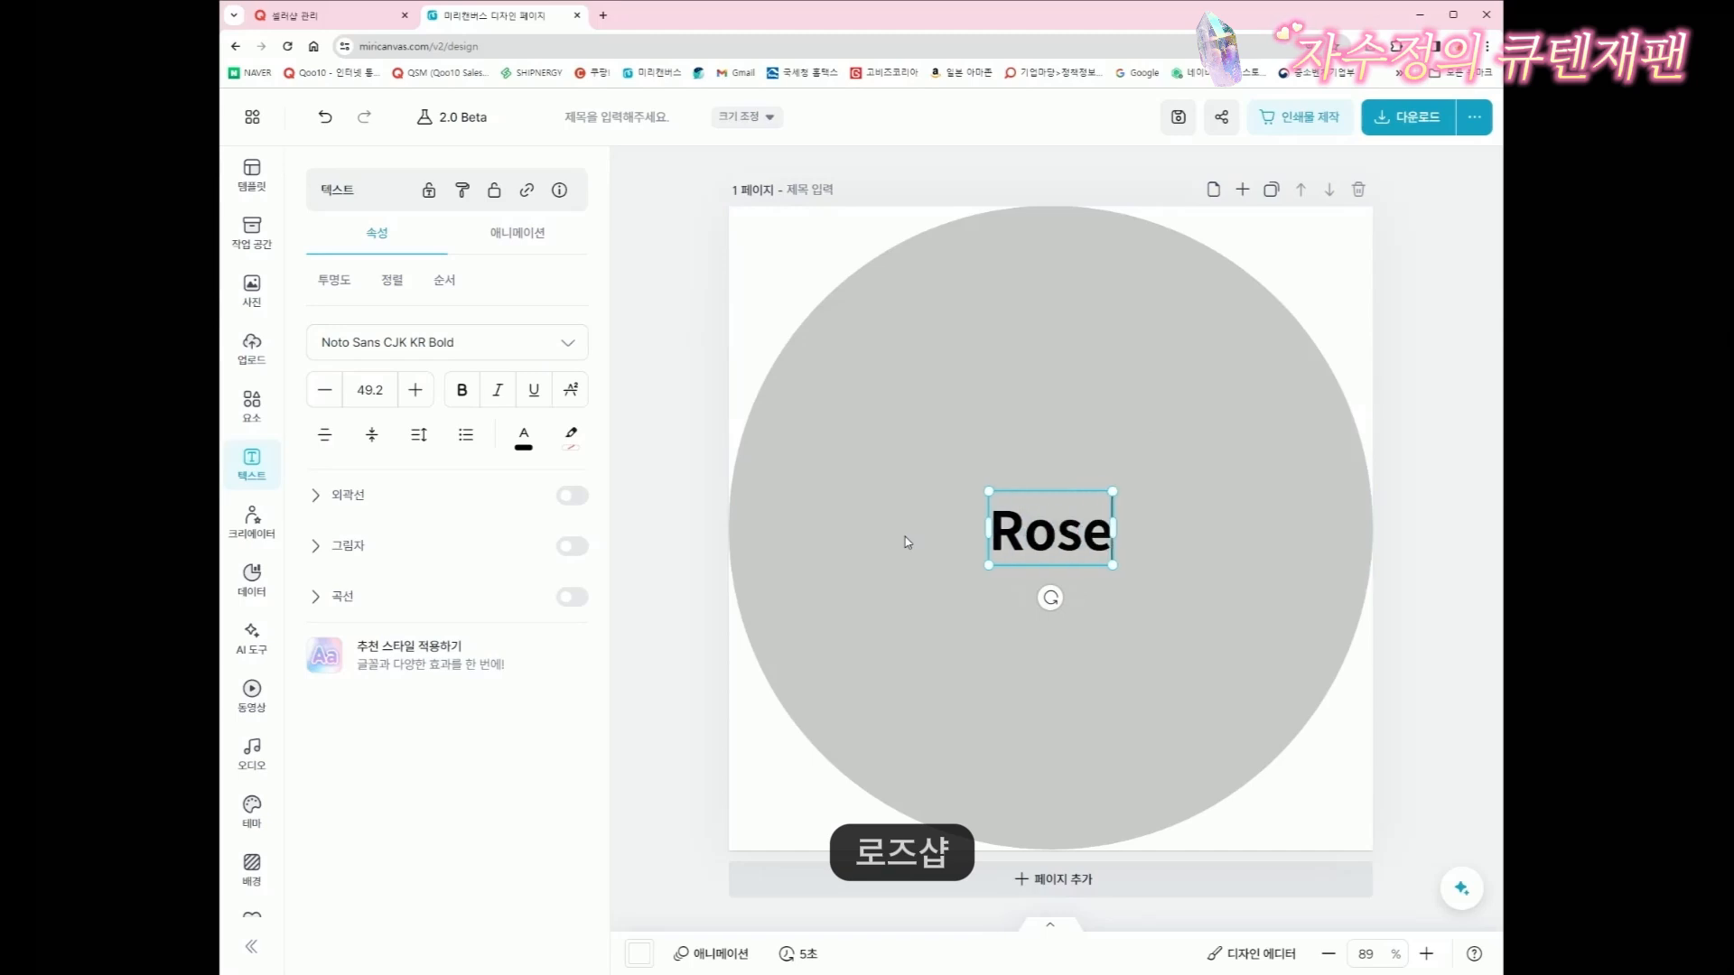
key(Return)
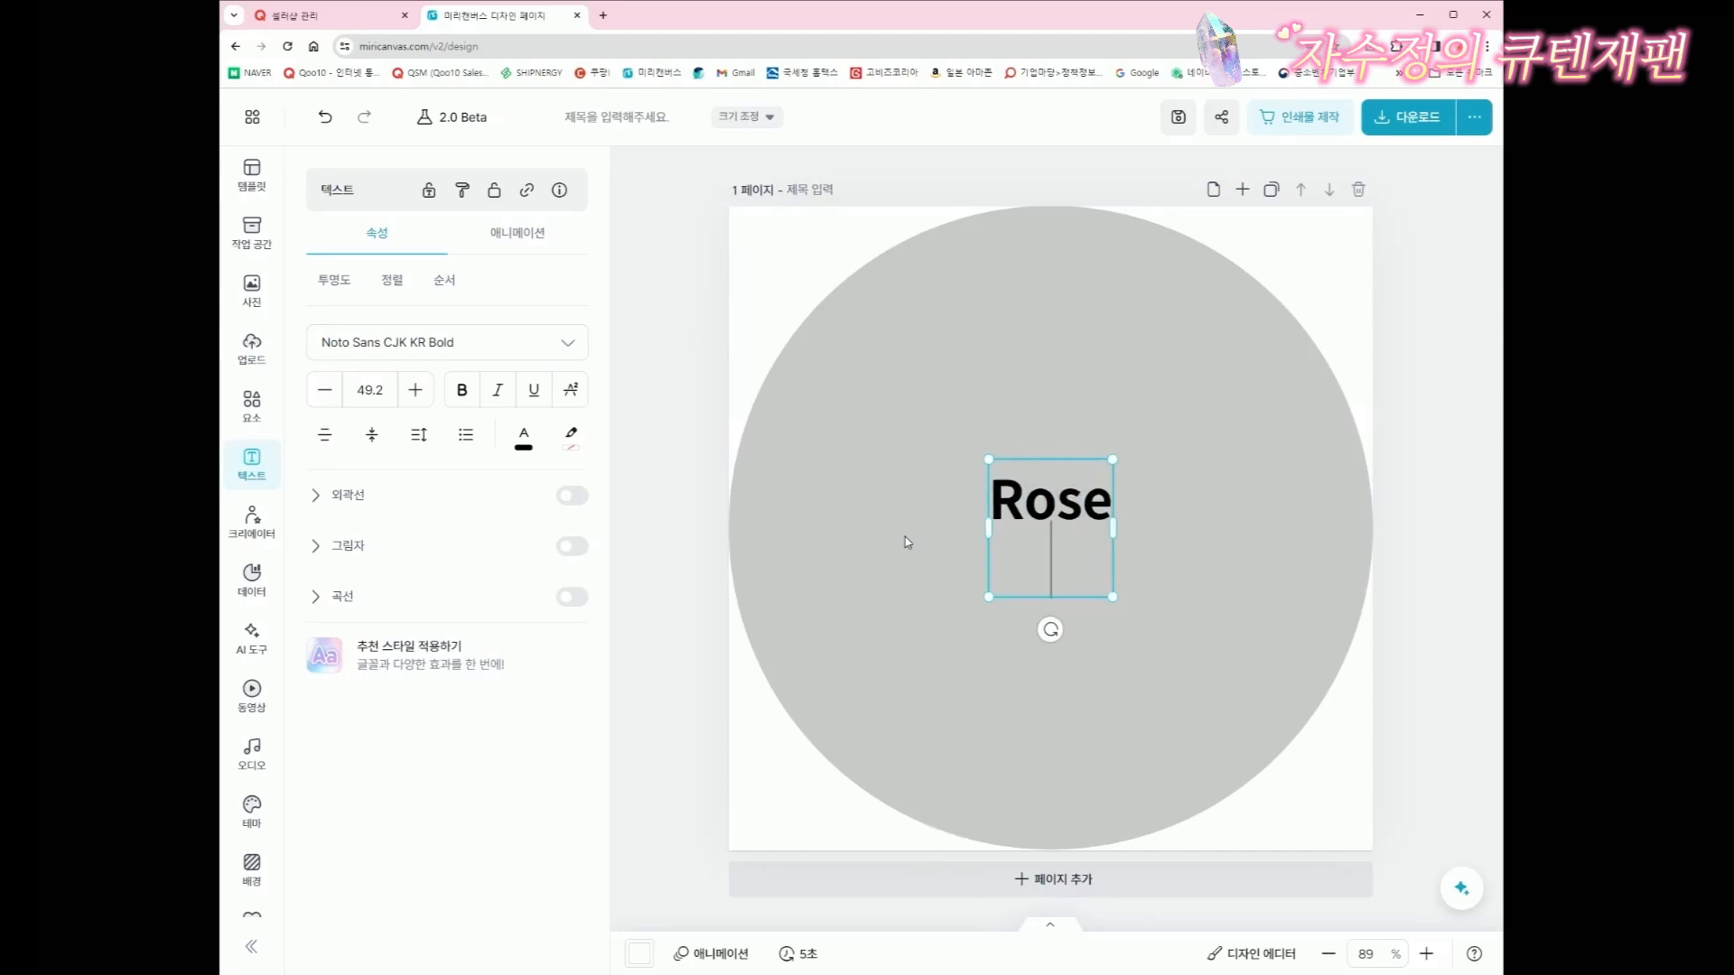
text(SHOP)
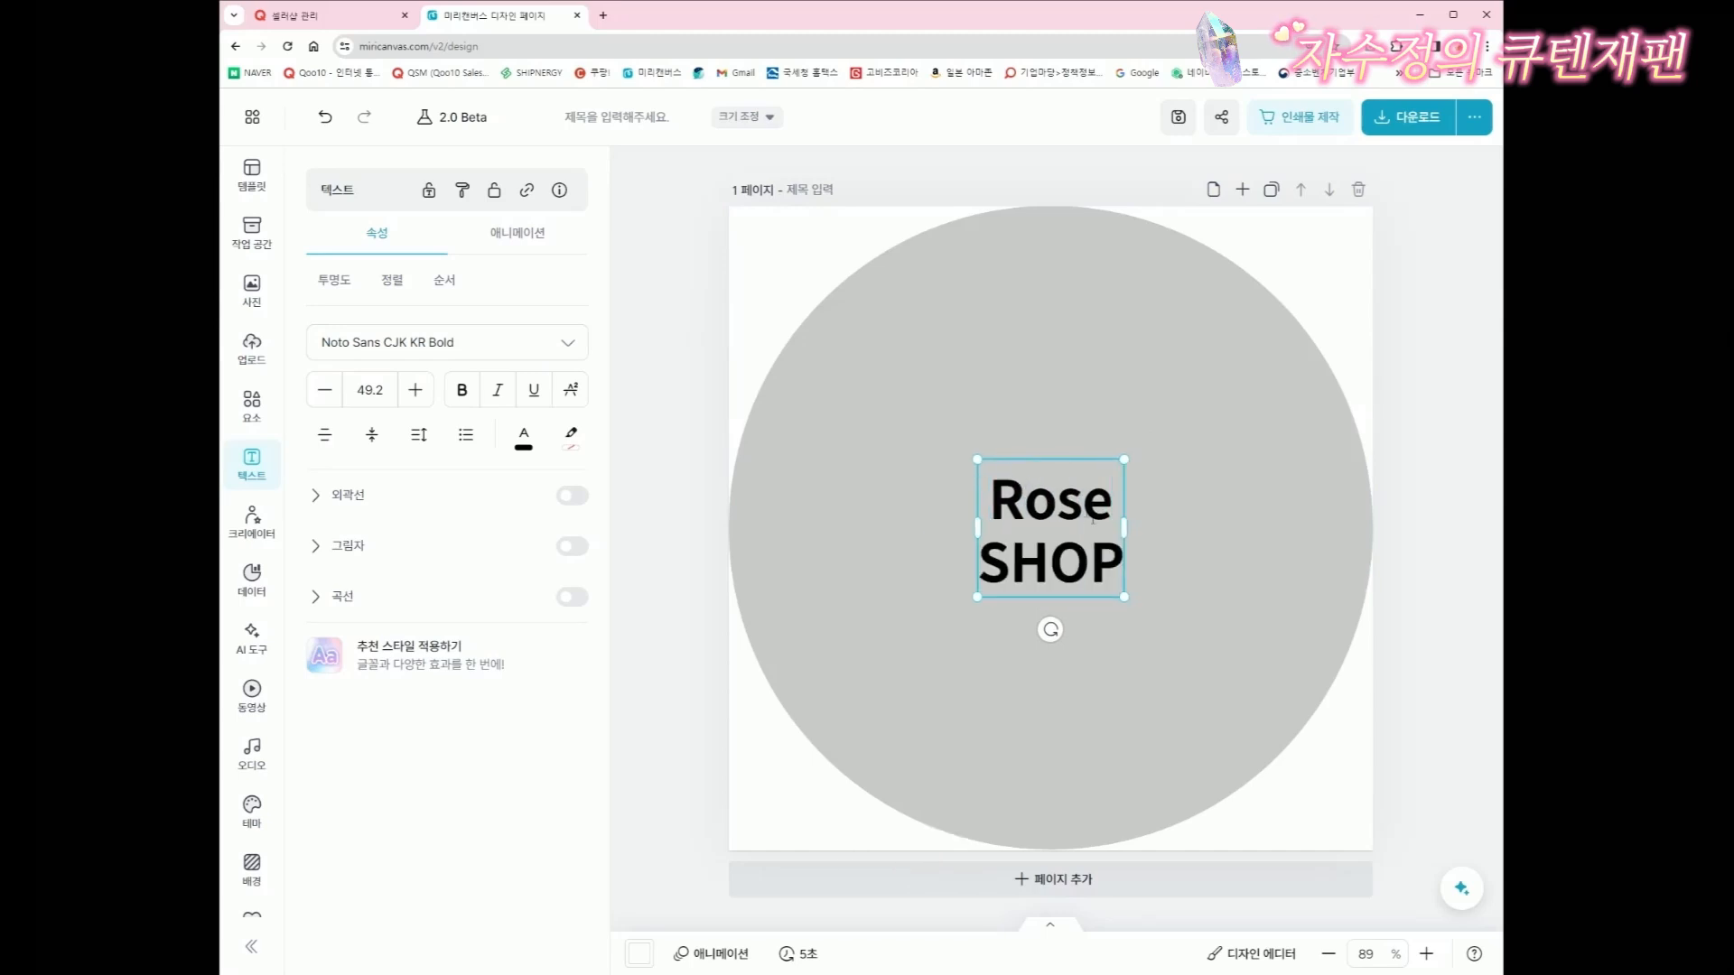
Change the title's first line to all capitals so that it reads "ROSE"
click(1116, 509)
key(BackSpace)
key(BackSpace)
key(BackSpace)
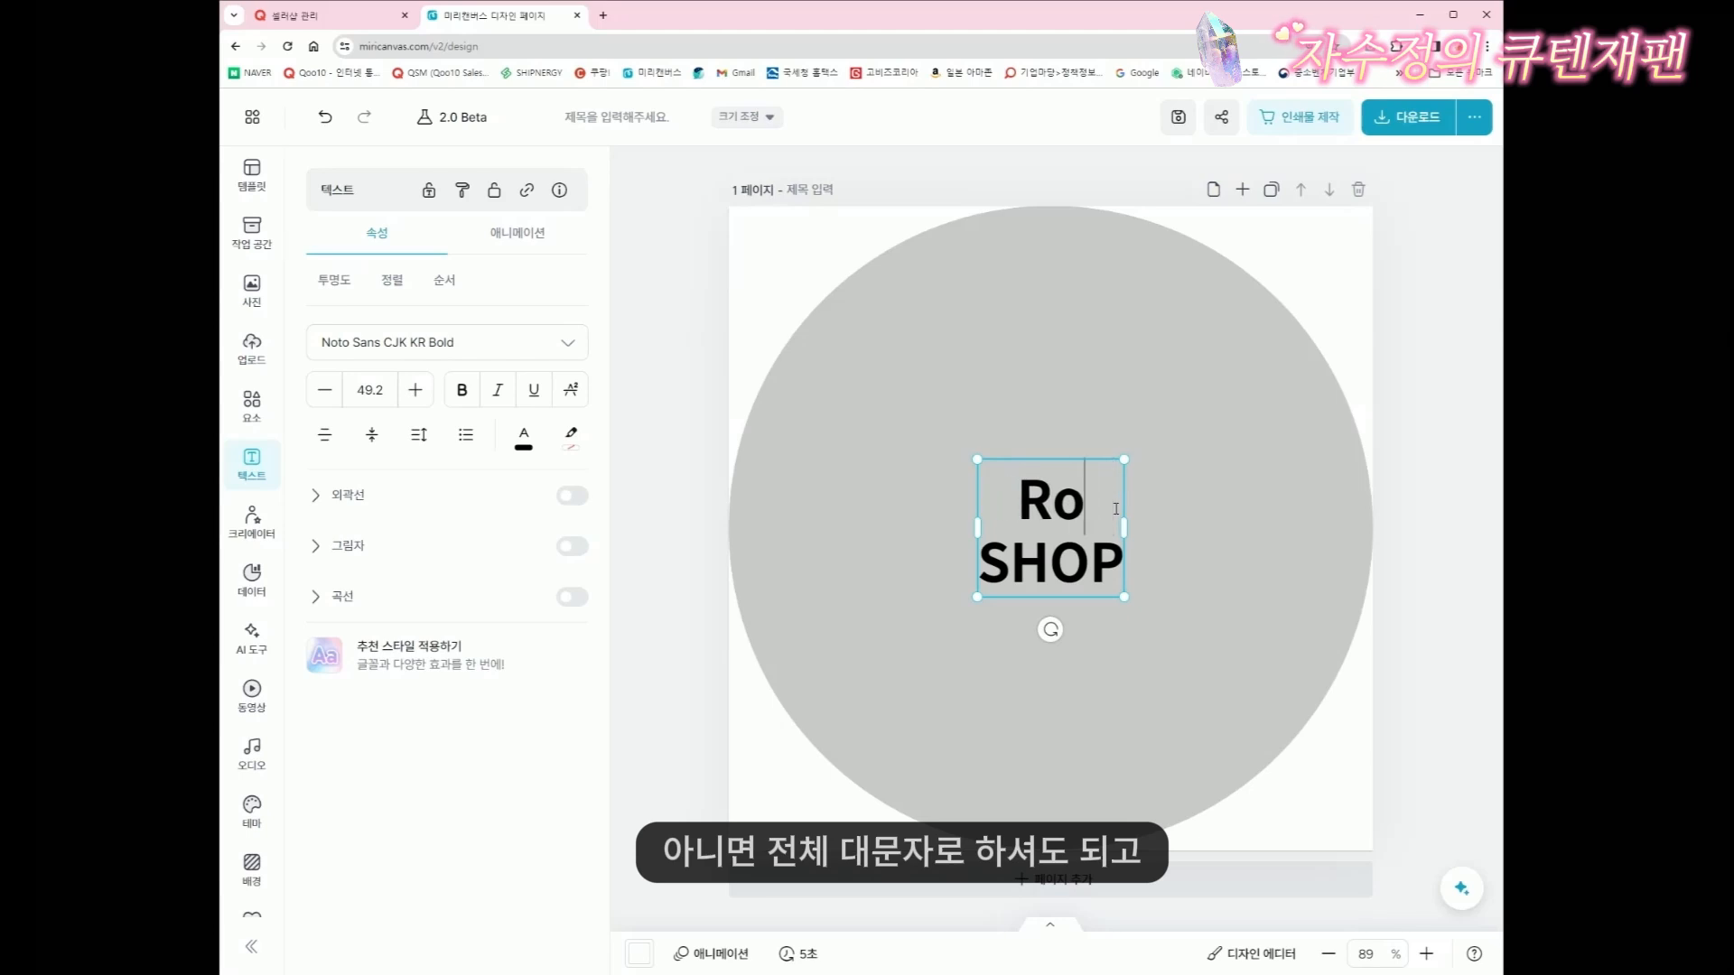
text(OSE)
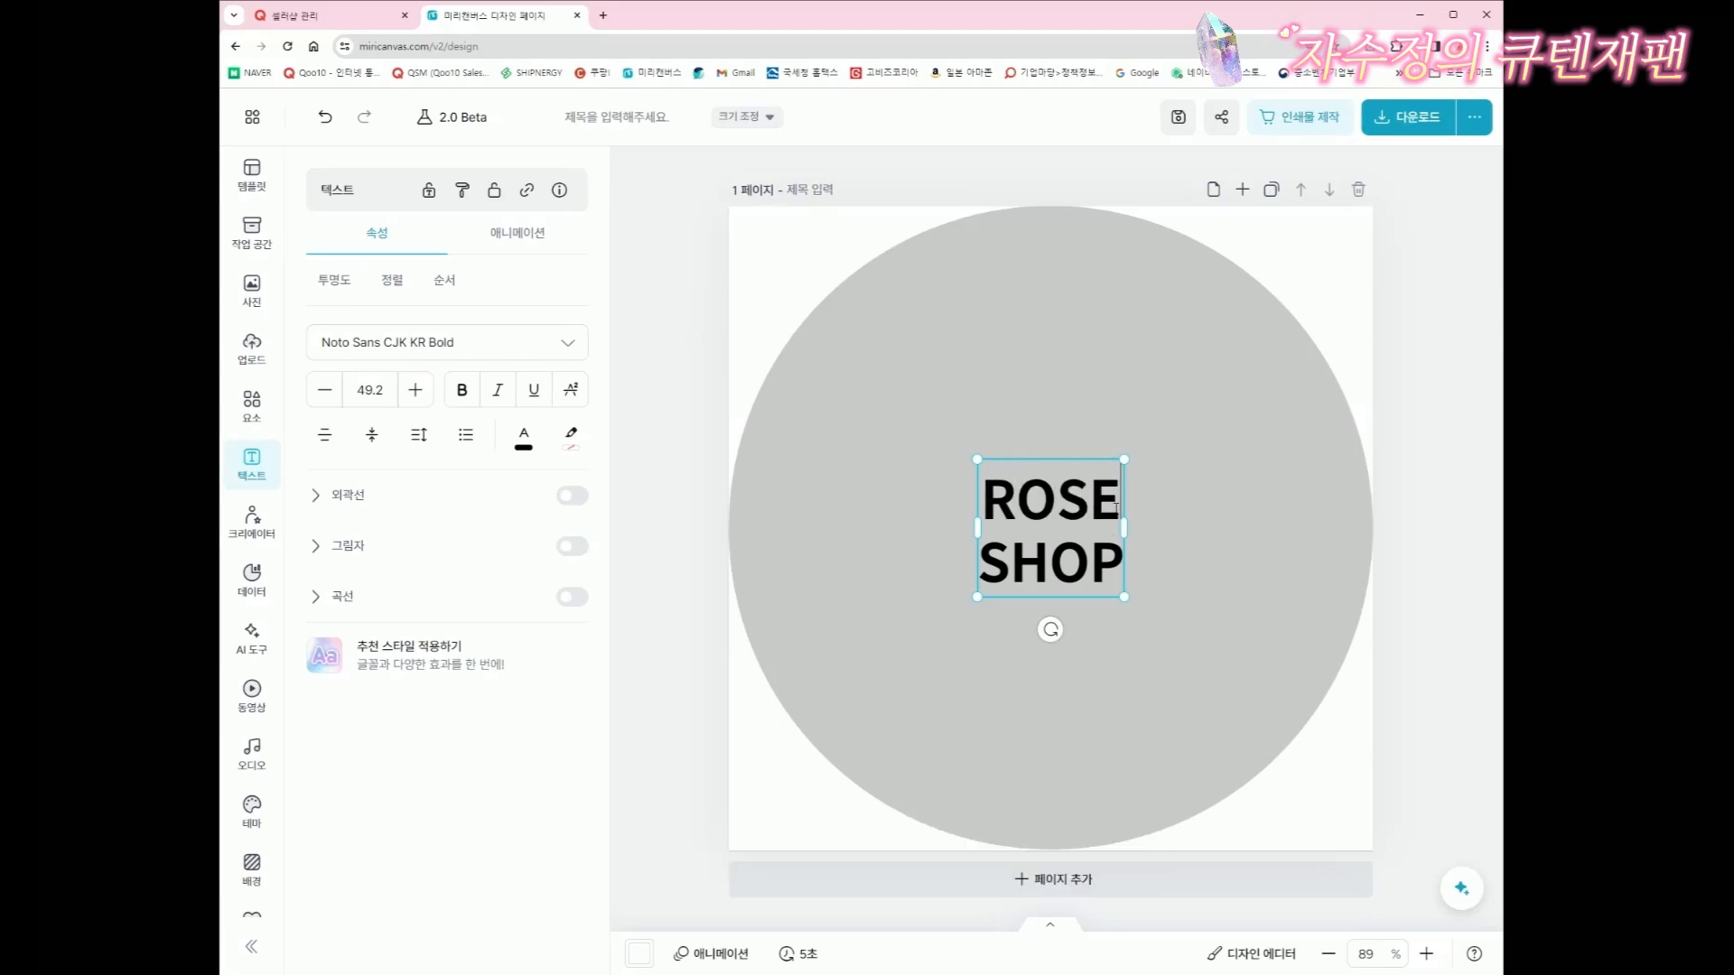
Enlarge the ROSE SHOP text to a font size of about 156.9 and centre it over the circle
drag(1061, 533, 911, 671)
drag(974, 598, 1207, 387)
drag(1207, 554, 1274, 541)
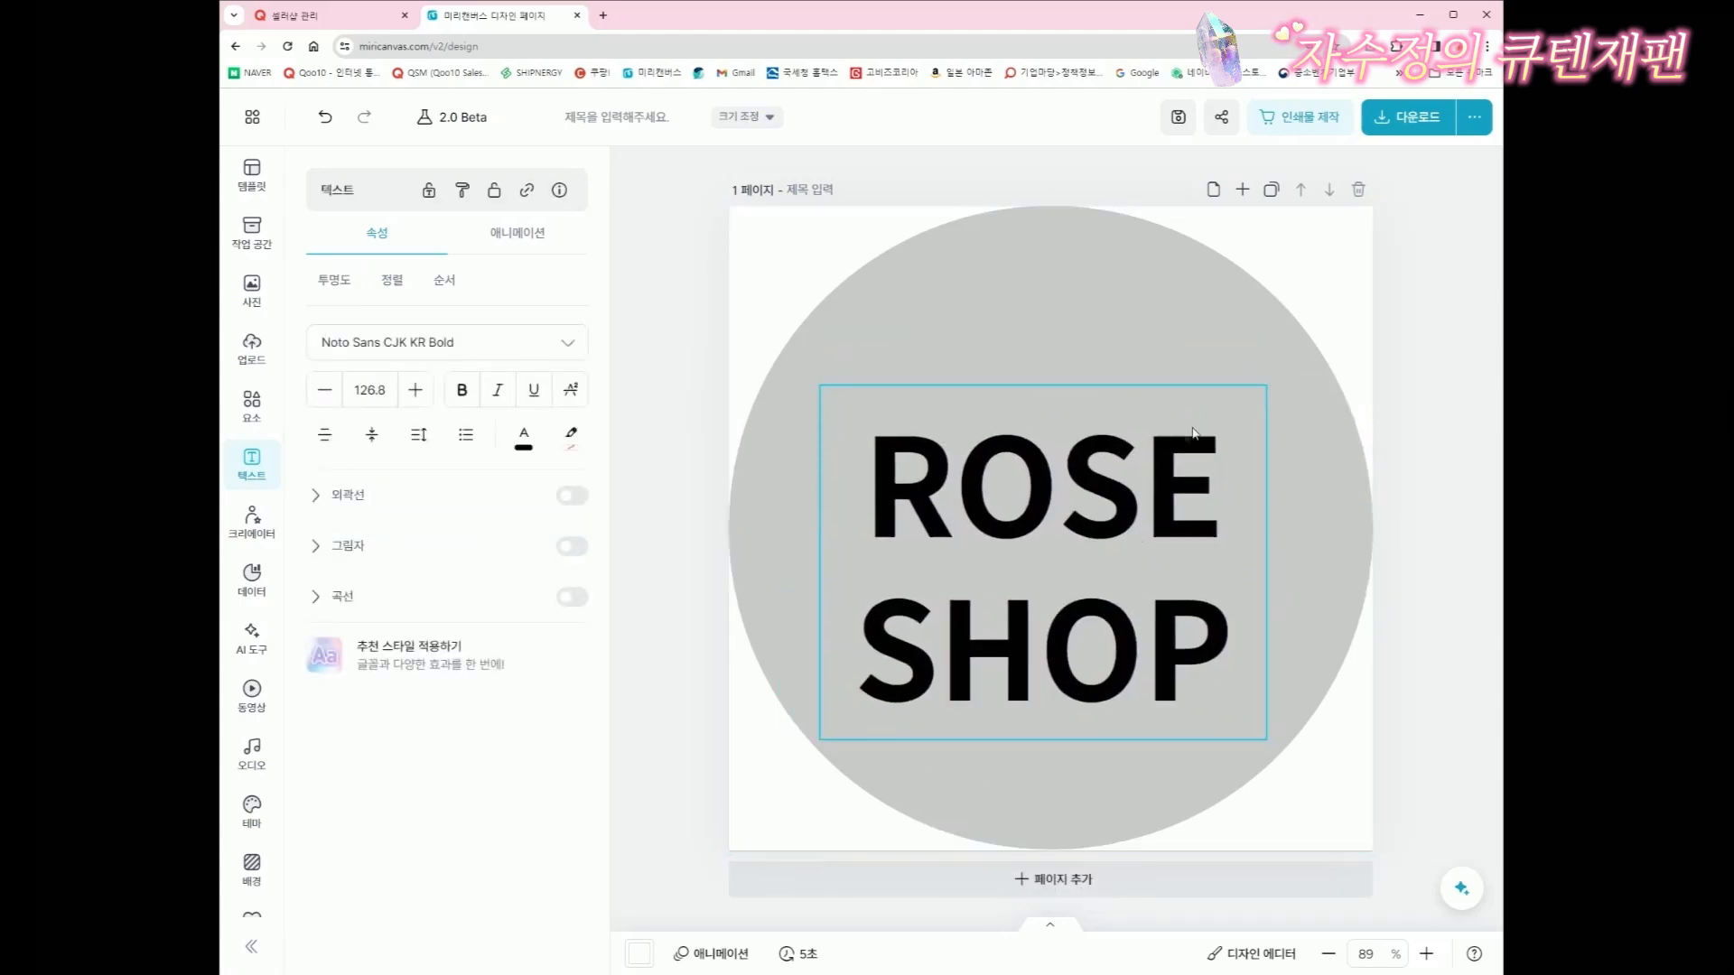
drag(1275, 380, 1370, 299)
drag(1172, 481, 1128, 474)
Colour the whole ROSE SHOP text bright pink with a custom colour of about #F63EDB
double_click(1127, 475)
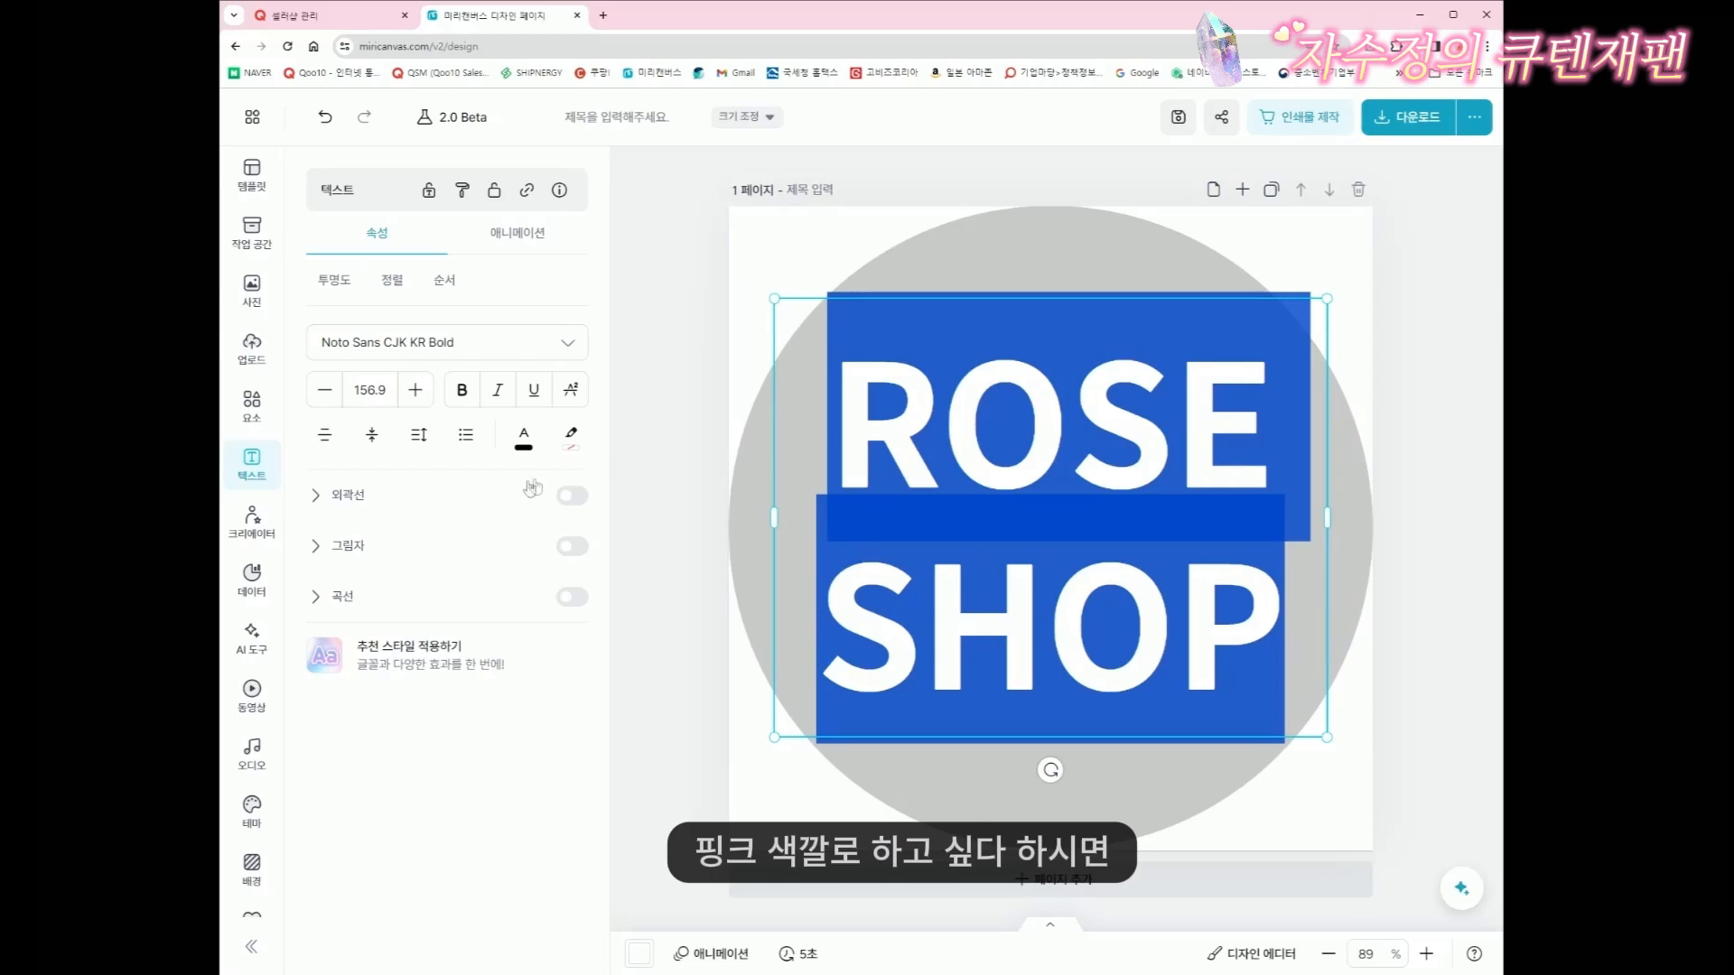
click(523, 437)
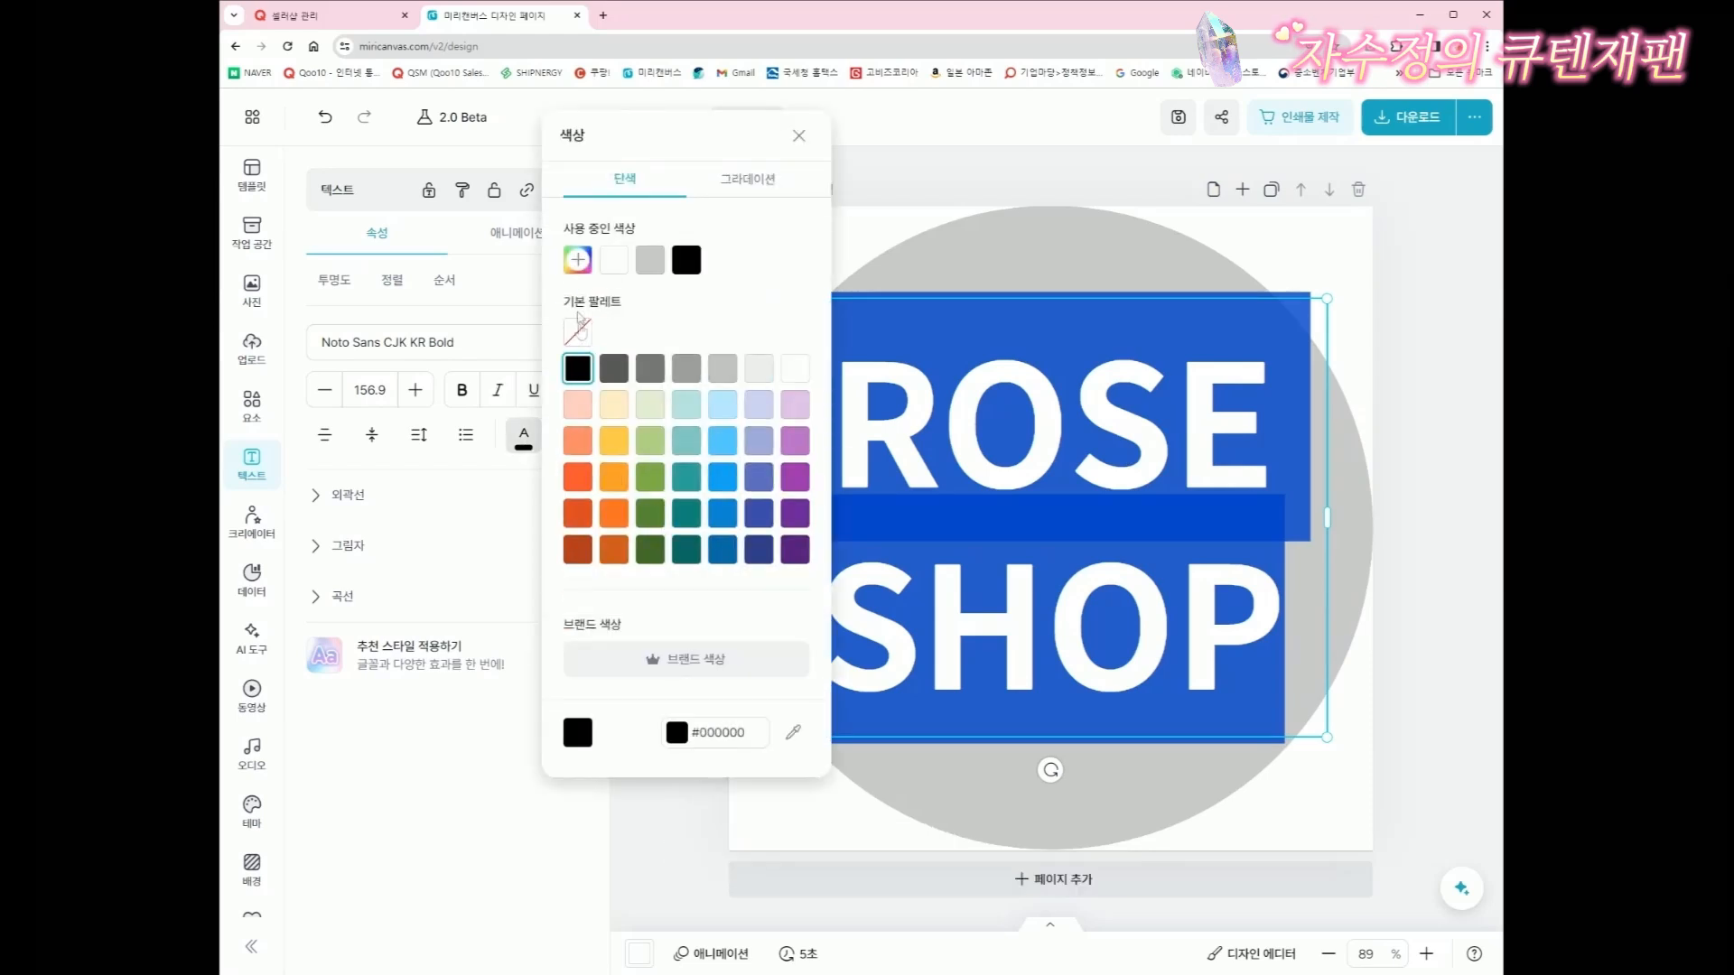
click(578, 262)
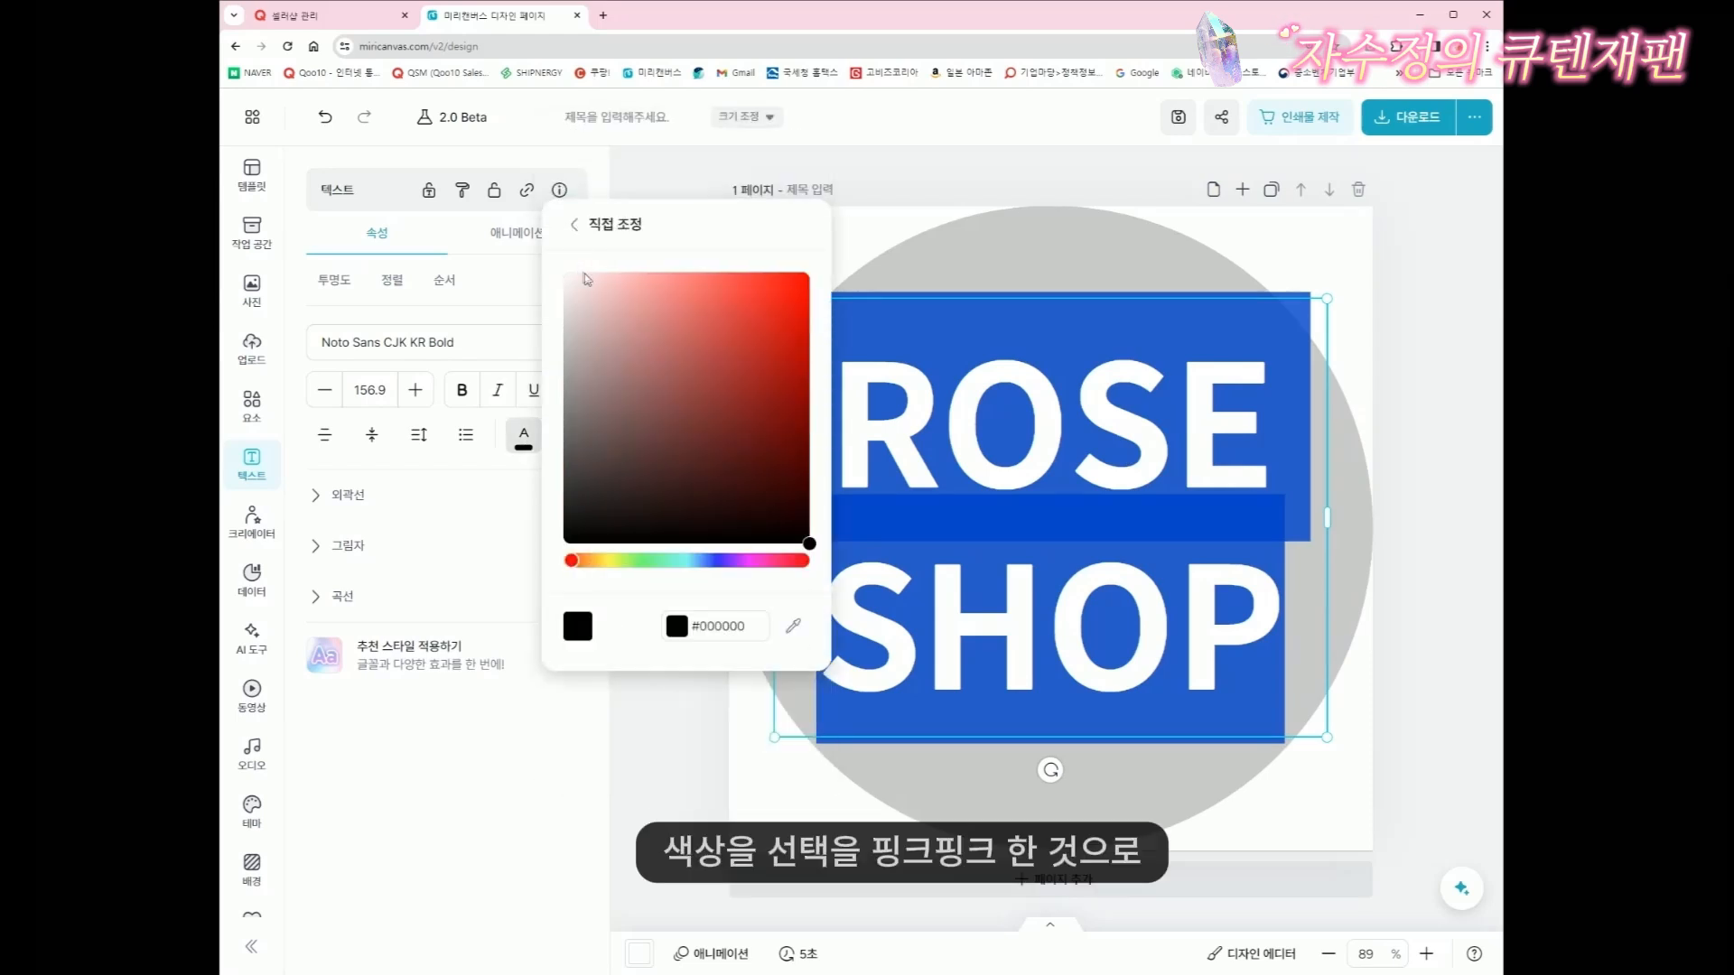
click(751, 560)
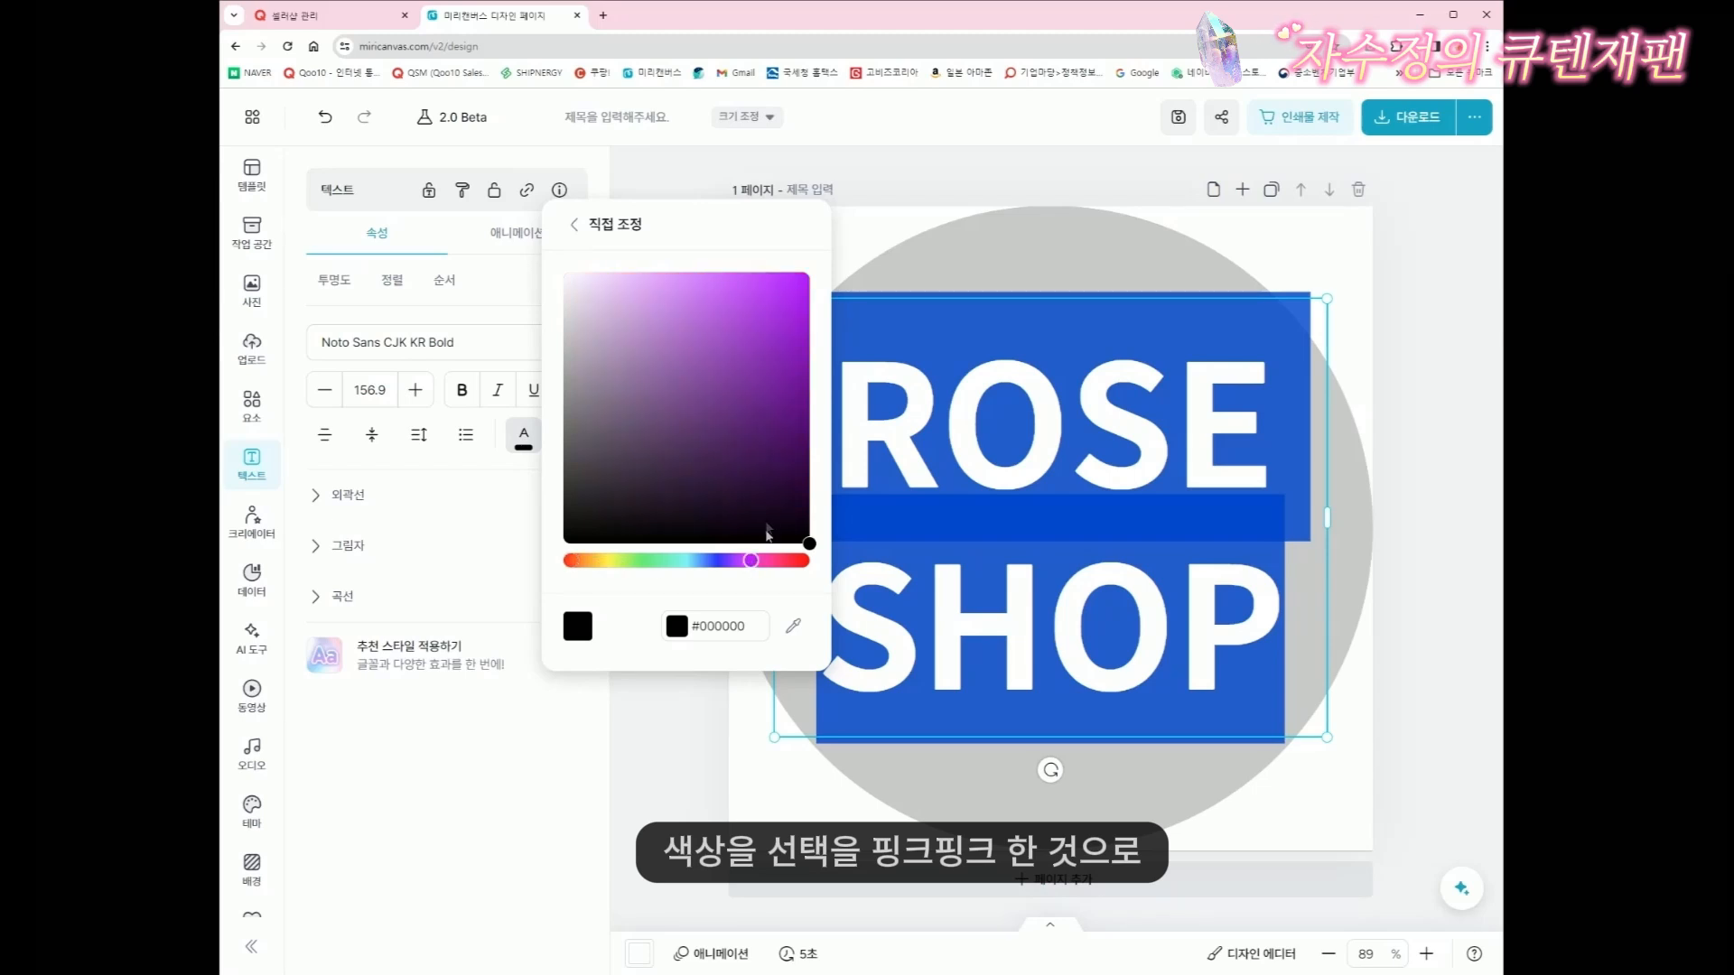
drag(751, 560, 763, 561)
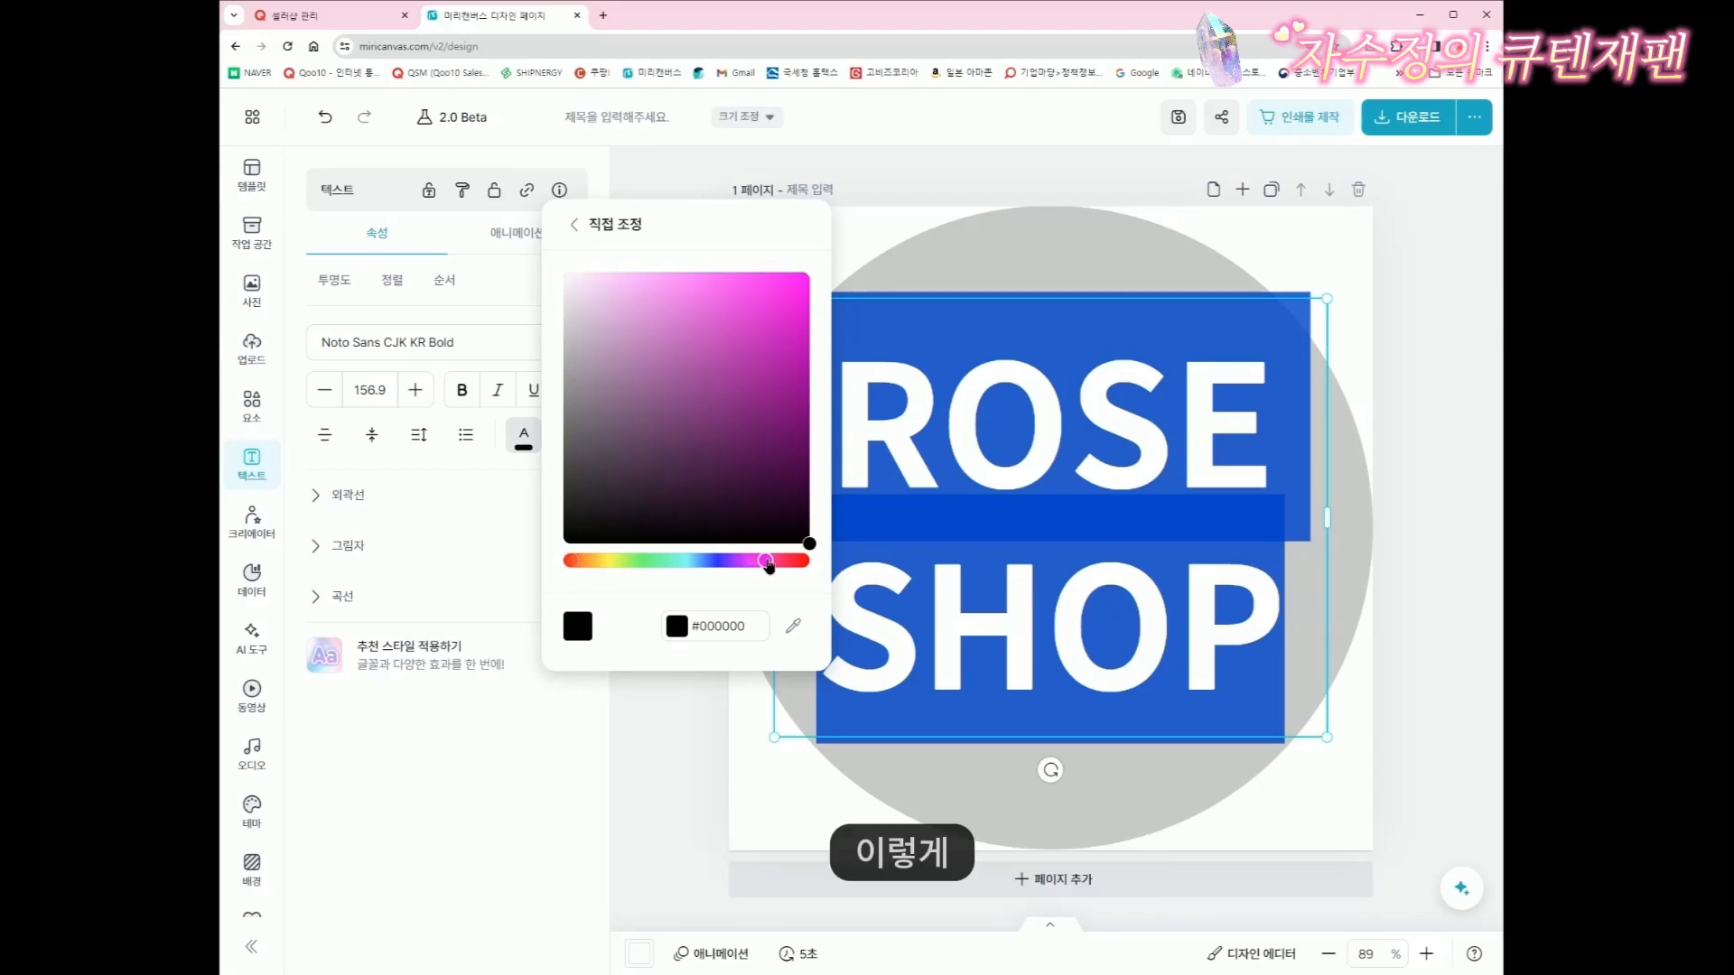
click(675, 291)
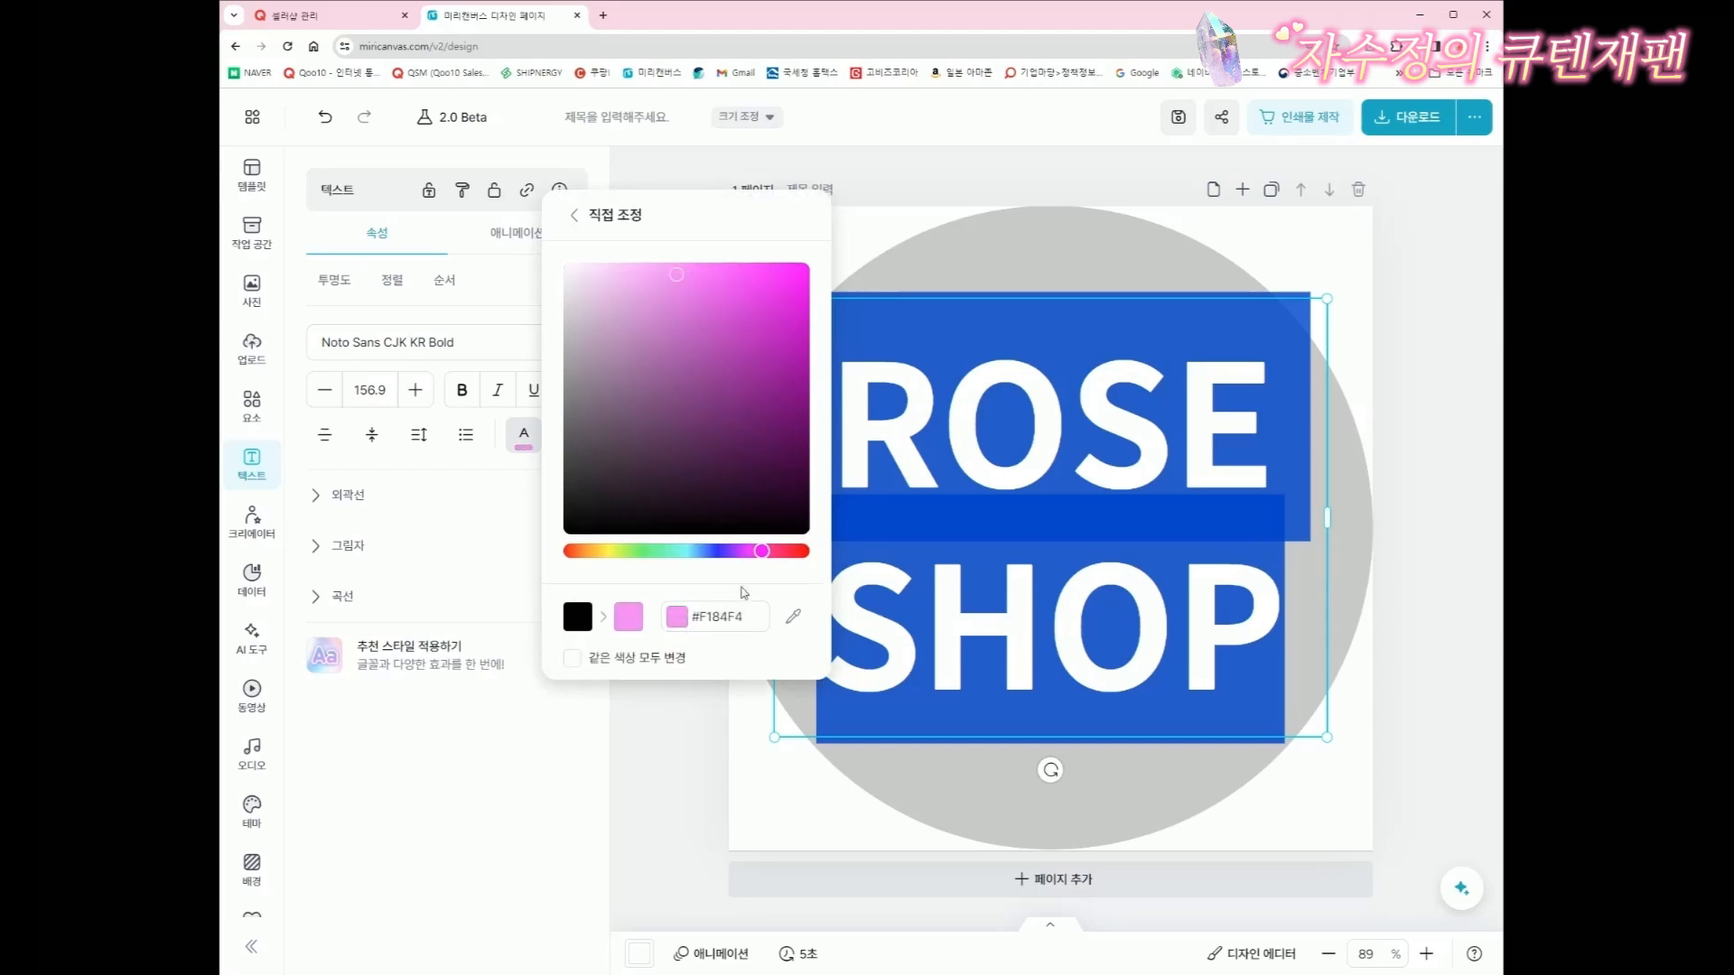
click(746, 553)
click(769, 553)
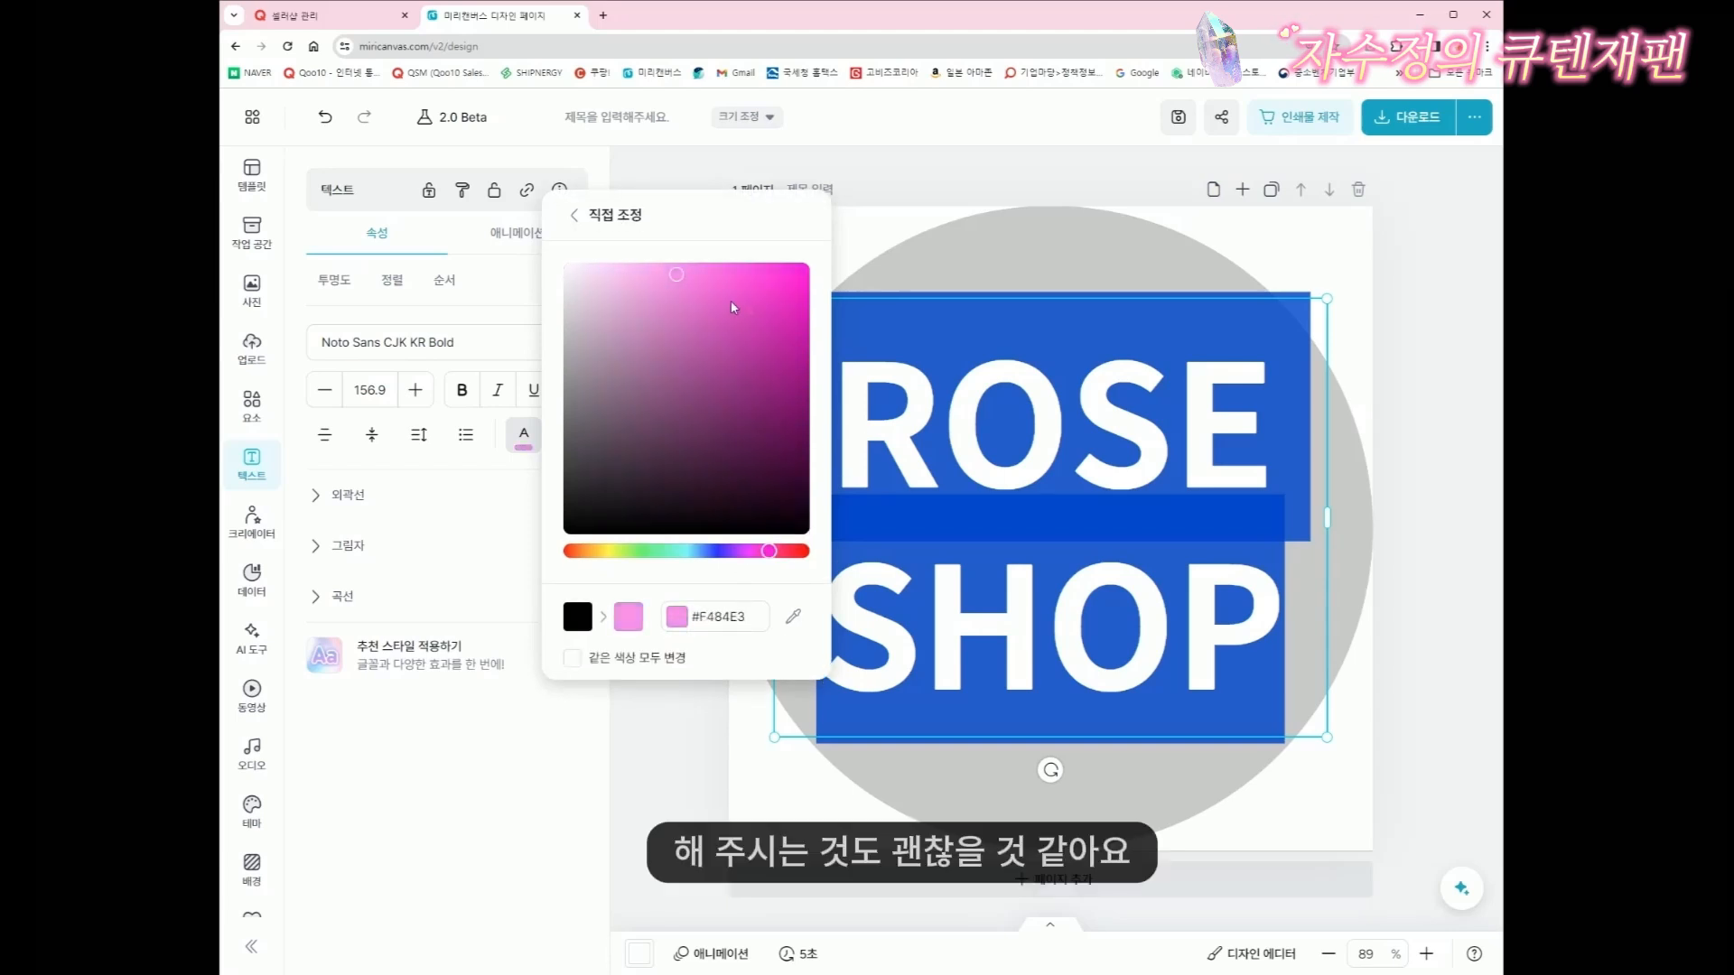
click(696, 282)
click(777, 288)
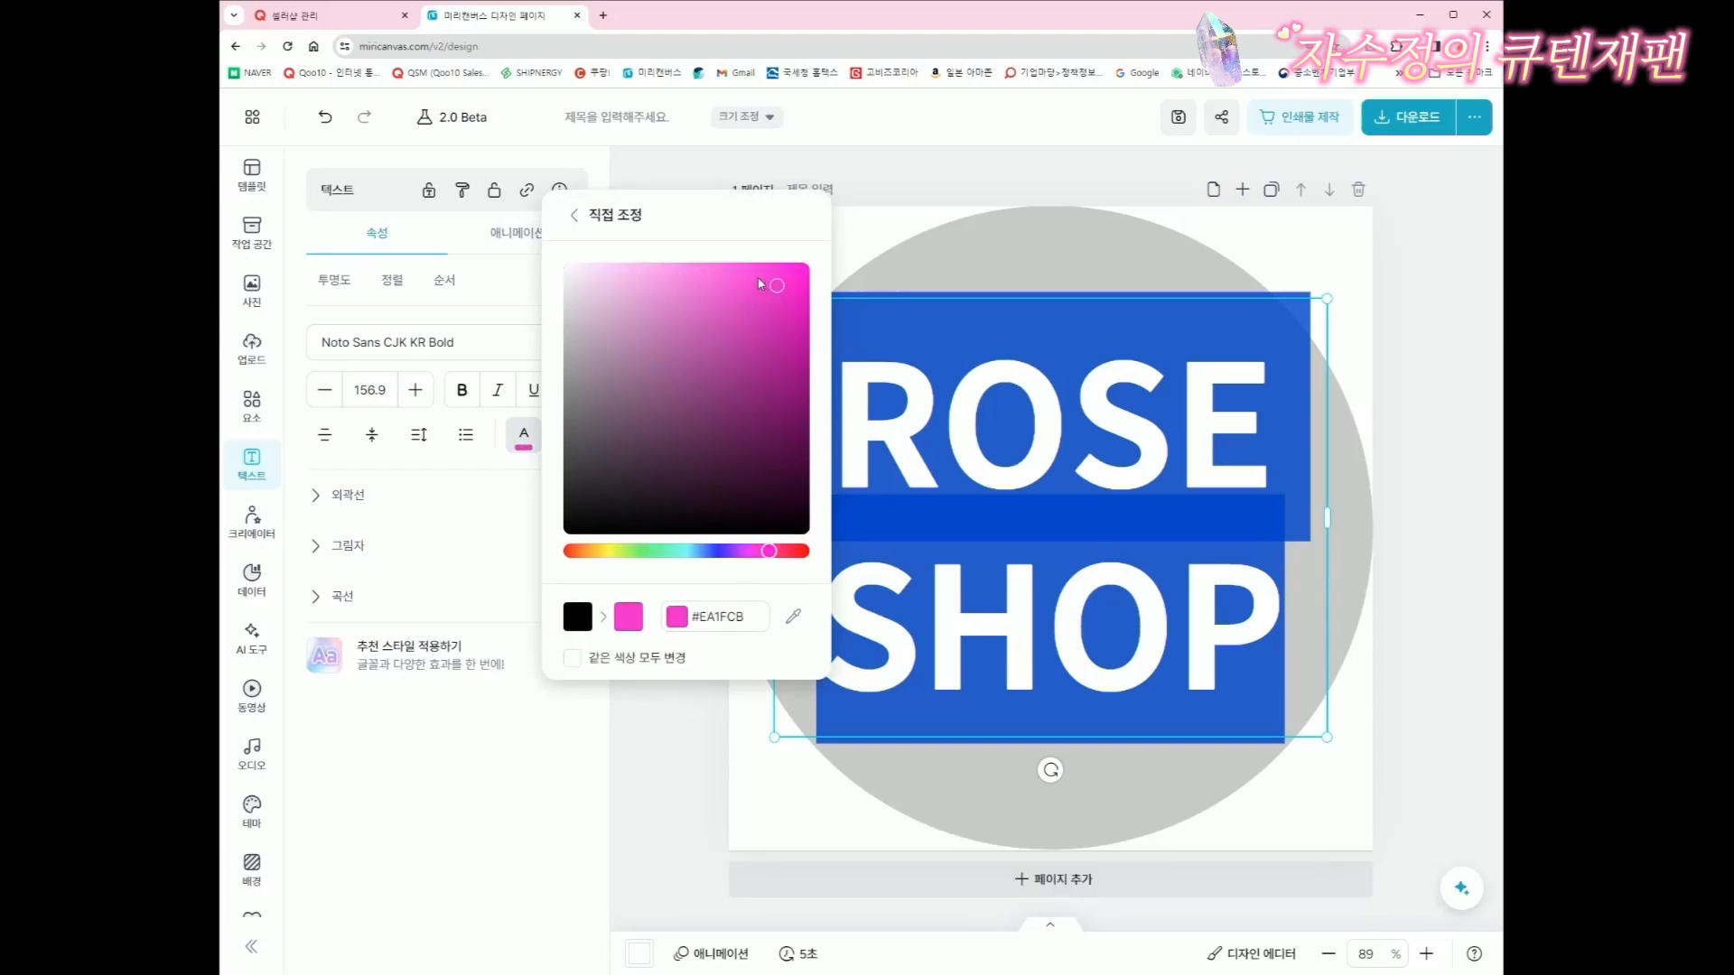
Fill the background circle with the light grey #EEEEEE
click(1076, 283)
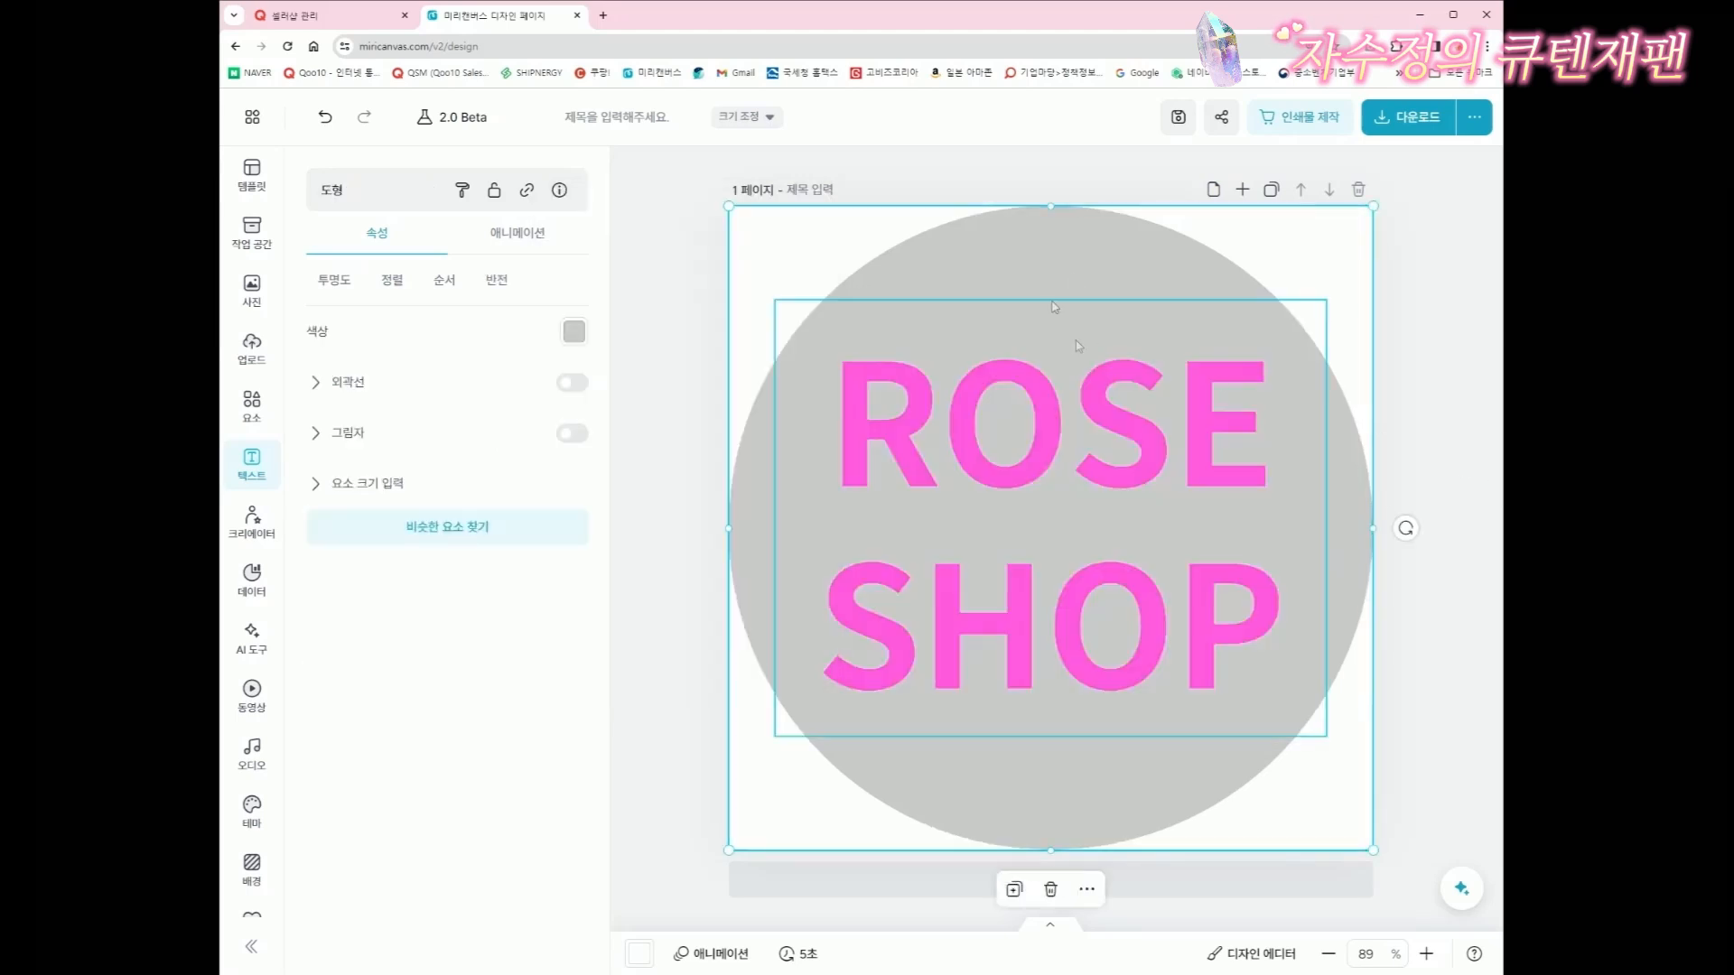
click(573, 333)
click(806, 368)
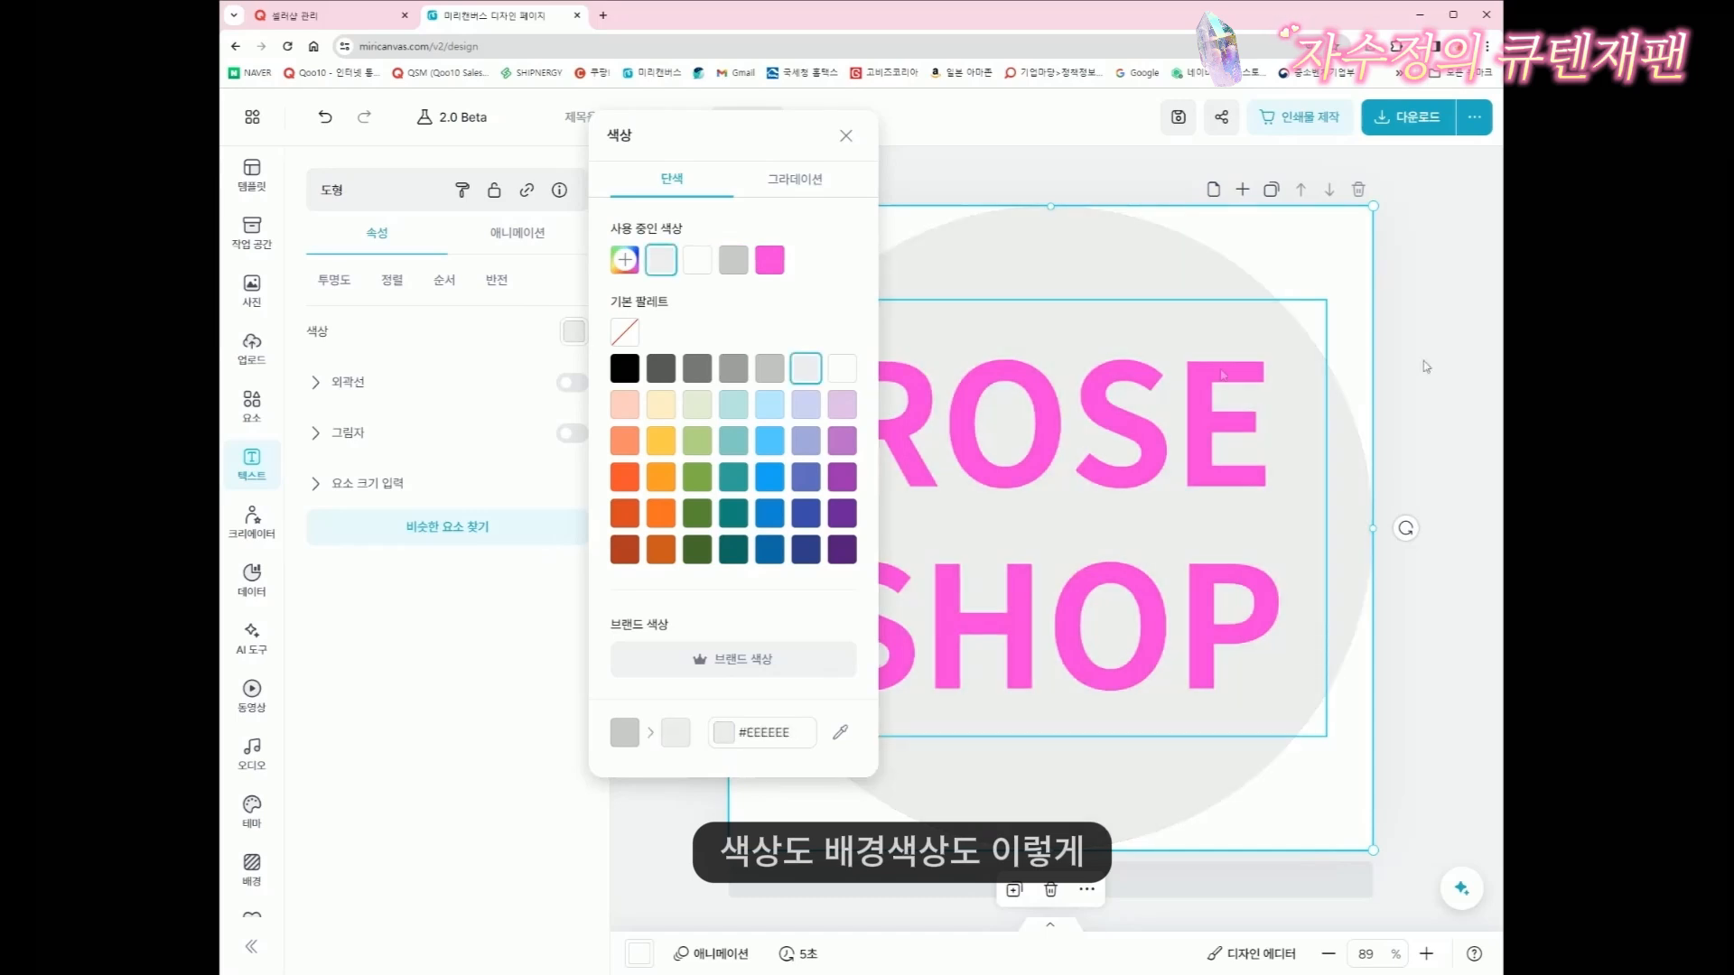
click(1413, 432)
Add a black outline with a thickness of 5 to the ROSE SHOP text
click(1009, 423)
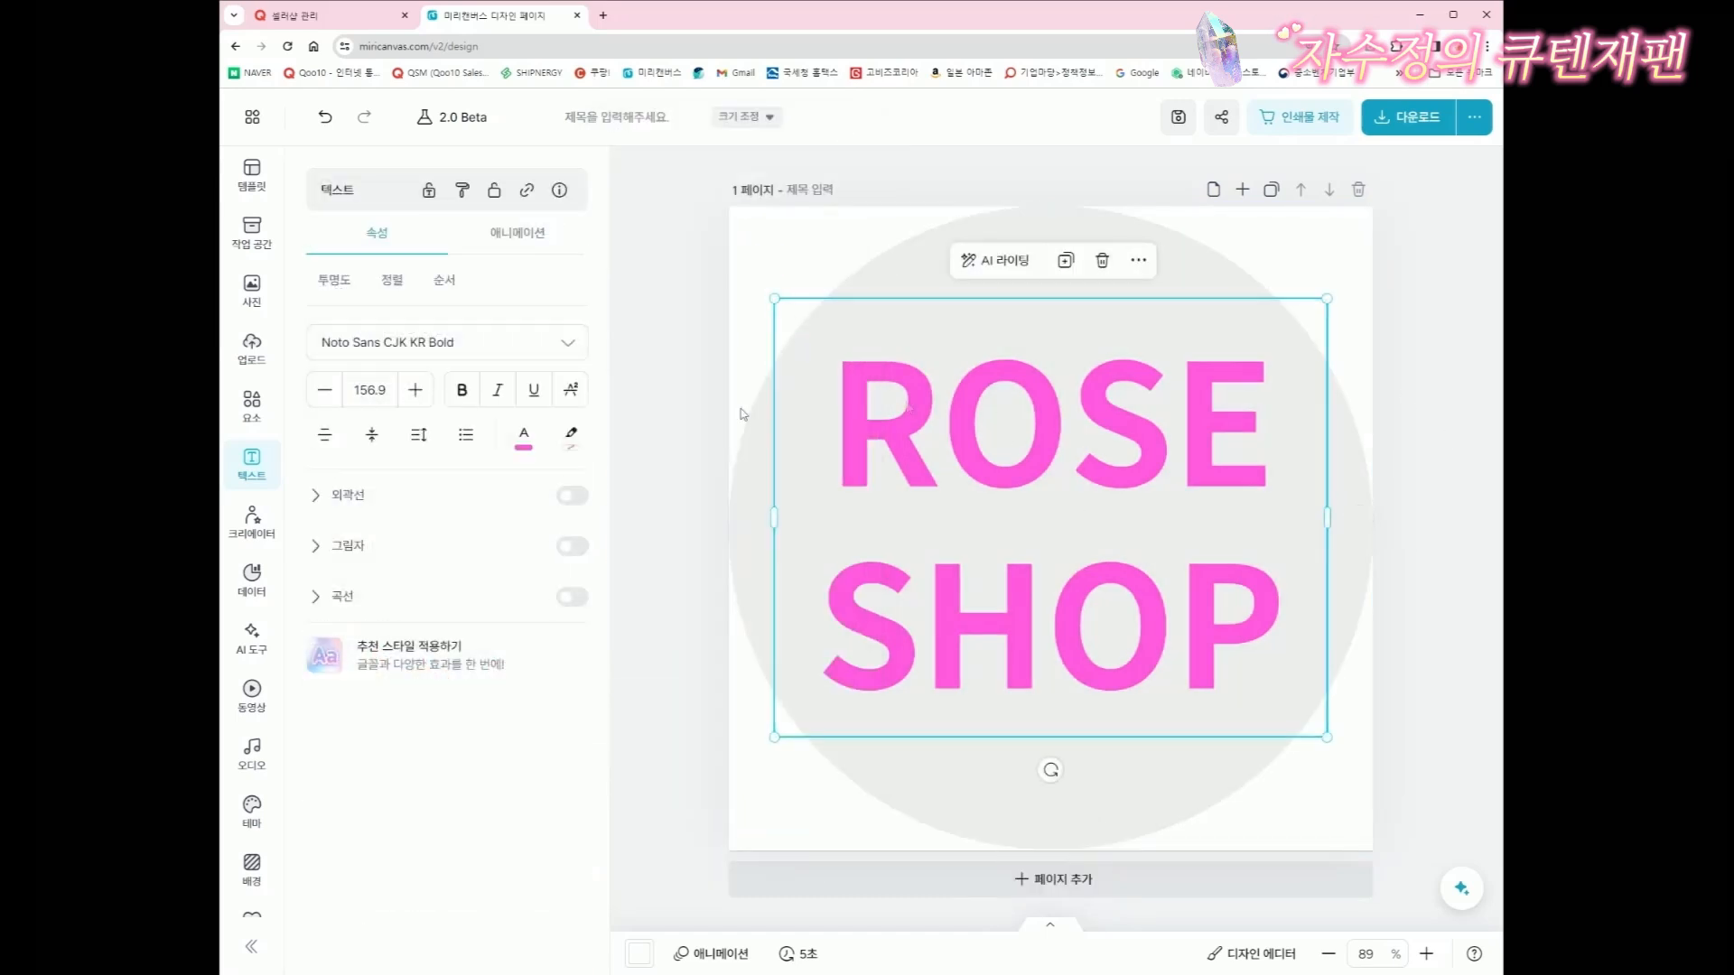
click(571, 495)
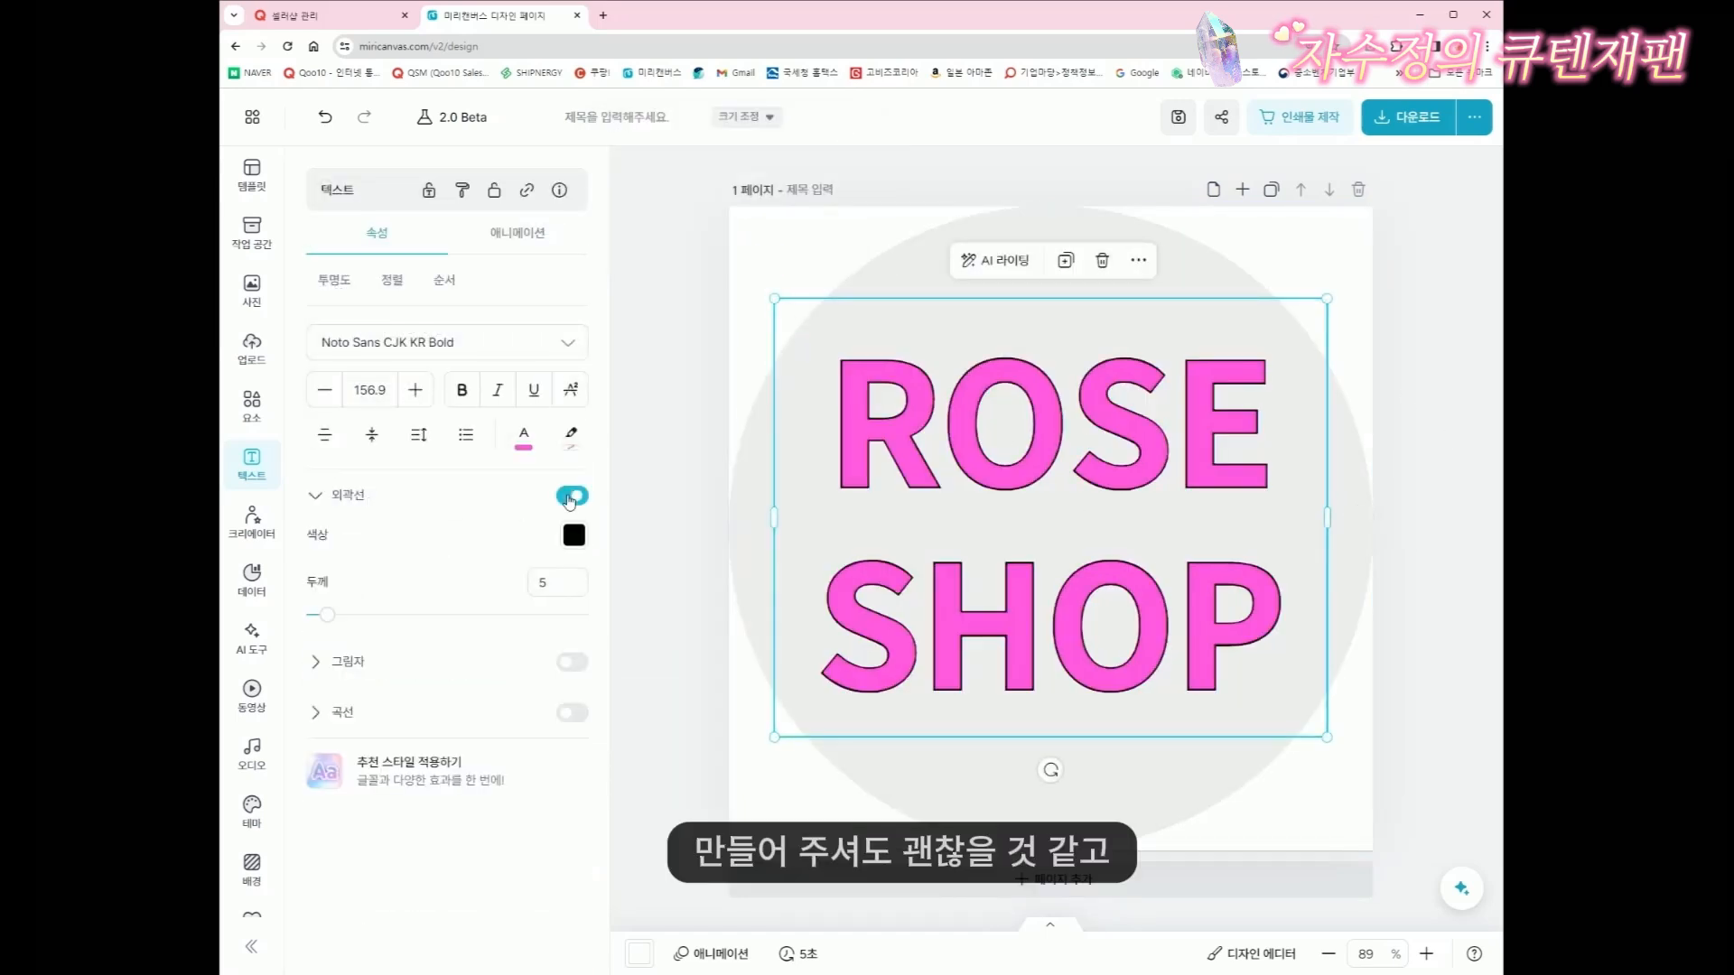
click(573, 537)
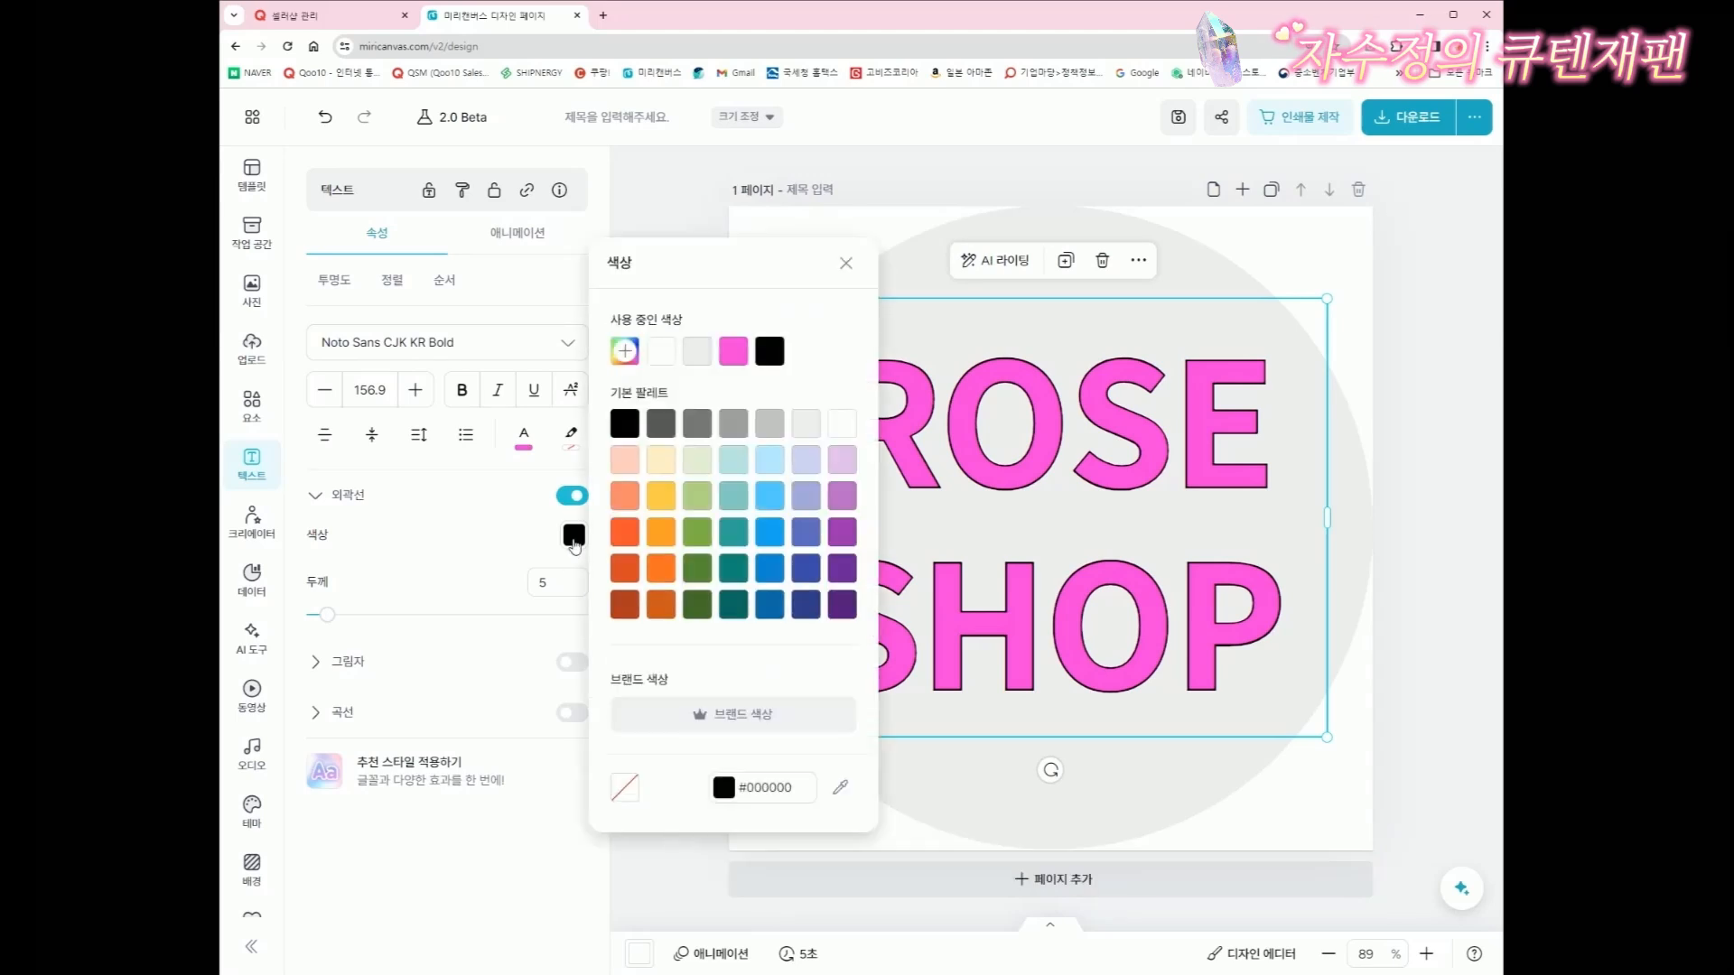
click(1059, 460)
click(1060, 462)
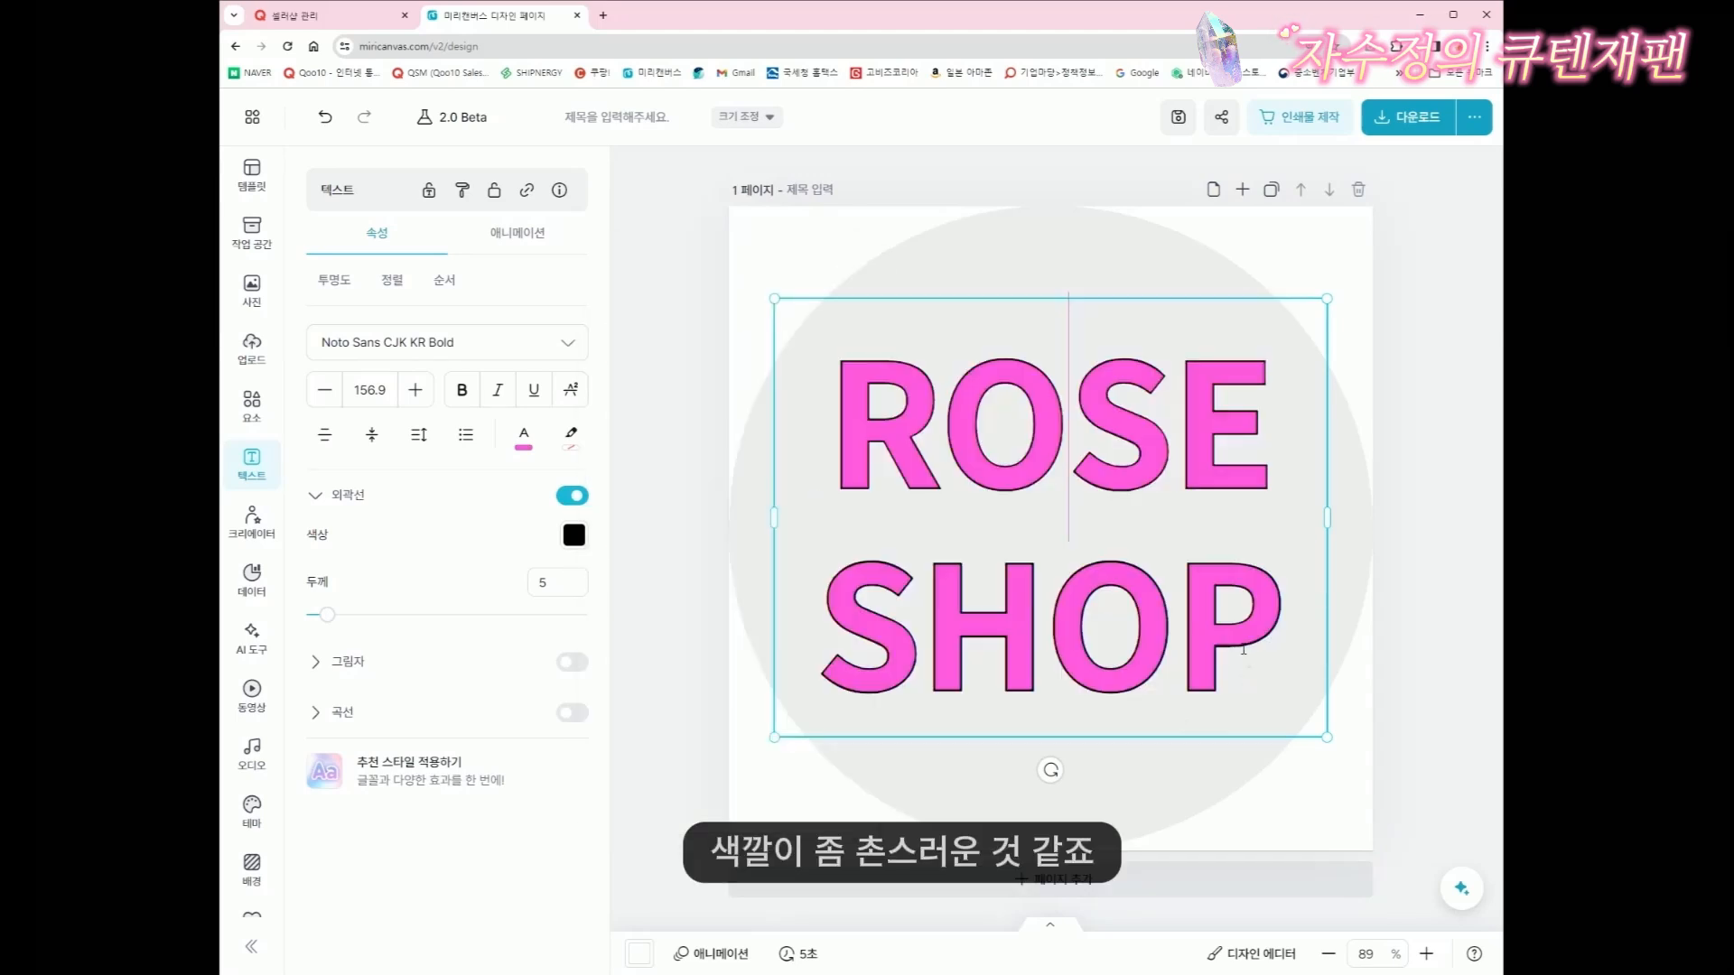
Recolour the whole ROSE SHOP text with a slightly lighter custom pink
click(1214, 658)
drag(1257, 657, 835, 424)
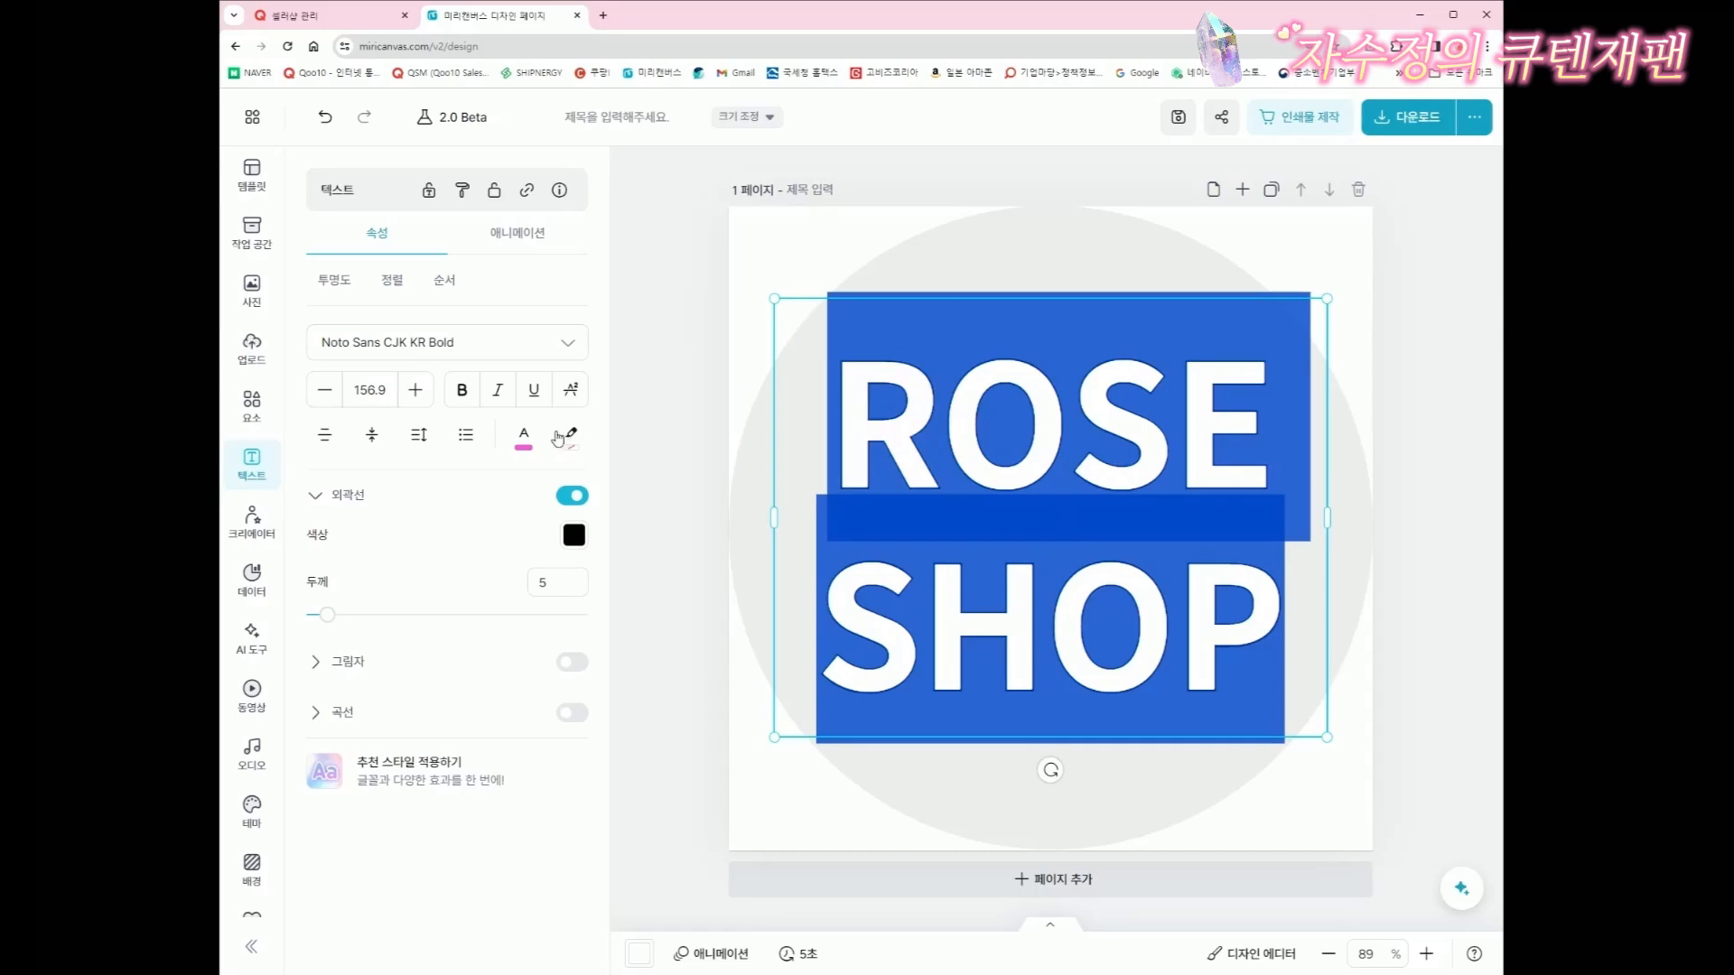
click(524, 440)
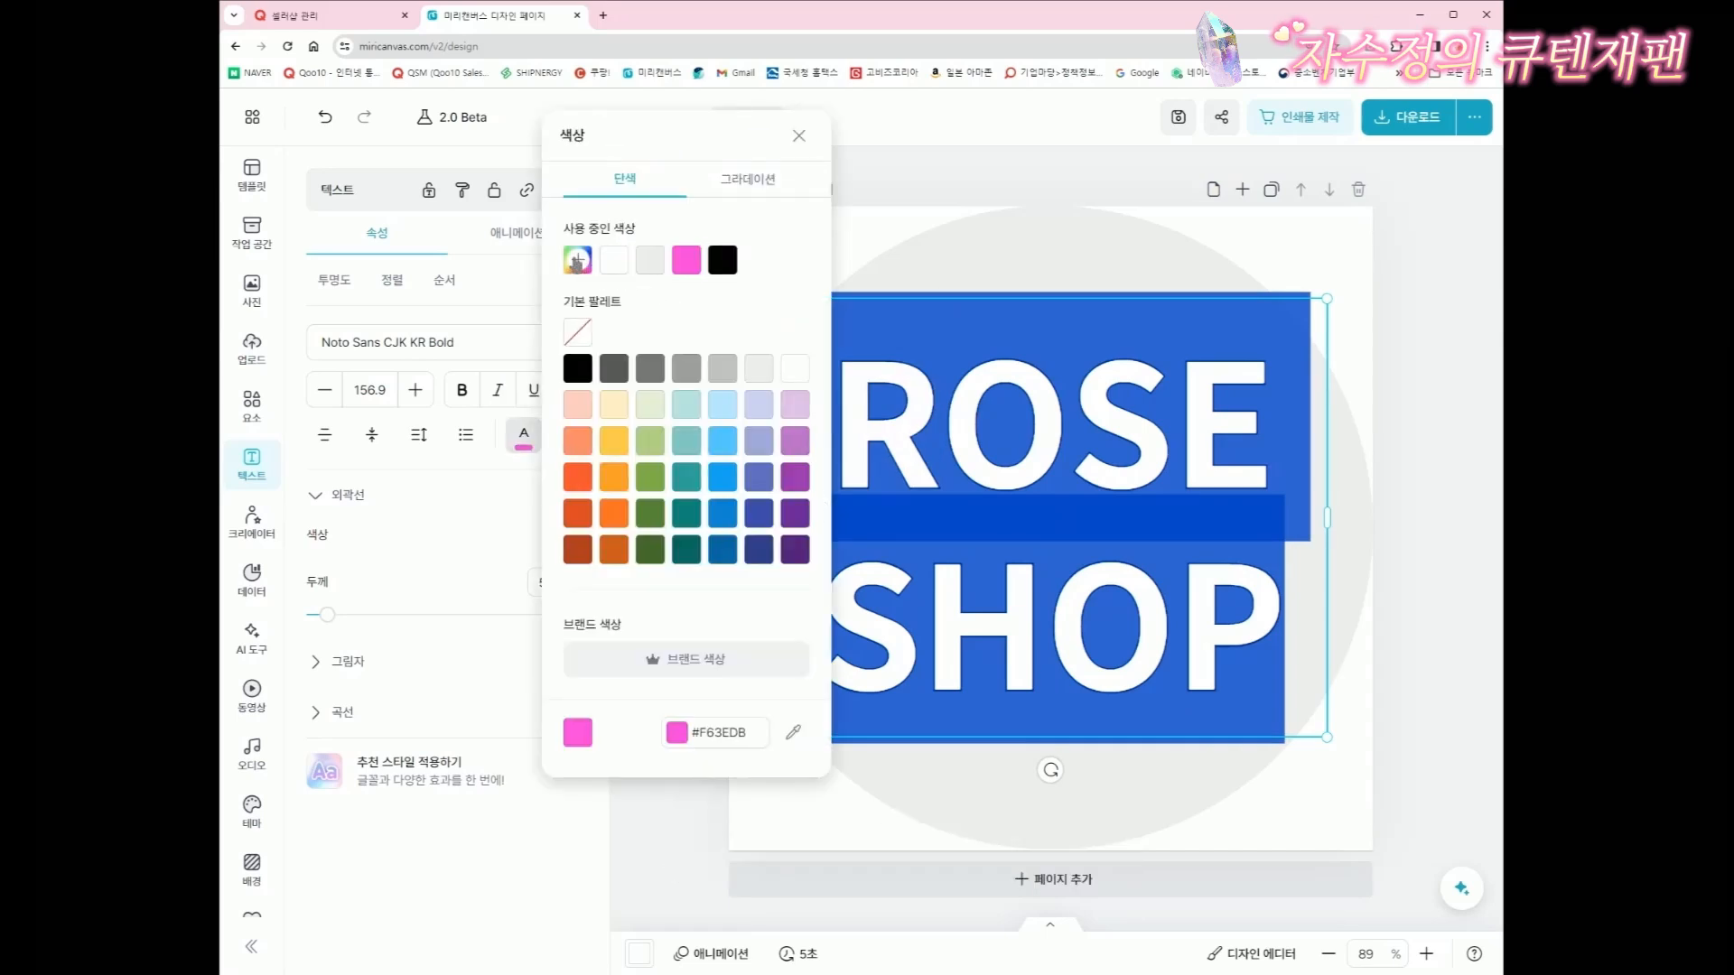
click(578, 259)
click(726, 283)
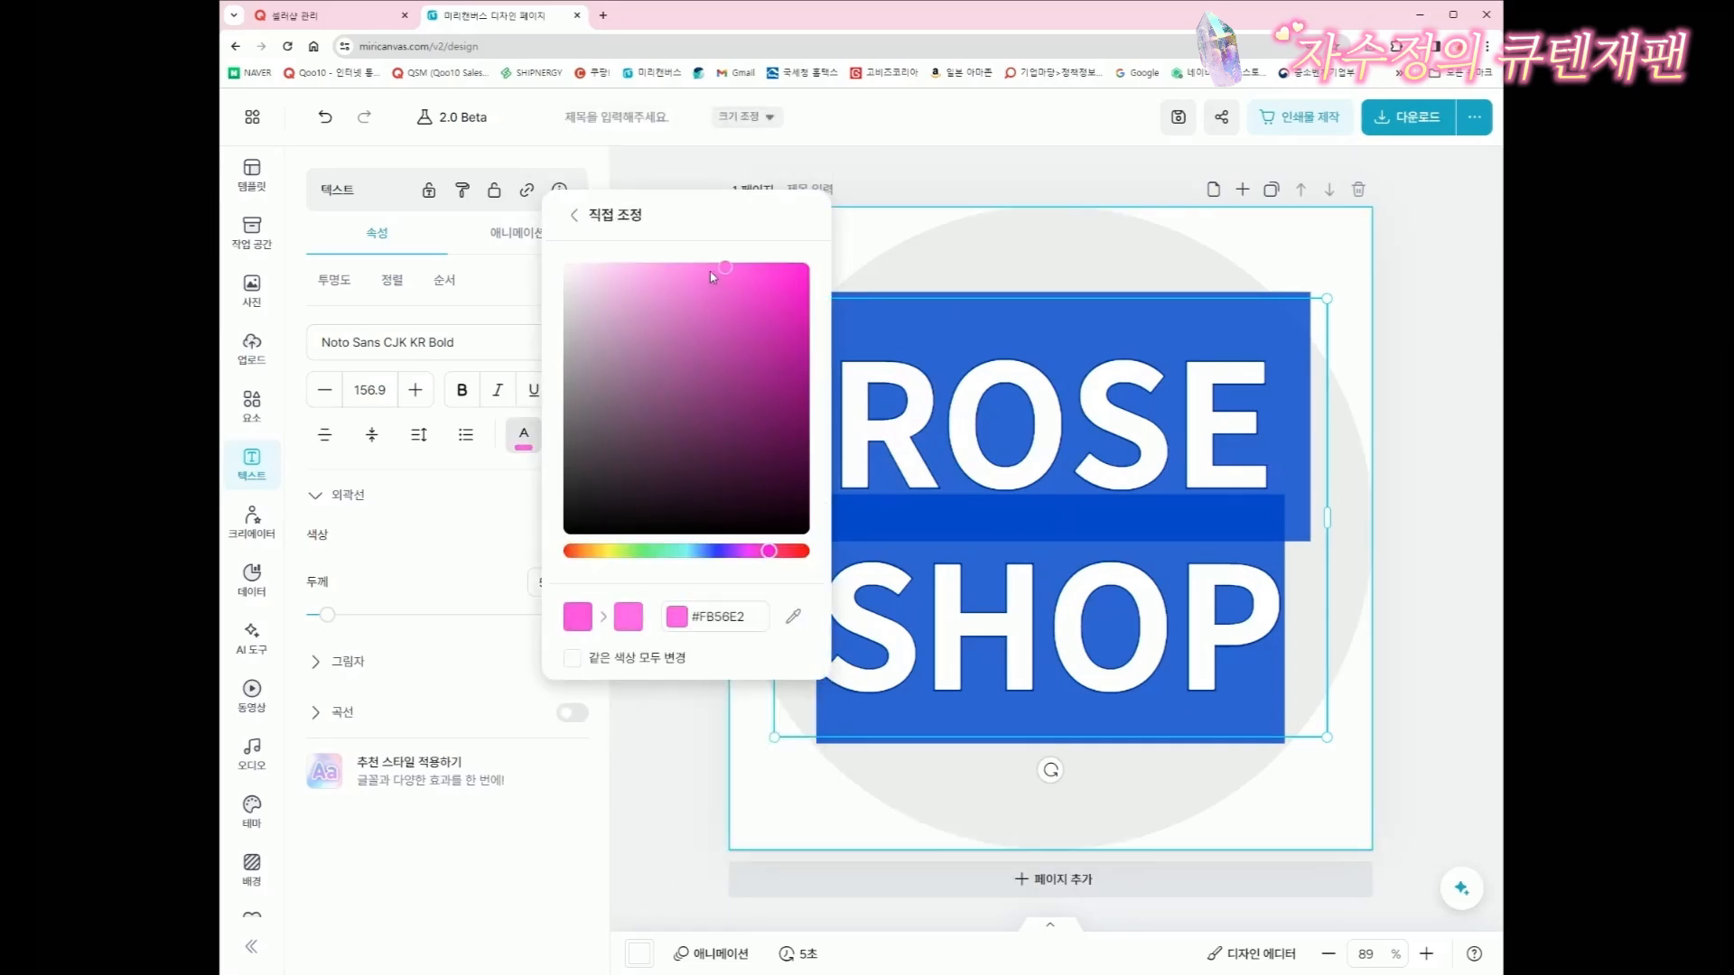
click(980, 253)
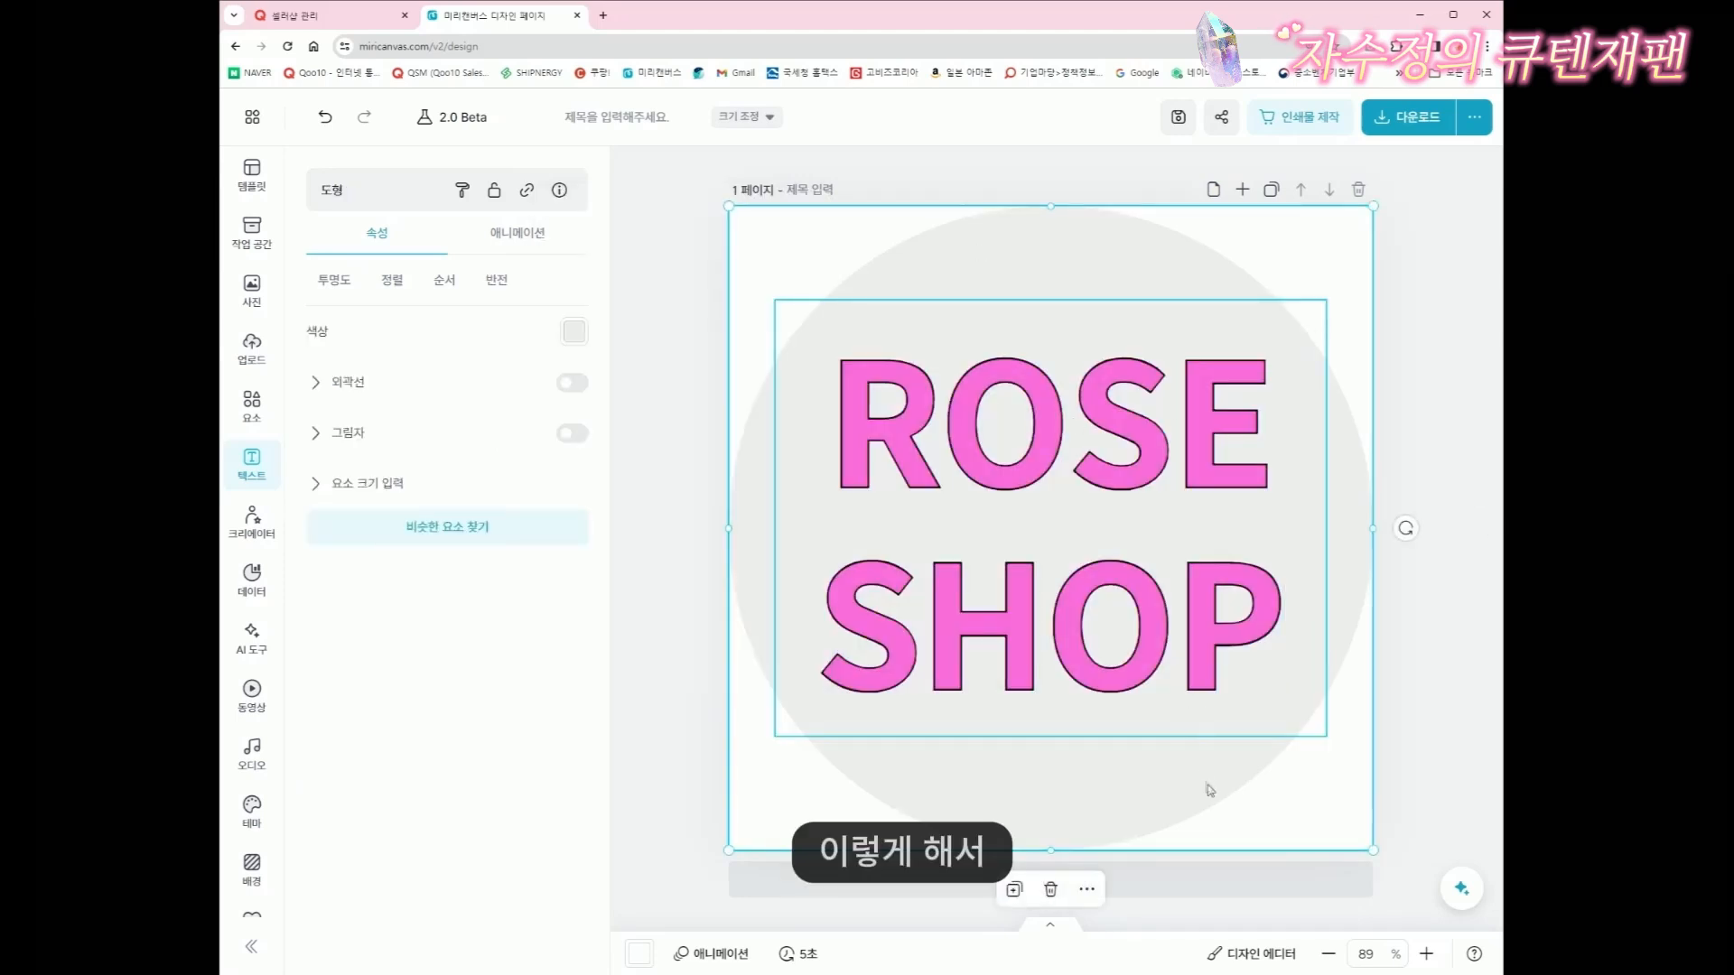
Enlarge the outlined text slightly to a font size of about 162.9 and centre it on the circle
drag(1134, 499, 1111, 530)
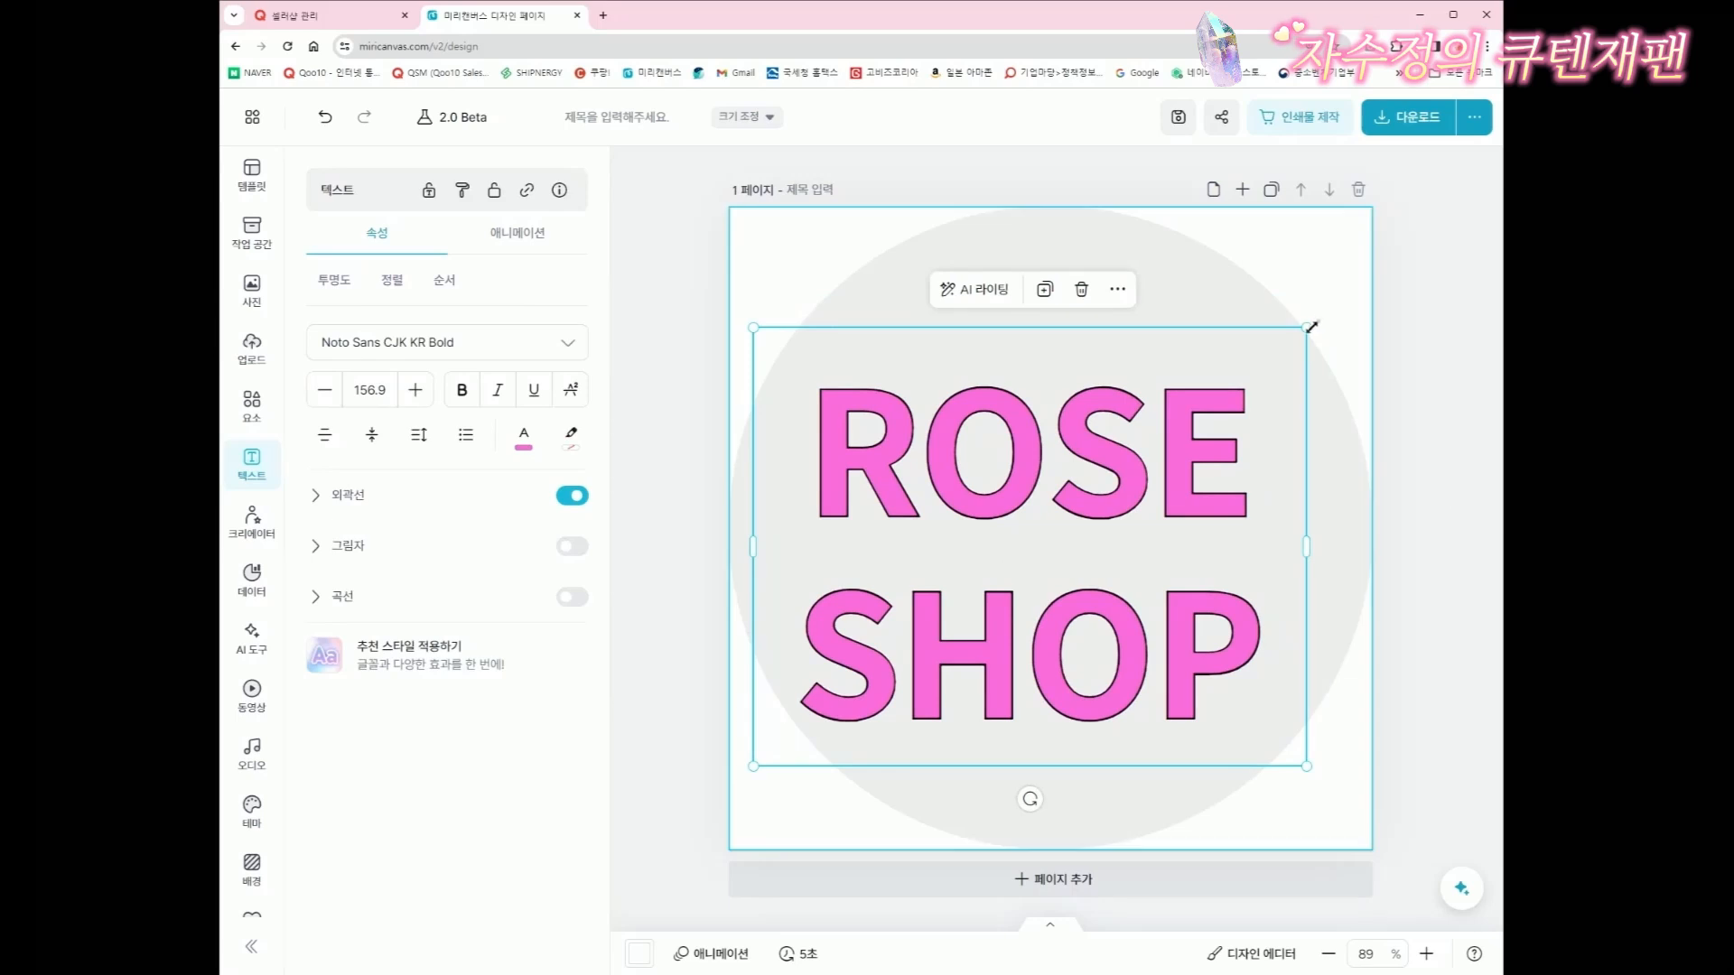
drag(1311, 327, 1436, 309)
drag(1141, 433, 1151, 421)
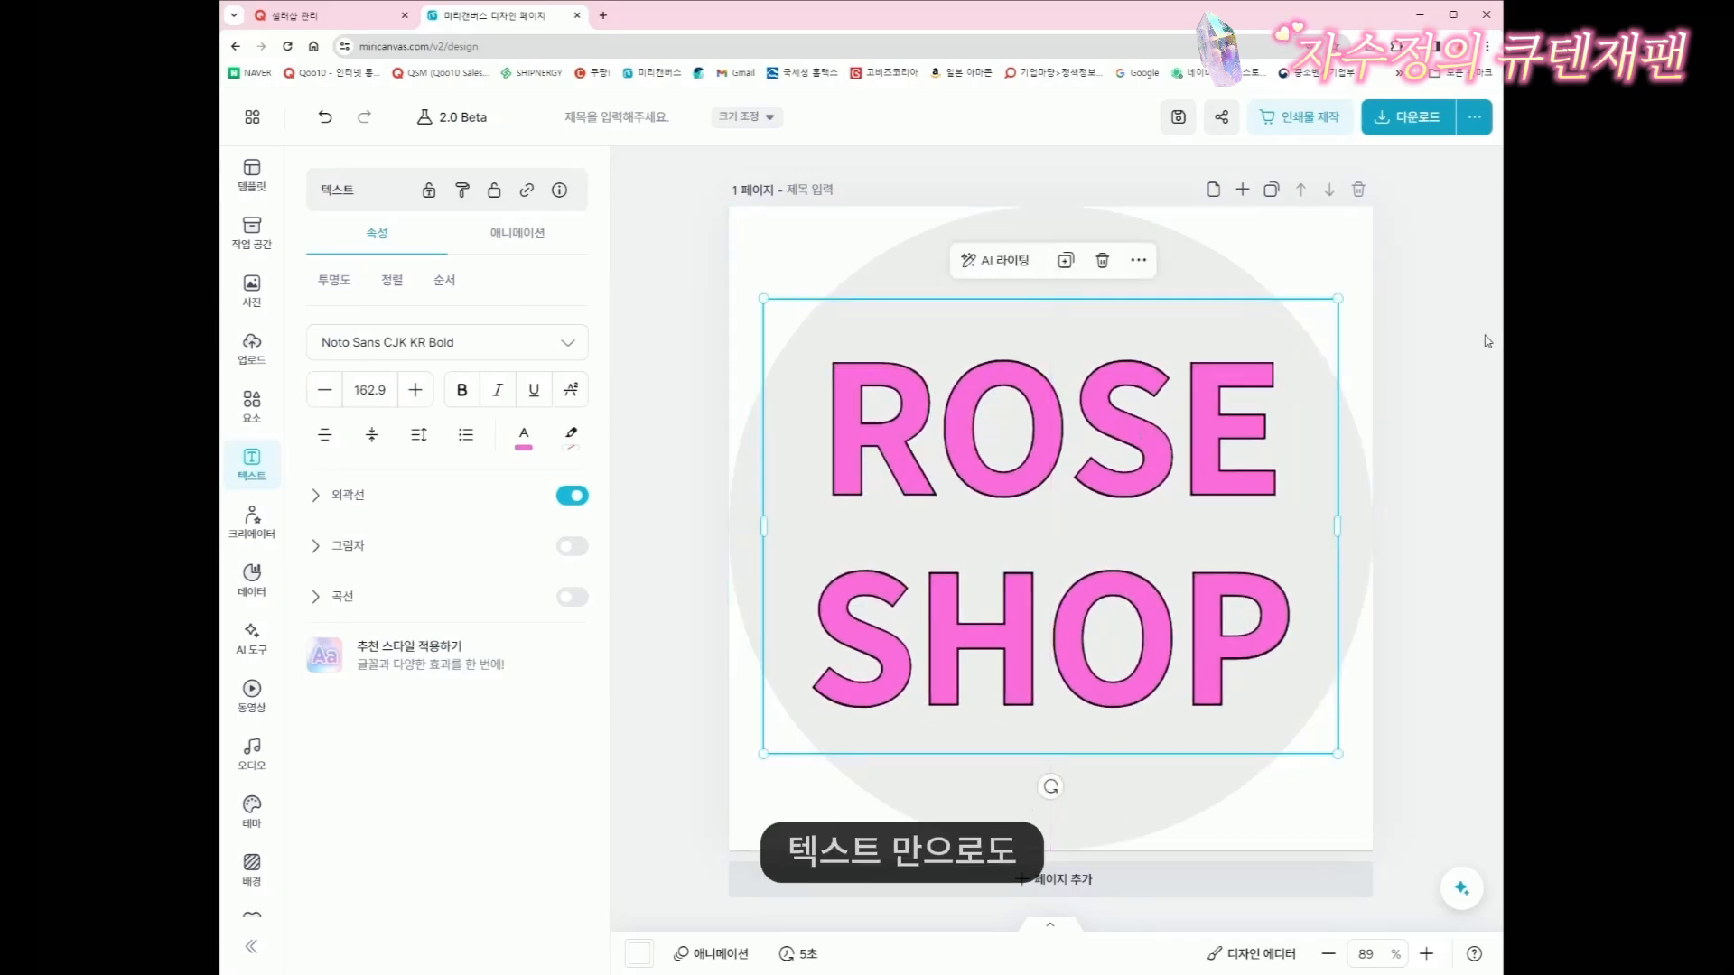
click(1474, 336)
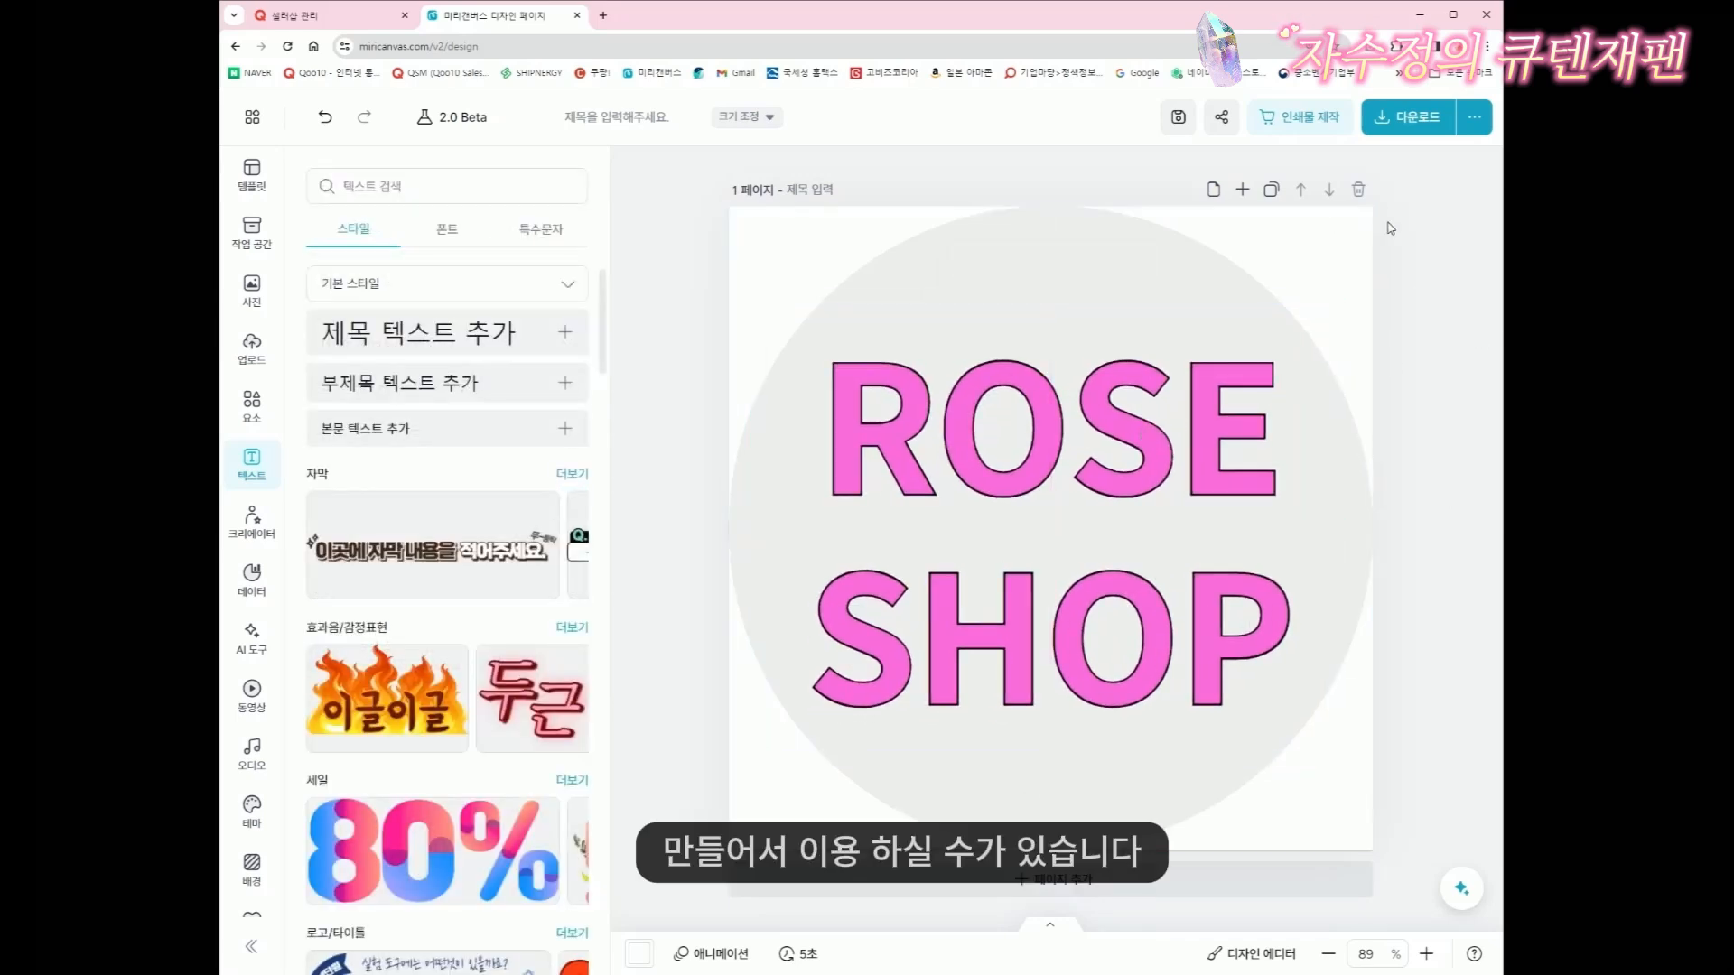
Download the finished logo as a high-resolution JPG
click(1409, 118)
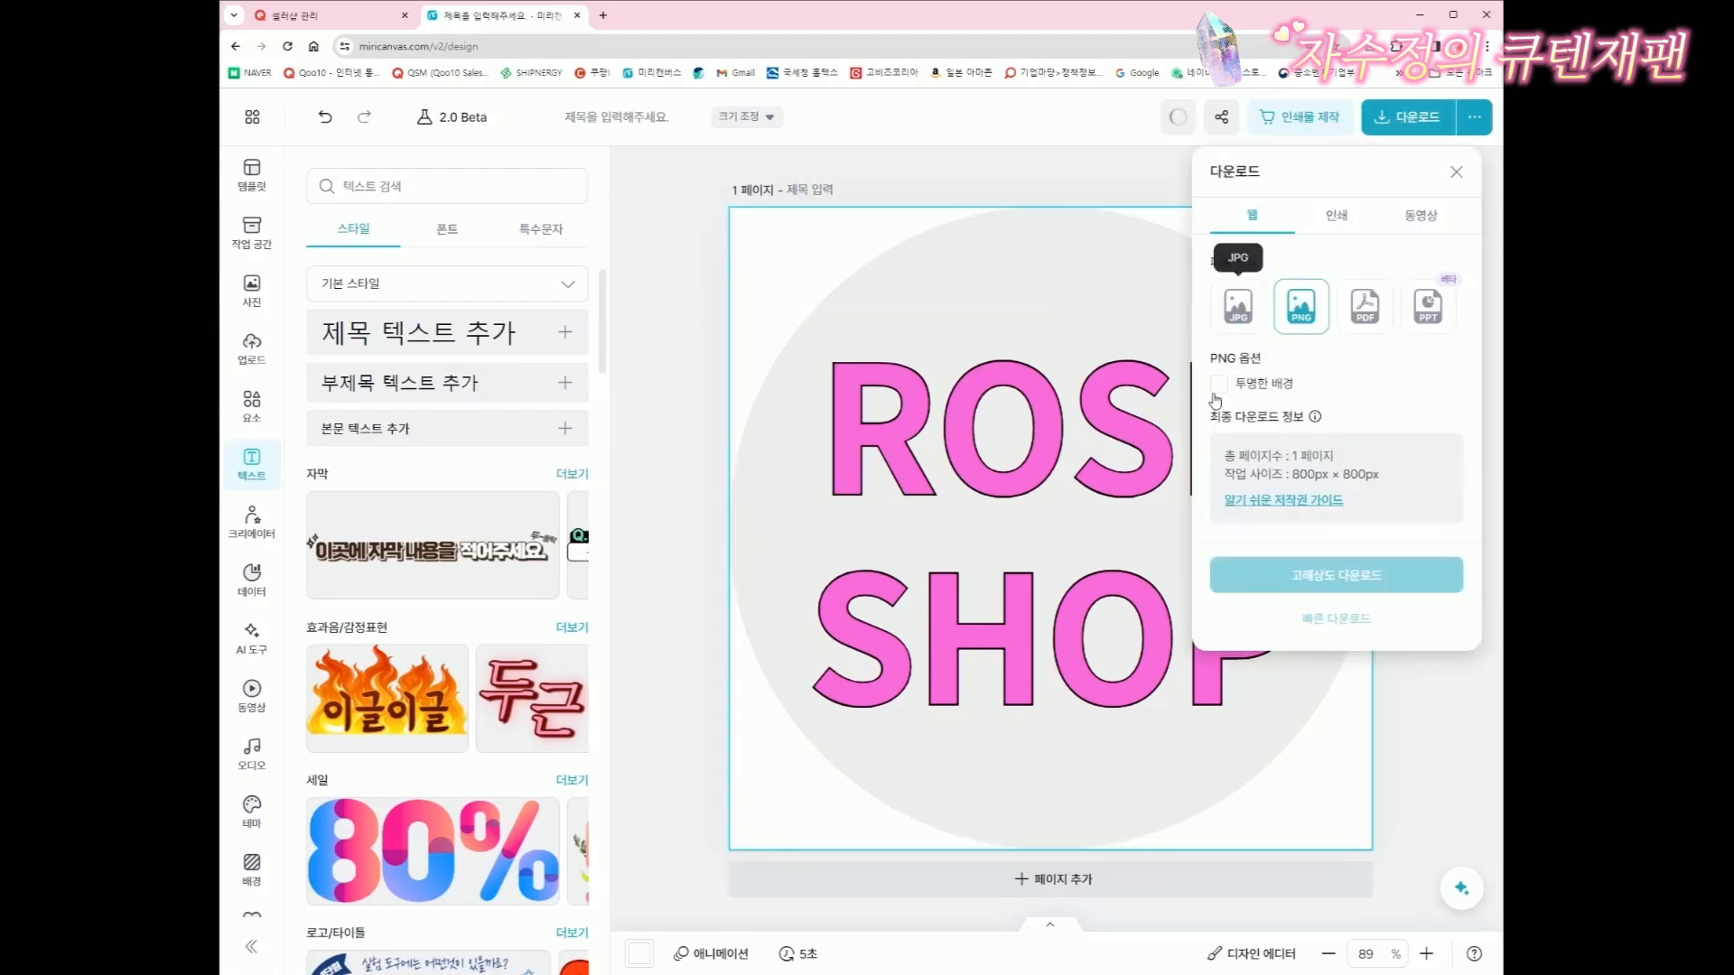
click(1238, 312)
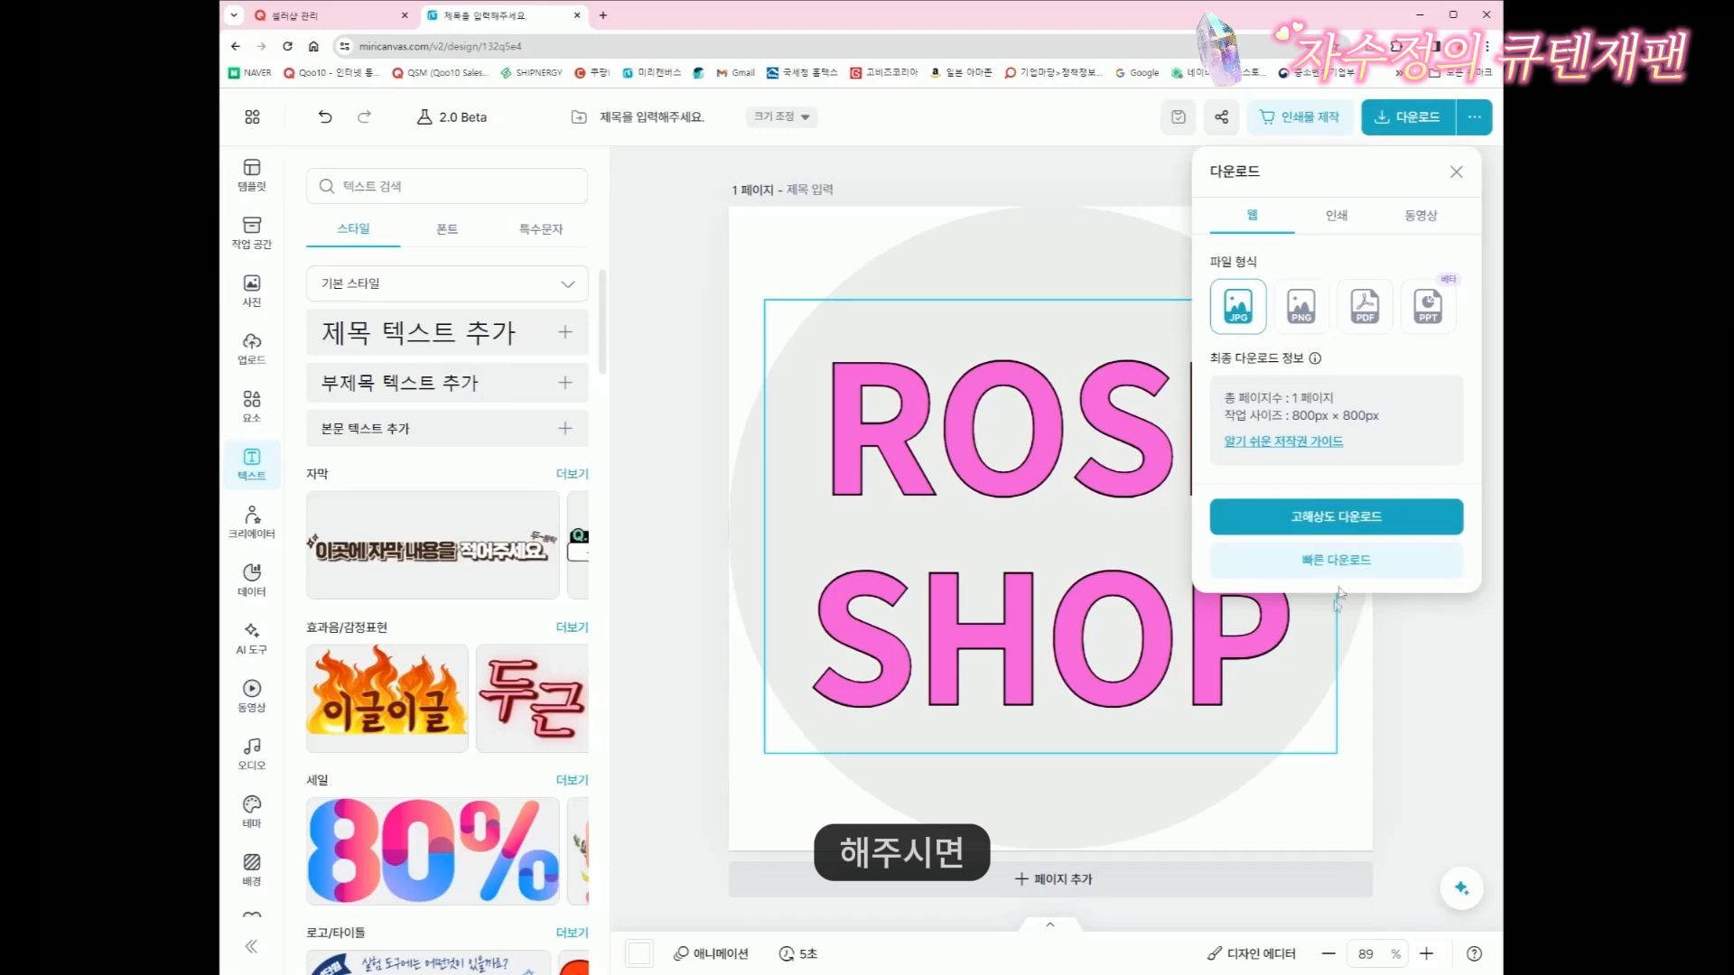
click(1300, 517)
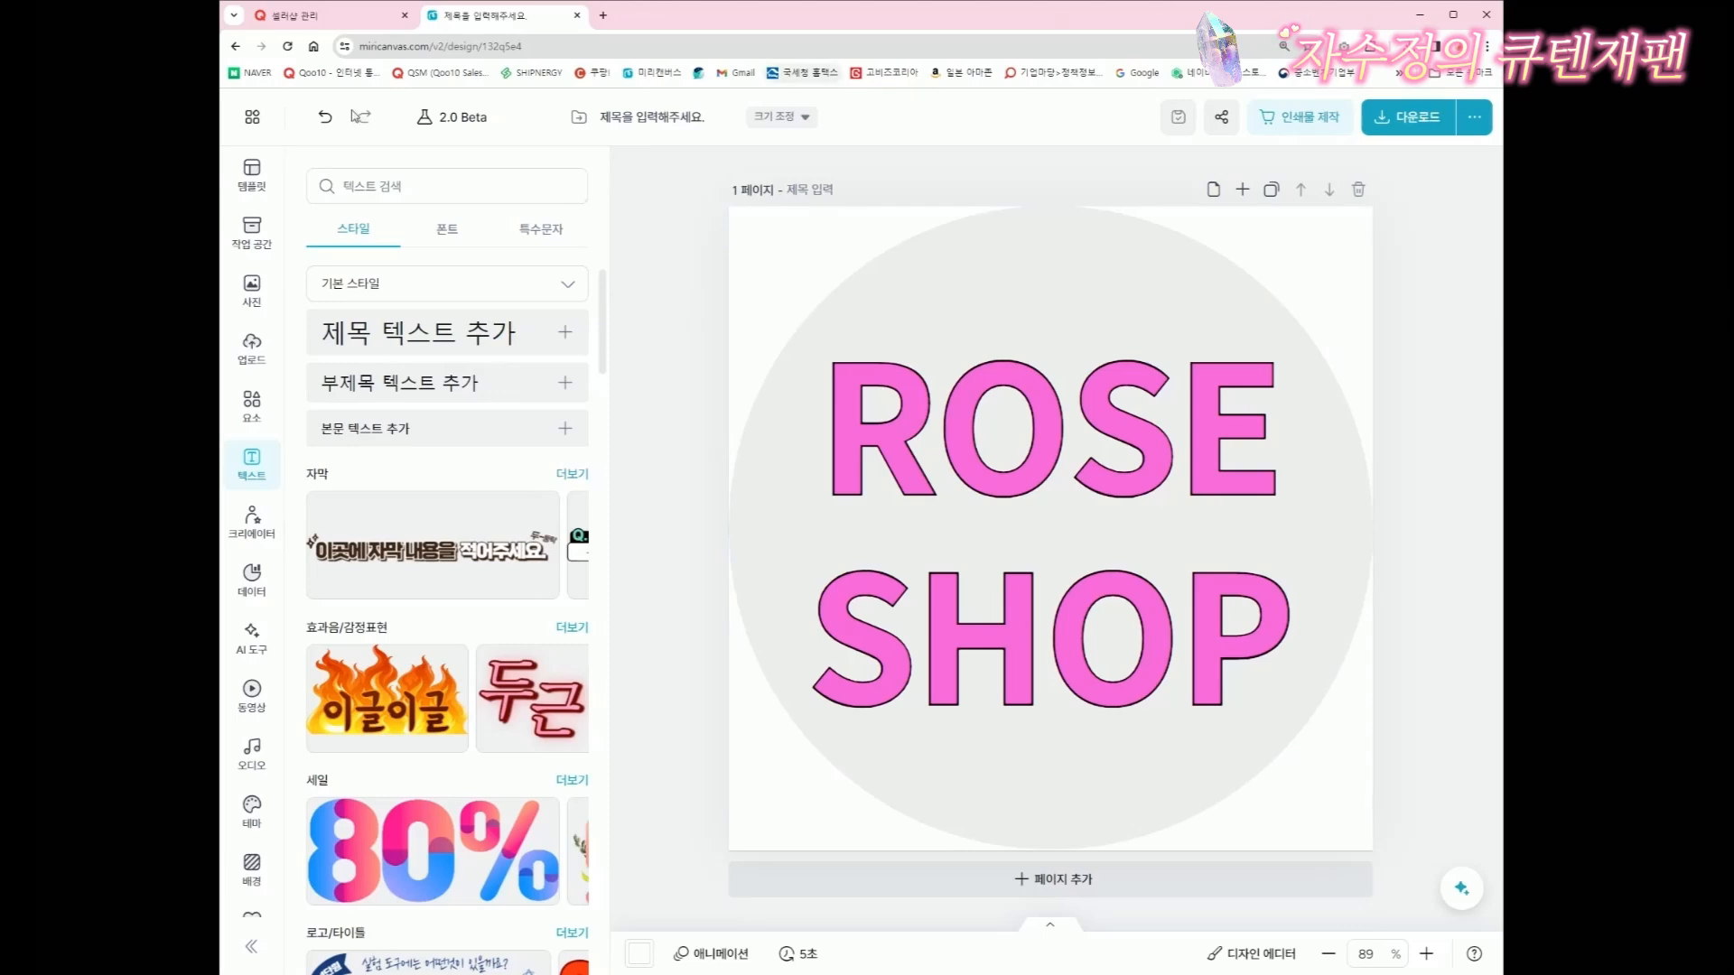
Switch to the Qoo10 J-QSM seller shop page and upload the ROSE SHOP image as the common logo image
click(307, 16)
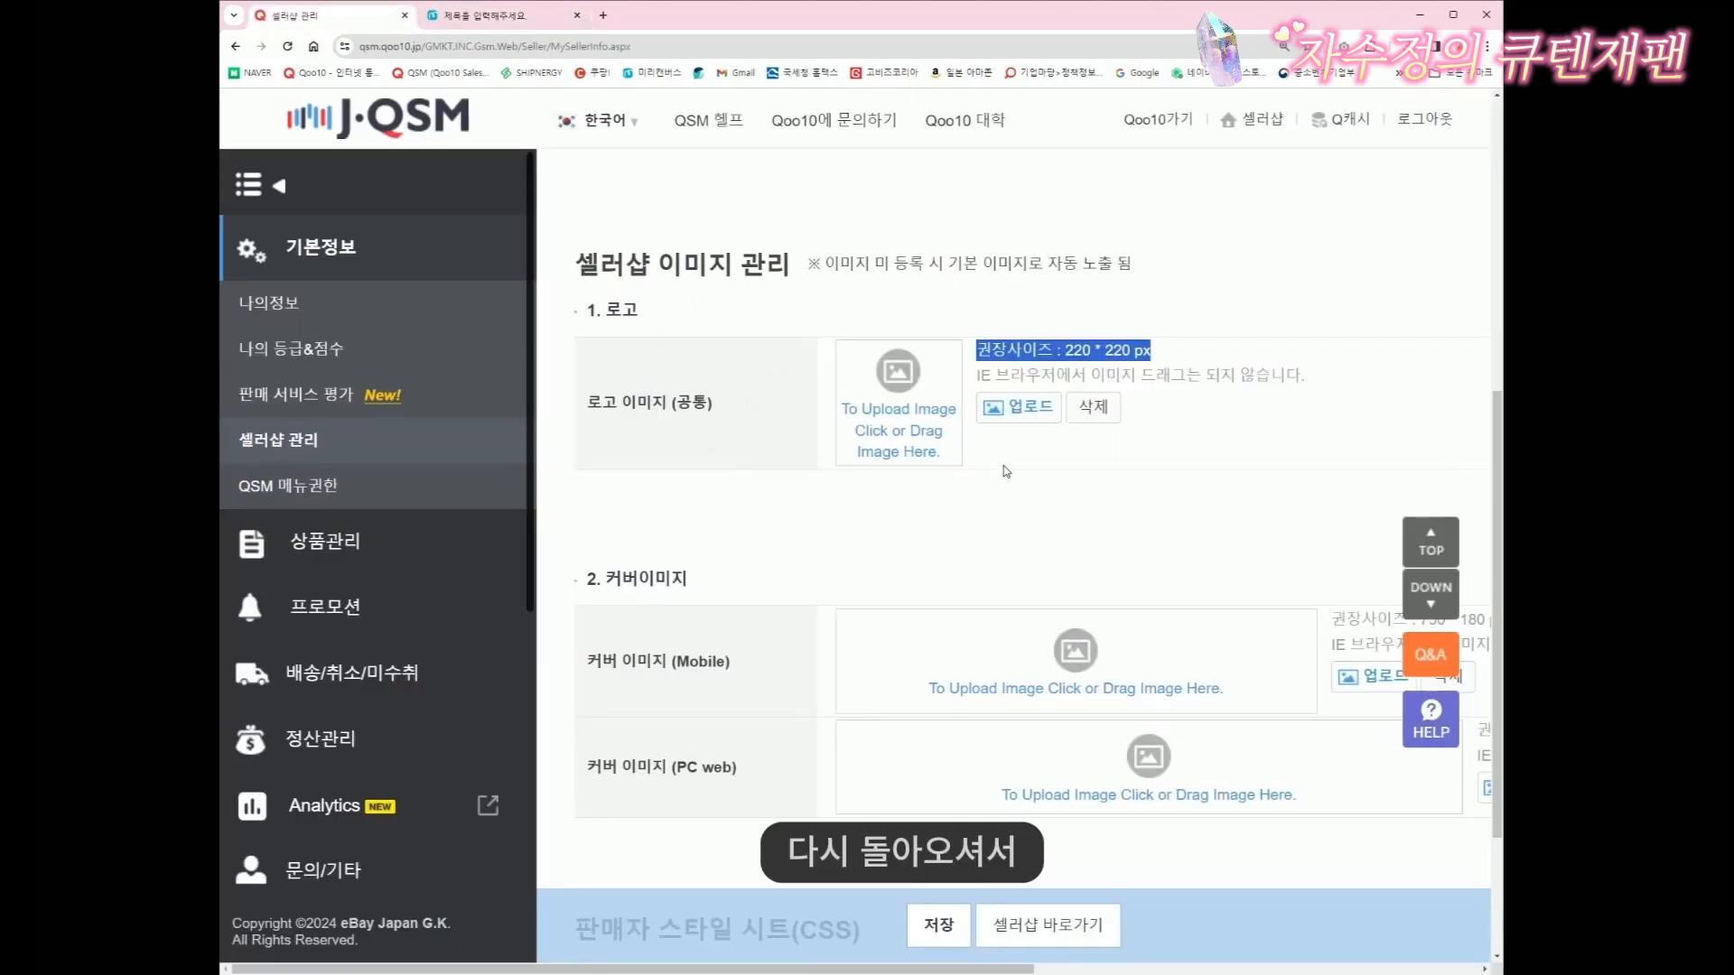
click(1021, 408)
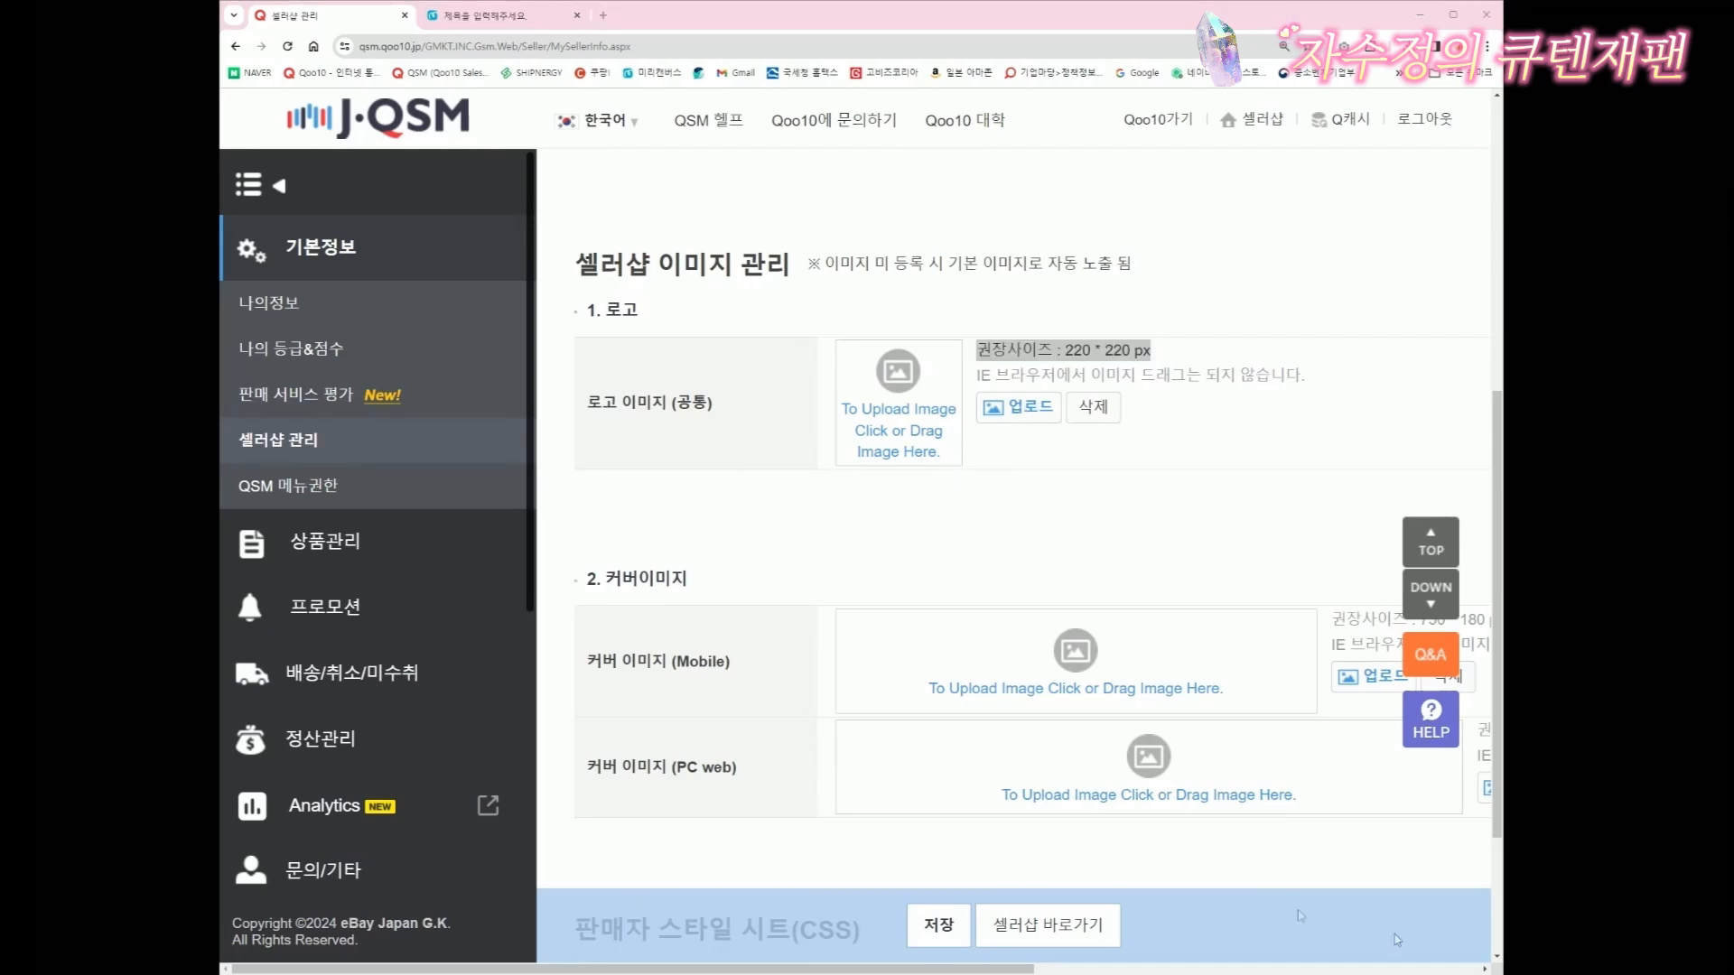
click(1265, 698)
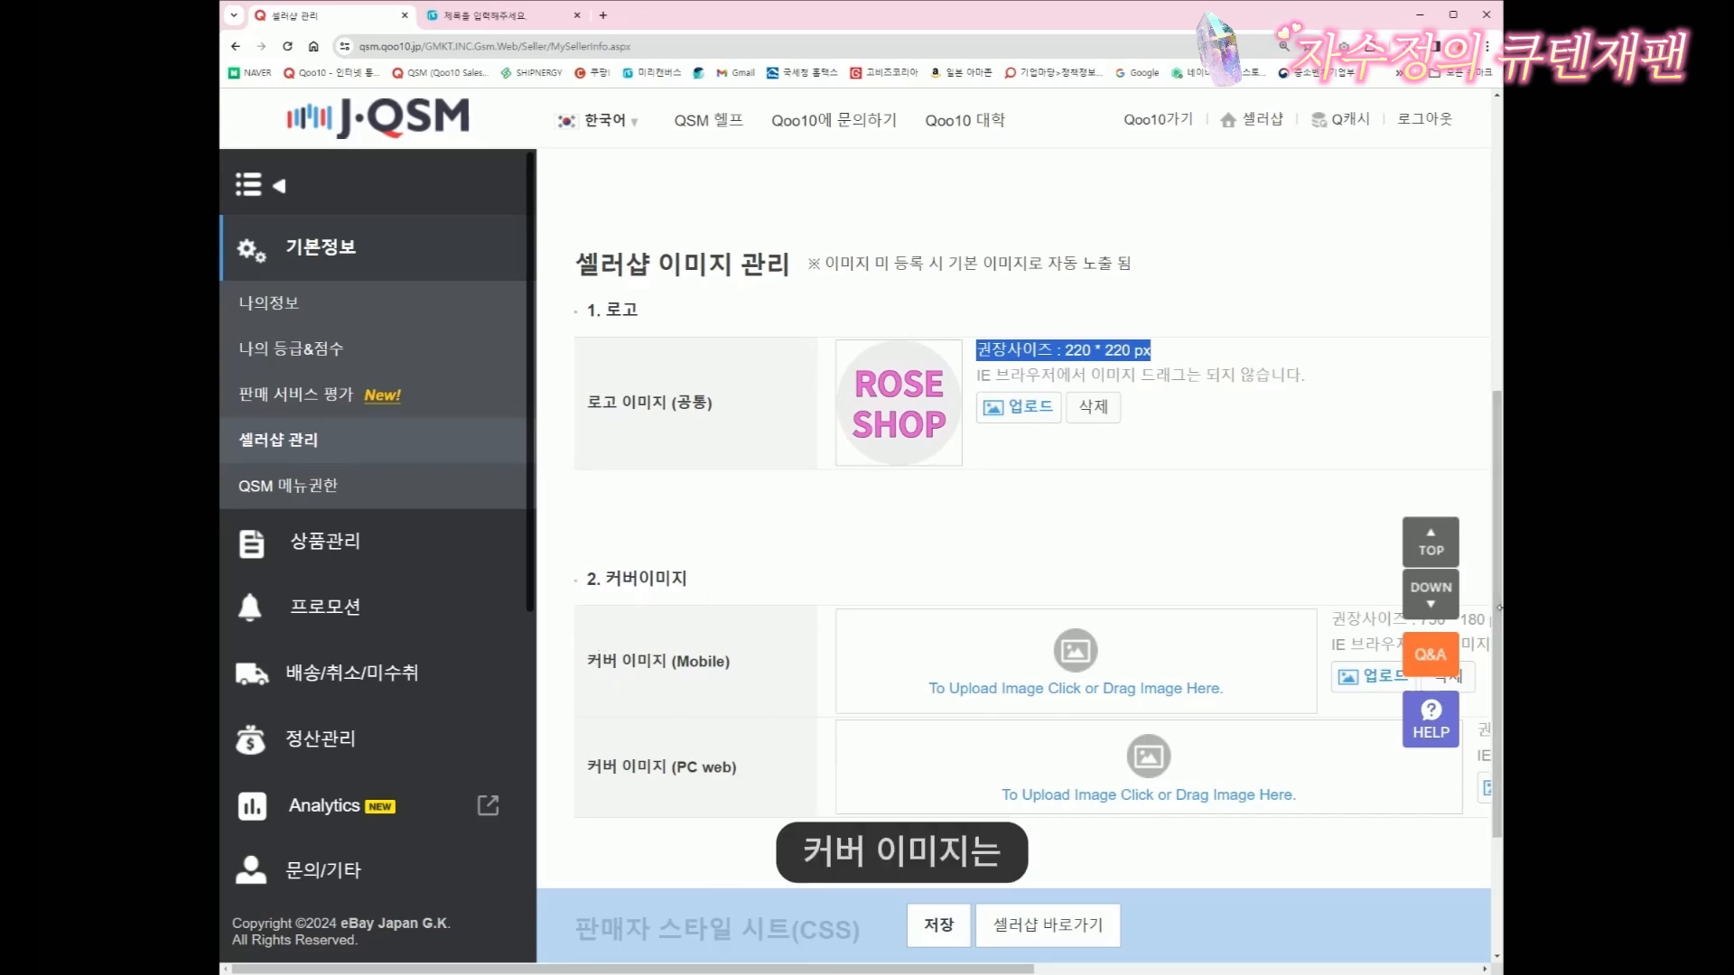
Check the recommended size for the mobile cover image on the seller shop page and switch to the MiriCanvas design
drag(1501, 611, 1576, 604)
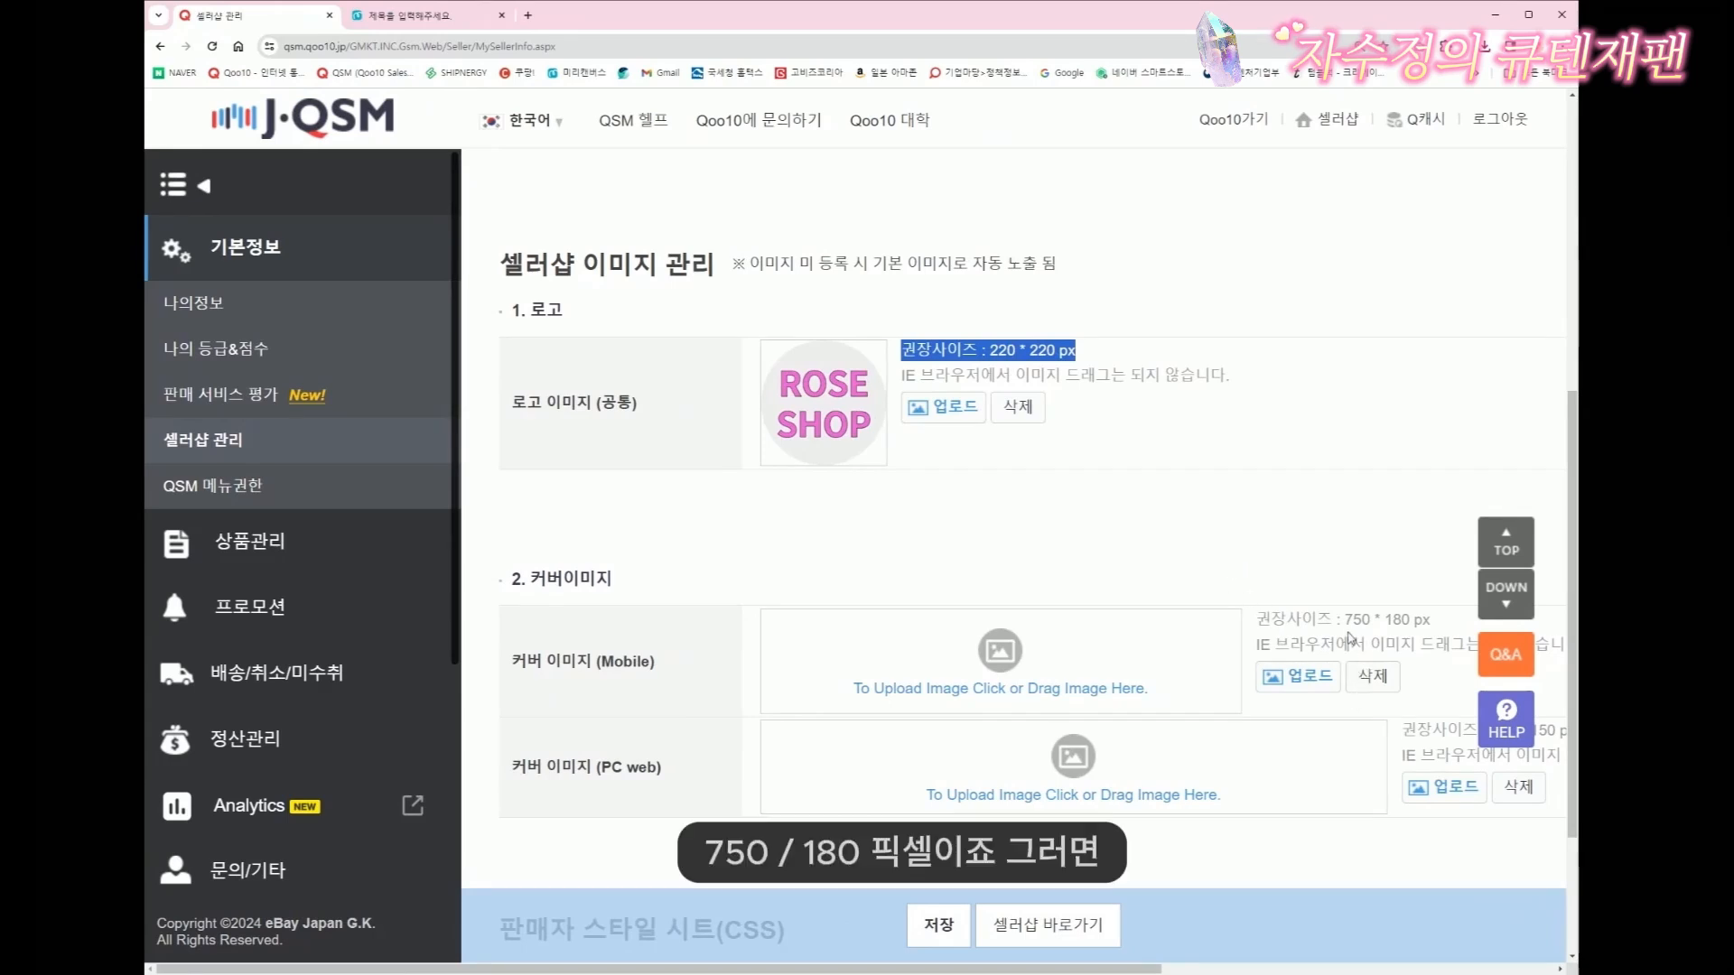
drag(1341, 619, 1402, 620)
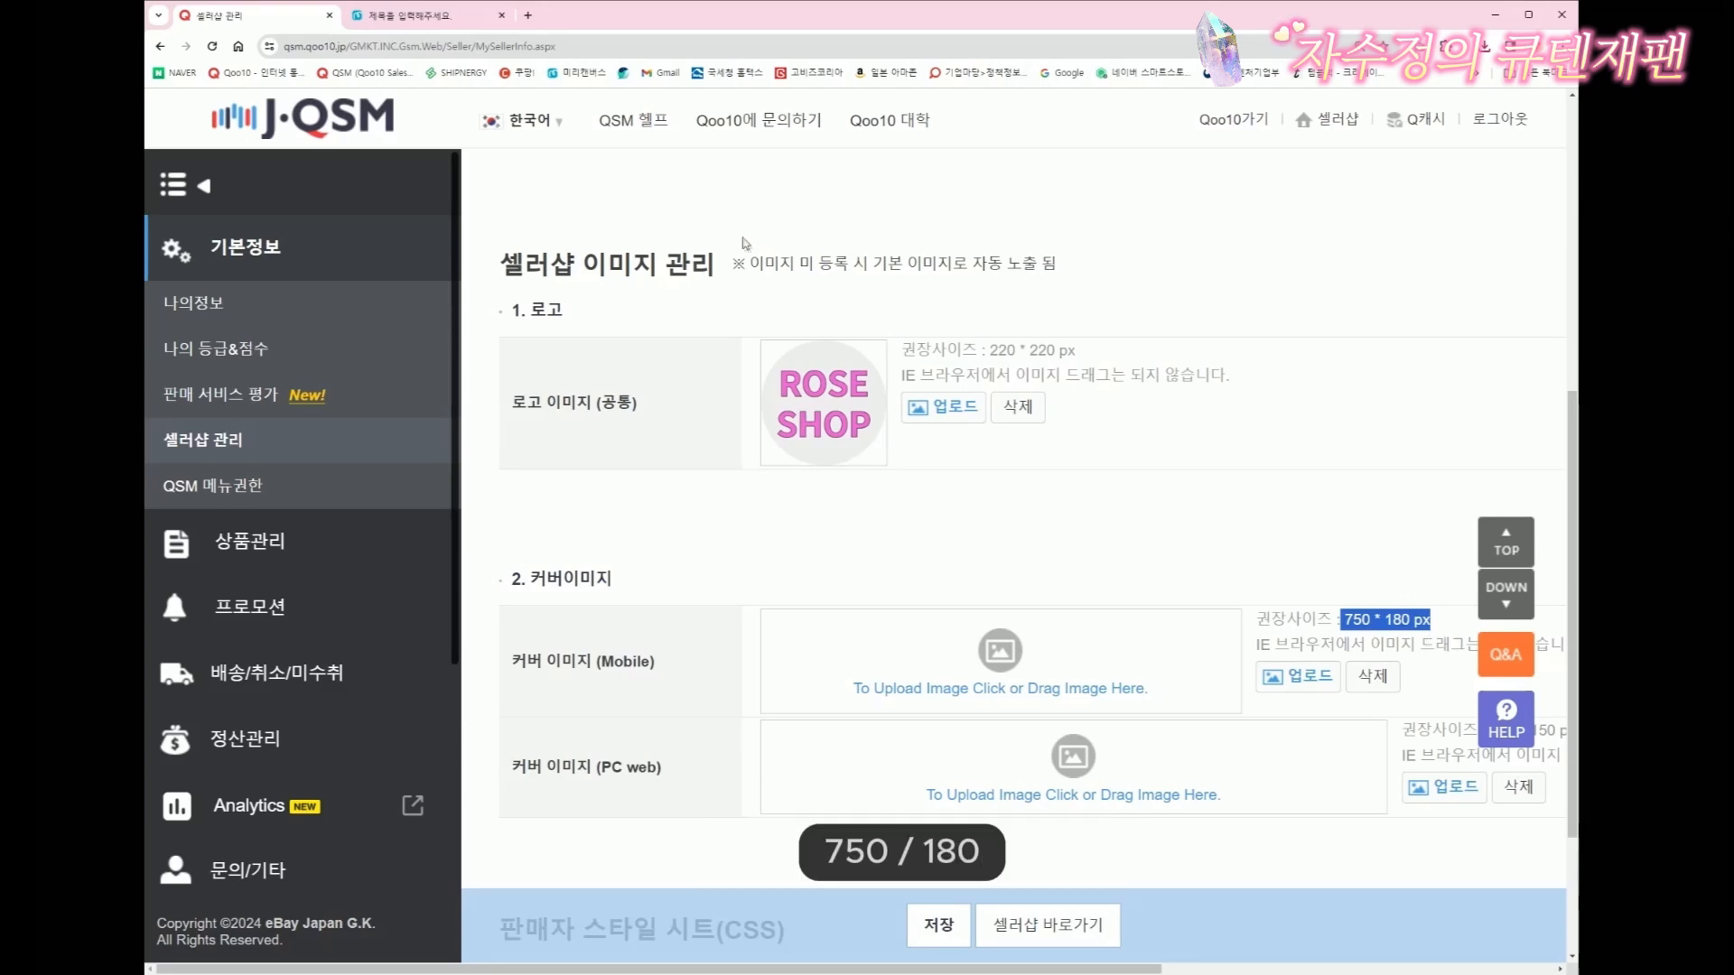
click(411, 15)
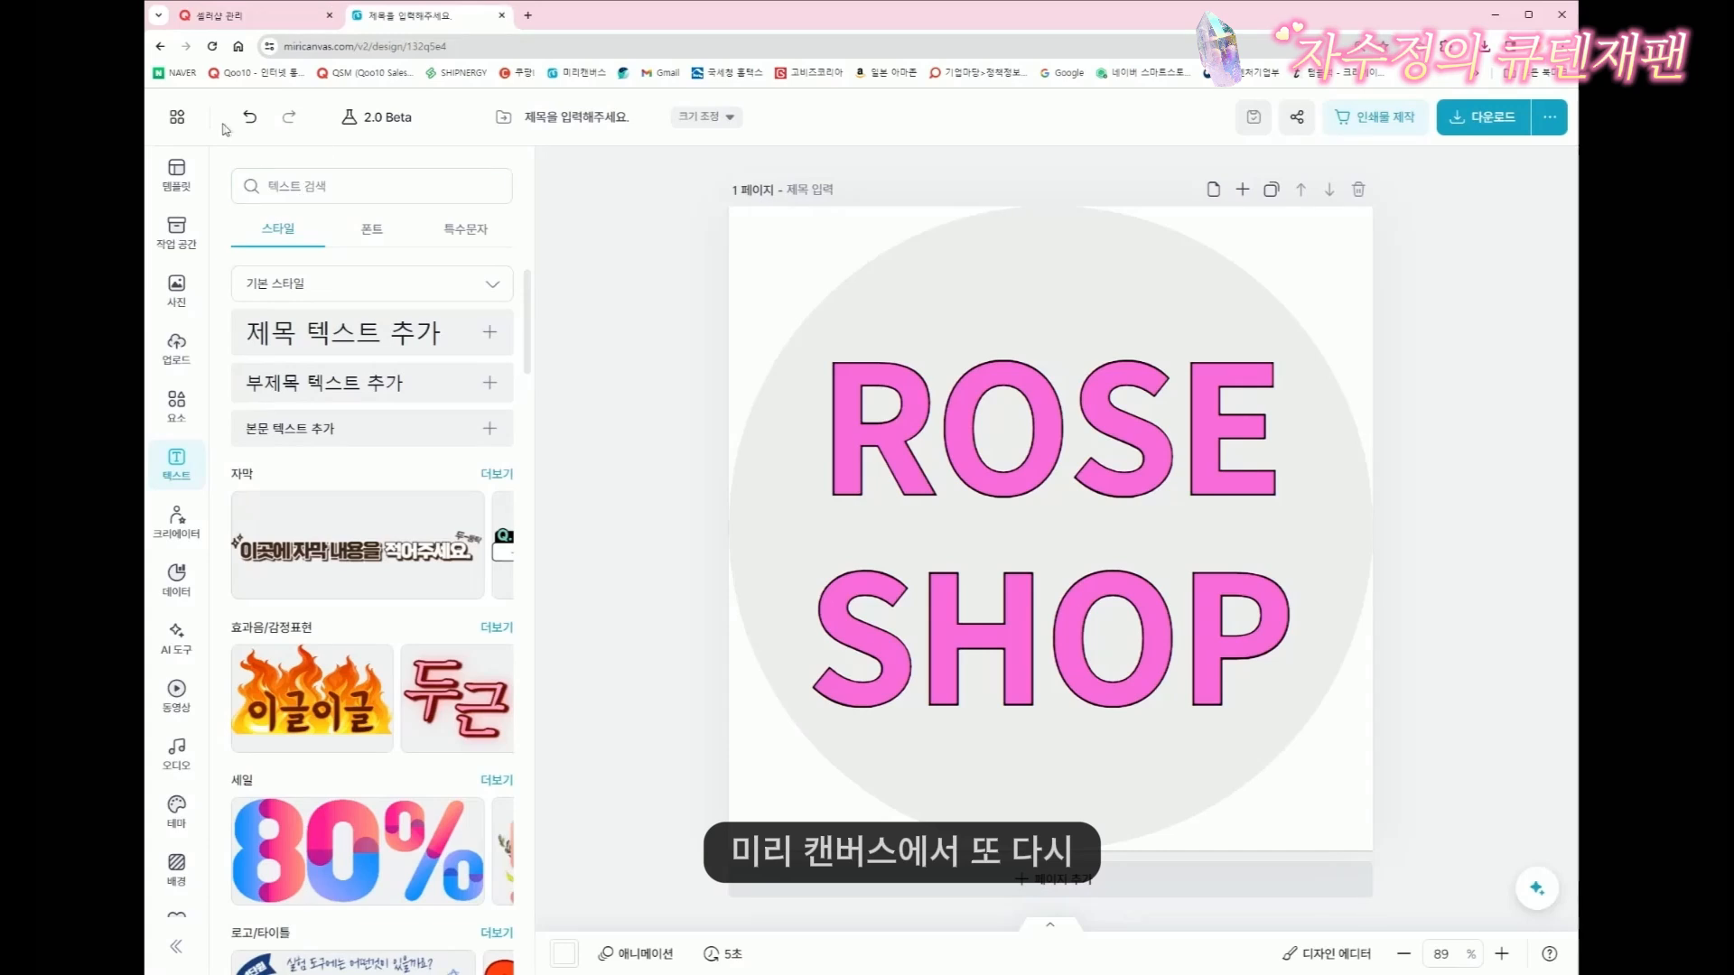
Create a new design with a custom size of 750 × 180 px
click(178, 120)
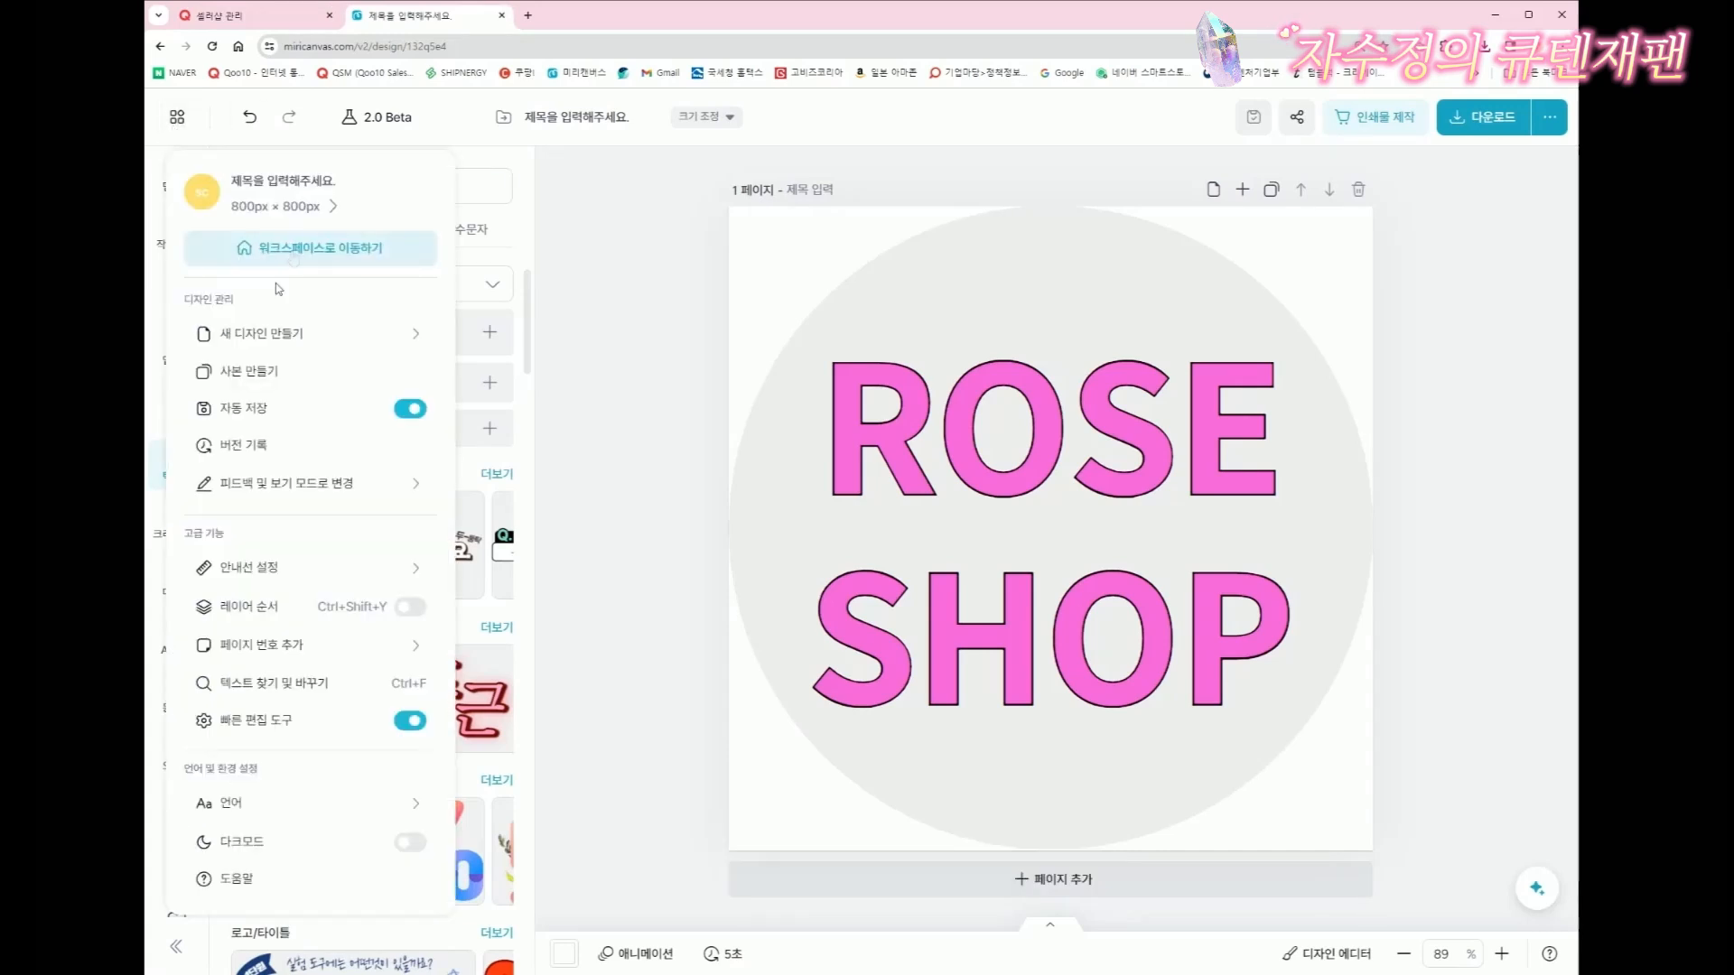
click(261, 335)
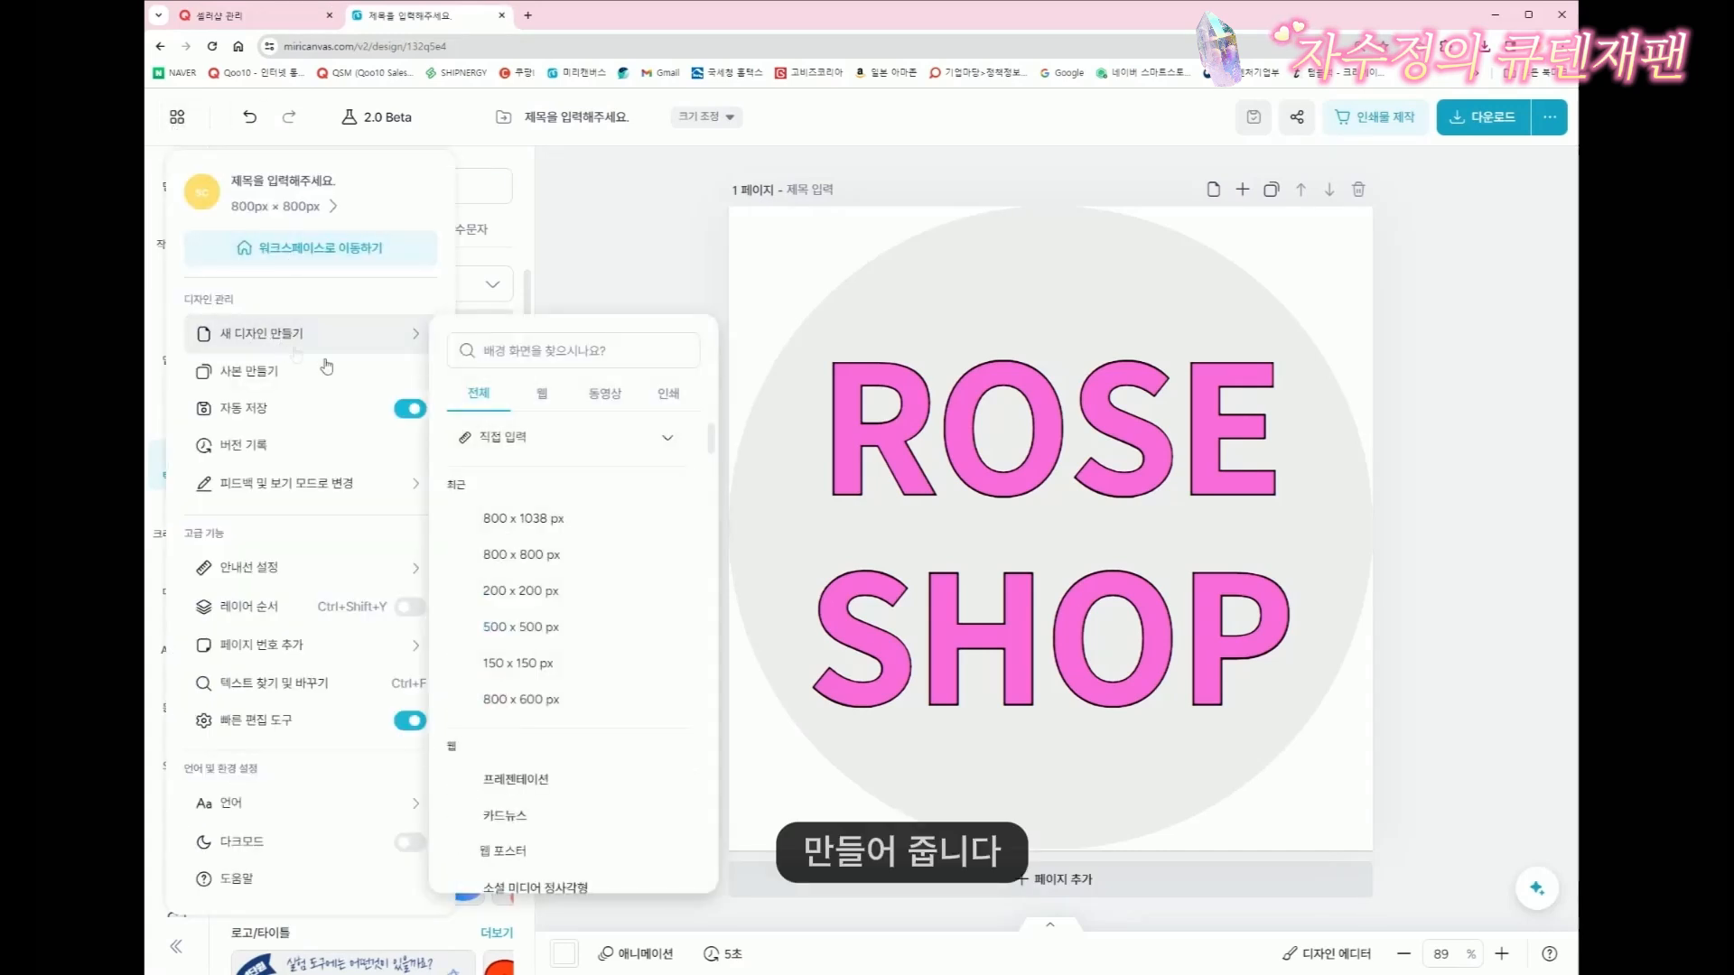
click(535, 441)
drag(505, 481, 452, 484)
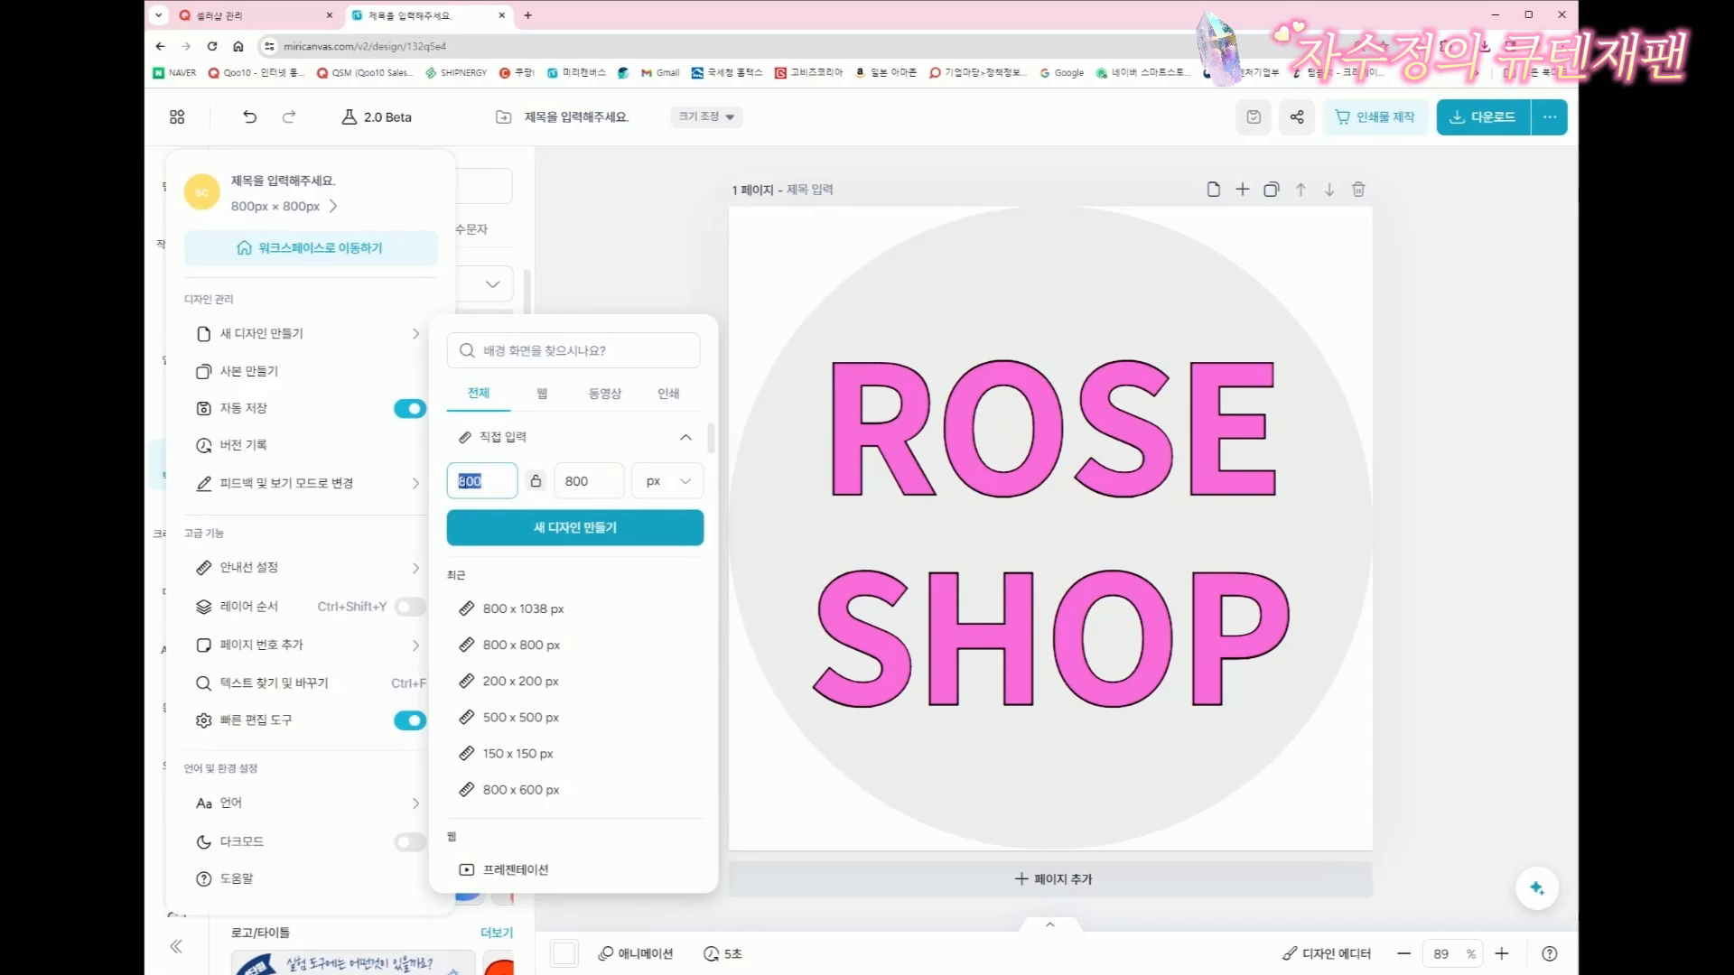
text(750)
drag(596, 483, 552, 488)
text(180)
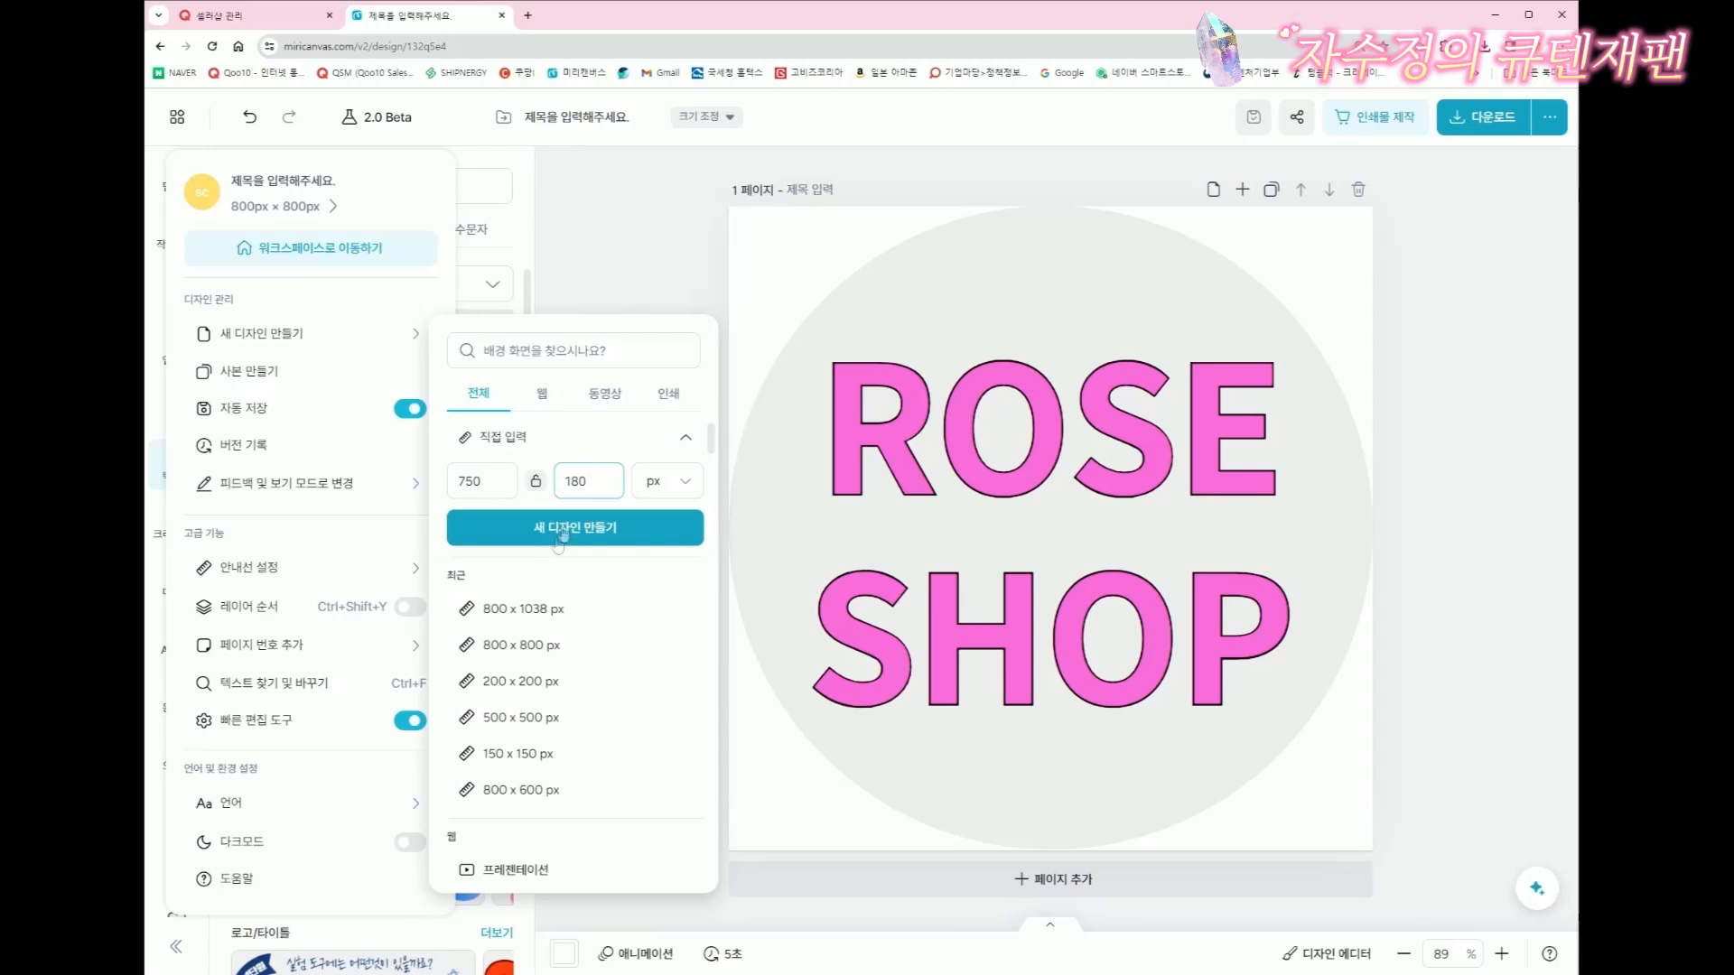
click(562, 533)
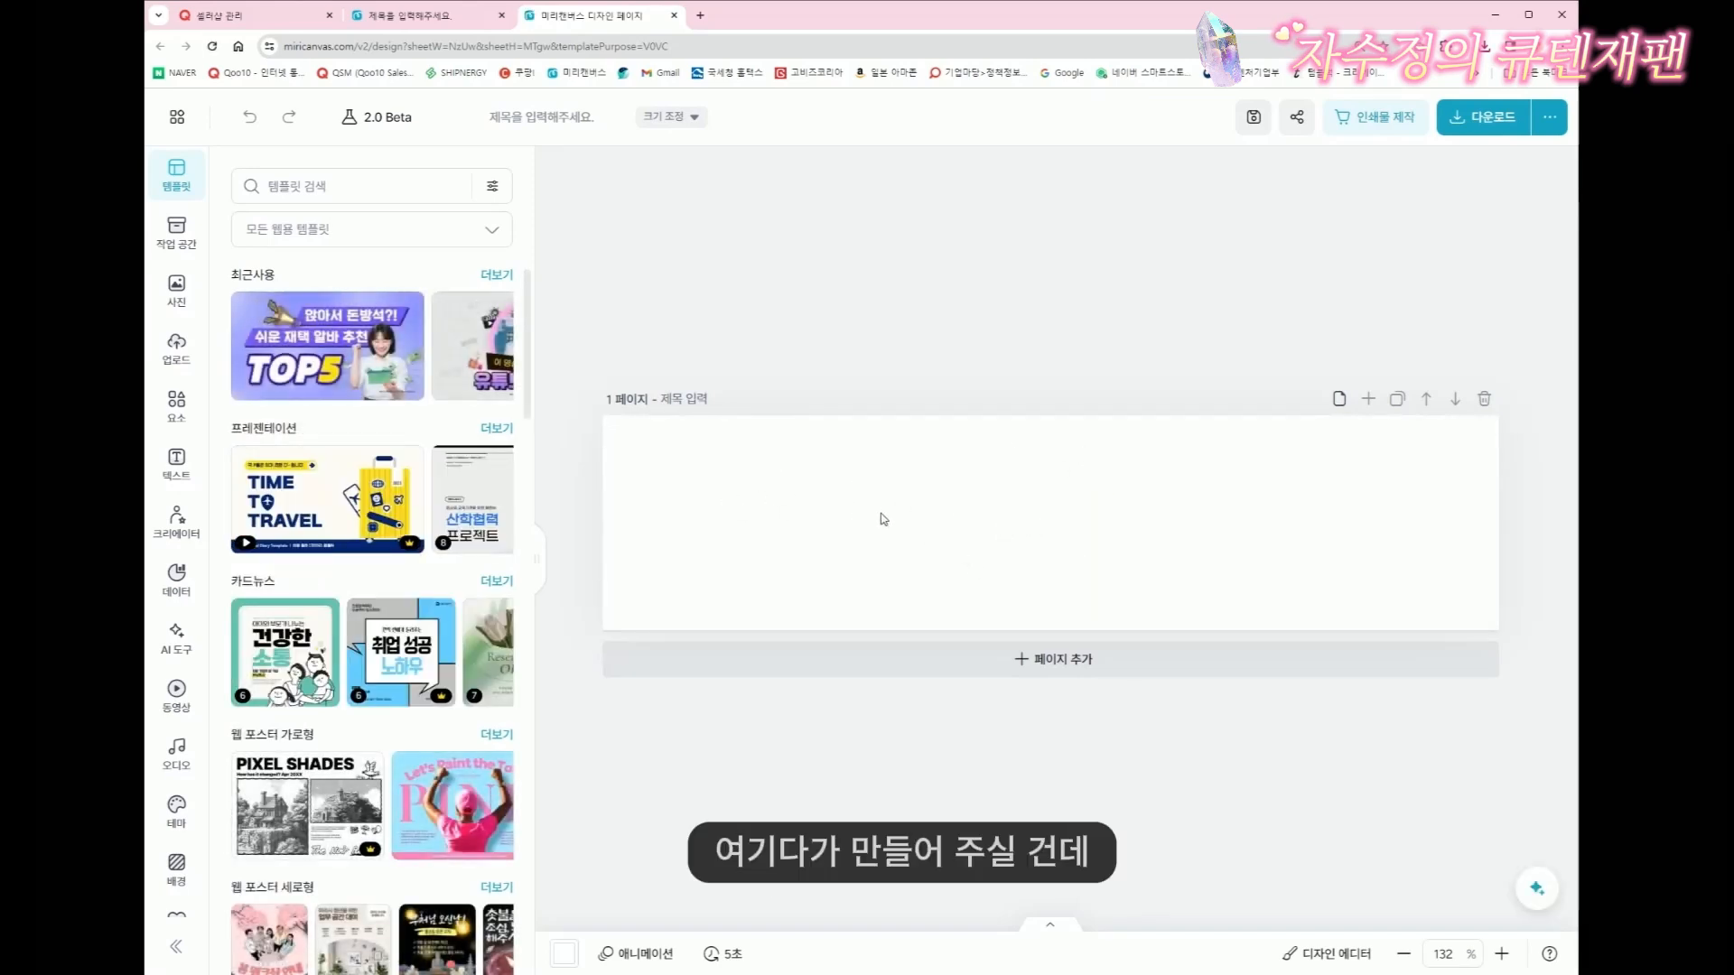
Search the design elements for "장미"
click(278, 188)
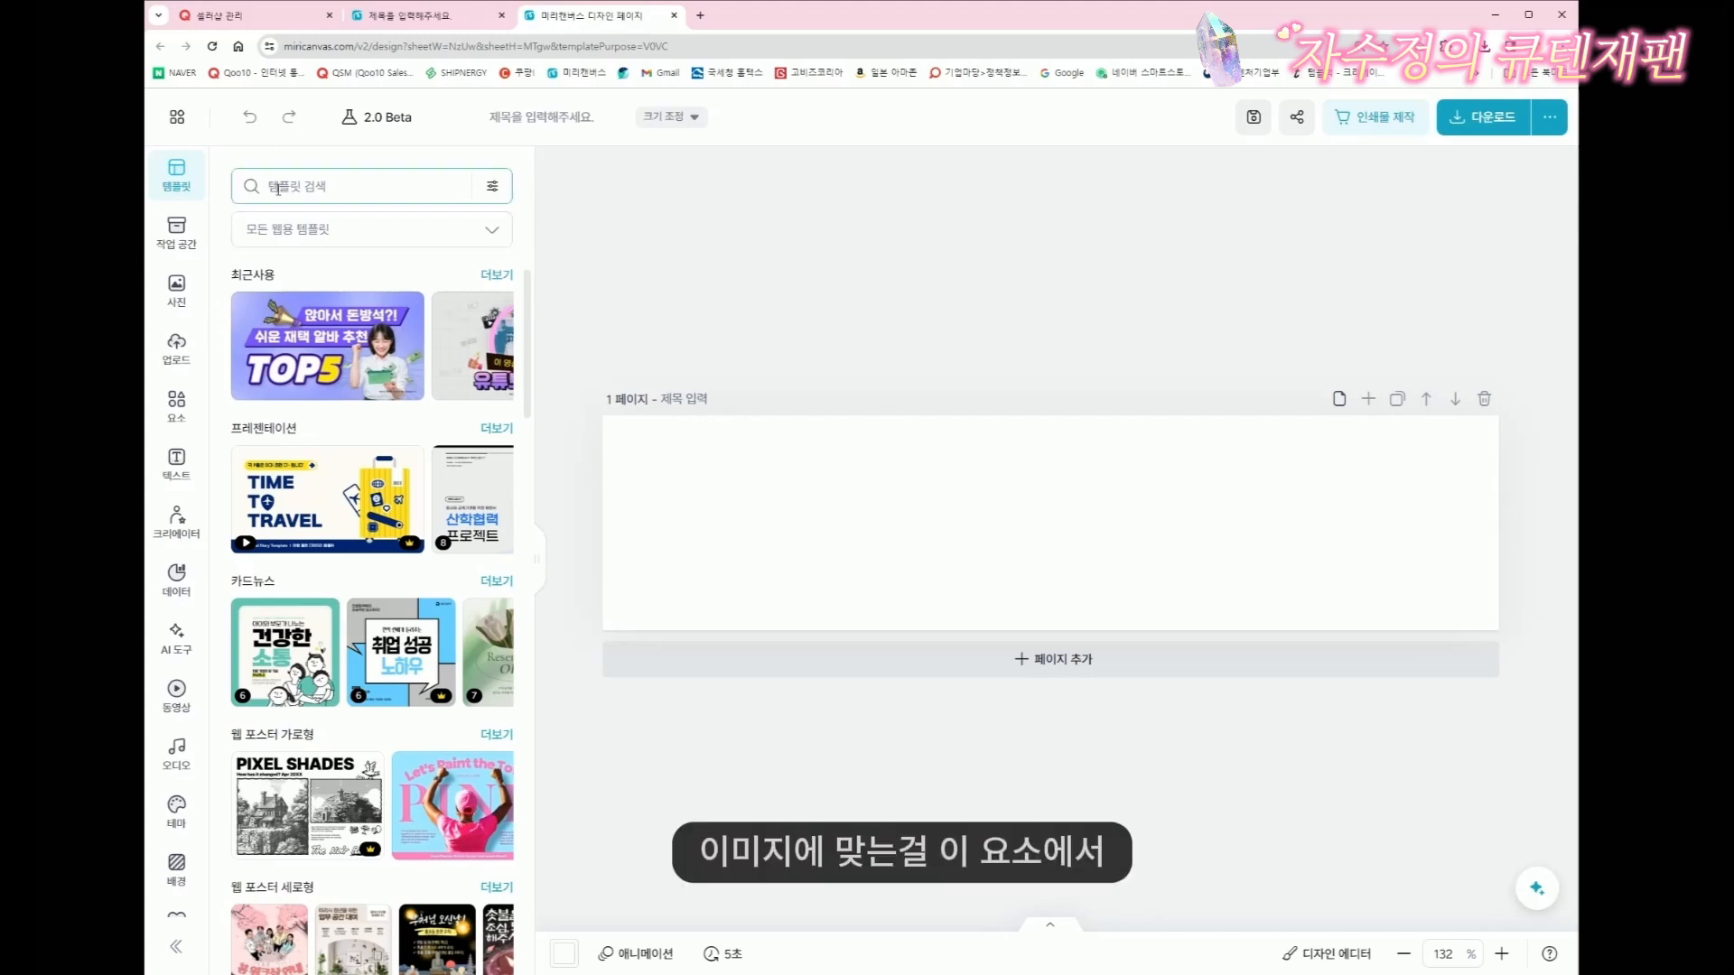
click(181, 422)
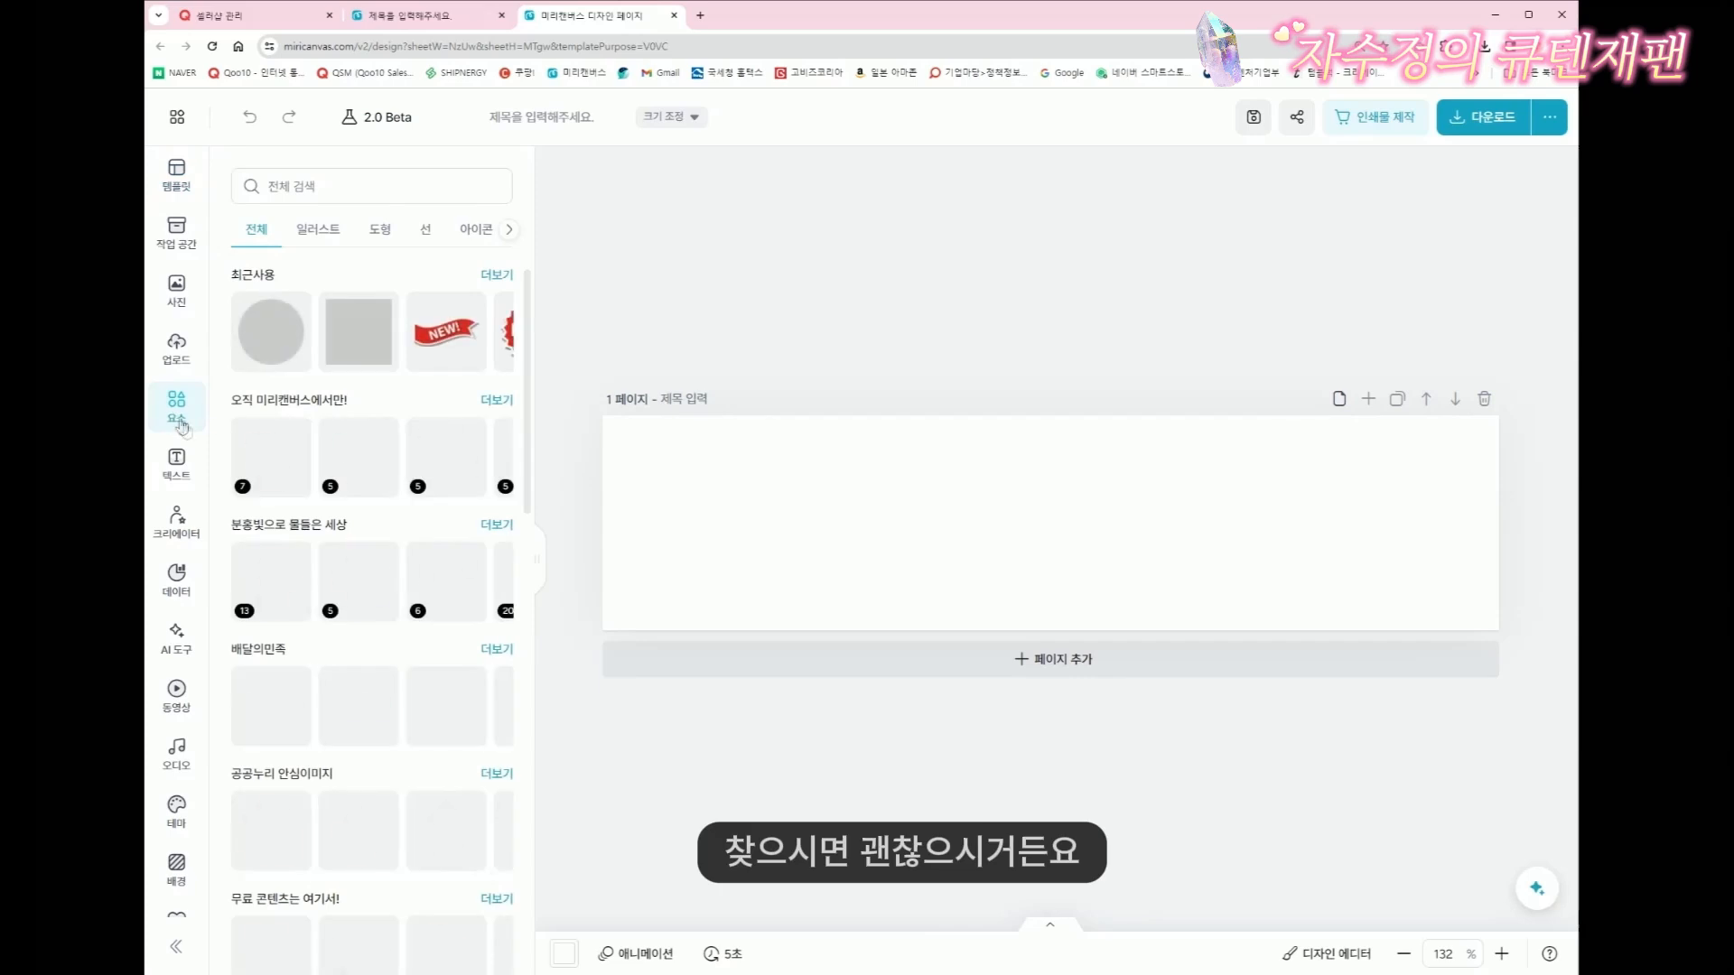
click(350, 187)
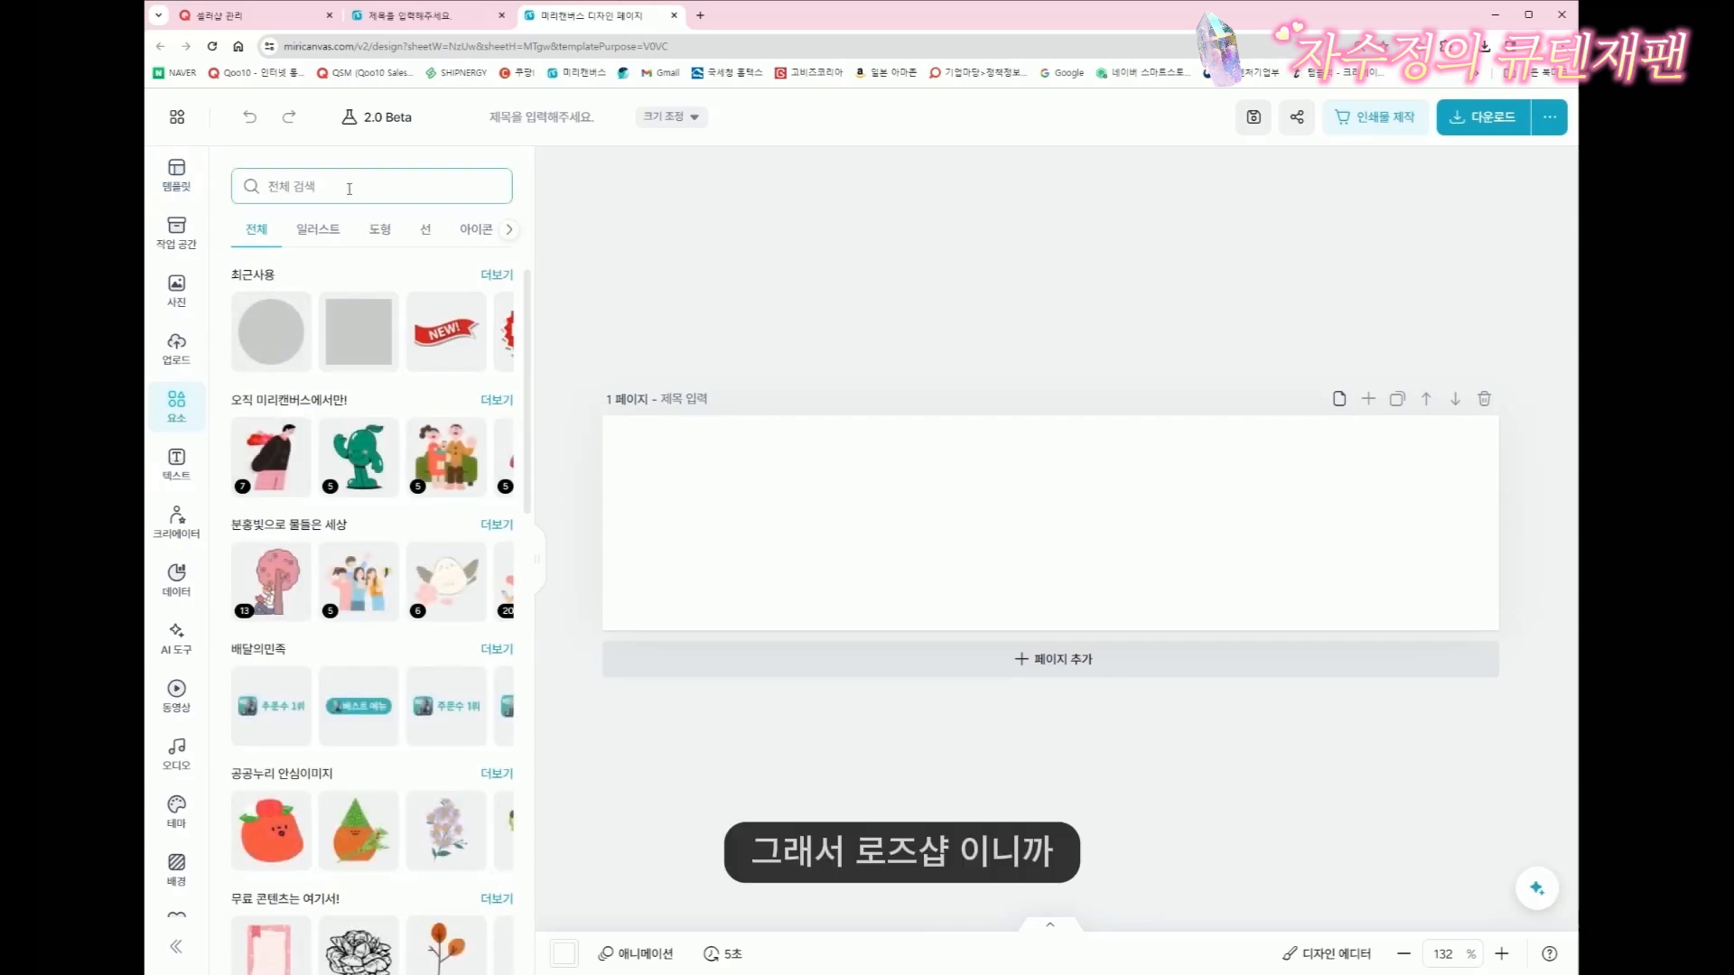
text(wkd)
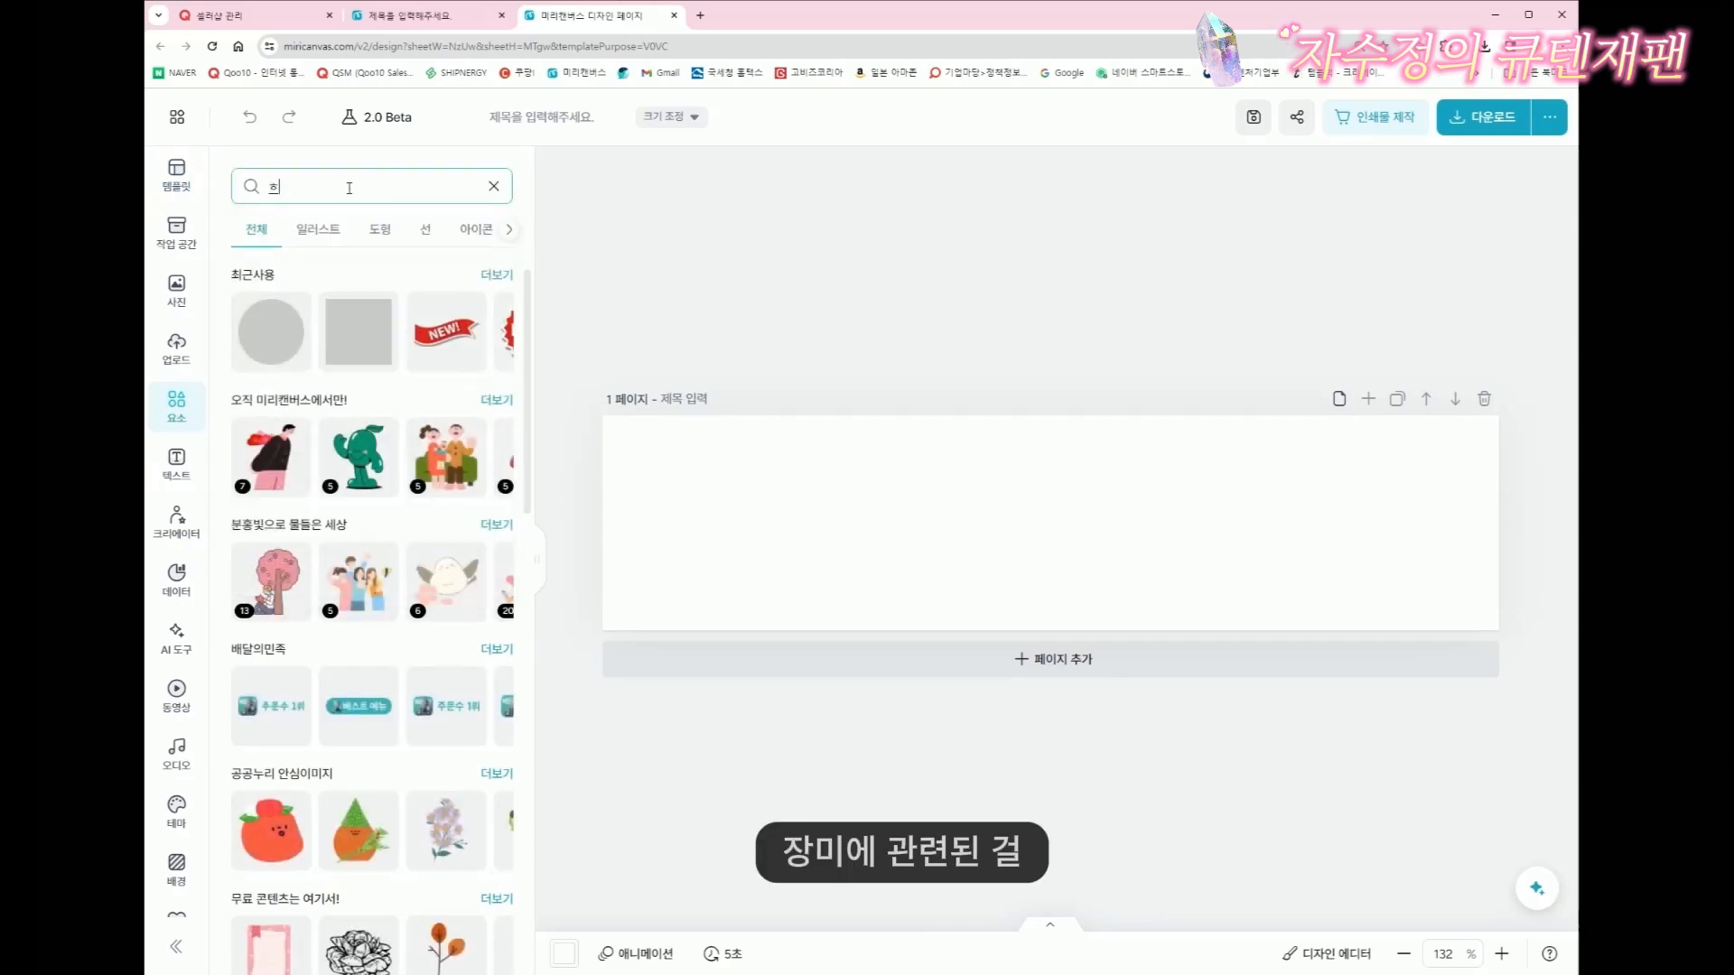
key(BackSpace)
key(BackSpace)
key(BackSpace)
text(ㅈㅇ)
key(BackSpace)
key(BackSpace)
text(장미)
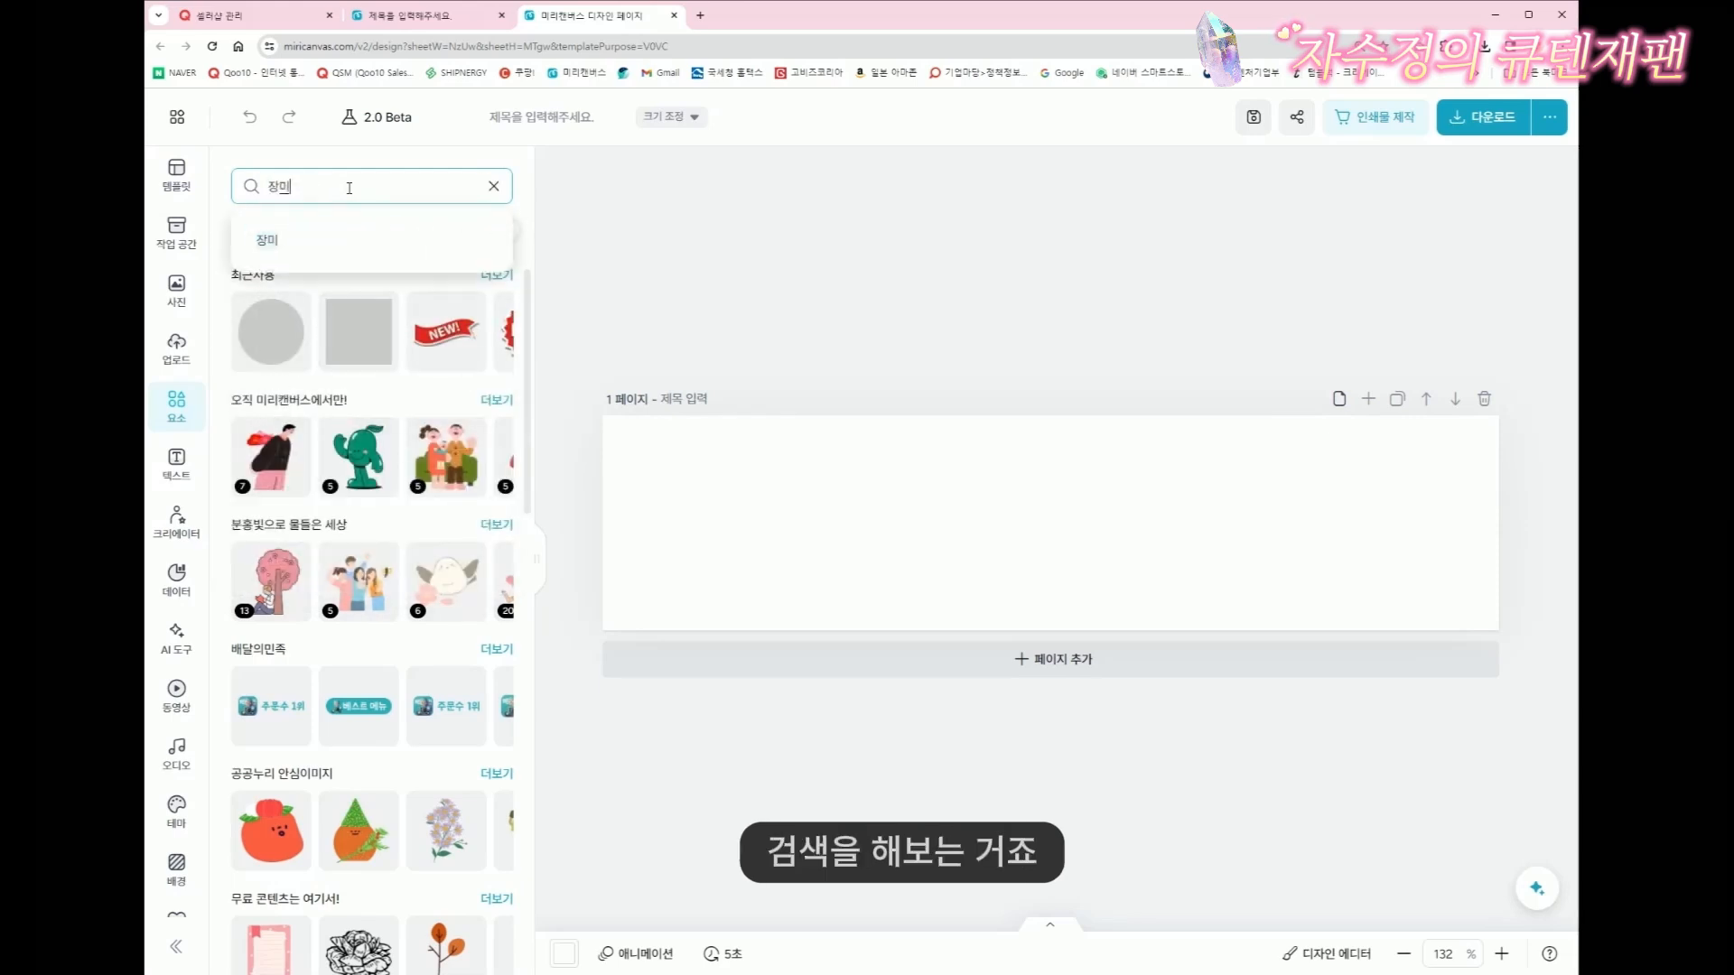
key(Return)
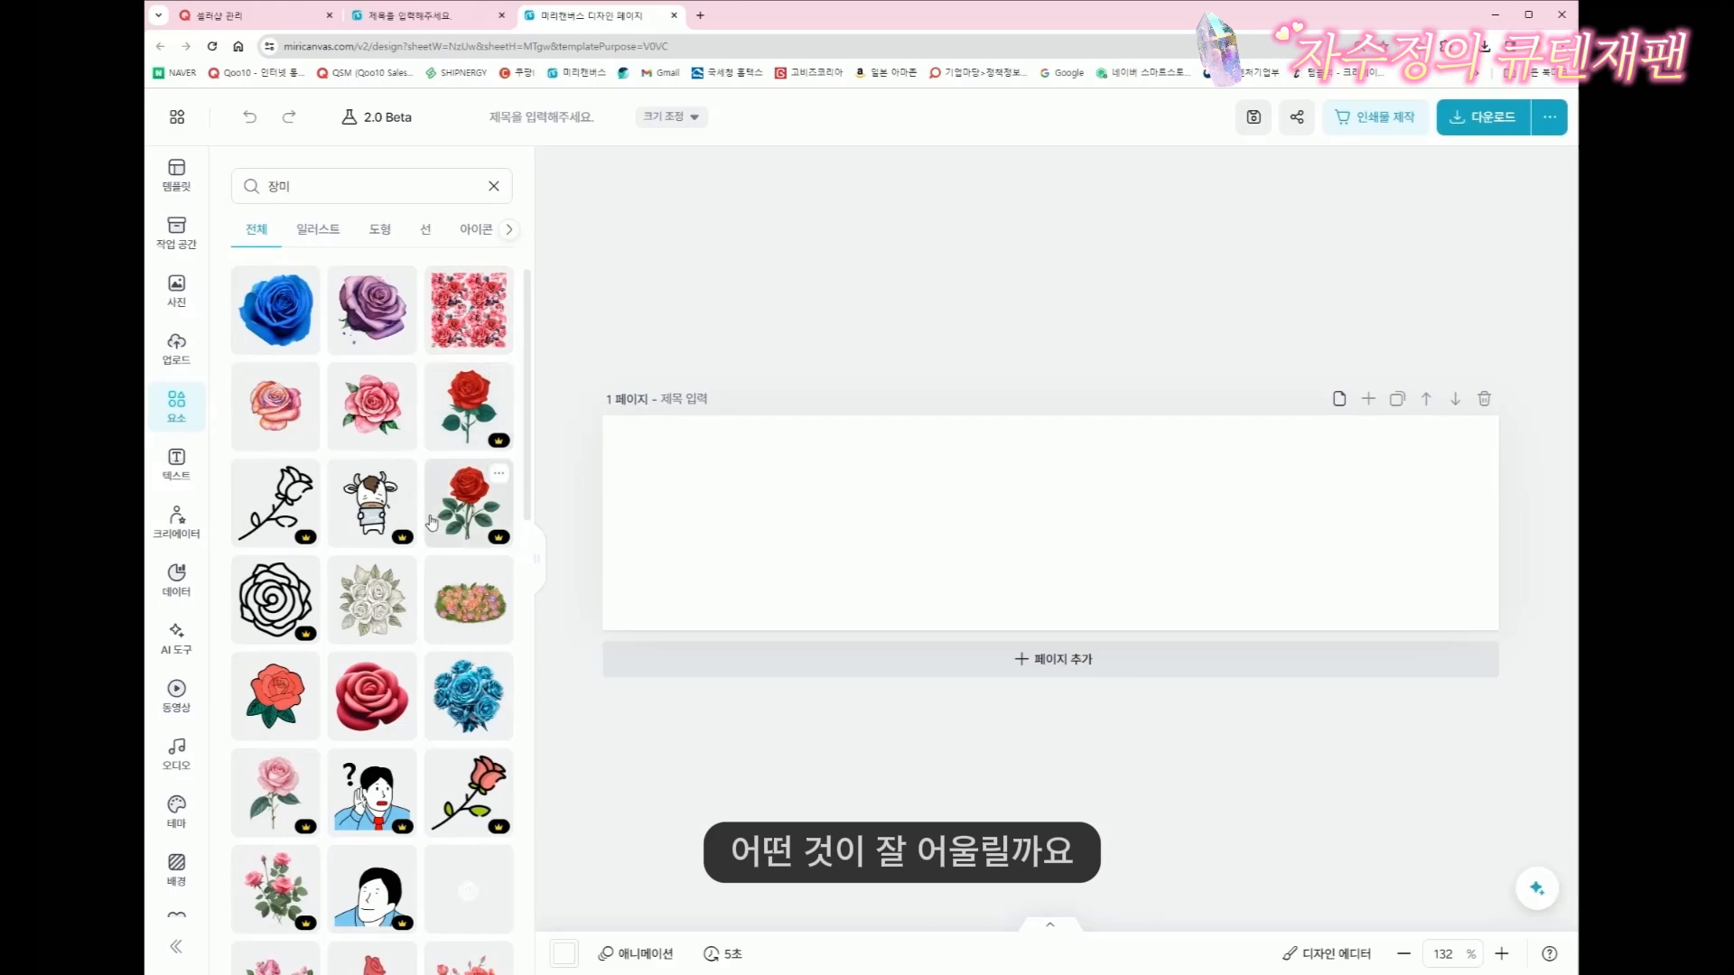
Browse the rose search results for a graphic that suits the shop's cover image
scroll(432, 521, down, 2)
scroll(432, 522, down, 3)
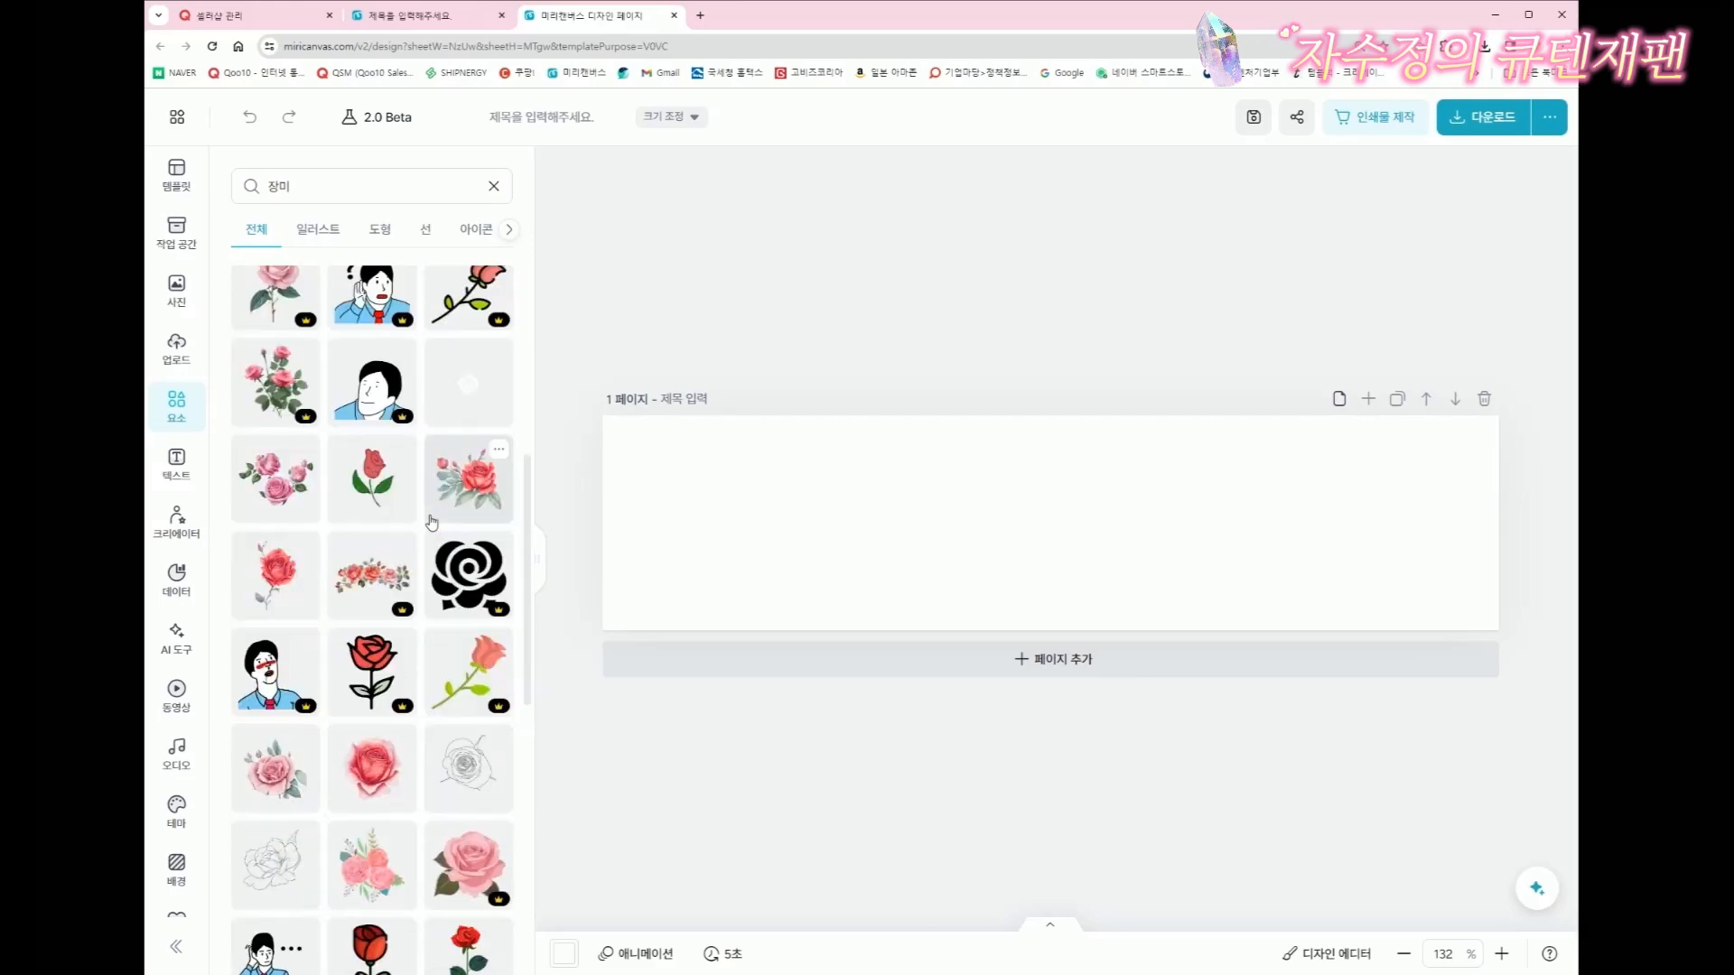
scroll(432, 522, down, 4)
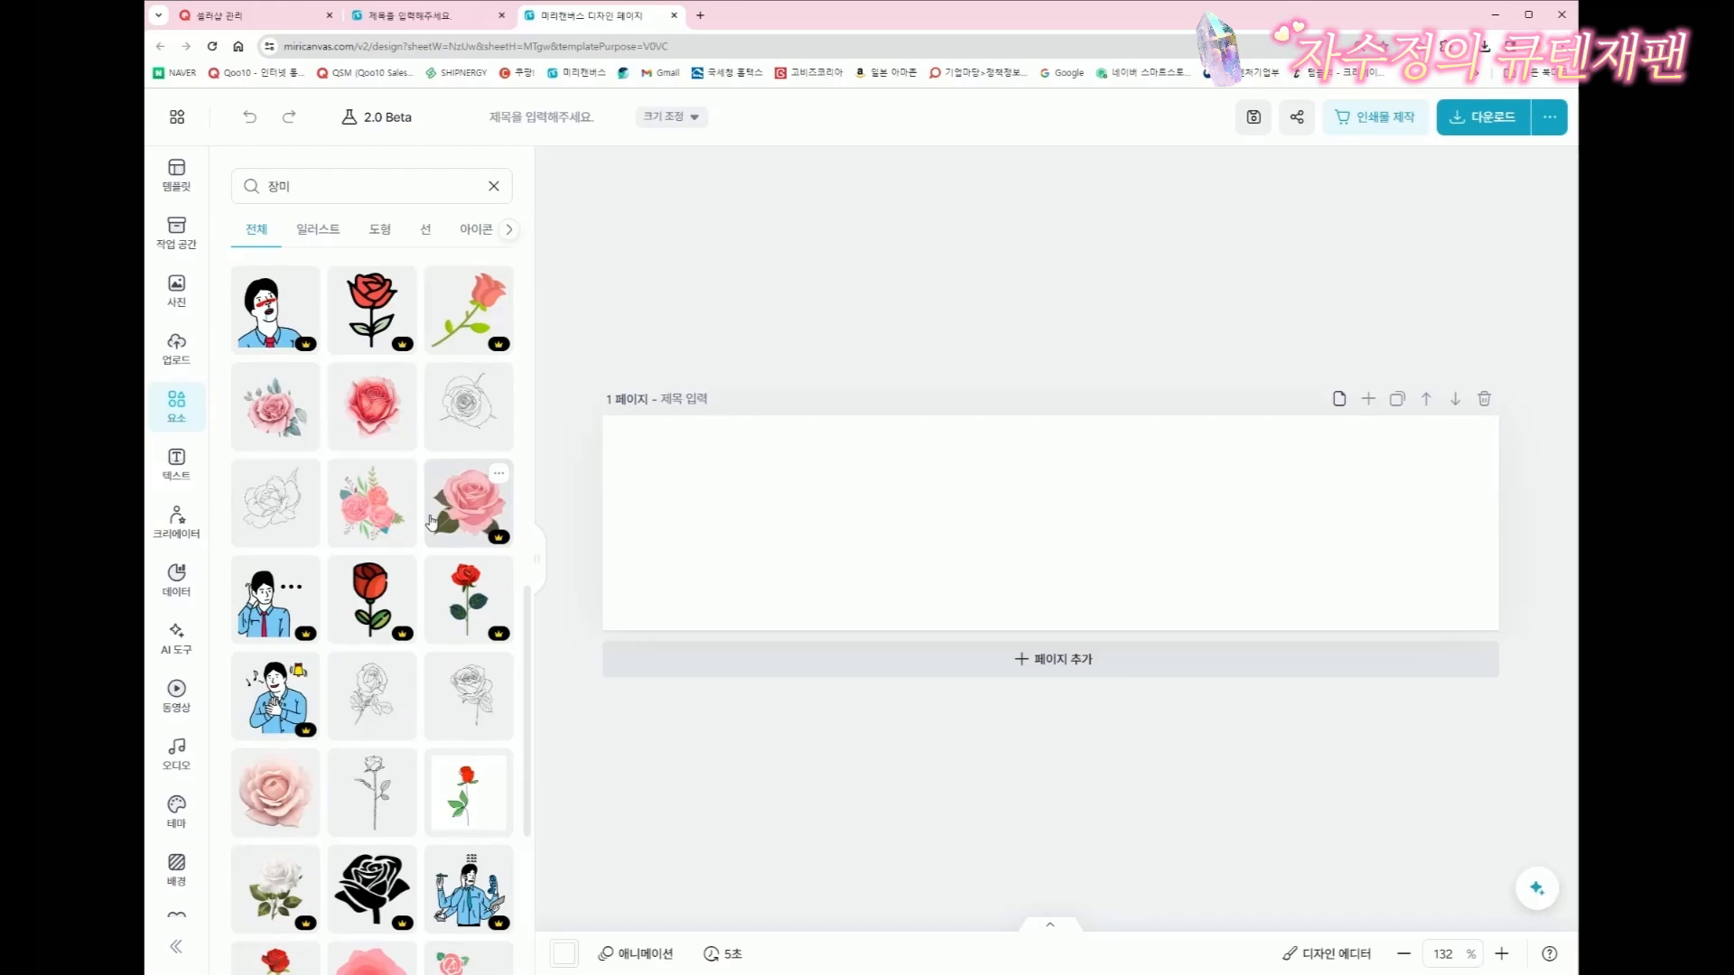
scroll(431, 522, down, 2)
scroll(431, 522, down, 2)
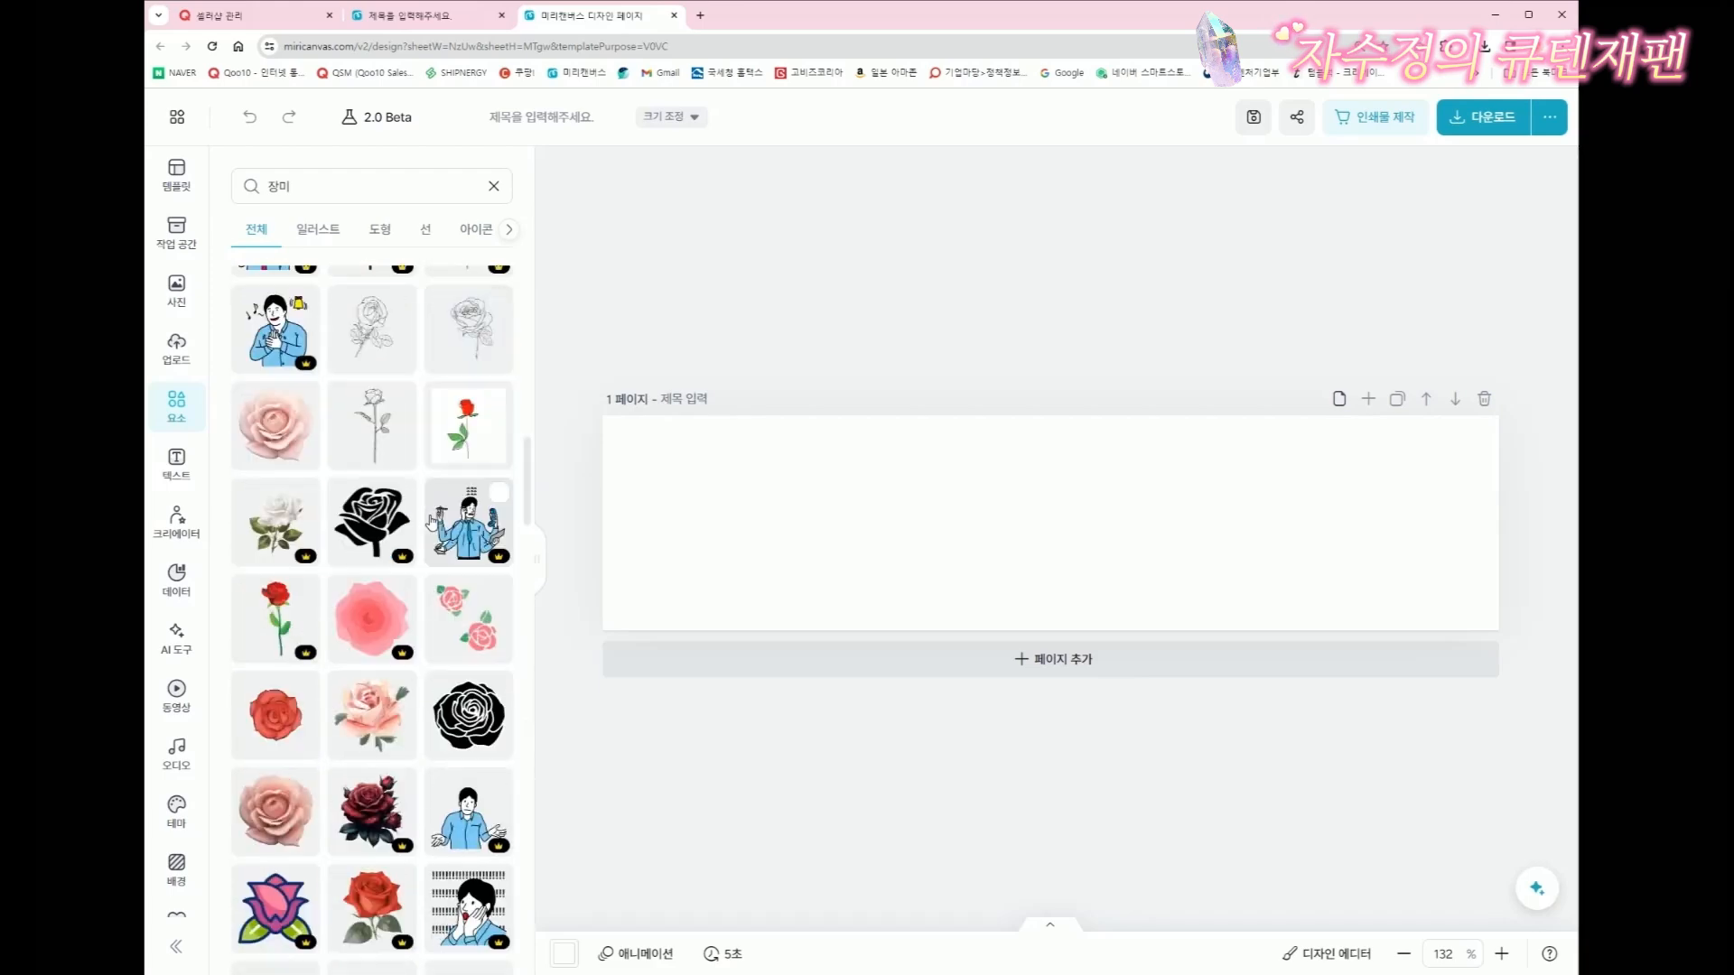
scroll(431, 522, down, 2)
scroll(432, 522, down, 2)
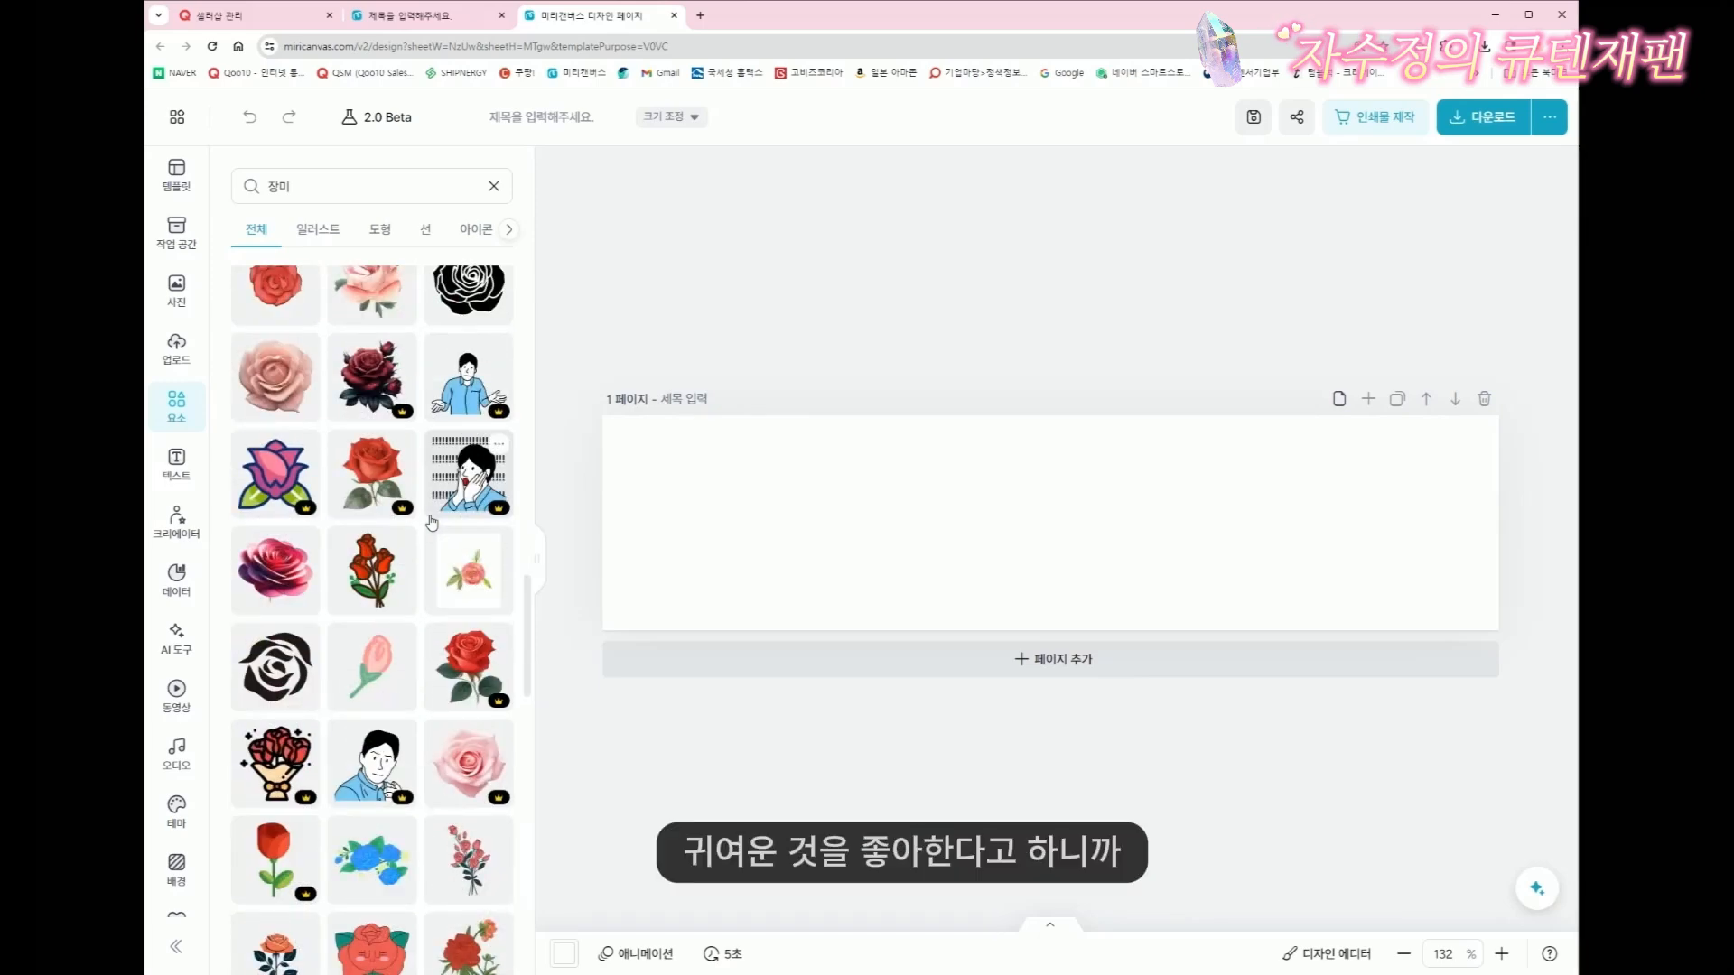
scroll(431, 522, down, 5)
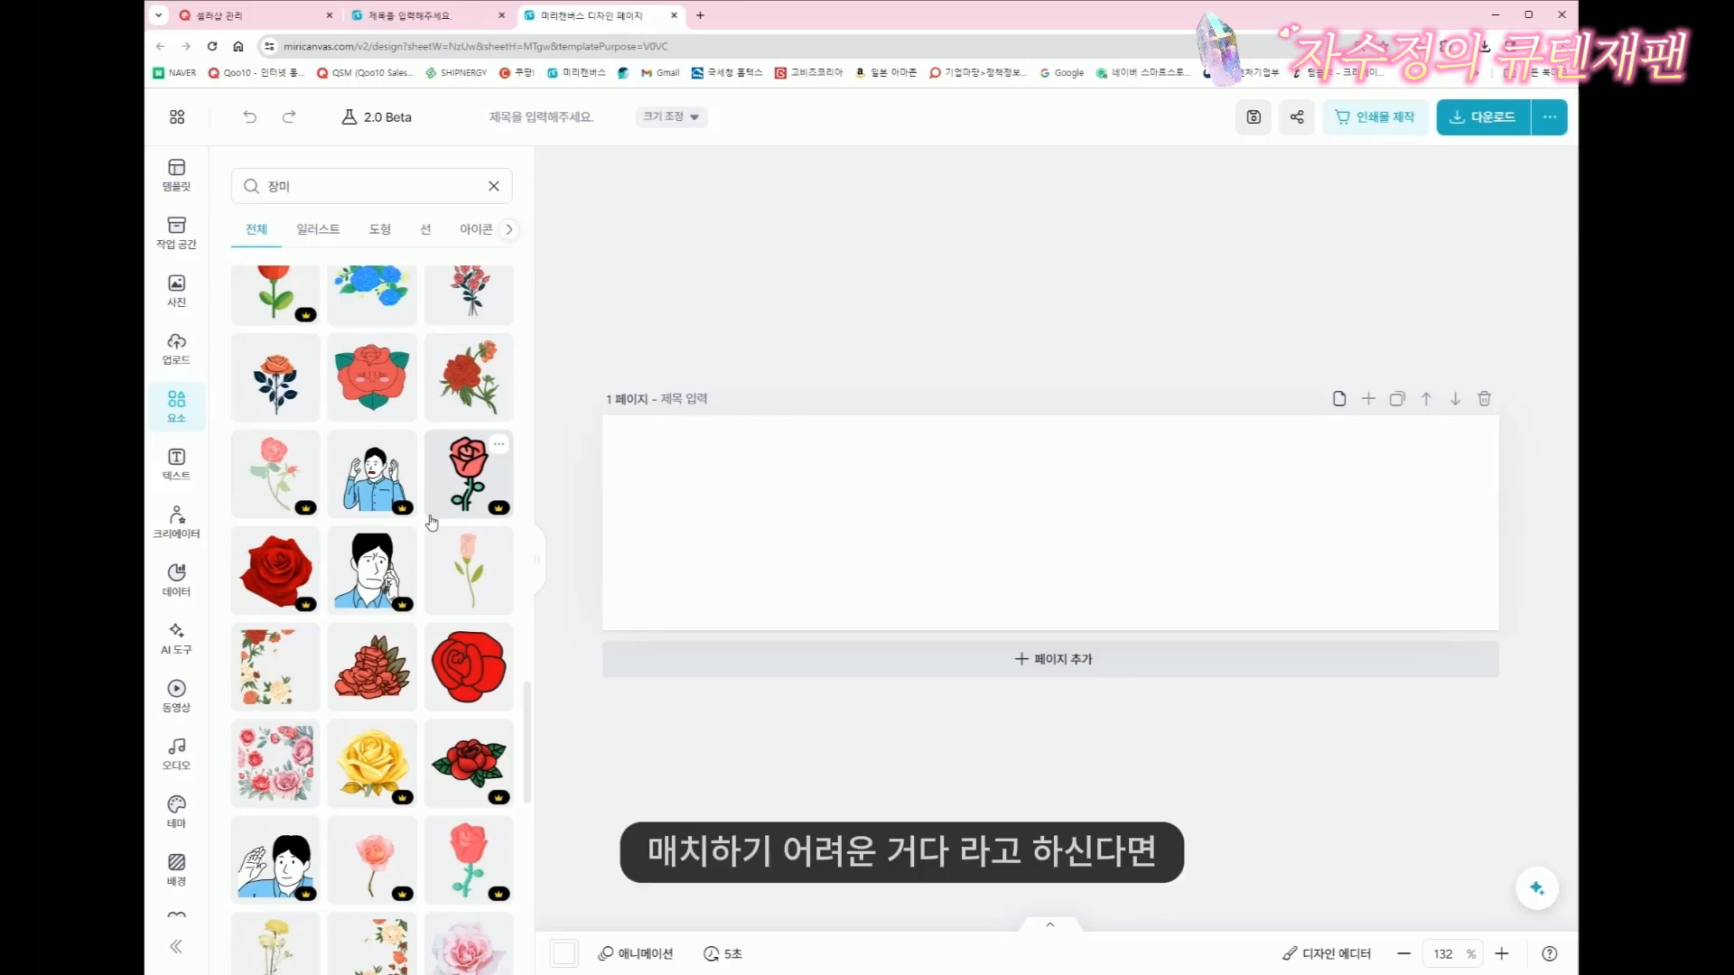
scroll(432, 522, down, 4)
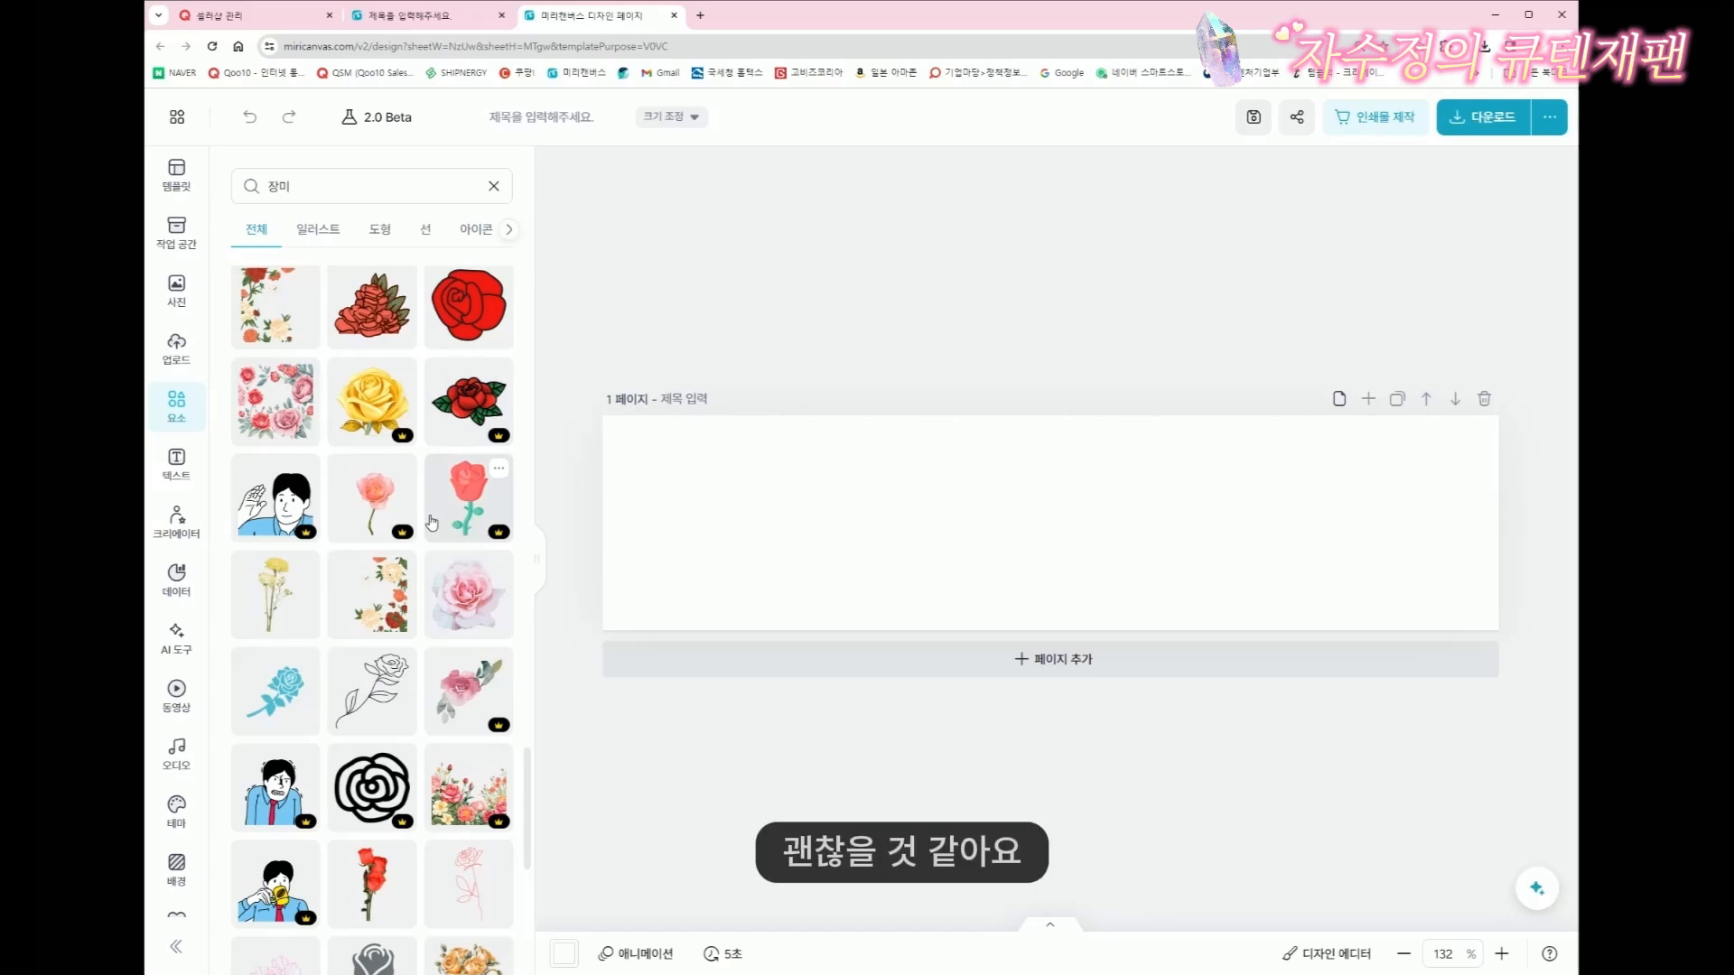
scroll(432, 522, down, 5)
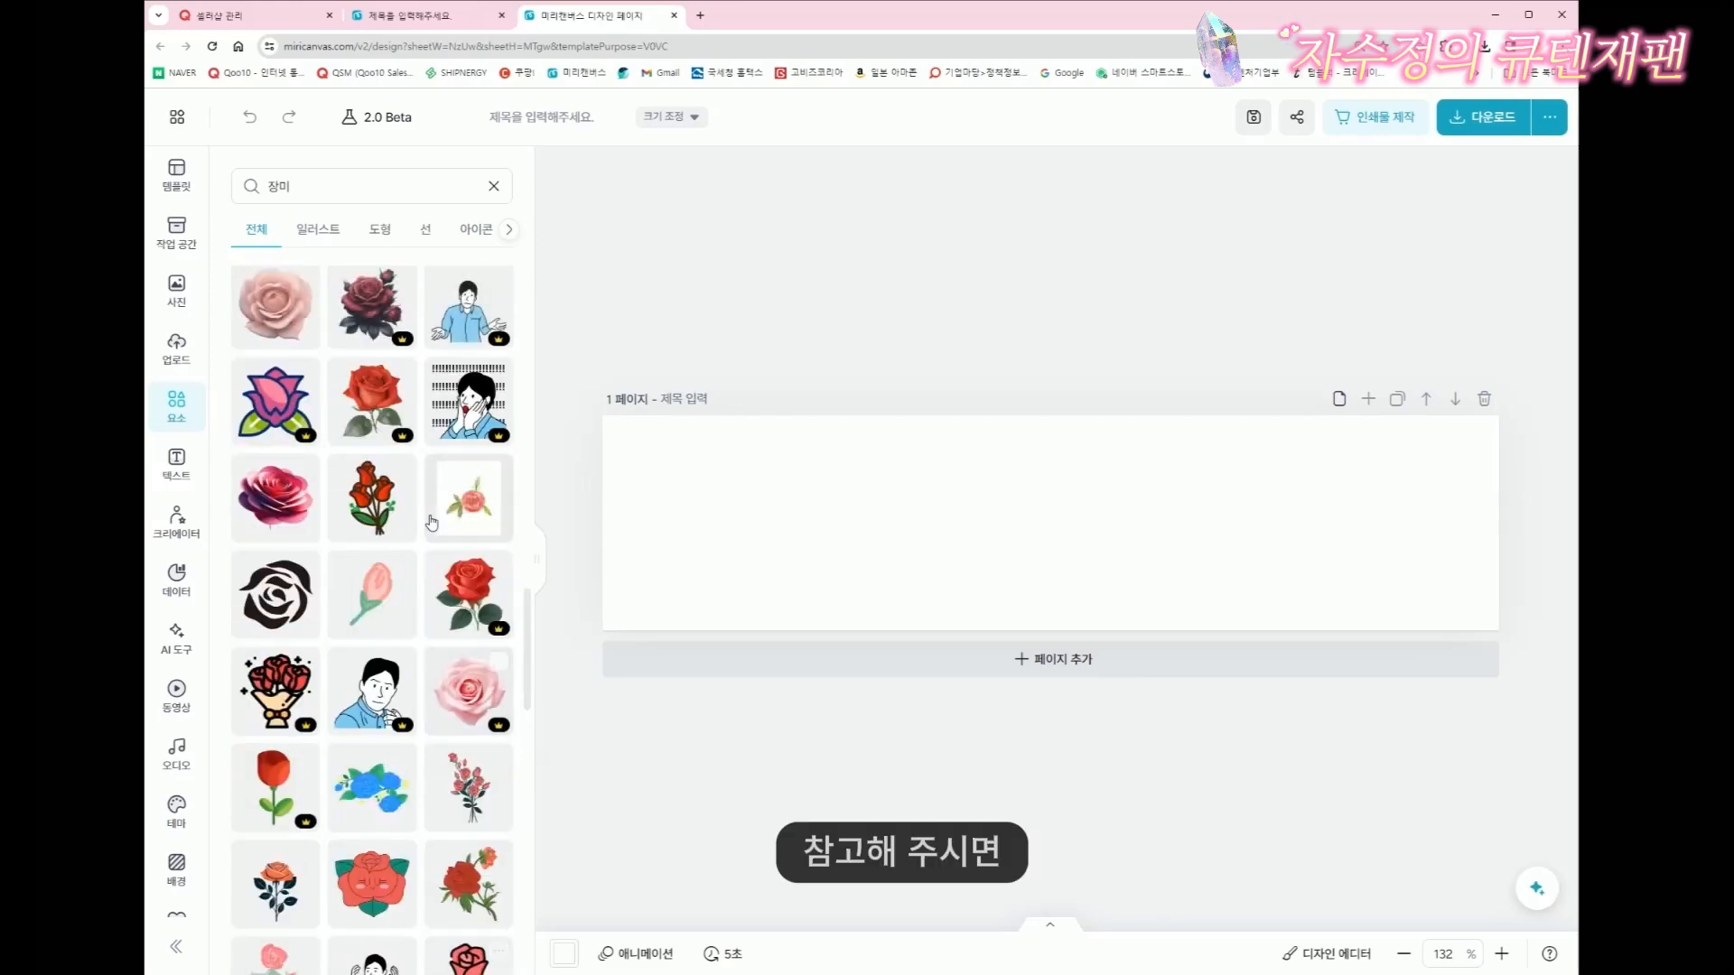
scroll(432, 522, down, 3)
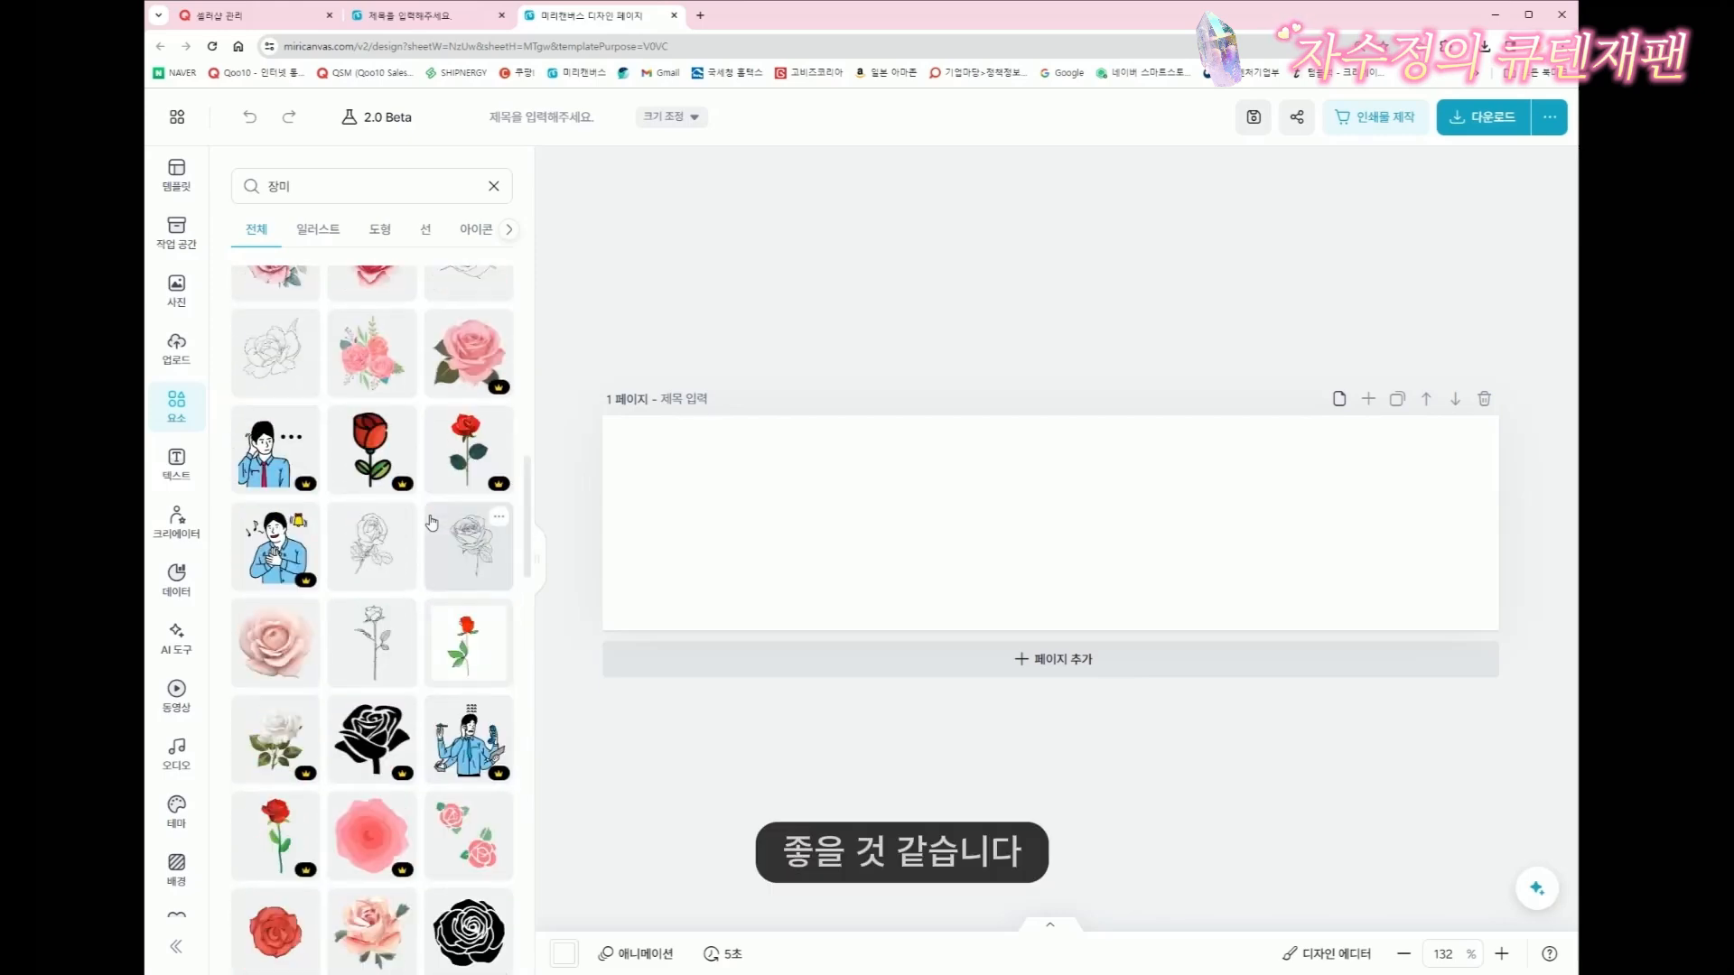
scroll(432, 522, down, 5)
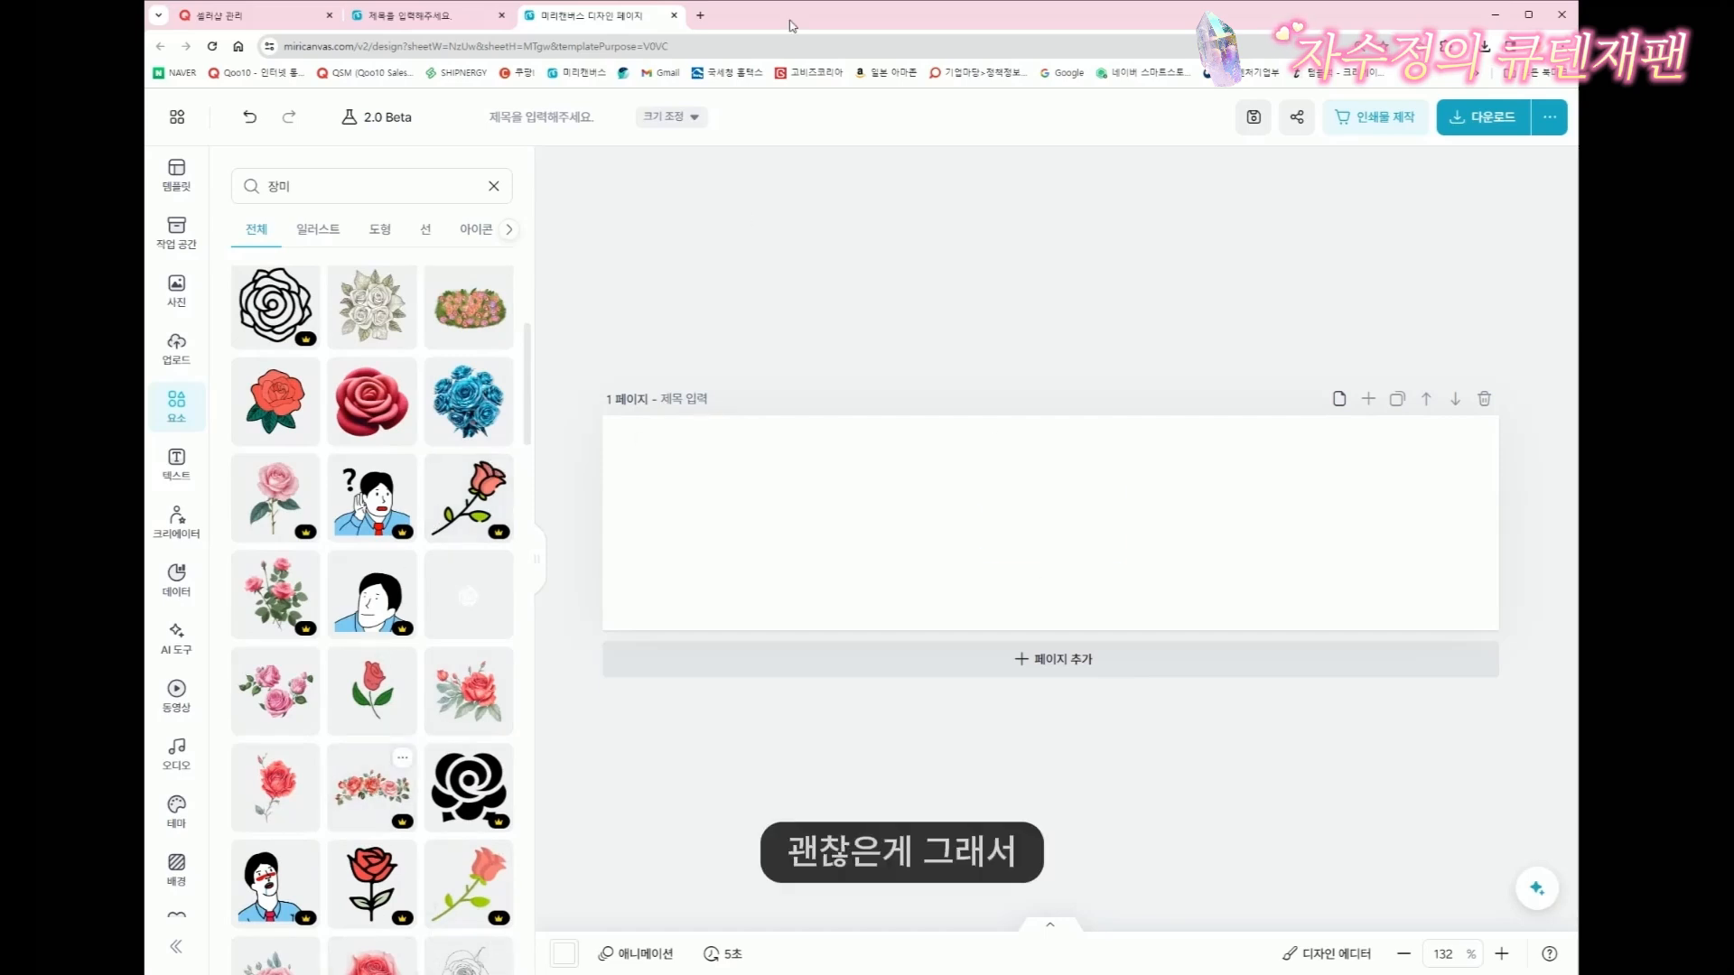
Try out the horizontal rose garland on the banner and delete it
click(372, 787)
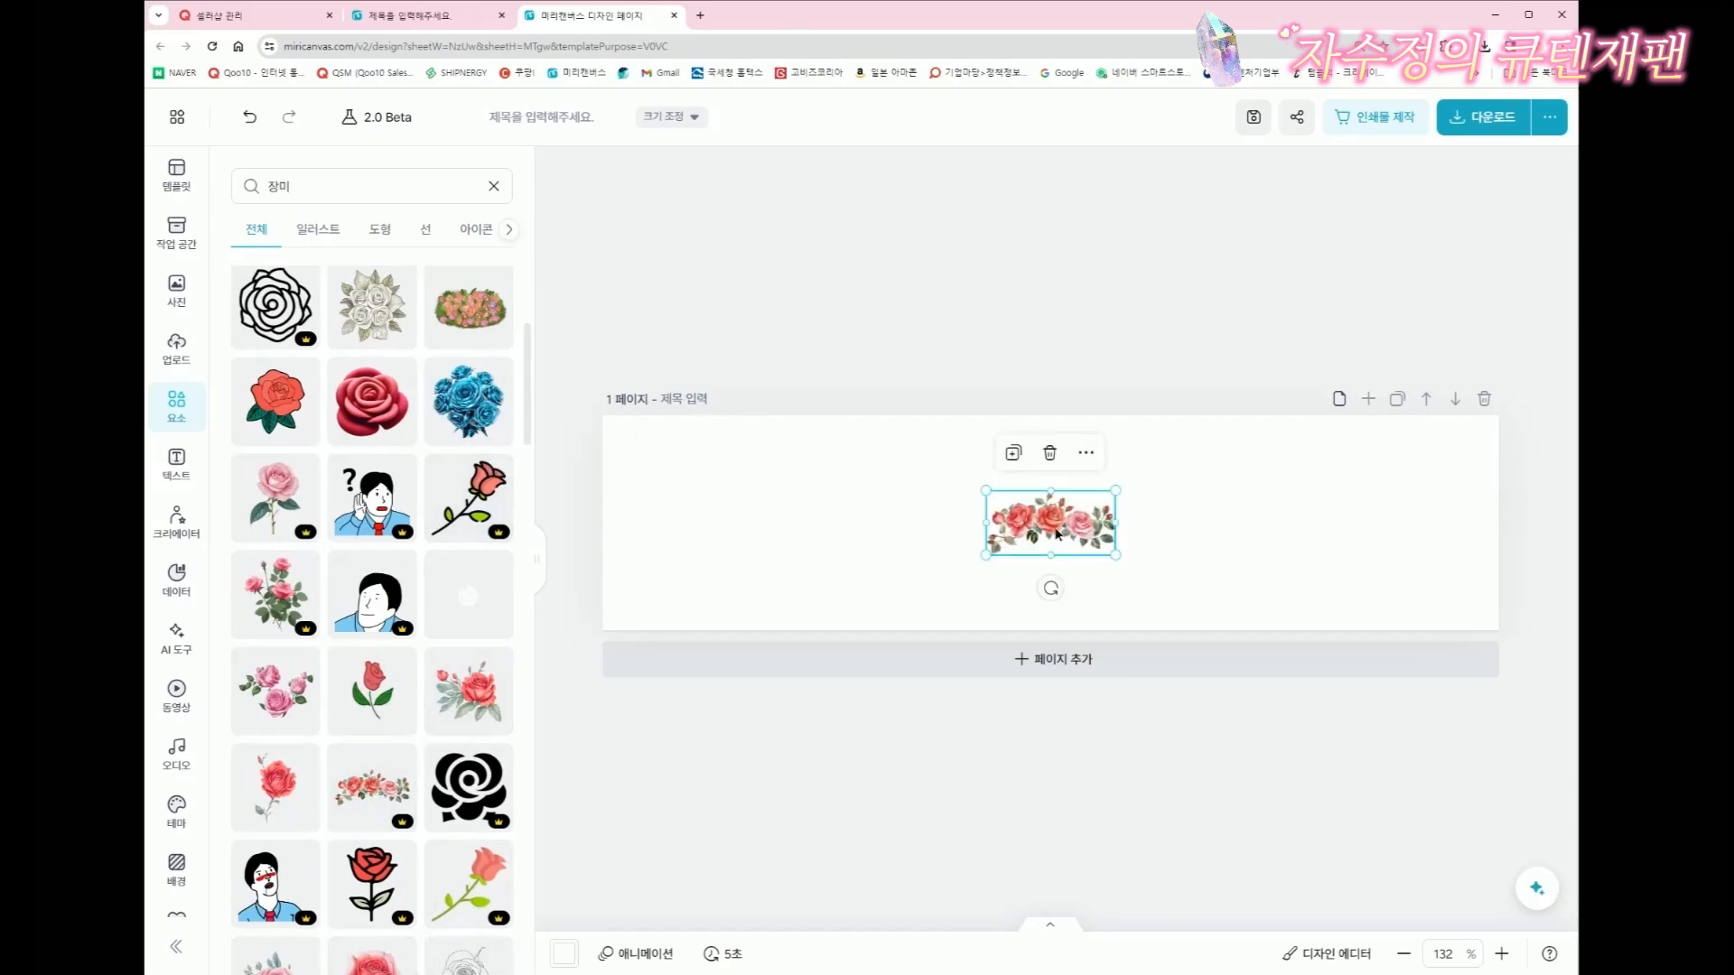
drag(1058, 532, 1263, 445)
key(Delete)
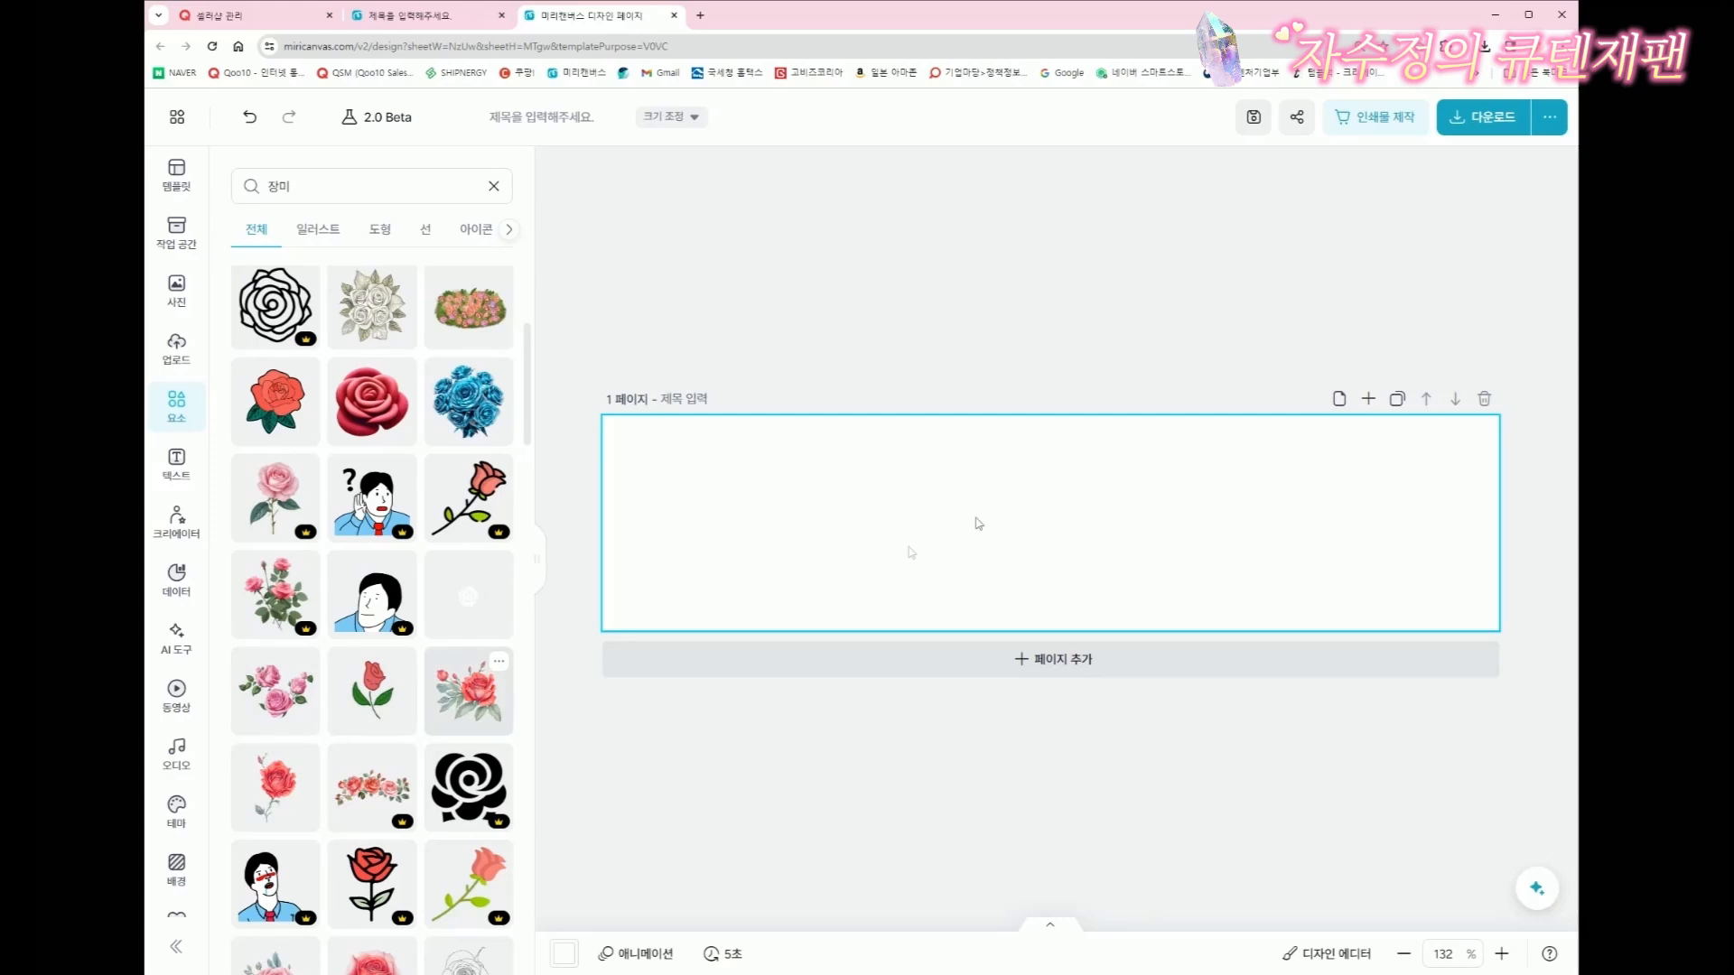
Add the watercolour red rose with leaves to the banner's lower-left corner at about 138 × 138 px
drag(1053, 503, 770, 468)
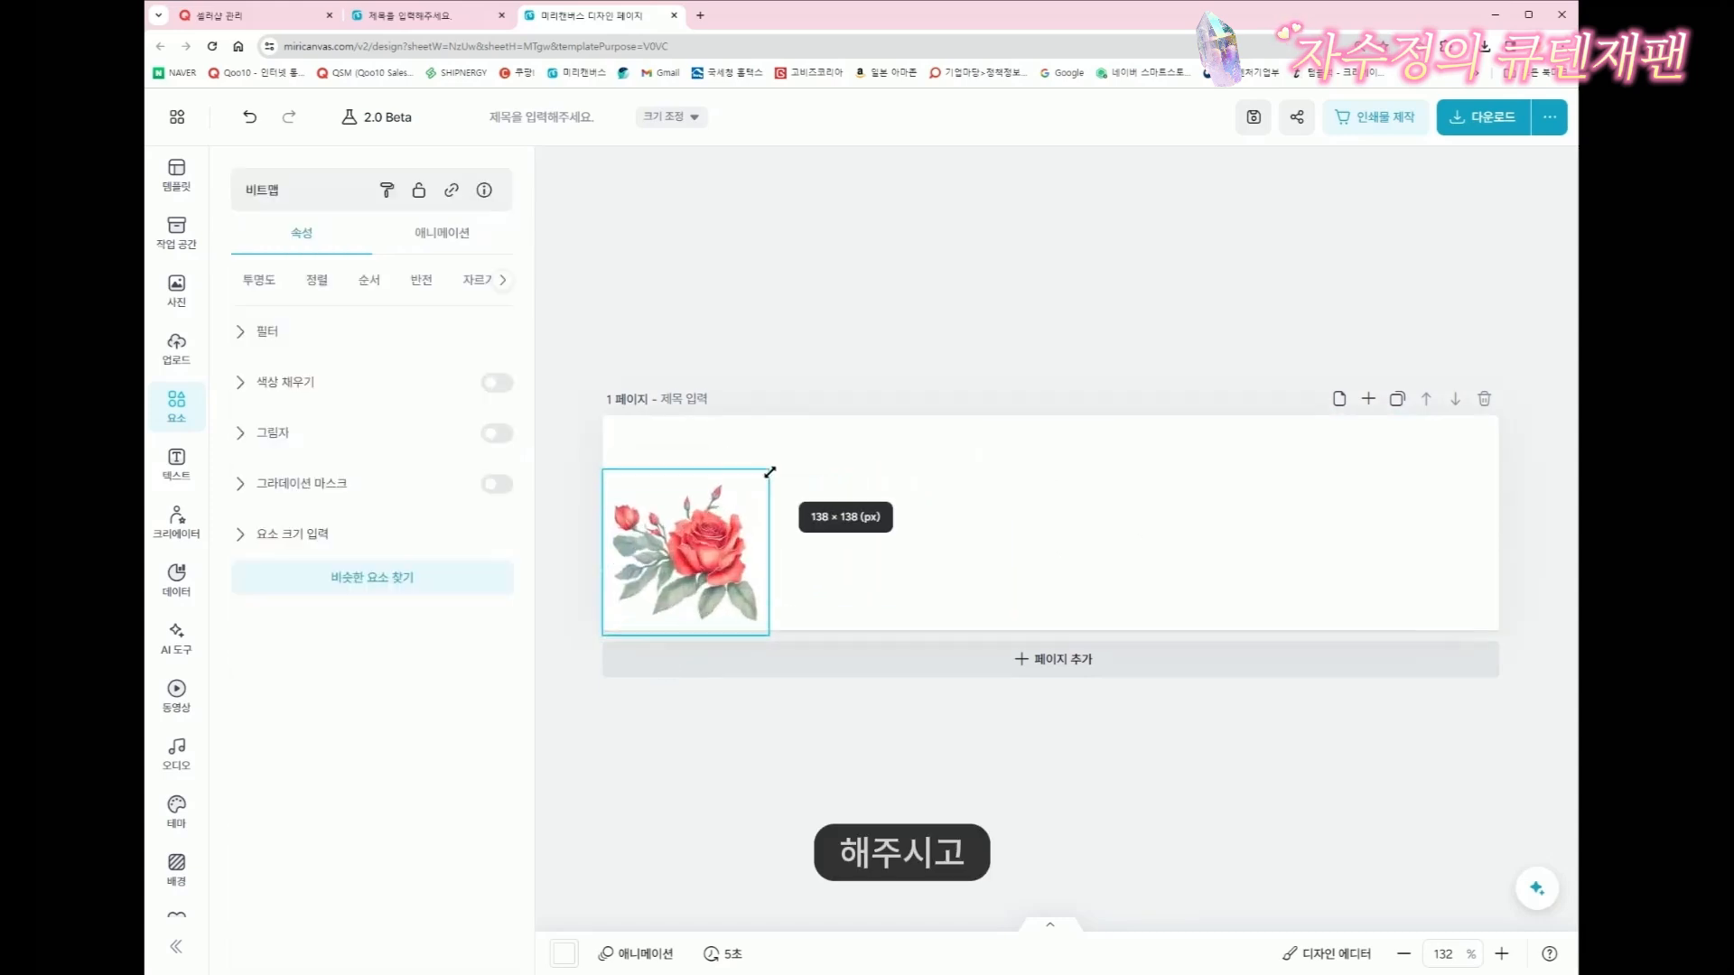
click(845, 586)
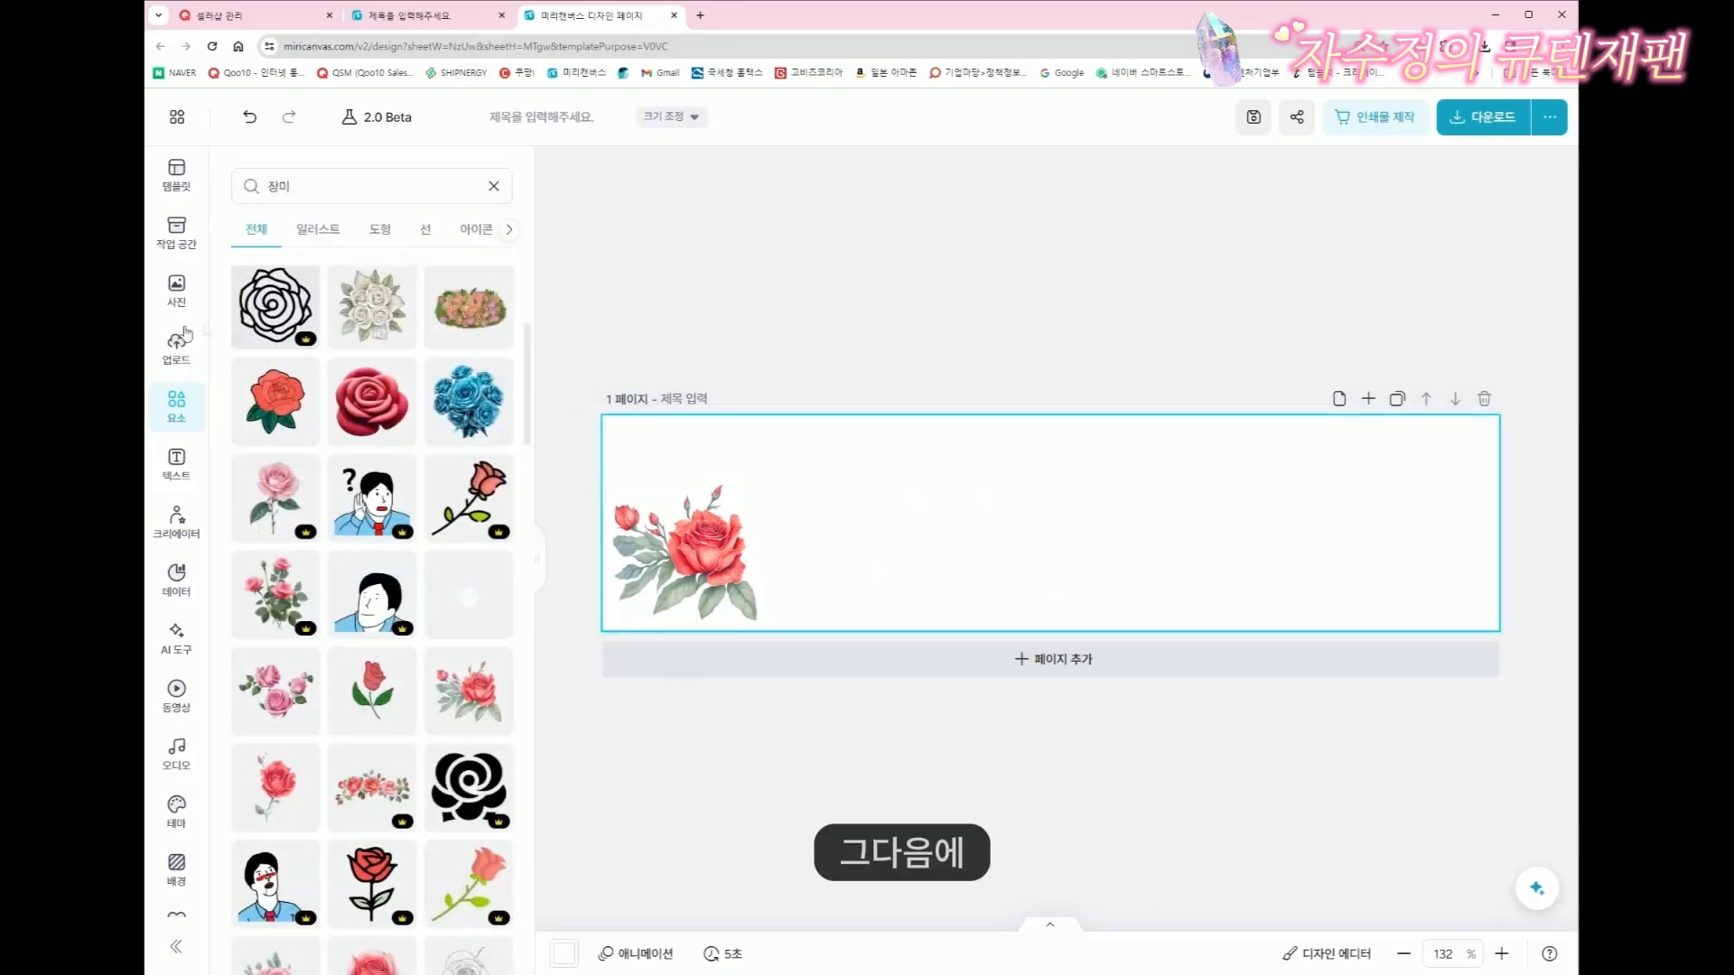
Add a subtitle text box to the banner reading "ROSE SHOP"
click(175, 353)
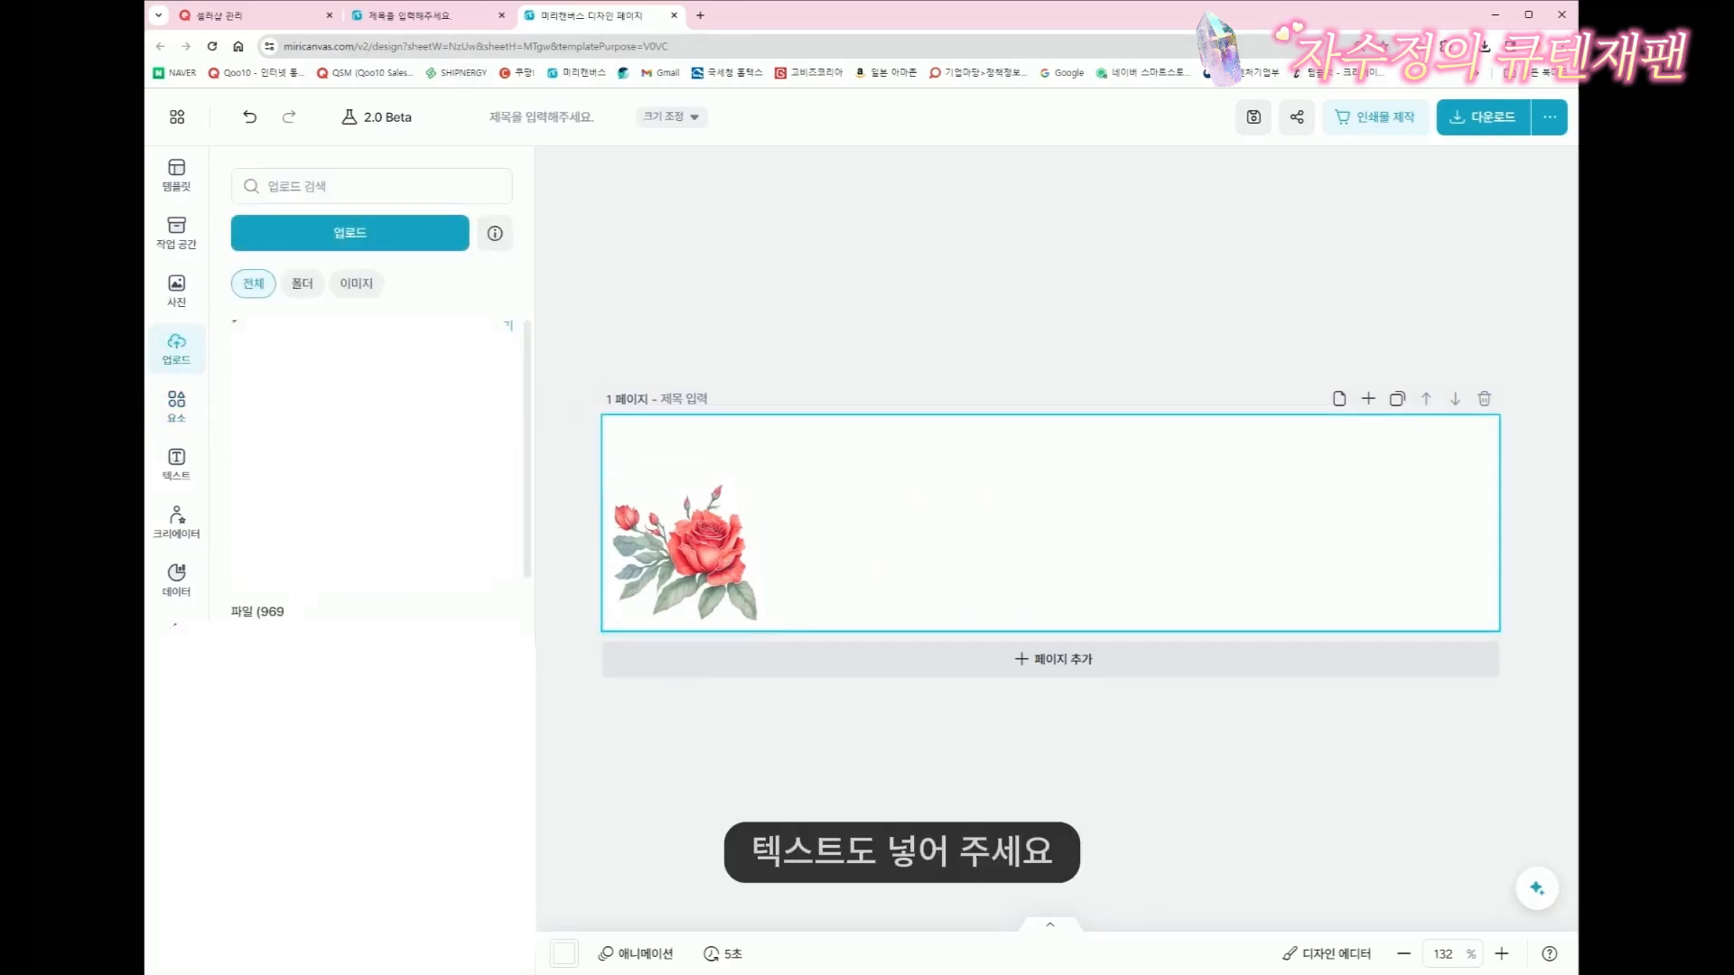
click(176, 460)
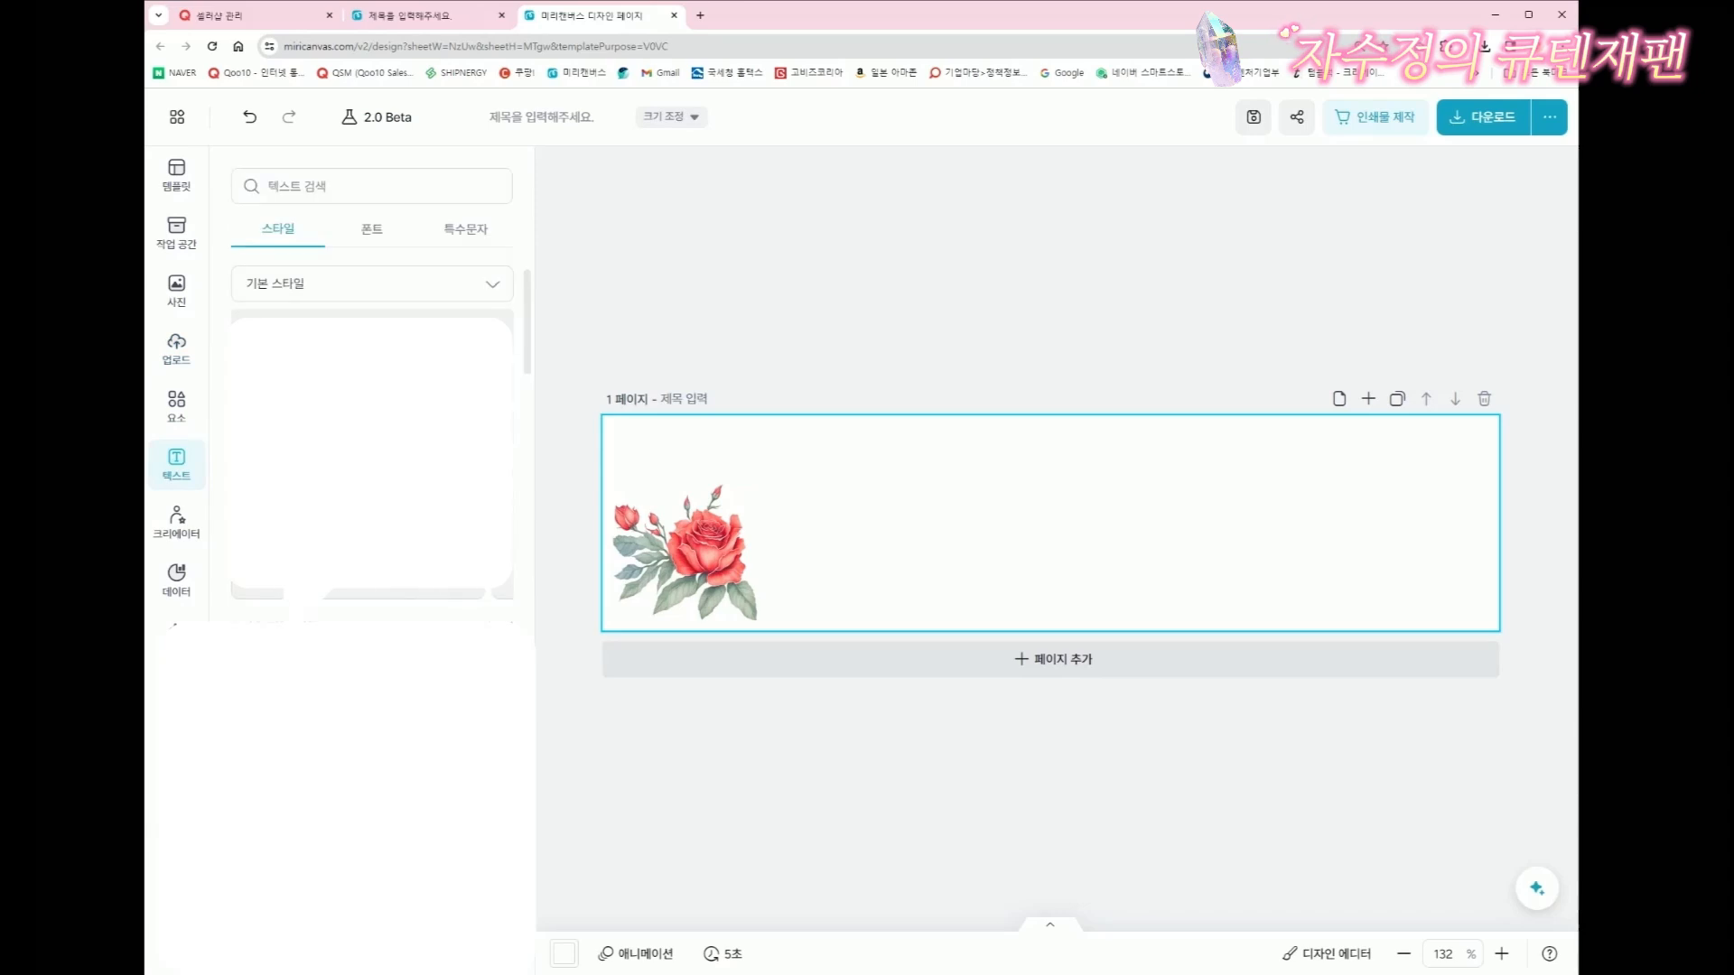
click(323, 388)
key(BackSpace)
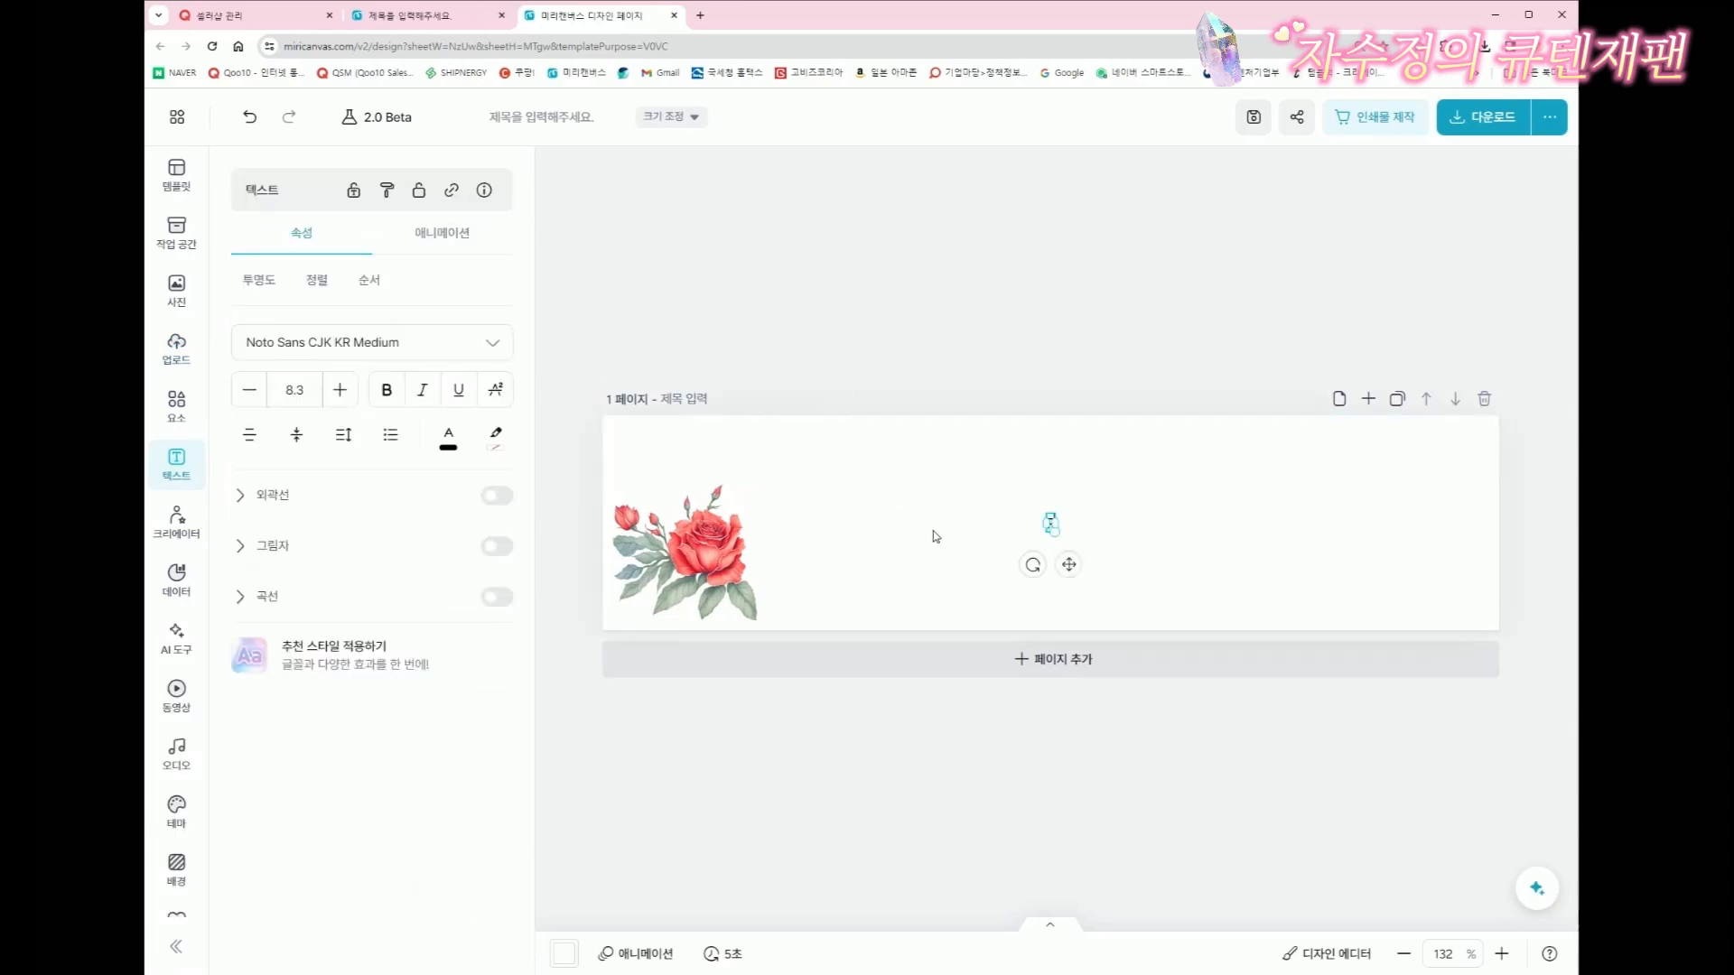
text(ROSE SHOP)
click(1091, 493)
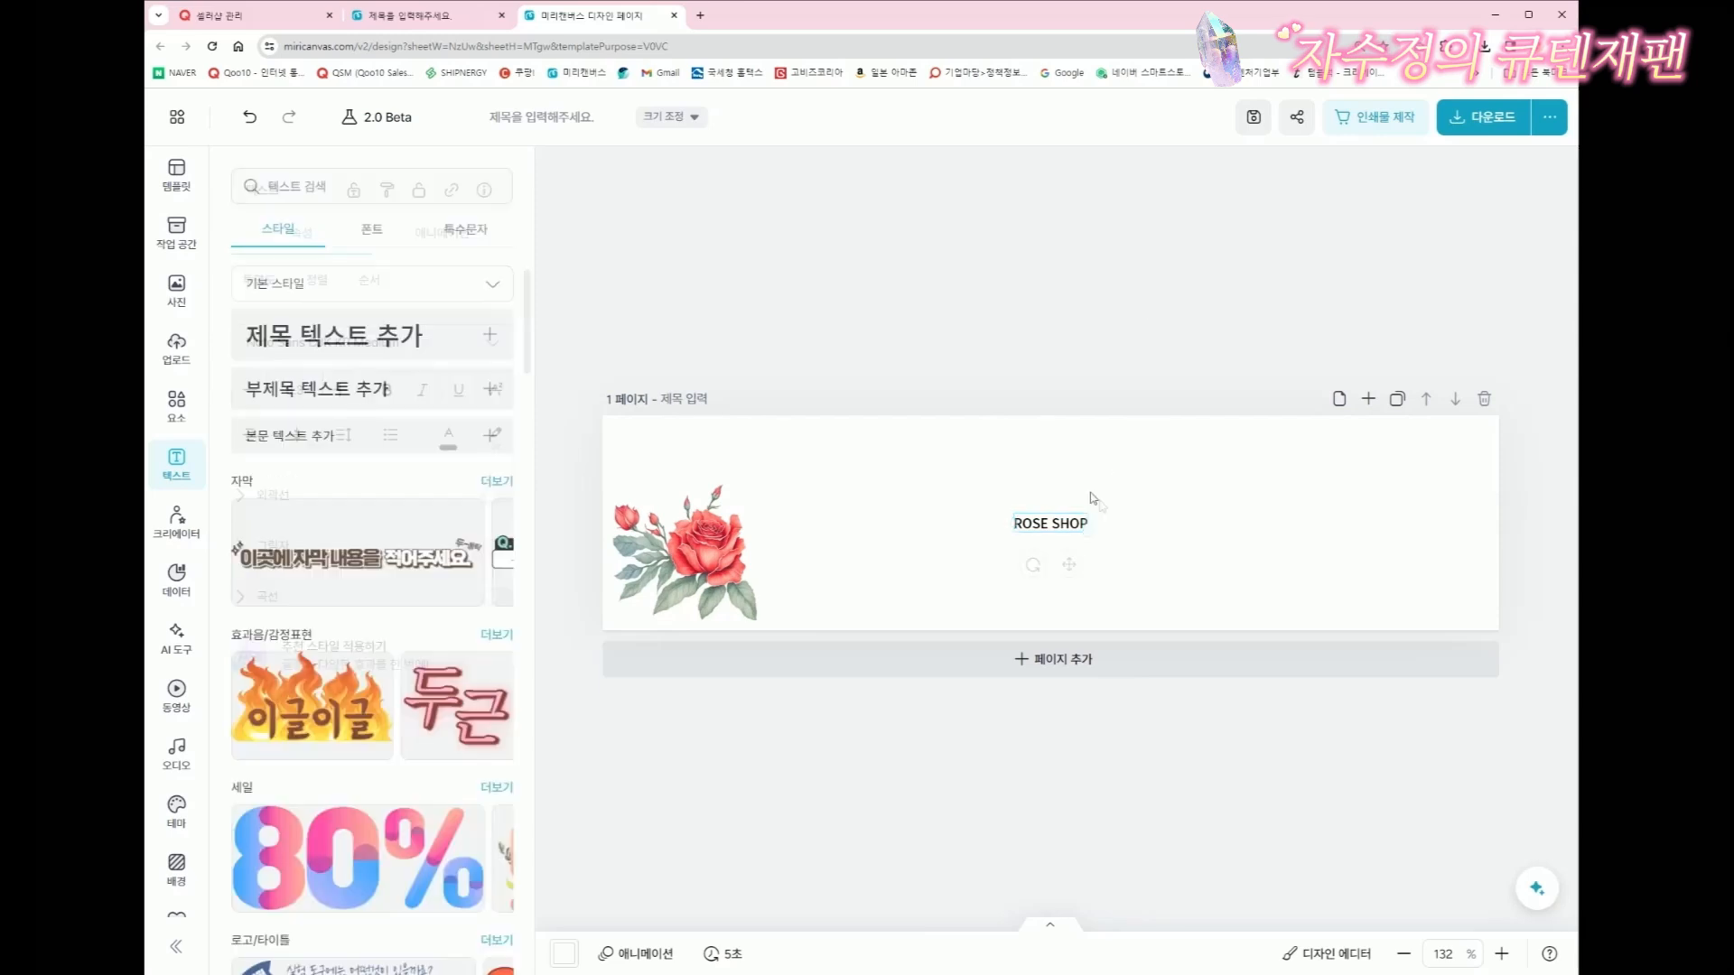
Enlarge the ROSE SHOP text to a font size of about 27.1 and place it near the banner's centre
click(1050, 523)
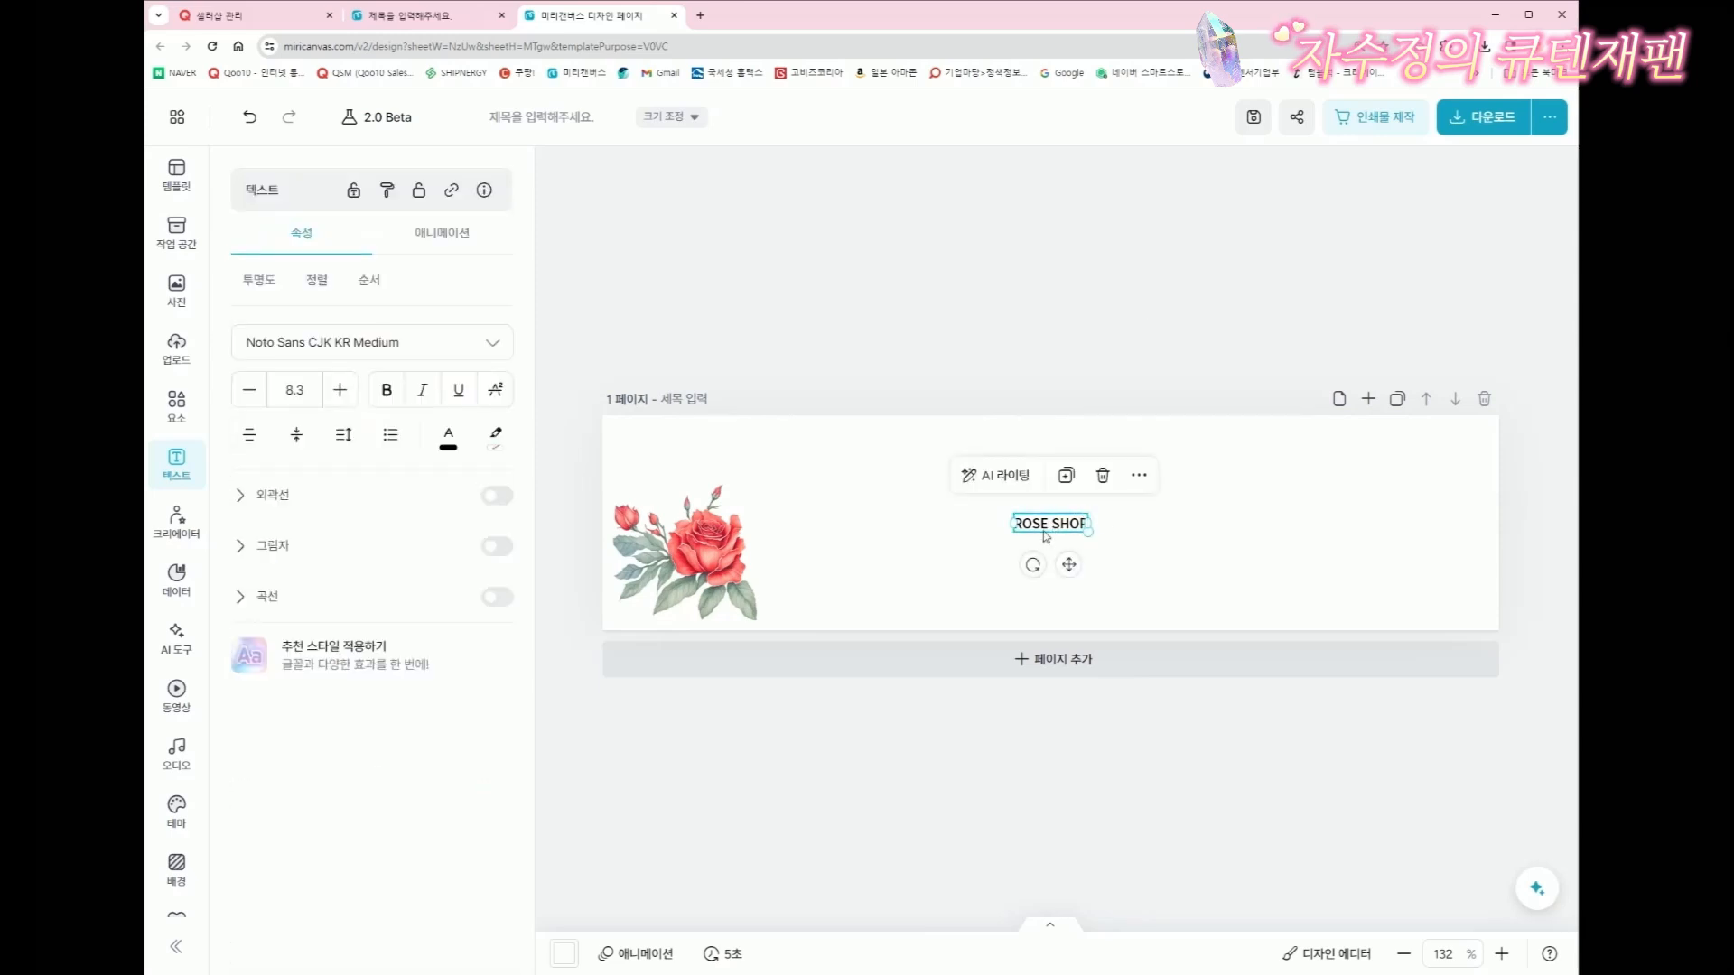
double_click(1045, 531)
click(1026, 475)
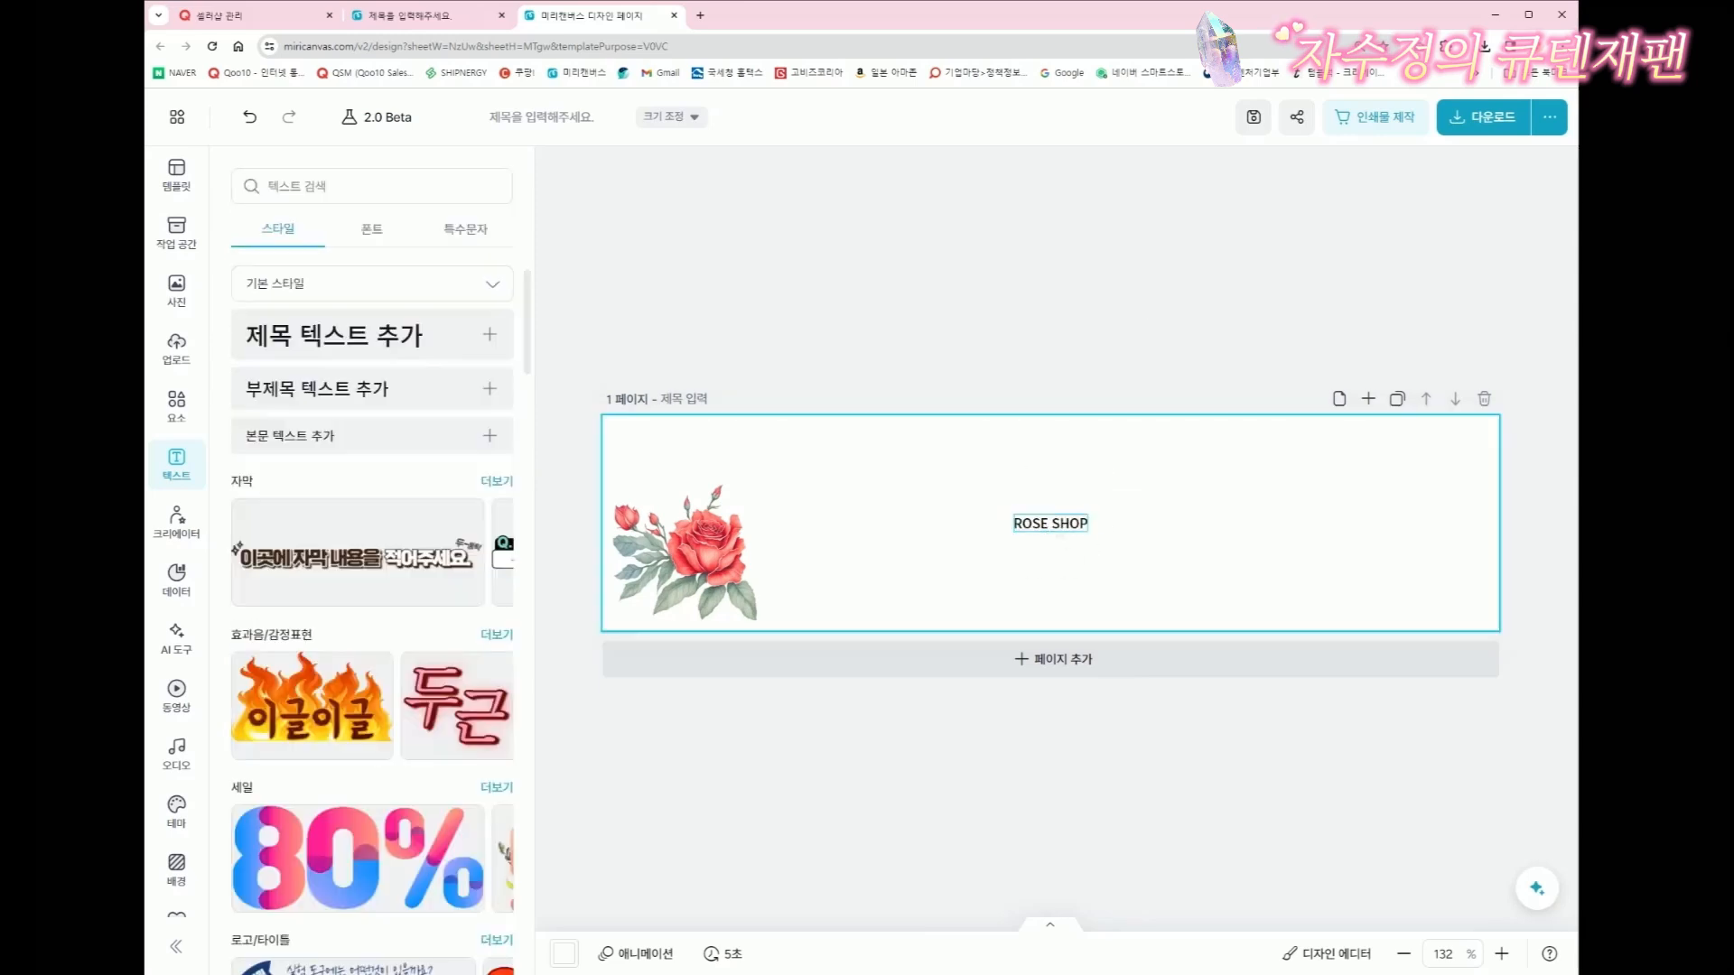
click(1087, 528)
drag(1091, 535, 1289, 534)
drag(1138, 573, 901, 615)
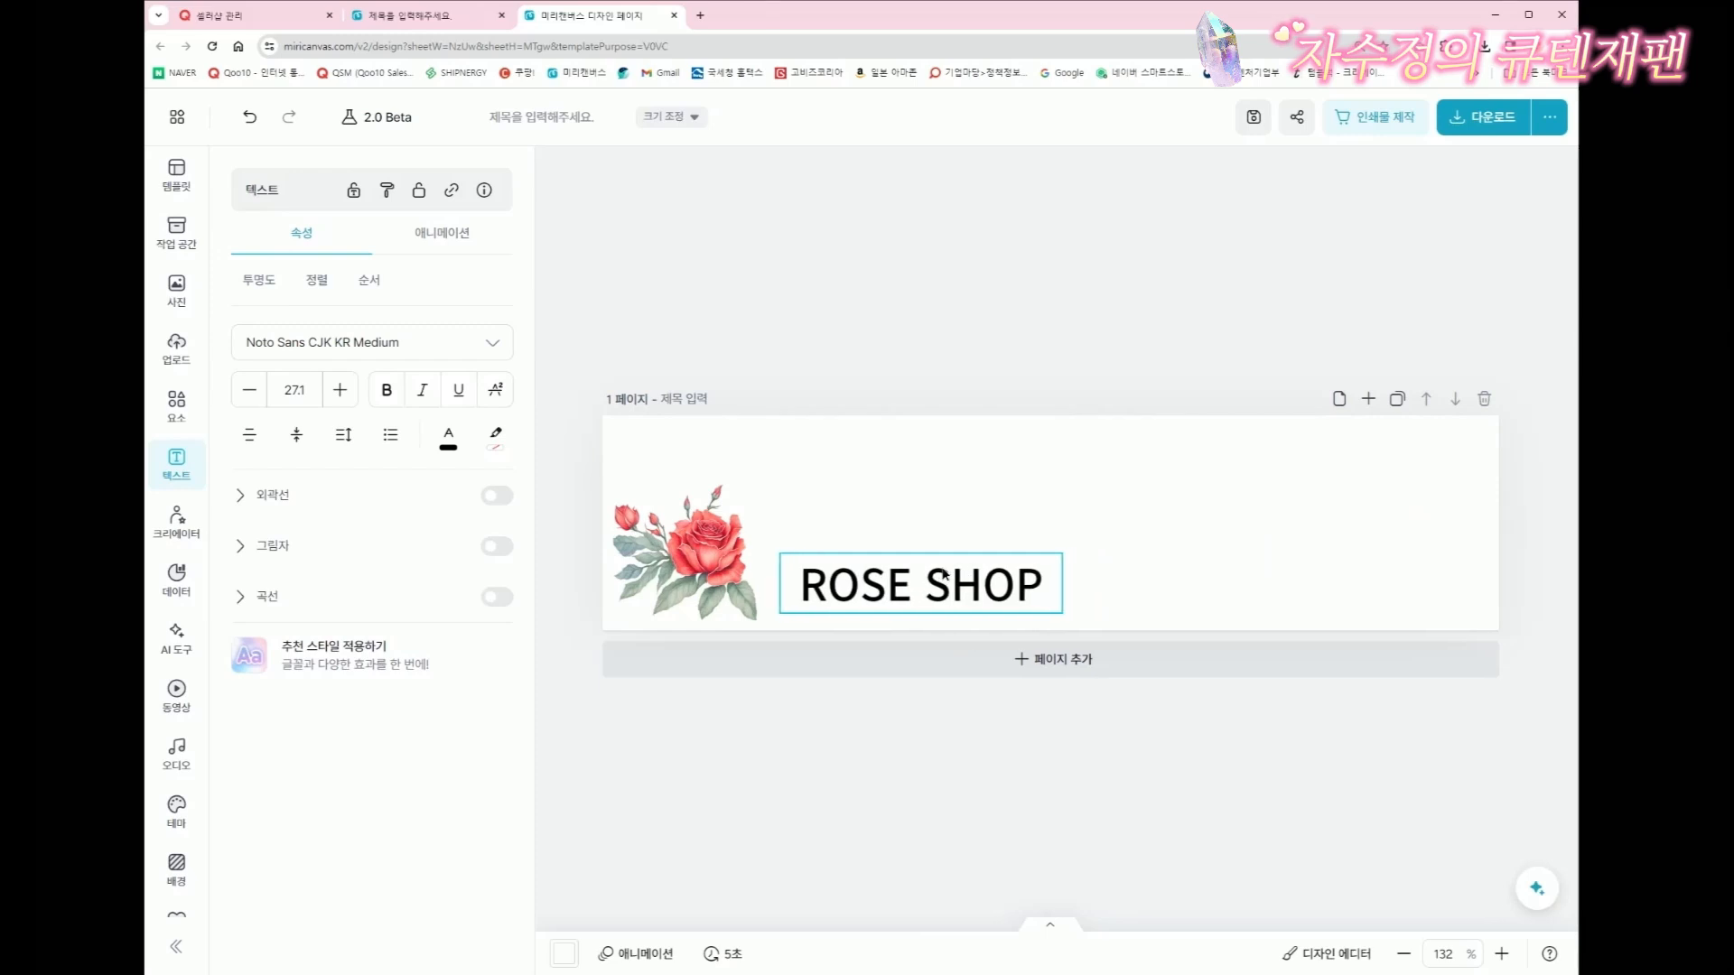
drag(1251, 554, 1094, 524)
double_click(1095, 524)
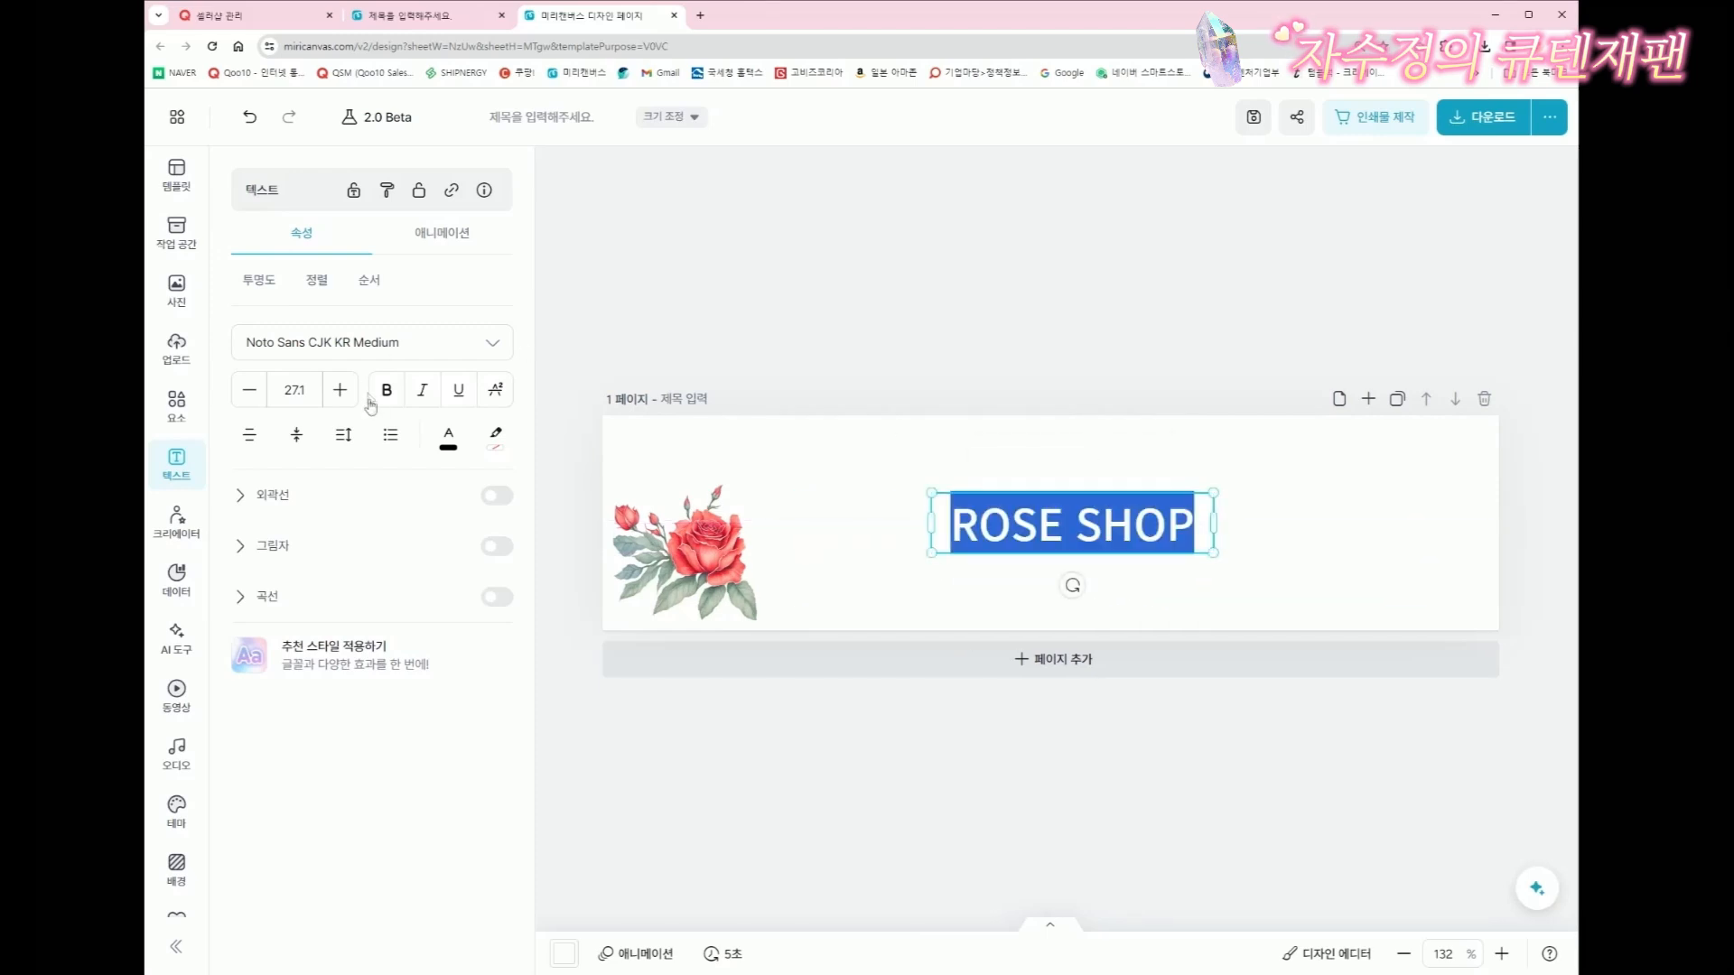
Recolour the ROSE SHOP banner text to a custom medium pink
click(449, 433)
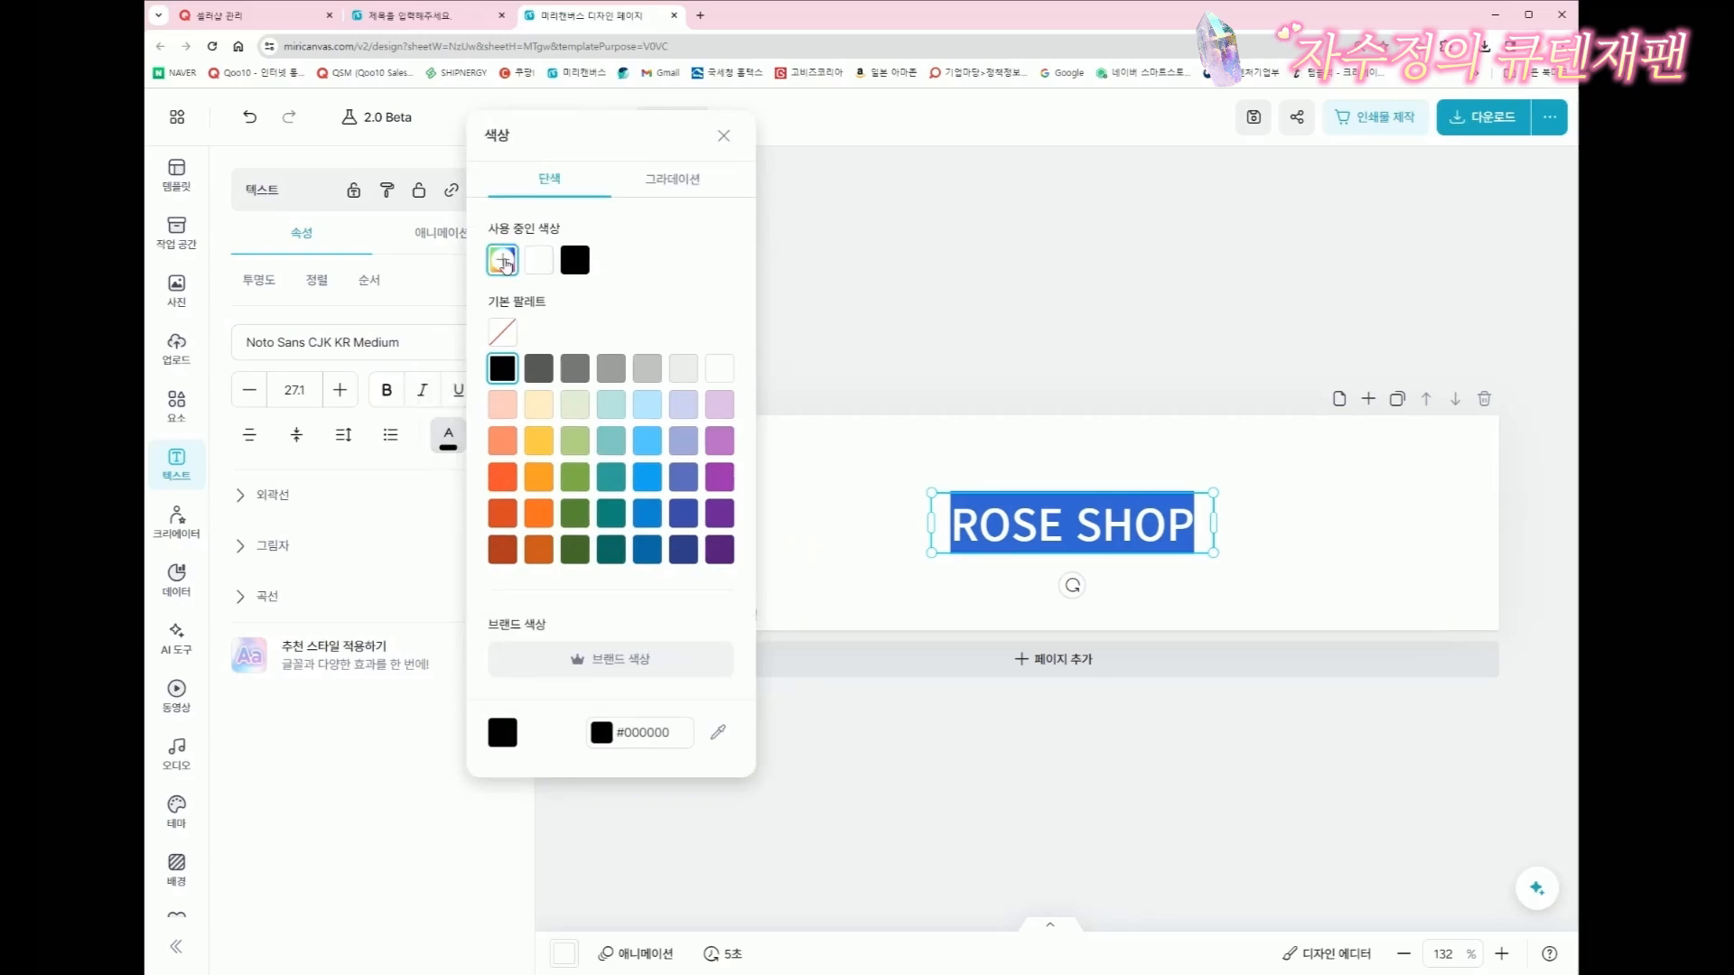
click(503, 261)
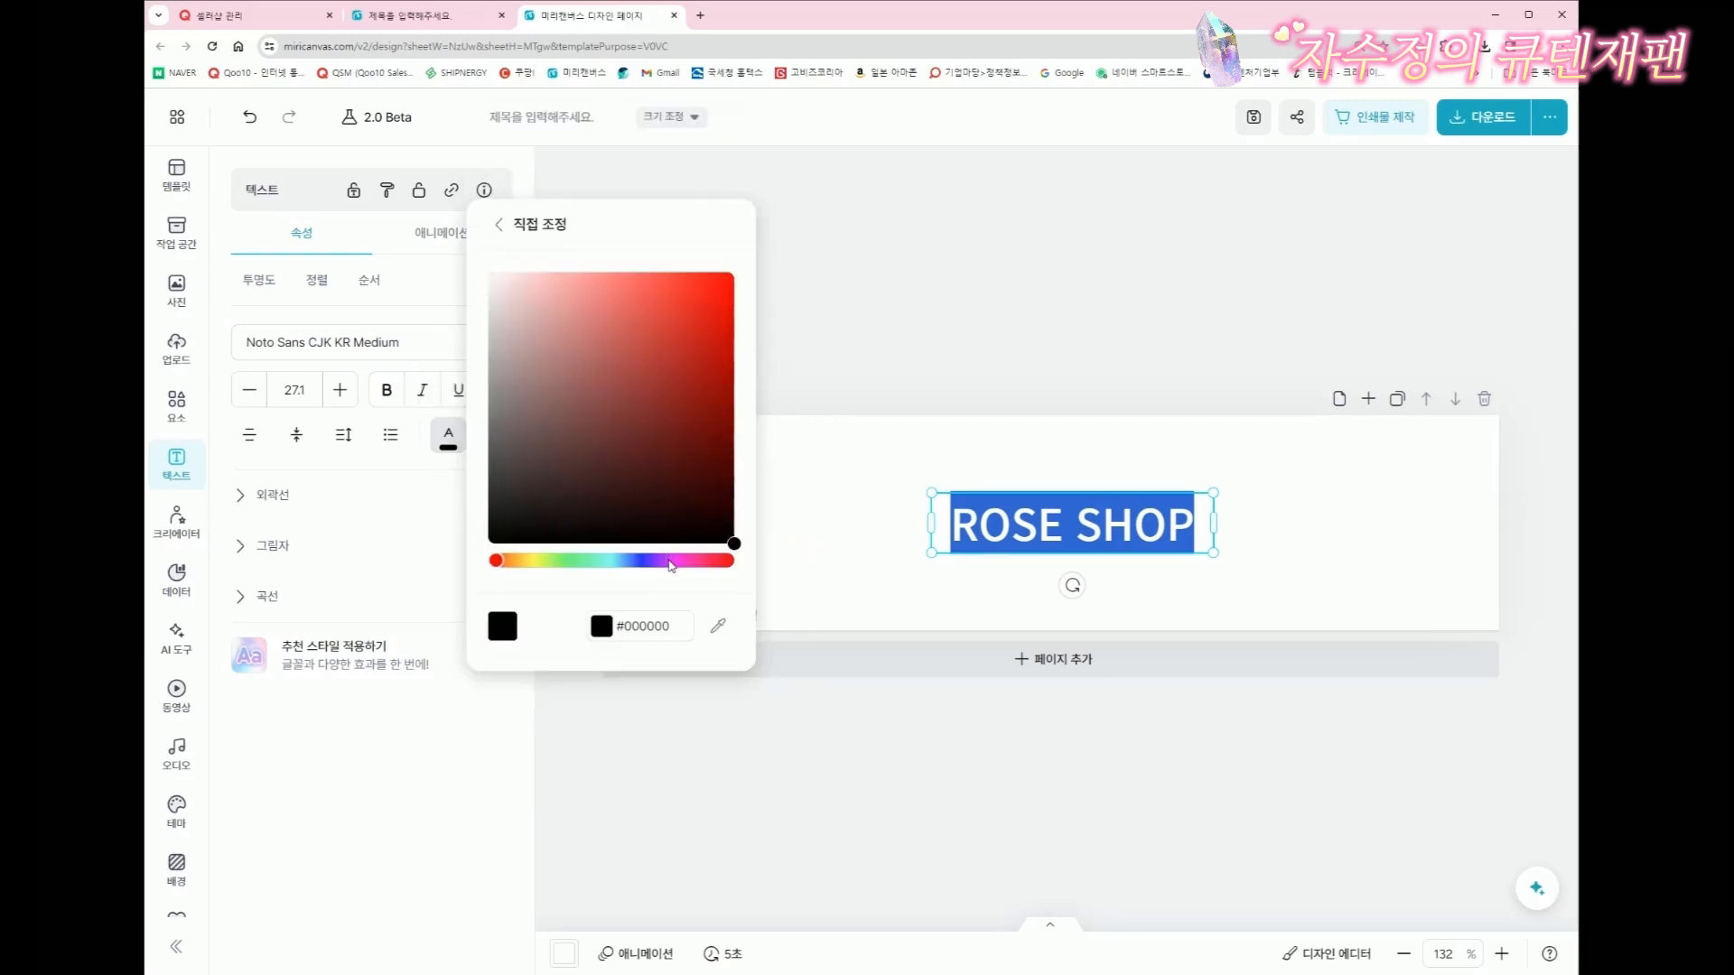
drag(671, 562, 699, 564)
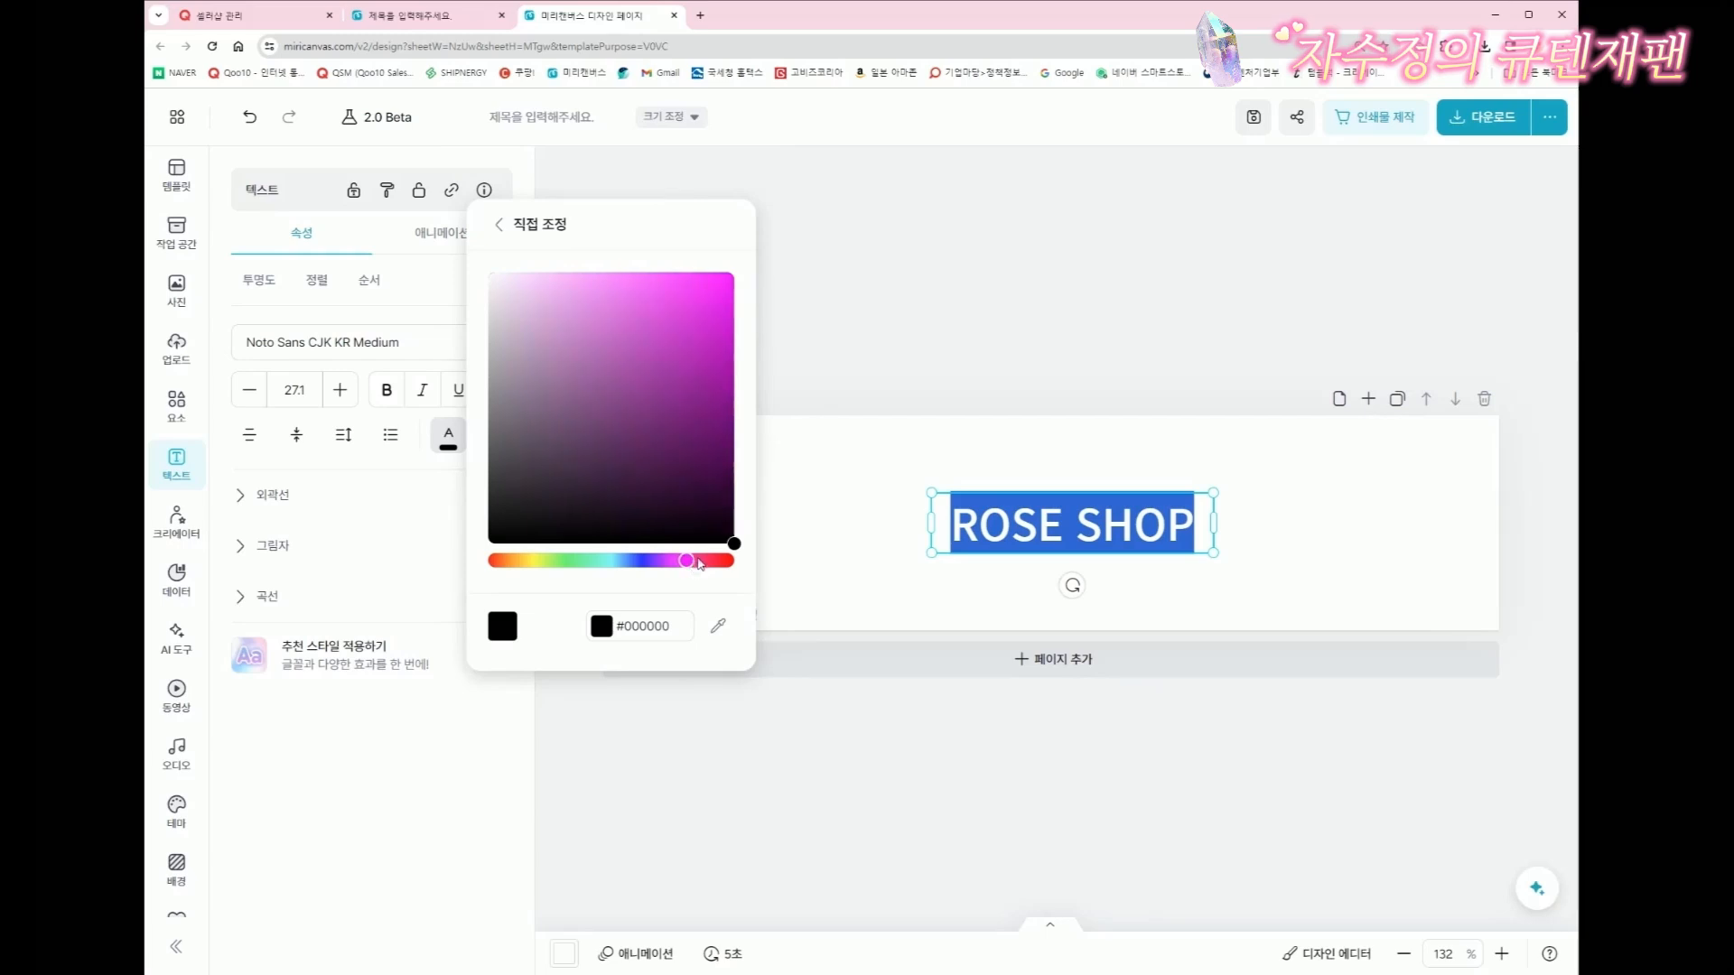
click(615, 308)
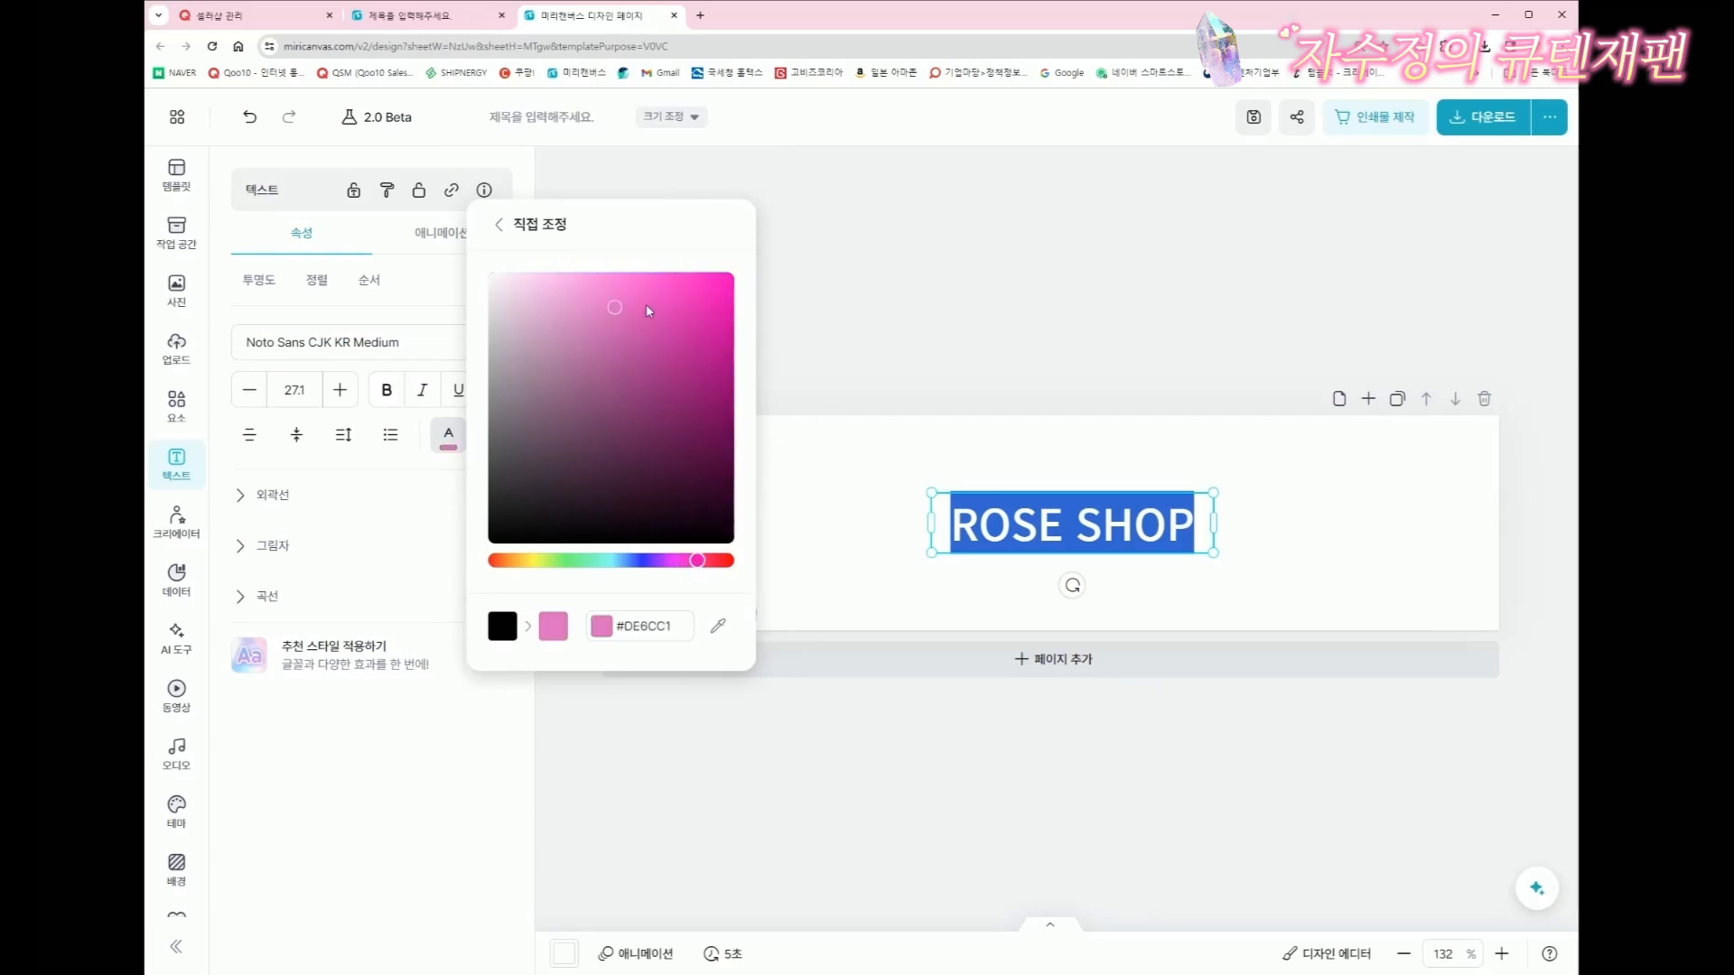
click(663, 316)
click(650, 287)
click(907, 311)
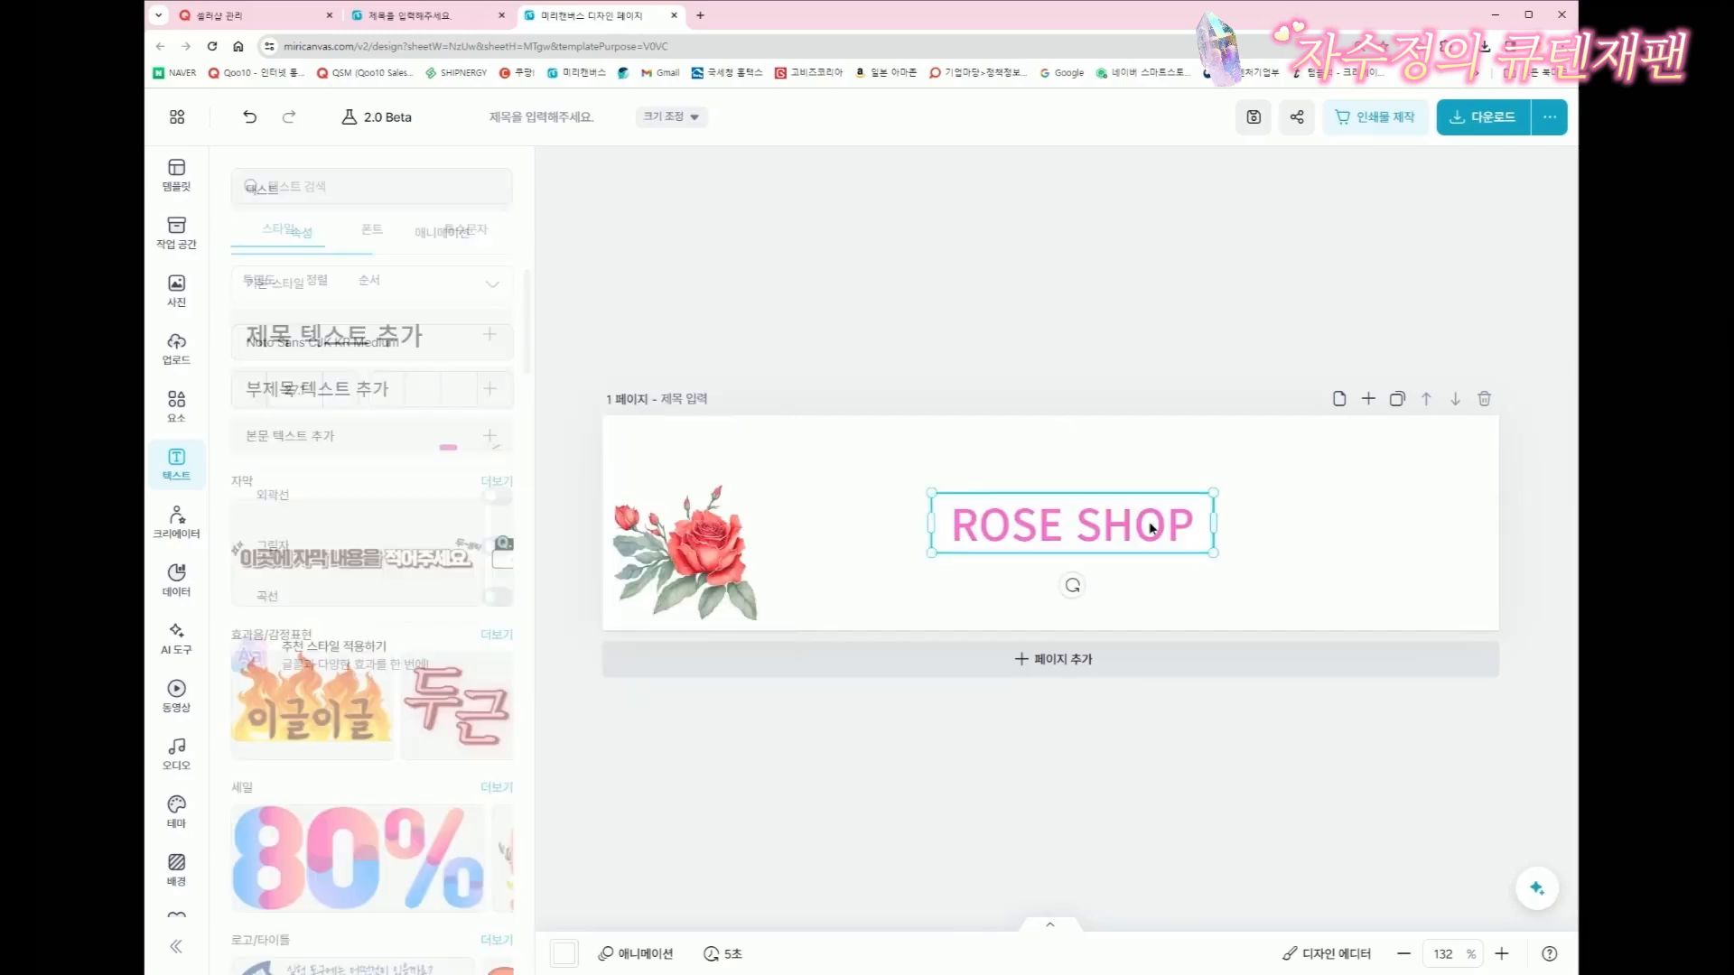
Turn on the outline for the ROSE SHOP text and centre the text horizontally on the banner
click(1148, 528)
click(497, 495)
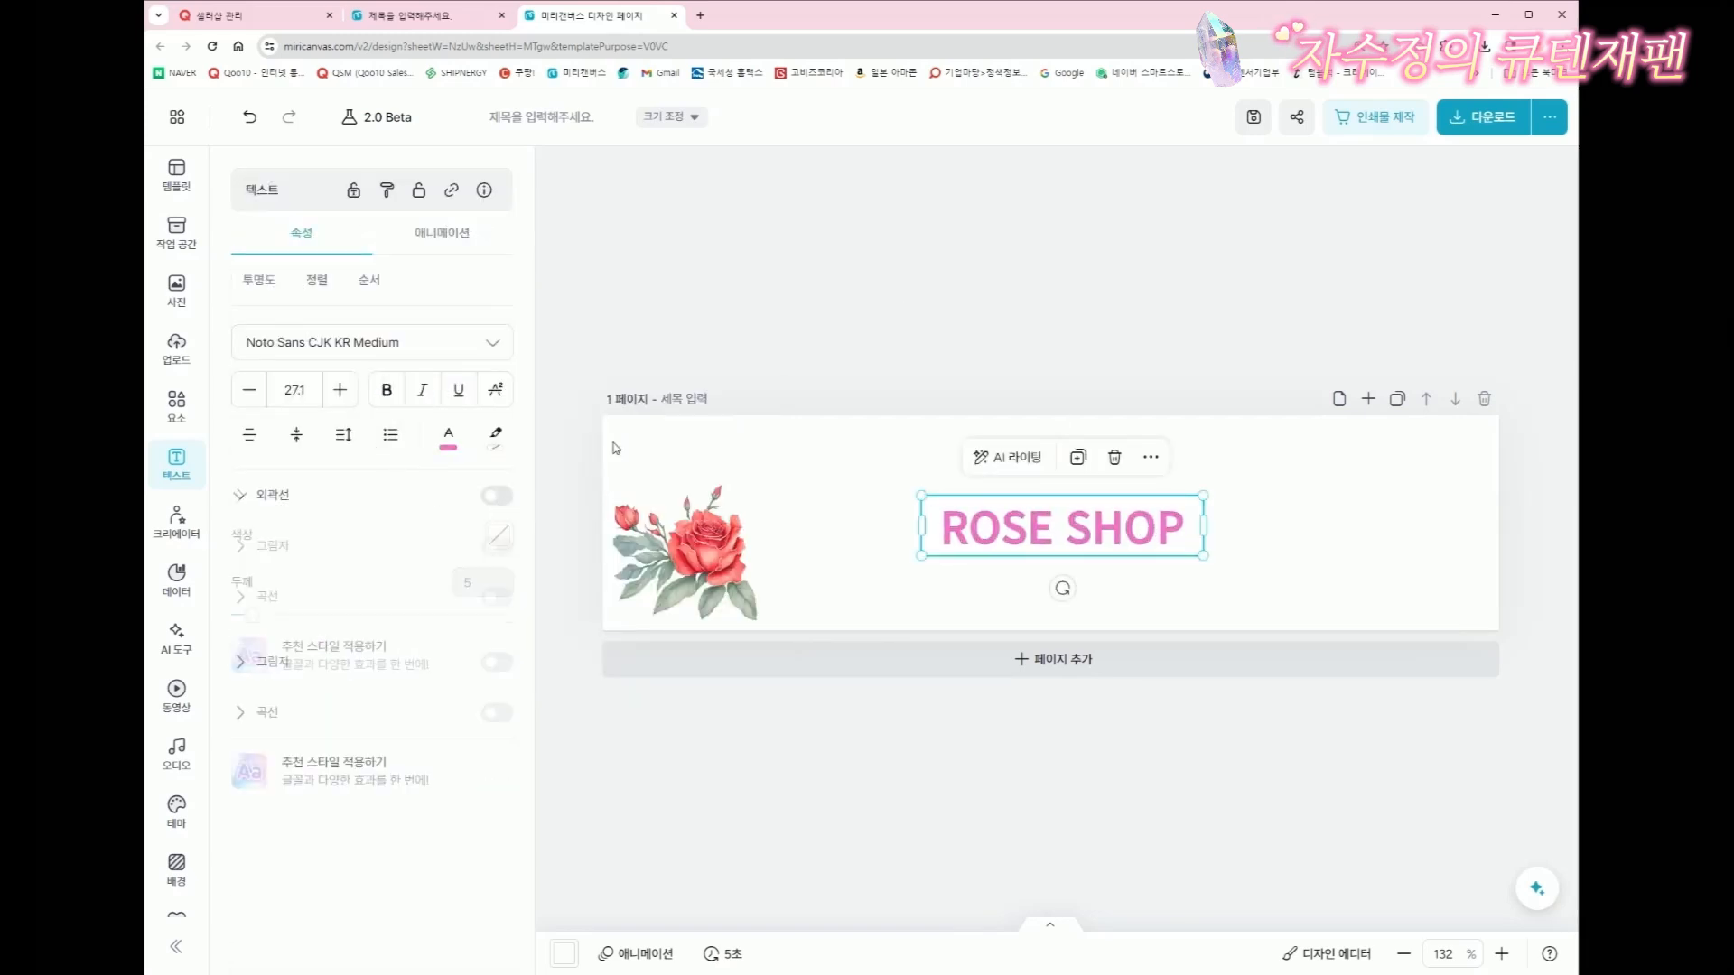
click(816, 307)
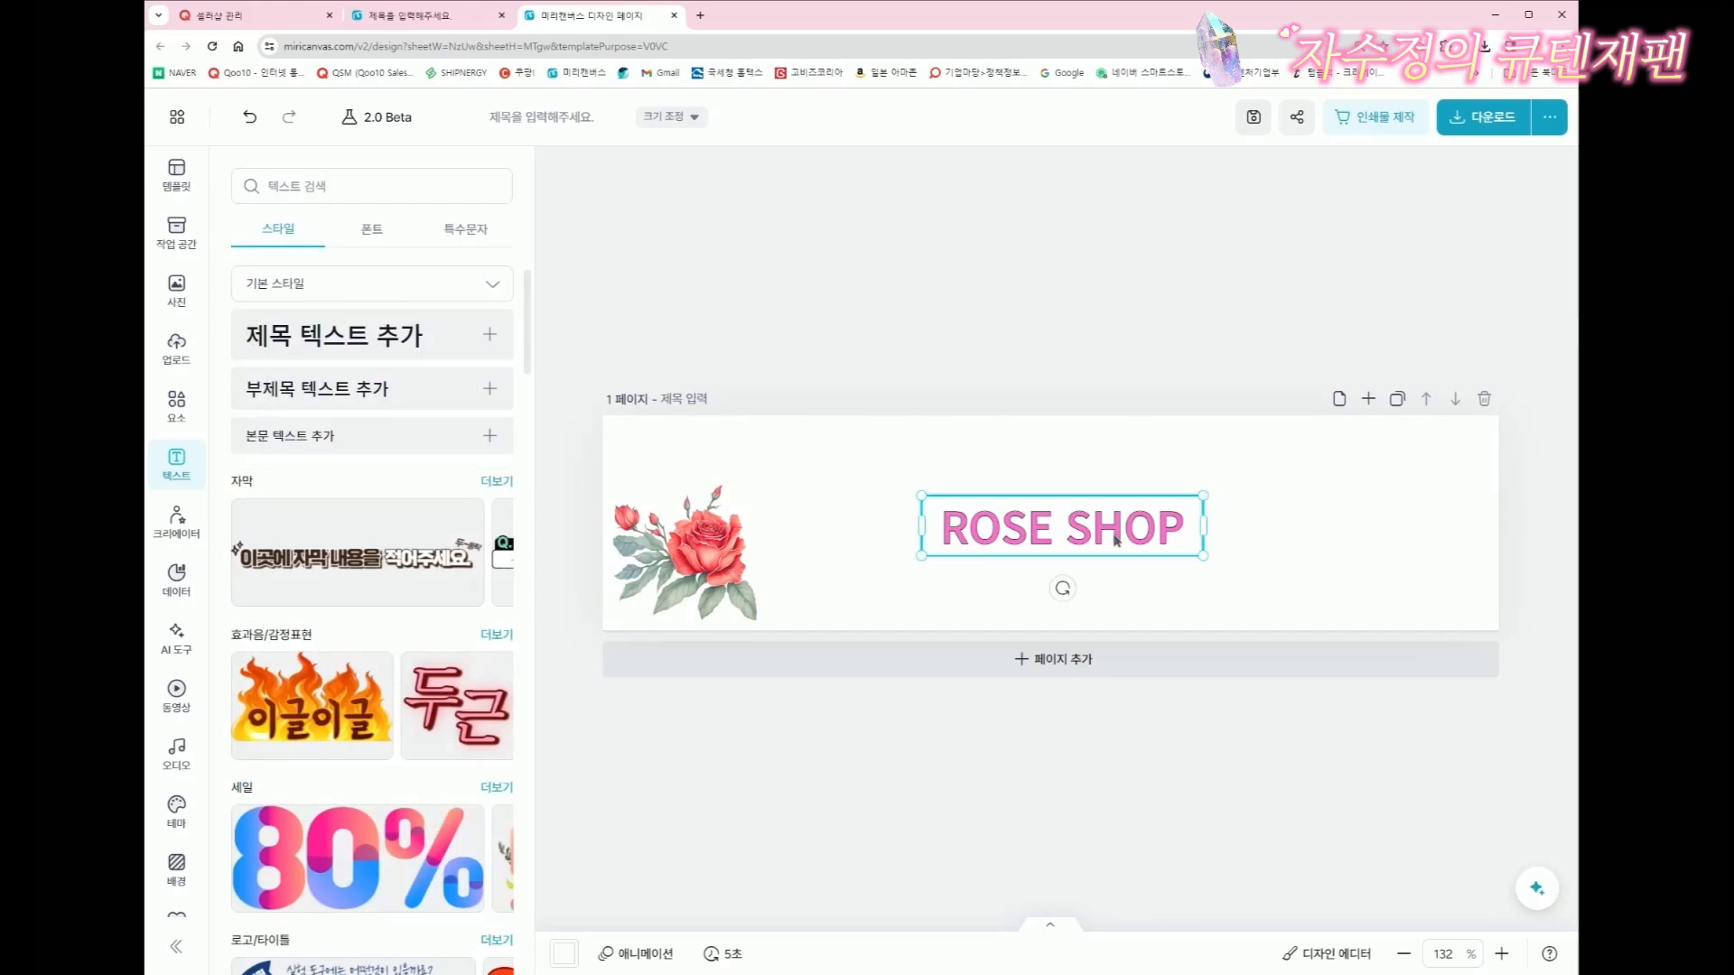
drag(1109, 540, 1096, 540)
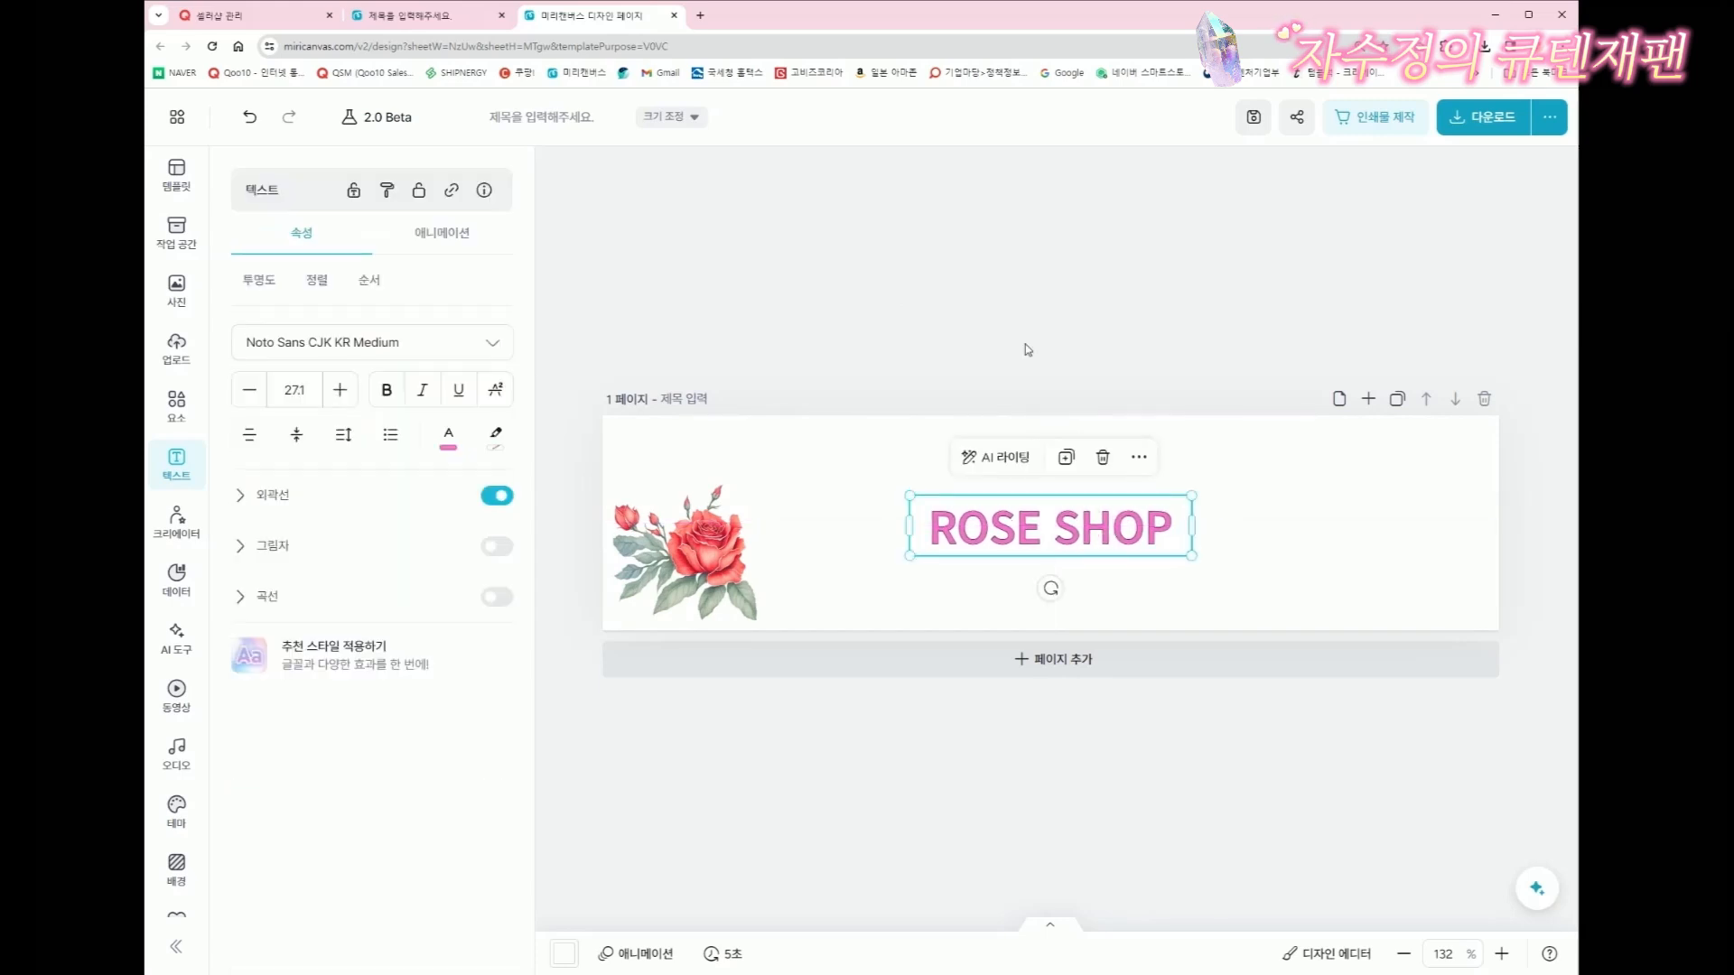
click(869, 441)
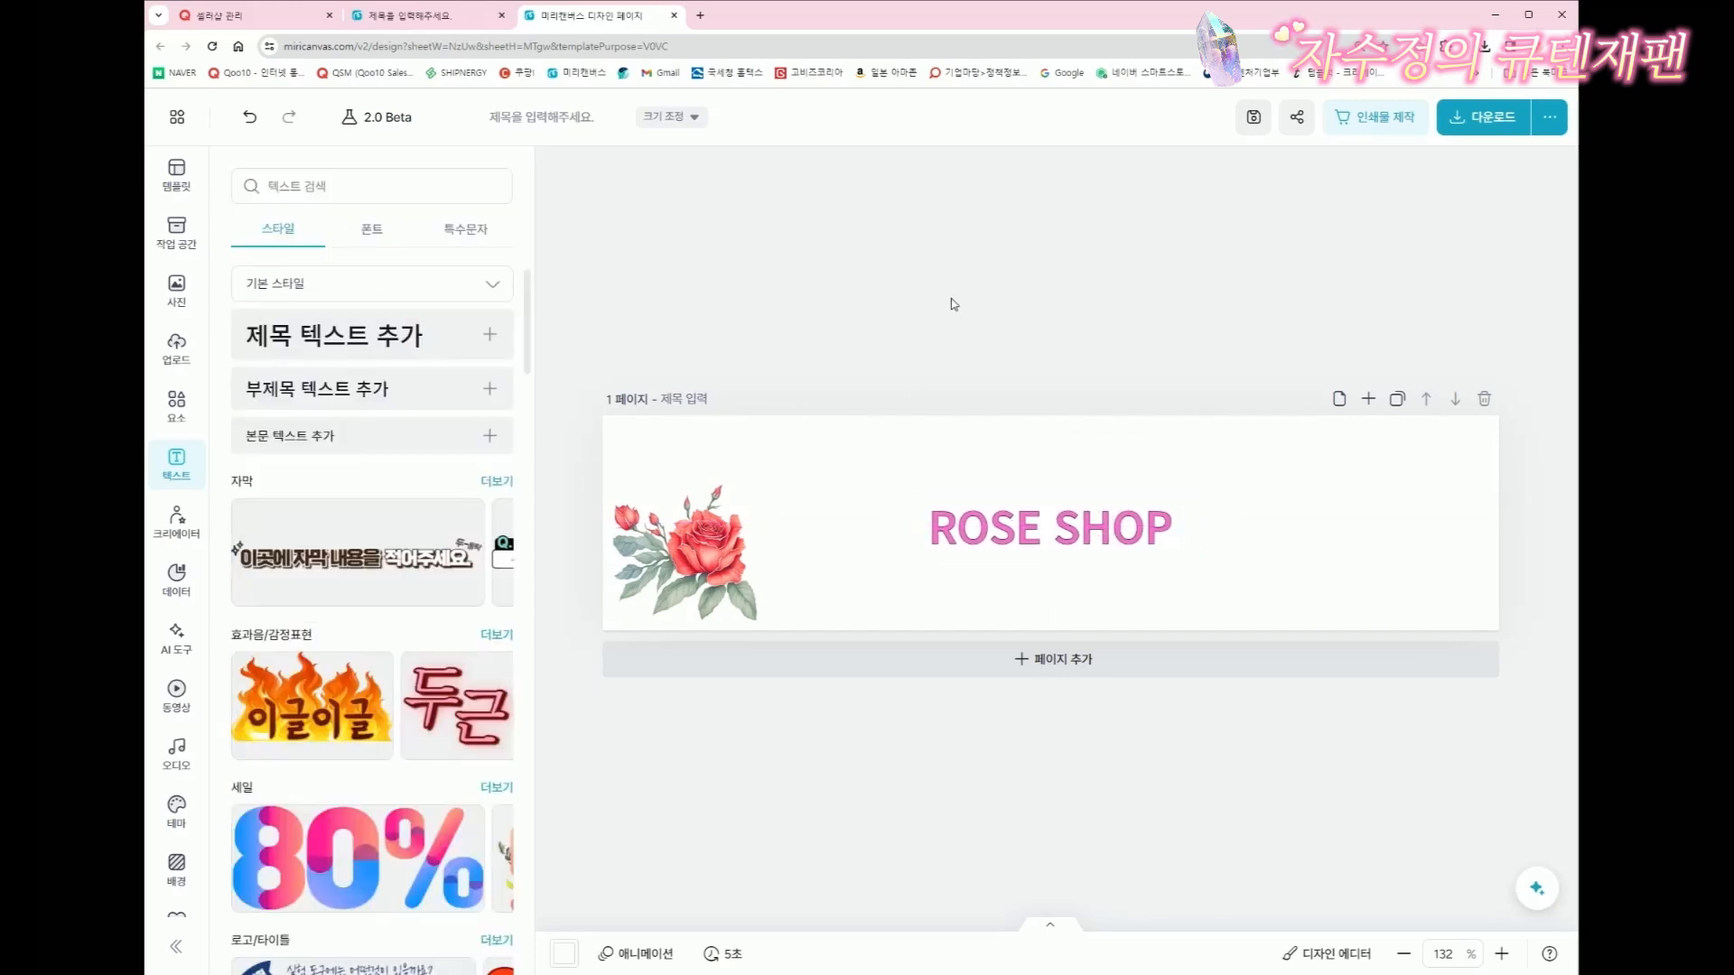
Download the 750 × 180 px banner as a high-resolution JPG and dismiss the print promotion
click(1491, 127)
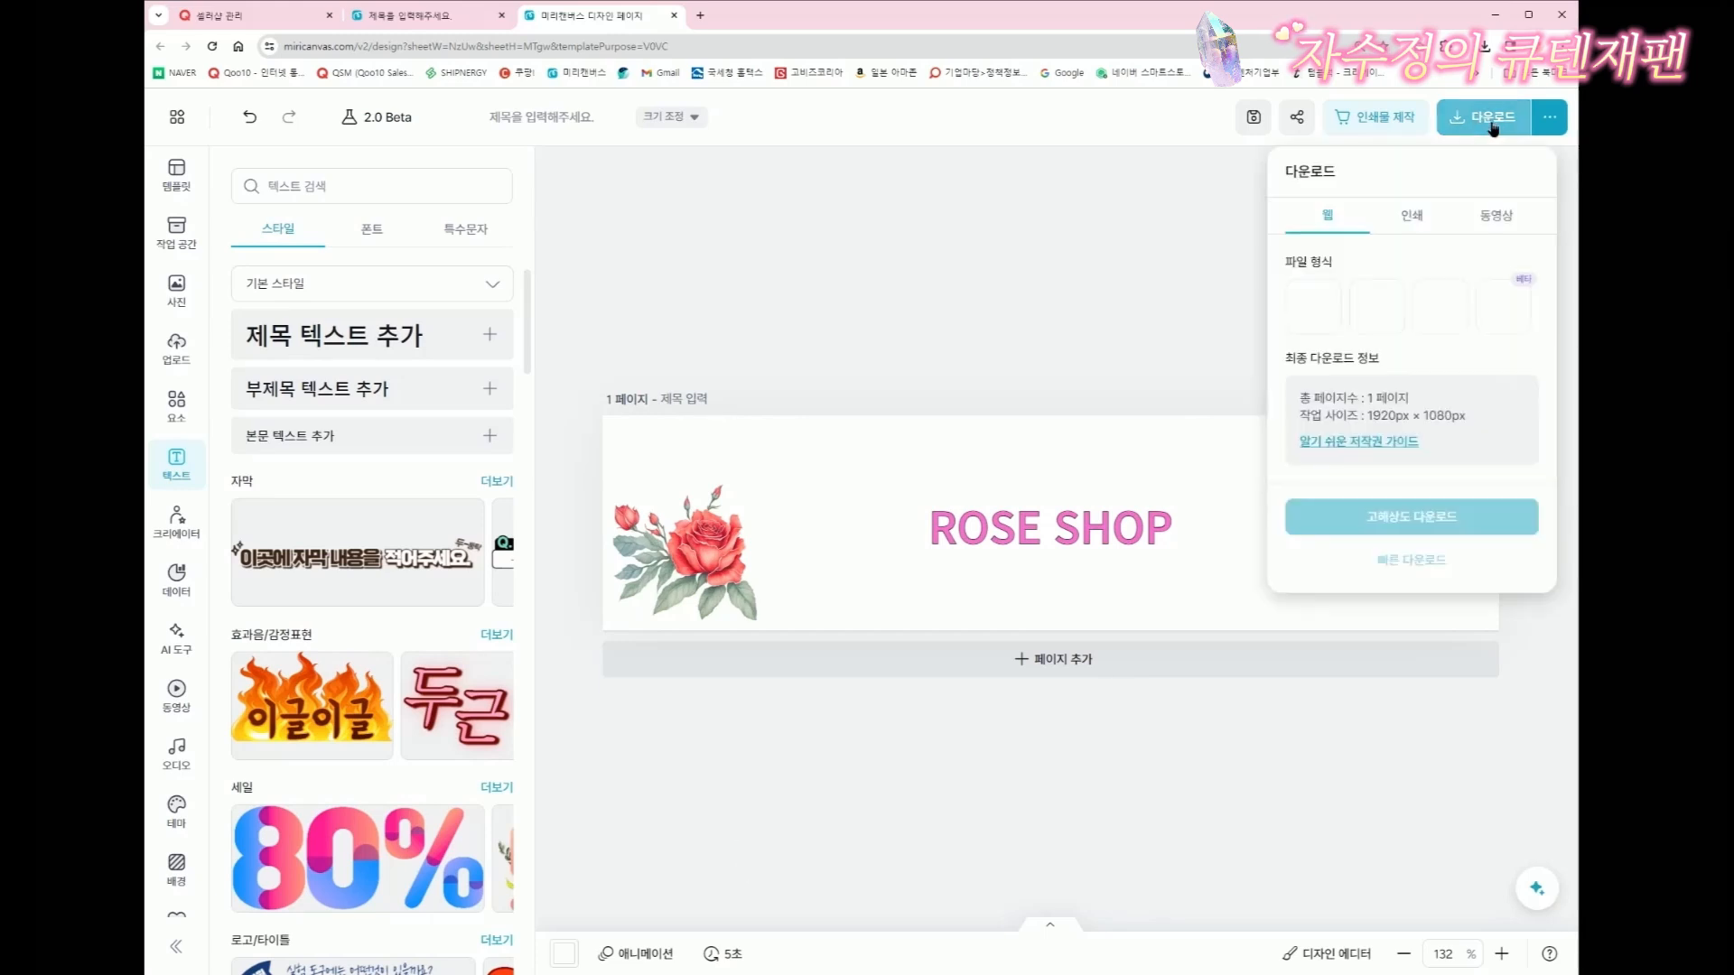
click(1135, 206)
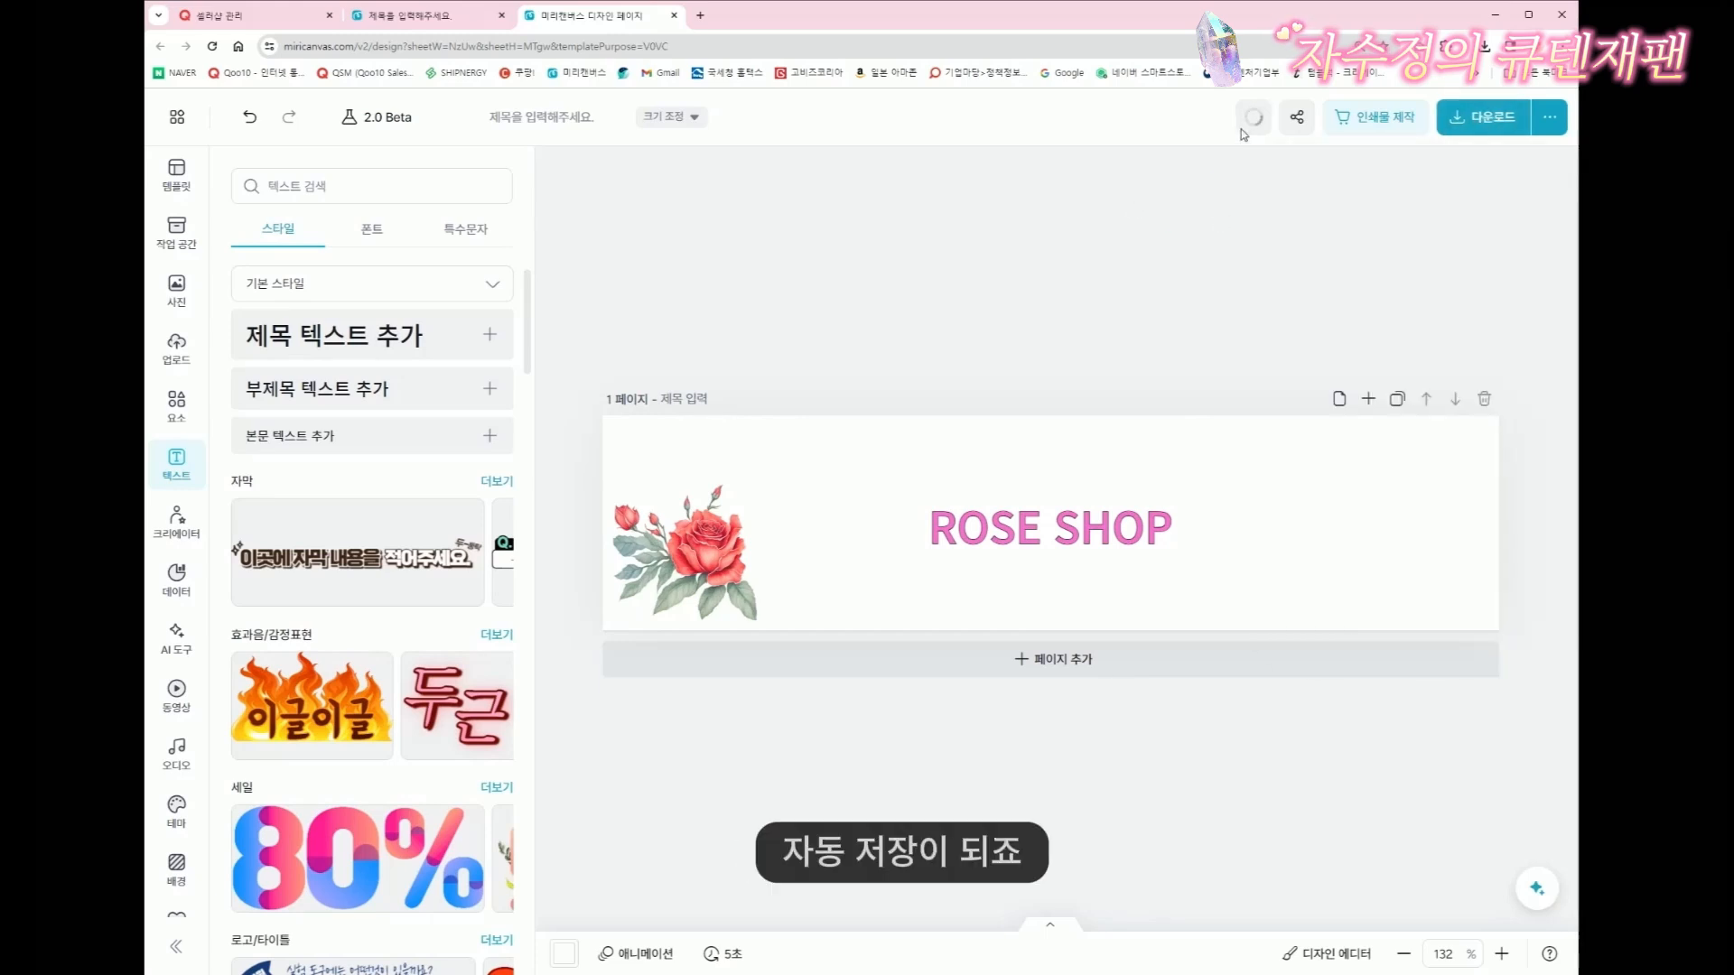
click(1484, 117)
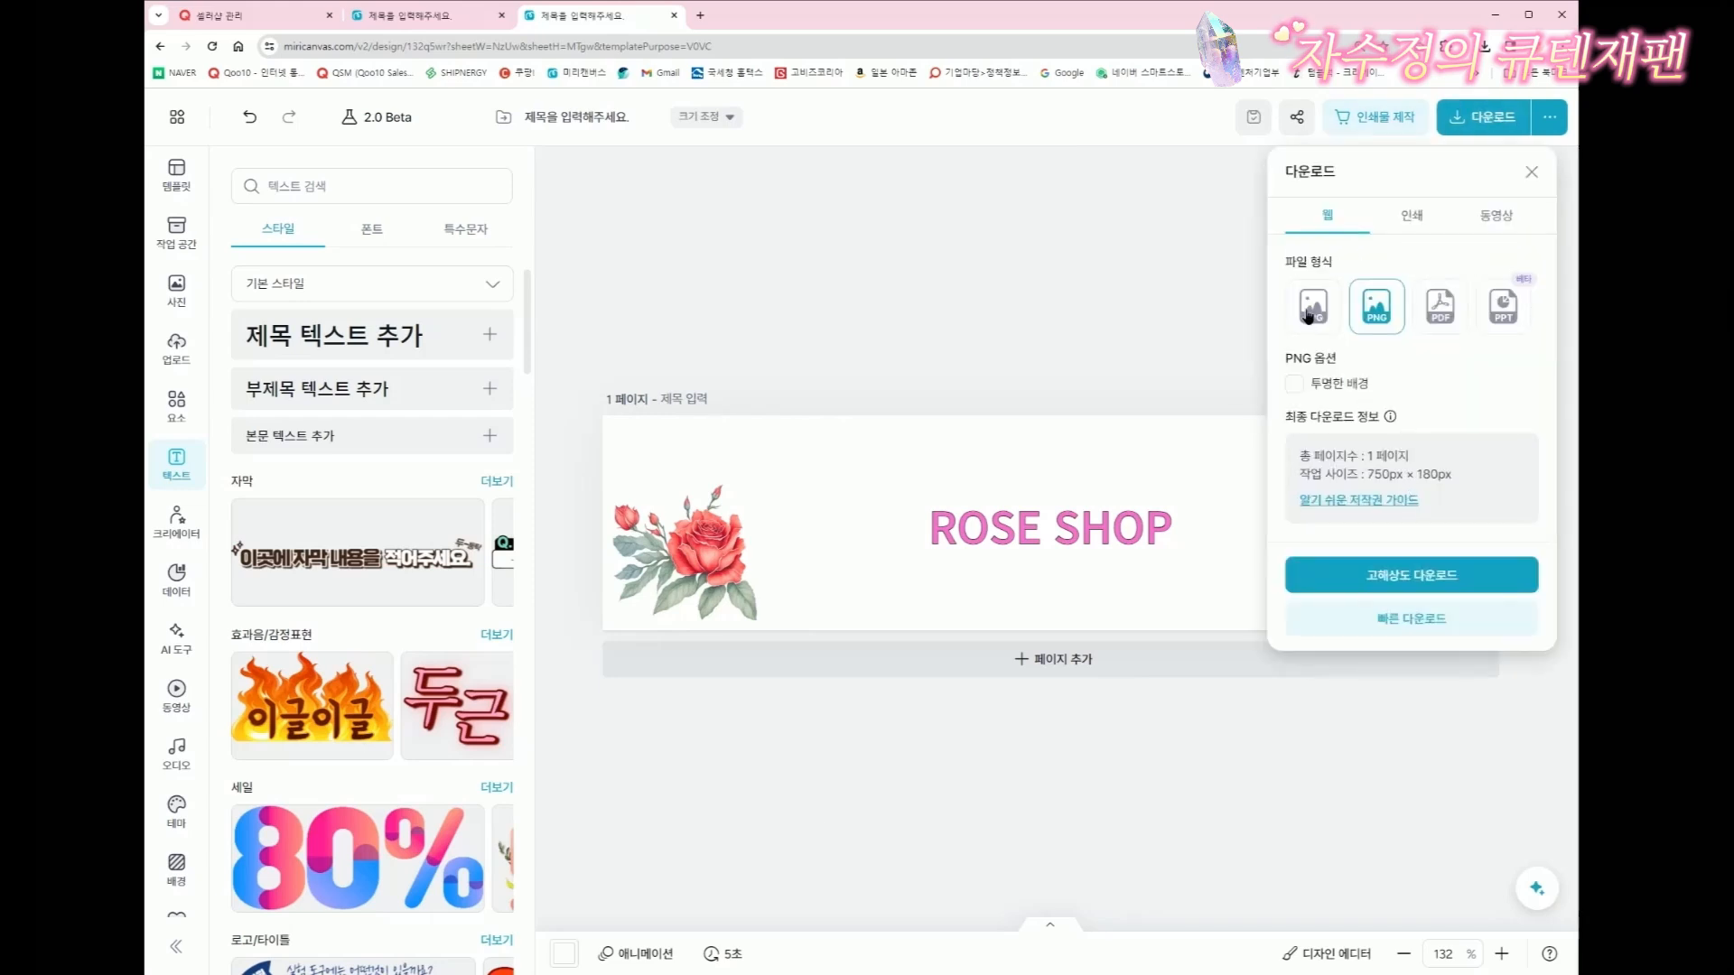
click(1309, 310)
click(1407, 520)
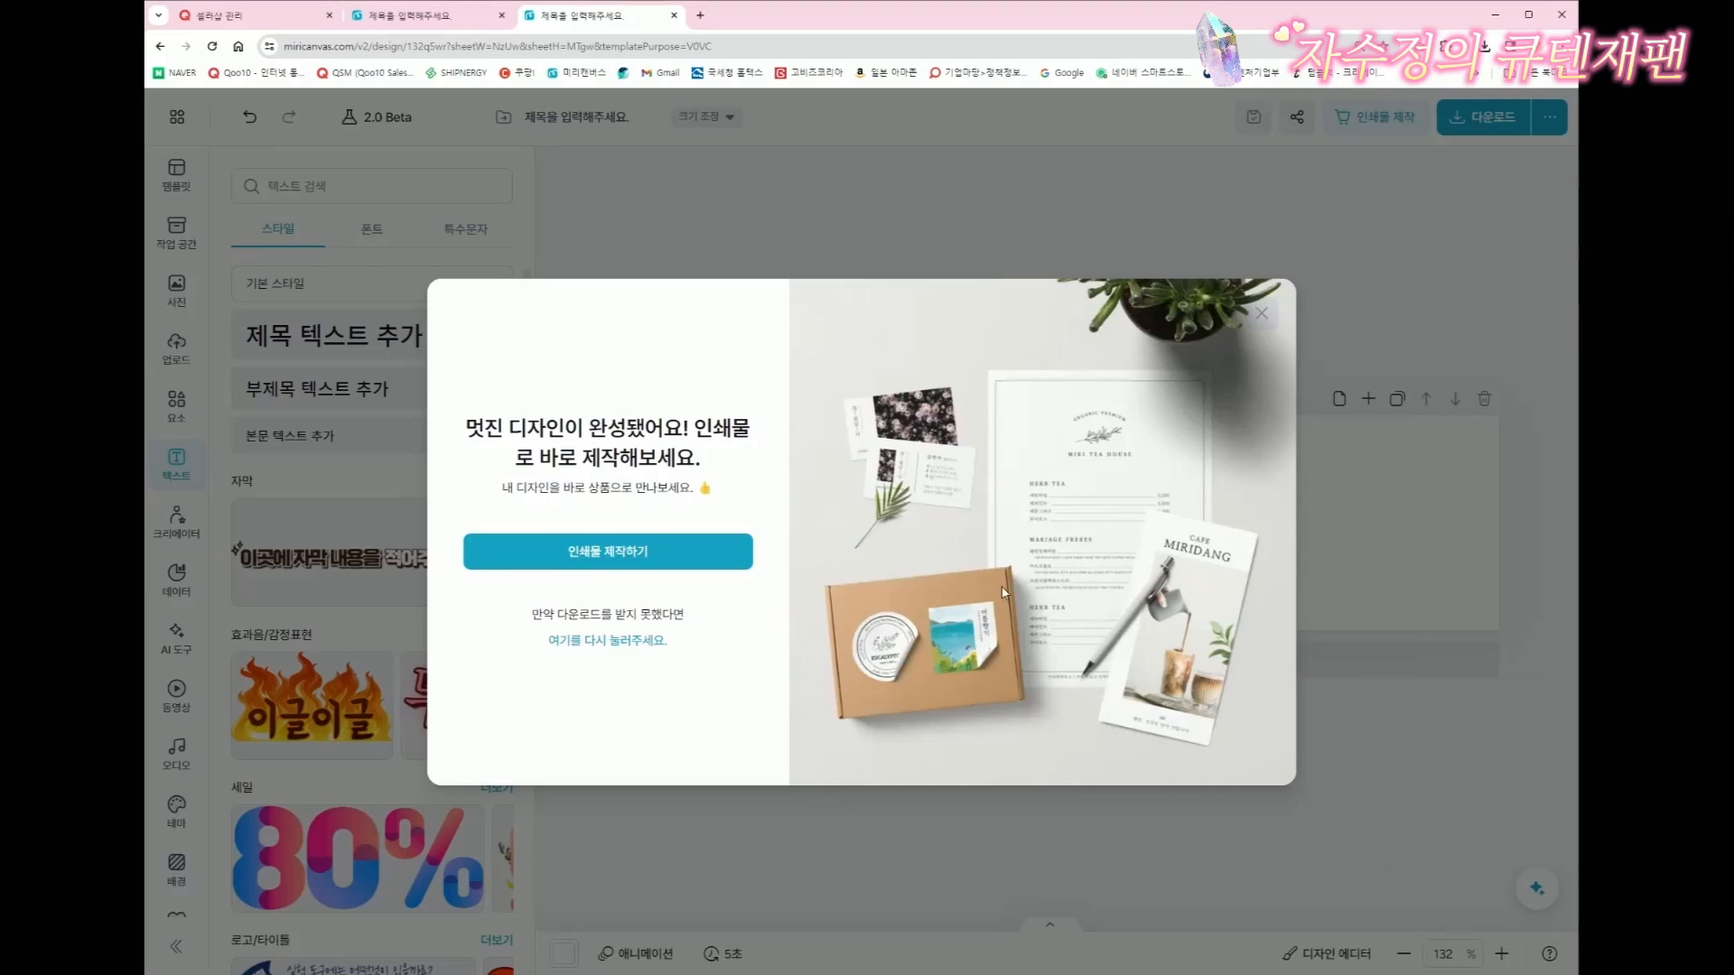
click(1258, 310)
Switch to the Qoo10 seller shop page and upload the downloaded banner as the mobile cover image
click(233, 16)
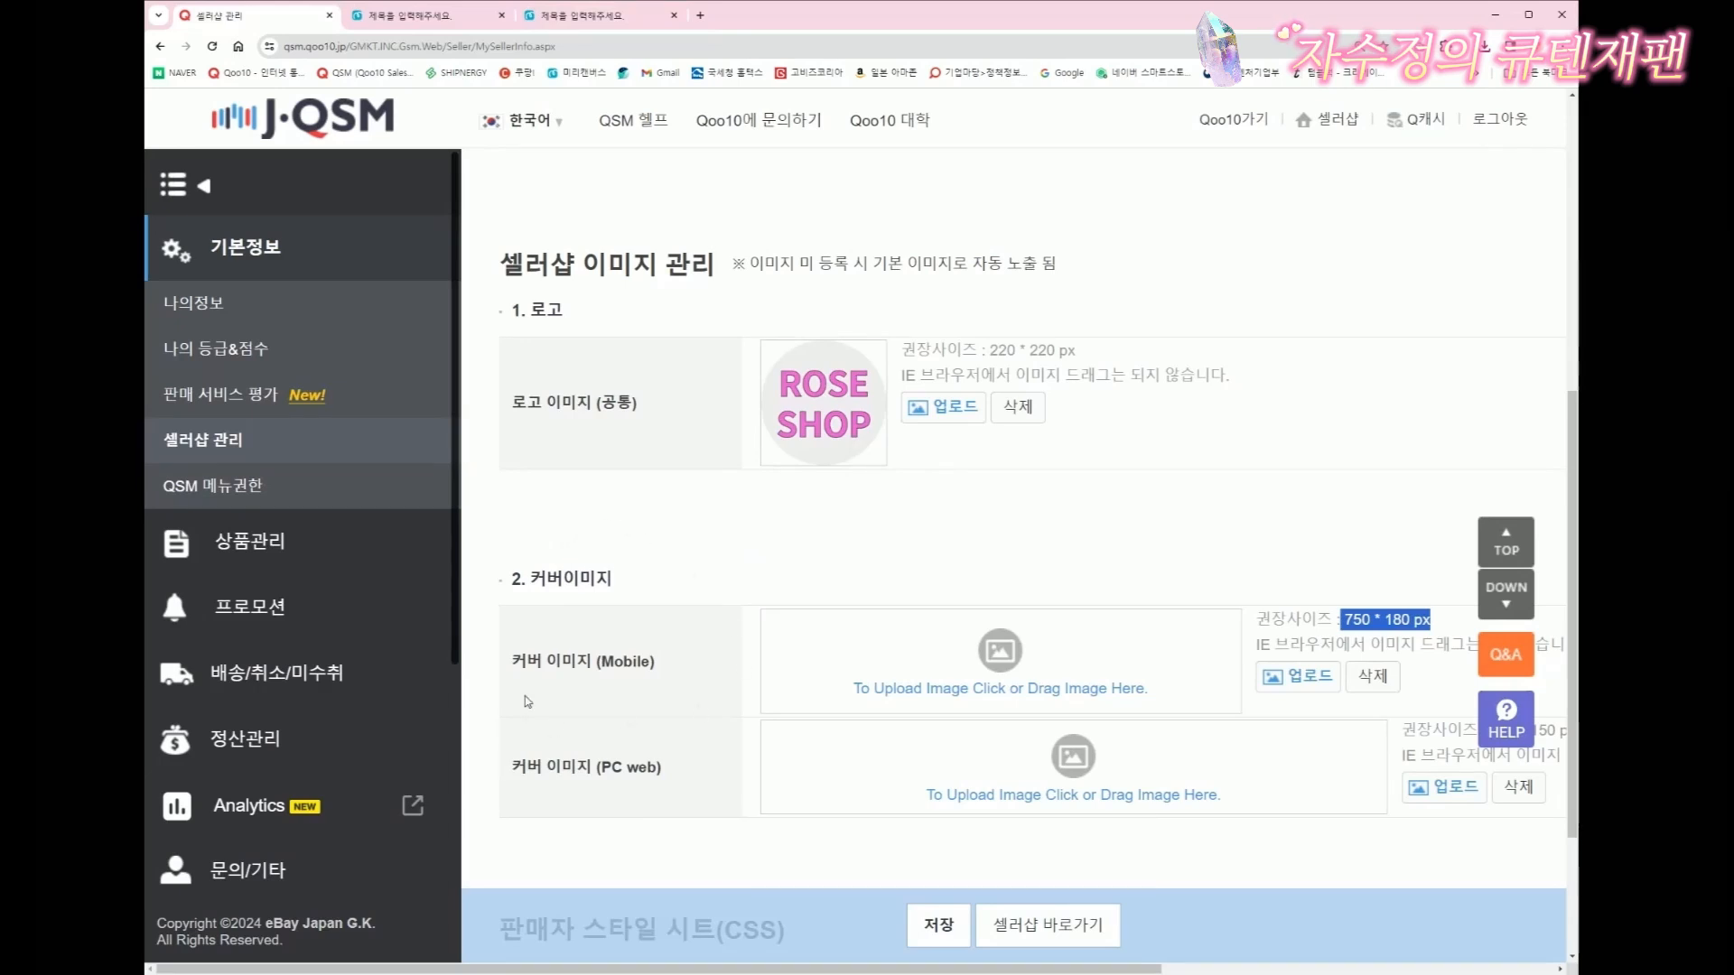
click(1306, 686)
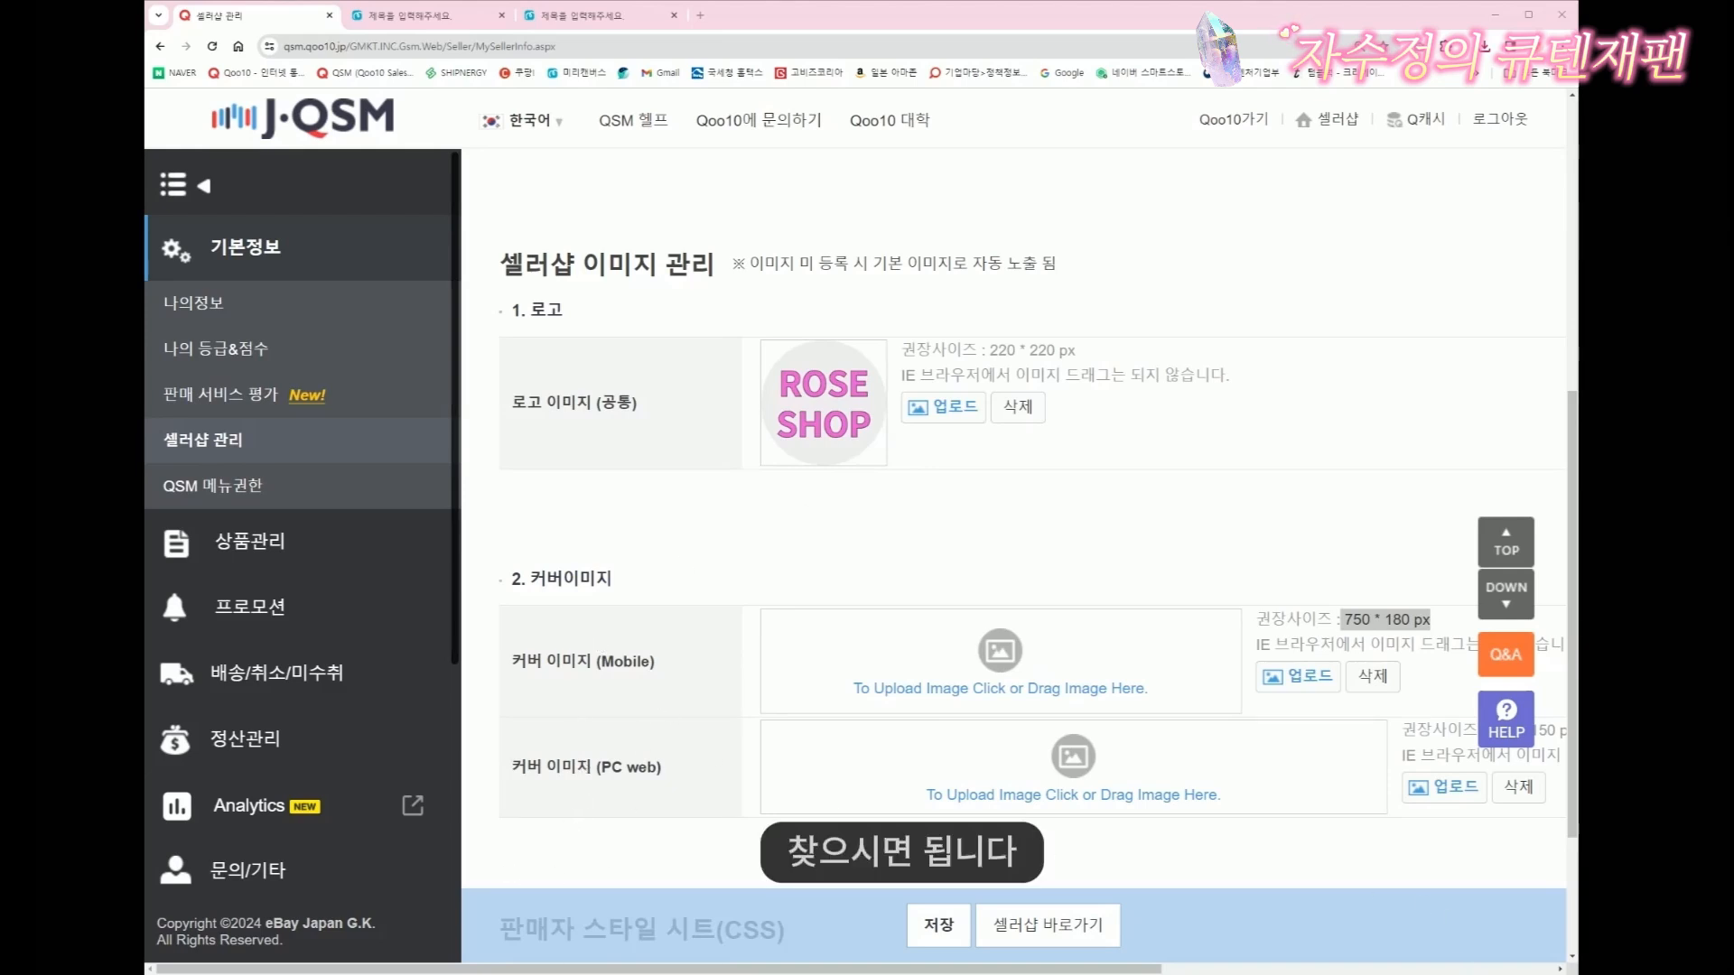
click(894, 555)
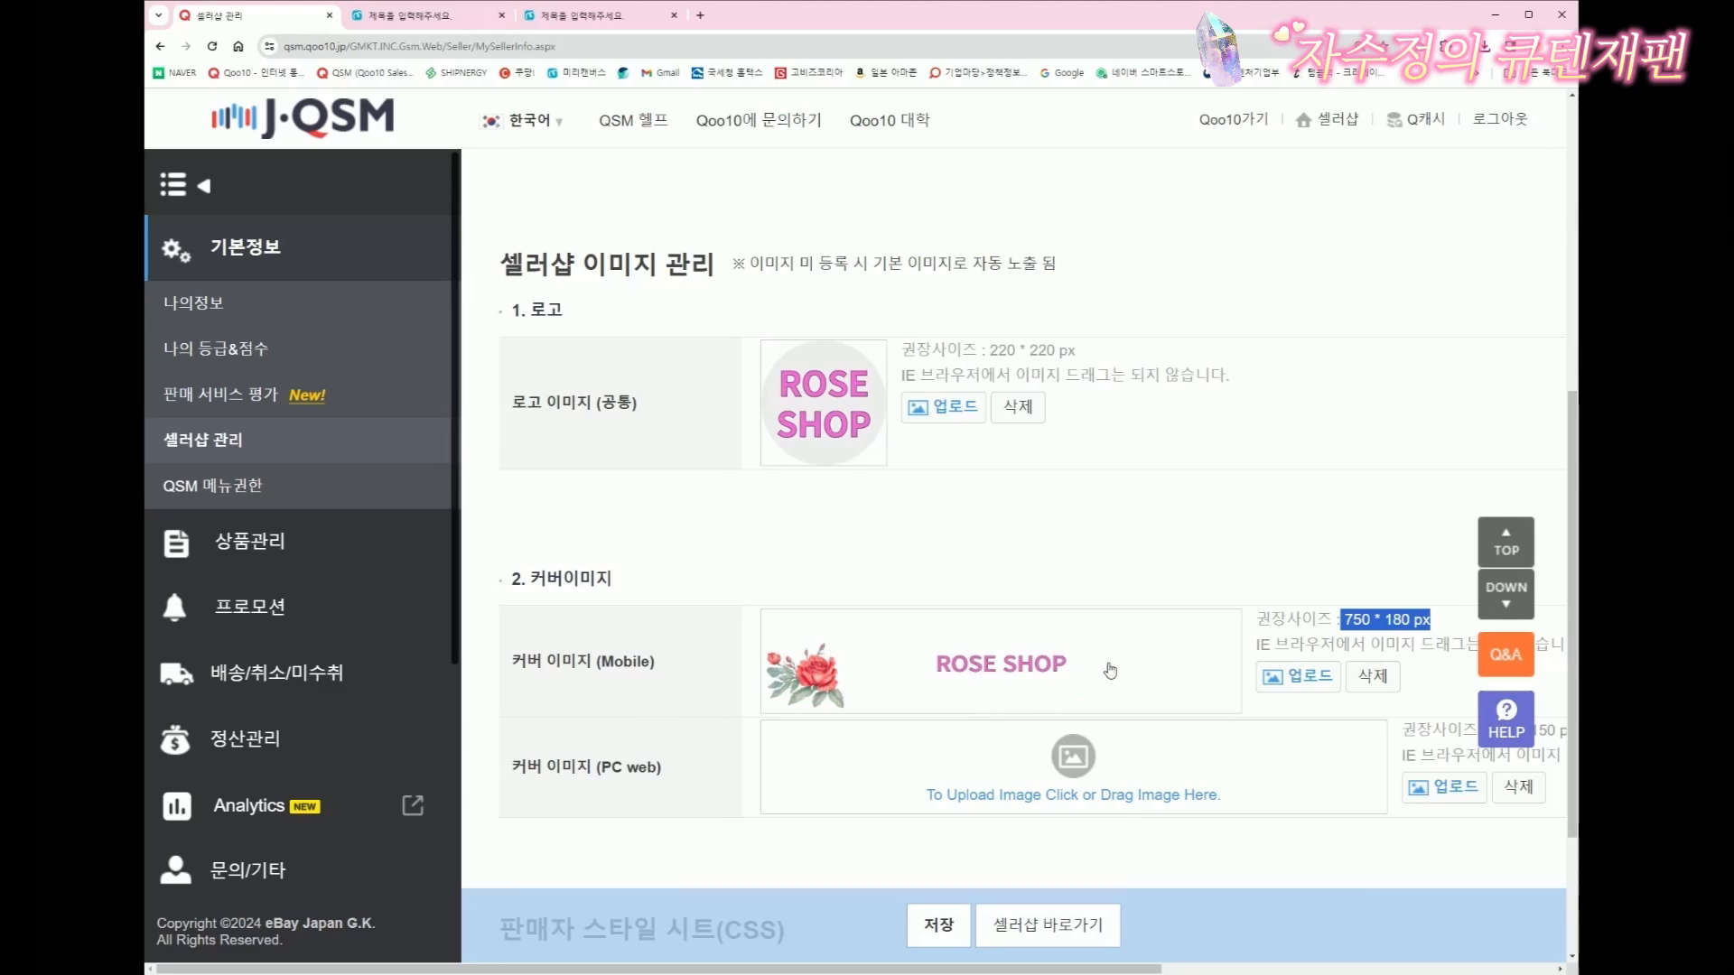
Switch back to the MiriCanvas banner and resize it to the recommended PC web cover size of 980 × 150 px
mouse_move(1109, 972)
mouse_down()
mouse_move(1194, 972)
mouse_move(1105, 970)
mouse_up()
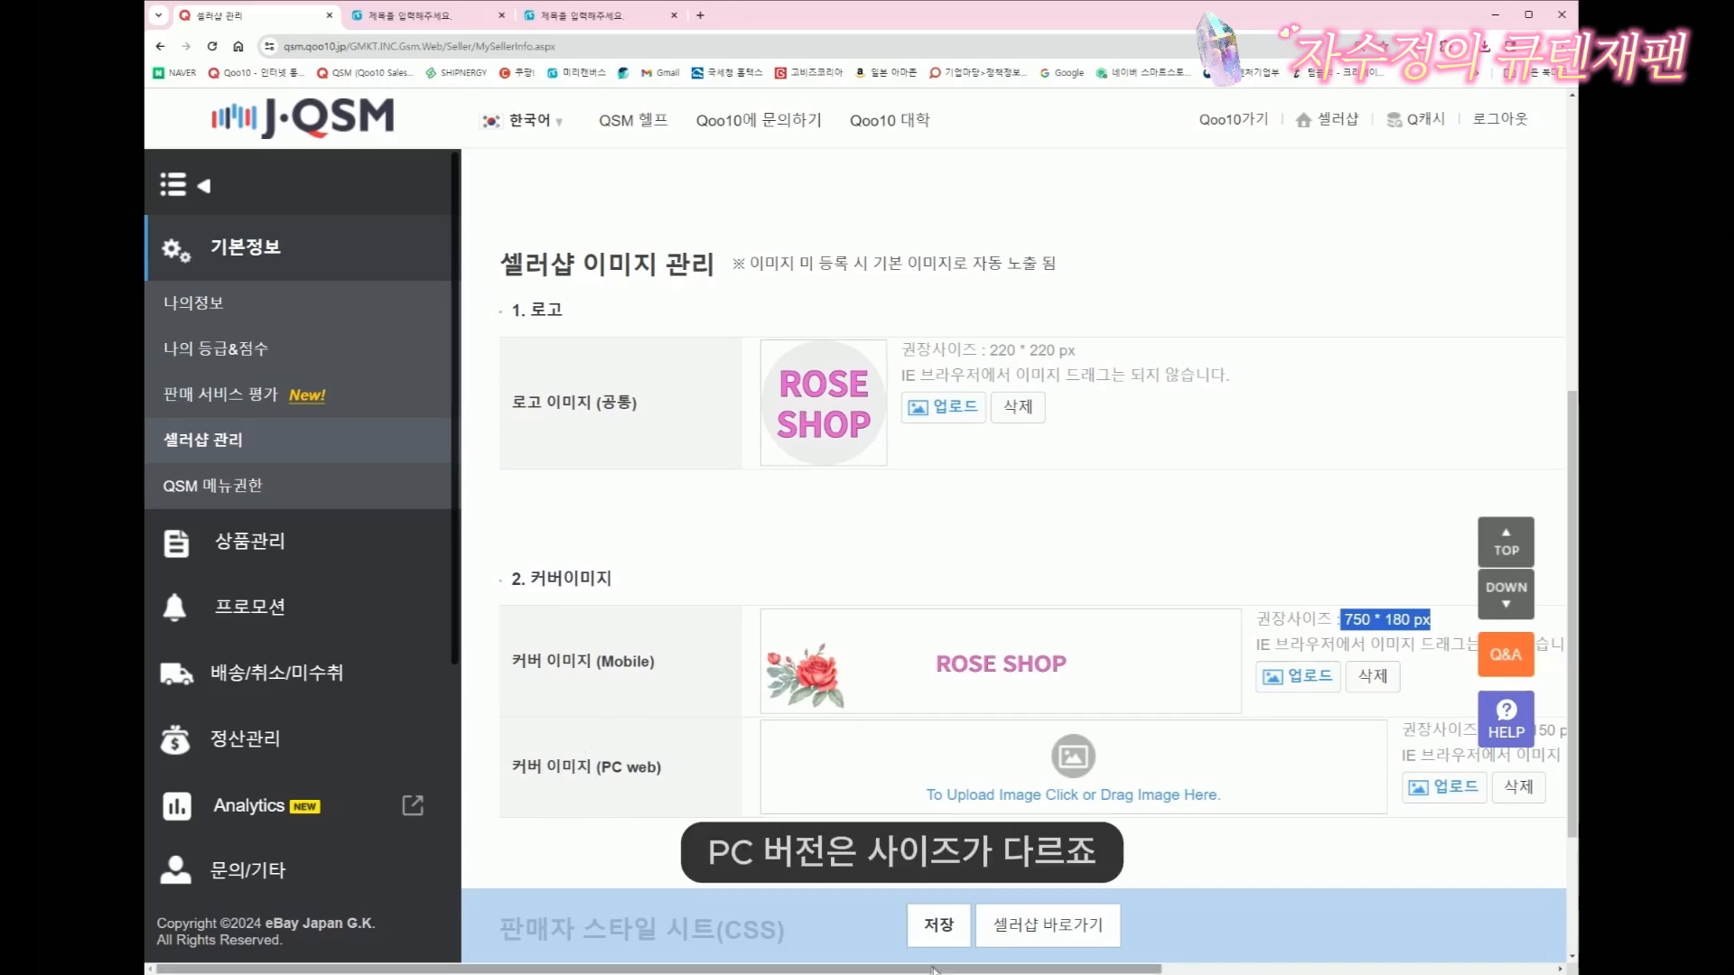
drag(996, 972, 1178, 973)
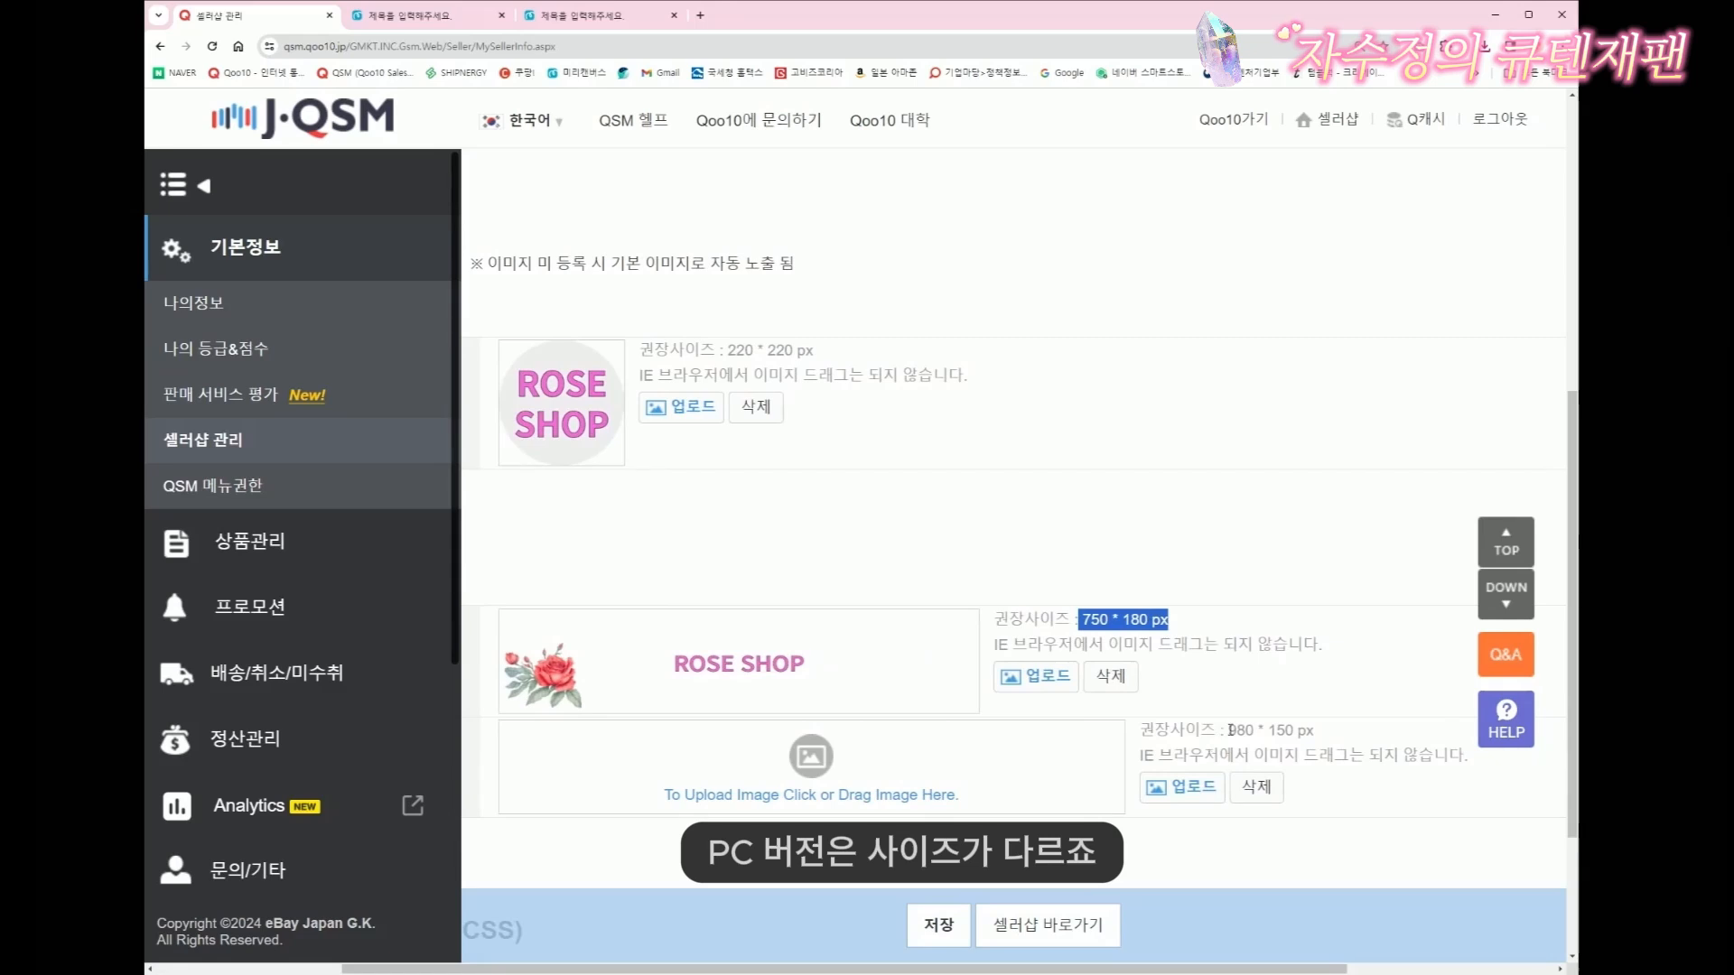
drag(1228, 729, 1317, 731)
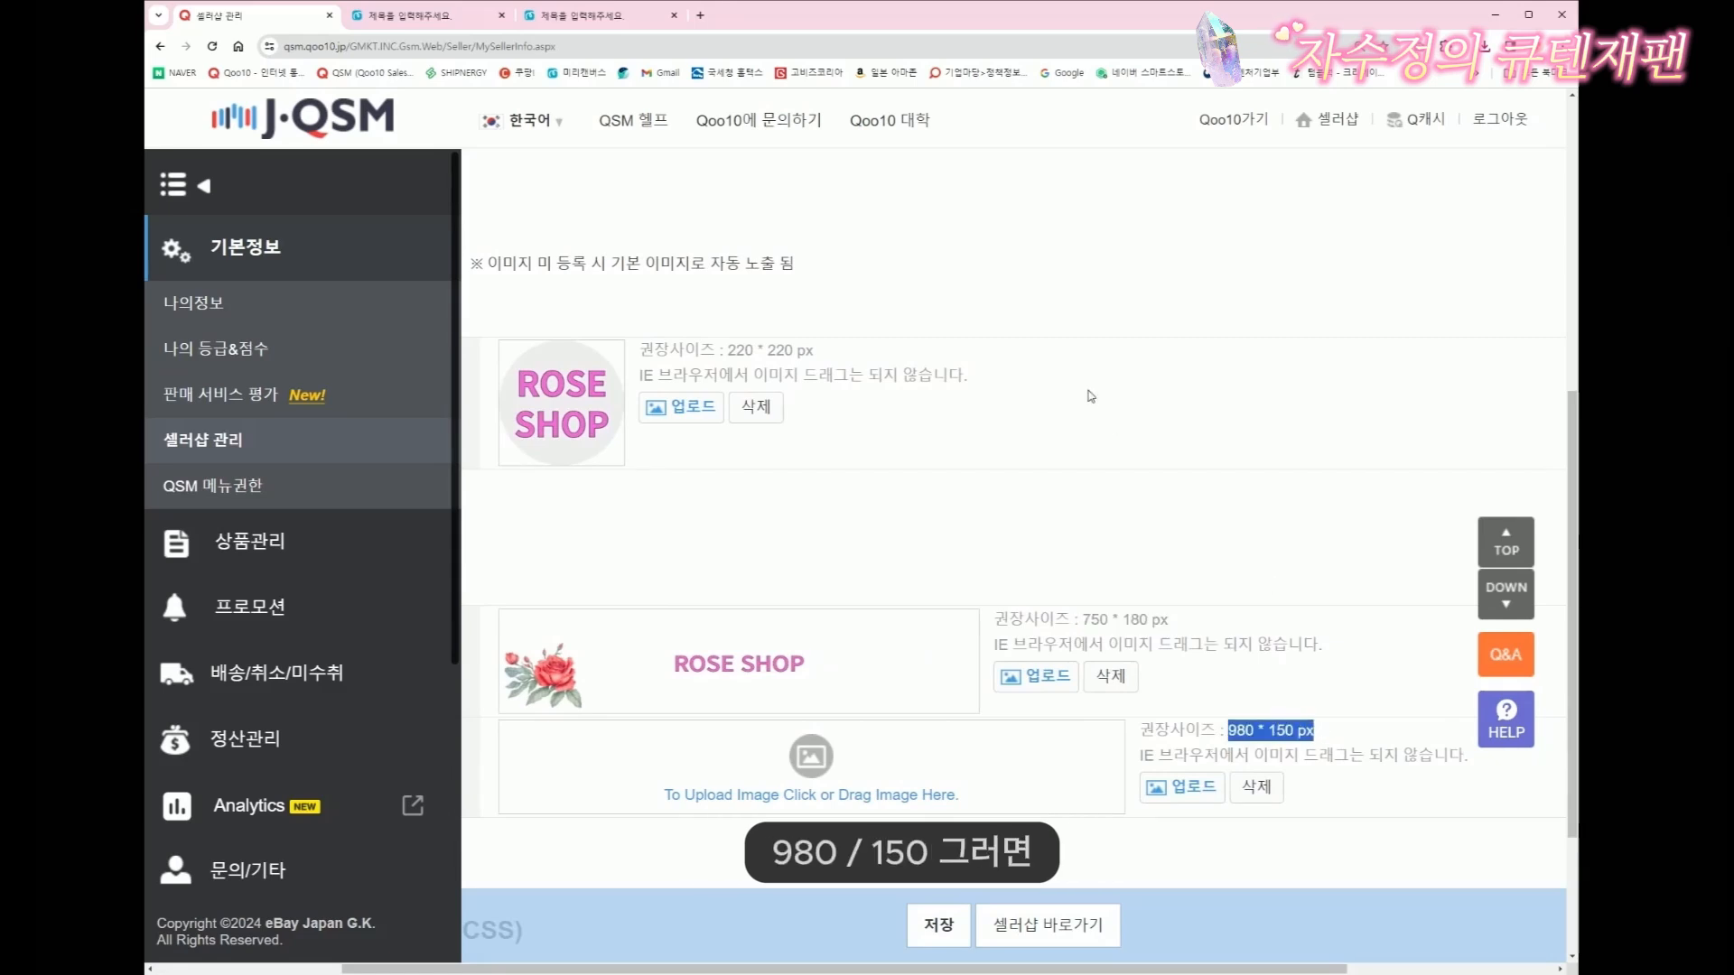
click(585, 15)
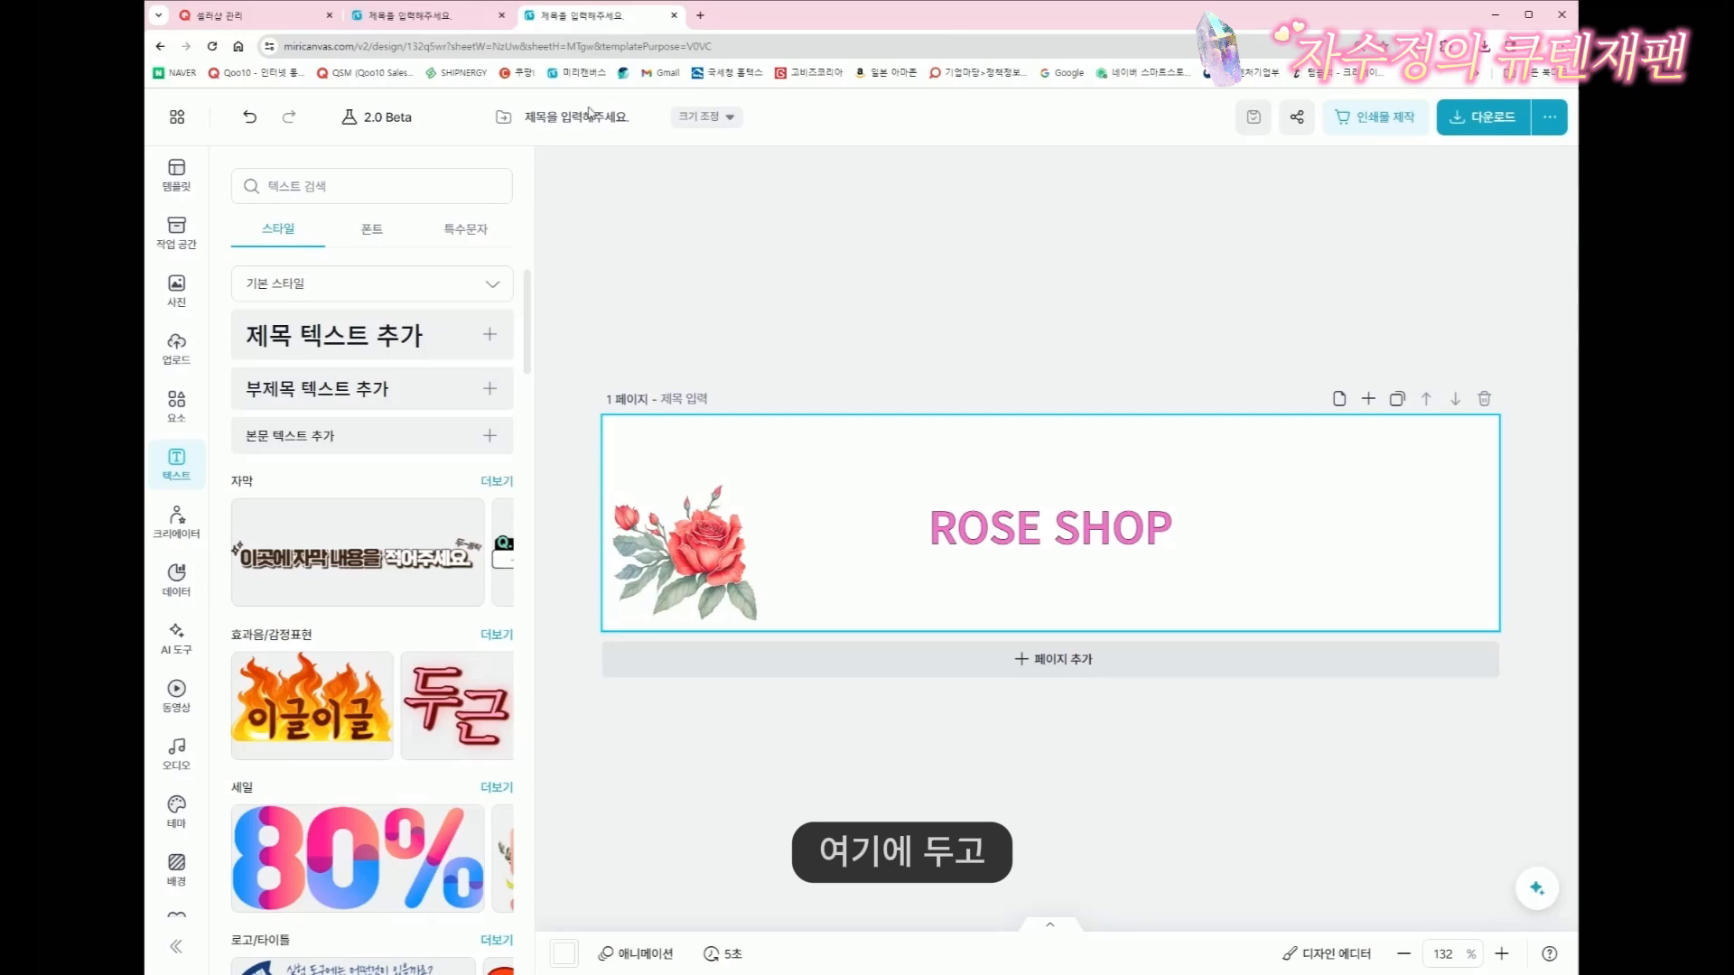
click(719, 121)
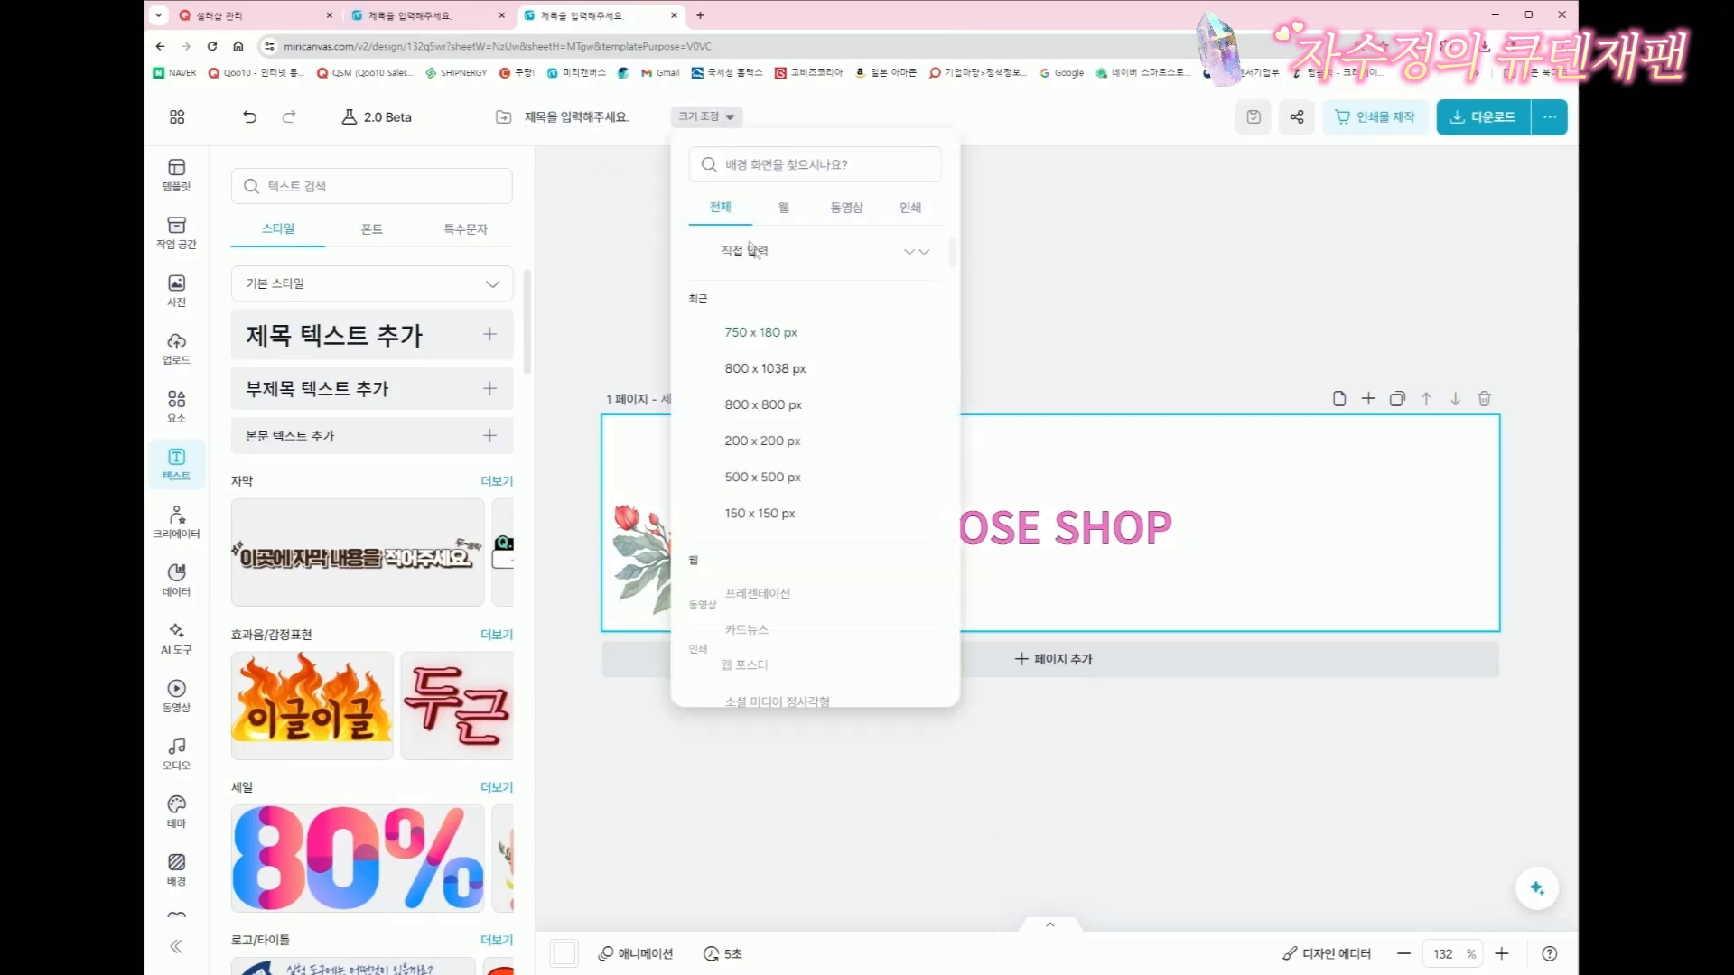
click(722, 258)
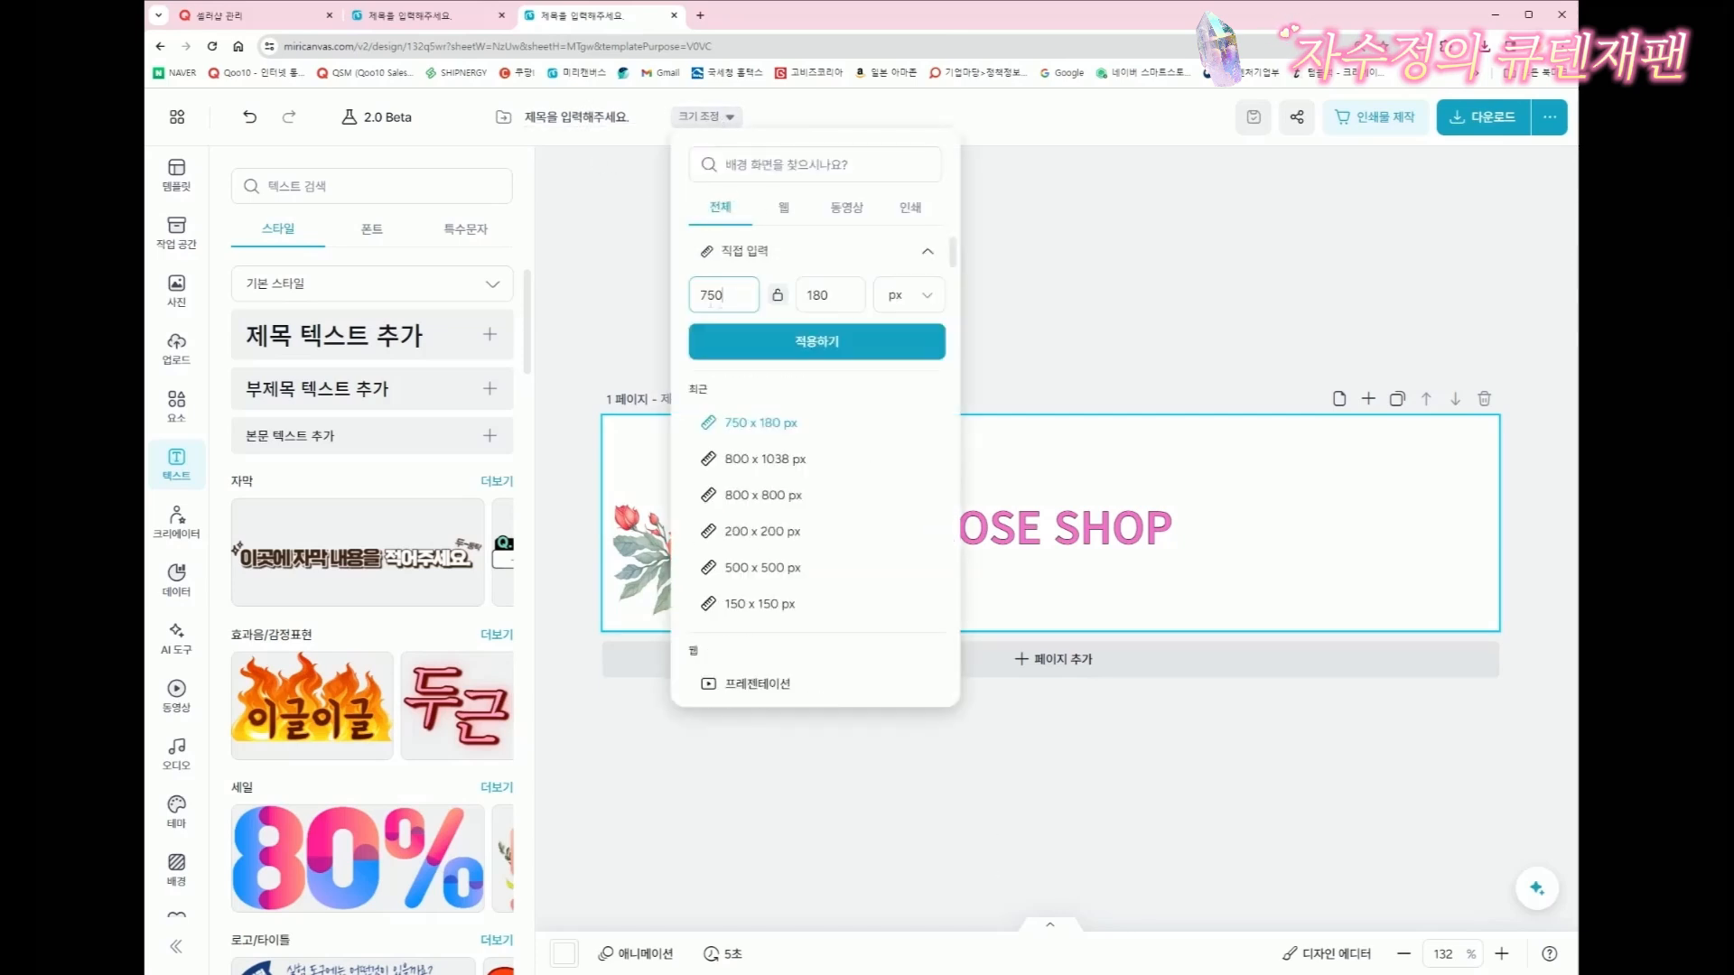
double_click(712, 294)
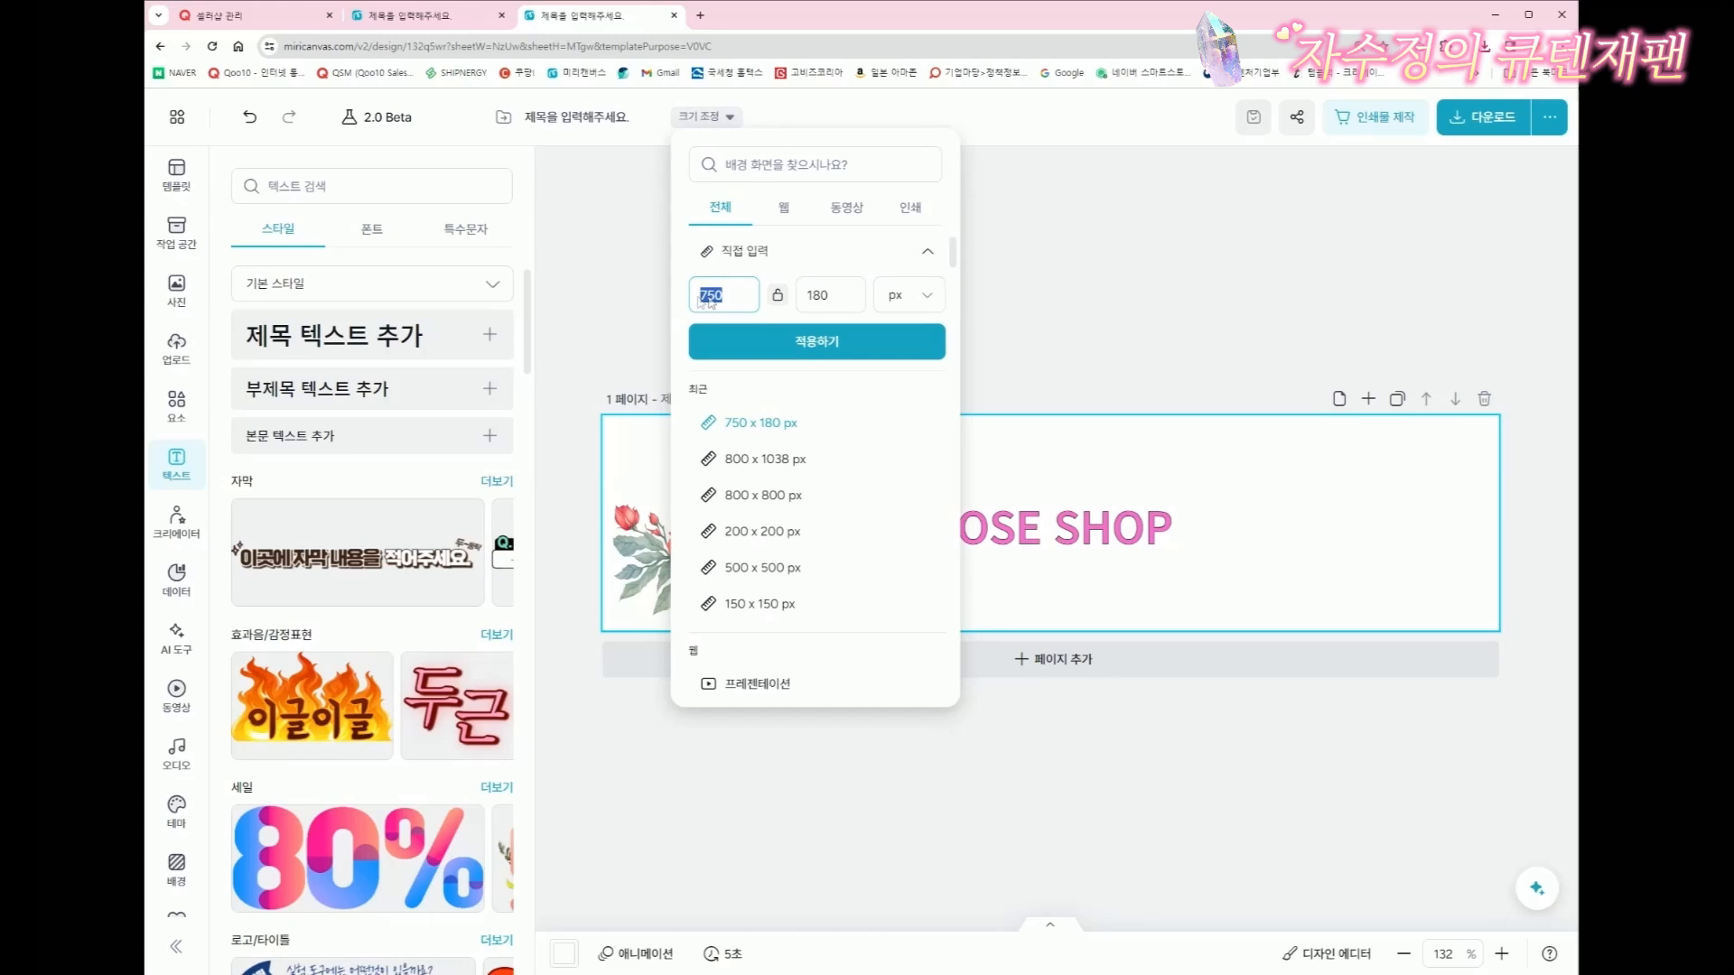
click(836, 294)
key(BackSpace)
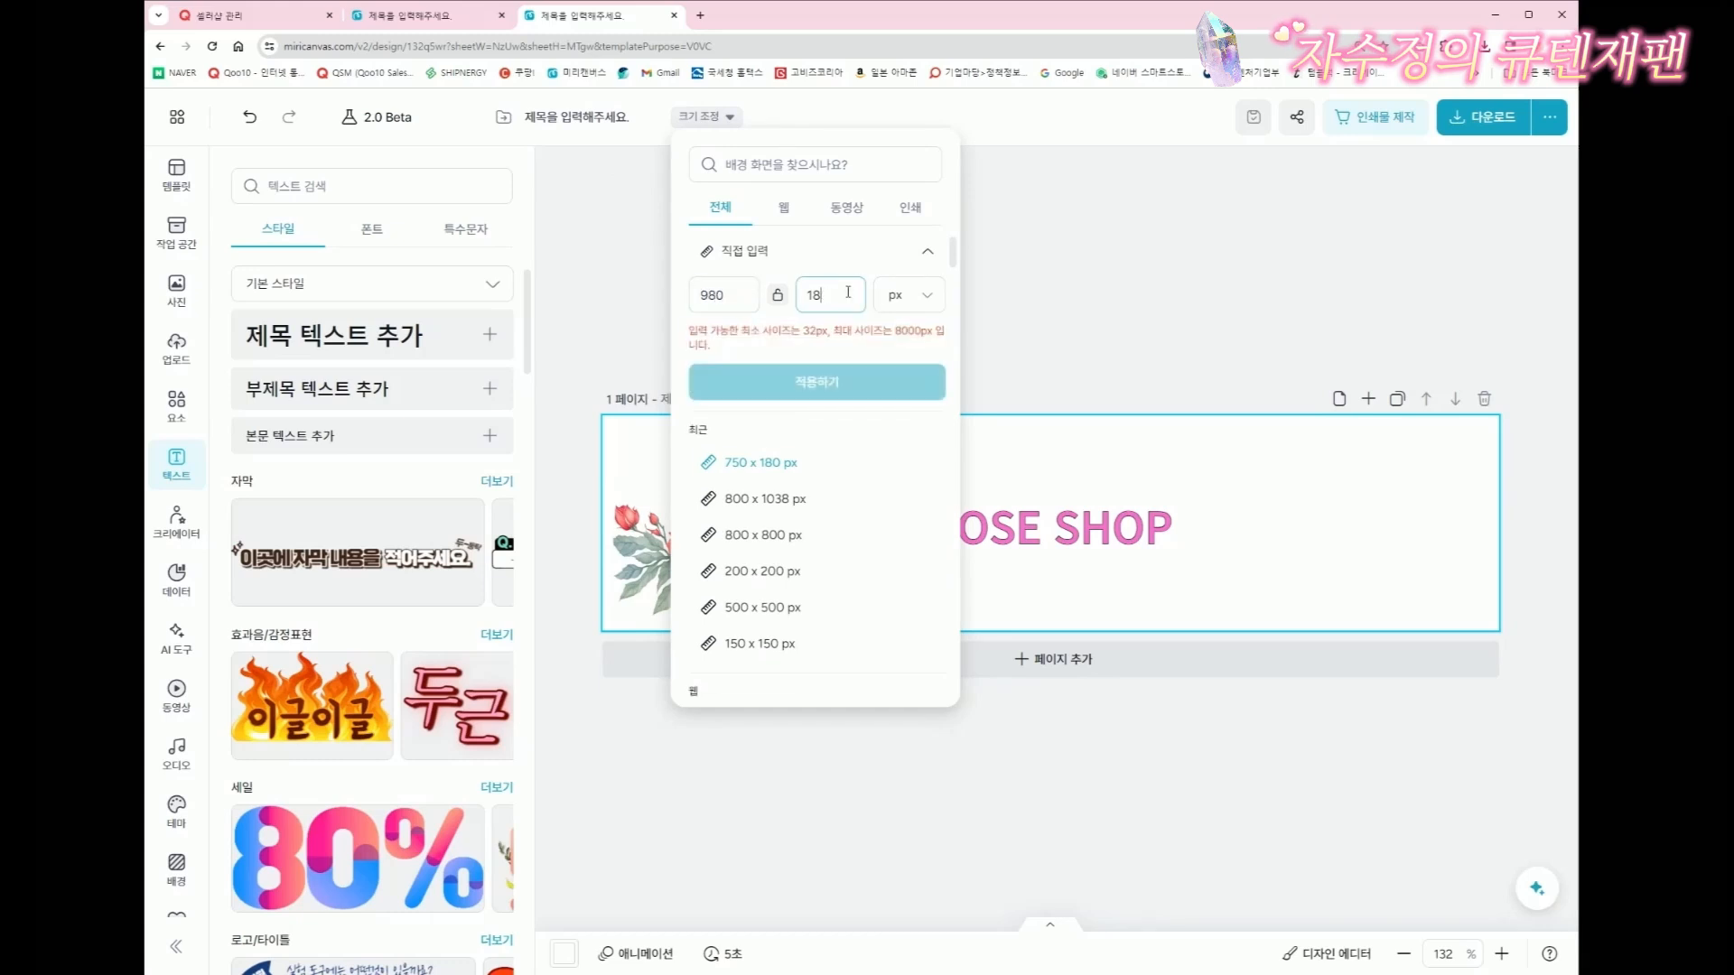
text(50)
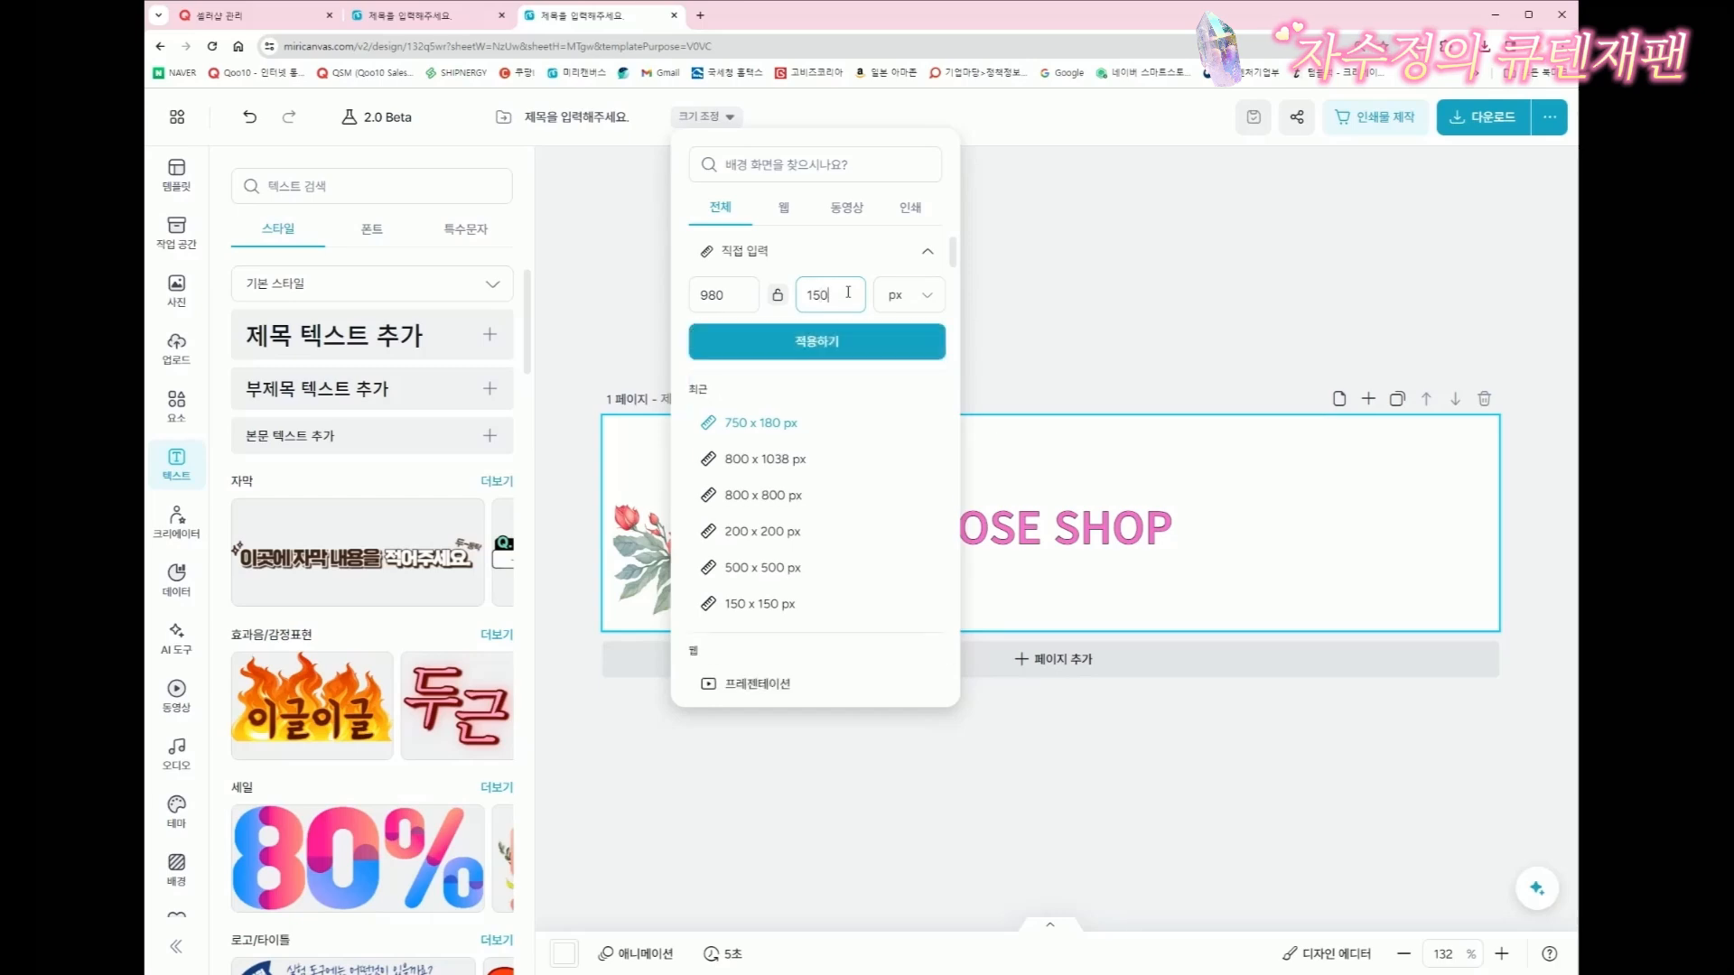
click(801, 341)
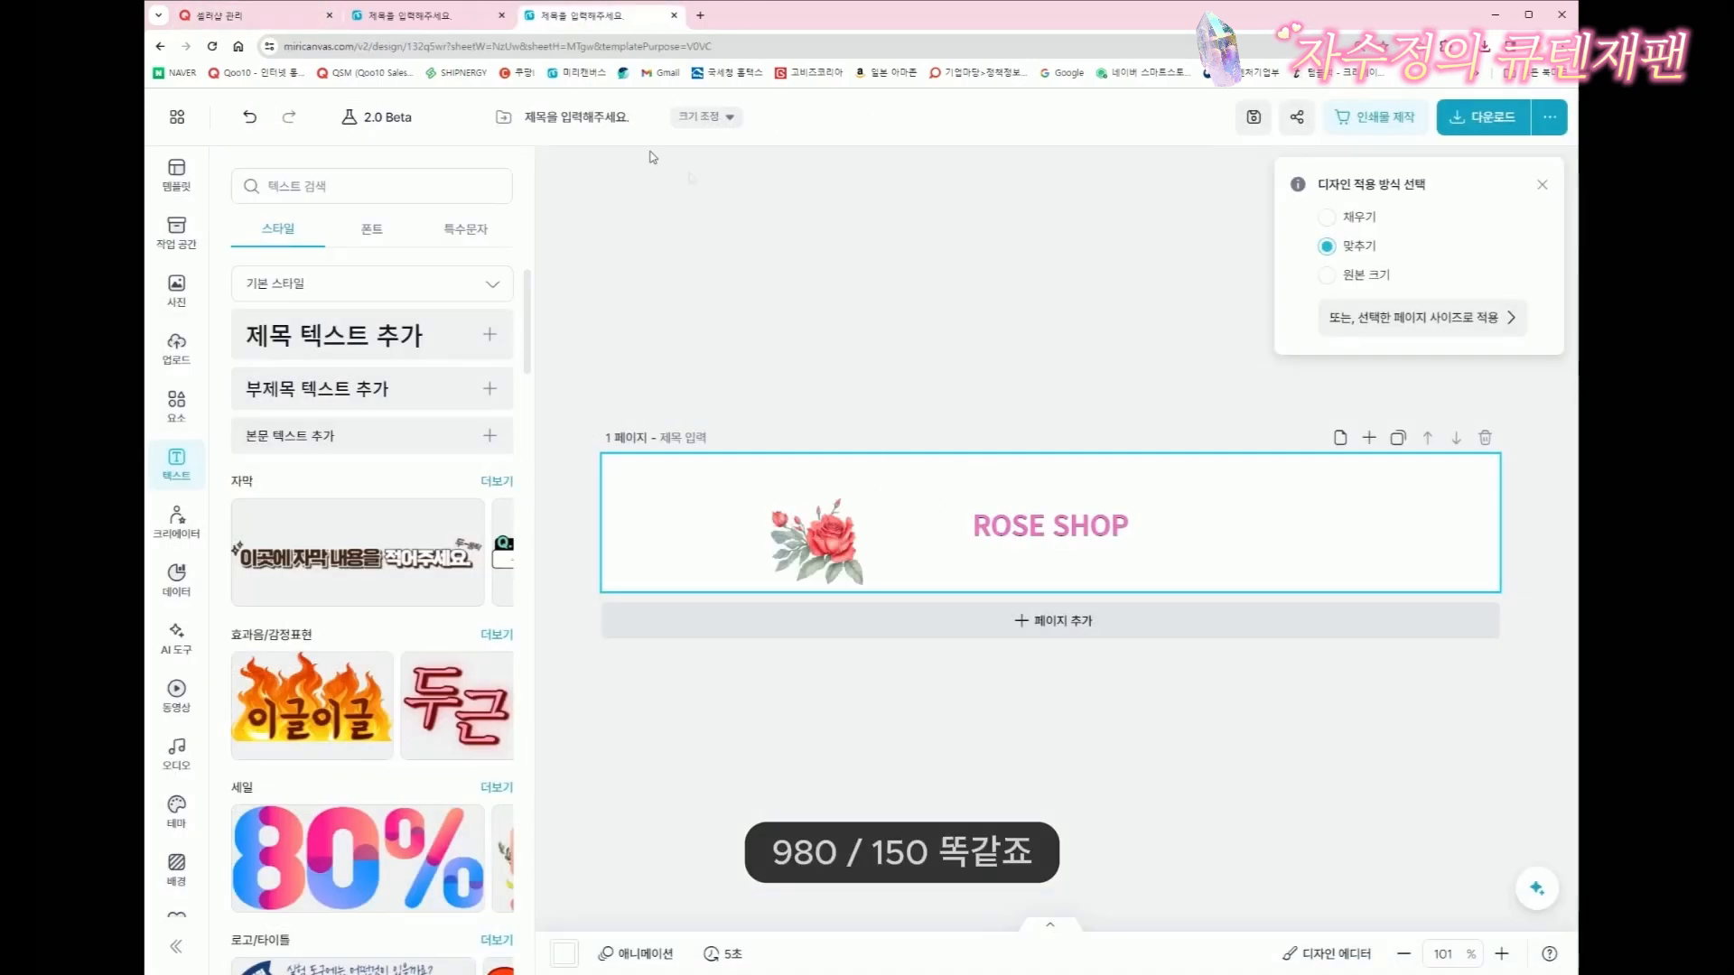
click(707, 117)
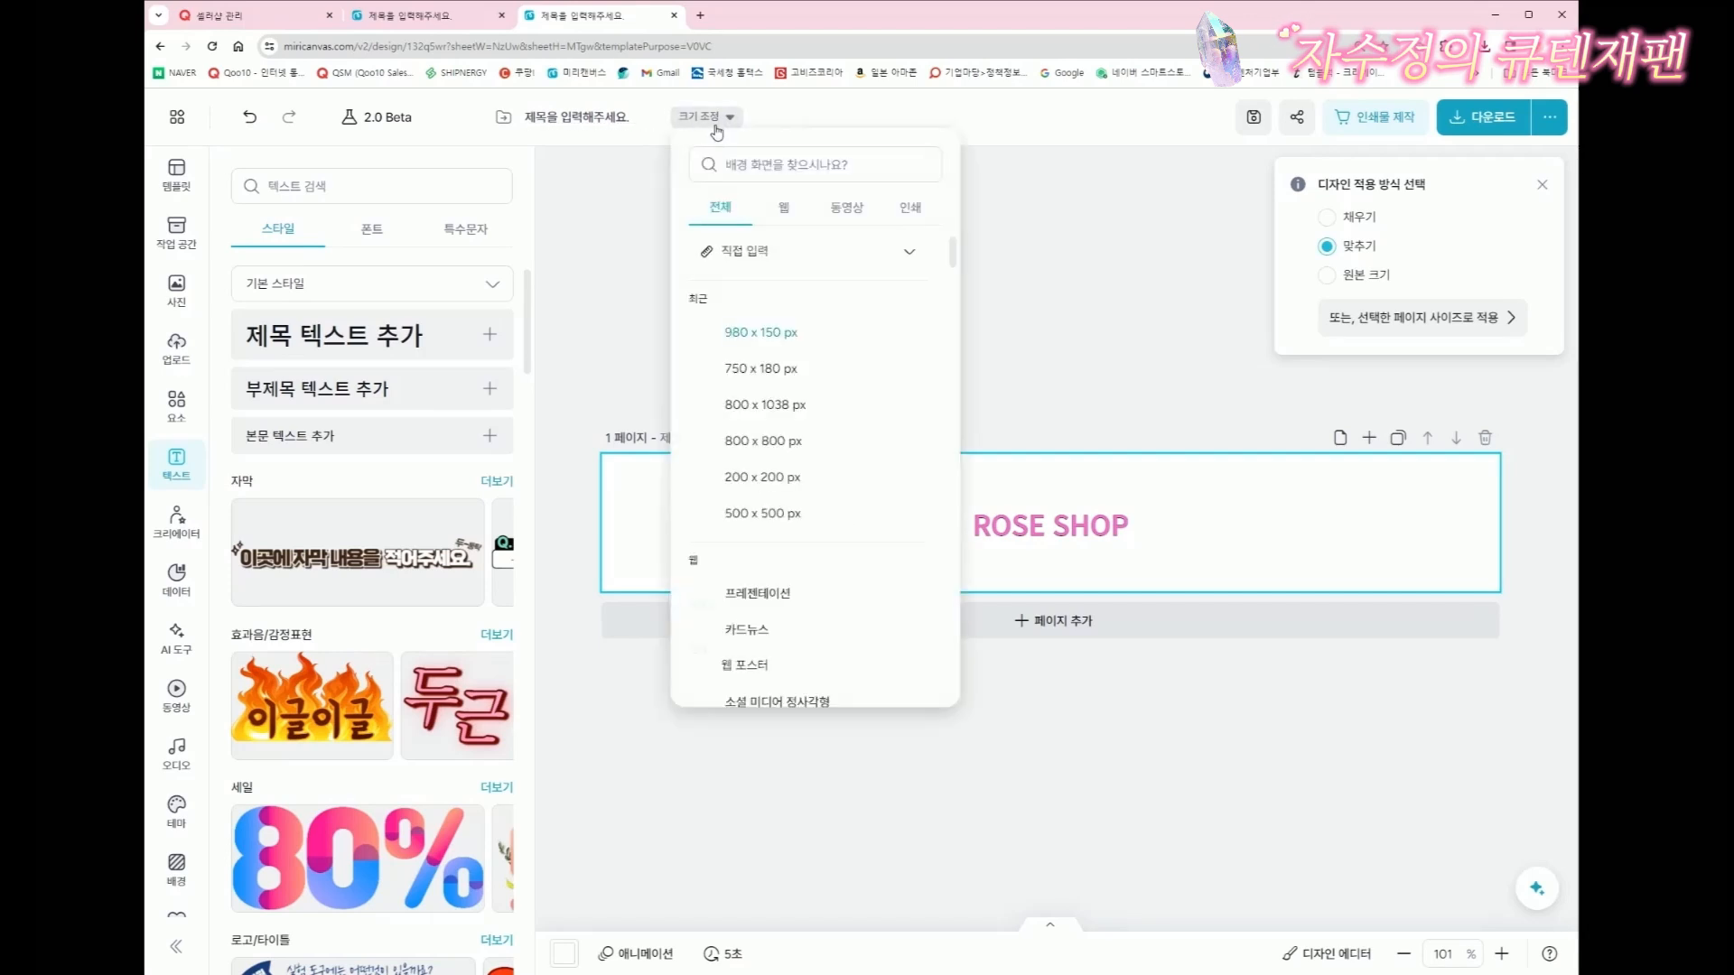
click(783, 262)
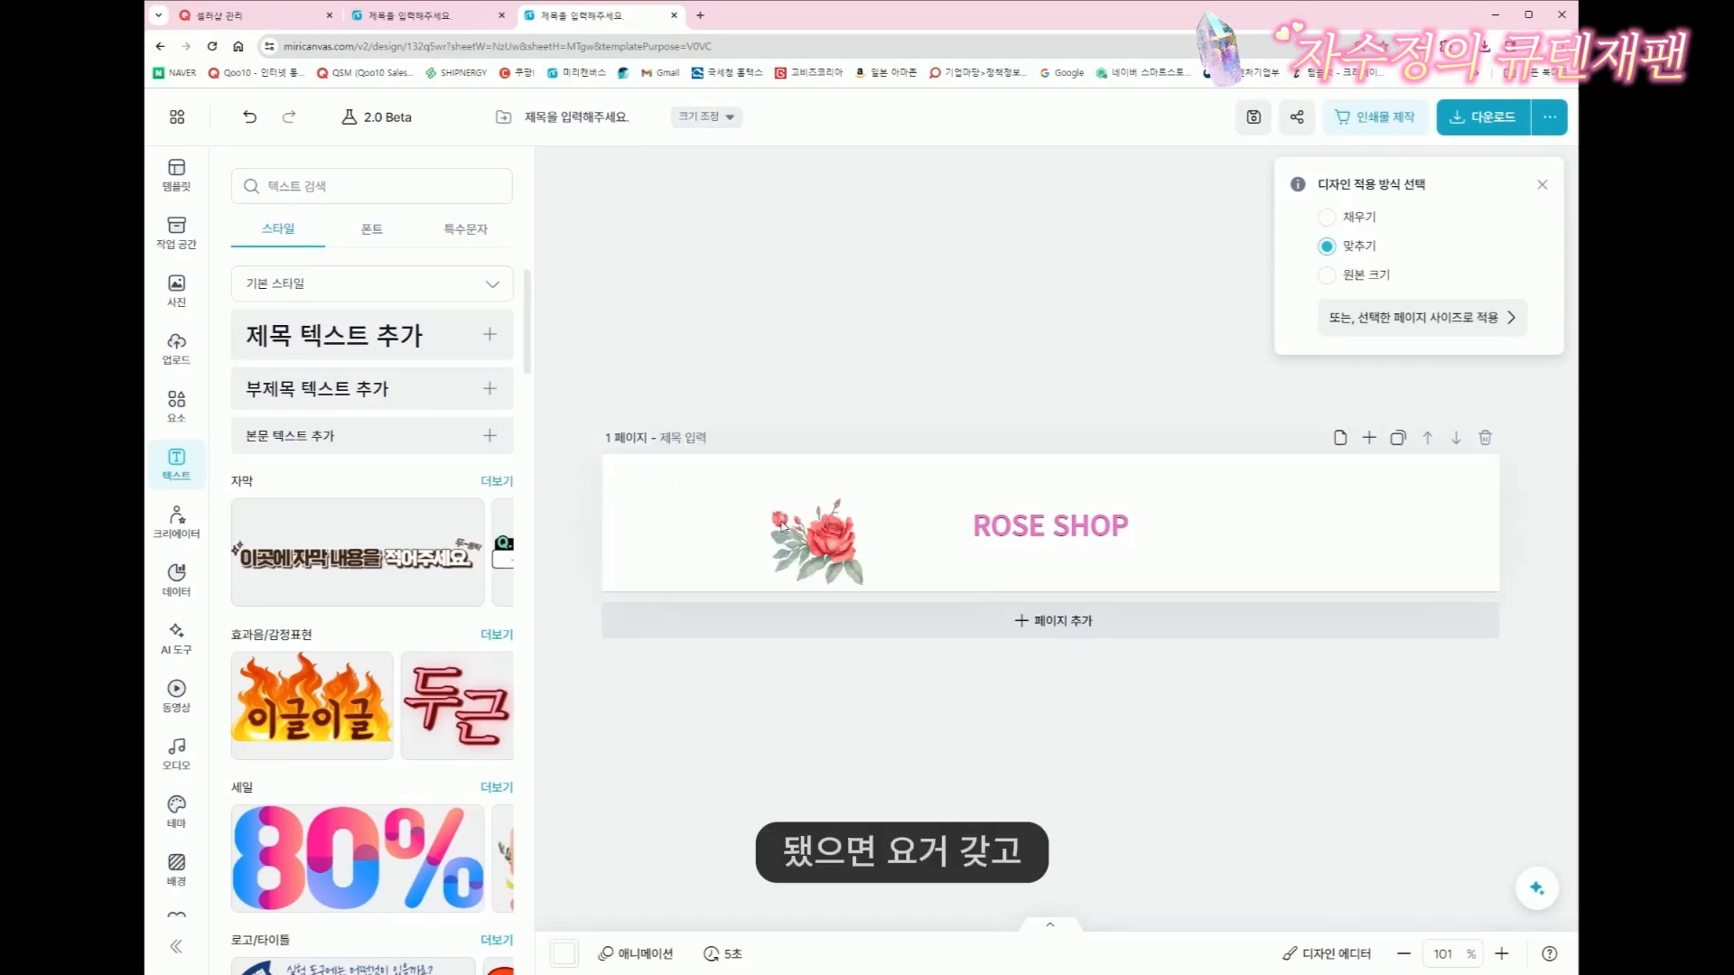
Move the rose to the banner's lower-left corner and enlarge the ROSE SHOP text to about 29.1, centred on the banner
click(784, 535)
drag(784, 534, 663, 549)
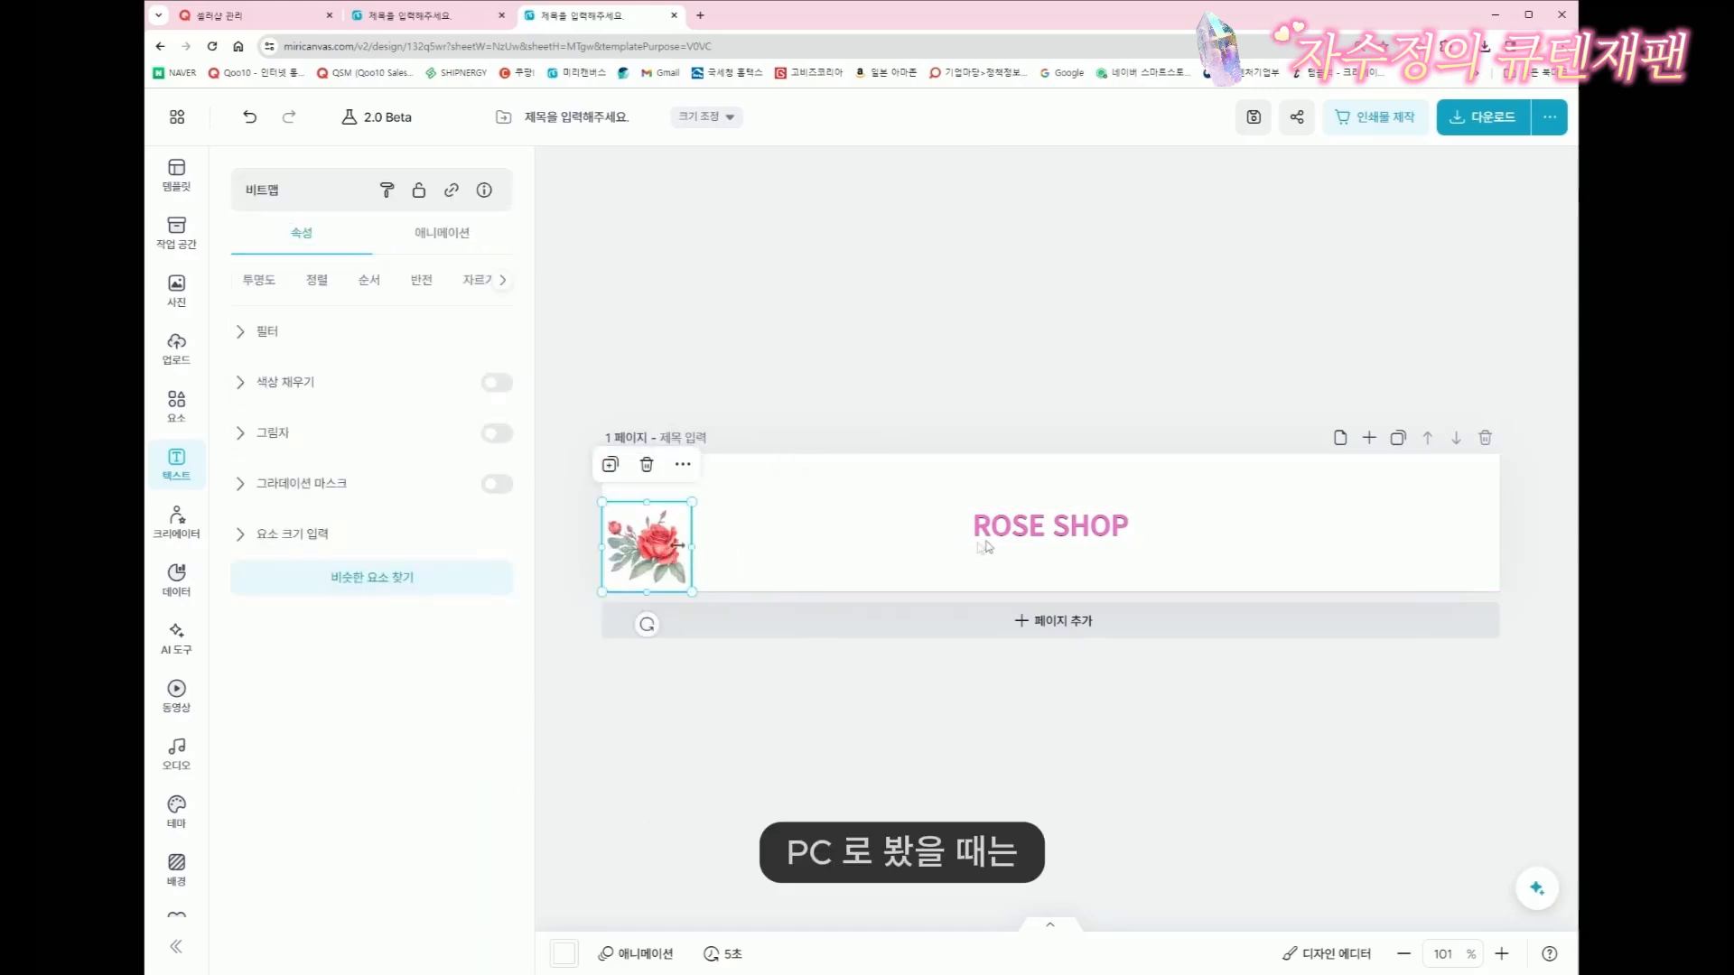
click(986, 544)
drag(1163, 502, 1173, 484)
mouse_move(1108, 535)
mouse_down()
mouse_move(1082, 535)
mouse_move(1099, 533)
mouse_up()
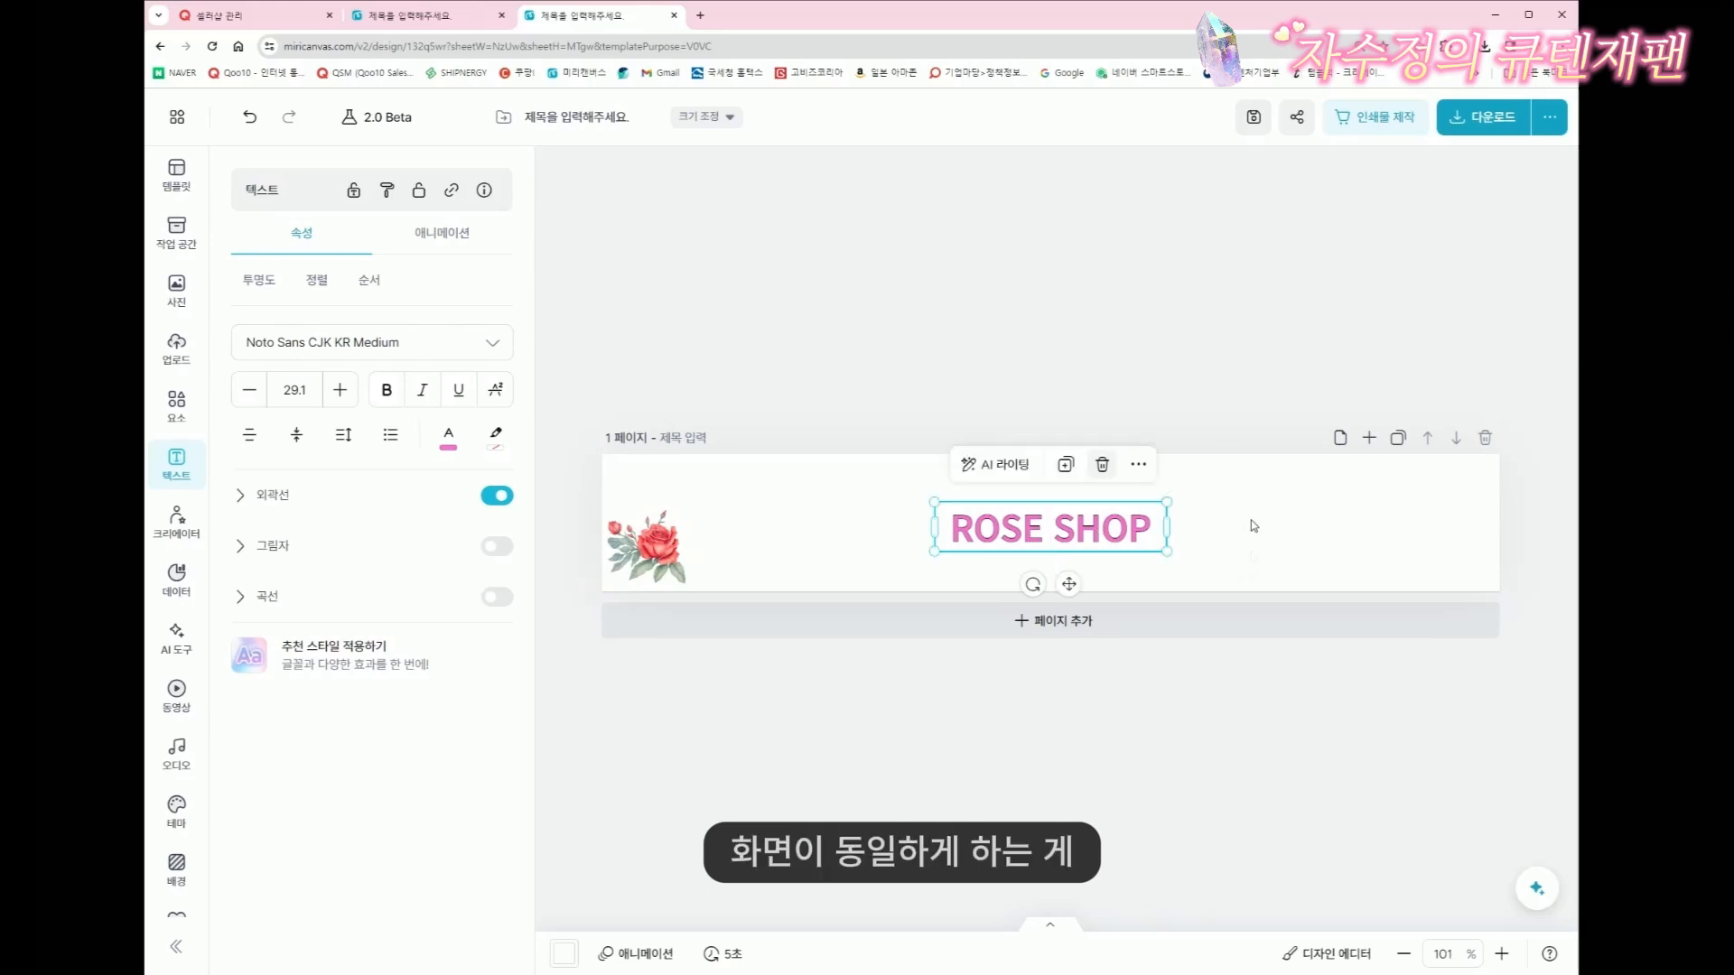
click(1178, 303)
drag(1070, 543, 1125, 530)
click(1083, 386)
click(1142, 358)
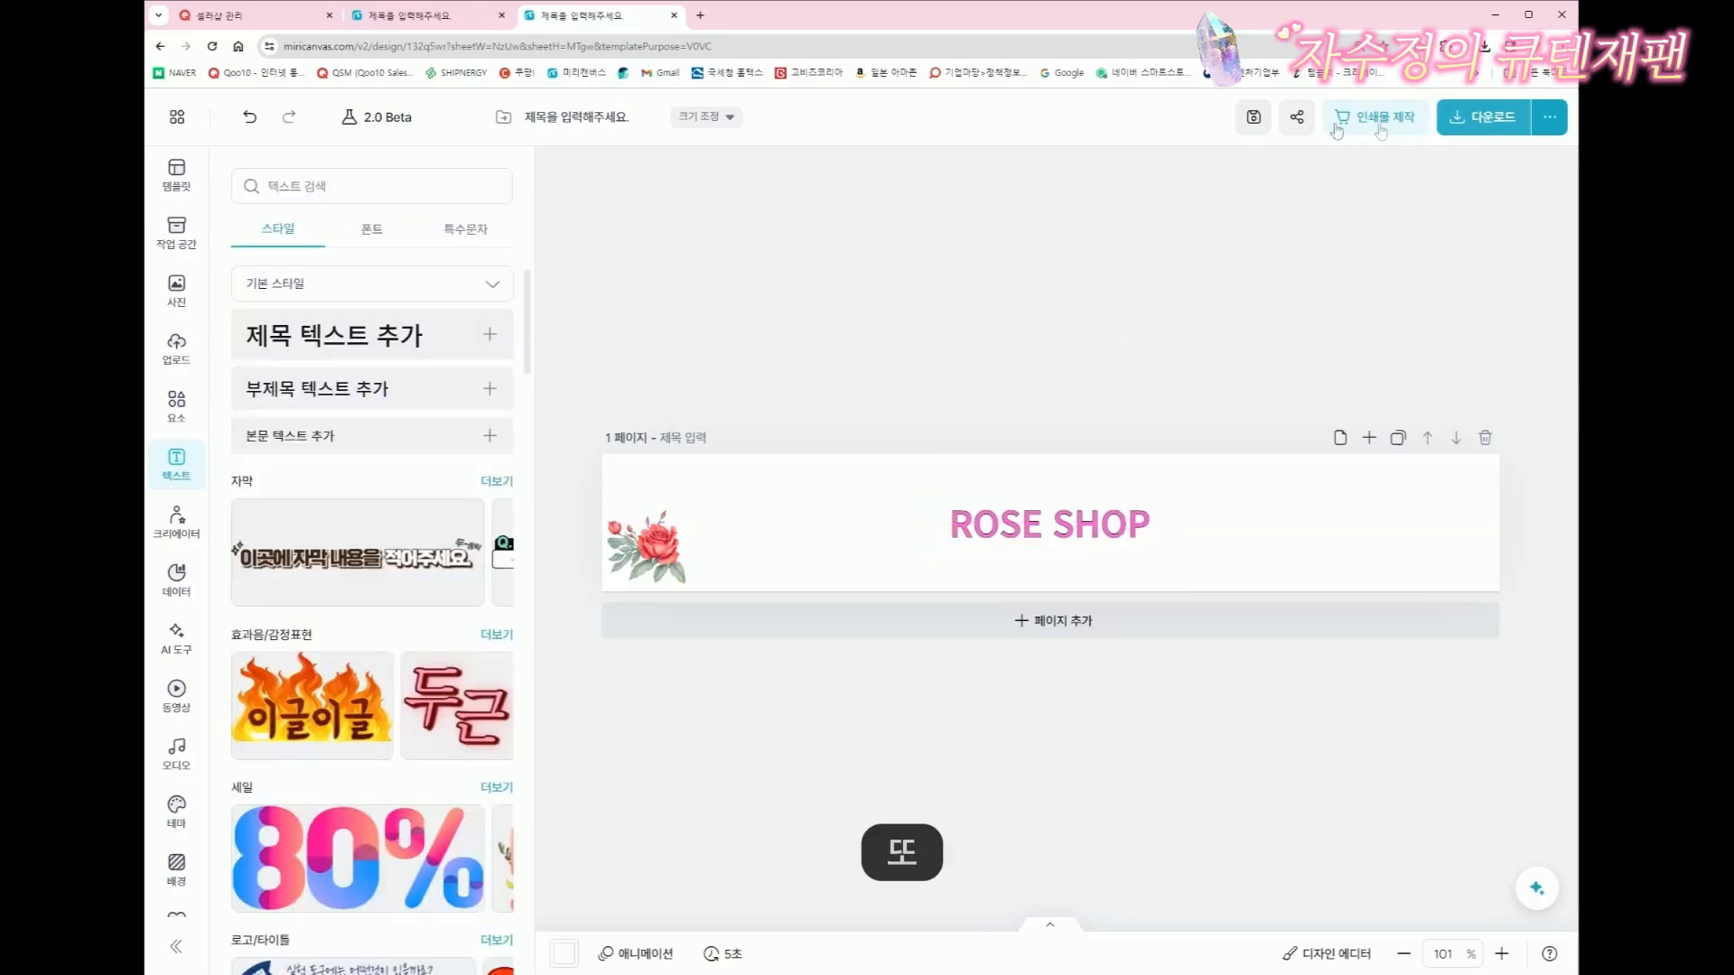
Download the 980 × 150 px banner as a high-resolution JPG and switch to the Qoo10 seller shop page
click(1467, 121)
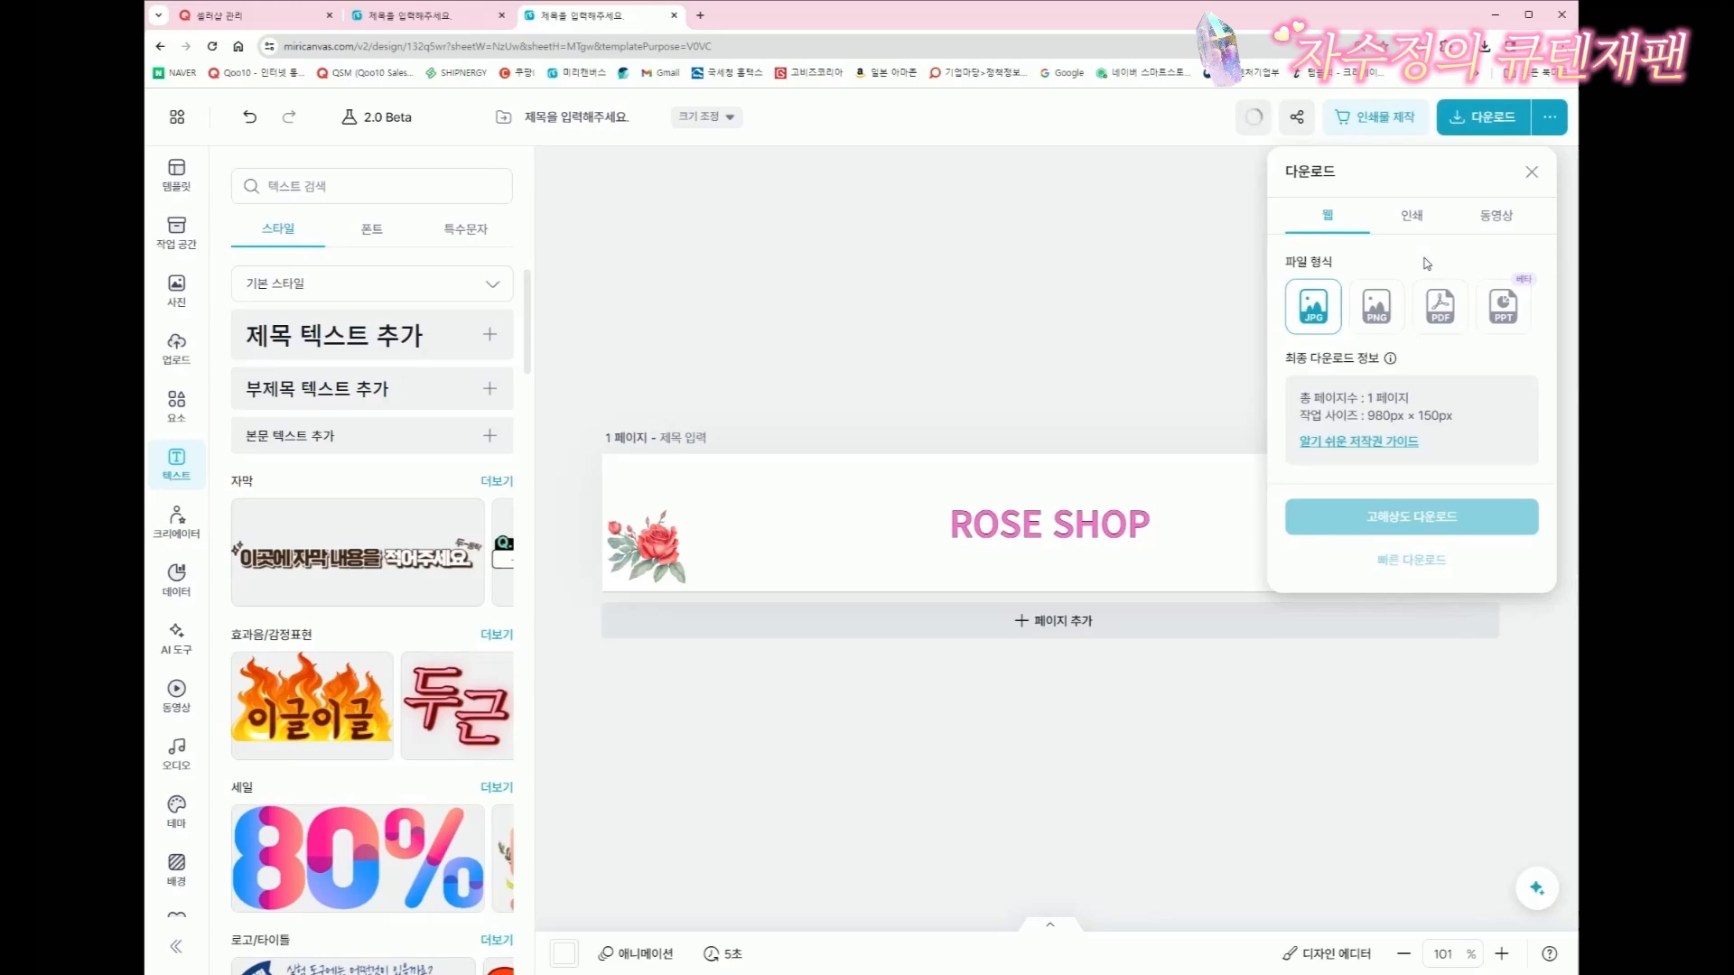
click(1404, 520)
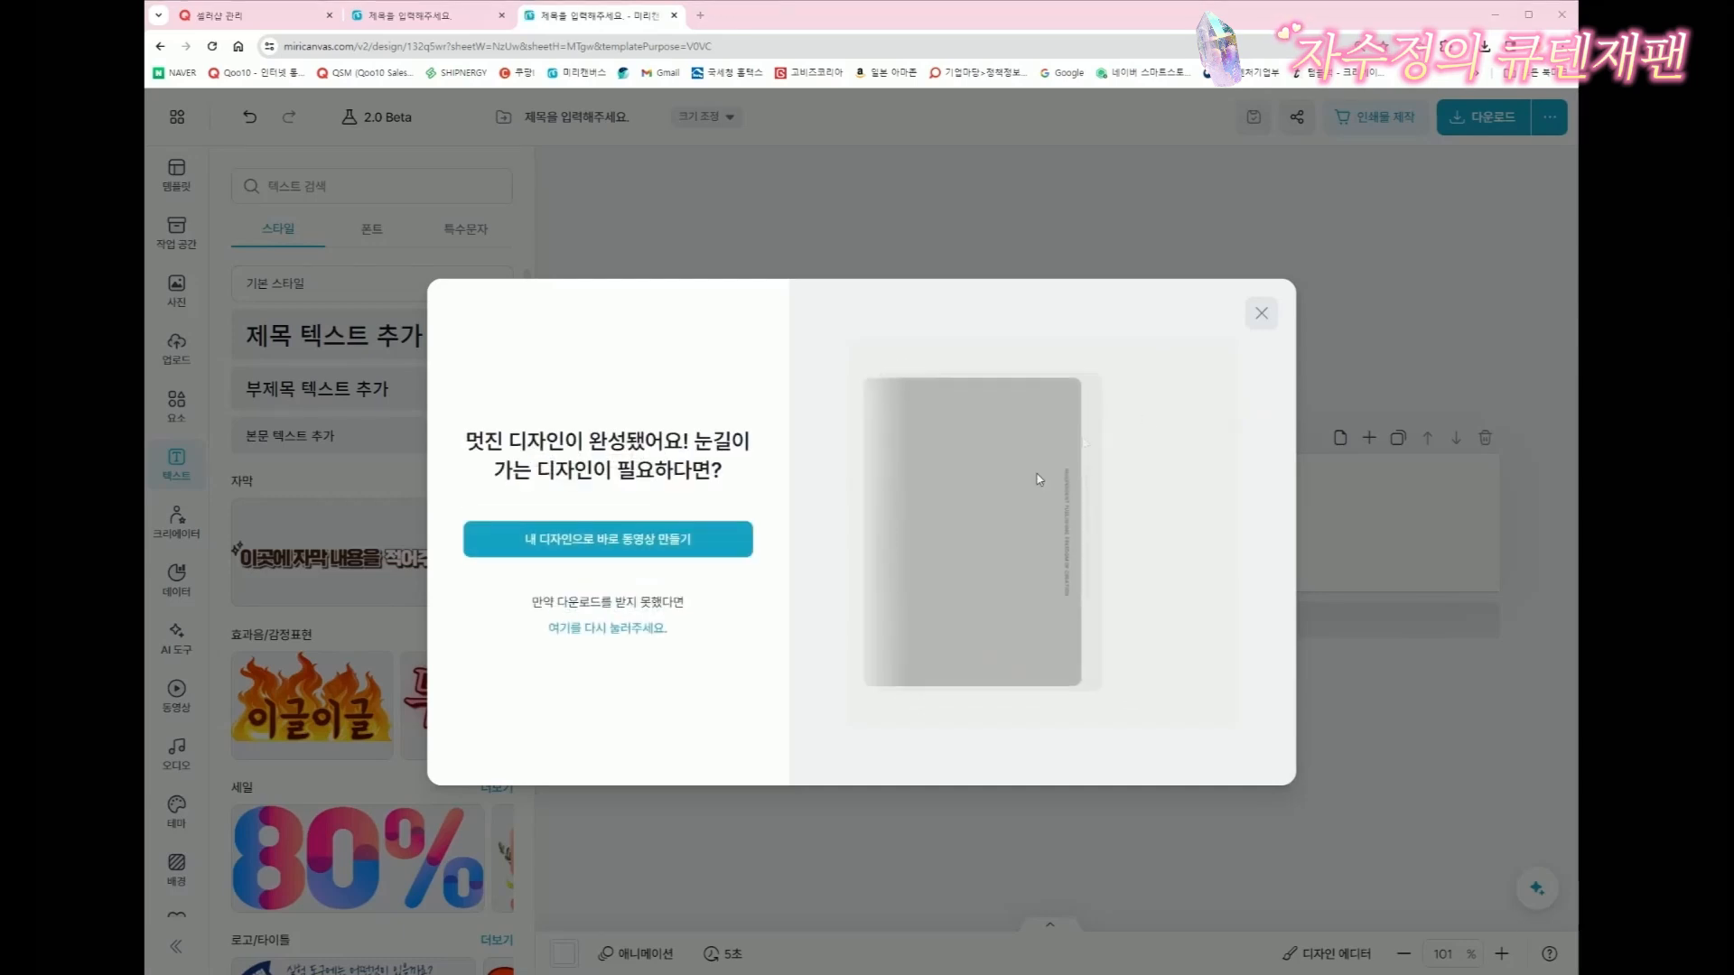
click(1262, 312)
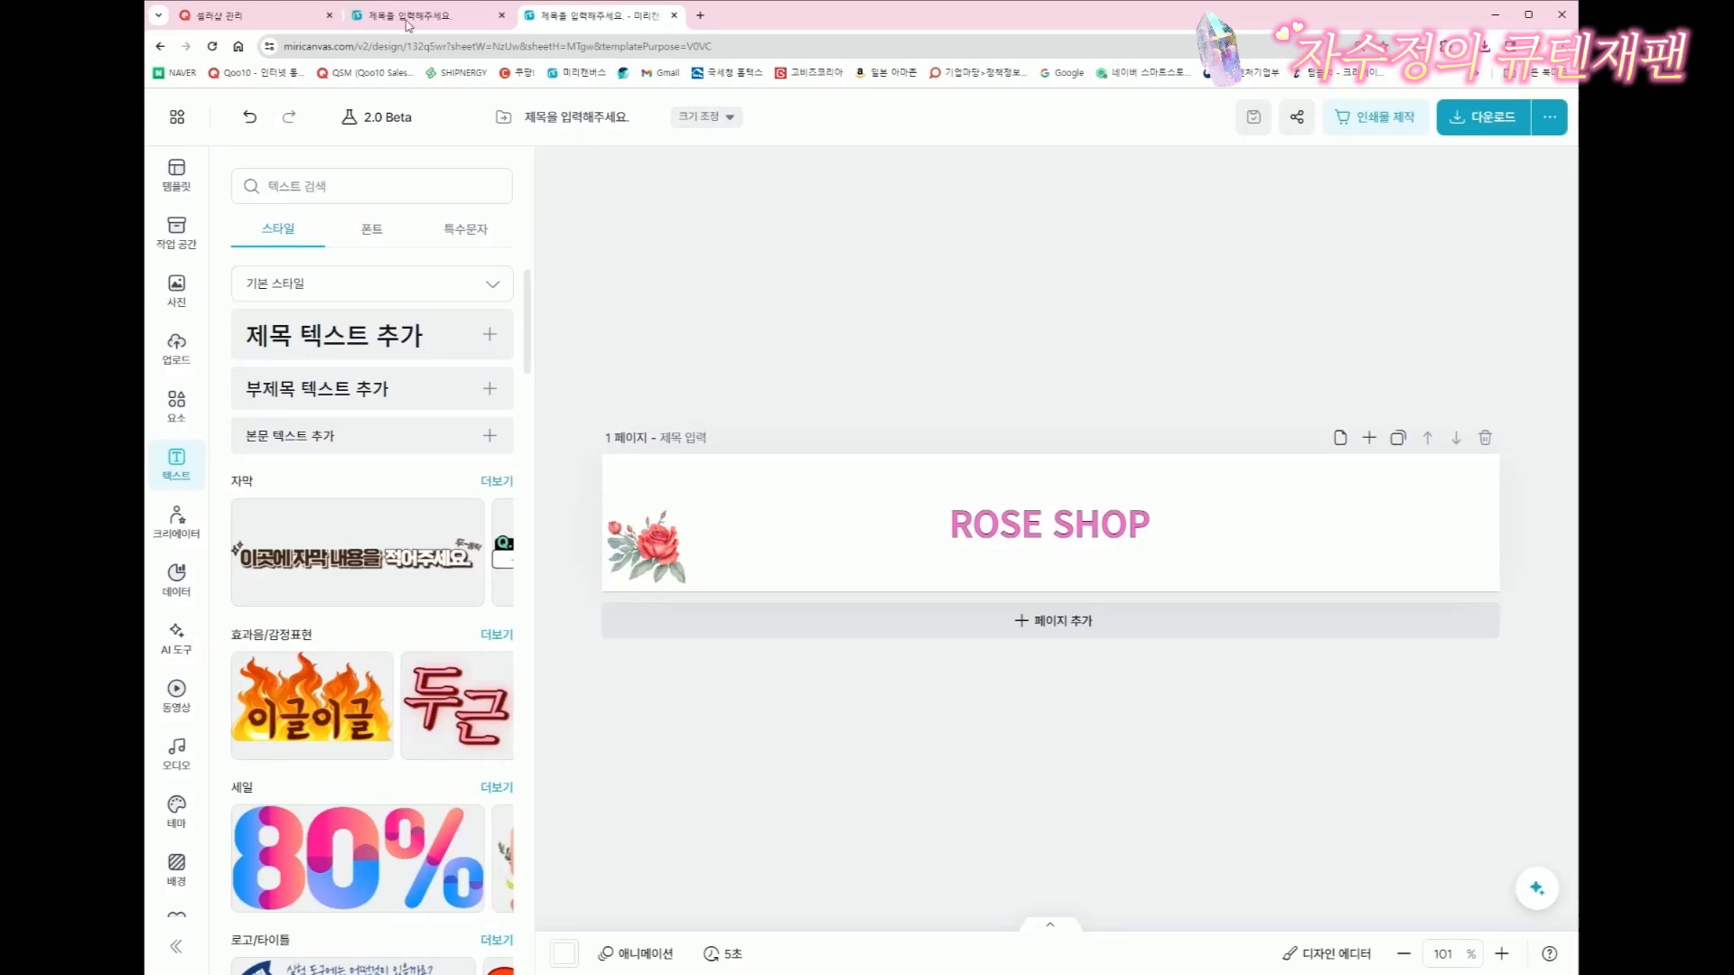
click(239, 30)
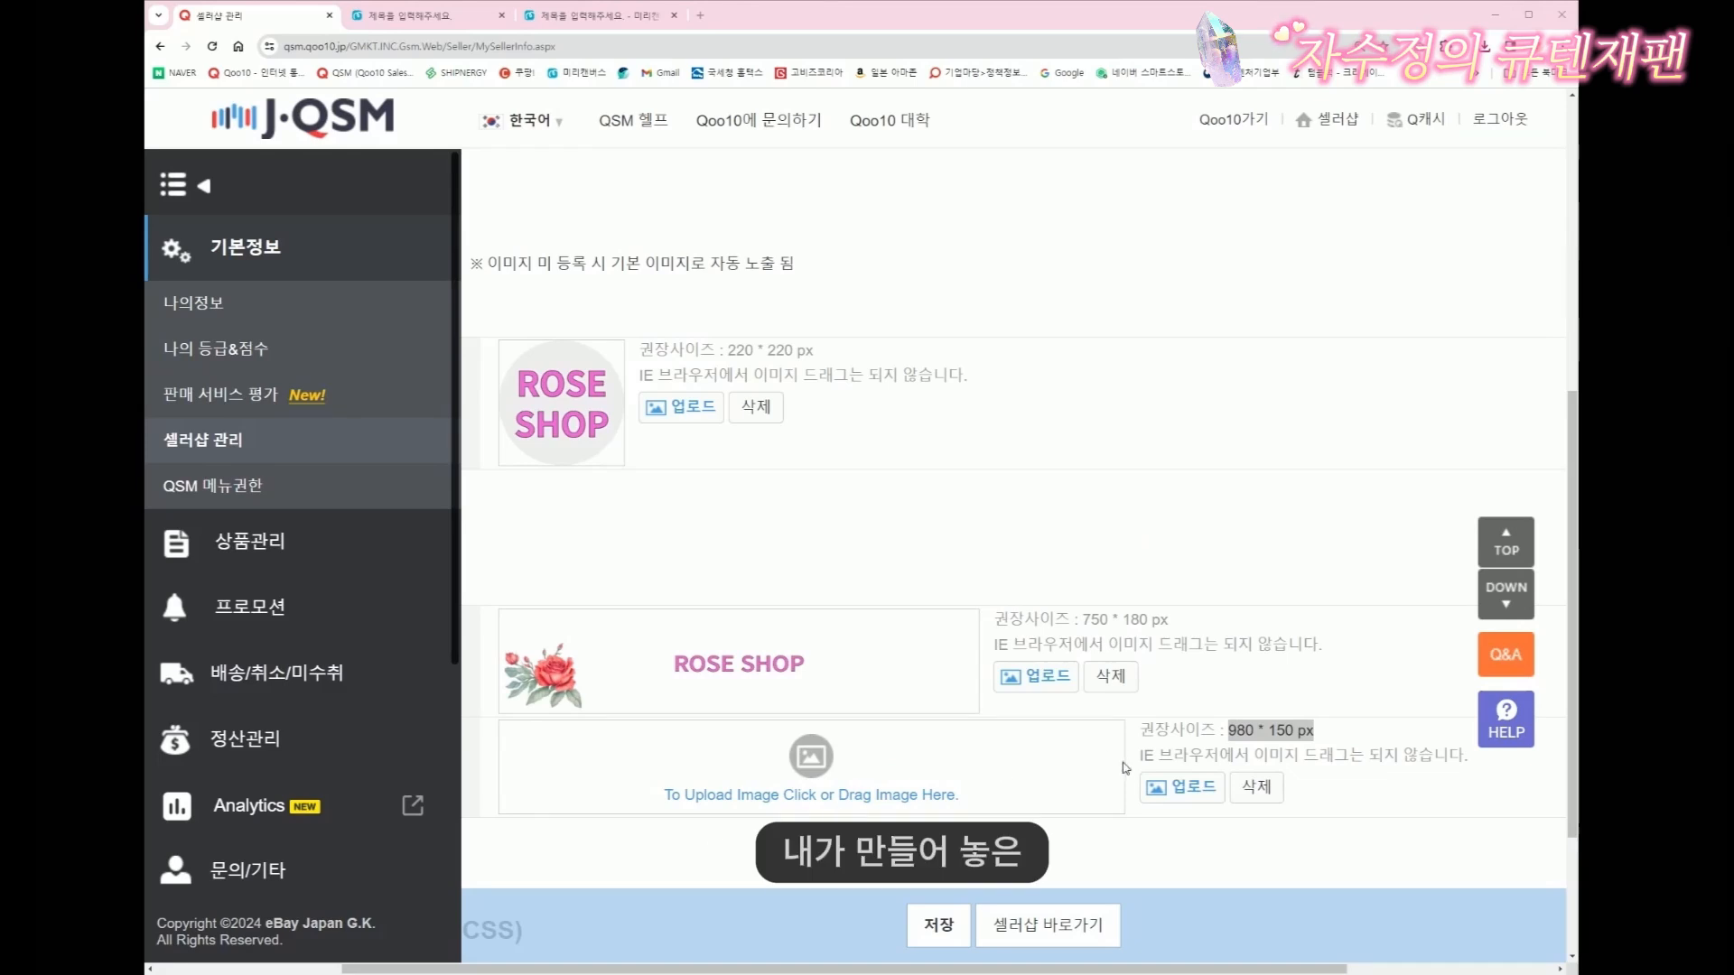
Upload the downloaded 980 × 150 px banner as the PC web cover image and save the seller shop images
double_click(652, 482)
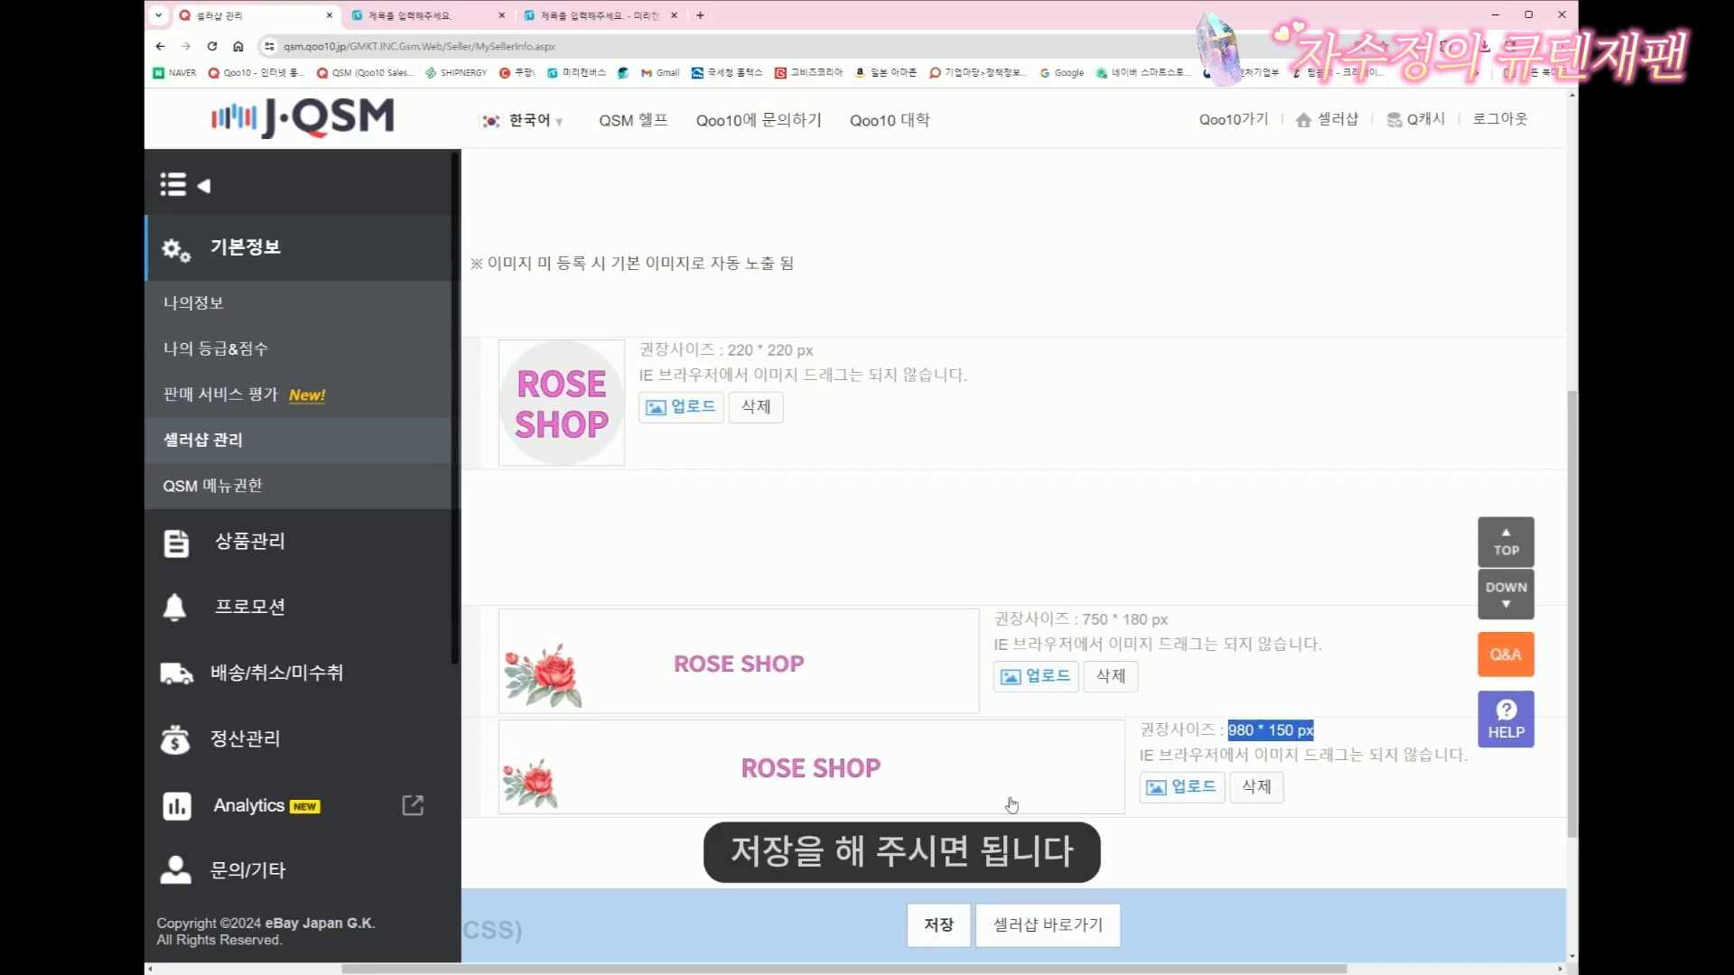
scroll(1012, 804, down, 2)
click(939, 925)
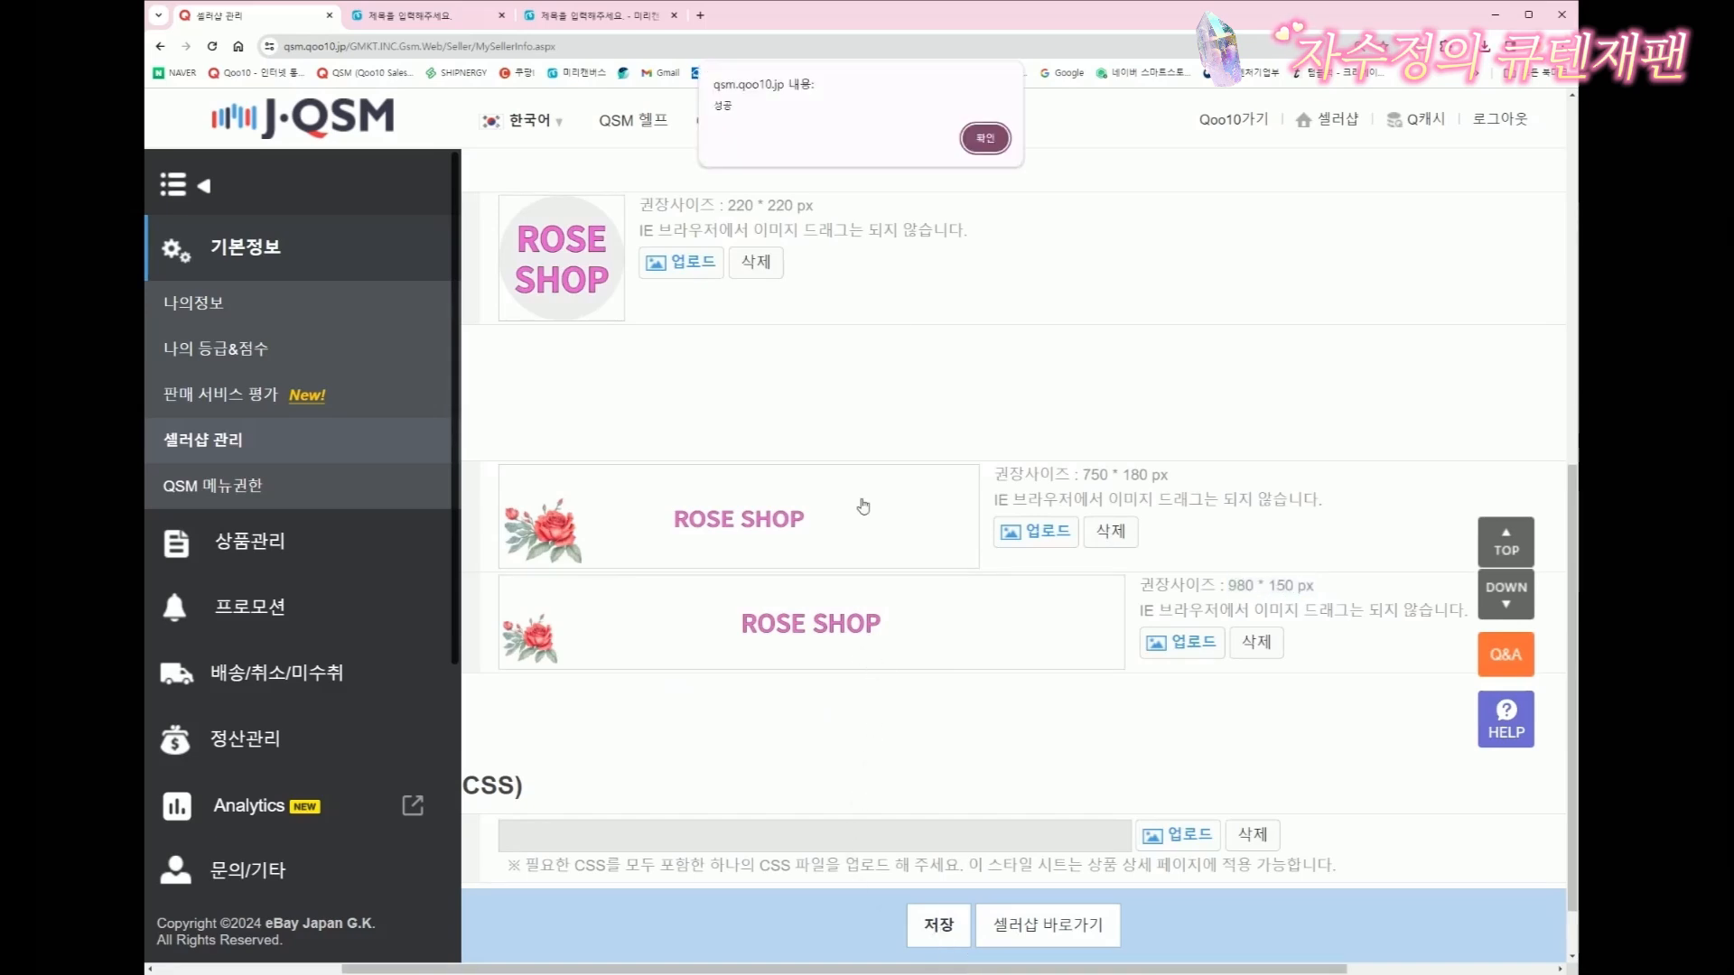
click(985, 139)
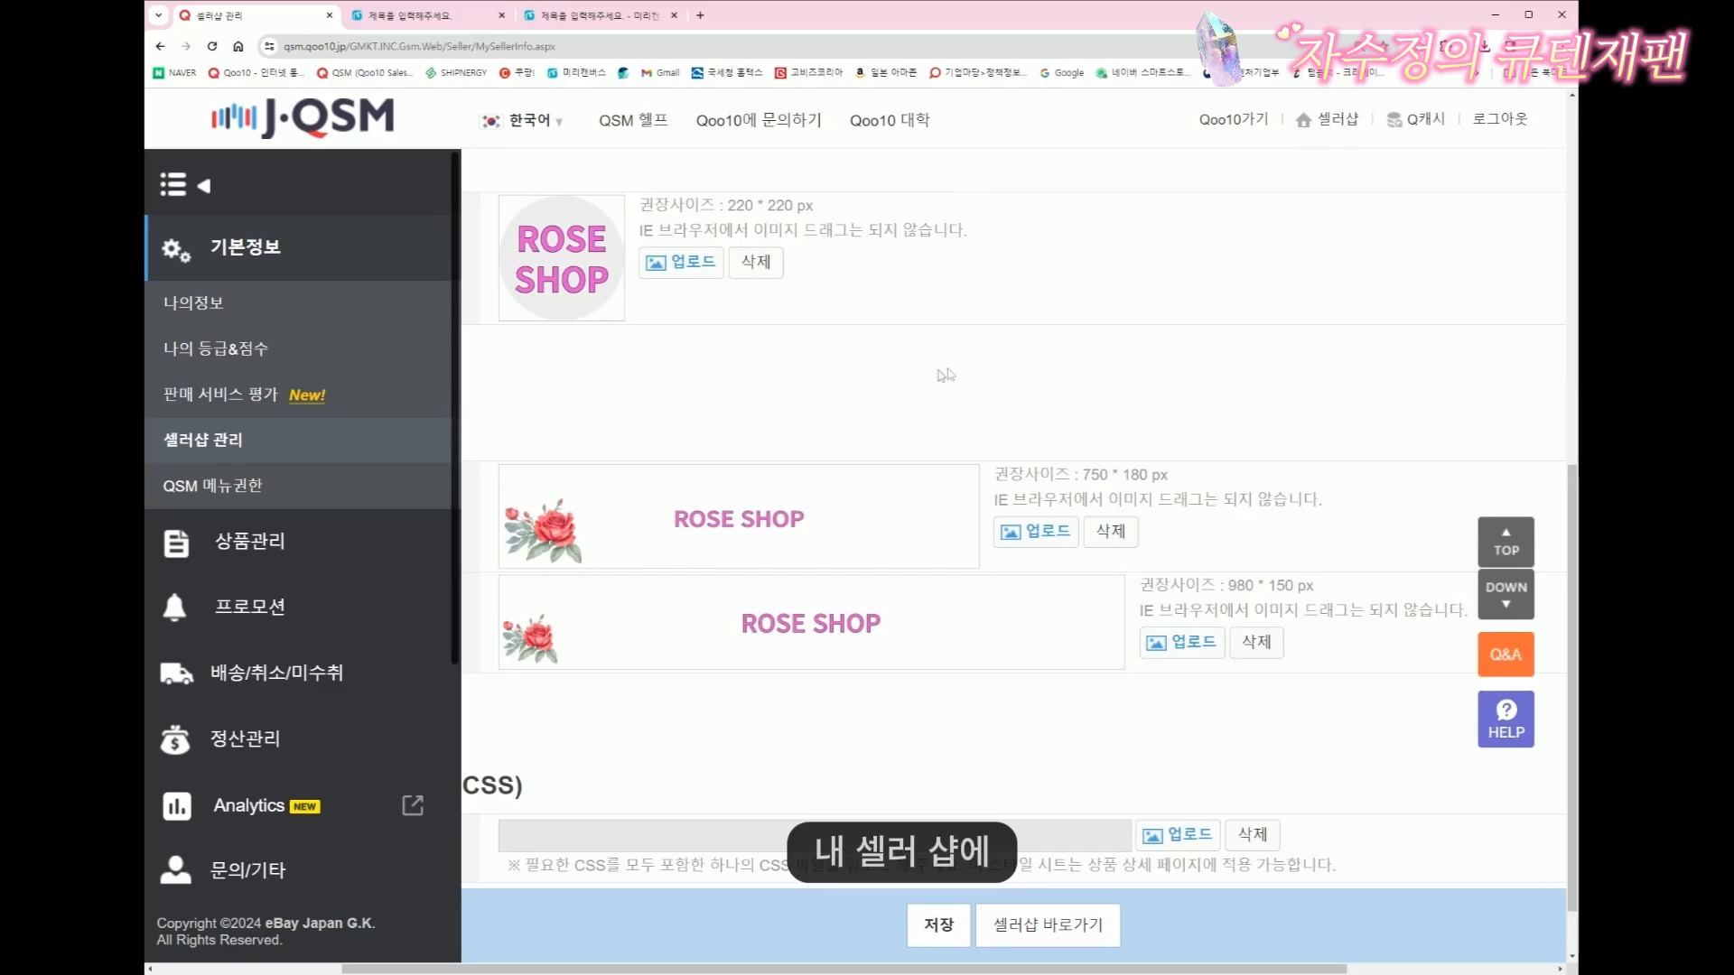
Open the live seller shop page to check how the new logo and cover are displayed
click(1336, 121)
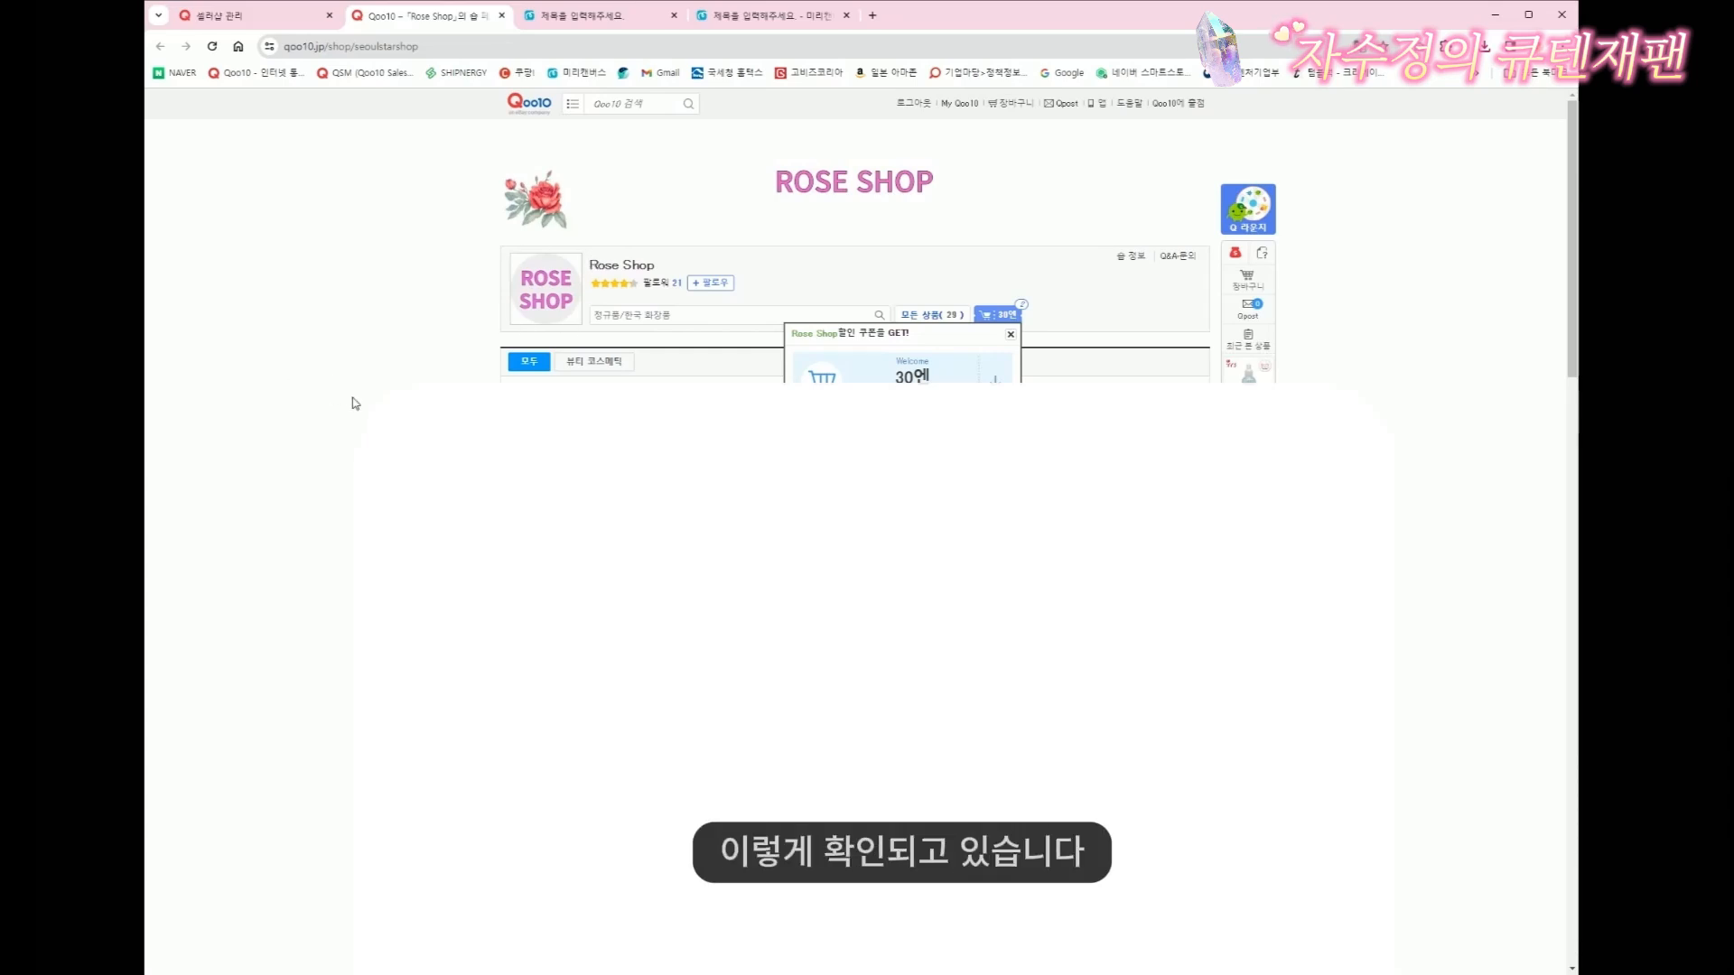
scroll(356, 403, up, 4)
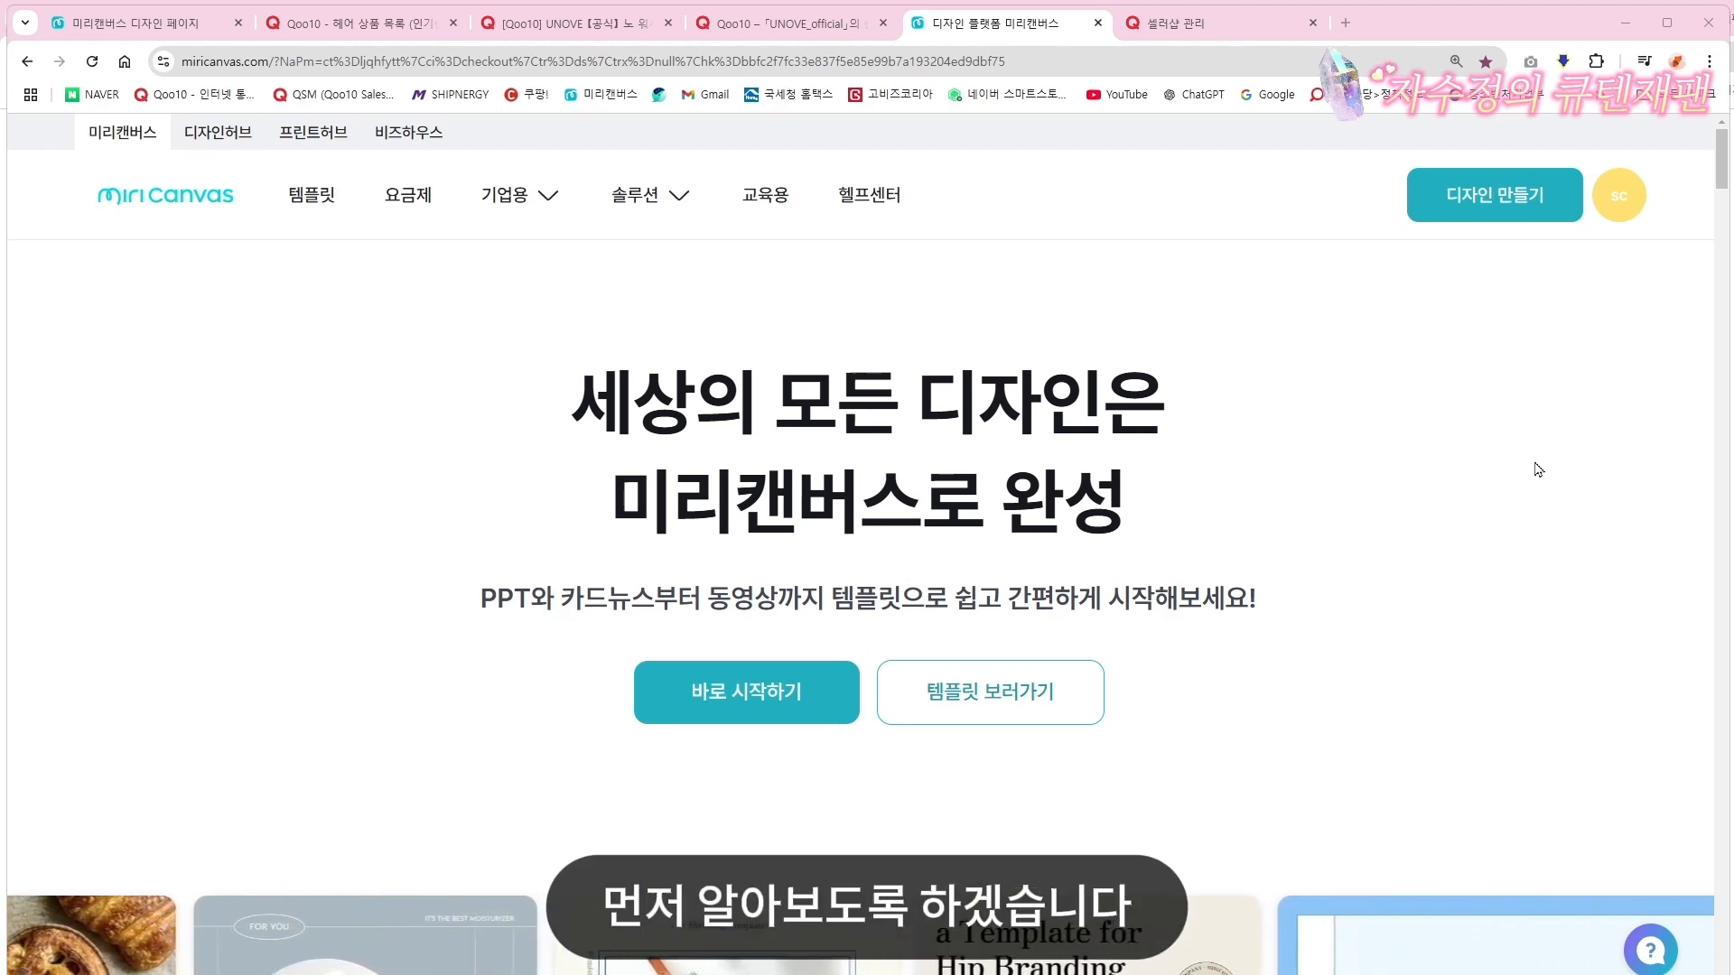
Examine the logo and cover on UNOVE's Qoo10 product and shop pages, and the logo size requirements in seller shop management
click(357, 23)
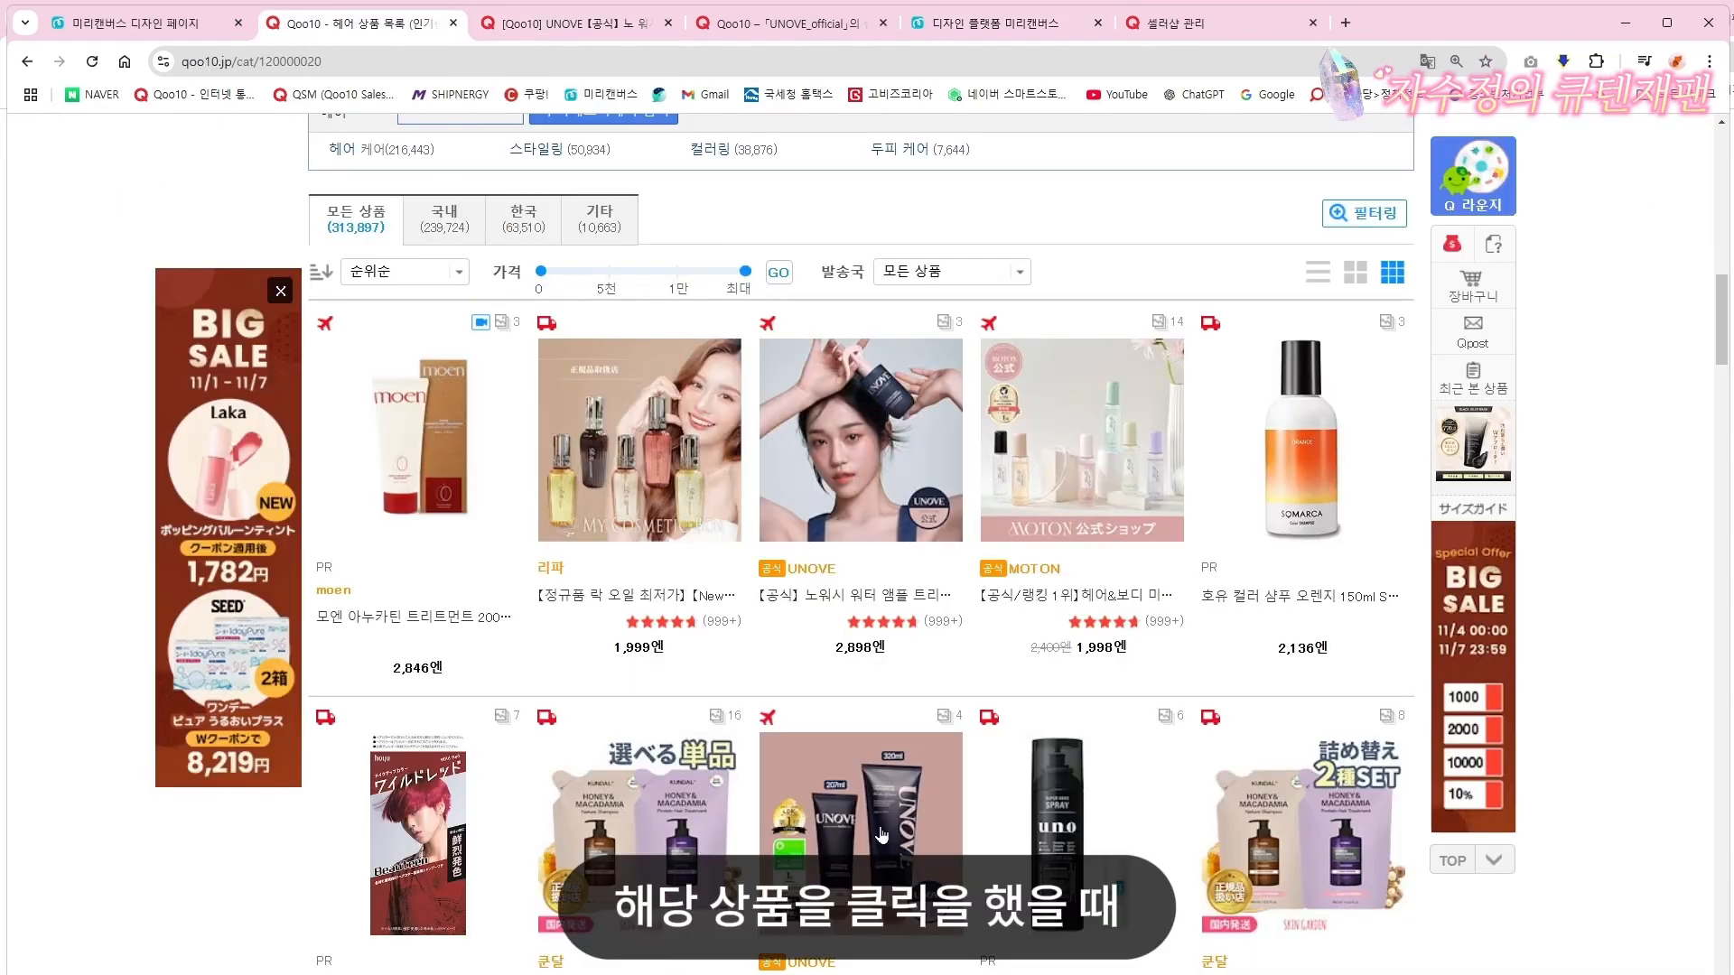
click(562, 25)
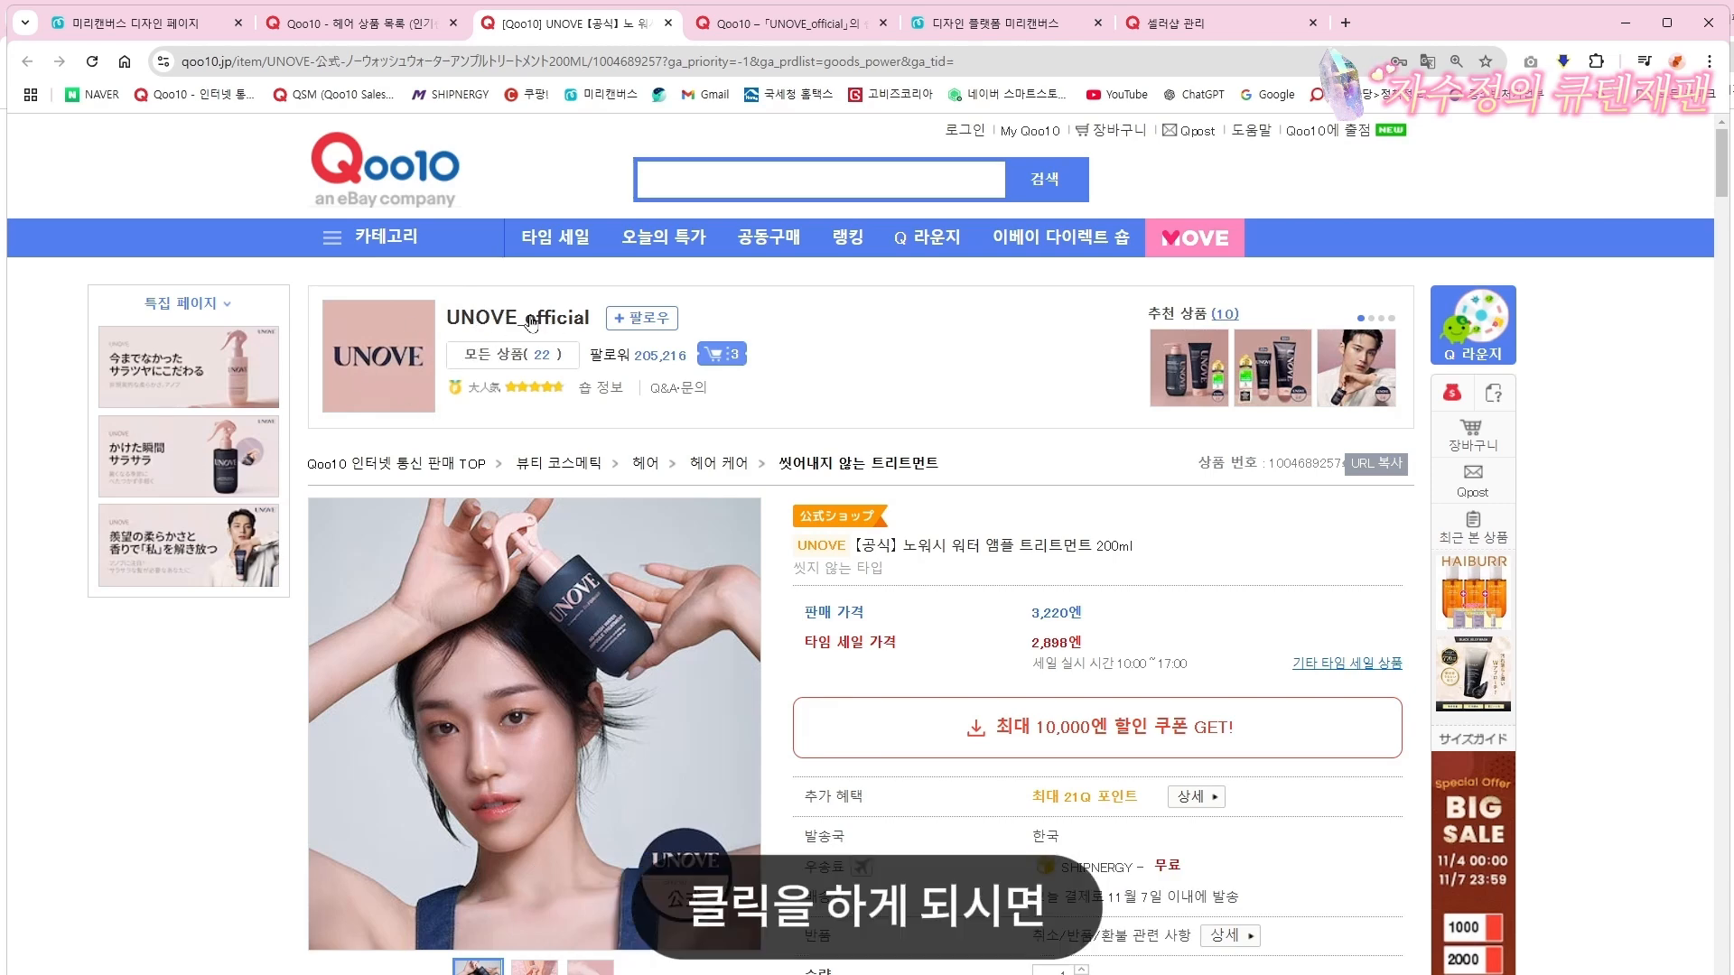
click(784, 23)
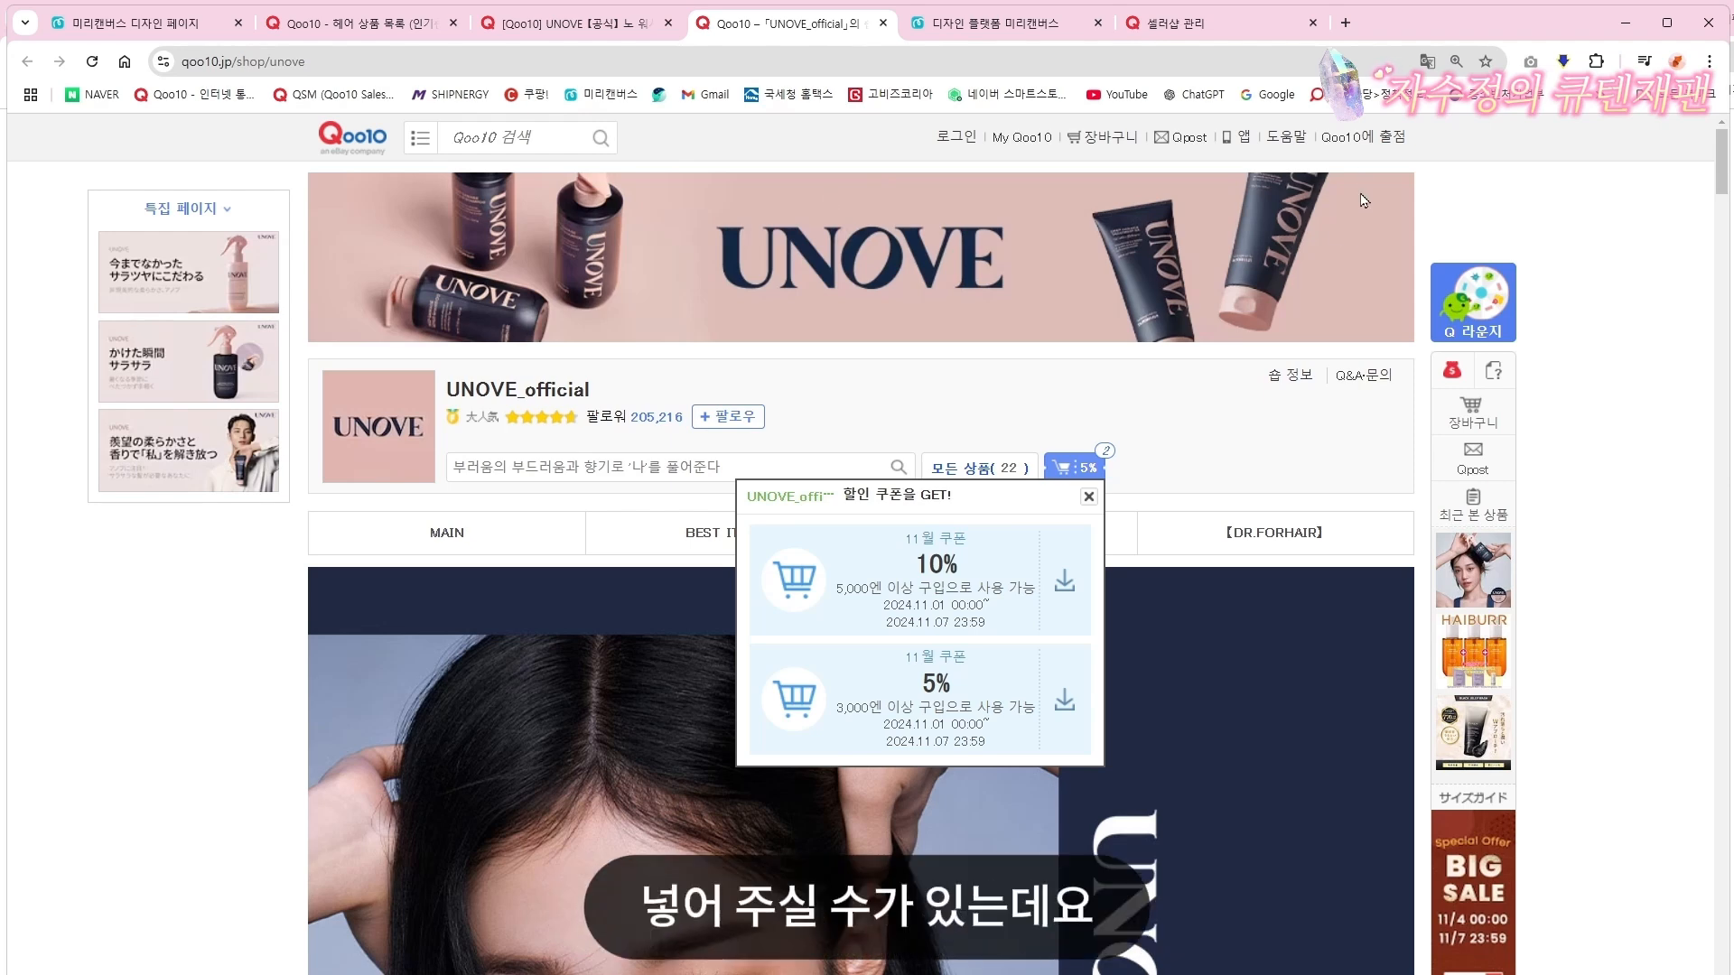
click(1257, 27)
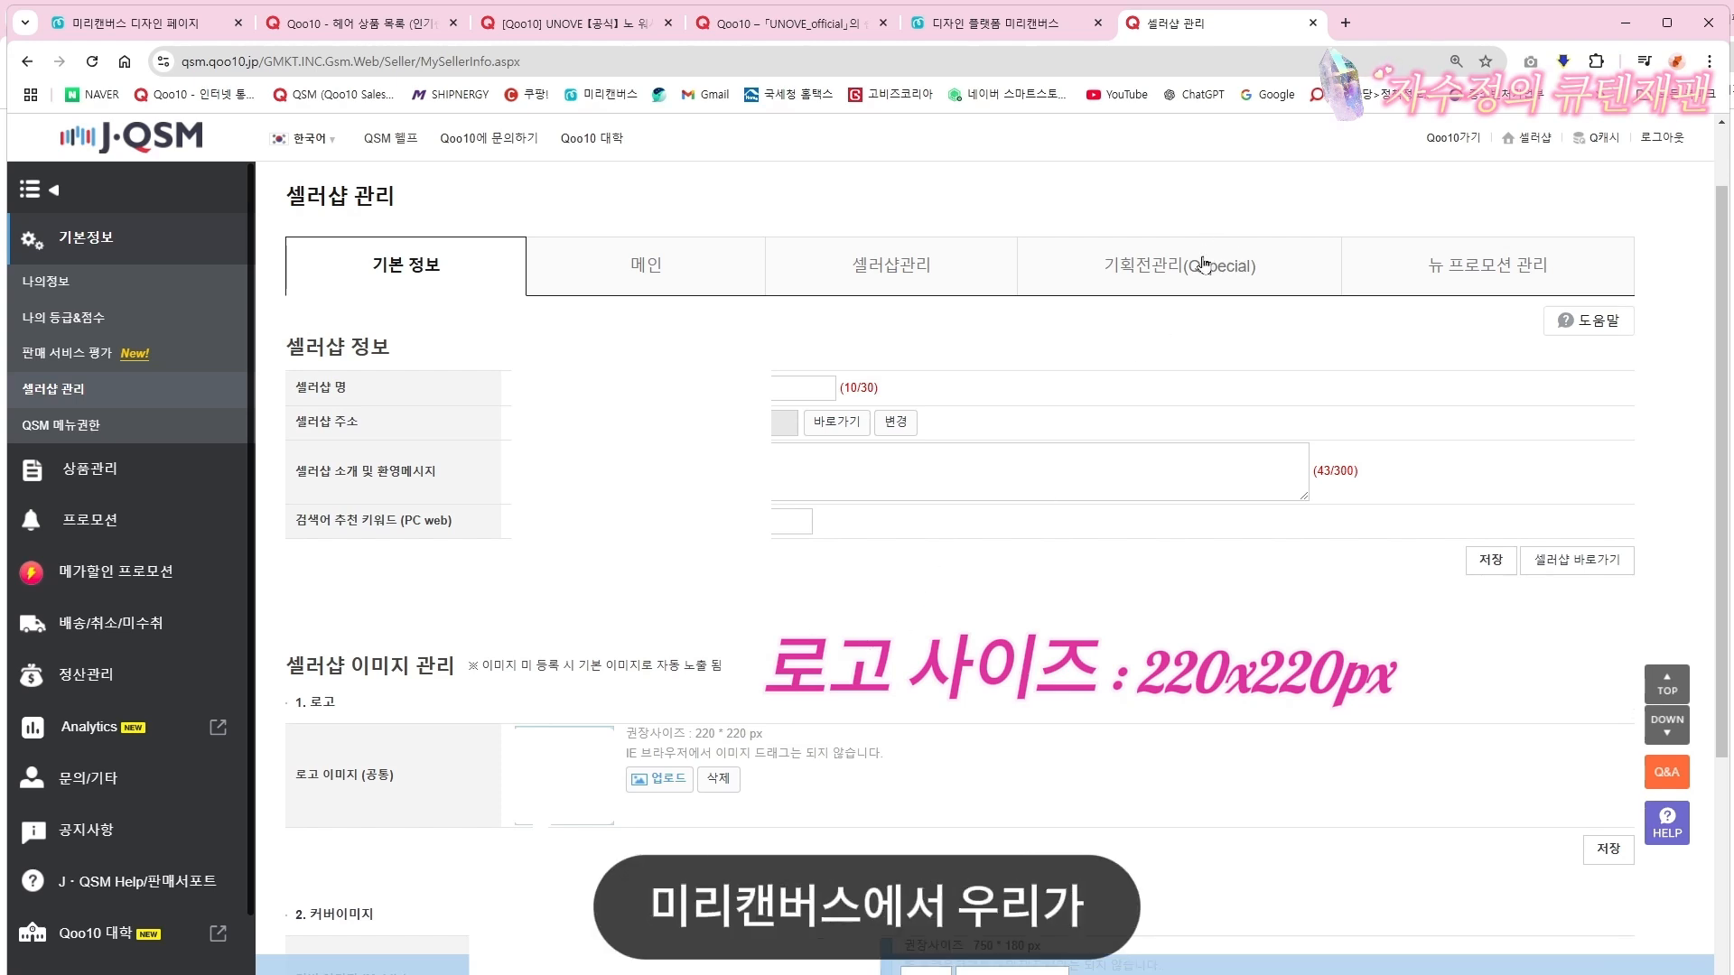
Switch to MiriCanvas, start a new blank design and search the elements for "고양이"
click(1004, 22)
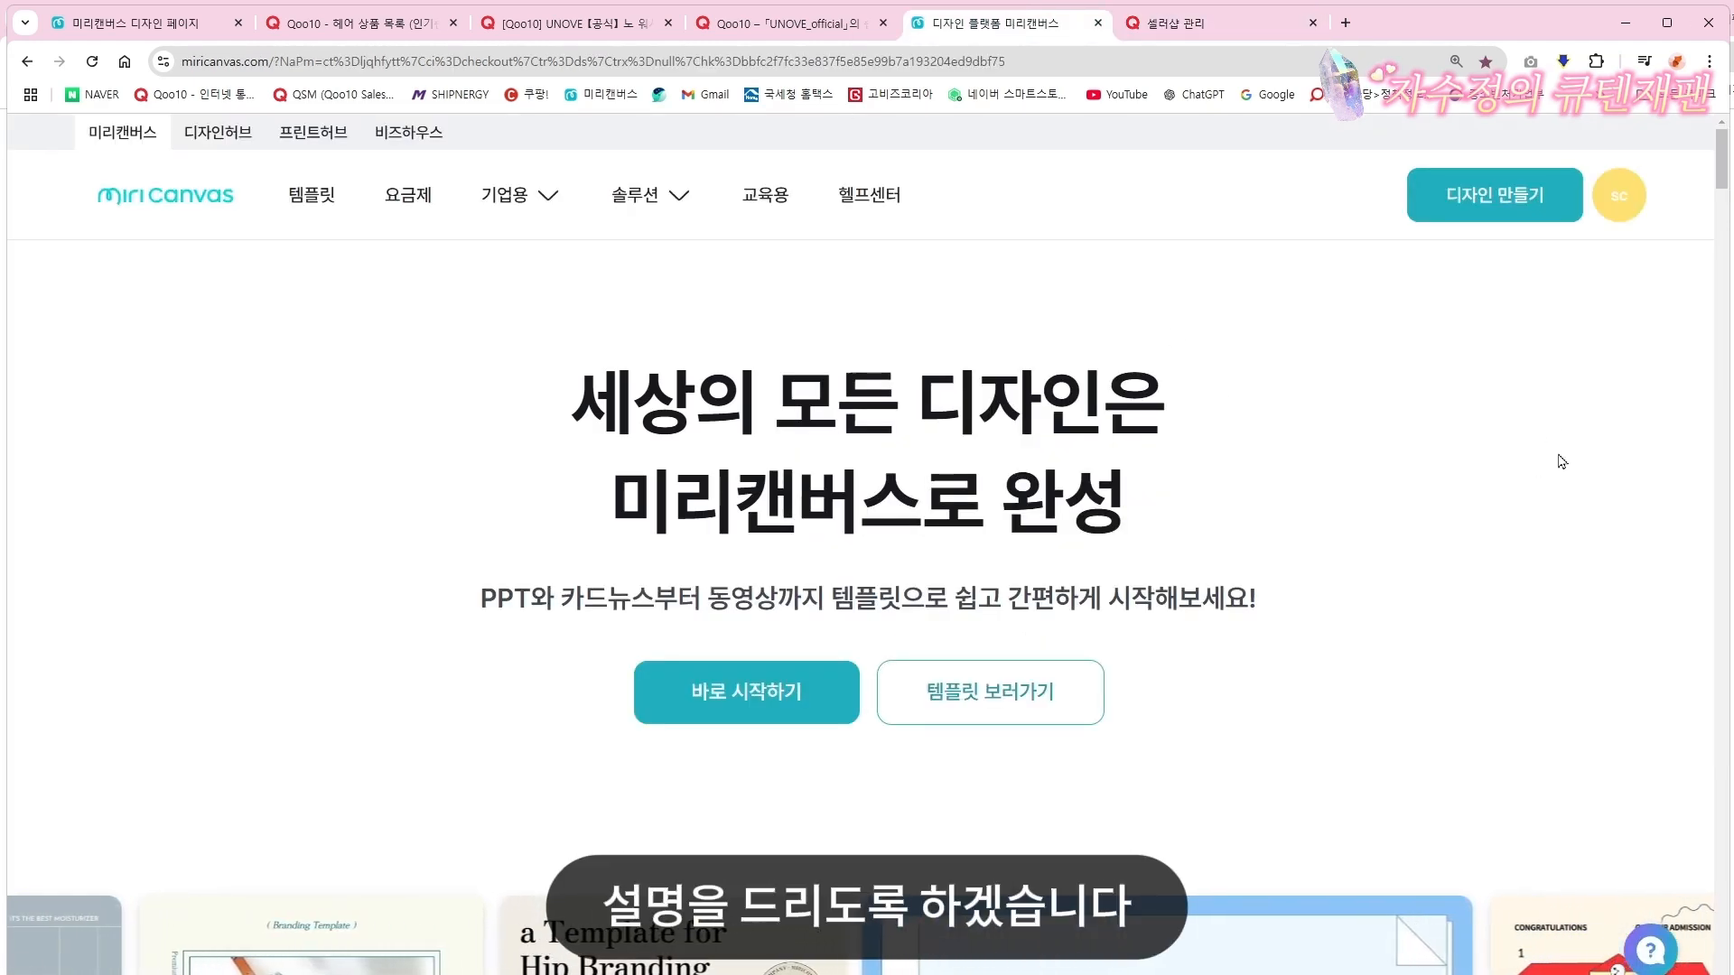
click(759, 693)
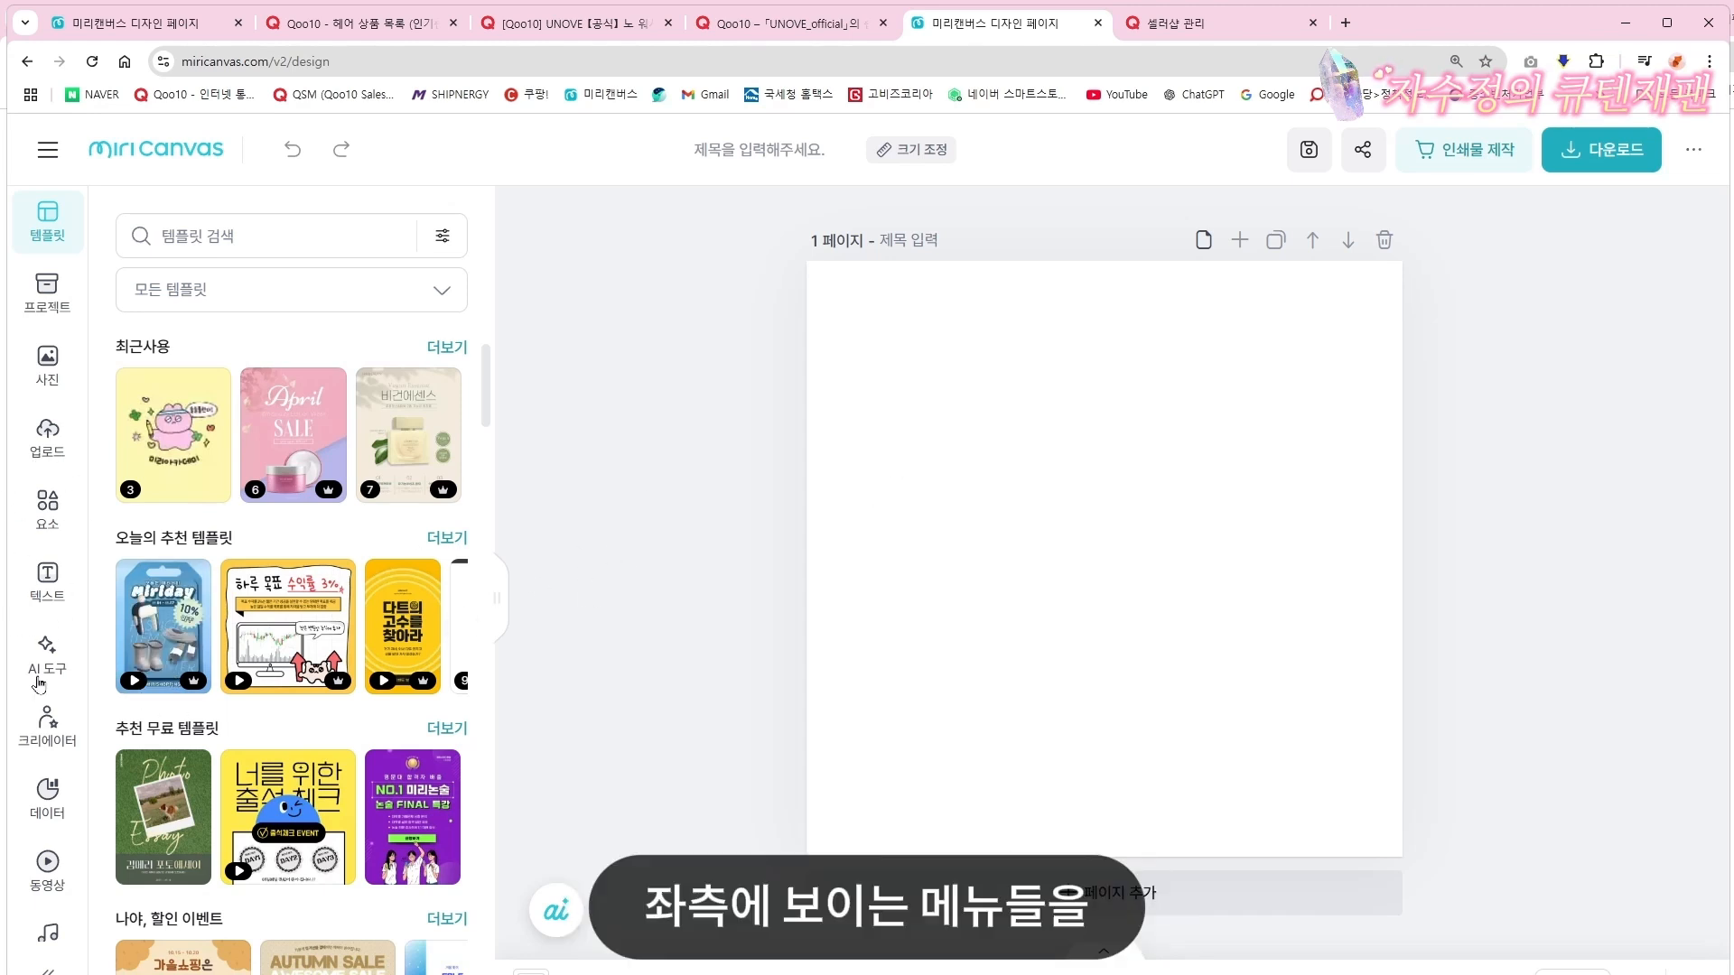
click(44, 511)
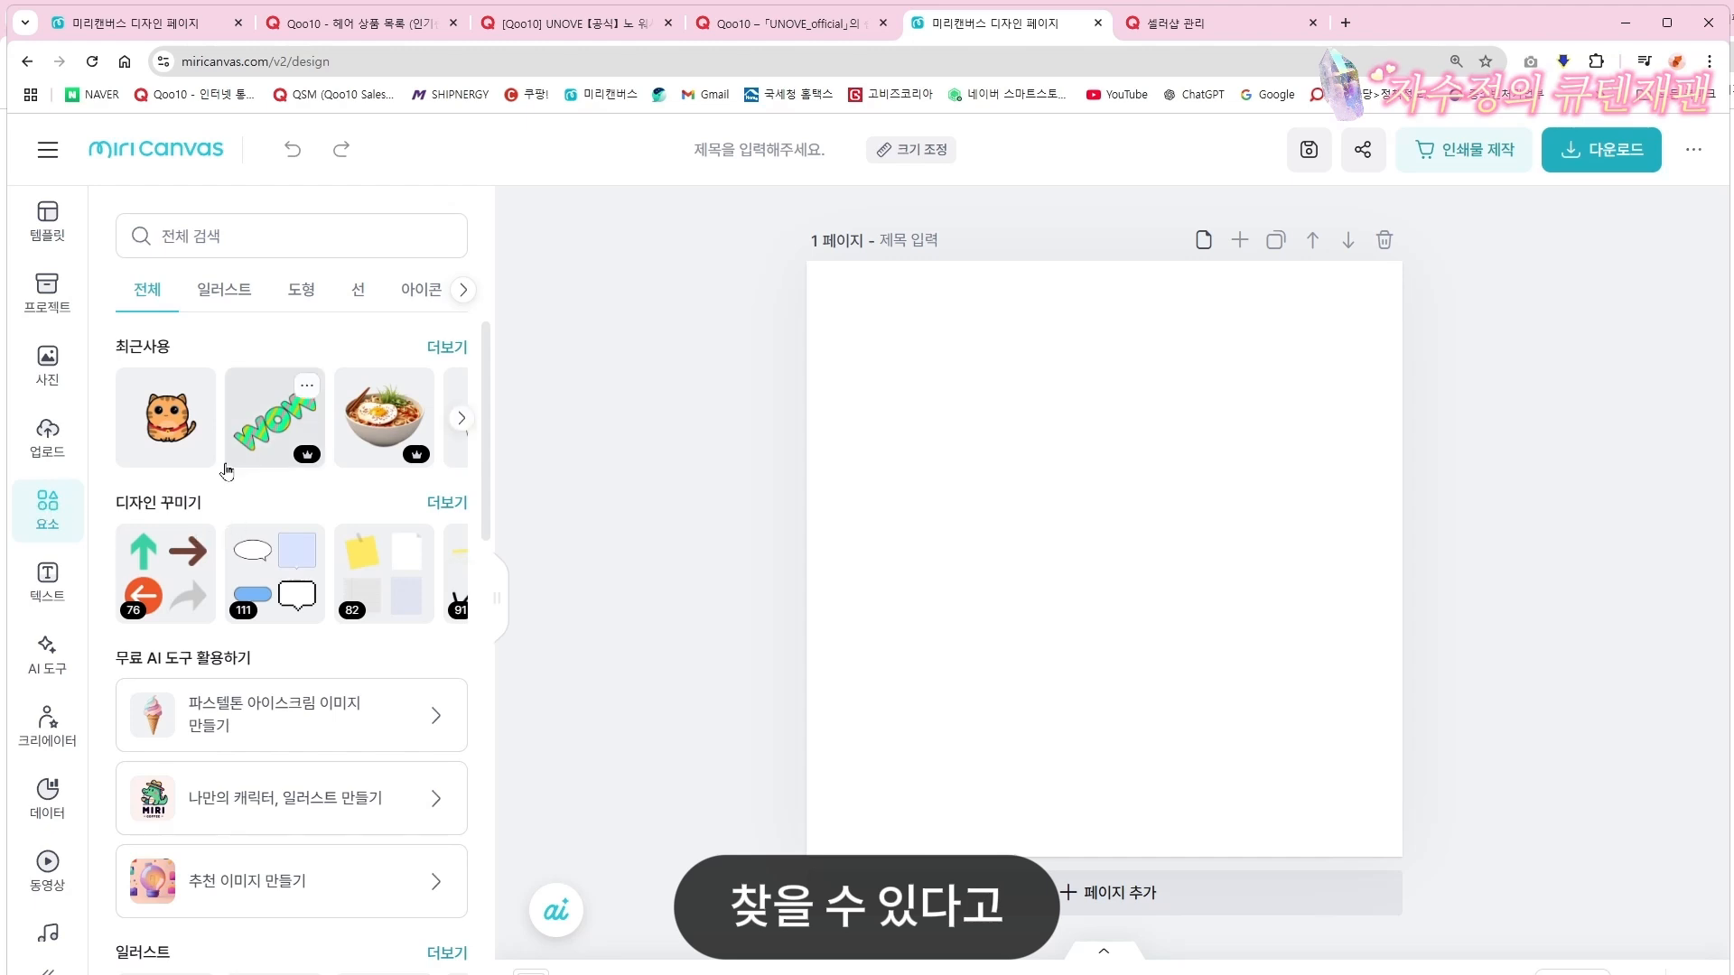
click(215, 237)
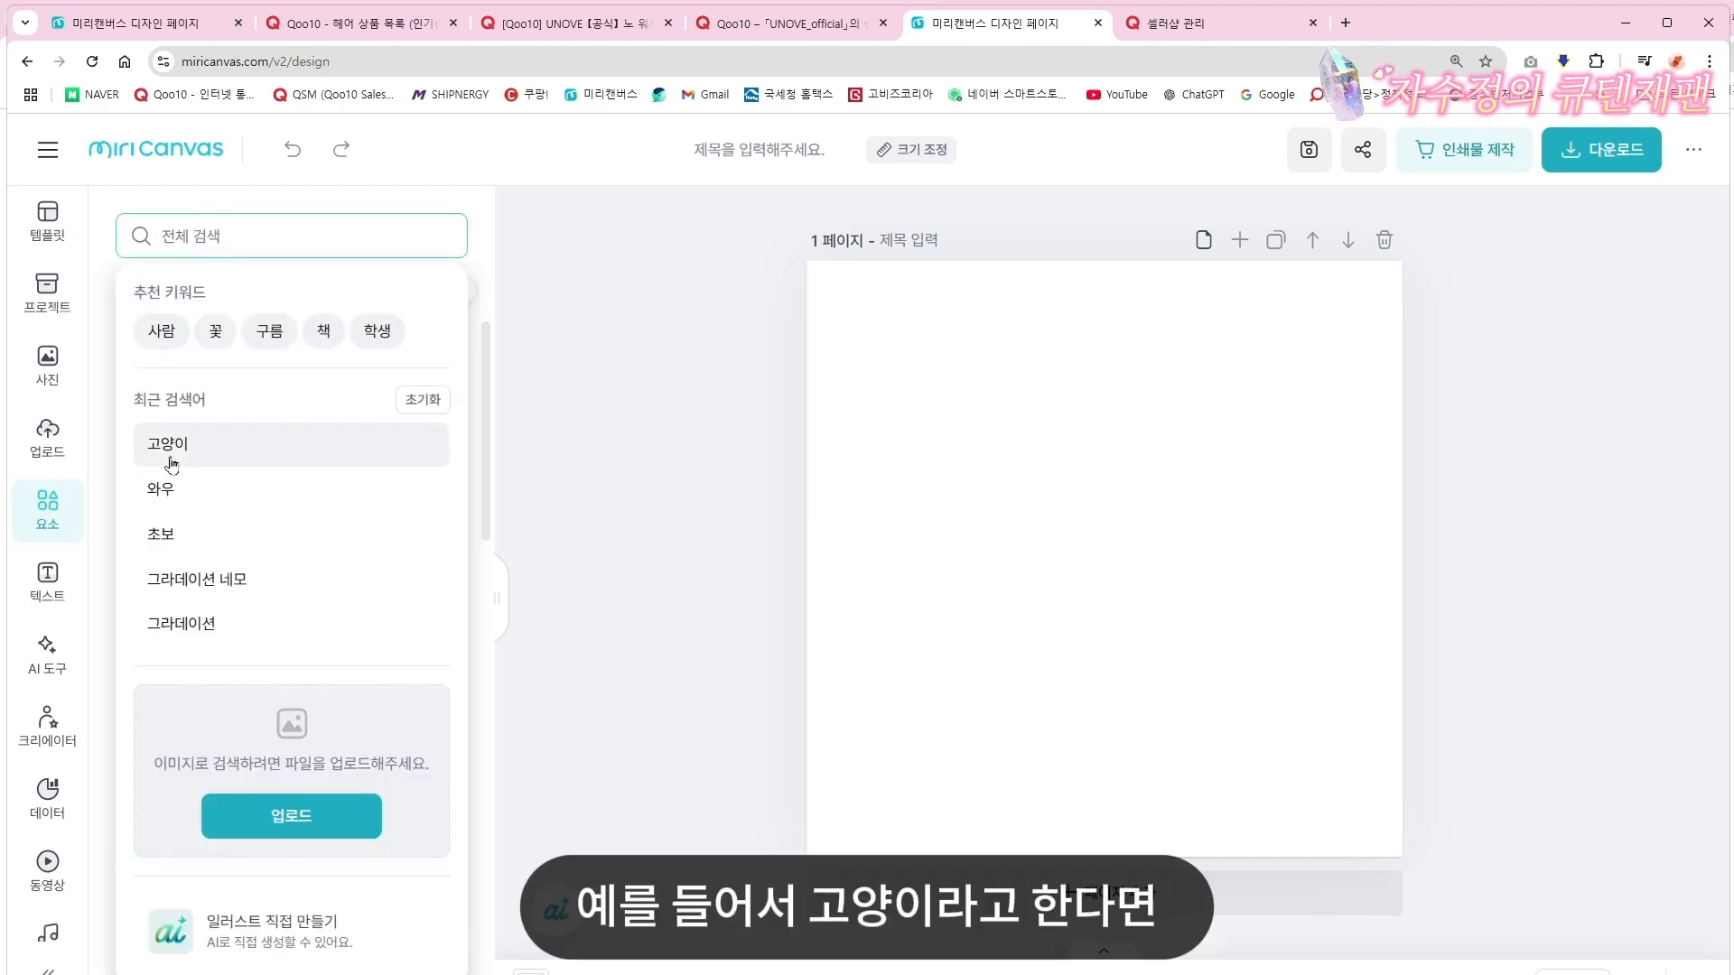
click(176, 446)
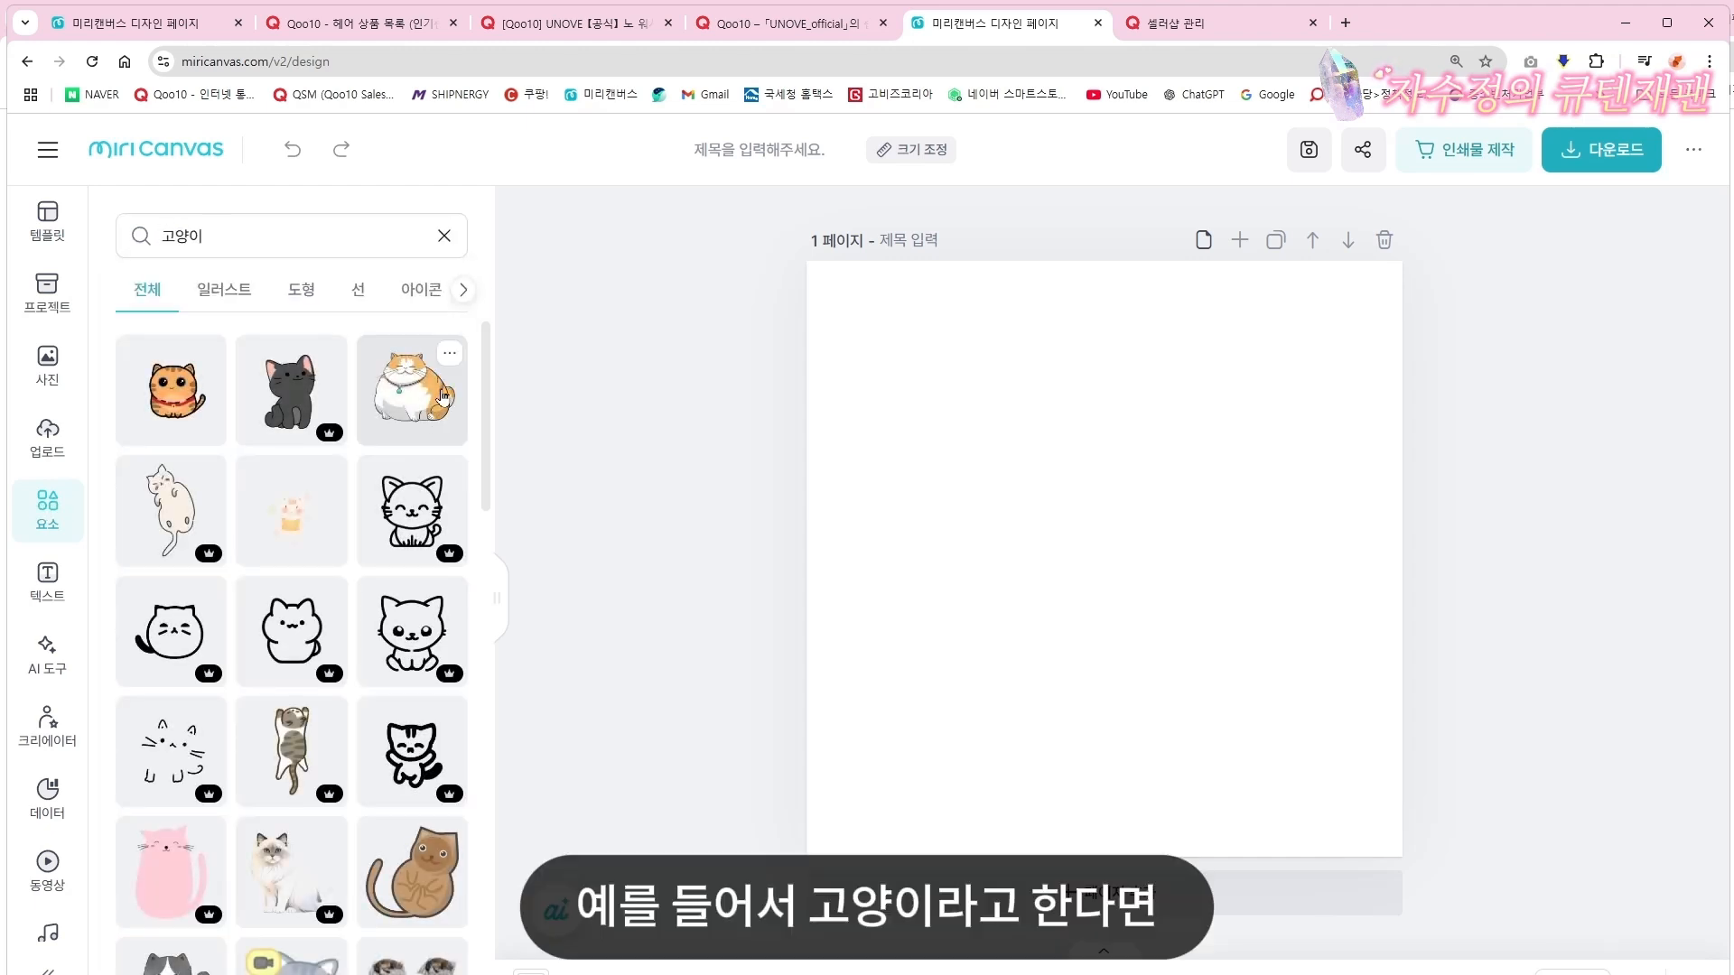
click(289, 397)
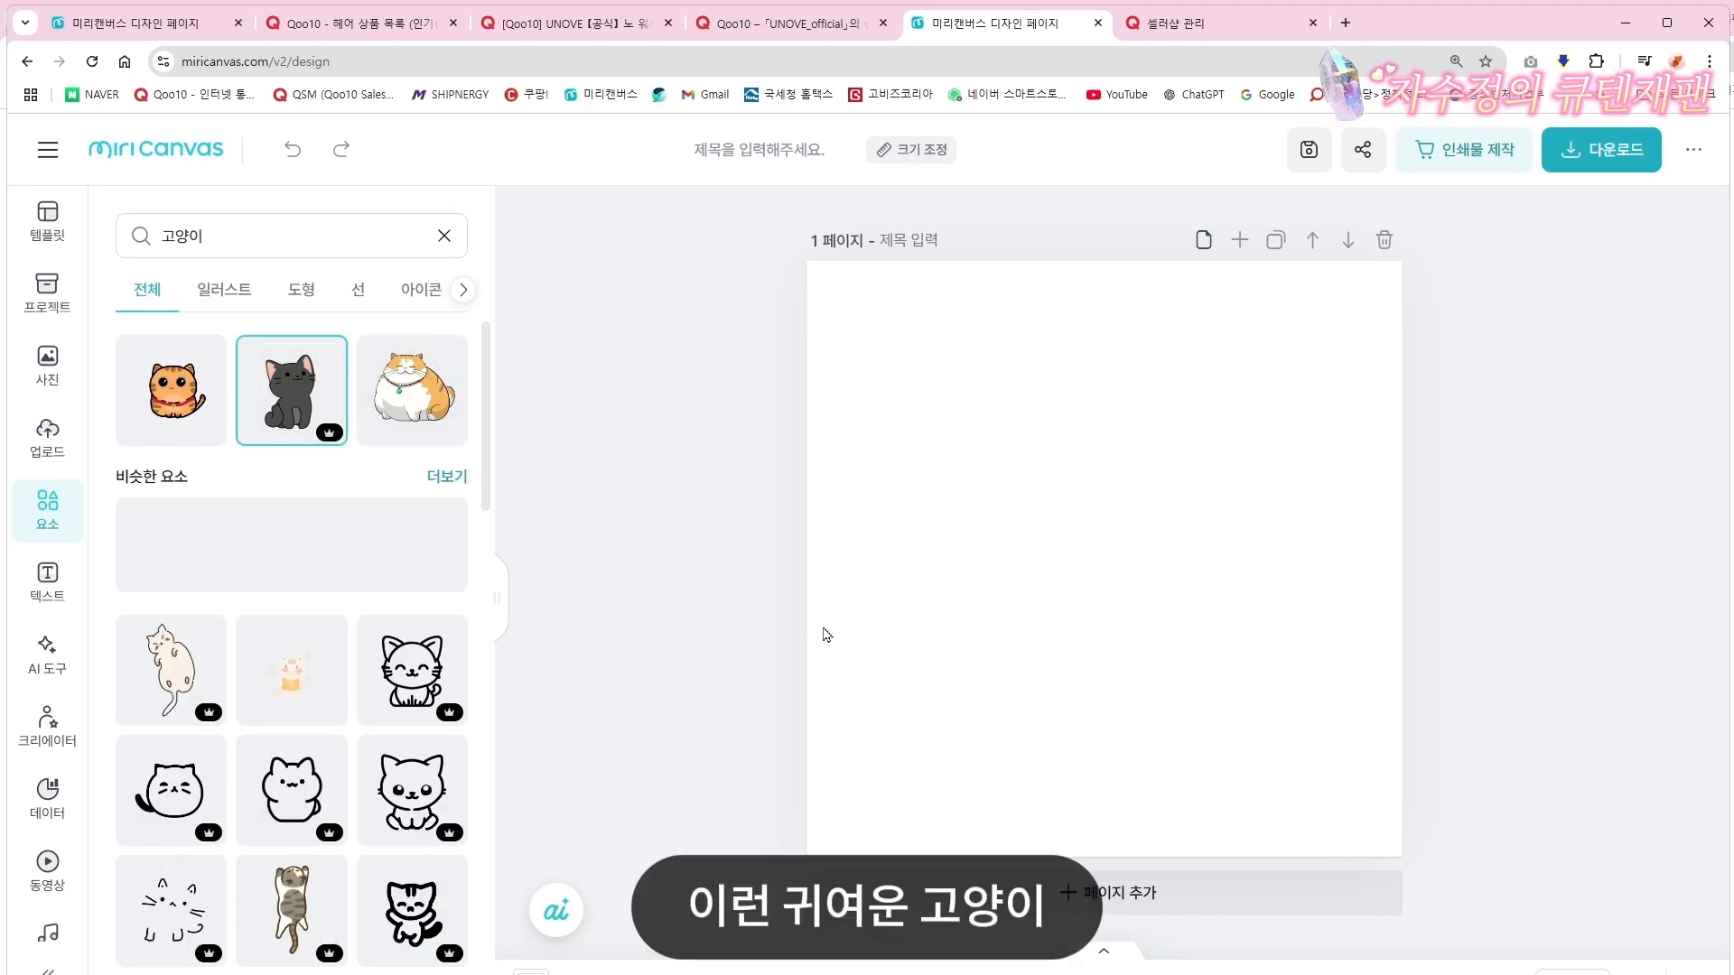
click(1114, 657)
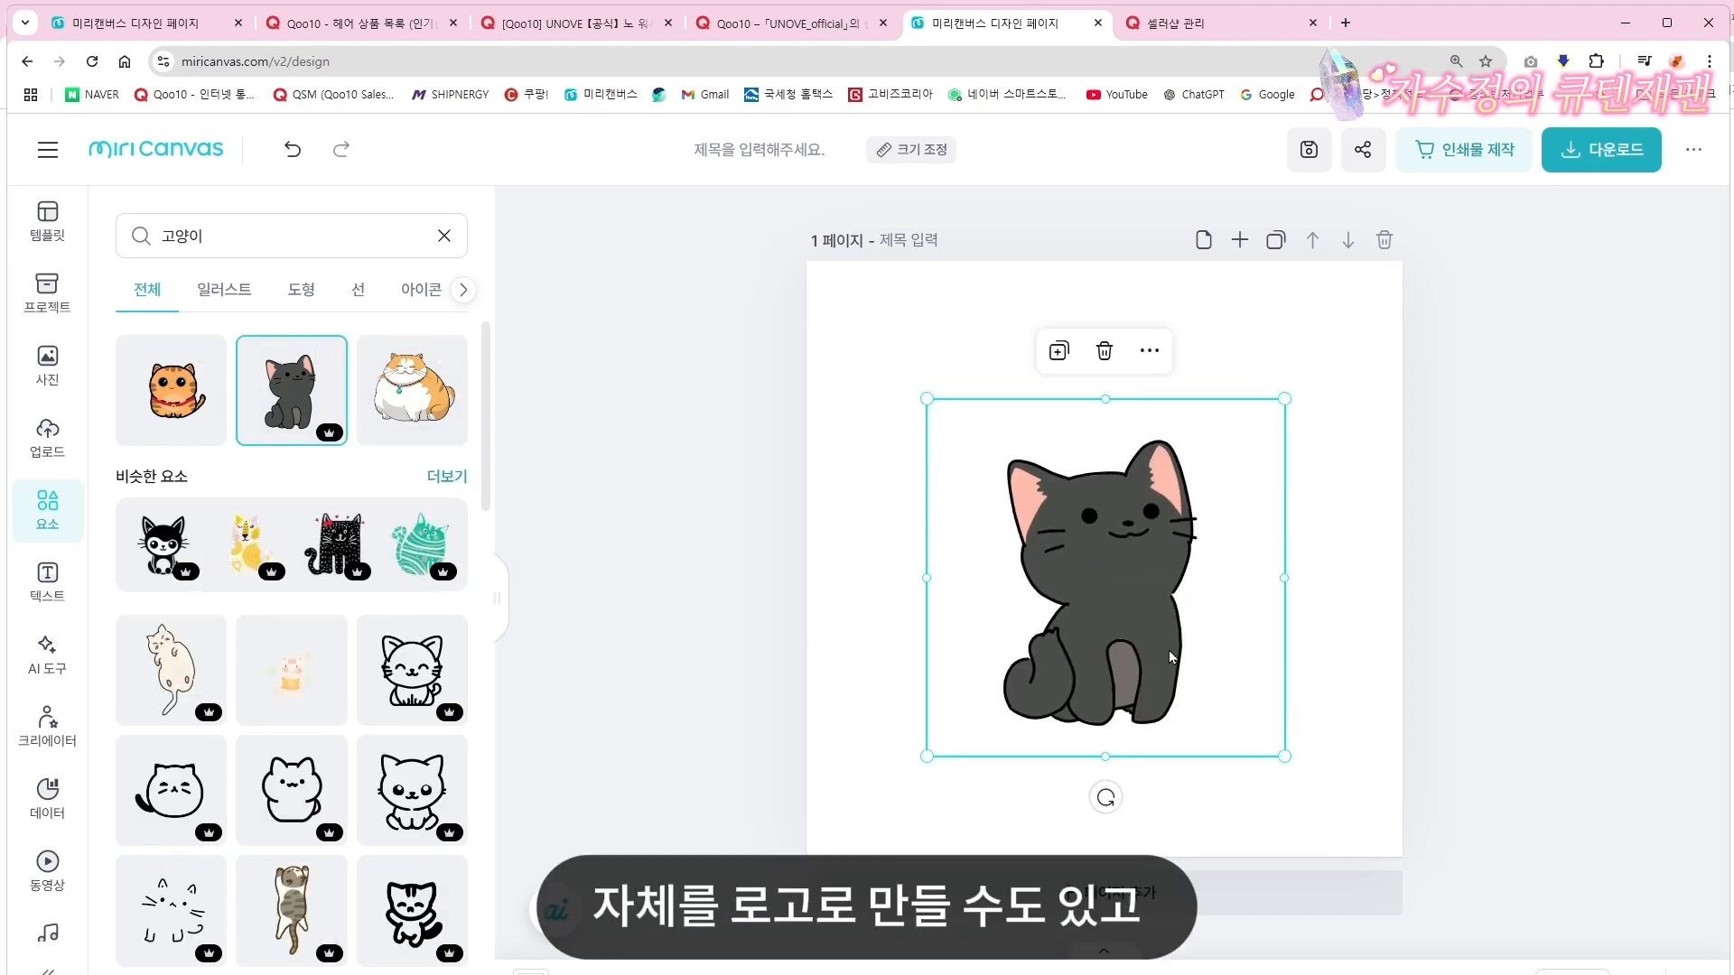
key(Delete)
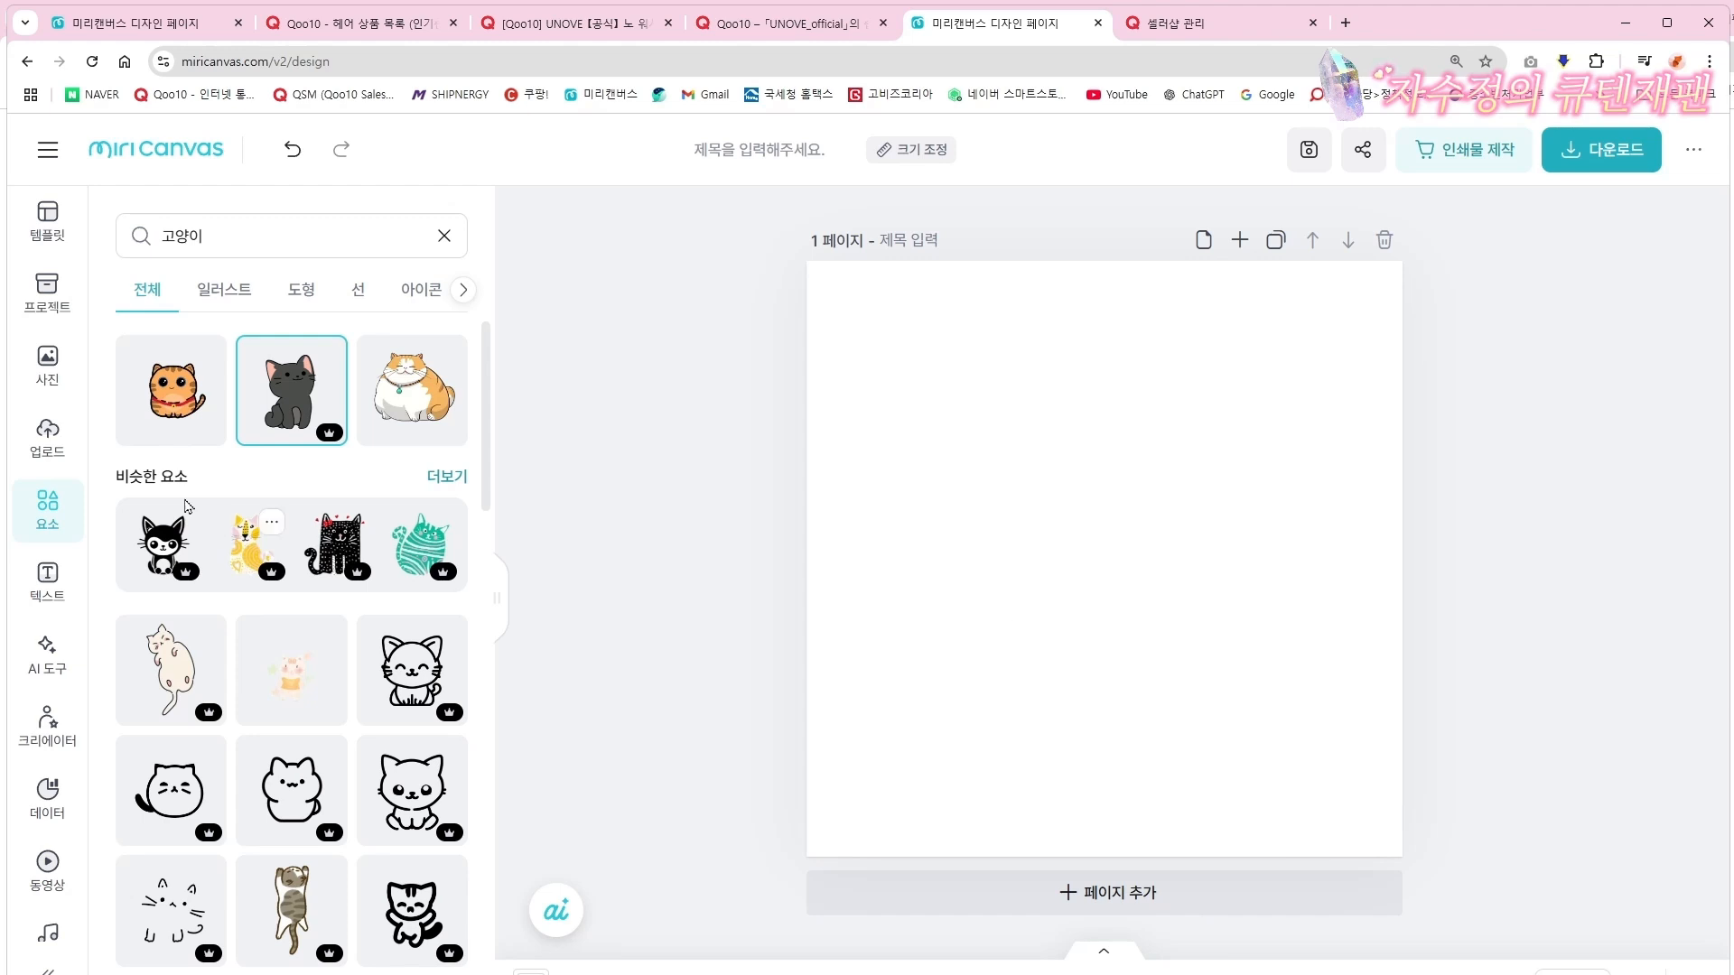
Add the orange striped cat illustration to the page, enlarge it and place it slightly above the page's middle
click(161, 407)
drag(1210, 689, 1183, 700)
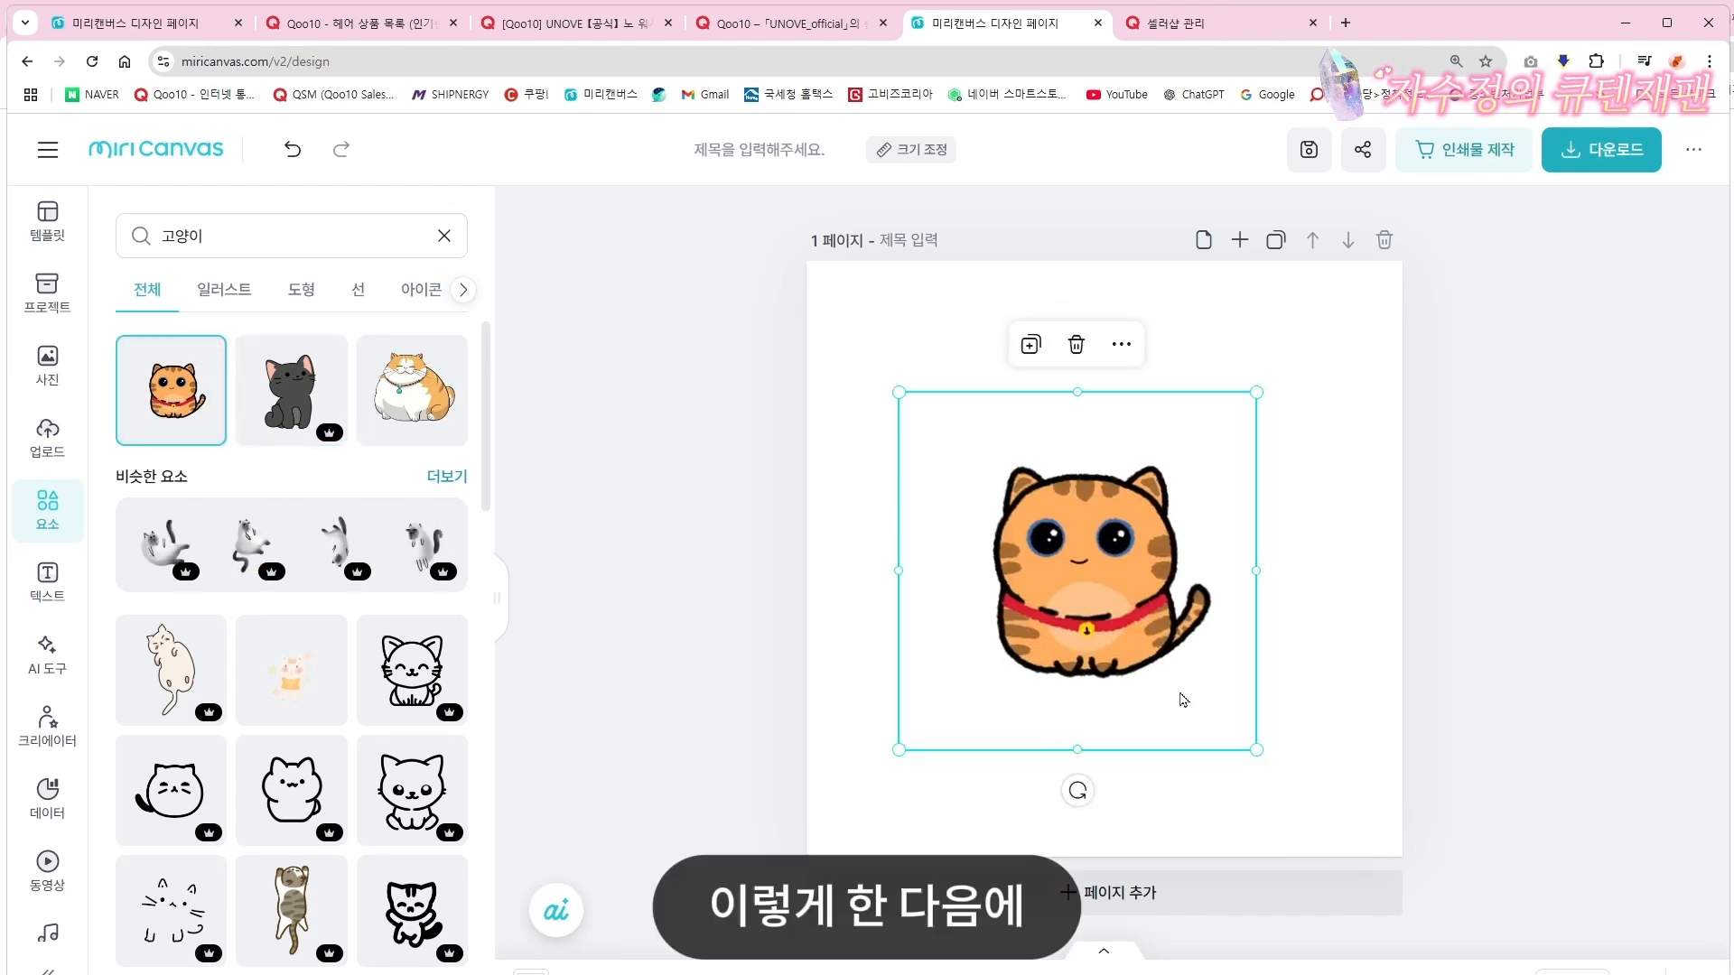
drag(1258, 751, 1337, 809)
drag(1173, 638, 1178, 549)
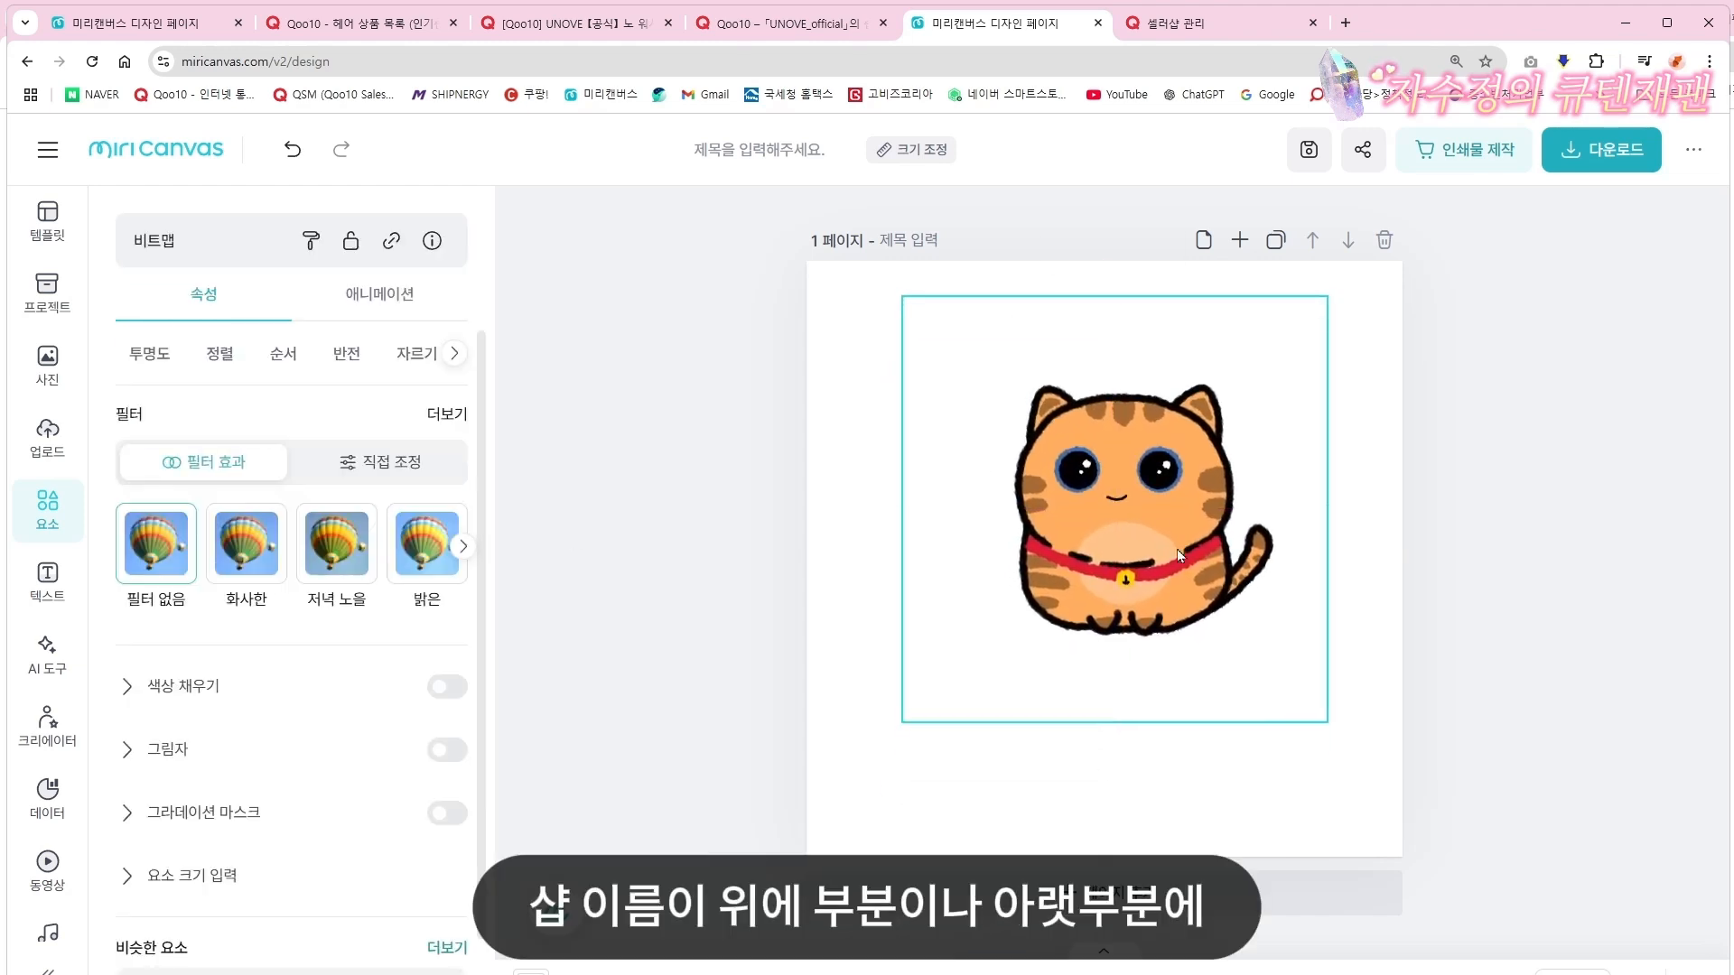
click(1229, 812)
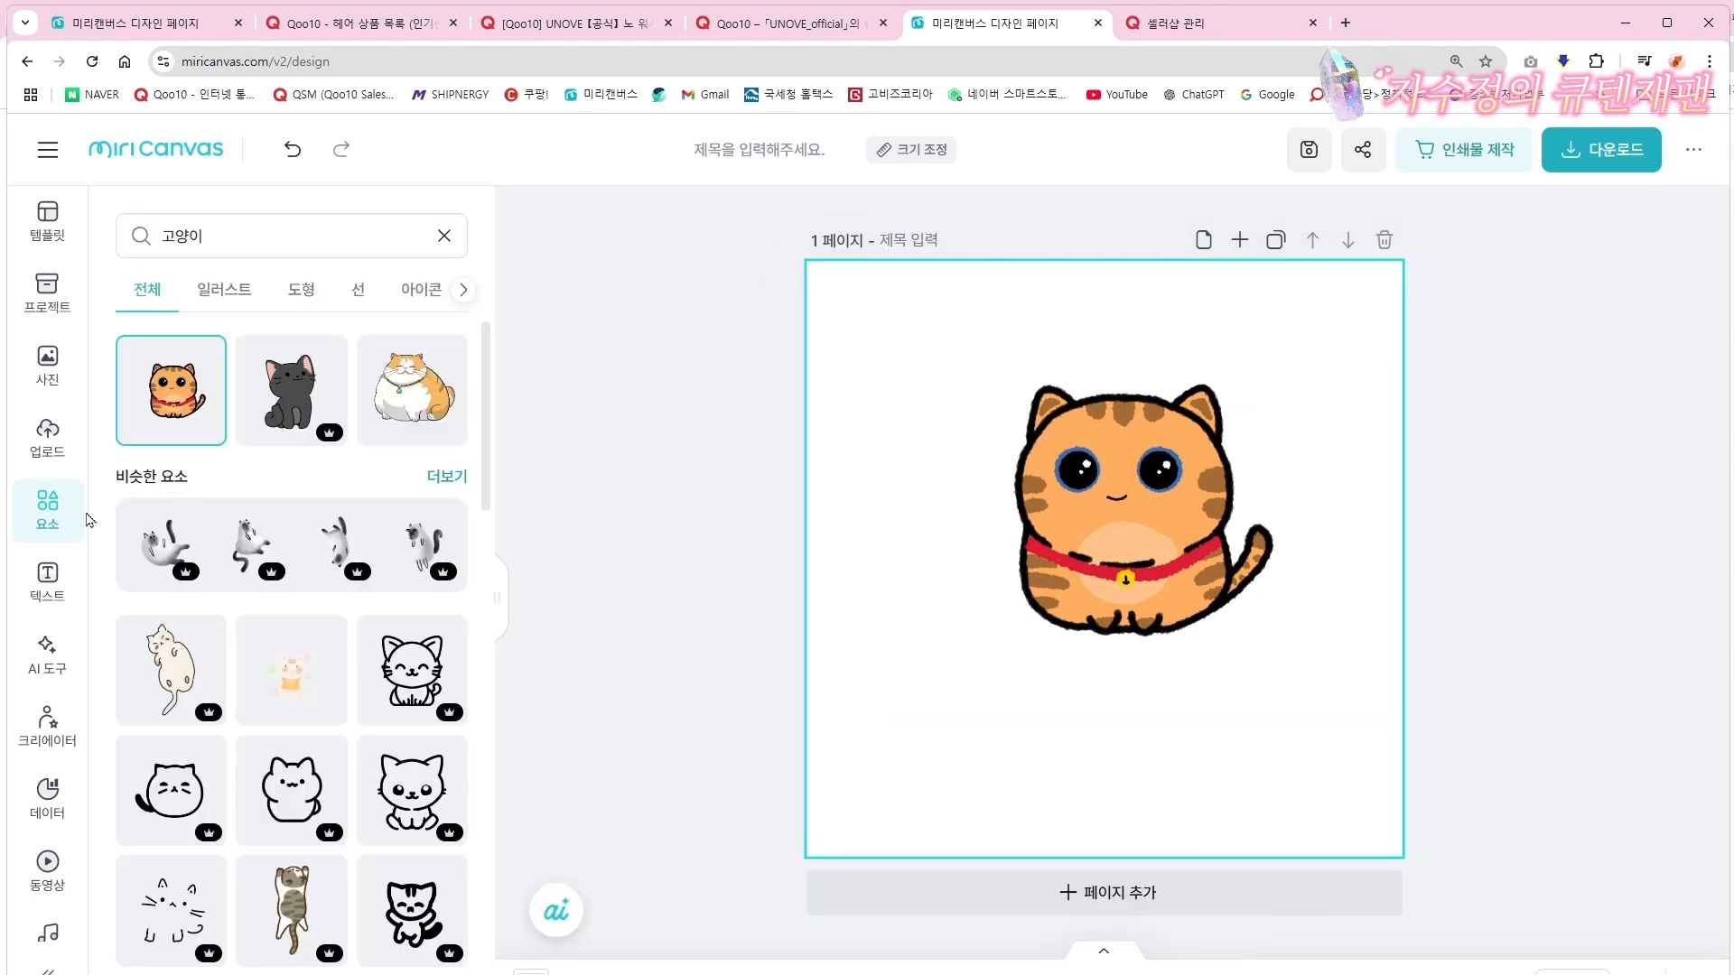
Add a subtitle text below the cat and replace its wording with "SEOUL SHOP"
click(45, 587)
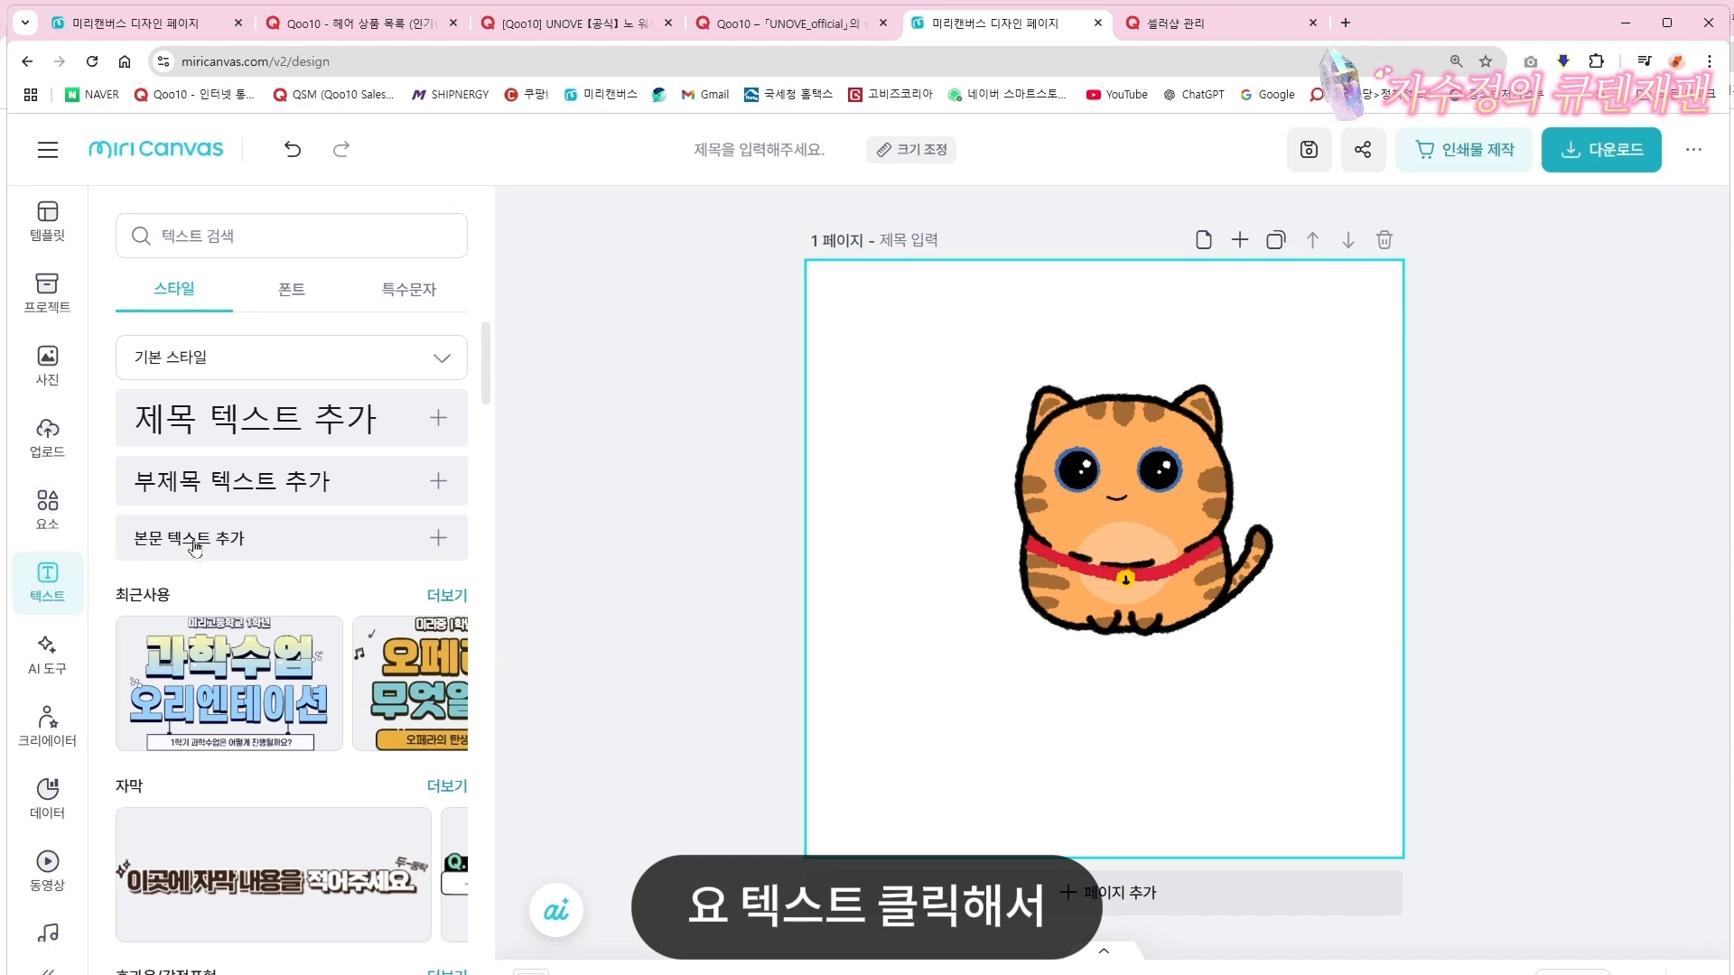
click(244, 498)
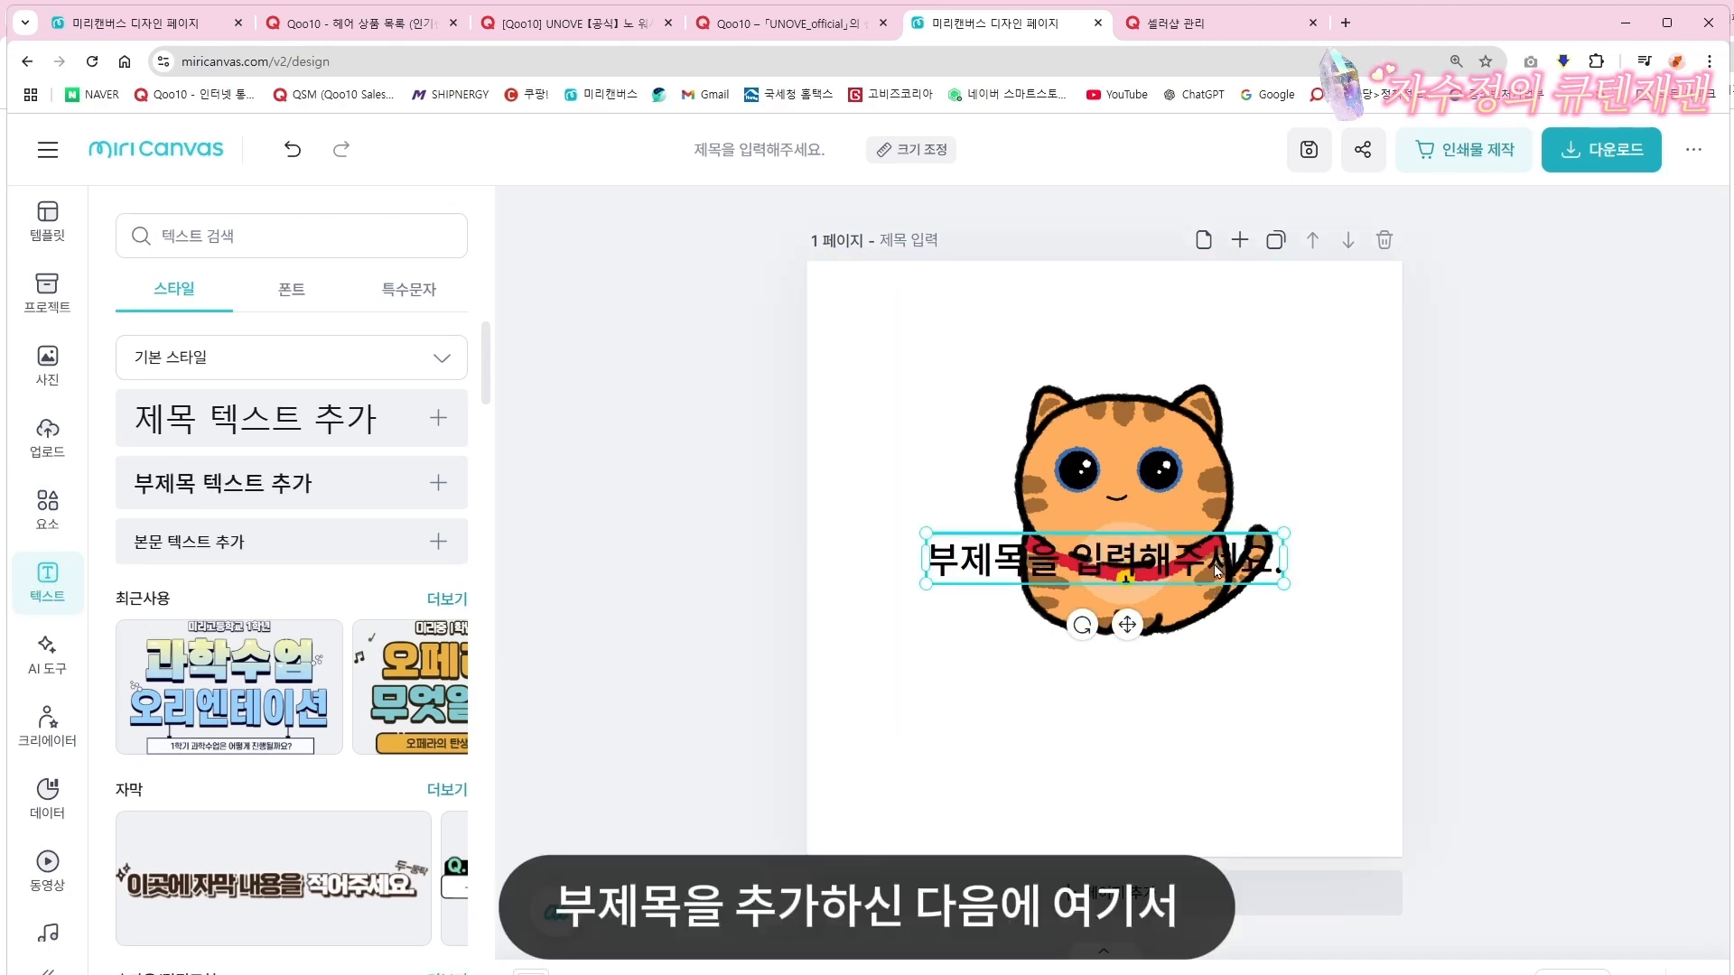
drag(1216, 571, 1228, 717)
double_click(1182, 699)
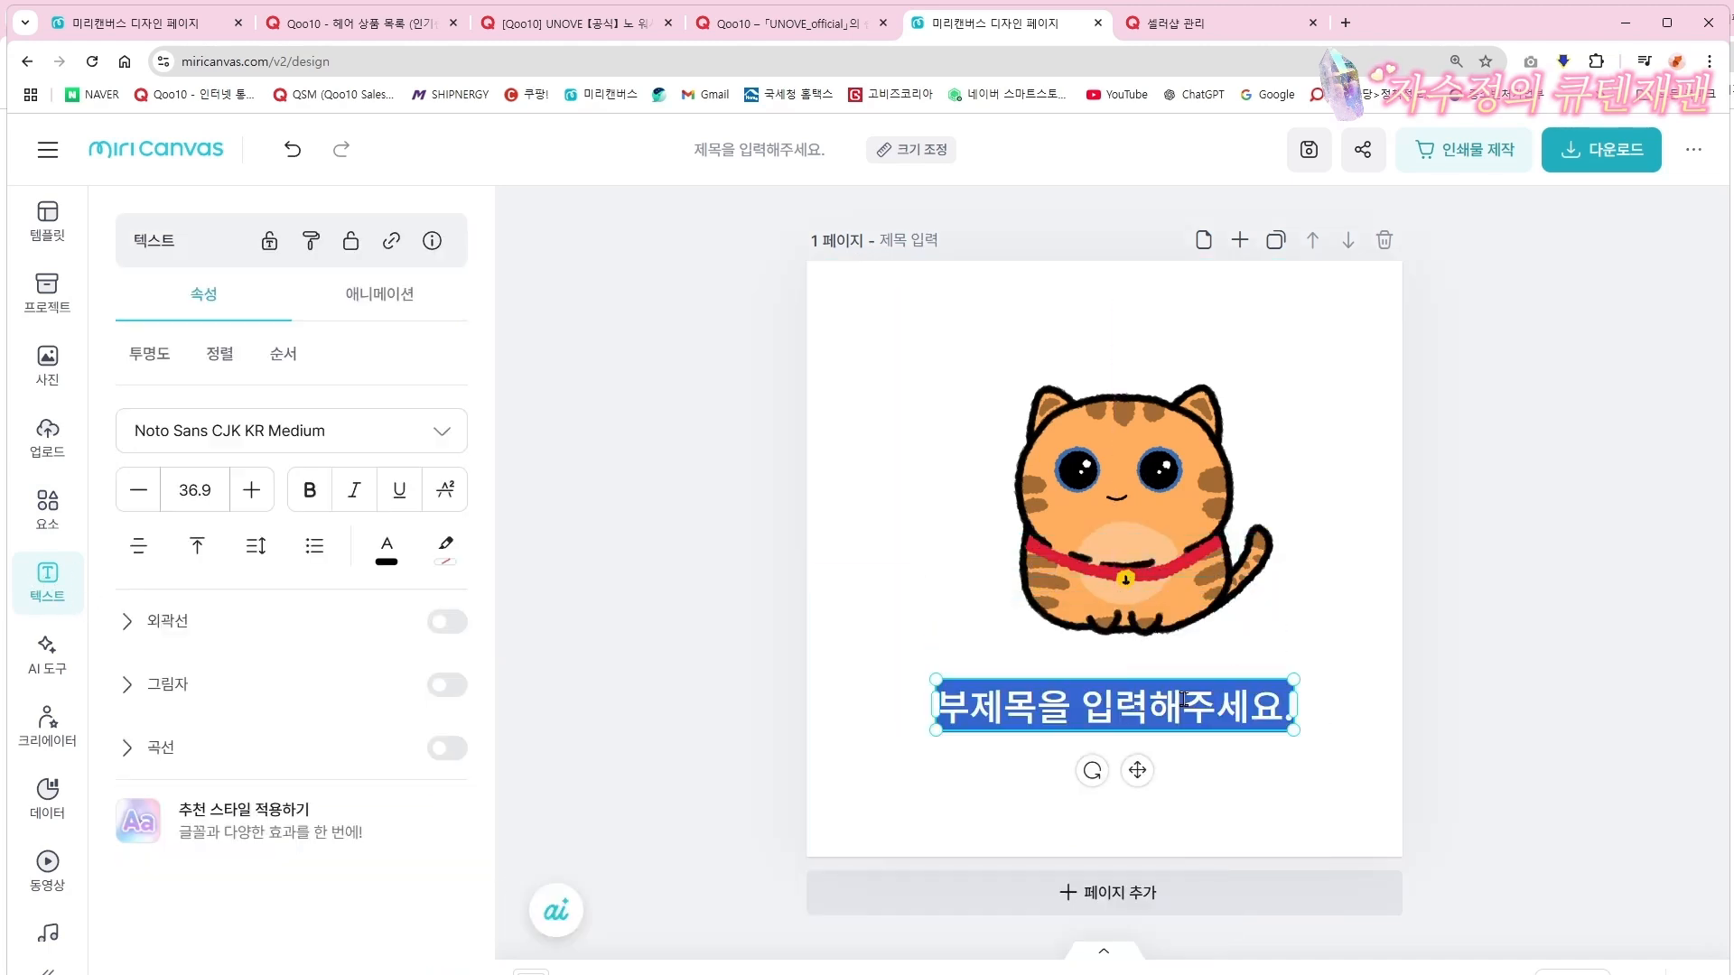
text(ㄴㄷ)
key(BackSpace)
key(BackSpace)
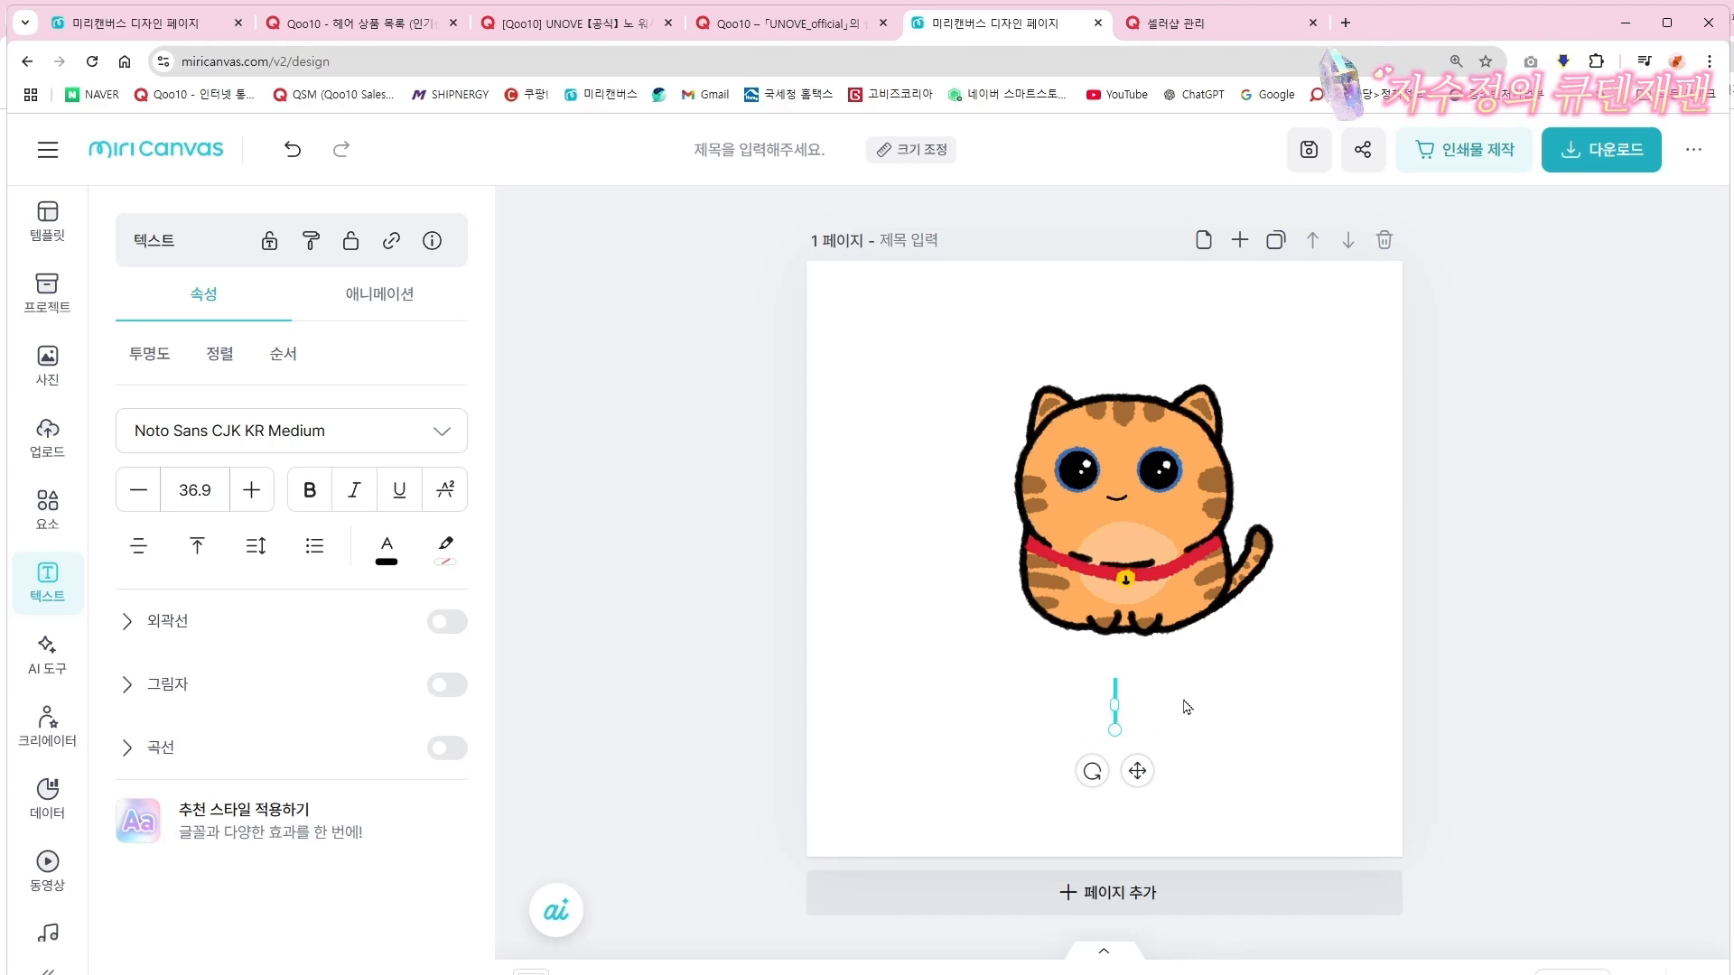
text(SEOUL S)
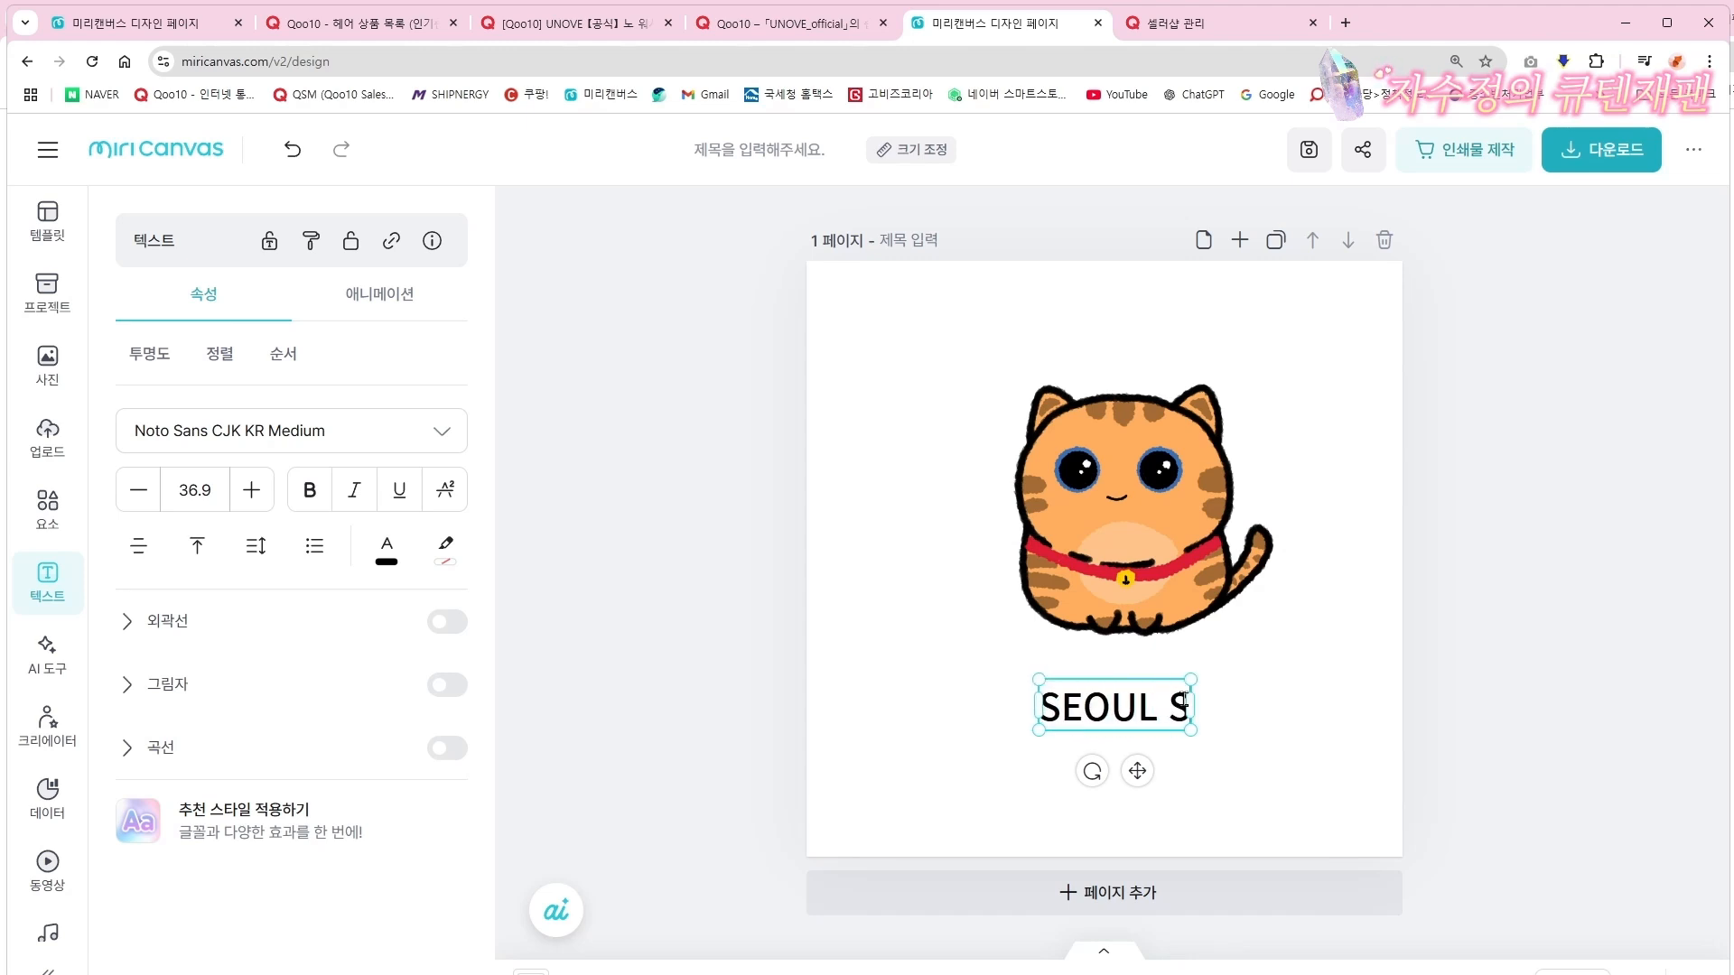
text(HIP)
key(BackSpace)
key(BackSpace)
text(OP)
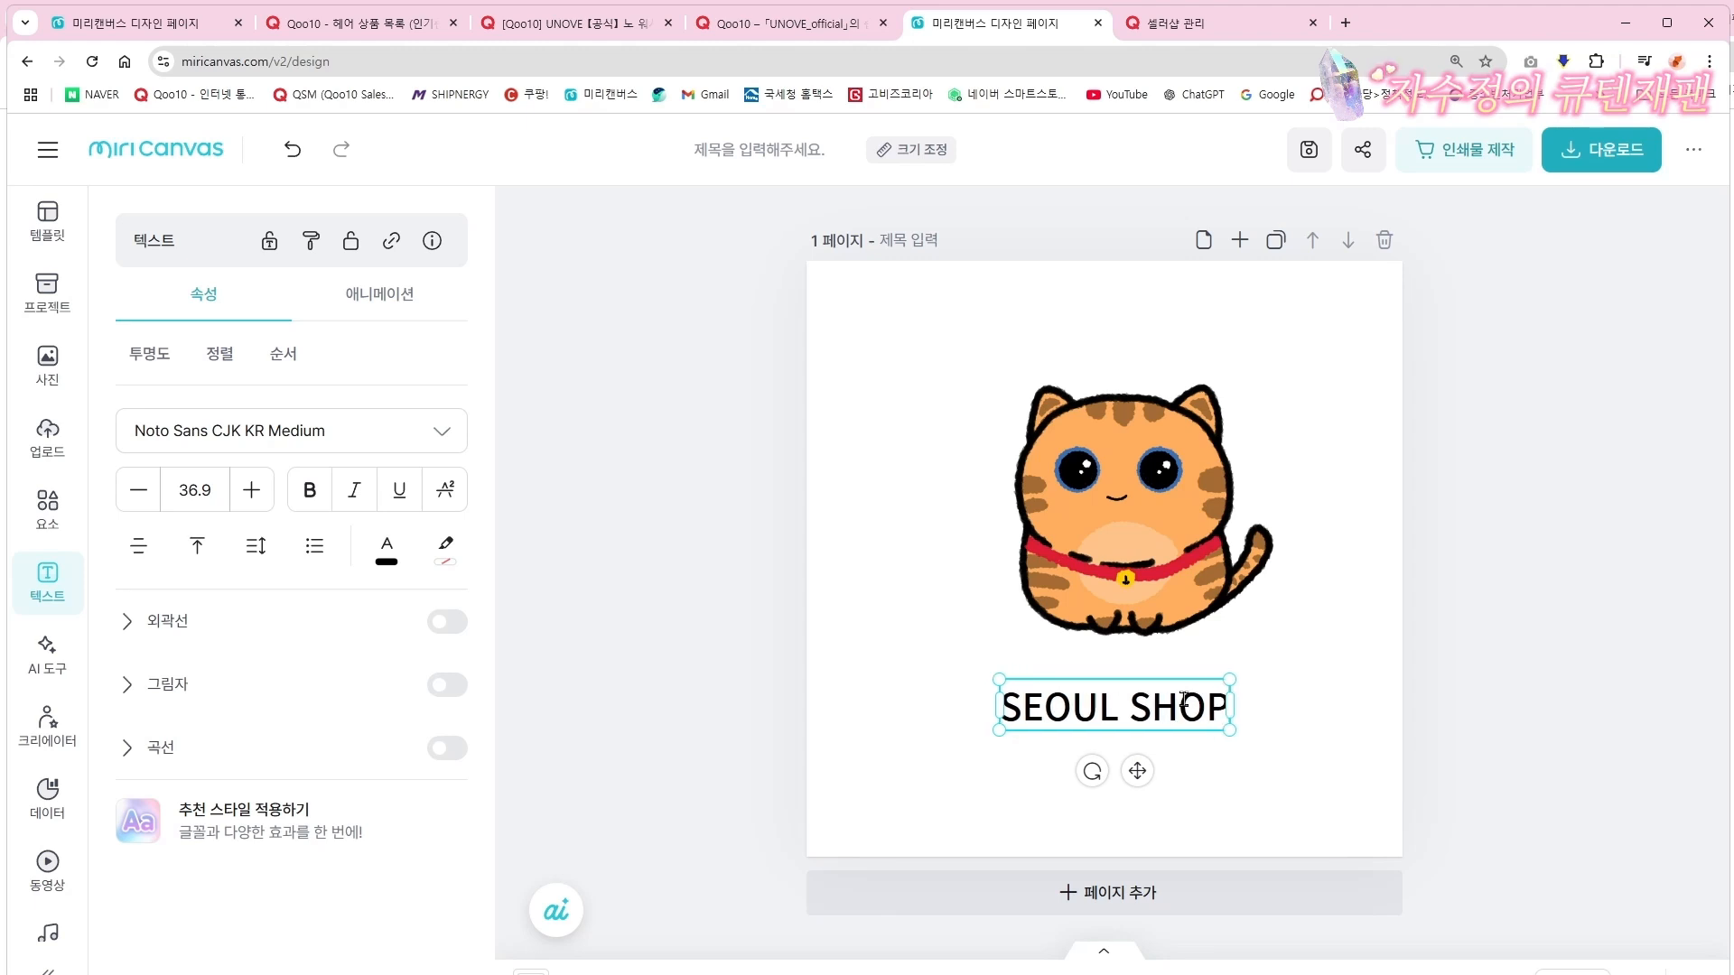
Enlarge the SEOUL SHOP text to about 60.6 and centre both it and the cat horizontally on the page
click(1432, 696)
drag(1142, 725, 1363, 762)
drag(1278, 710, 1360, 722)
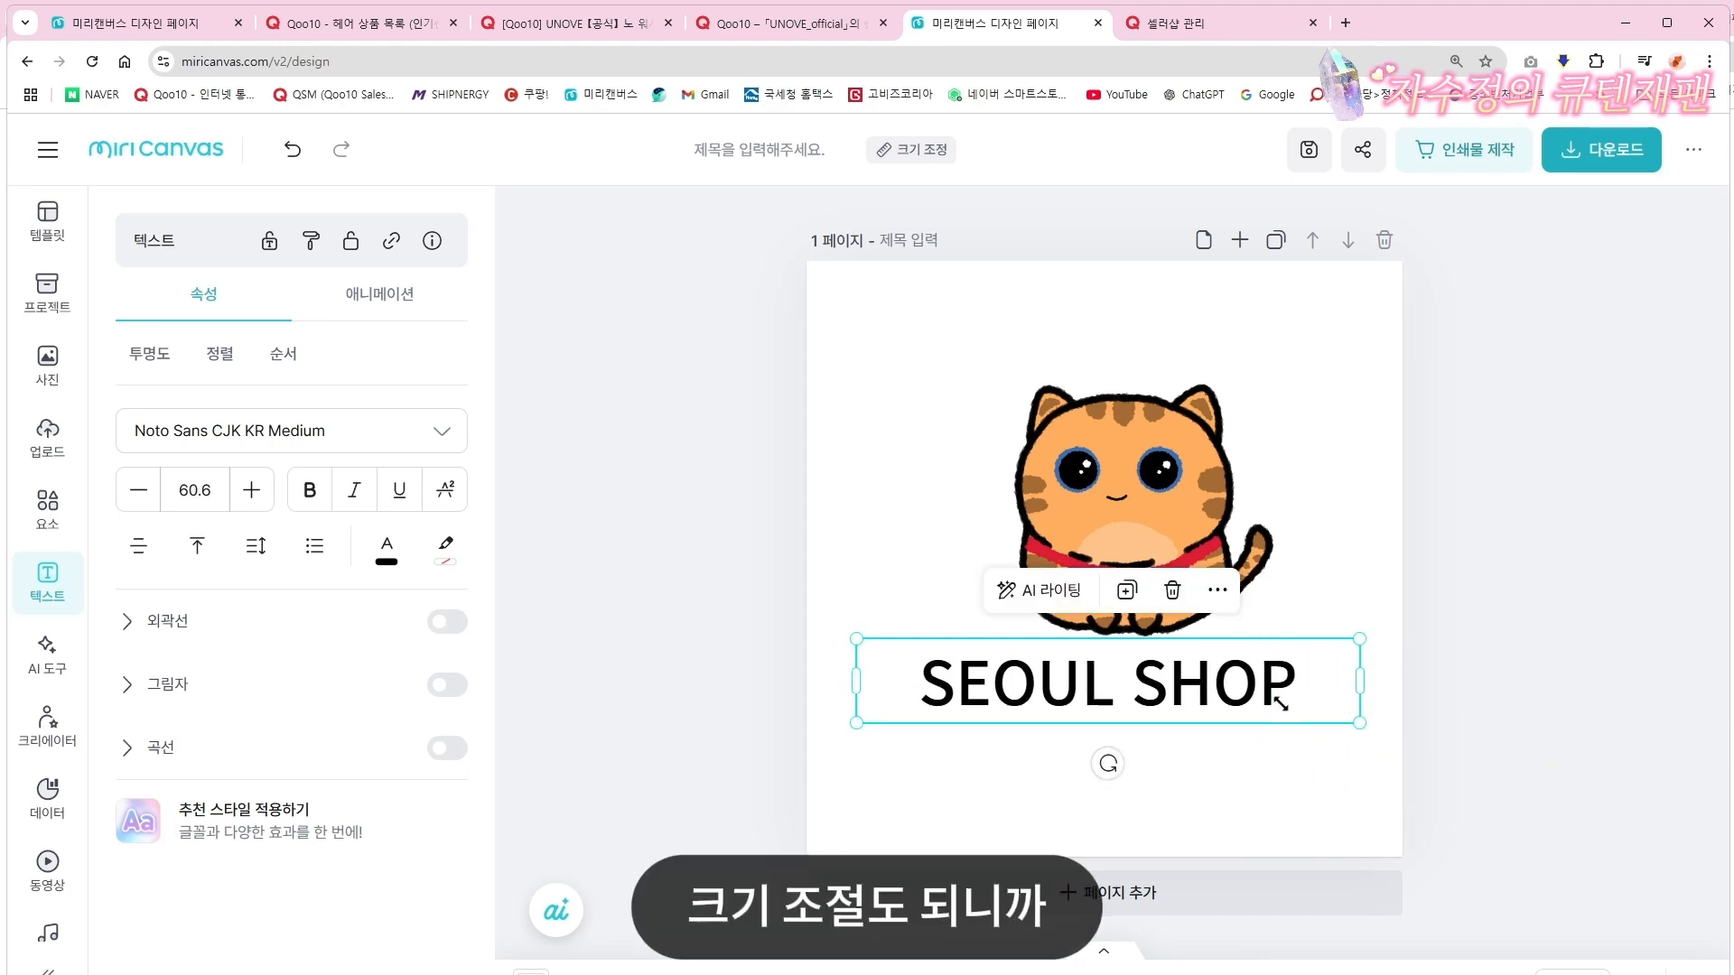
mouse_move(1174, 709)
mouse_down()
mouse_move(1225, 717)
mouse_move(1178, 711)
mouse_up()
drag(1244, 470, 1187, 485)
click(1610, 522)
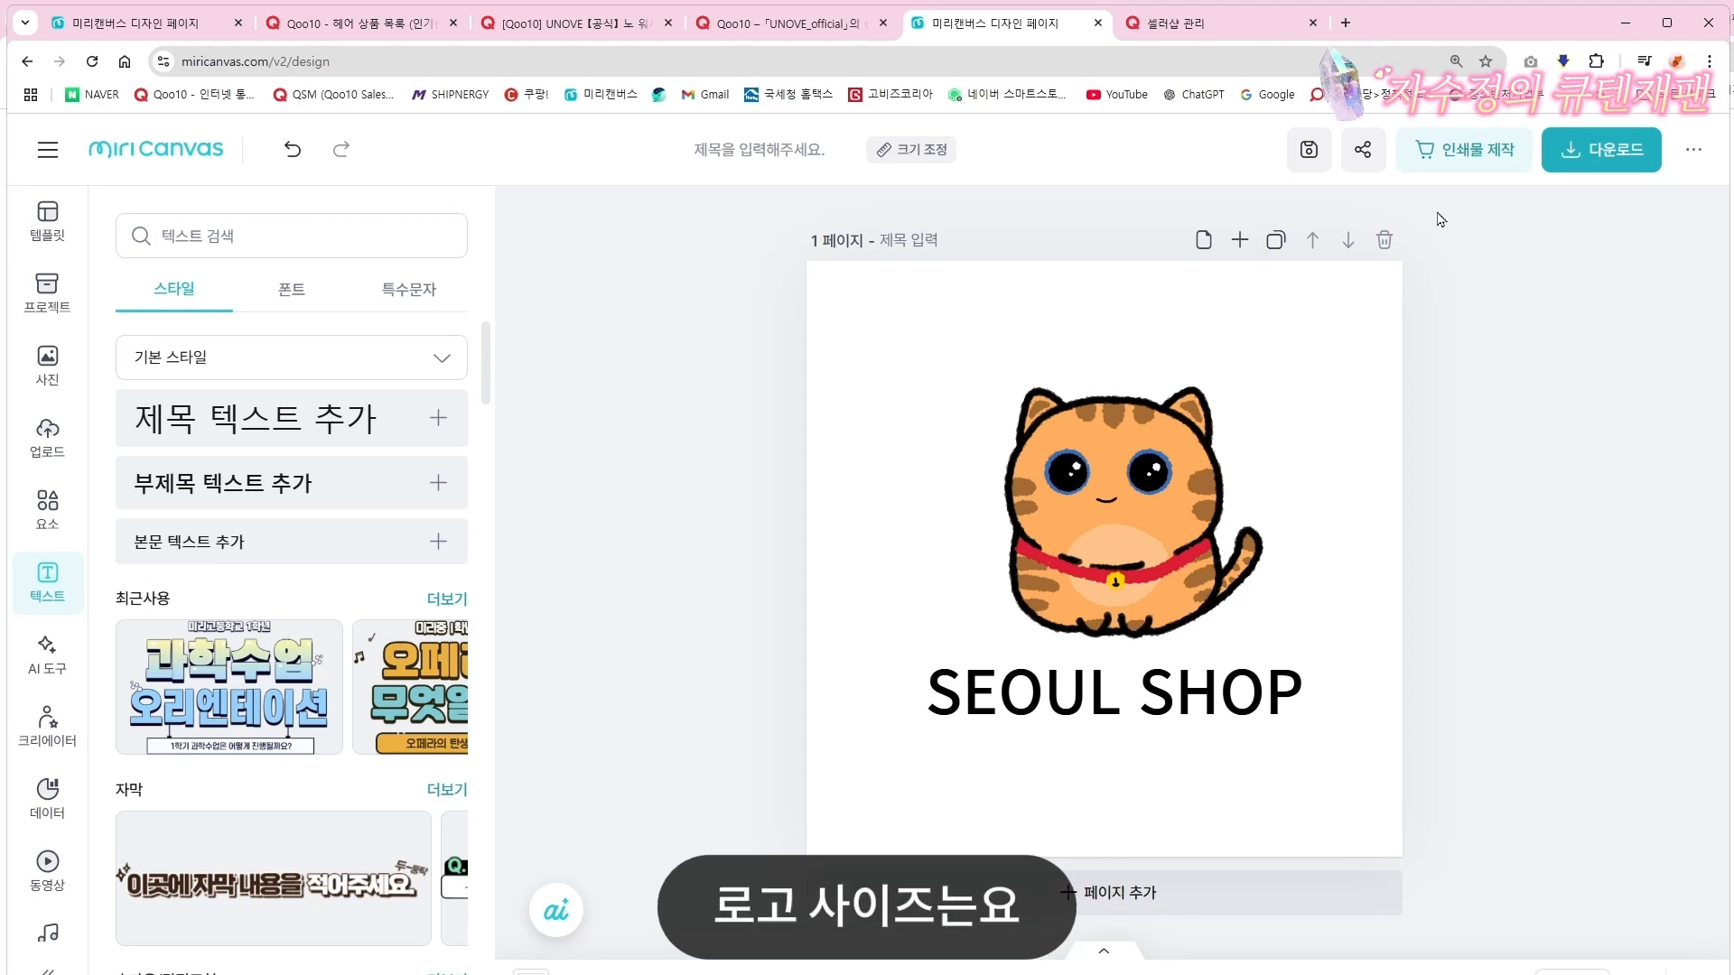
Resize the design to a custom size of 220 × 220 px
click(916, 150)
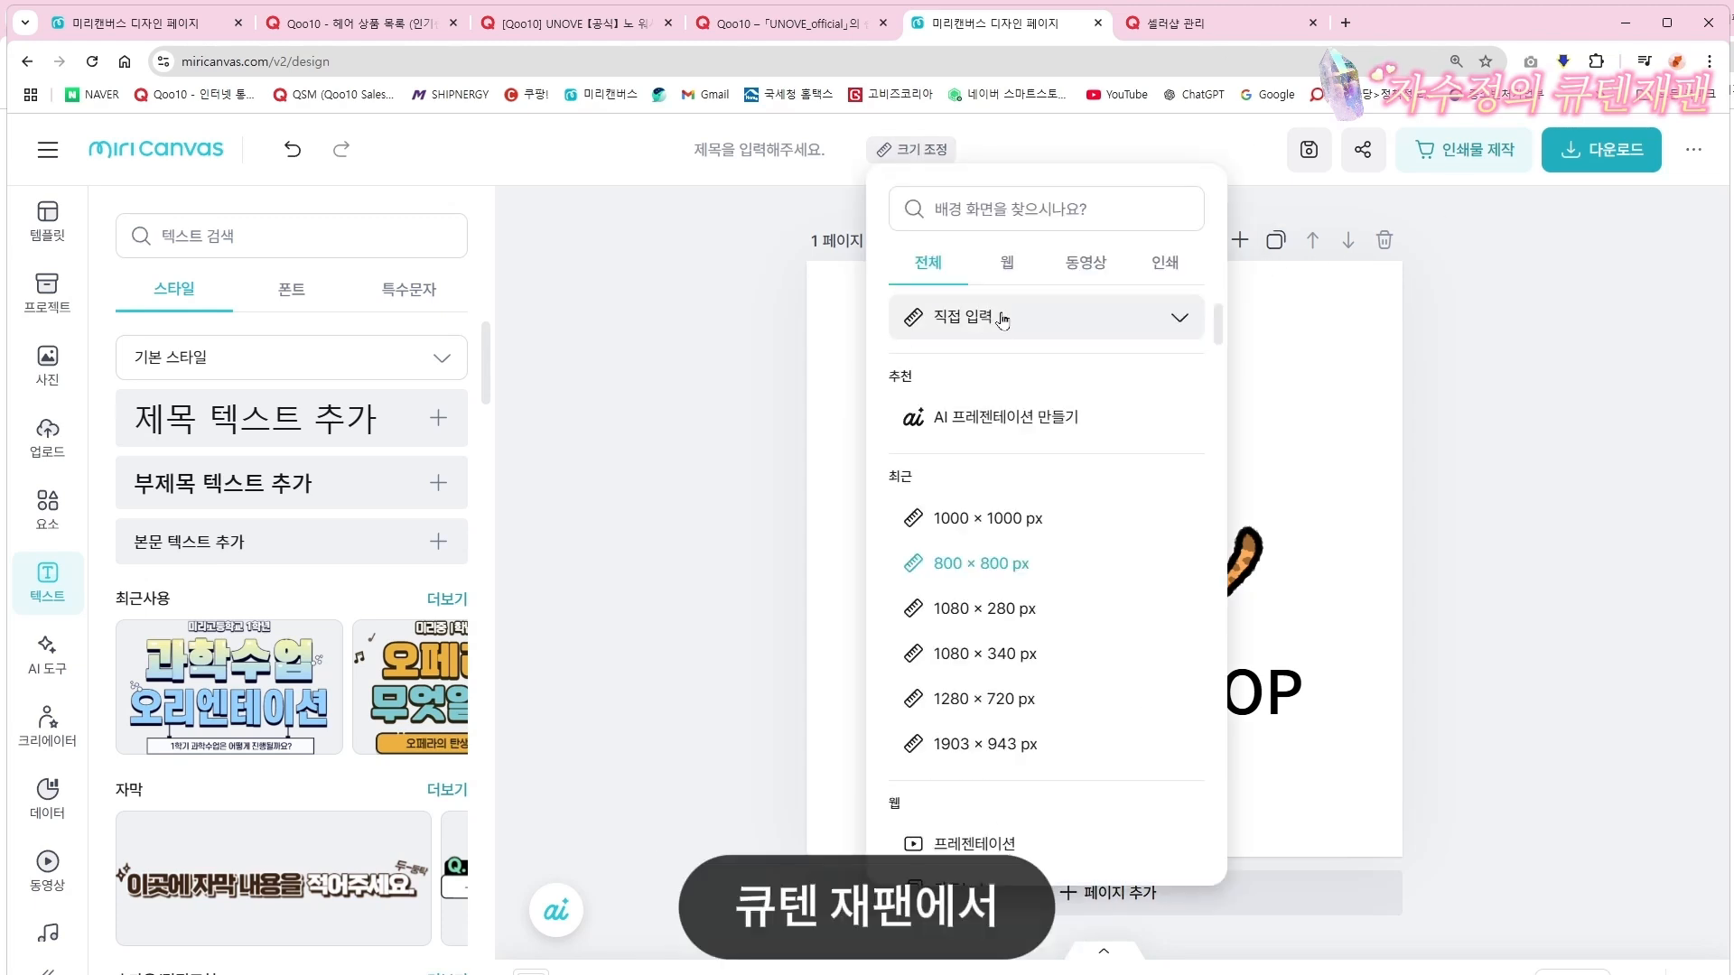
click(1003, 321)
click(925, 371)
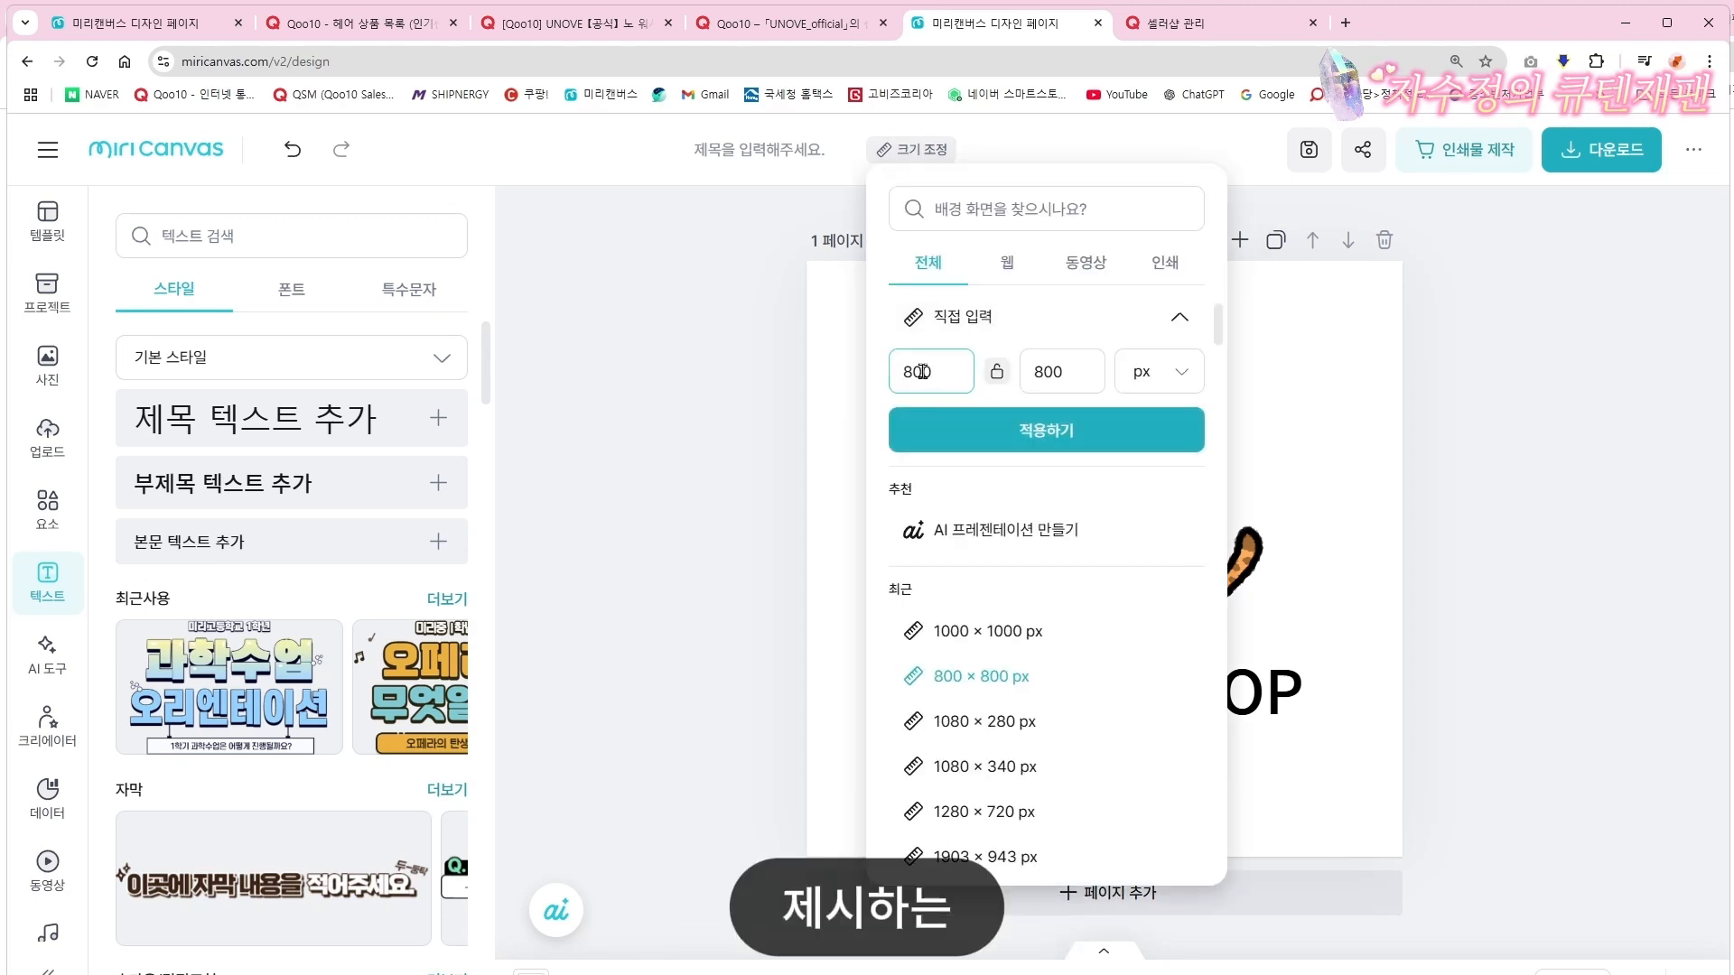
drag(933, 372, 903, 382)
text(220)
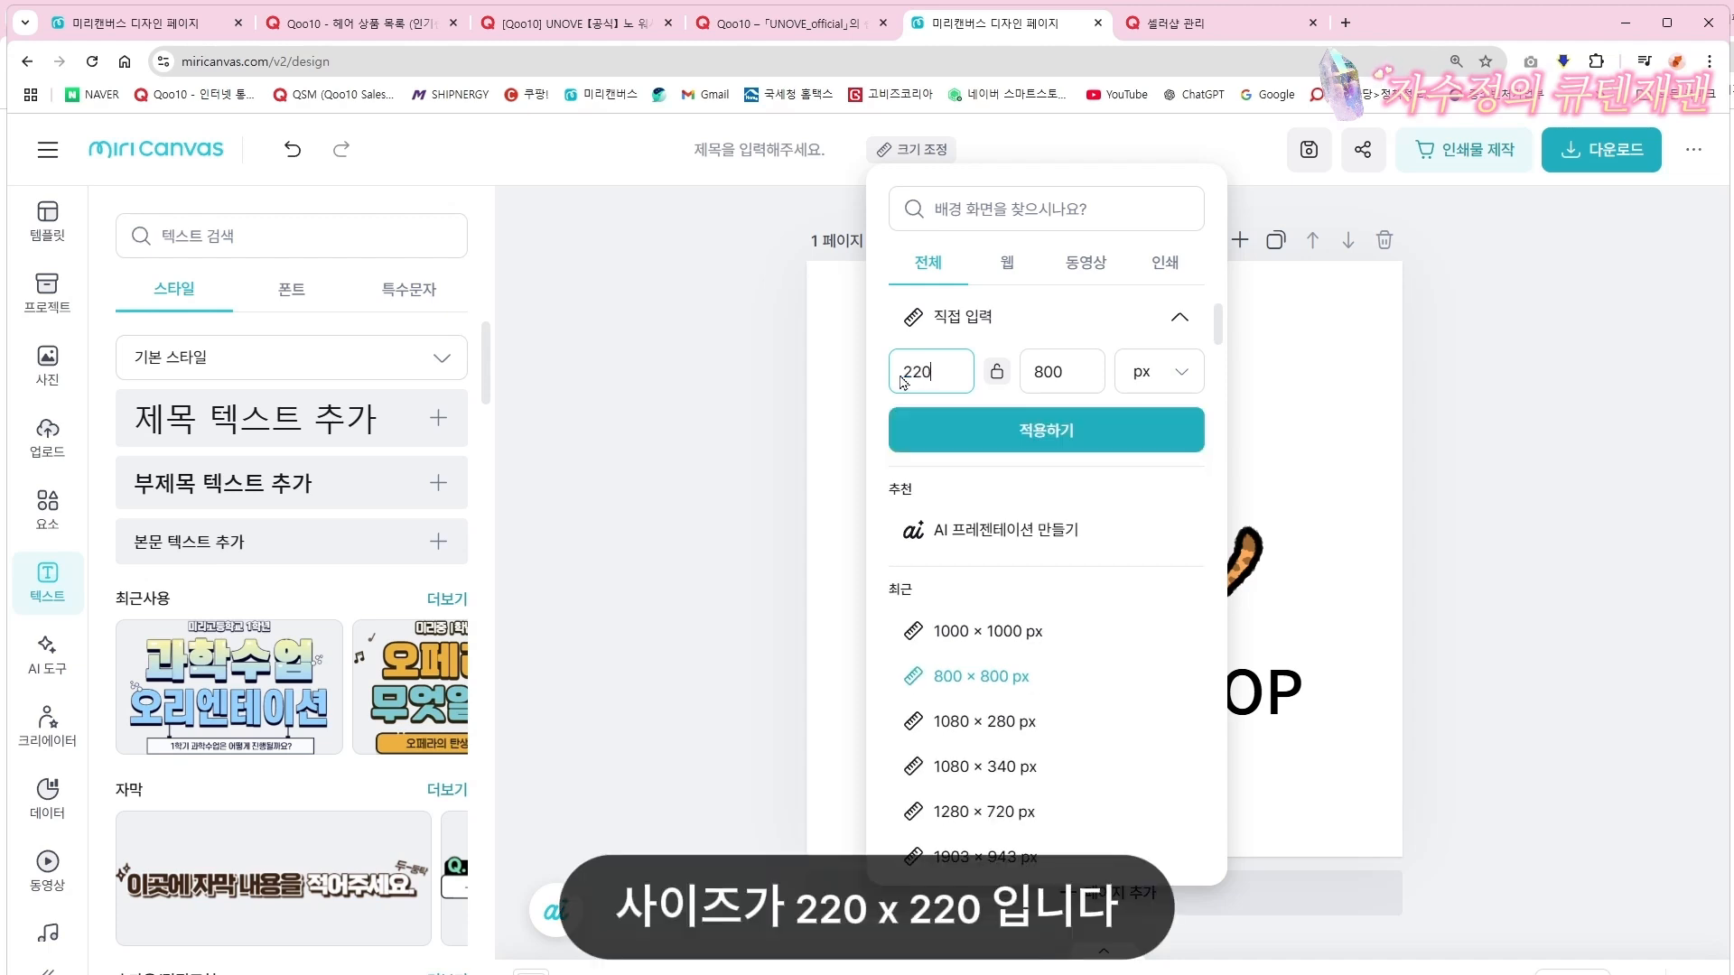
click(1064, 372)
key(BackSpace)
key(BackSpace)
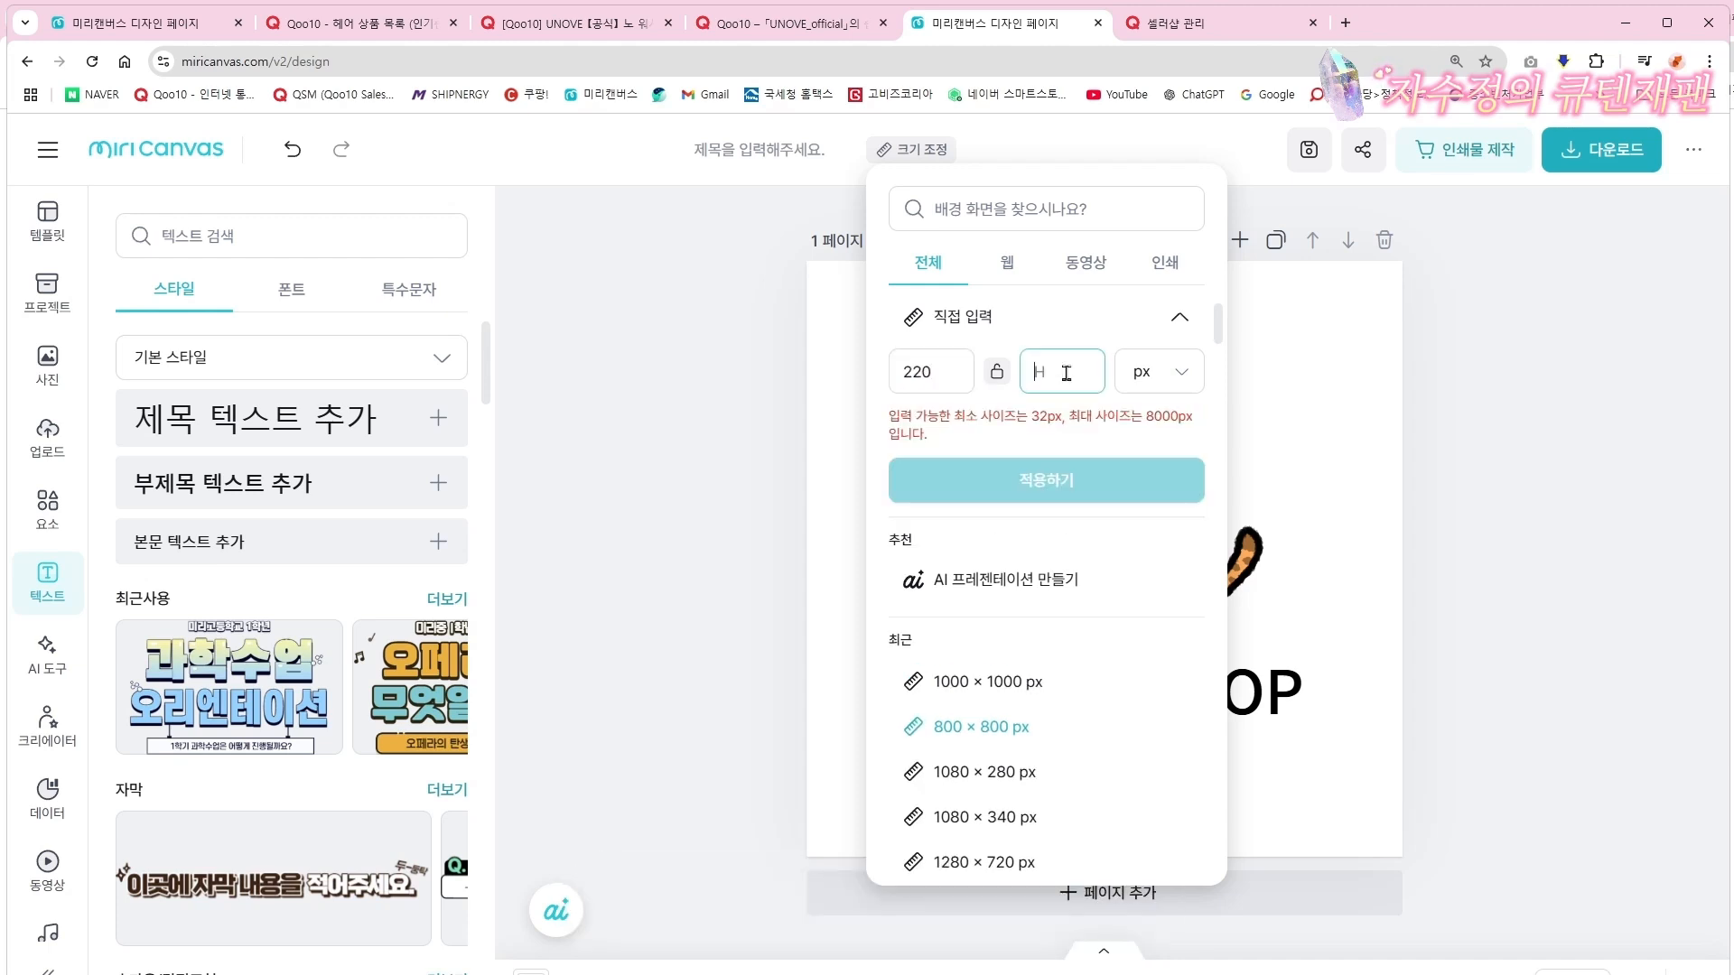
text(220)
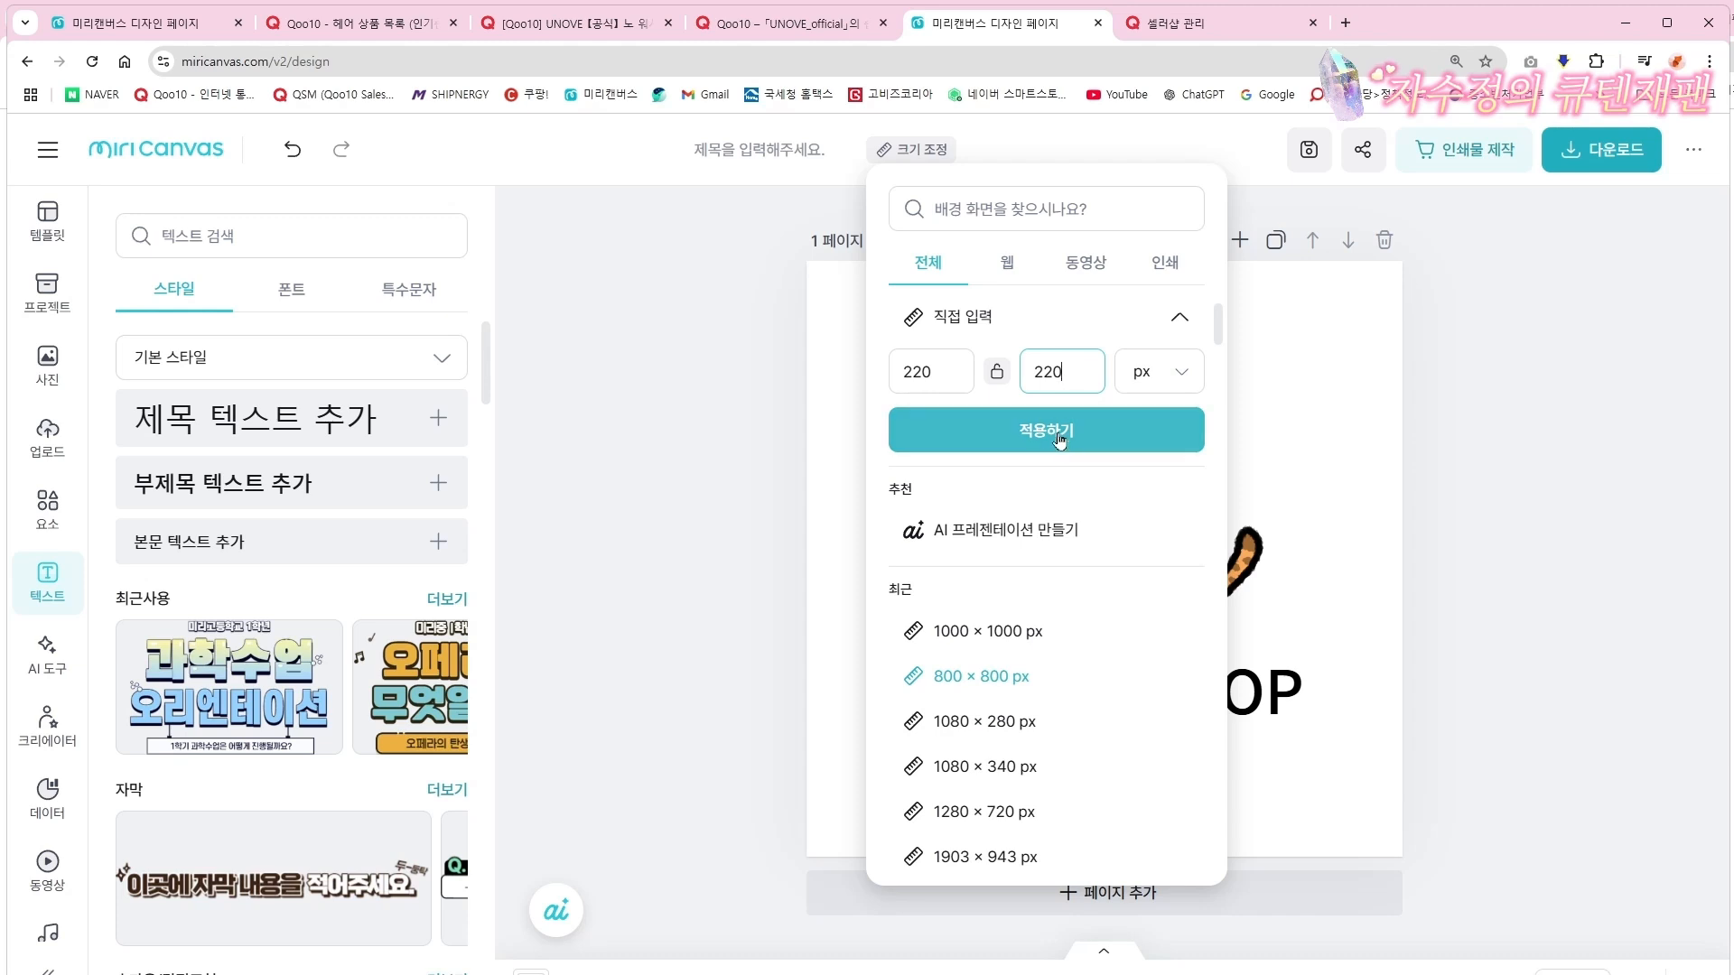
click(1029, 442)
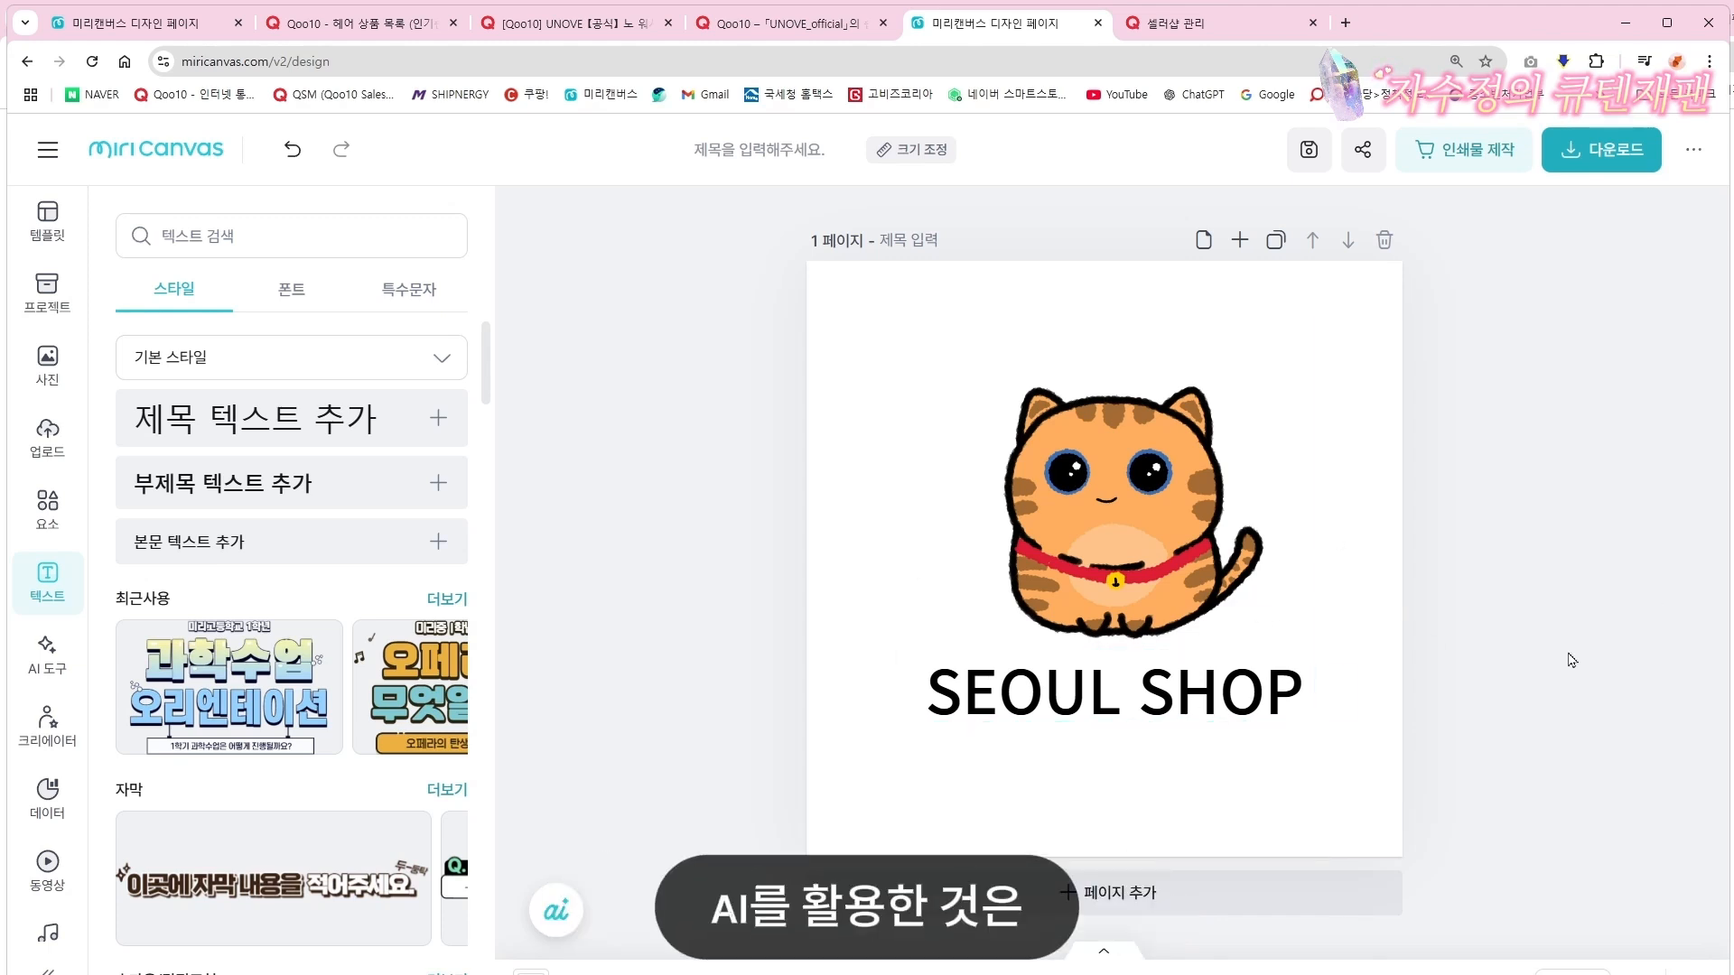
Delete the orange cat illustration from the logo, keeping the SEOUL SHOP text
click(1174, 520)
key(Delete)
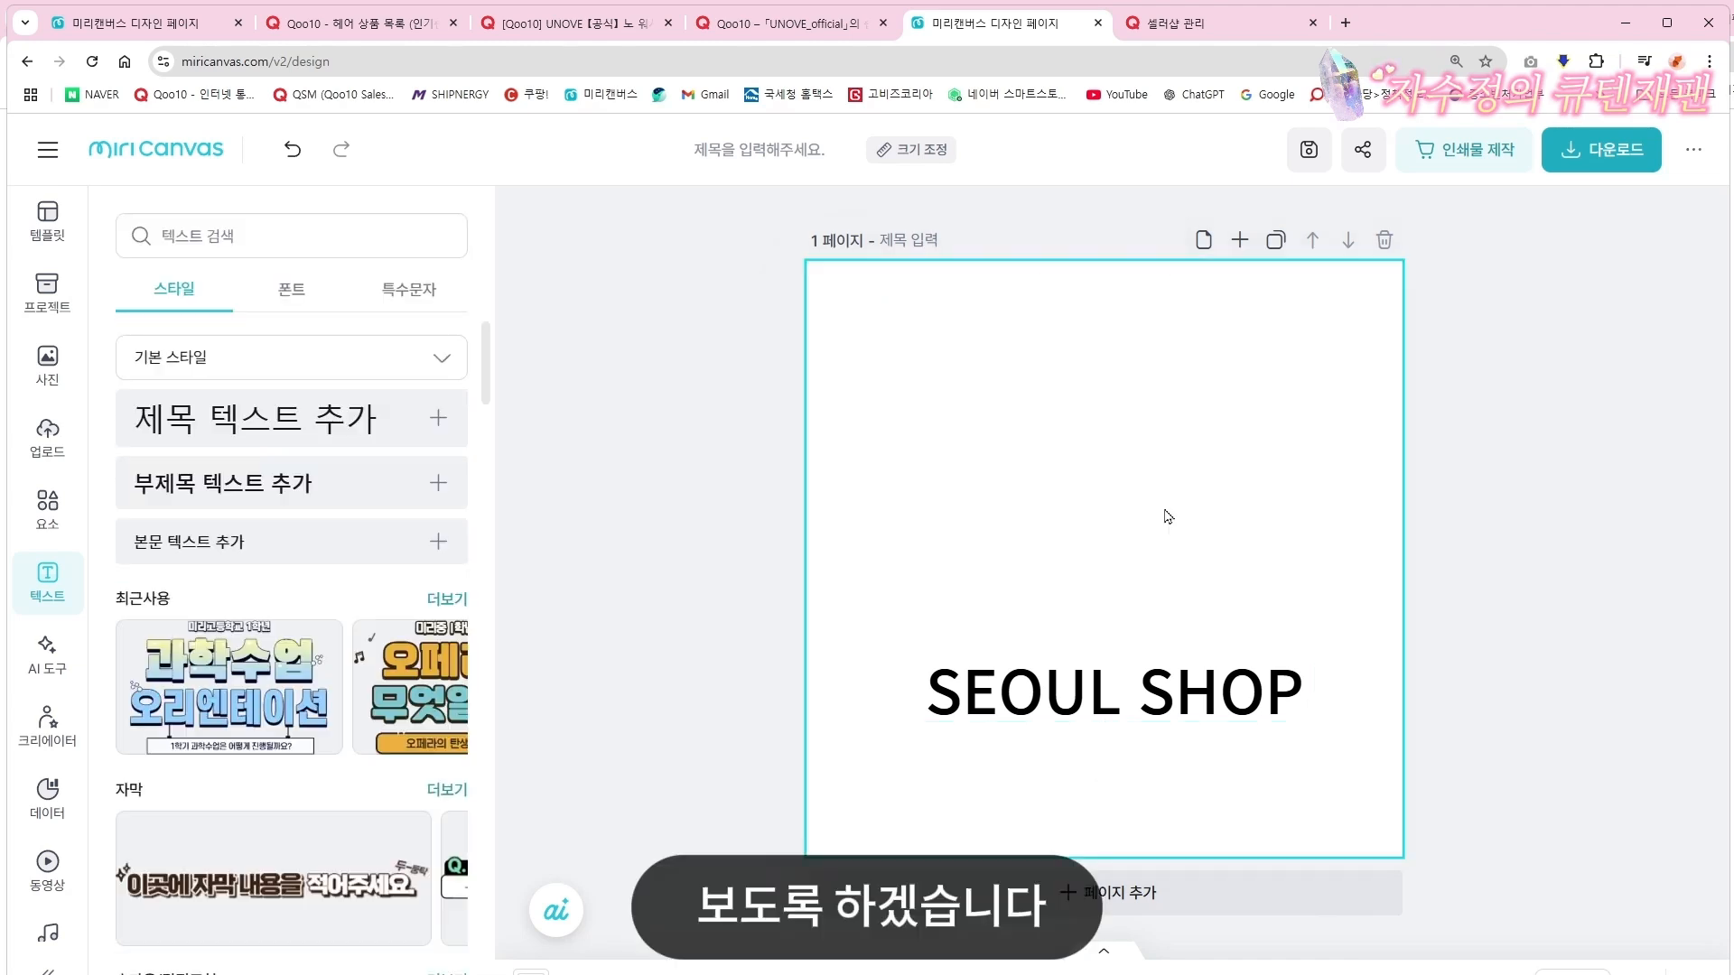
Delete the SEOUL SHOP text from the page and open the AI logo maker (로고 만들기)
click(1211, 695)
key(Delete)
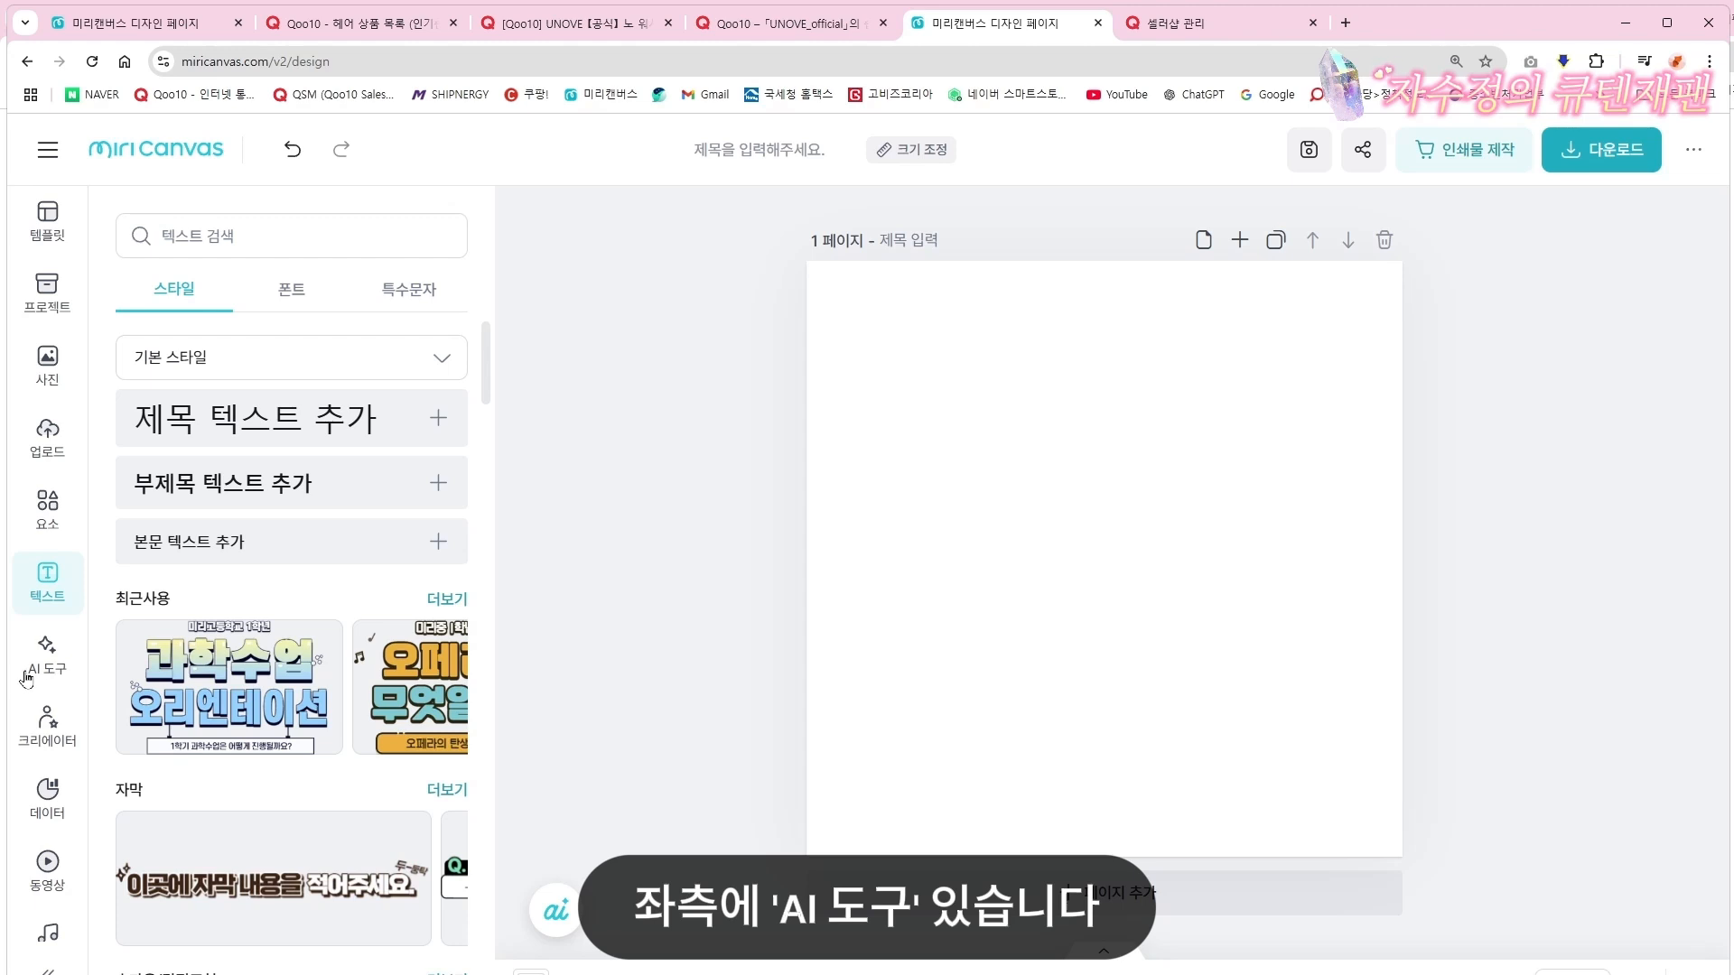
click(48, 666)
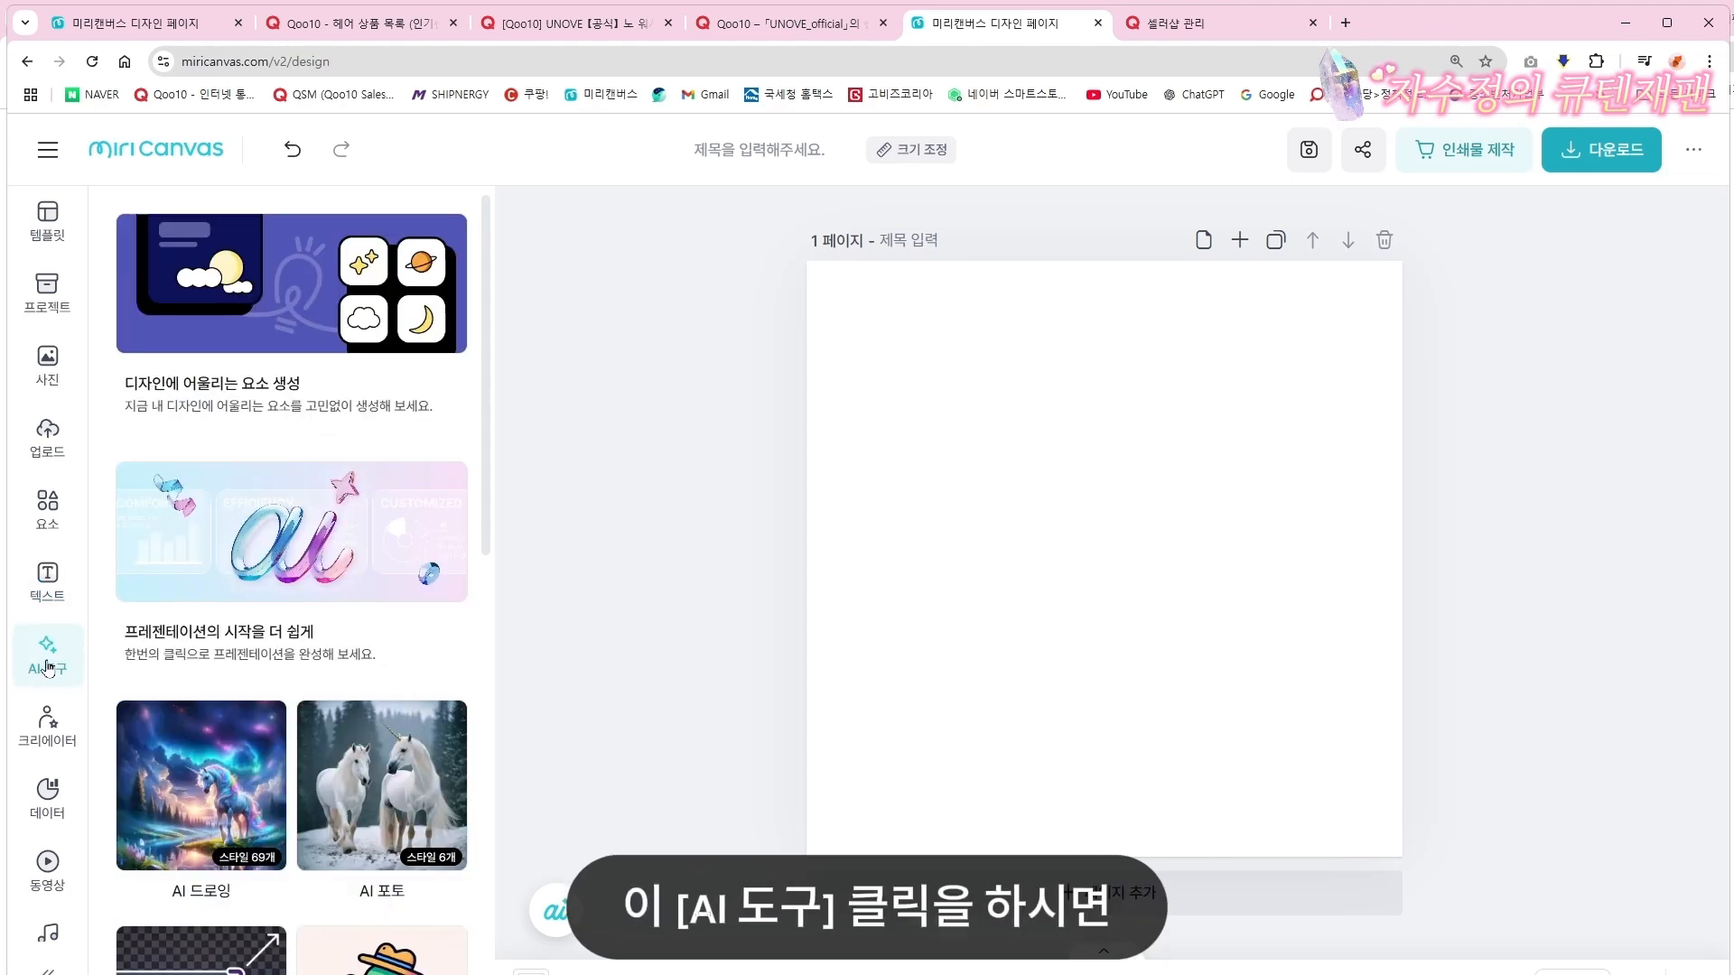
scroll(349, 782, down, 3)
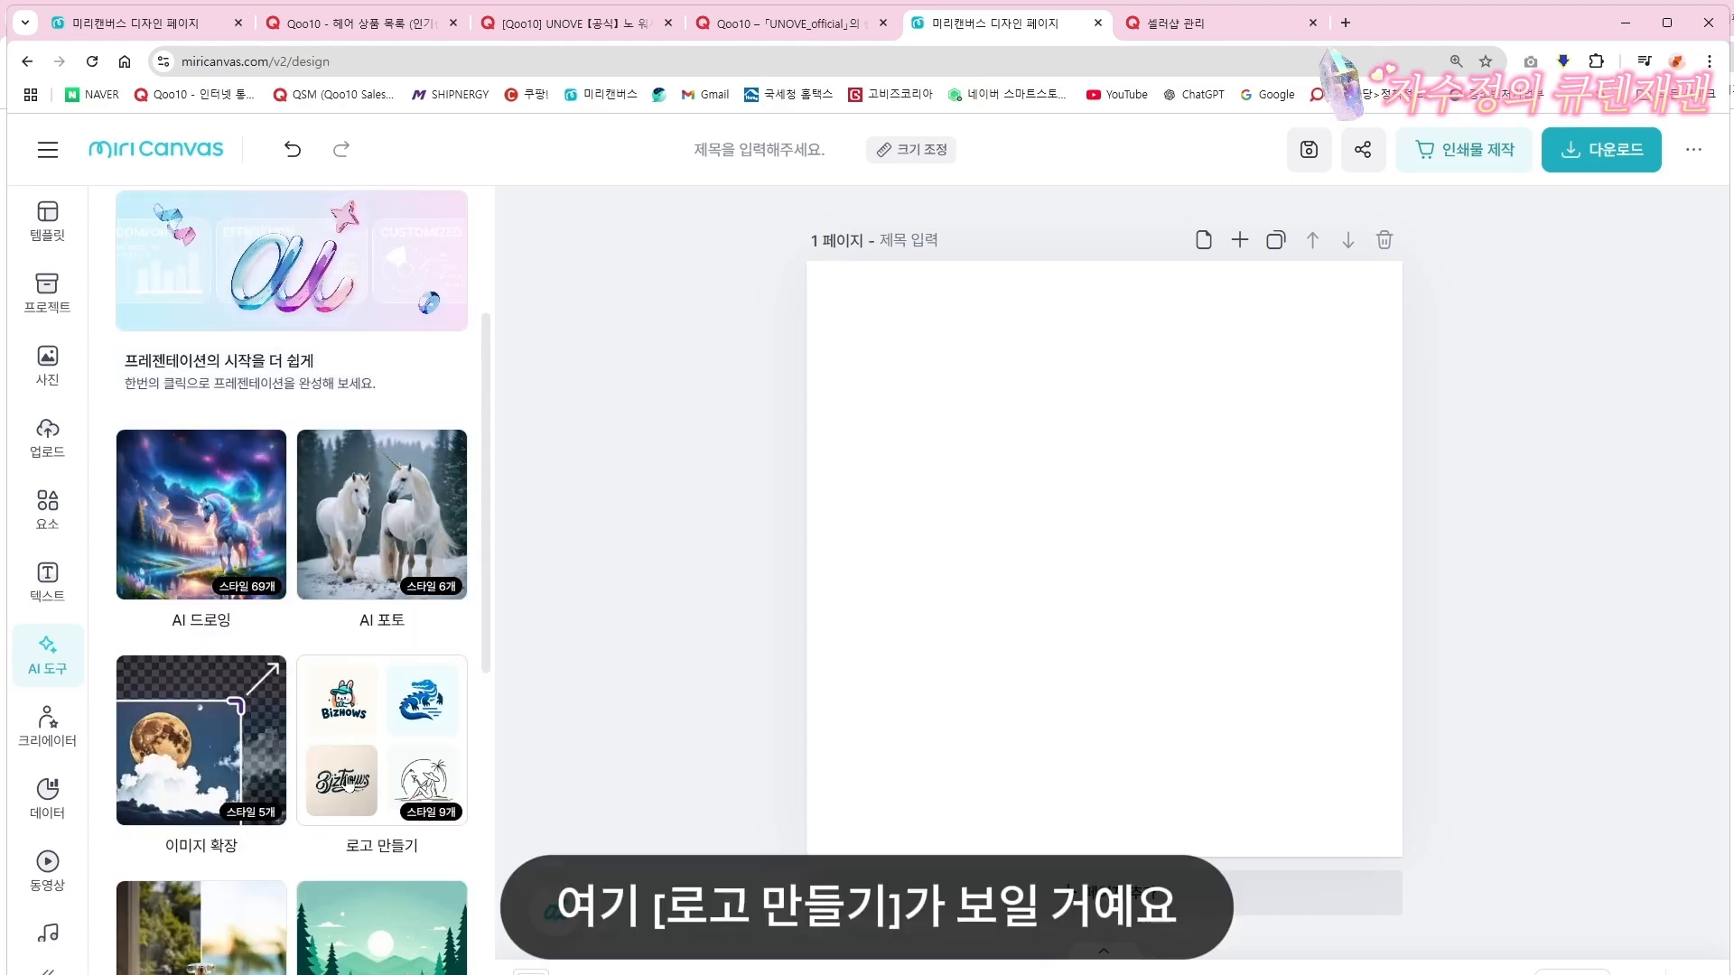
scroll(436, 742, down, 1)
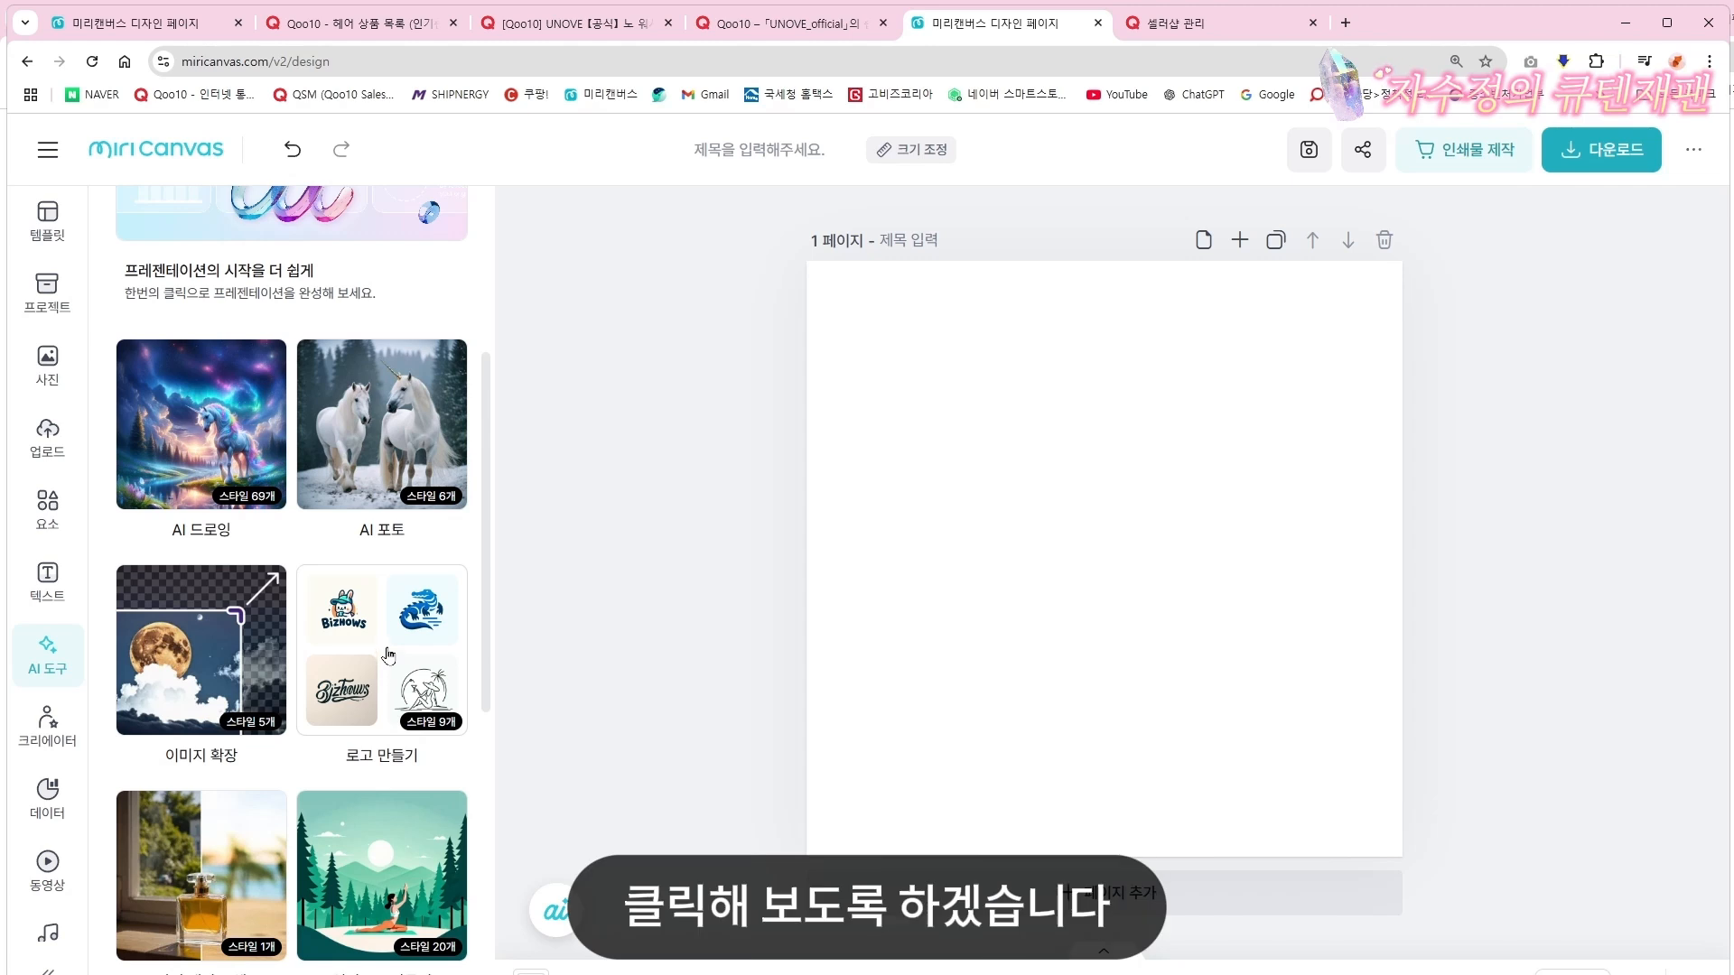
click(381, 607)
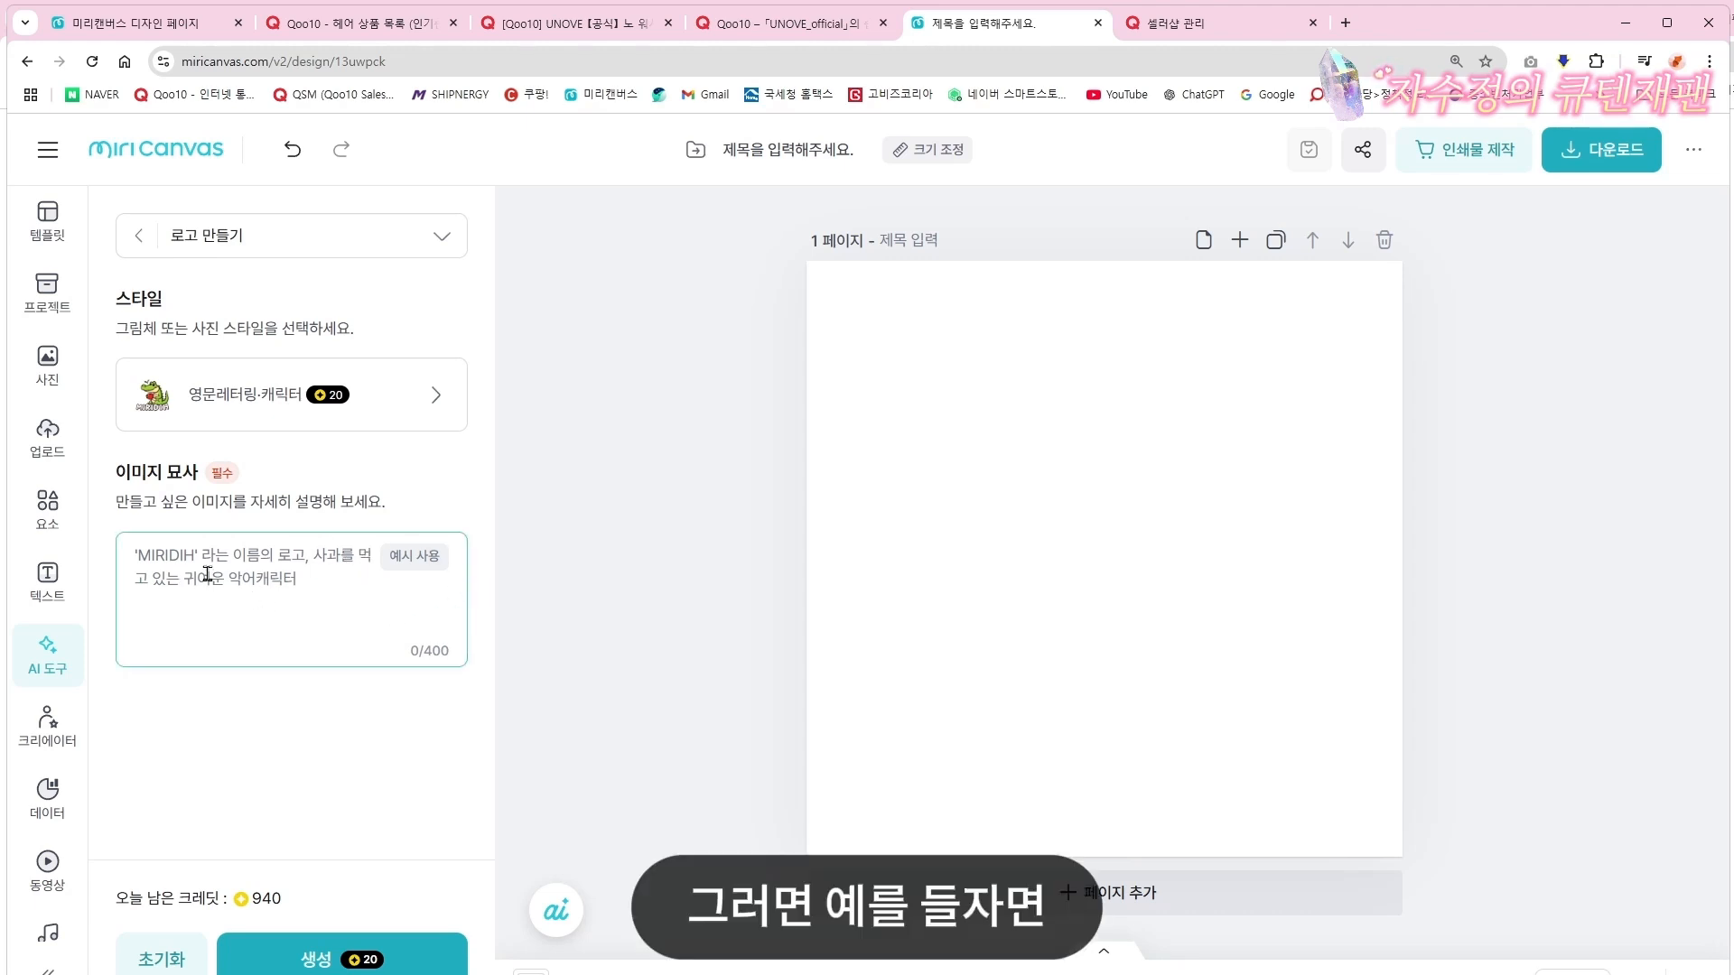
Generate AI logos from the description "seoul shop이라는 이름, 고양이로 귀엽고 심플하게"
text(s)
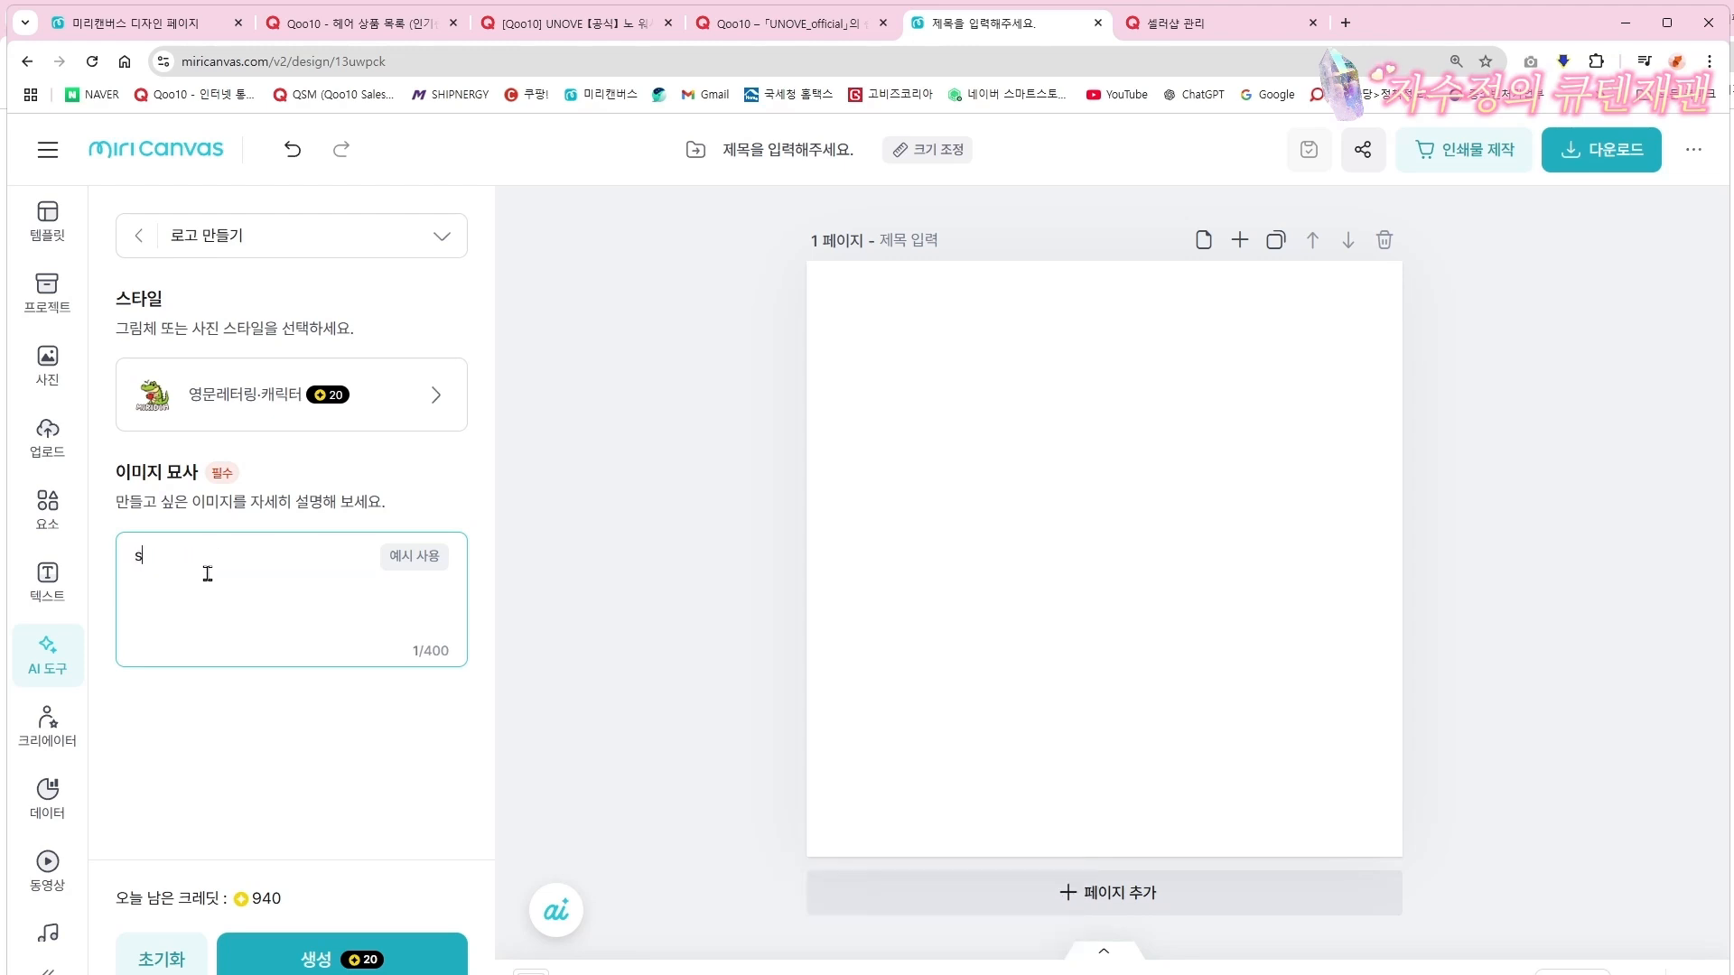
text(eoul si)
text(op이라는)
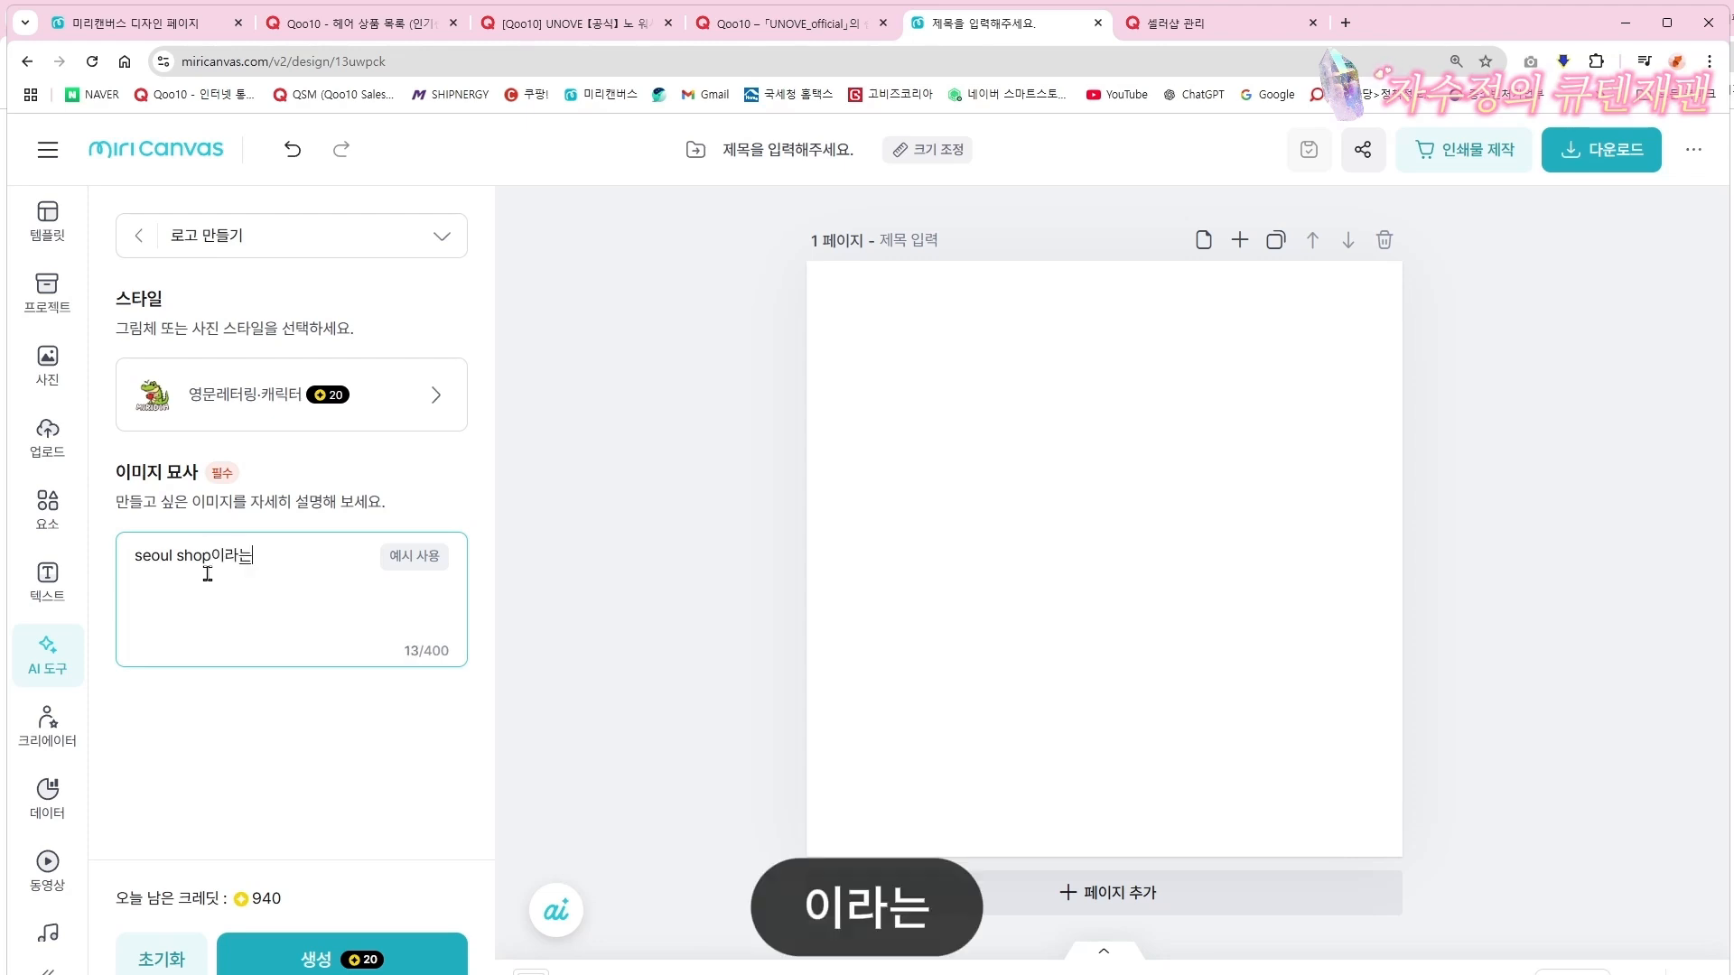
text( 이름)
key(BackSpace)
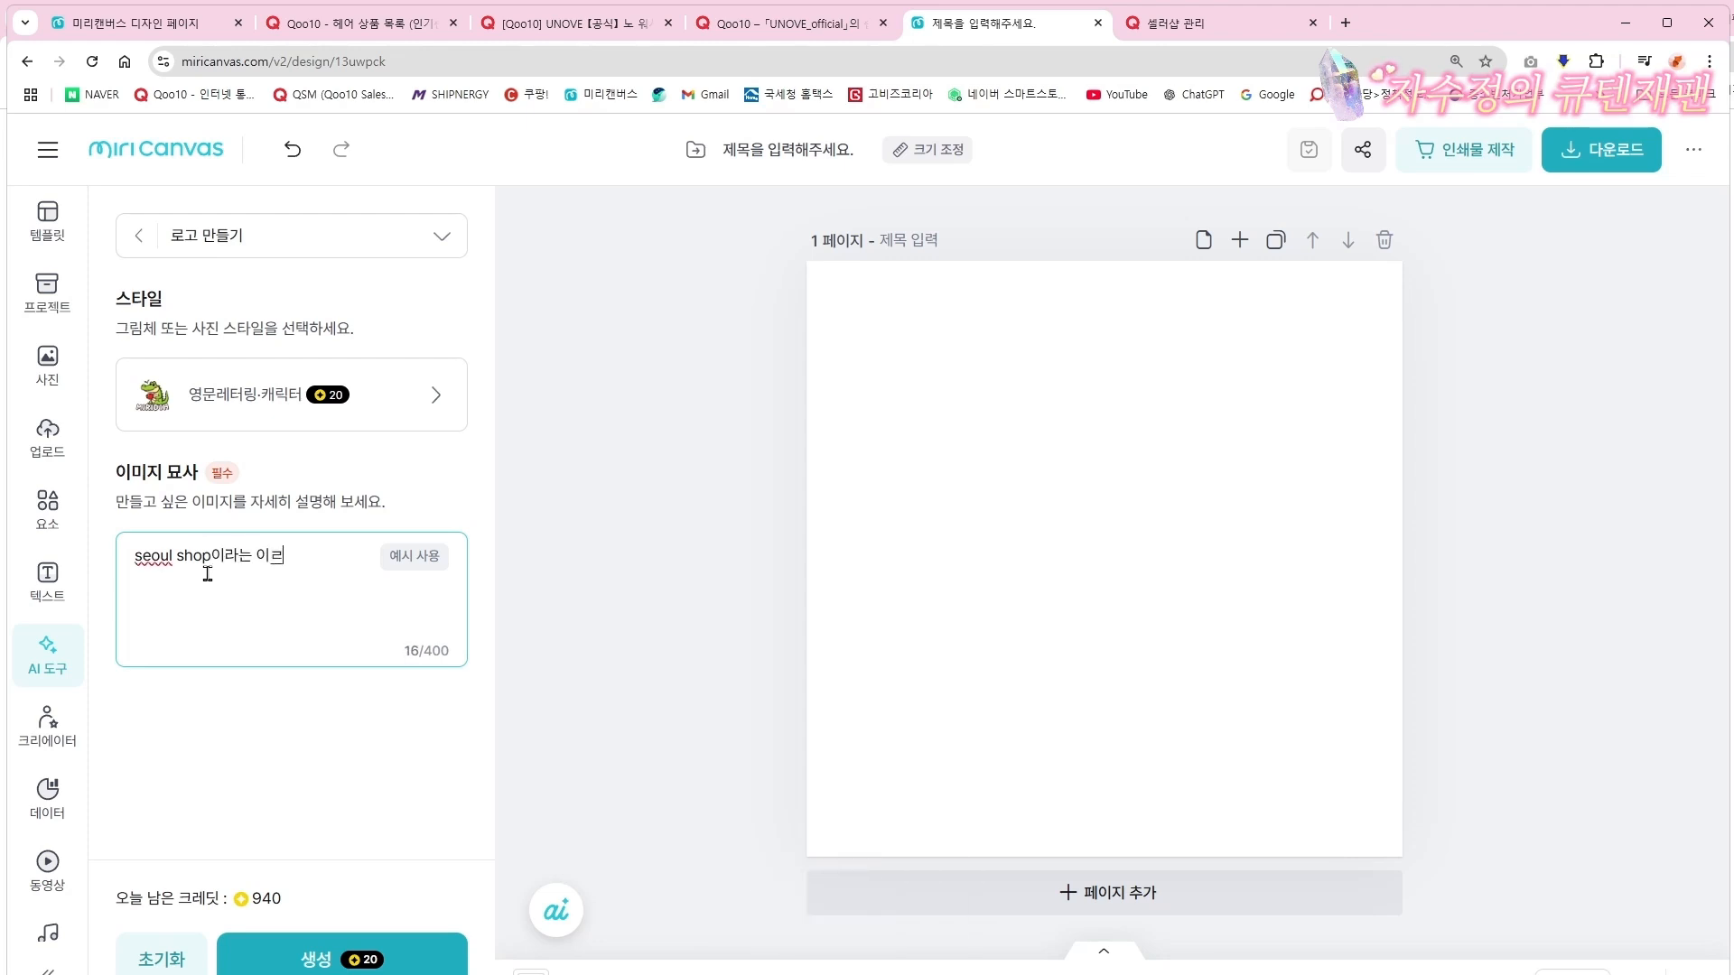
text(, 고양이로 귀엽고 심)
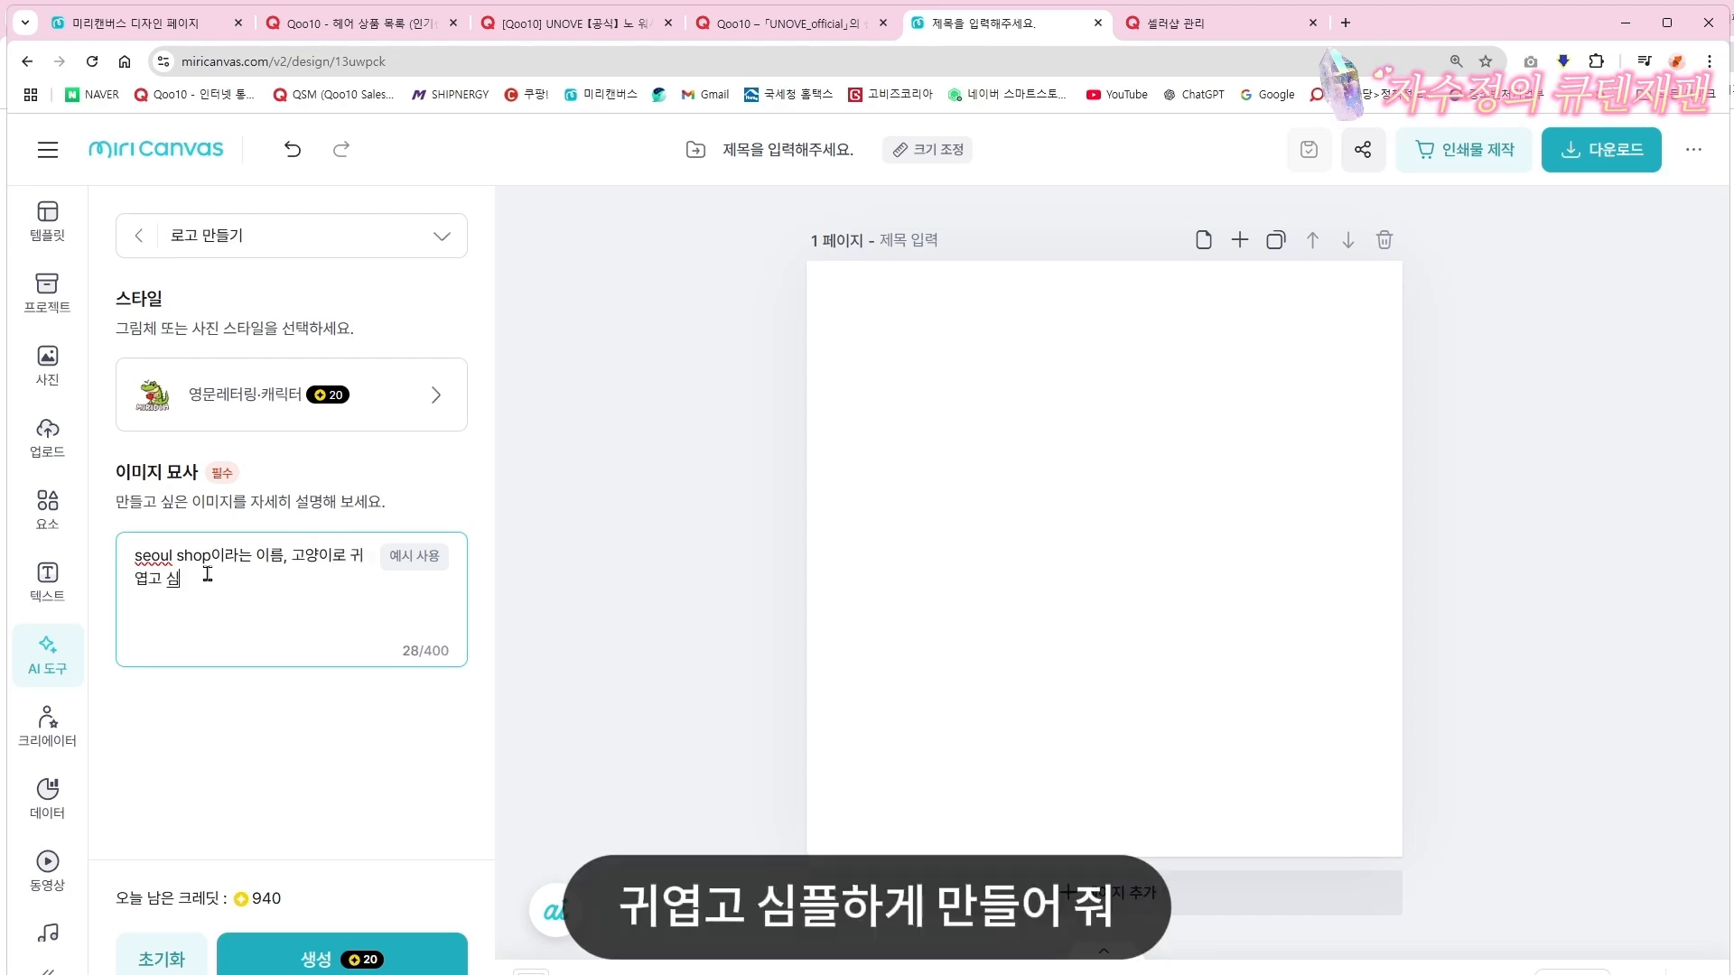
text(플하게 만드)
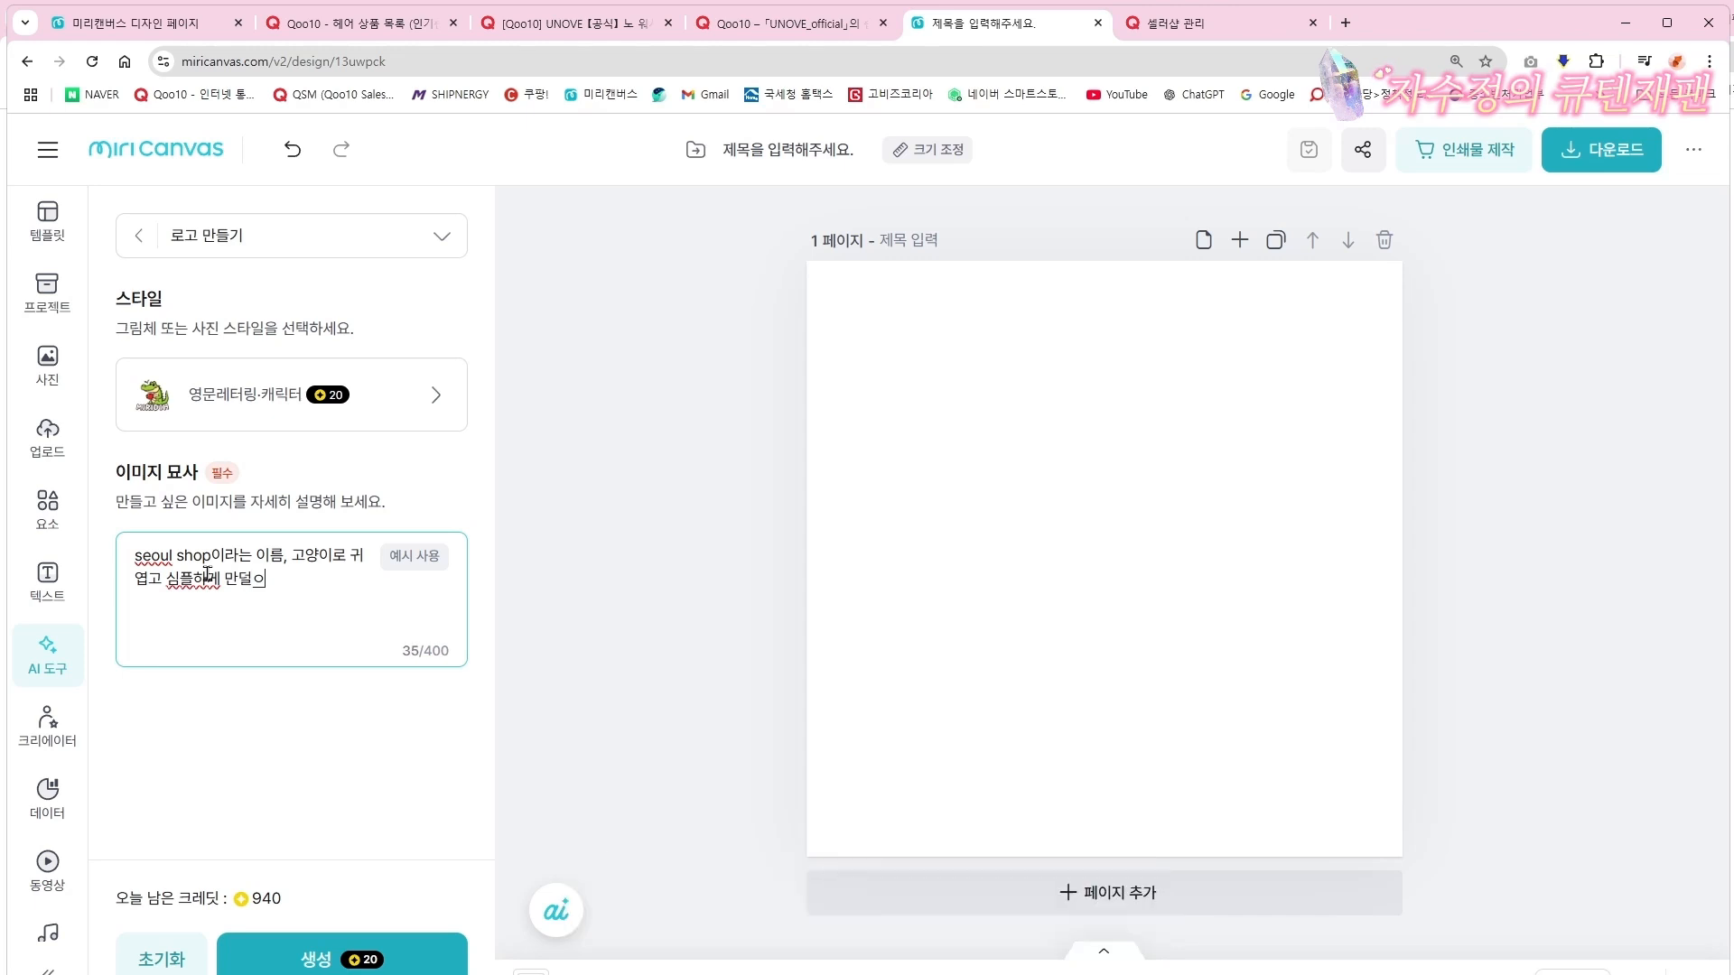
text(들어주세)
key(BackSpace)
key(BackSpace)
key(BackSpace)
key(BackSpace)
key(BackSpace)
key(BackSpace)
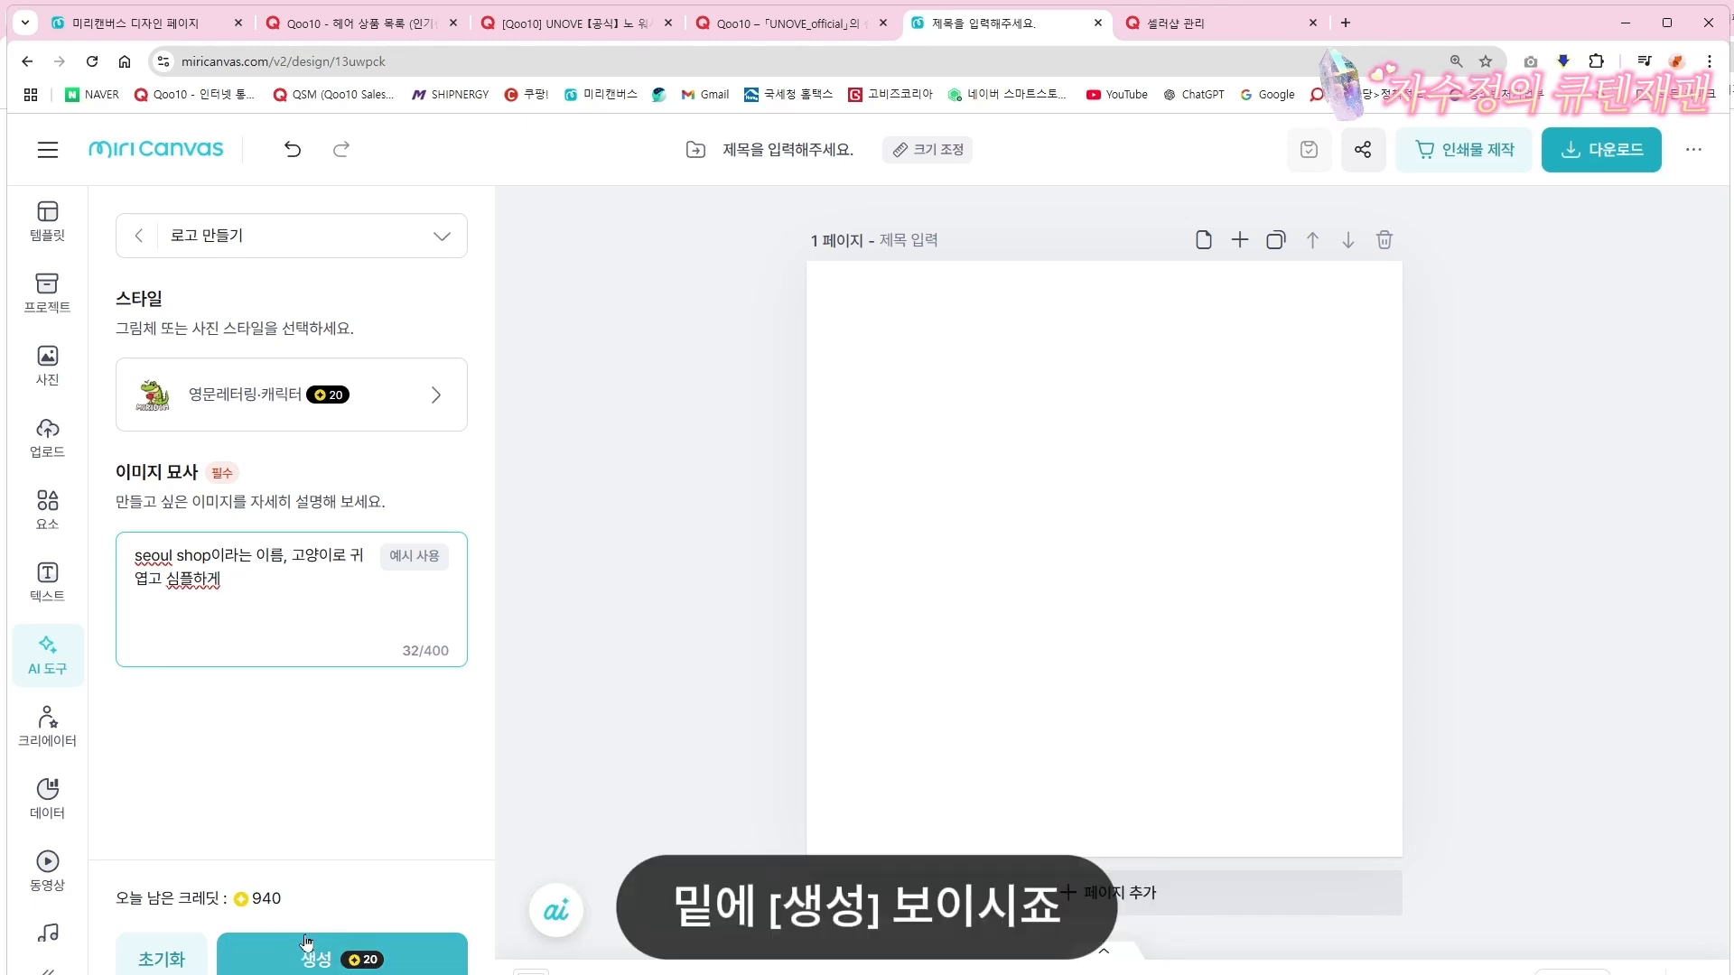
click(318, 961)
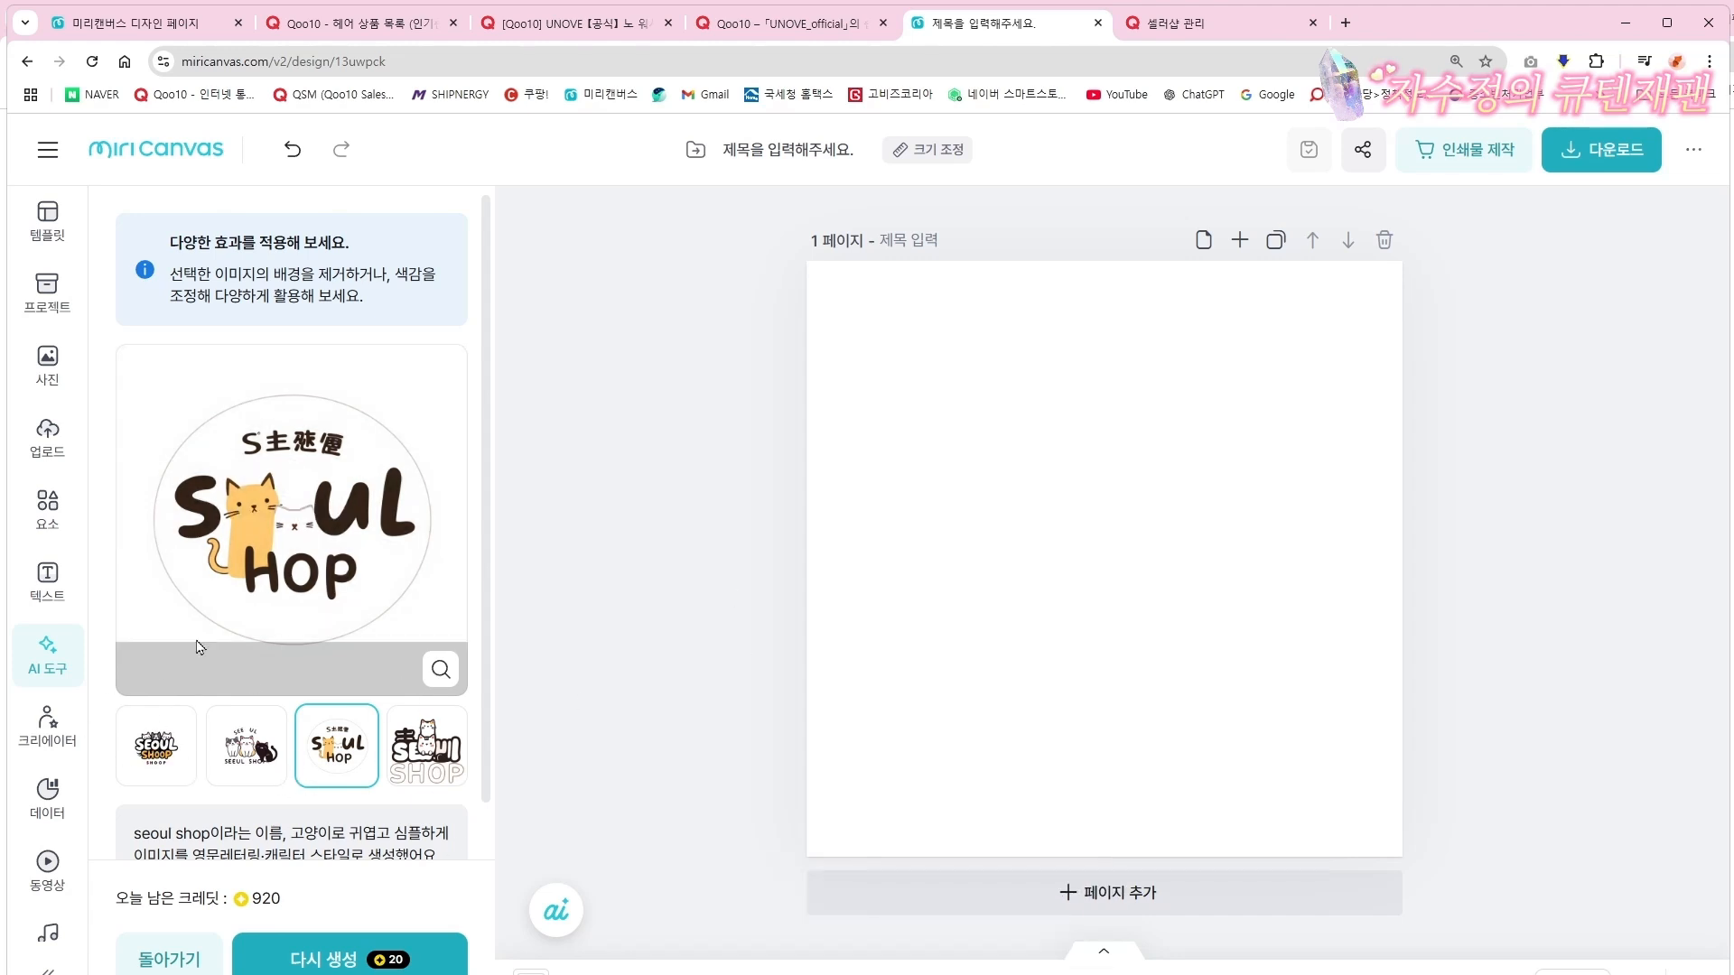
Add the first generated logo, with three cat heads above the lettering, to the page, enlarge it and centre it
mouse_move(277, 514)
click(149, 755)
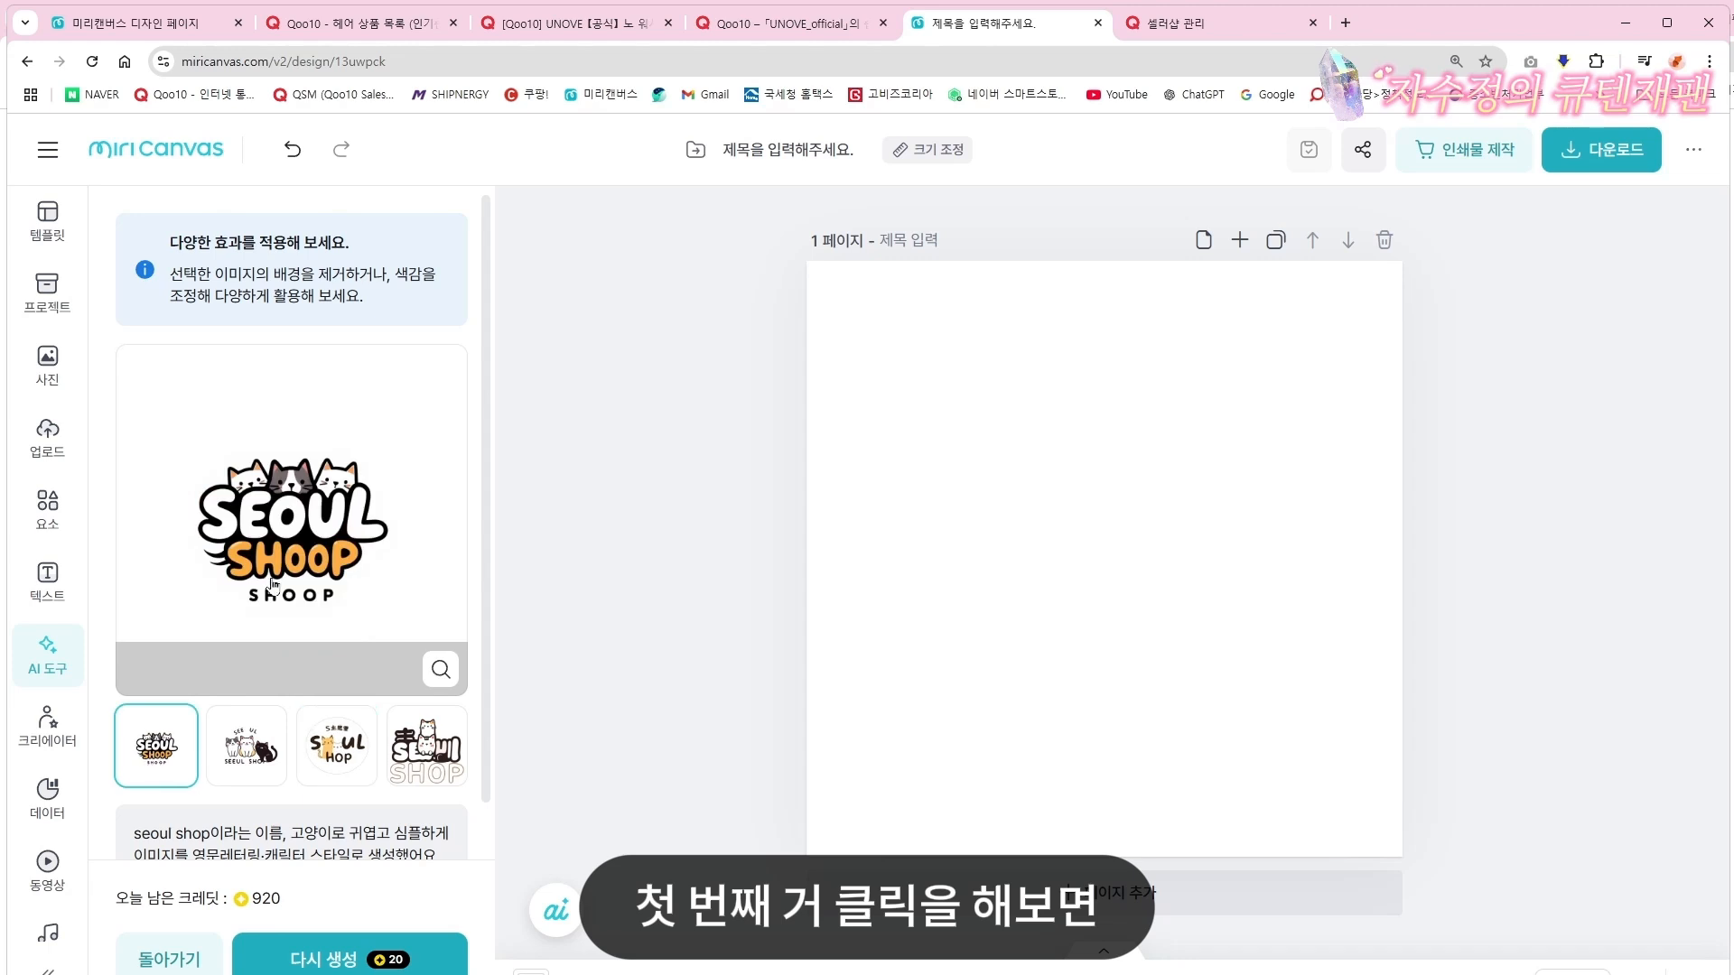
click(314, 517)
drag(1282, 382, 1432, 290)
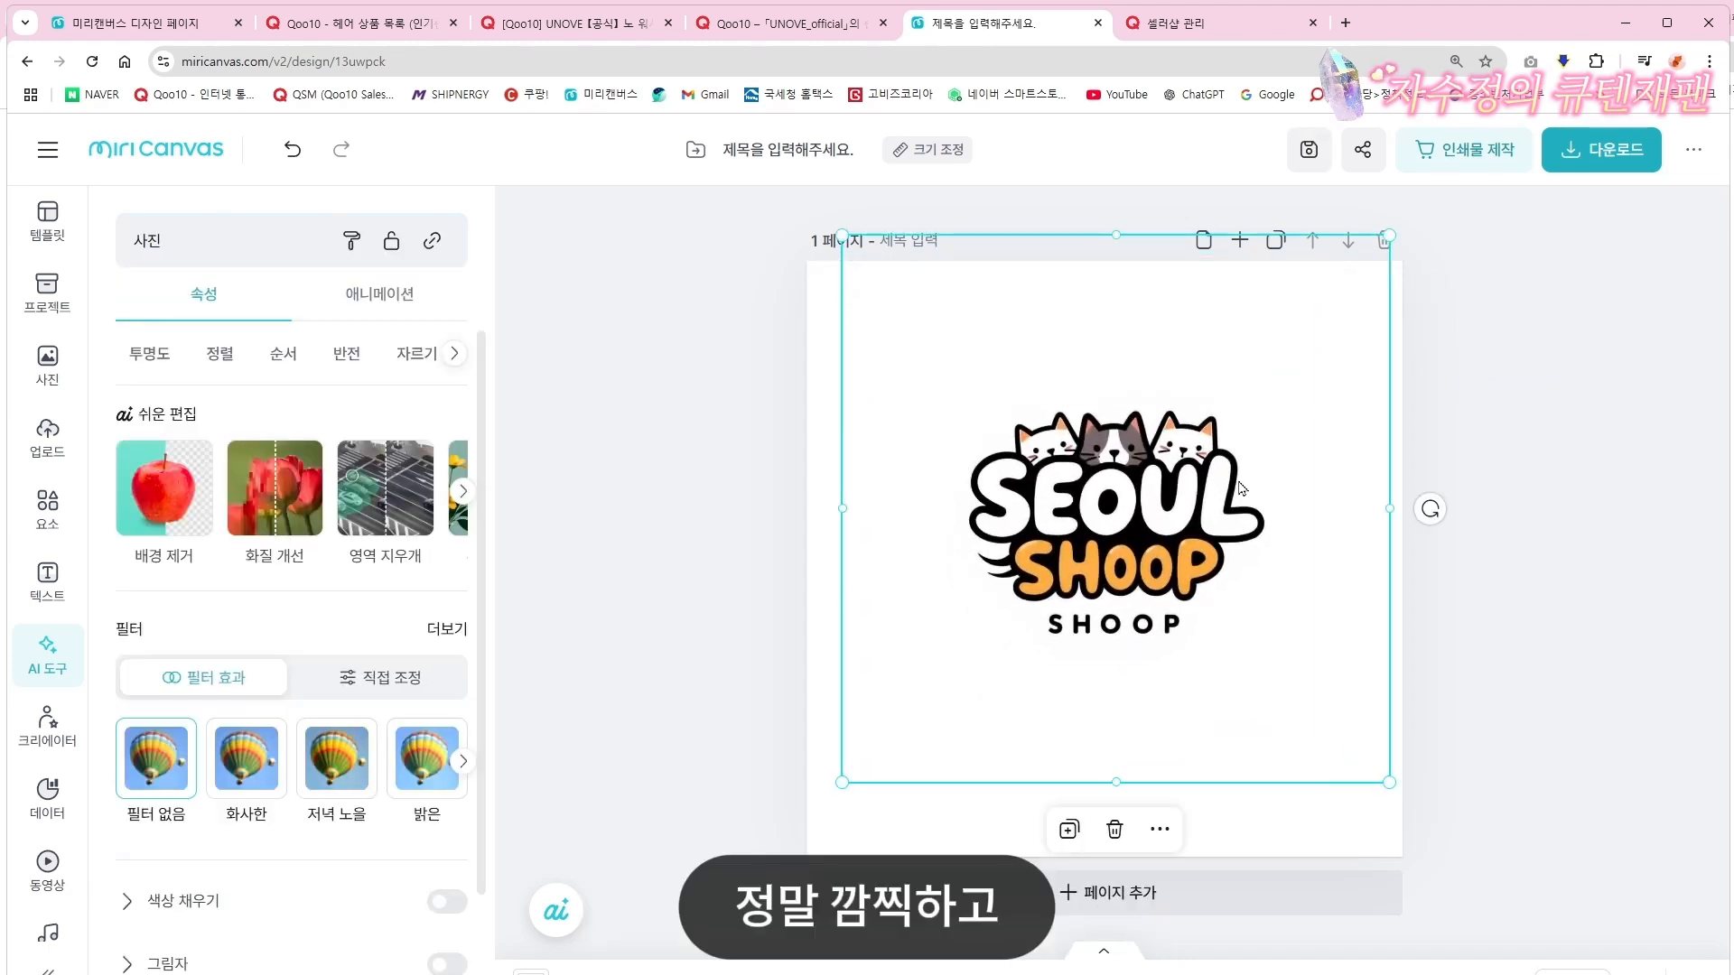
drag(1242, 485, 1239, 537)
click(1420, 560)
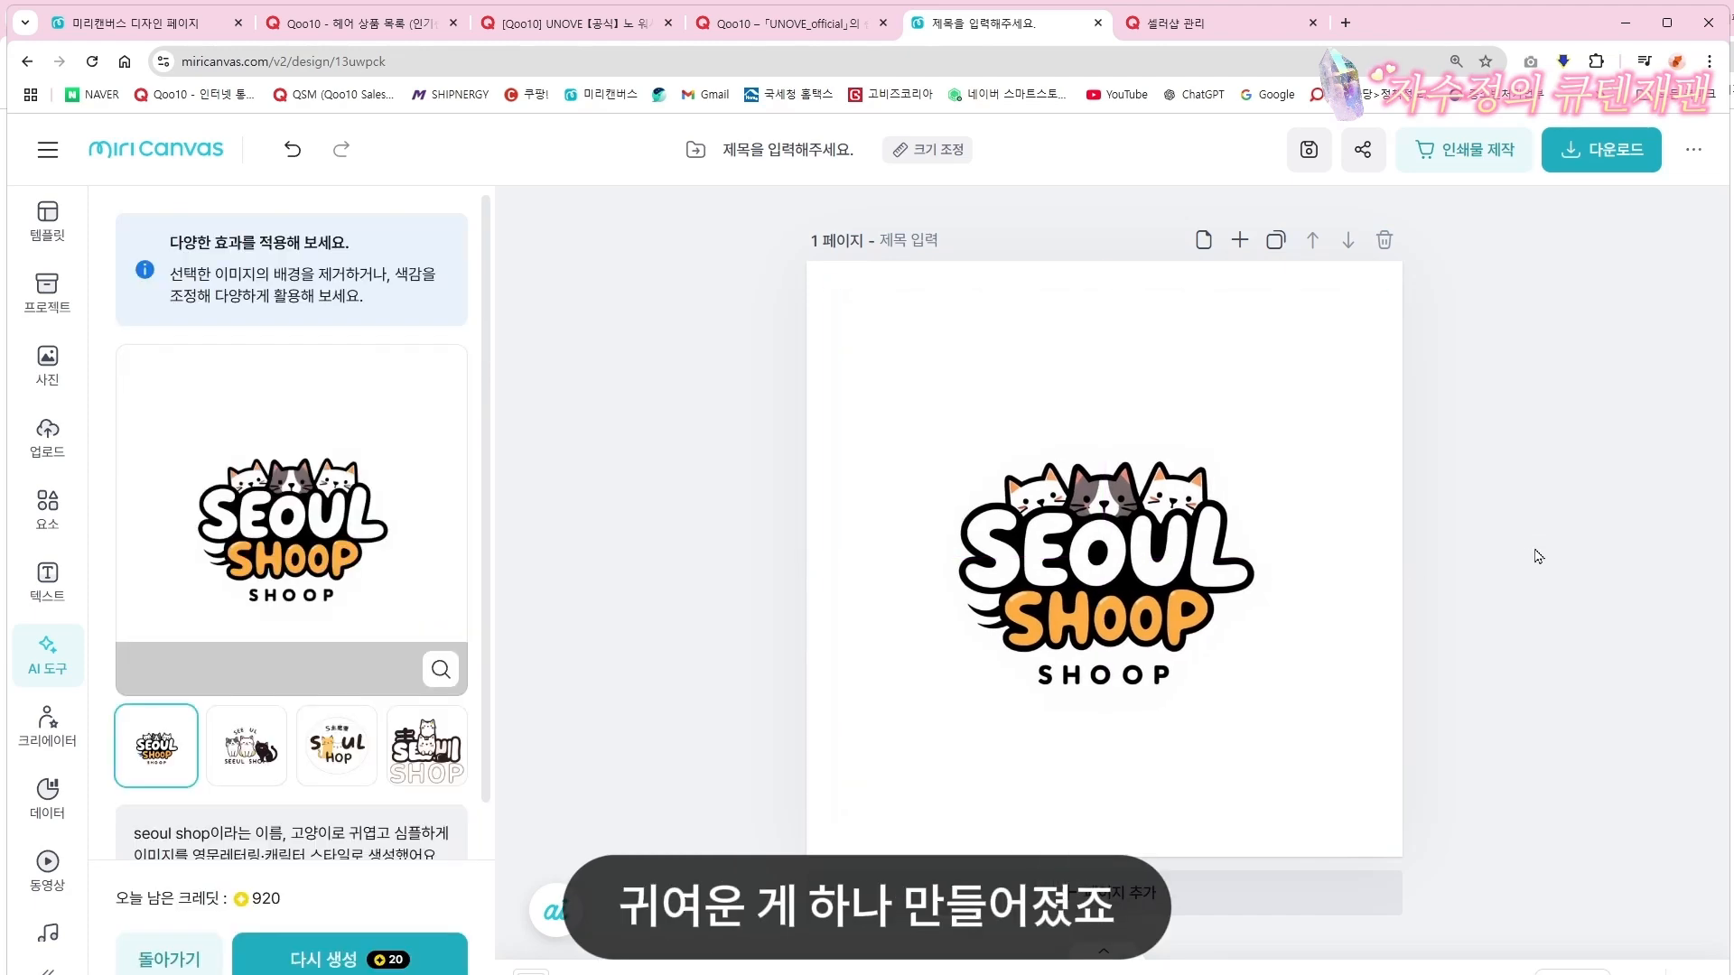
Try the second generated logo, with three sitting cats, on the page, enlarging and repositioning it over the first one
click(244, 746)
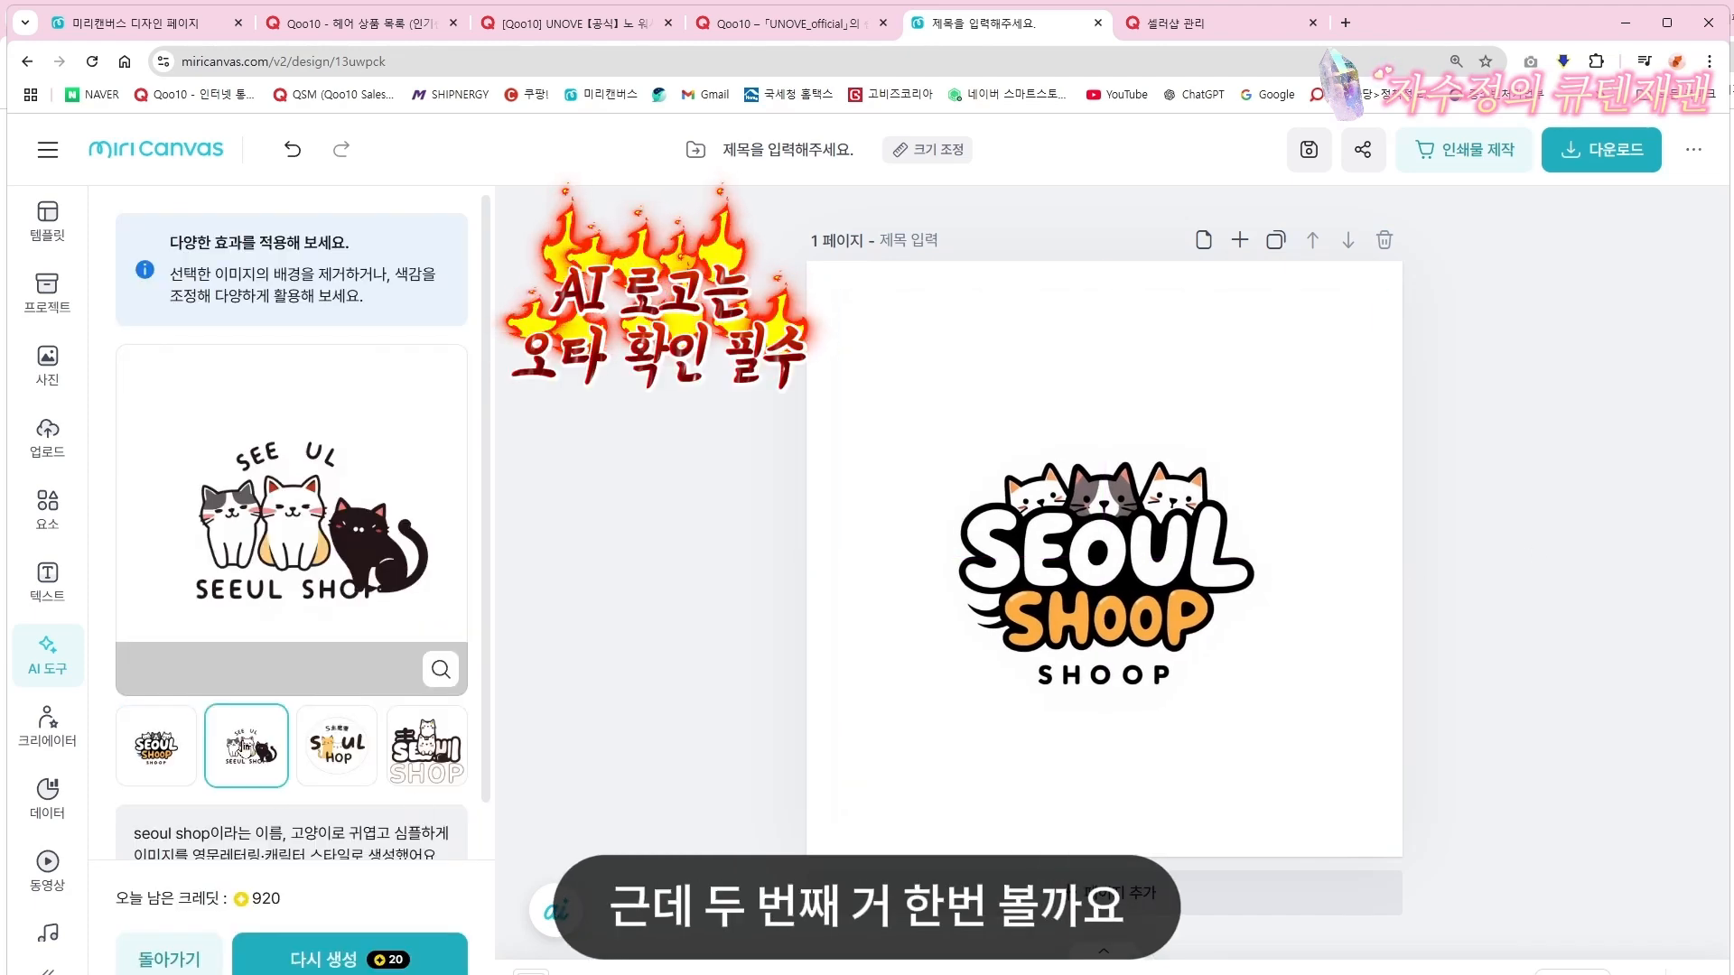
click(401, 585)
drag(1183, 540, 1089, 592)
drag(1191, 433, 1401, 309)
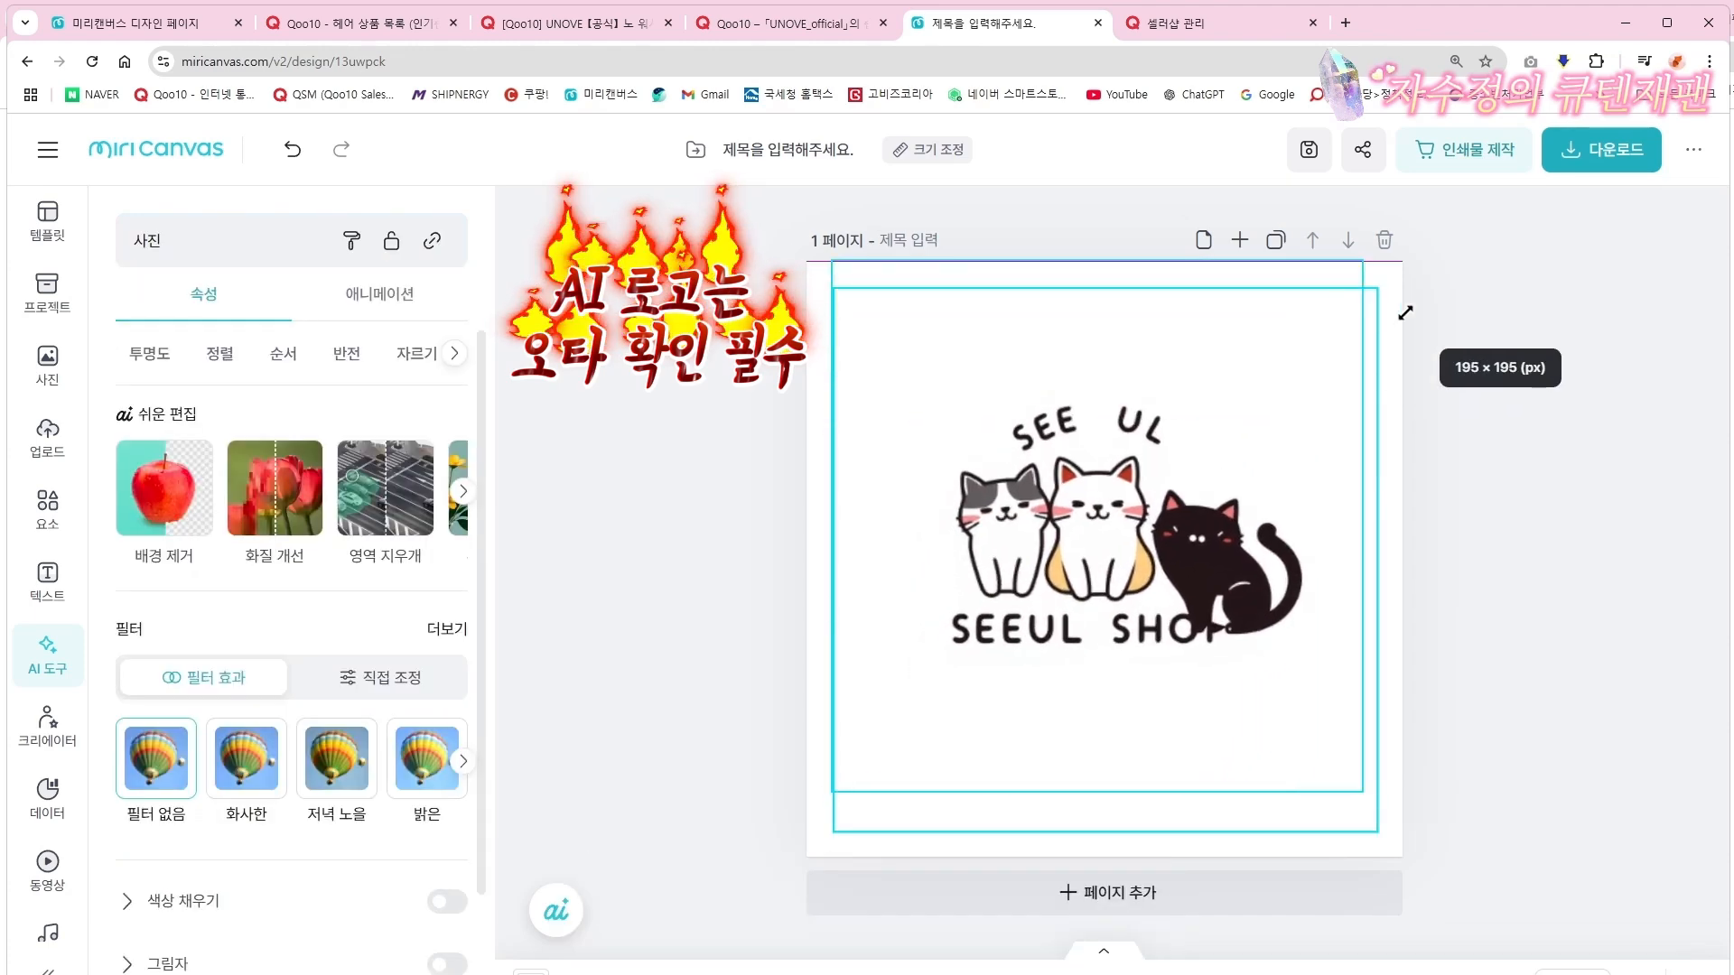
drag(1207, 506, 1219, 507)
drag(1275, 690, 1270, 708)
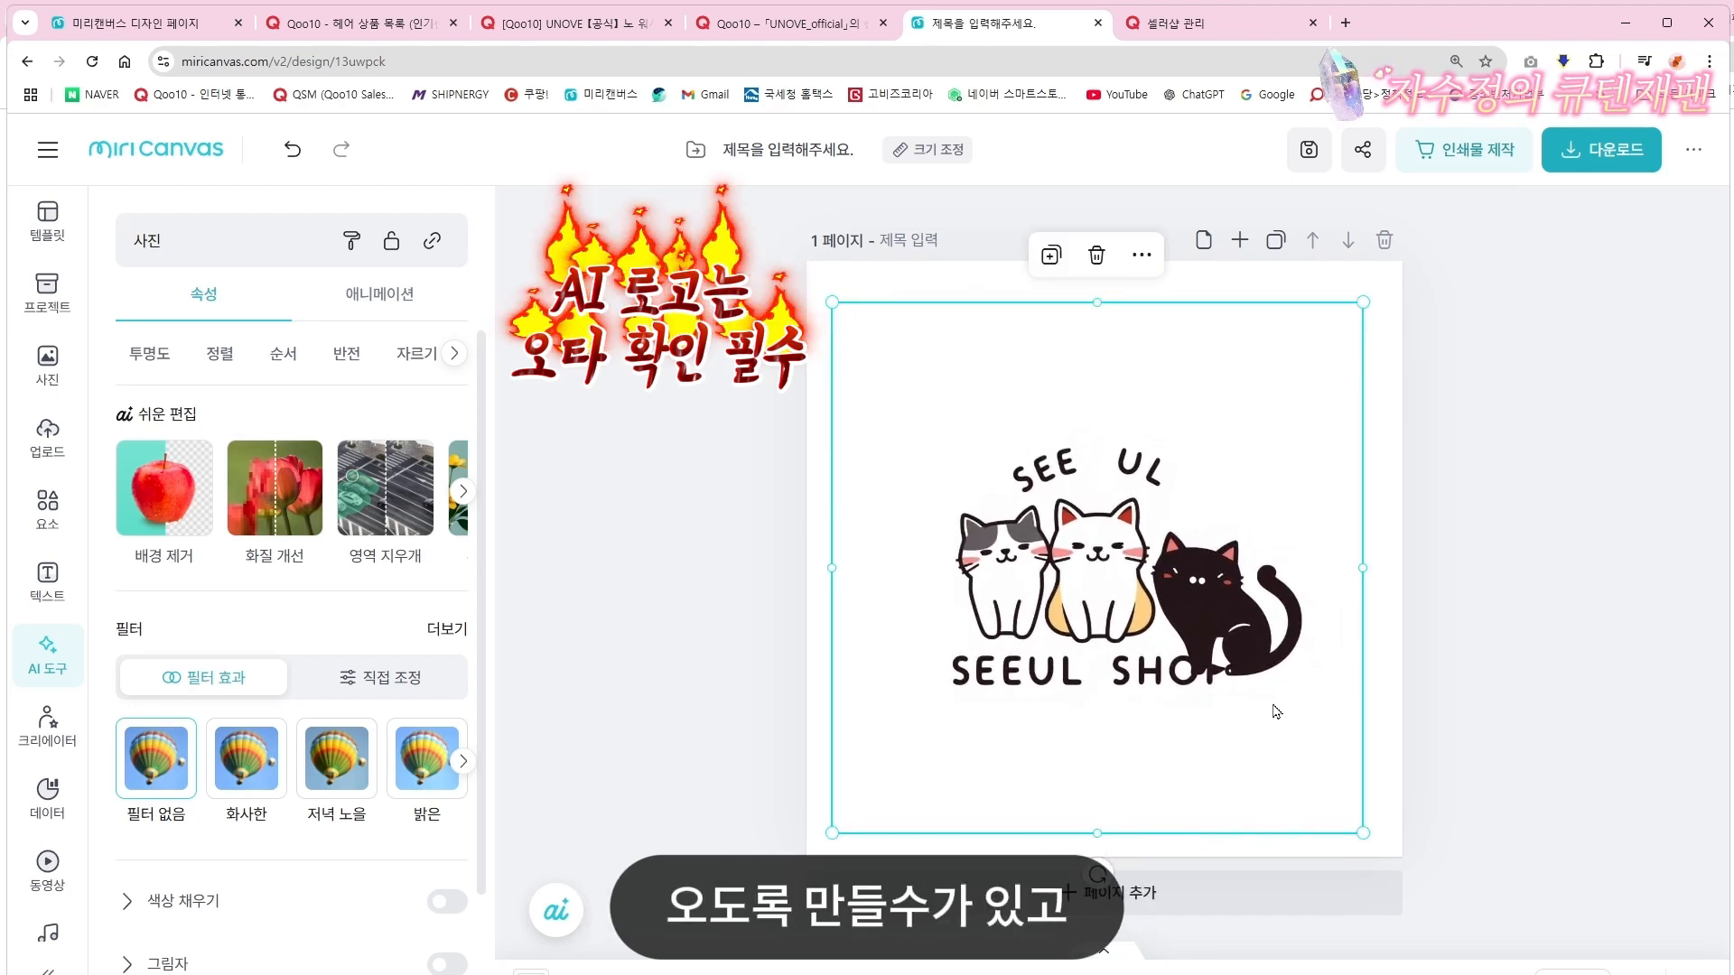
drag(1359, 829, 1543, 973)
drag(1266, 708, 1196, 647)
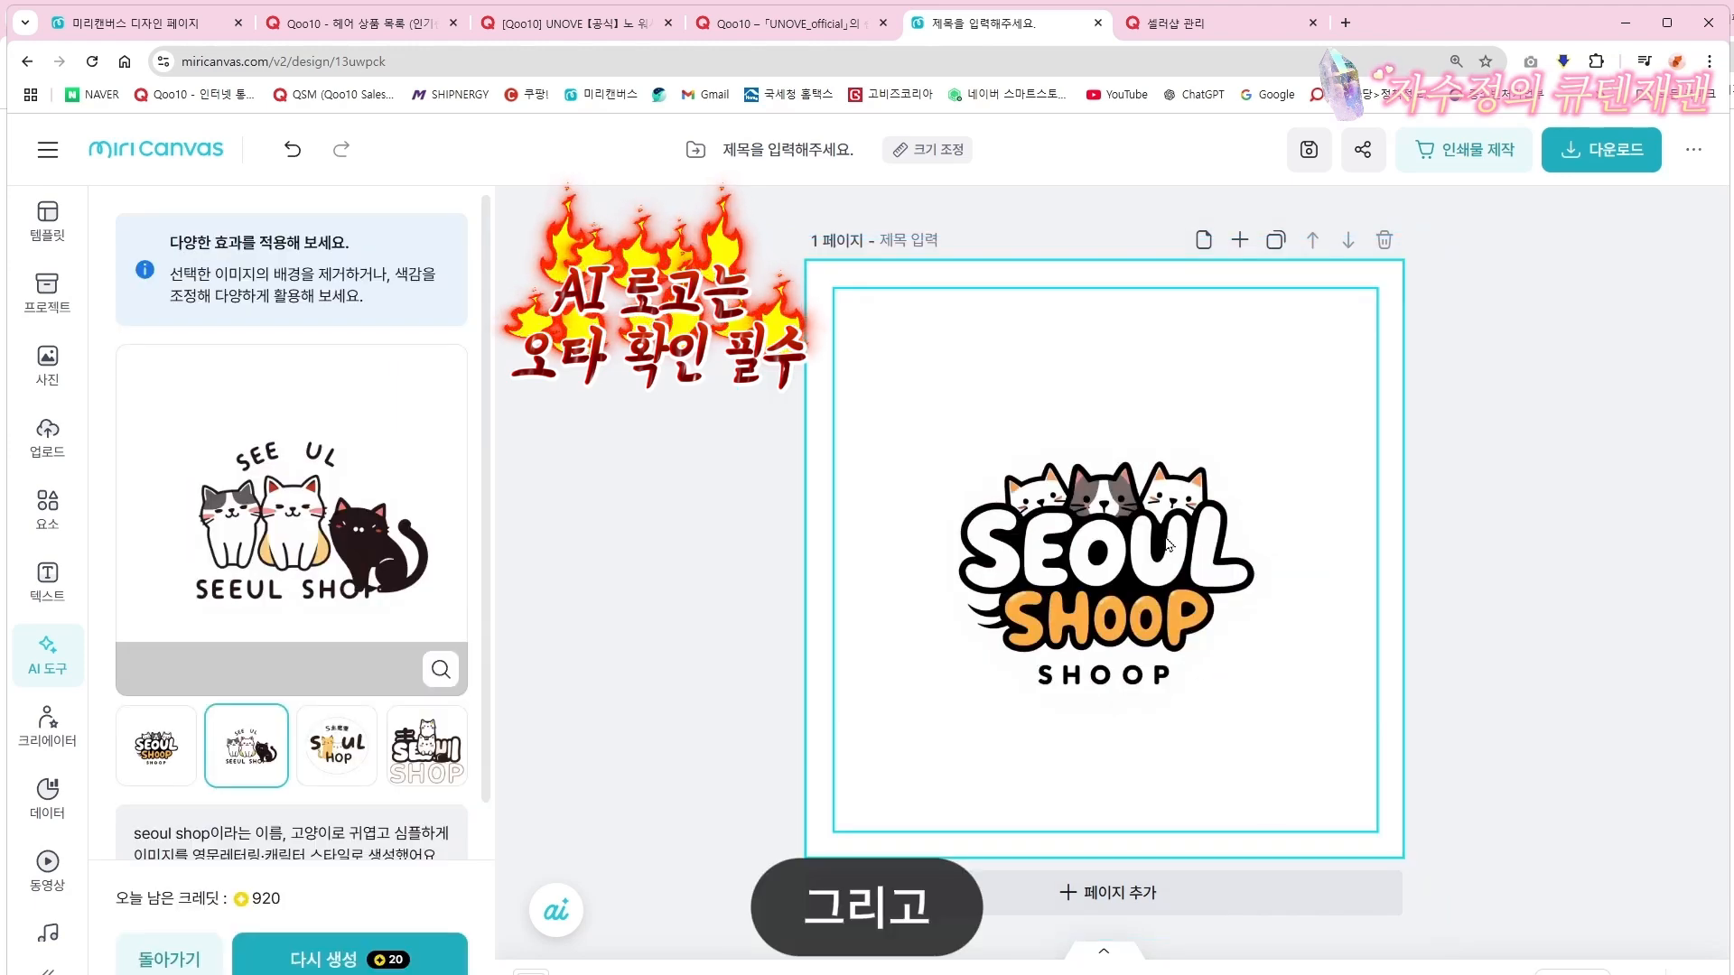
Replace the cat-heads logo with the third generated logo, the round one with the orange cat, enlarged to fill the page
click(1167, 545)
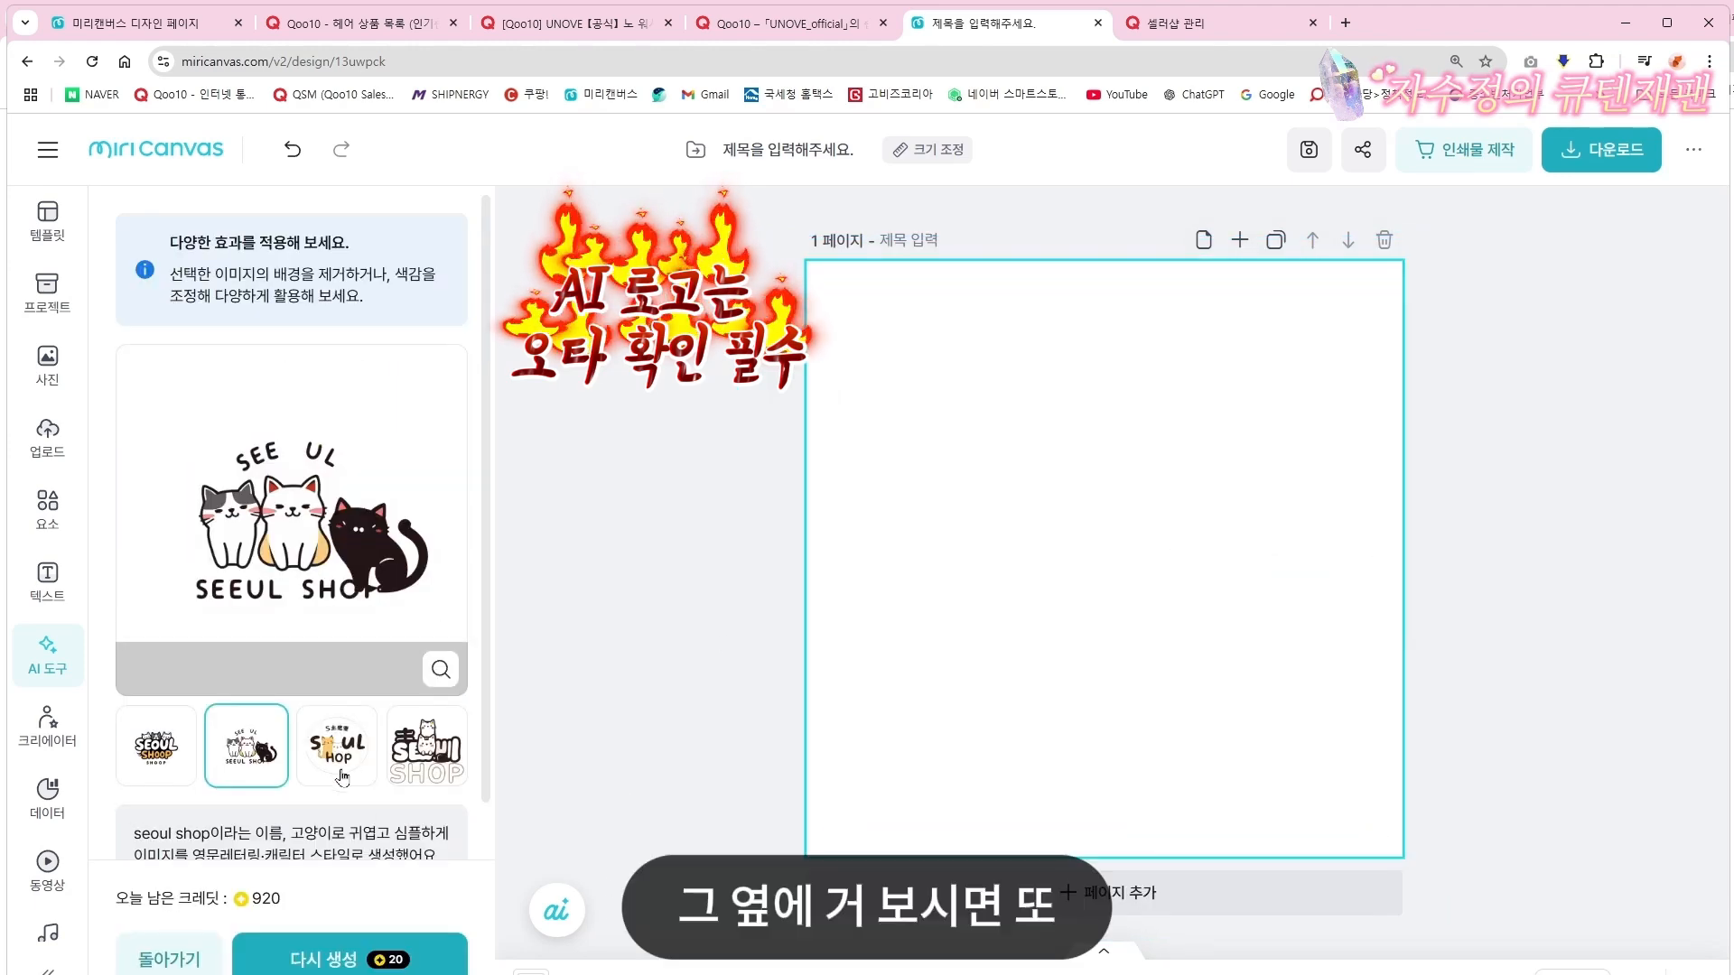
click(338, 742)
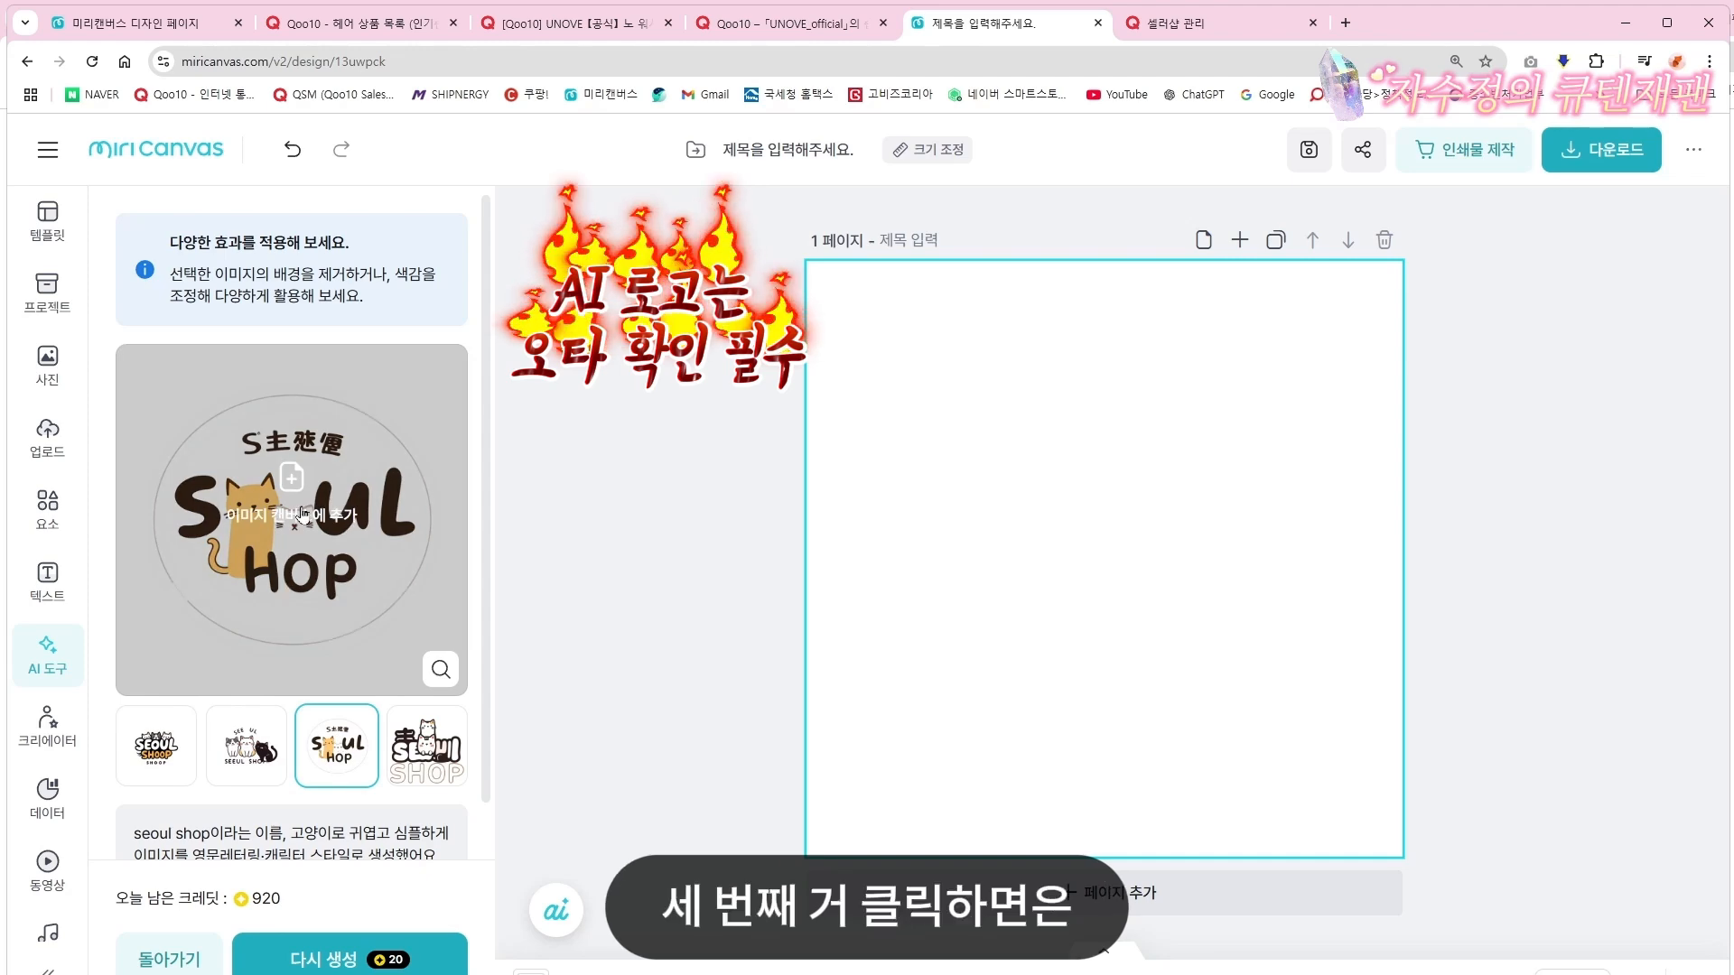
click(301, 515)
drag(1048, 596, 1039, 614)
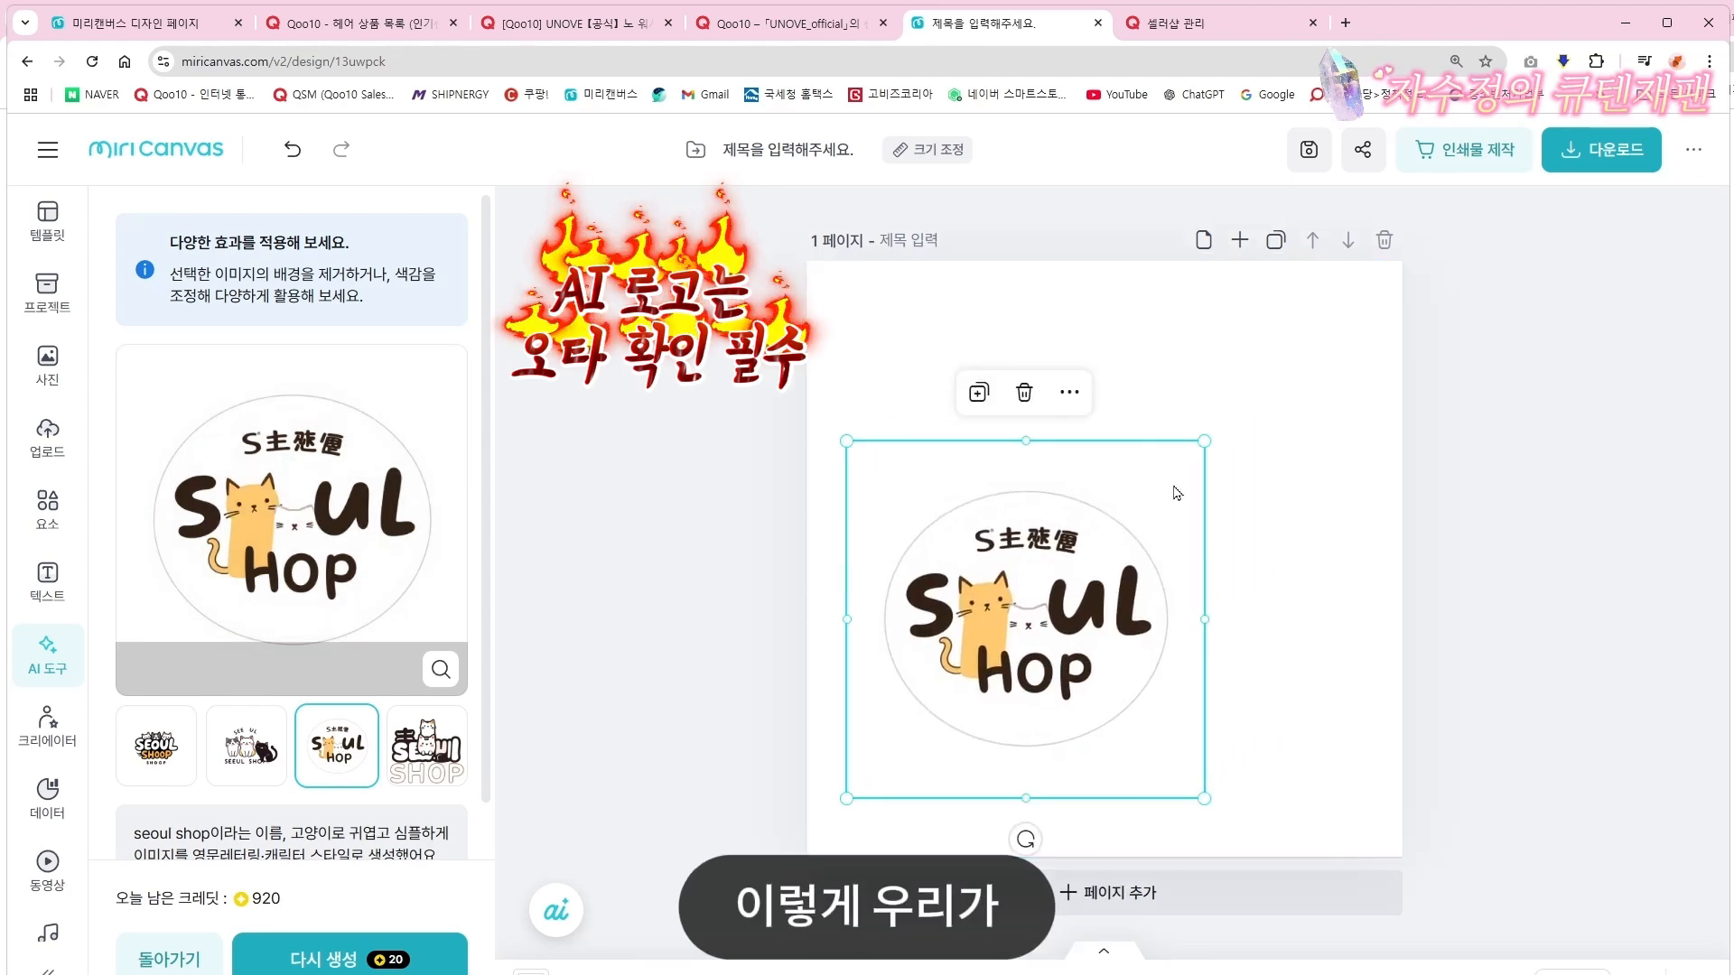
drag(1206, 436, 1514, 298)
drag(1176, 512, 1138, 570)
click(1468, 573)
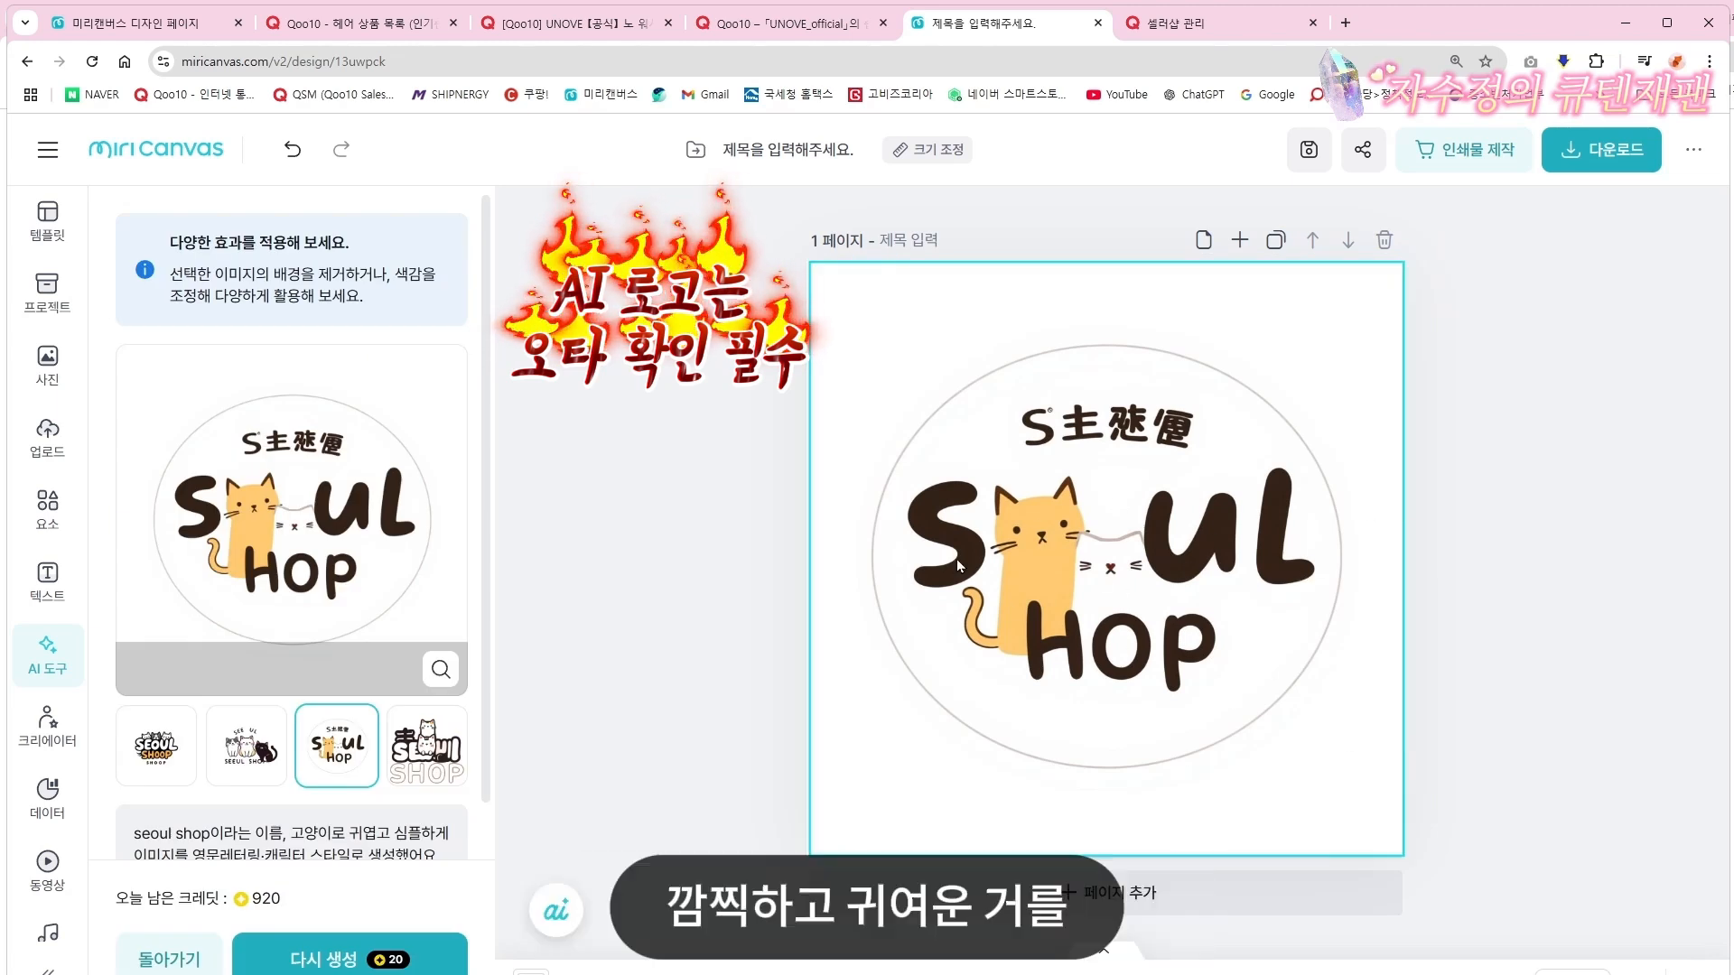
Replace the round logo with the fourth generated logo, the stacked white cats with outlined SHOP lettering, enlarged to nearly fill the page
click(438, 737)
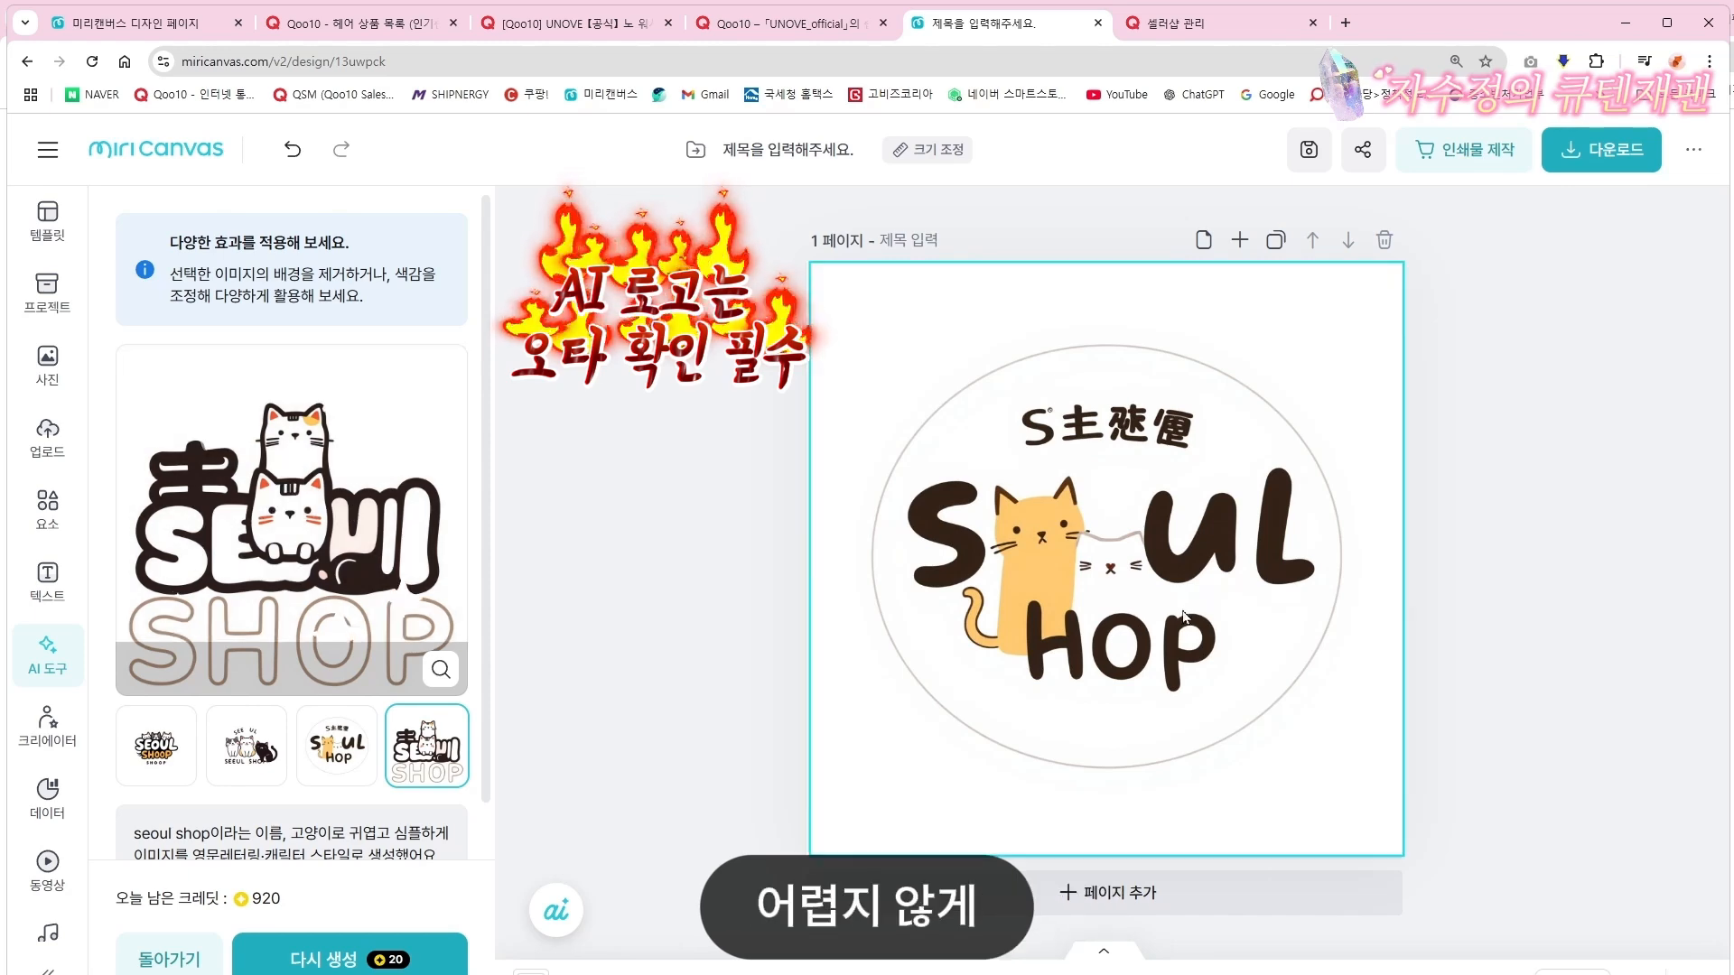
click(1188, 614)
key(Delete)
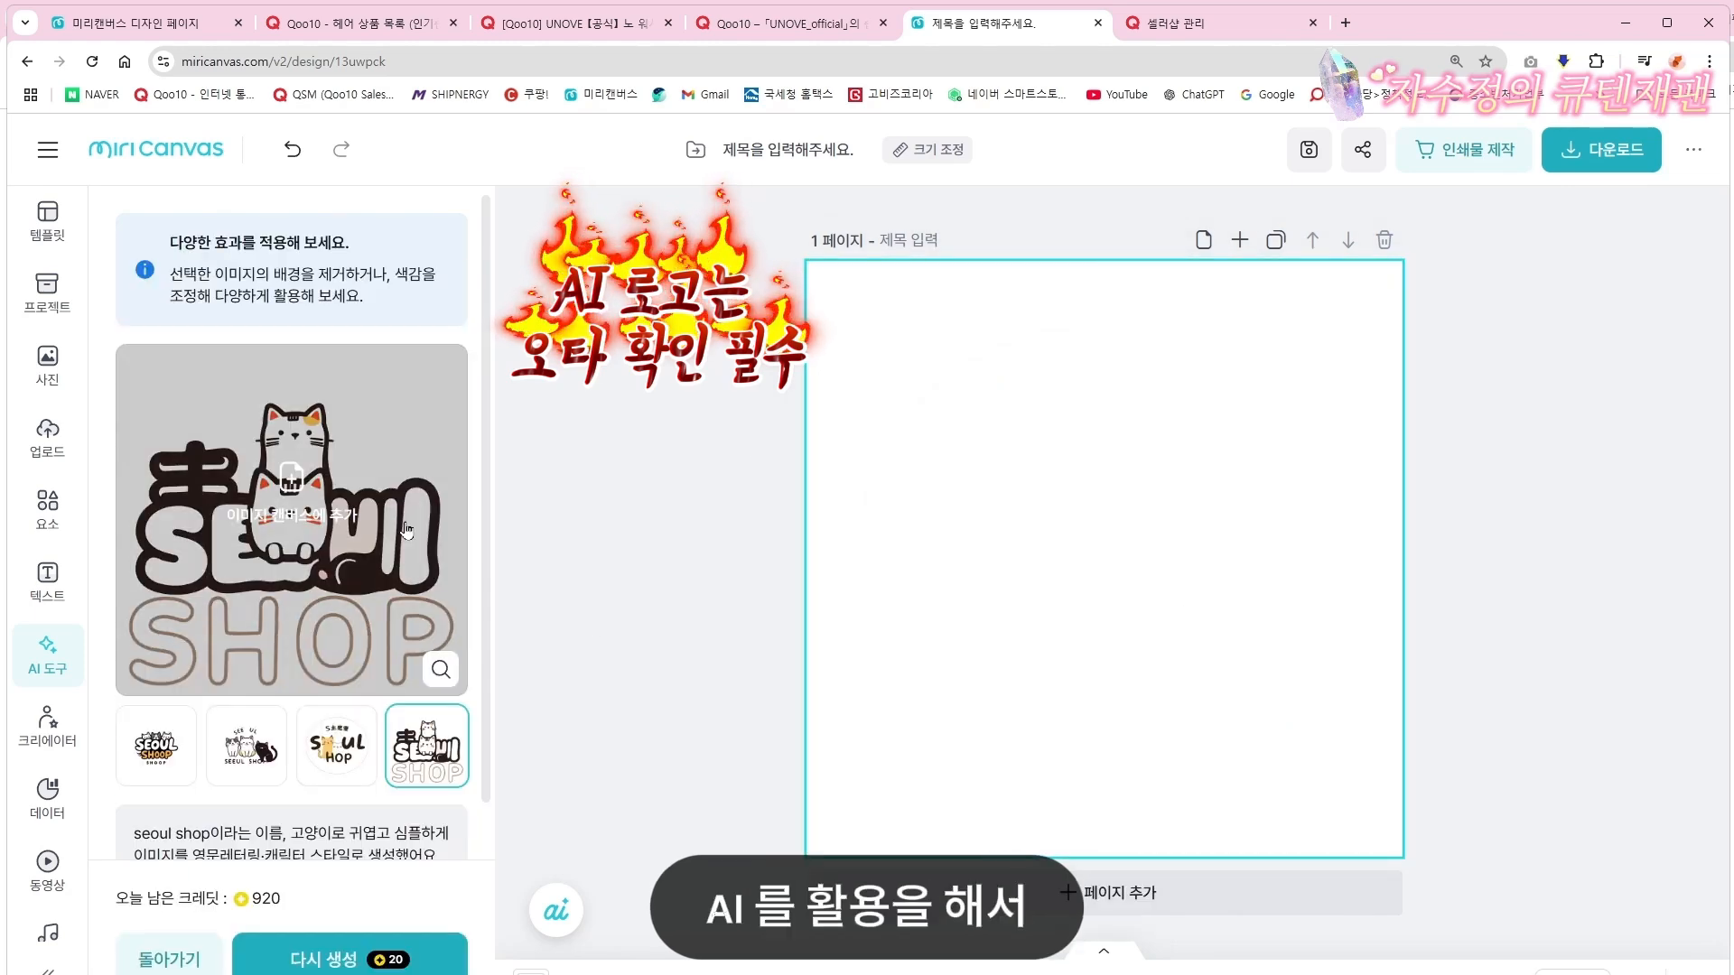
click(285, 503)
drag(1147, 533, 1050, 614)
drag(1188, 458, 1359, 287)
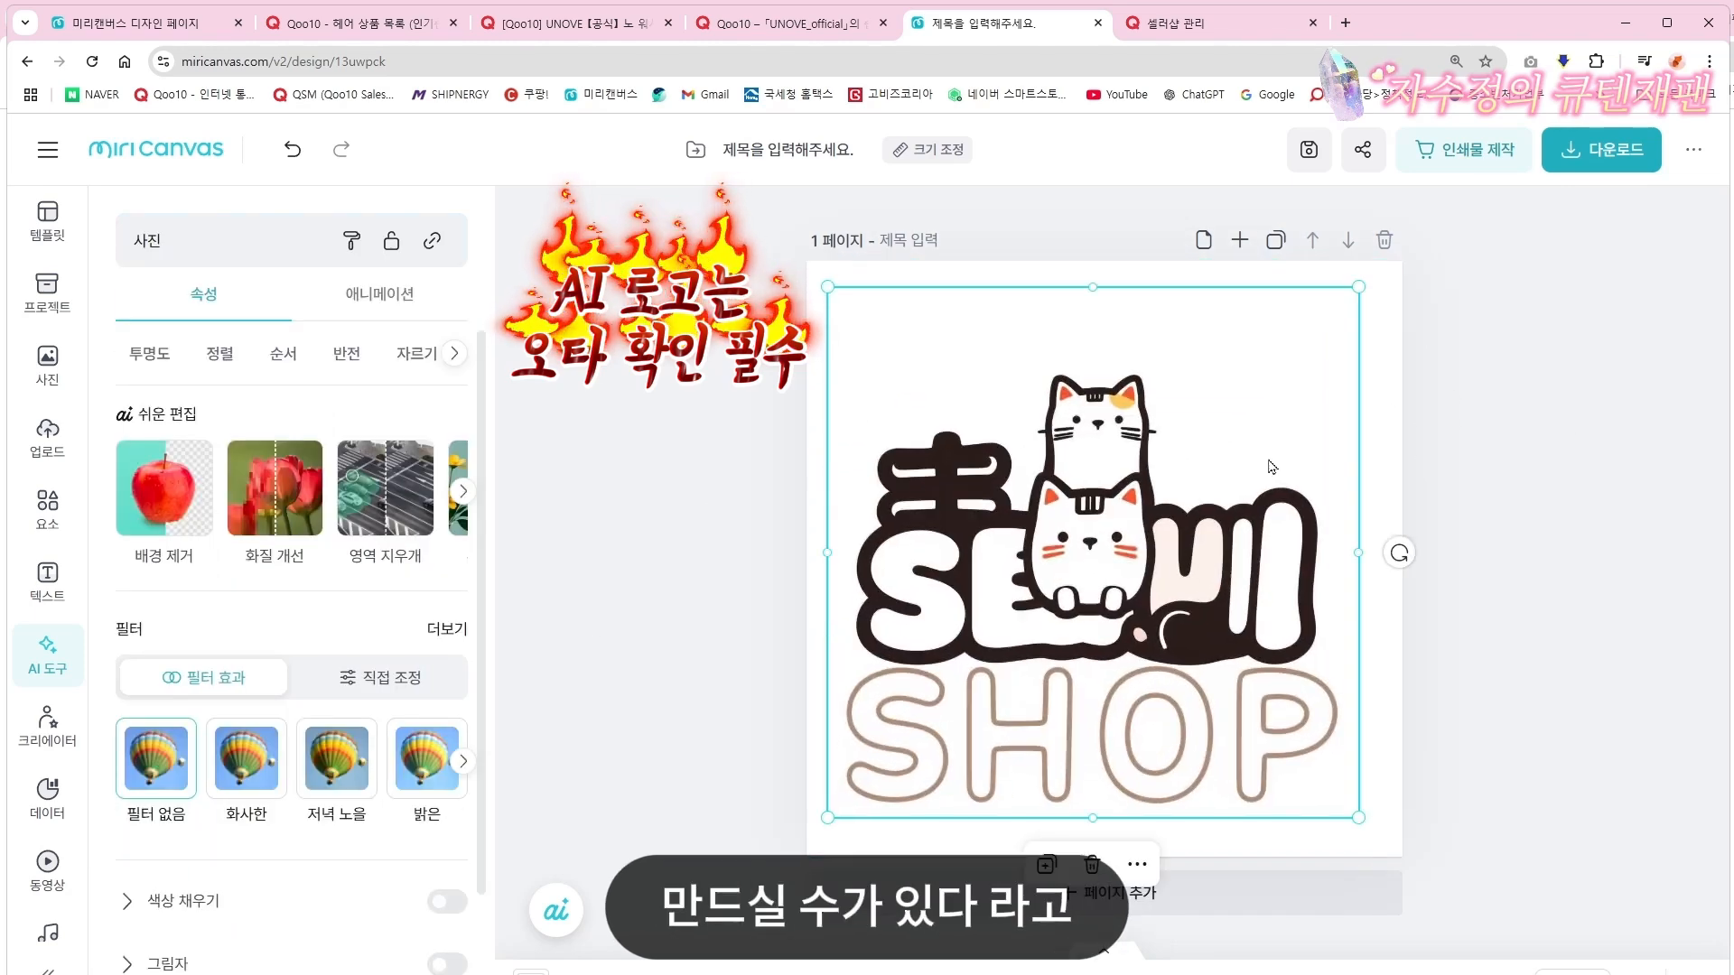
mouse_move(1219, 510)
mouse_down()
mouse_move(1239, 482)
mouse_move(1232, 518)
mouse_up()
click(1581, 507)
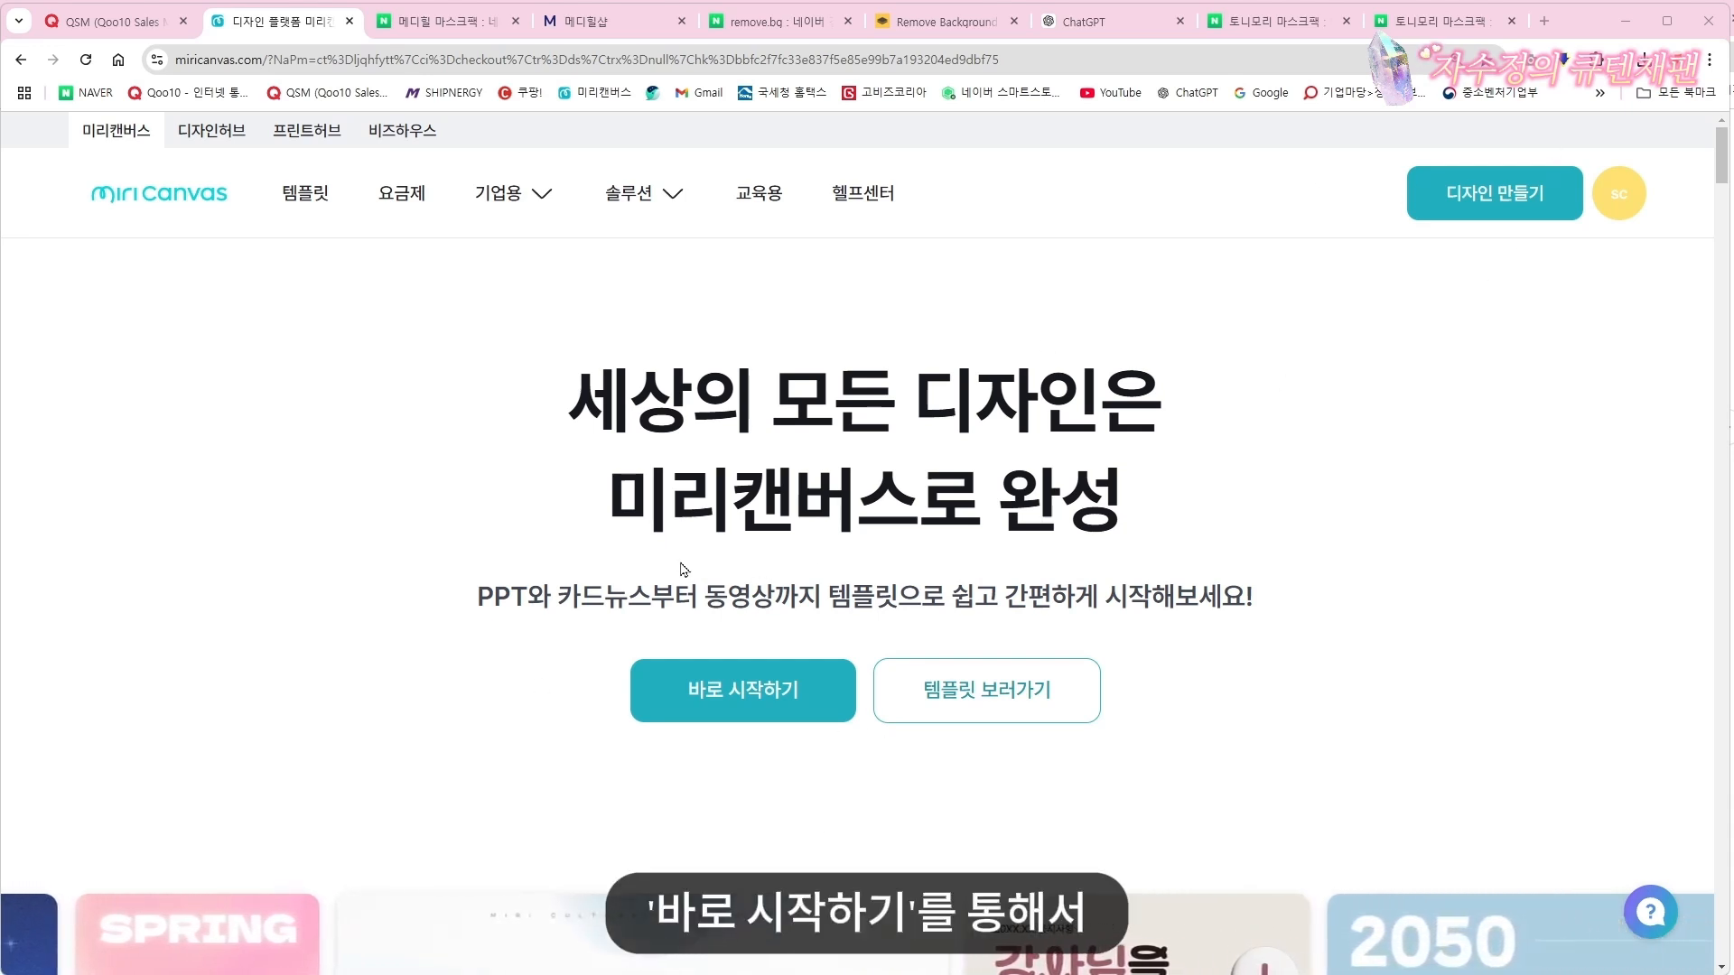
Start a new design and apply the 비건에센스 template found by searching templates for "화장품 상세페이지"
click(741, 704)
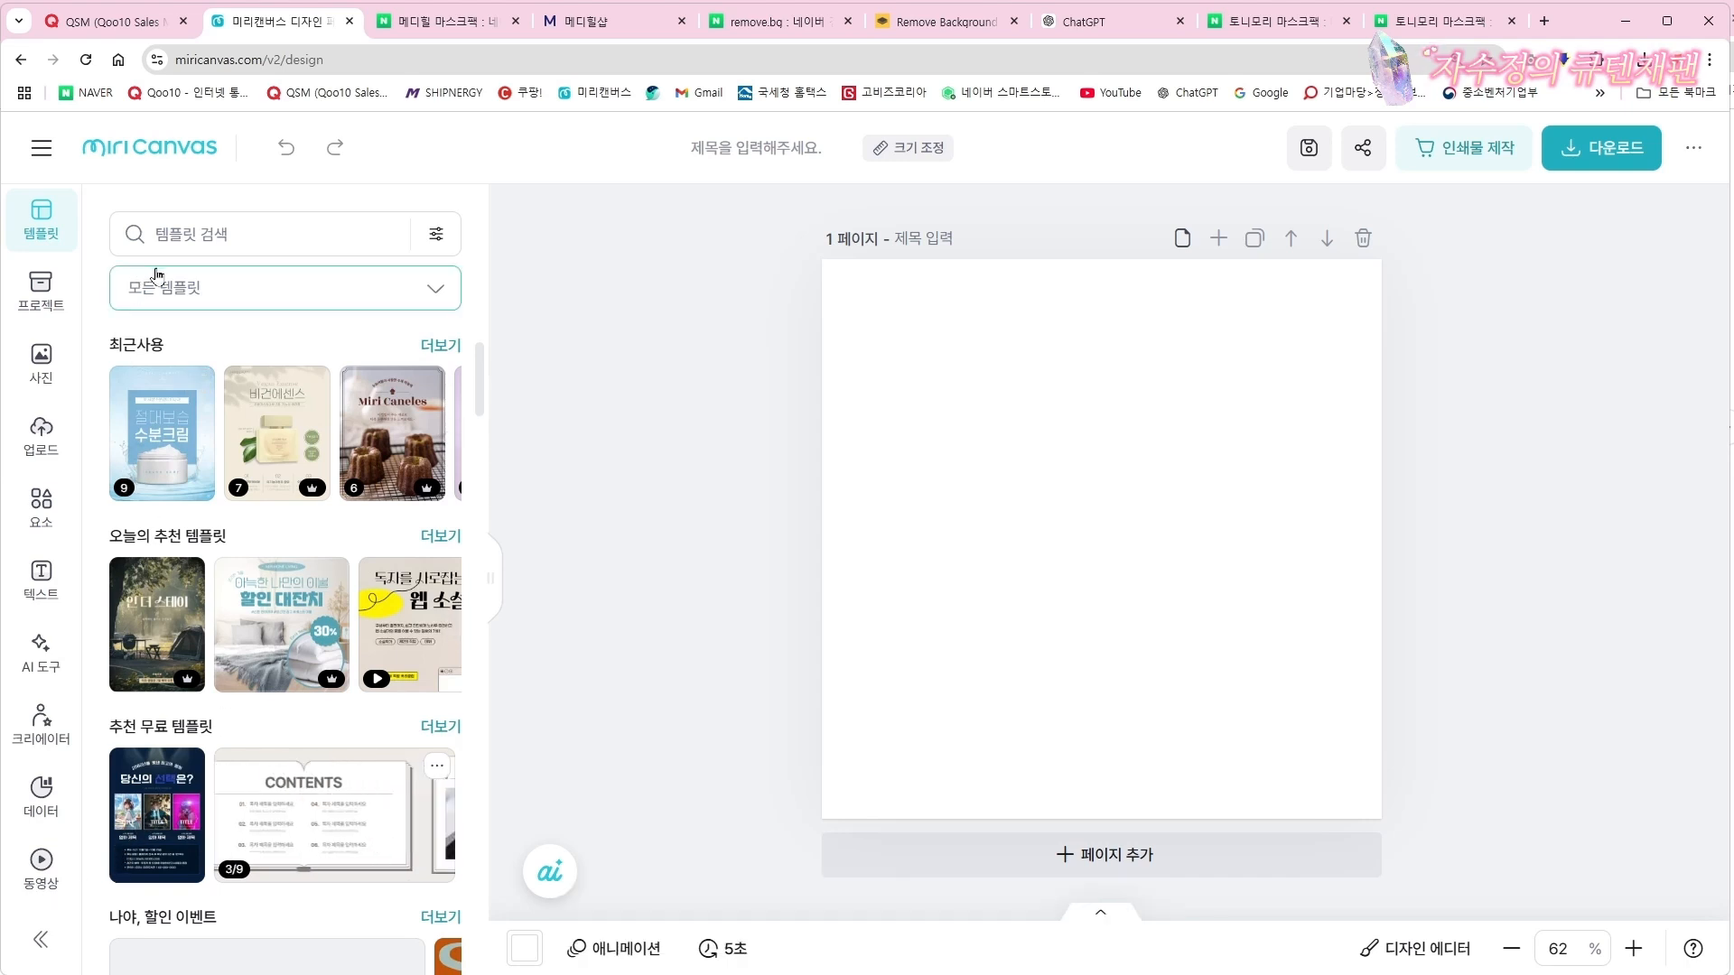
click(223, 234)
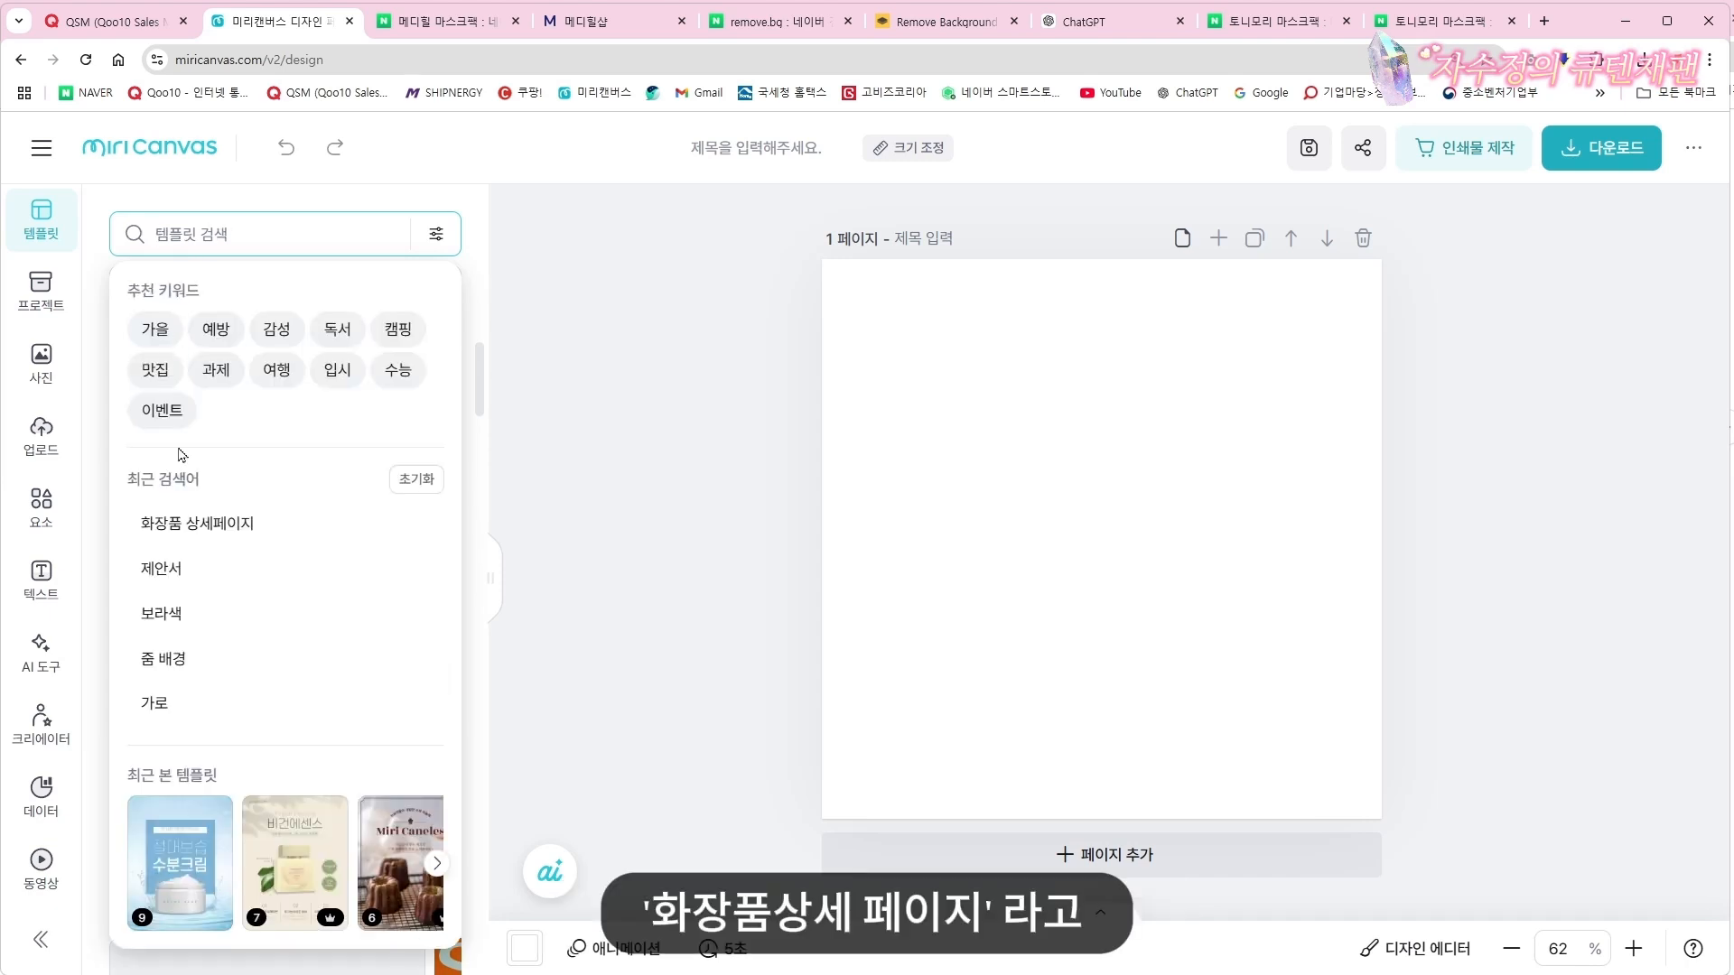
click(194, 521)
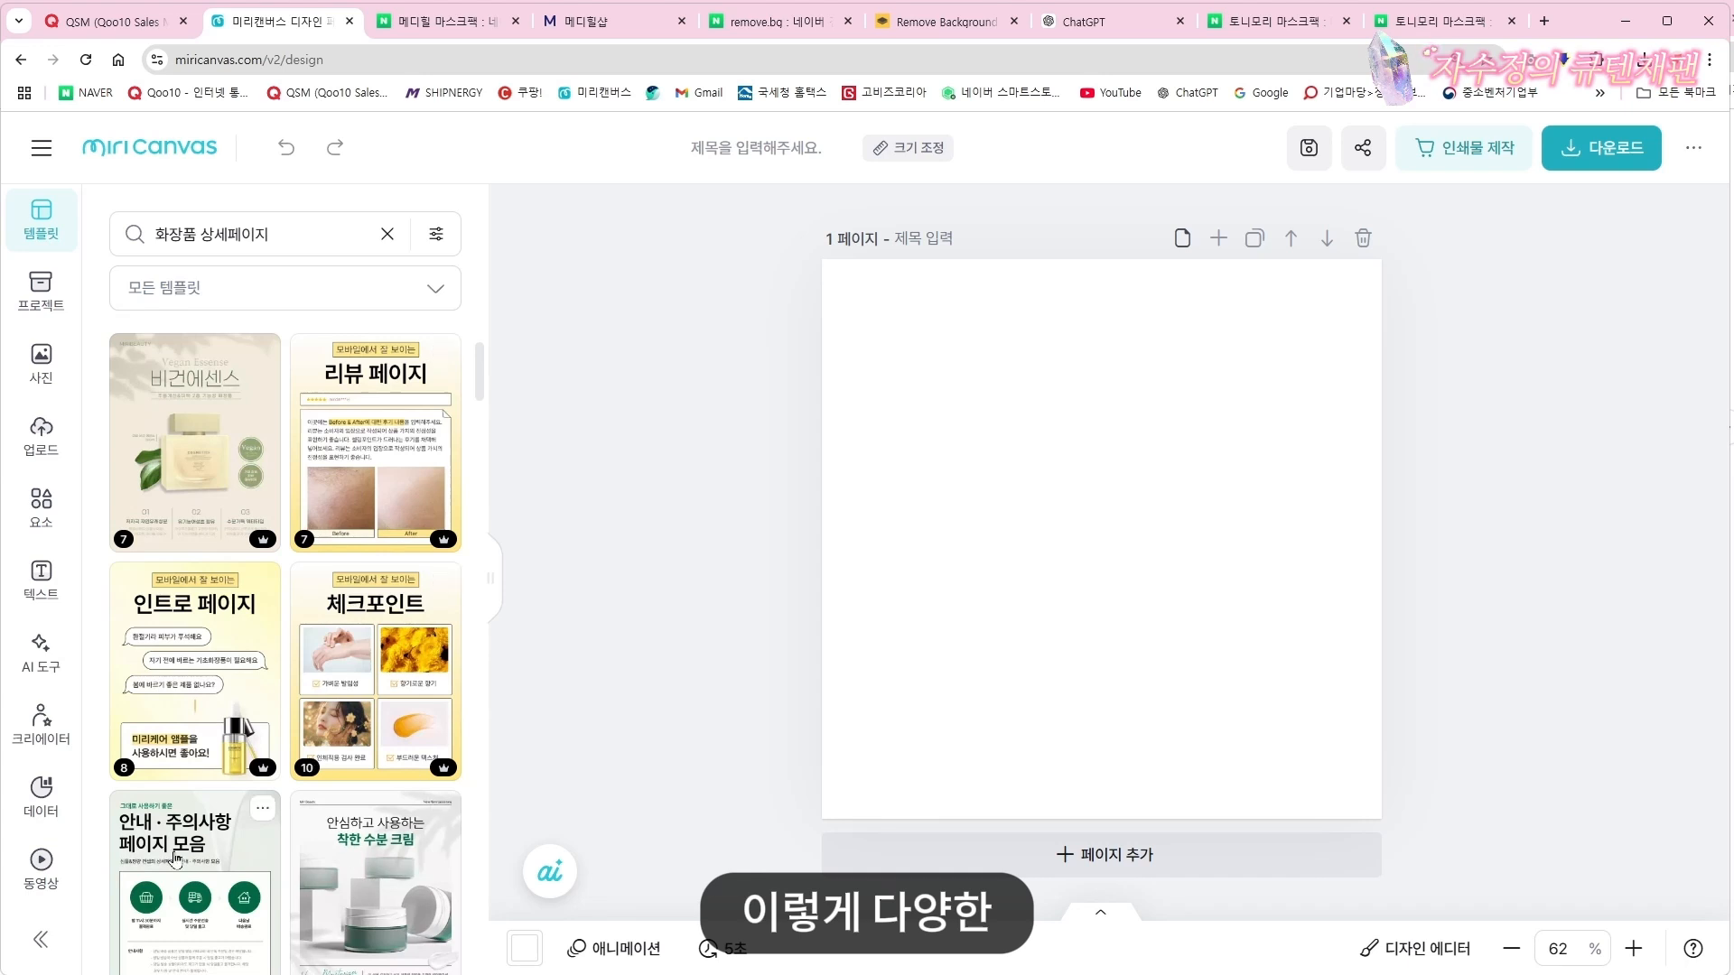
click(180, 441)
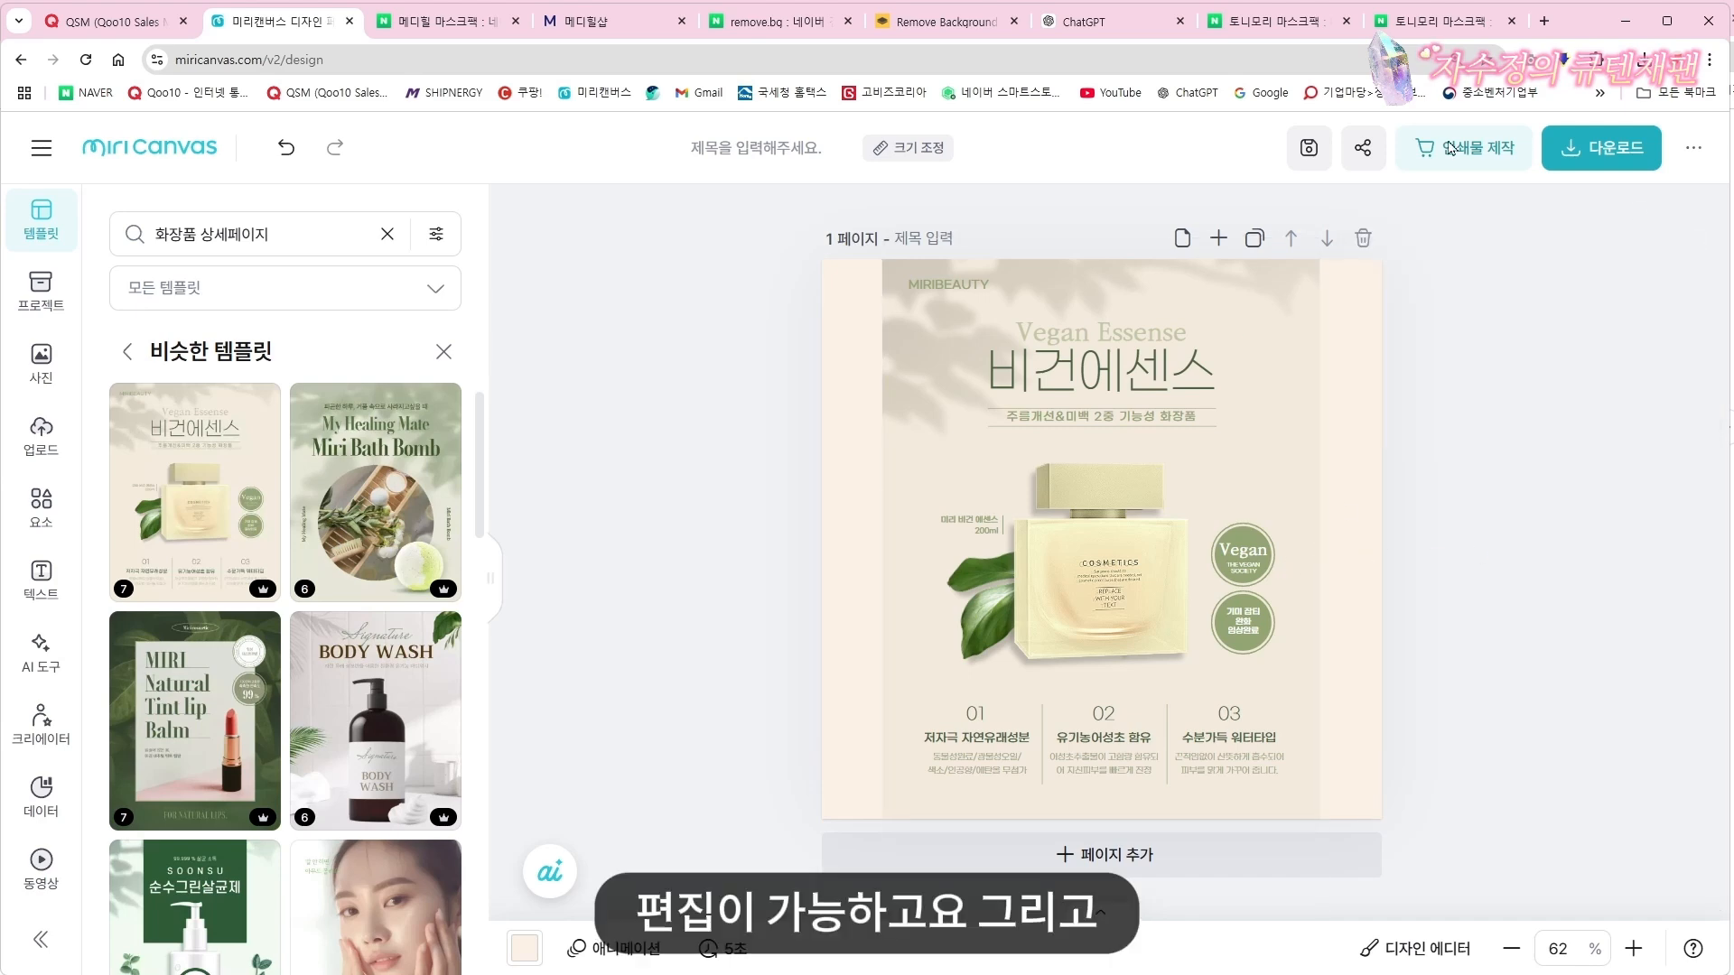
Search the stock photos for "화장품" and browse the uploaded images and folders
click(387, 234)
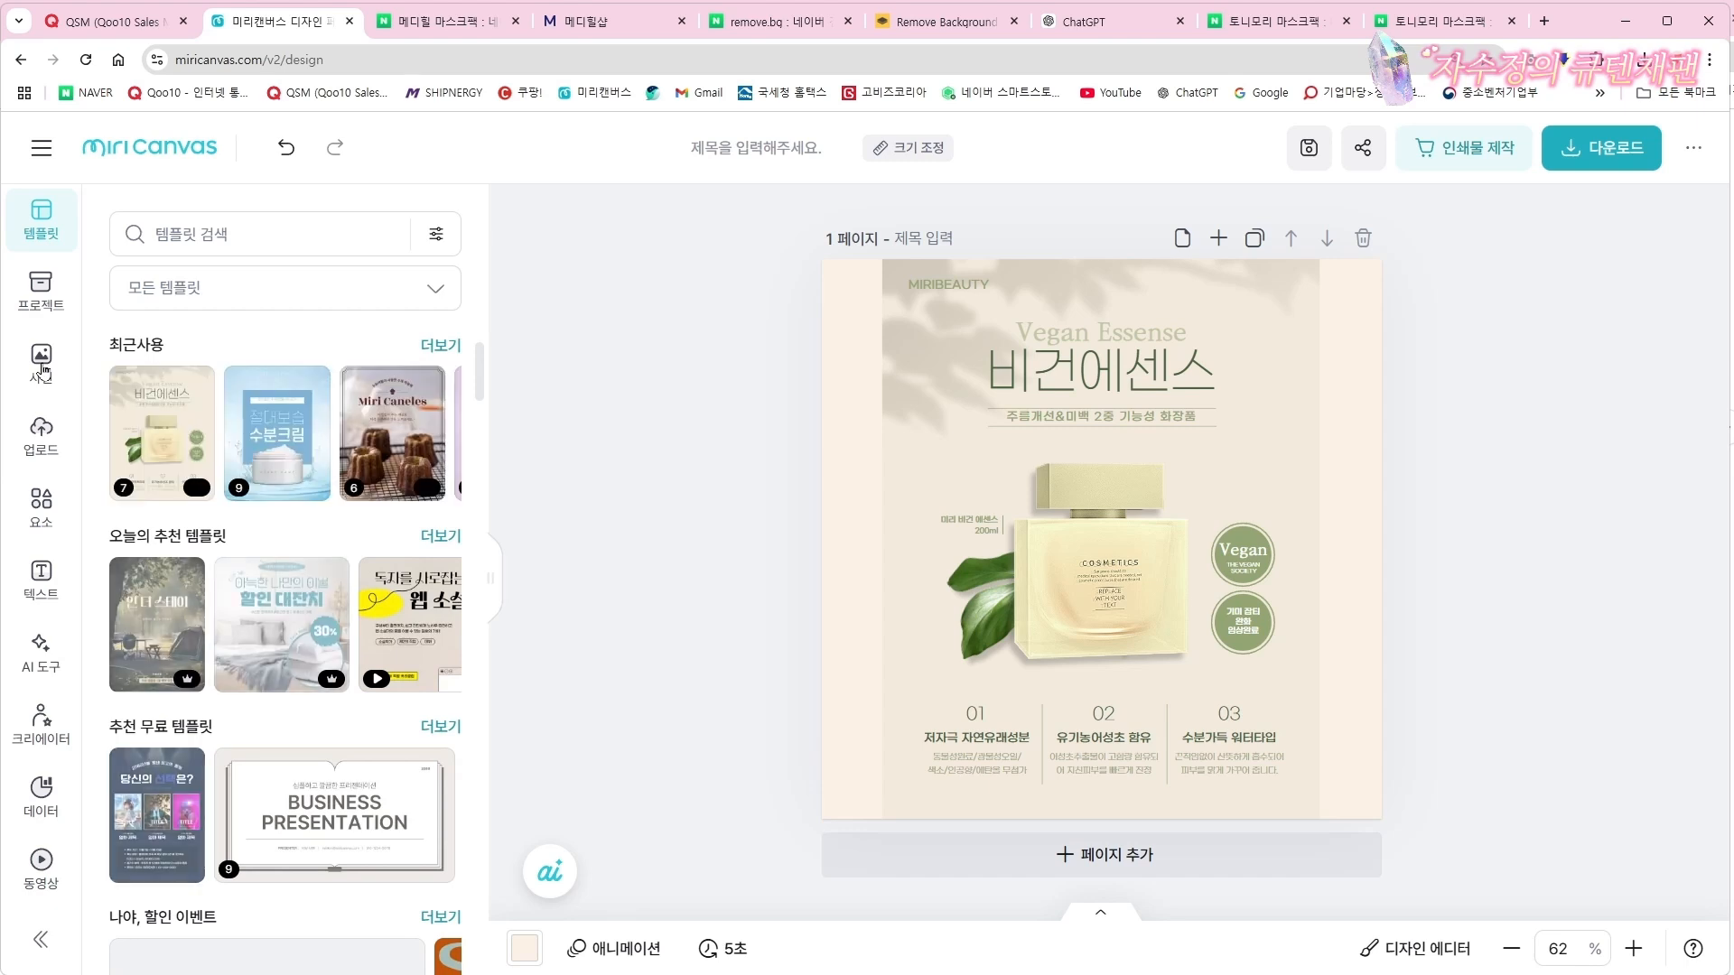
click(41, 366)
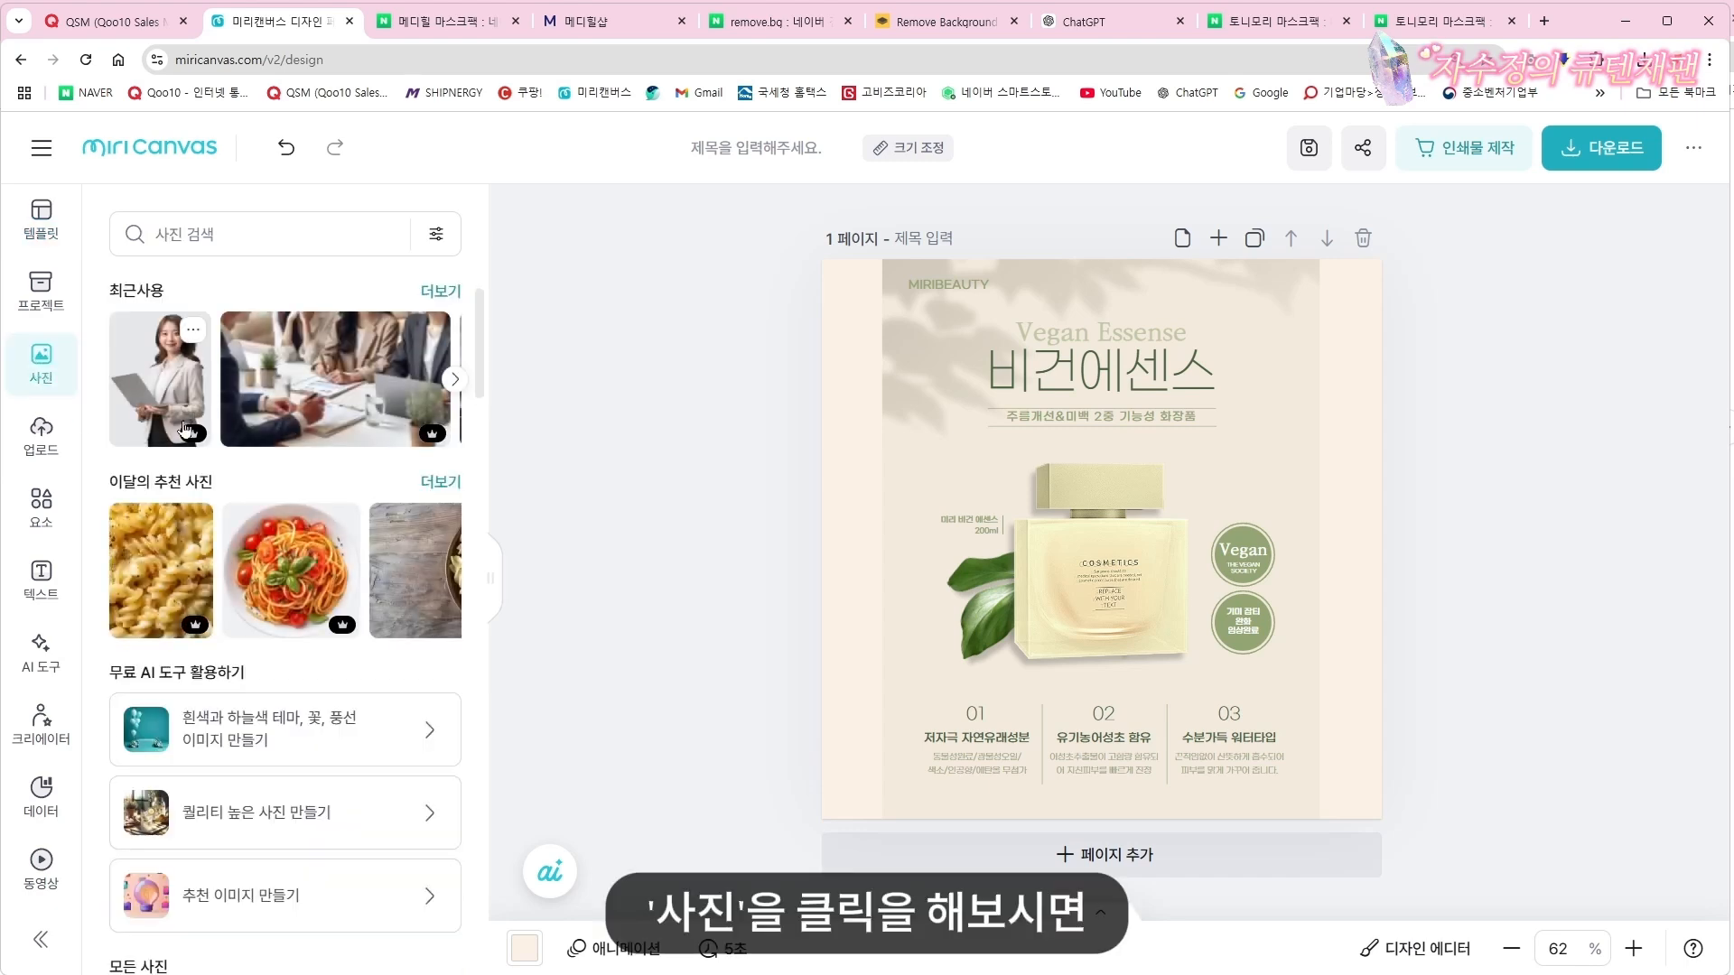
click(201, 234)
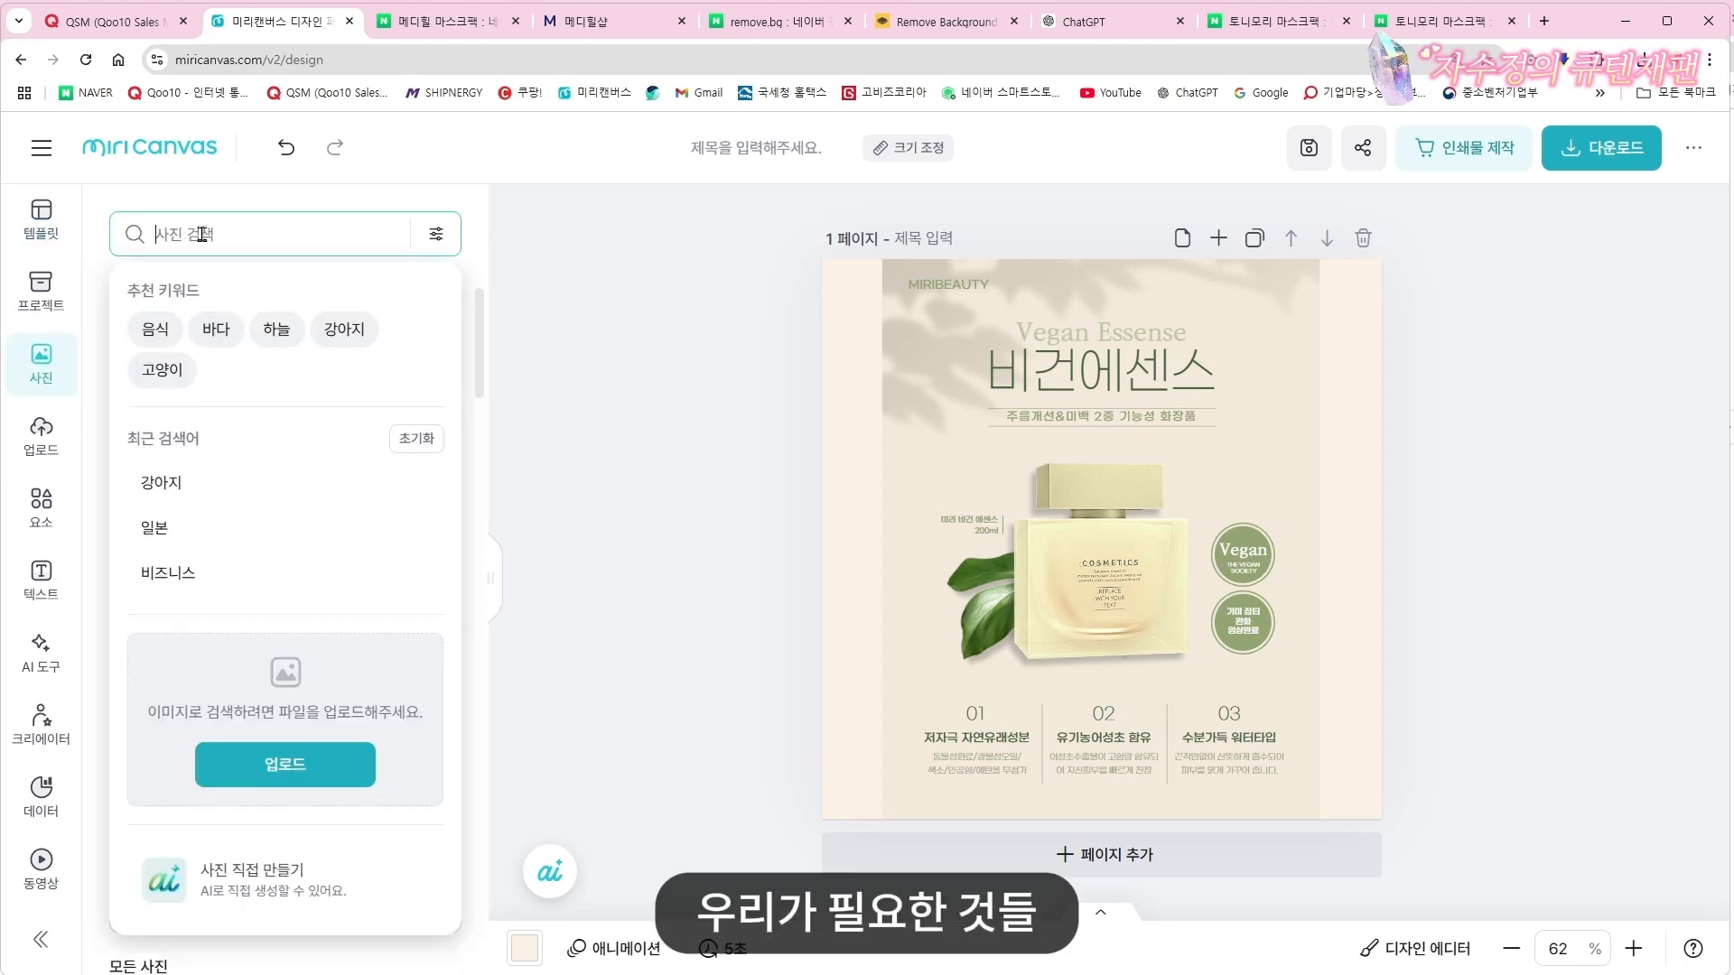
text(화장품)
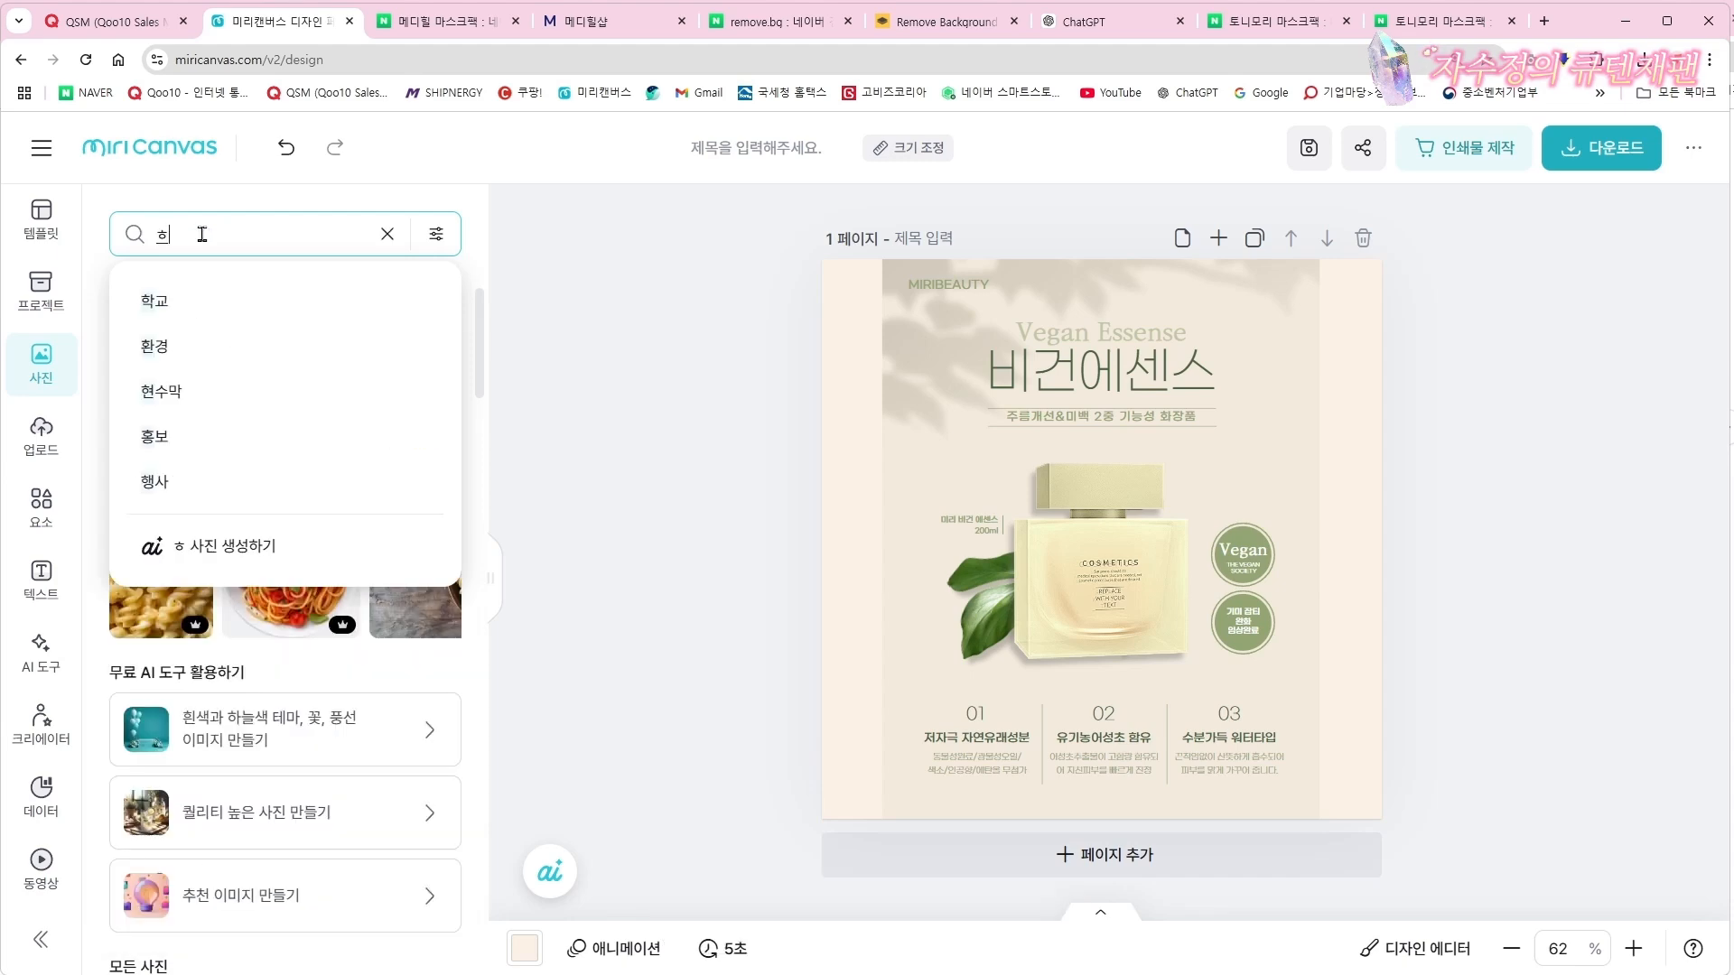
key(Return)
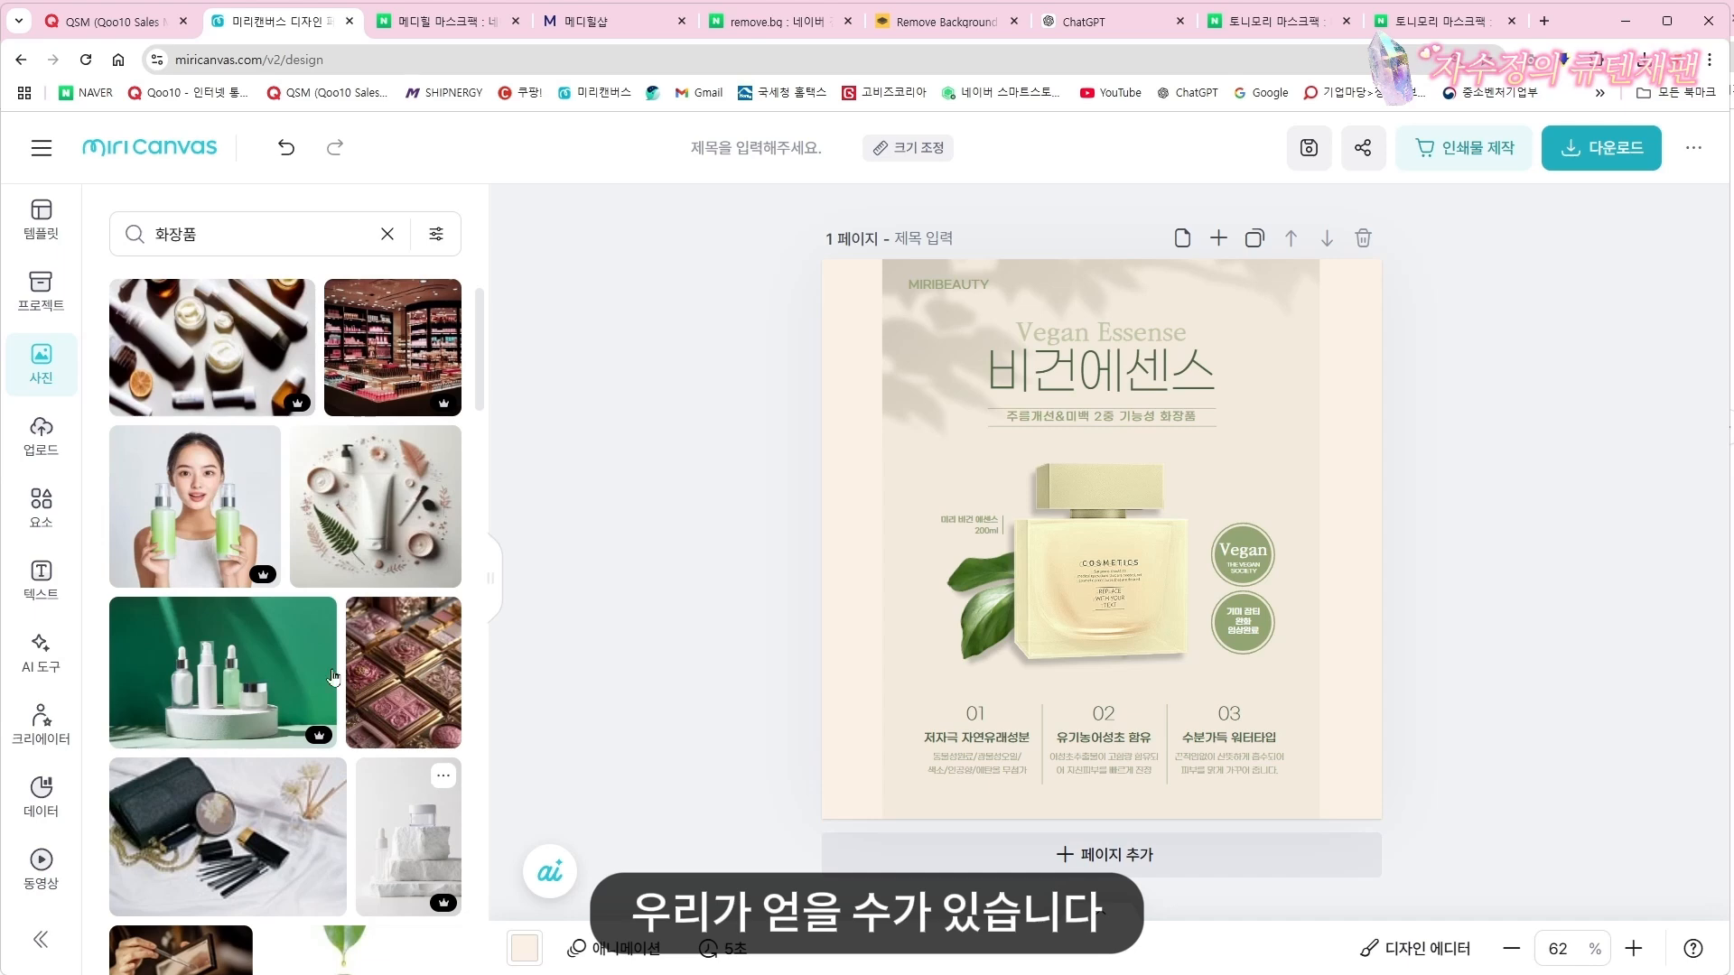
click(40, 438)
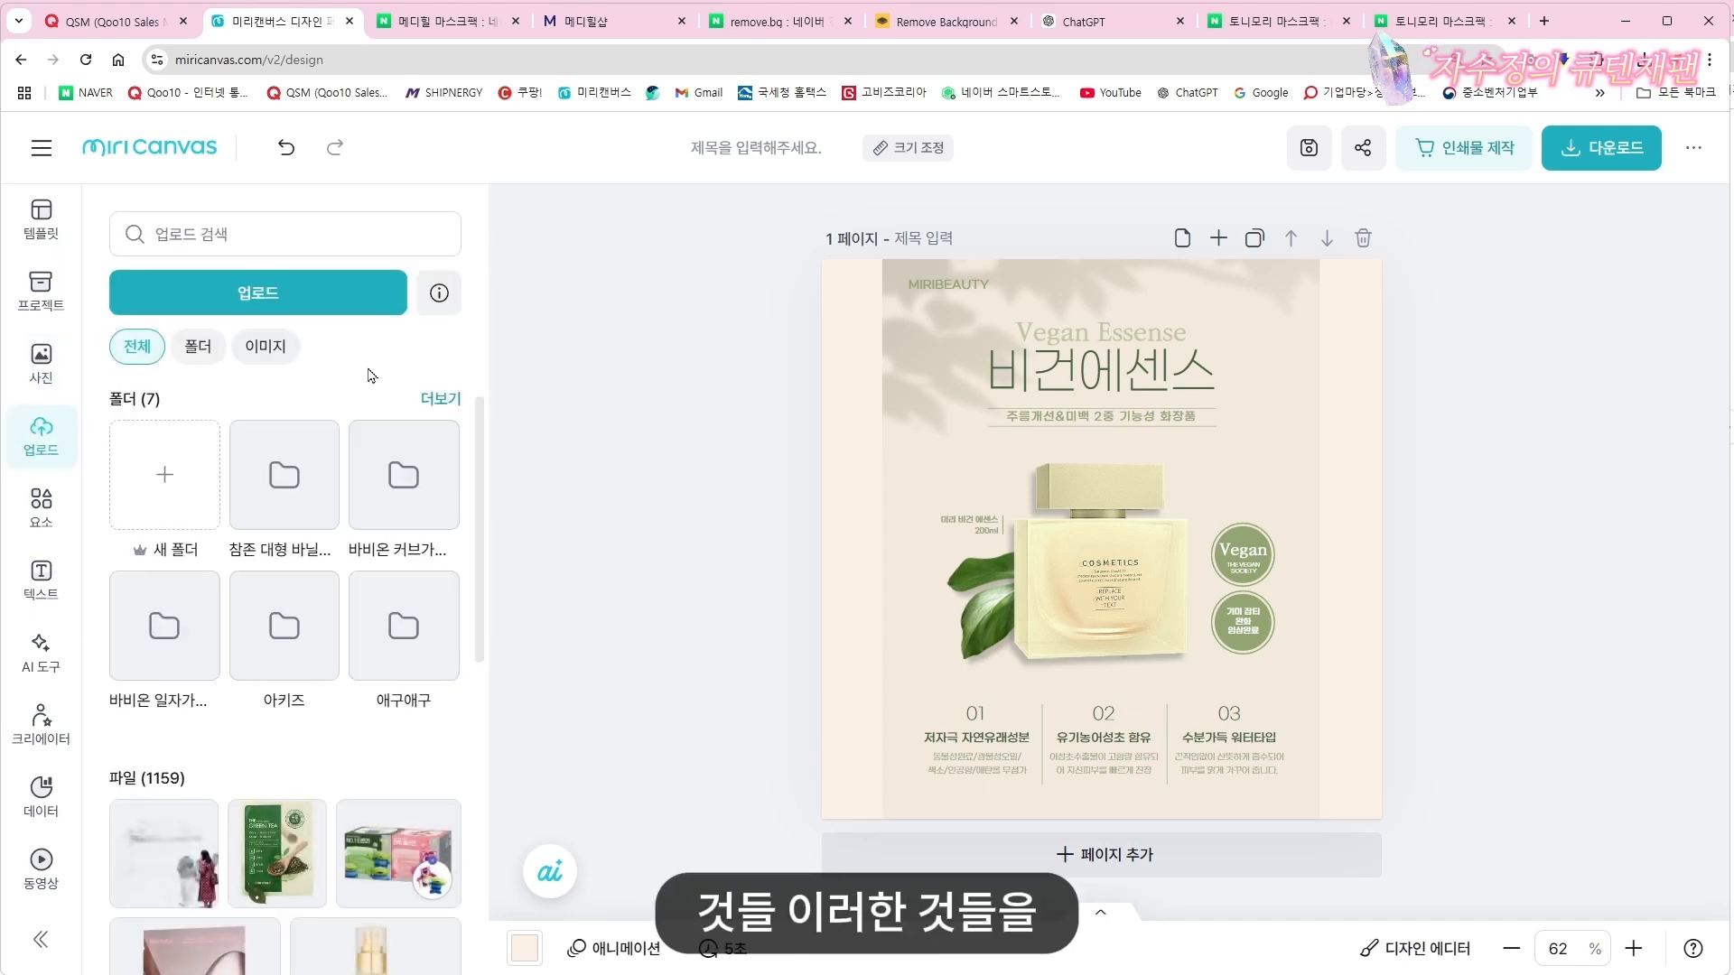
click(256, 302)
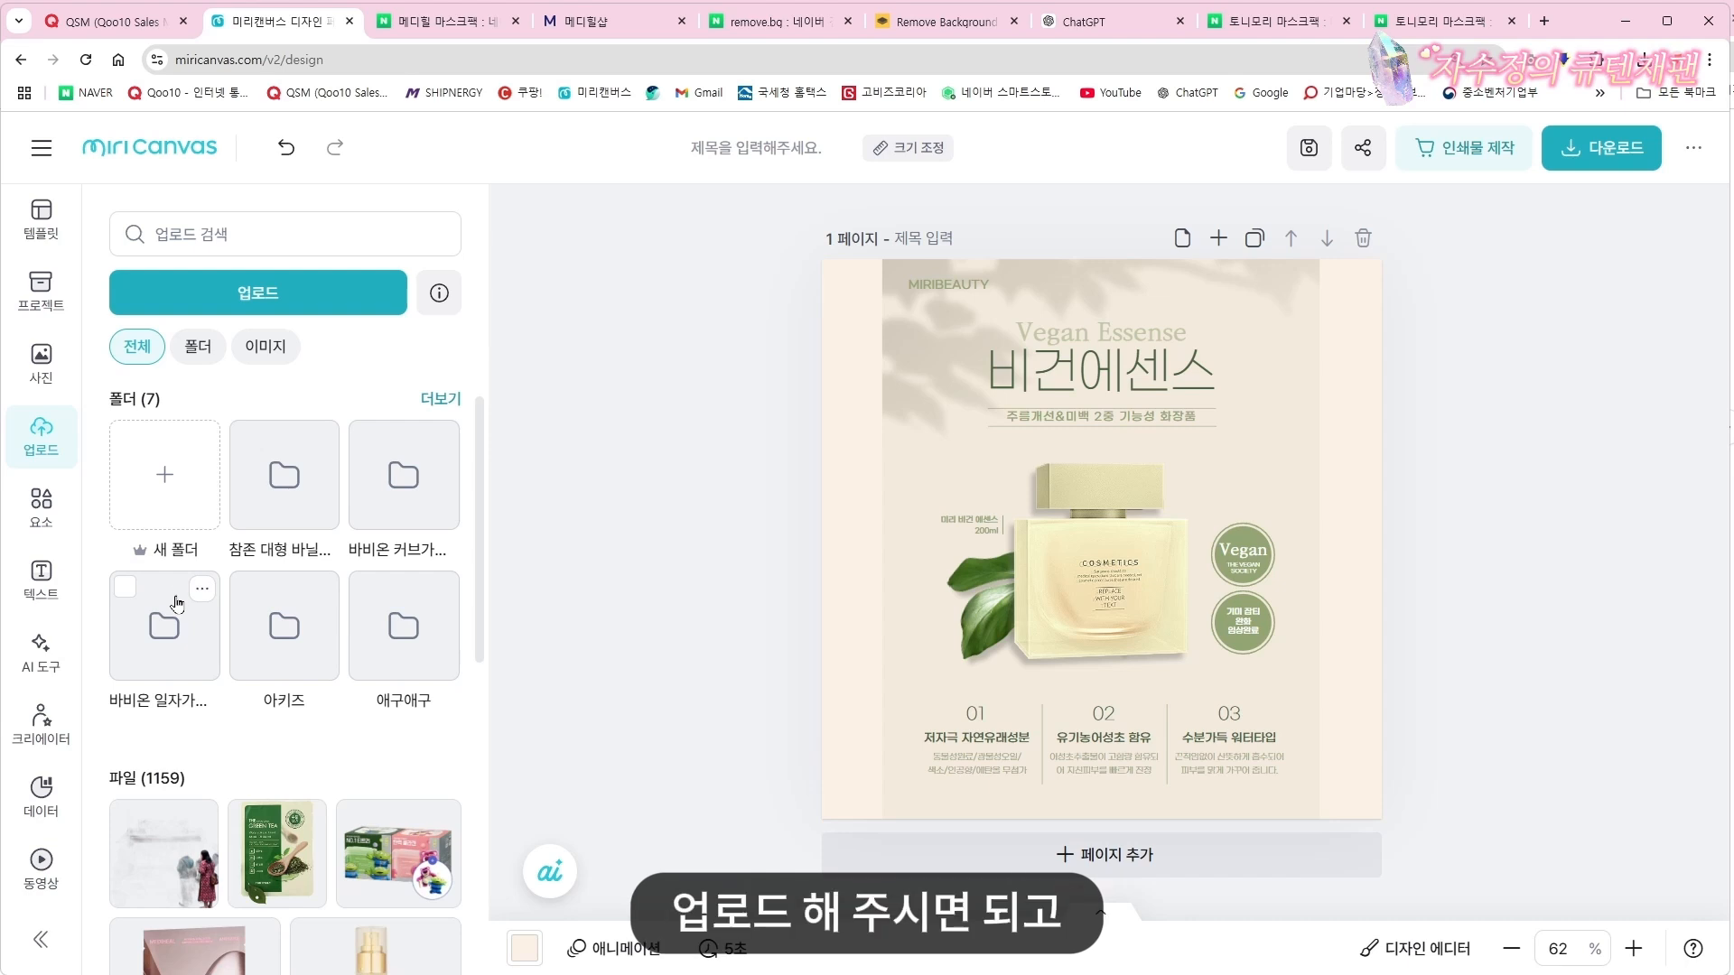
Try the pink and white blossom illustration from an element search for "아름다움" on the page and delete it
click(39, 508)
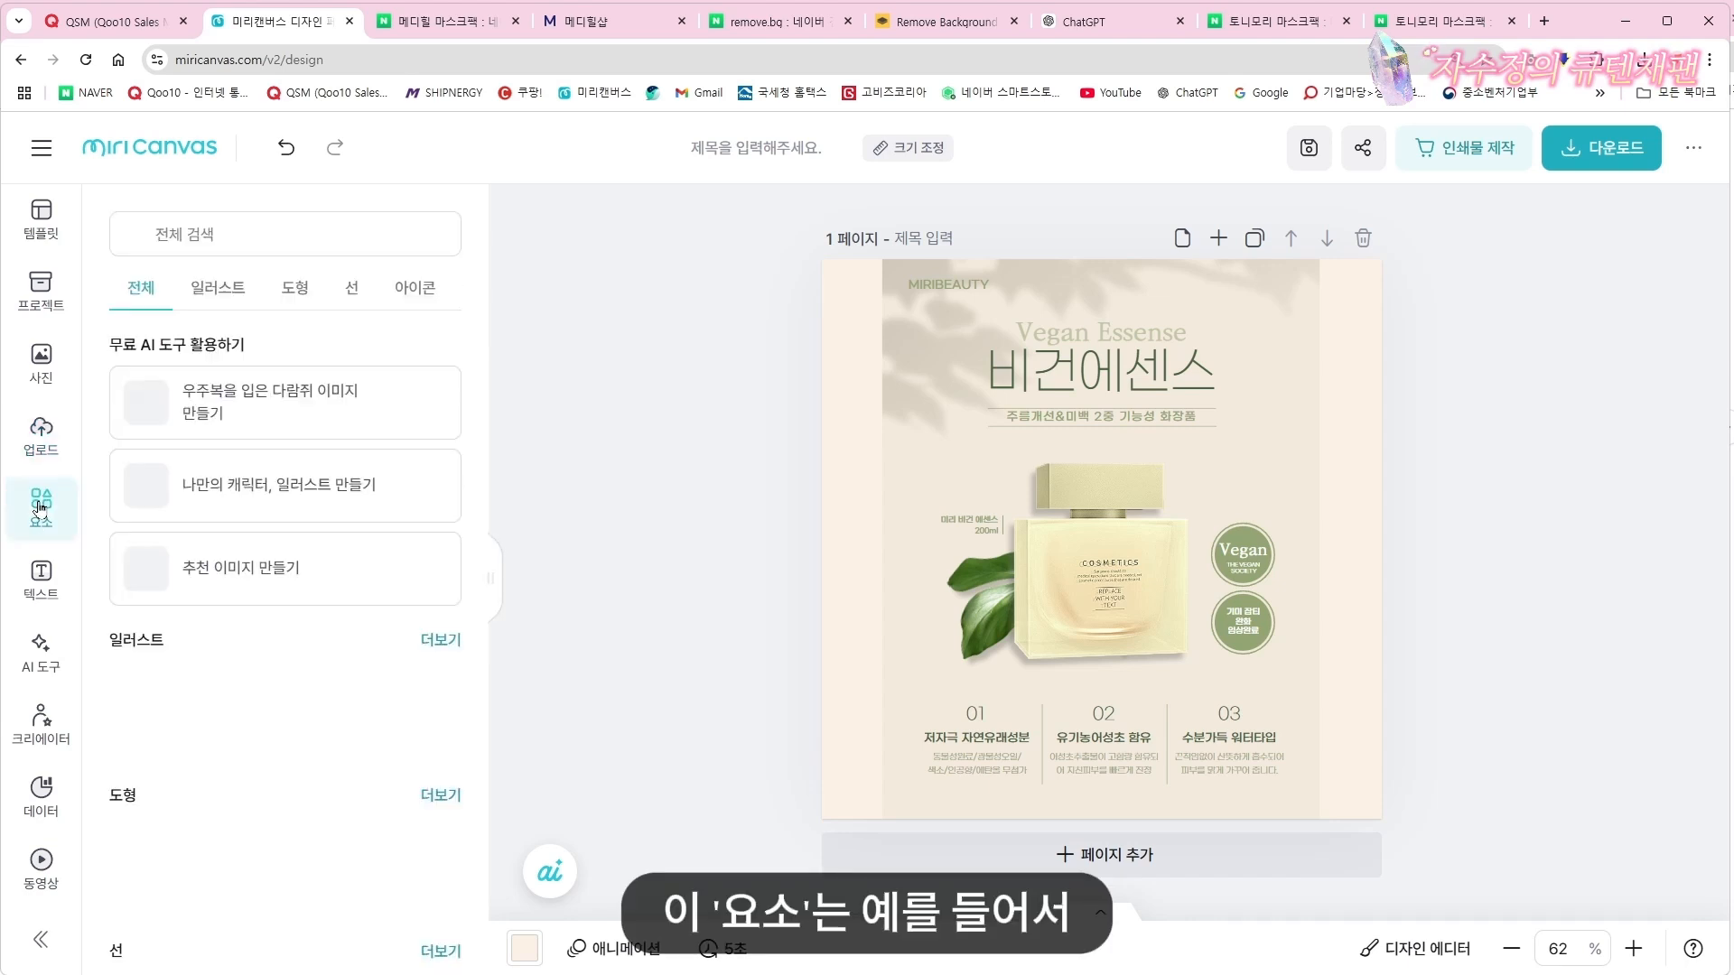
click(180, 234)
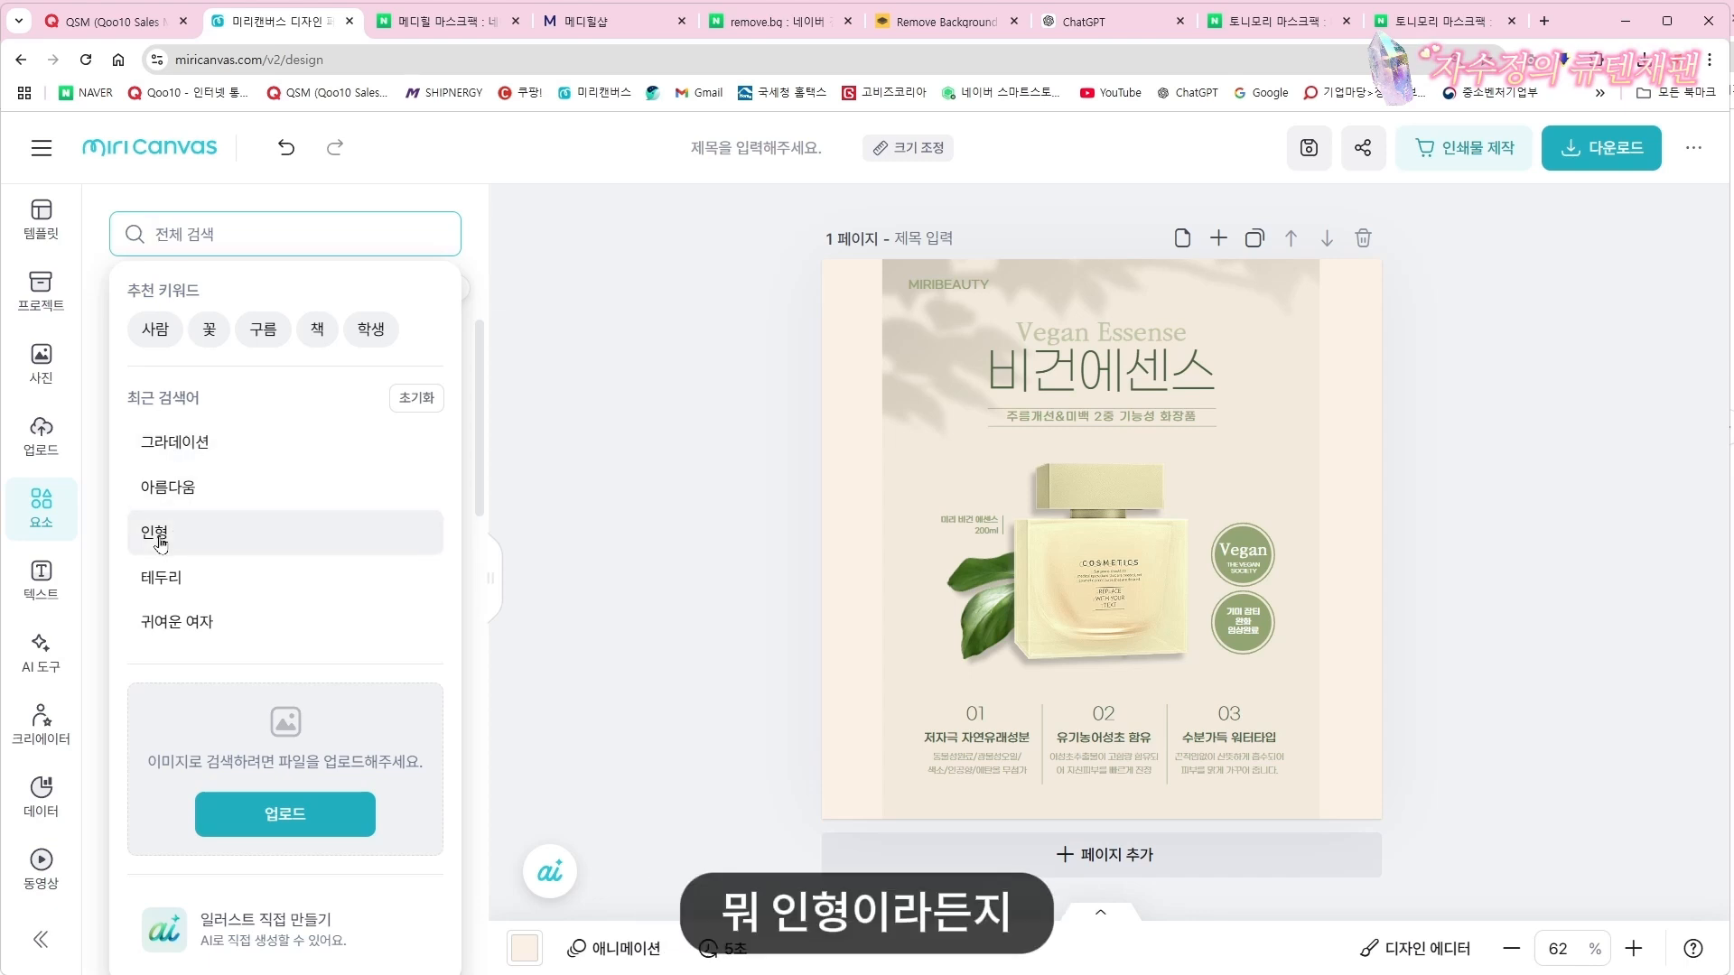
click(191, 492)
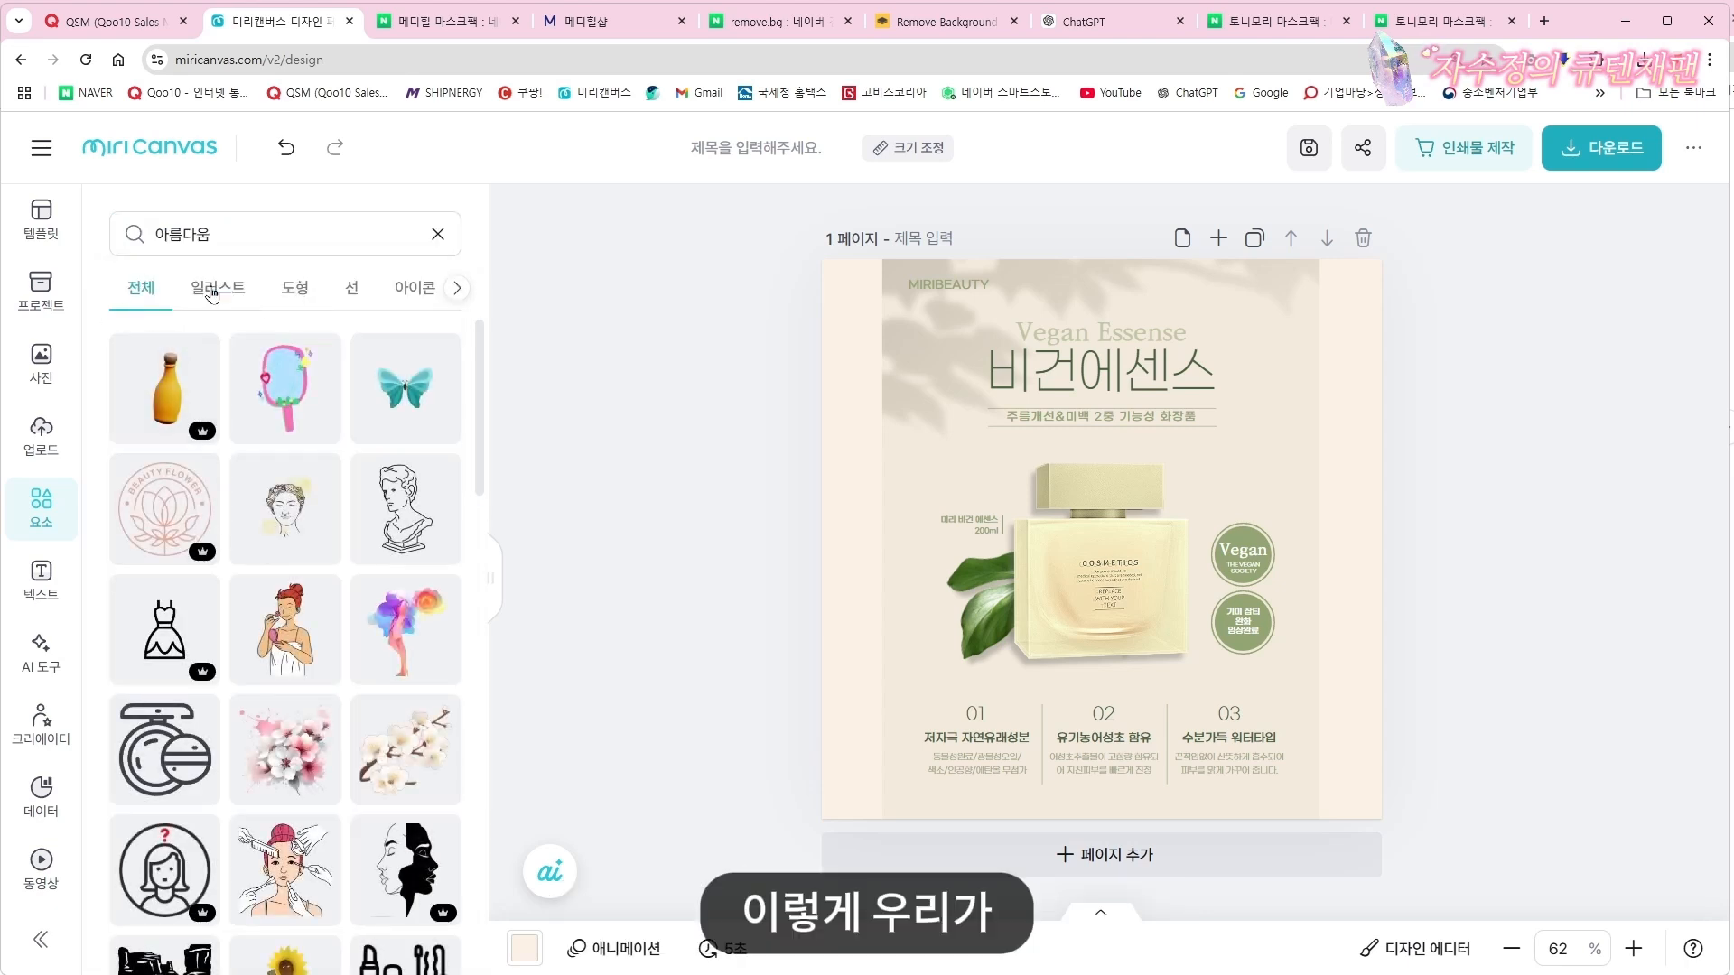
click(284, 750)
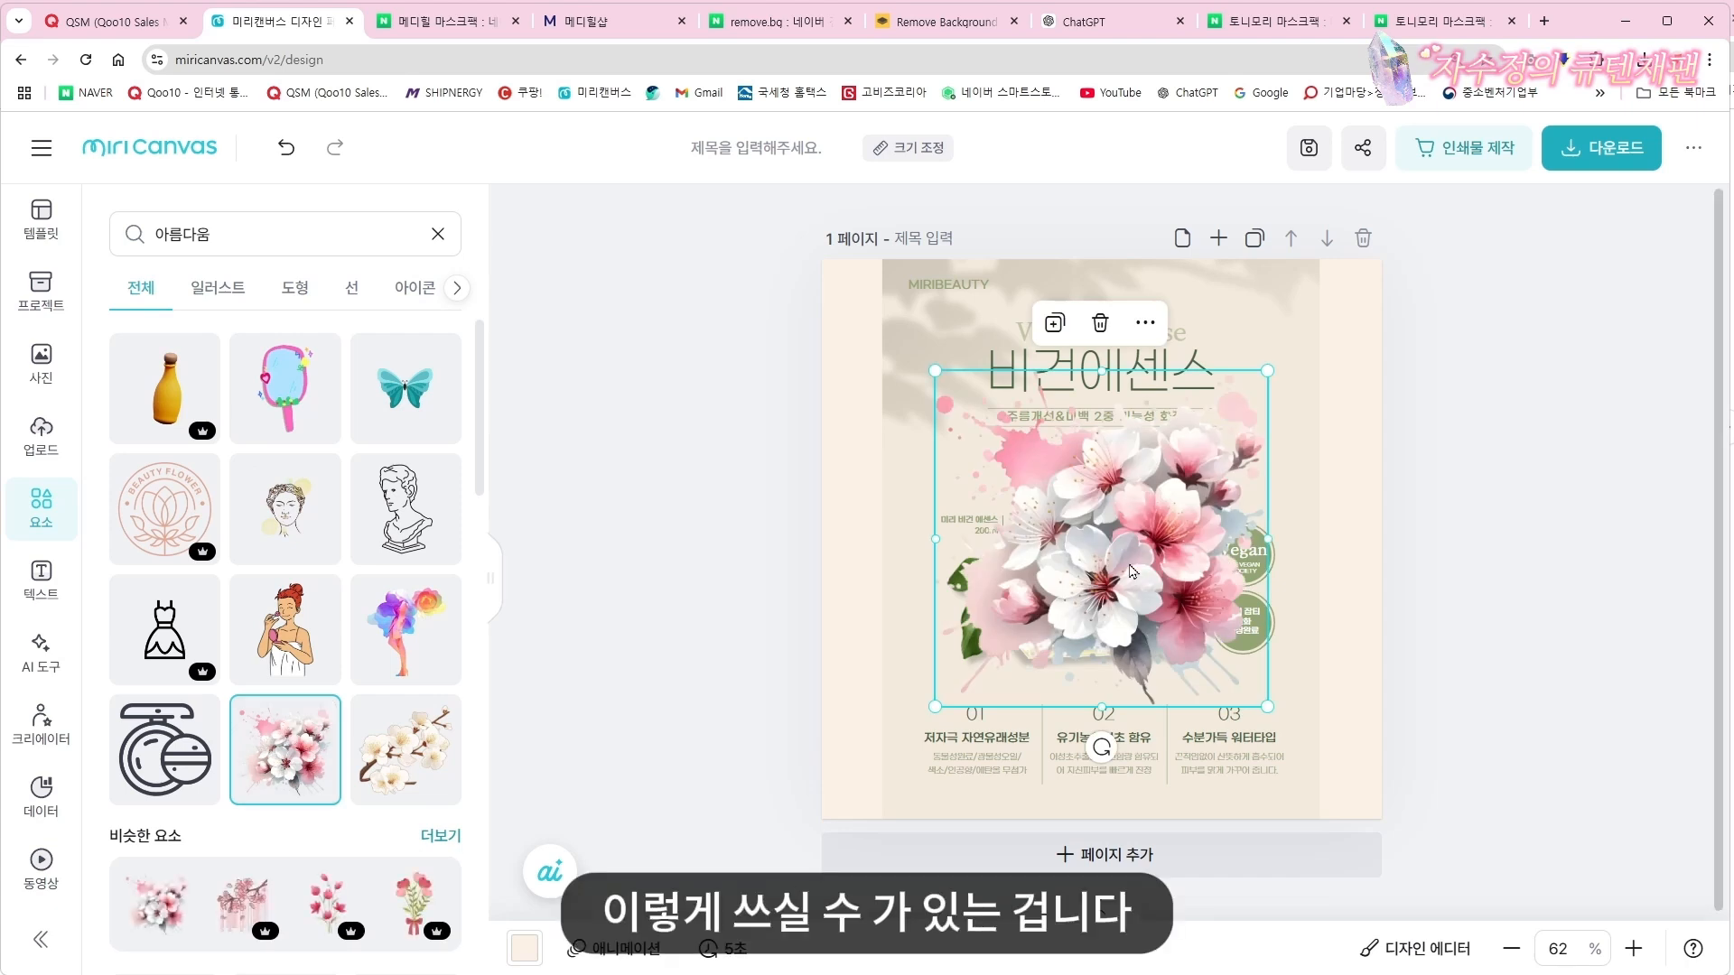
key(Delete)
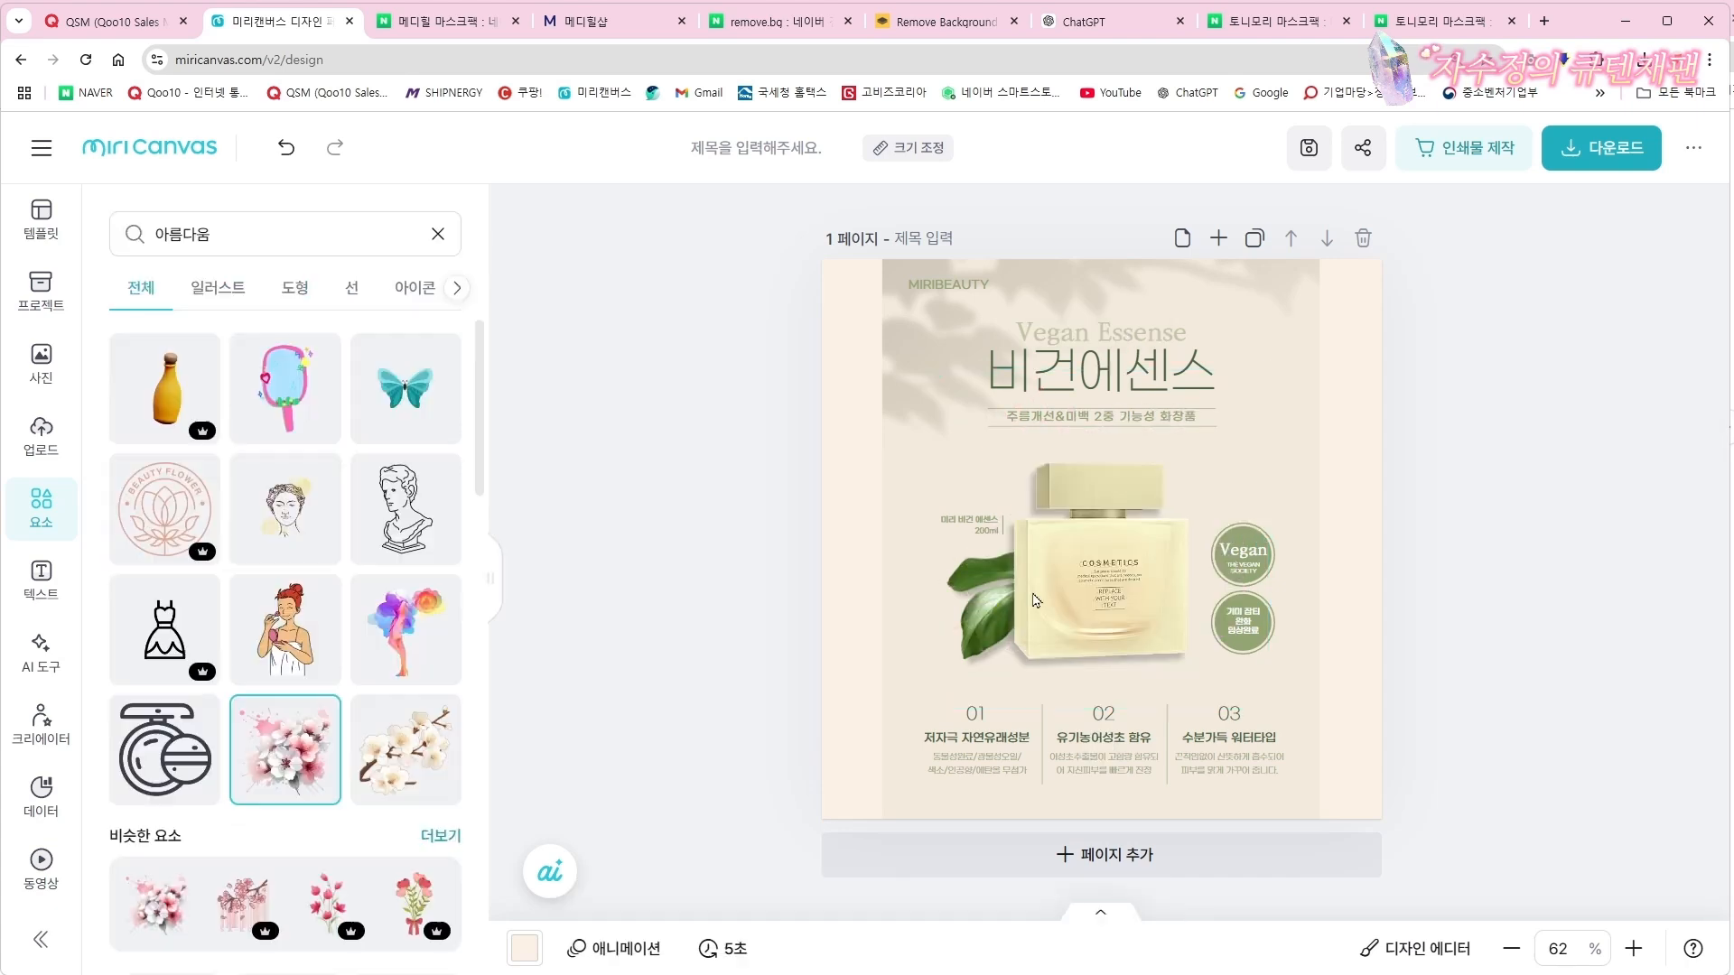
Add a title text box to the middle of the page and shrink it to font size 38.7
click(40, 583)
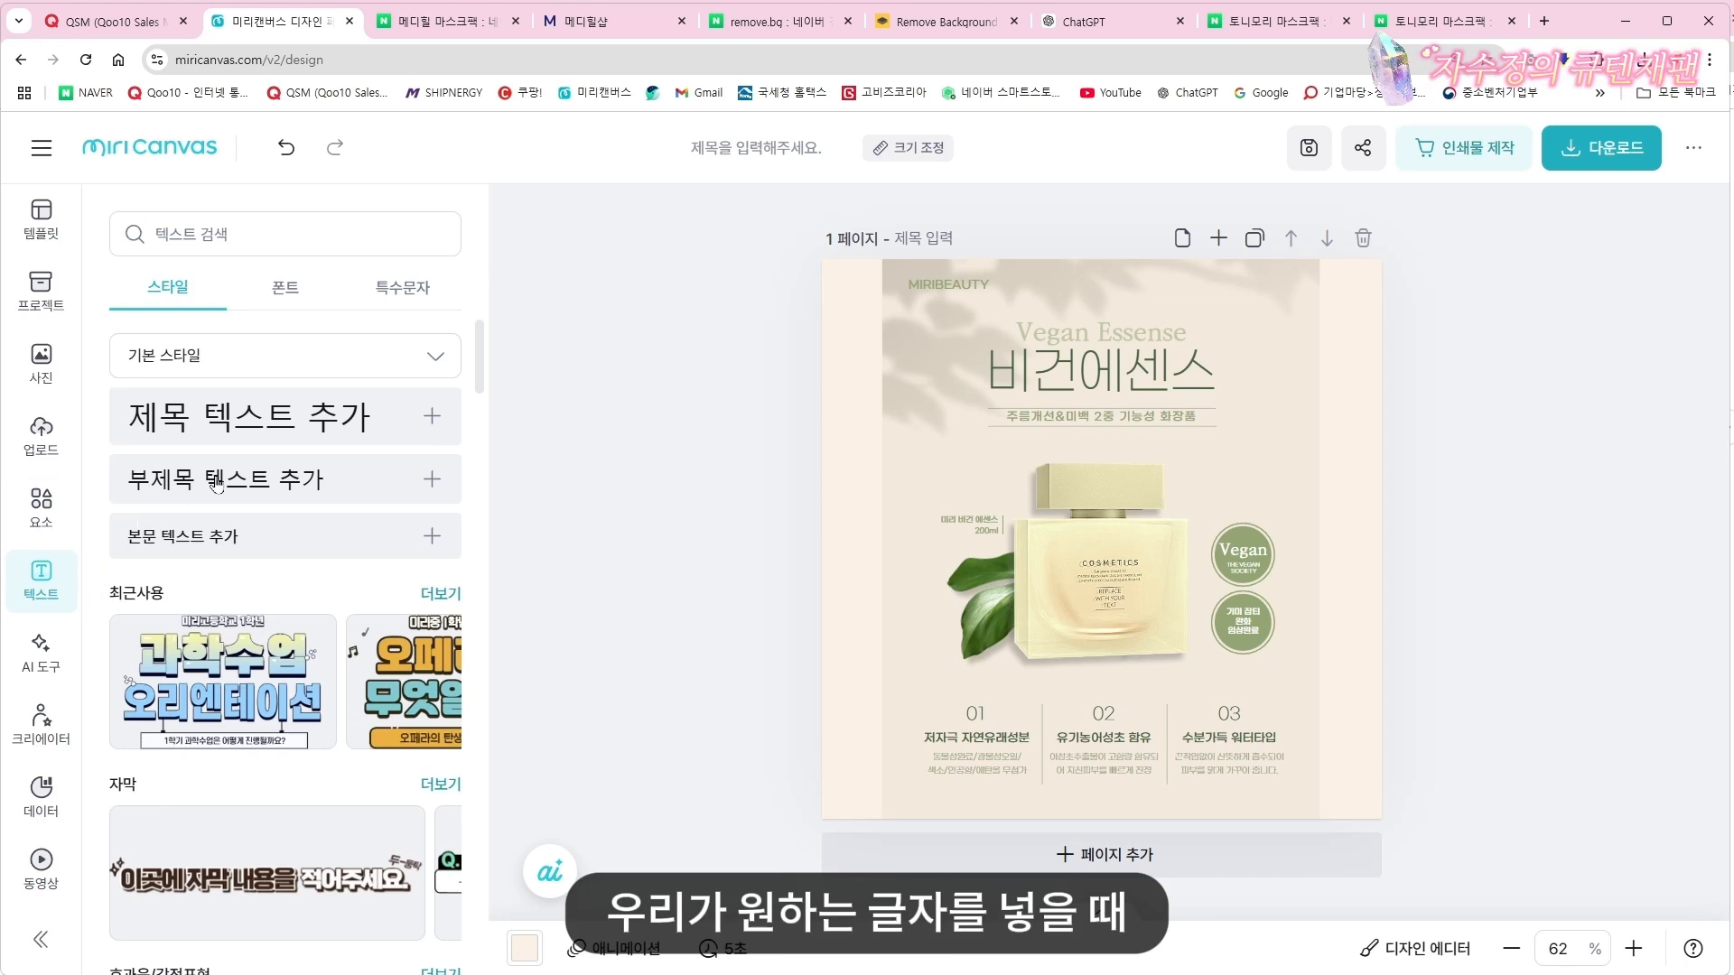
click(227, 432)
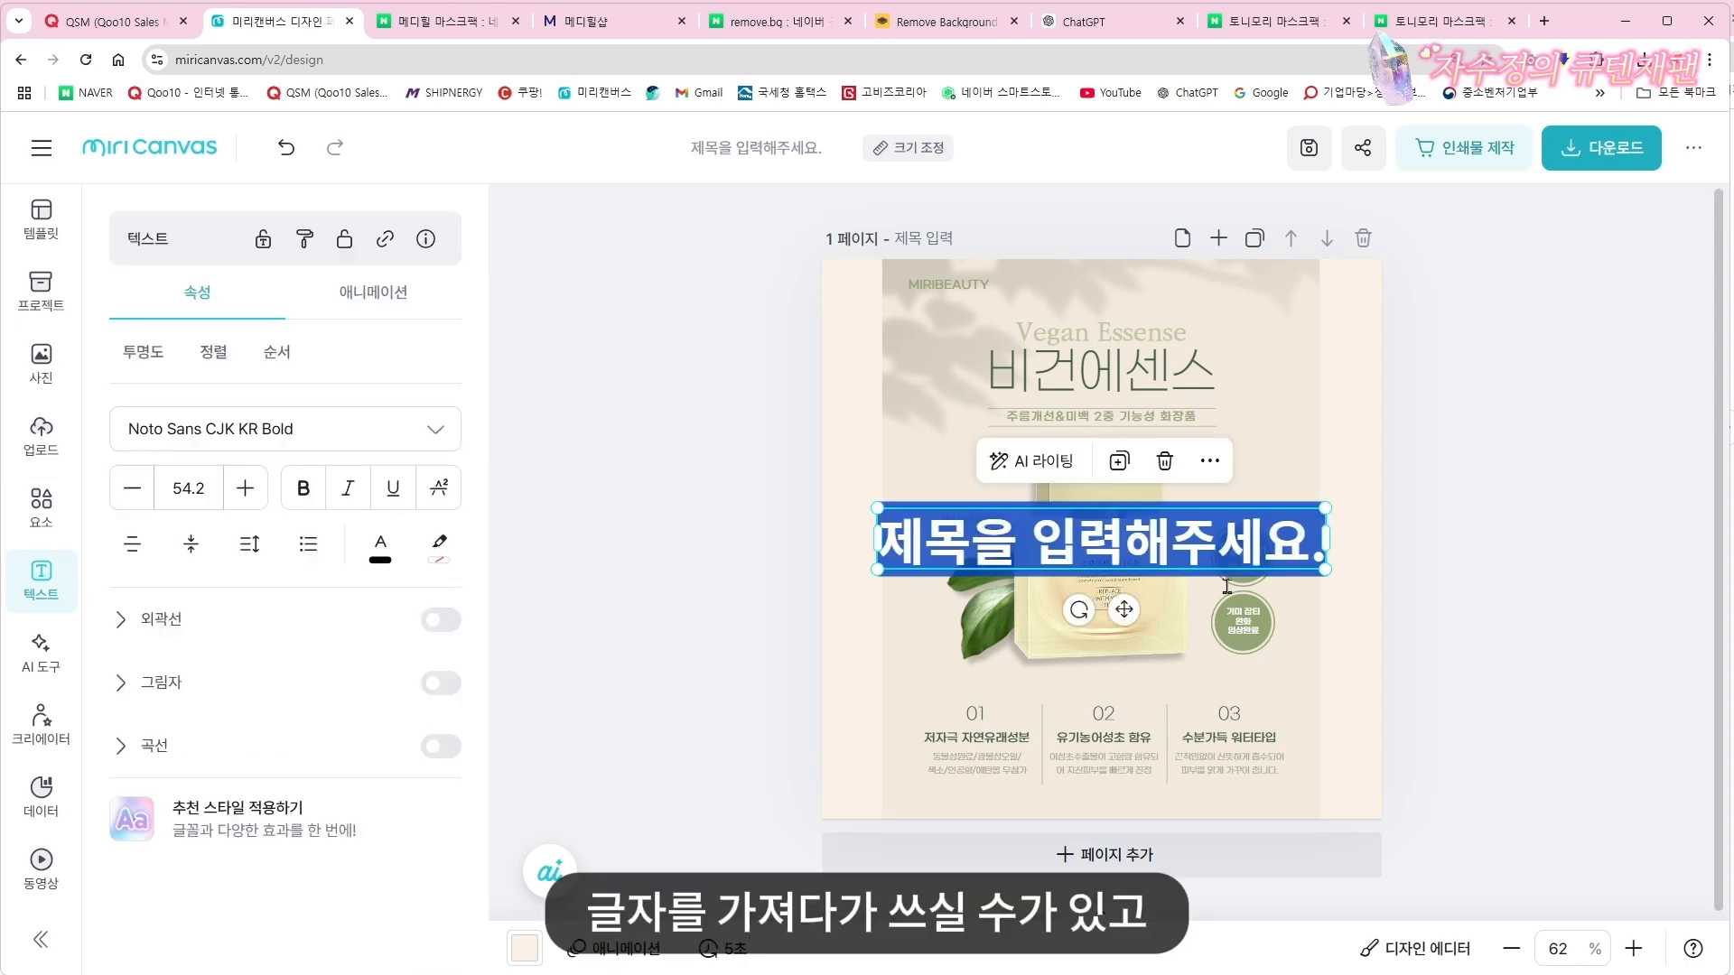
click(1380, 603)
click(1142, 555)
double_click(1143, 554)
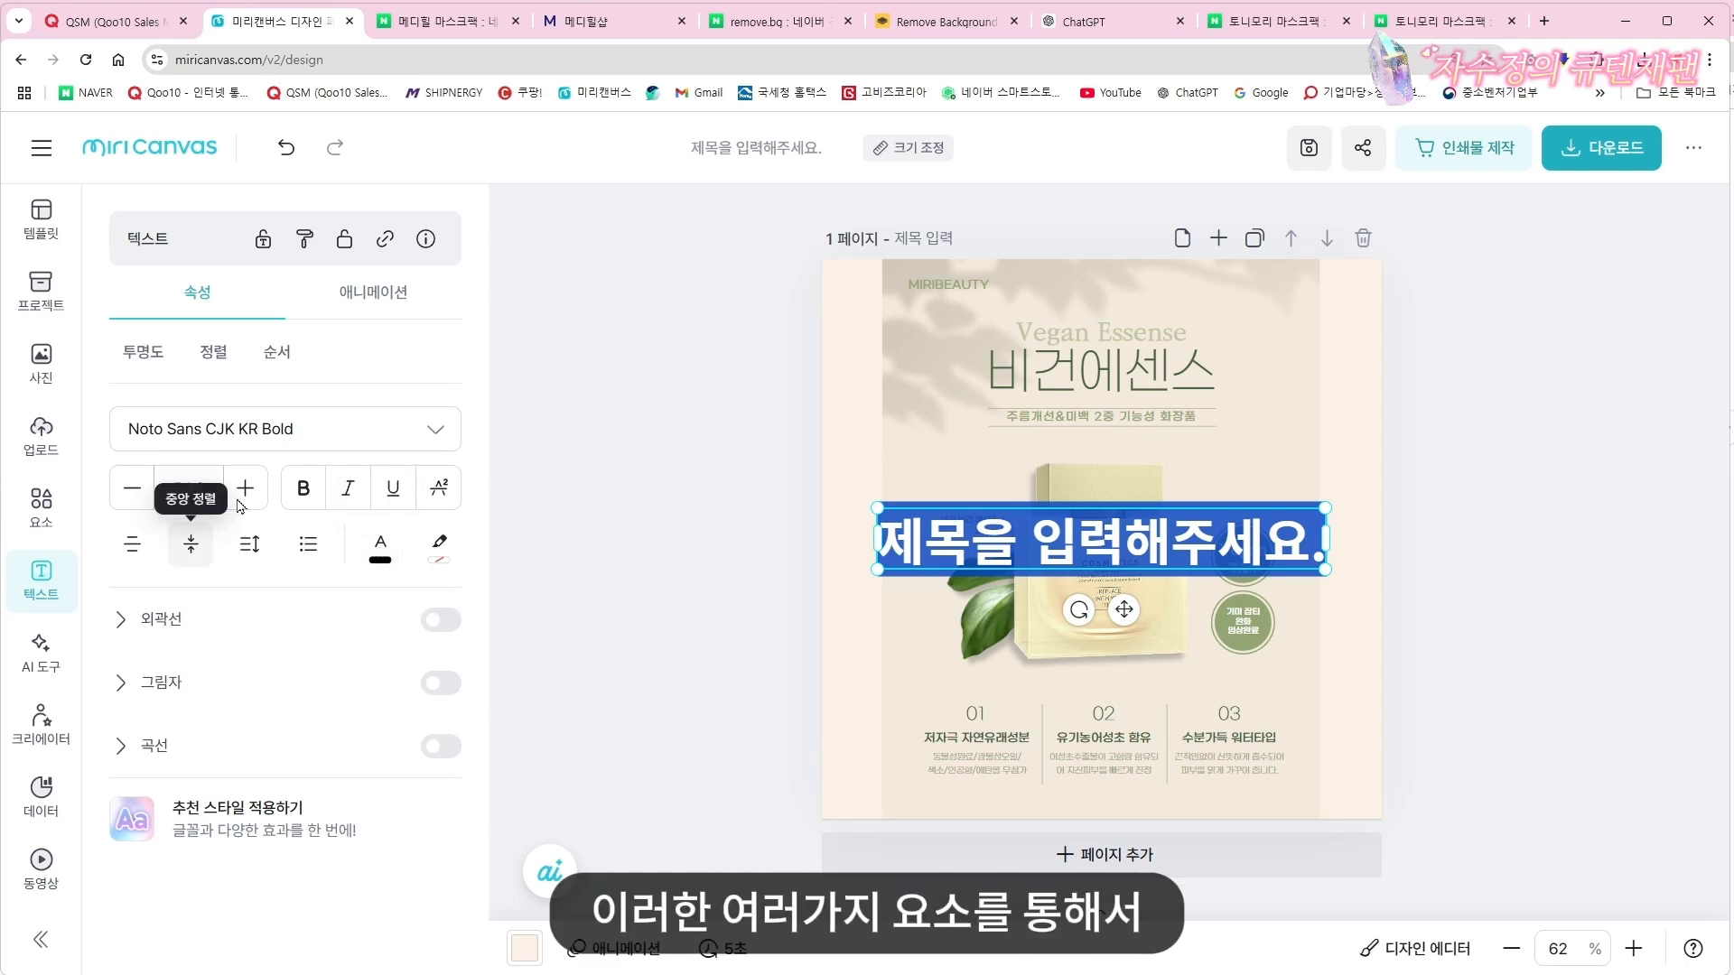
click(1466, 588)
click(1316, 555)
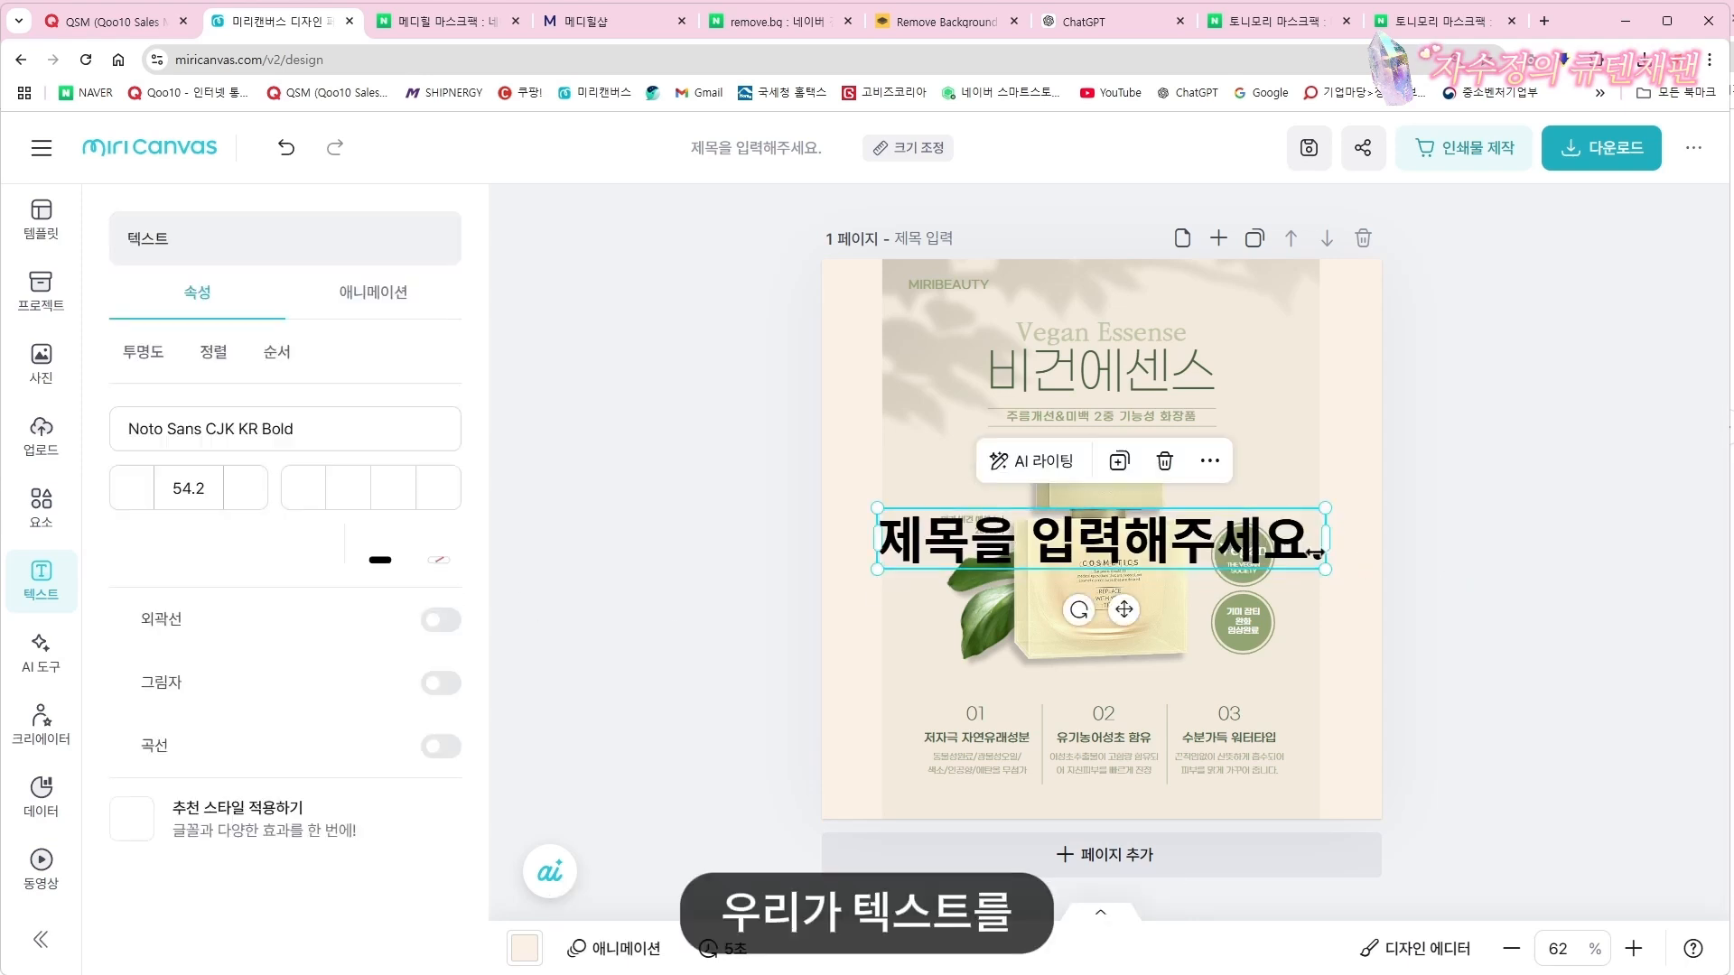
drag(1325, 570, 1291, 532)
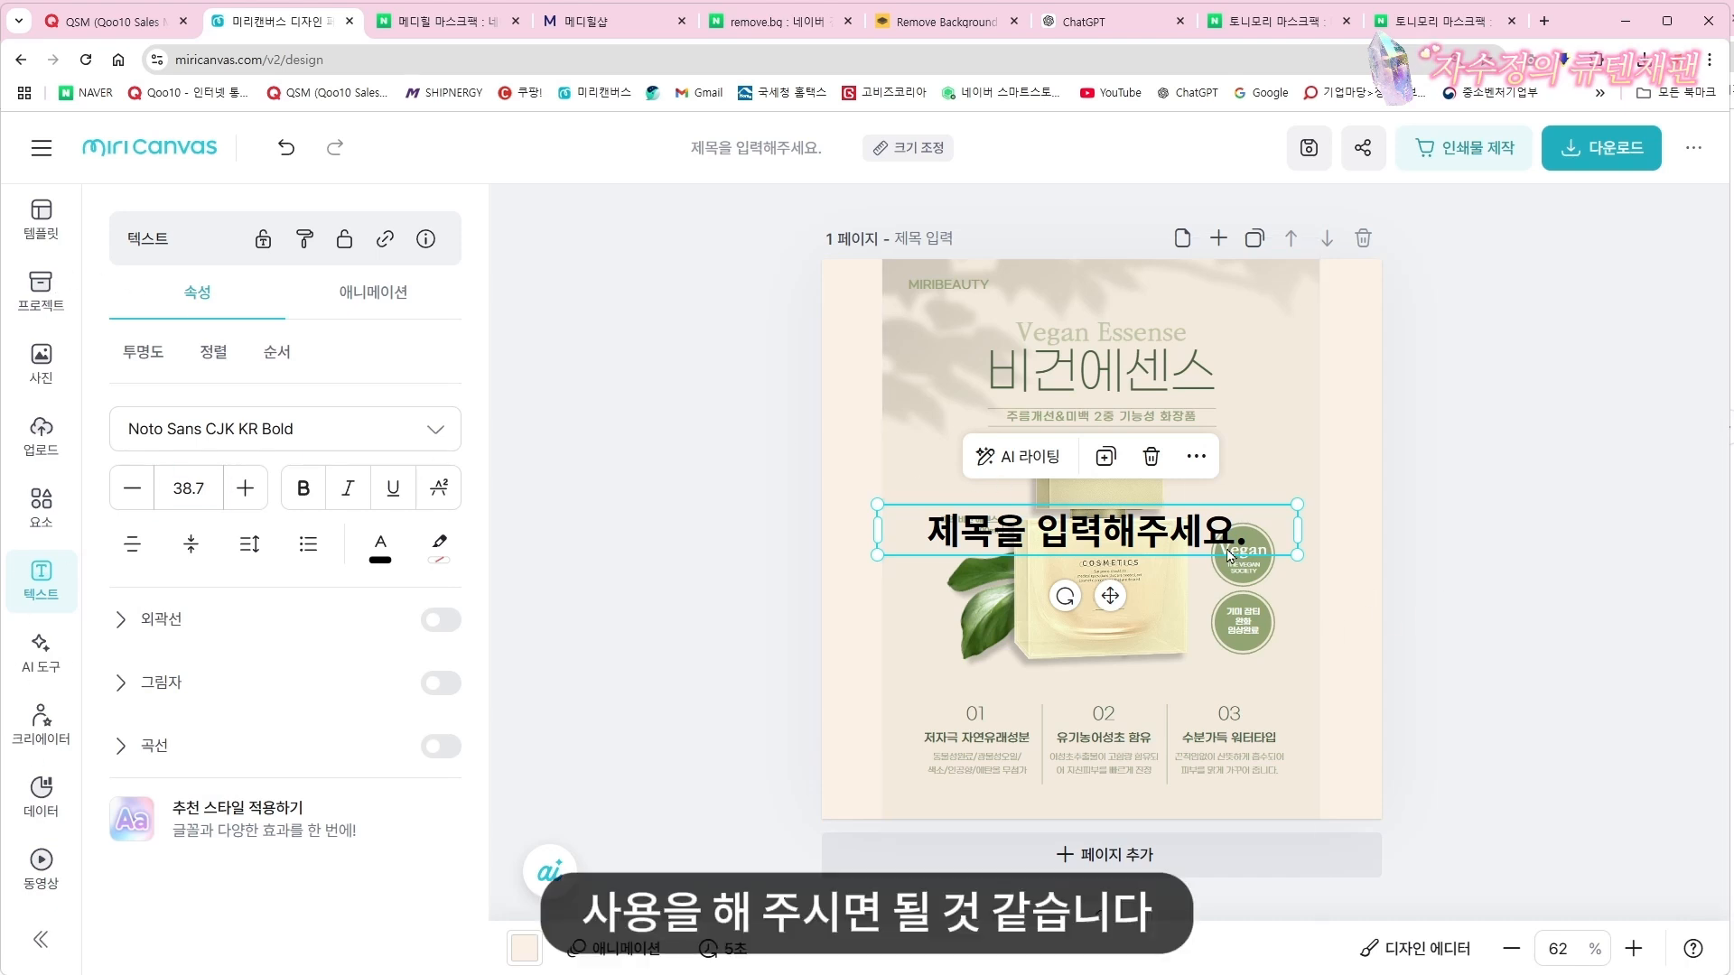
click(1447, 605)
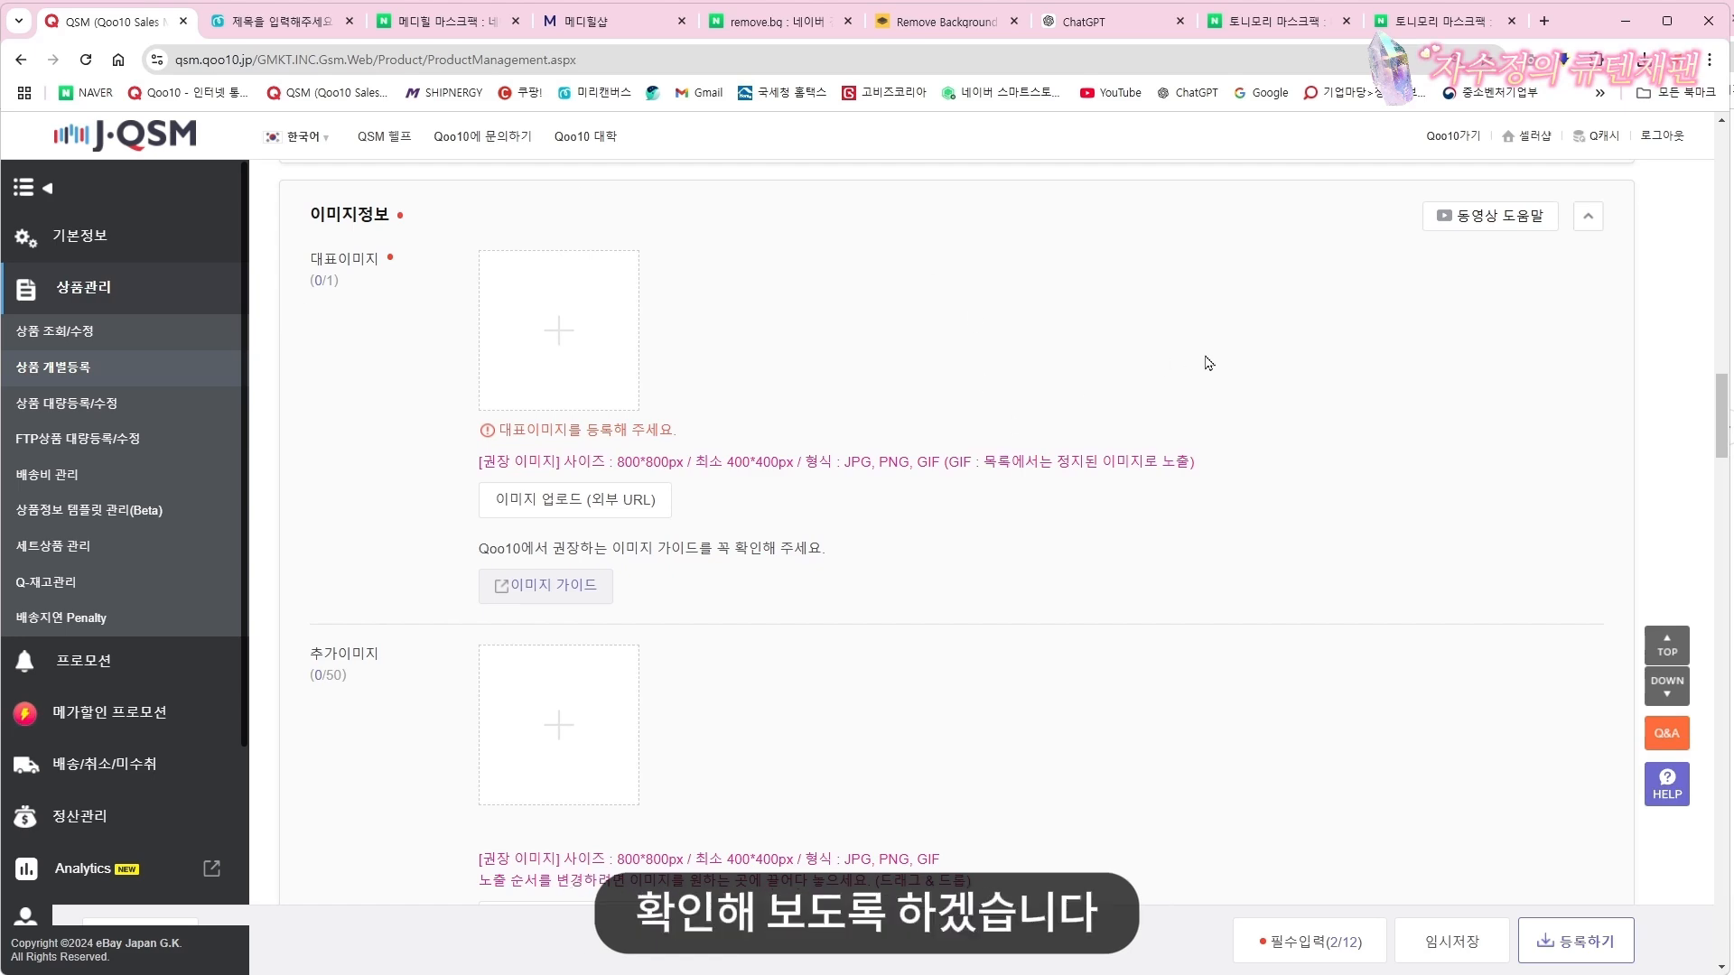
Examine the recommended size and allowed file formats for the main product image on the QSM product registration page
key(ctrl+plus)
key(ctrl+plus)
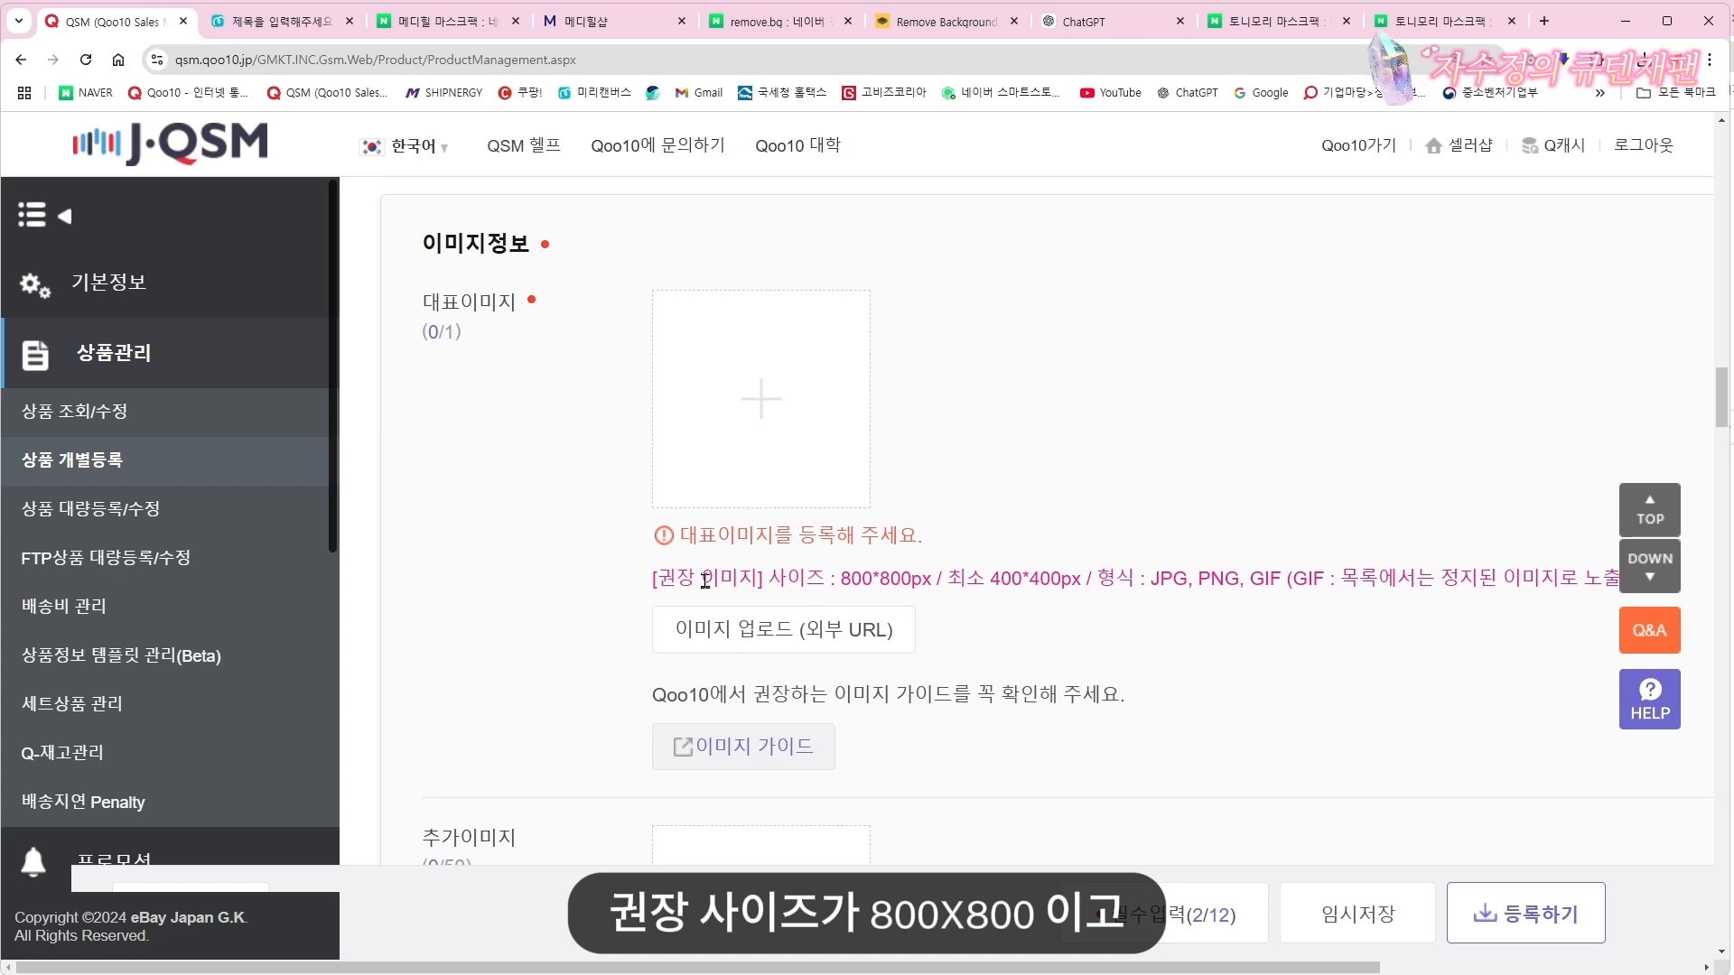
drag(656, 578, 1068, 581)
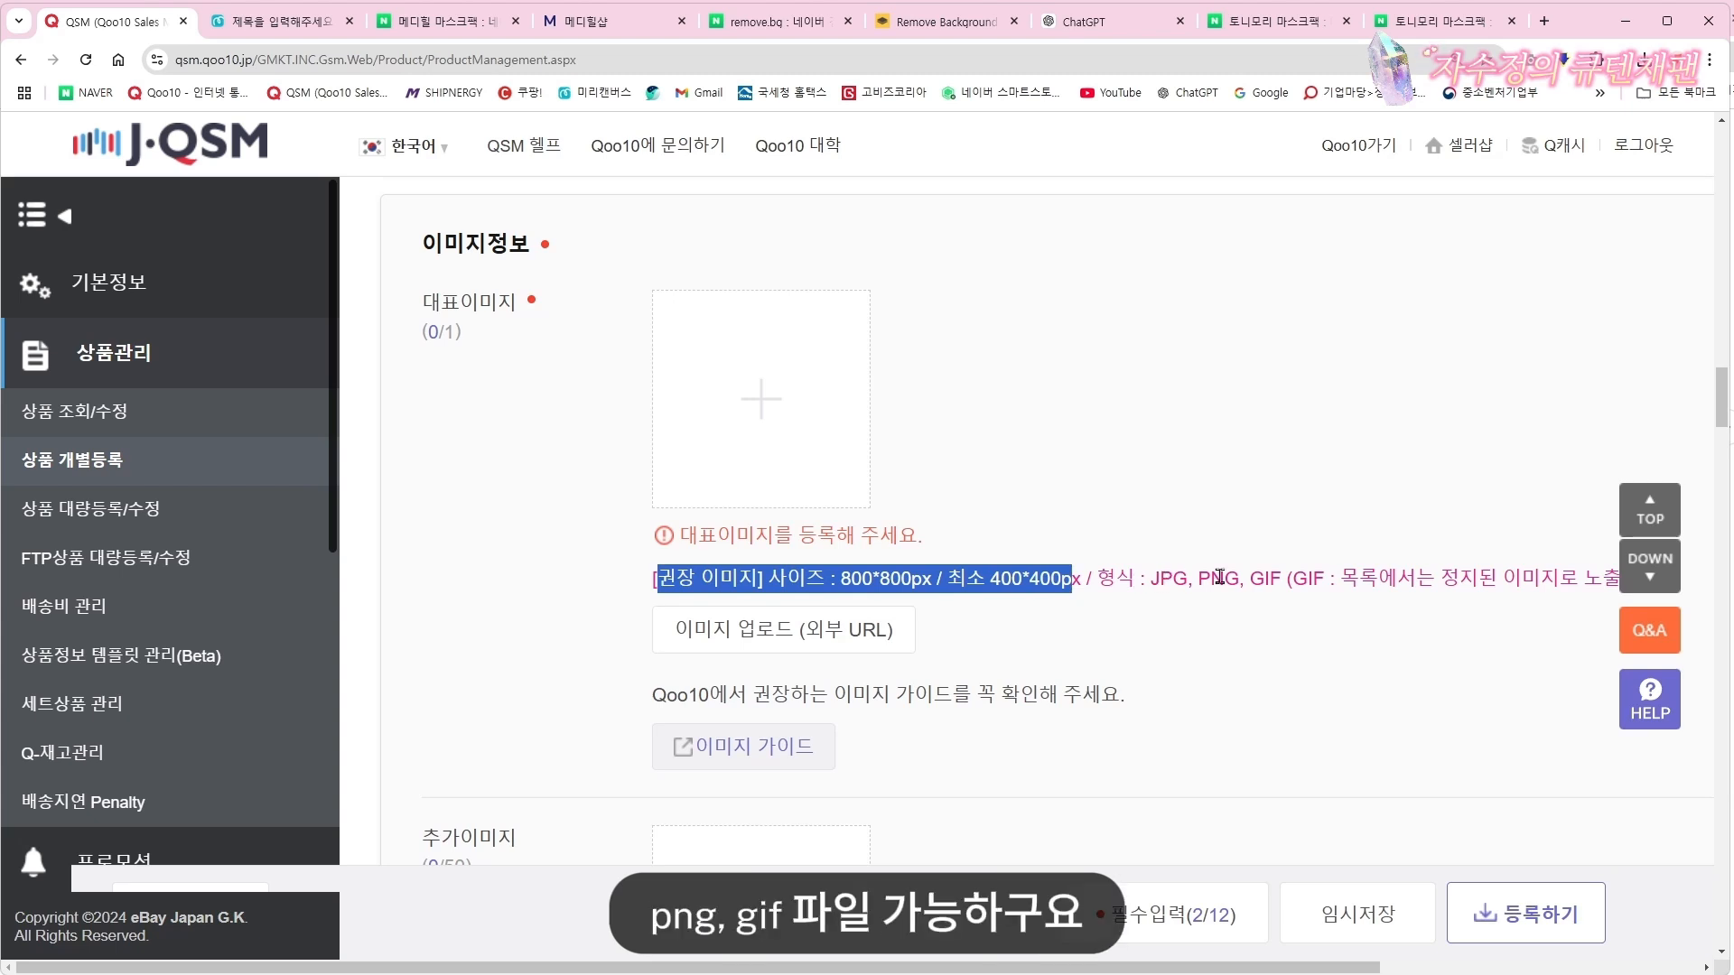
drag(1099, 579, 1309, 583)
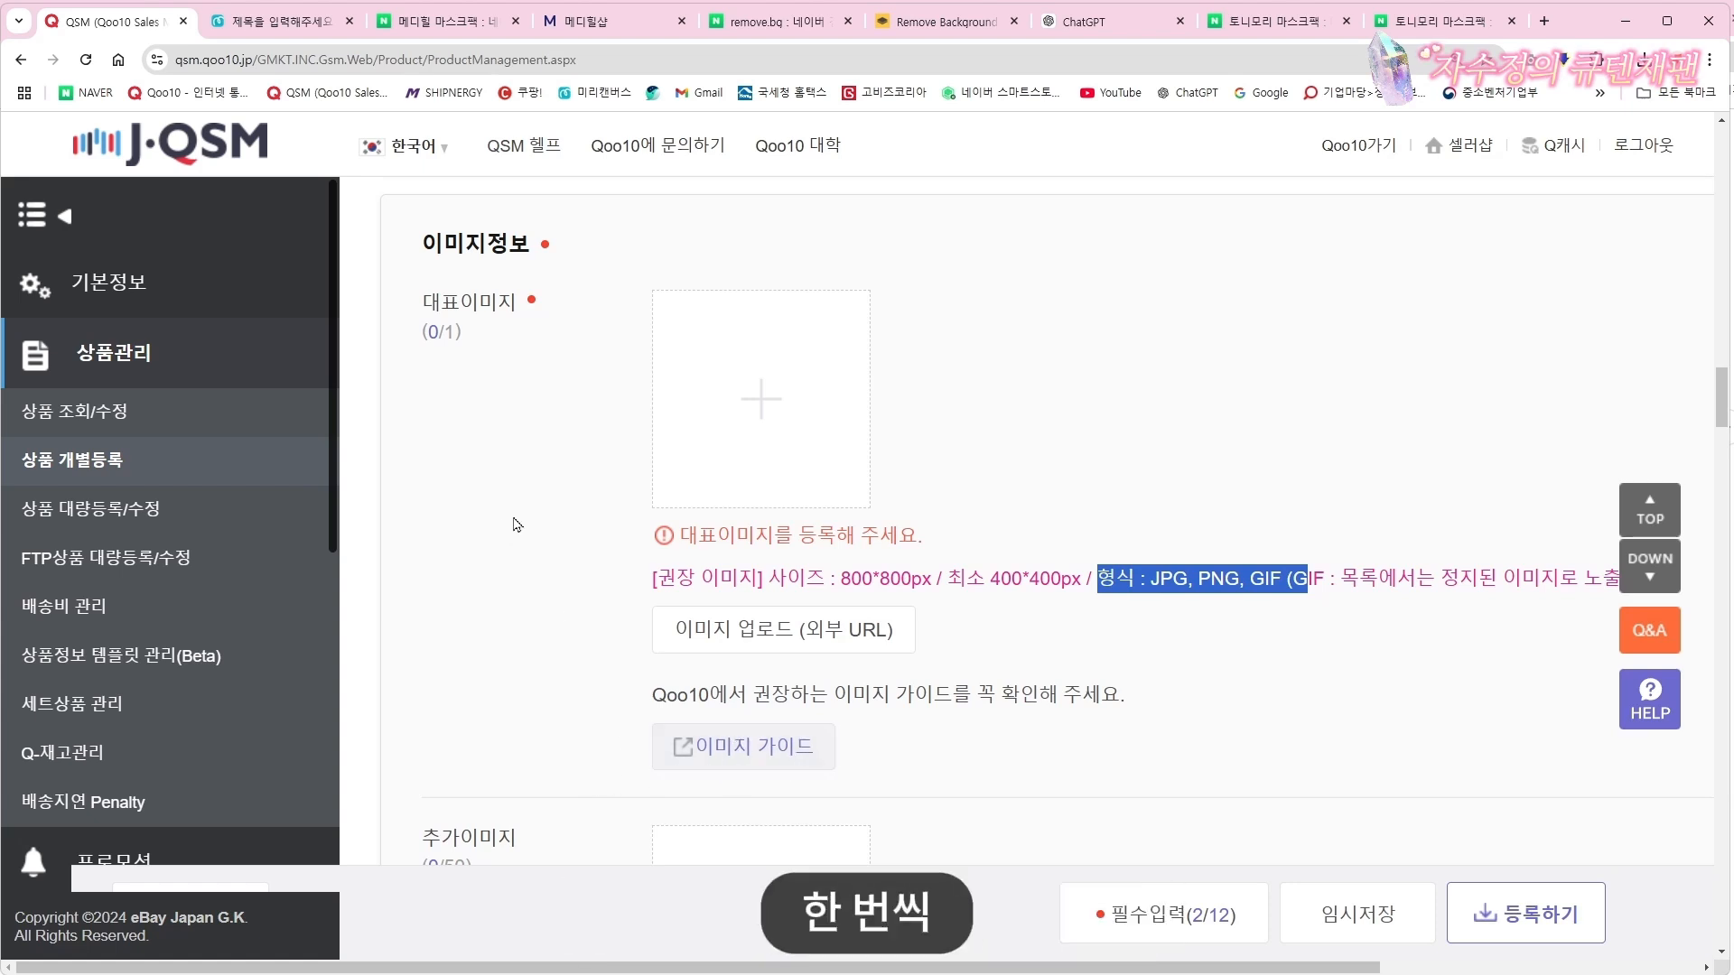
Consult Qoo10's image guide for main product images and check the recommended image size in the registration form again
click(754, 744)
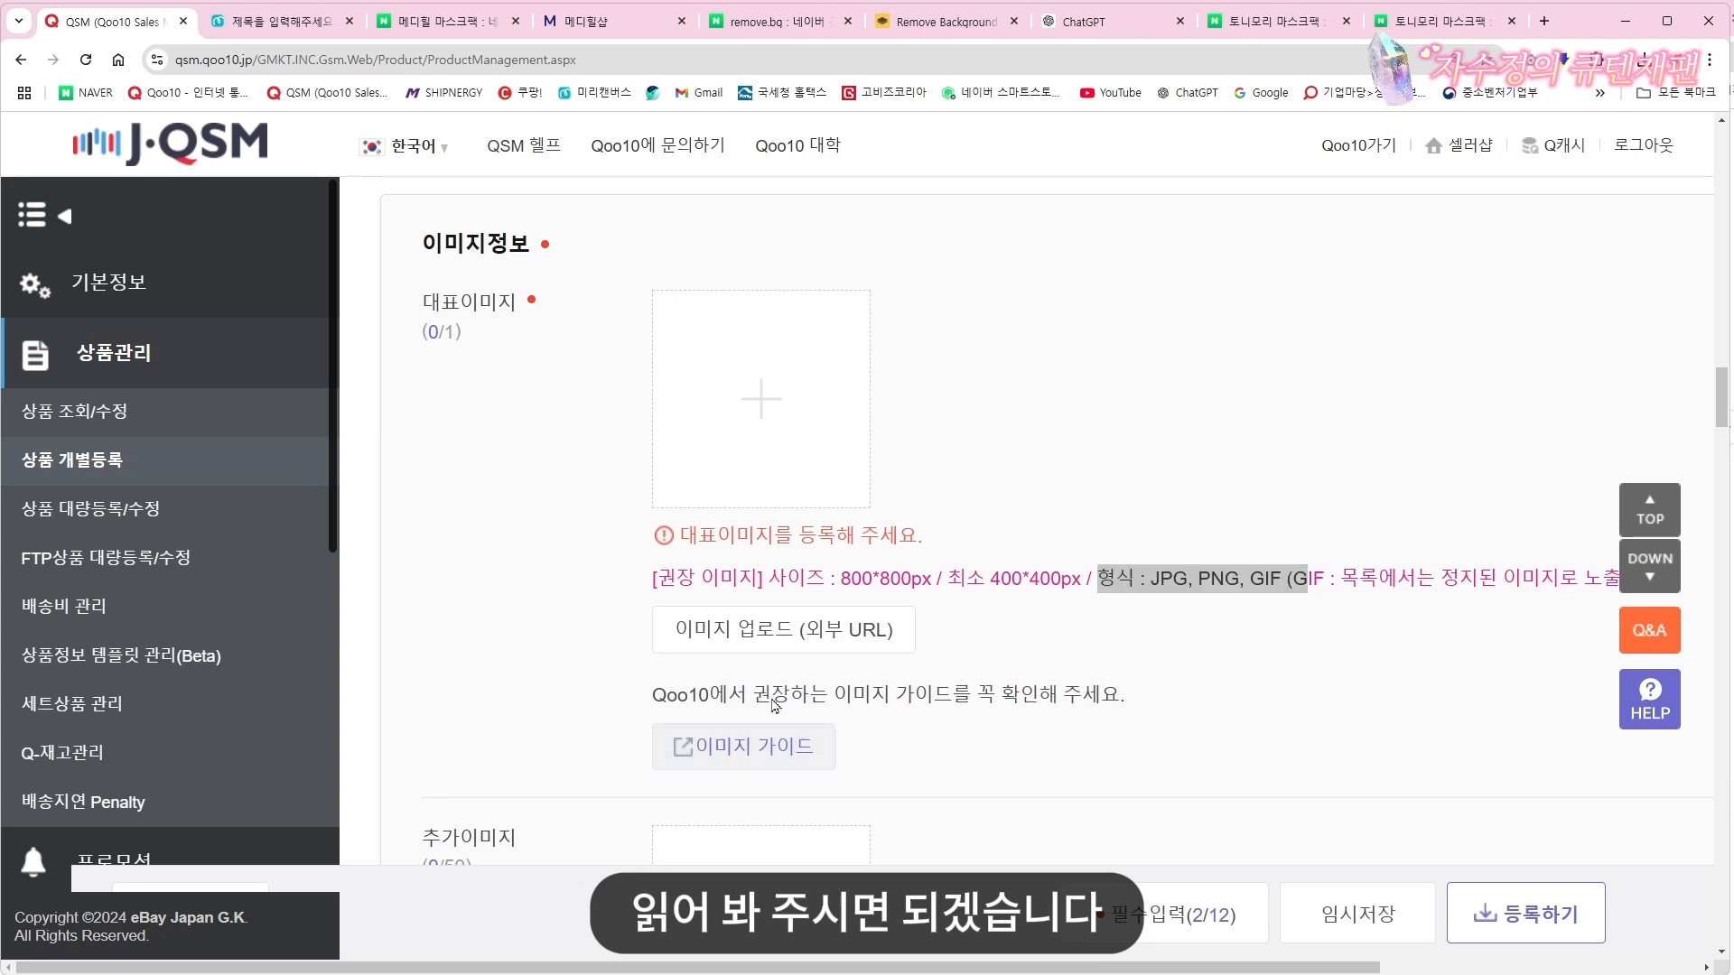
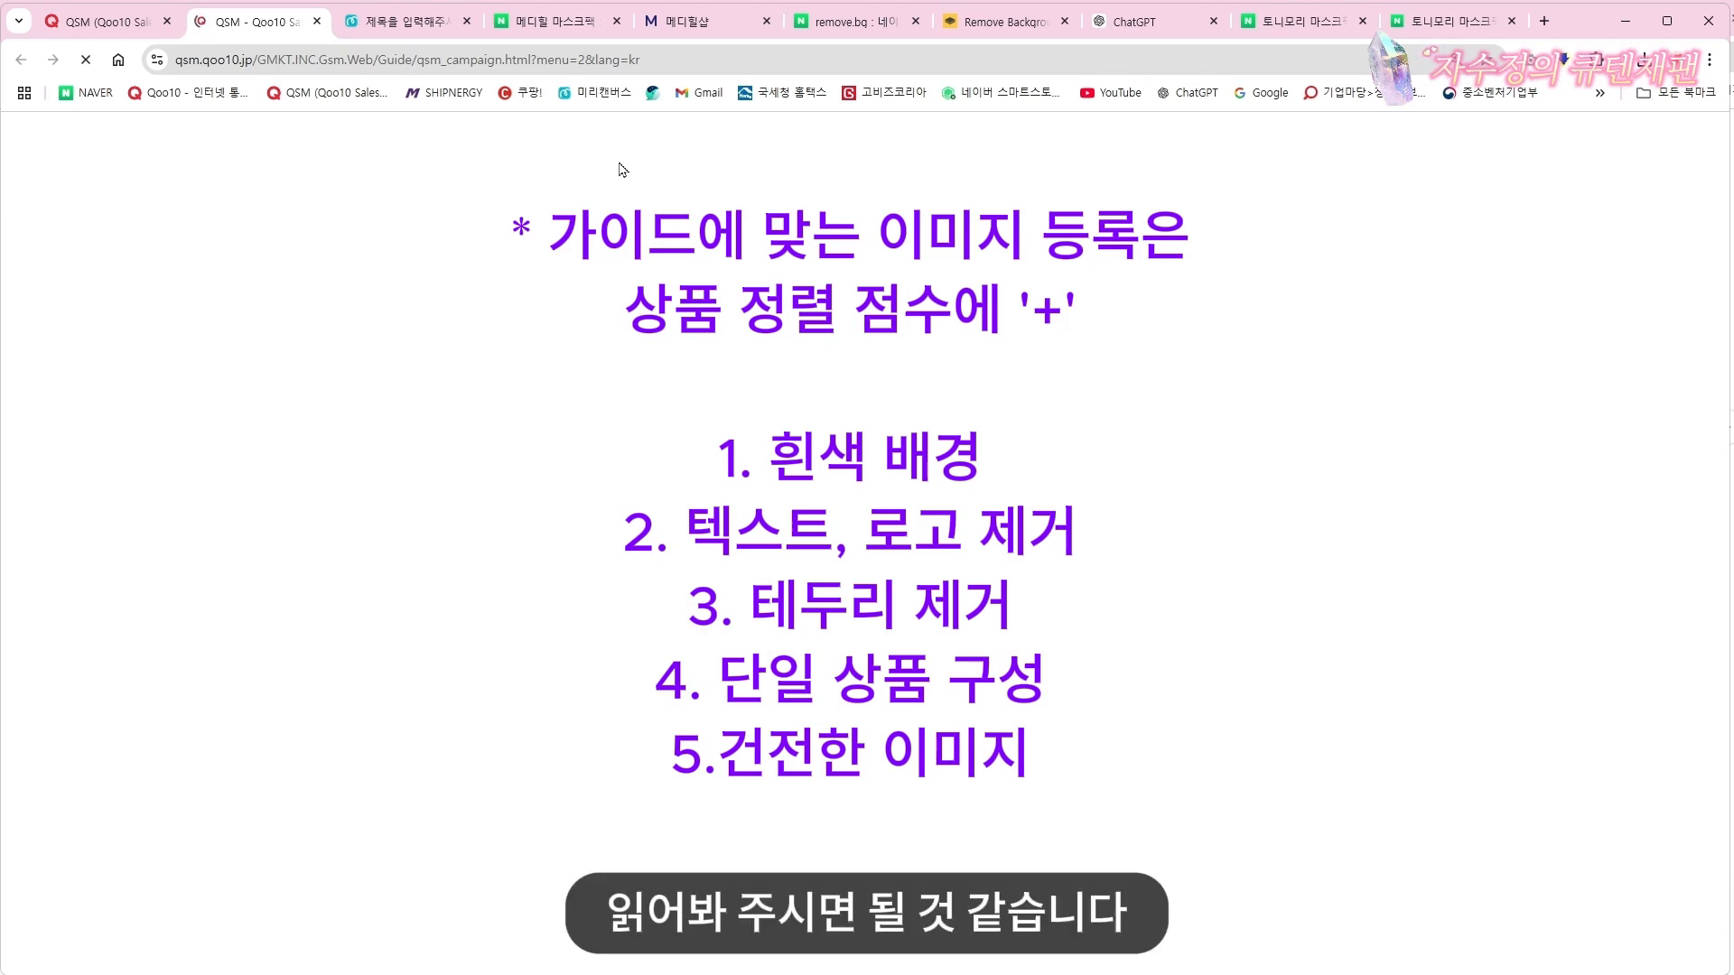
click(317, 20)
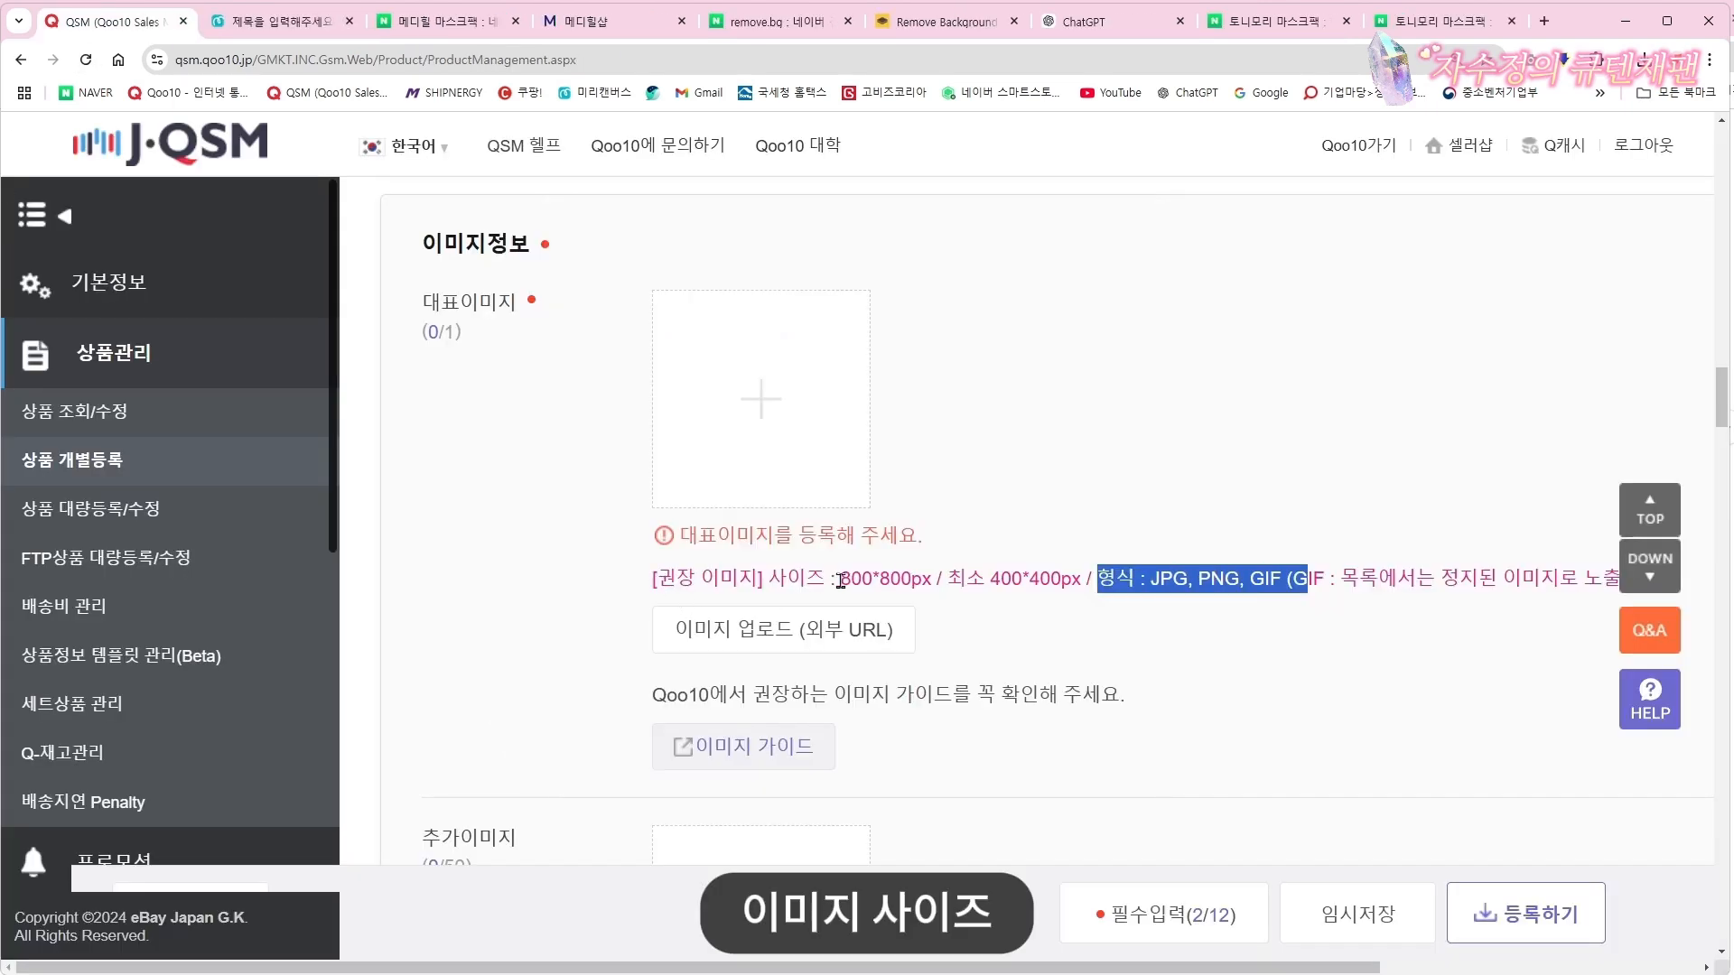
drag(840, 580, 939, 581)
click(1034, 387)
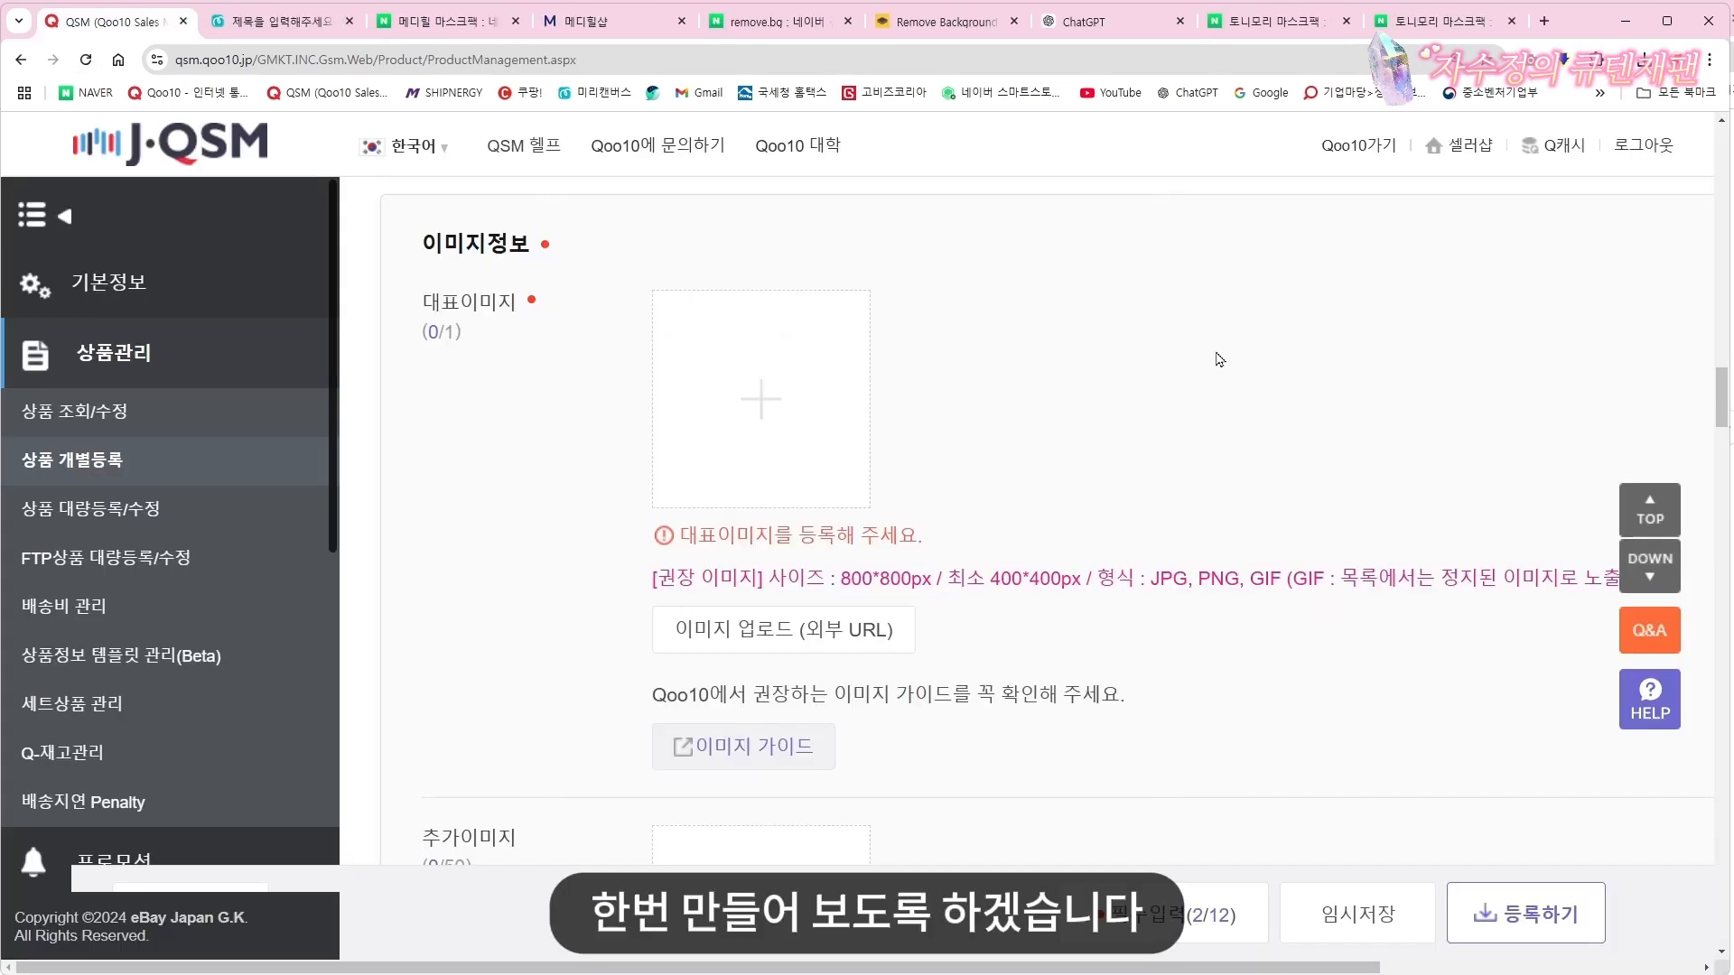
Switch to MiriCanvas and start a blank design with a custom size of 800 × 800 px
click(281, 22)
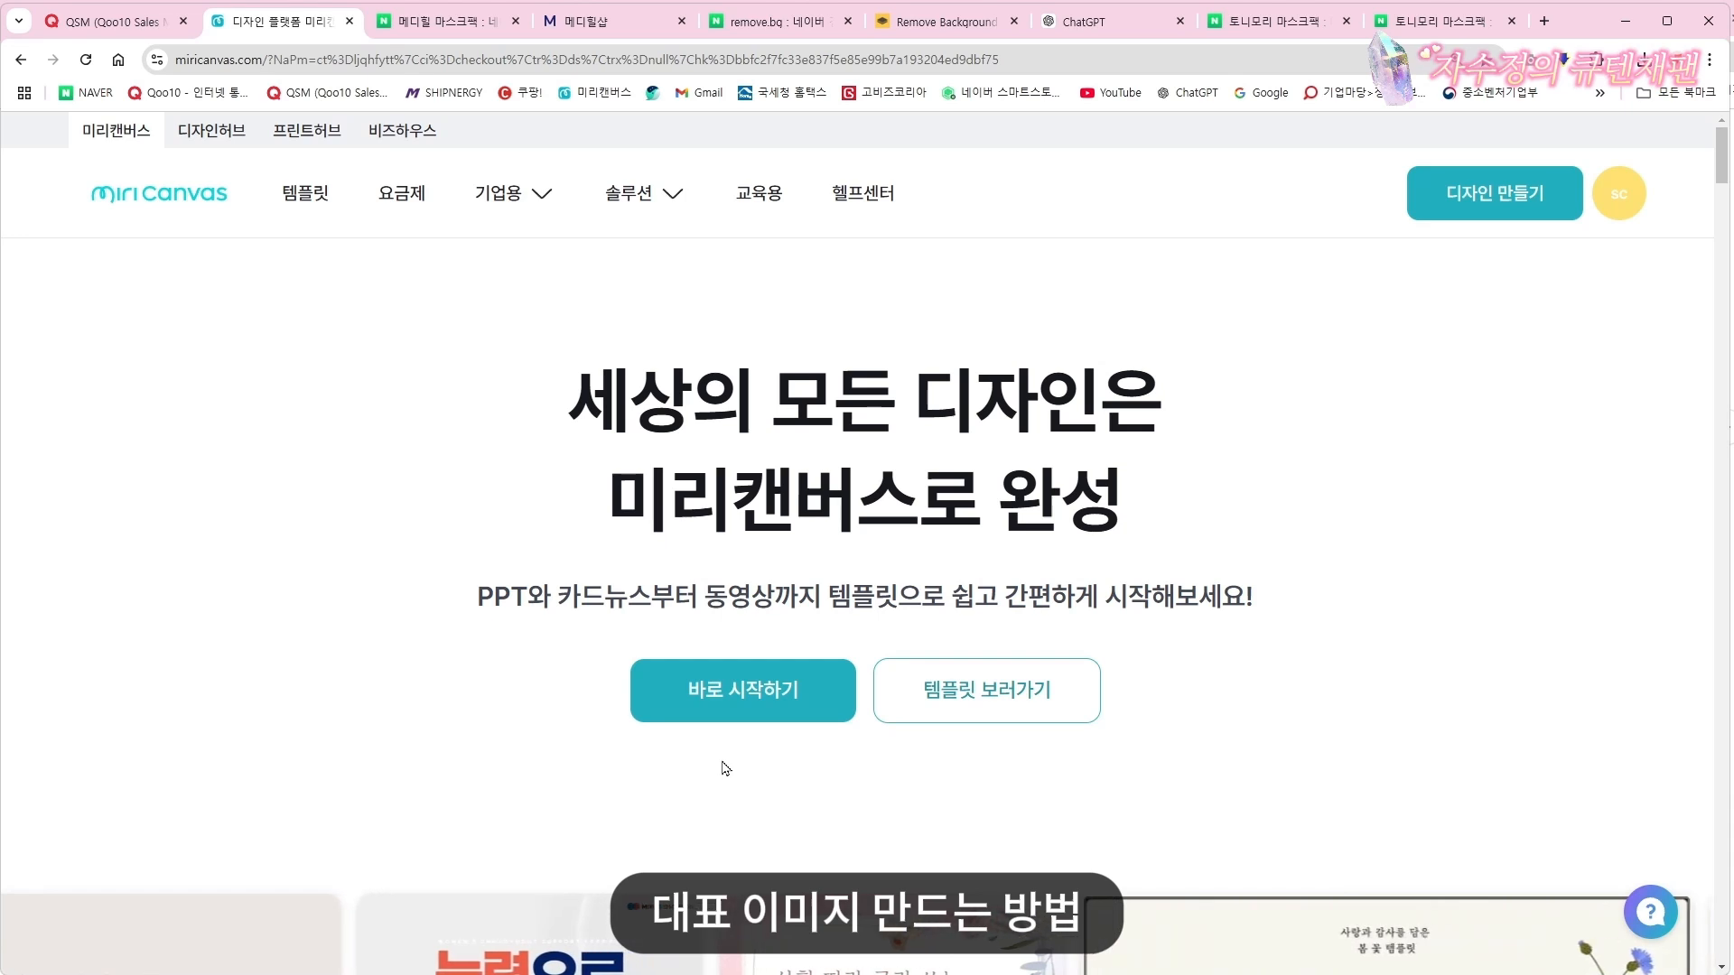
click(756, 721)
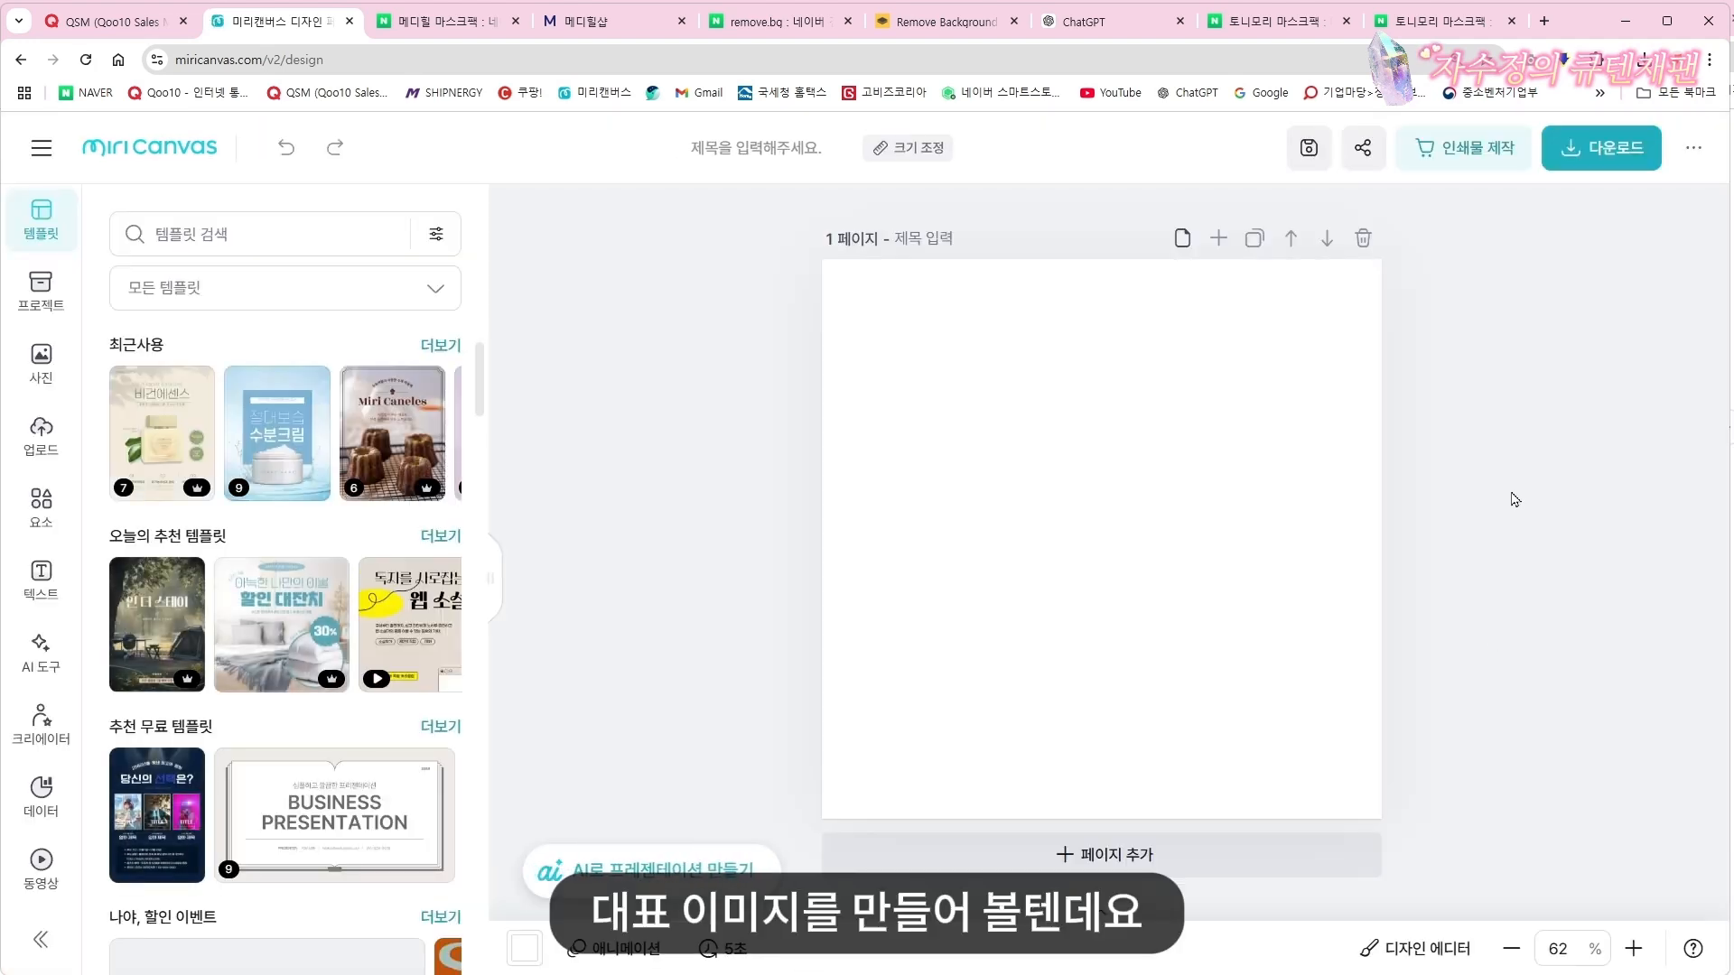
click(909, 154)
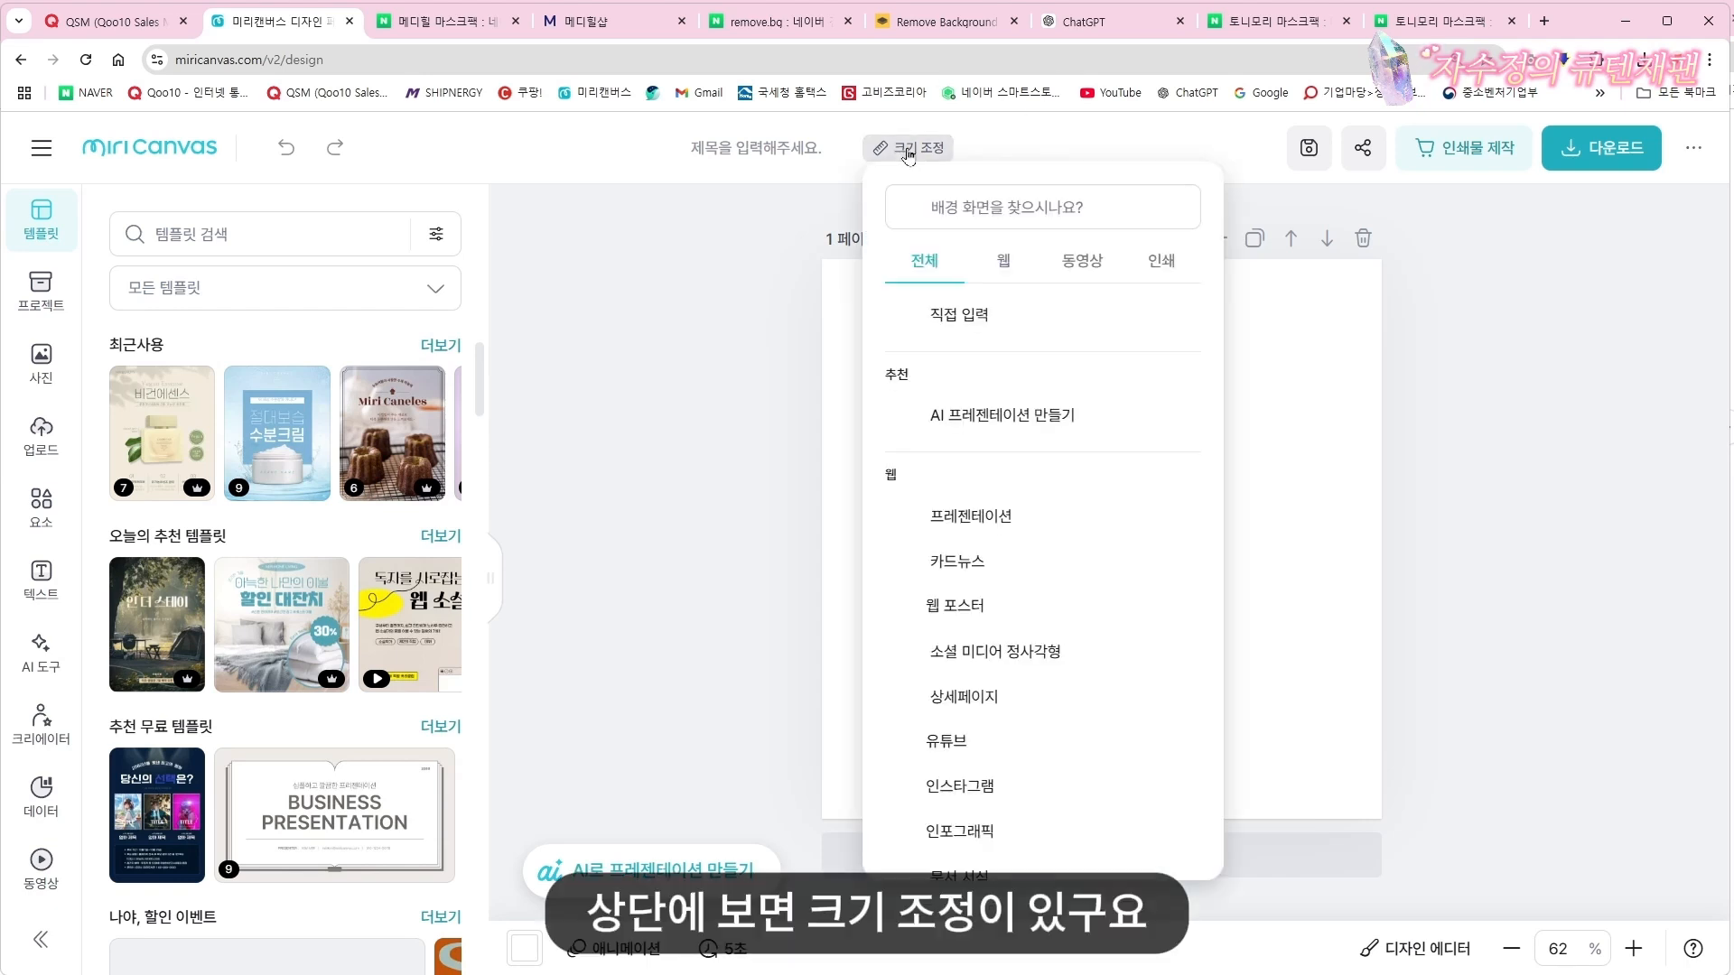
click(1048, 327)
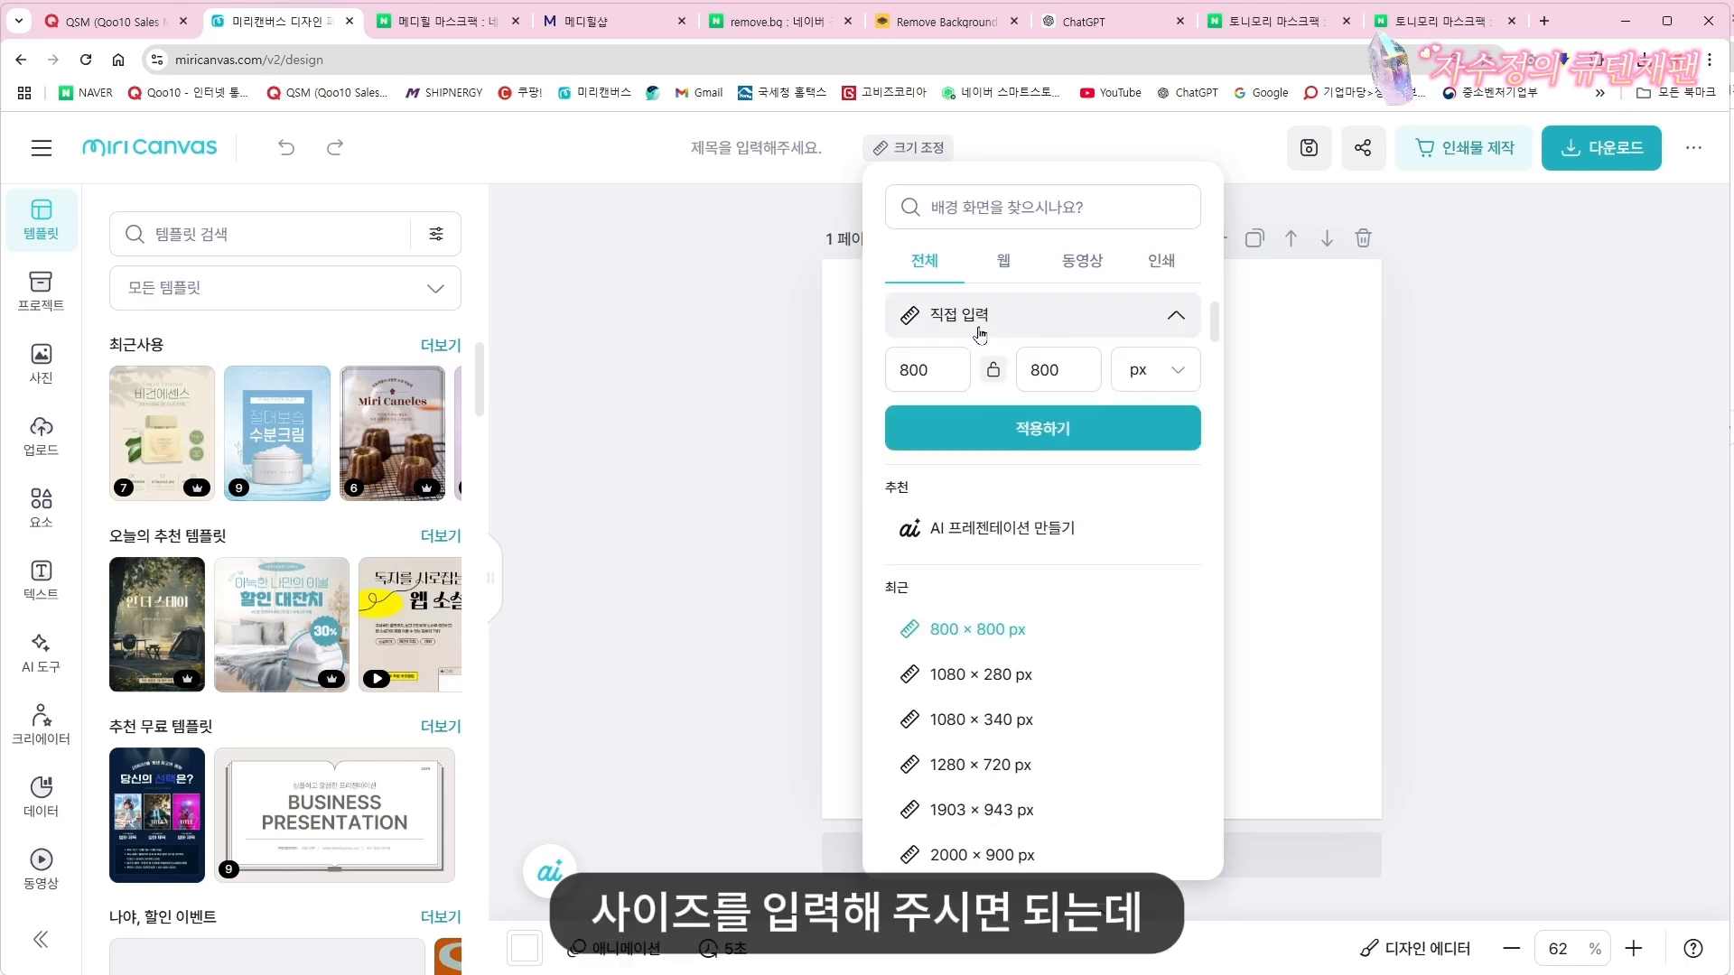
click(903, 384)
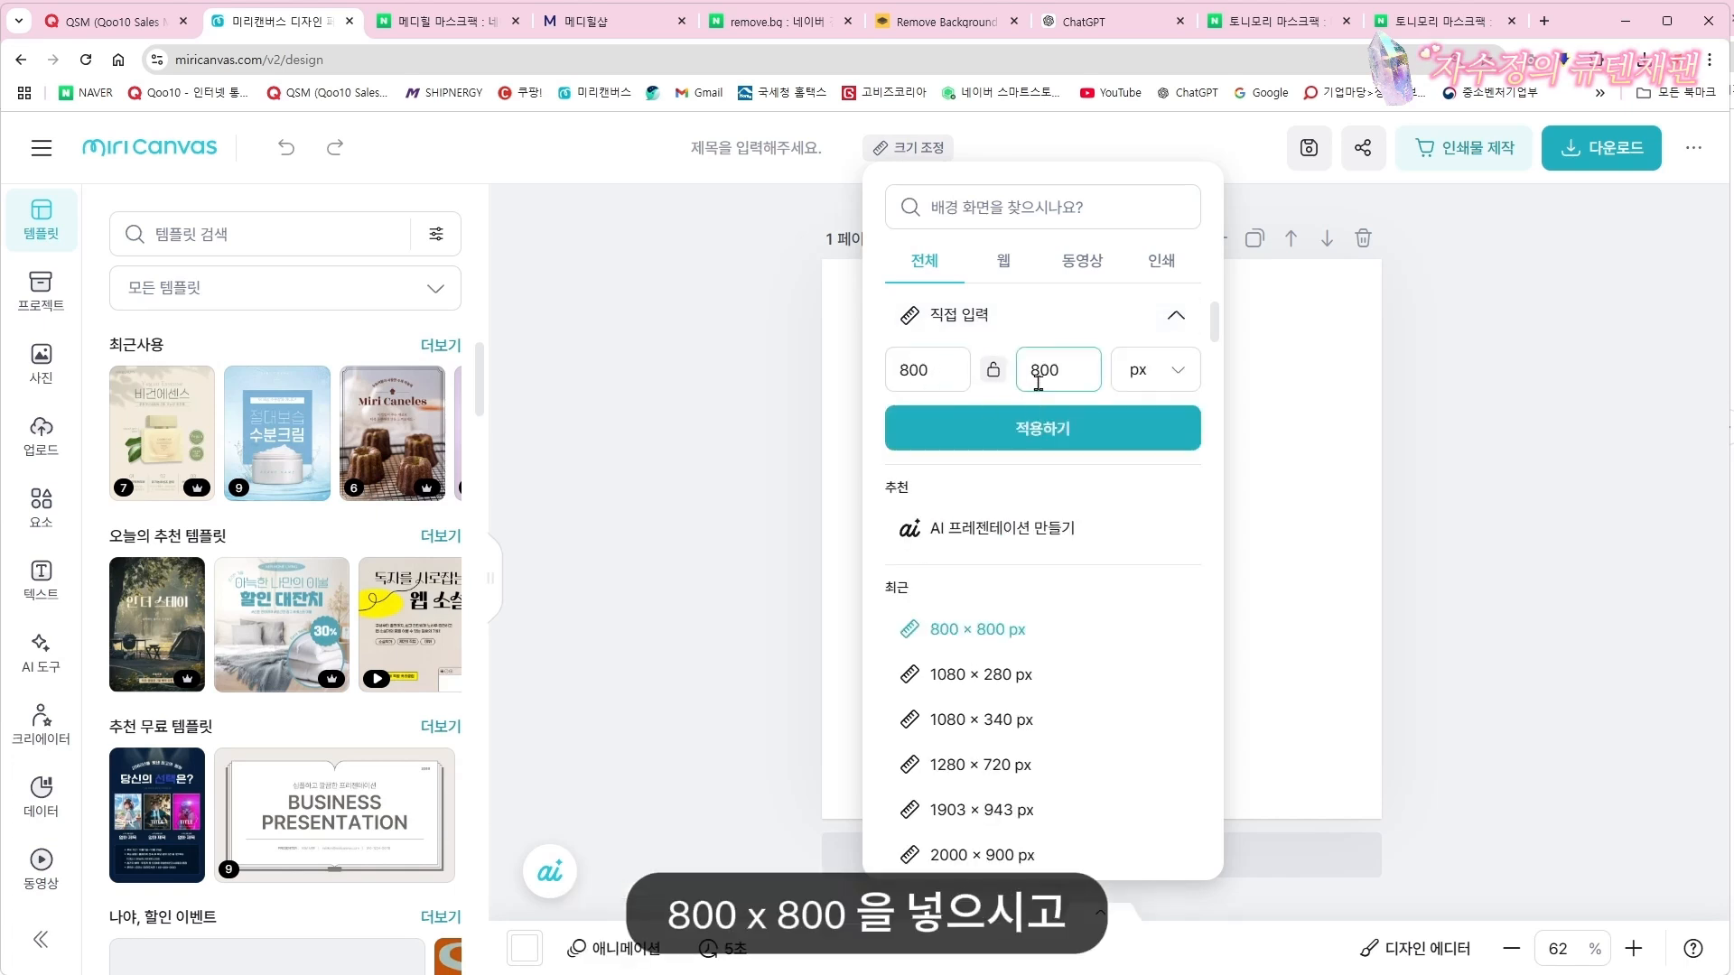
click(1047, 433)
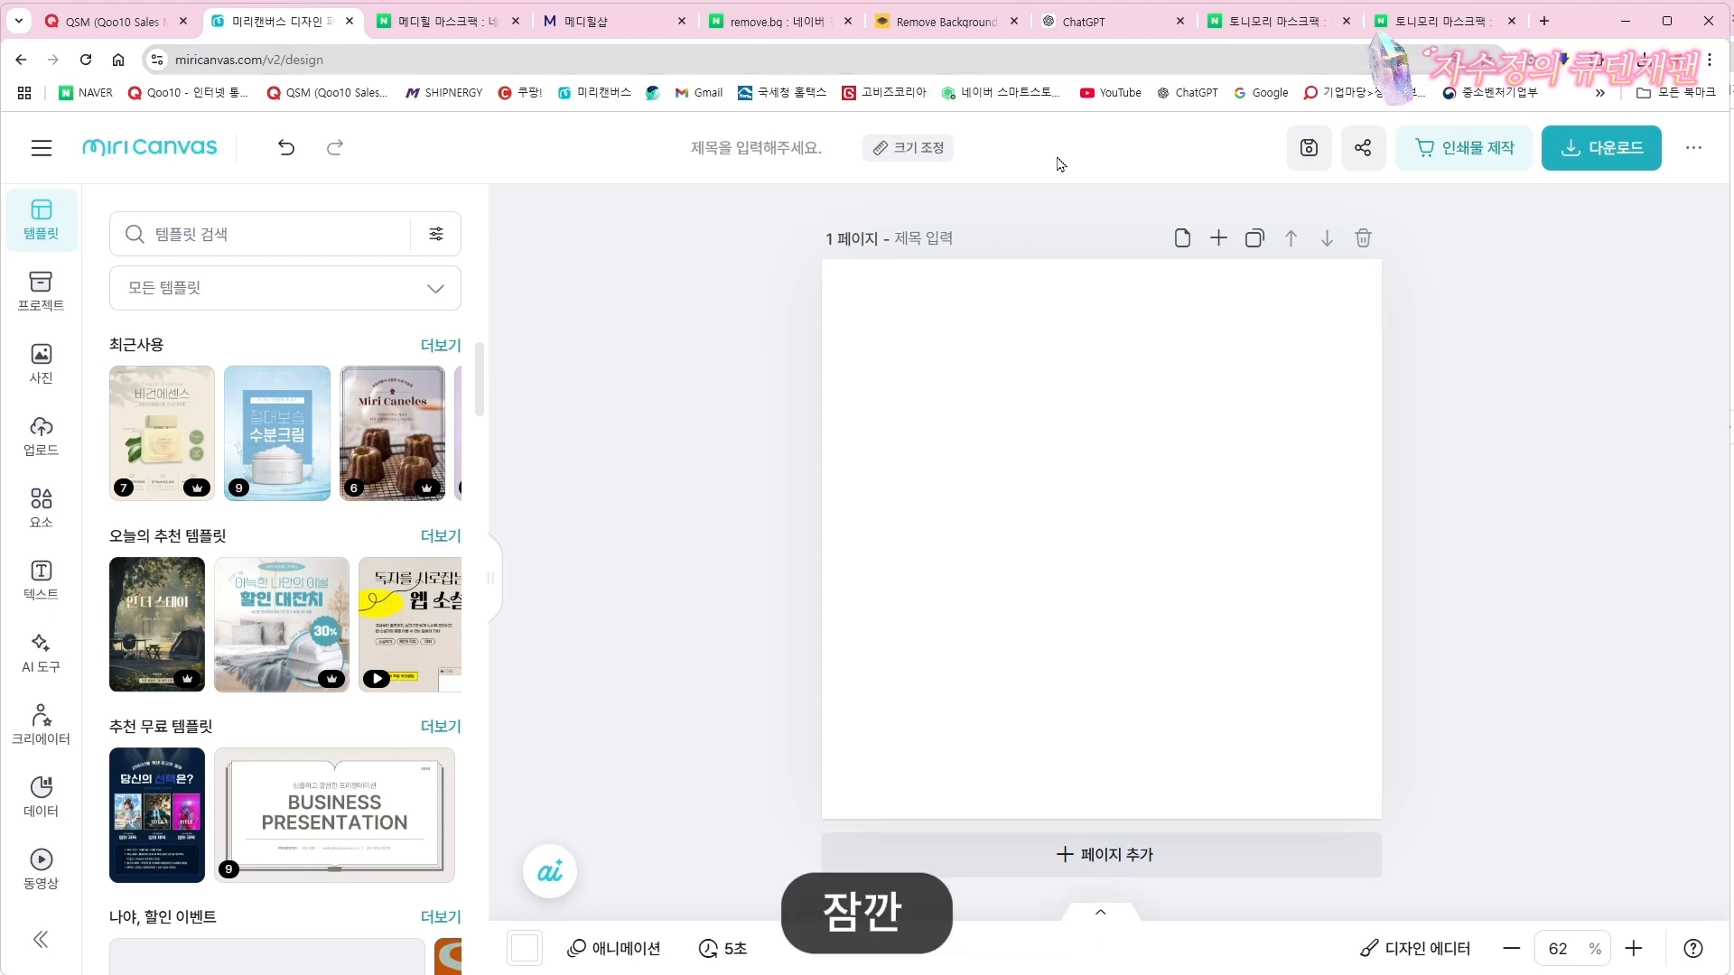
Open the remove.bg background removal site from the Naver search results
click(767, 25)
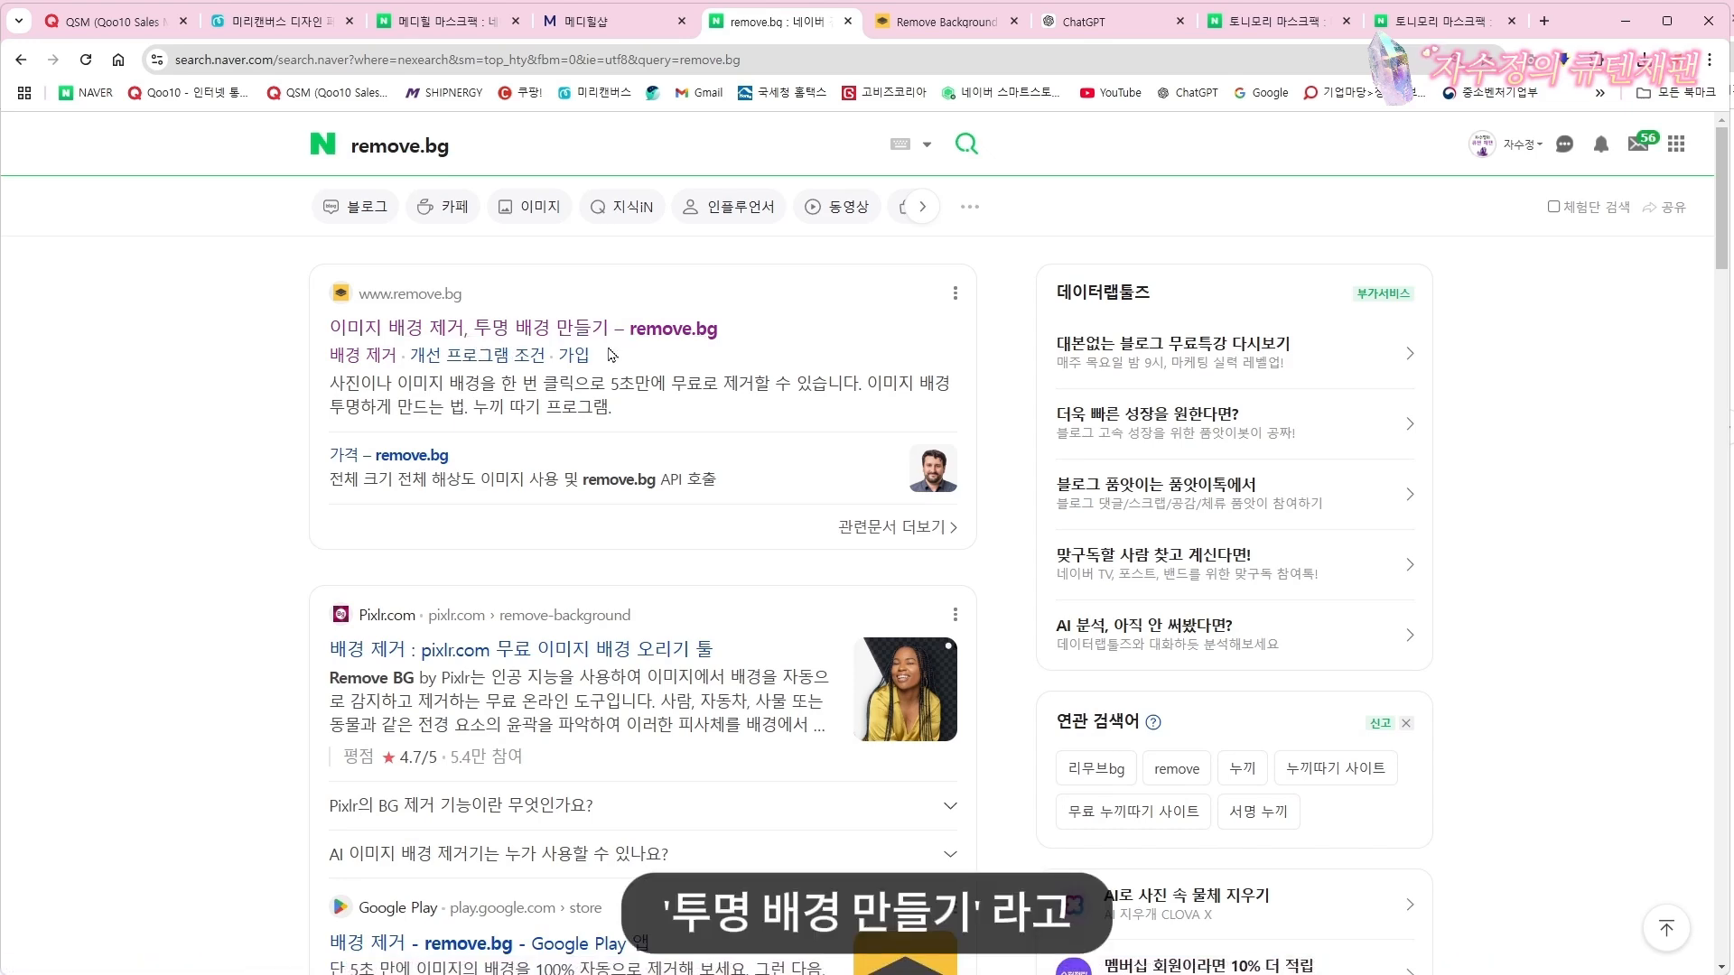
key(ctrl+plus)
key(ctrl+plus)
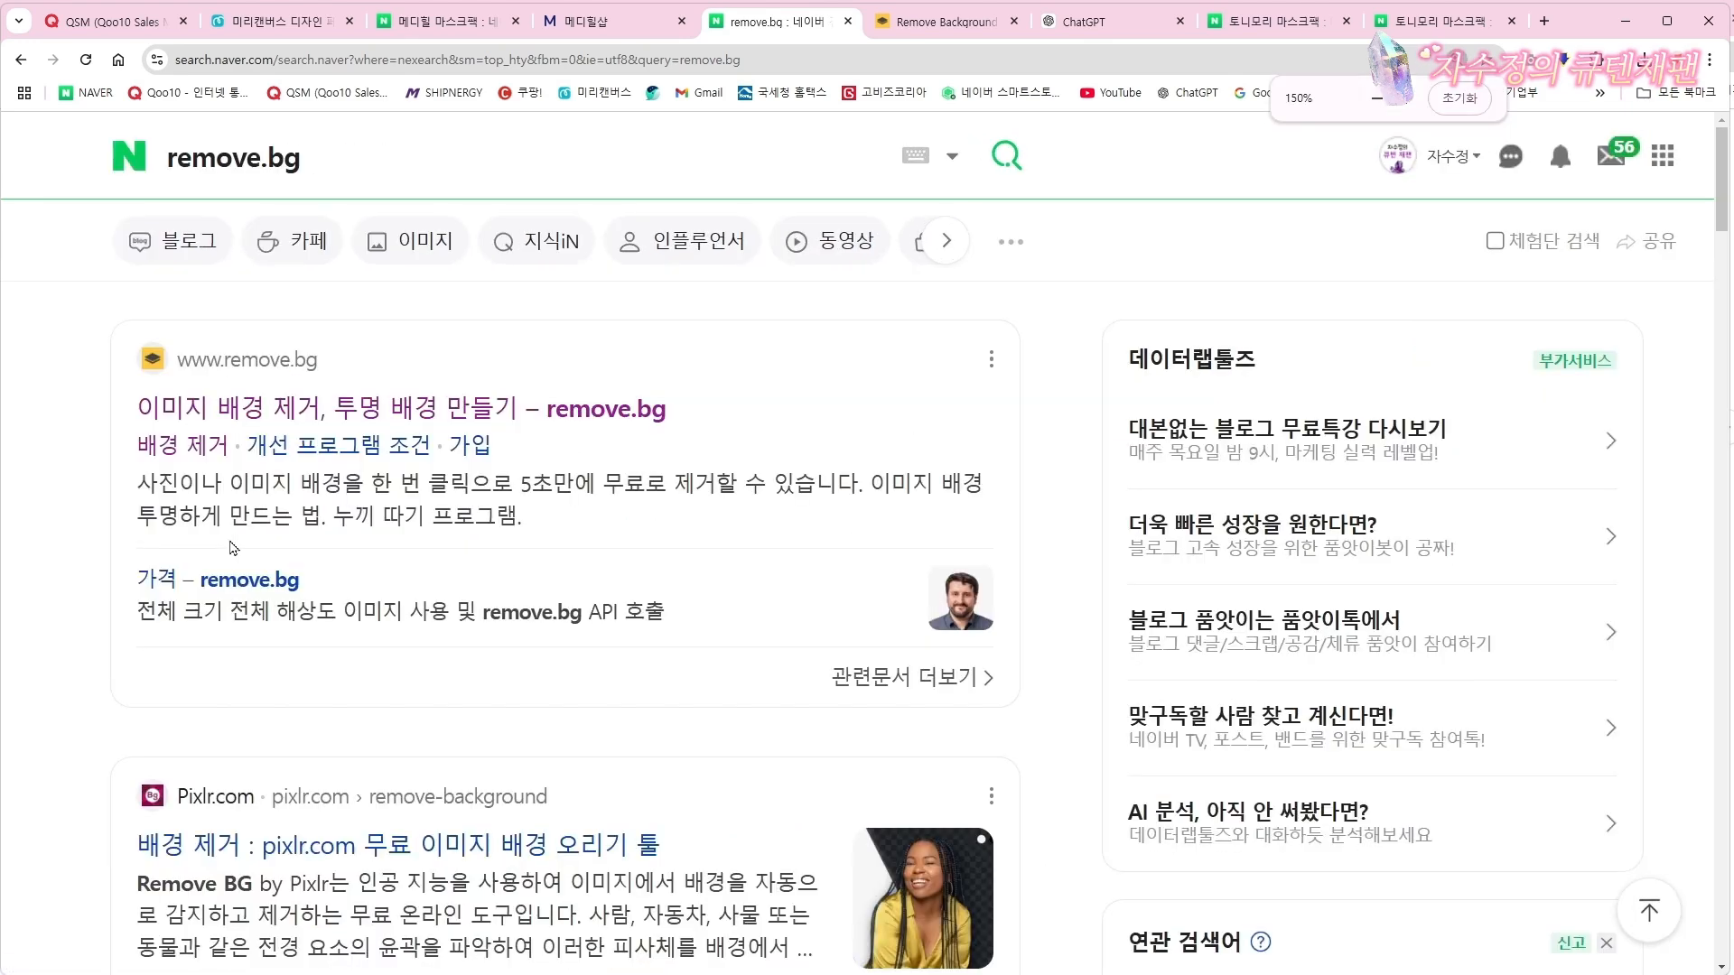
click(604, 413)
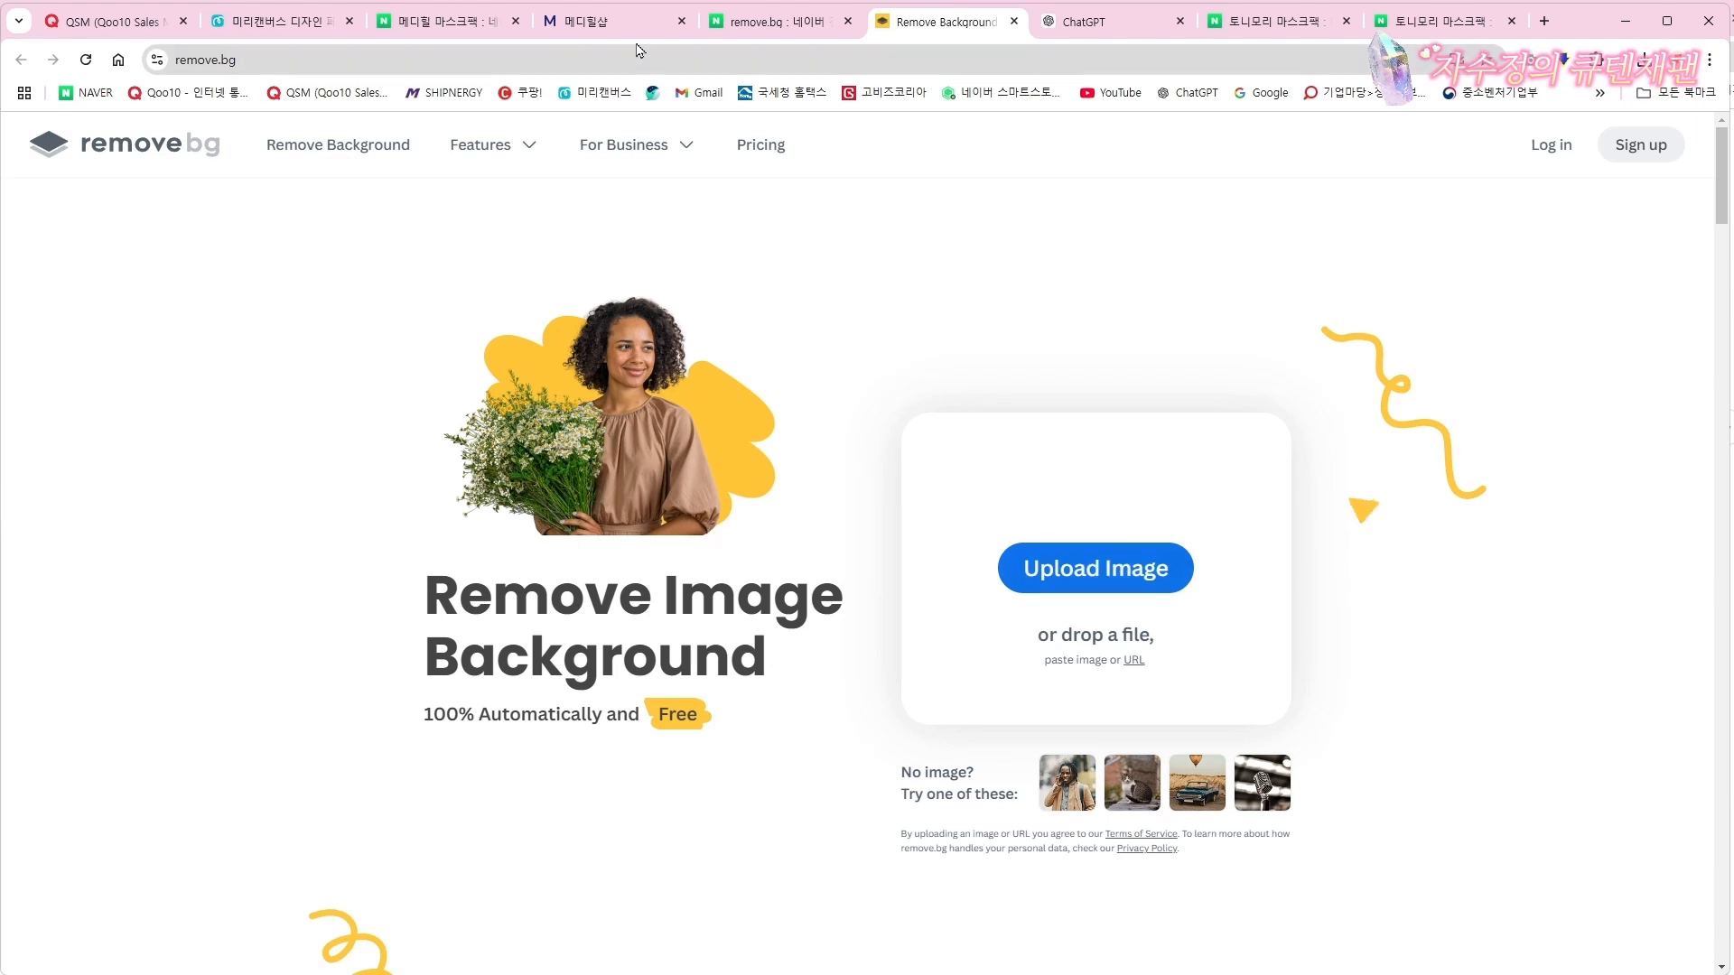
Capture the Madecassoside mask product photo from the Mediheal shop page with ALCapture and save the capture
click(614, 20)
click(999, 473)
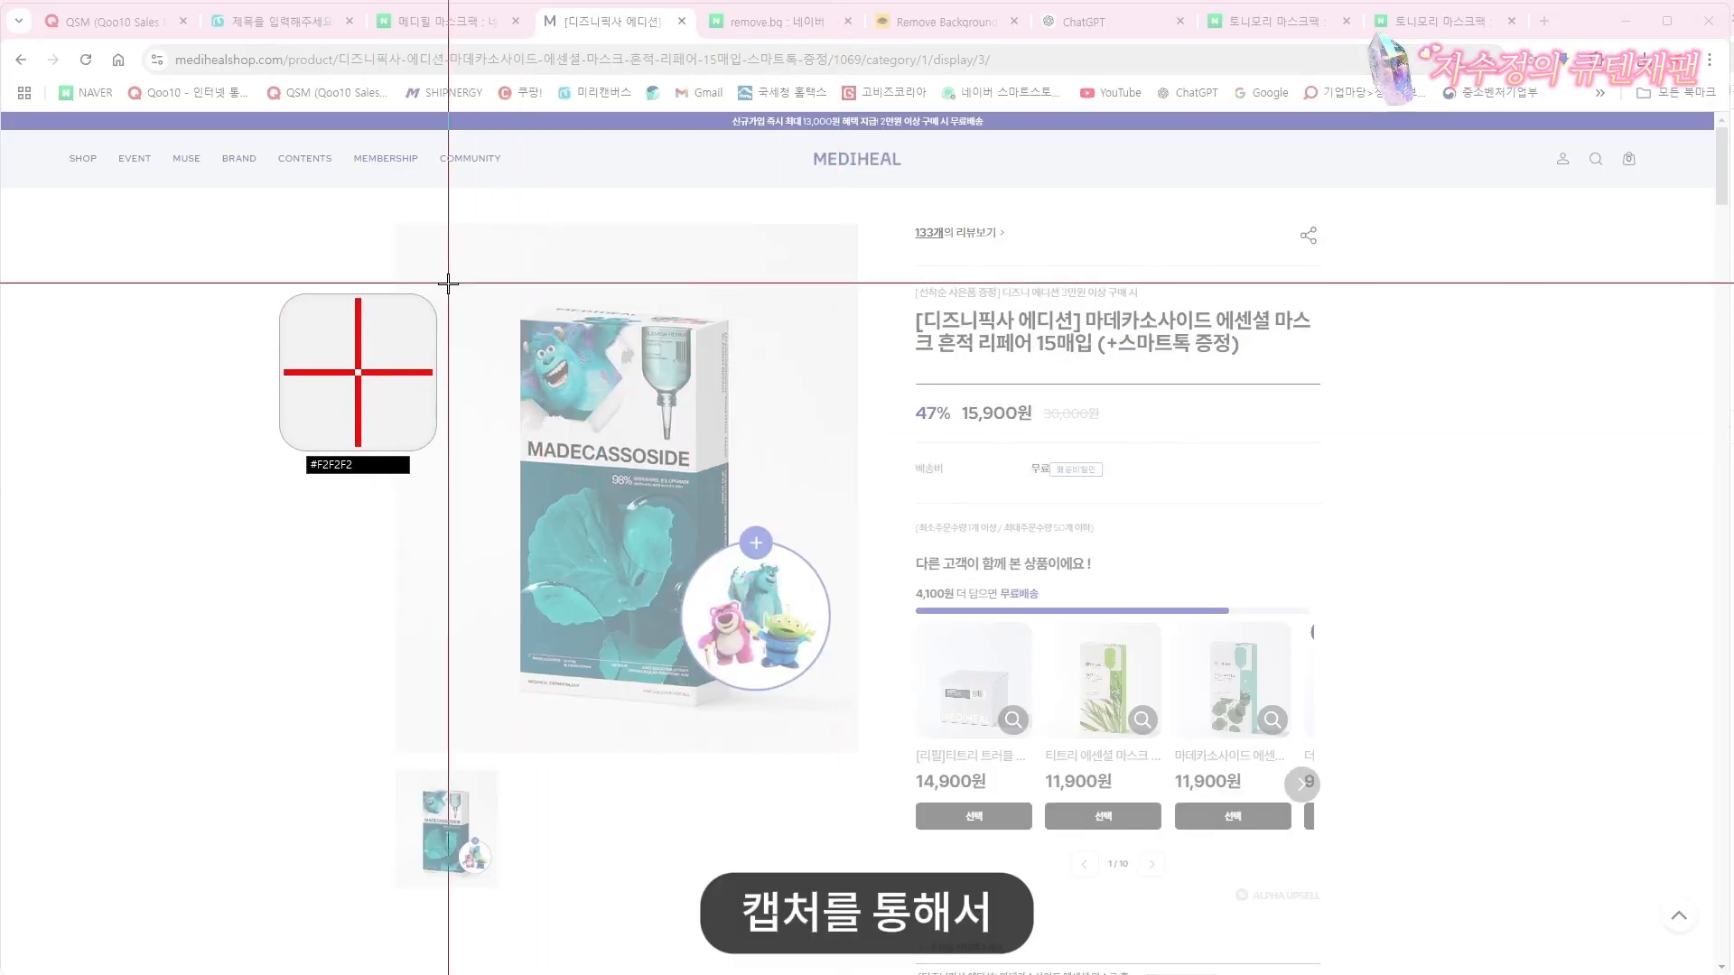
drag(449, 284, 856, 733)
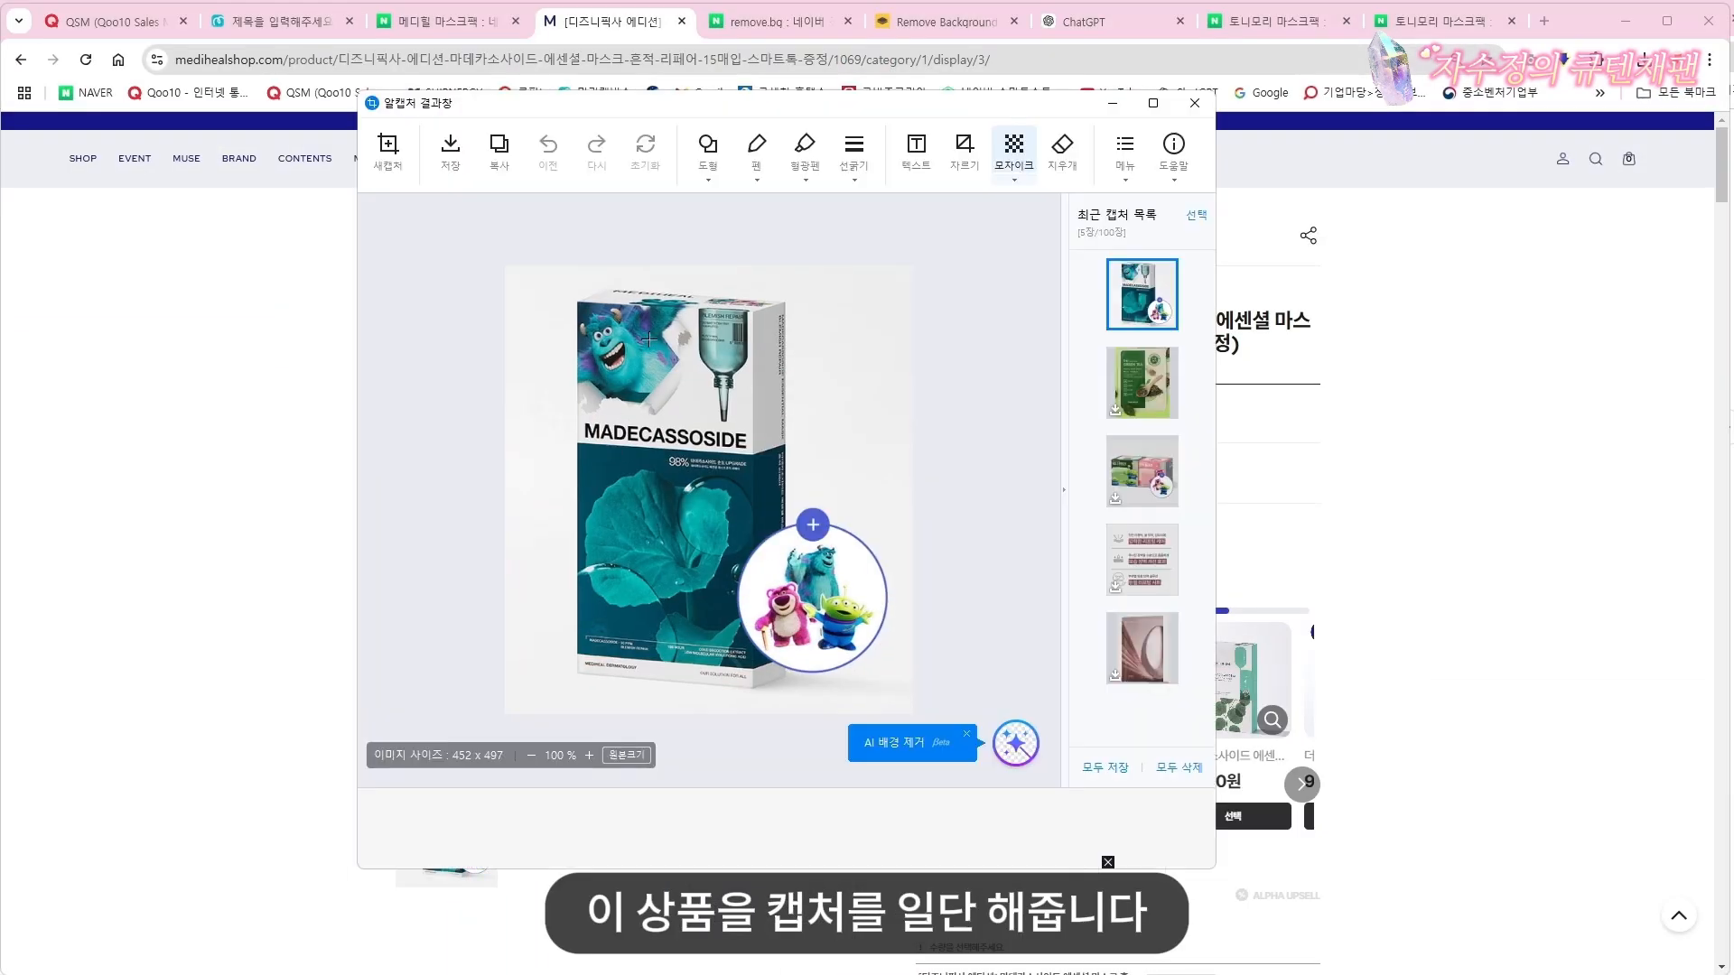
click(451, 165)
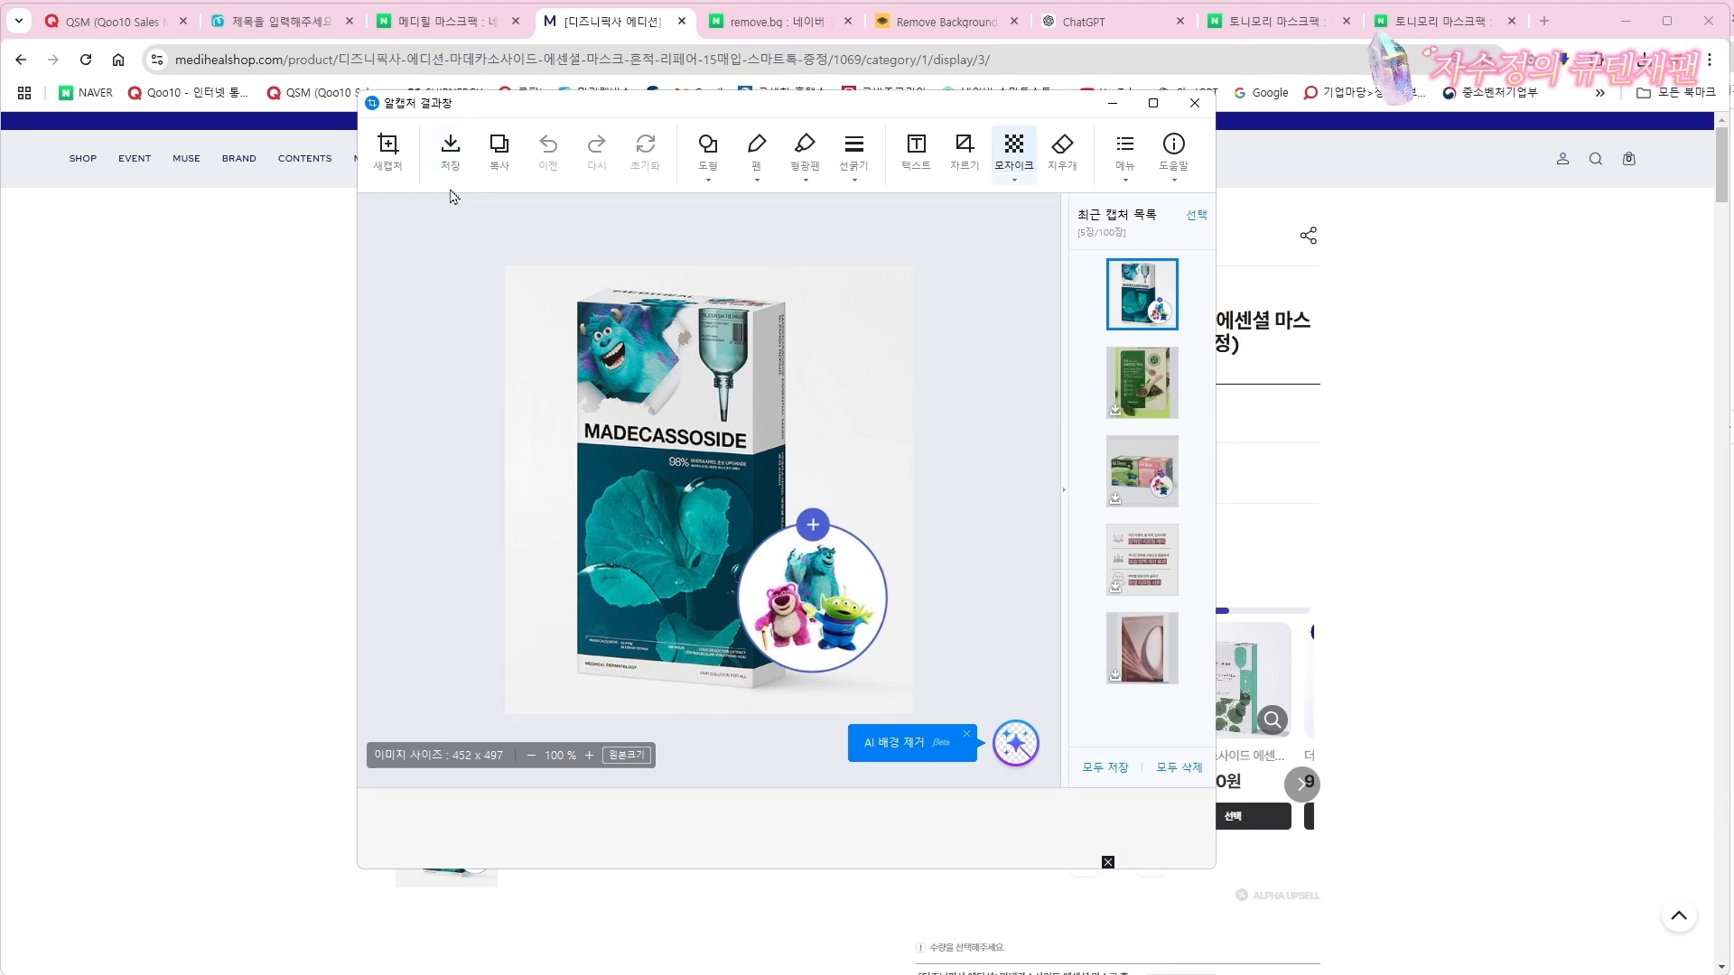
click(1178, 741)
click(225, 434)
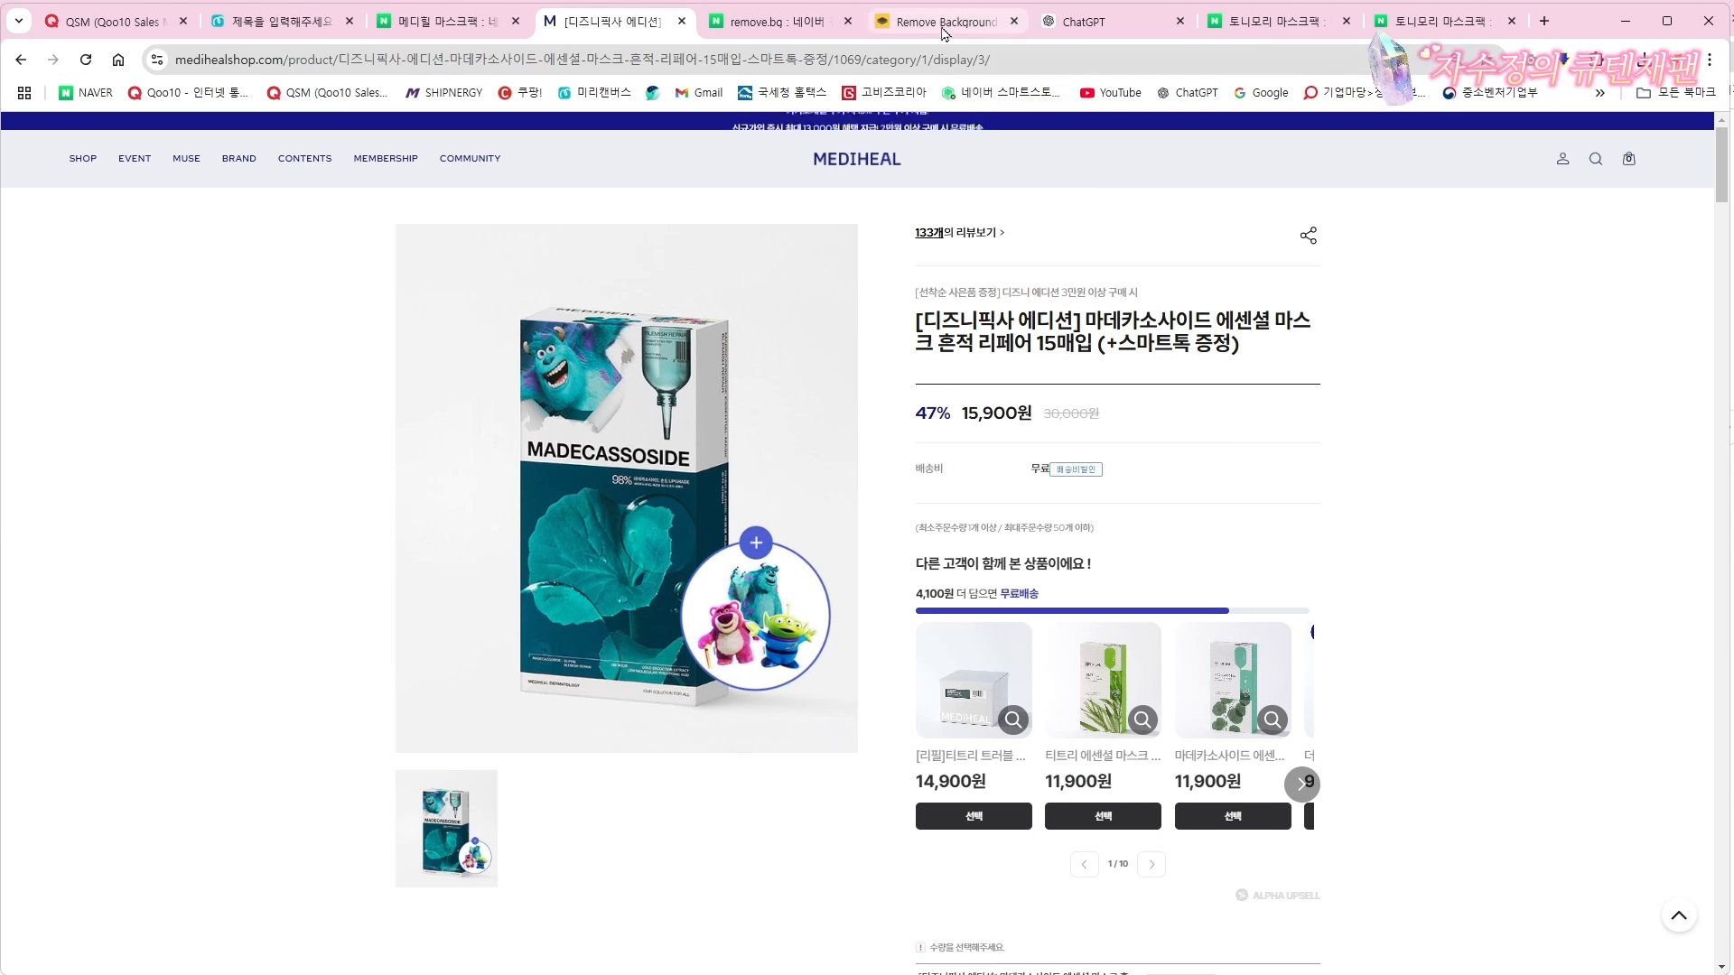
Remove the background of 20241030_173601.png on remove.bg and download the cut-out image
click(943, 23)
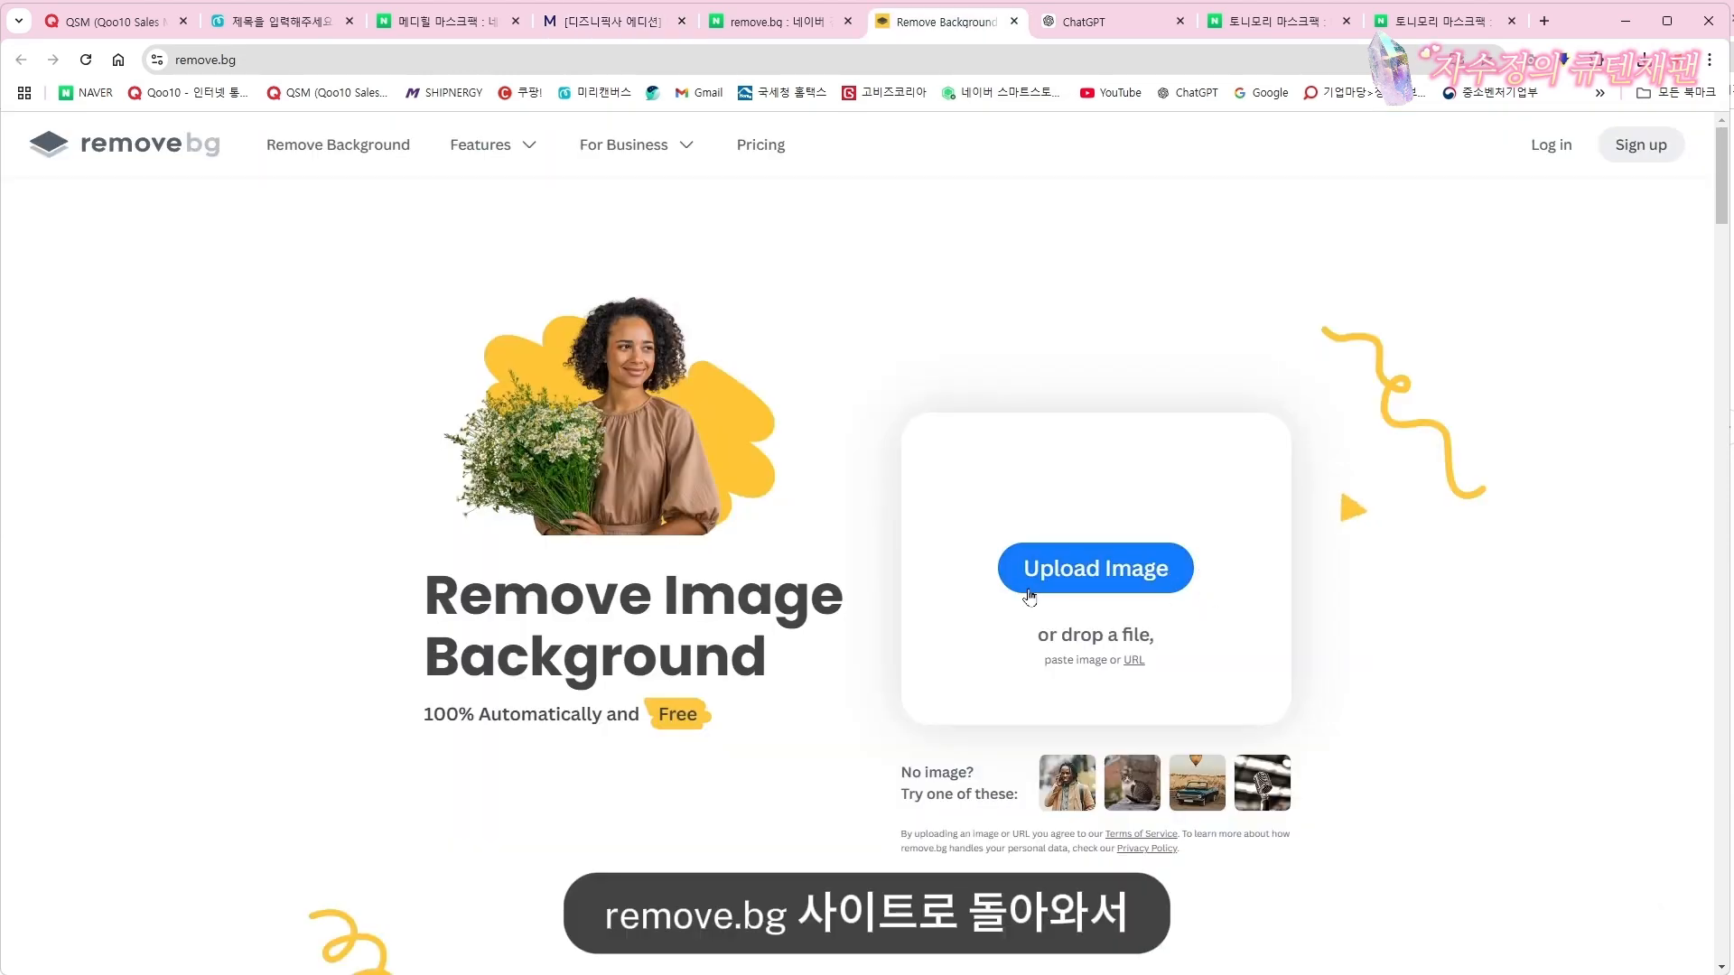
click(1115, 579)
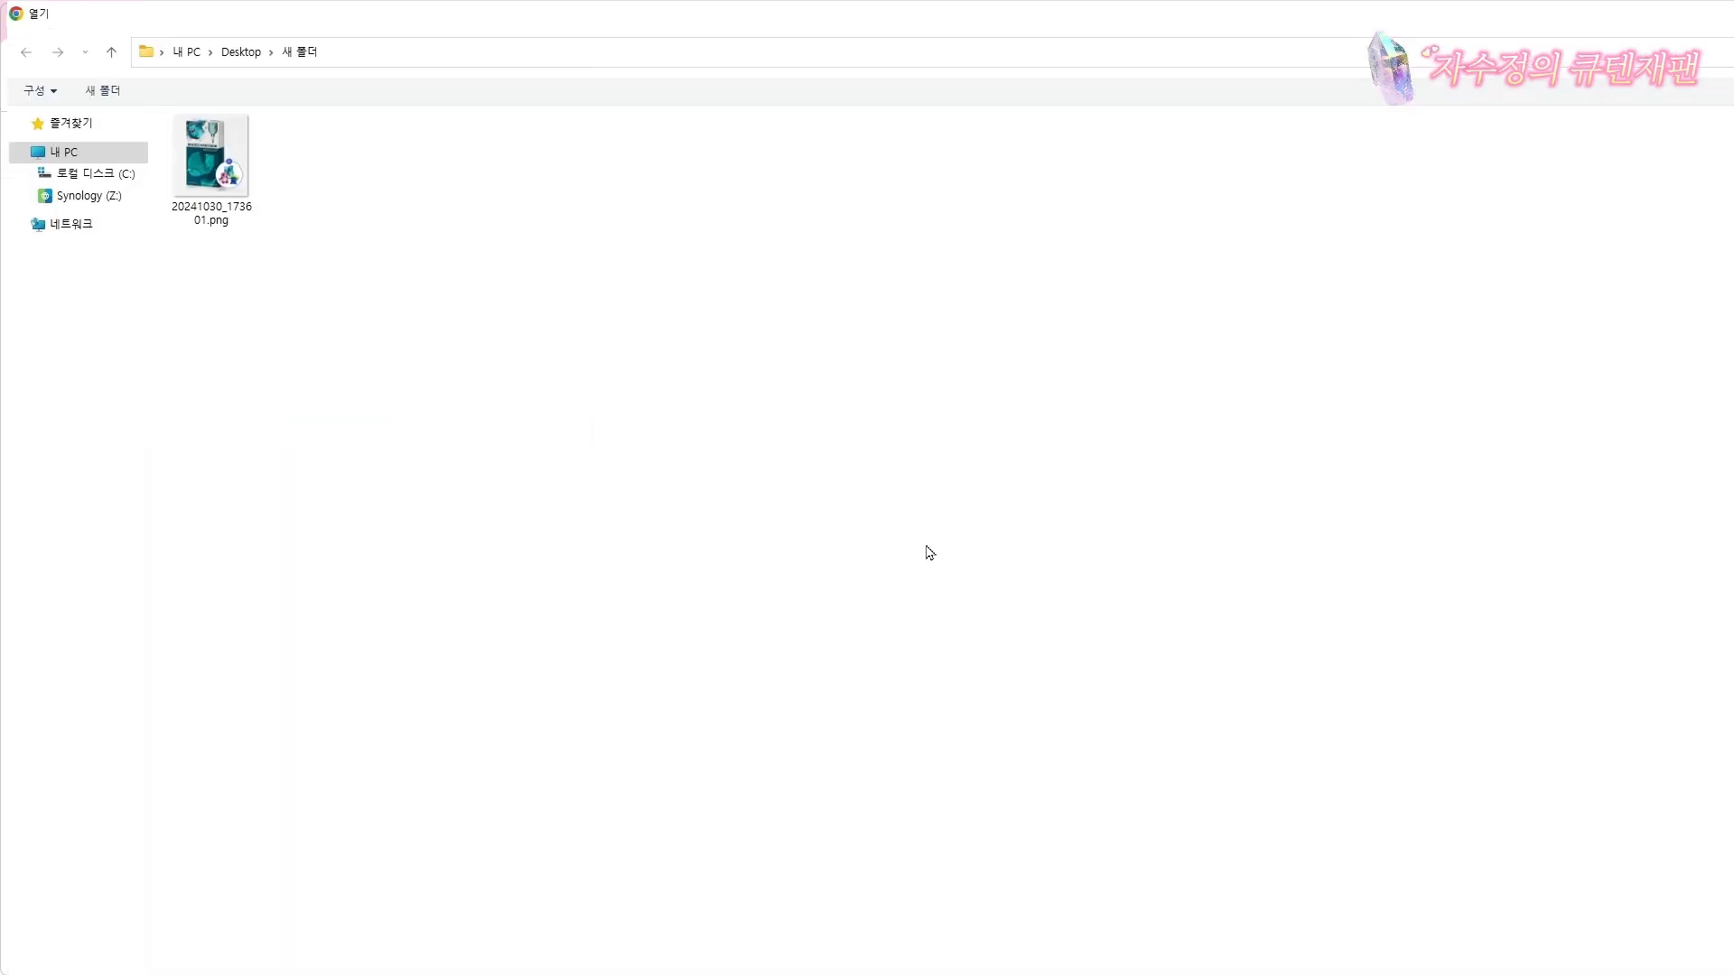
click(217, 192)
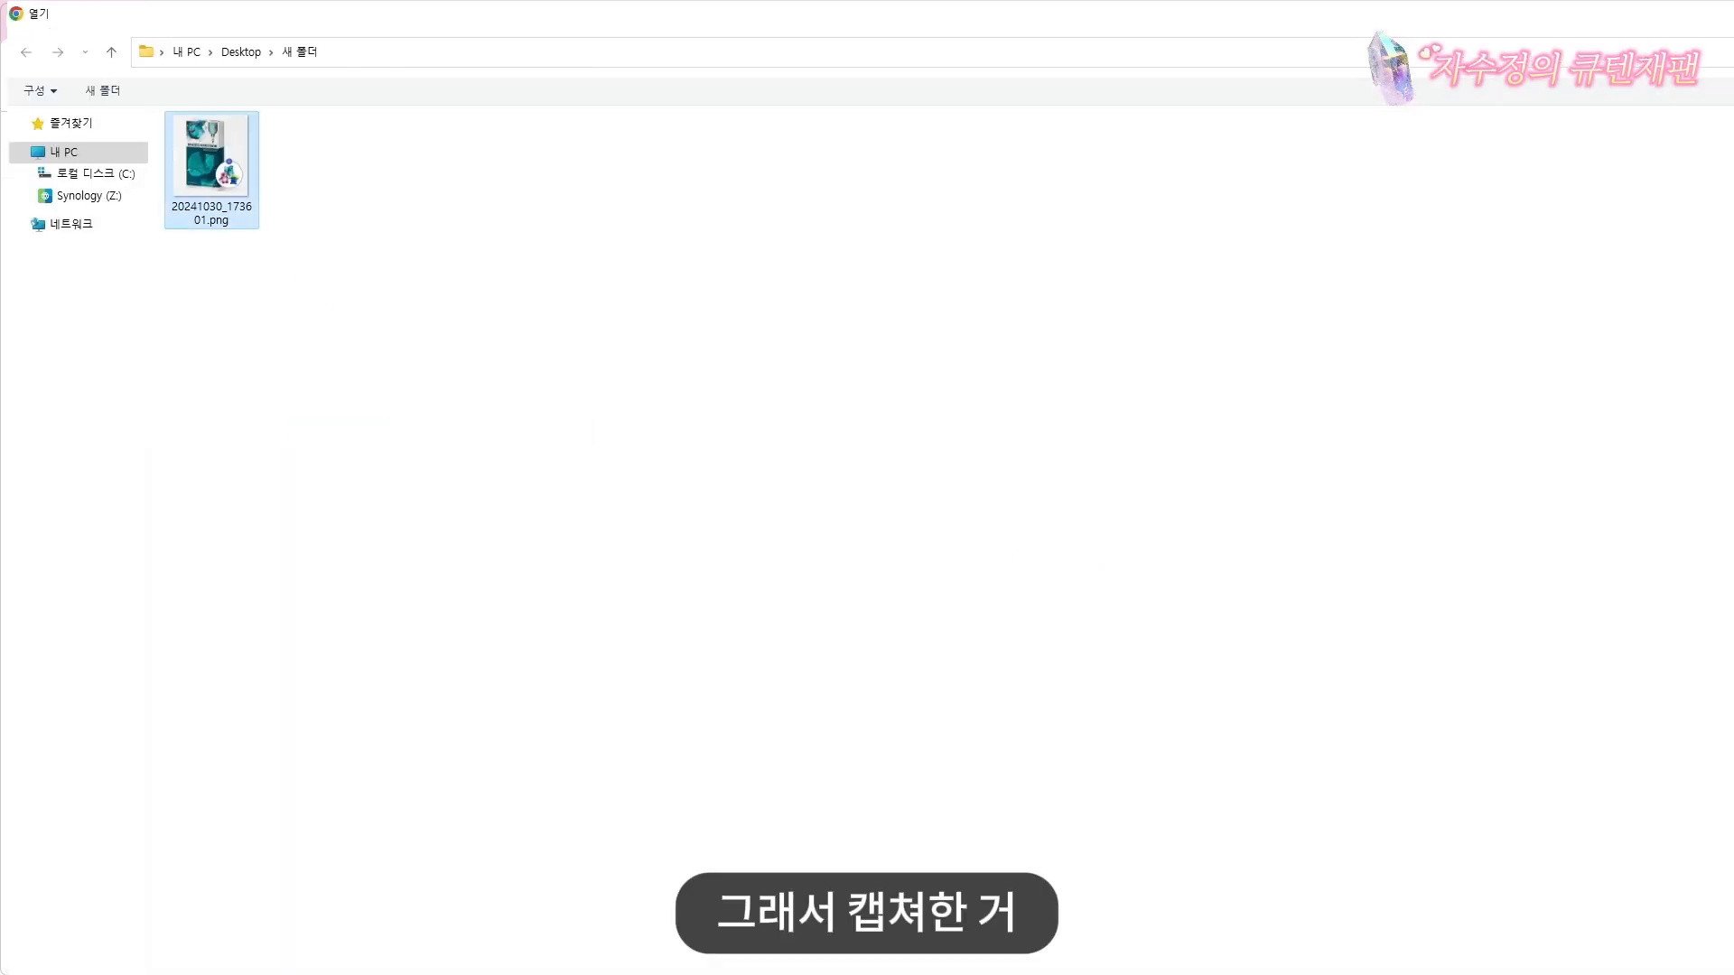
key(Return)
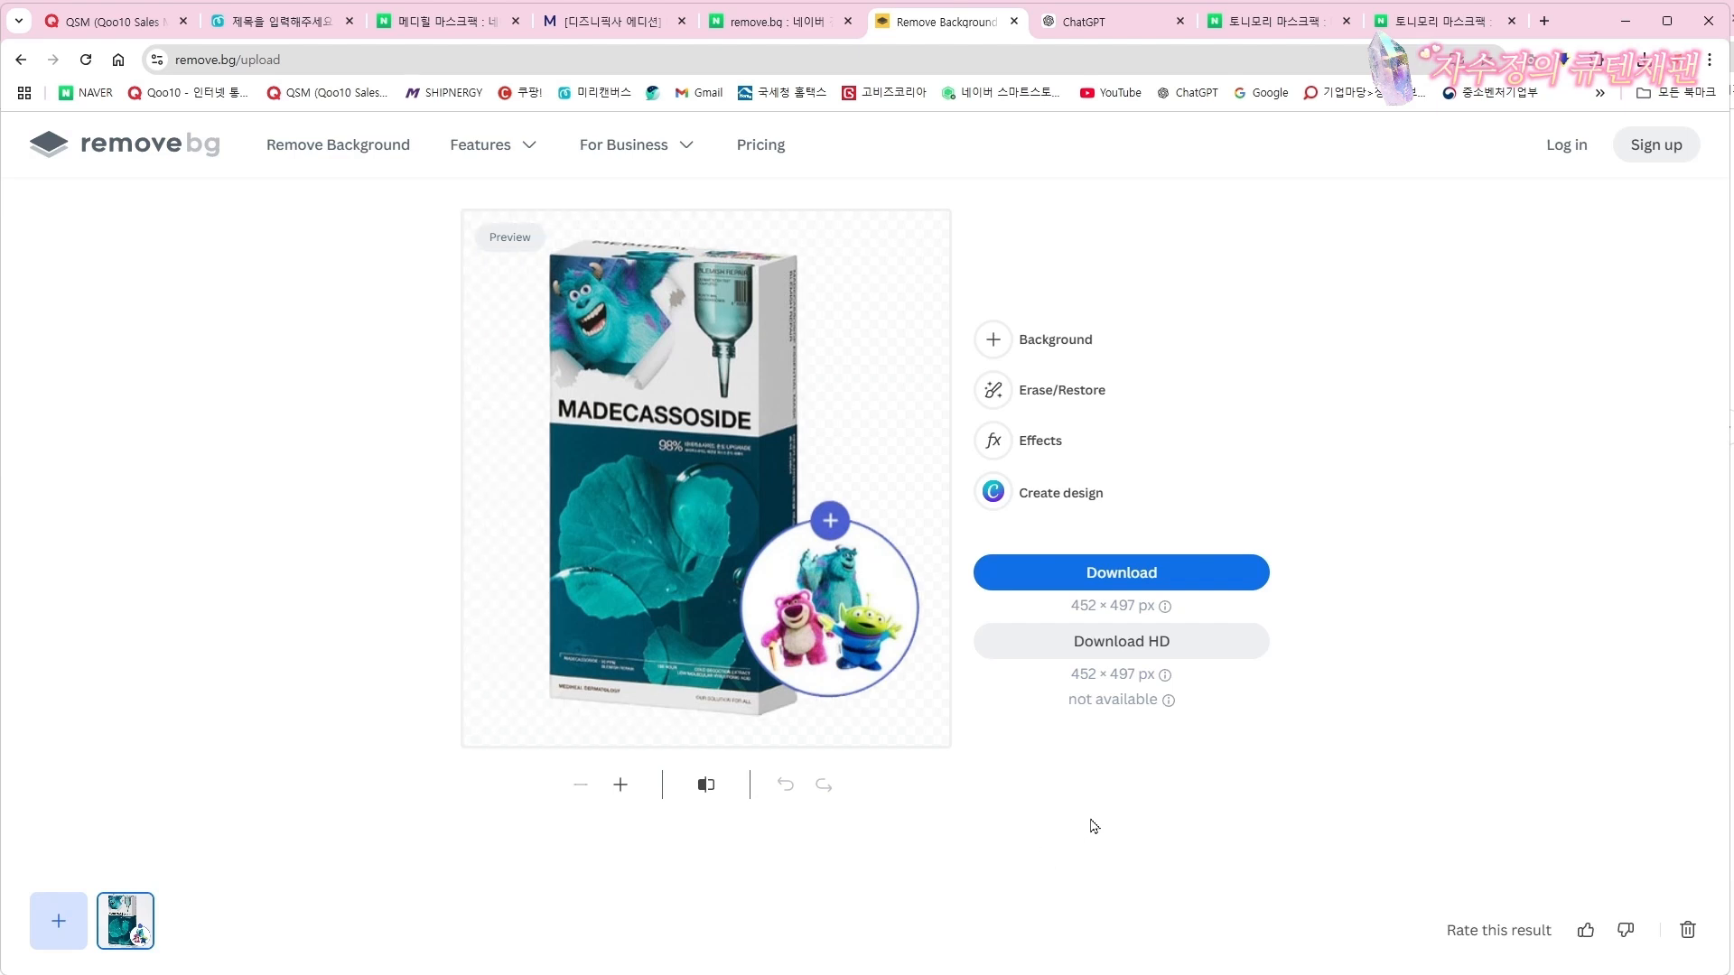
click(1110, 582)
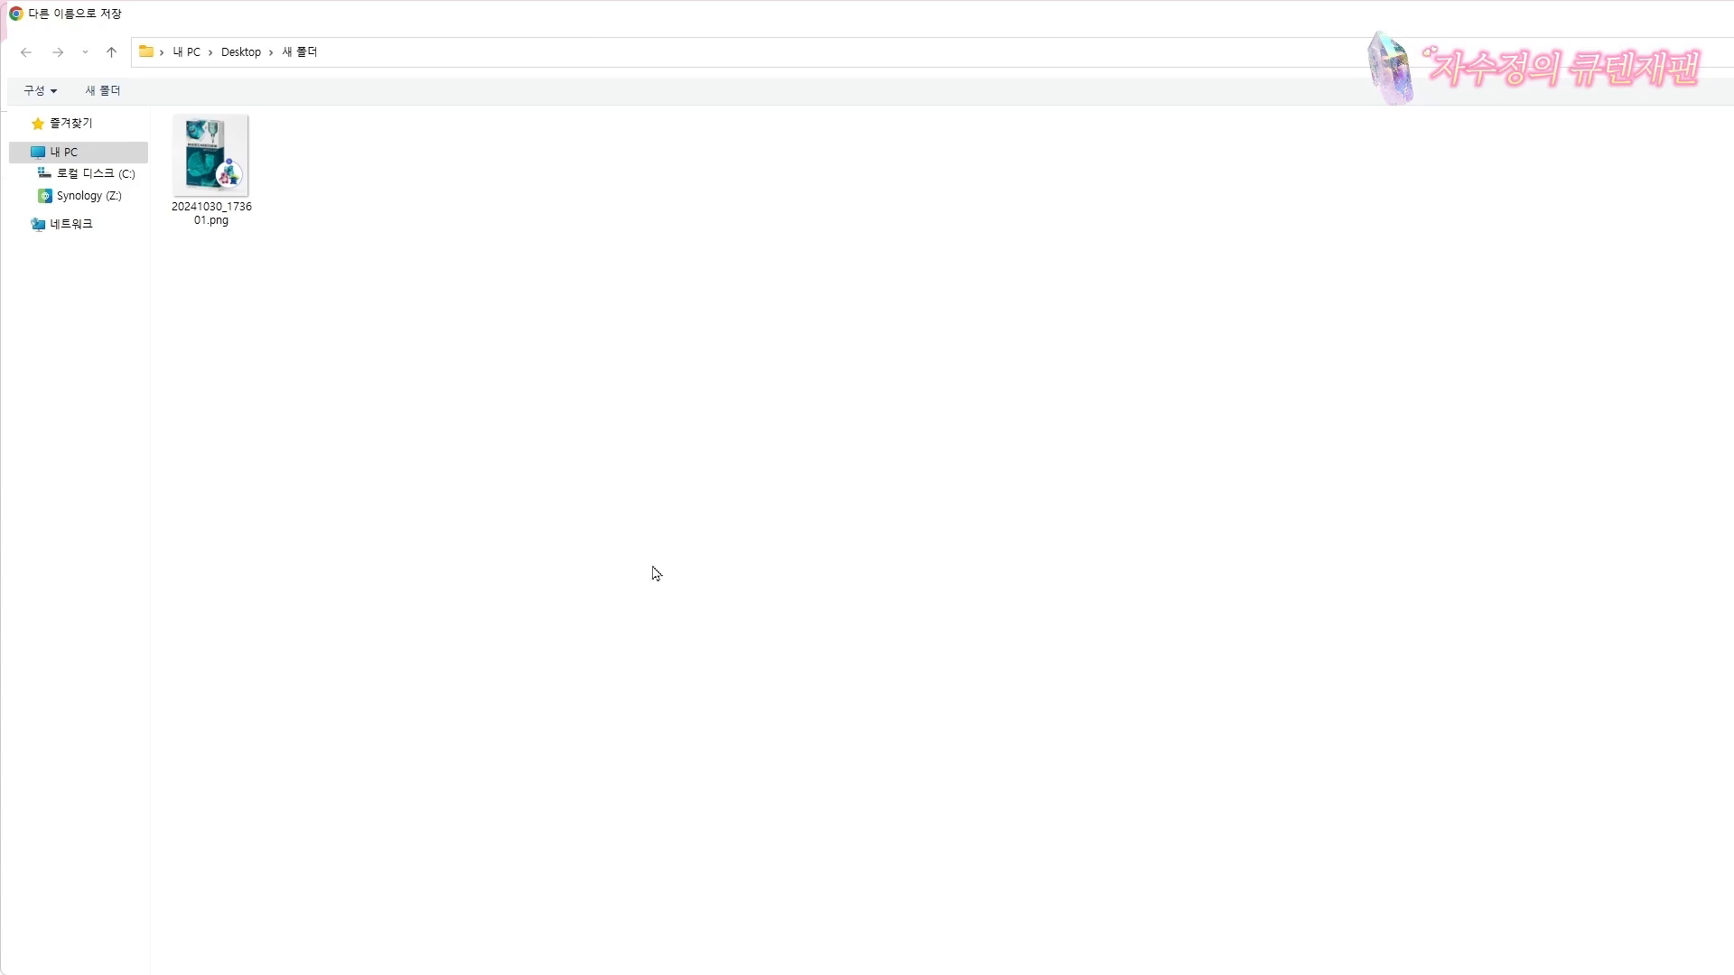
key(Return)
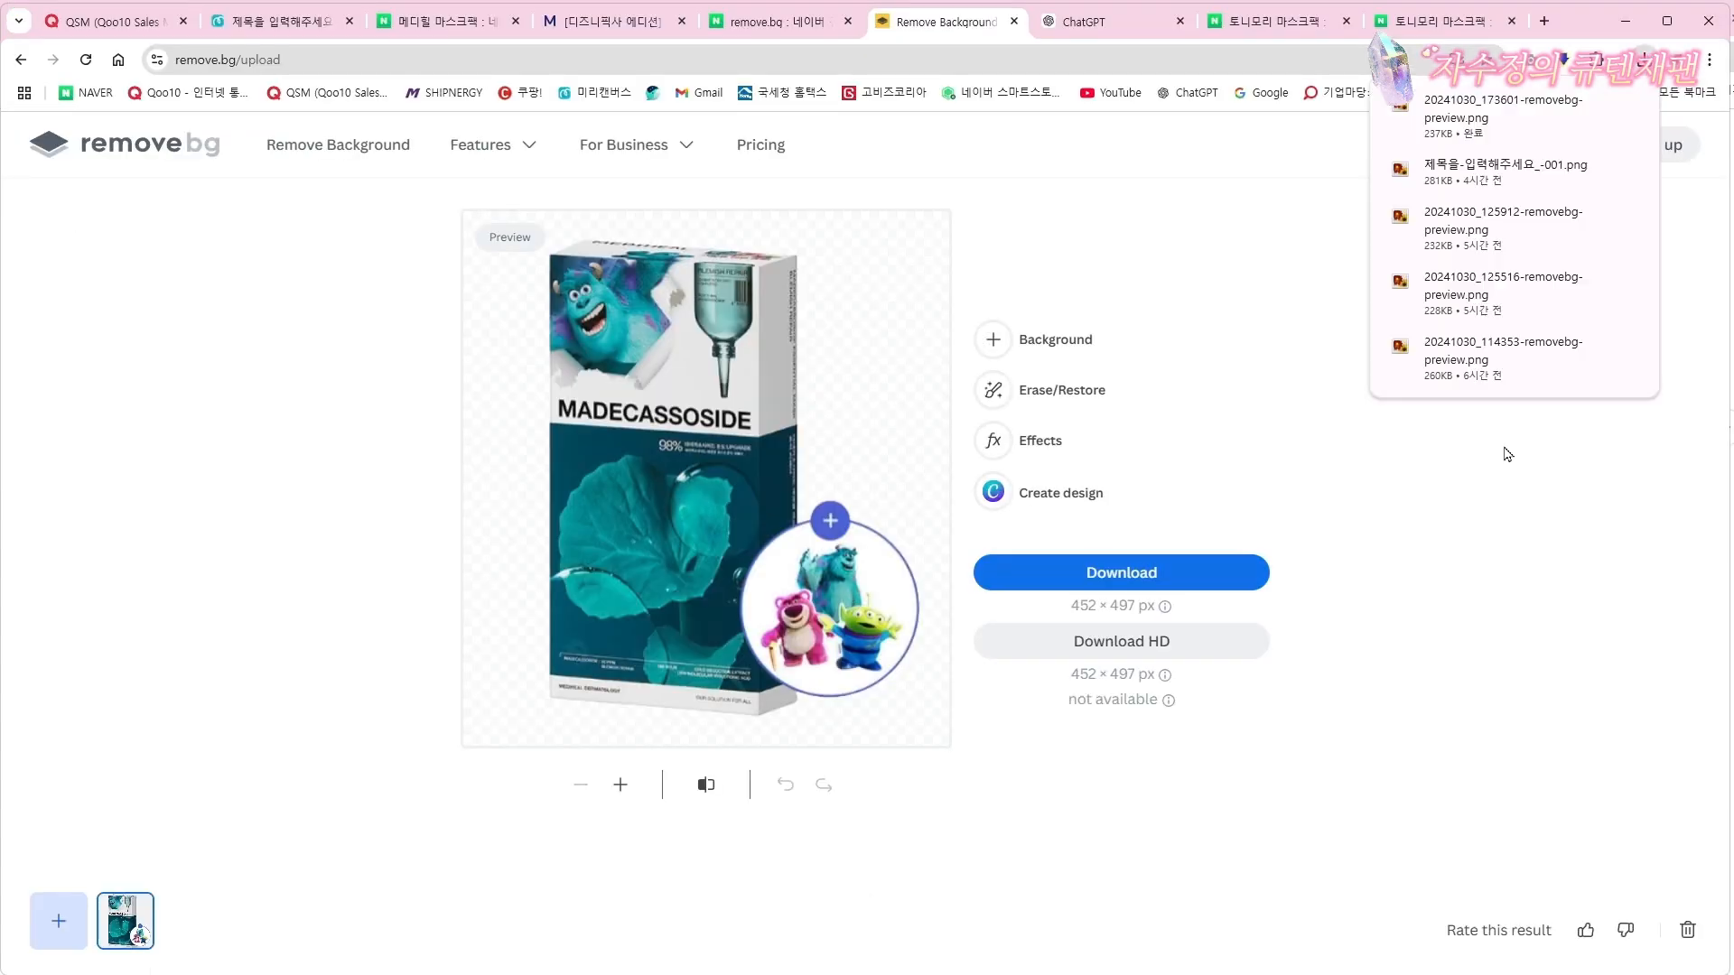
click(1565, 573)
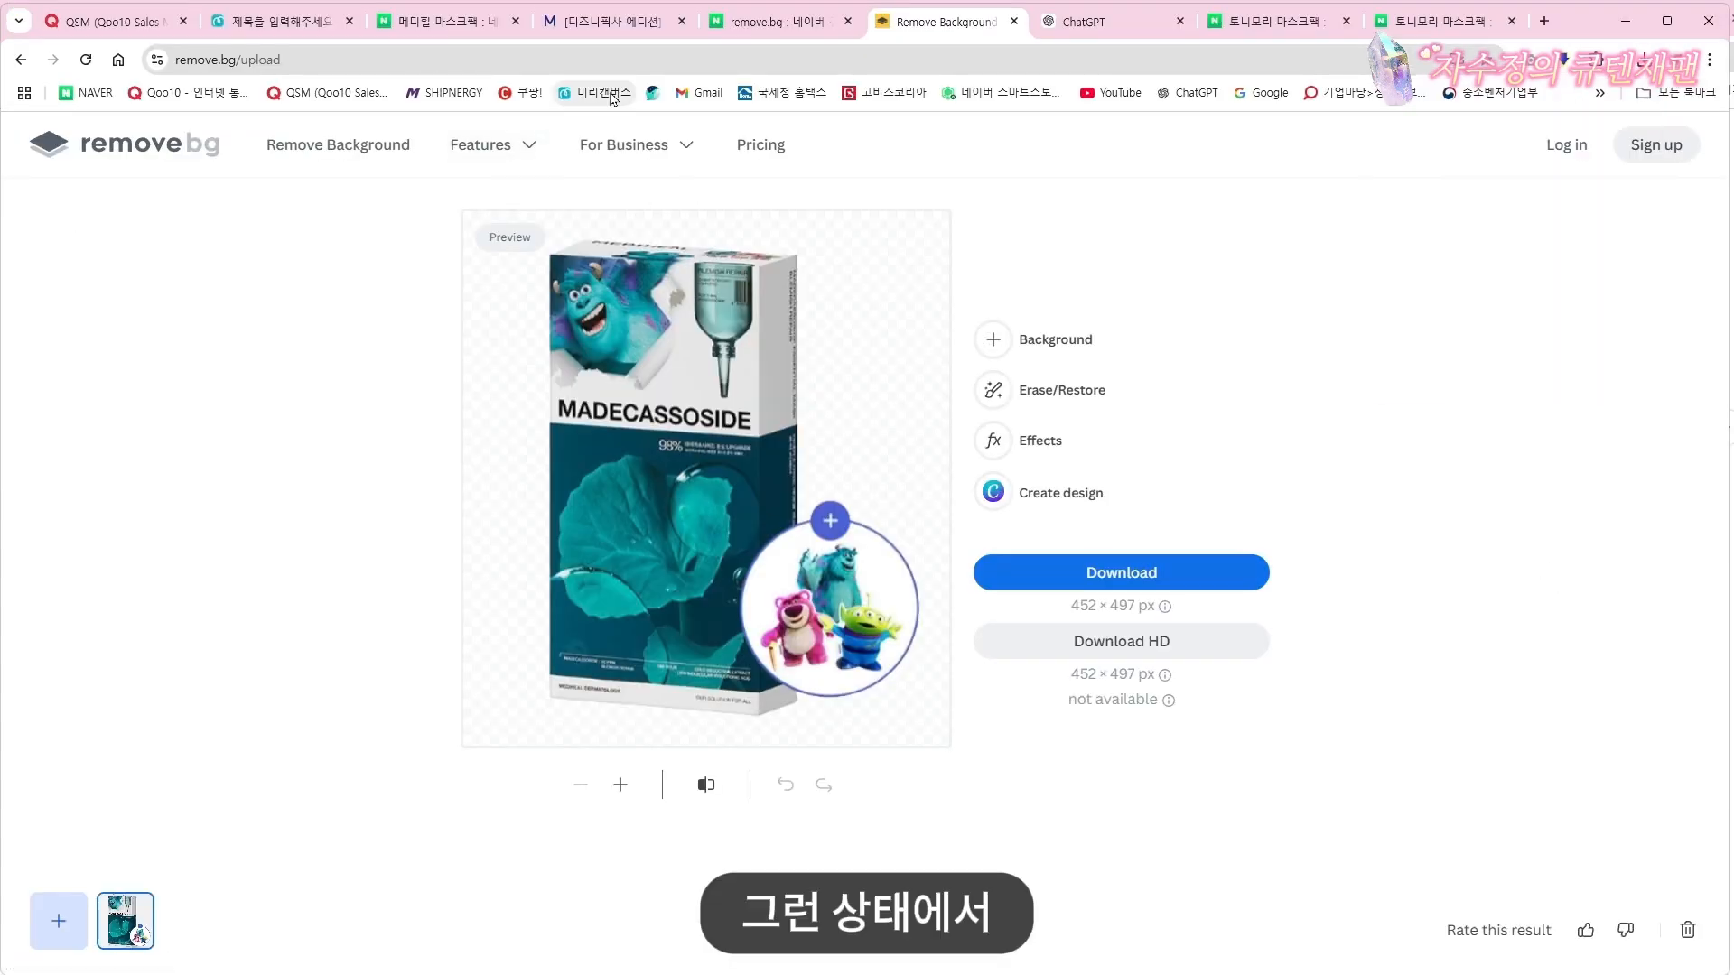
Switch to the MiriCanvas design and upload 20241030_173601-removebg-preview.png
click(278, 25)
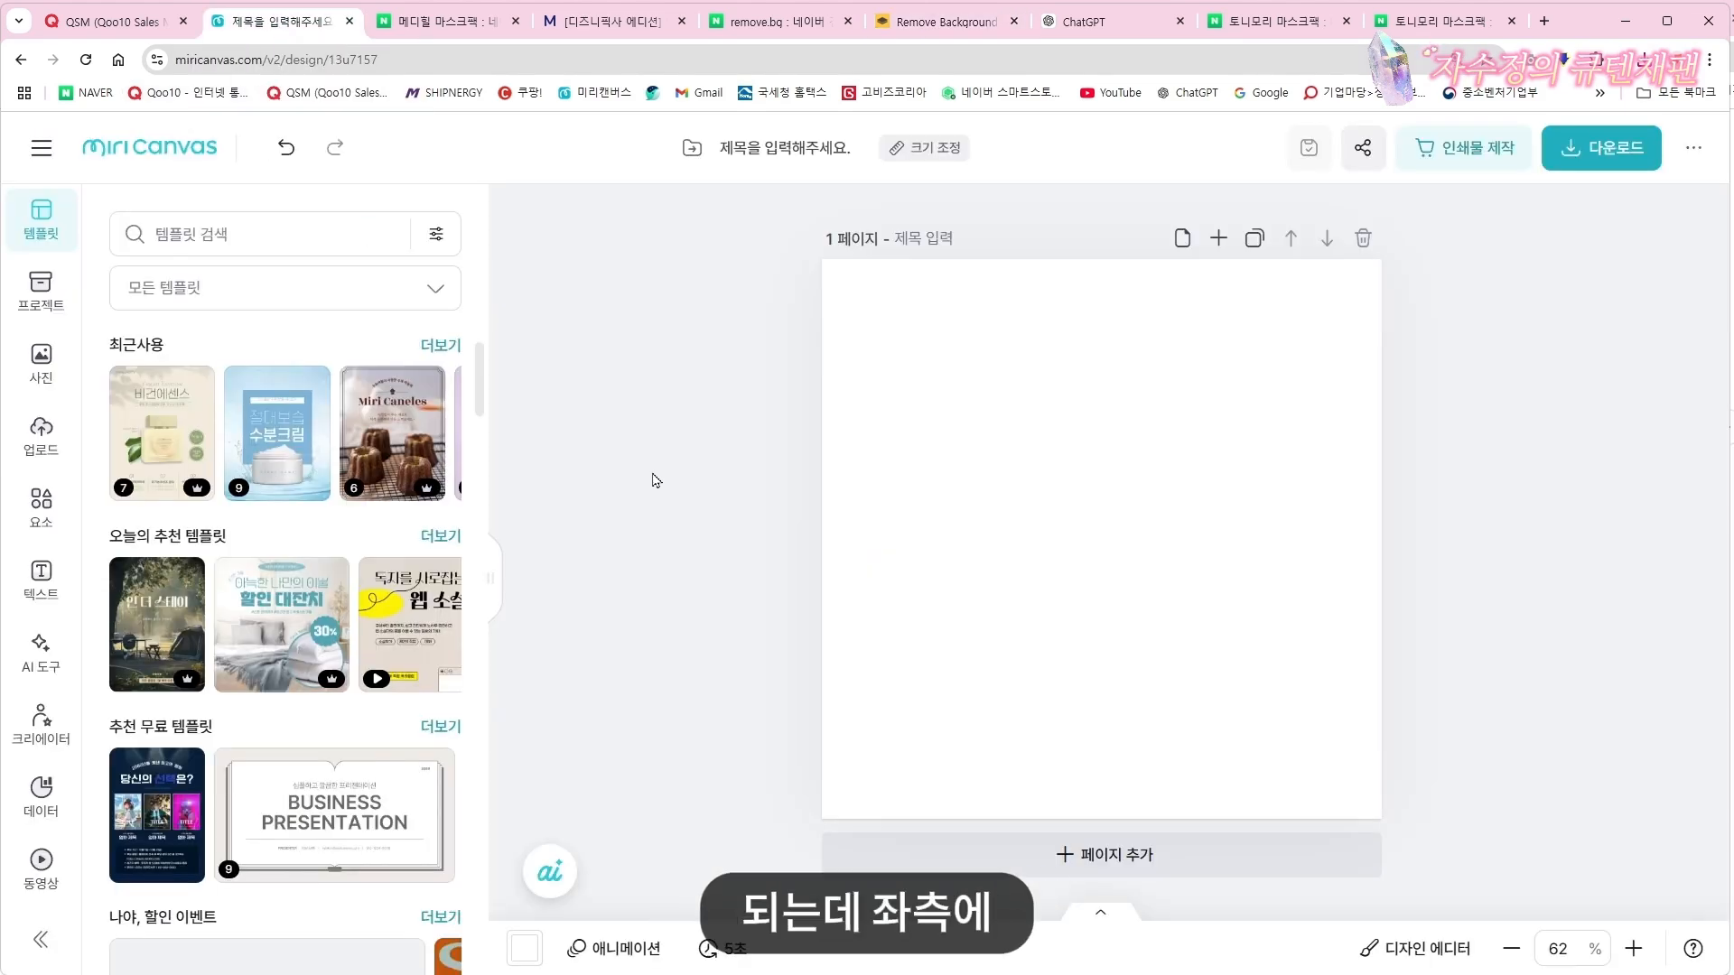
click(44, 442)
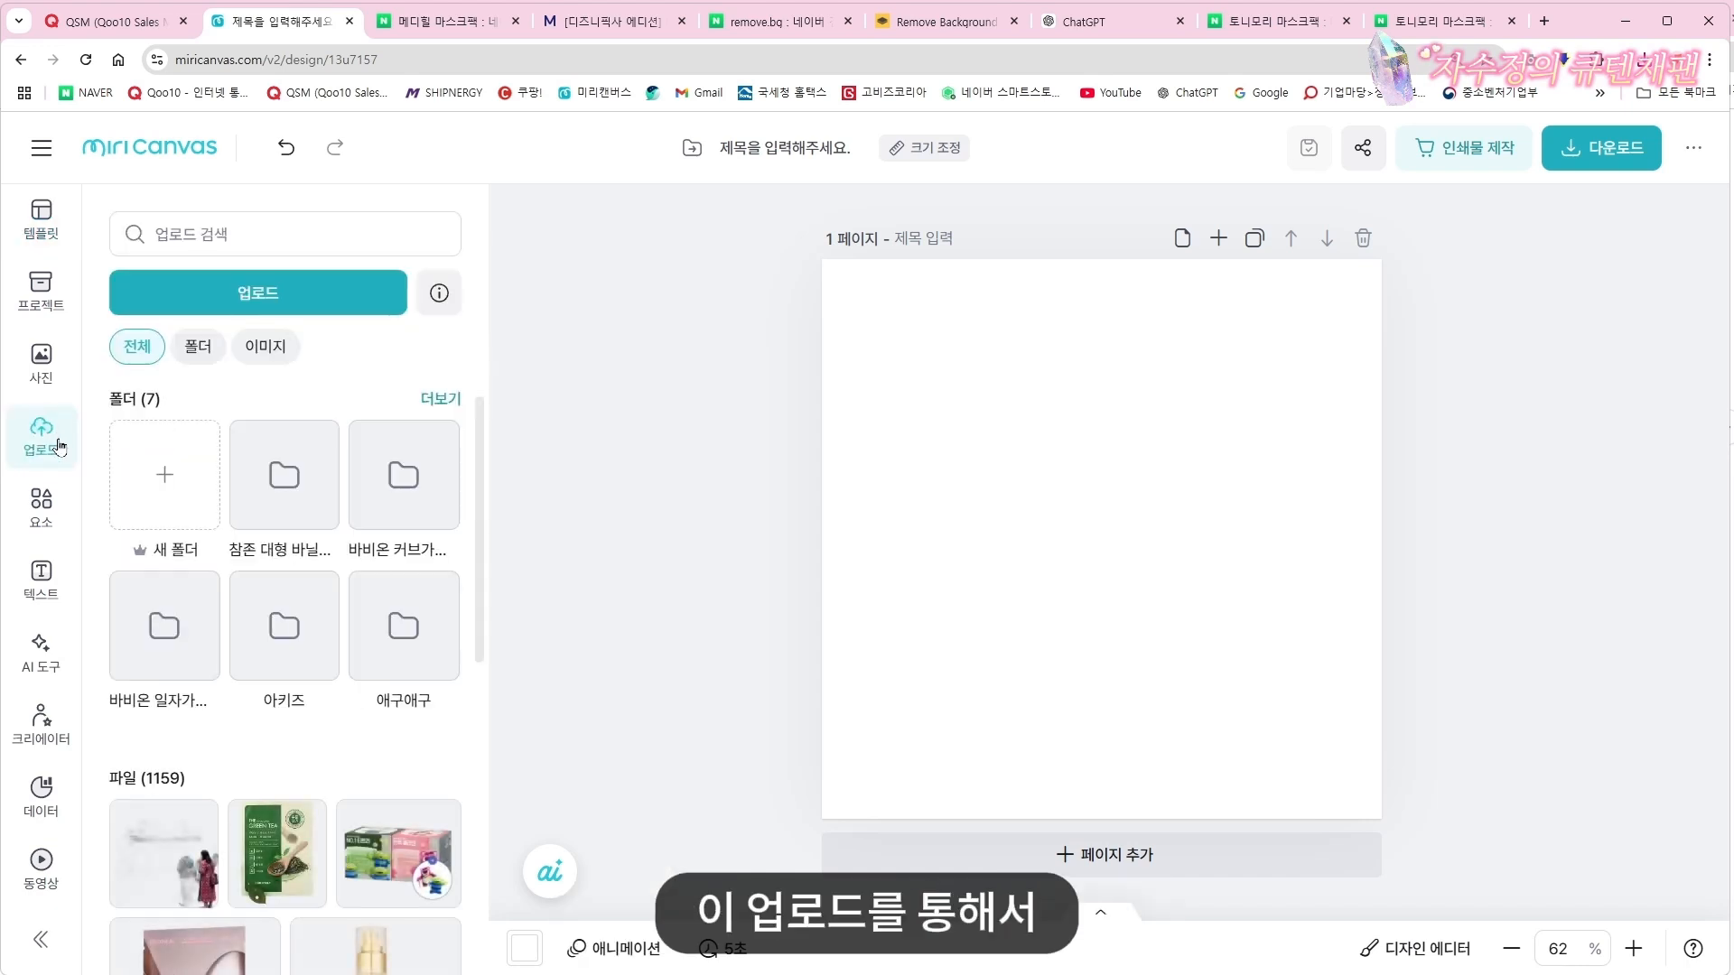
click(268, 295)
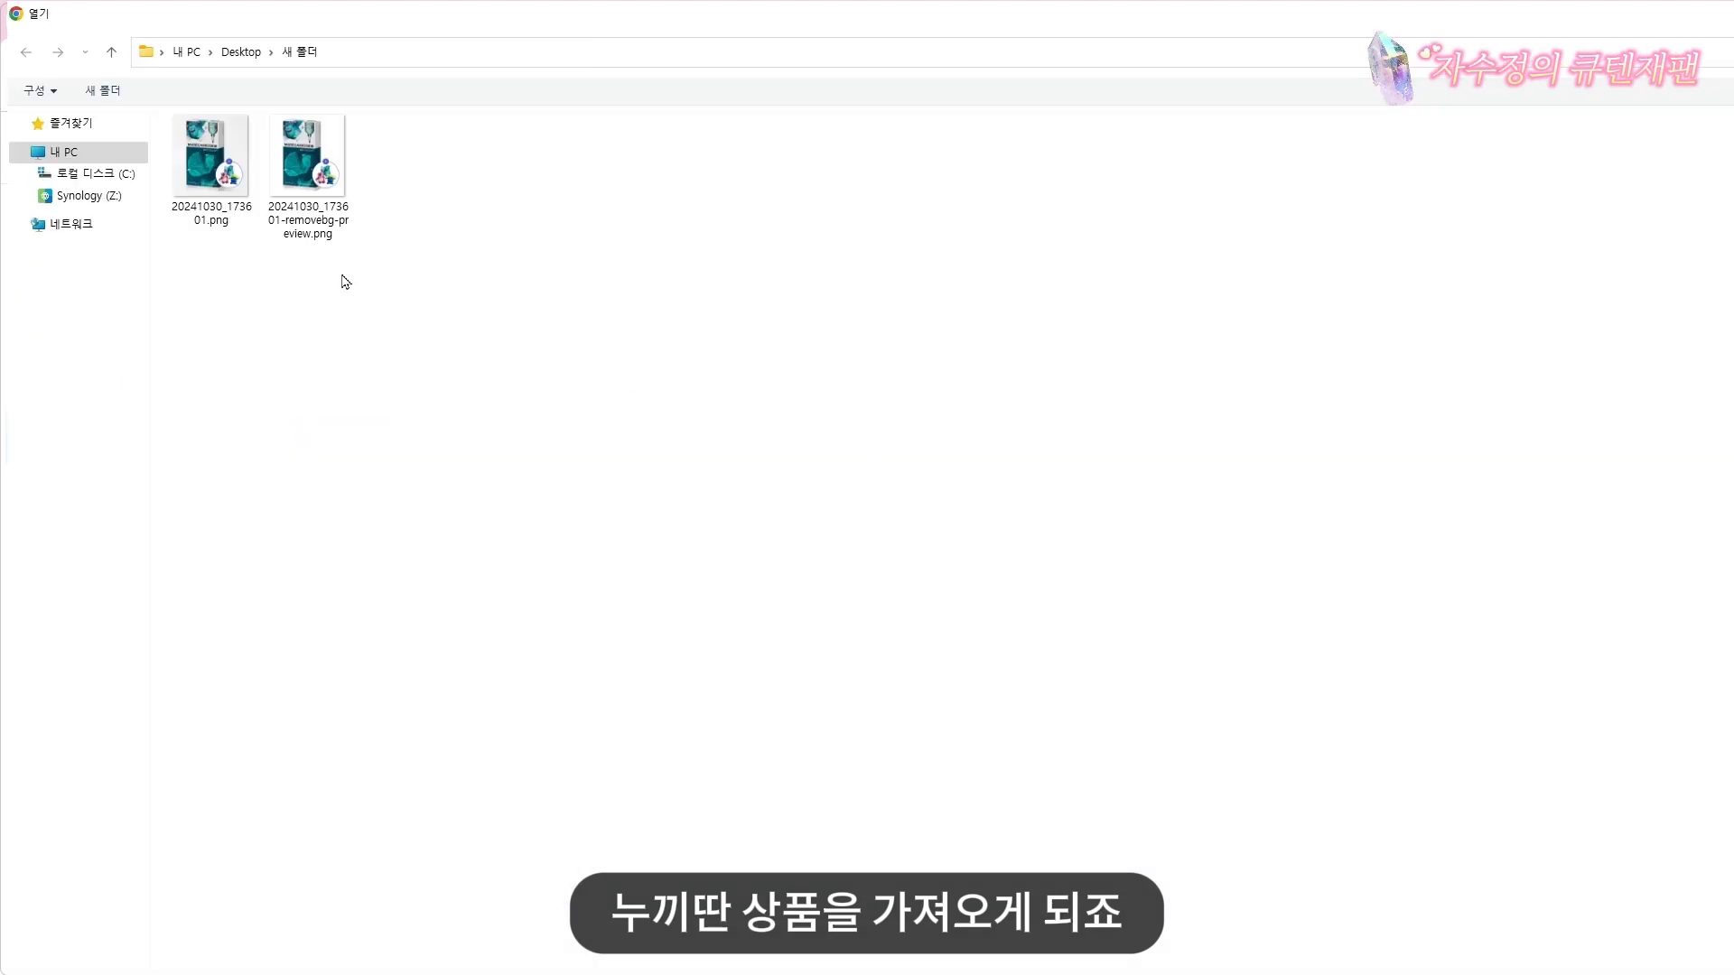
click(310, 173)
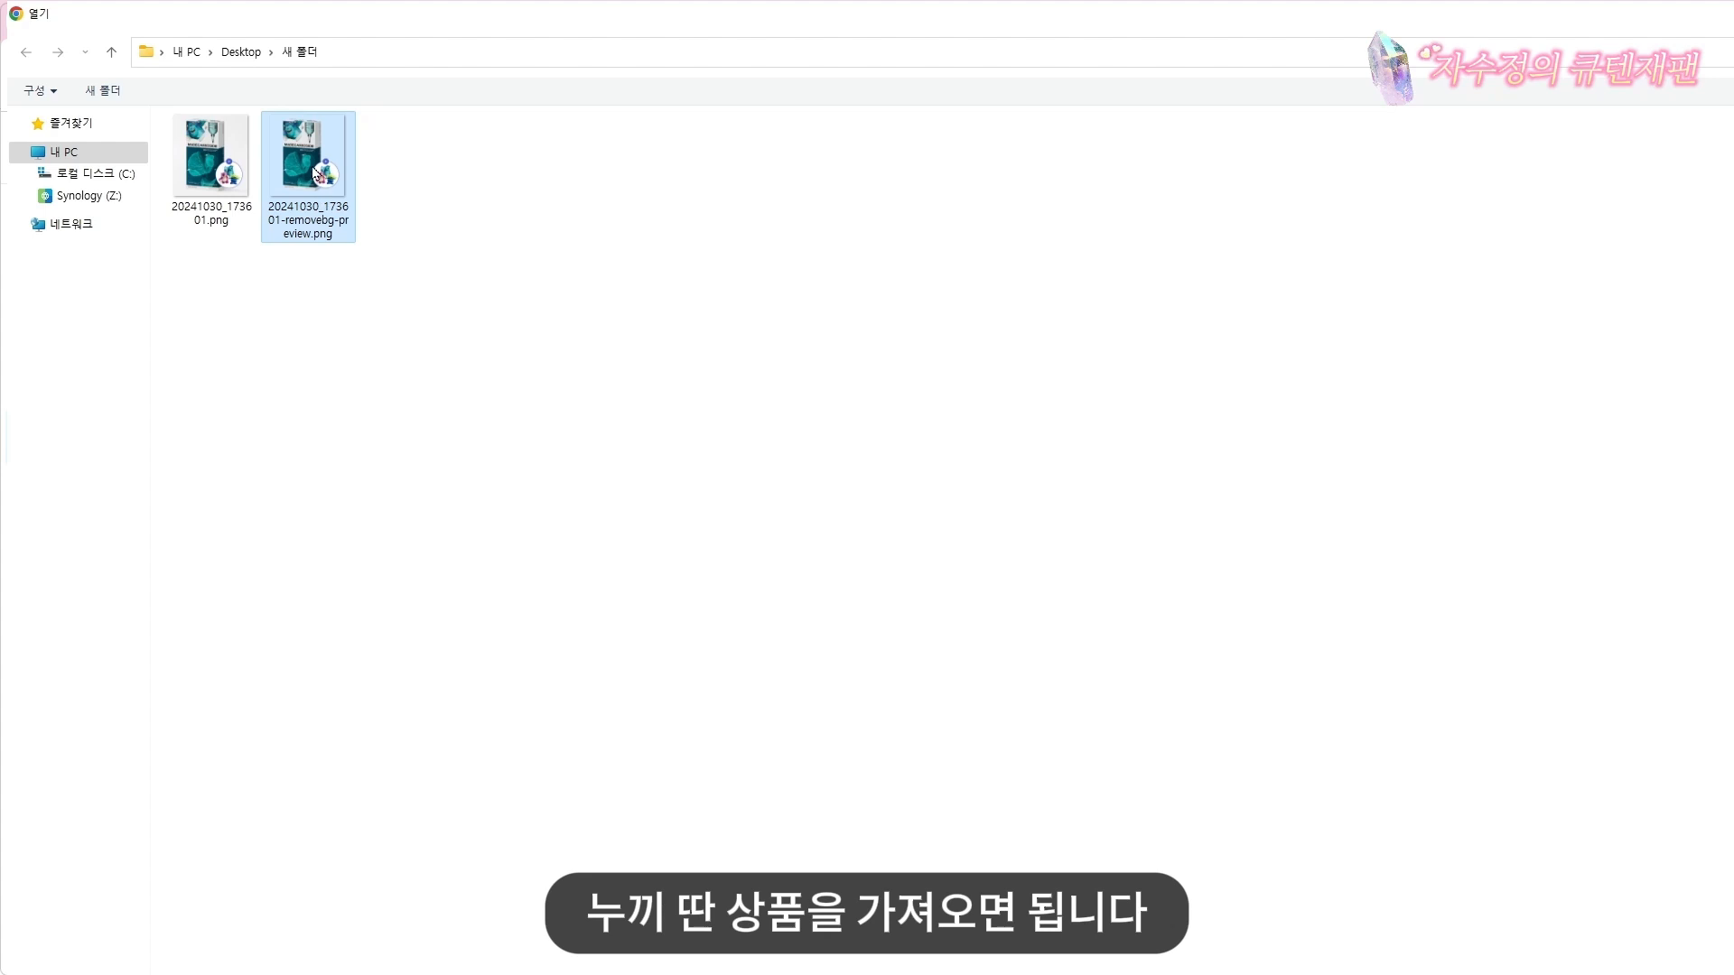
key(Return)
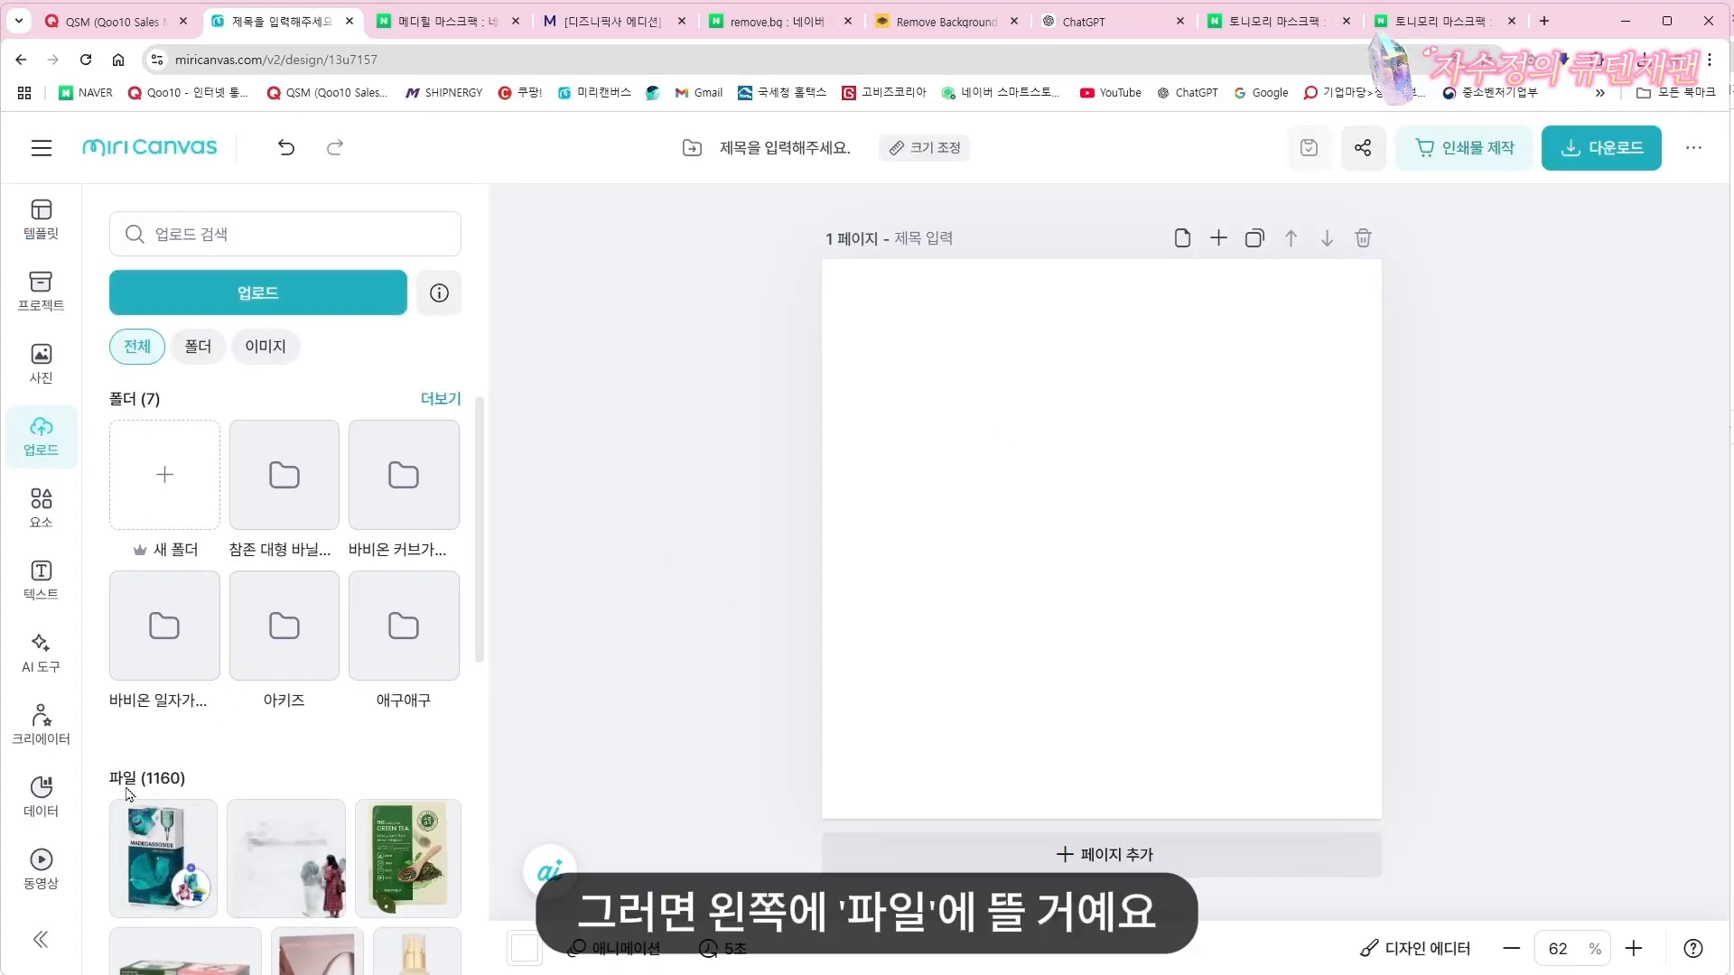
Place the uploaded cut-out product image on the page, enlarge it slightly and recentre it
click(155, 876)
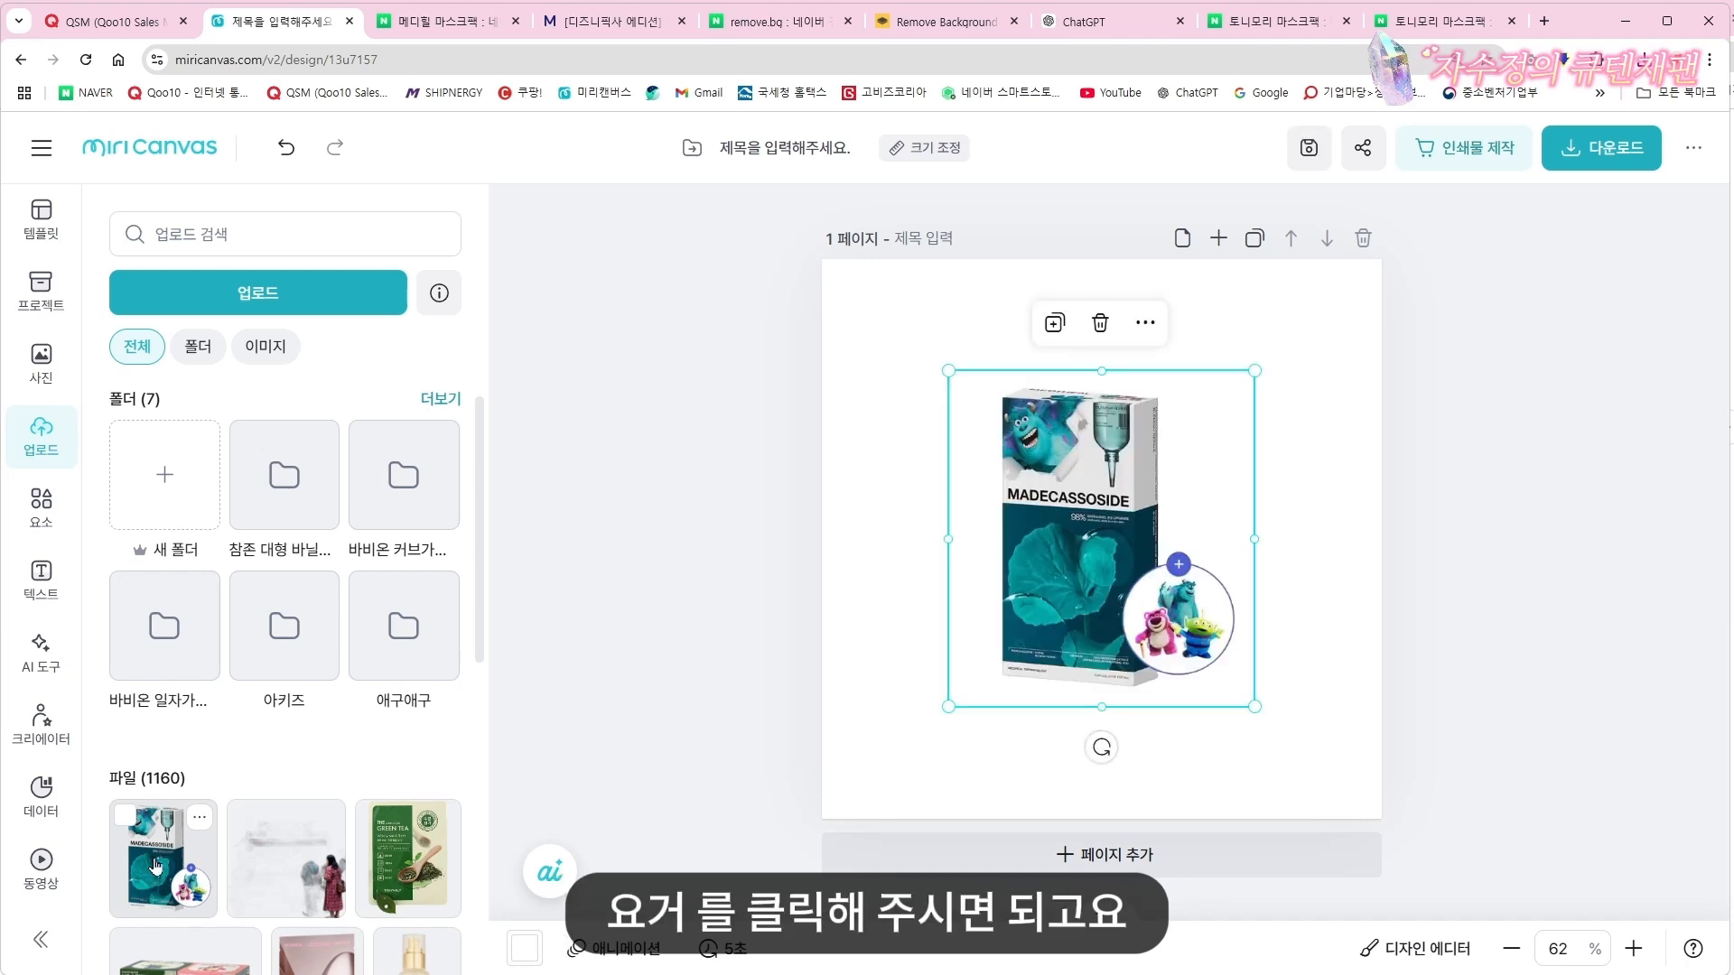
mouse_move(1129, 544)
mouse_down()
mouse_move(1124, 518)
mouse_move(1156, 553)
mouse_move(1129, 543)
mouse_up()
click(1564, 479)
click(1064, 587)
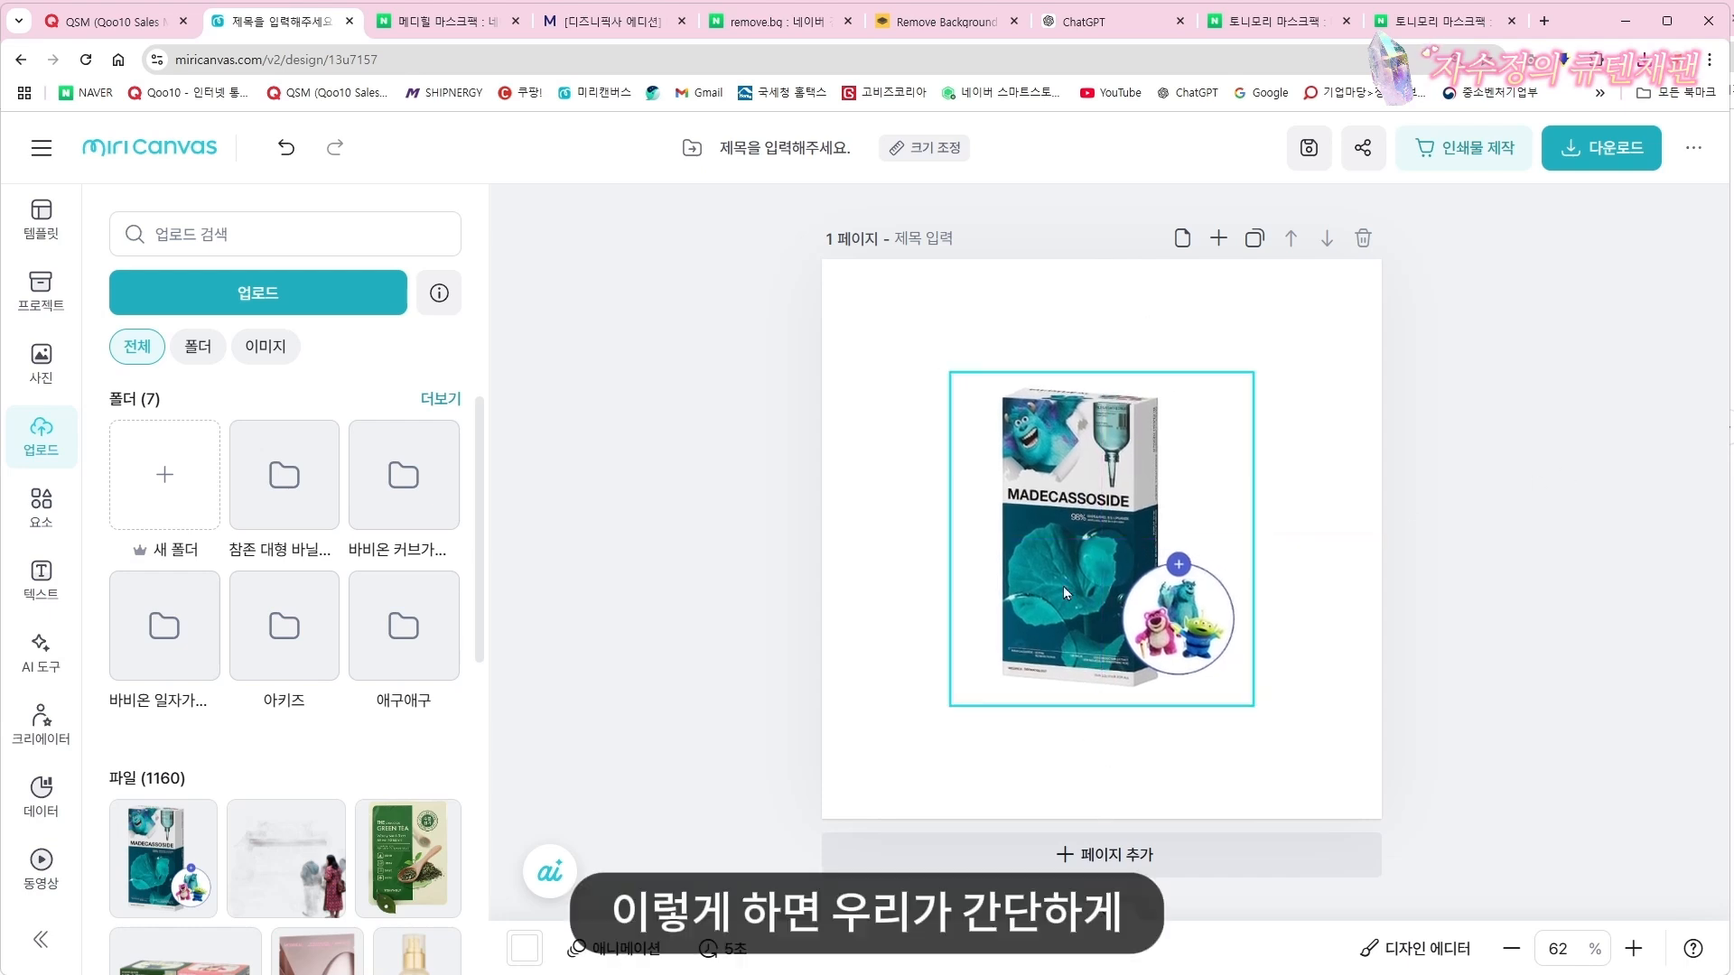
click(1530, 679)
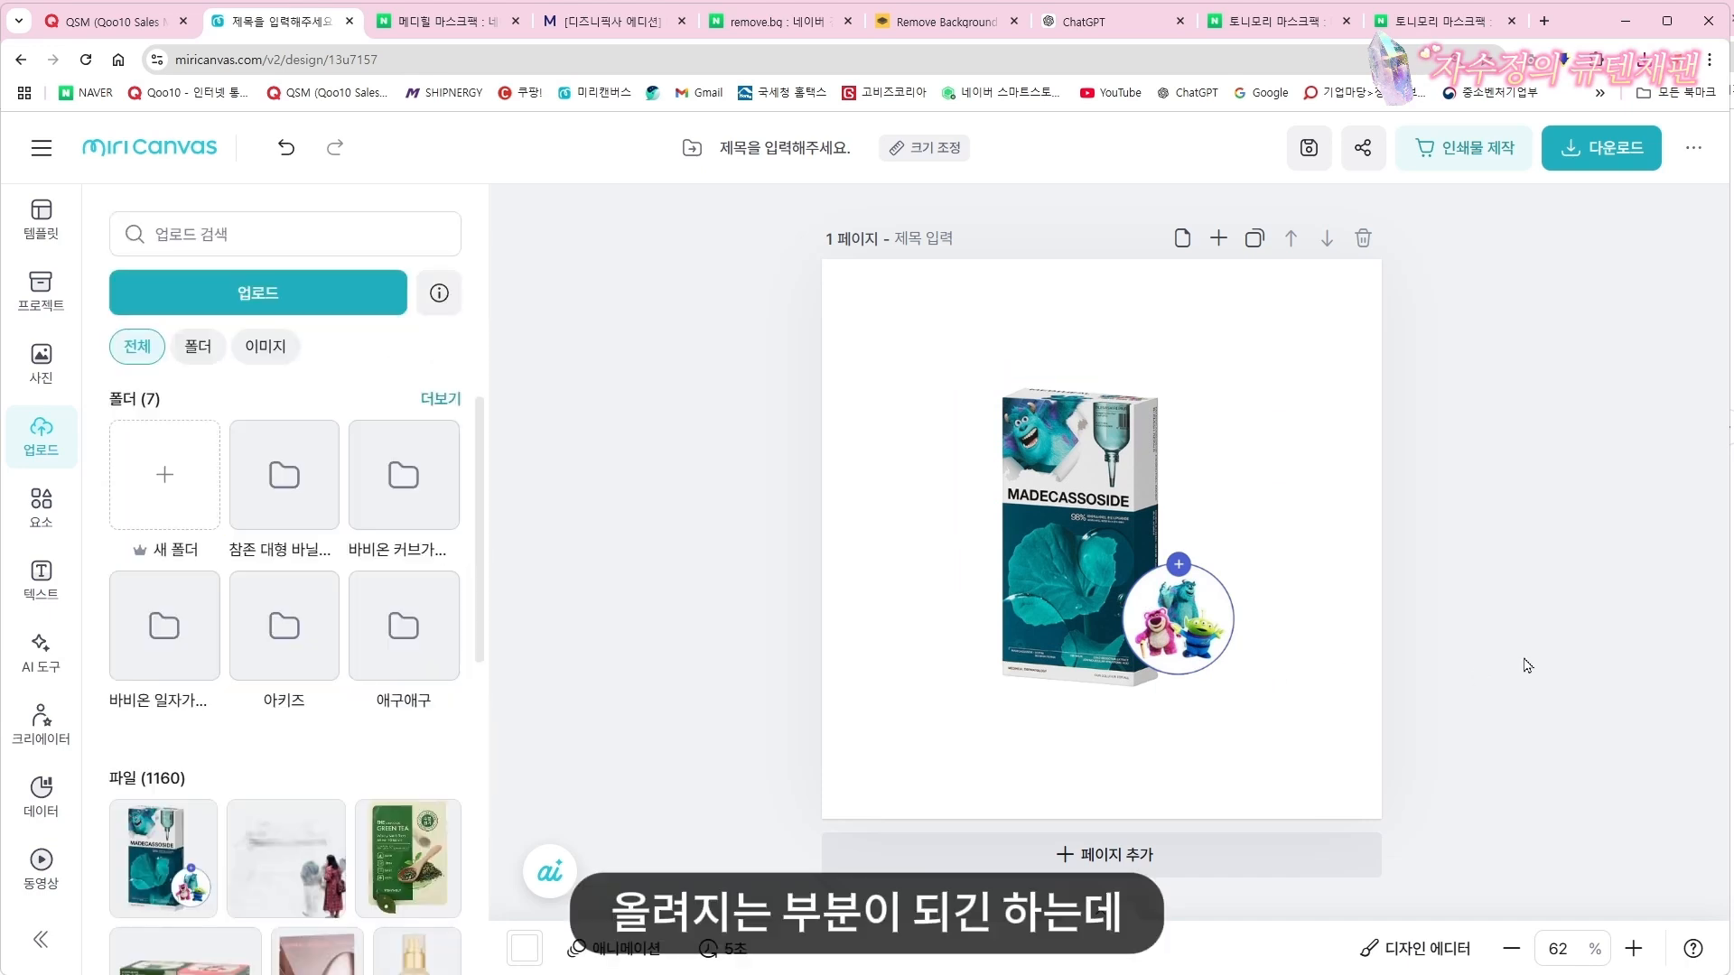
click(1104, 607)
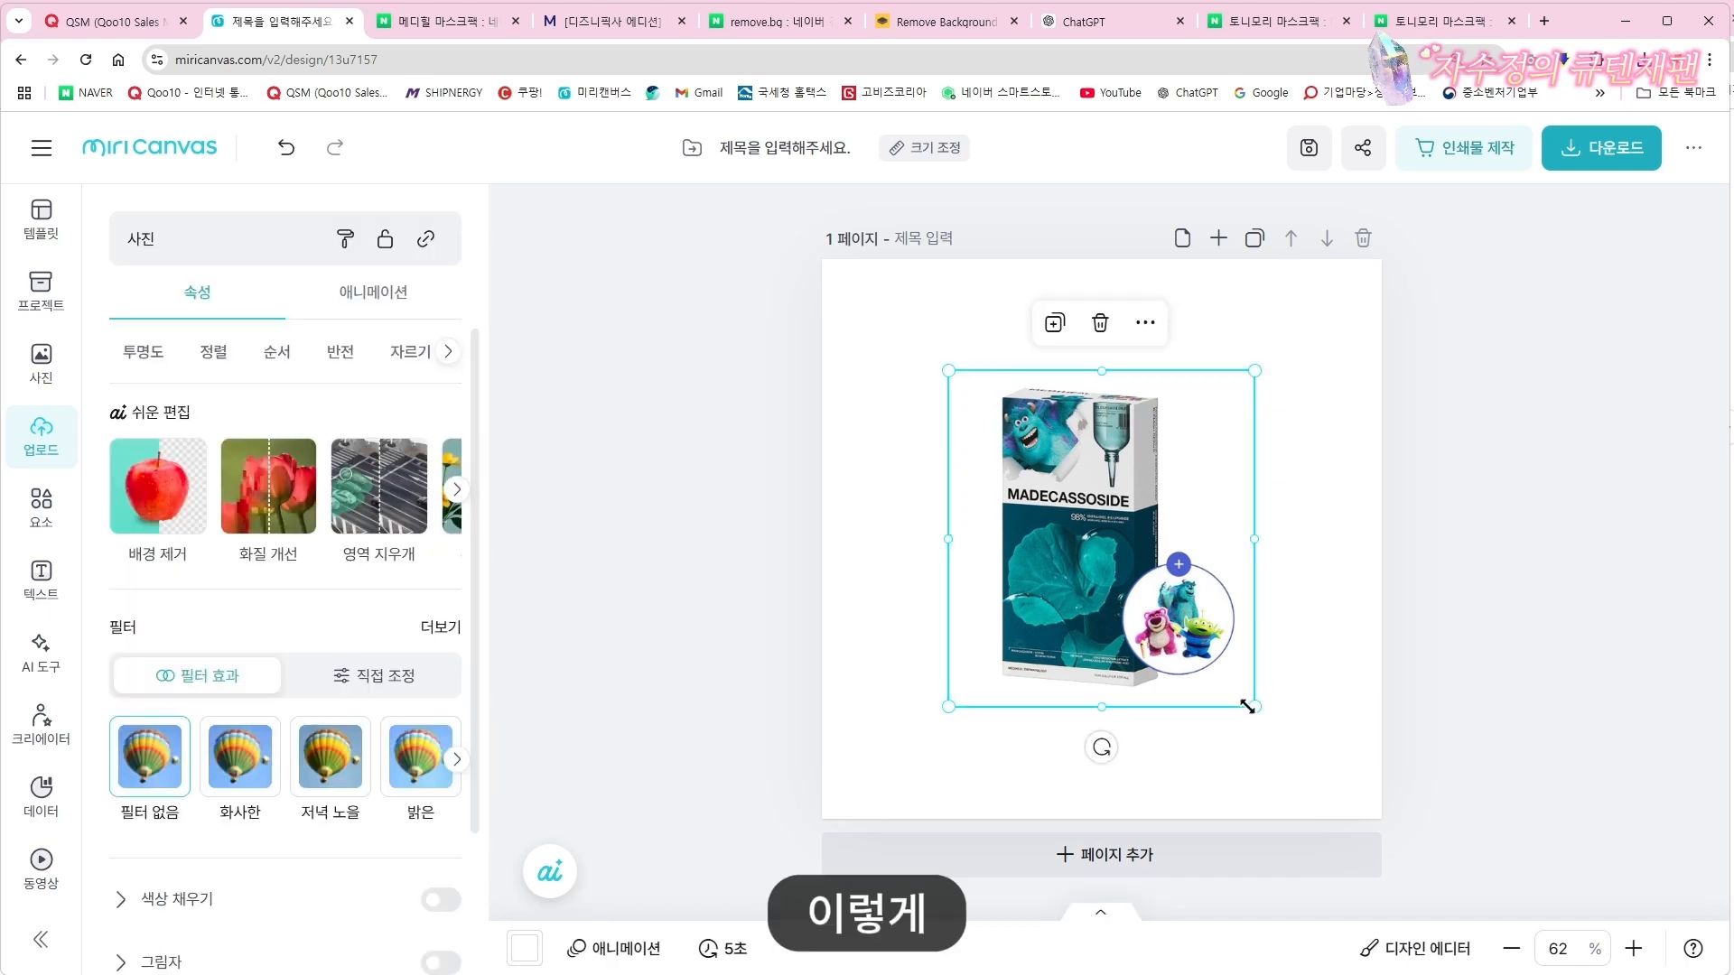
drag(1247, 706, 1302, 736)
drag(1062, 585, 1058, 563)
click(1563, 561)
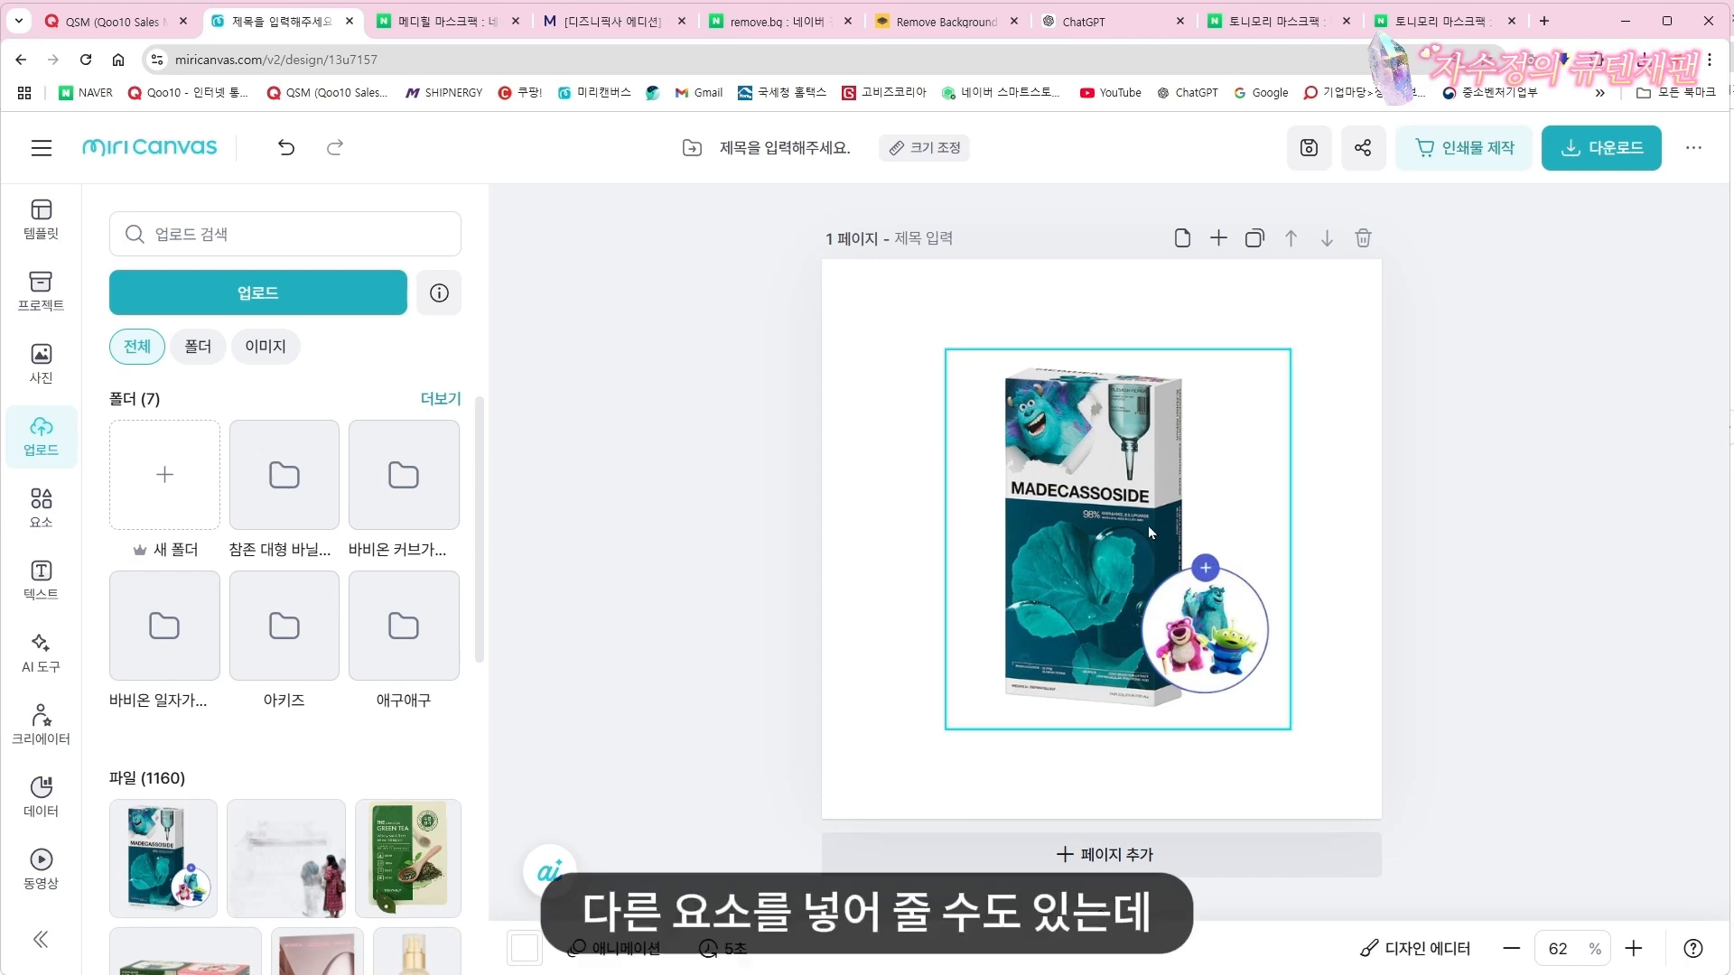
Search the elements for 촉촉, add the clear heart-shaped droplet and shrink it into the page's lower-right corner
click(40, 510)
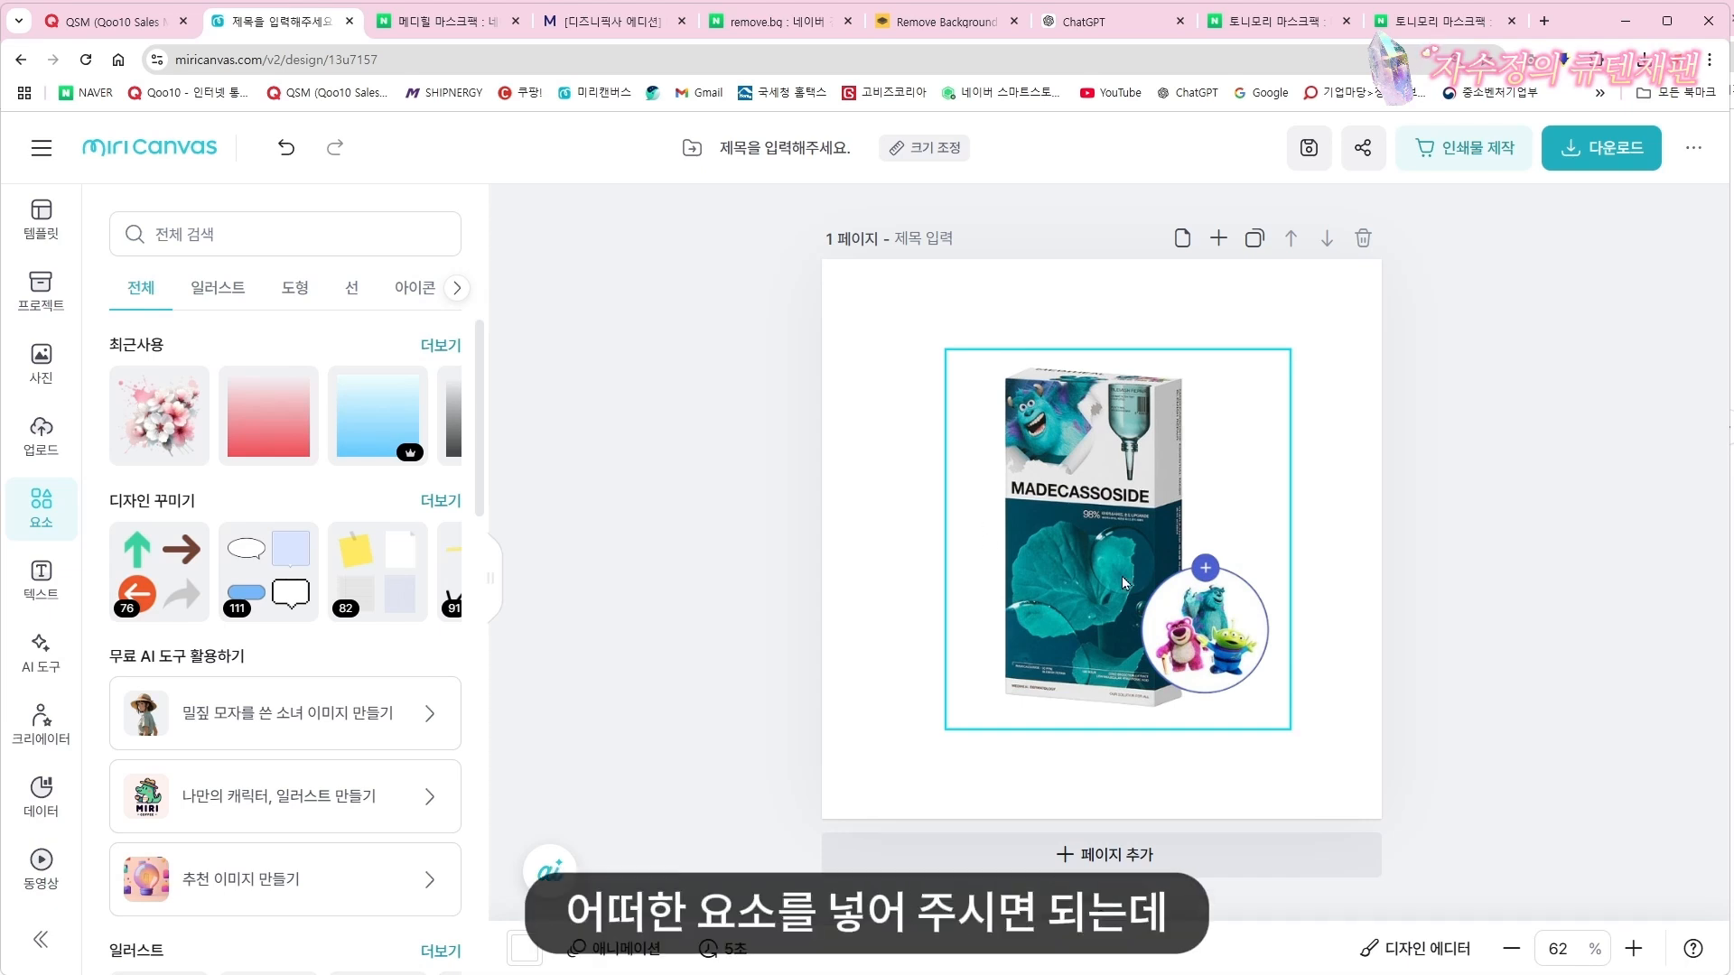
click(226, 236)
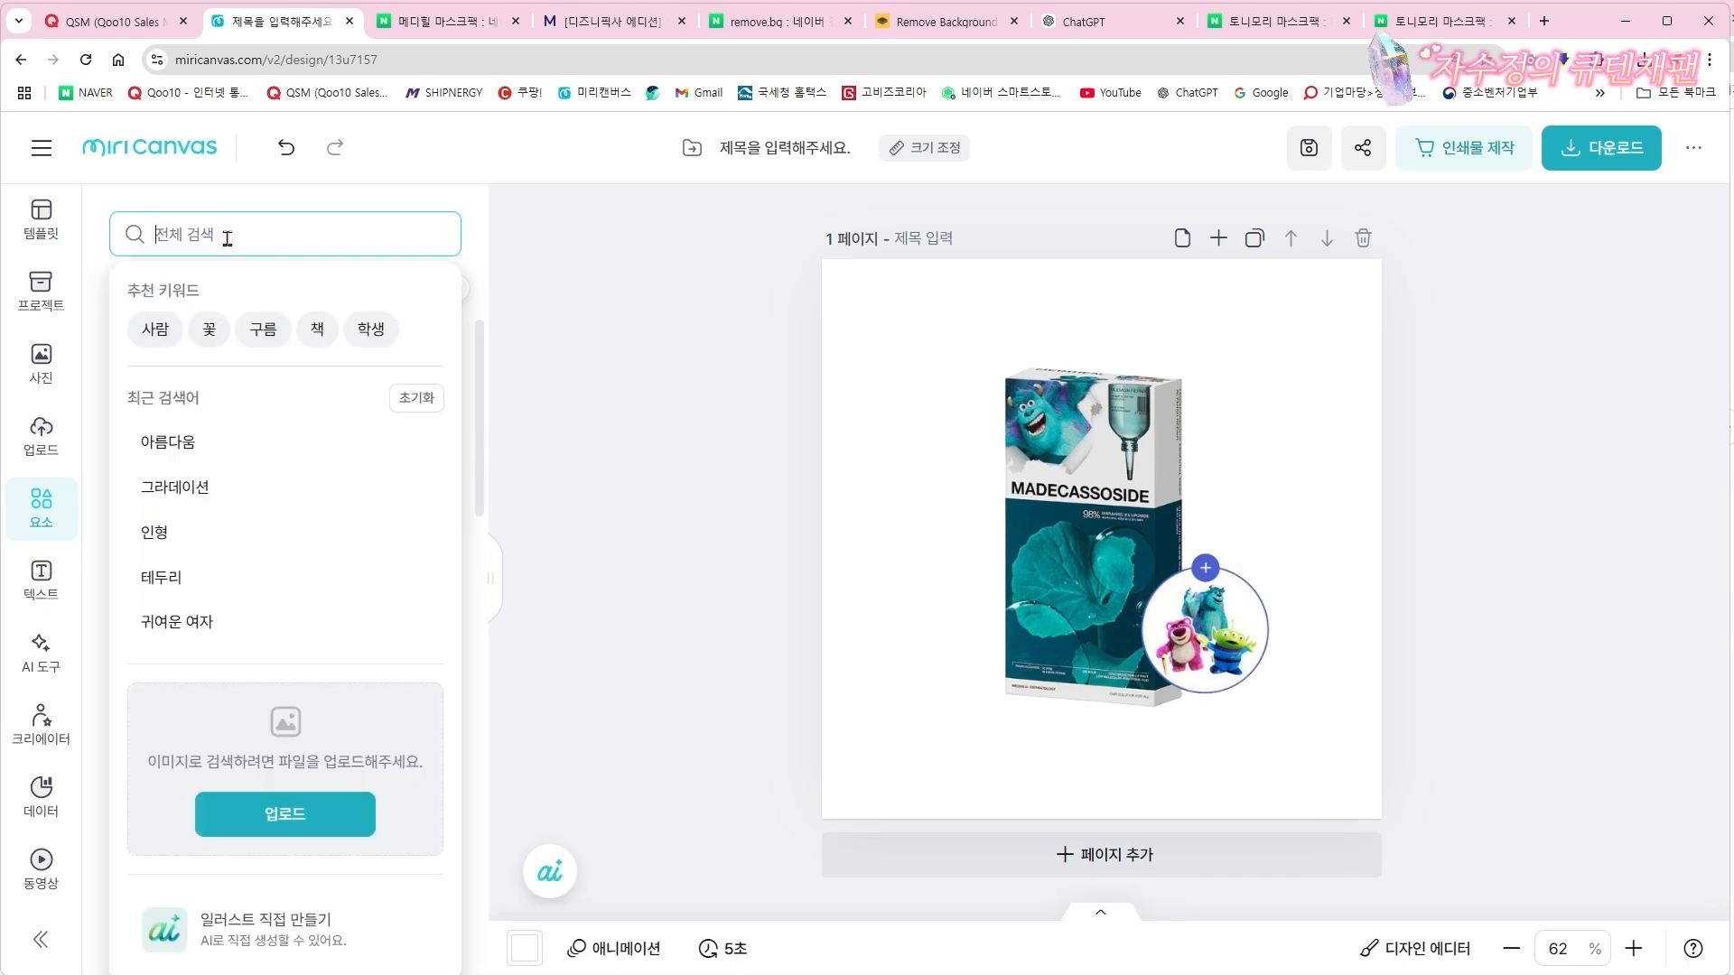
text(촉촉)
key(Return)
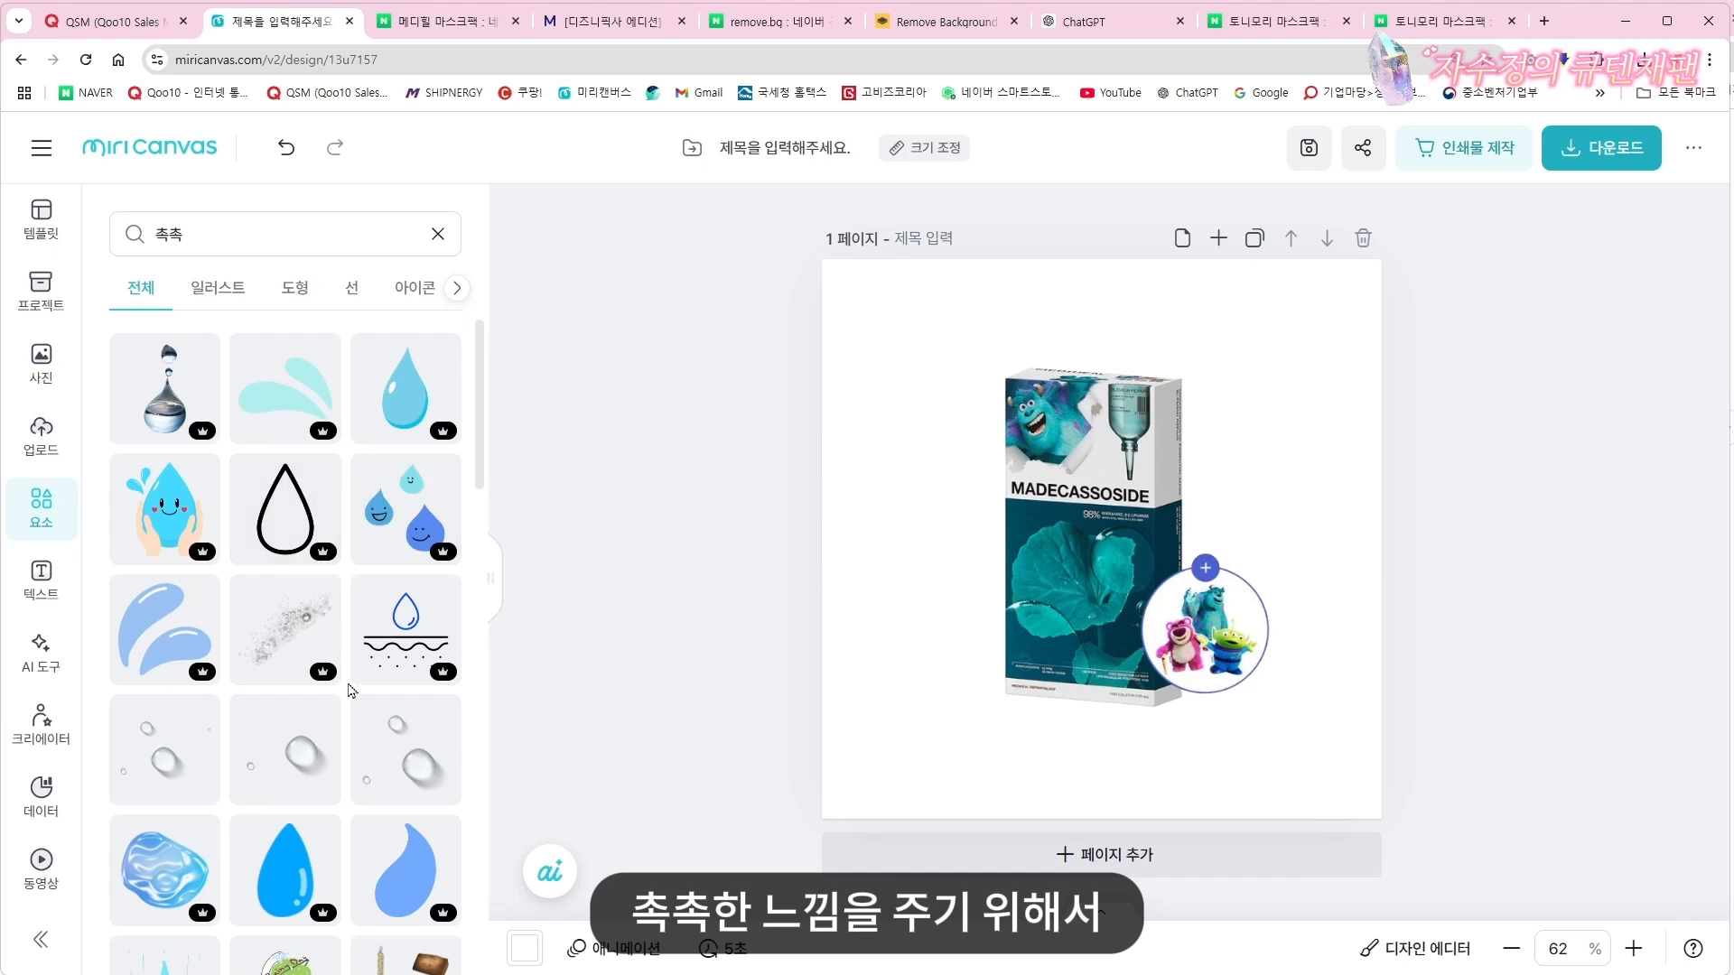
scroll(351, 691, down, 4)
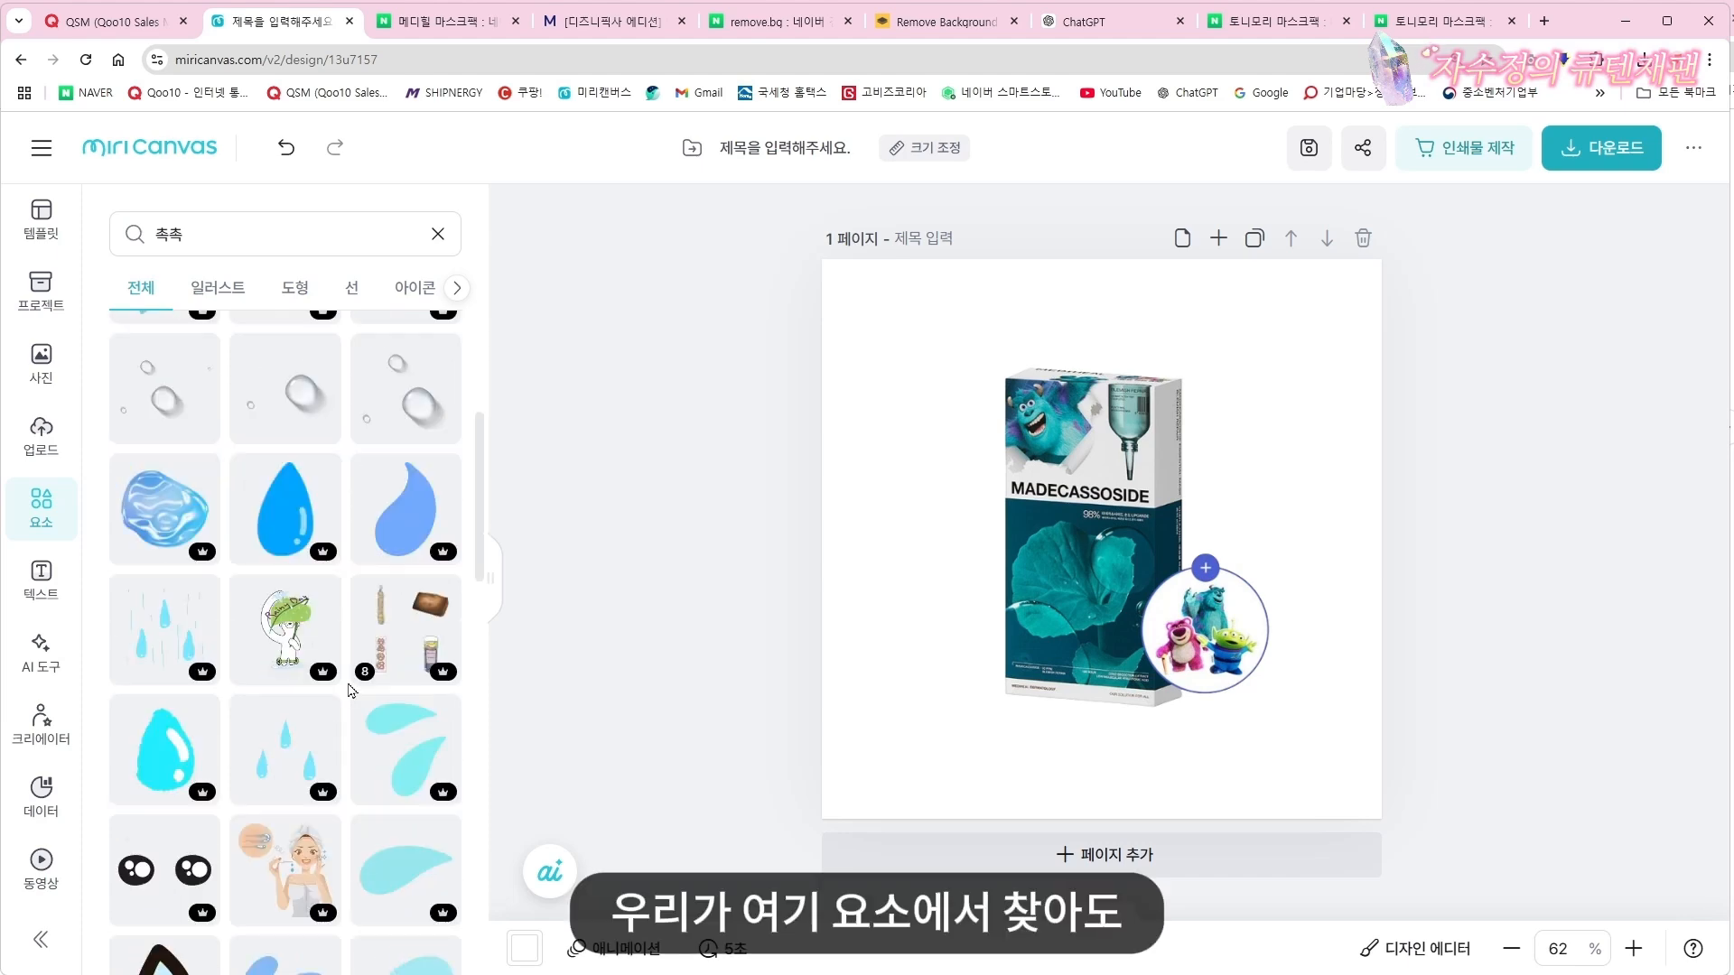
scroll(352, 691, down, 3)
scroll(352, 691, down, 4)
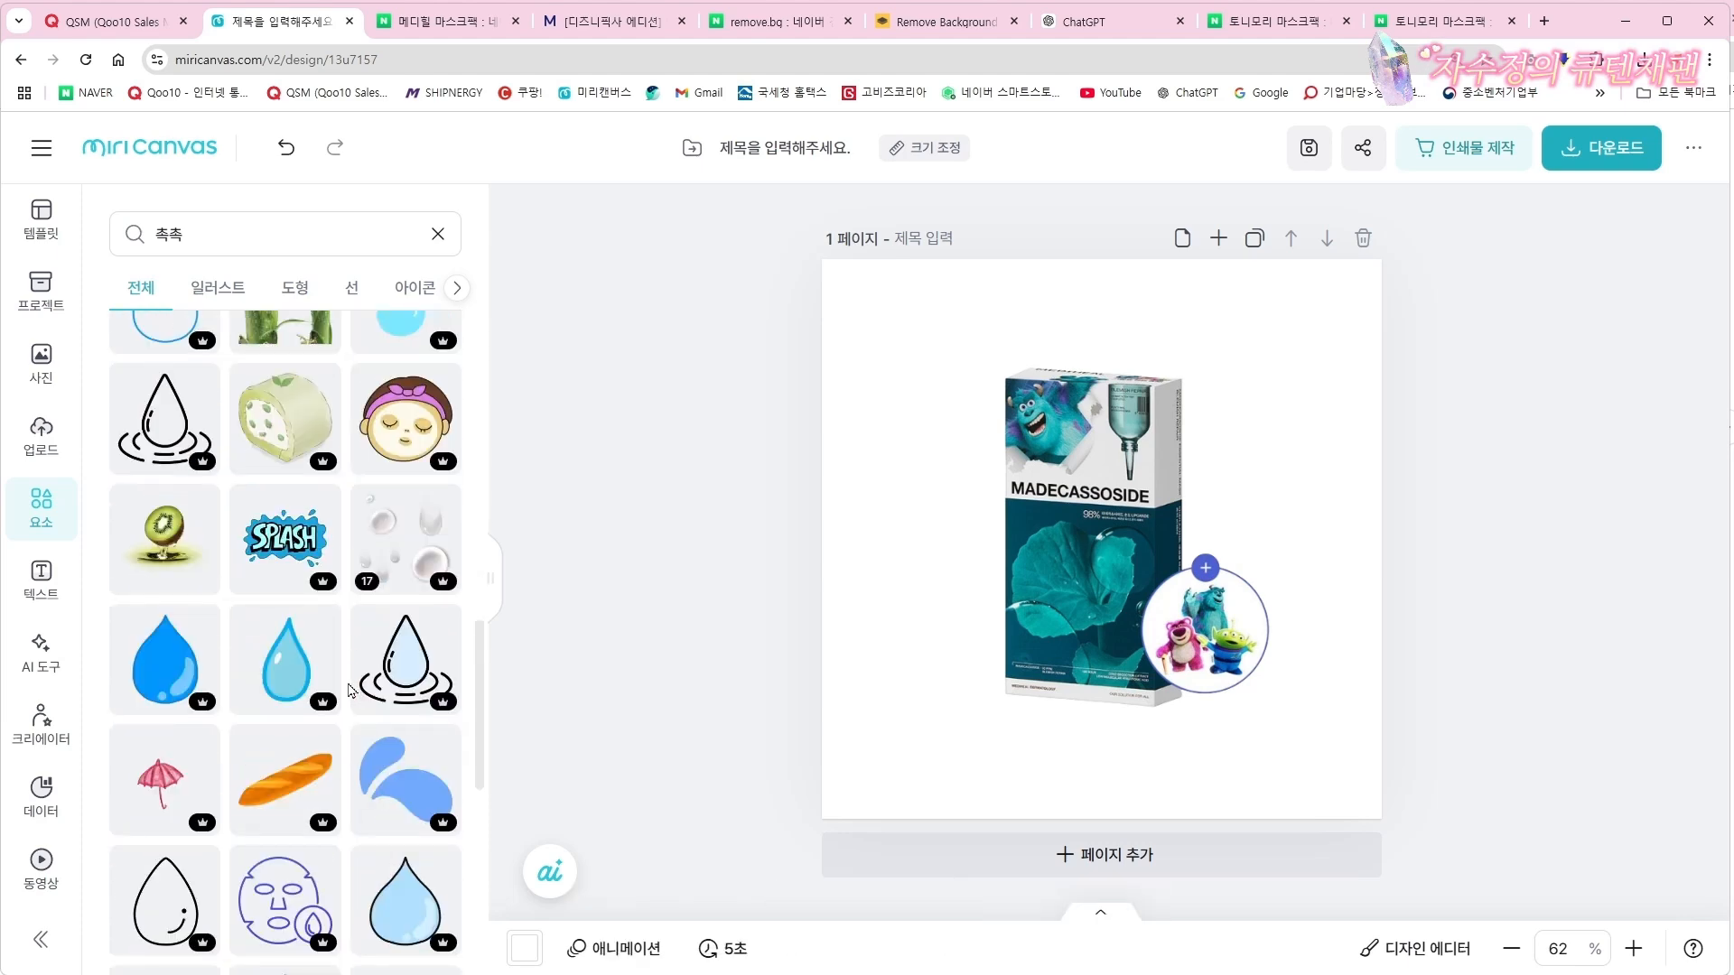
scroll(352, 691, down, 5)
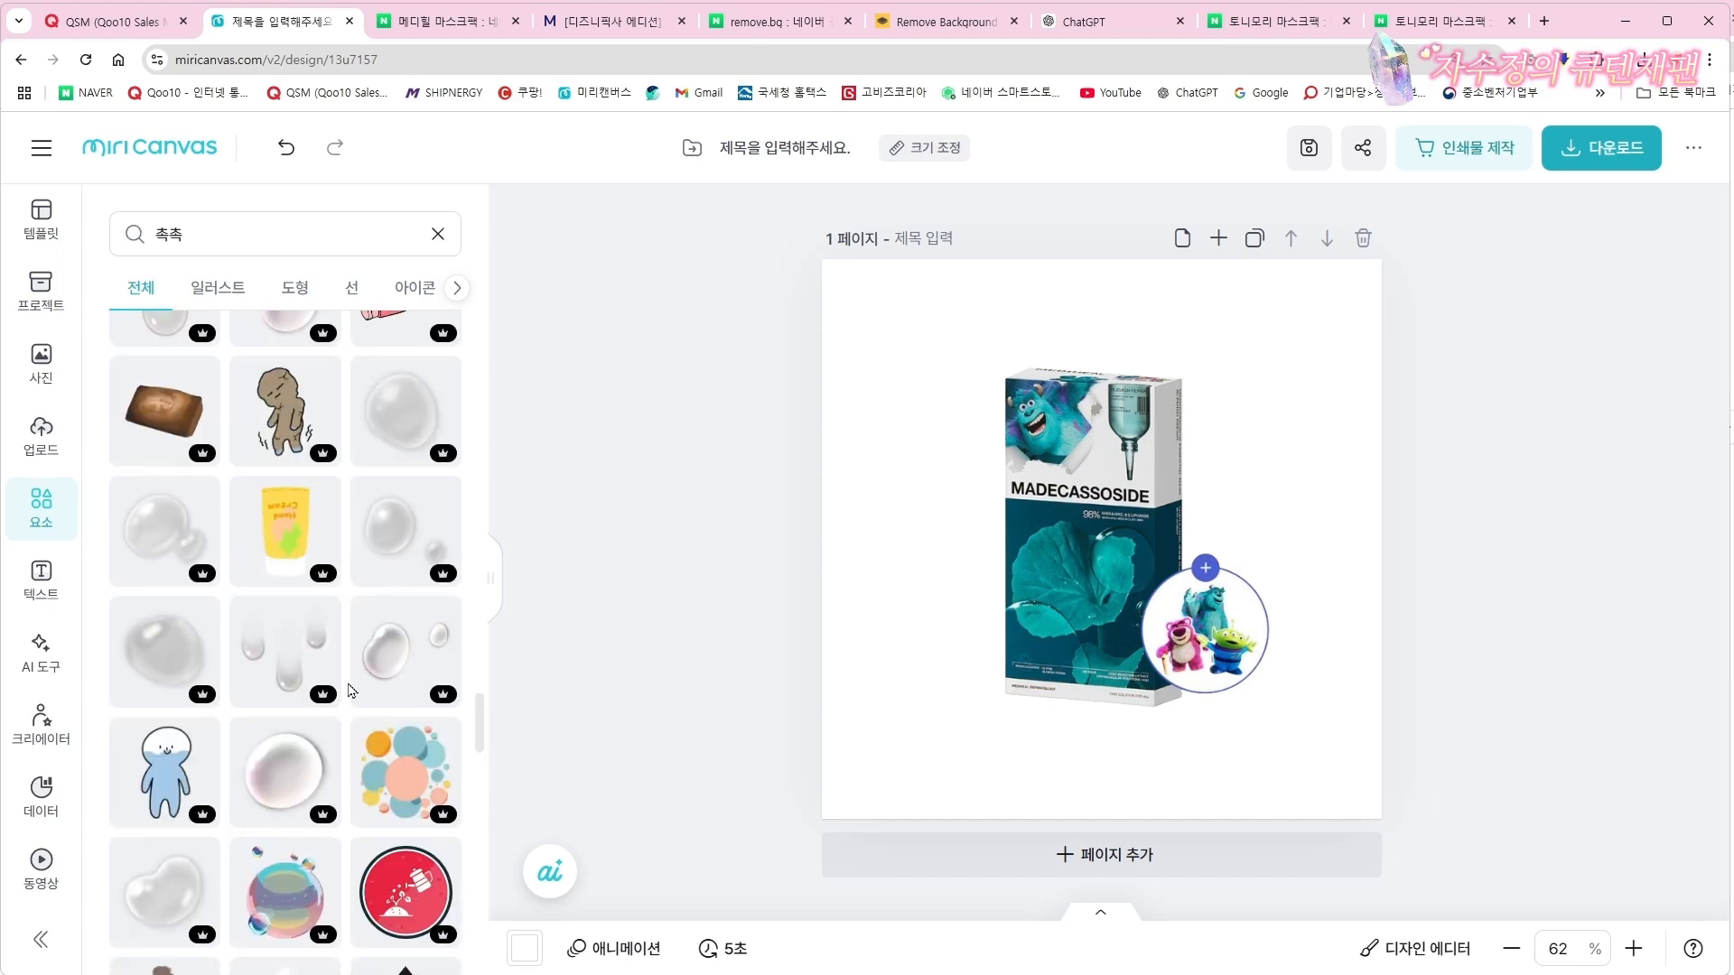
scroll(351, 691, down, 4)
scroll(351, 691, up, 1)
click(149, 547)
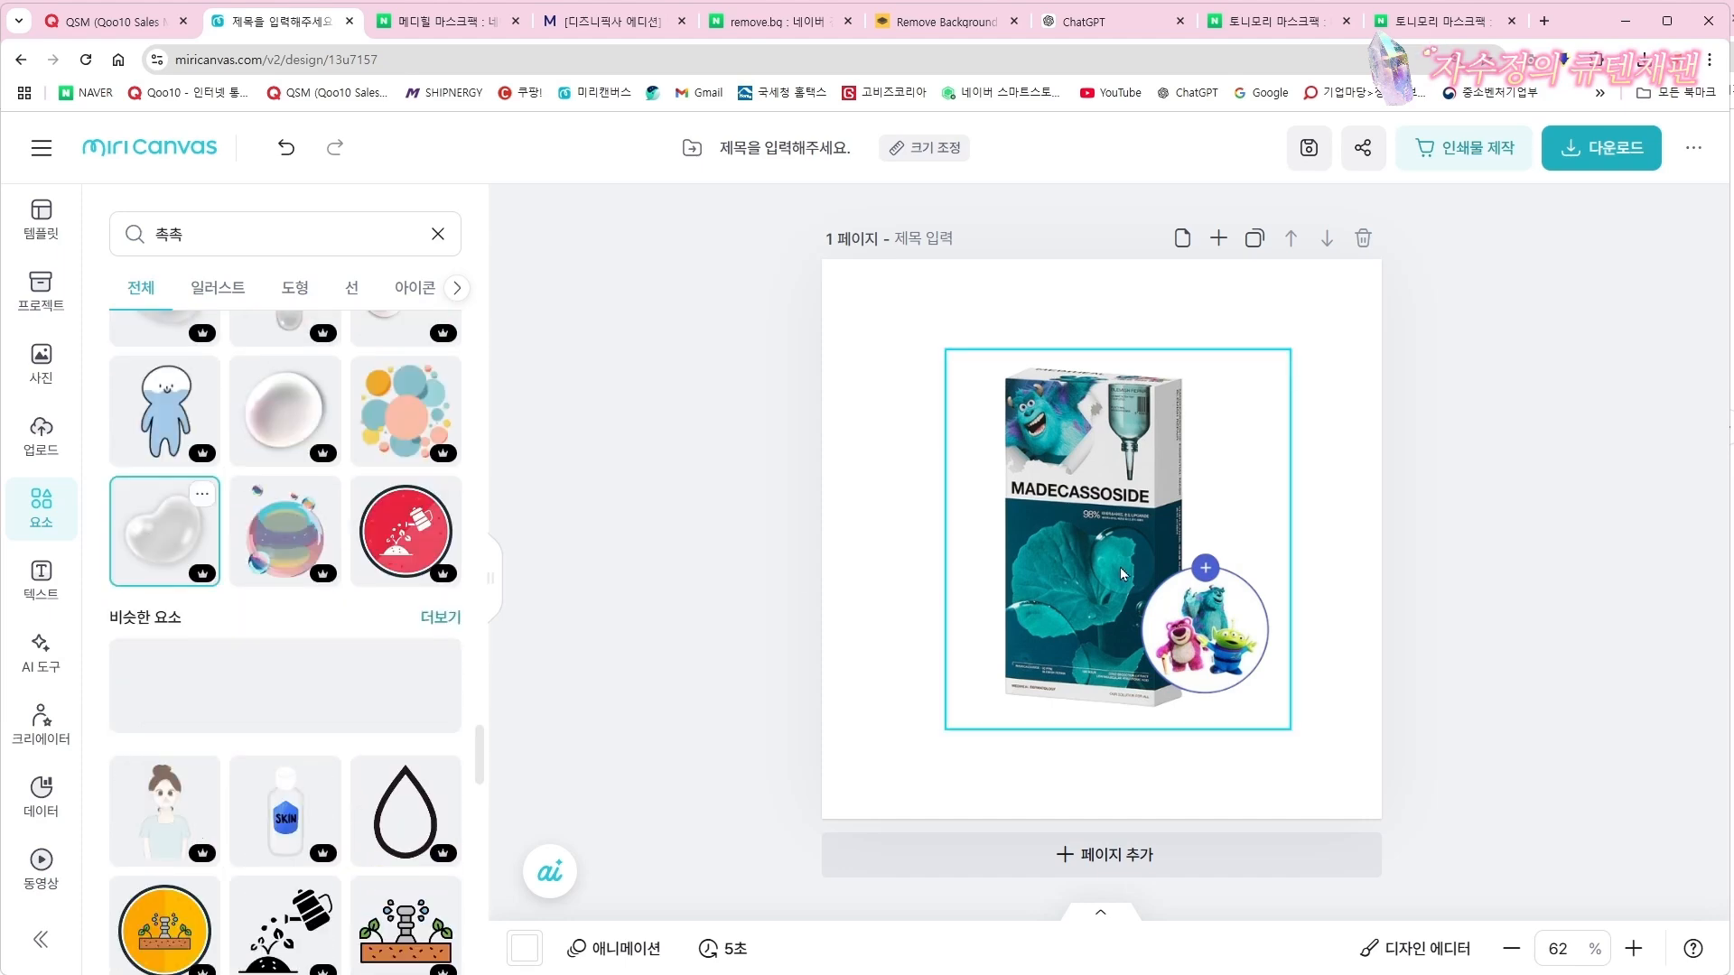
drag(1108, 522, 1234, 662)
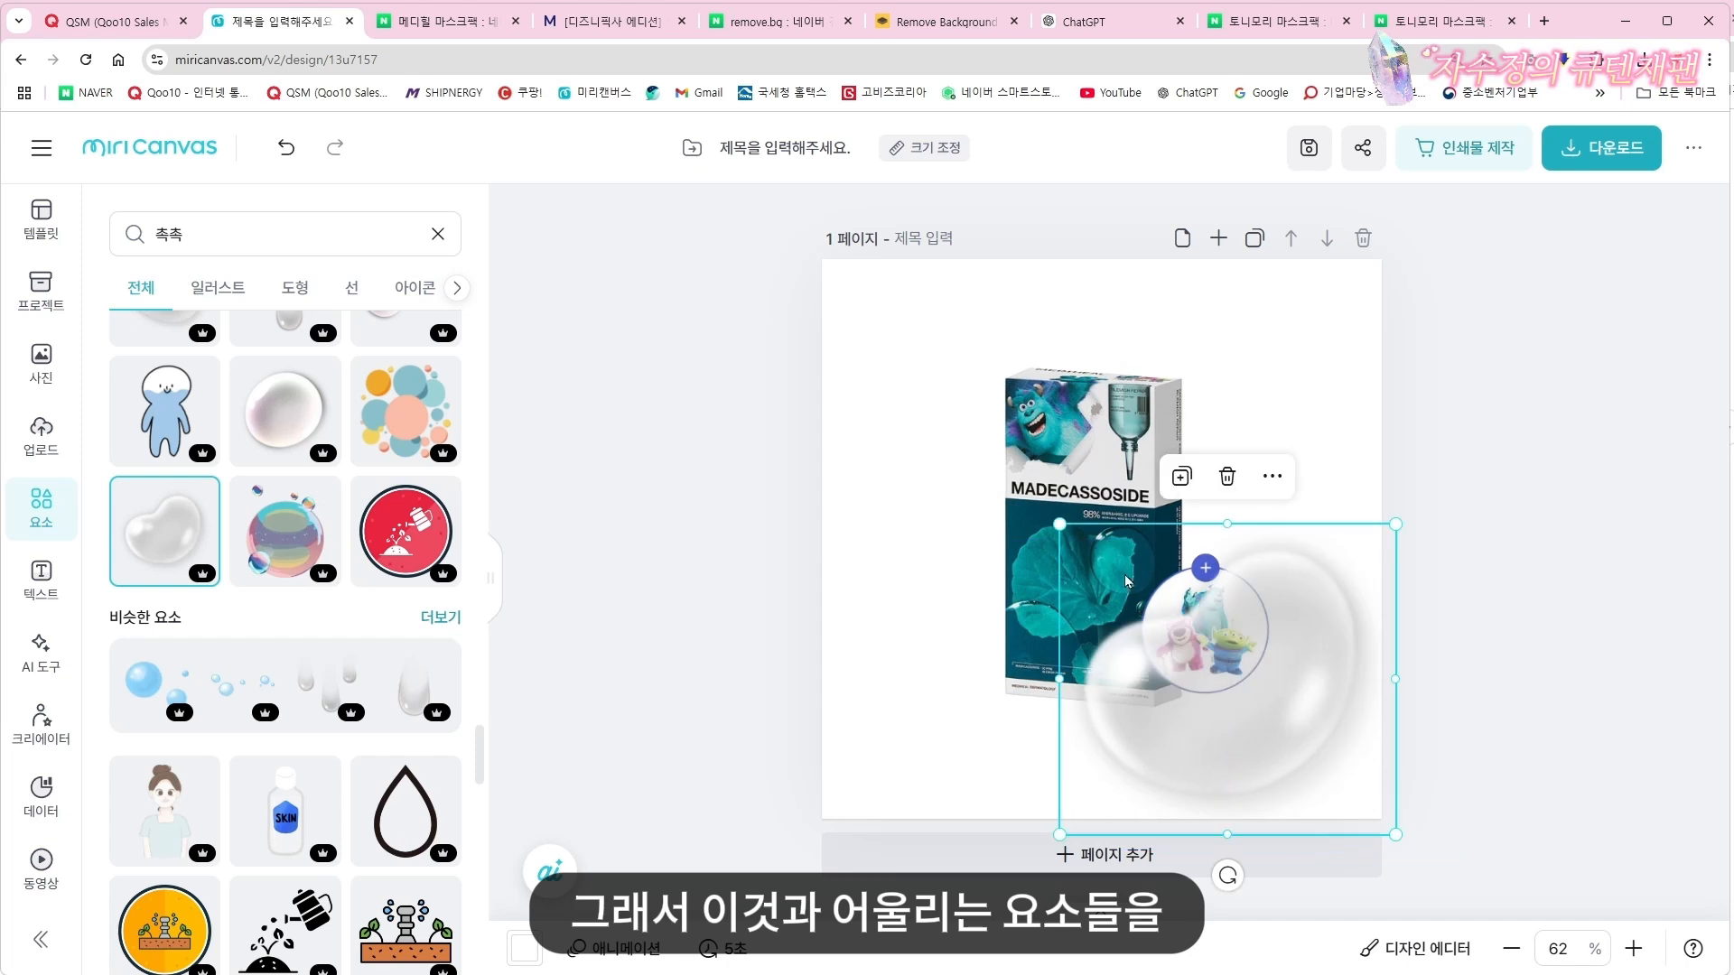
drag(1061, 523, 1259, 710)
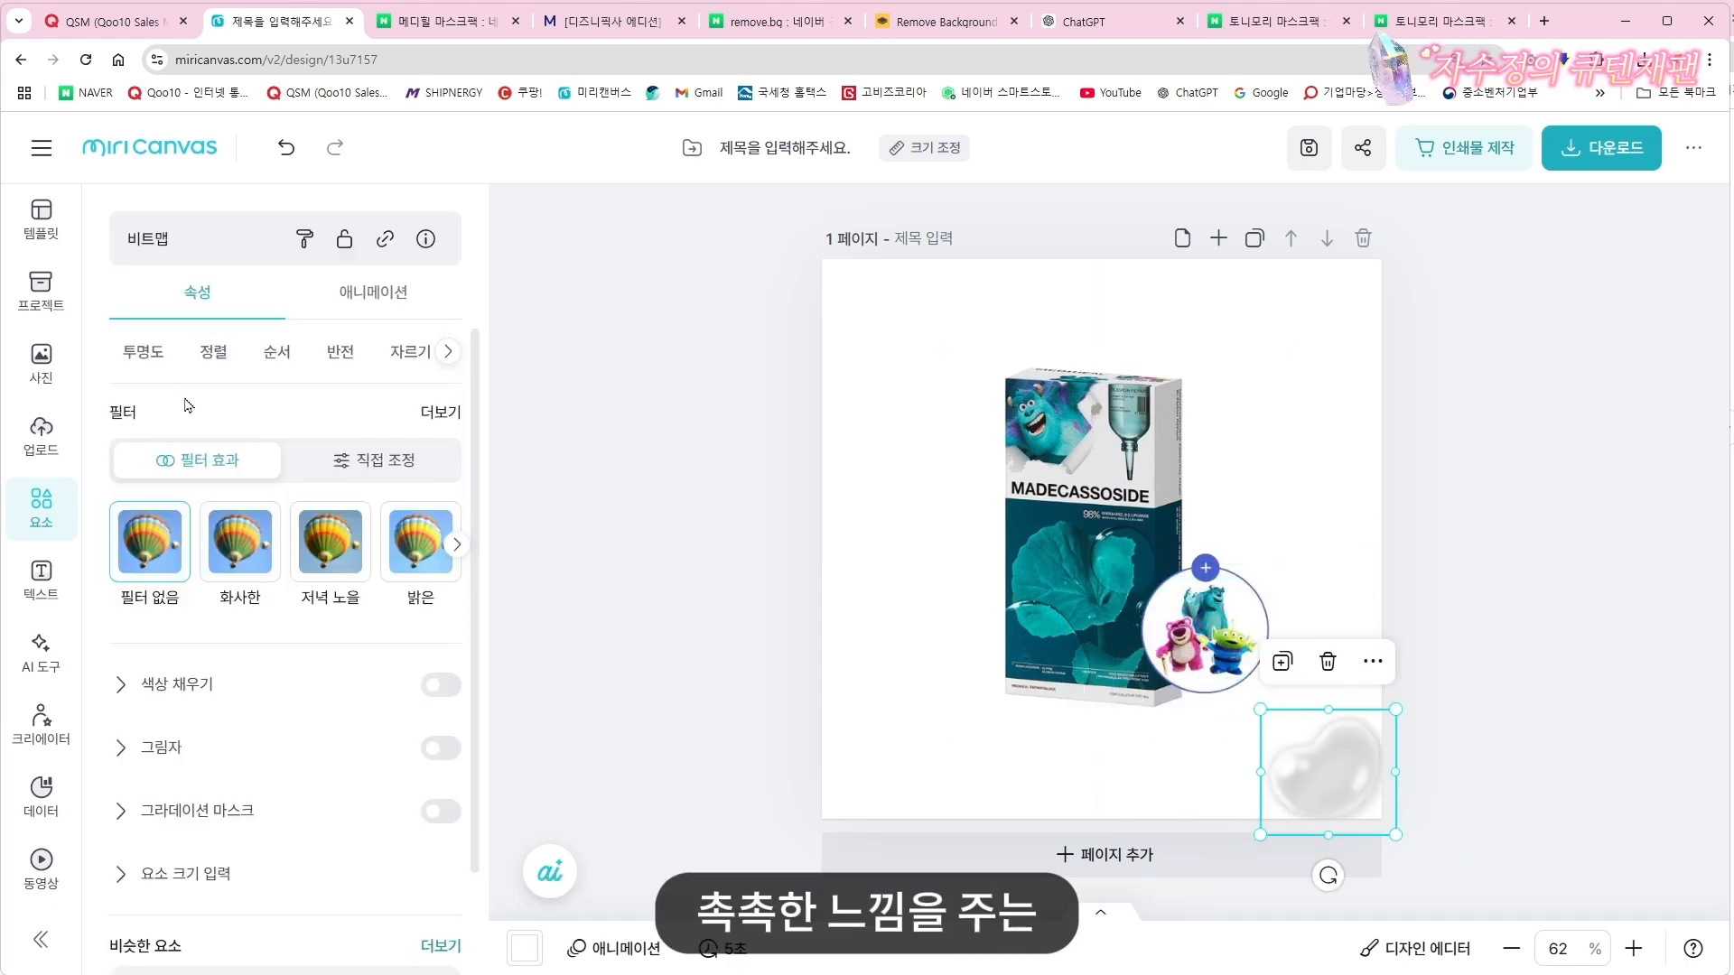
Add the round pearly droplet element and shrink it into the page's lower-left corner
click(42, 496)
click(326, 458)
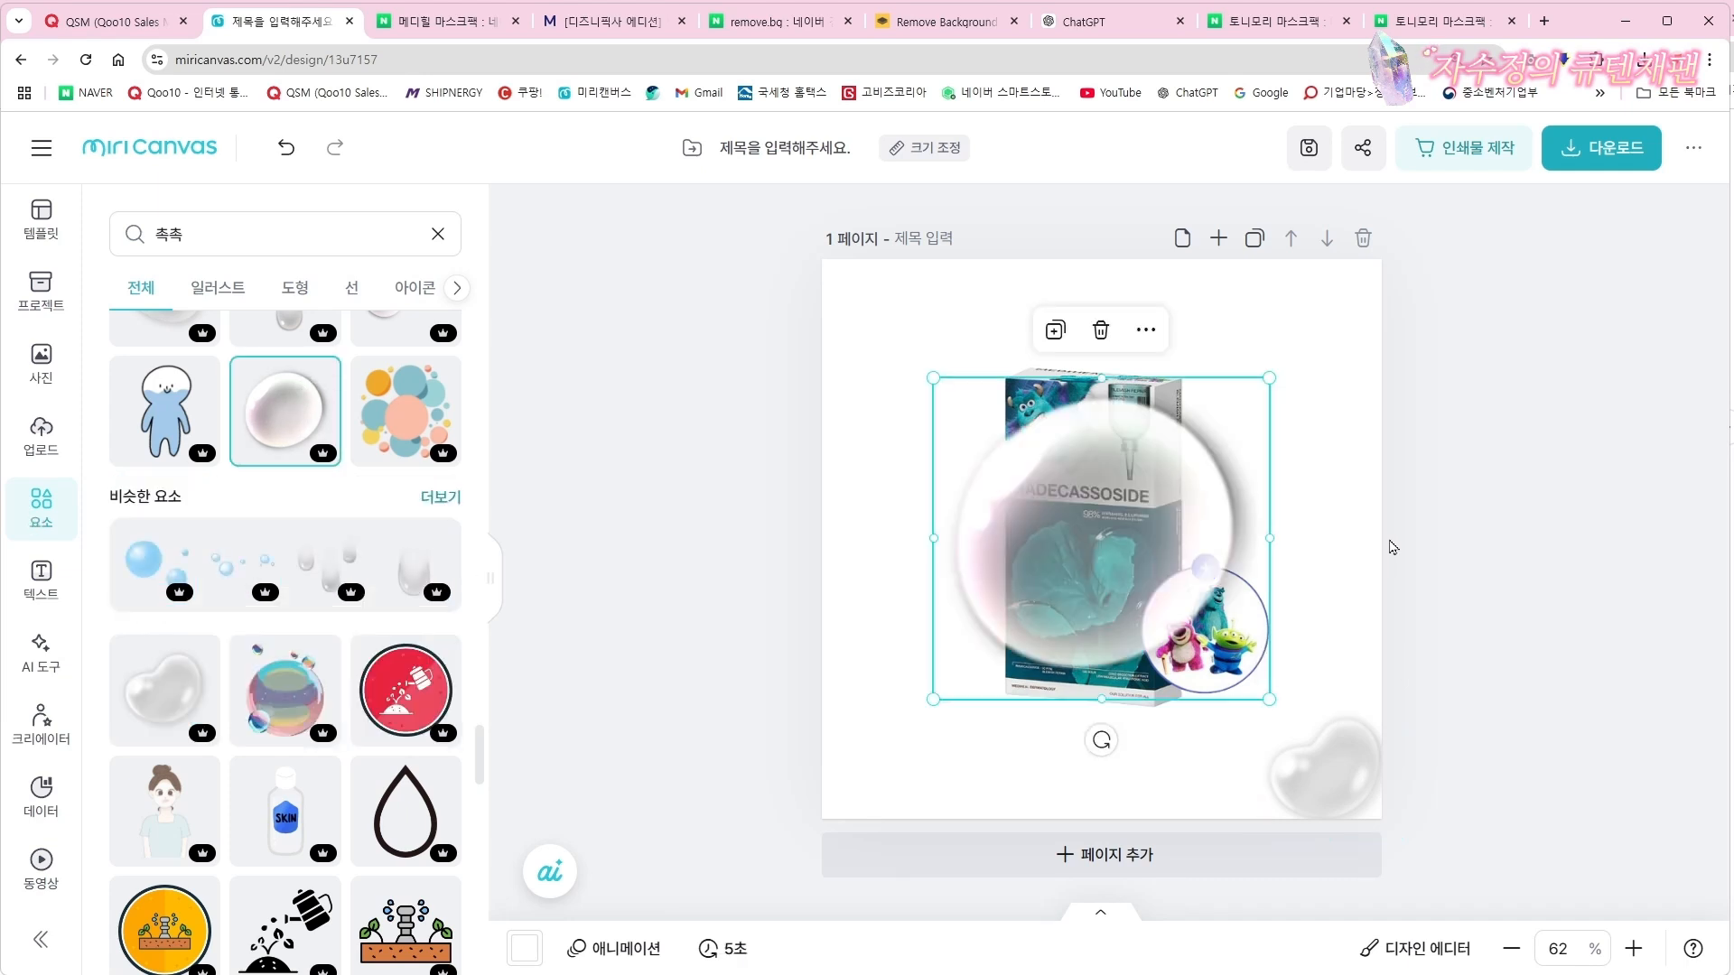
drag(933, 378, 883, 715)
drag(960, 674, 915, 729)
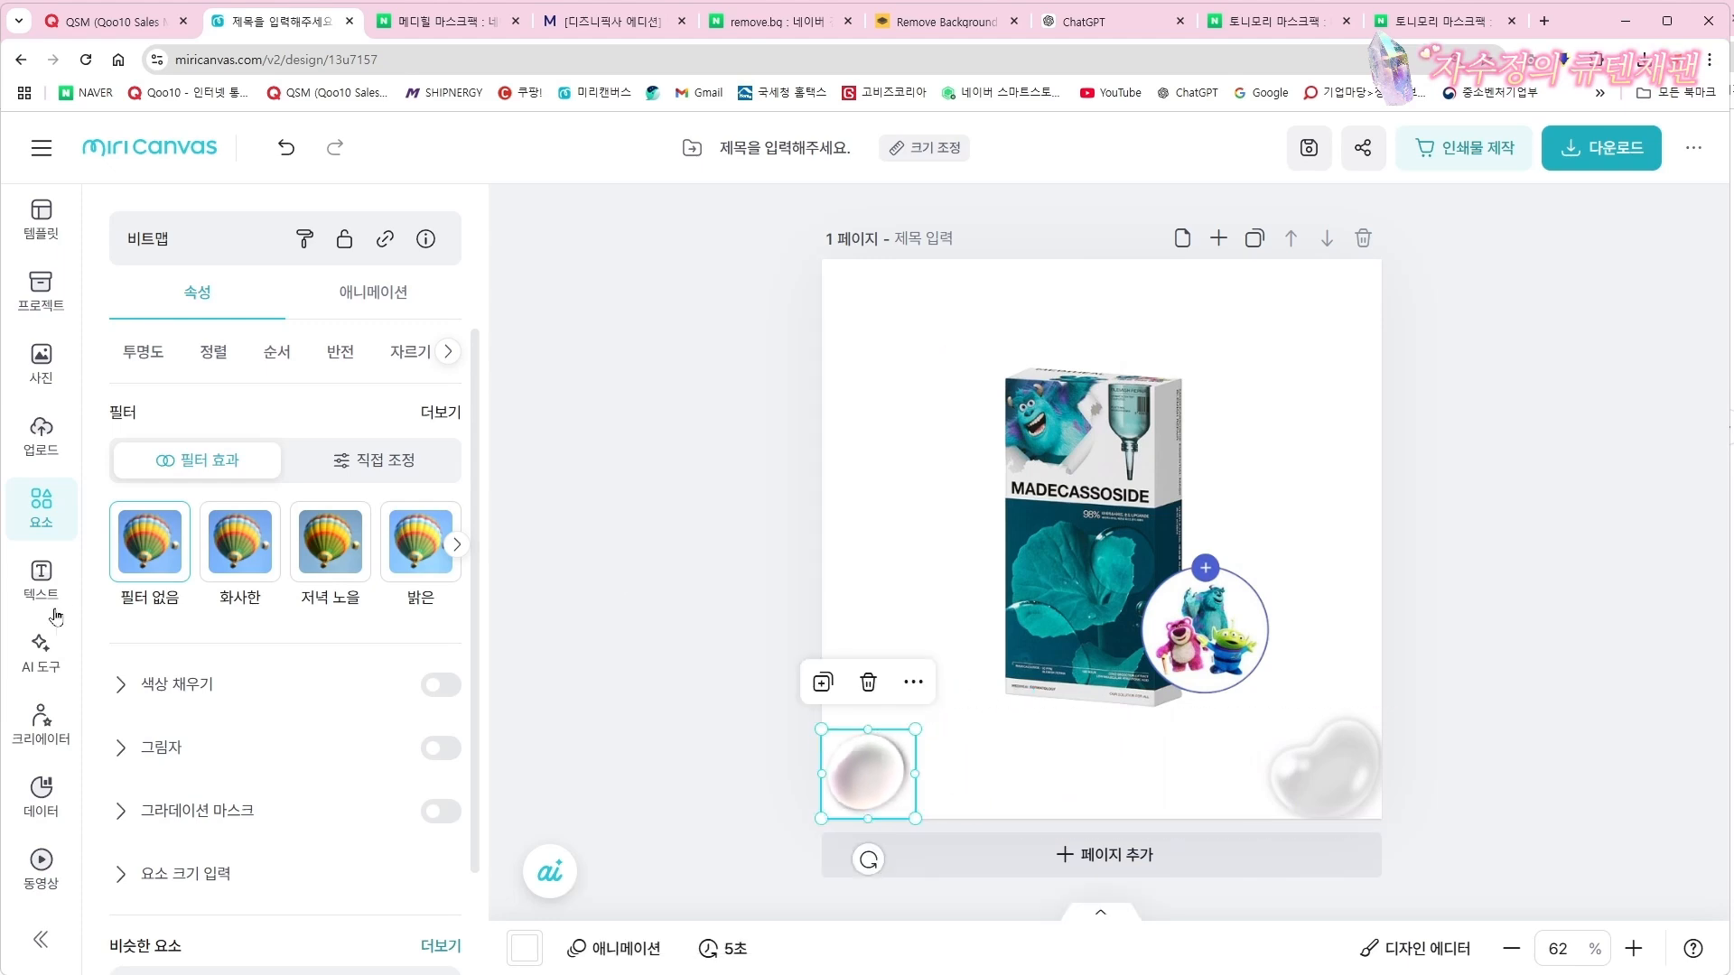
Add the blue bubbles element and place it, reduced in size, along the page's lower edge beside the round droplet
click(42, 506)
scroll(240, 605, down, 5)
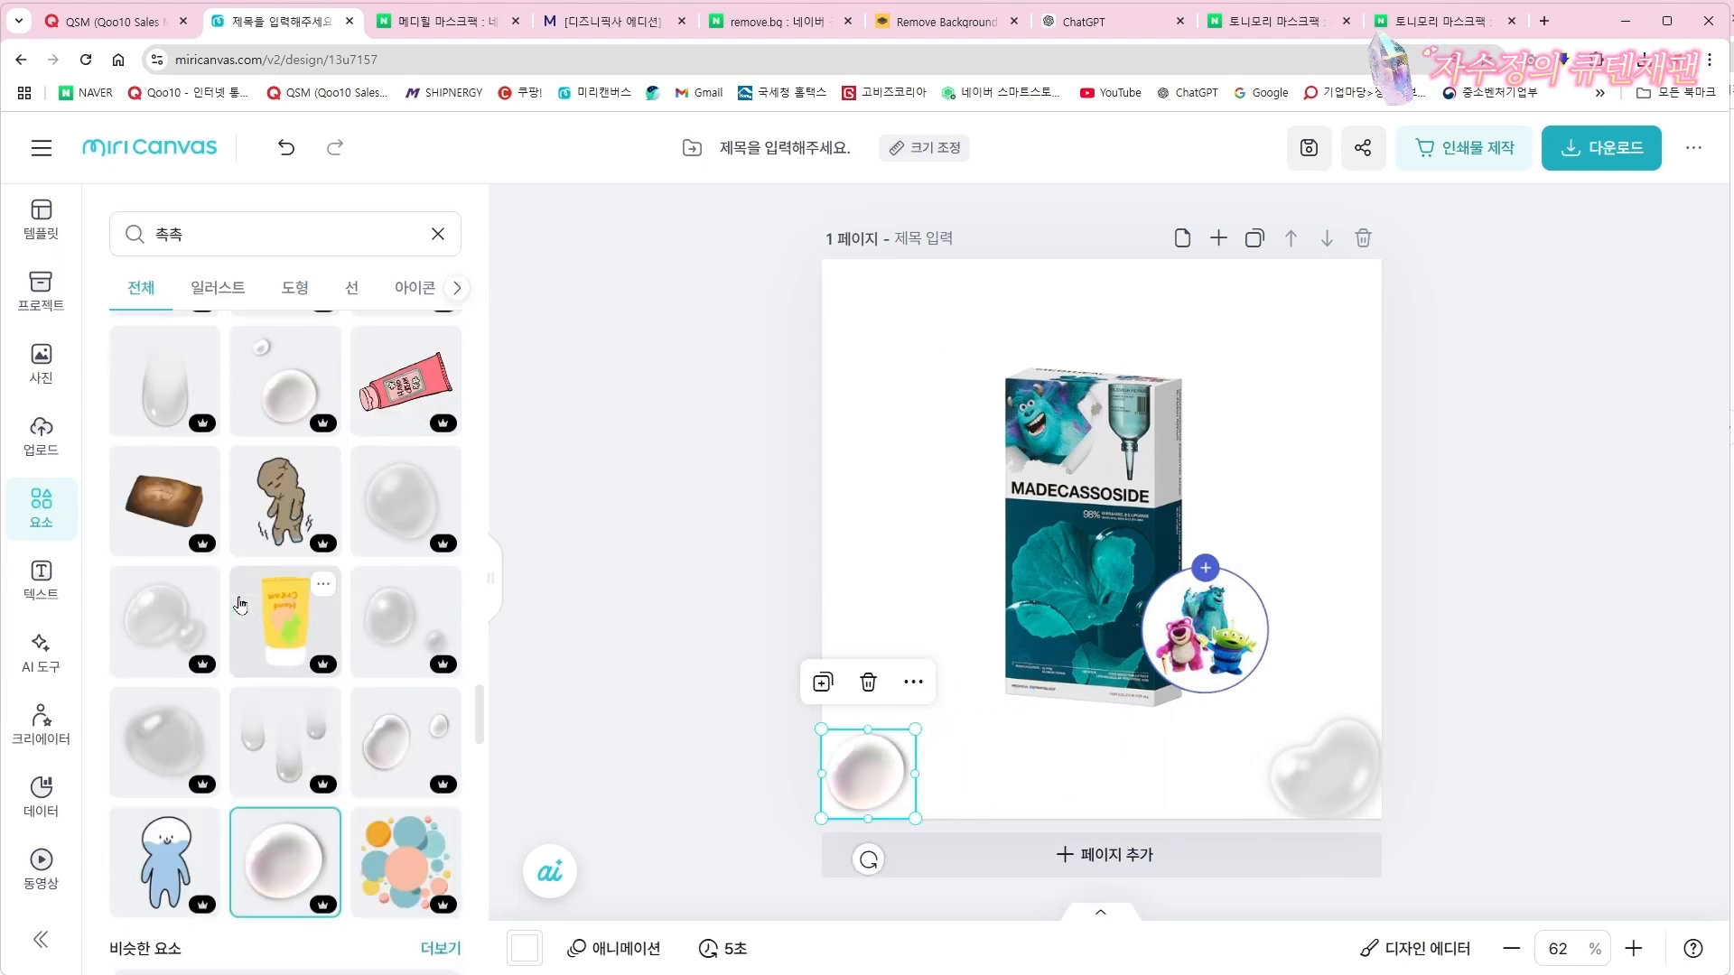
scroll(240, 605, up, 5)
click(423, 880)
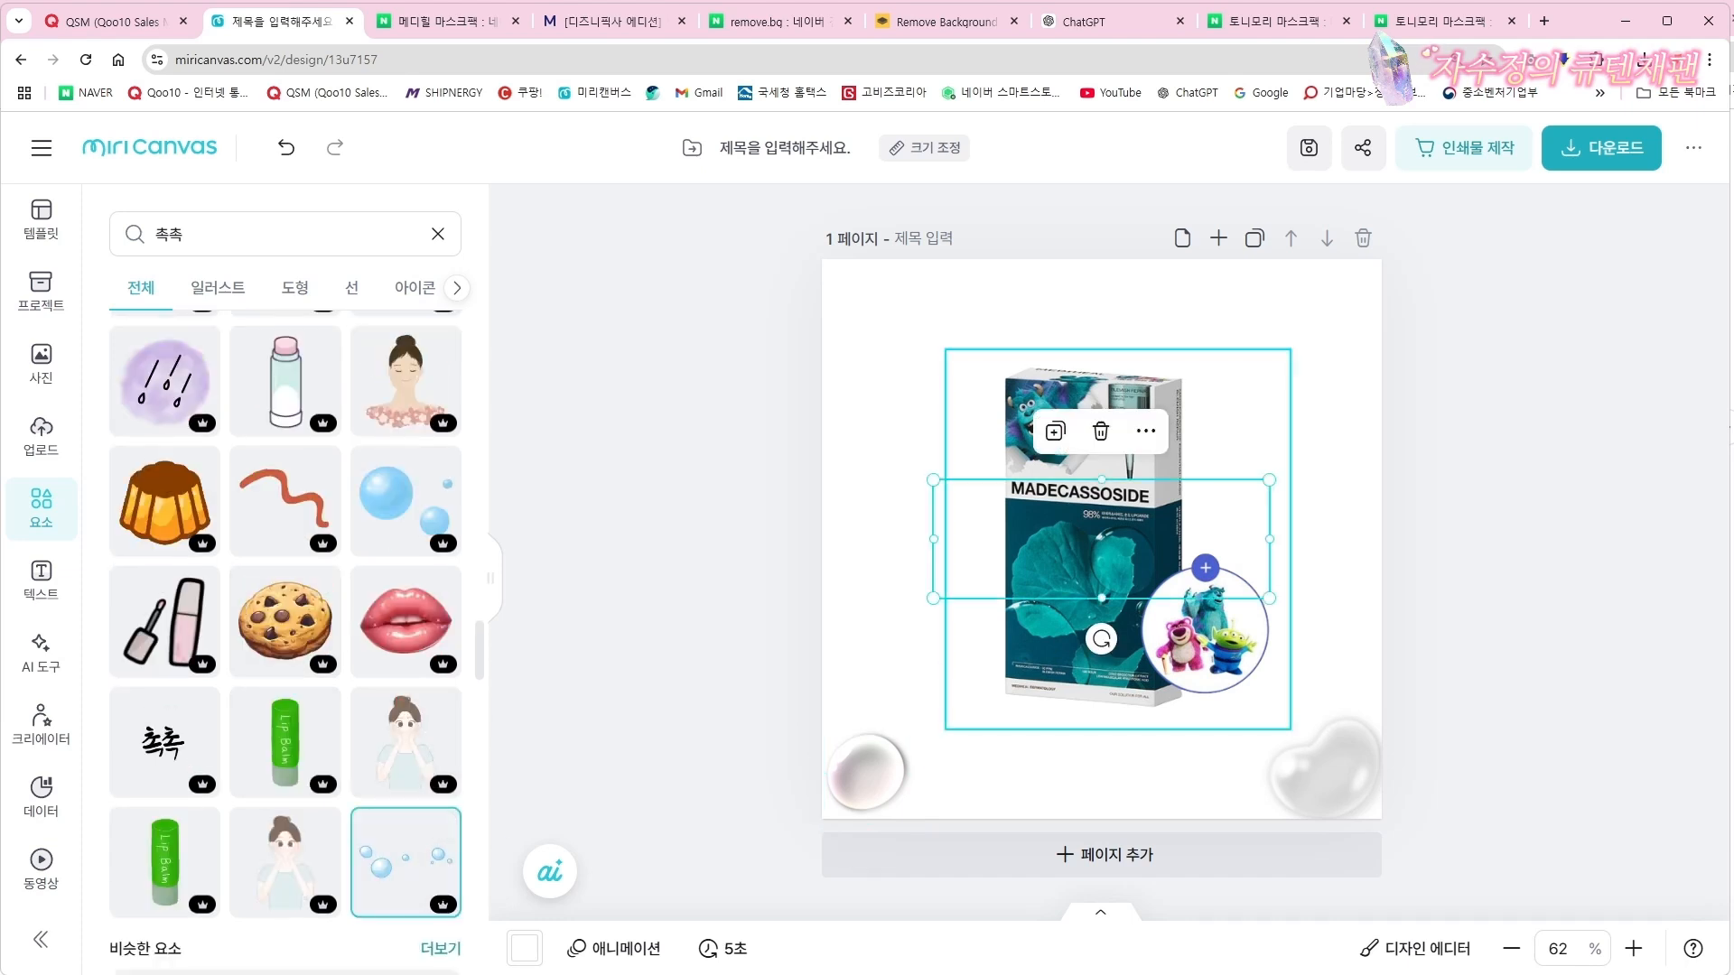
drag(1113, 528, 1088, 750)
drag(1269, 697, 1132, 782)
Move the round pearly droplet slightly higher and enlarge it, leaving the blue bubbles element selected
drag(875, 795, 874, 742)
drag(917, 684, 951, 652)
click(1049, 787)
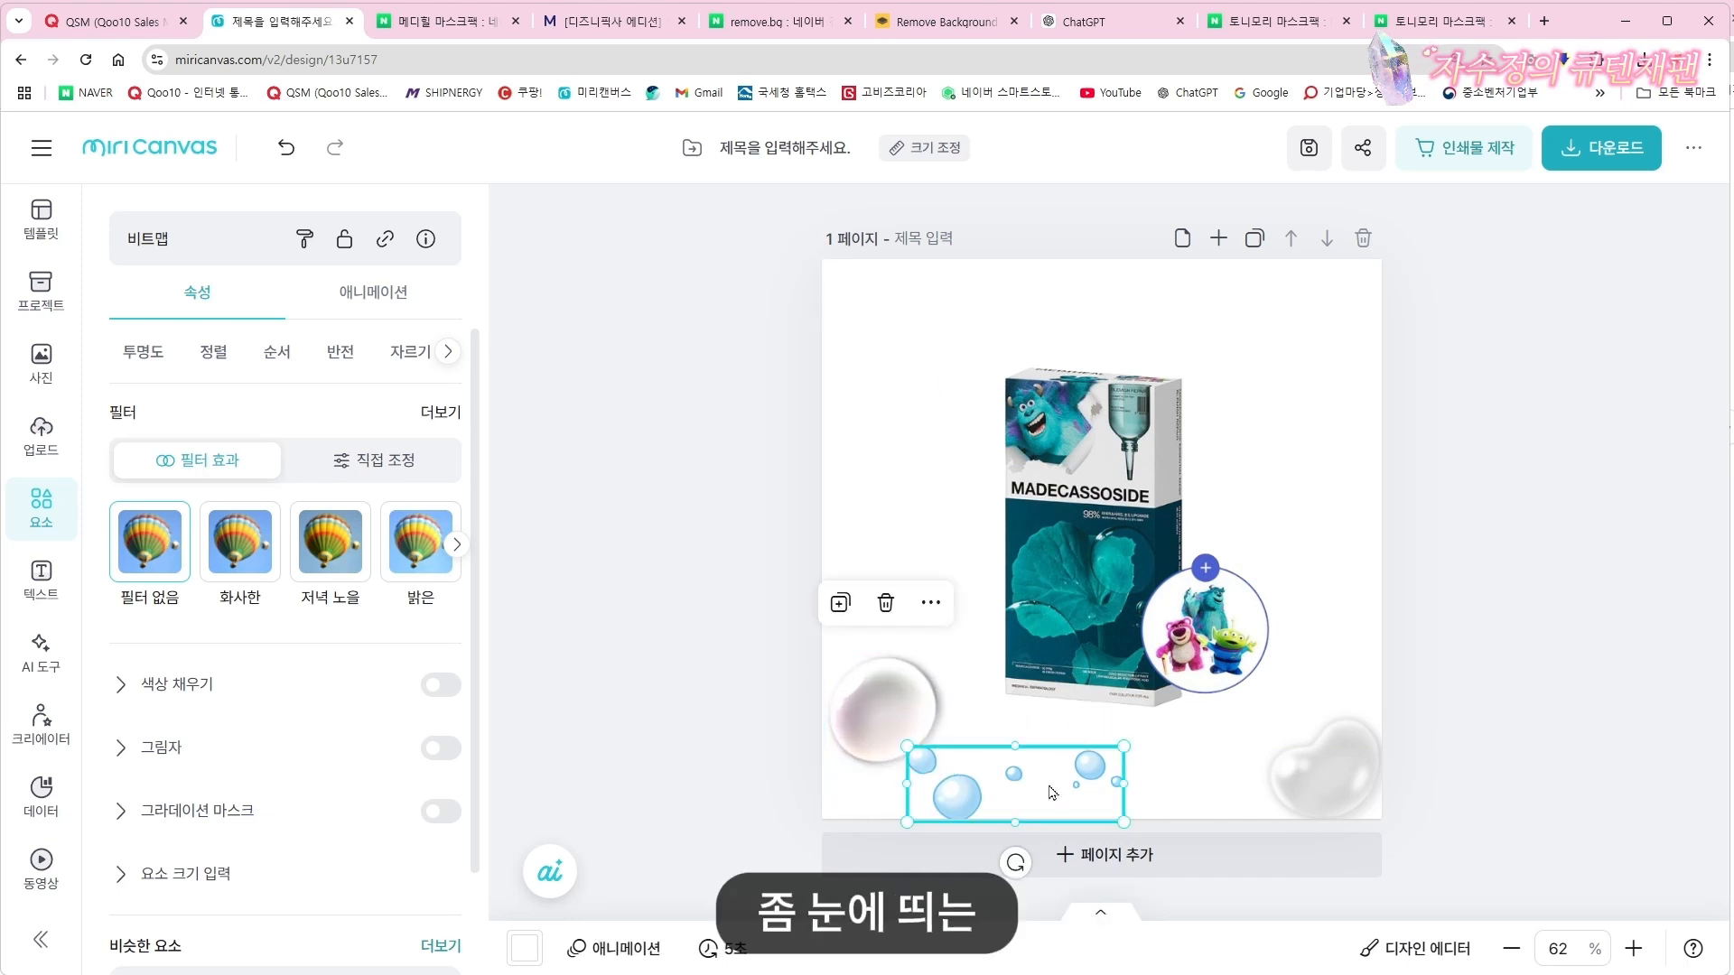
Shift the blue bubbles slightly to the right and nudge the mask box up and to the right
drag(1049, 788, 1087, 787)
click(890, 762)
click(1625, 576)
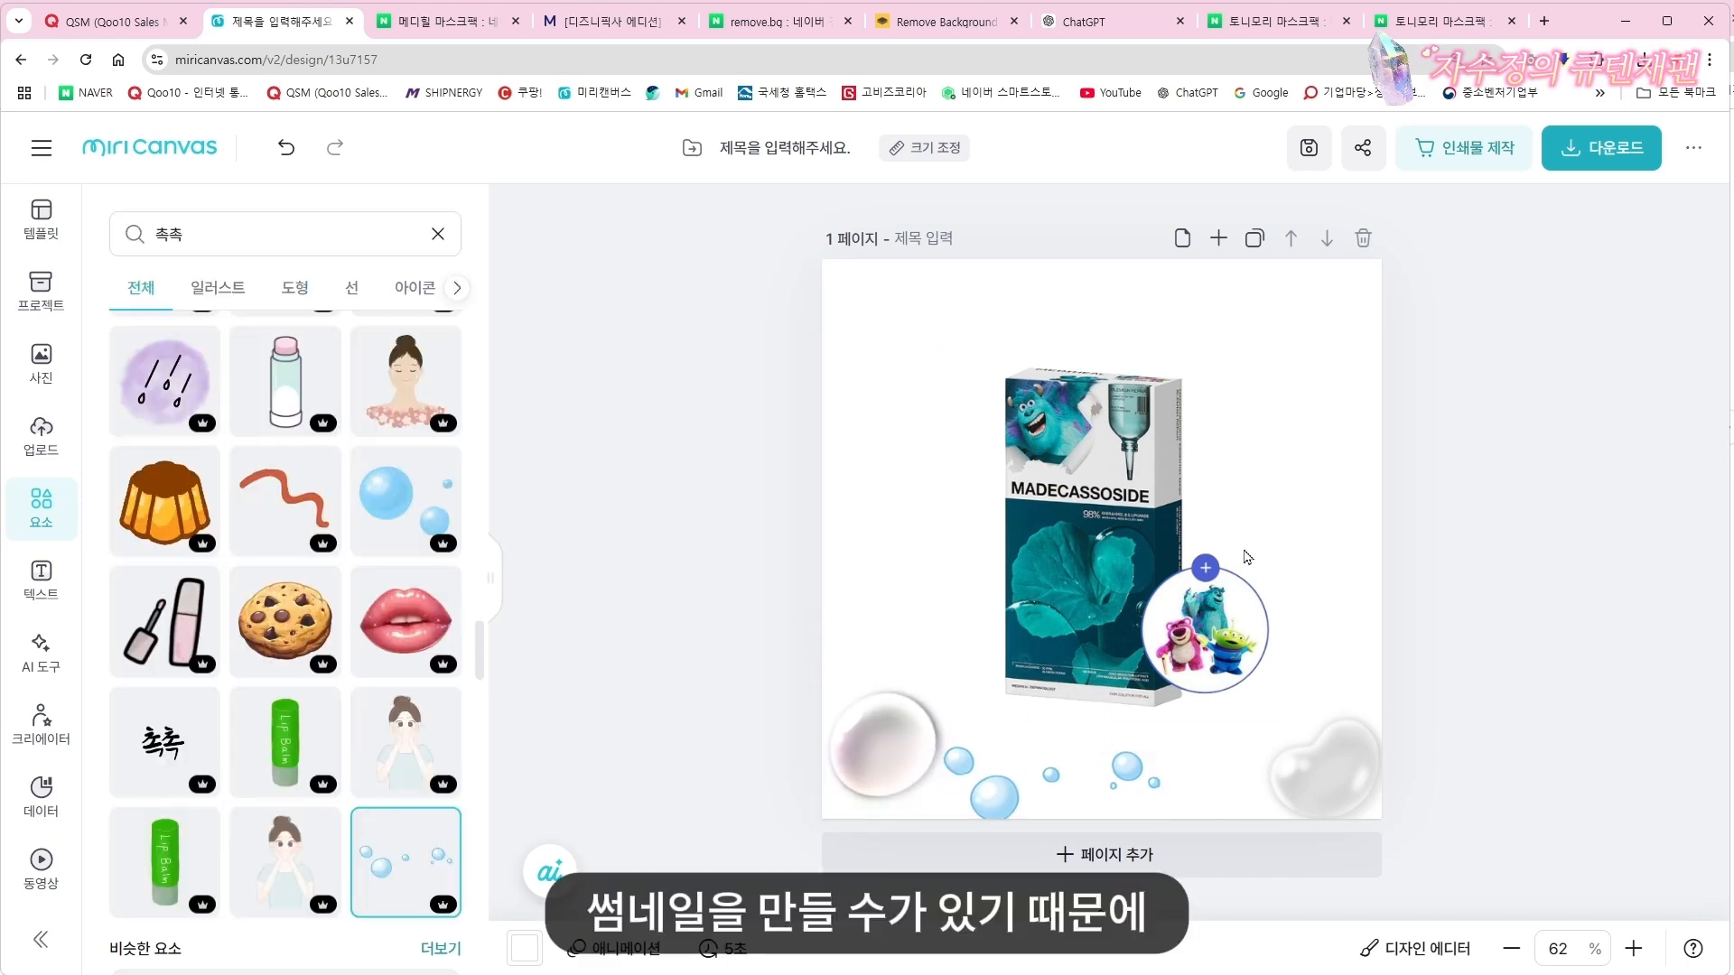
drag(1152, 542, 1163, 535)
click(1540, 530)
click(860, 774)
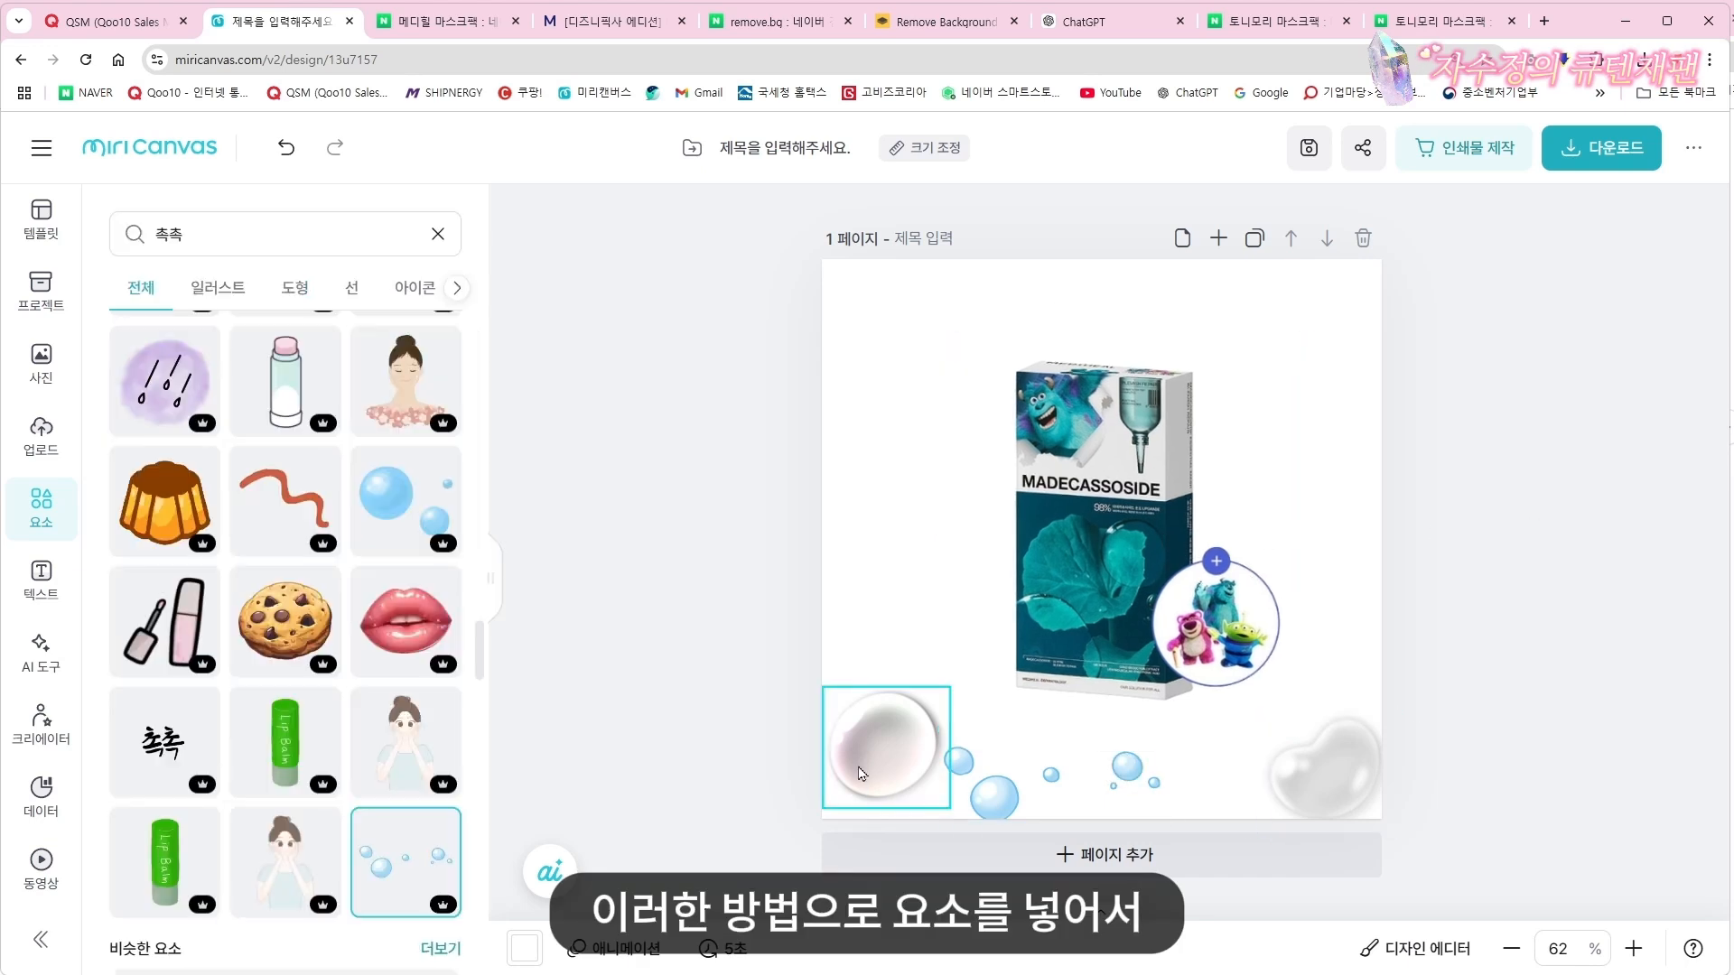
click(1328, 776)
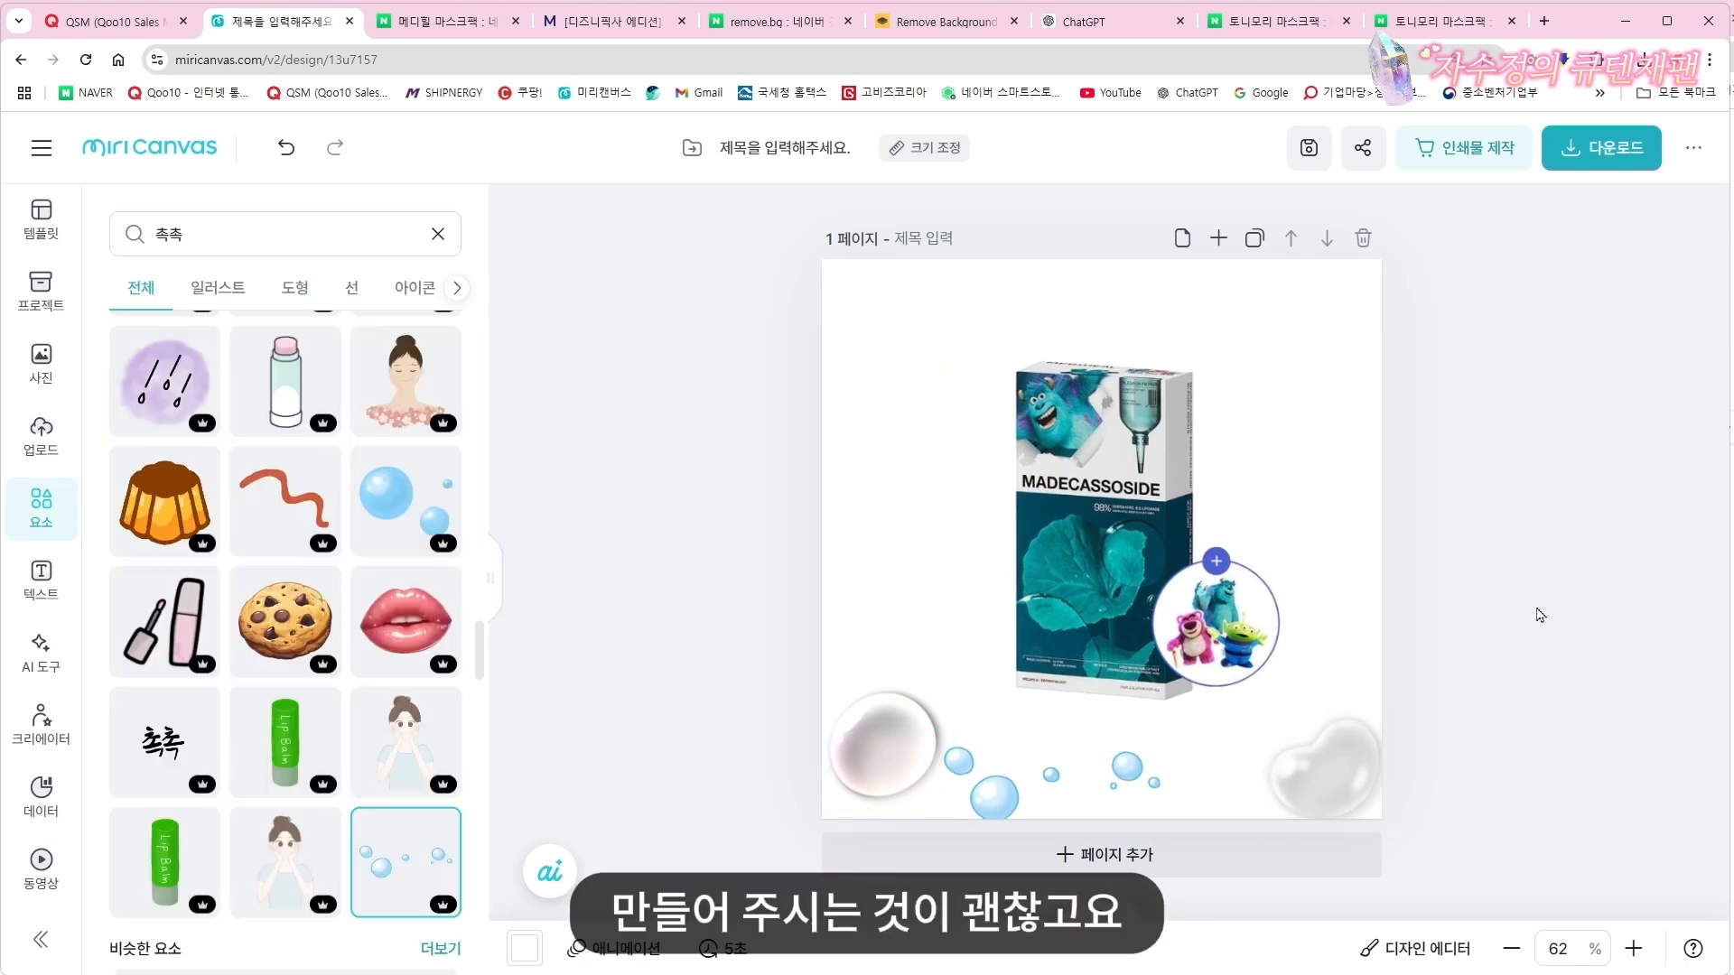
Delete the heart-shaped droplet, the blue bubbles and the round pearly droplet from the page
click(1334, 774)
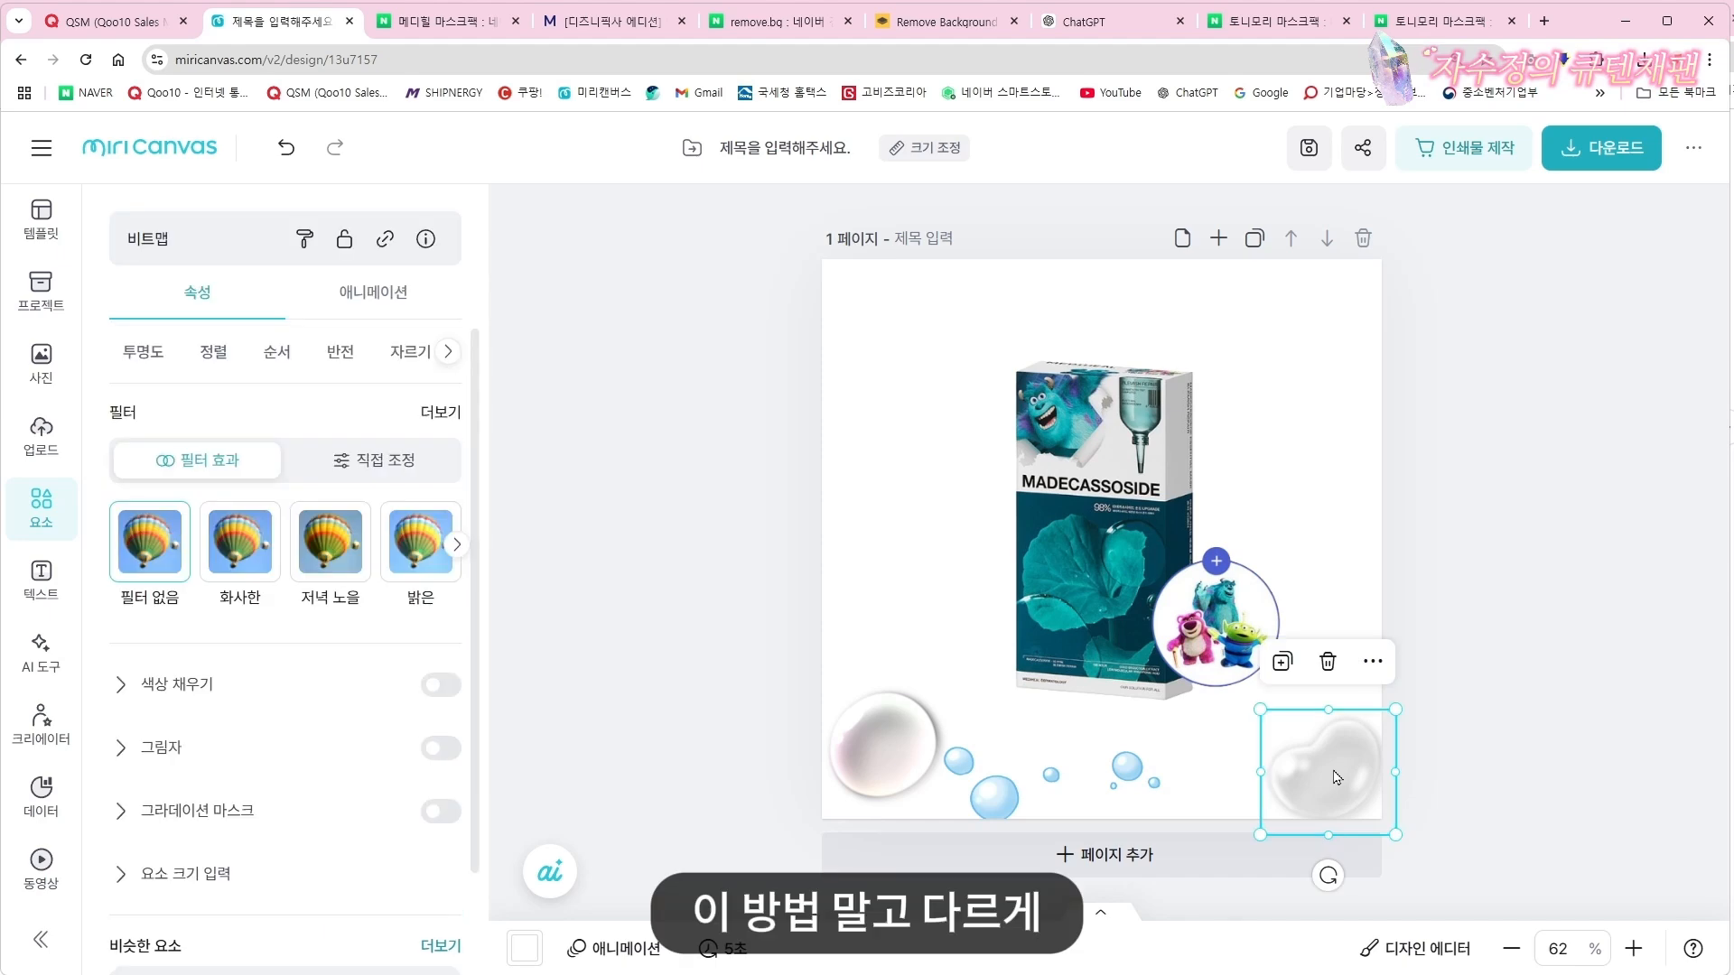
key(Delete)
click(1135, 798)
key(Delete)
click(883, 746)
key(Delete)
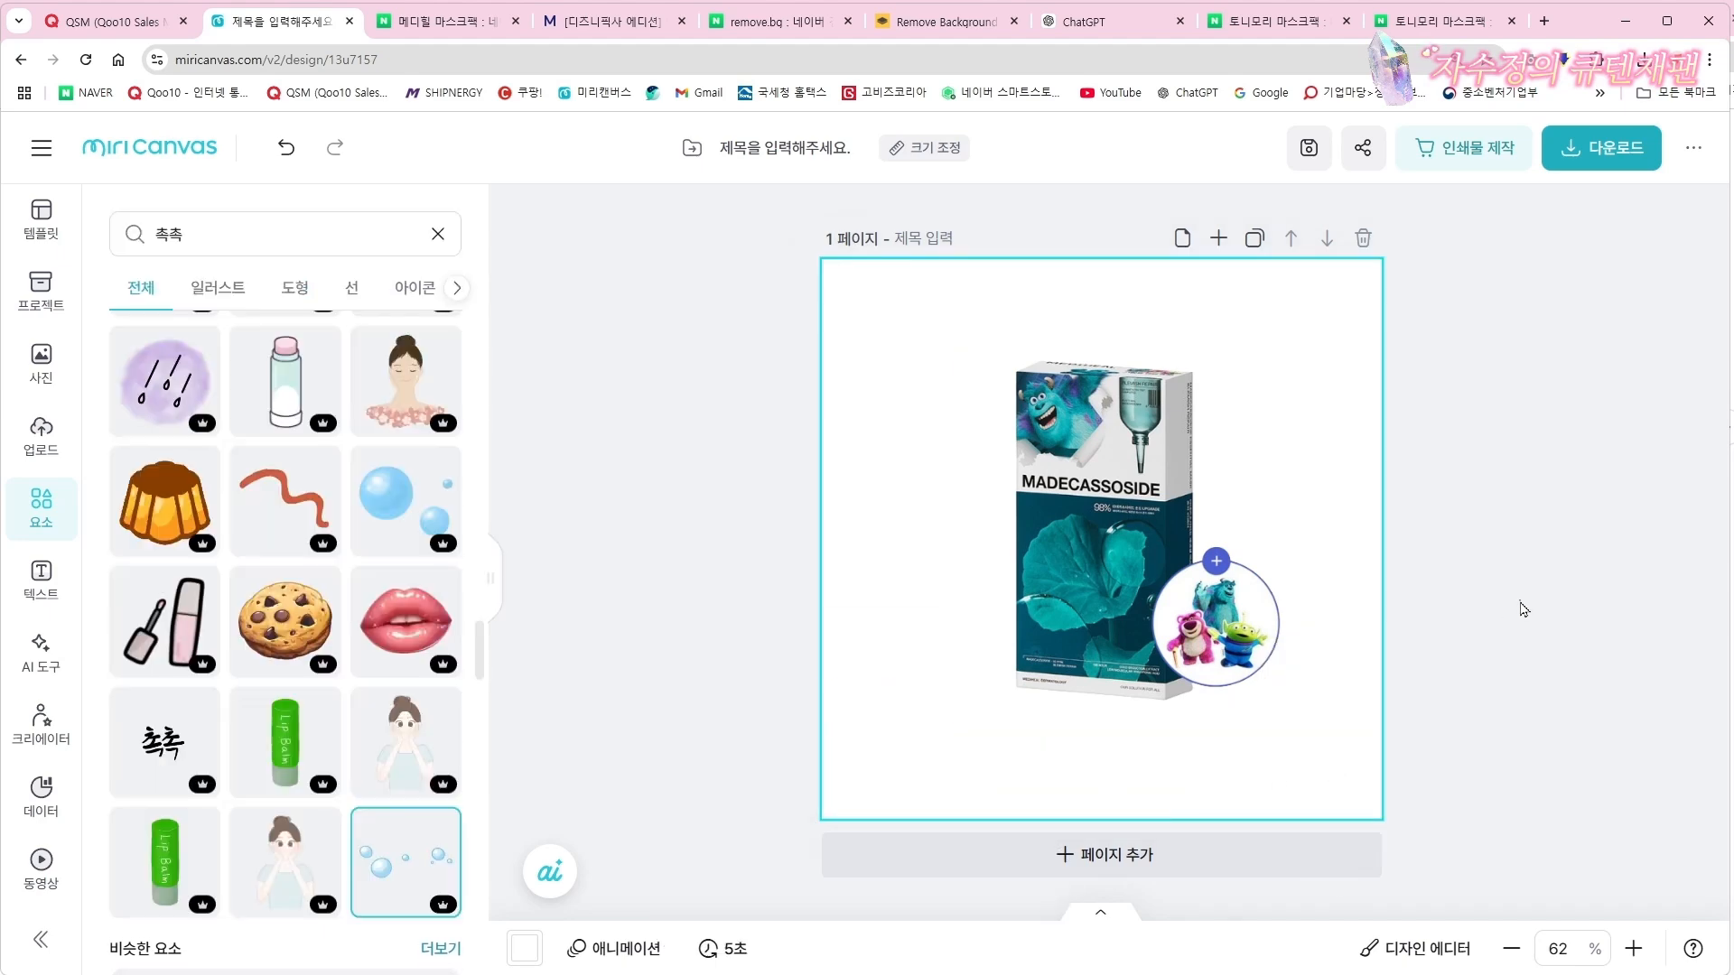
Move the mask box into the left half of the page, leaving room beside it
click(1524, 607)
drag(1230, 511, 1073, 548)
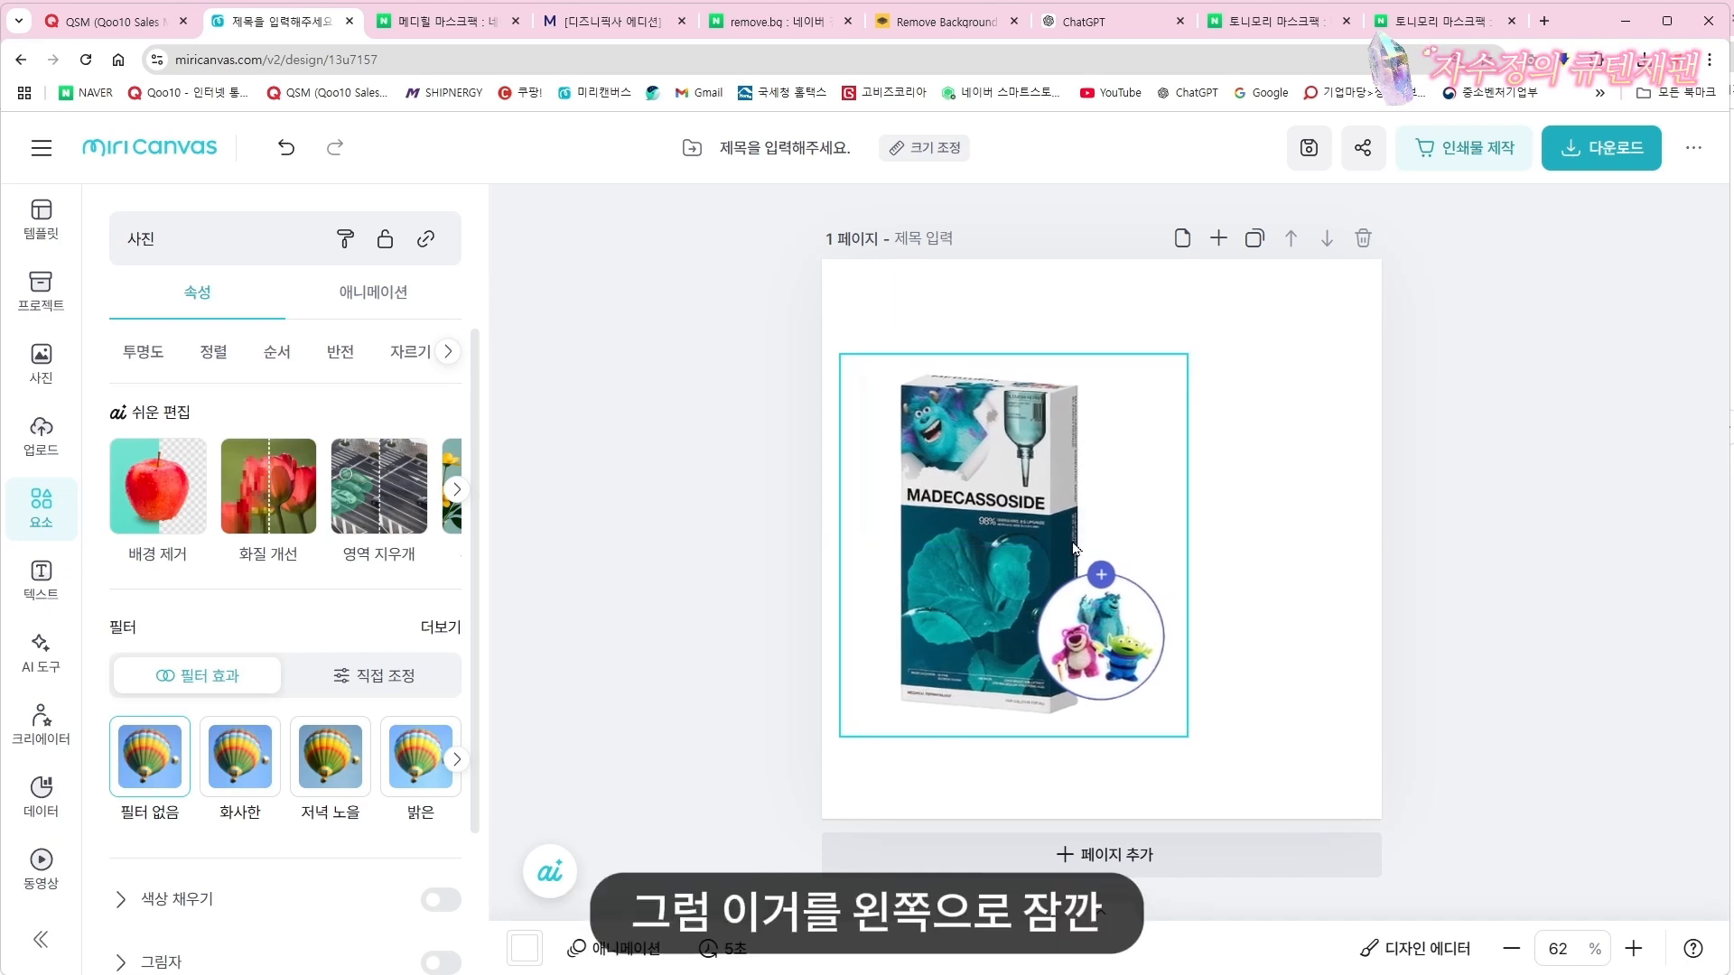
click(1555, 447)
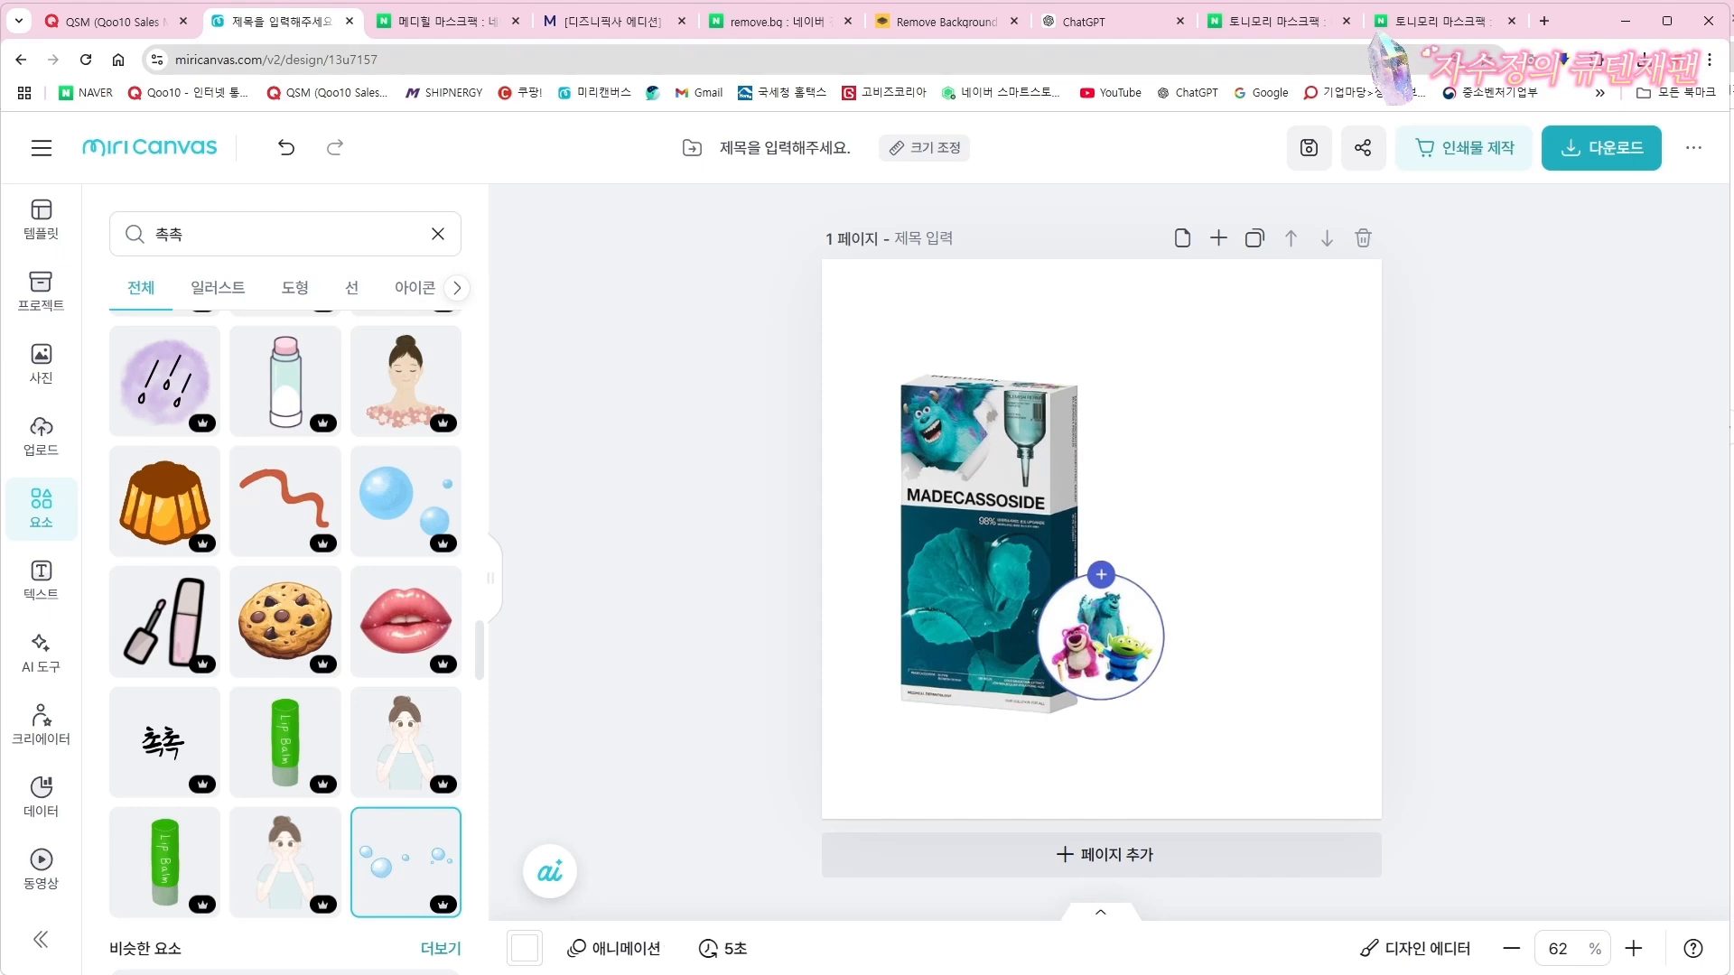
Switch to the Naver Shopping results, open the TONYMOLY [10+10] green tea mask sheet listing and show its second product photo
click(1440, 20)
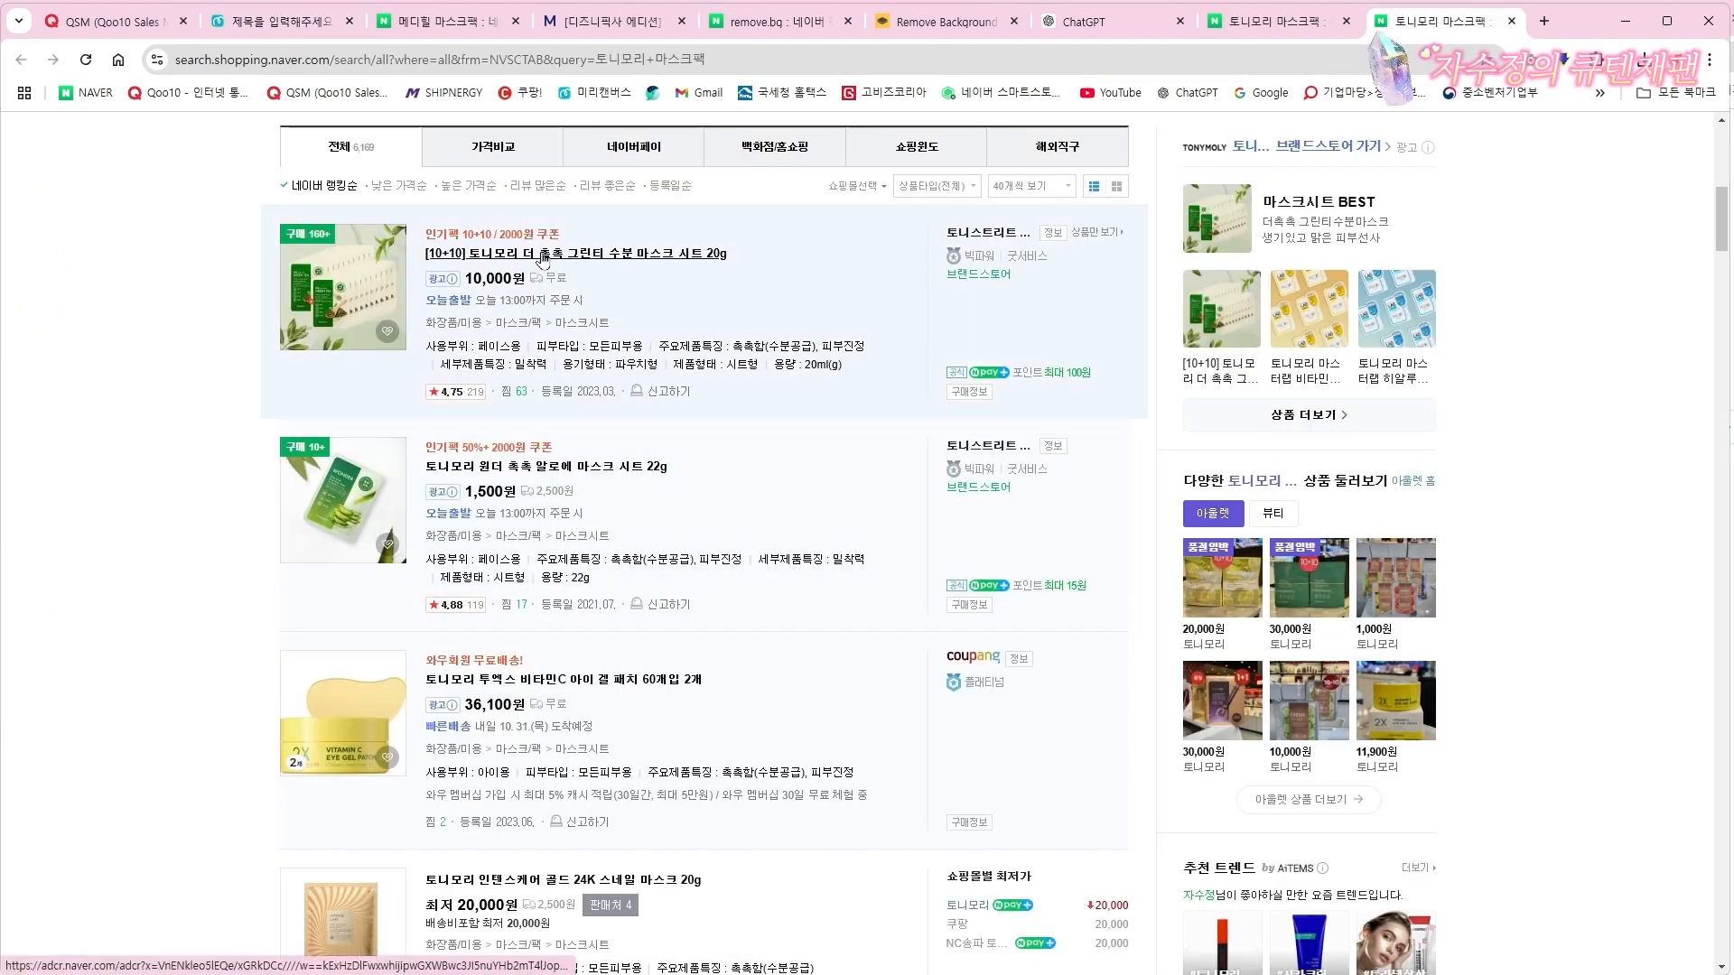
click(632, 253)
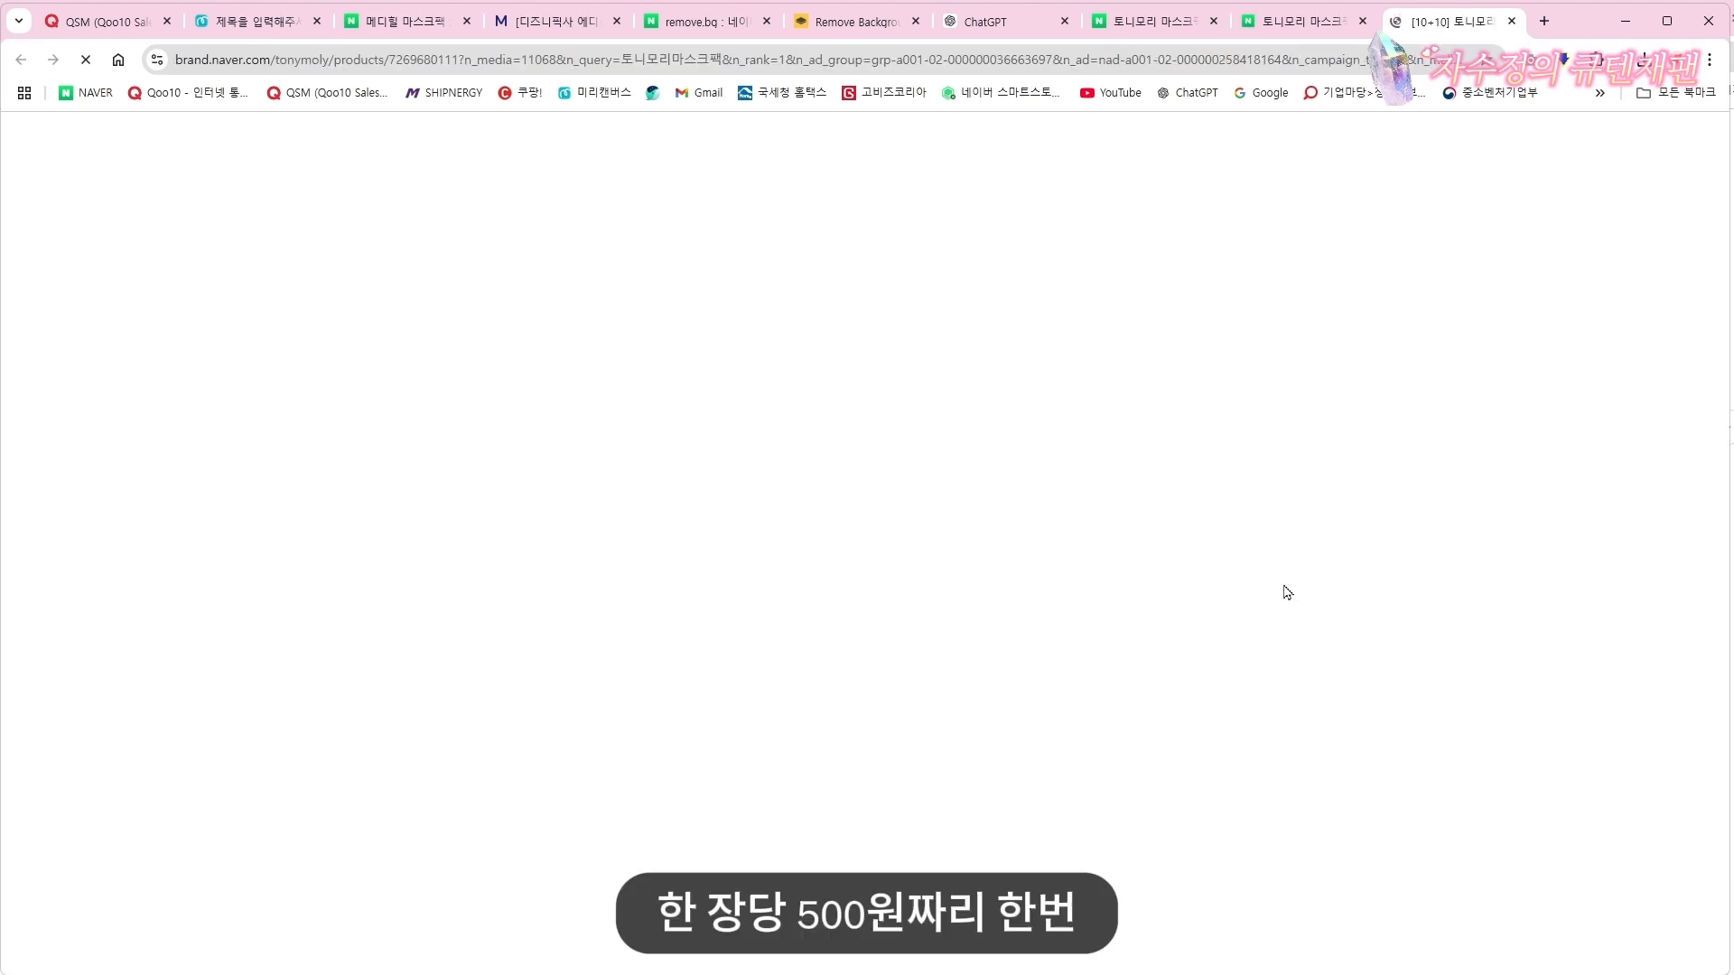
scroll(1319, 578, down, 3)
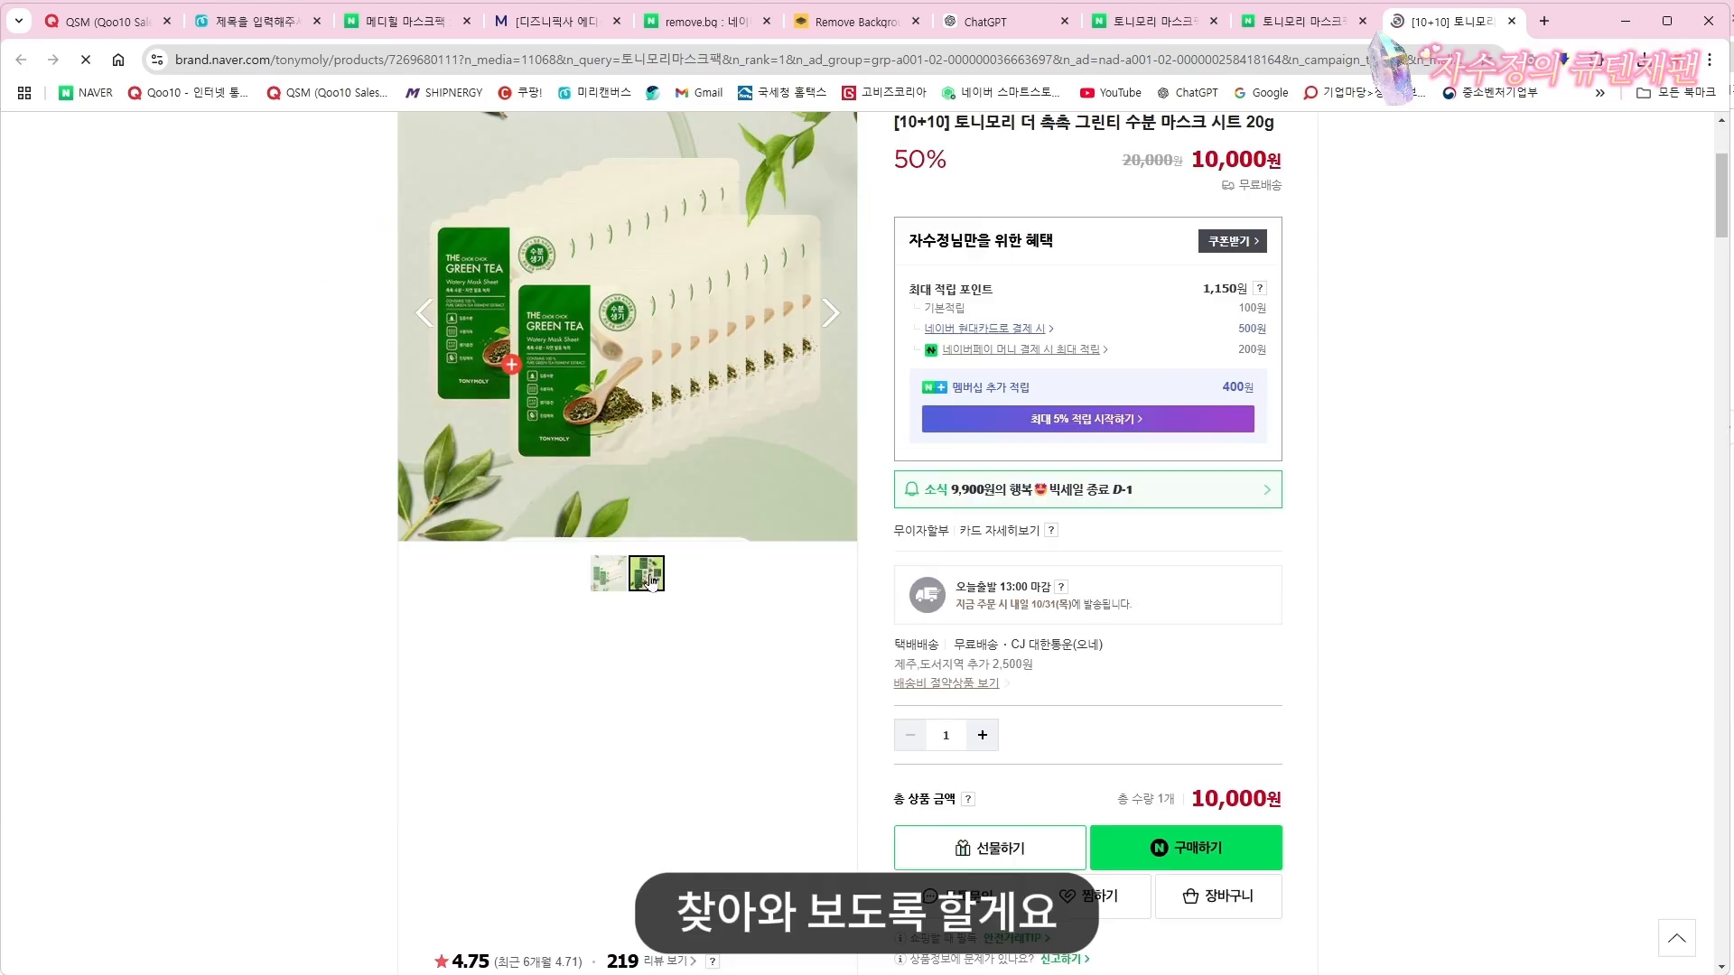
click(647, 576)
scroll(578, 876, up, 1)
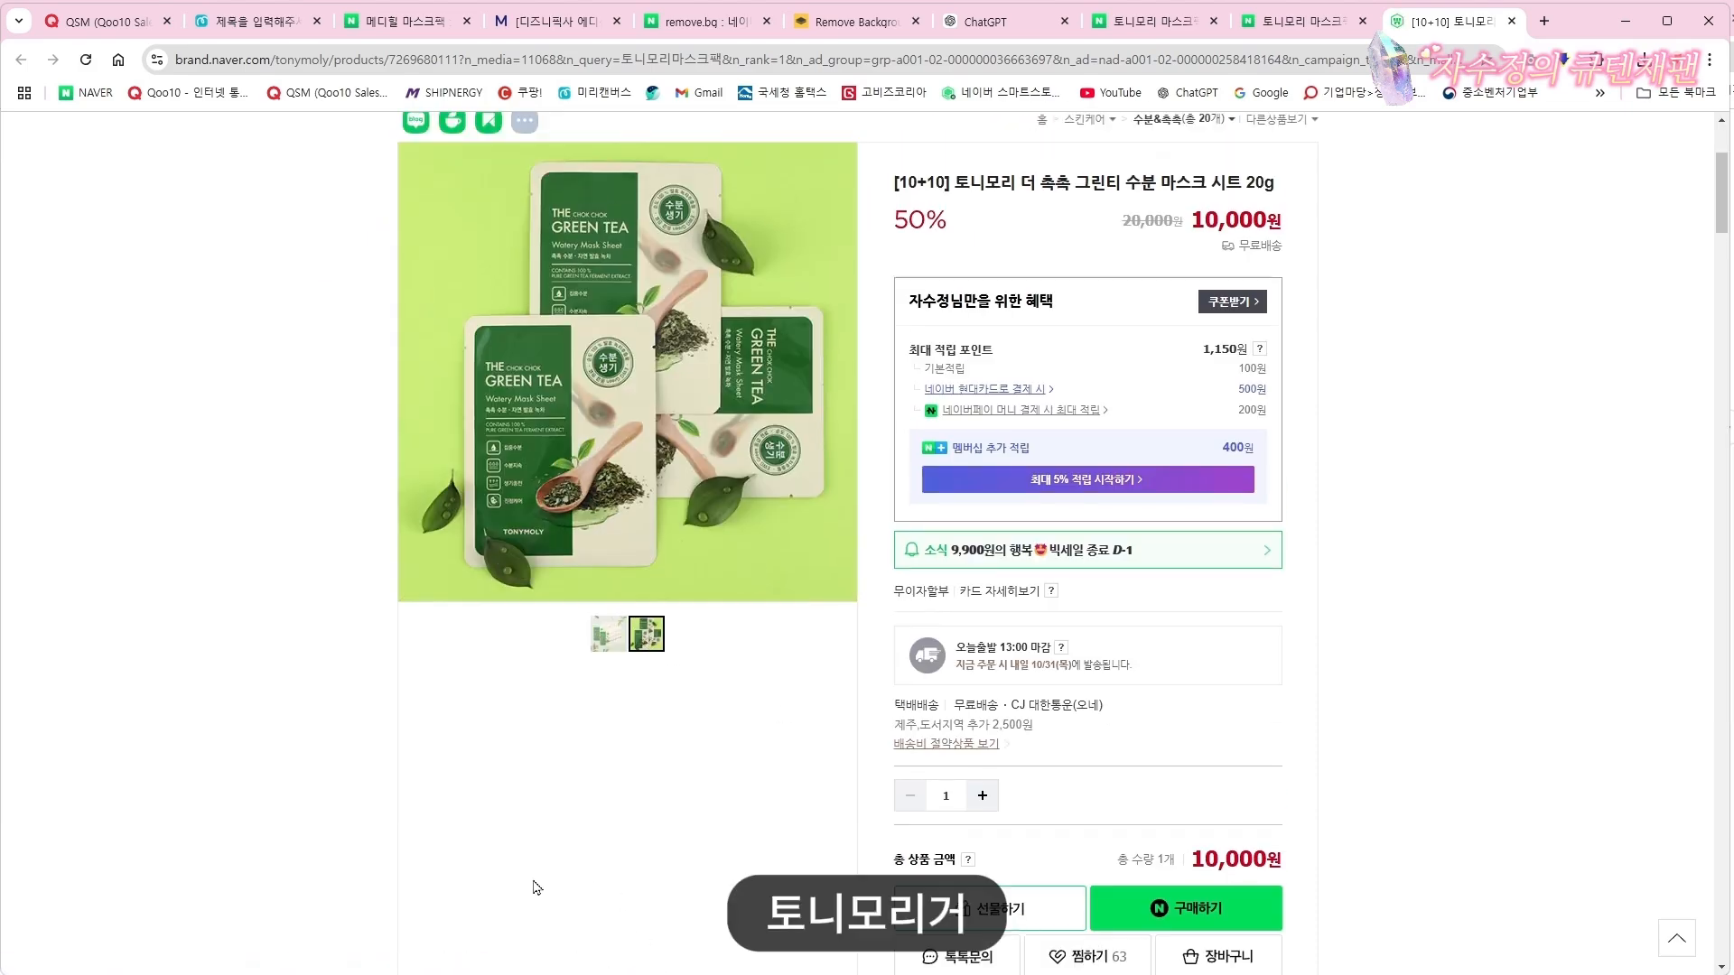
Find the green-background product photo in the listing's details, capture its front green tea mask pack and save the capture
scroll(535, 888, down, 20)
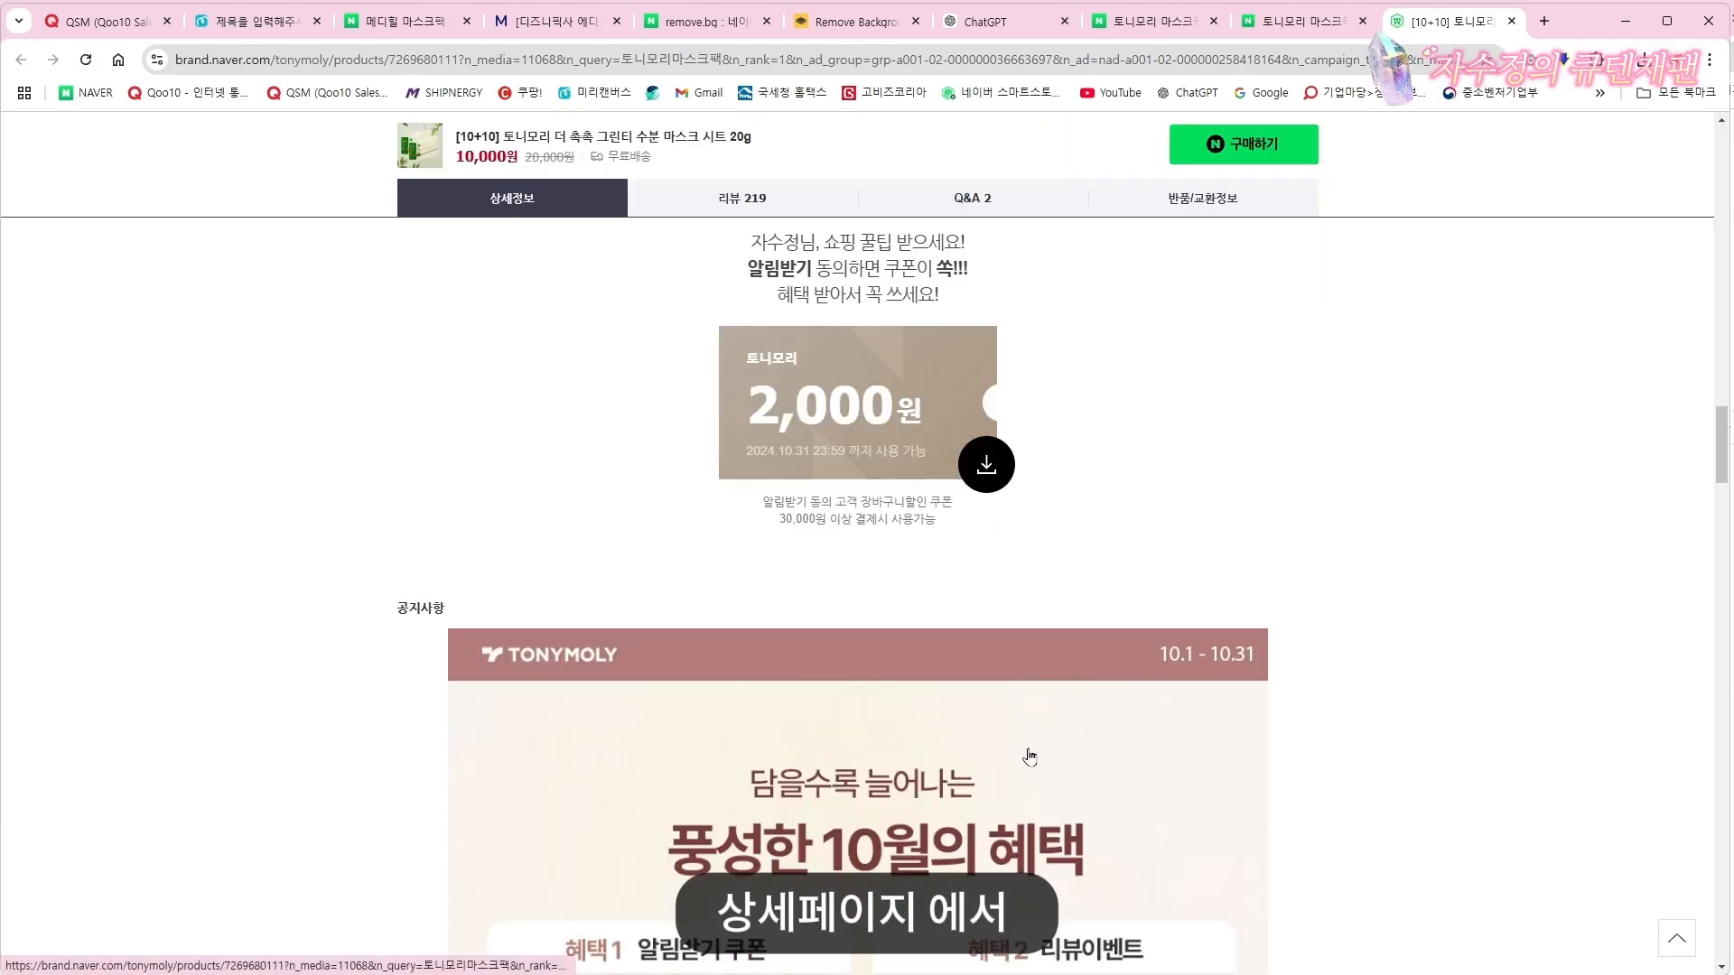
scroll(1030, 757, down, 11)
click(1120, 233)
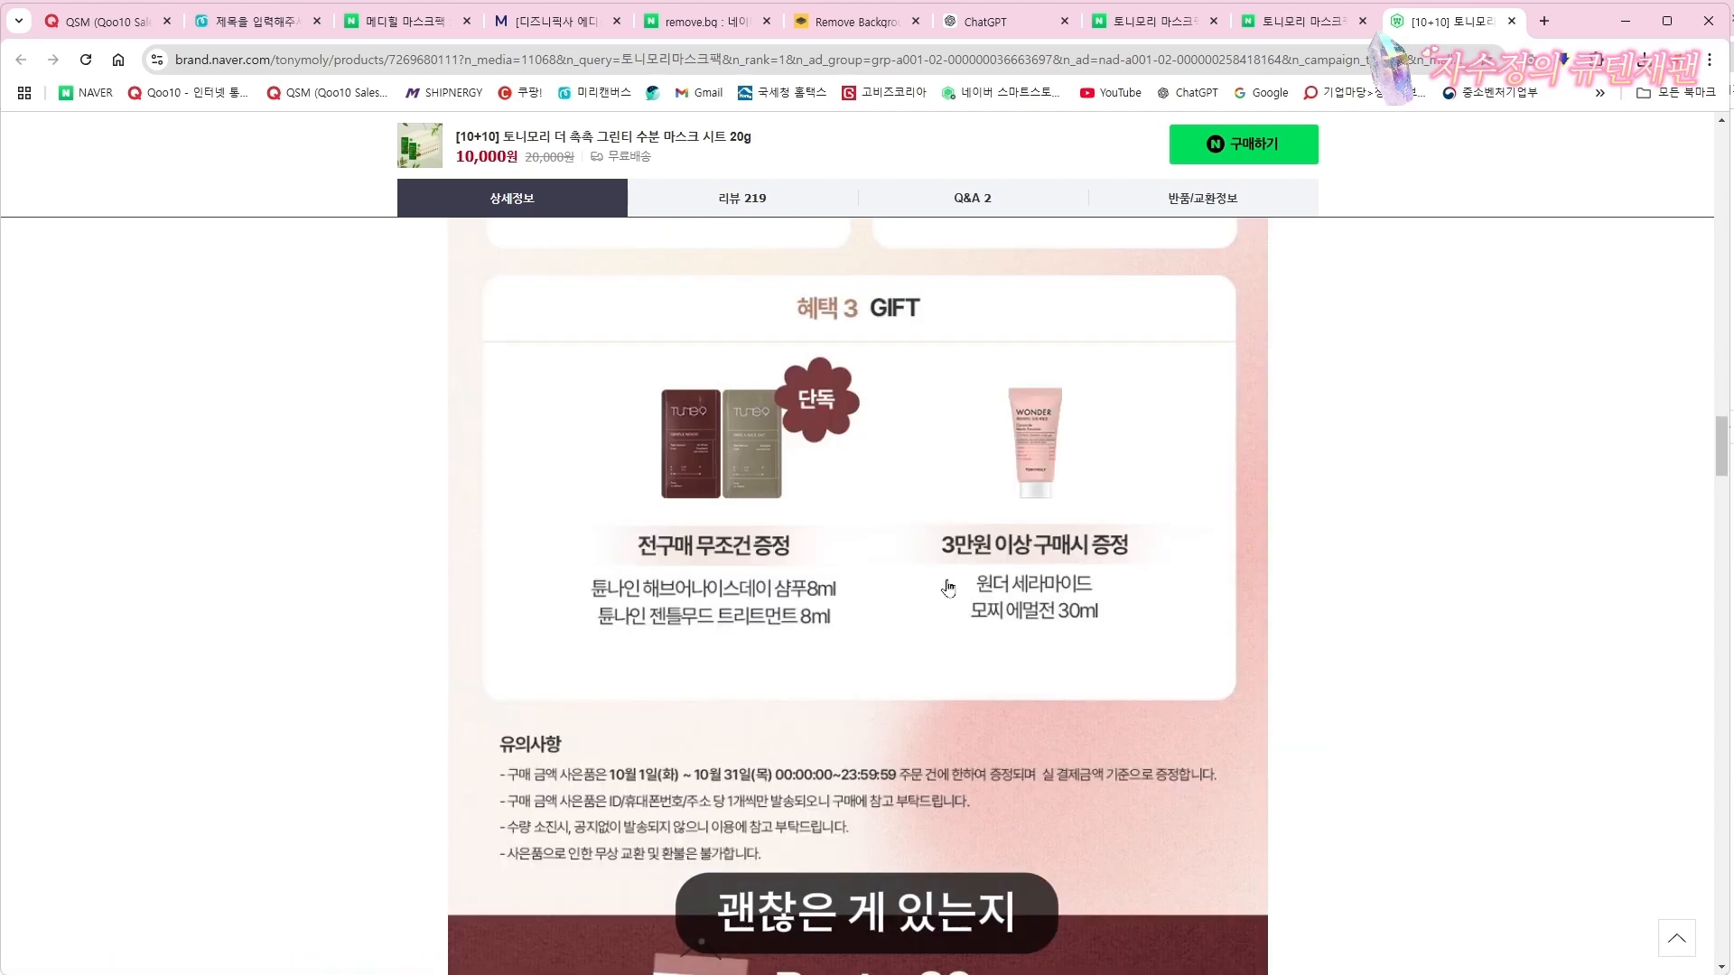
scroll(948, 588, down, 18)
scroll(602, 369, up, 3)
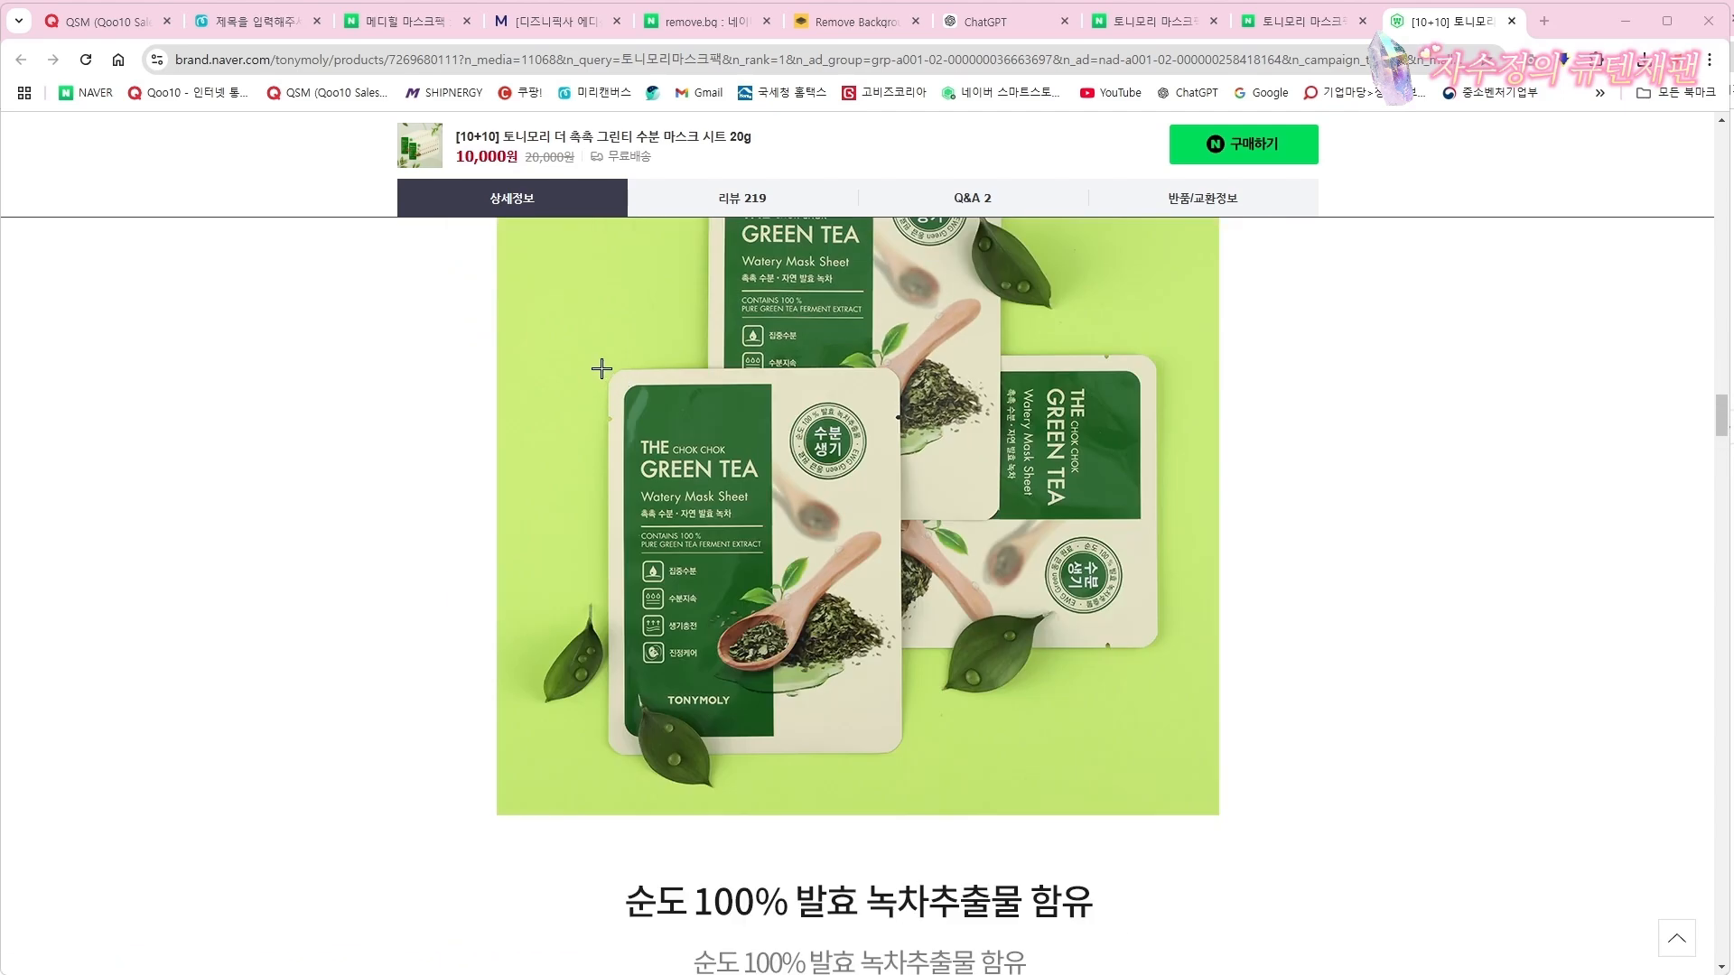
drag(588, 357, 907, 803)
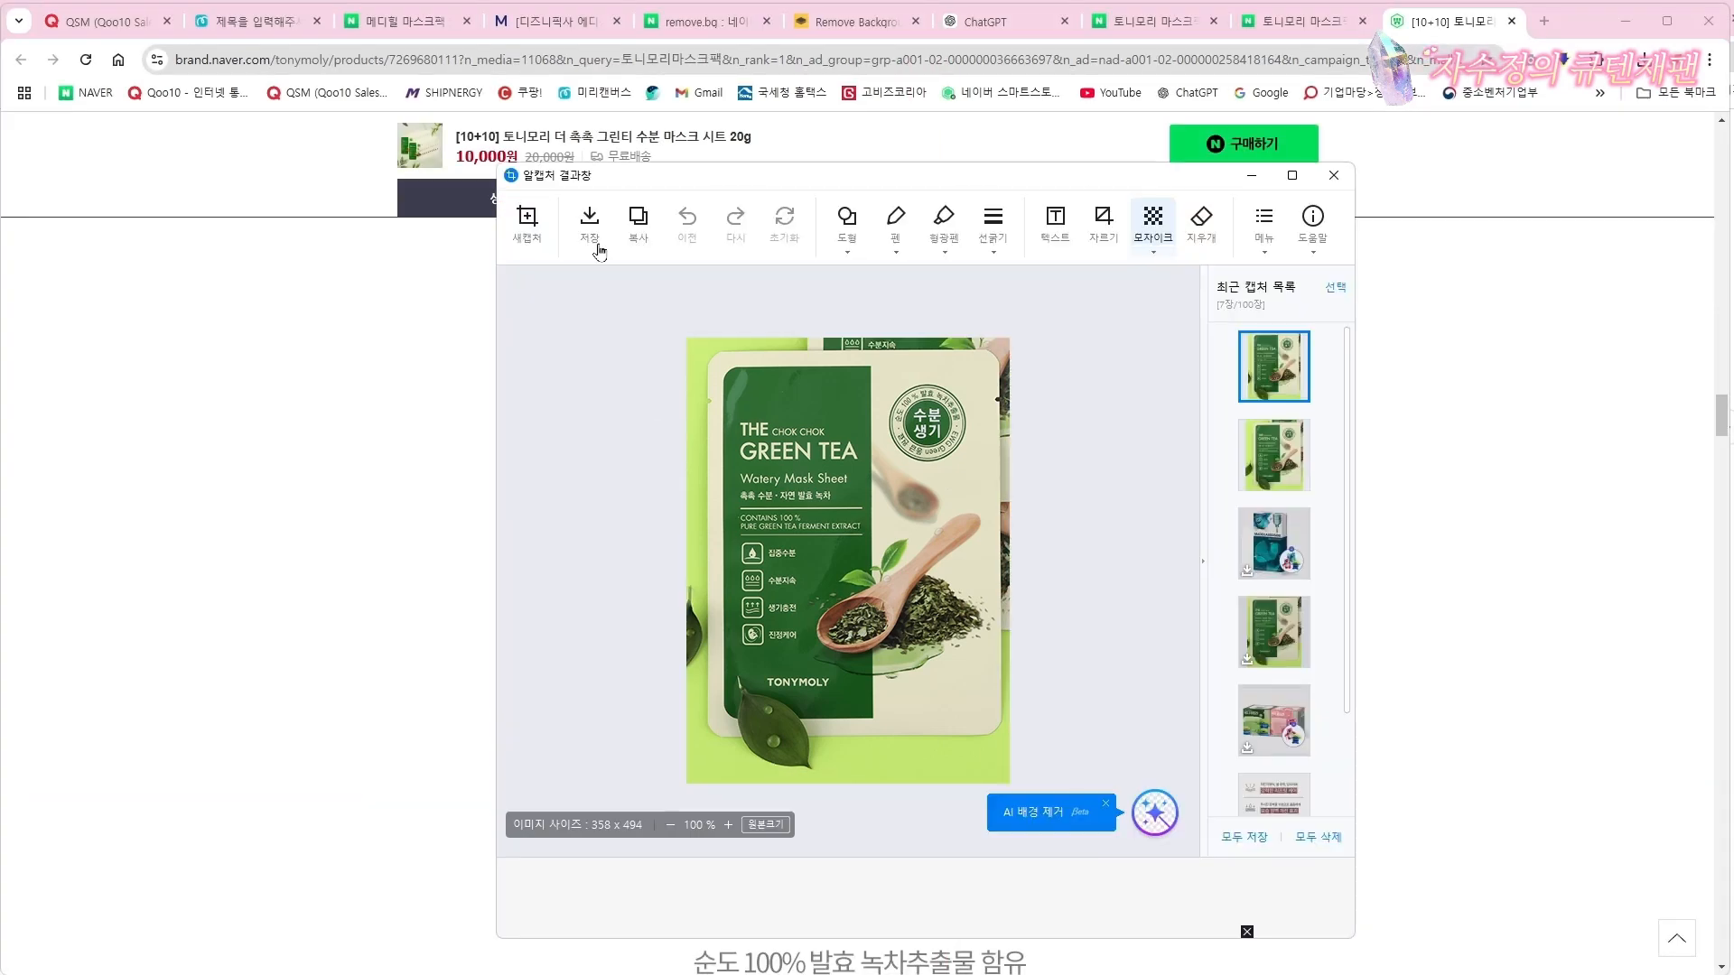
key(ctrl+s)
click(1304, 811)
Switch to remove.bg and upload the captured image 20241030_173925.png for background removal
click(249, 20)
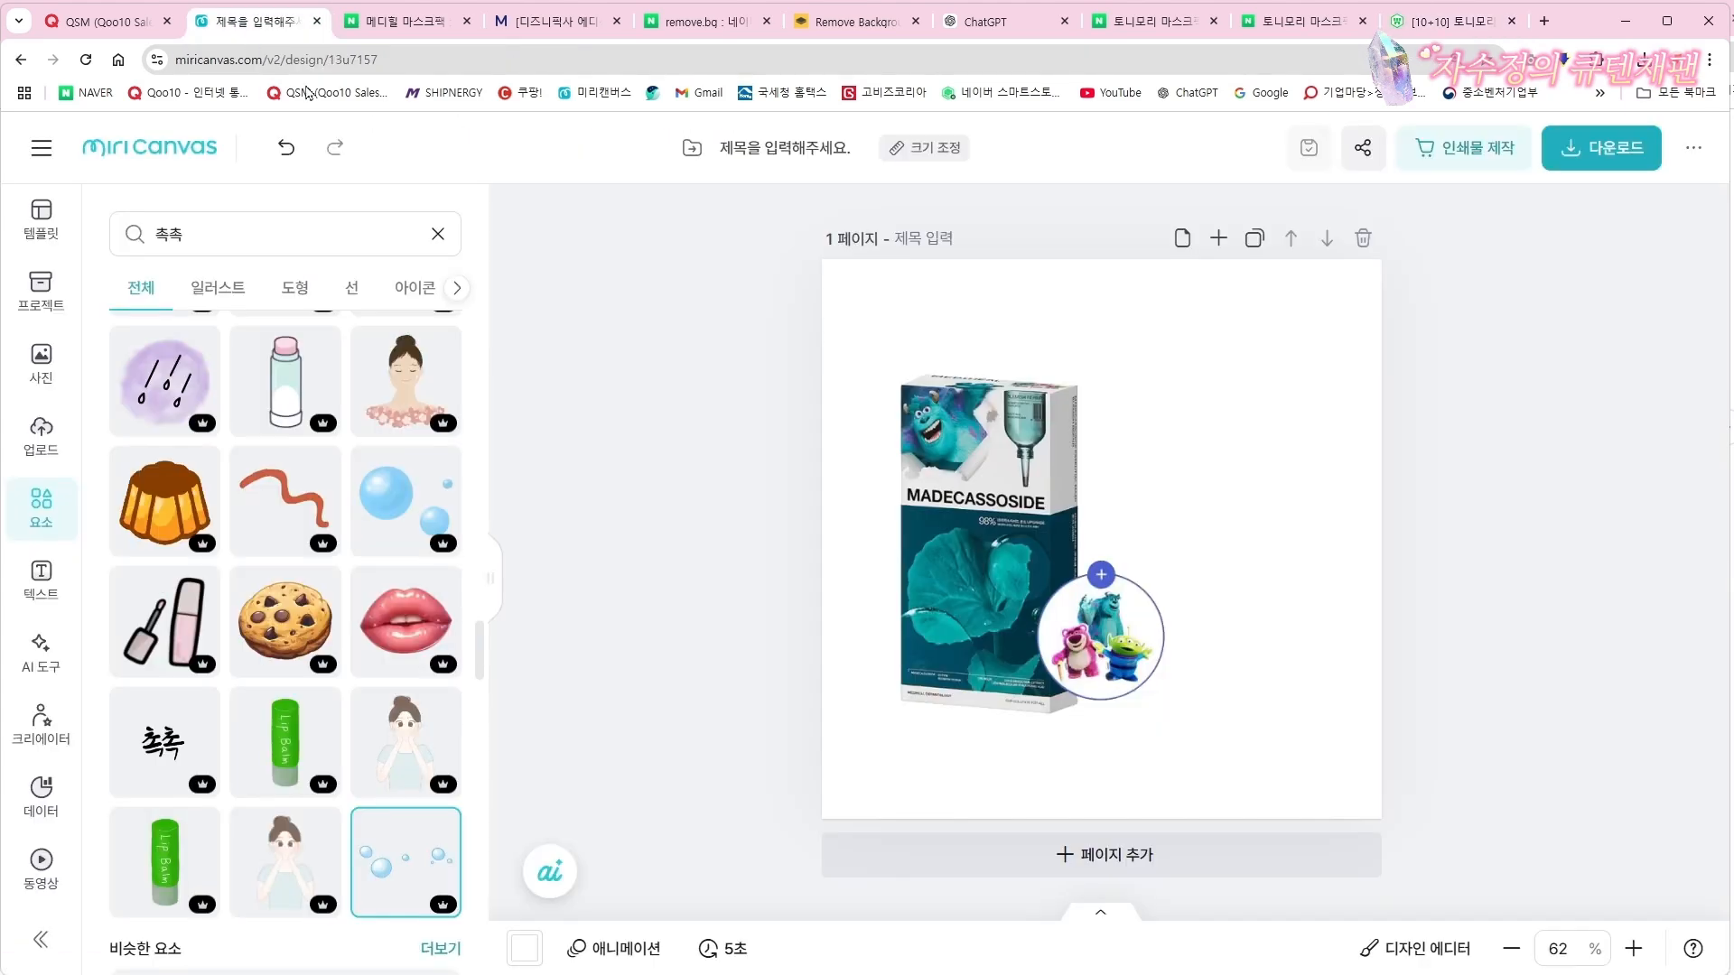
click(853, 21)
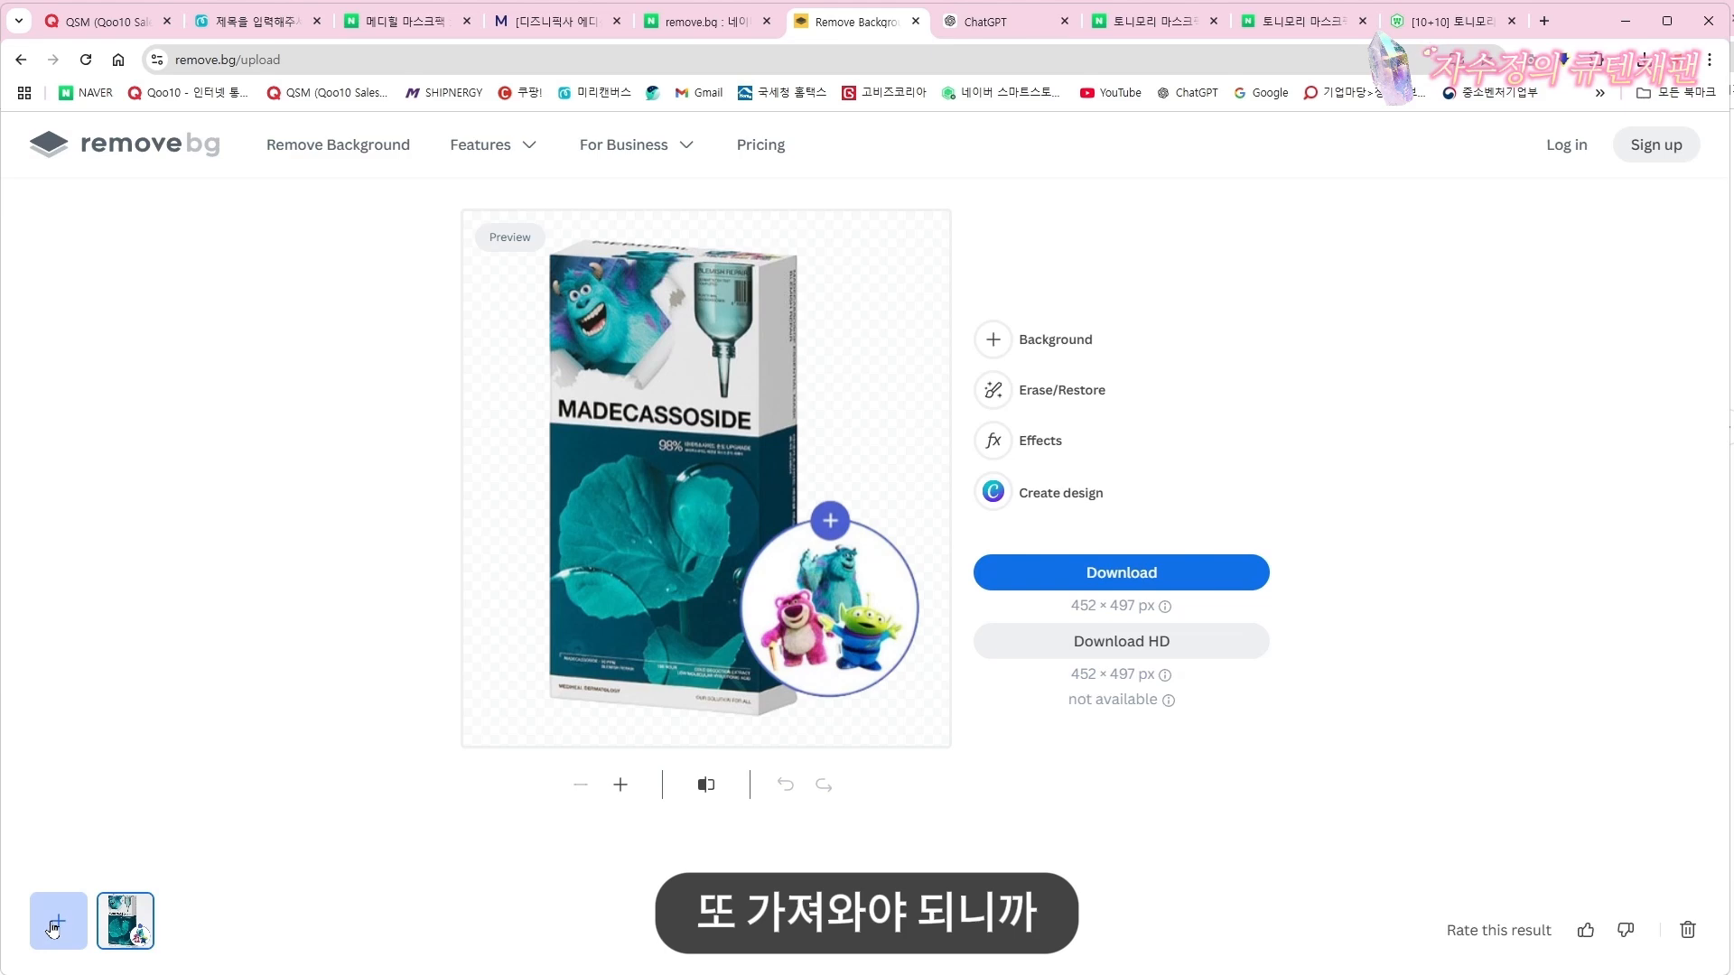
click(59, 925)
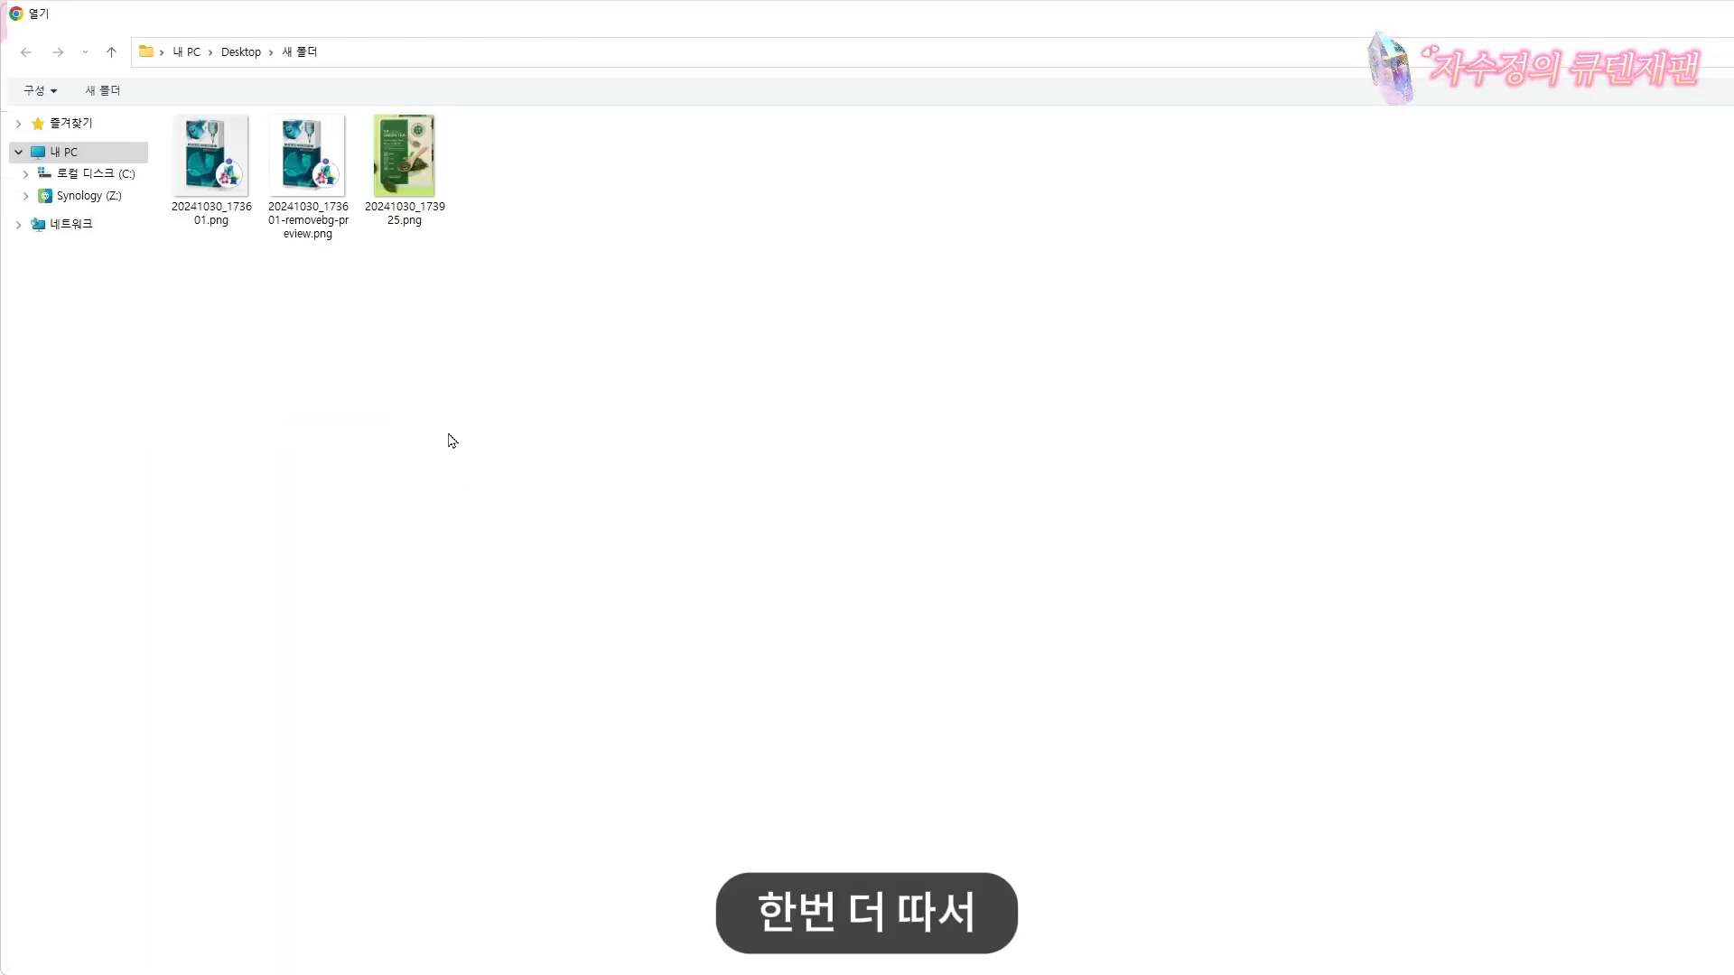
click(440, 188)
double_click(440, 188)
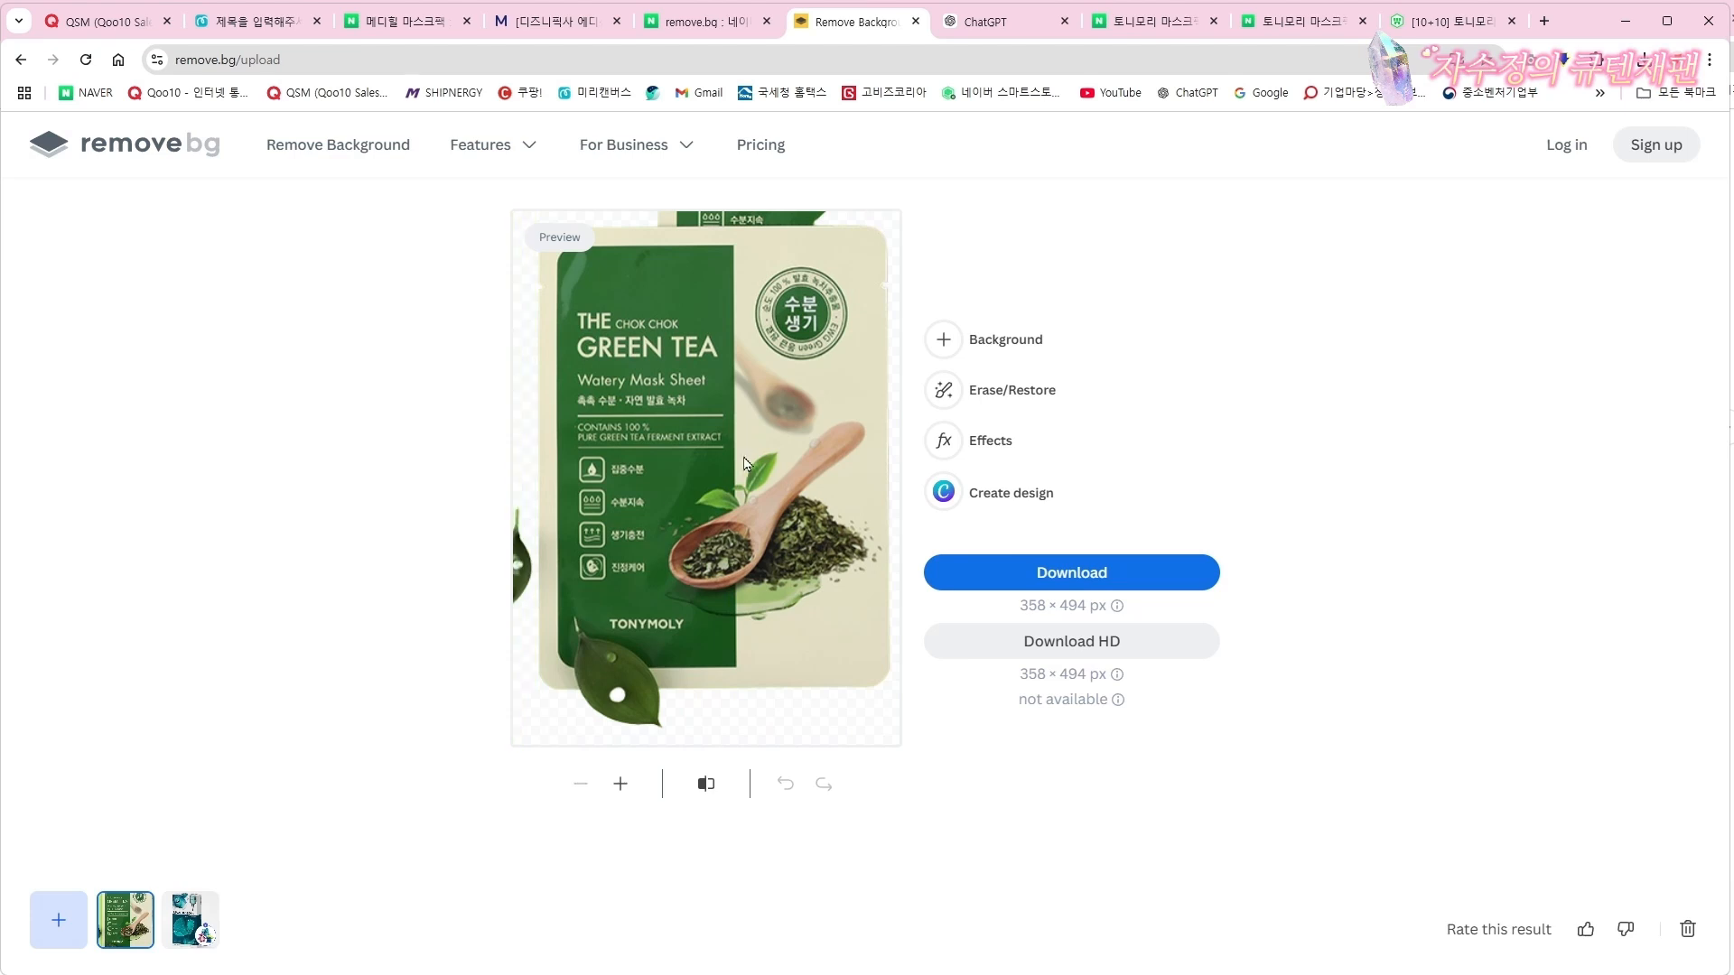
Erase the leftover pack fragment along the upper edge and the leaf at the left edge with the Magic Brush
click(1000, 397)
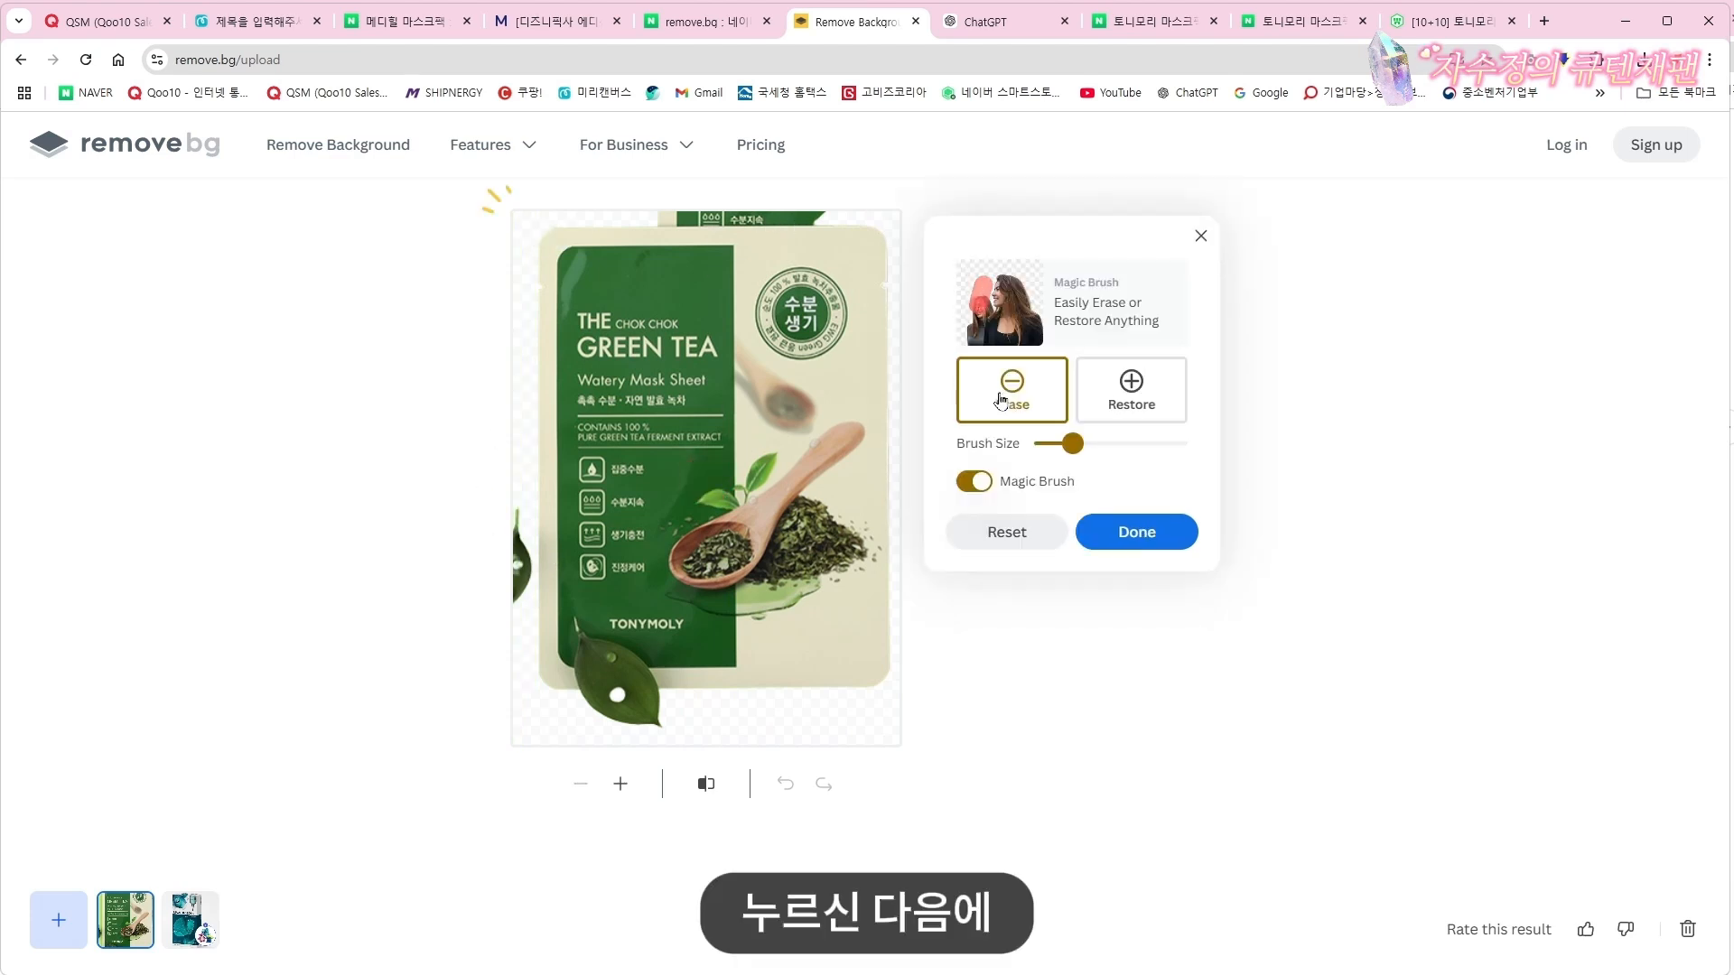
drag(650, 221, 845, 221)
drag(523, 501, 511, 504)
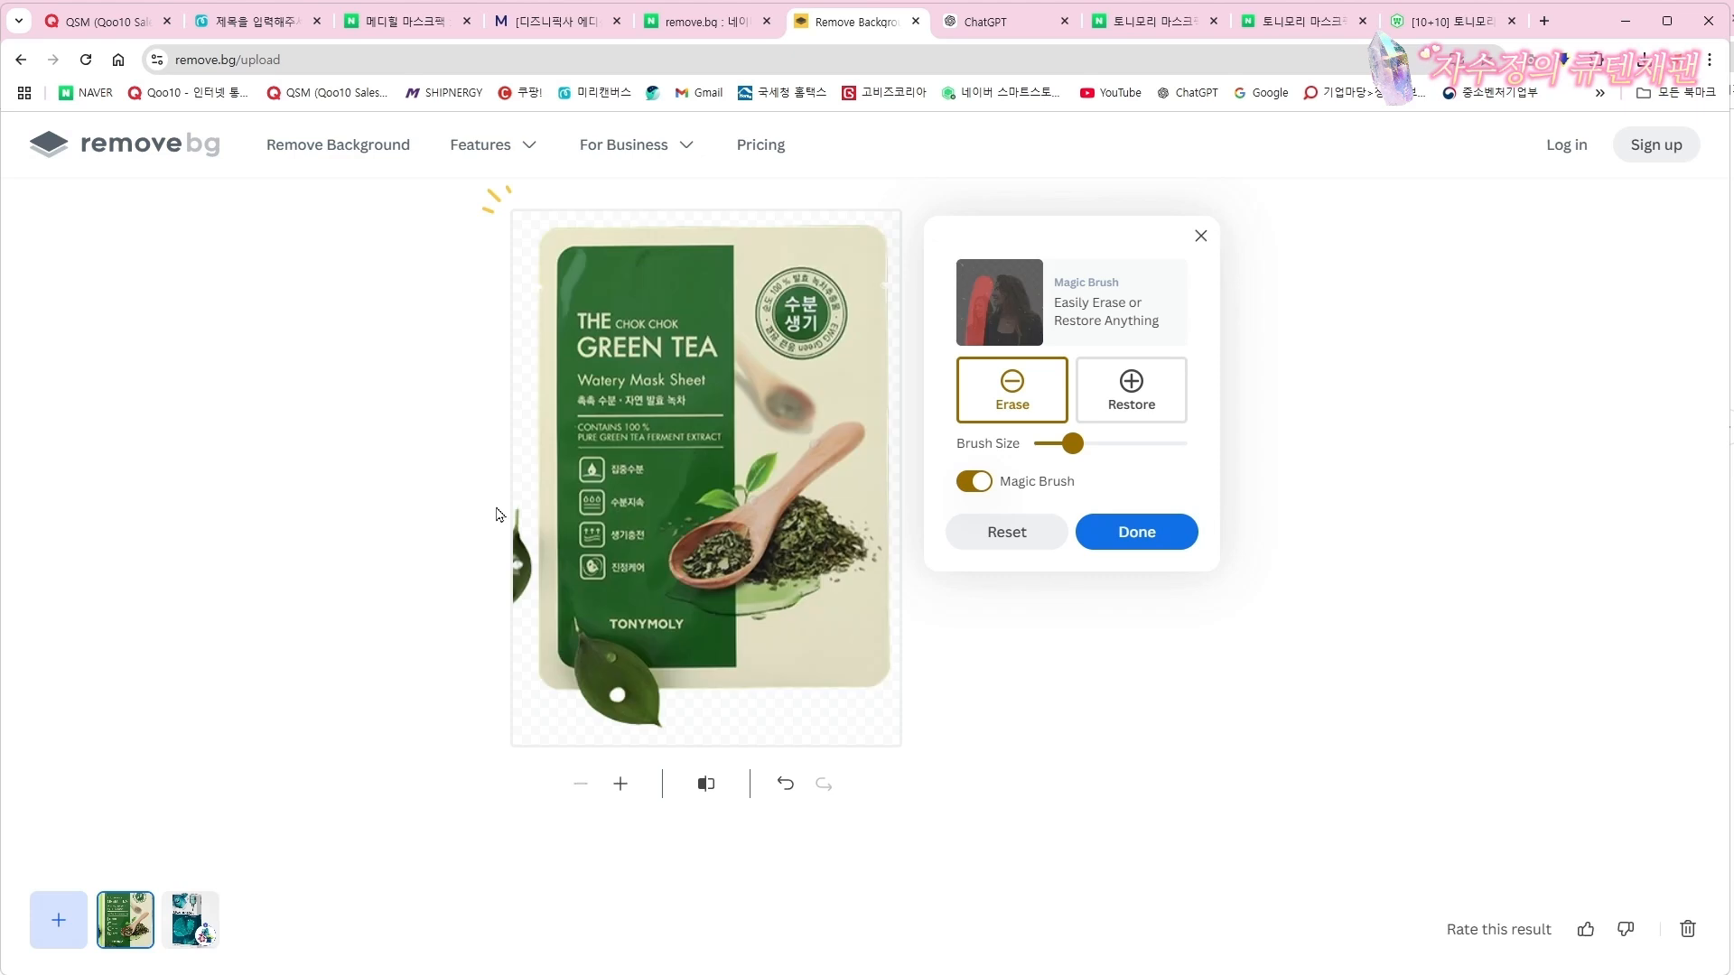
mouse_move(526, 507)
mouse_down()
mouse_move(525, 592)
mouse_move(439, 594)
mouse_up()
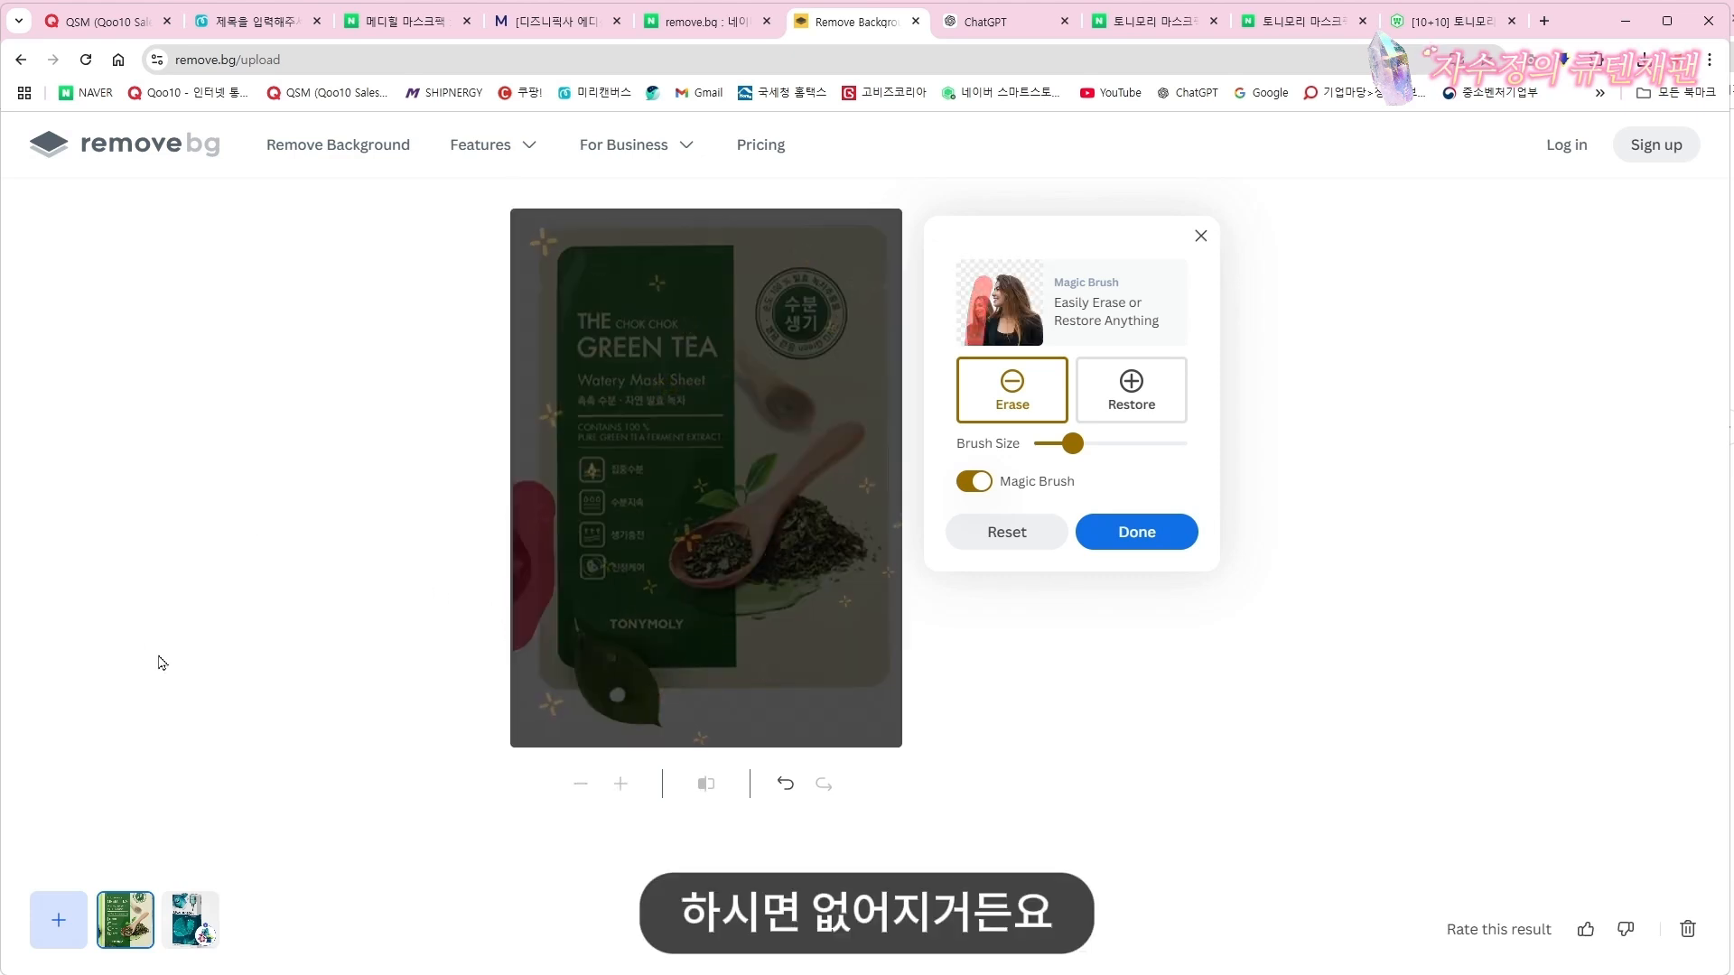
click(656, 321)
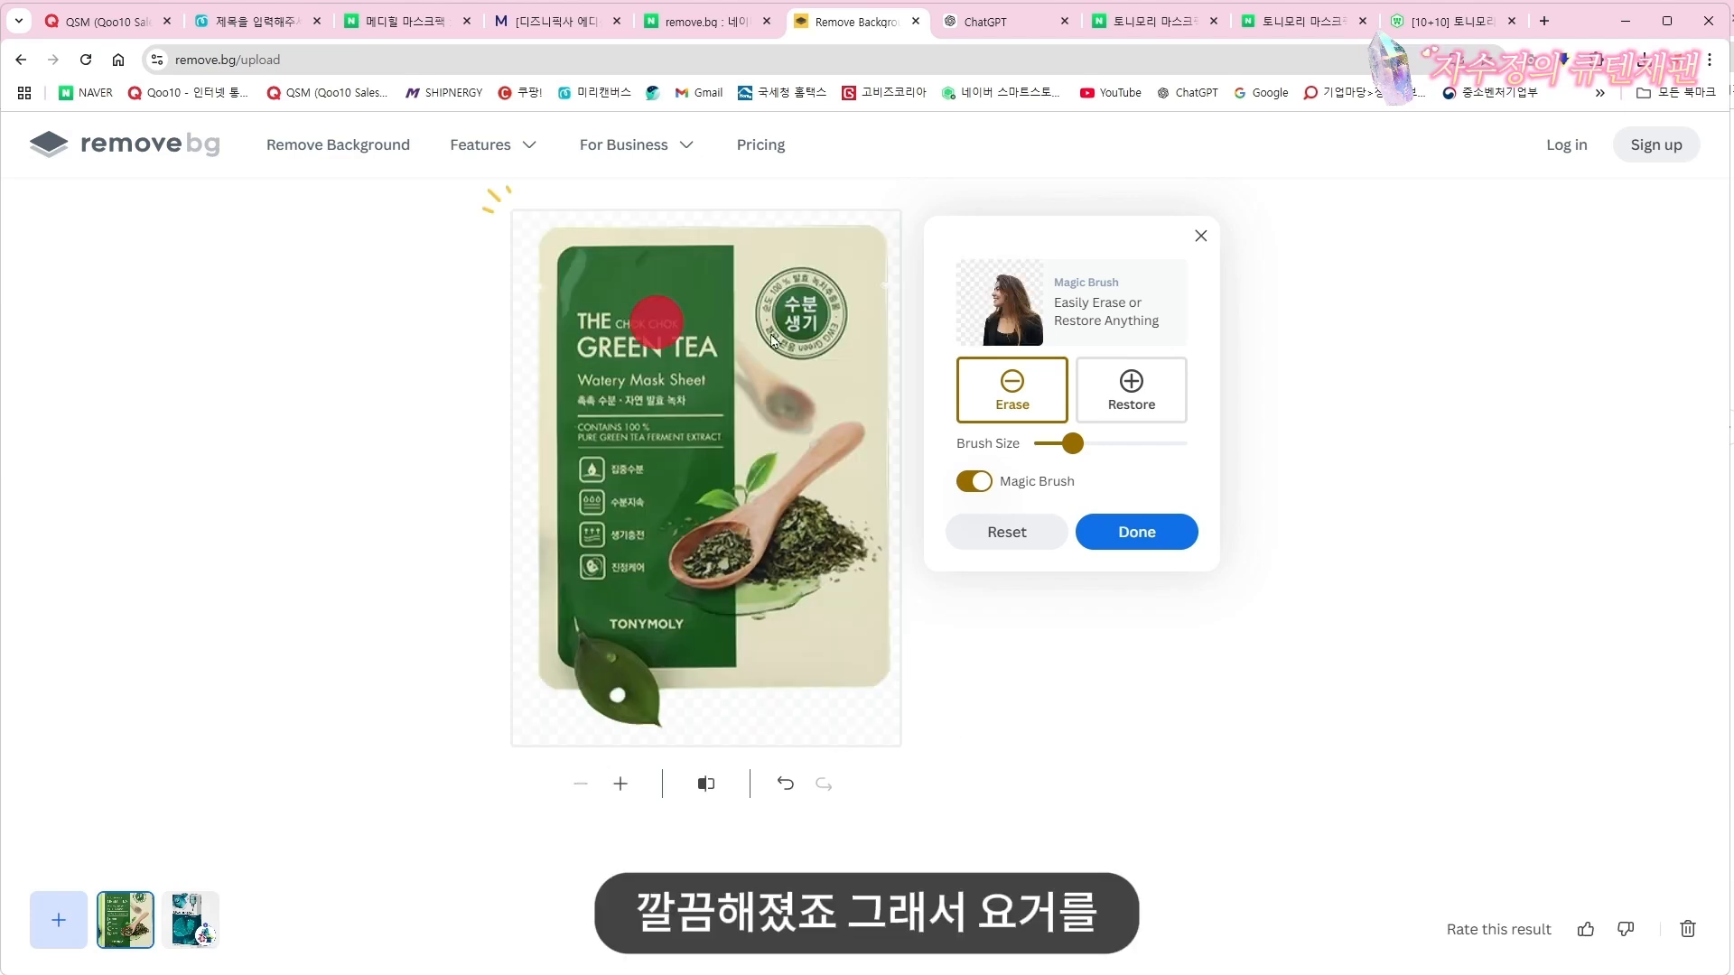
click(1136, 531)
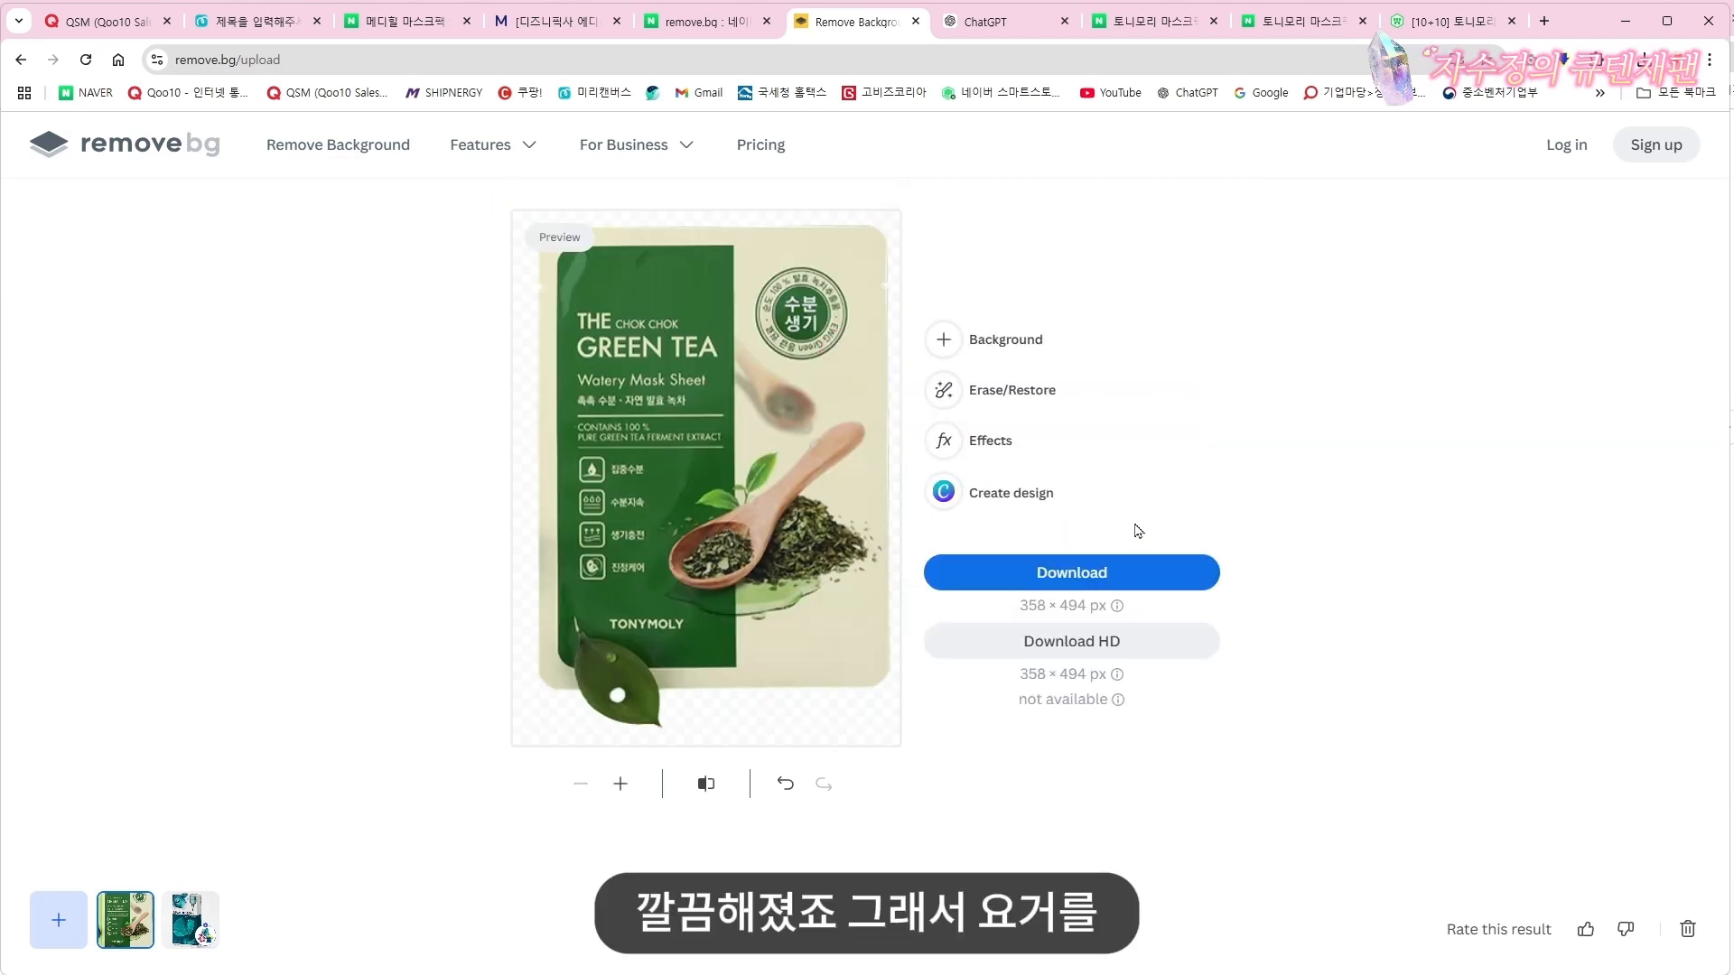
Download the green tea mask cut-out and upload 20241030_173925-removebg-preview.png to MiriCanvas
click(1069, 581)
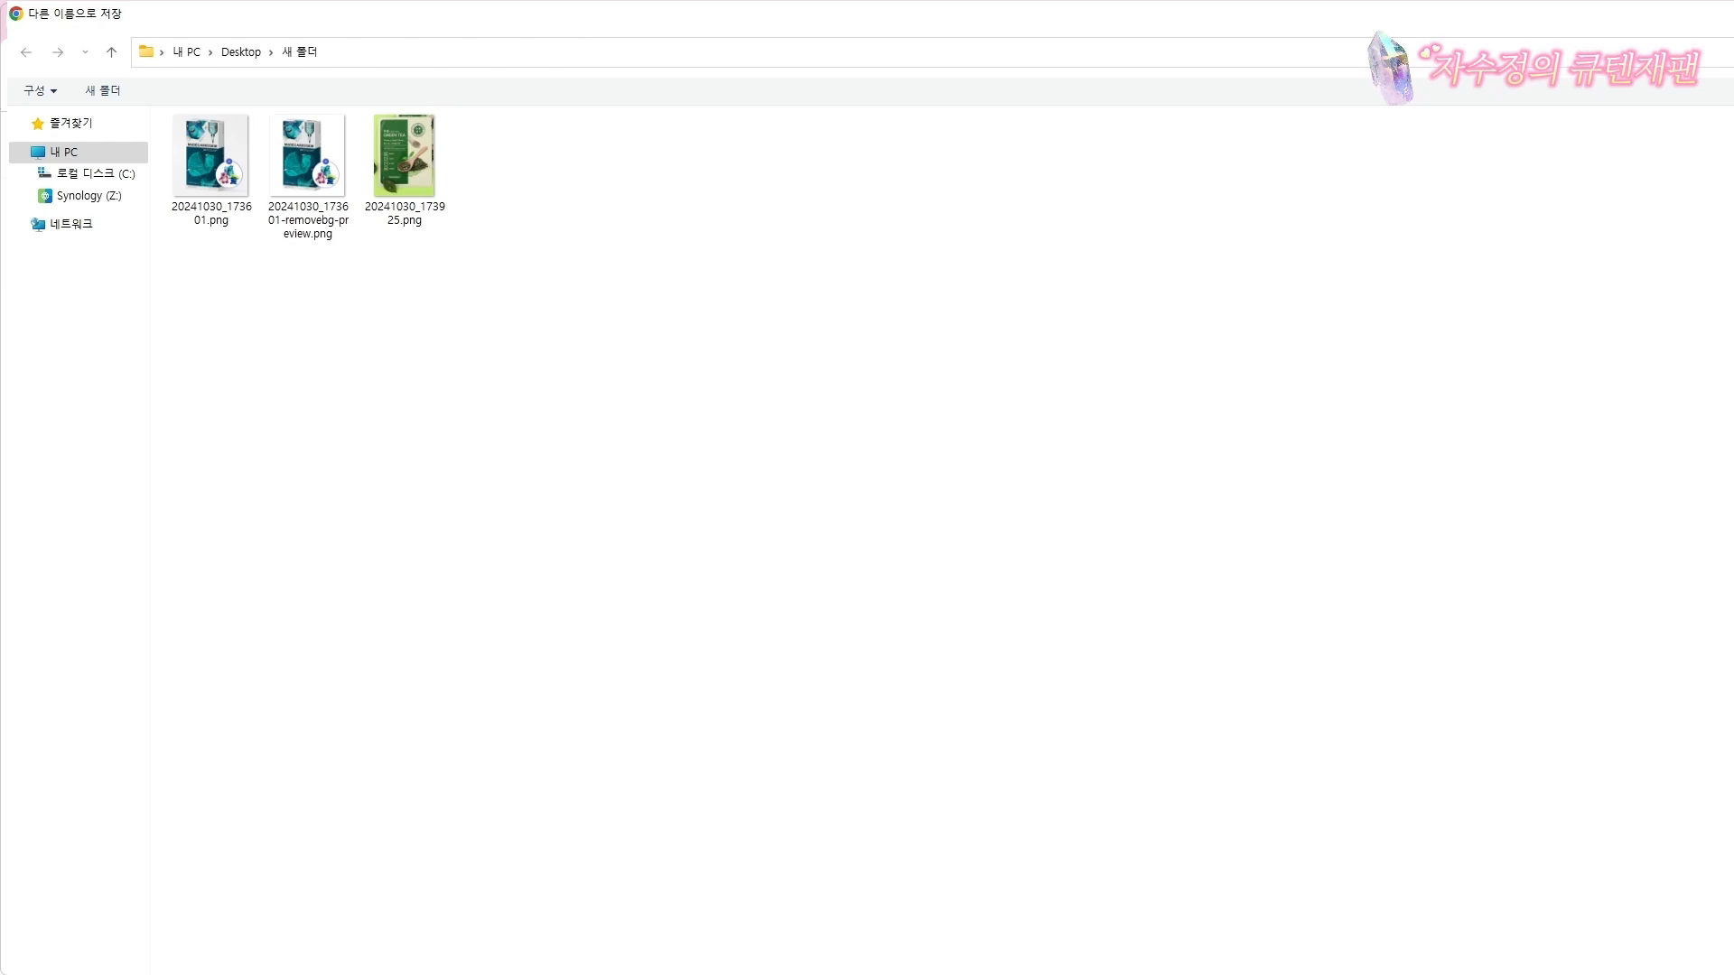
key(Return)
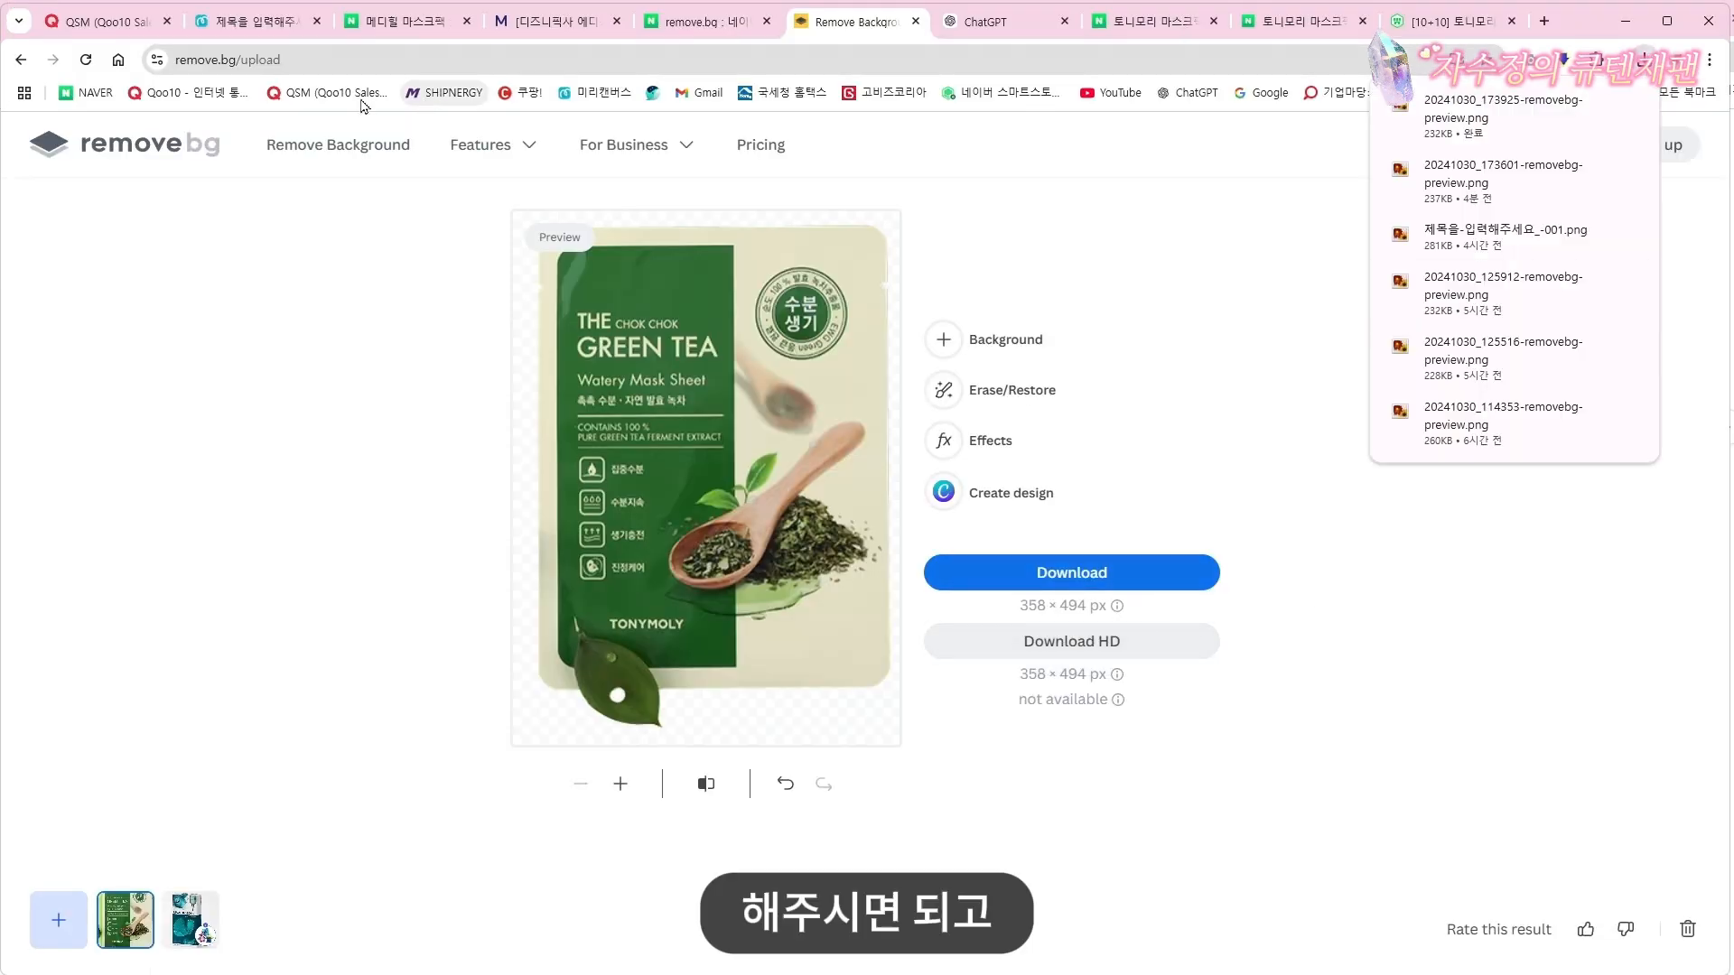
click(264, 27)
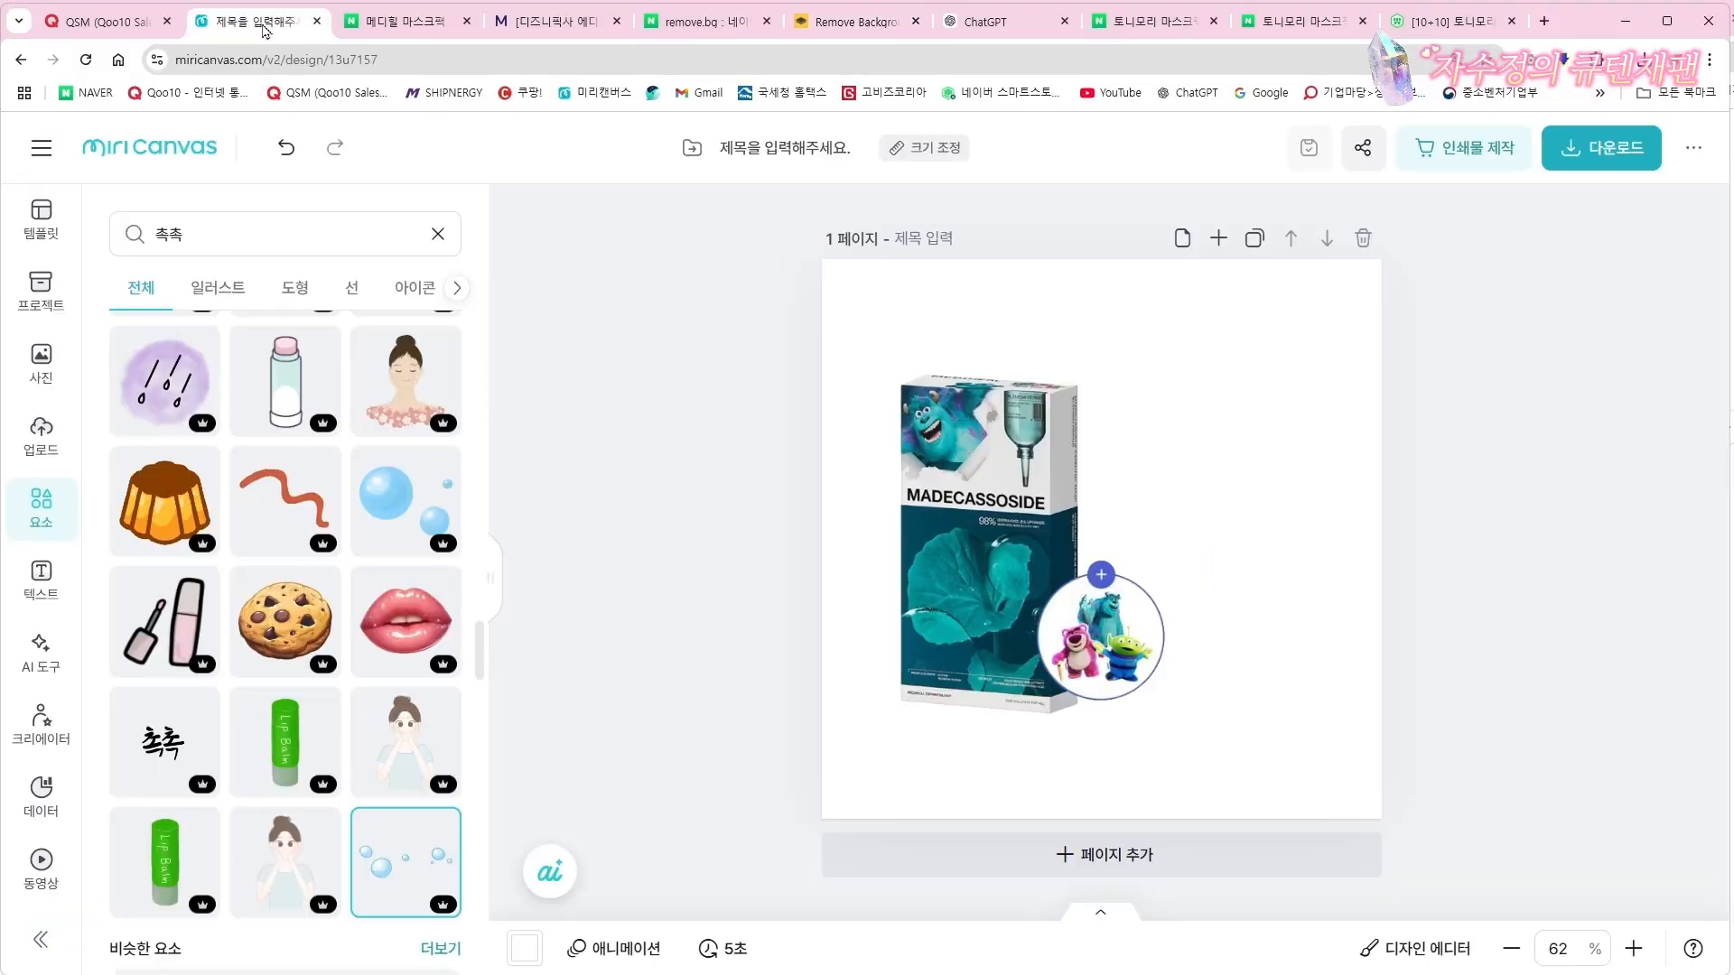
click(41, 433)
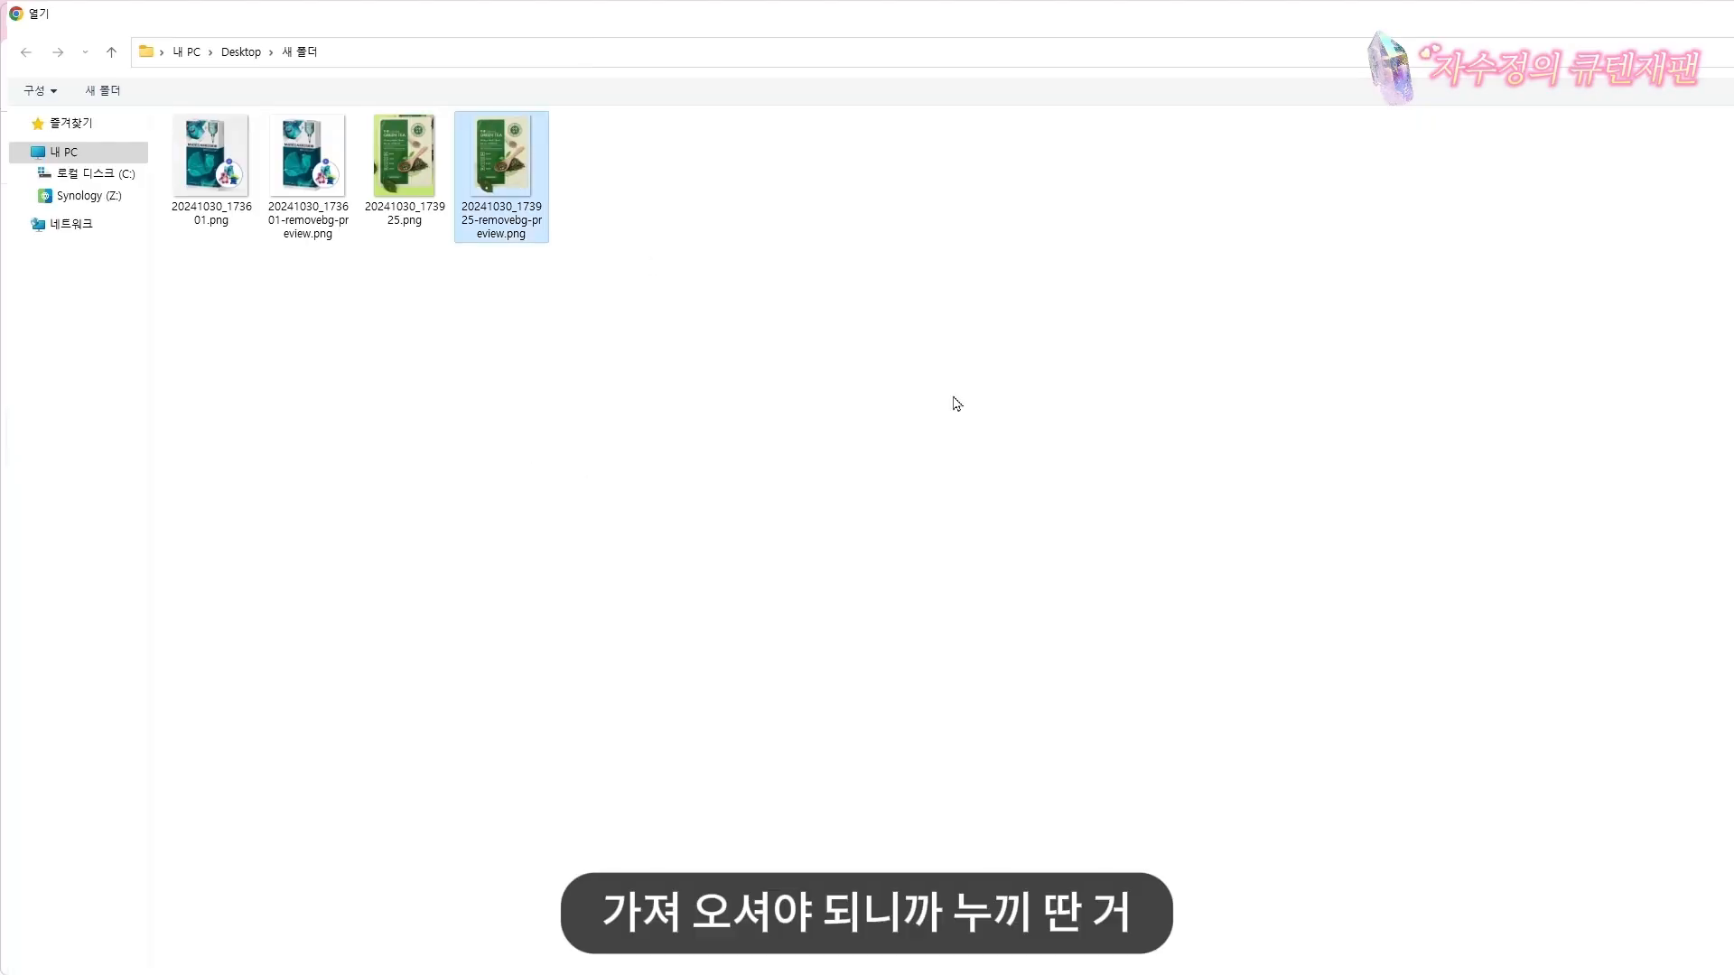
double_click(502, 177)
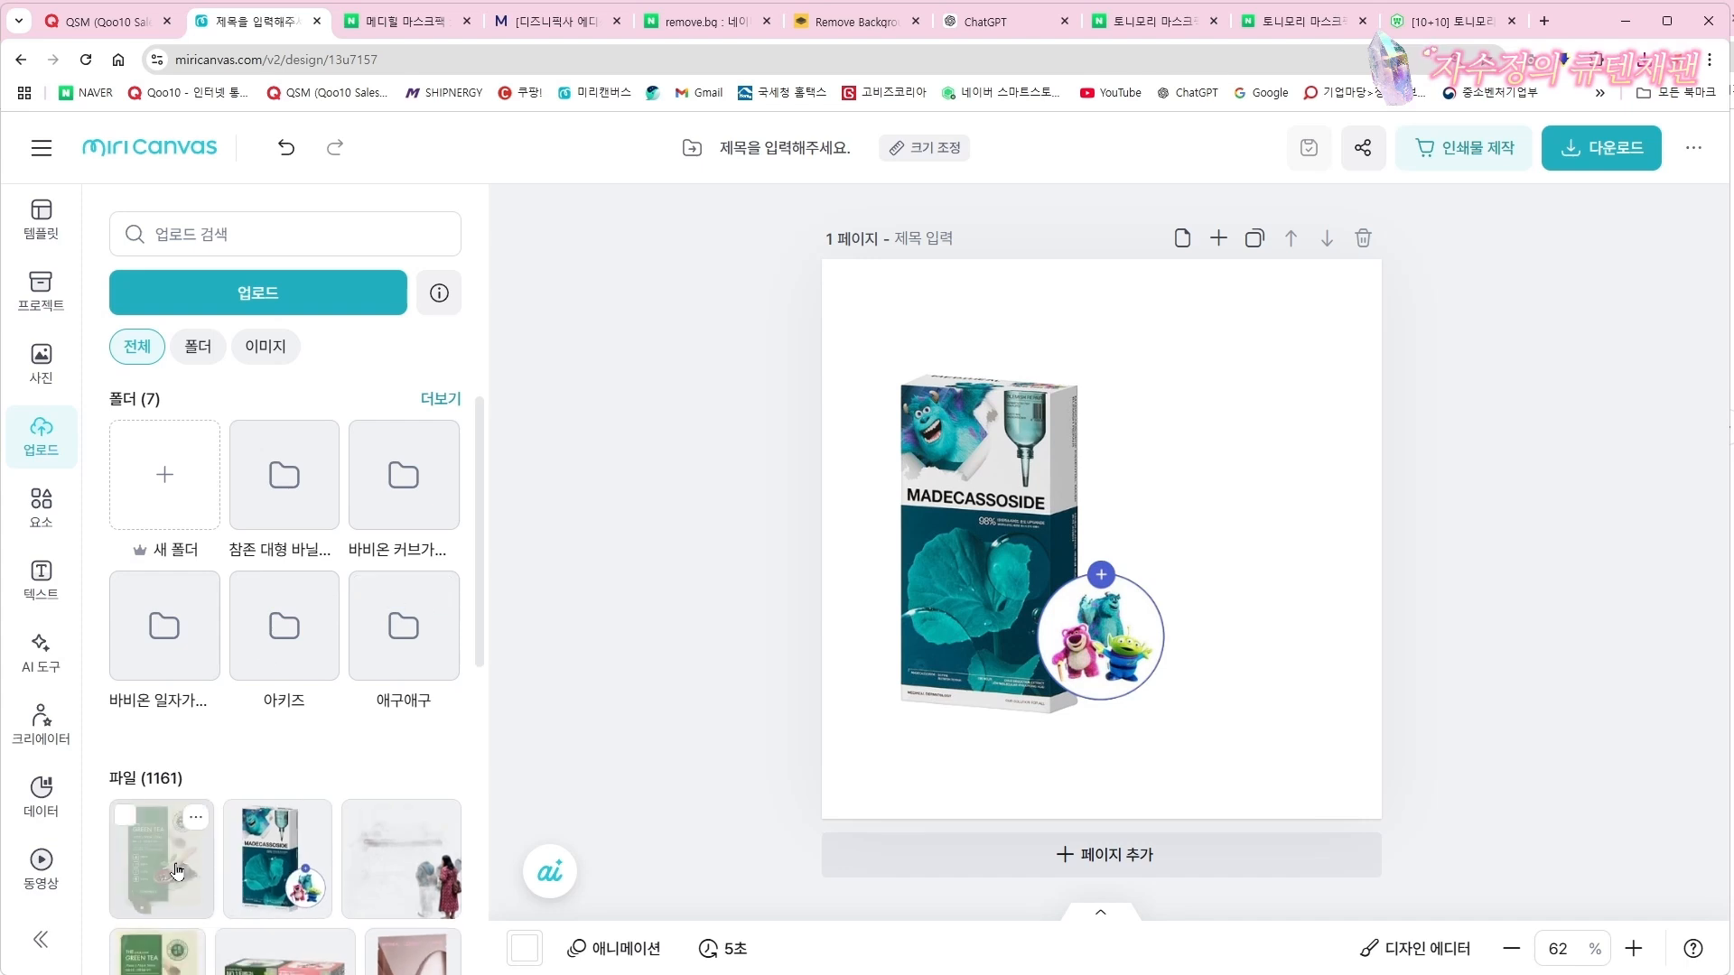
Add the green tea mask cut-out to the page, shrink it and place it to the right of the mask box
click(151, 862)
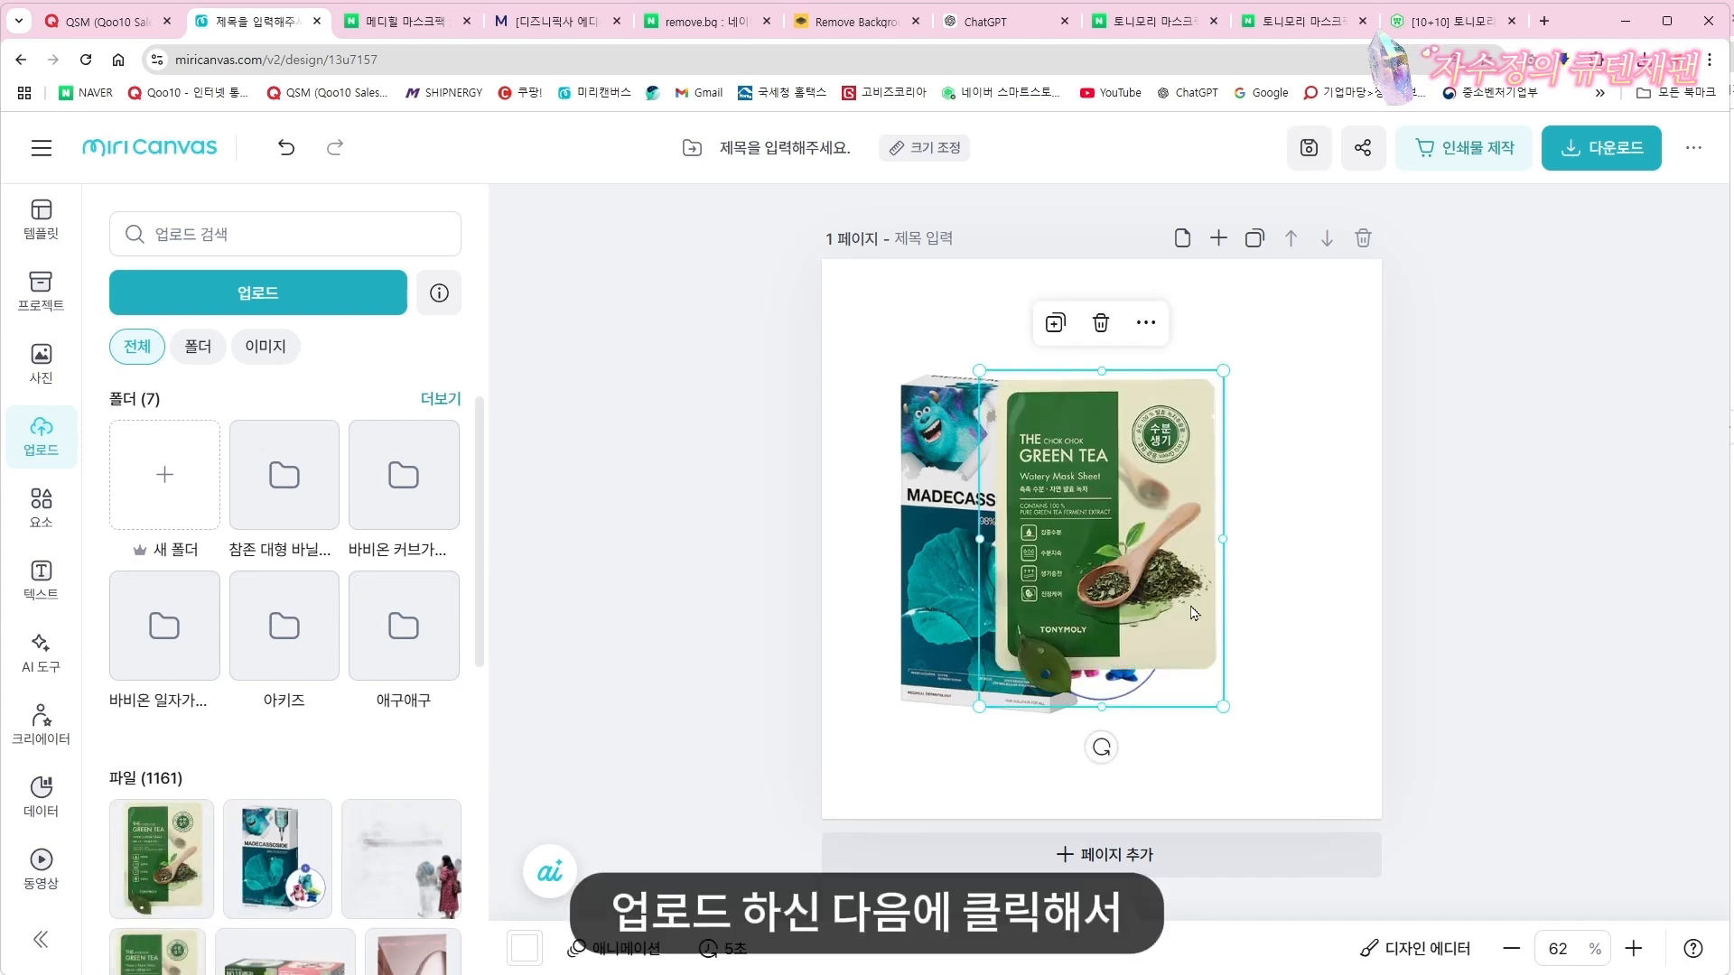
drag(1194, 613, 1324, 695)
drag(1130, 794, 1174, 697)
drag(1257, 585, 1265, 621)
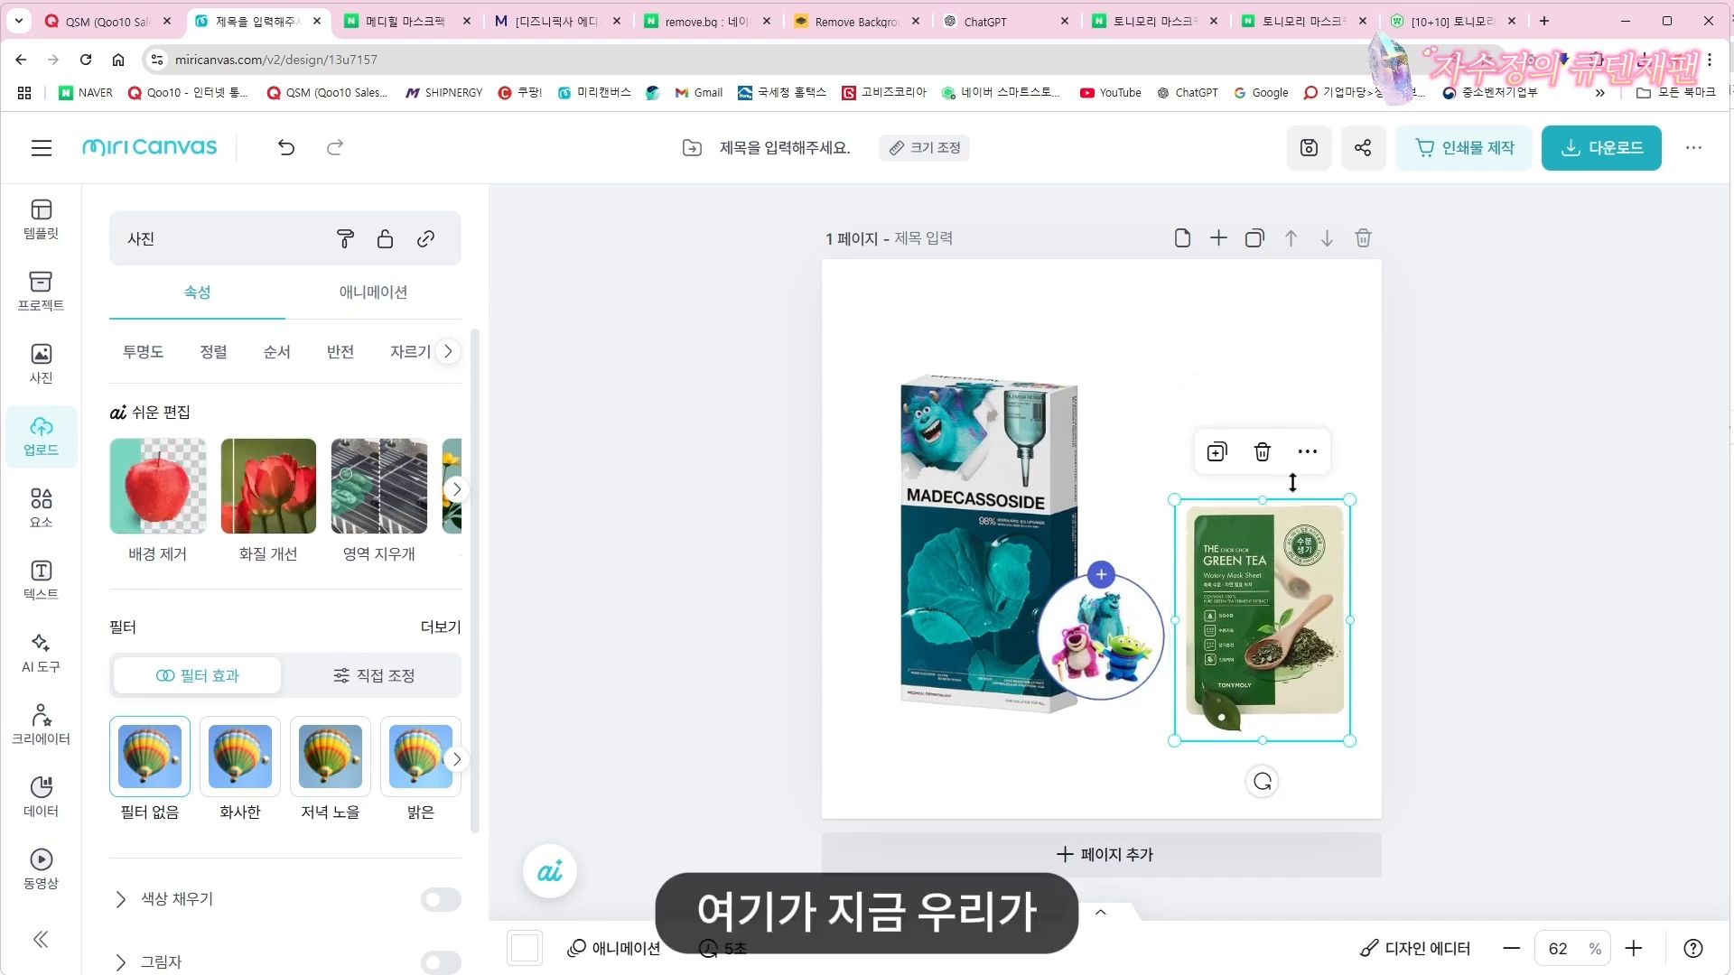
click(1460, 596)
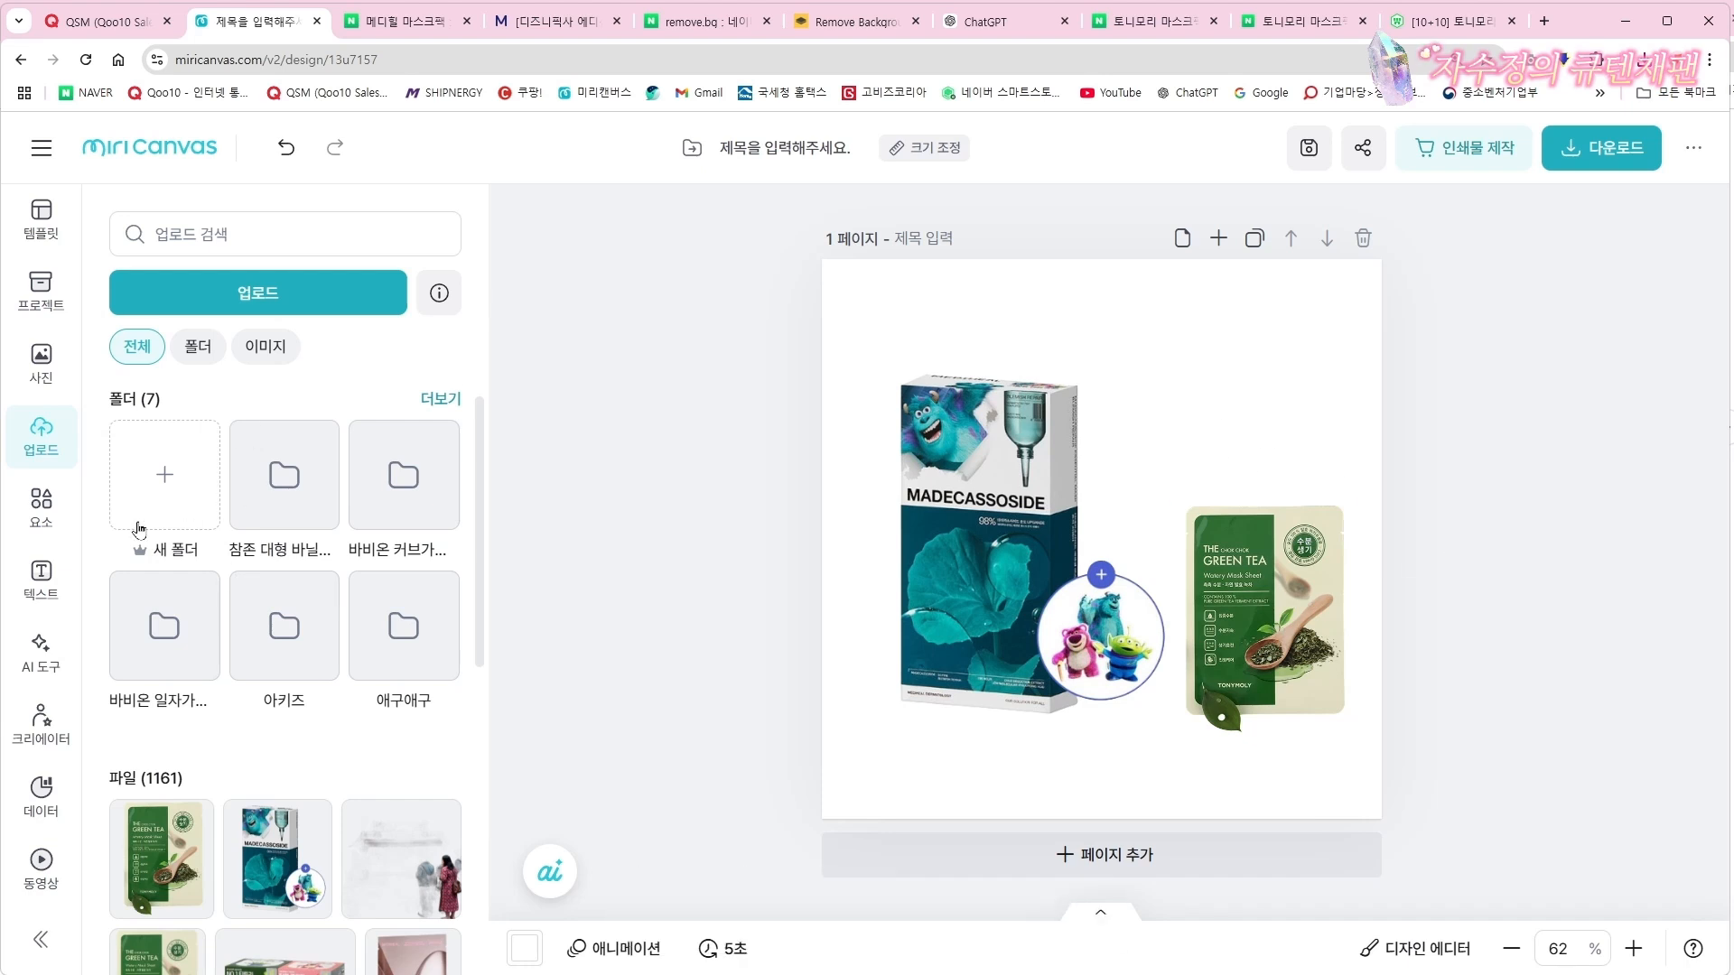
Search the design elements for 선물
click(42, 510)
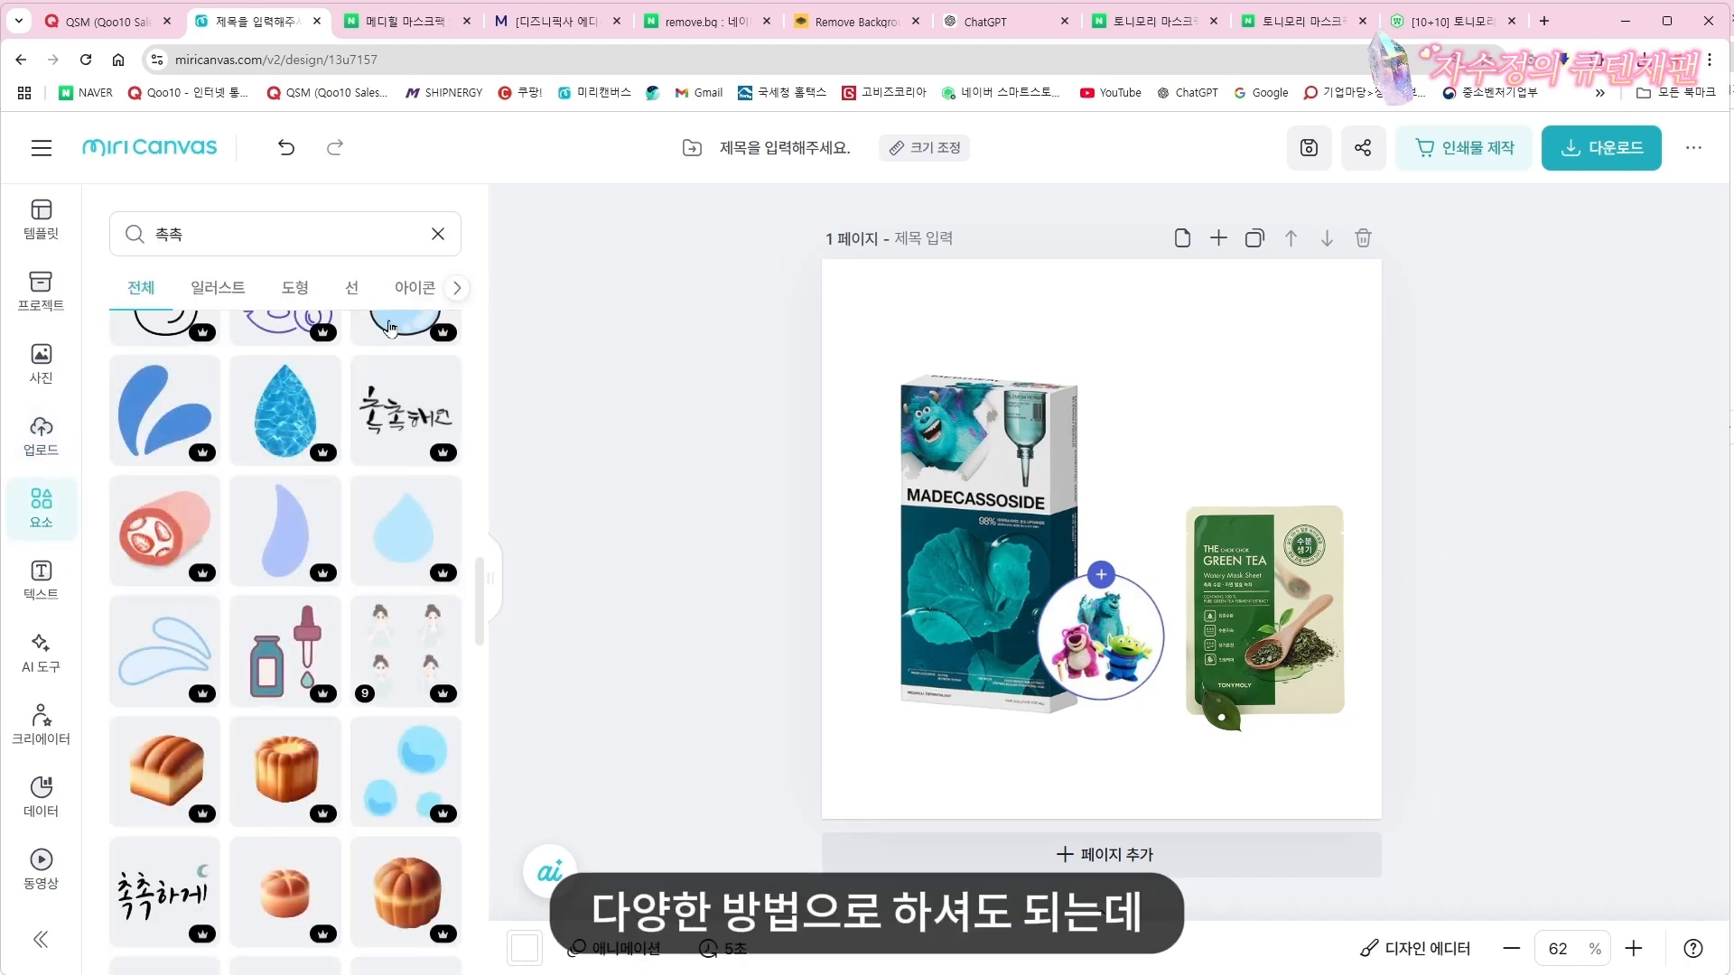
click(46, 510)
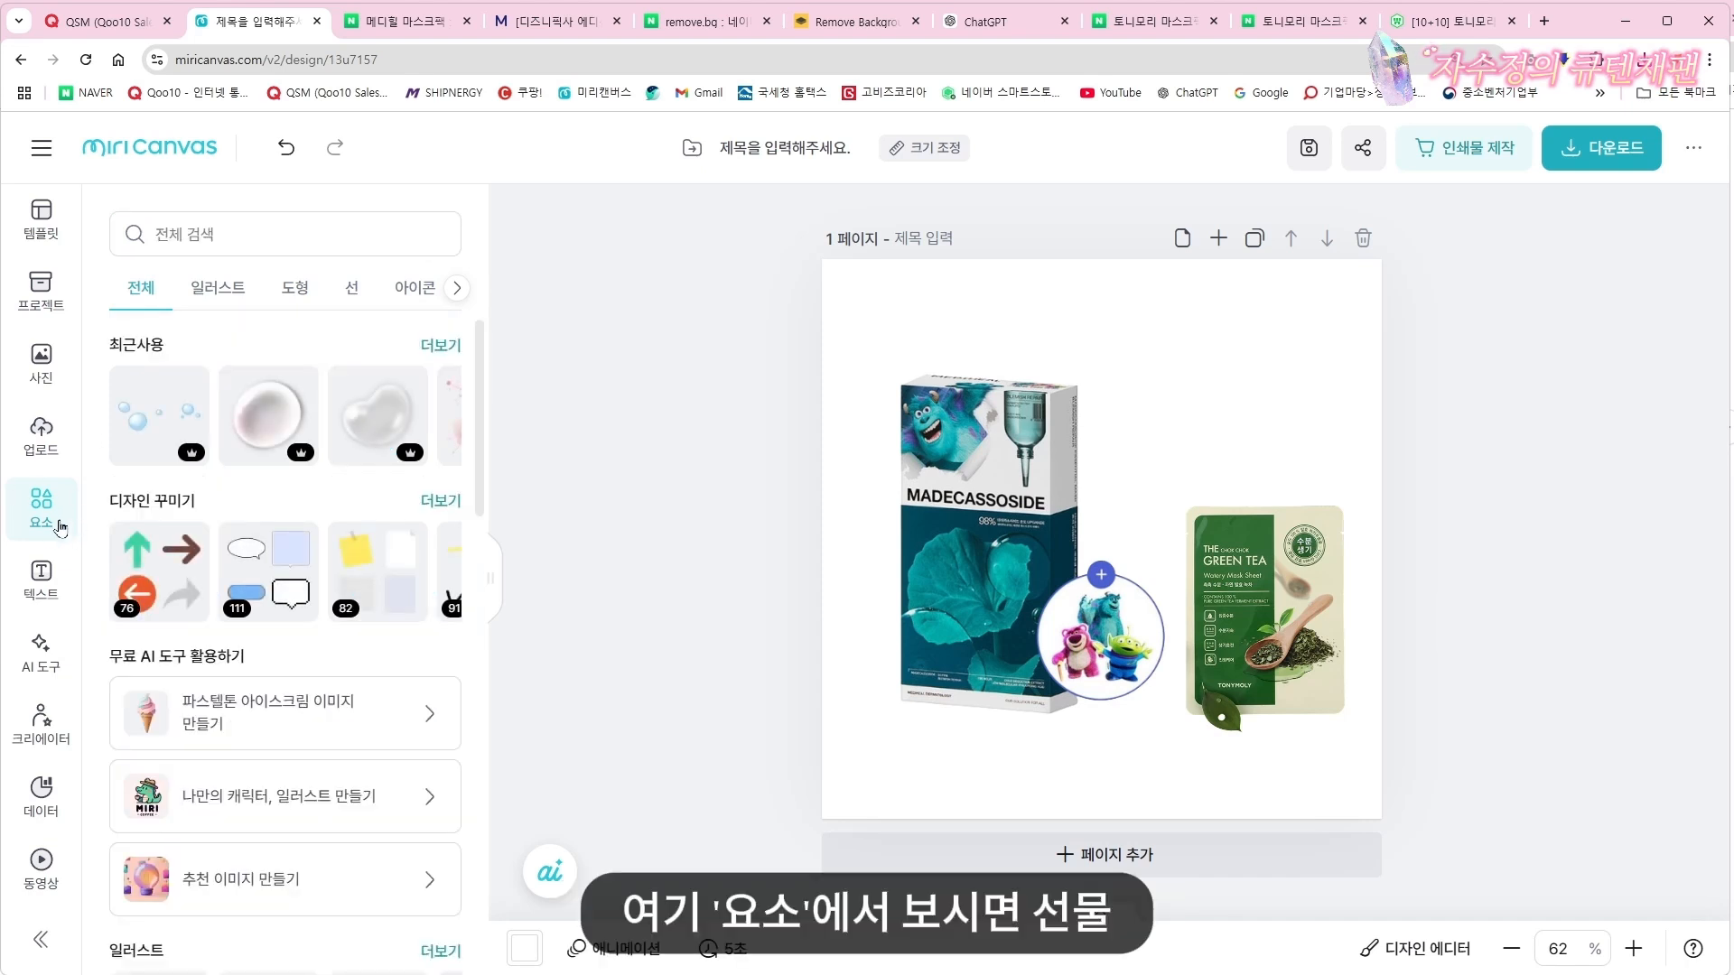
click(220, 239)
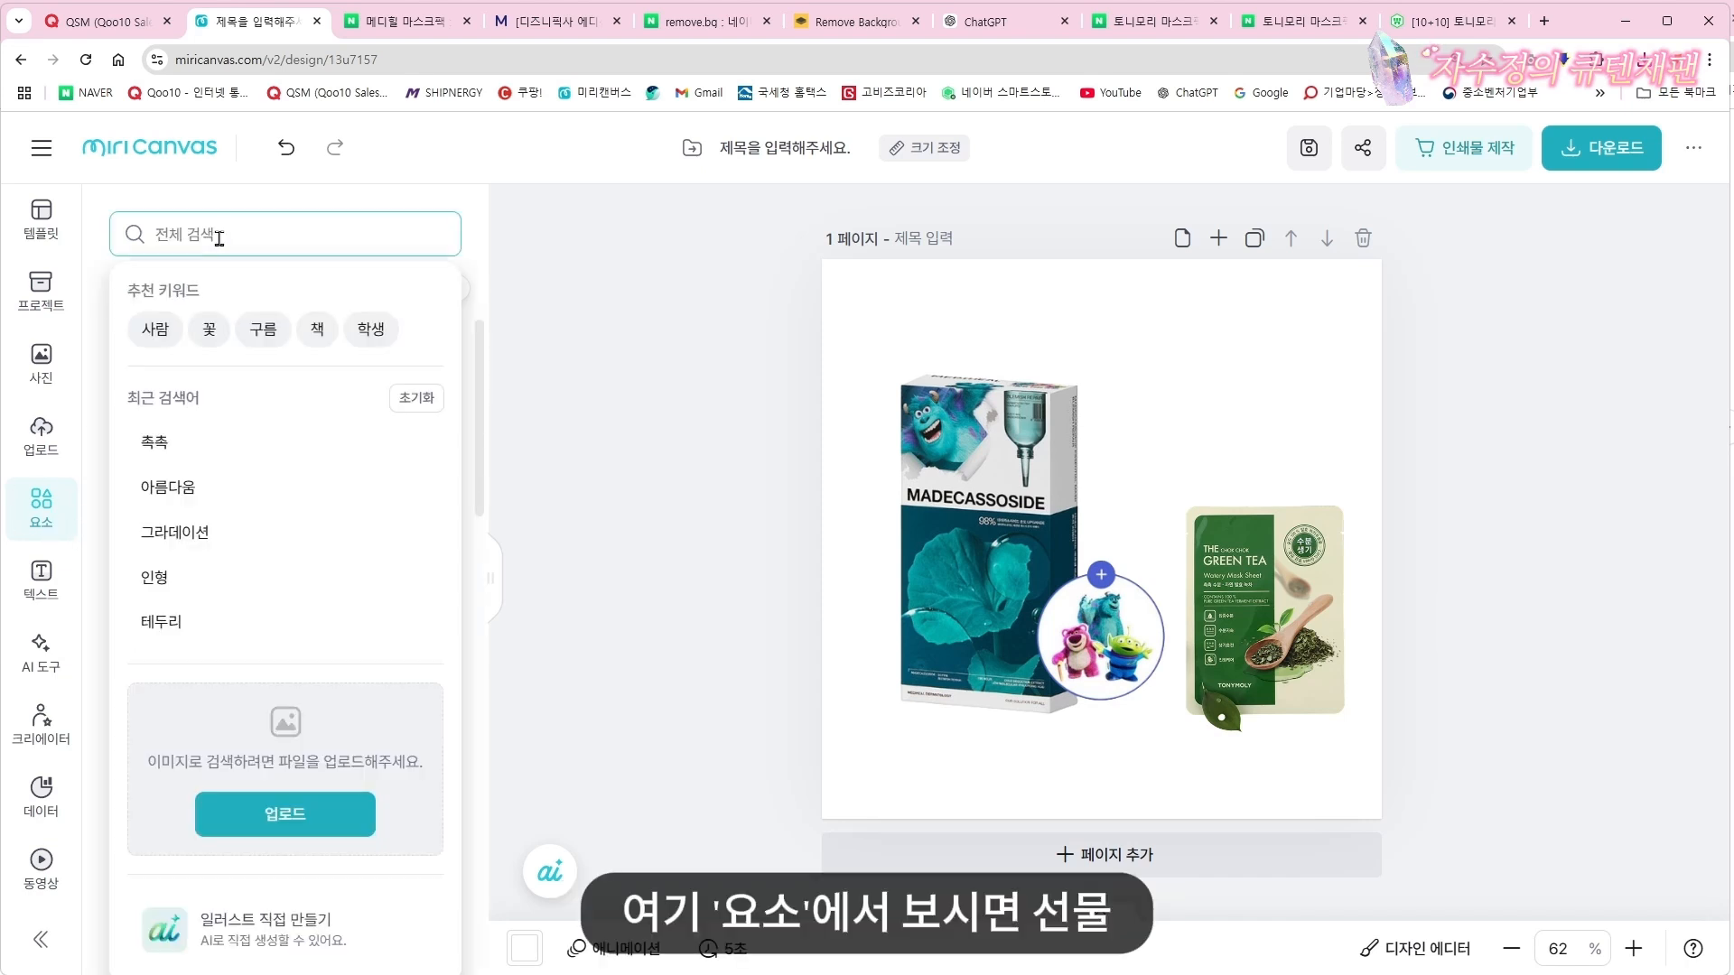
text(선ㅁㅜㄹ)
key(Return)
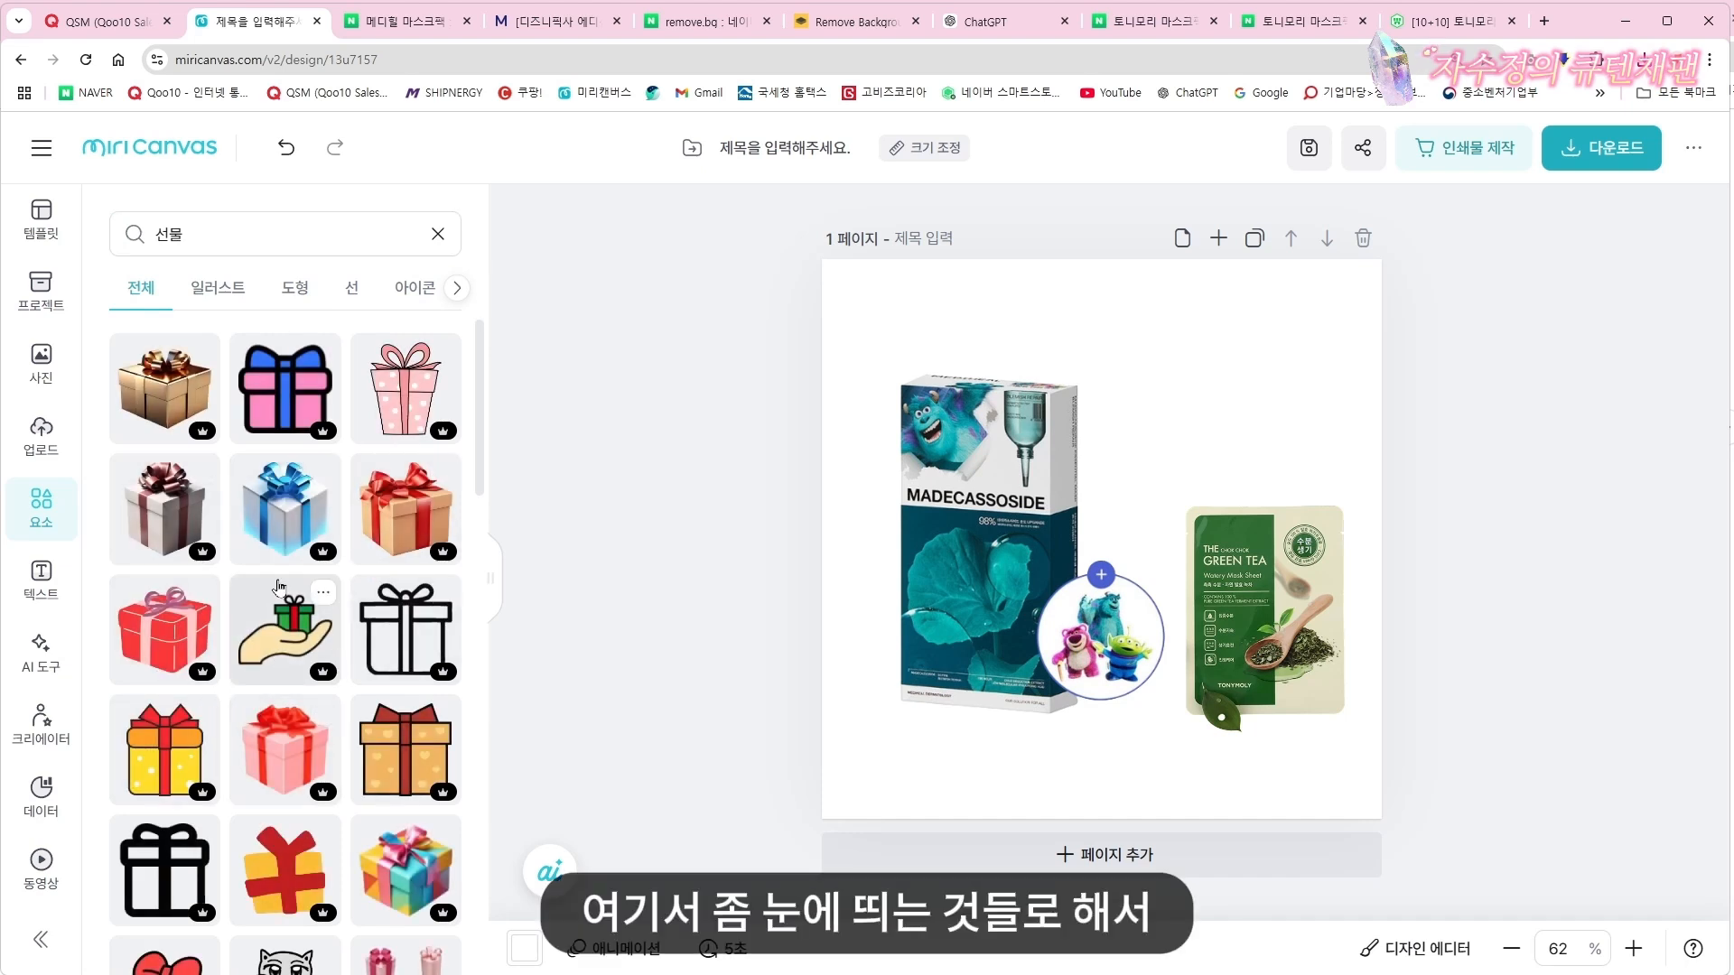
Try the white gift box with the blue ribbon, shrunk above the green tea mask, and delete it
click(287, 472)
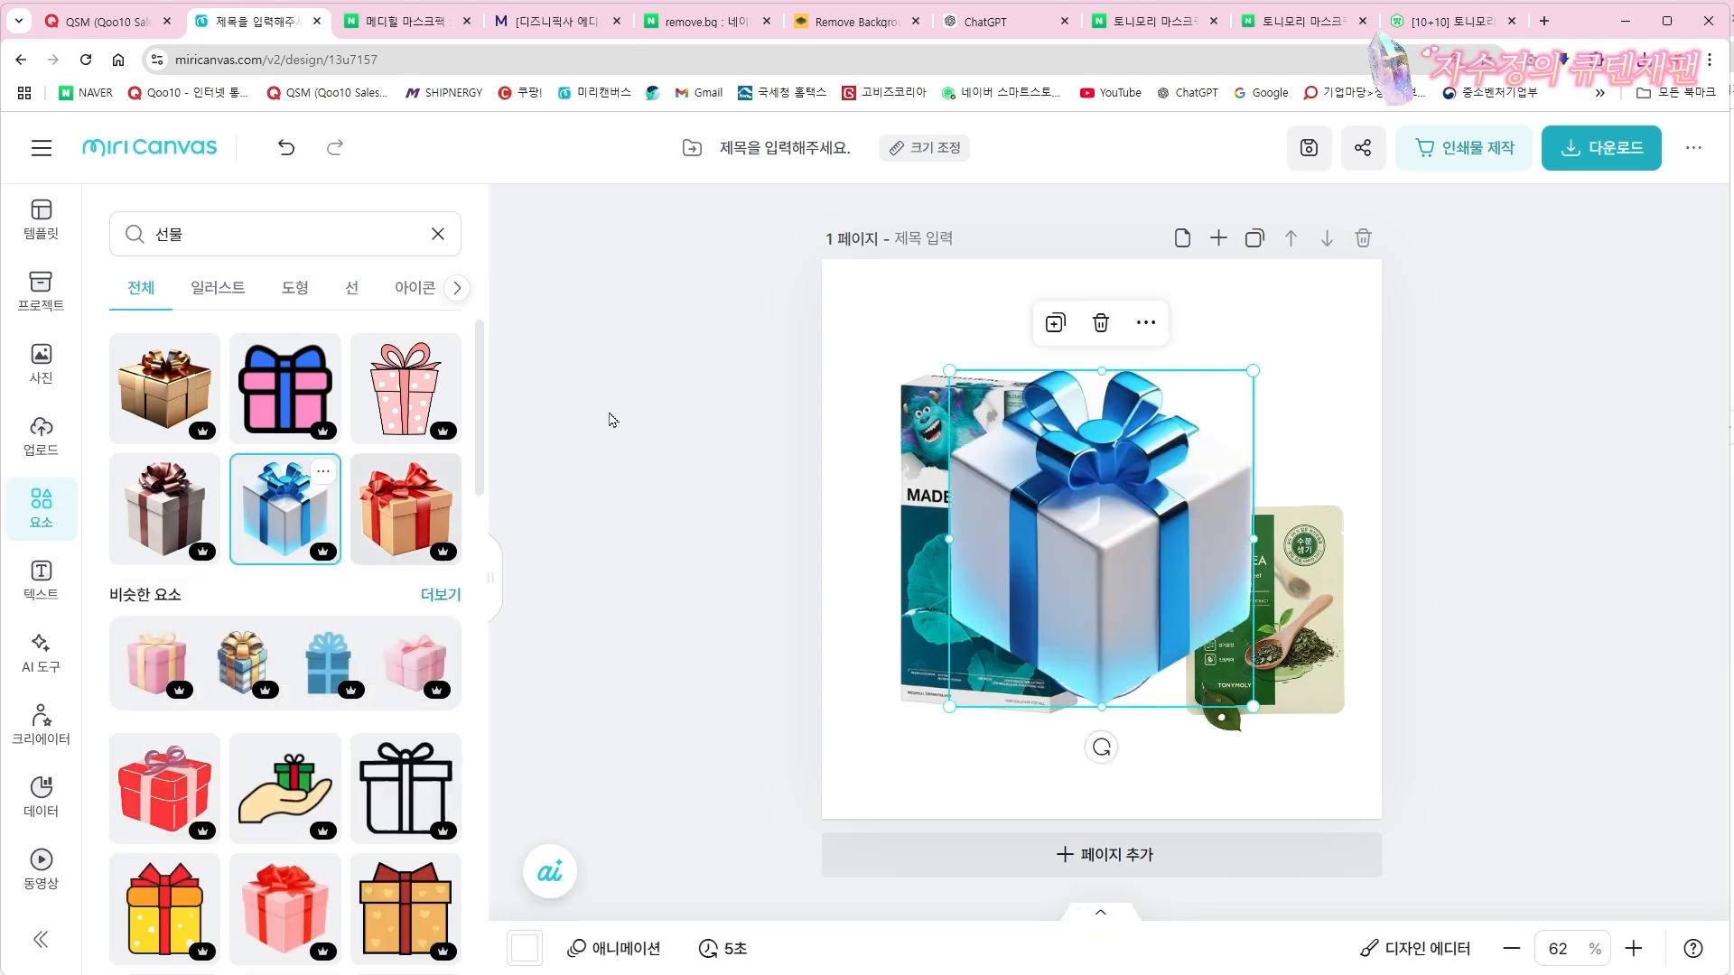
drag(1142, 506, 1277, 448)
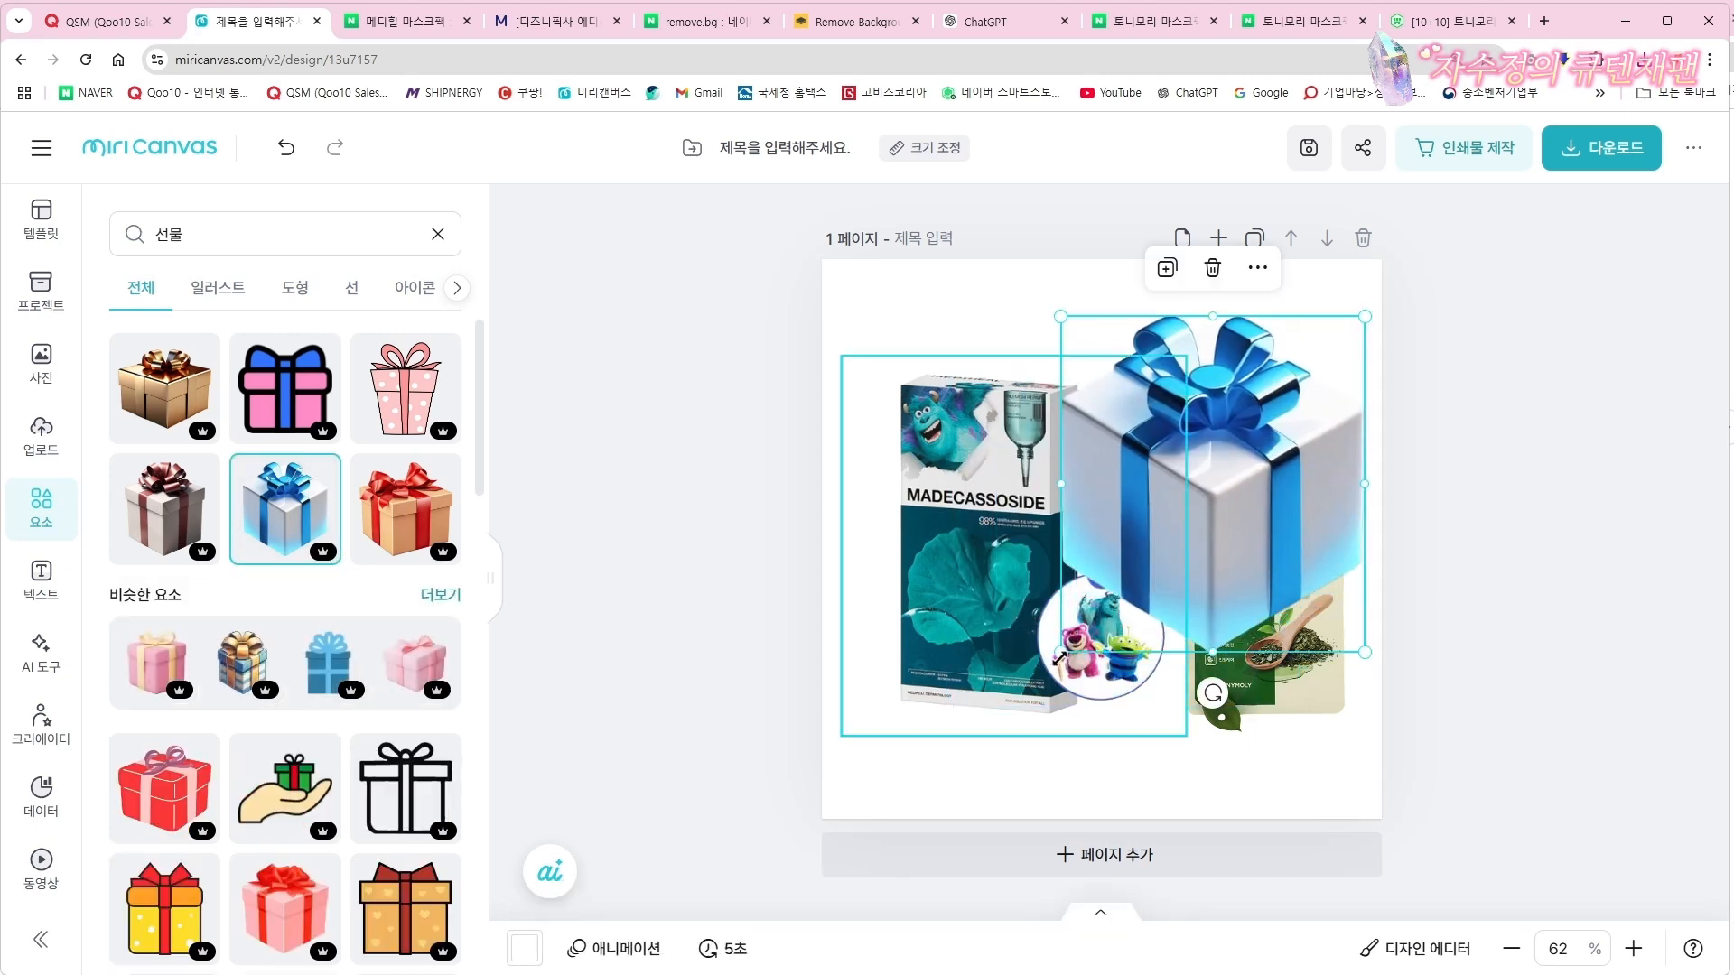
drag(1064, 639, 1210, 575)
drag(1298, 404, 1302, 432)
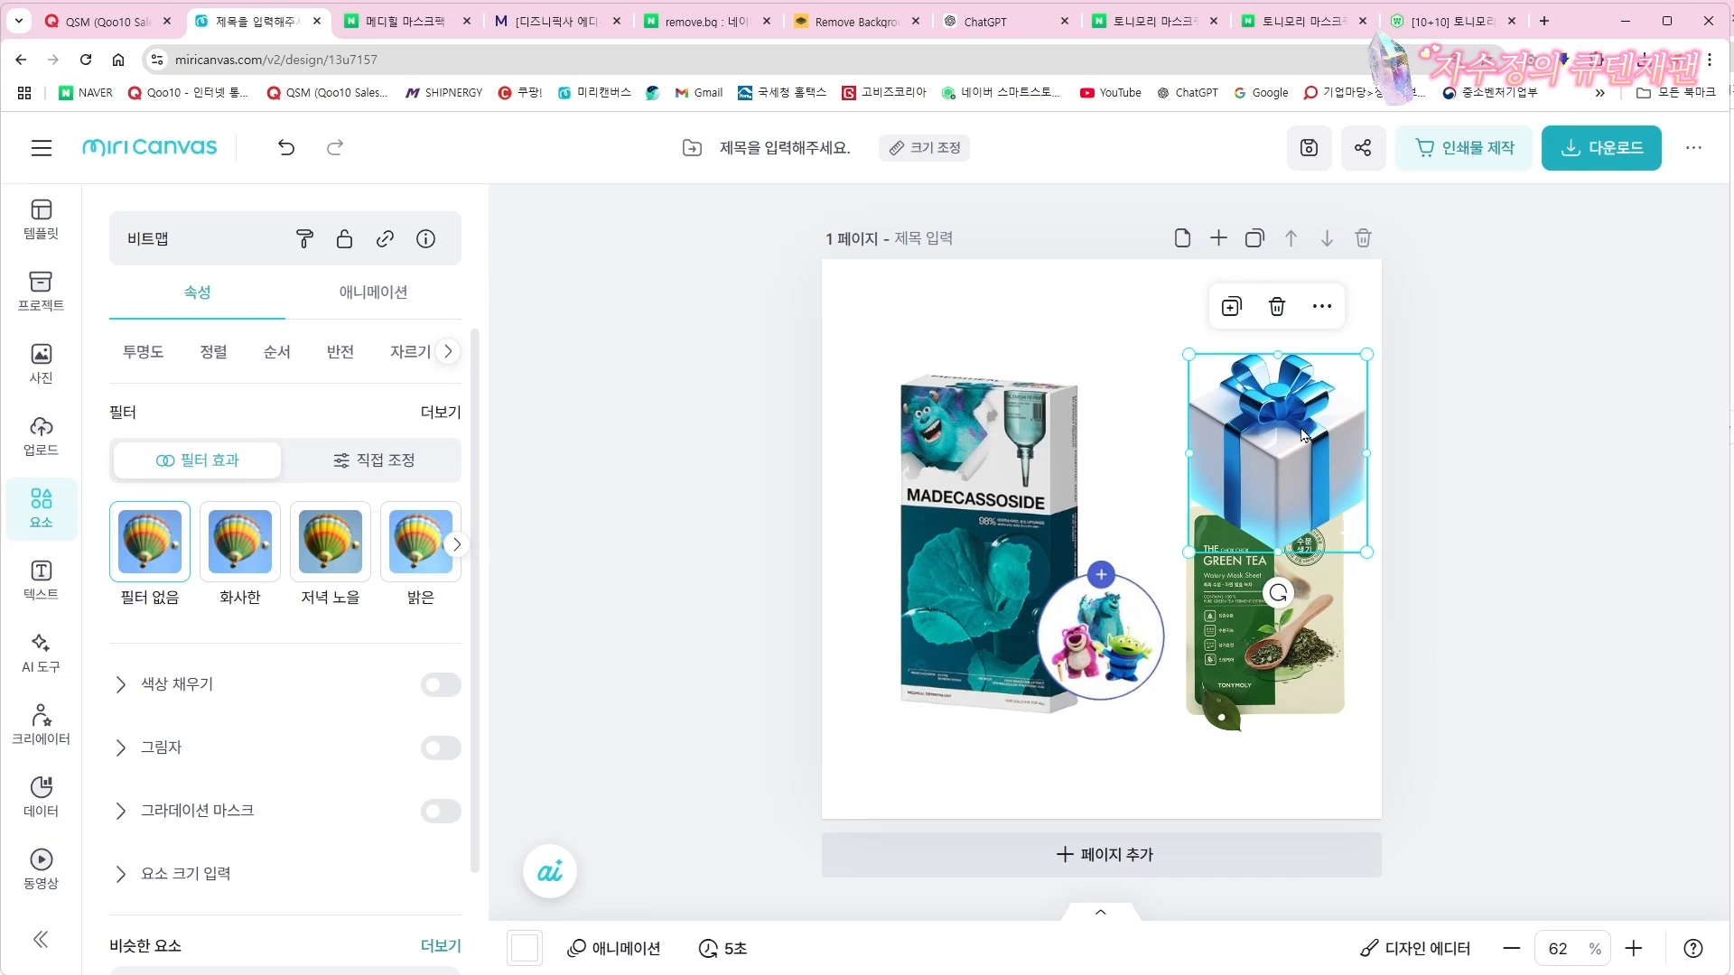
key(Delete)
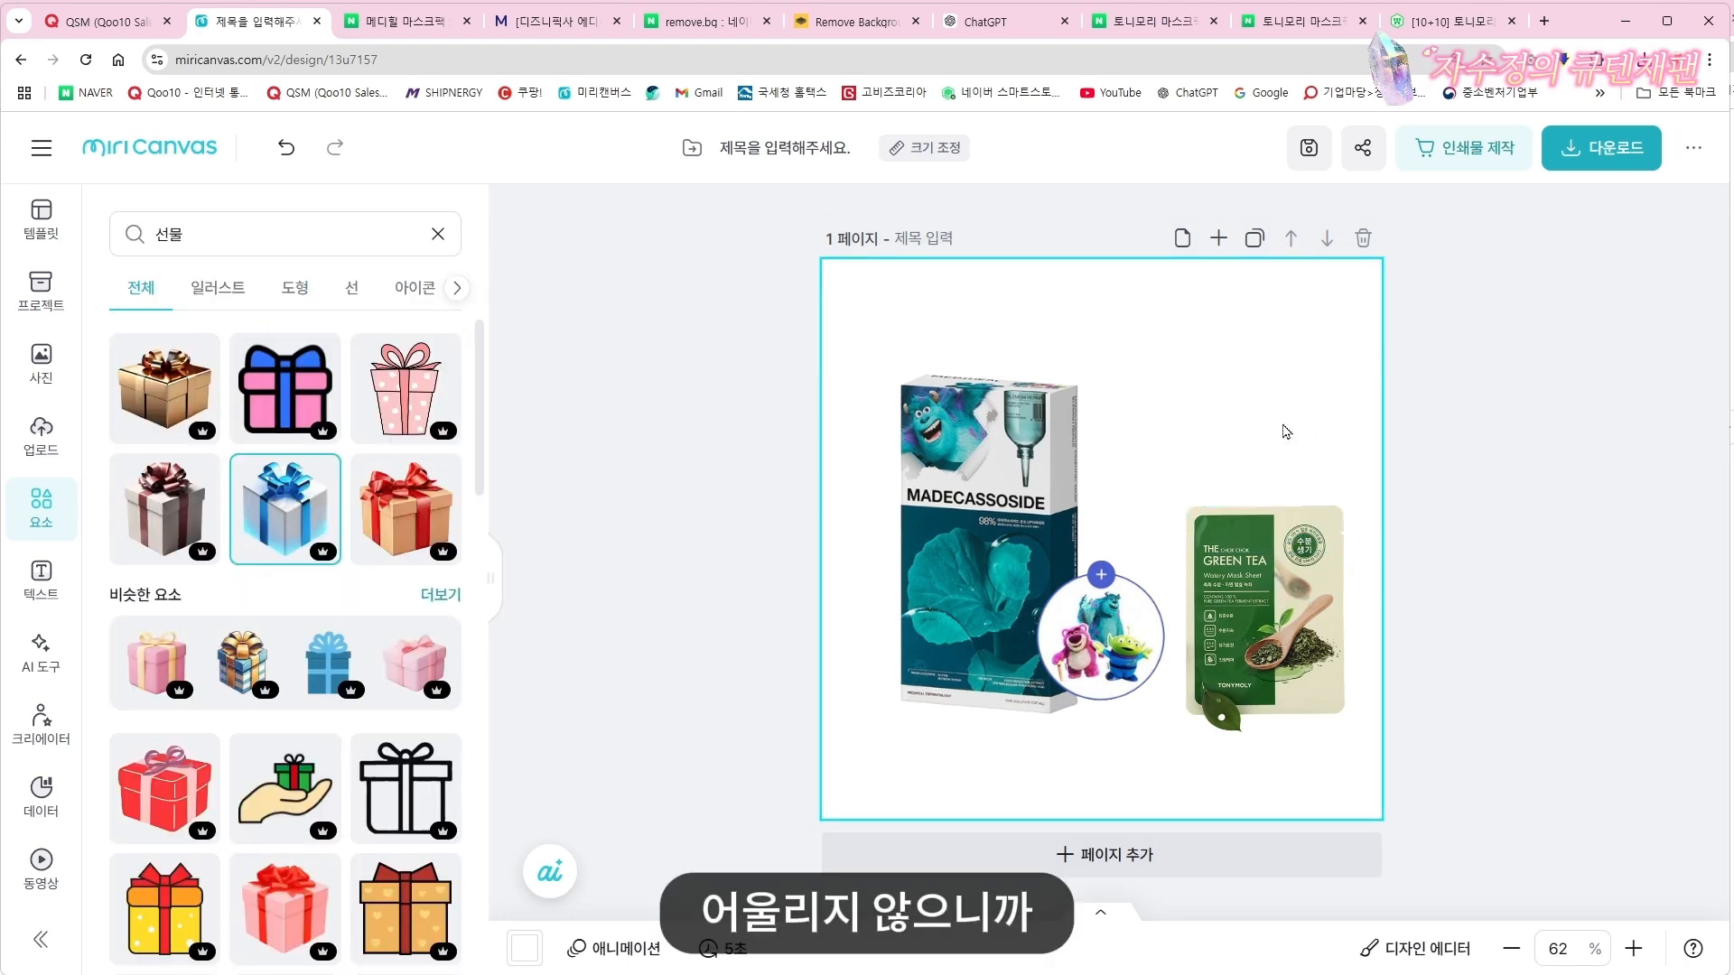
Try the tan gift box with the red ribbon, shrunk above the green tea mask, and remove it
click(408, 504)
drag(1028, 561, 1095, 519)
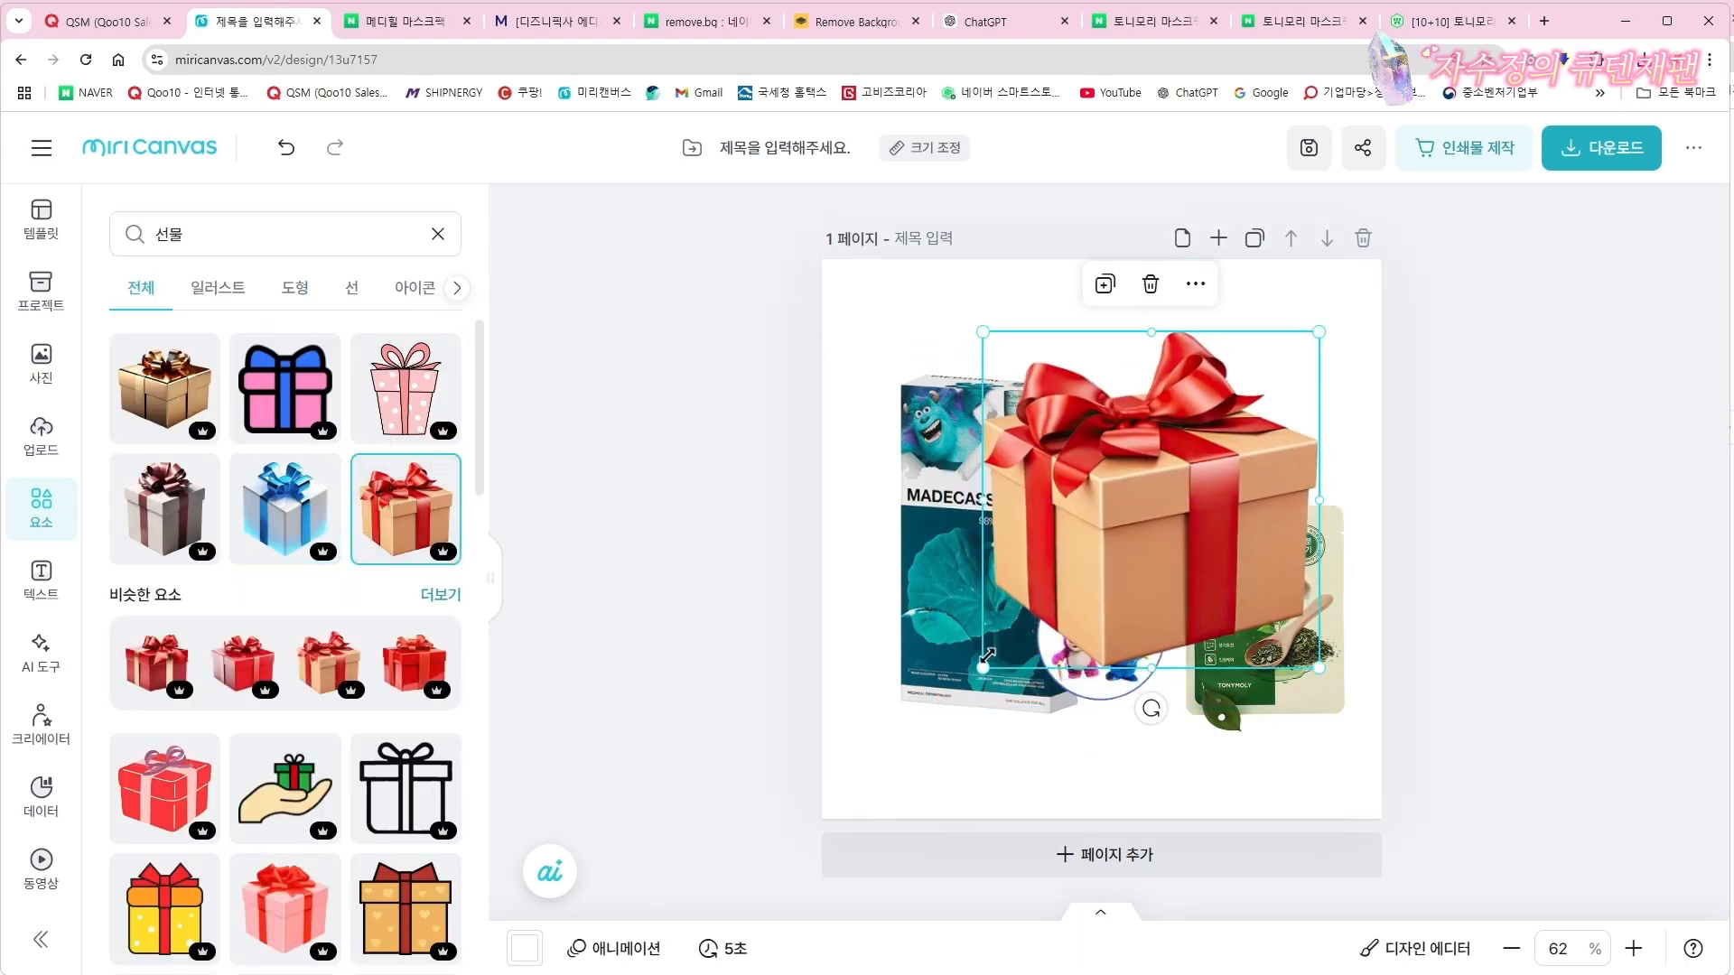
drag(987, 657, 1213, 478)
drag(1269, 417, 1282, 460)
click(1588, 503)
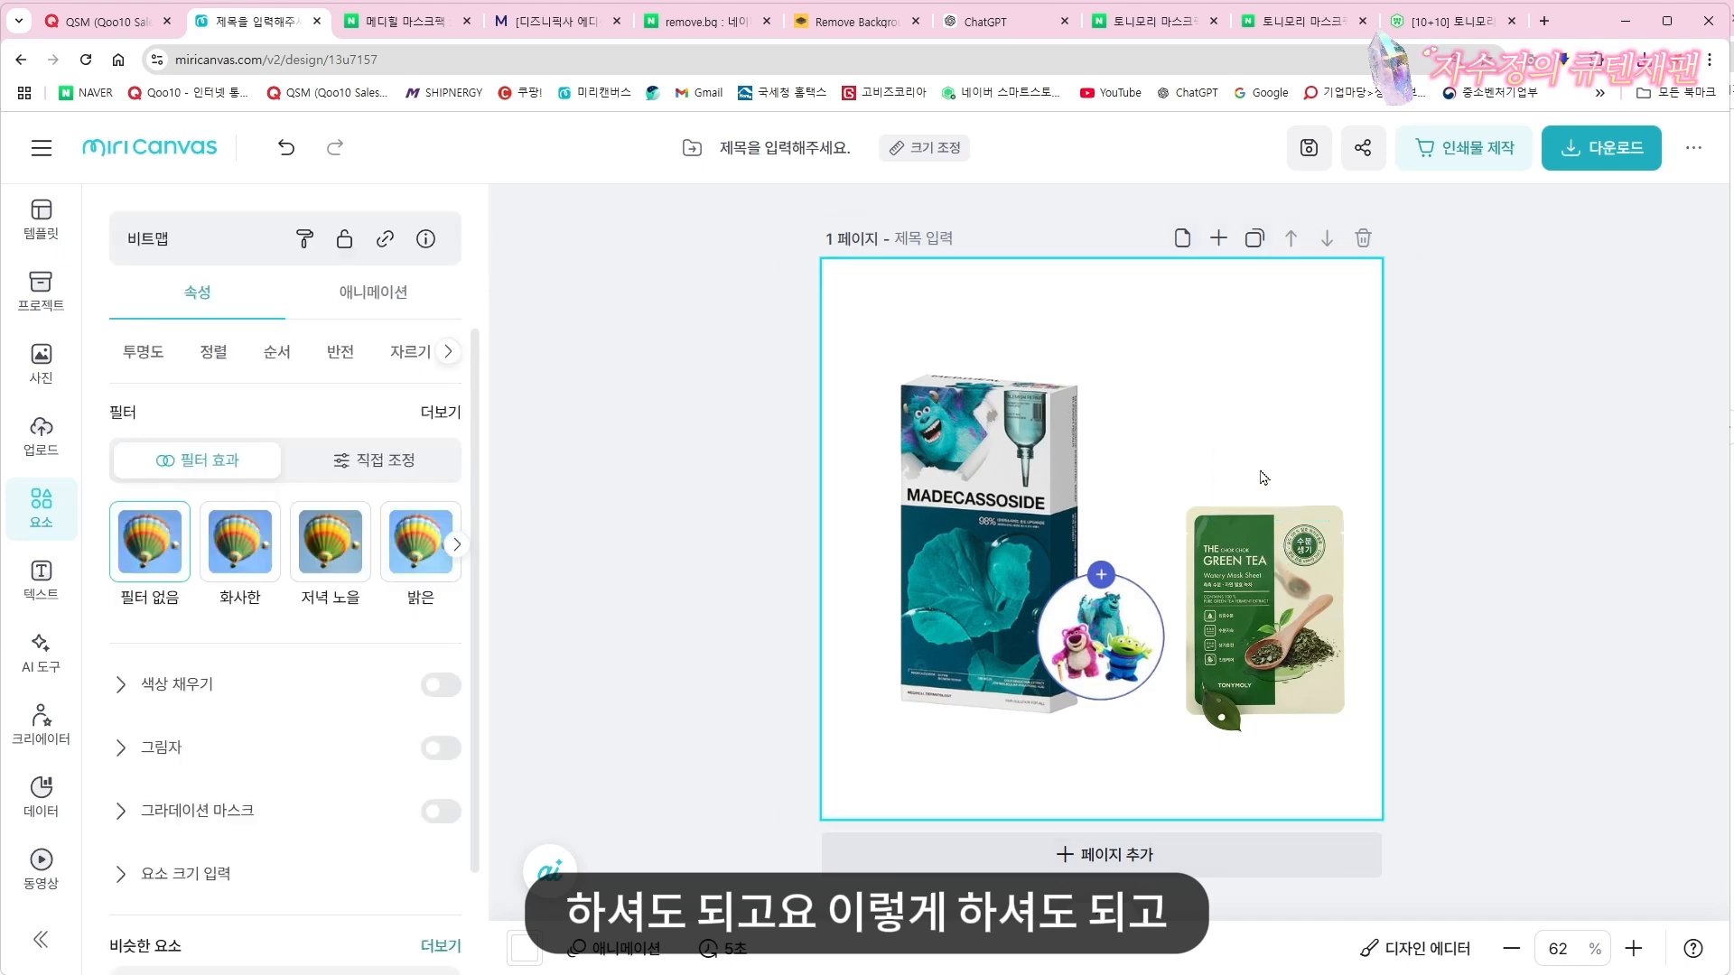
Add a subtitle text near the top of the page and change its wording to GIFT
click(40, 583)
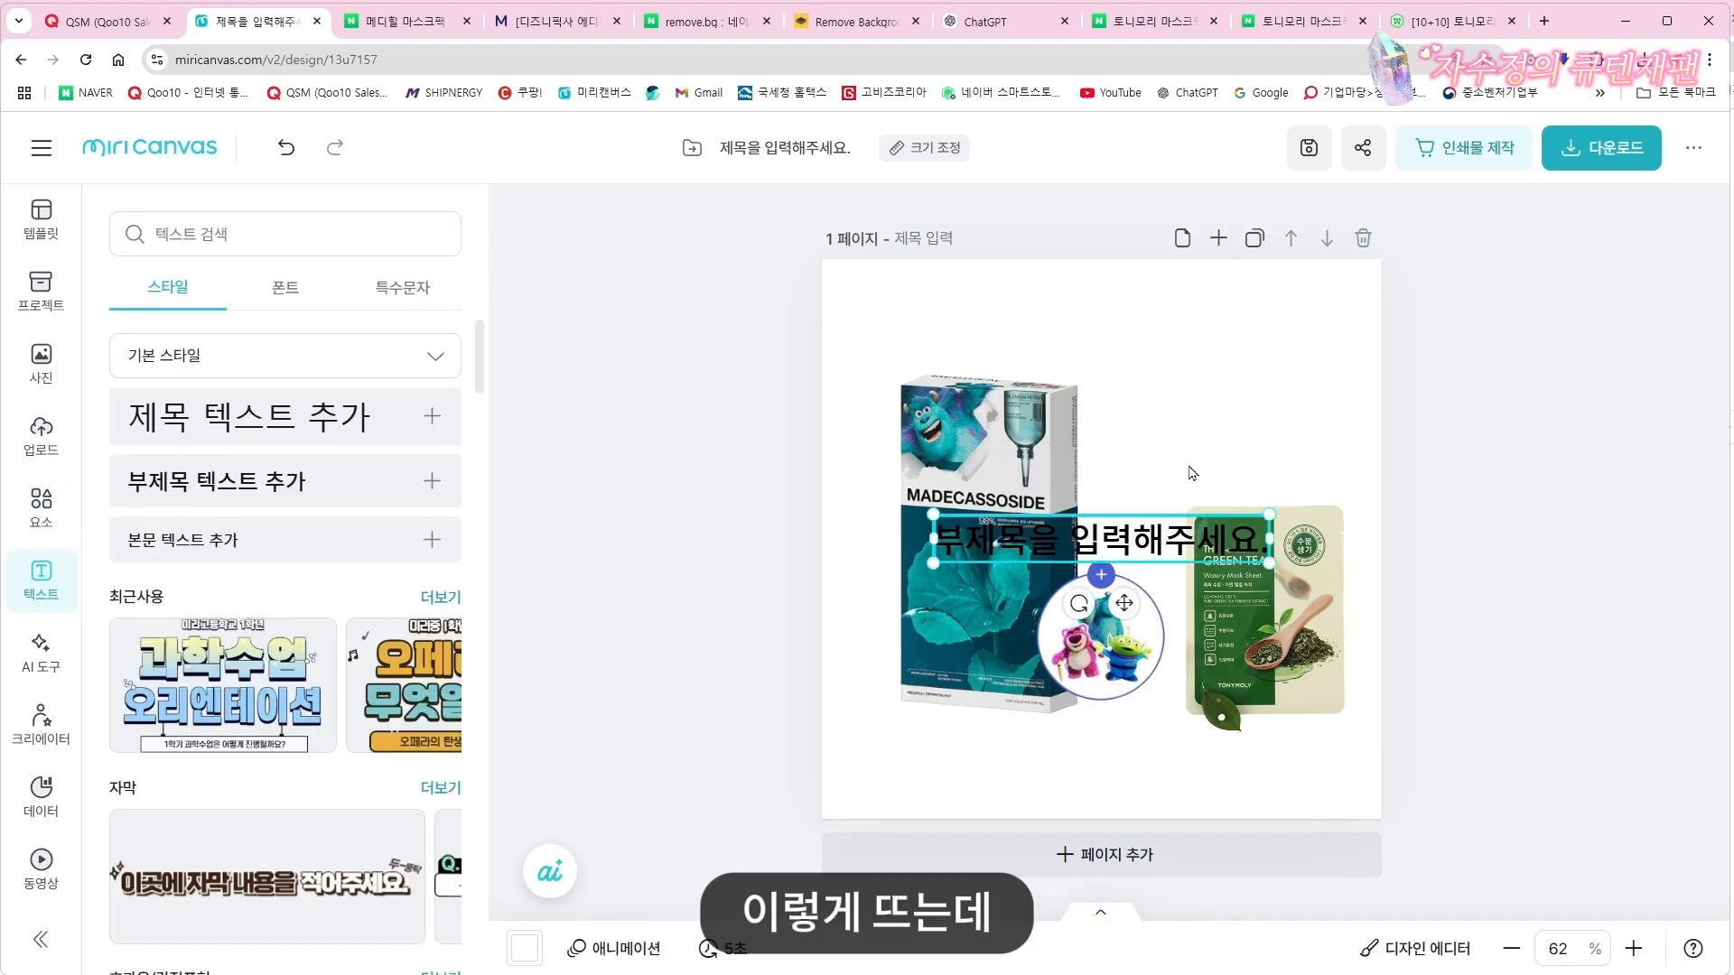
drag(1170, 547, 1221, 359)
double_click(1219, 352)
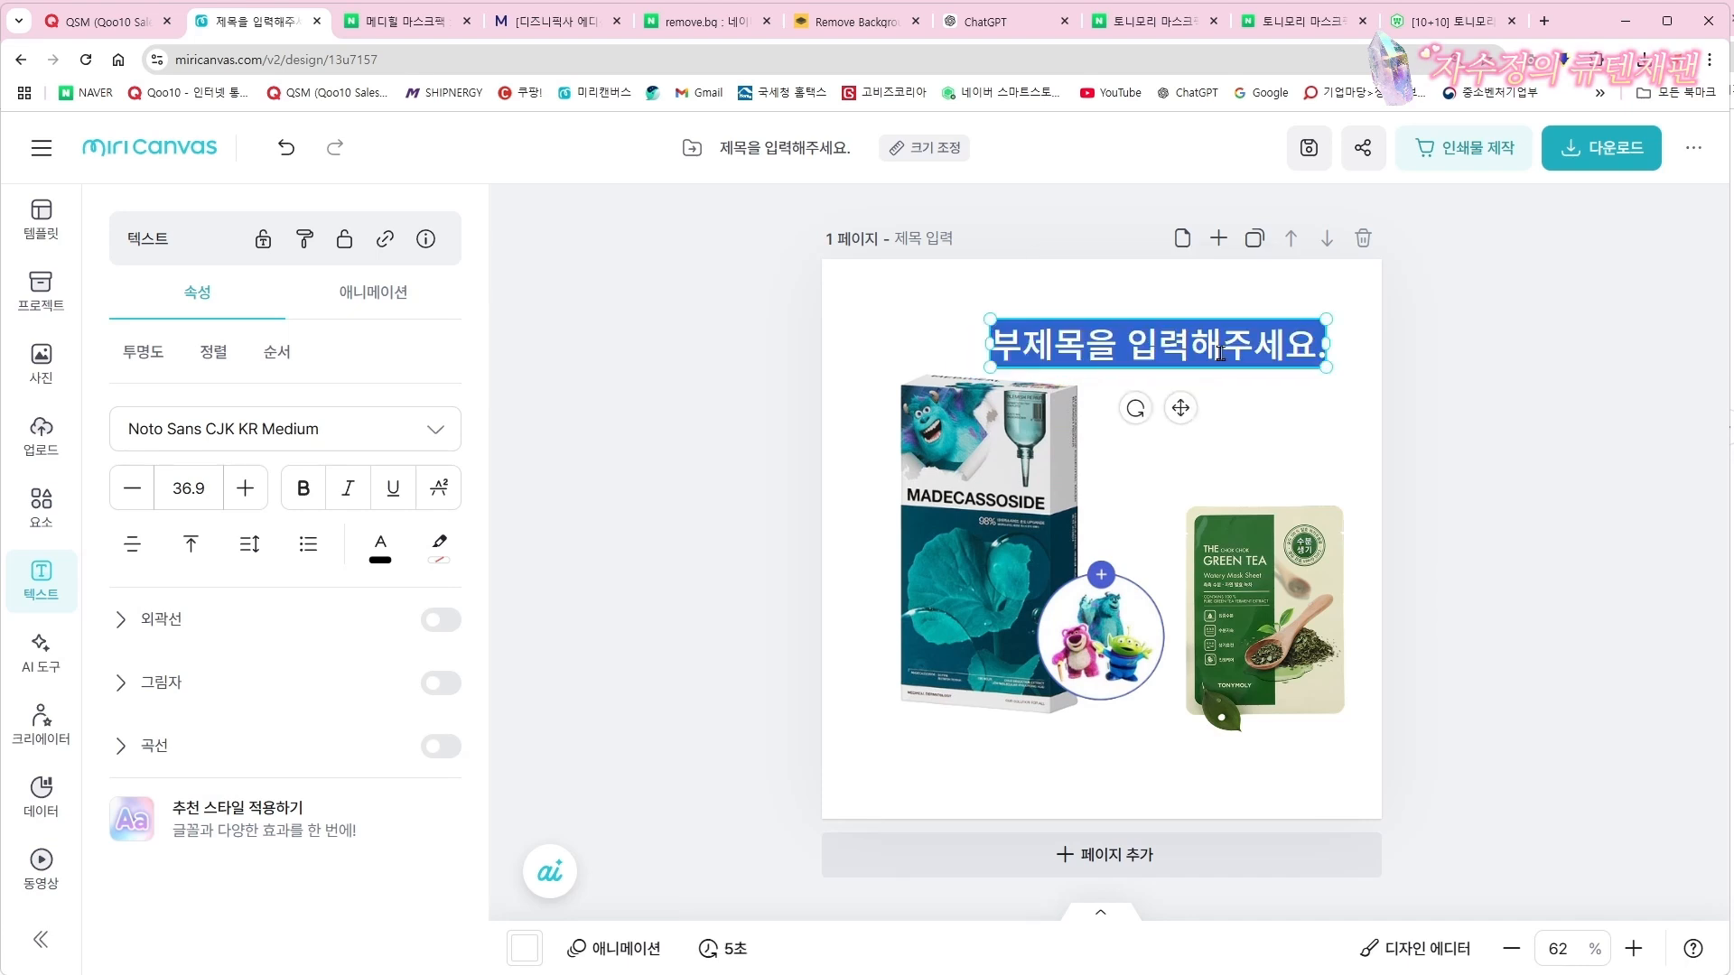
text(GIFT)
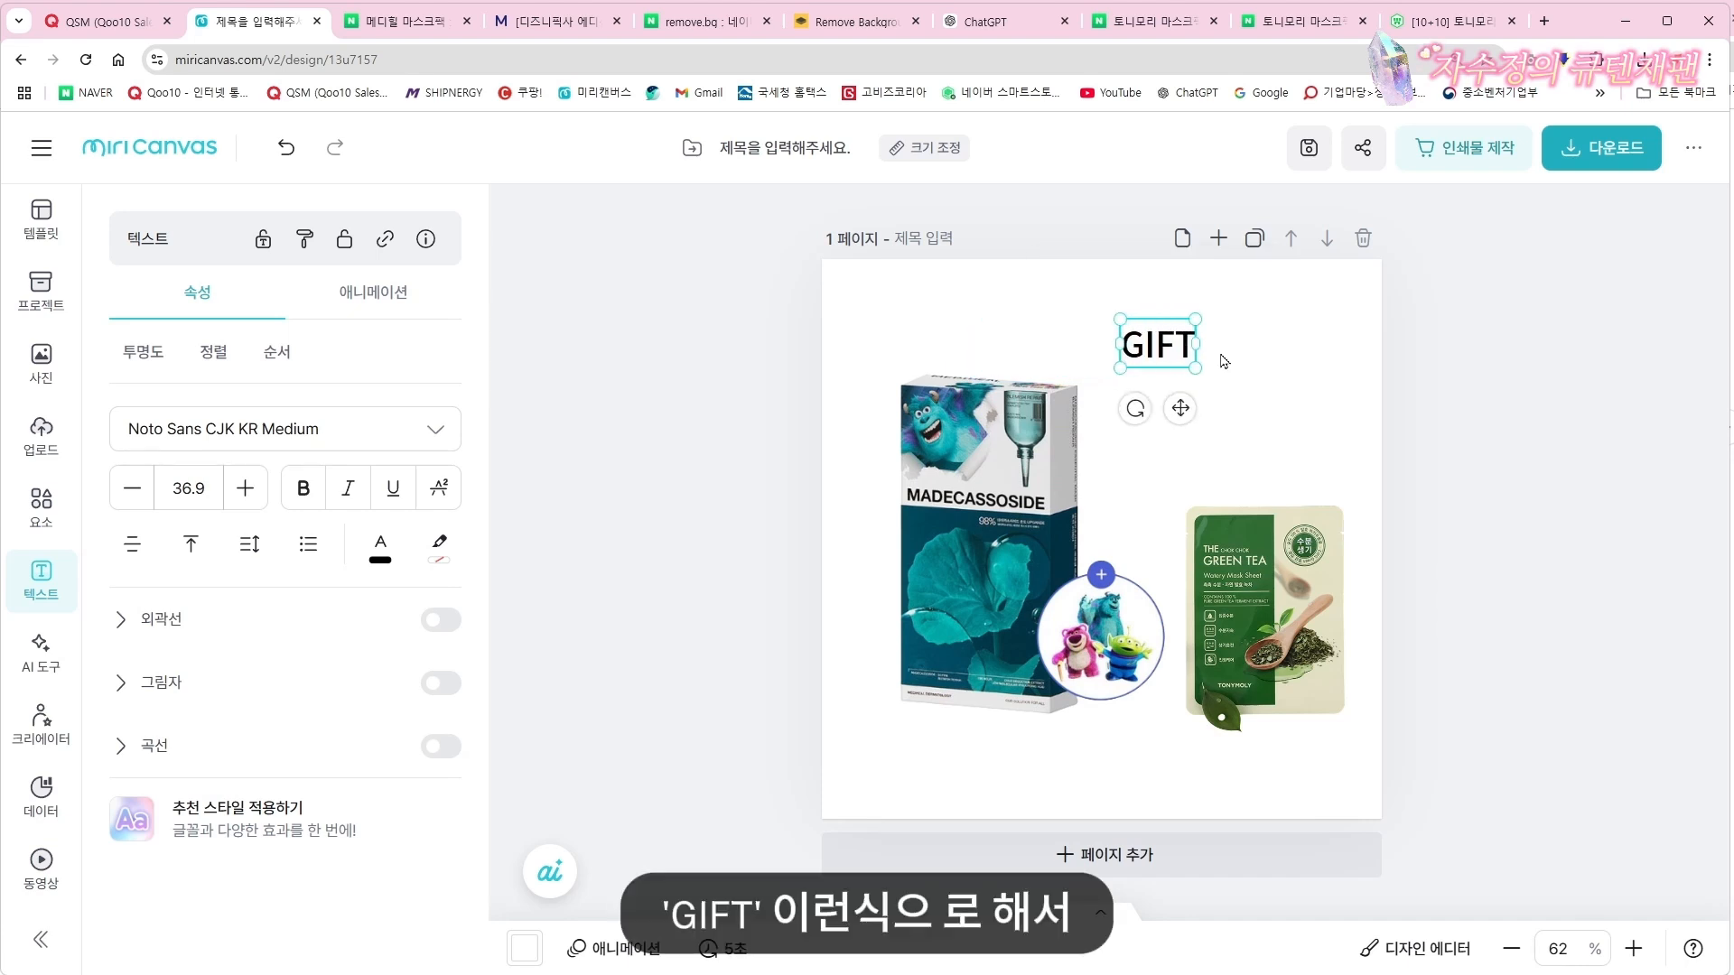
click(1494, 411)
Enlarge the GIFT text to a font size of about 61 and place it directly above the green tea mask
drag(1164, 333, 1349, 420)
mouse_move(1316, 479)
mouse_down()
mouse_move(1293, 481)
mouse_move(1309, 481)
mouse_up()
click(1528, 459)
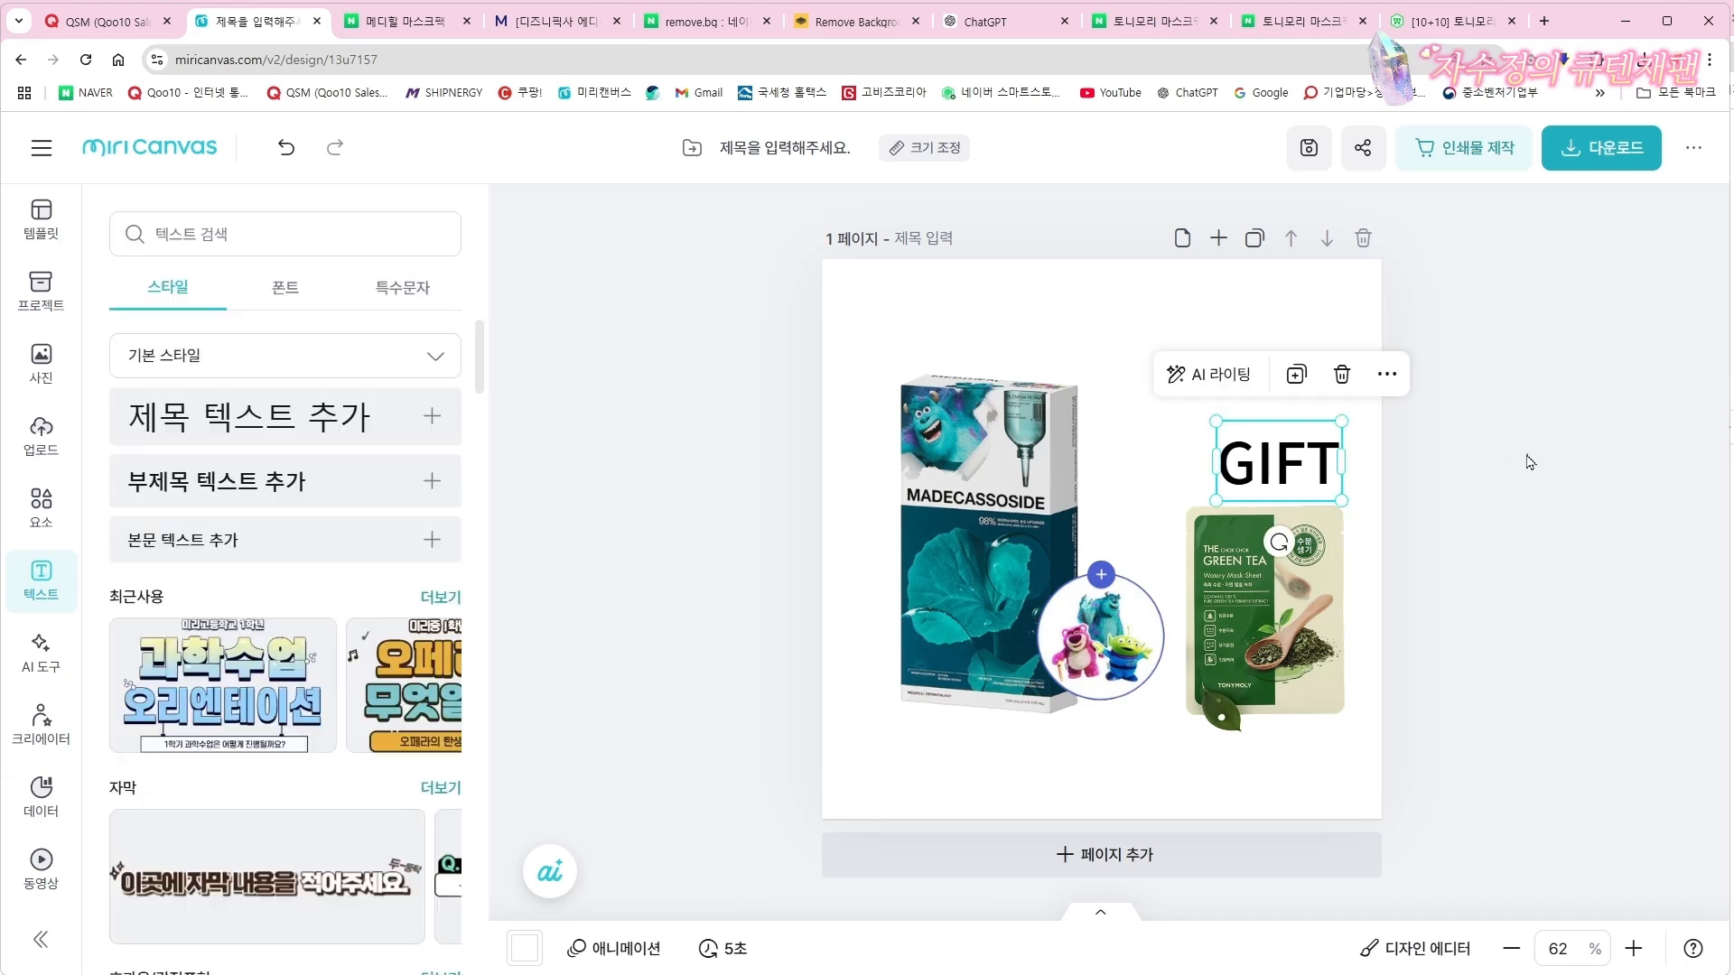
click(1250, 481)
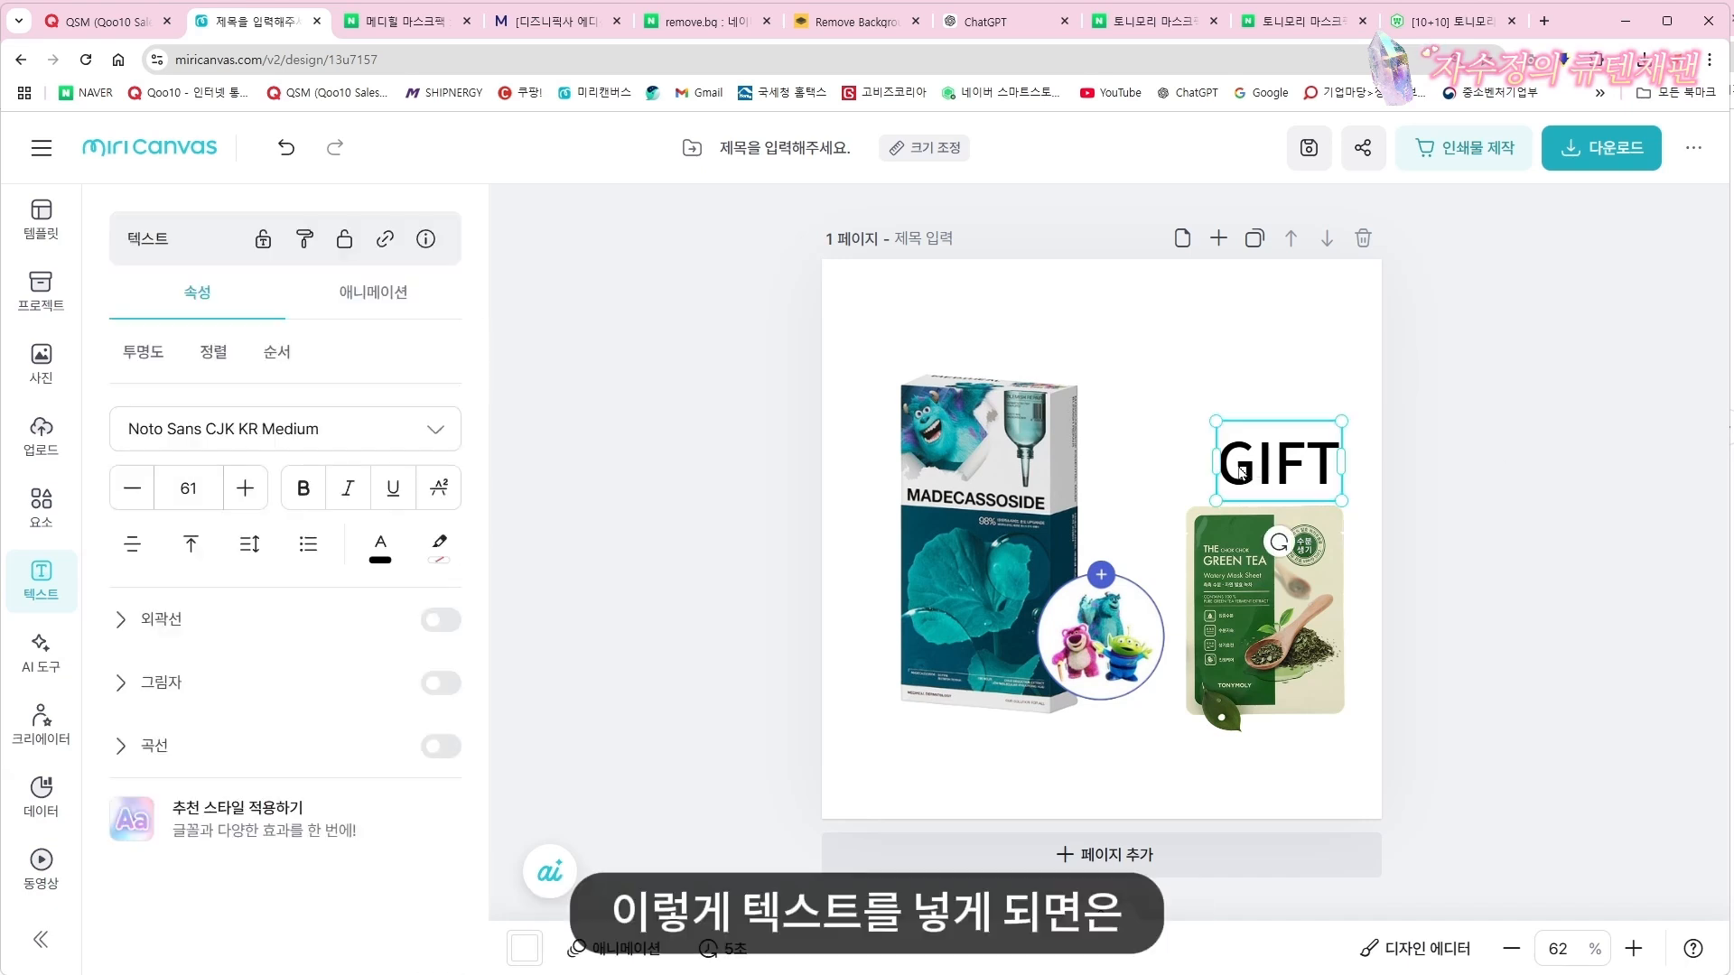
drag(1233, 465, 1253, 464)
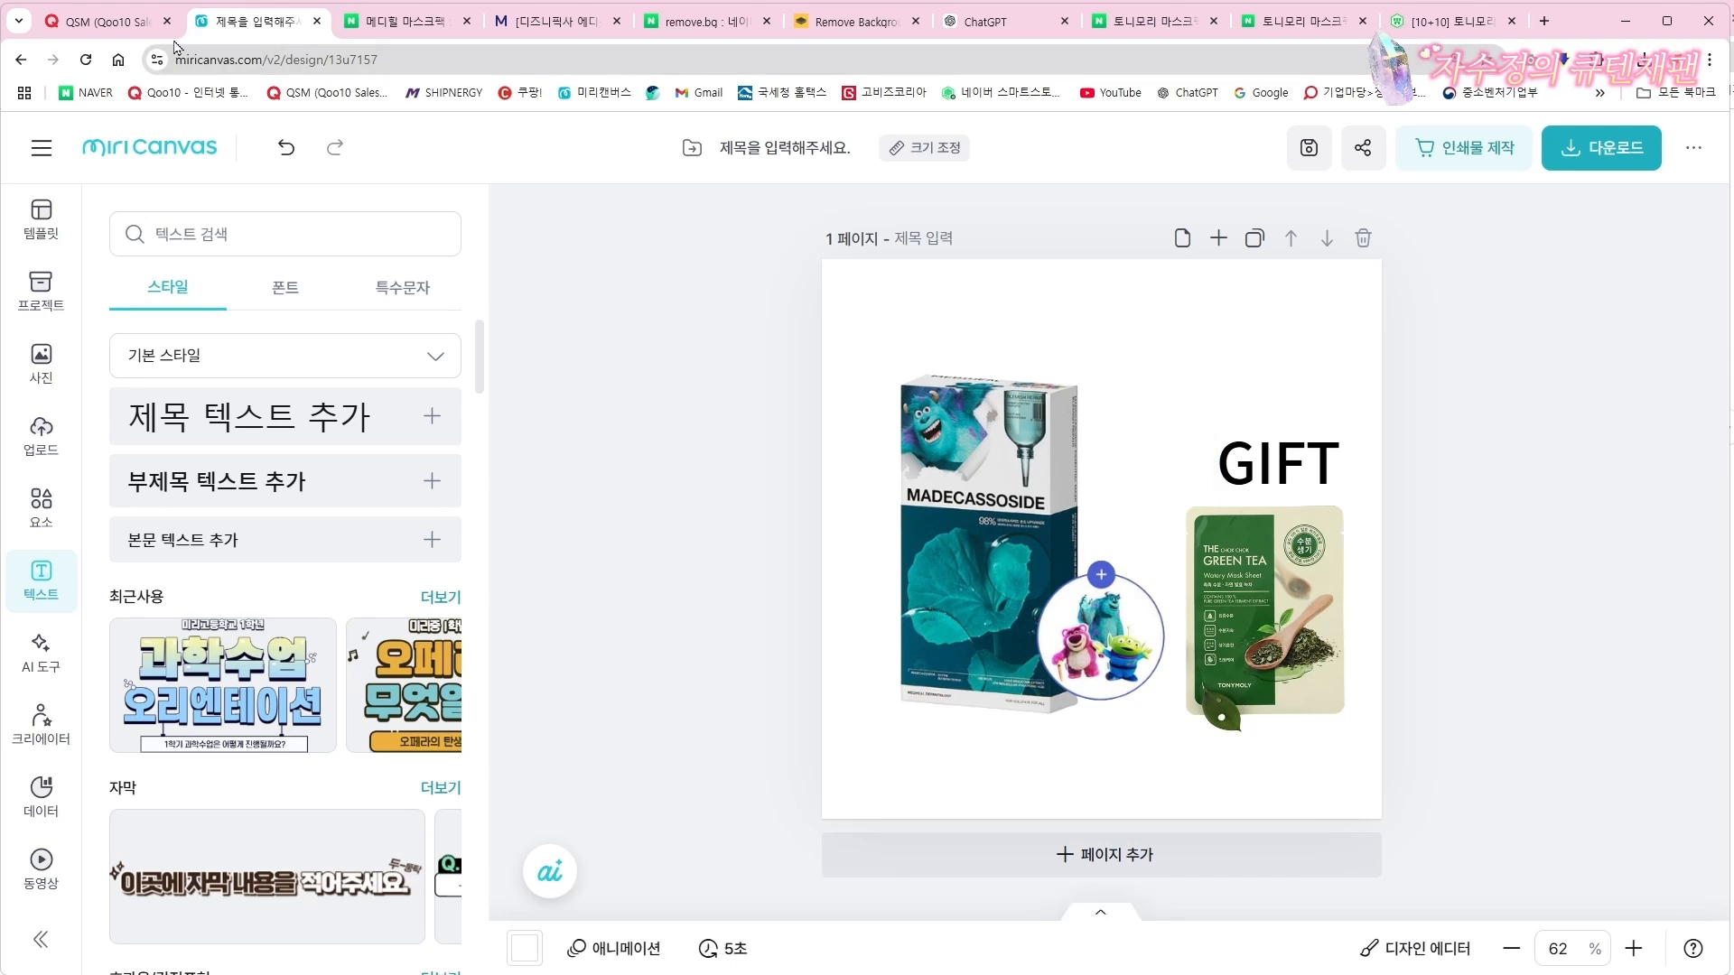
Check the main image requirements on the QSM product registration page and return to the GIFT text in the MiriCanvas design
click(101, 27)
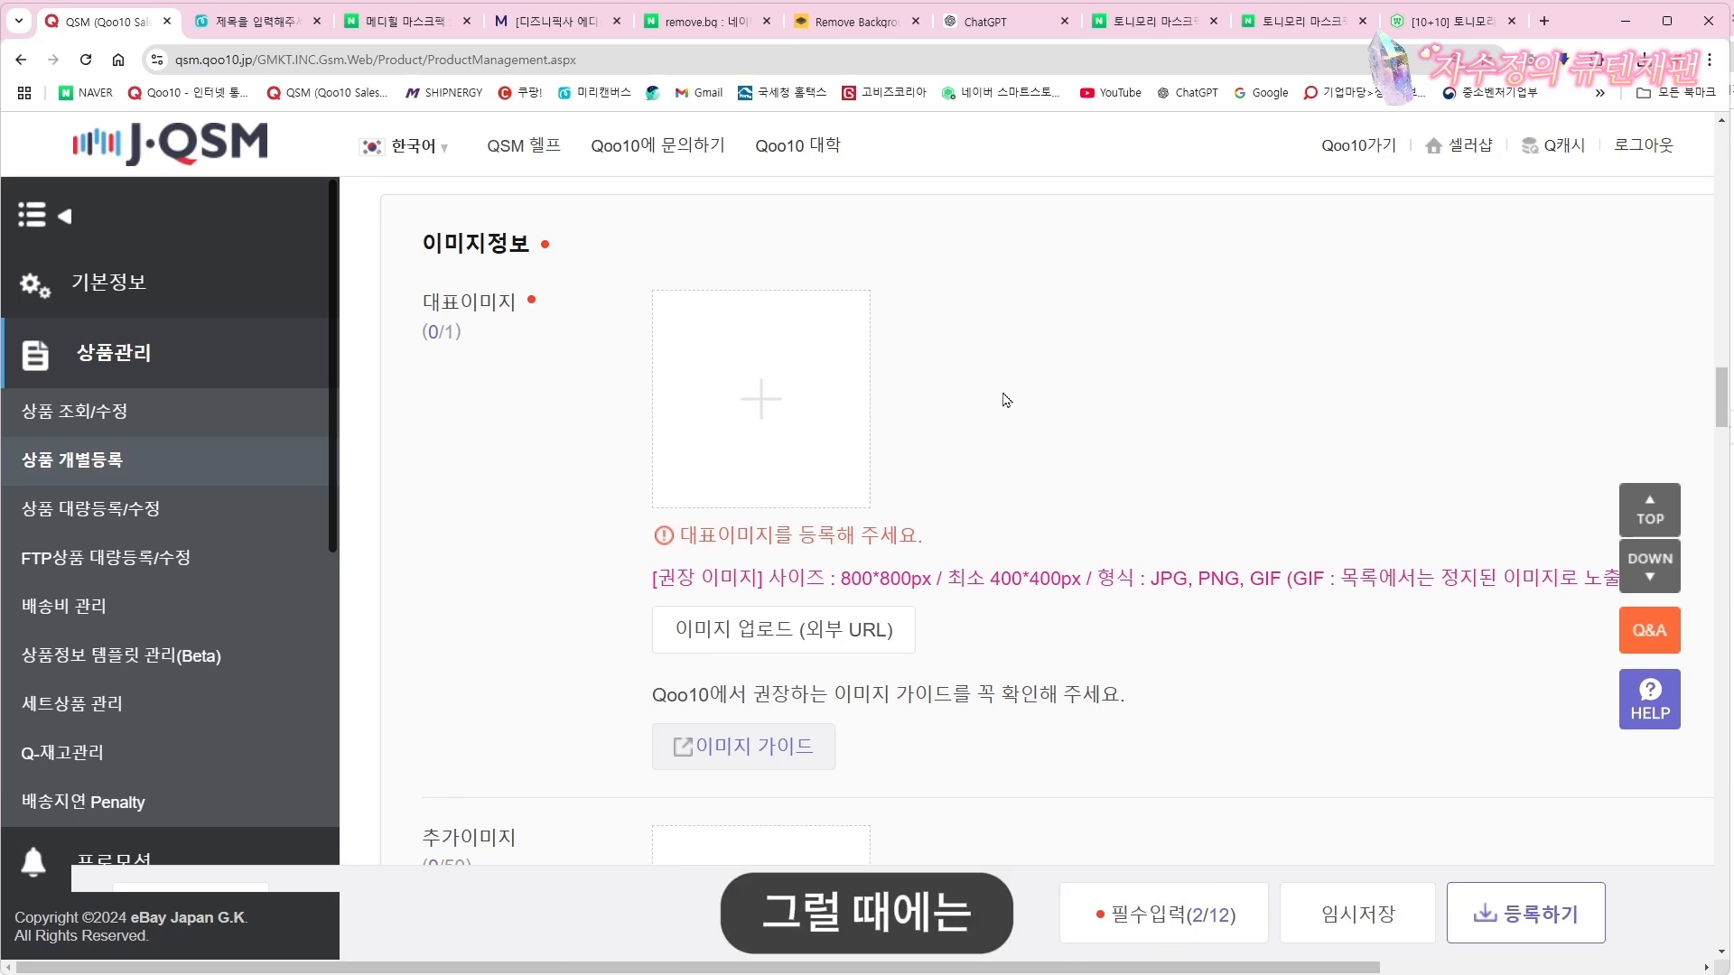
click(271, 22)
click(1246, 487)
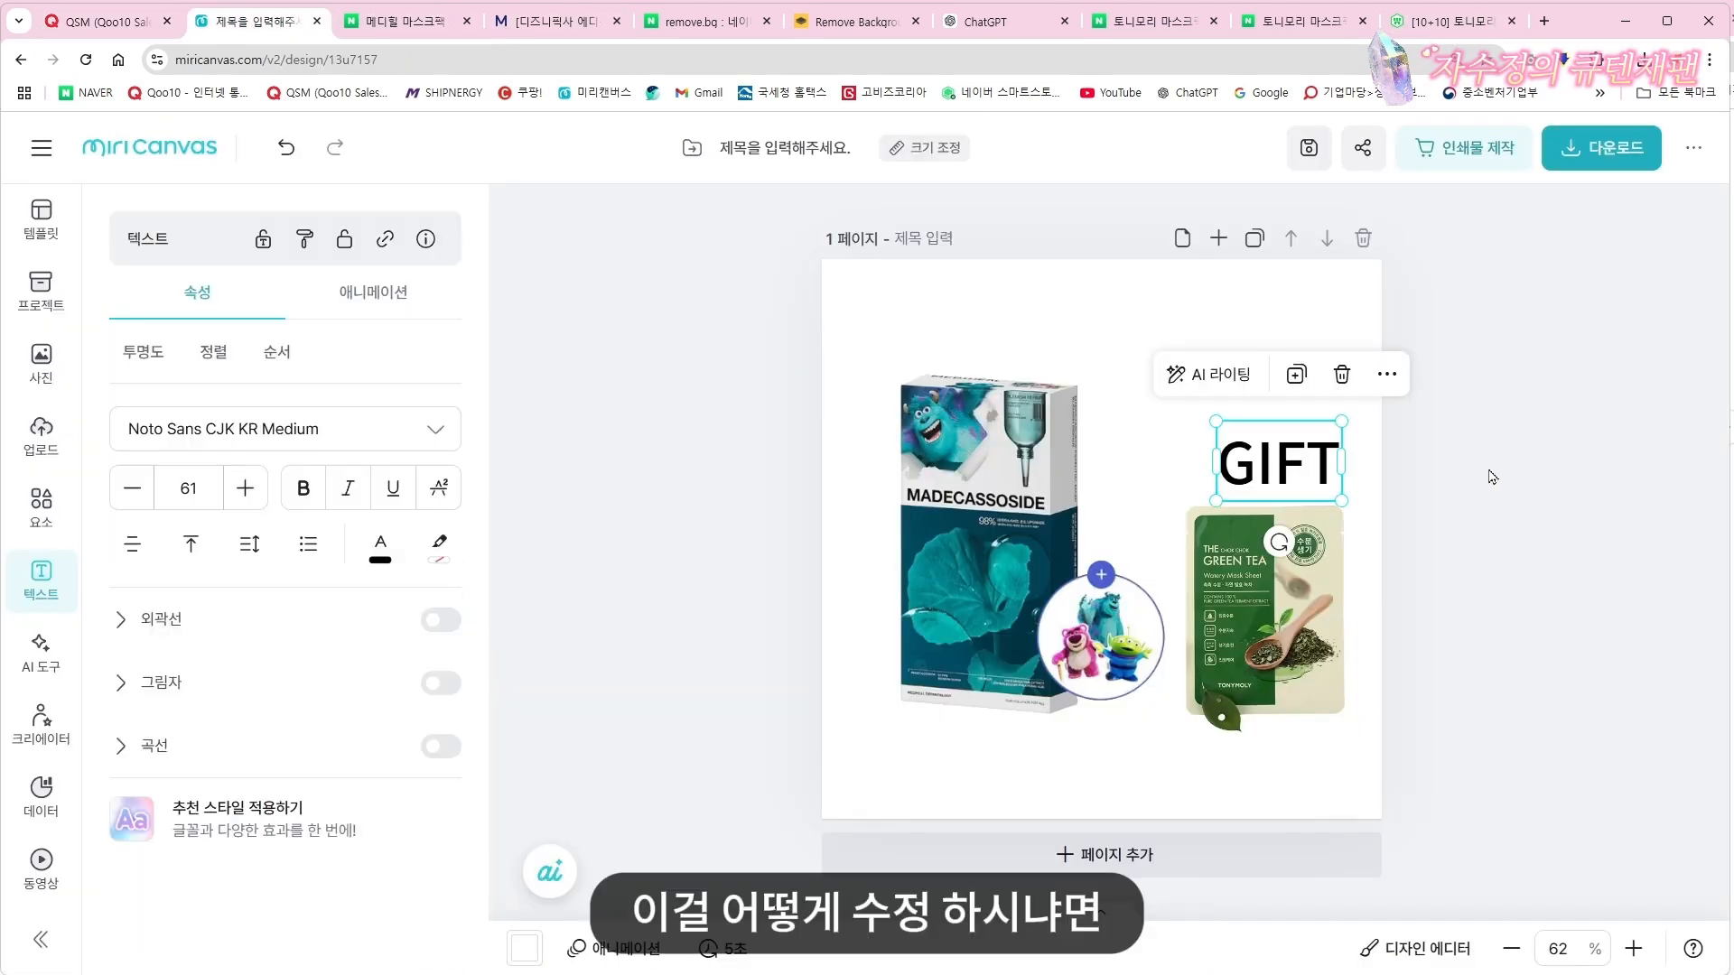
Add a grey rectangle shape, shrink it to a narrow band and position it with the GIFT text above the green tea mask
click(41, 513)
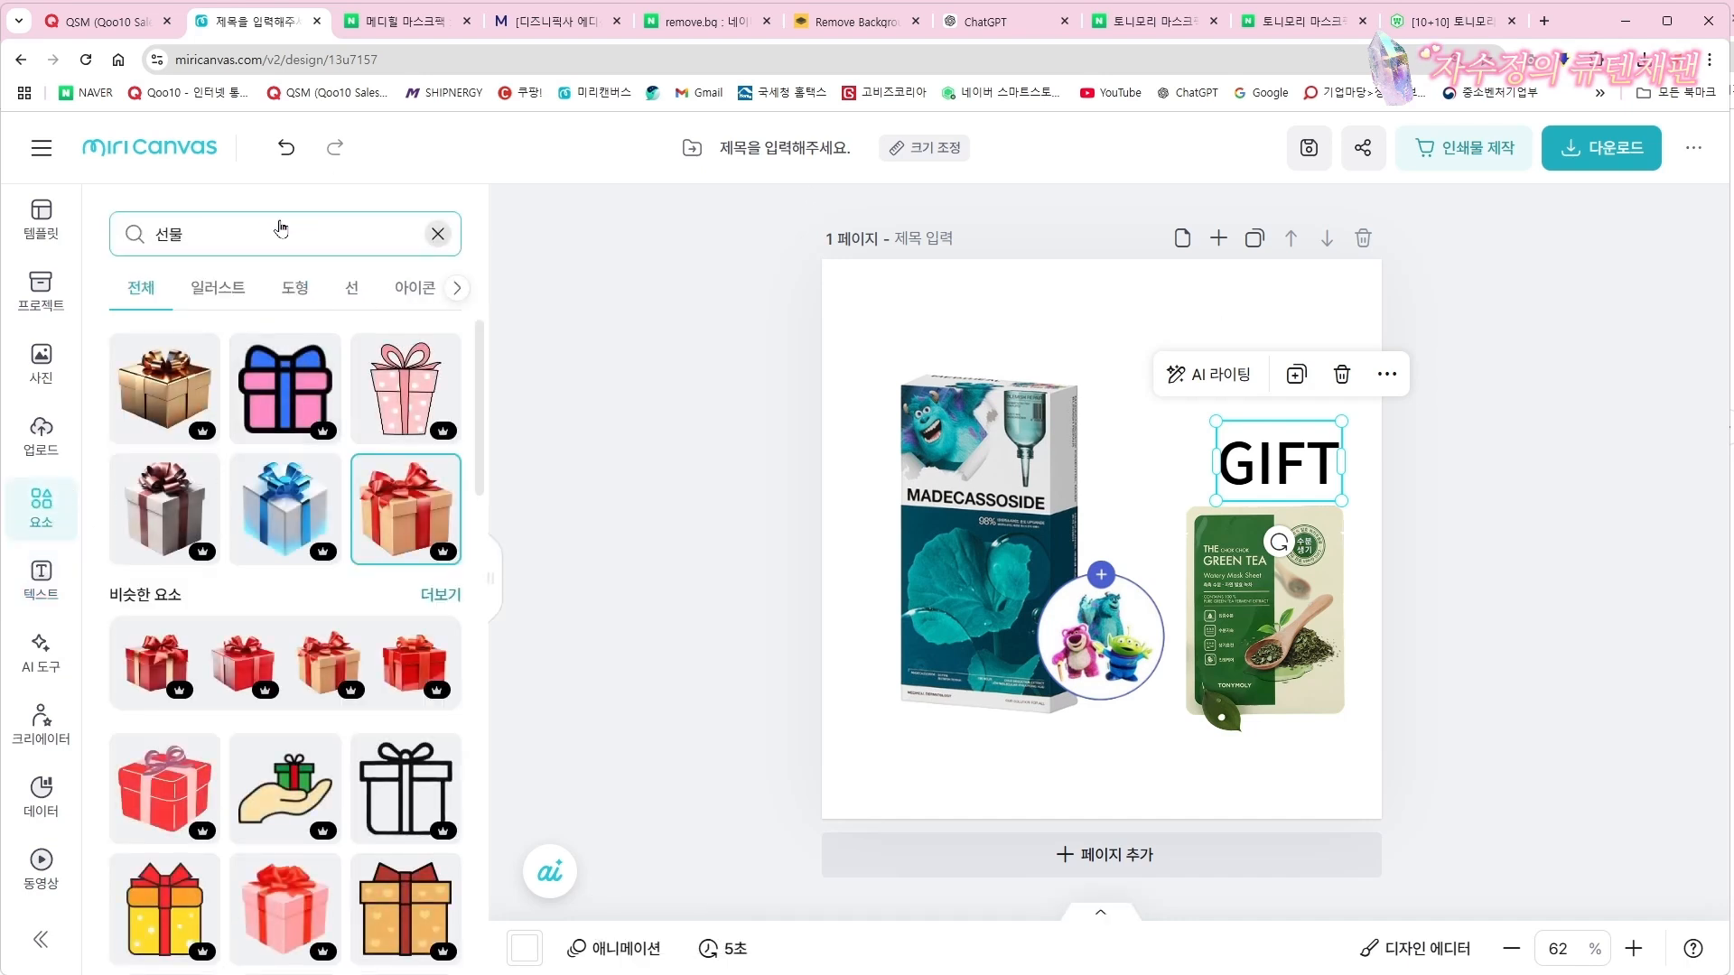
click(438, 234)
click(295, 289)
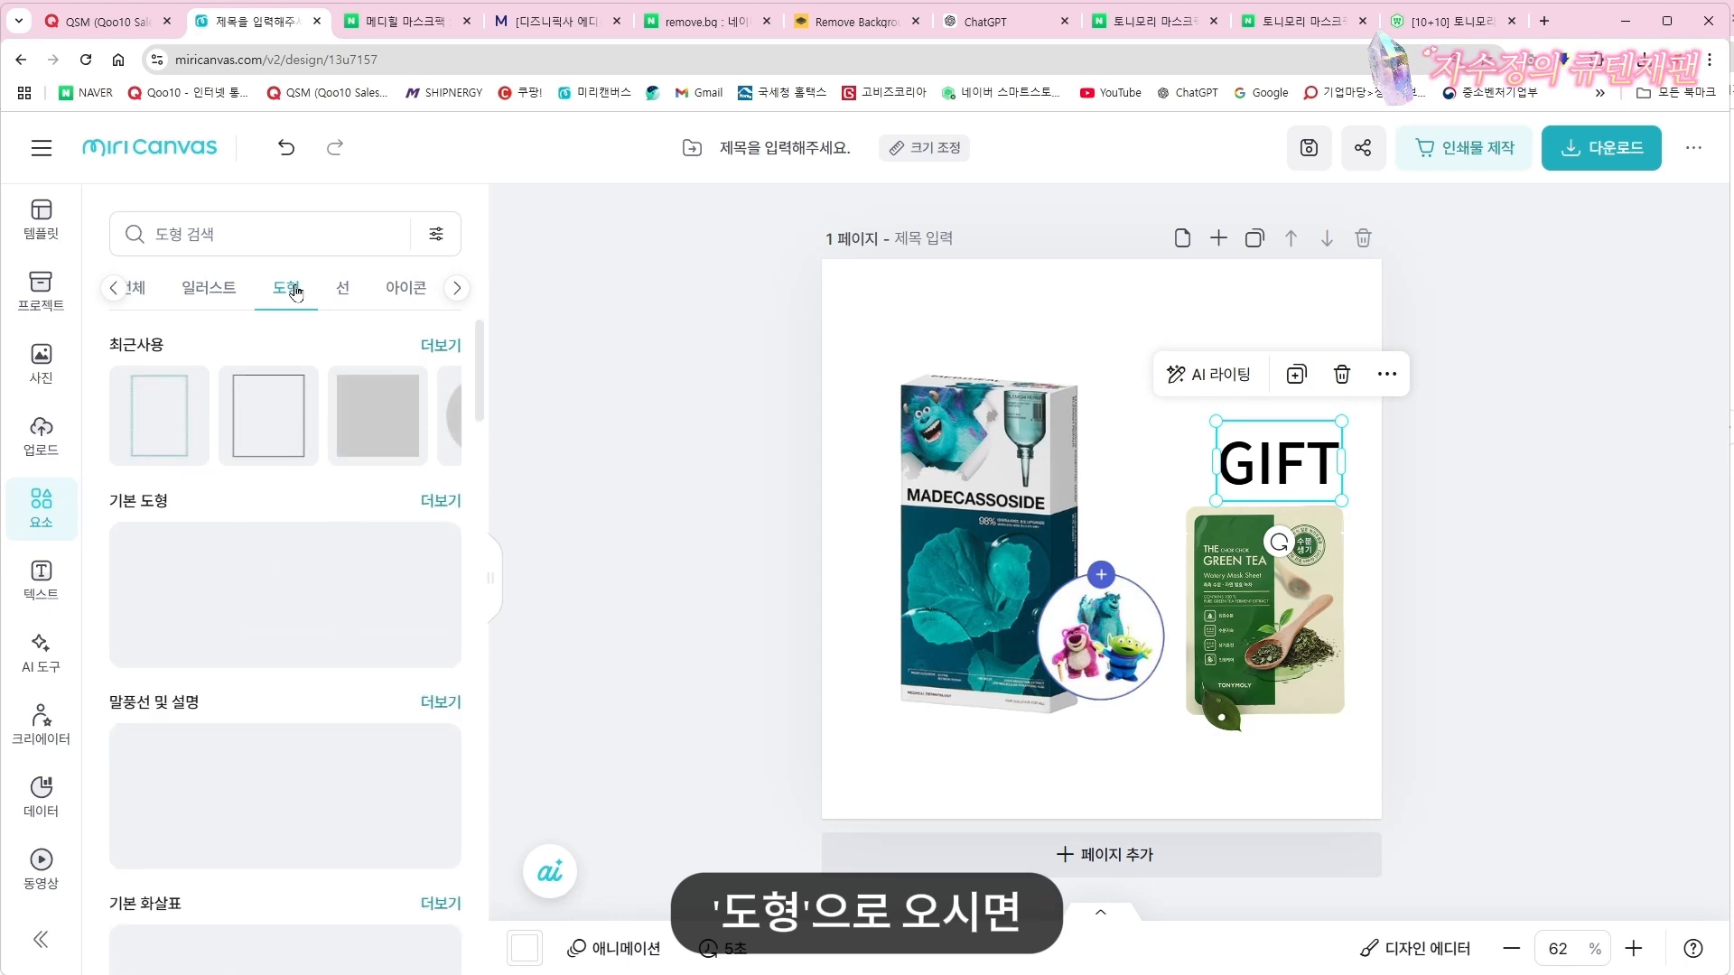
click(377, 413)
drag(1101, 590, 1192, 527)
drag(1027, 644, 1187, 518)
drag(1279, 368, 1273, 424)
click(1493, 422)
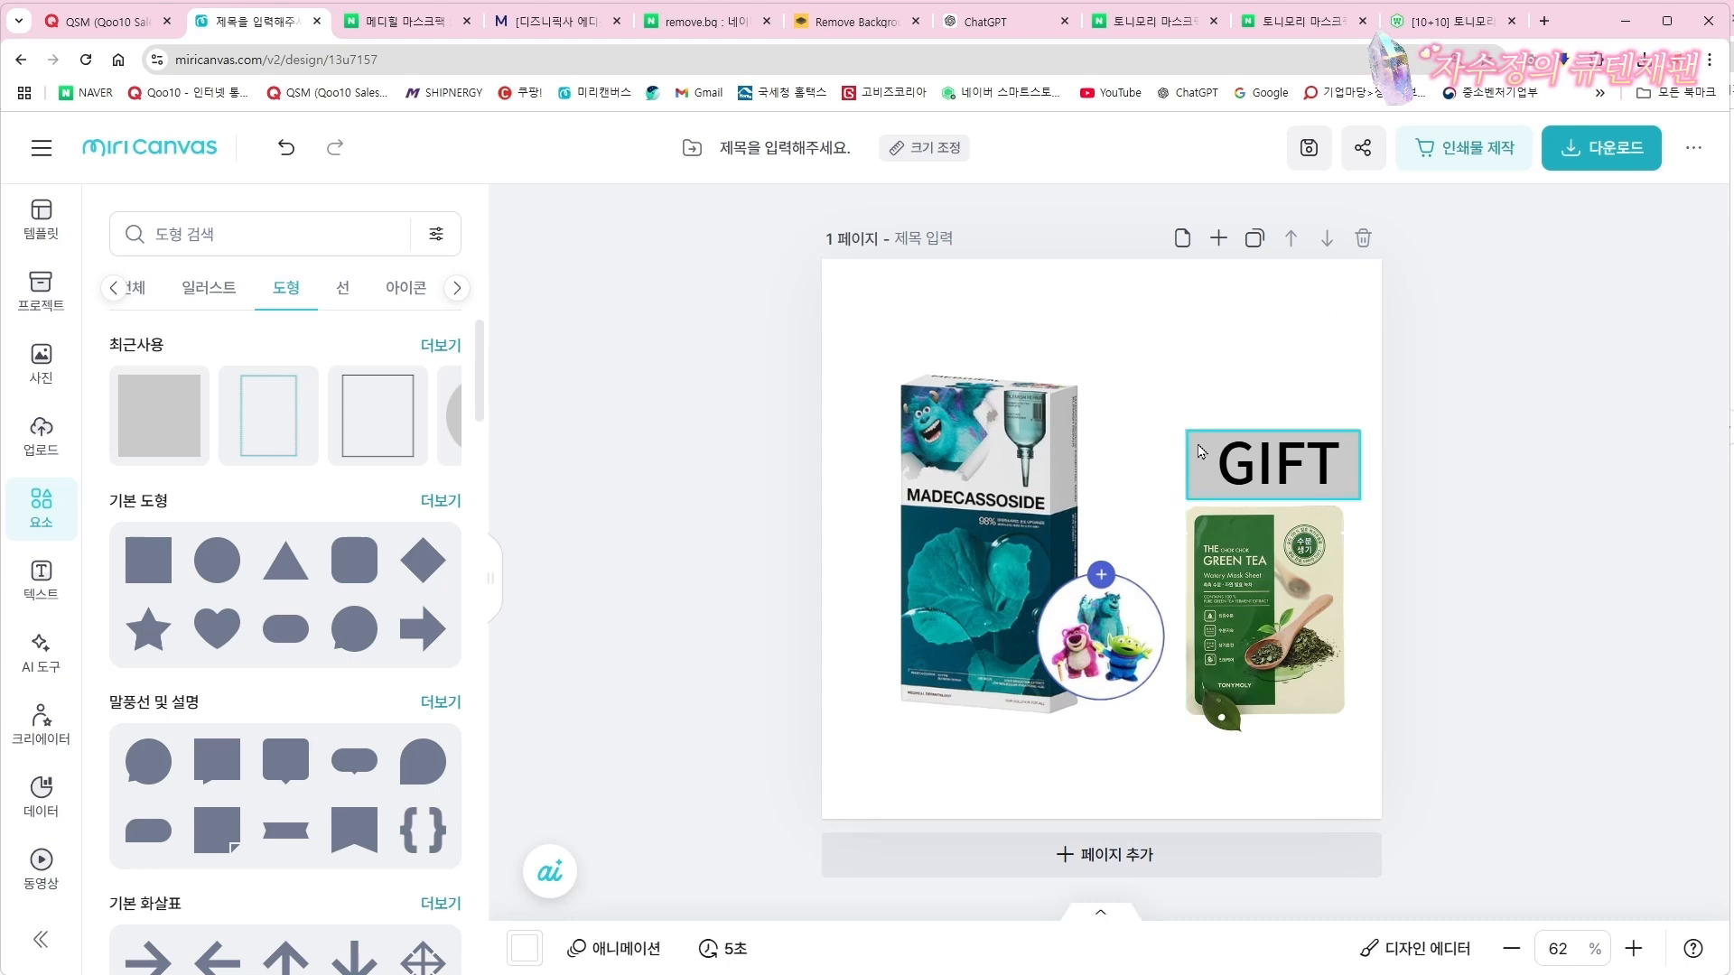
Move the grey band above the GIFT text, place a duplicate of the text on the band and delete the original text
drag(1201, 451, 1202, 384)
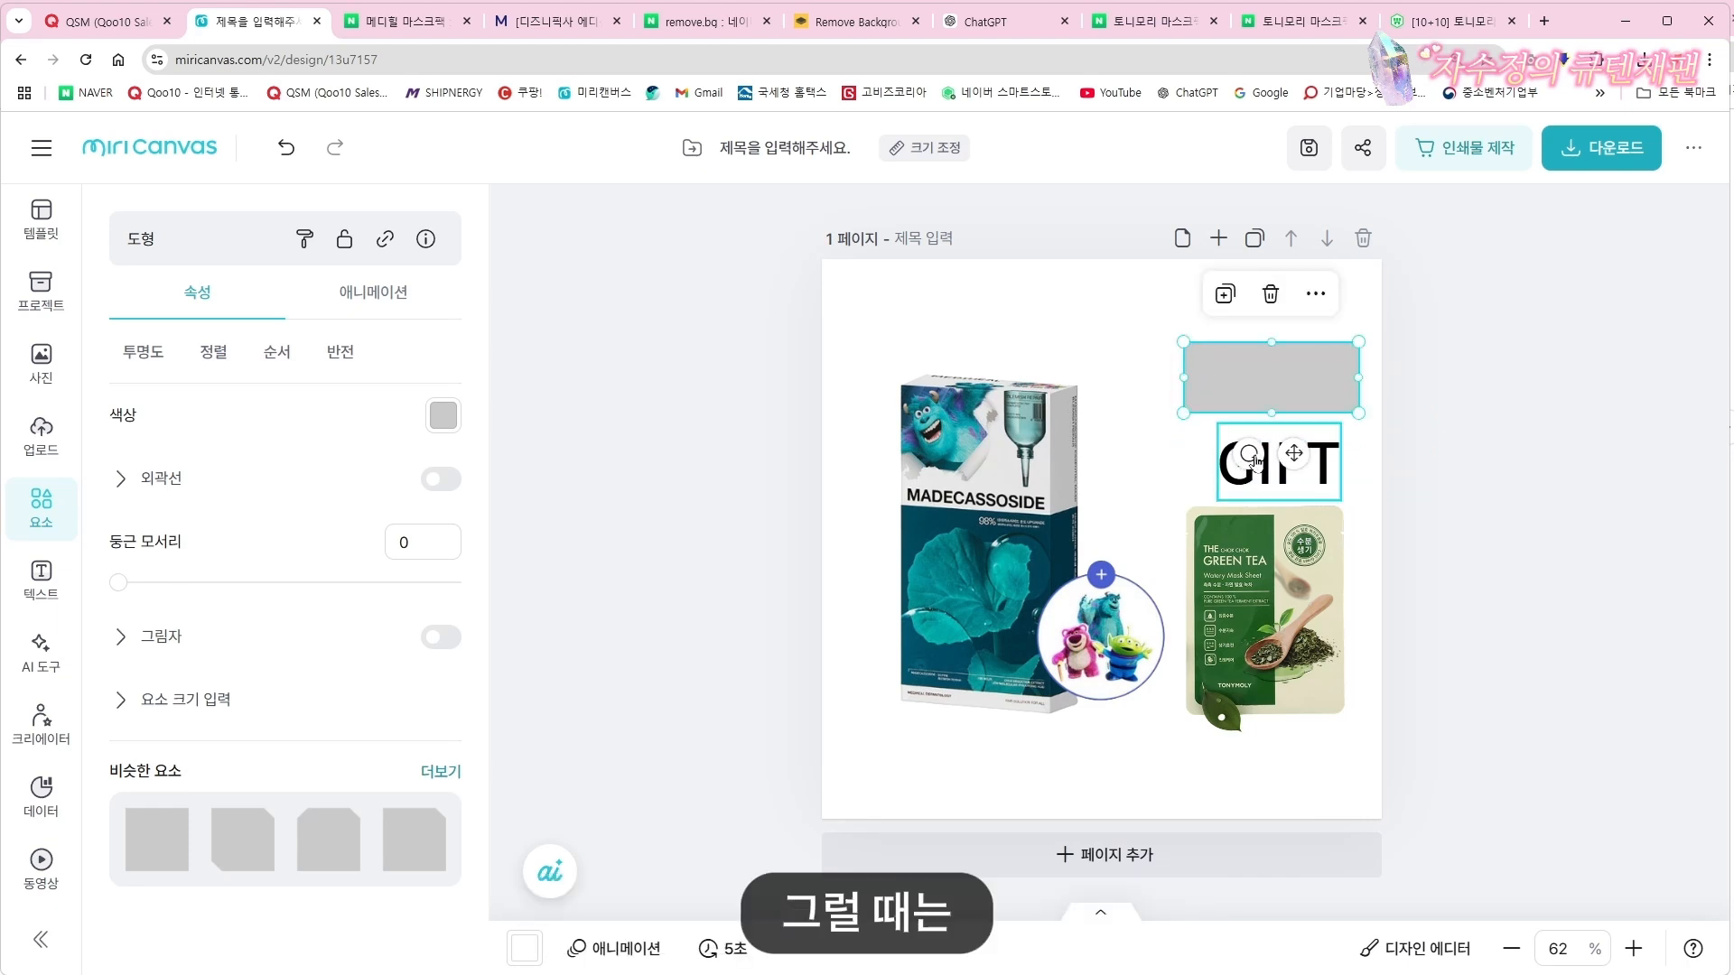
click(1251, 466)
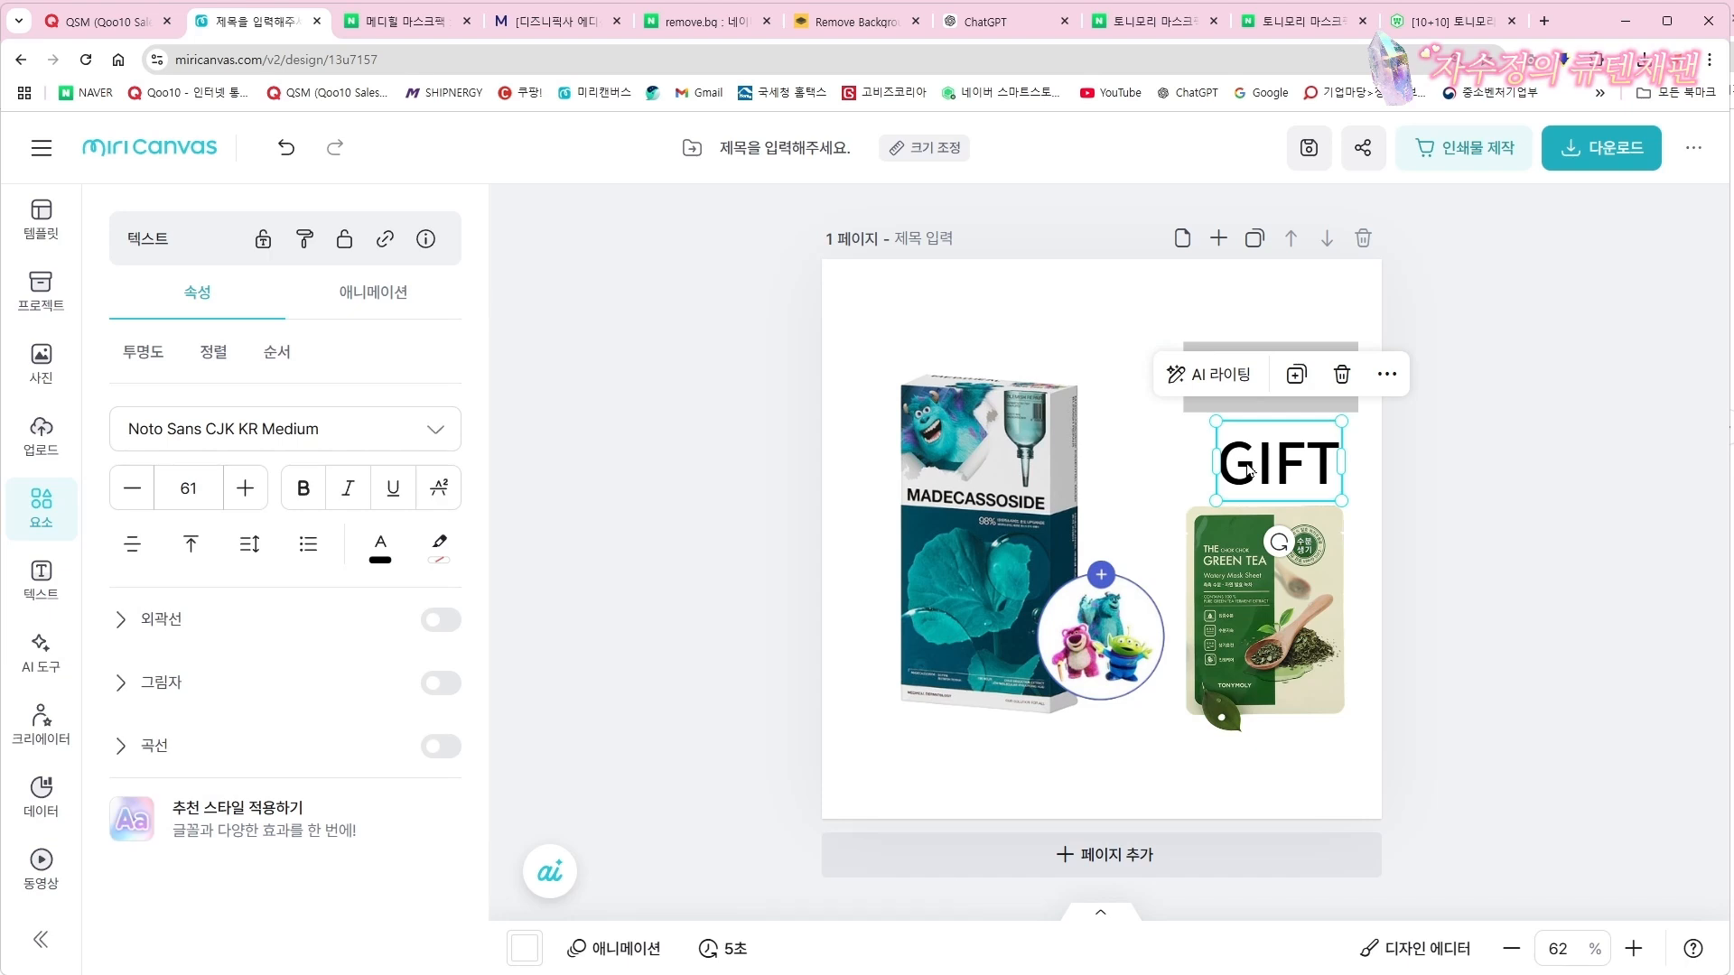
click(1292, 381)
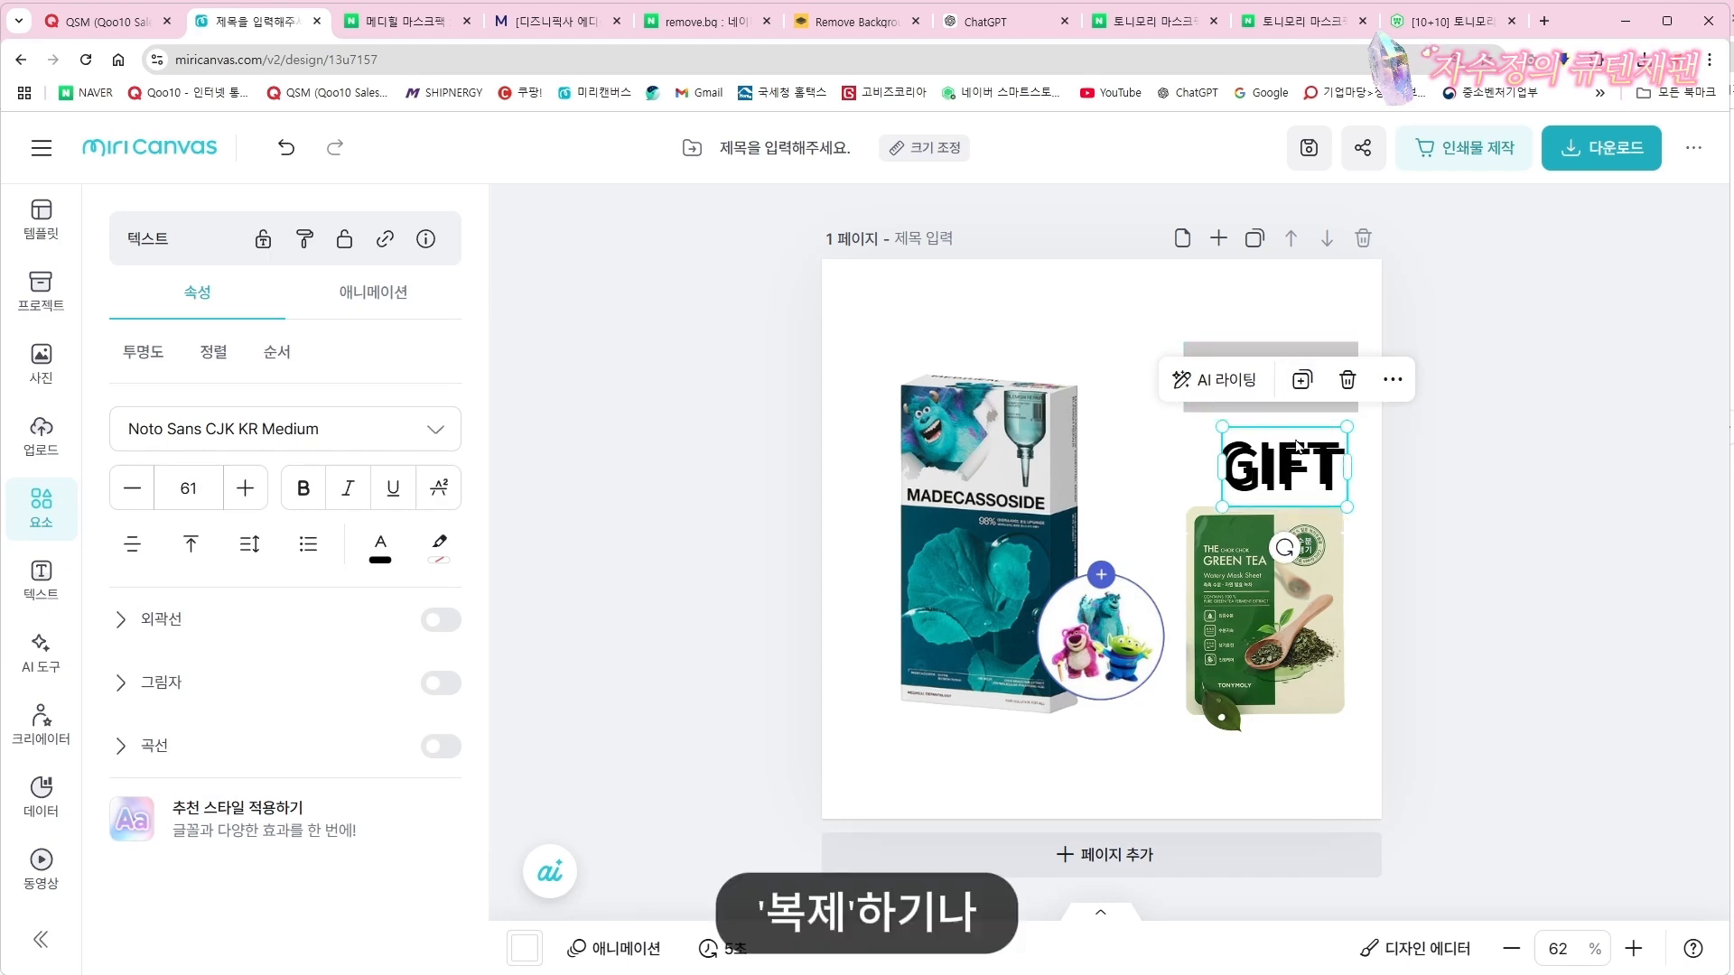
click(1472, 418)
drag(1290, 473, 1256, 388)
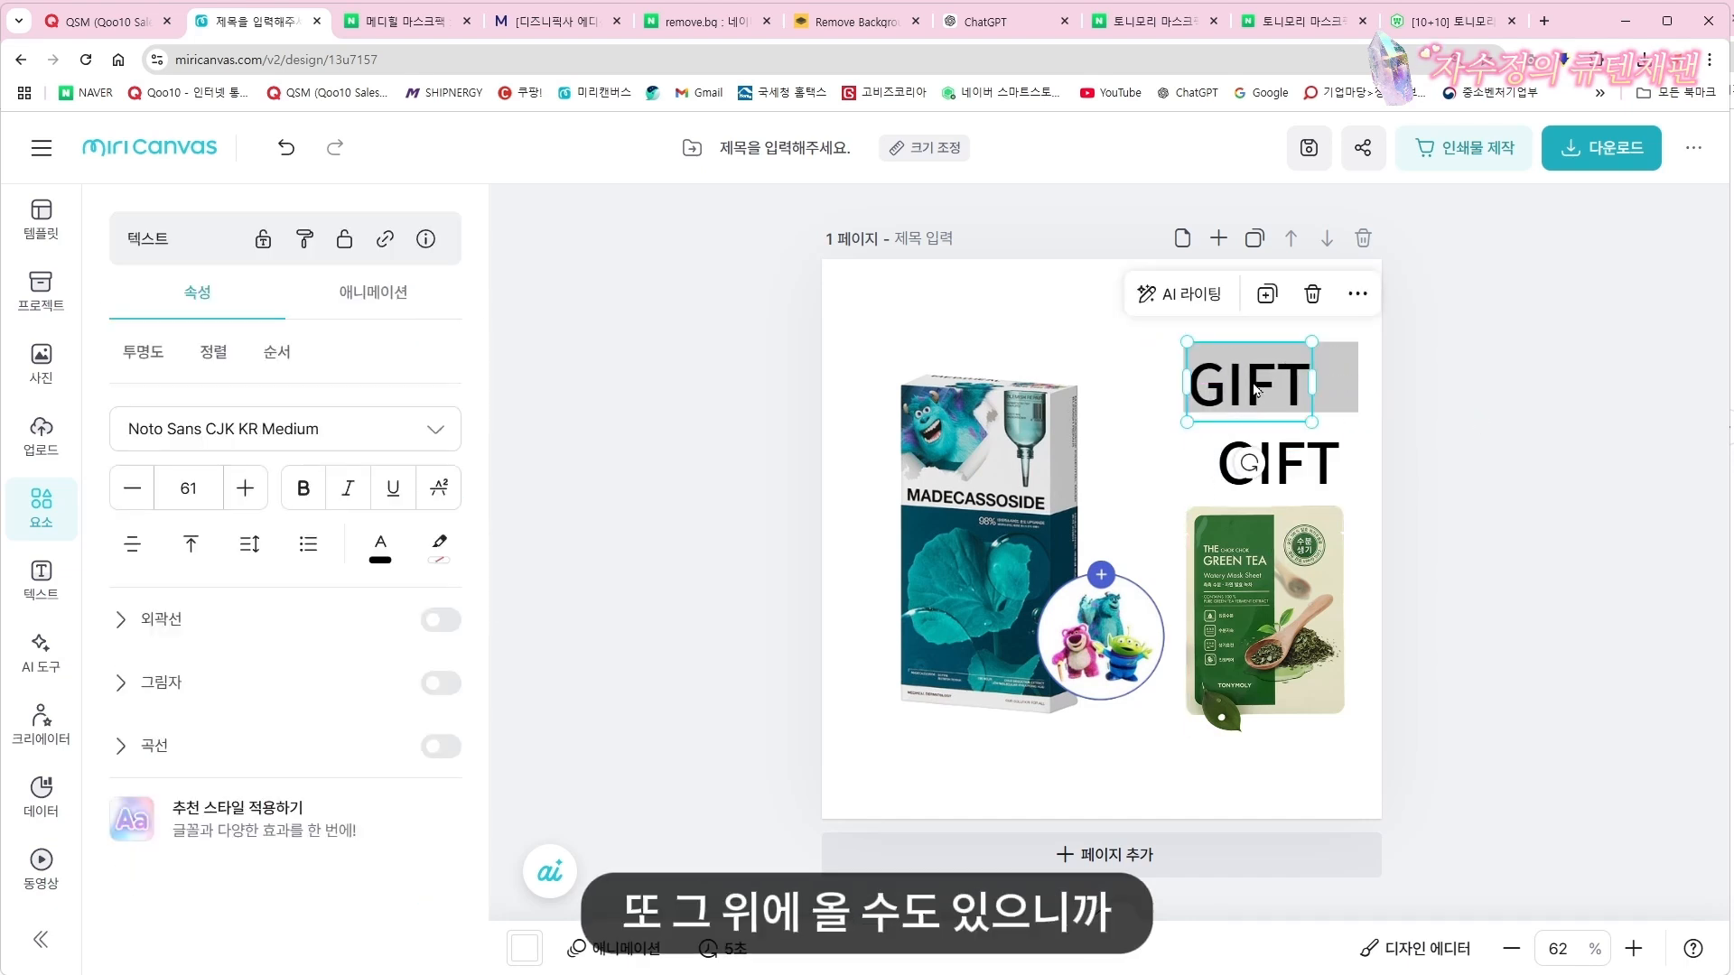
click(1254, 479)
key(Delete)
Move the grey band and the GIFT text back down so they sit together directly above the green tea mask
click(1328, 397)
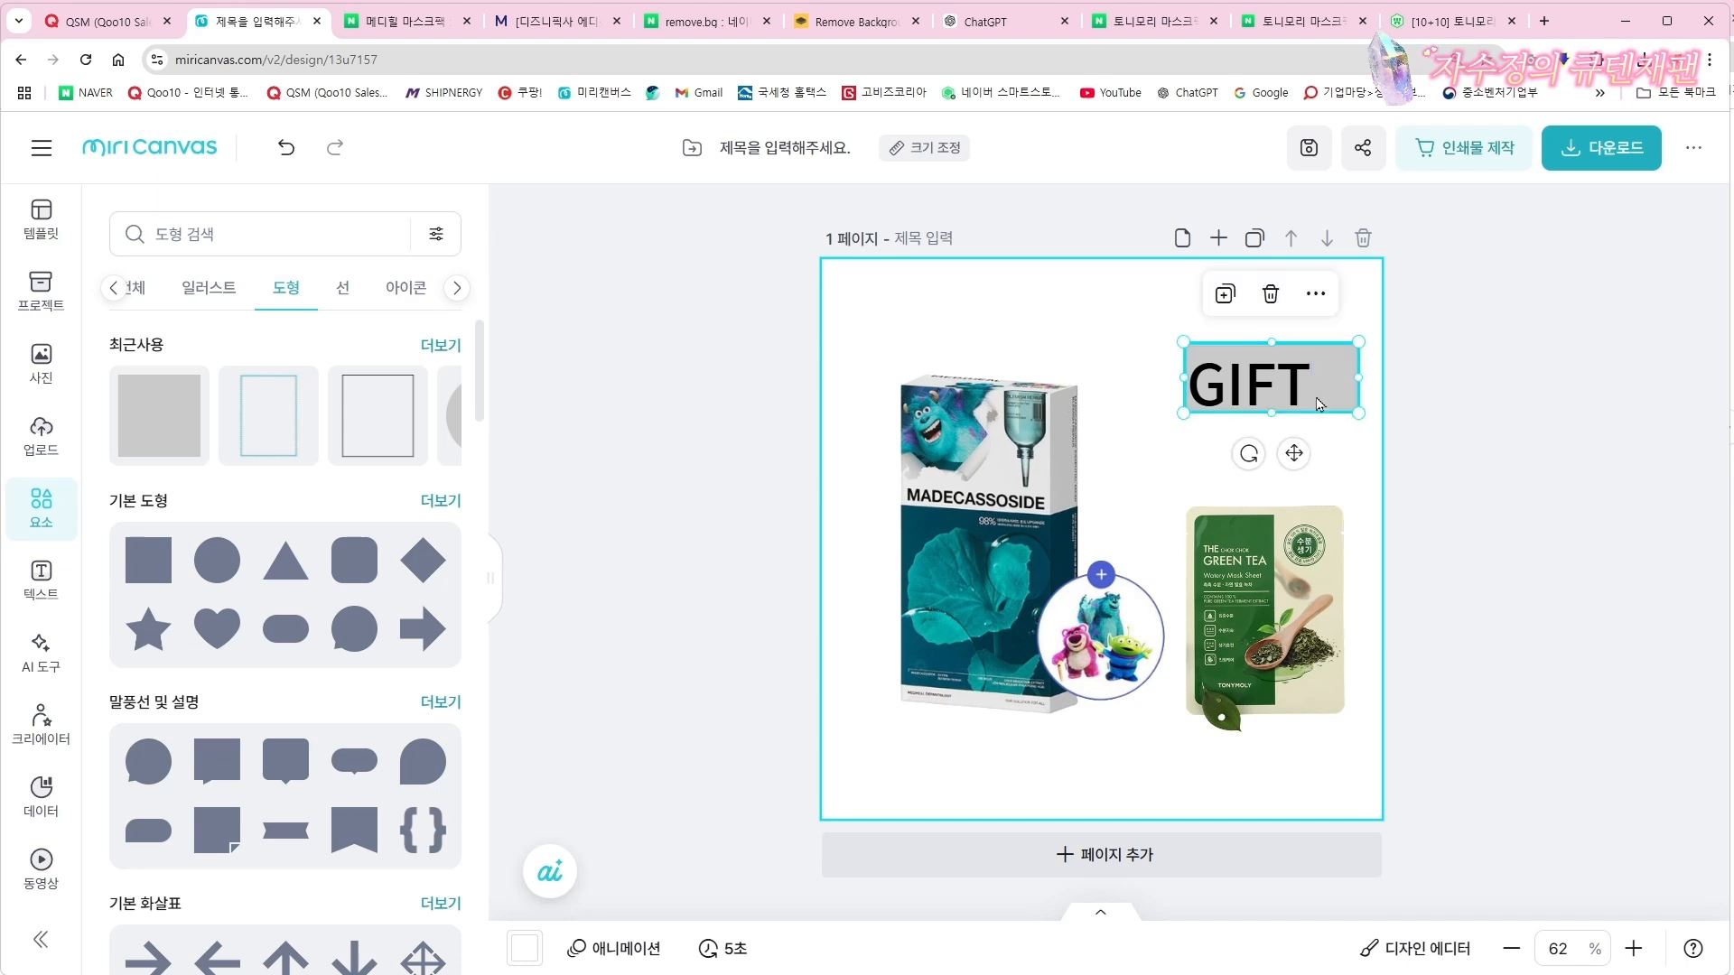
drag(1324, 397, 1315, 475)
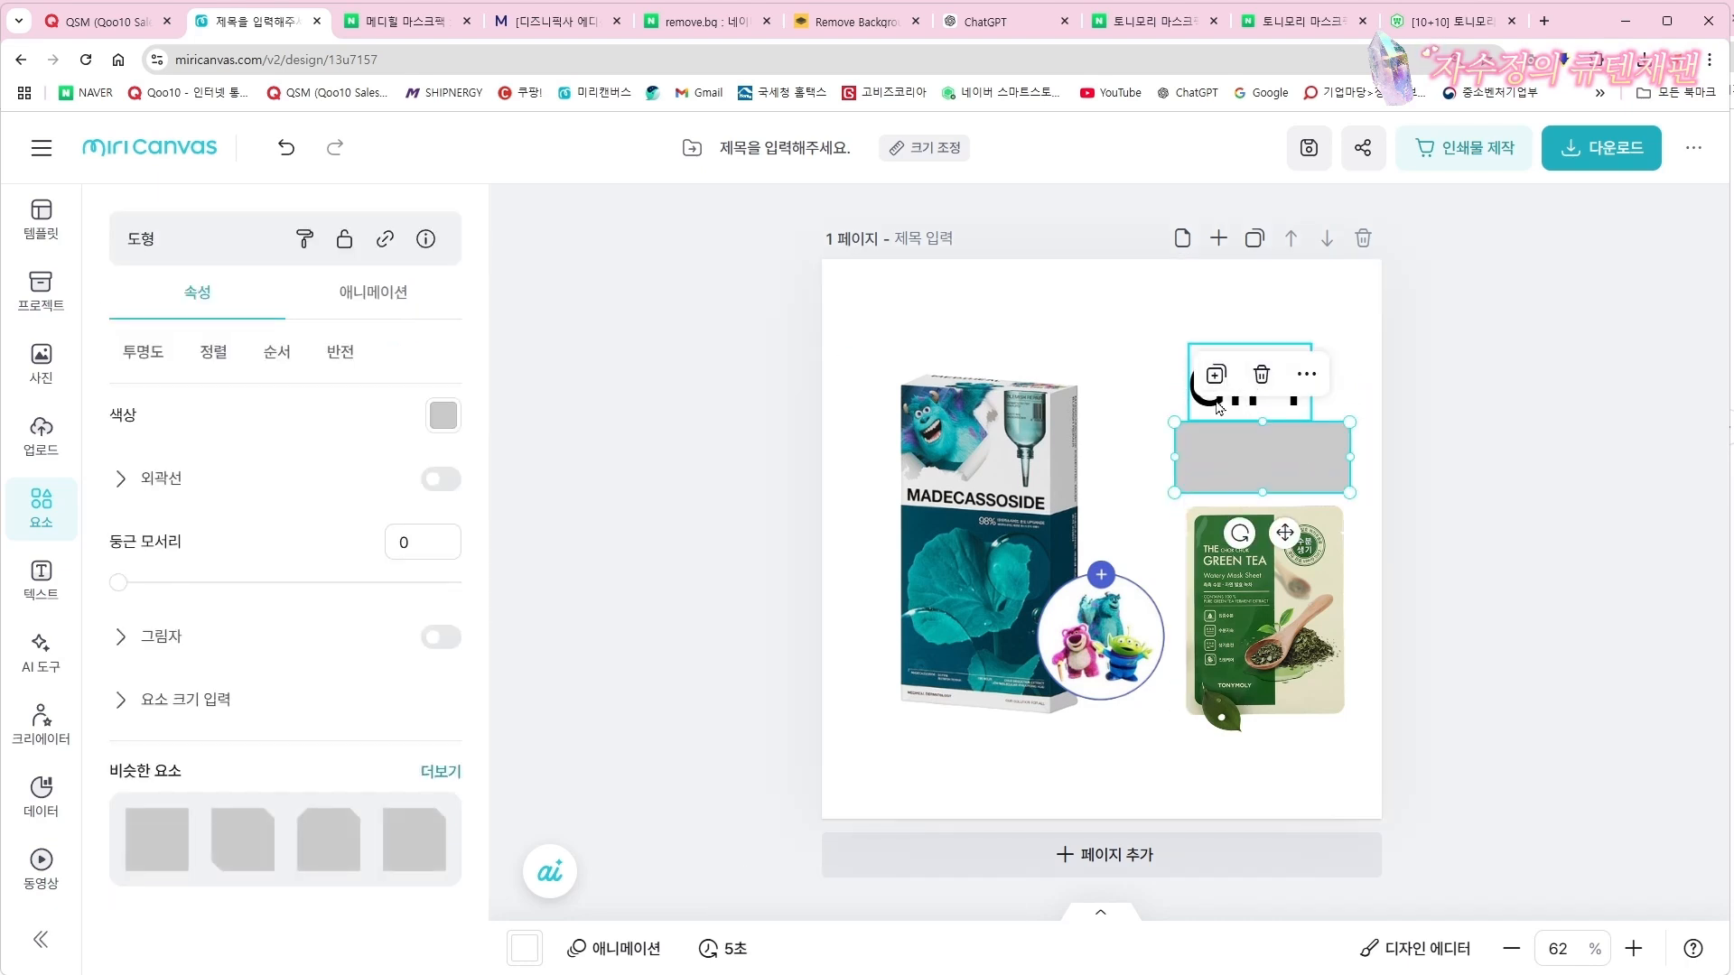
drag(1234, 408, 1231, 484)
click(1571, 506)
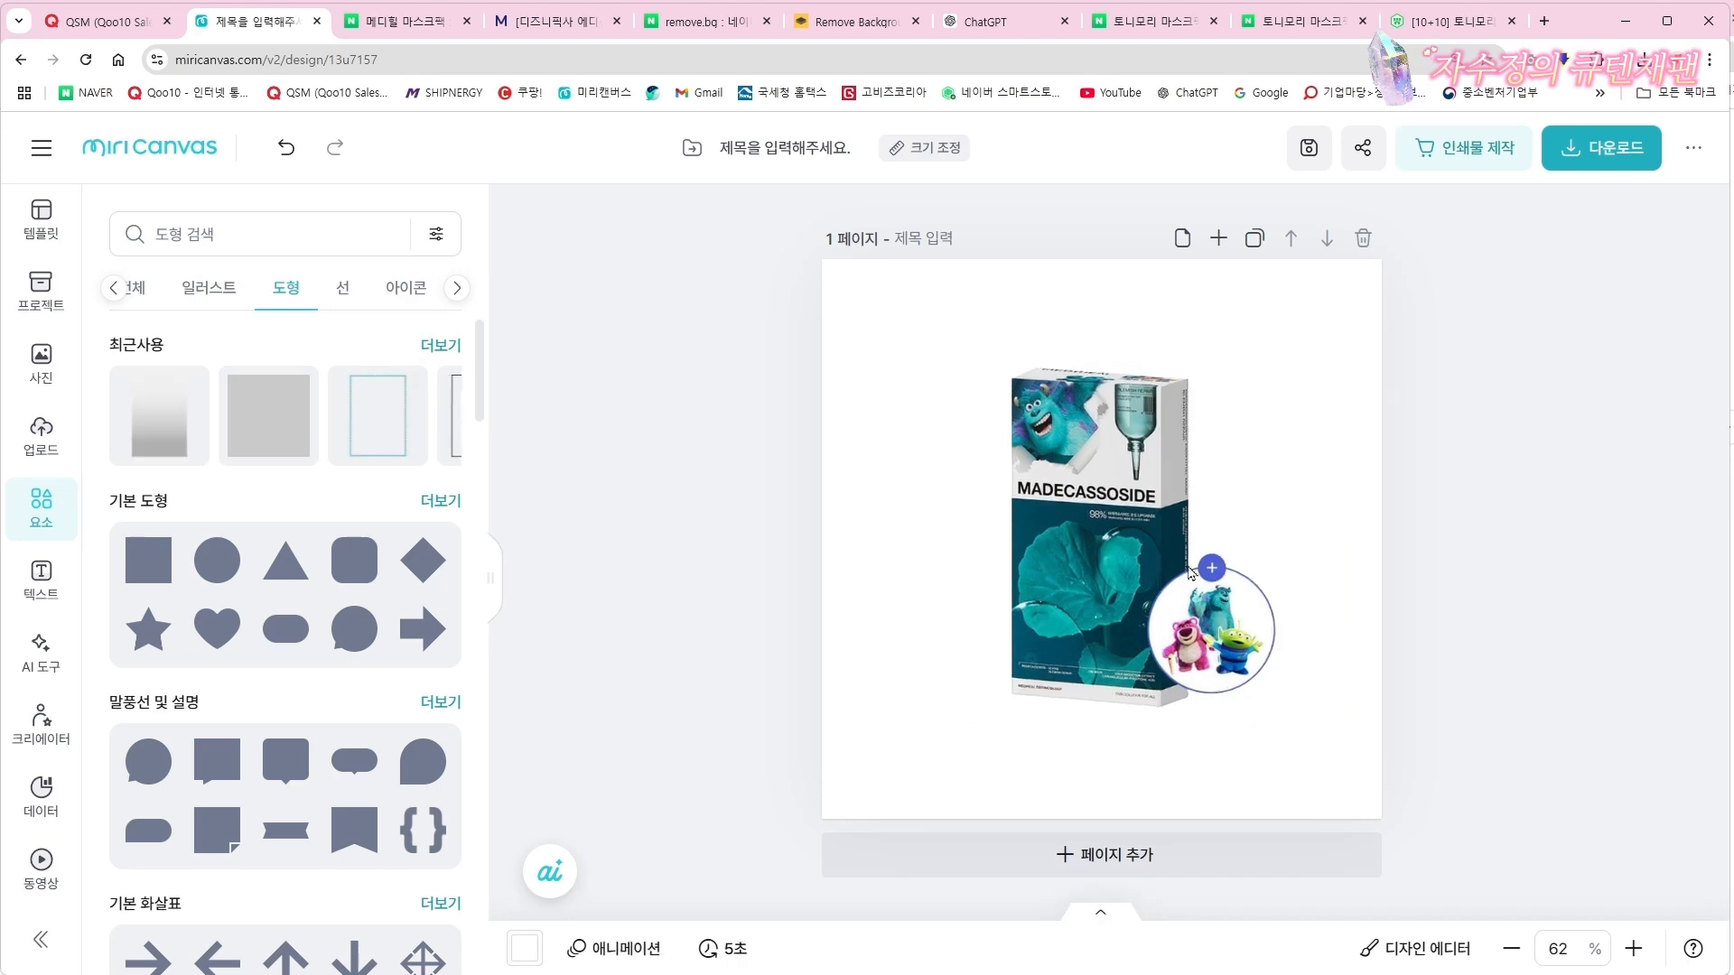
Move the mask box lower on the page and add a subtitle text reading 1:1, enlarged in the page's upper-right corner
click(1130, 566)
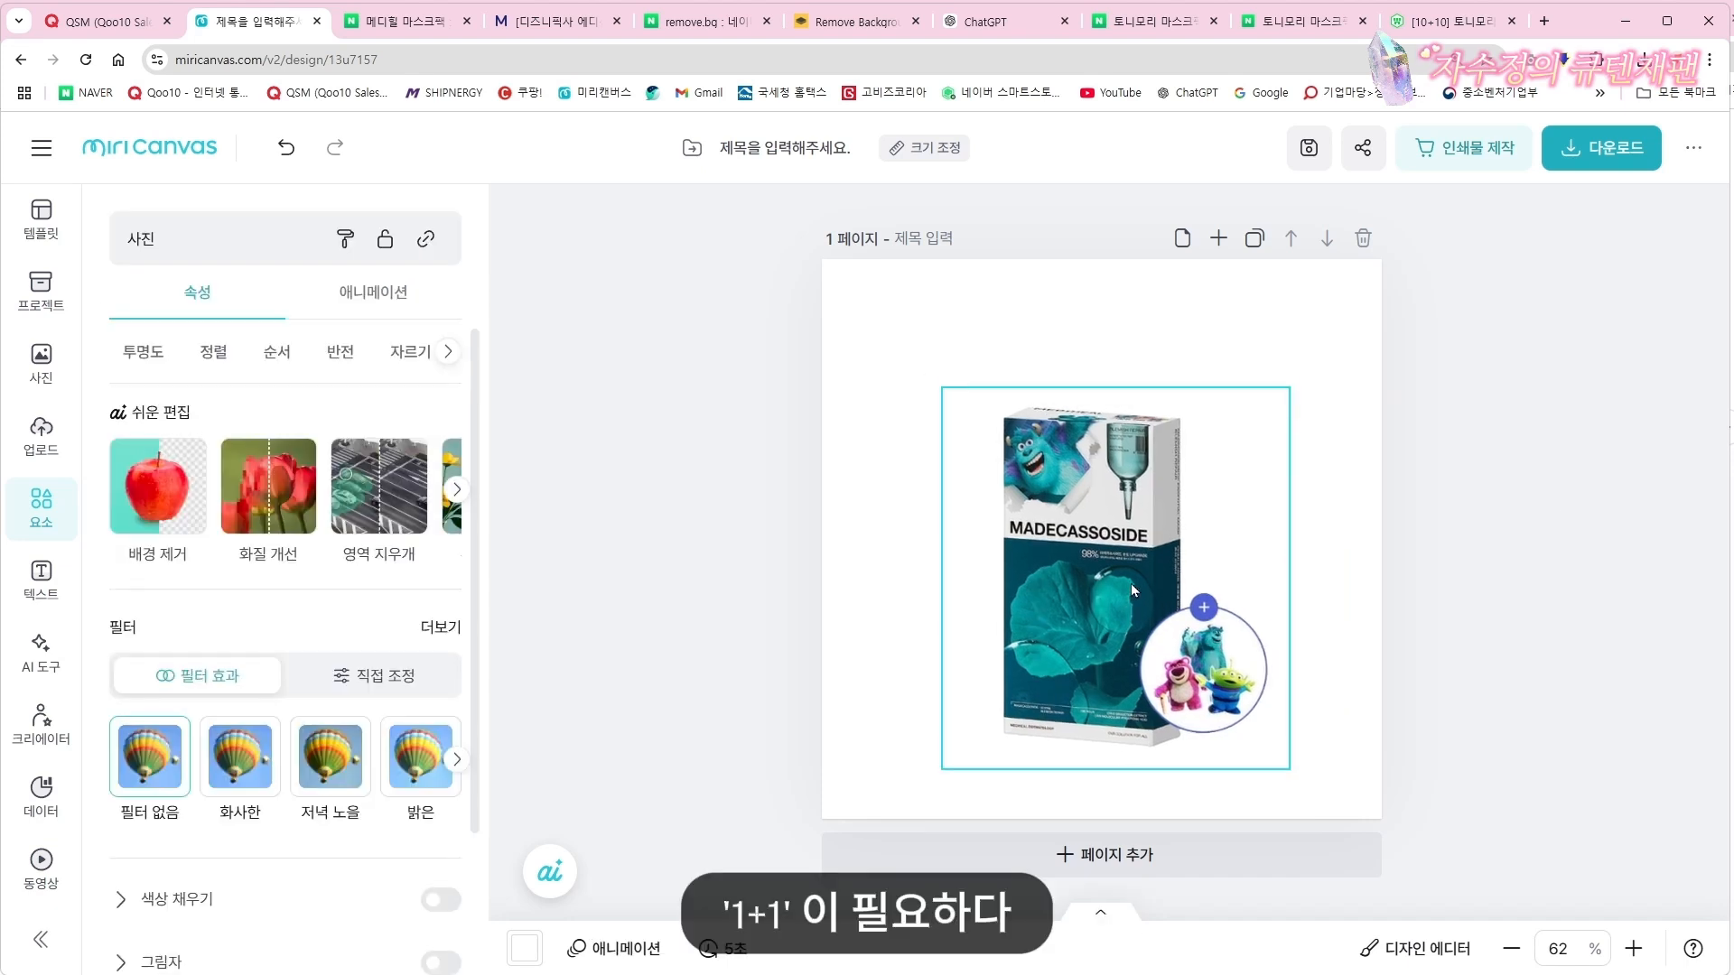
click(1571, 507)
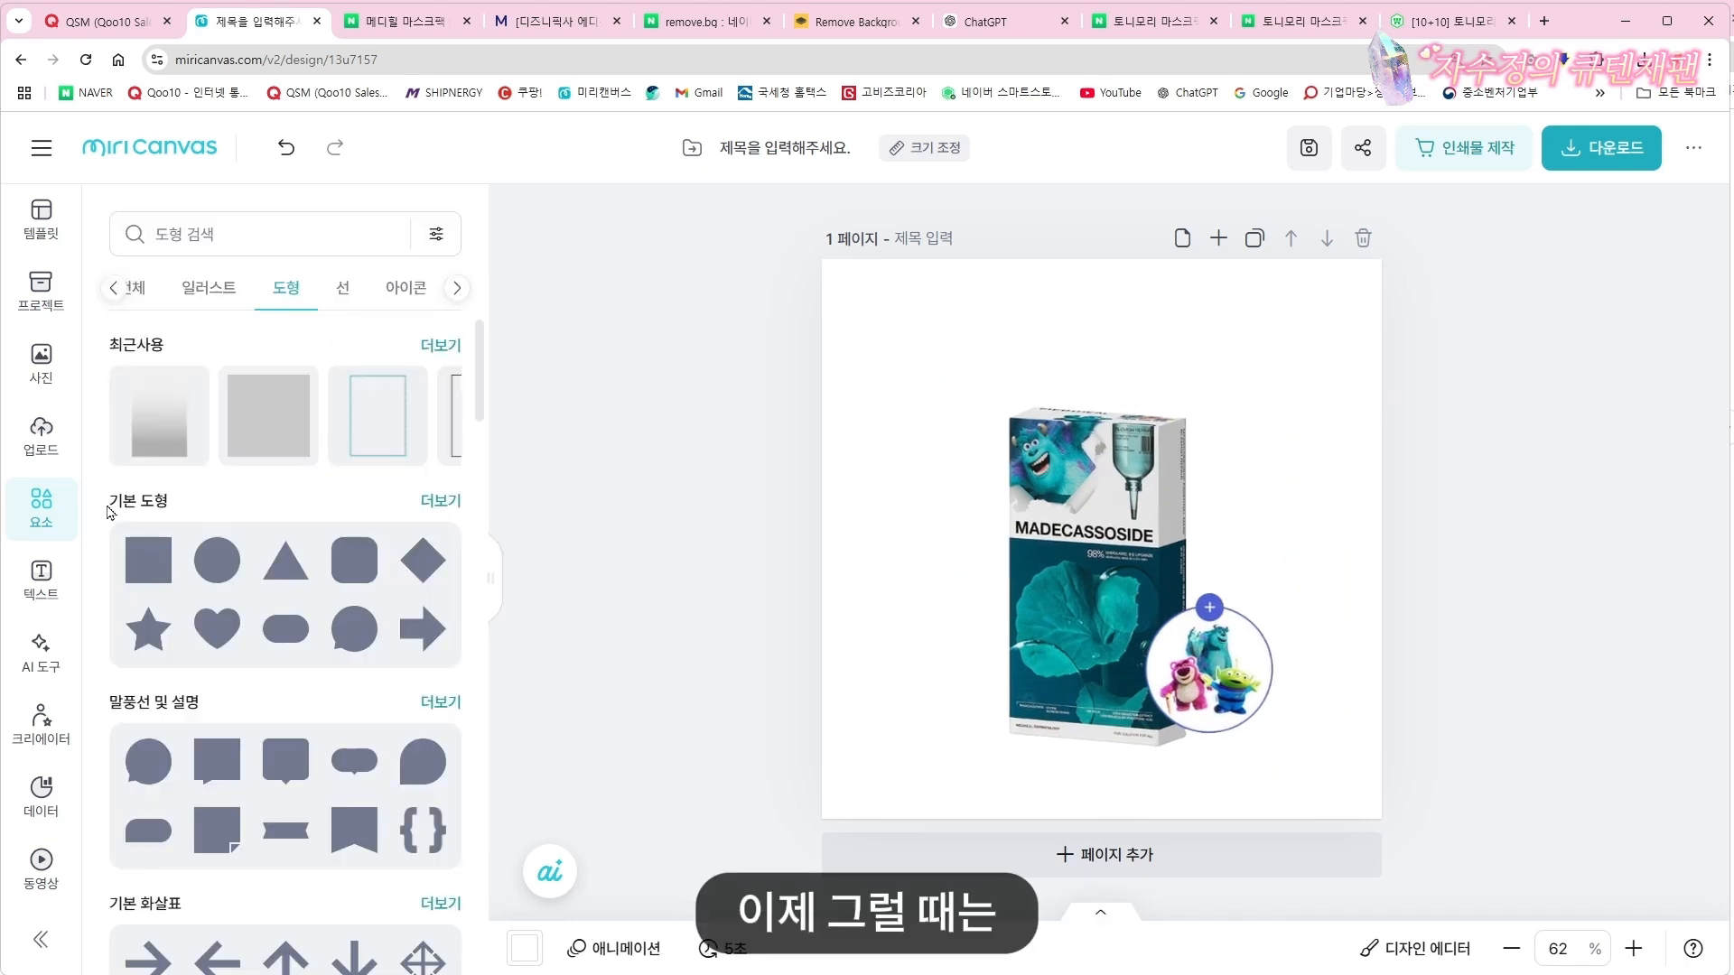
click(38, 585)
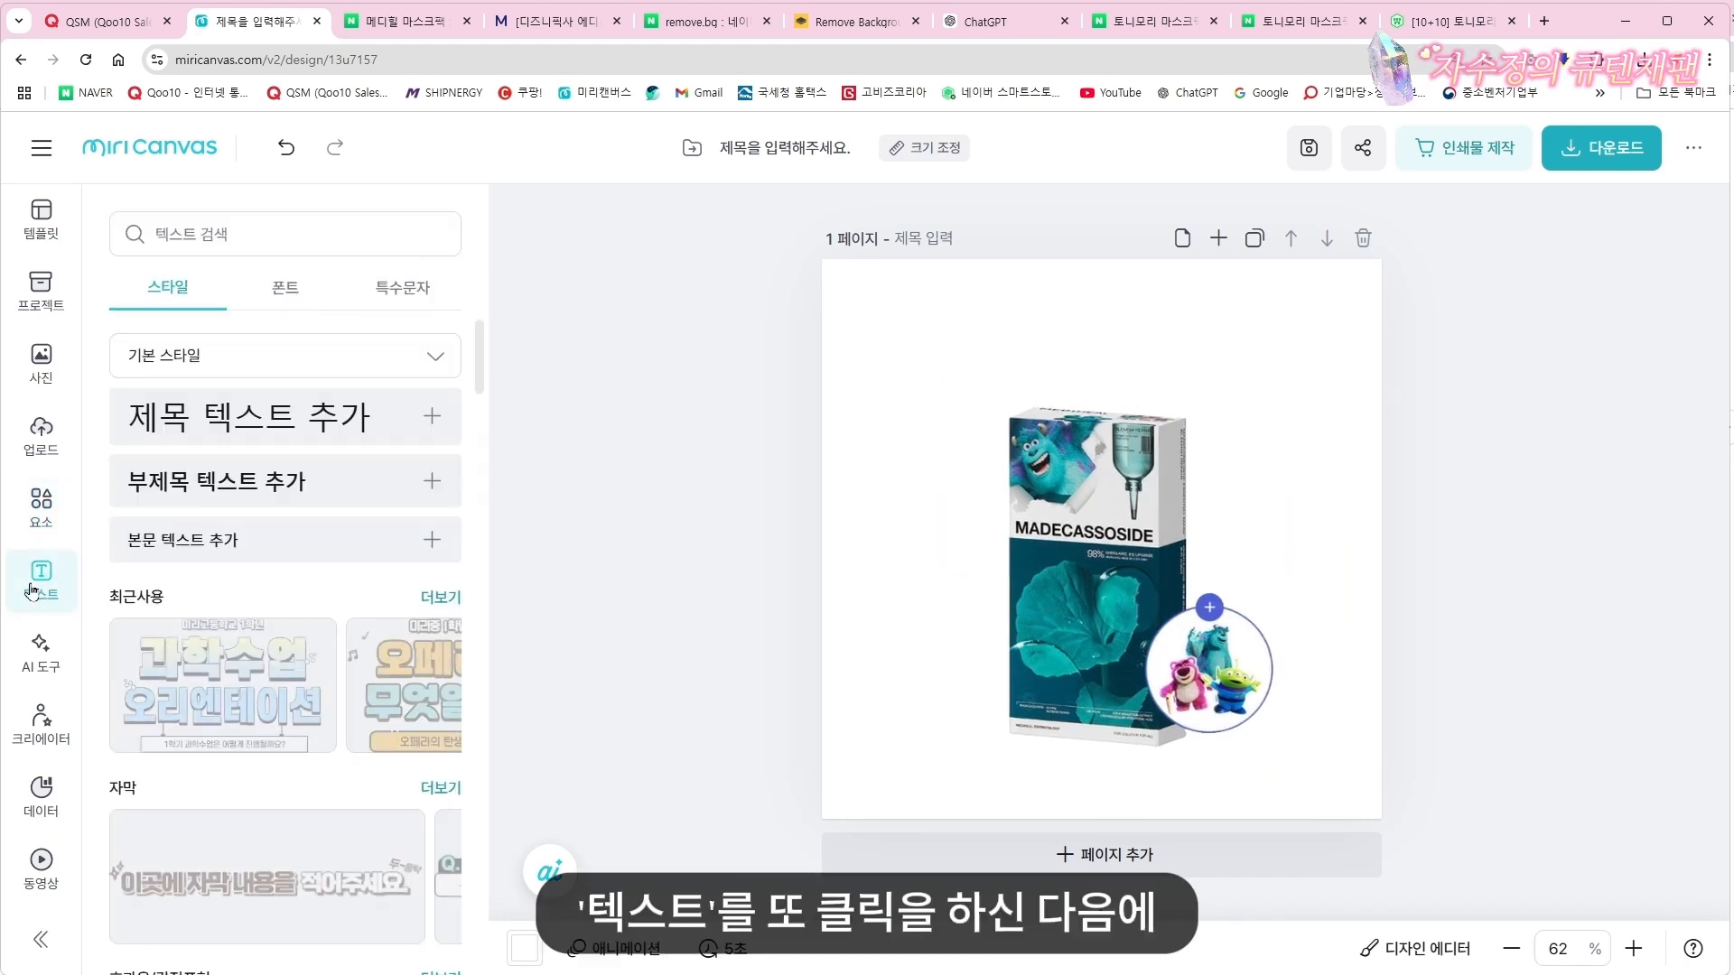
click(211, 475)
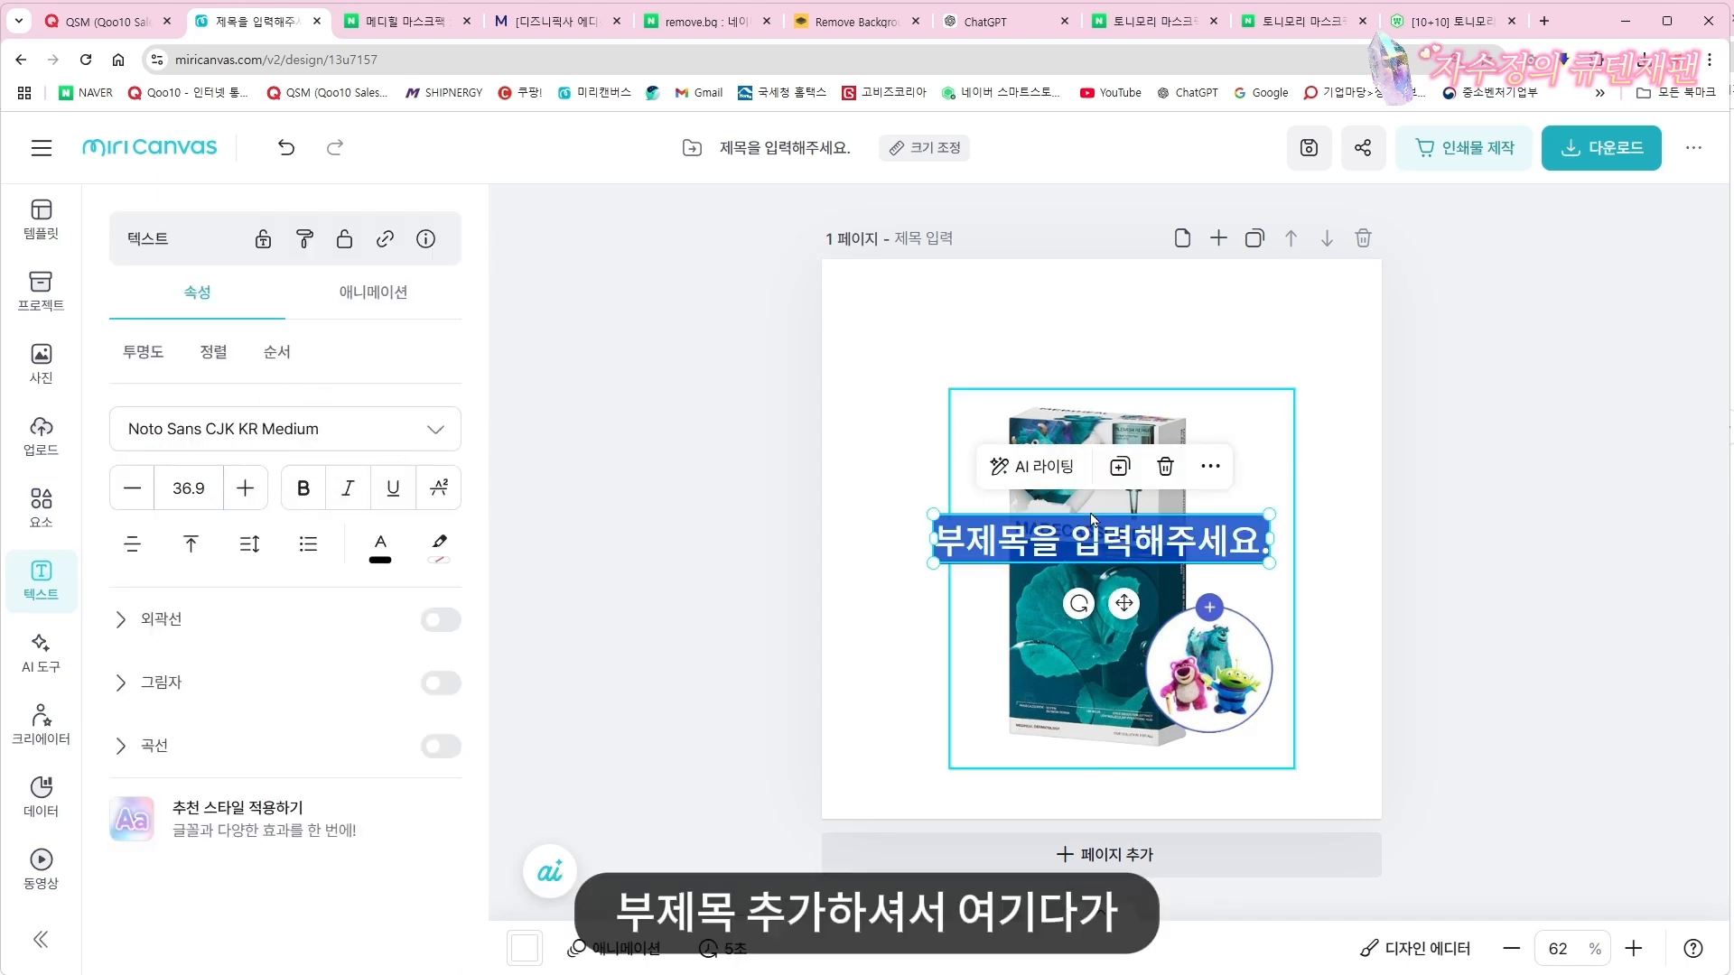
key(BackSpace)
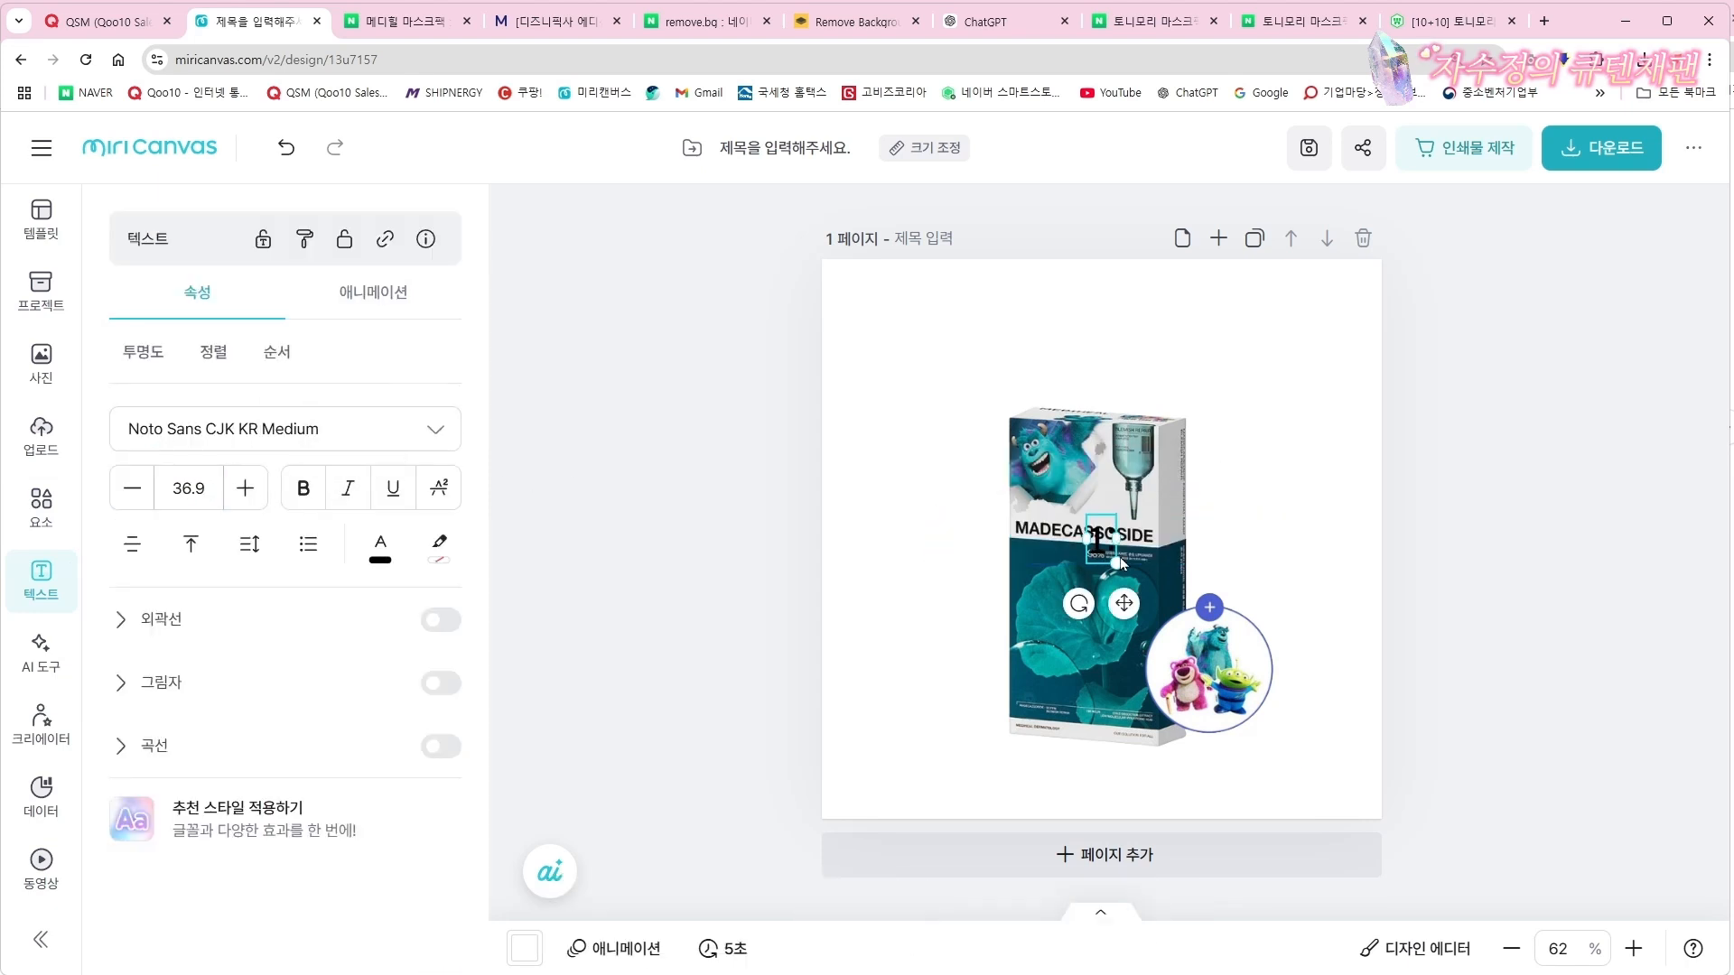
click(1400, 472)
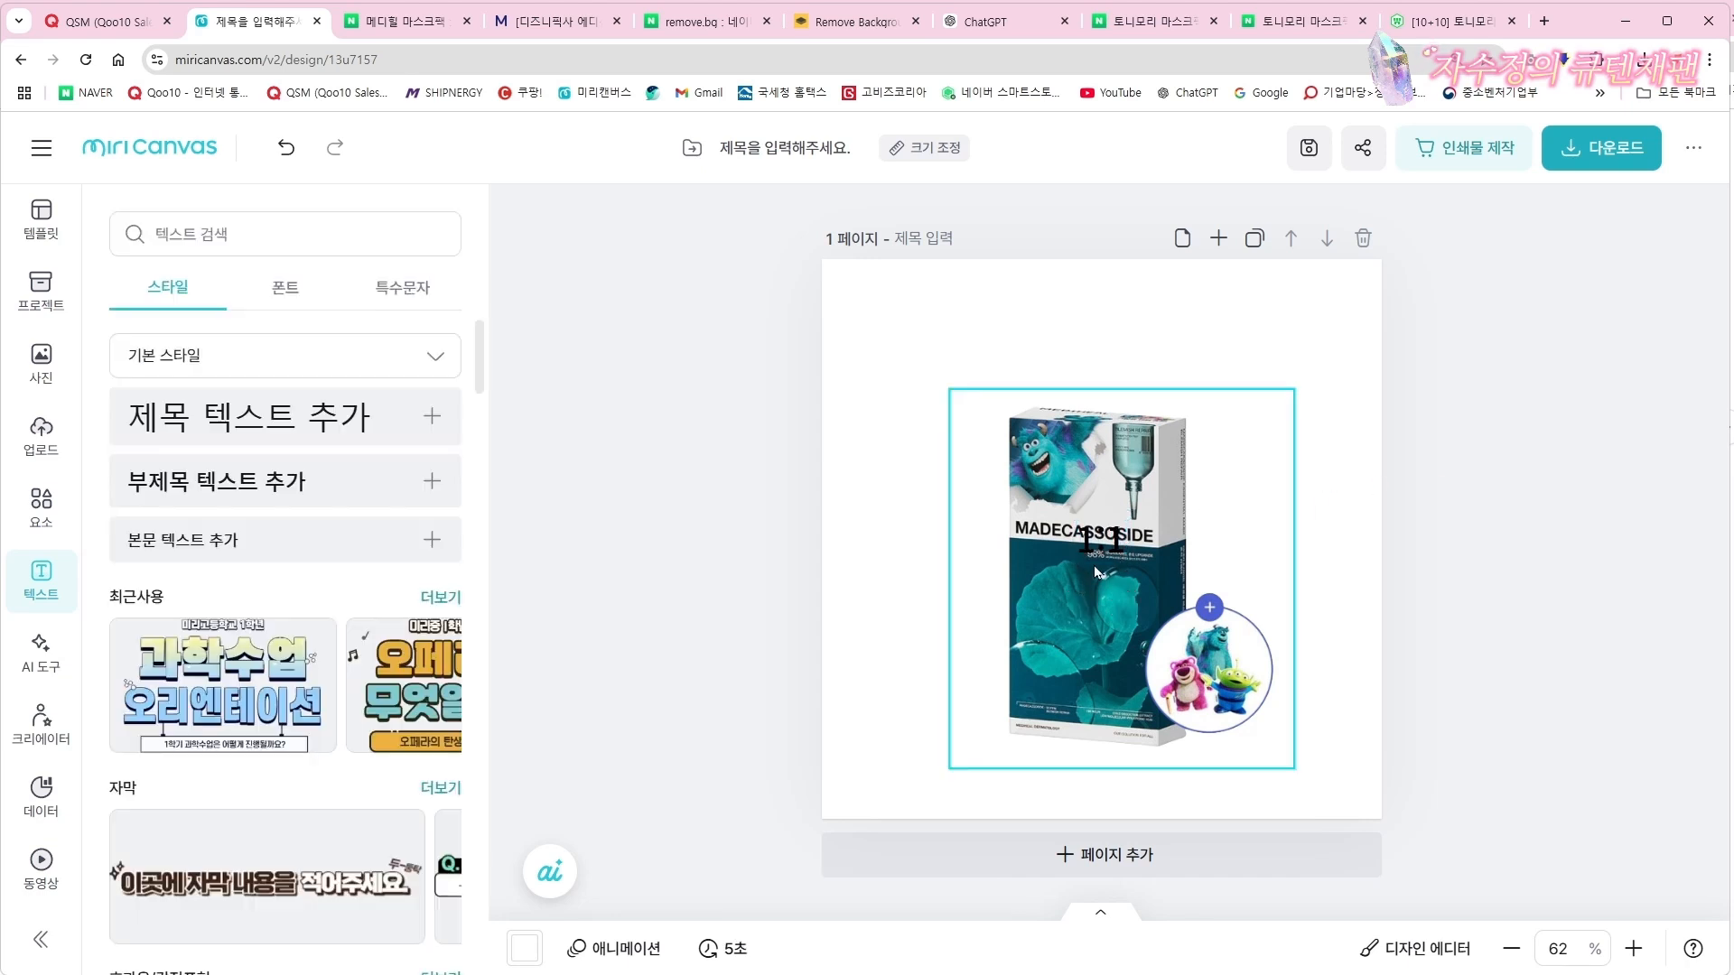
drag(1102, 540, 1339, 270)
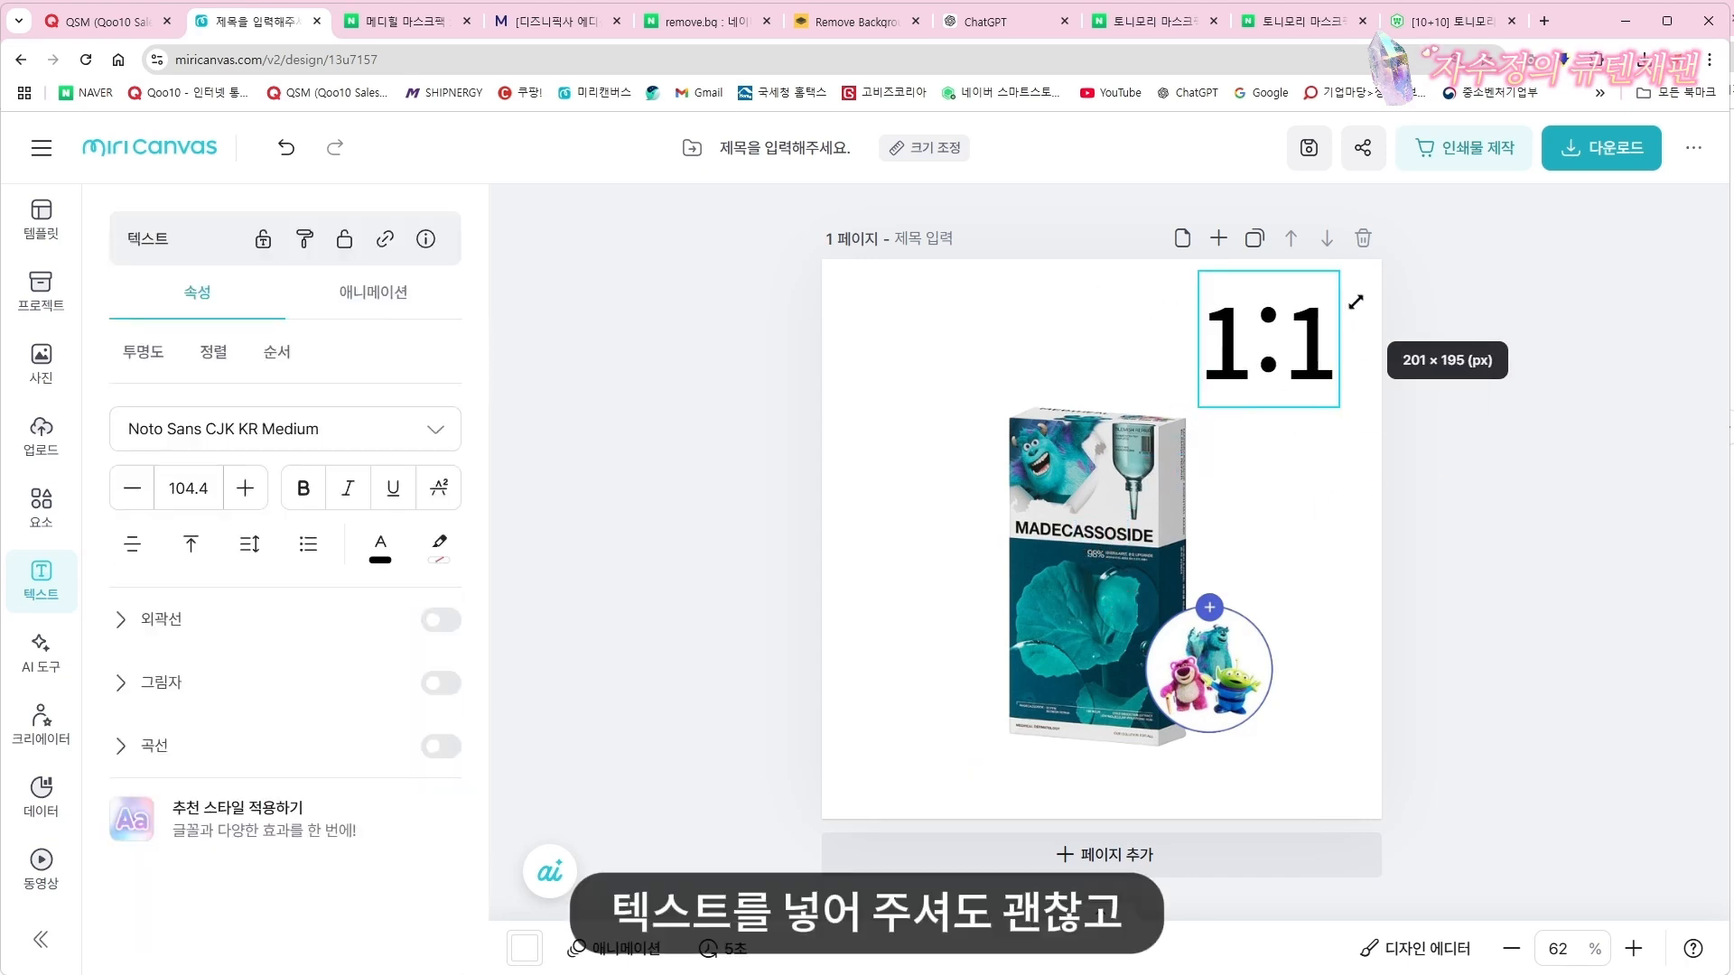
Replace the 1:1 text with 10매 and resize it to fit on one line at about font size 81.9
double_click(1277, 368)
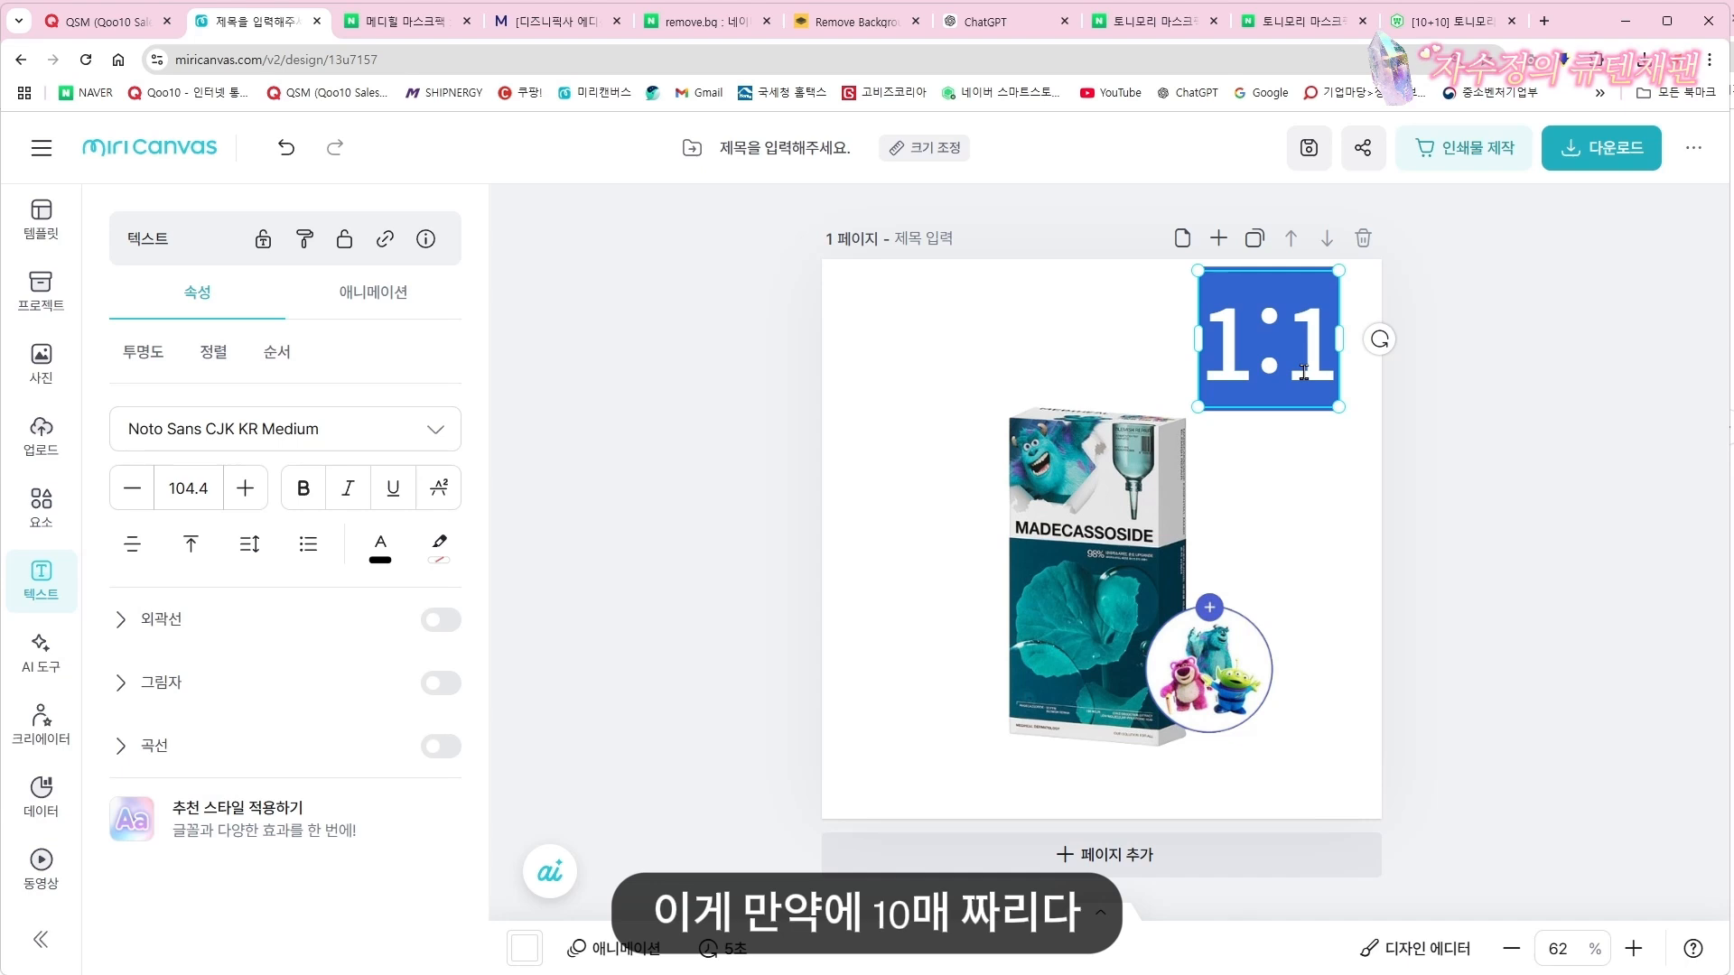
double_click(1270, 330)
key(BackSpace)
key(BackSpace)
key(BackSpace)
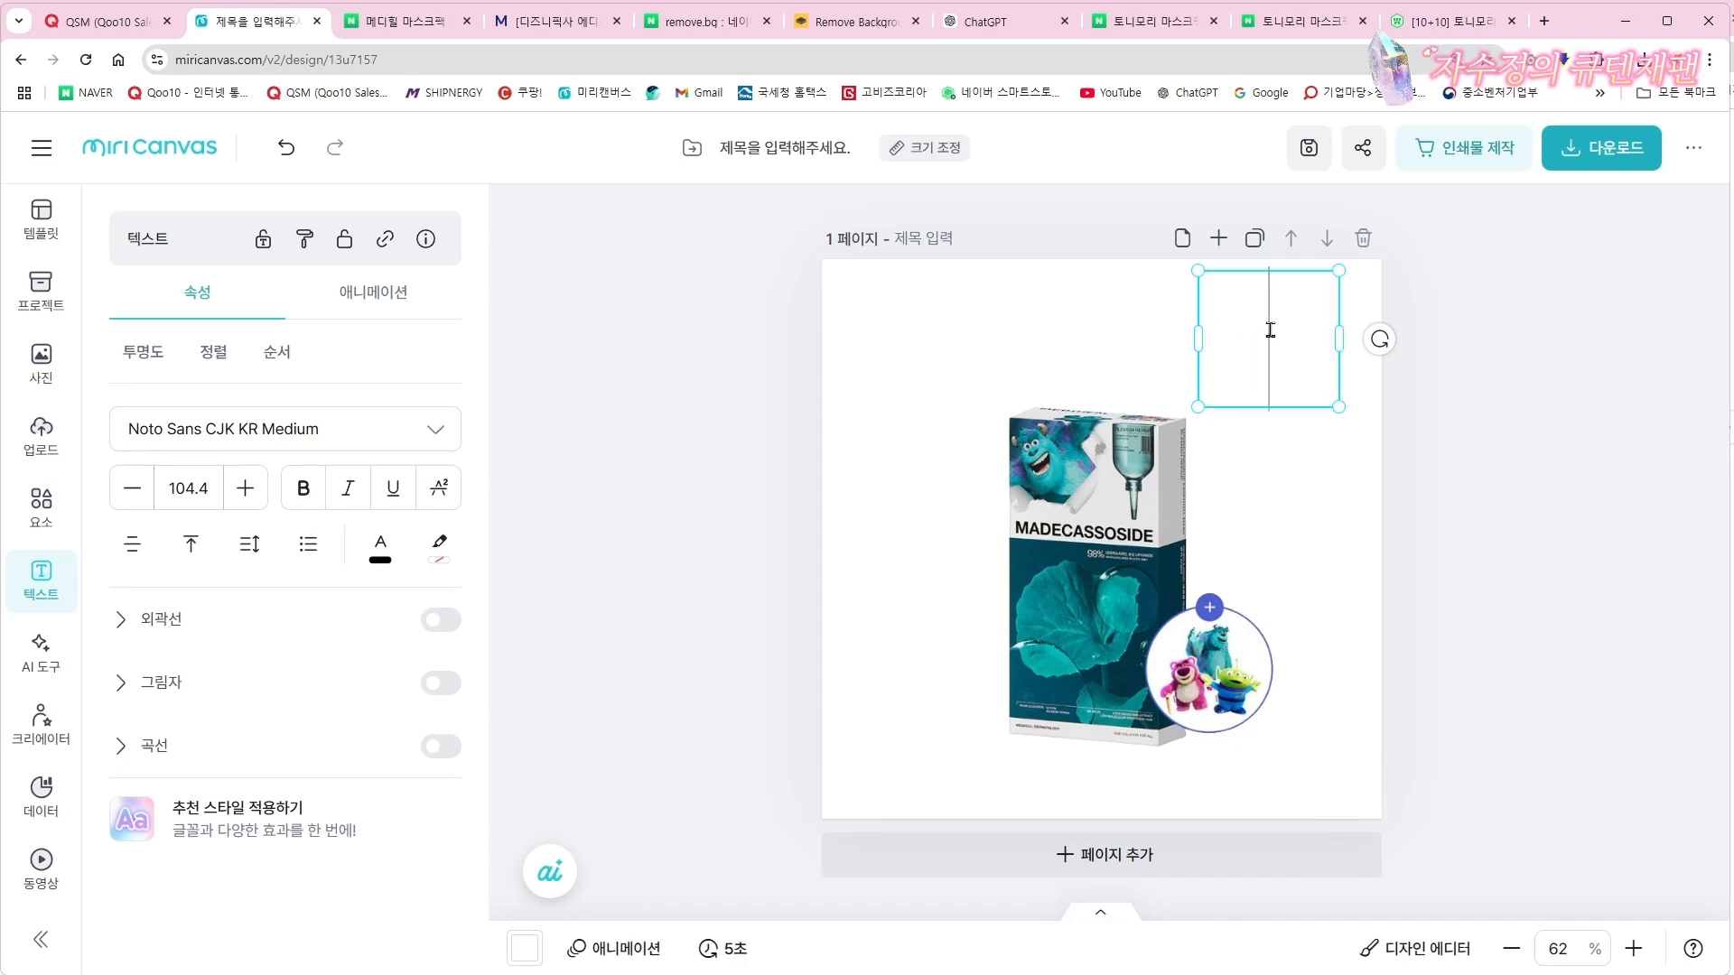
text(10매)
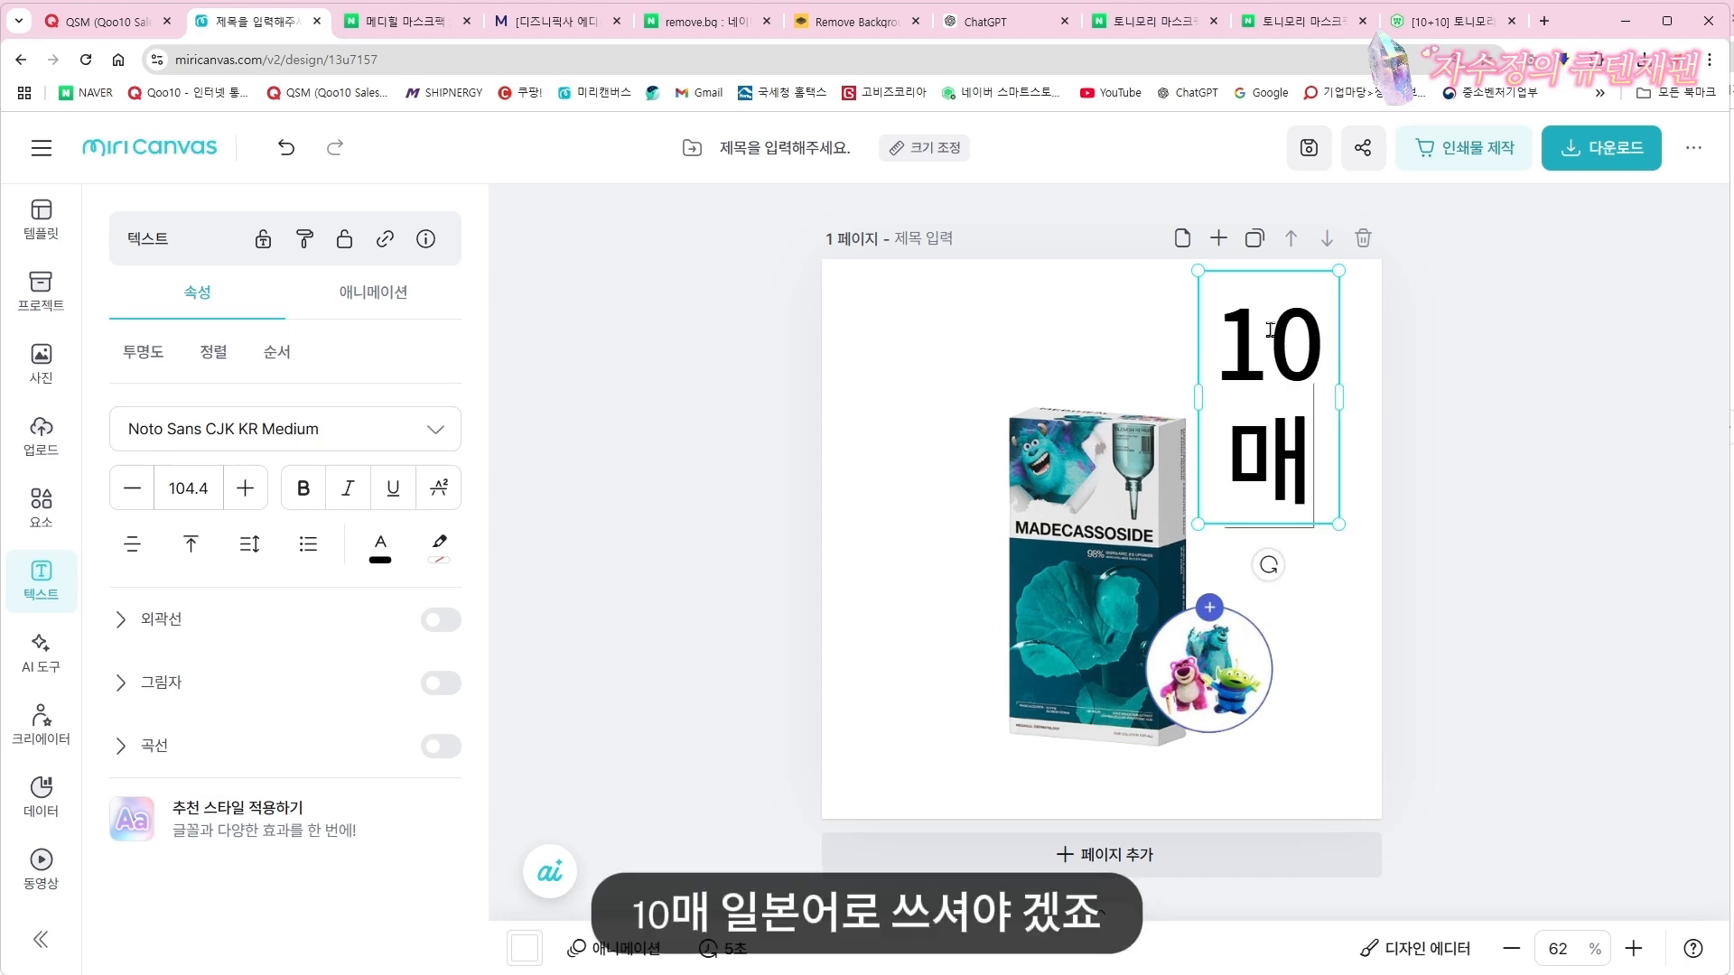
key(Escape)
drag(1338, 396, 1258, 400)
click(1506, 420)
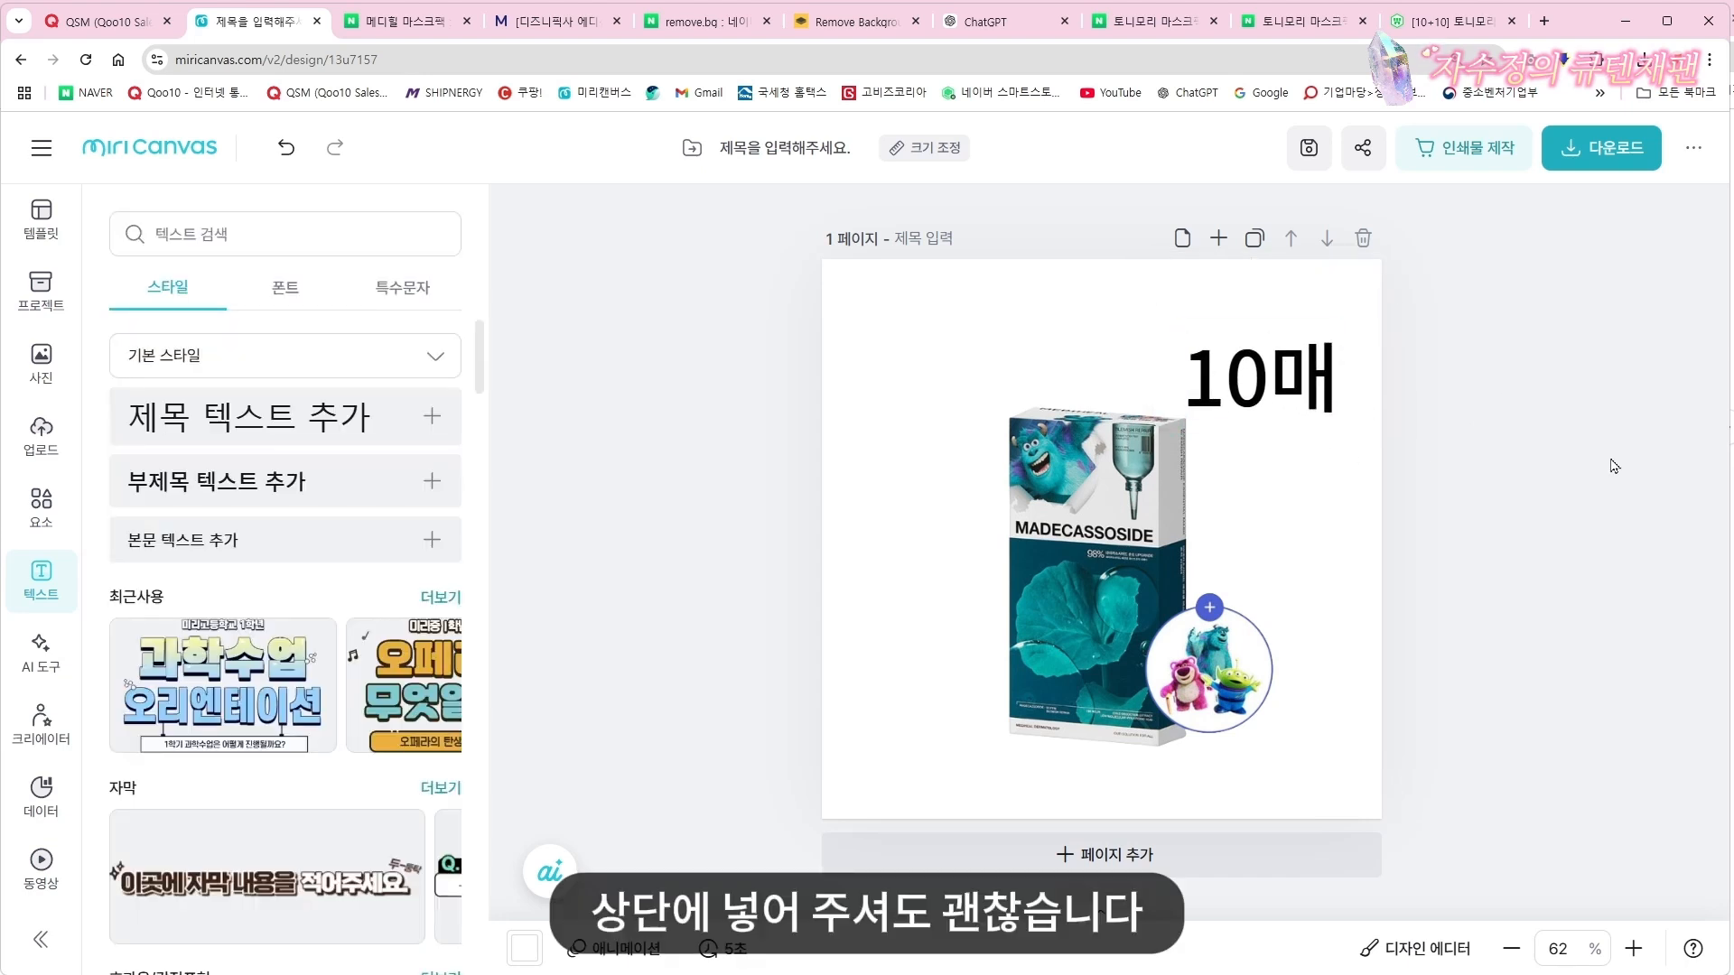
Delete the 10매 text, check the image guide section on the Qoo10 product registration page and return to the MiriCanvas design
click(1285, 394)
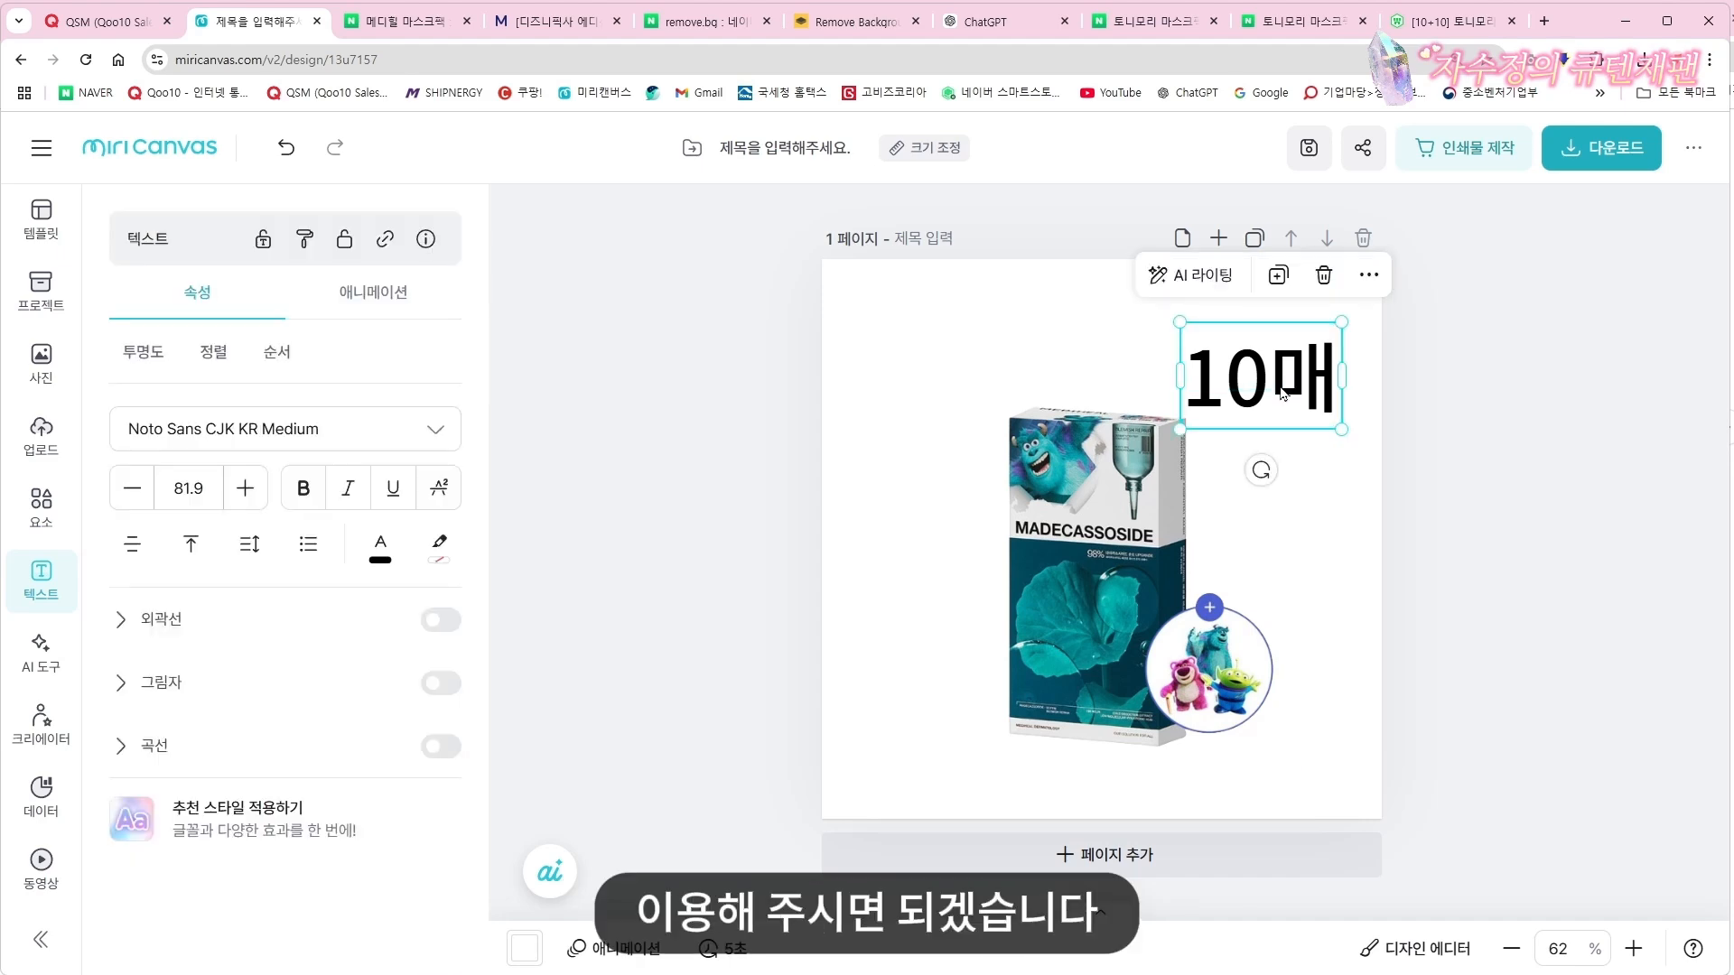
key(Delete)
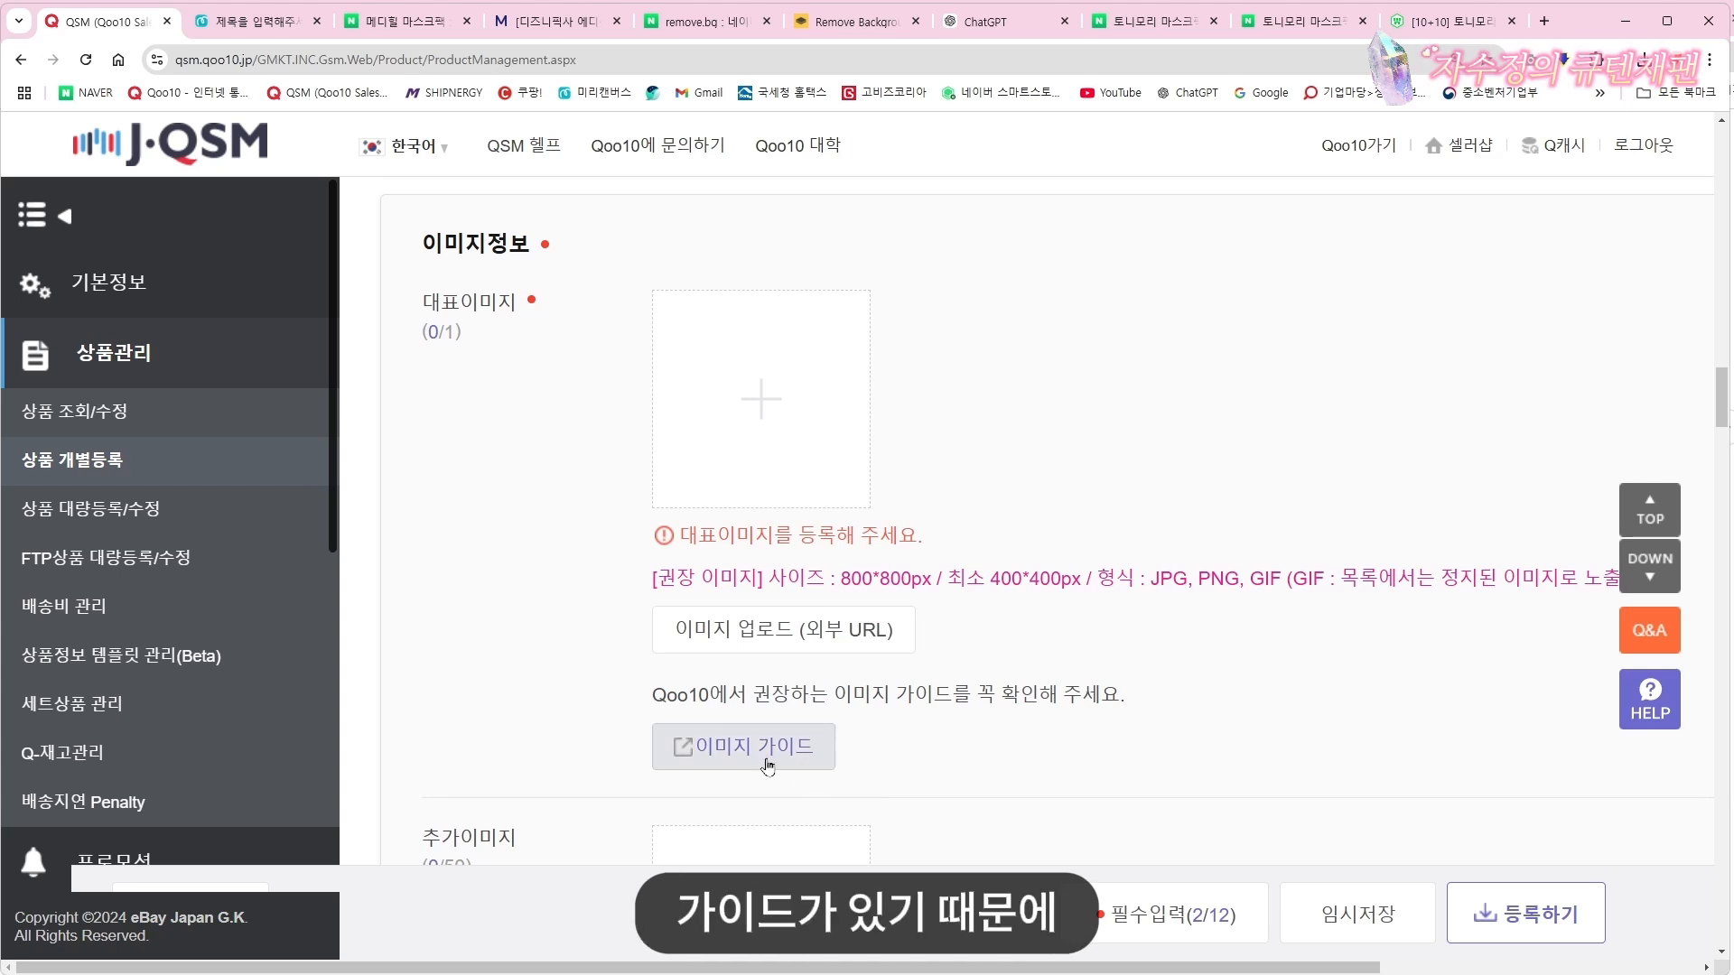
click(253, 21)
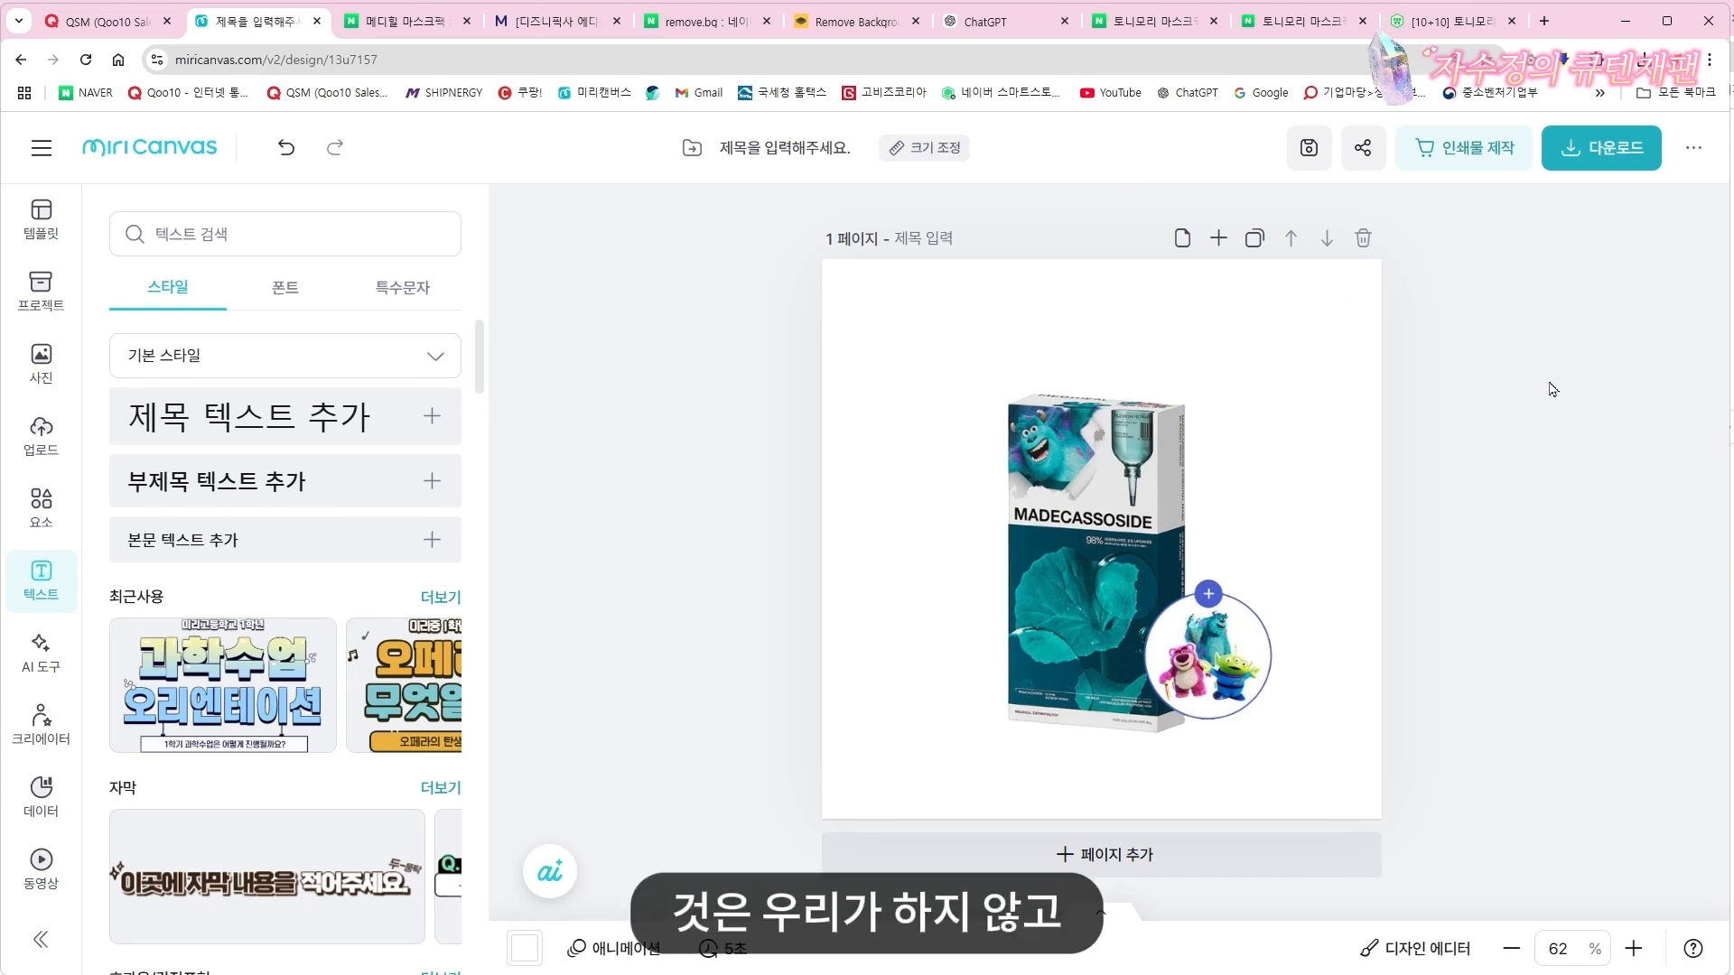
Enlarge the mask box image to about 532 × 585 px and reposition it around the middle of the page
click(1273, 422)
drag(1118, 553, 1090, 518)
drag(1277, 723, 1310, 745)
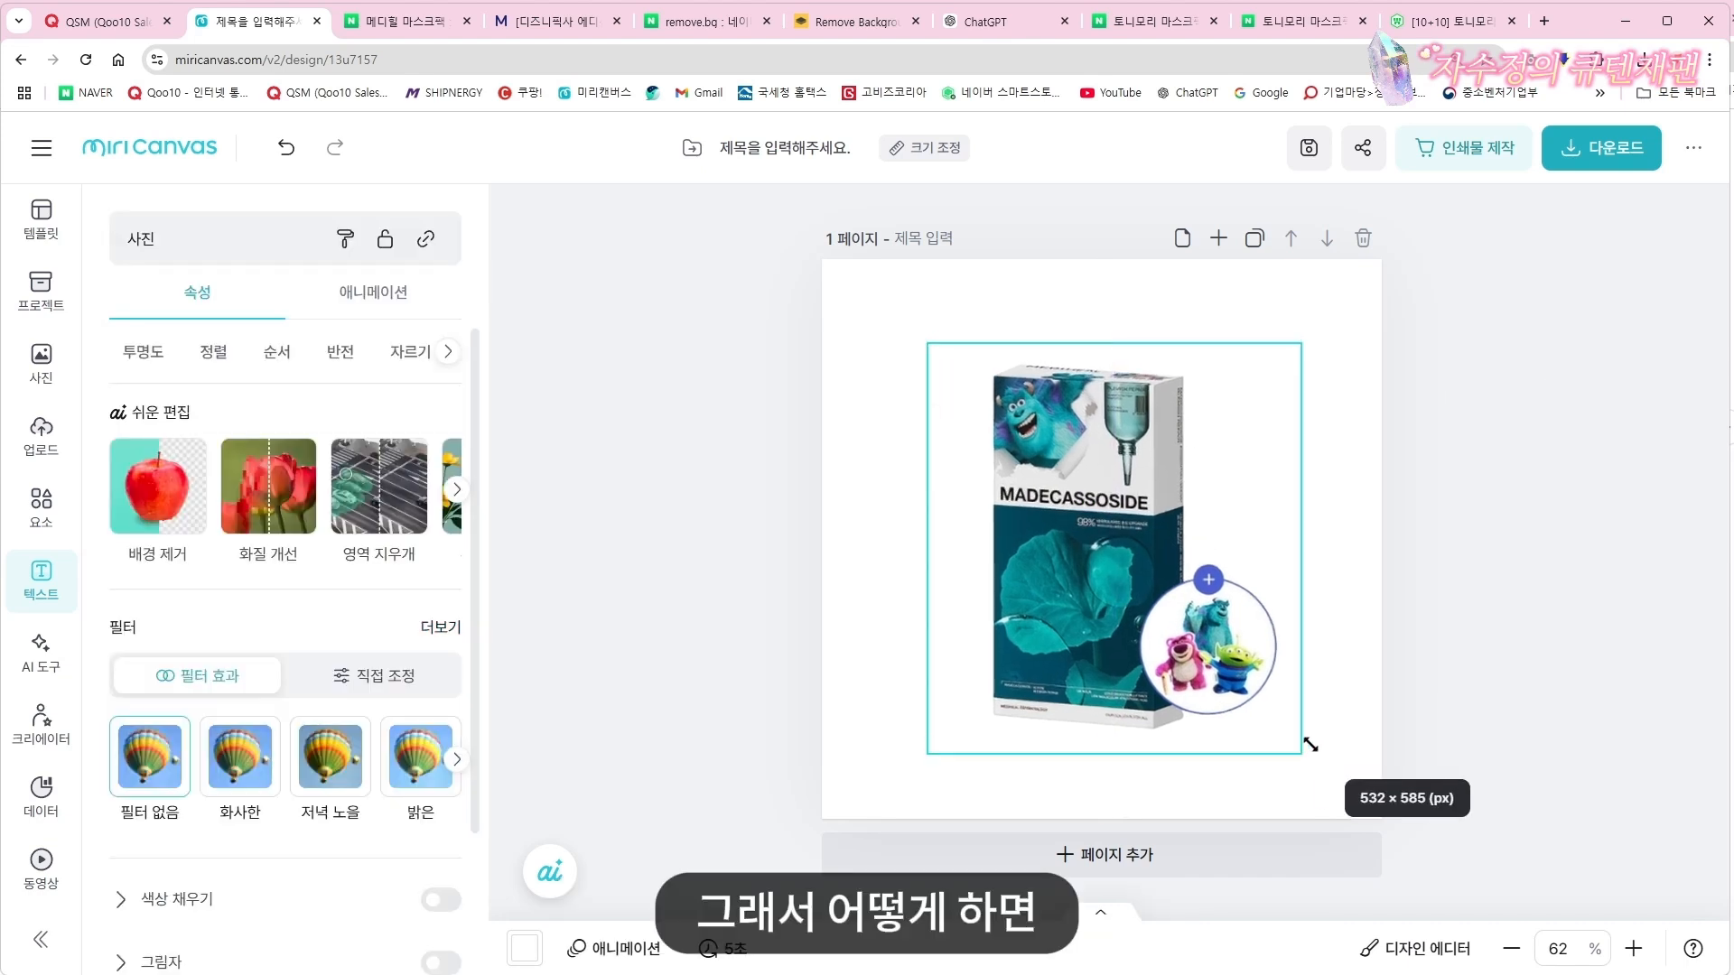
drag(1022, 597, 1046, 587)
click(1544, 474)
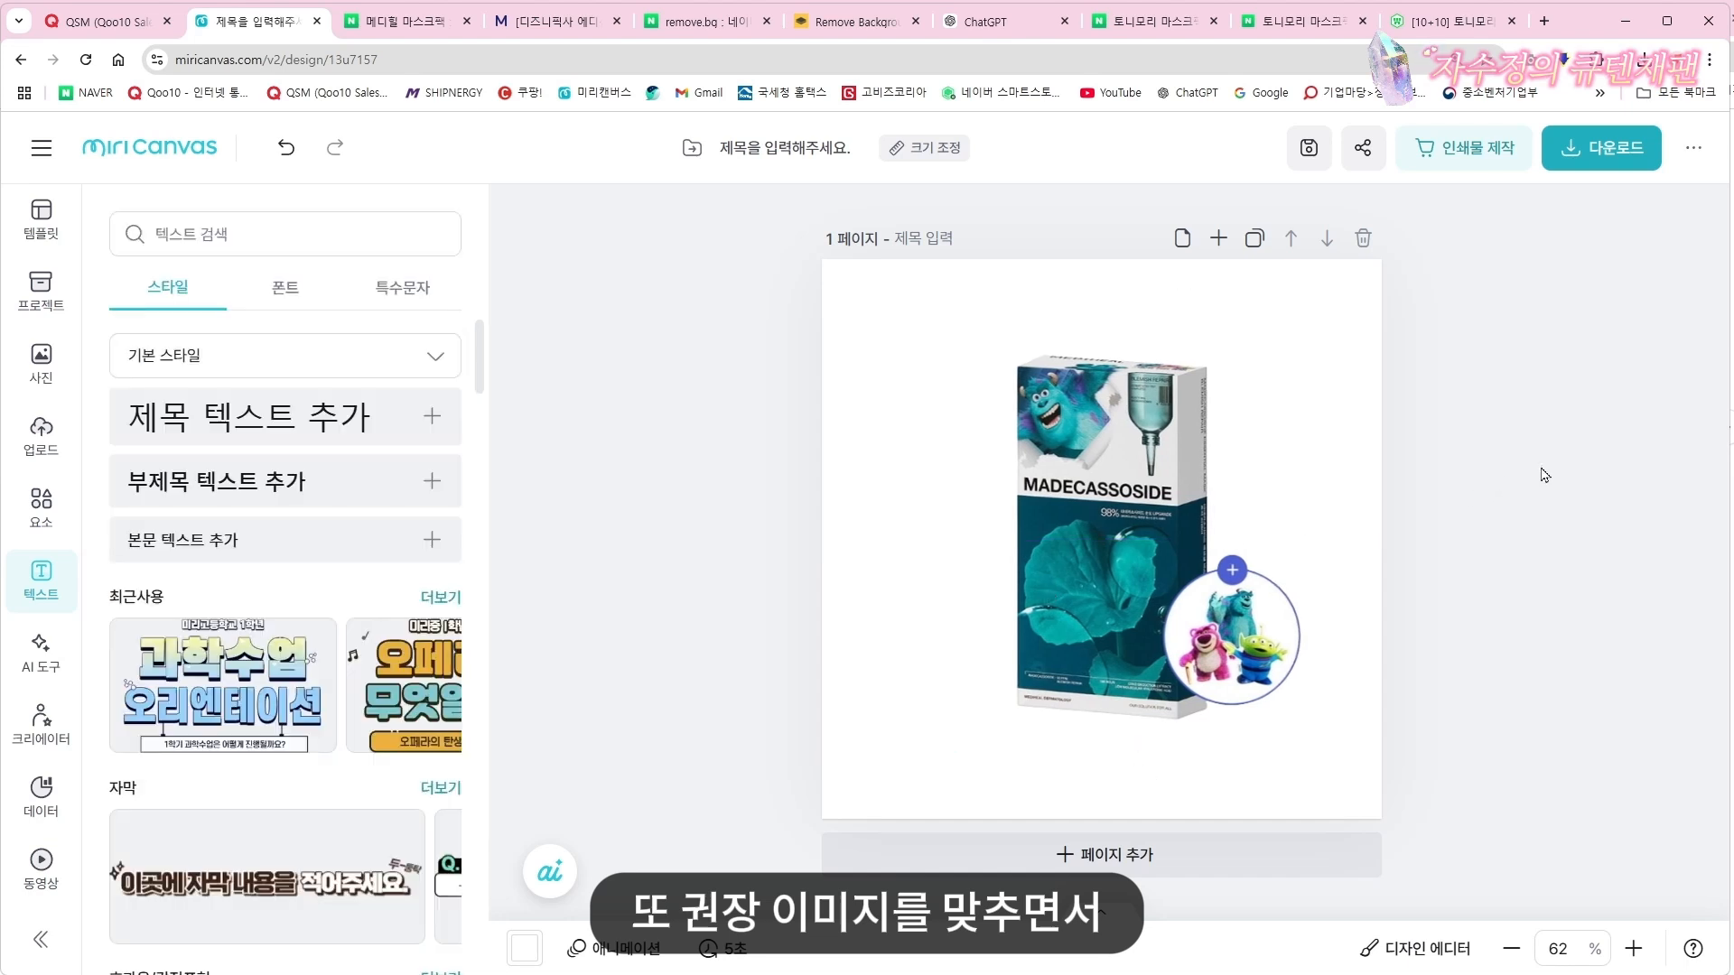
Nudge the enlarged mask box image slightly left and down to balance it on the page
click(1100, 511)
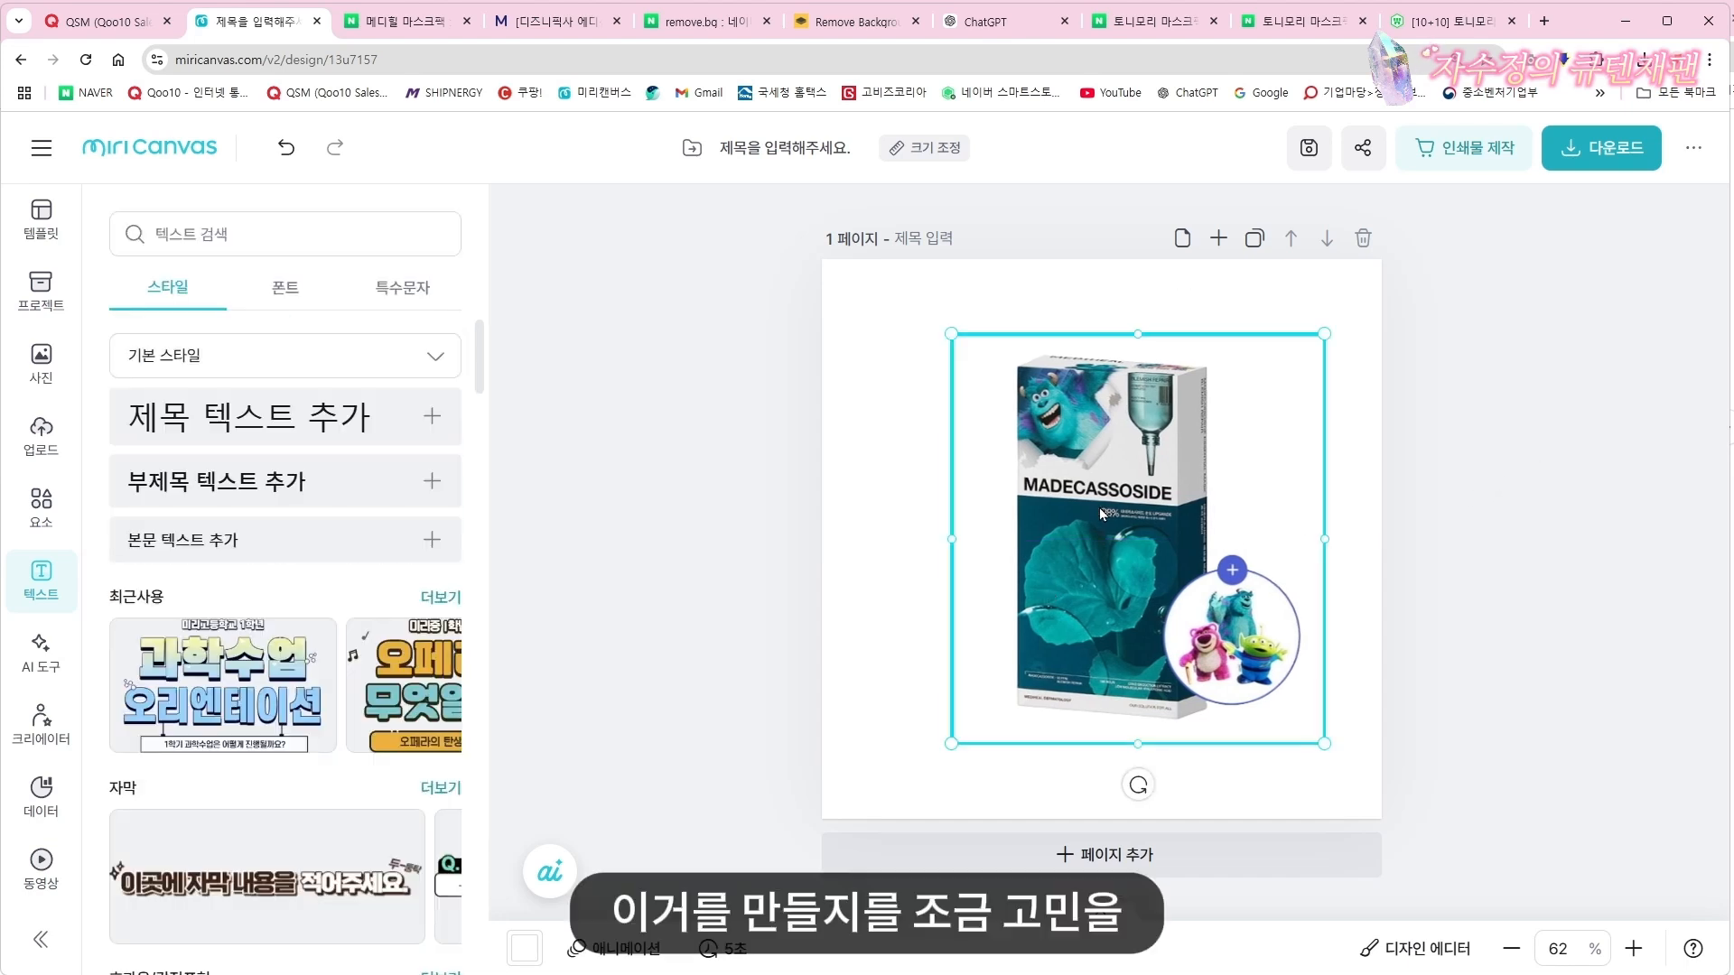
drag(1098, 507, 1089, 510)
click(1662, 530)
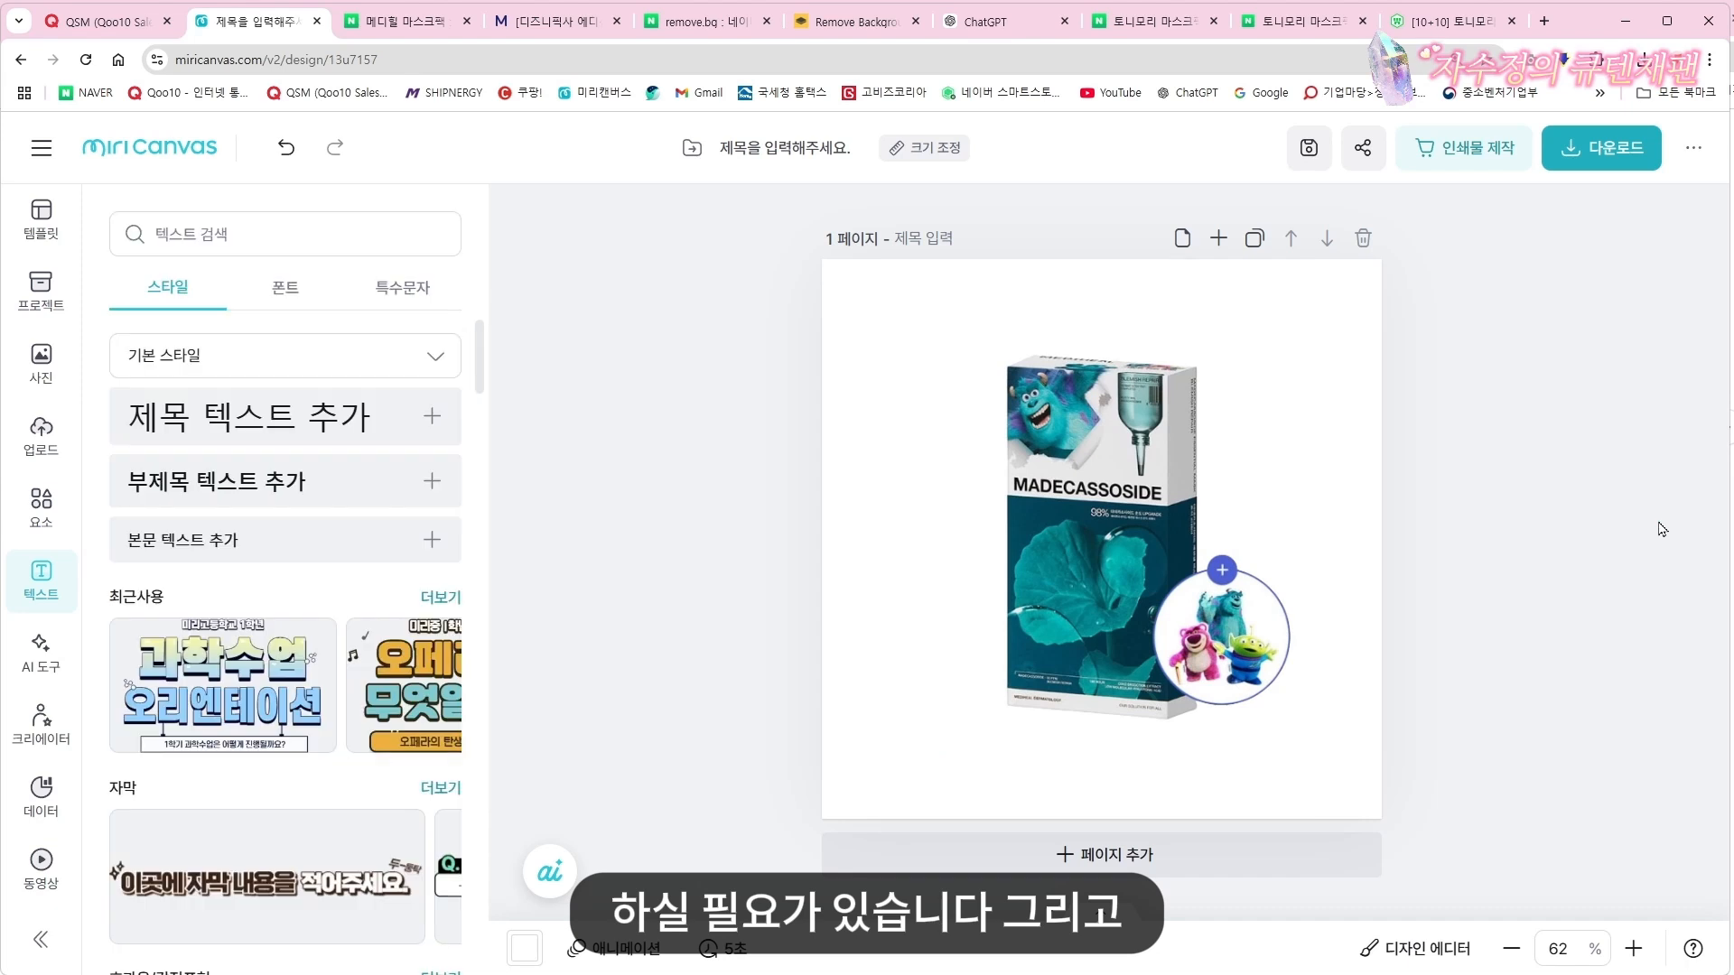
drag(1220, 523, 1223, 541)
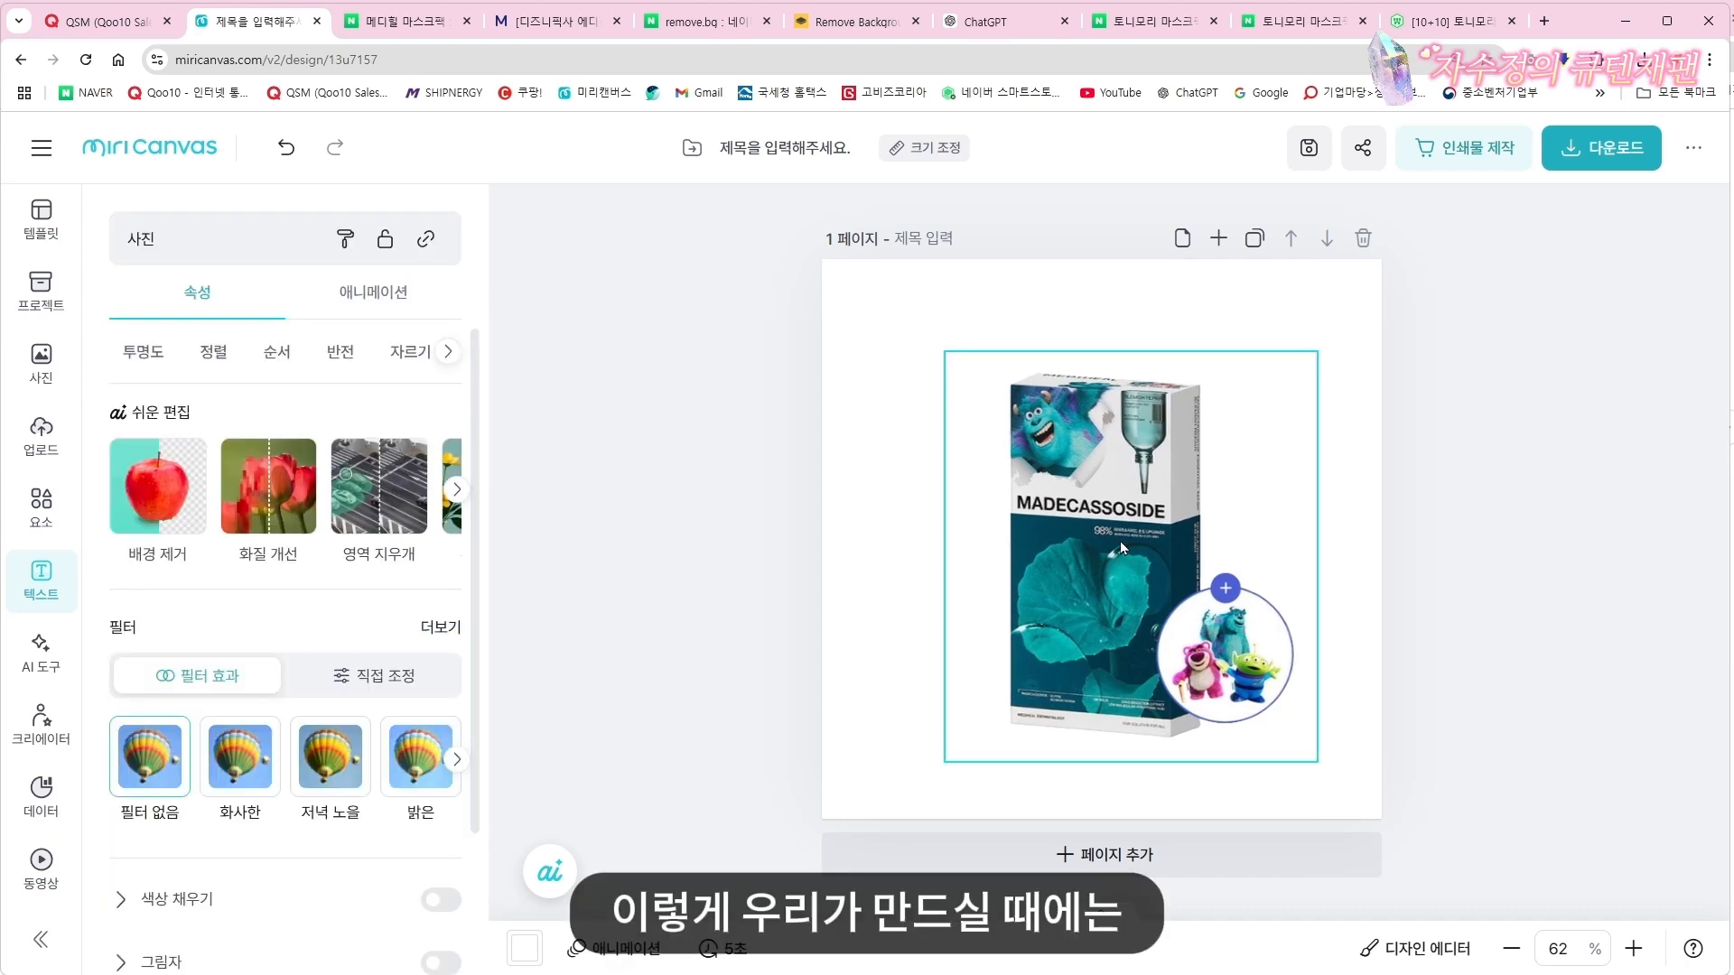
Search the design elements for 고양이 across all element categories
click(1492, 513)
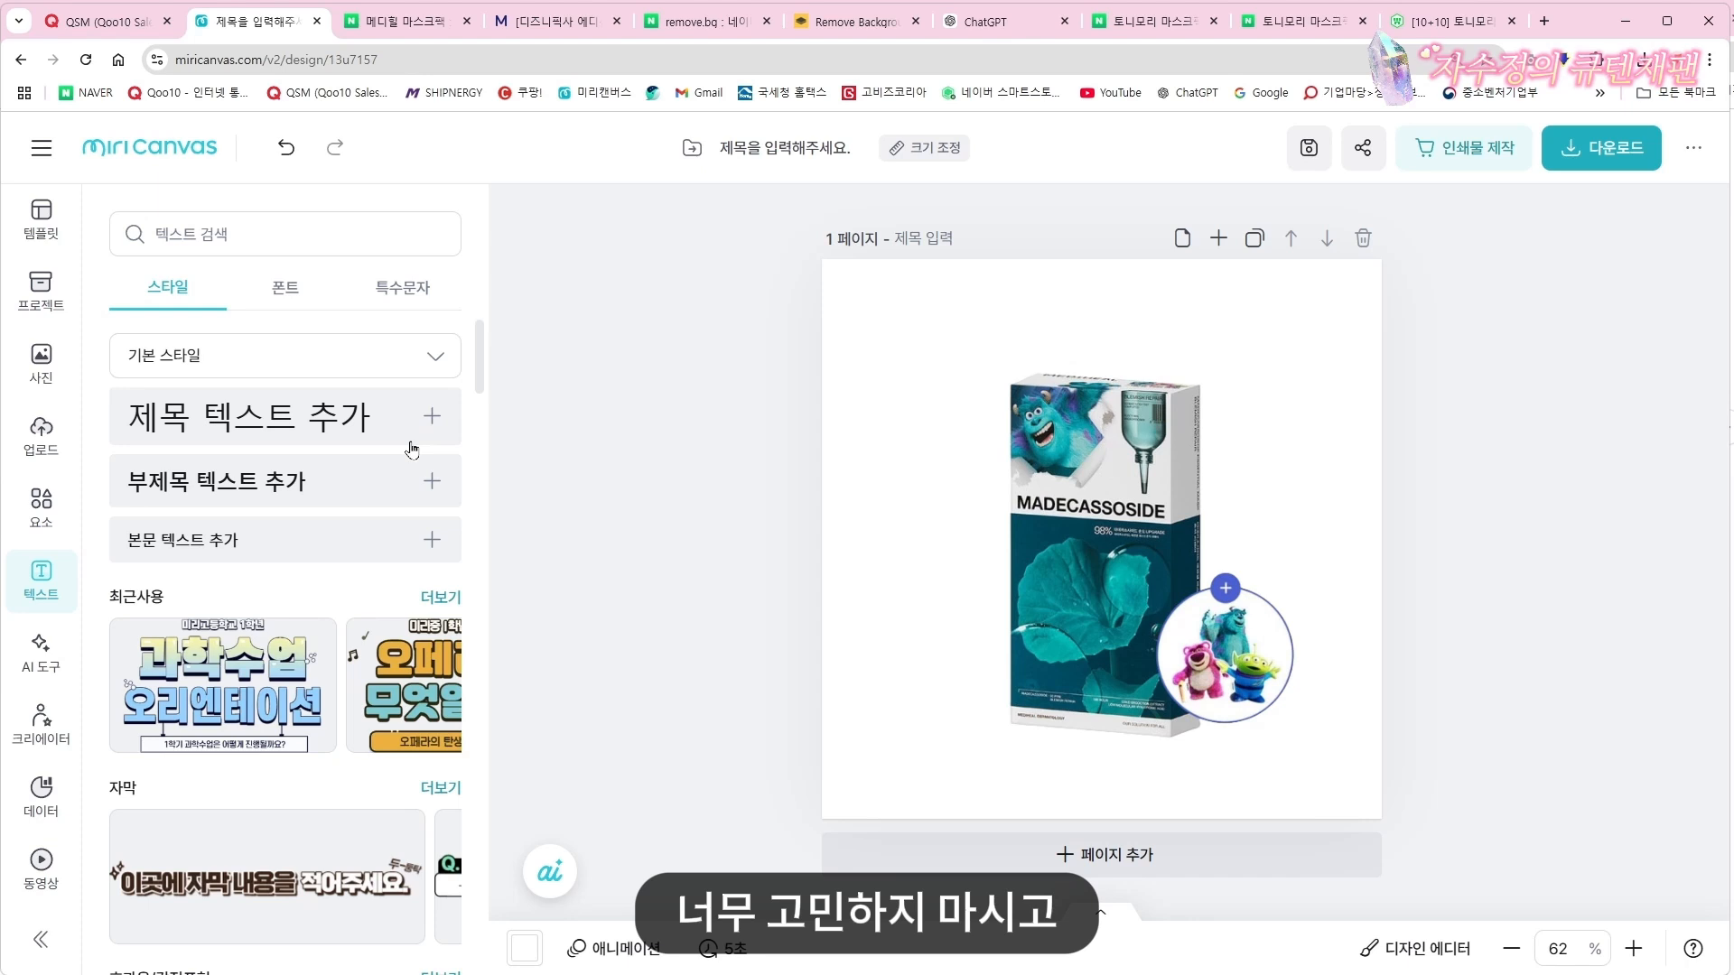
click(38, 514)
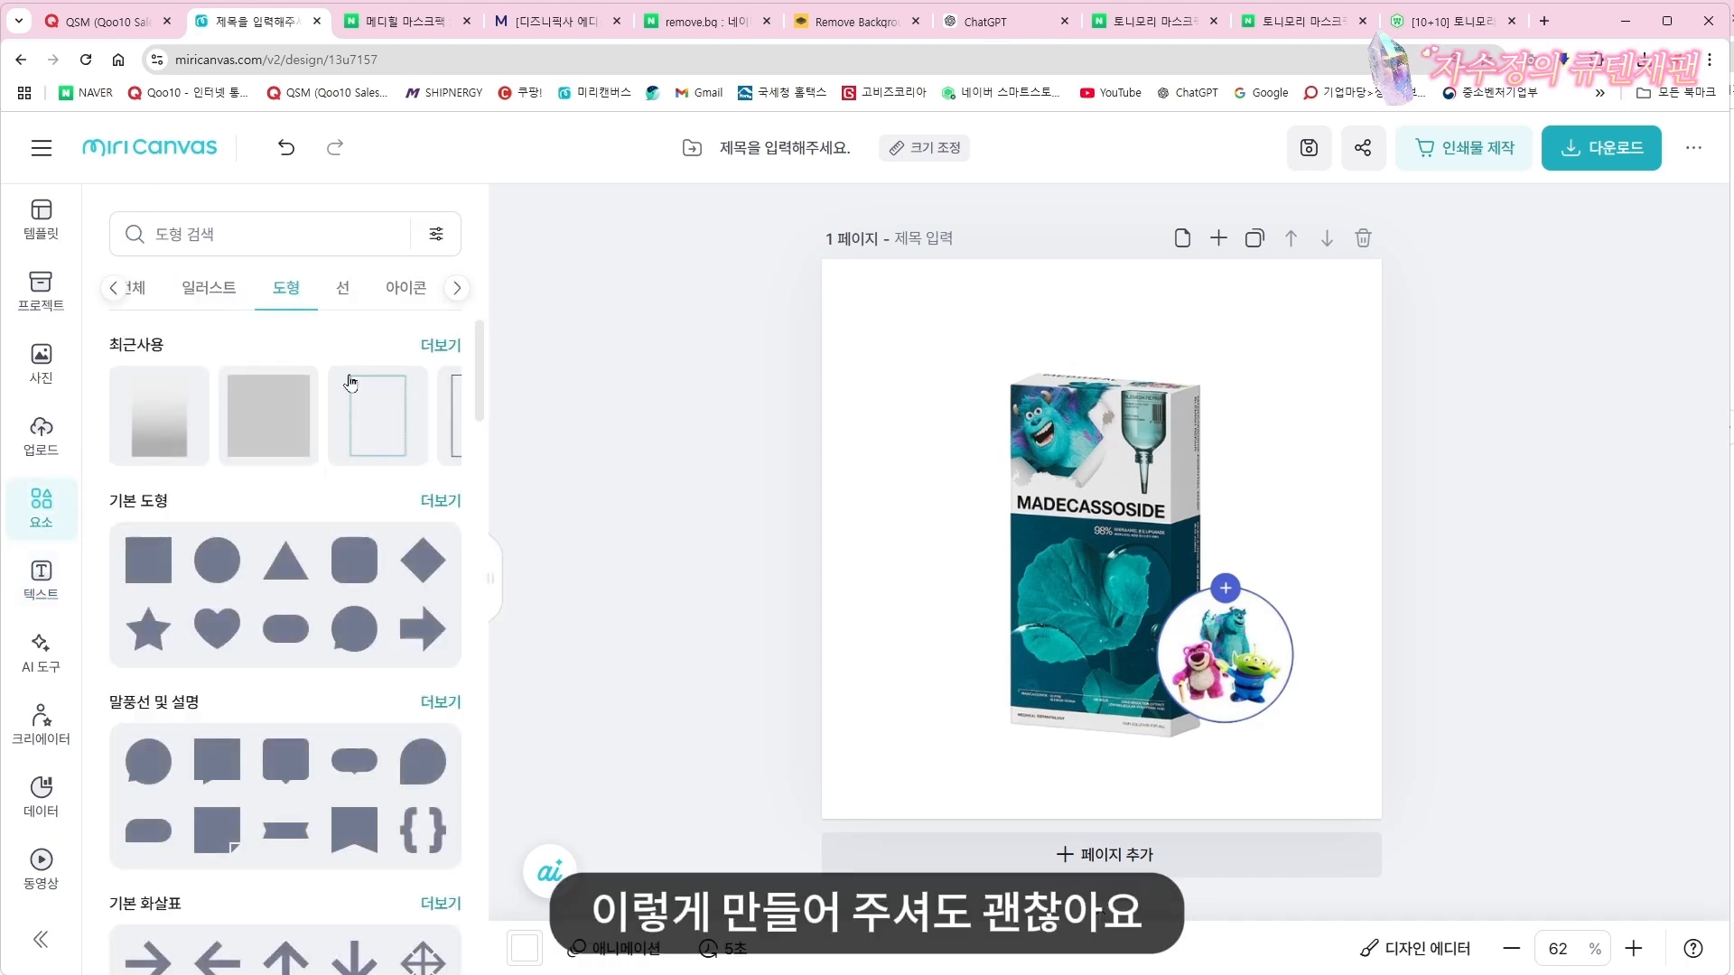
click(202, 233)
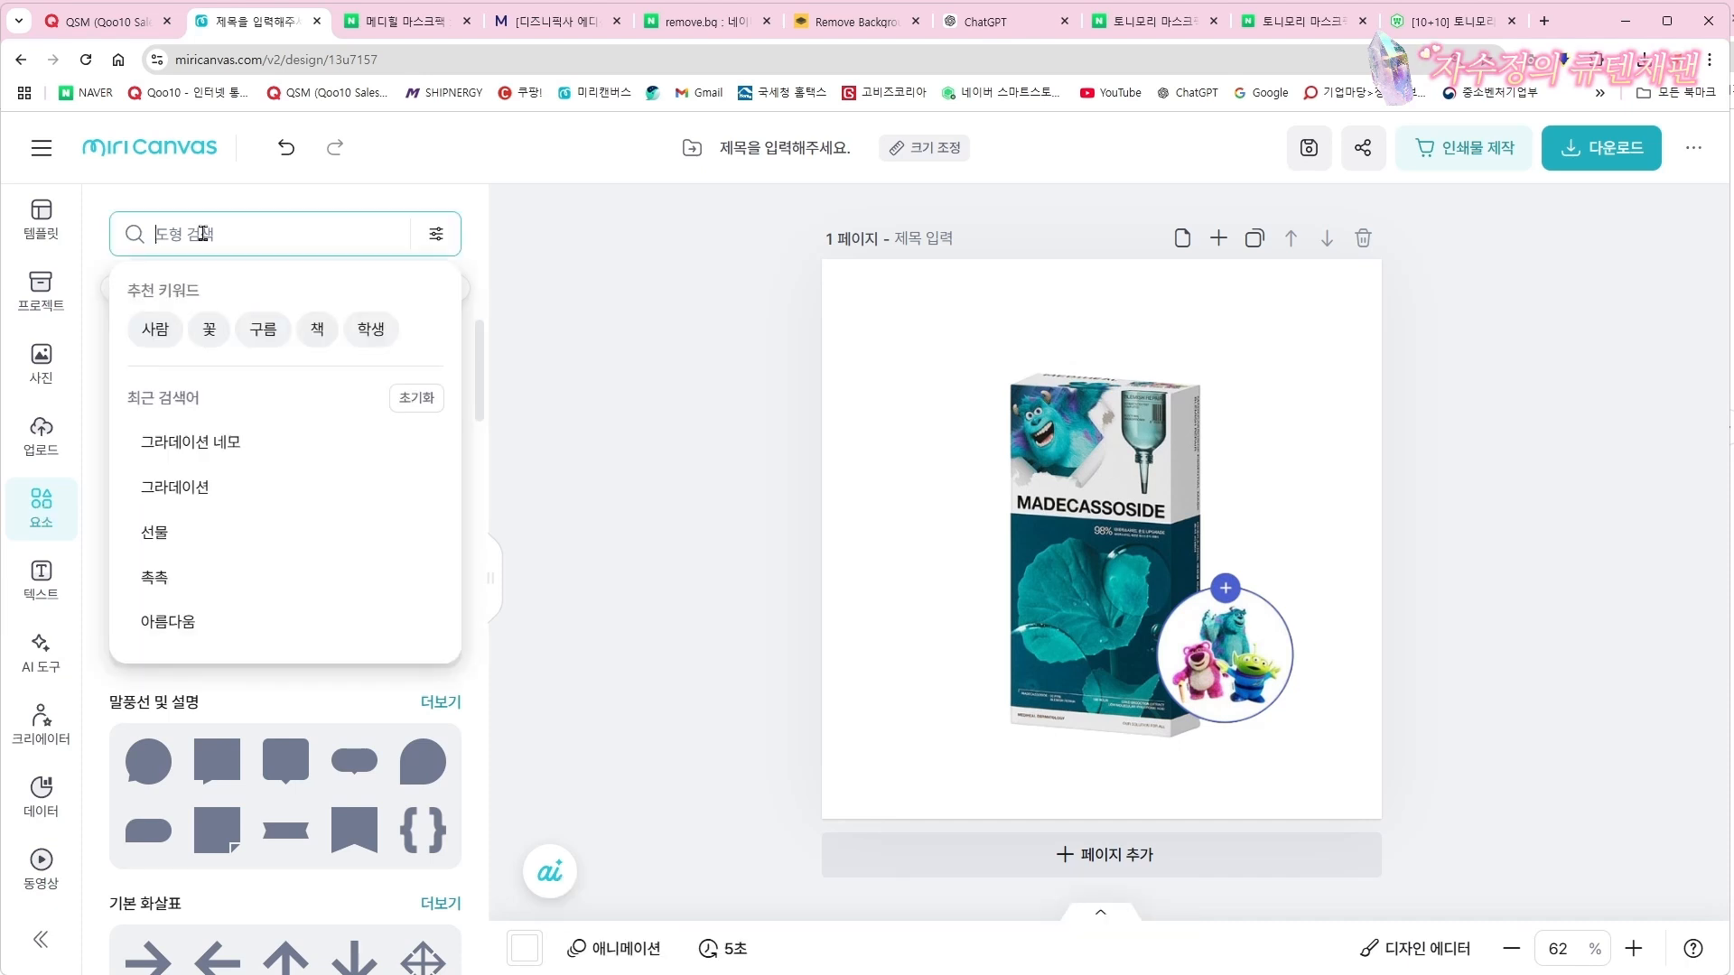
text(고양이)
key(Return)
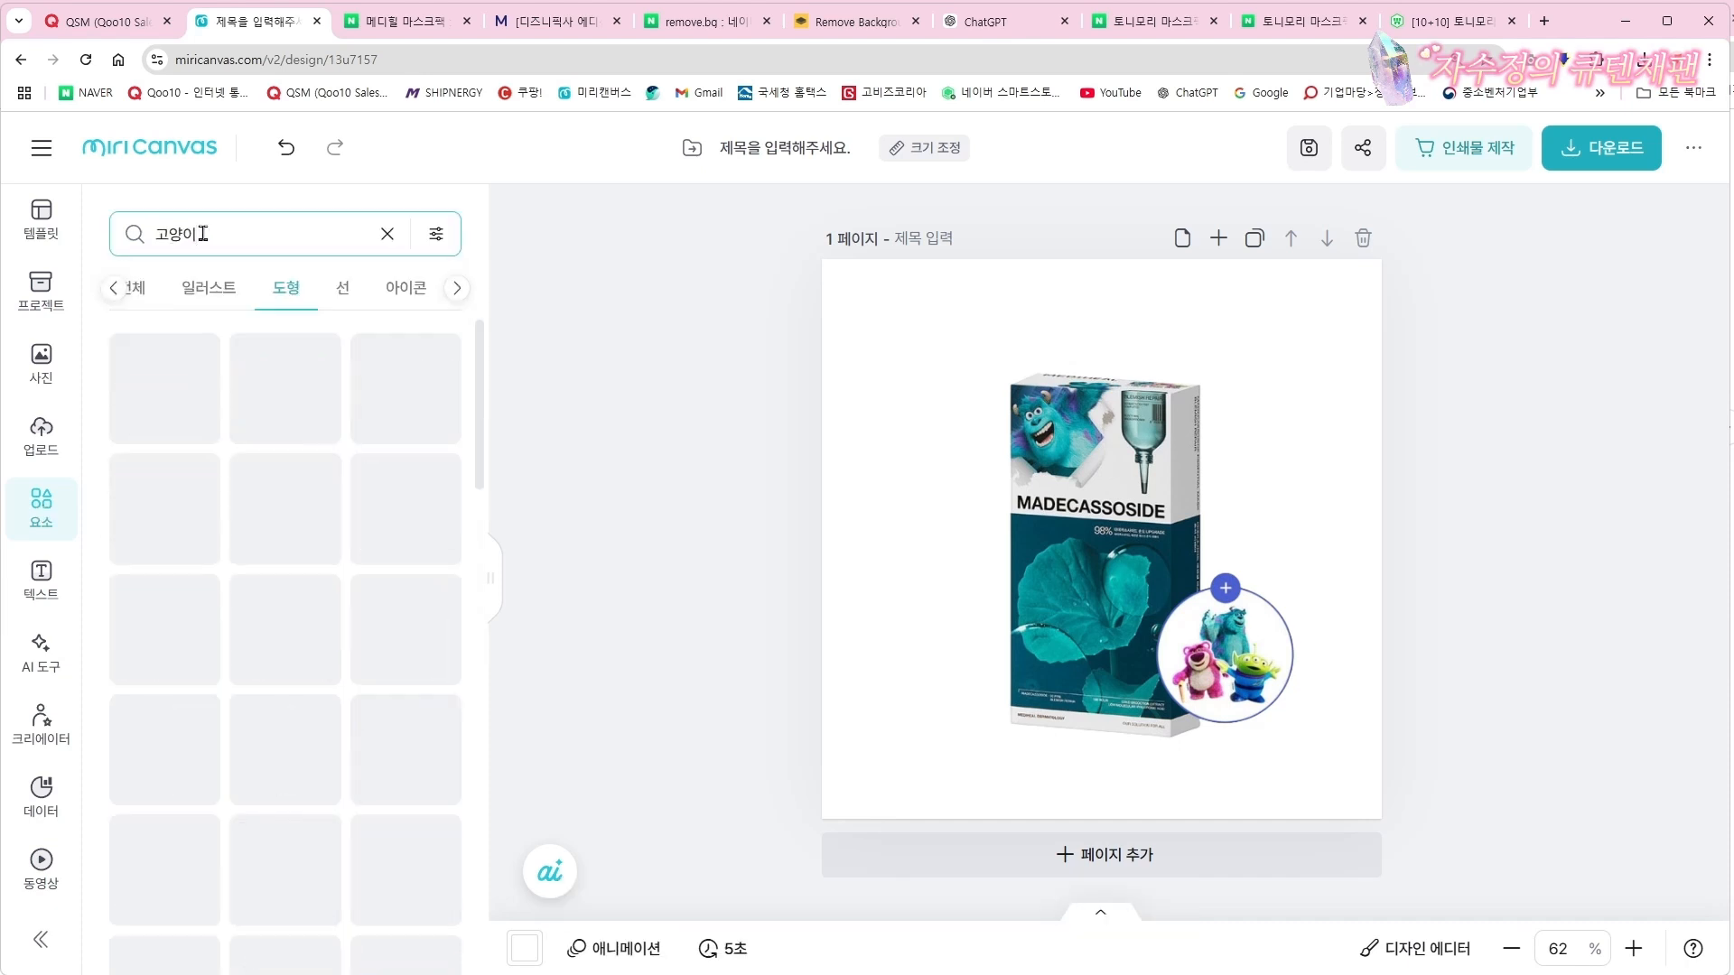
click(137, 287)
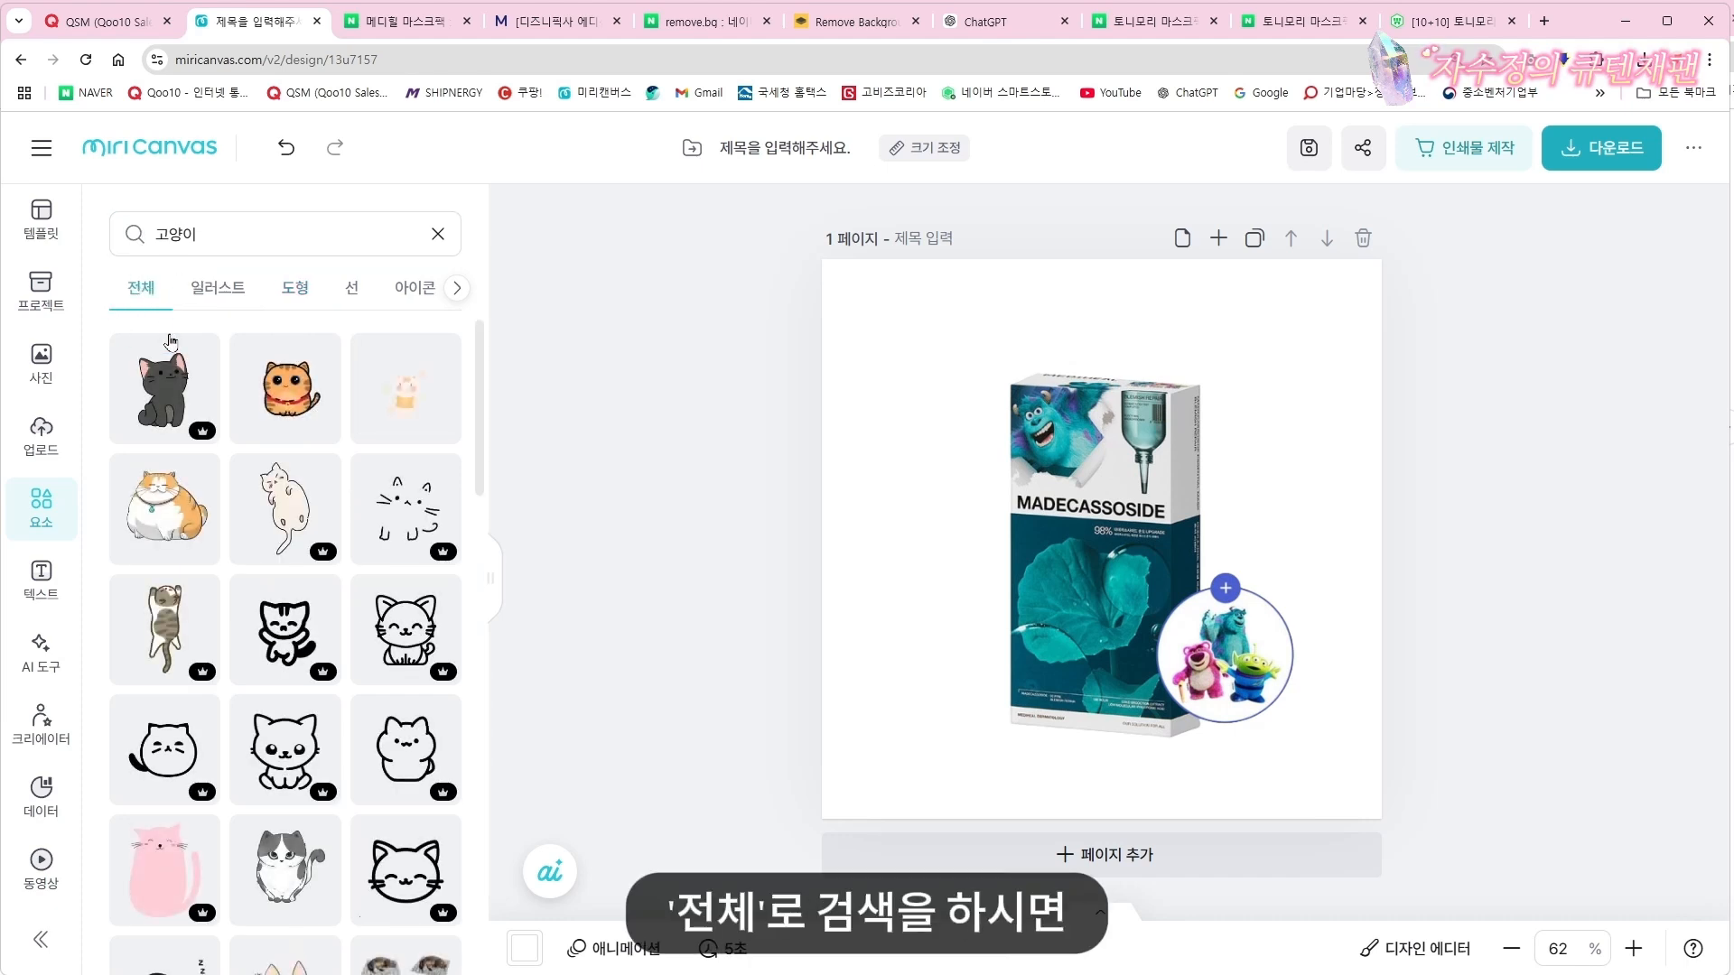
Add the orange cat above the product box on the right and the small black cat beside it on the left
click(264, 437)
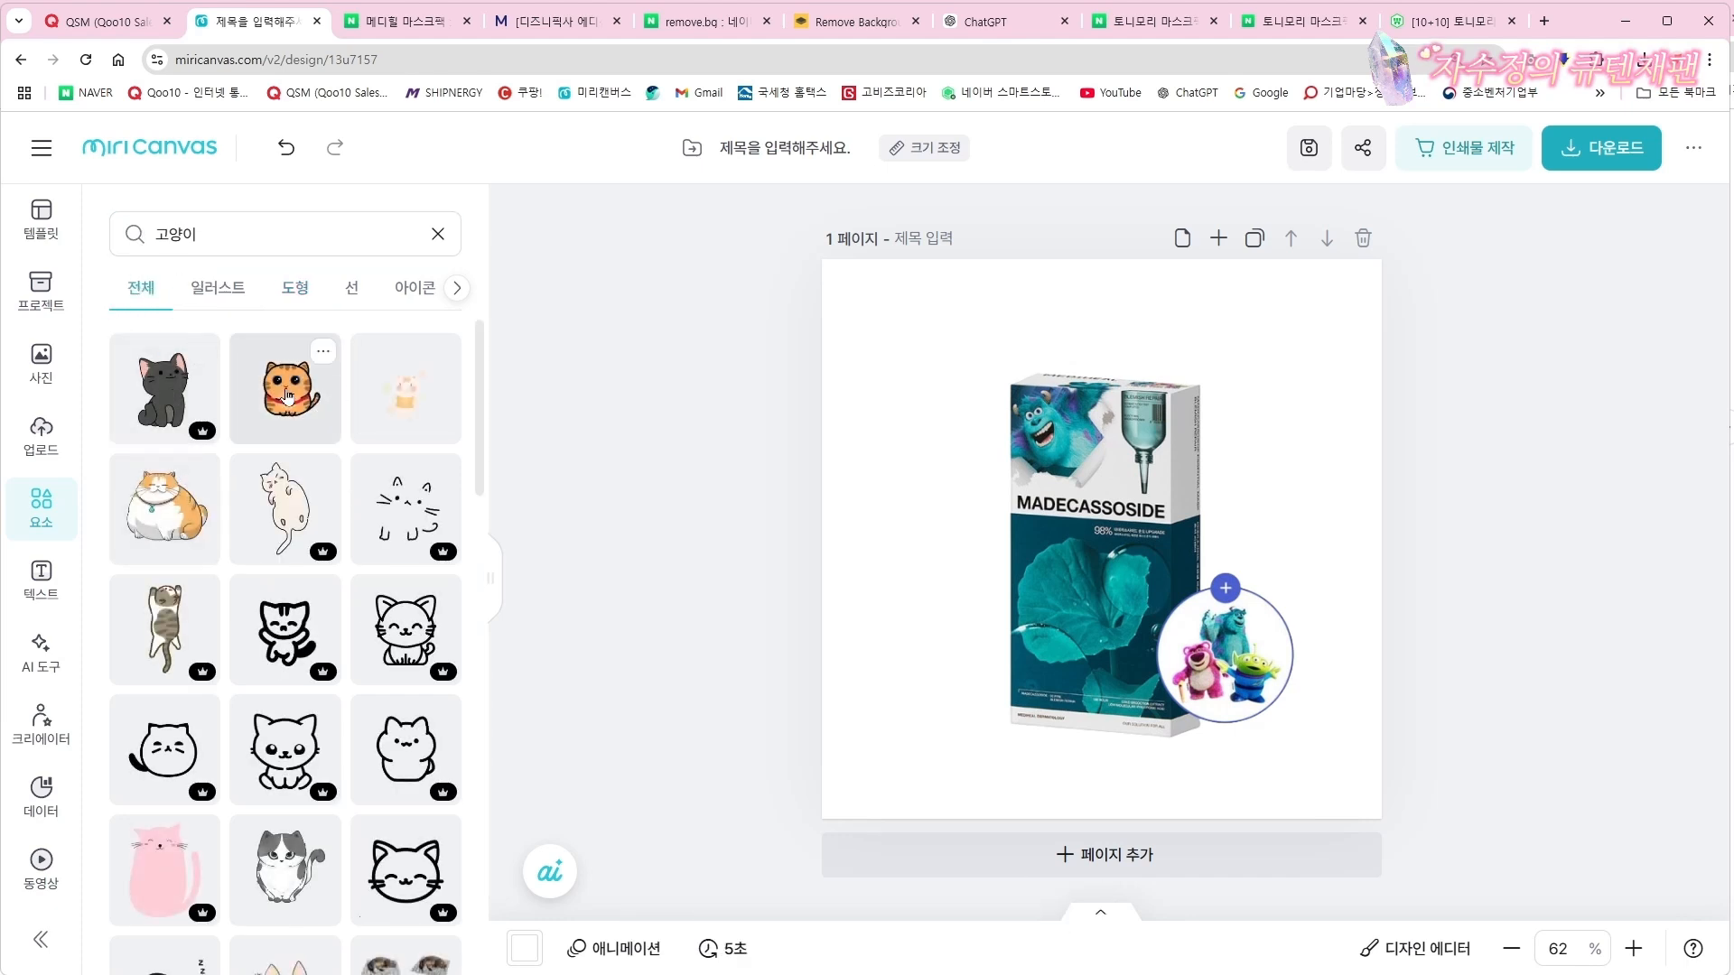
drag(1417, 595, 1269, 435)
drag(1168, 390, 1243, 390)
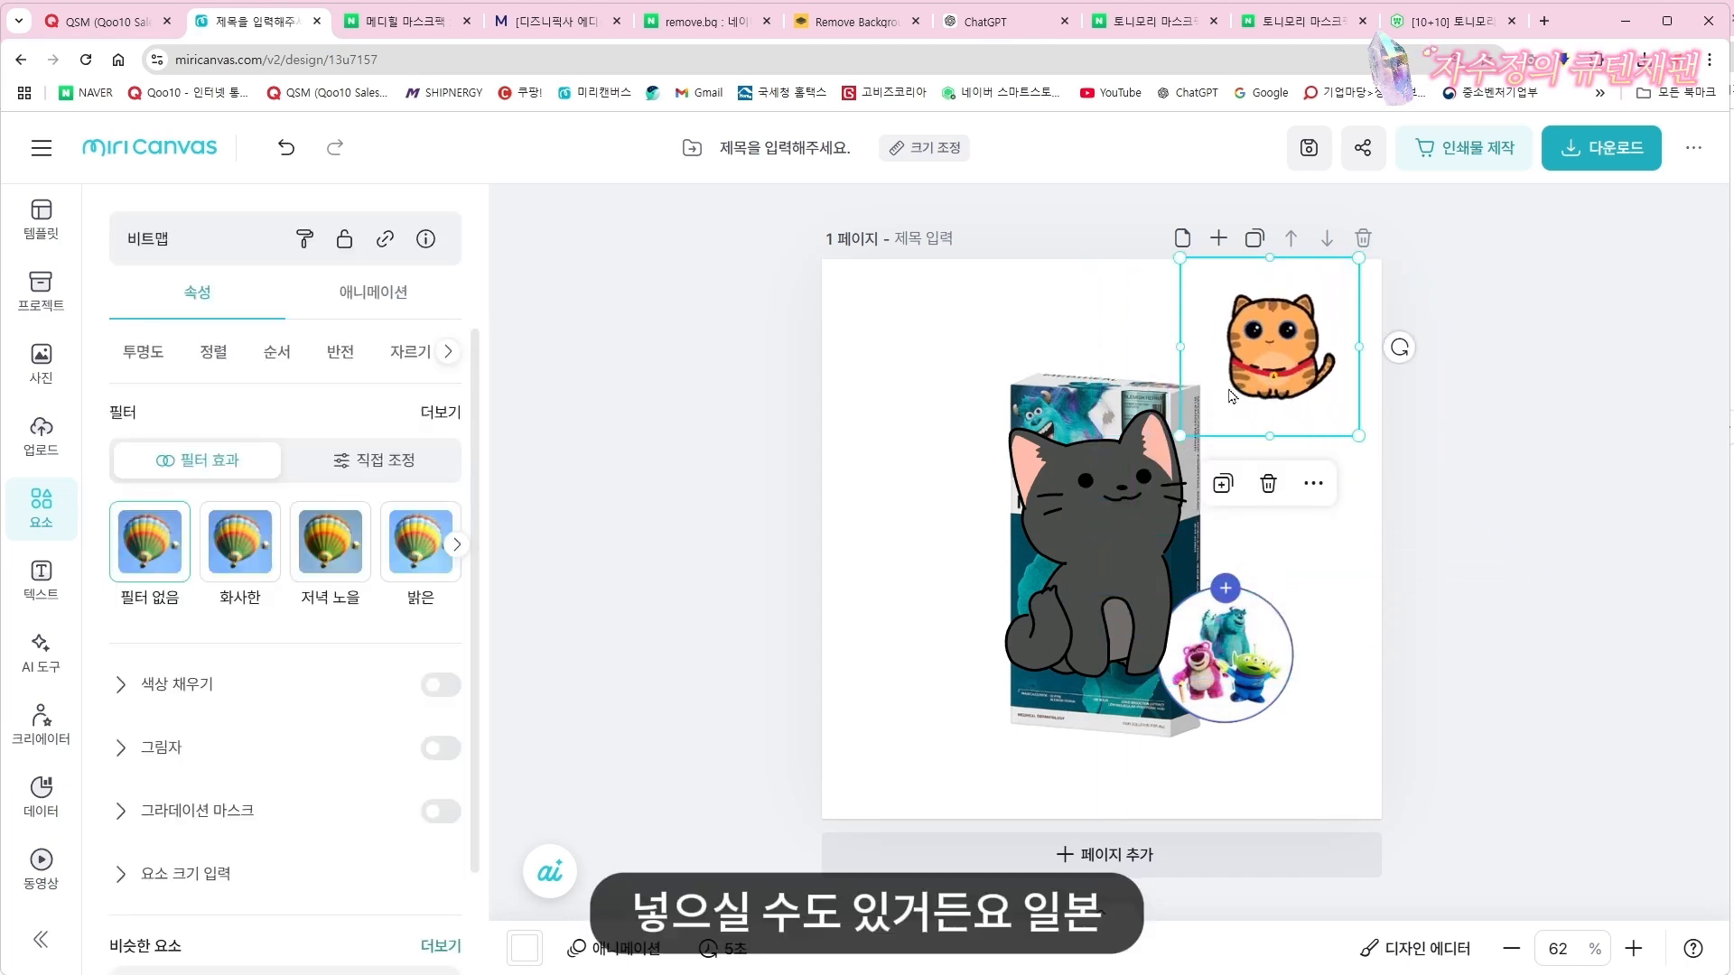
click(1114, 515)
drag(1114, 515, 1007, 417)
drag(1153, 597, 965, 412)
drag(883, 356, 912, 383)
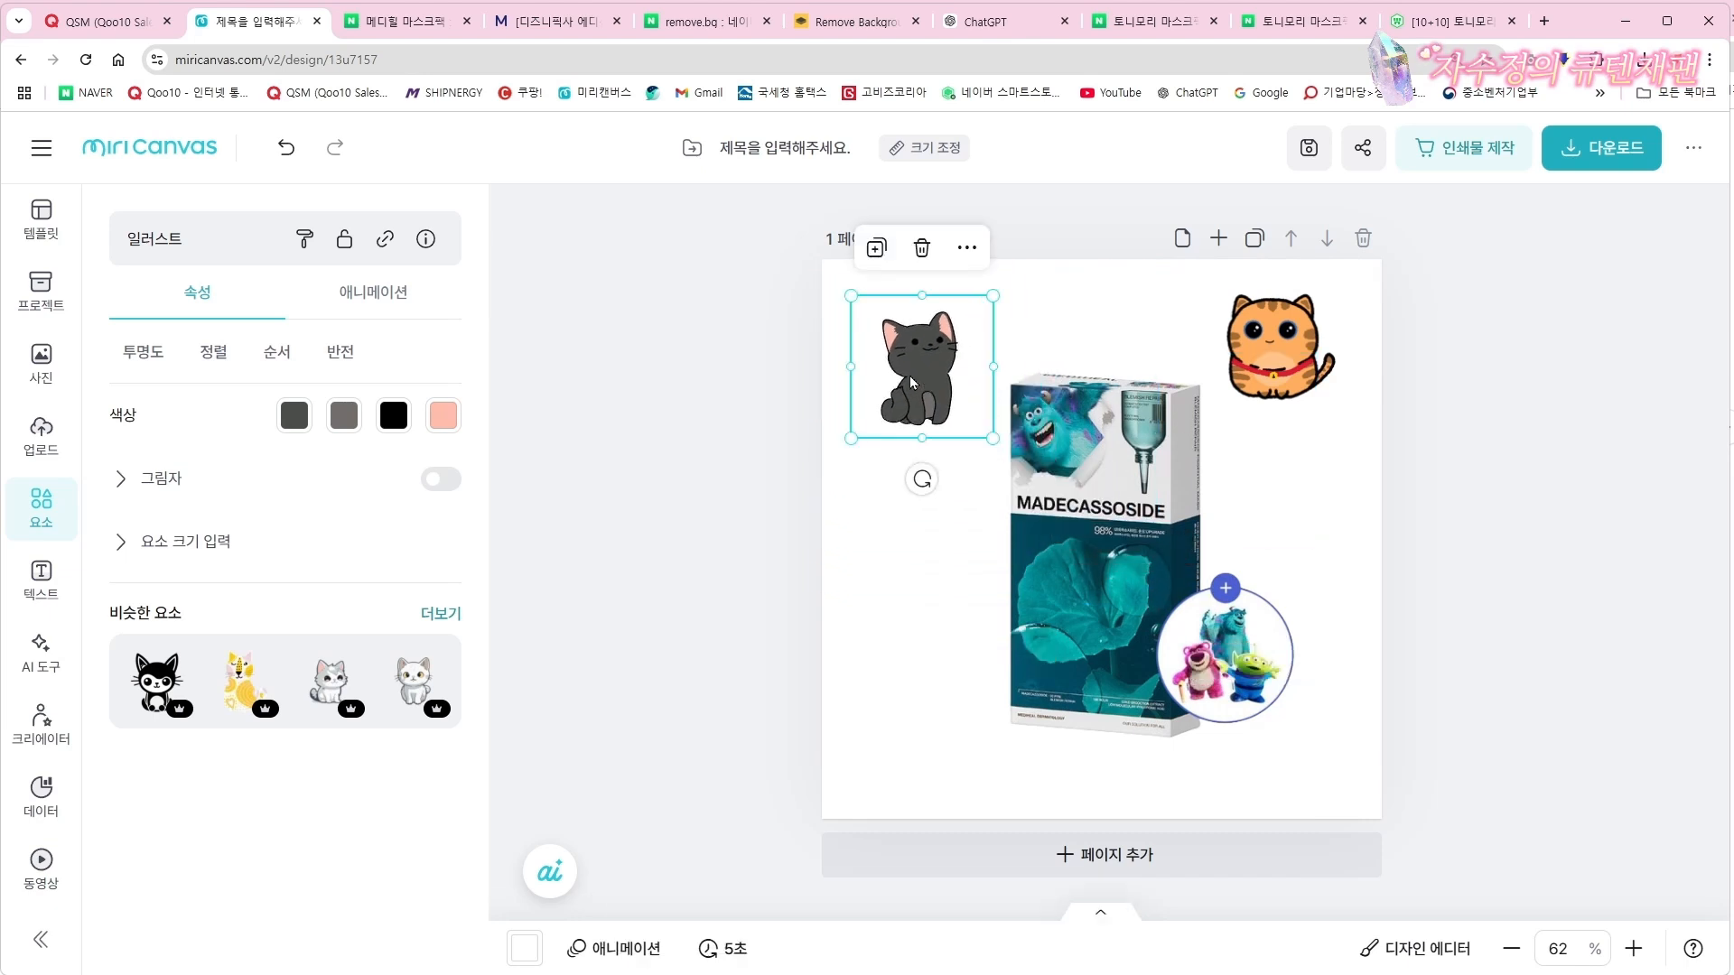
Delete the orange cat and the black cat from the page
click(1283, 370)
key(Delete)
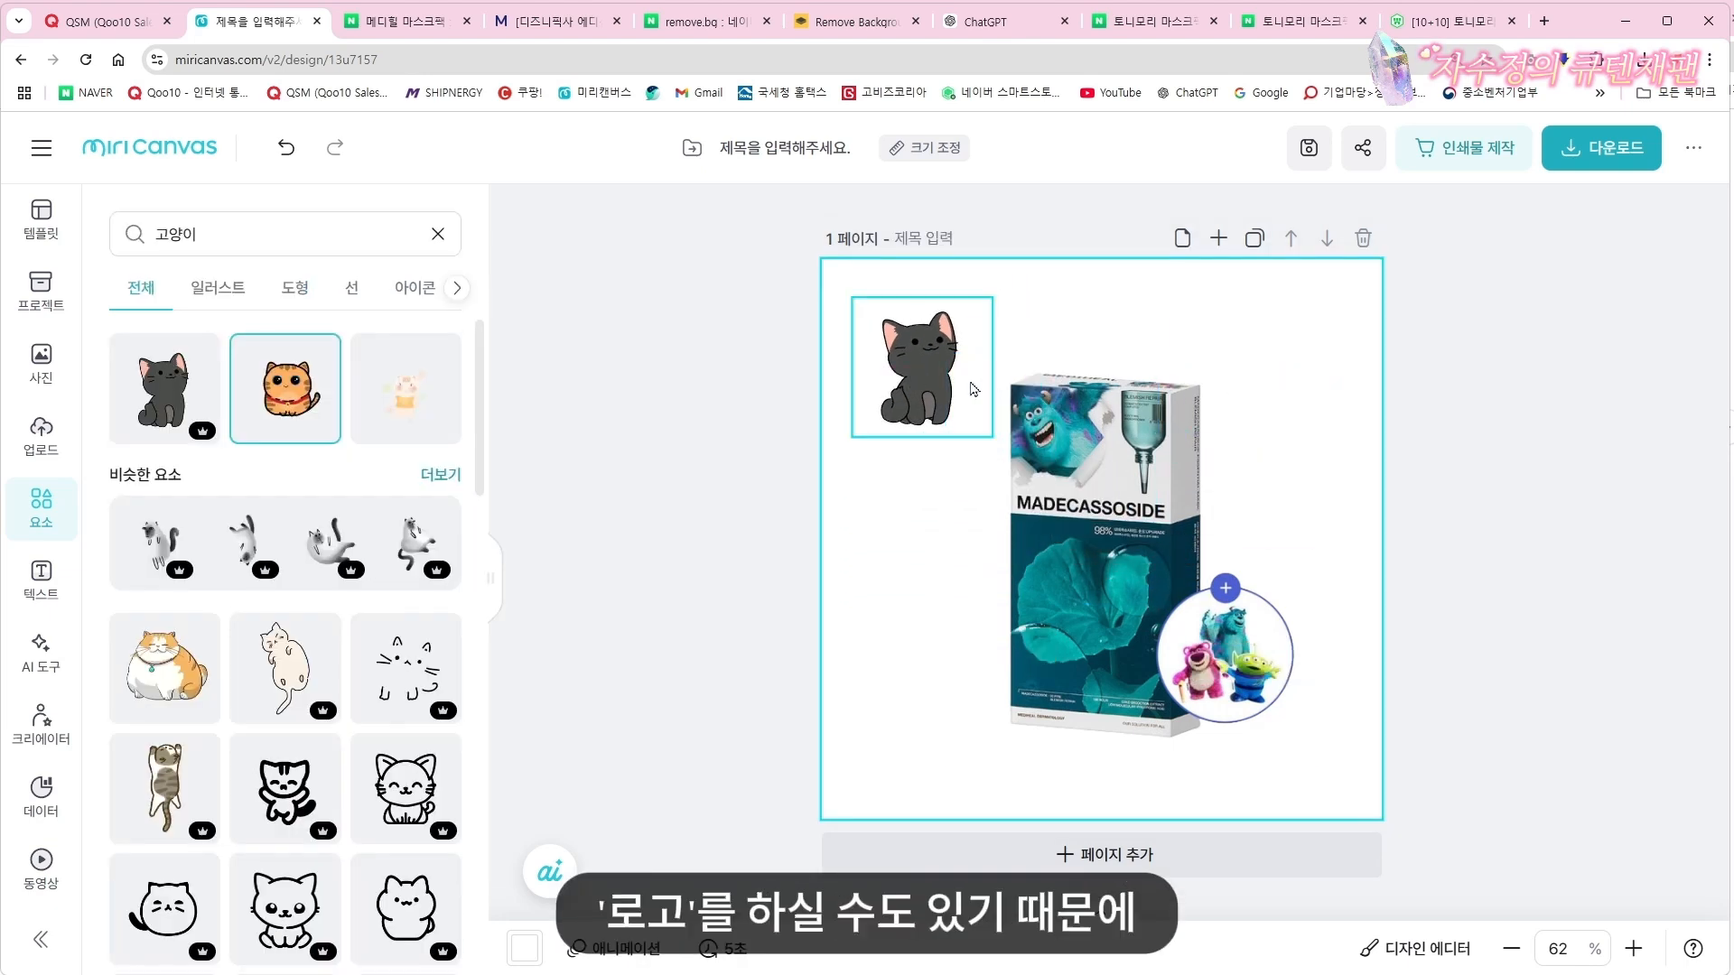
click(921, 379)
key(Delete)
Try the sleeping black-and-white cat illustration from the 고양이 results on the page, and delete it
scroll(280, 772, down, 4)
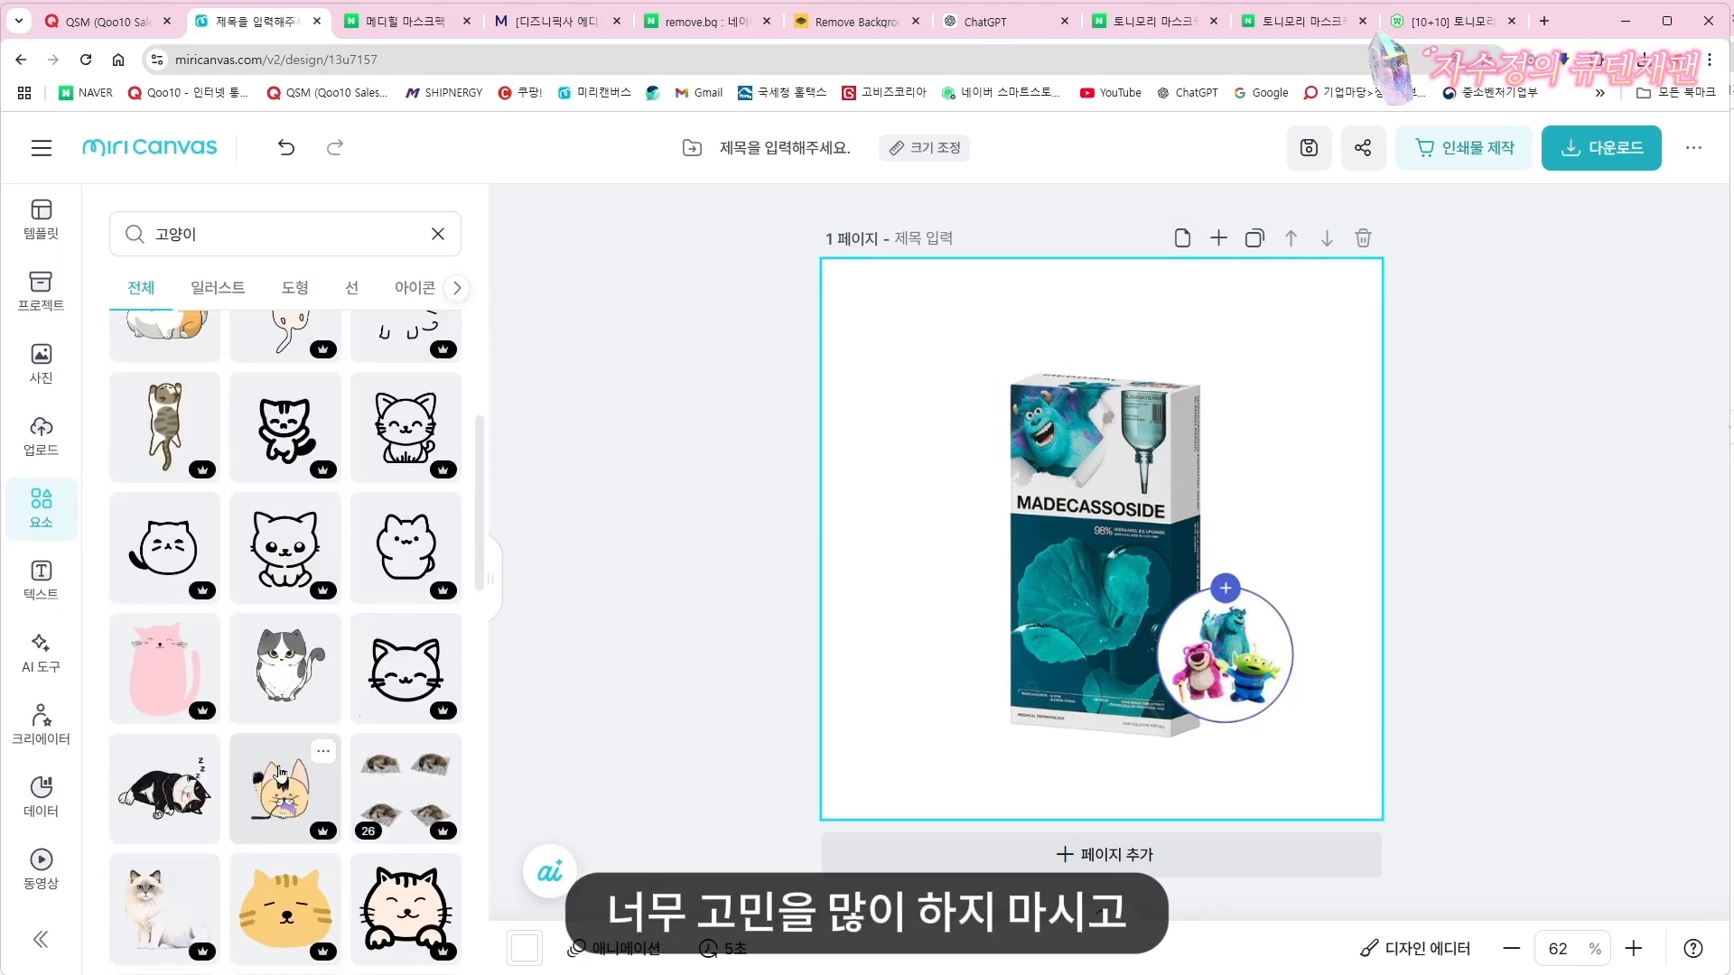
scroll(280, 772, down, 4)
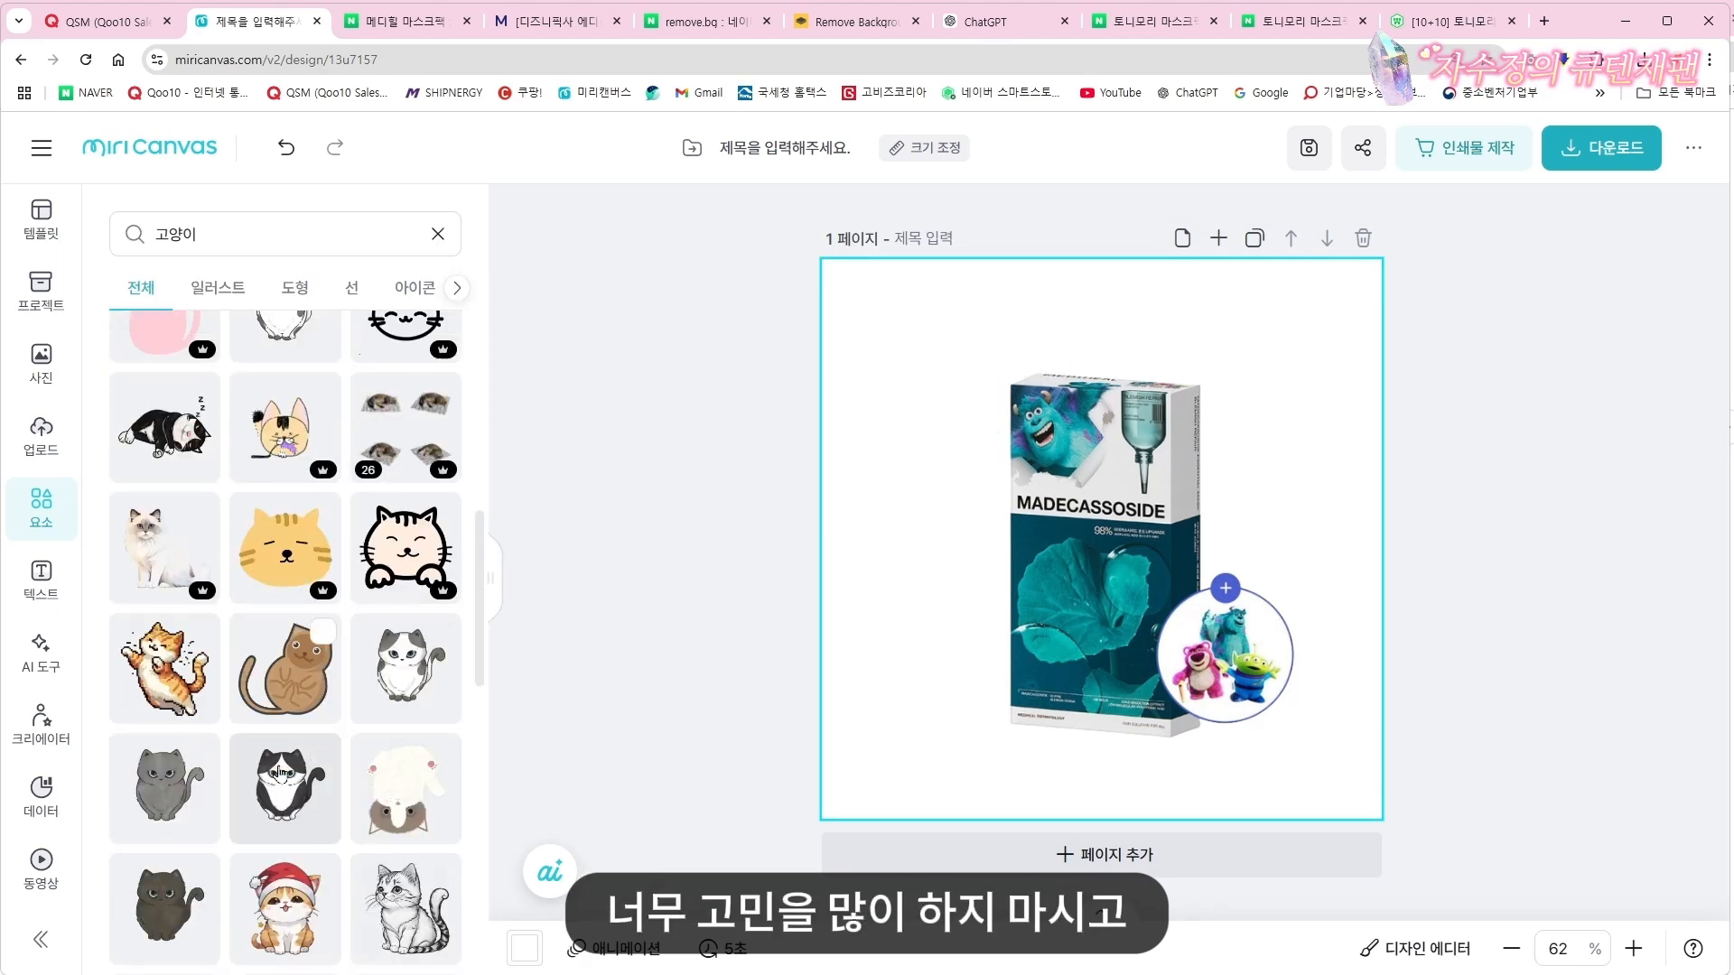
click(165, 434)
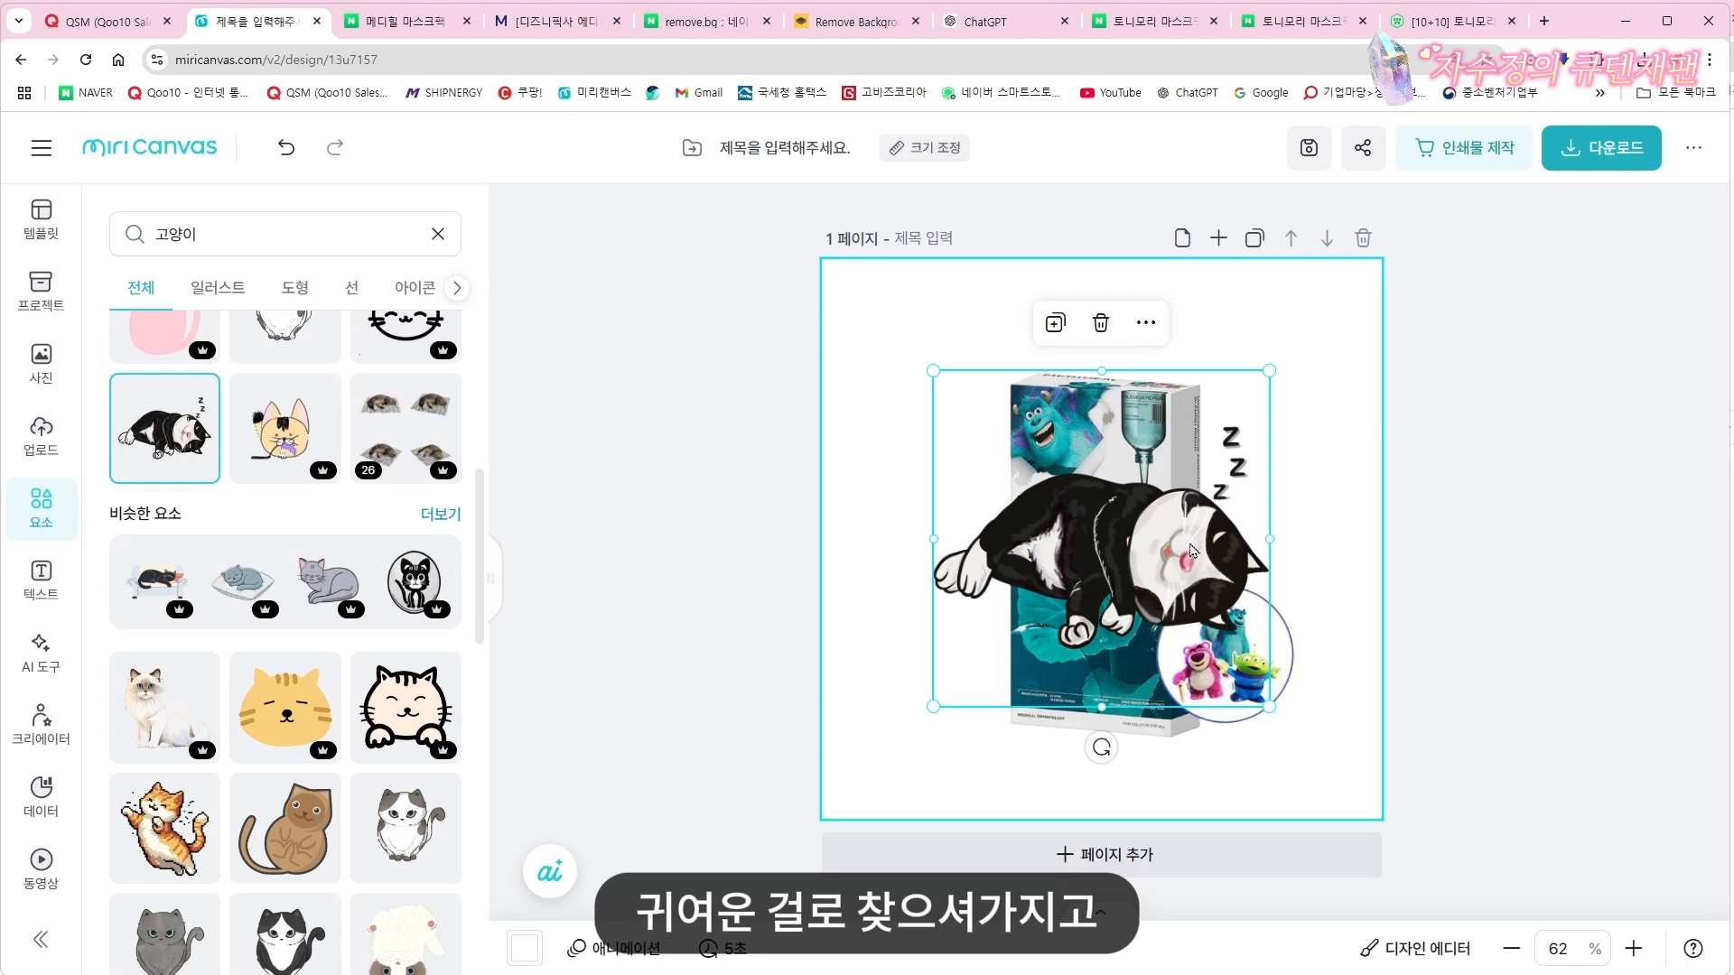
drag(1191, 551, 1118, 400)
key(Delete)
Try the leaping orange pixel cat as a small logo at the product box's upper-left corner, and delete it
click(165, 836)
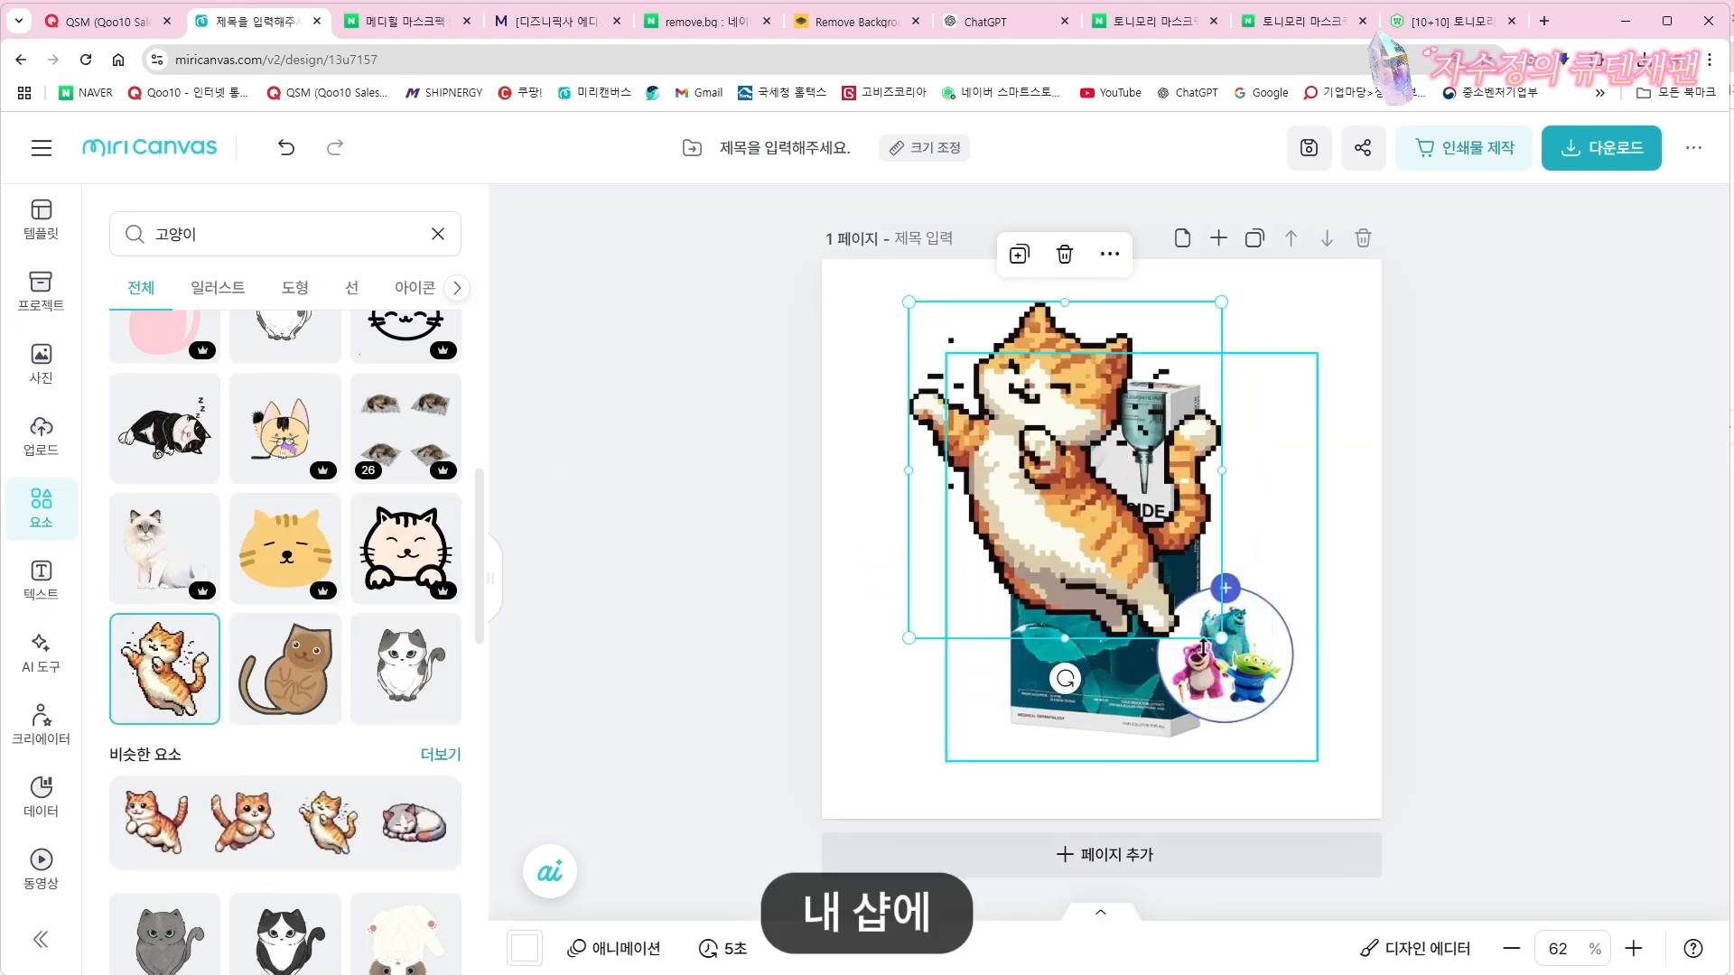
drag(1225, 644, 1008, 425)
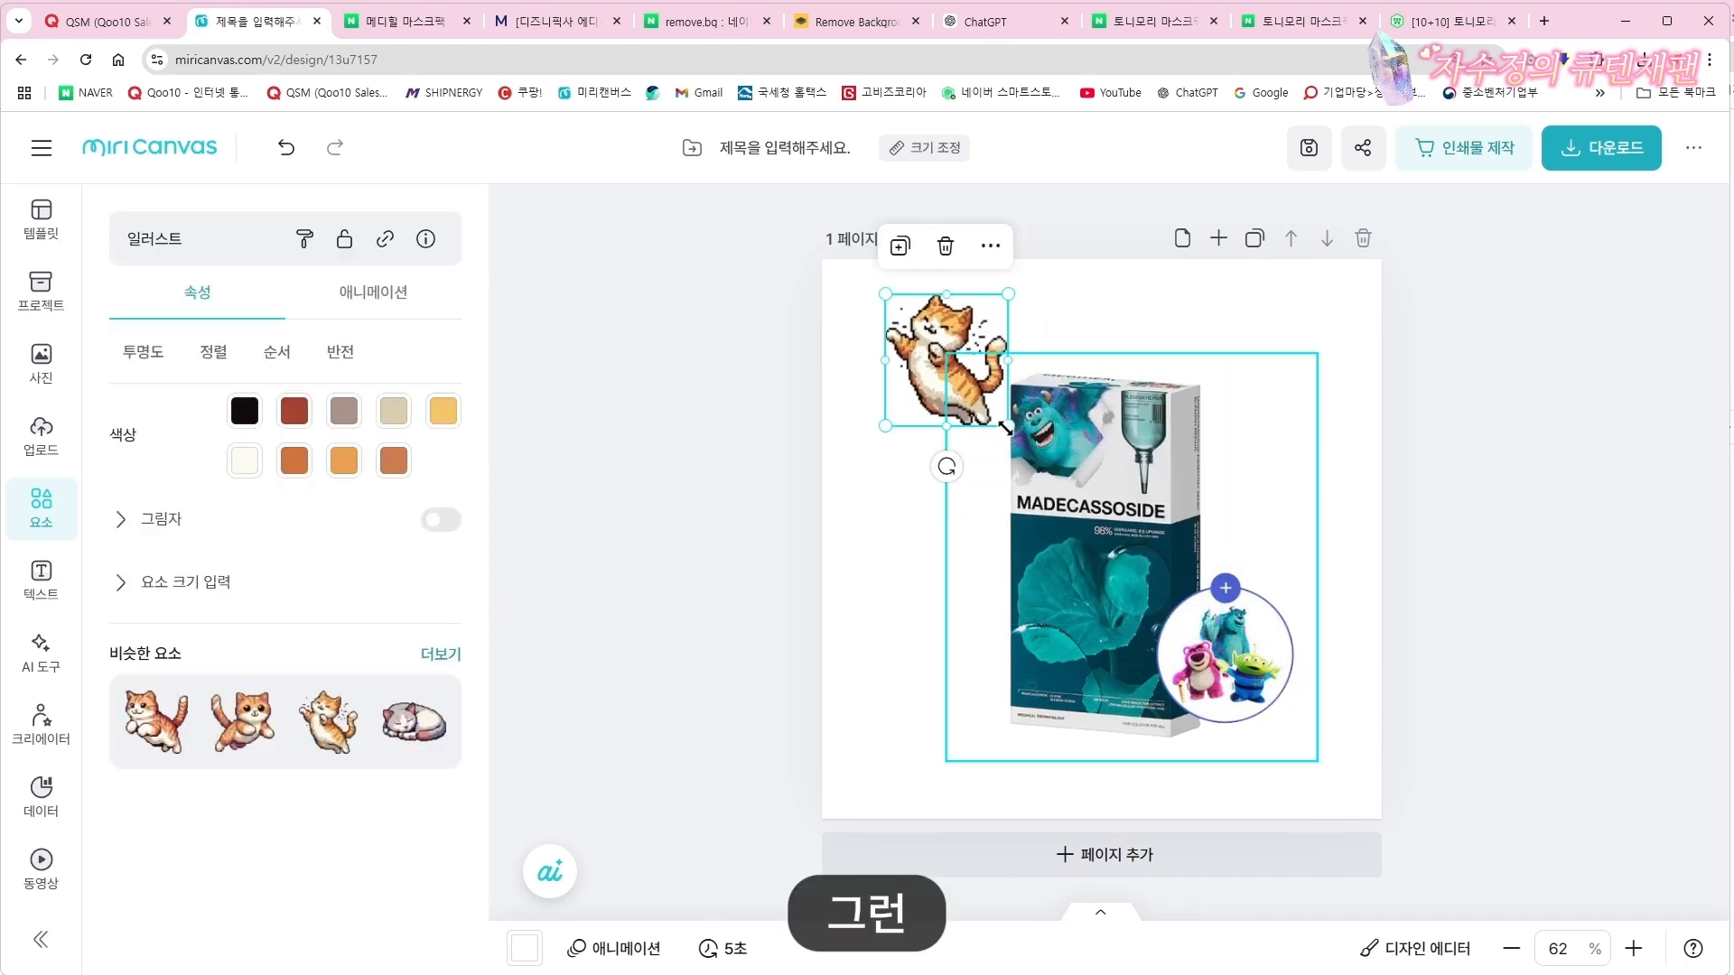
click(1468, 470)
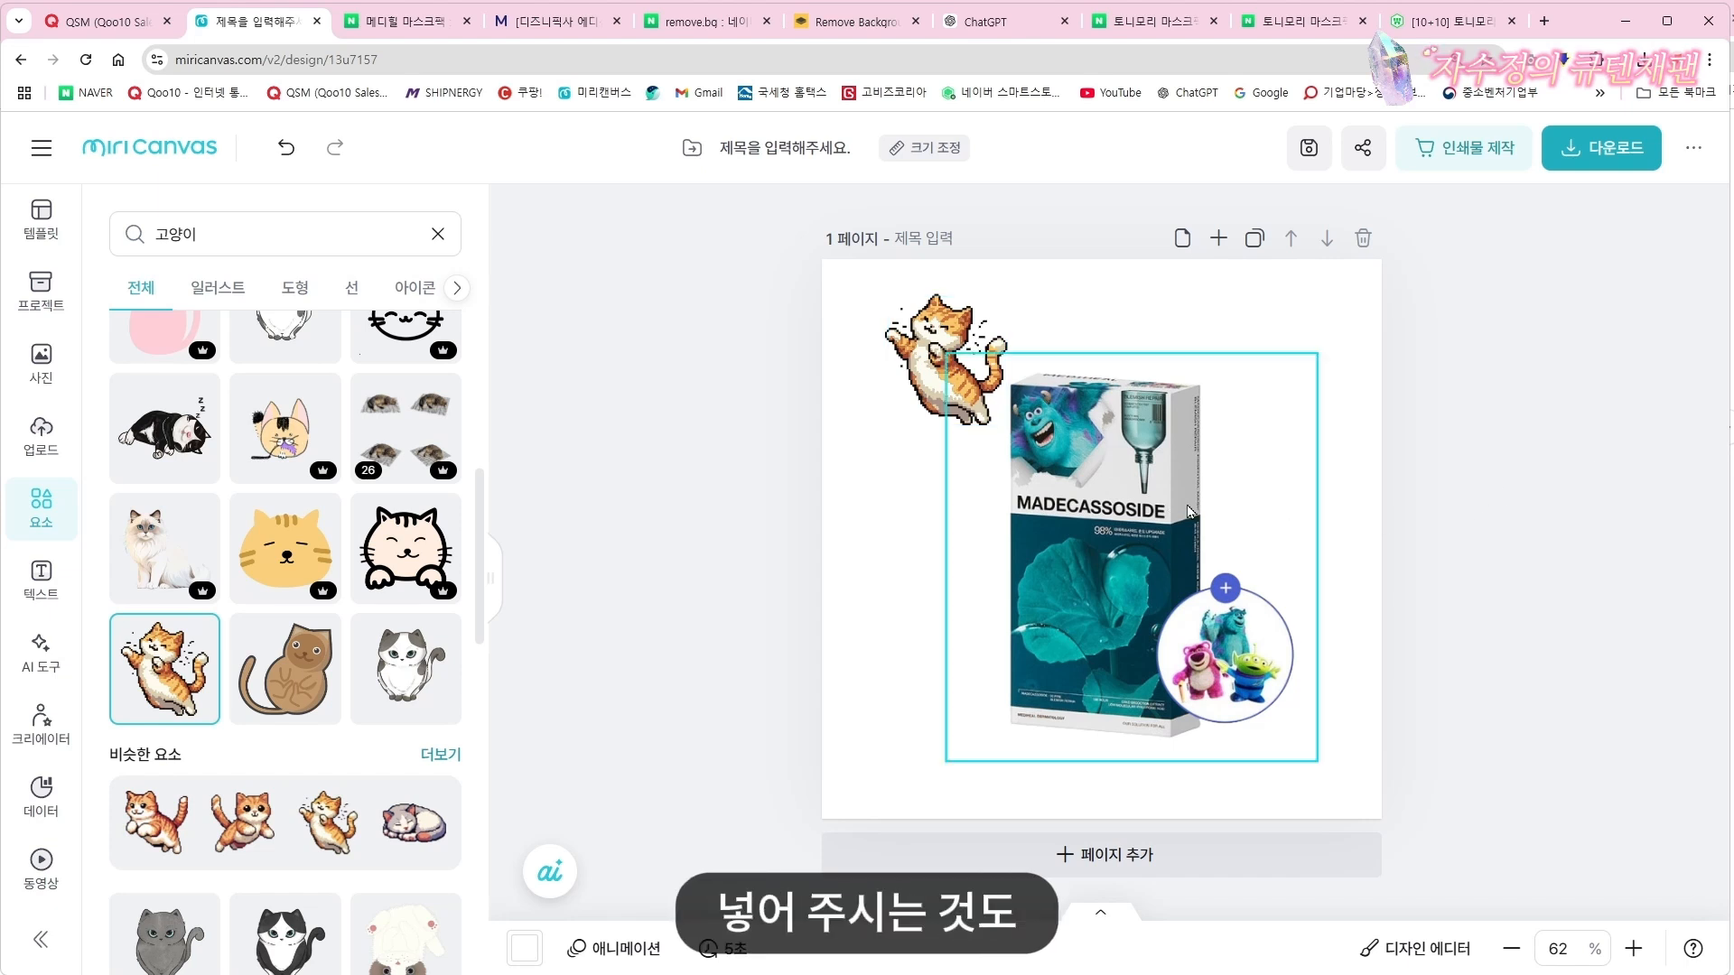
click(944, 361)
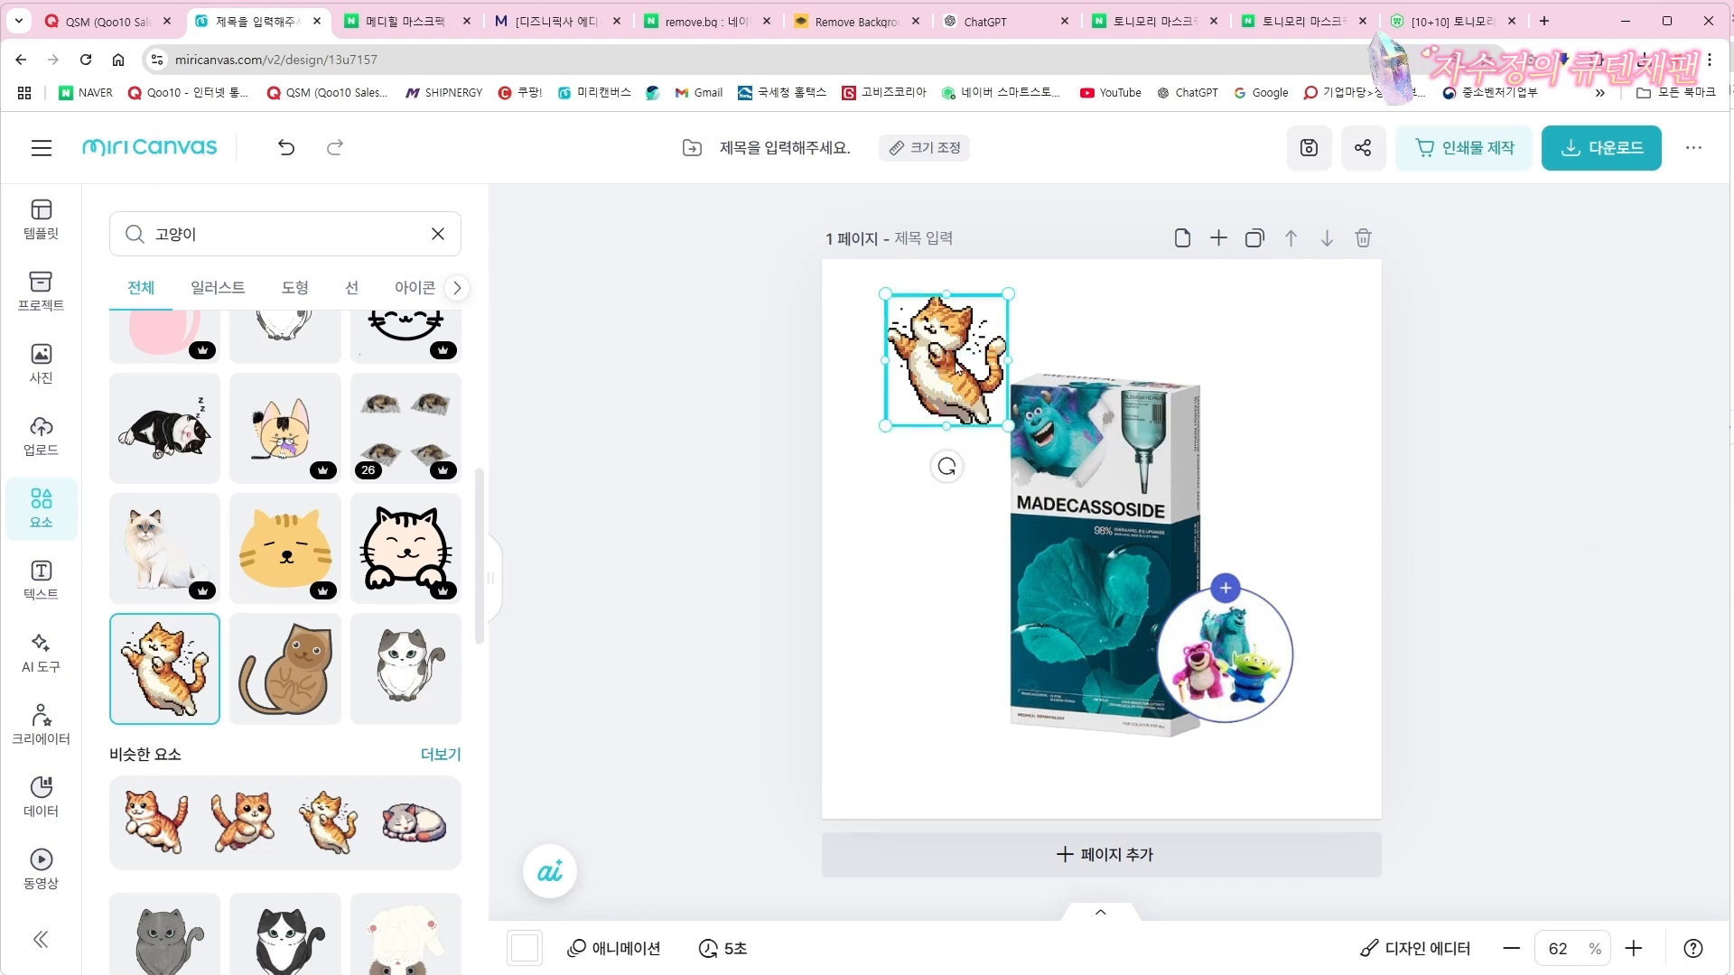
key(Delete)
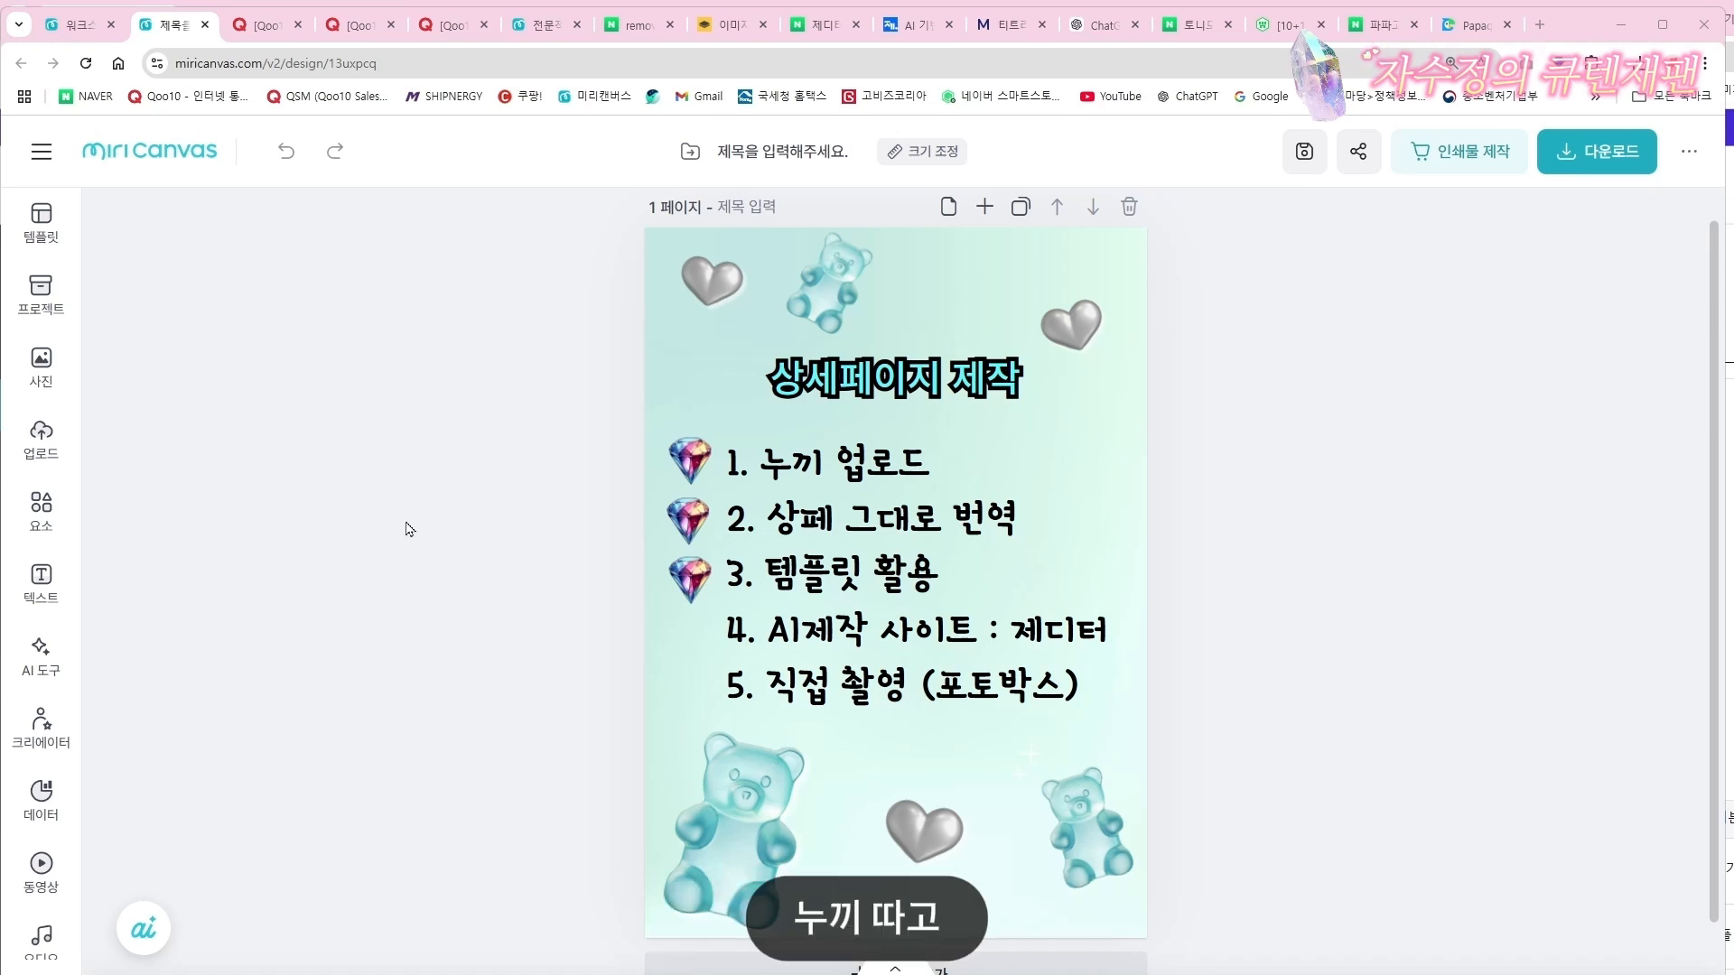
Examine the Dr.Different VITALIFT-A Forte detail page on Qoo10, from the product image down to the description text
click(271, 25)
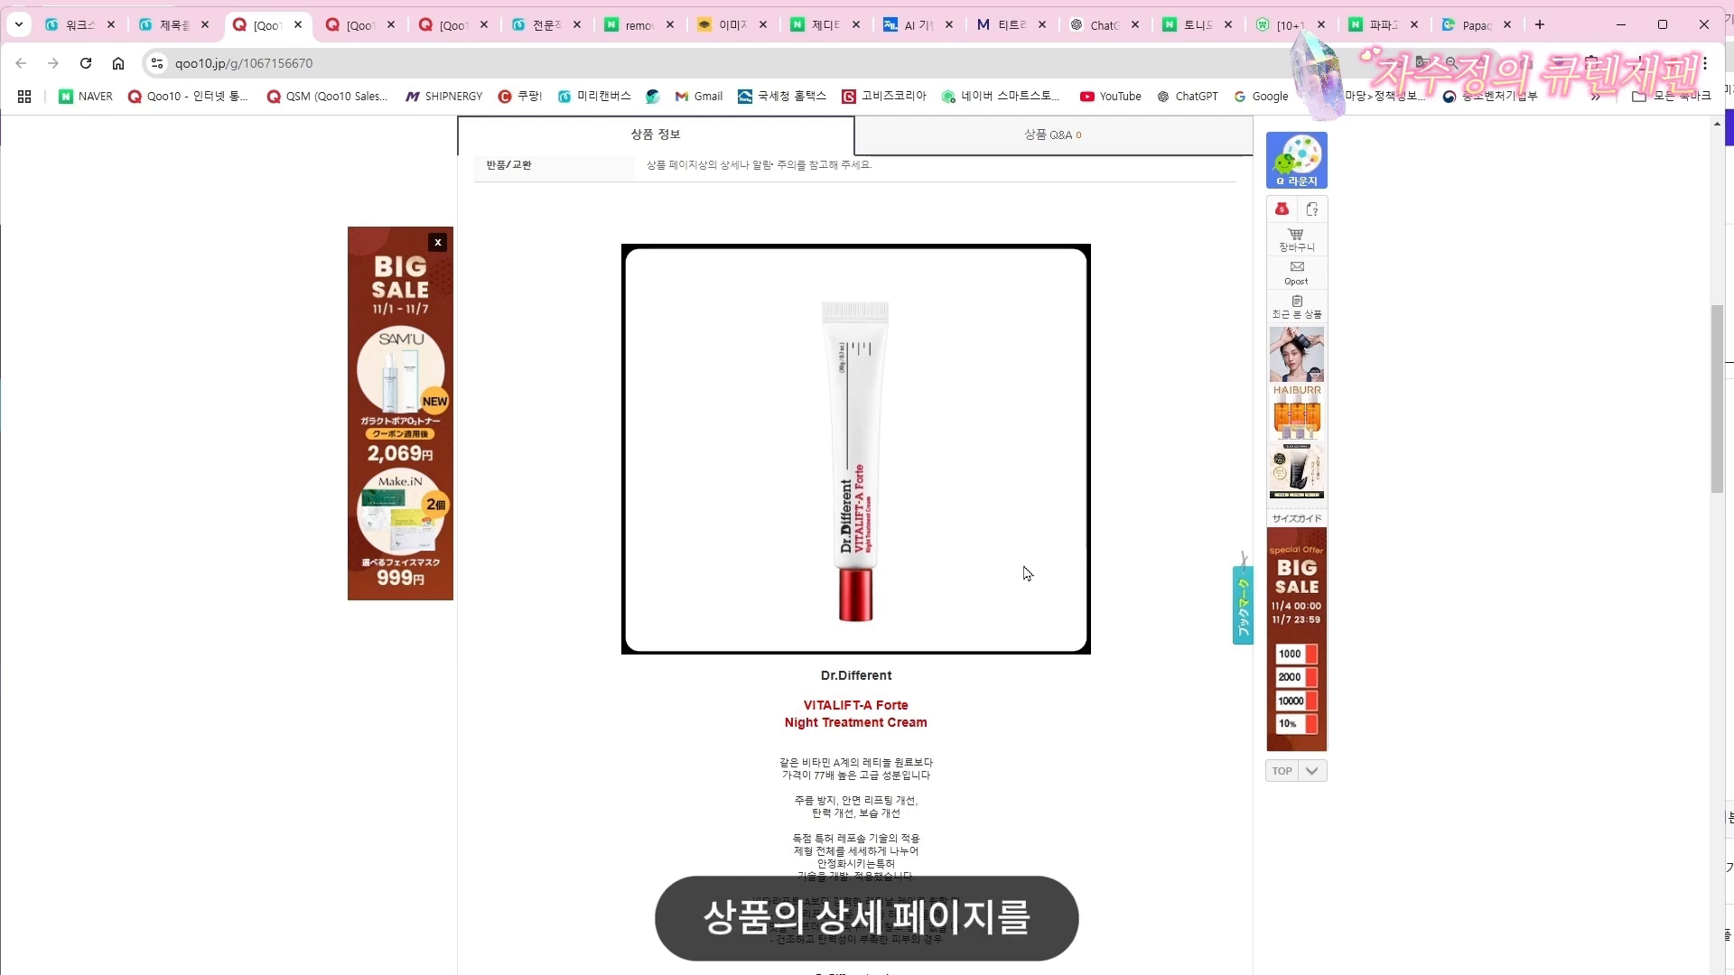
scroll(1025, 572, up, 3)
scroll(1025, 573, down, 3)
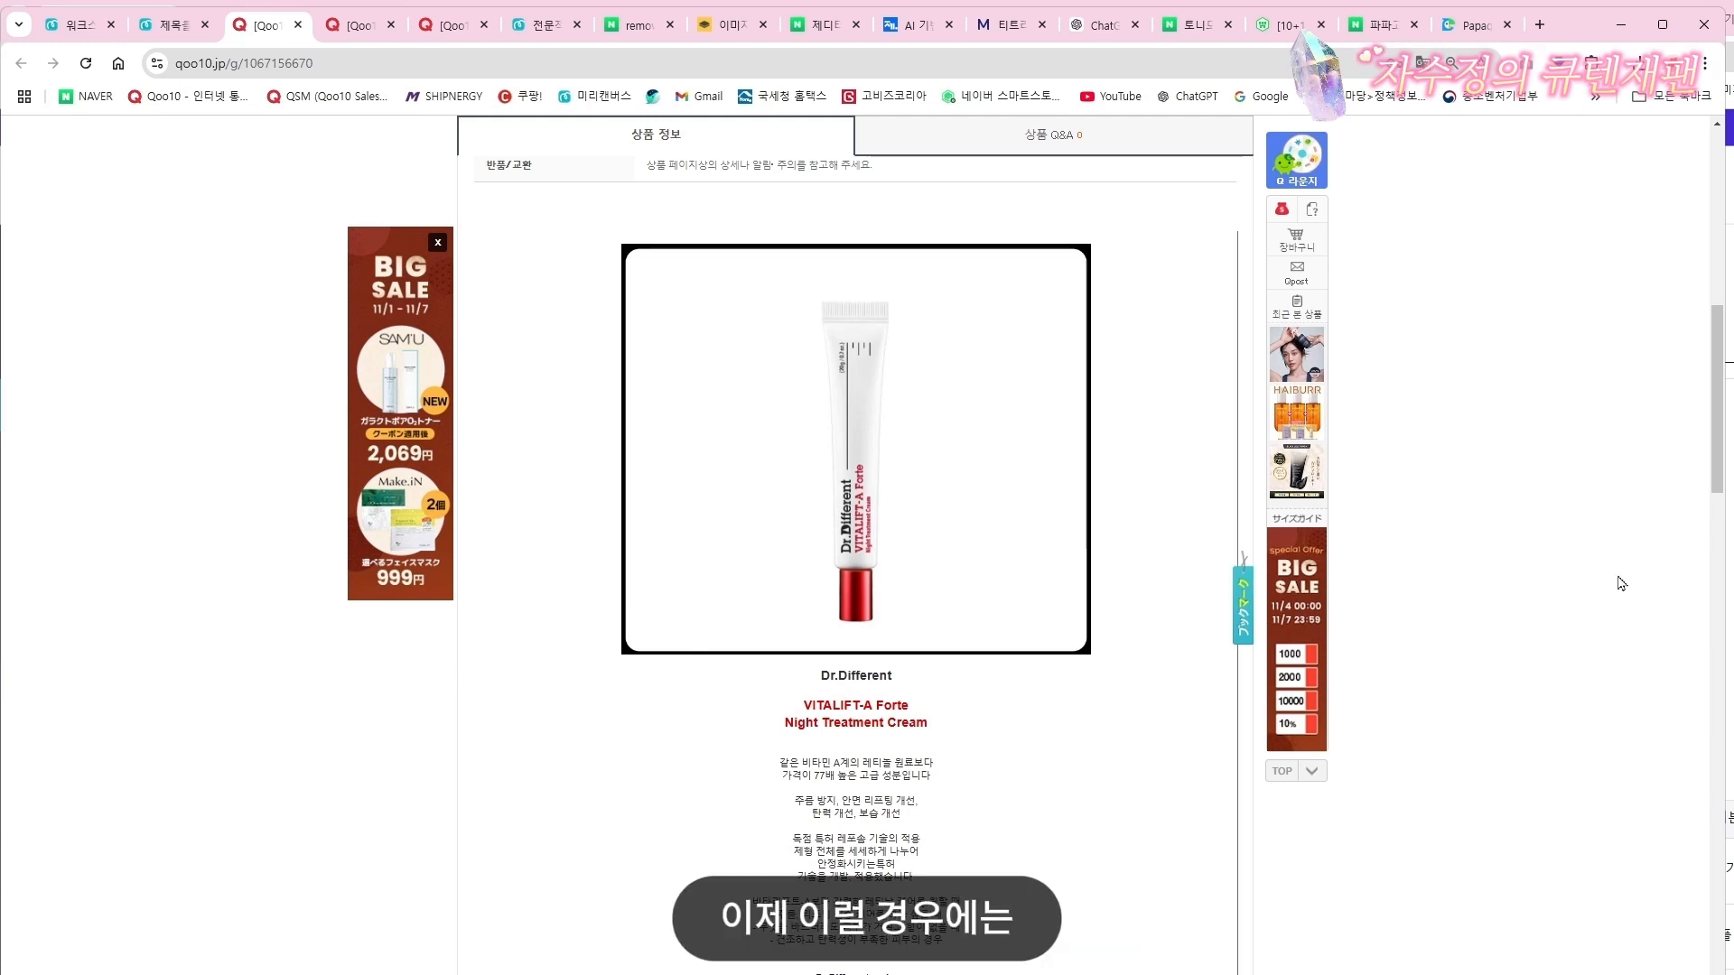
scroll(1619, 582, up, 1)
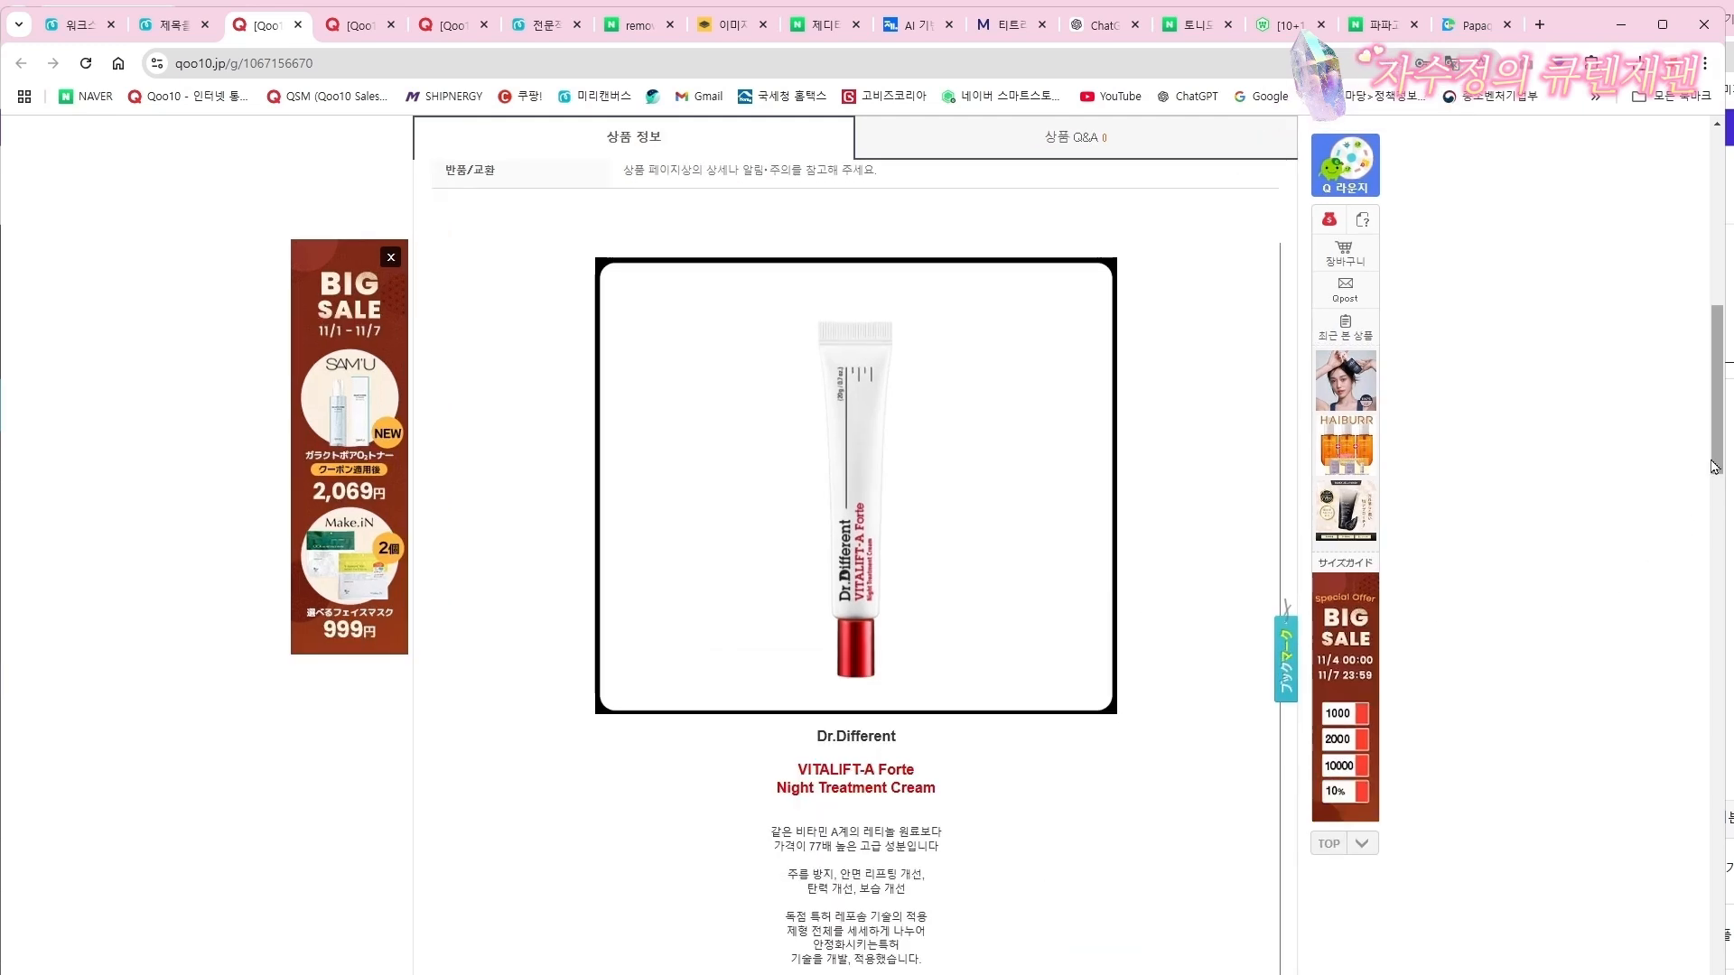
drag(1715, 436, 1715, 499)
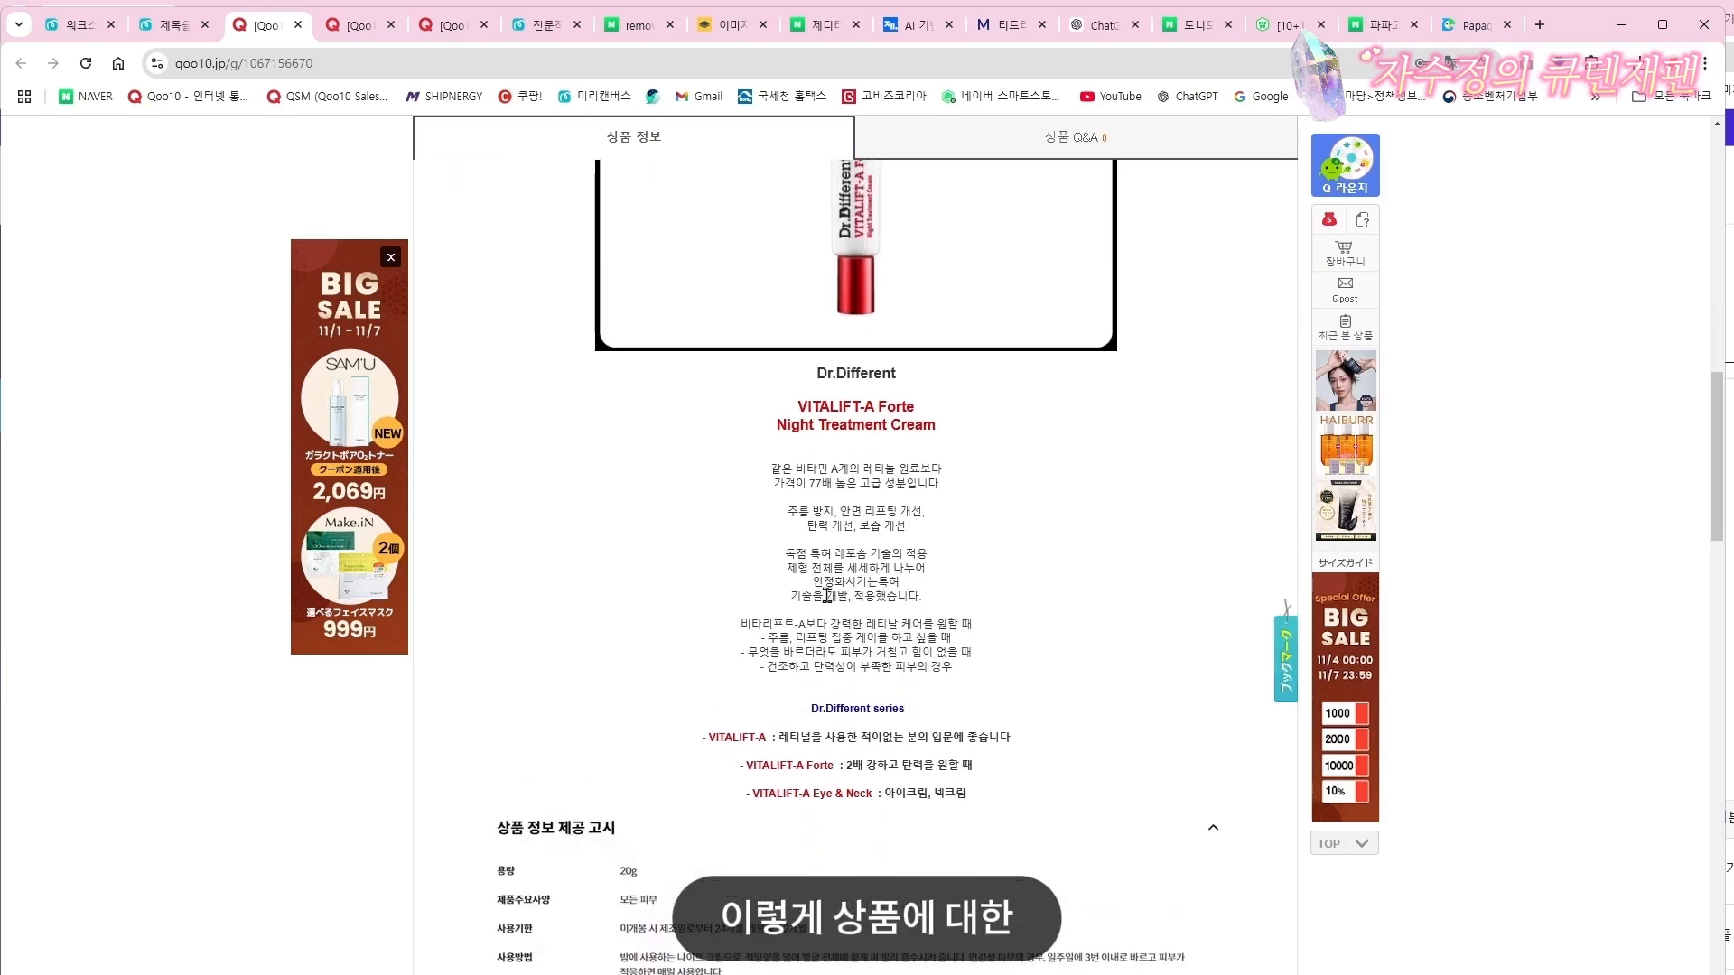
scroll(942, 684, up, 1)
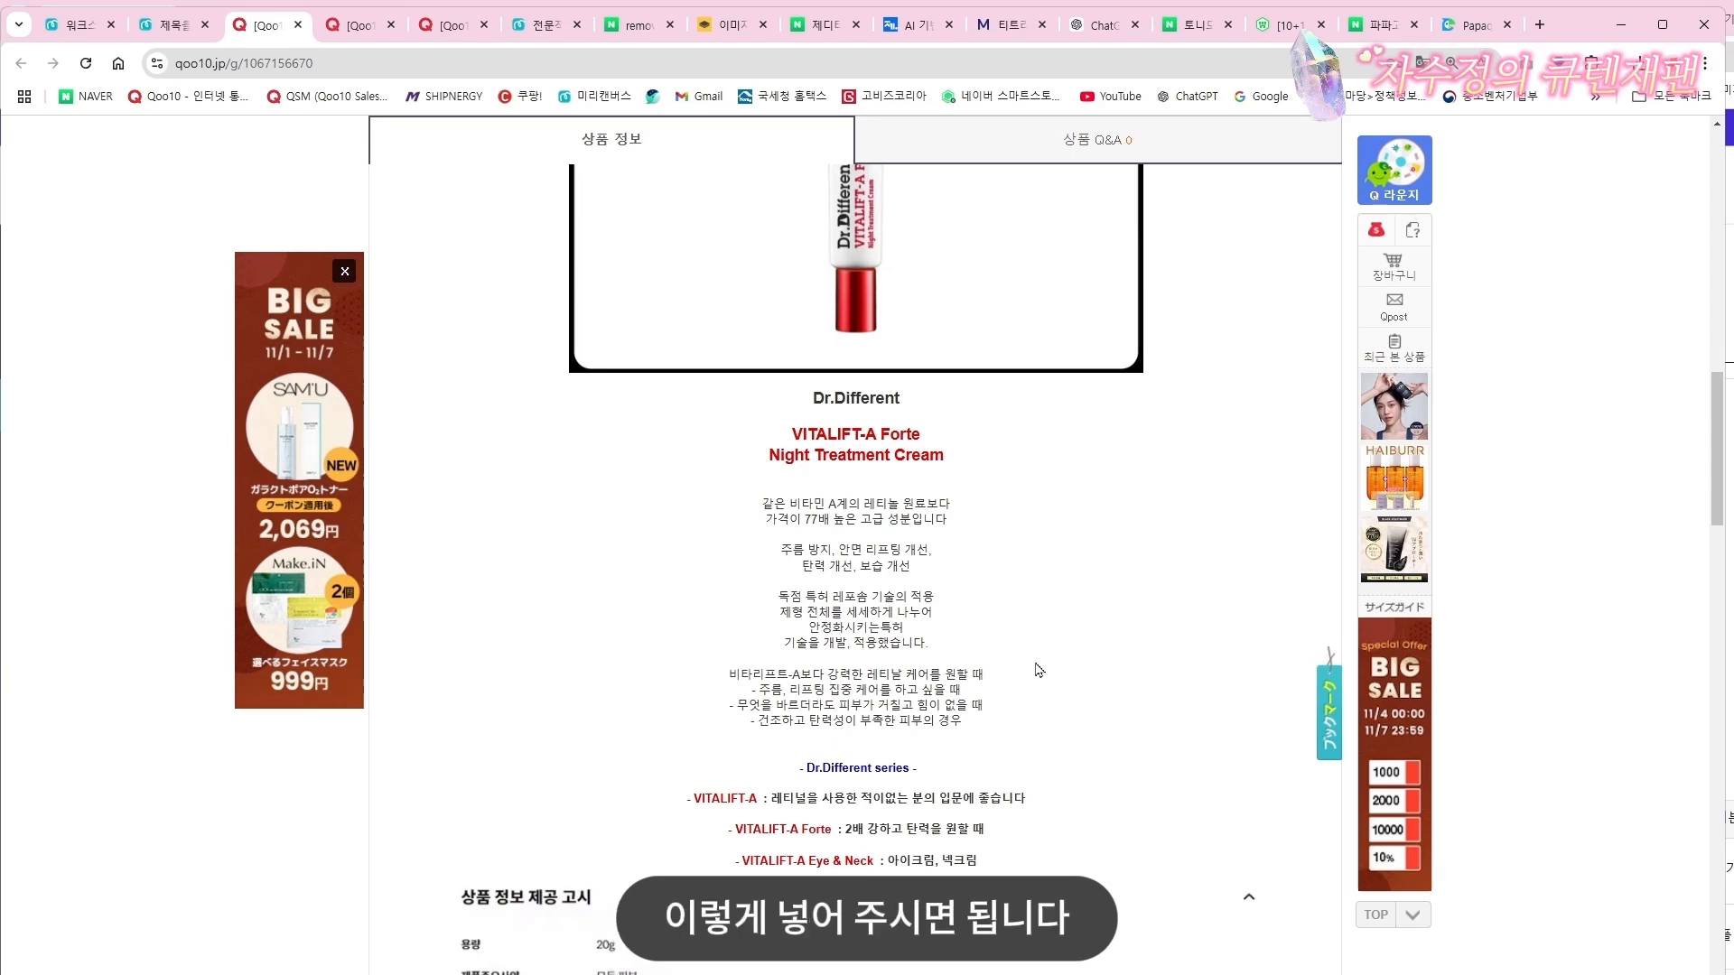
scroll(1038, 670, up, 1)
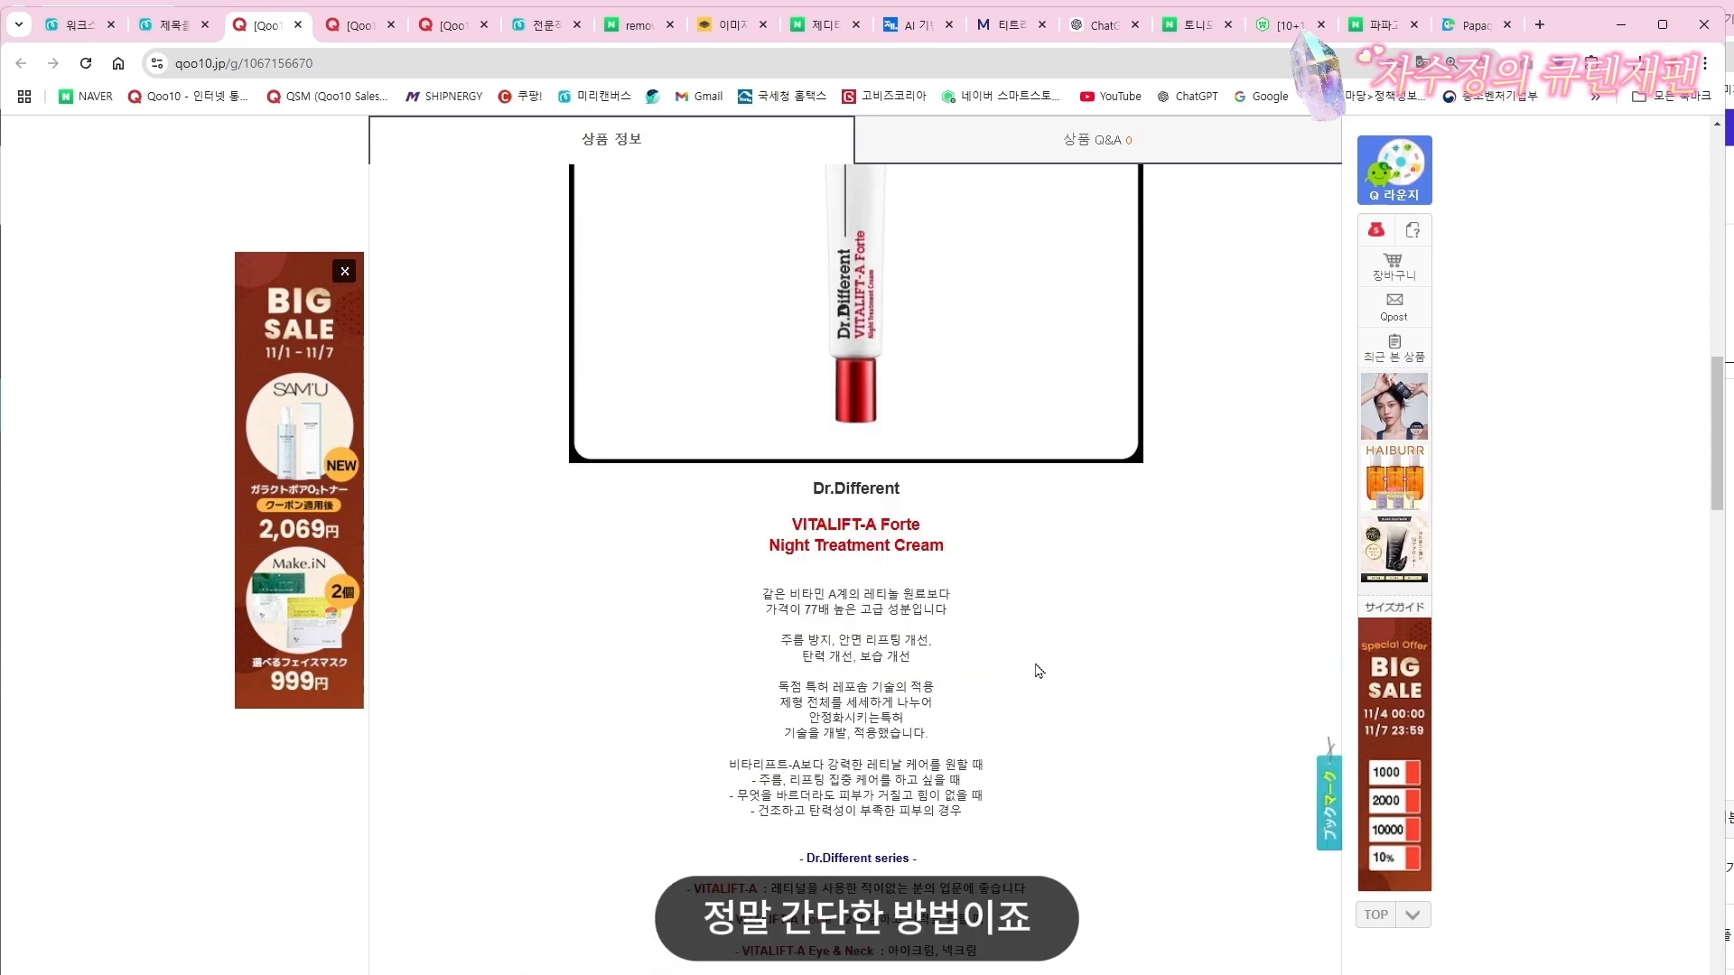
Go from the Naver result for remove.bg to the background removal site and open its image upload
click(172, 24)
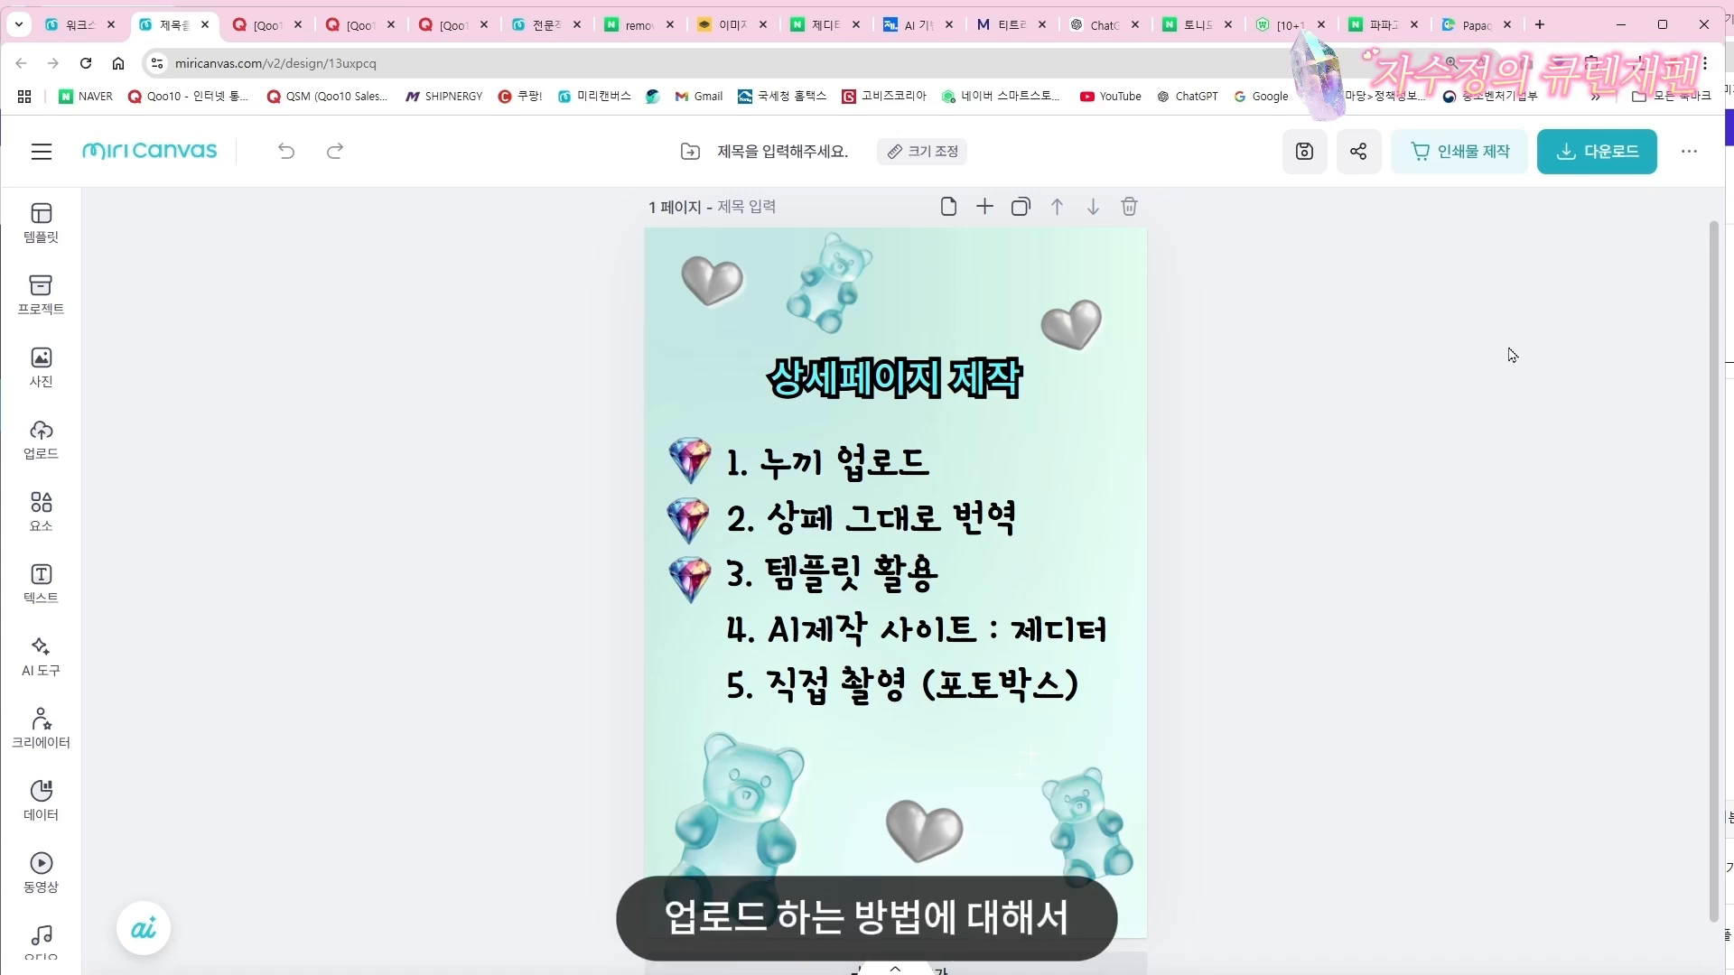
click(636, 30)
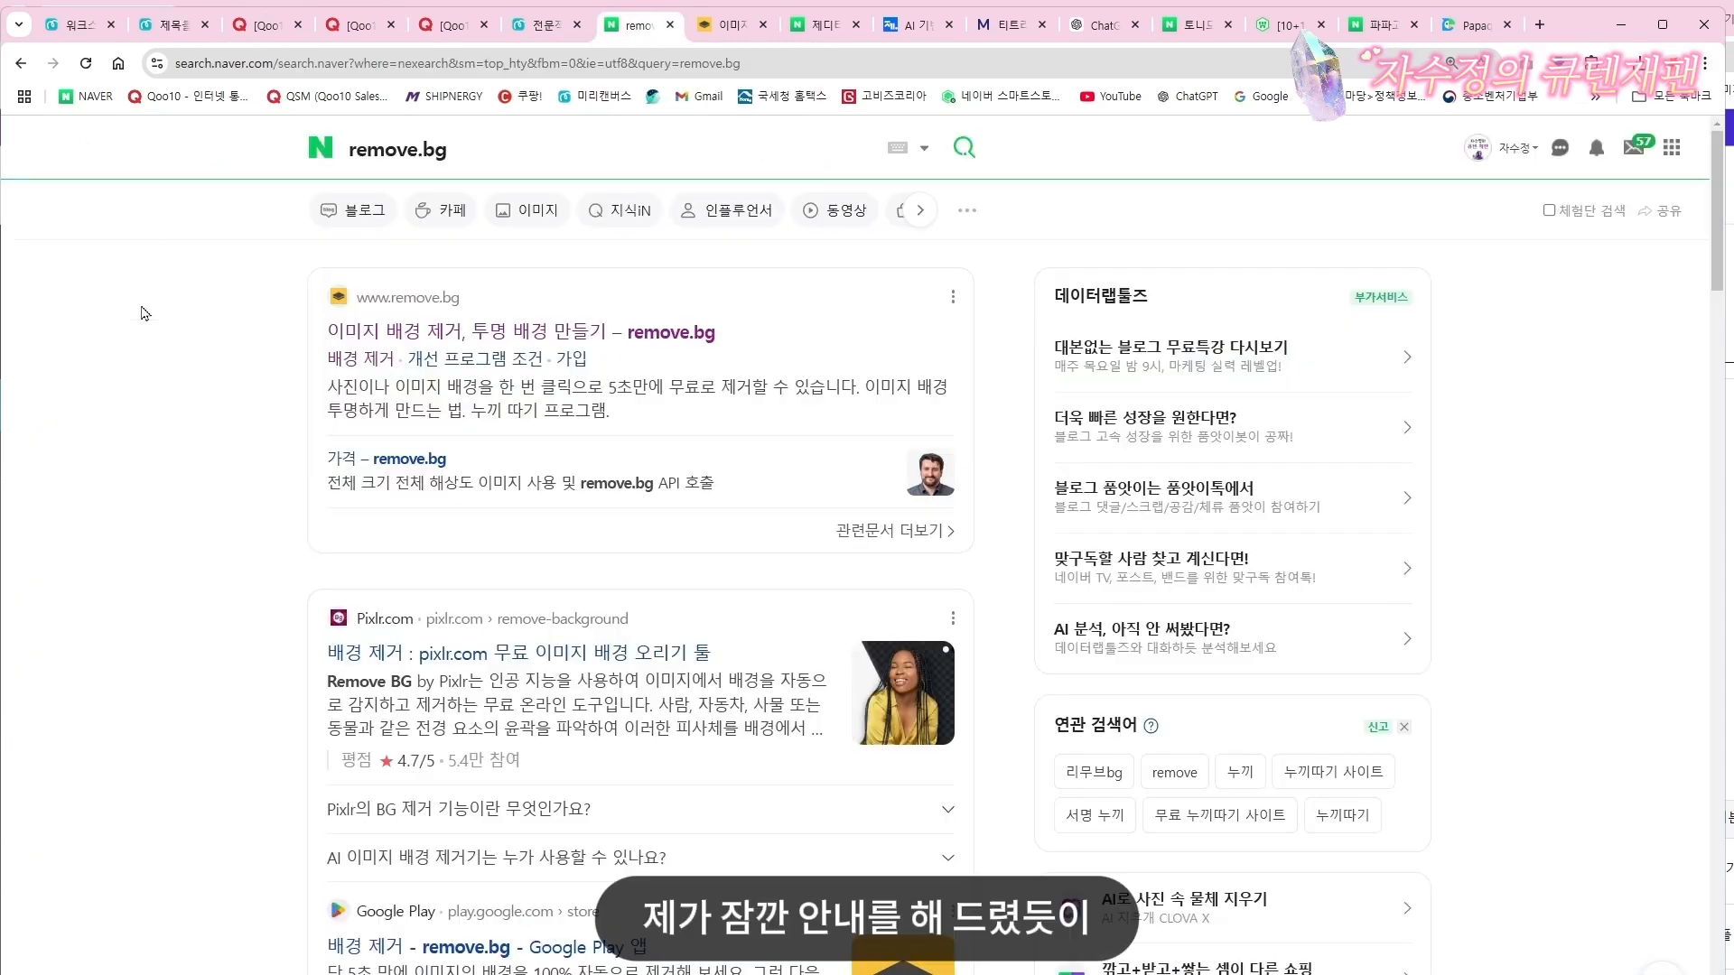
key(ctrl+plus)
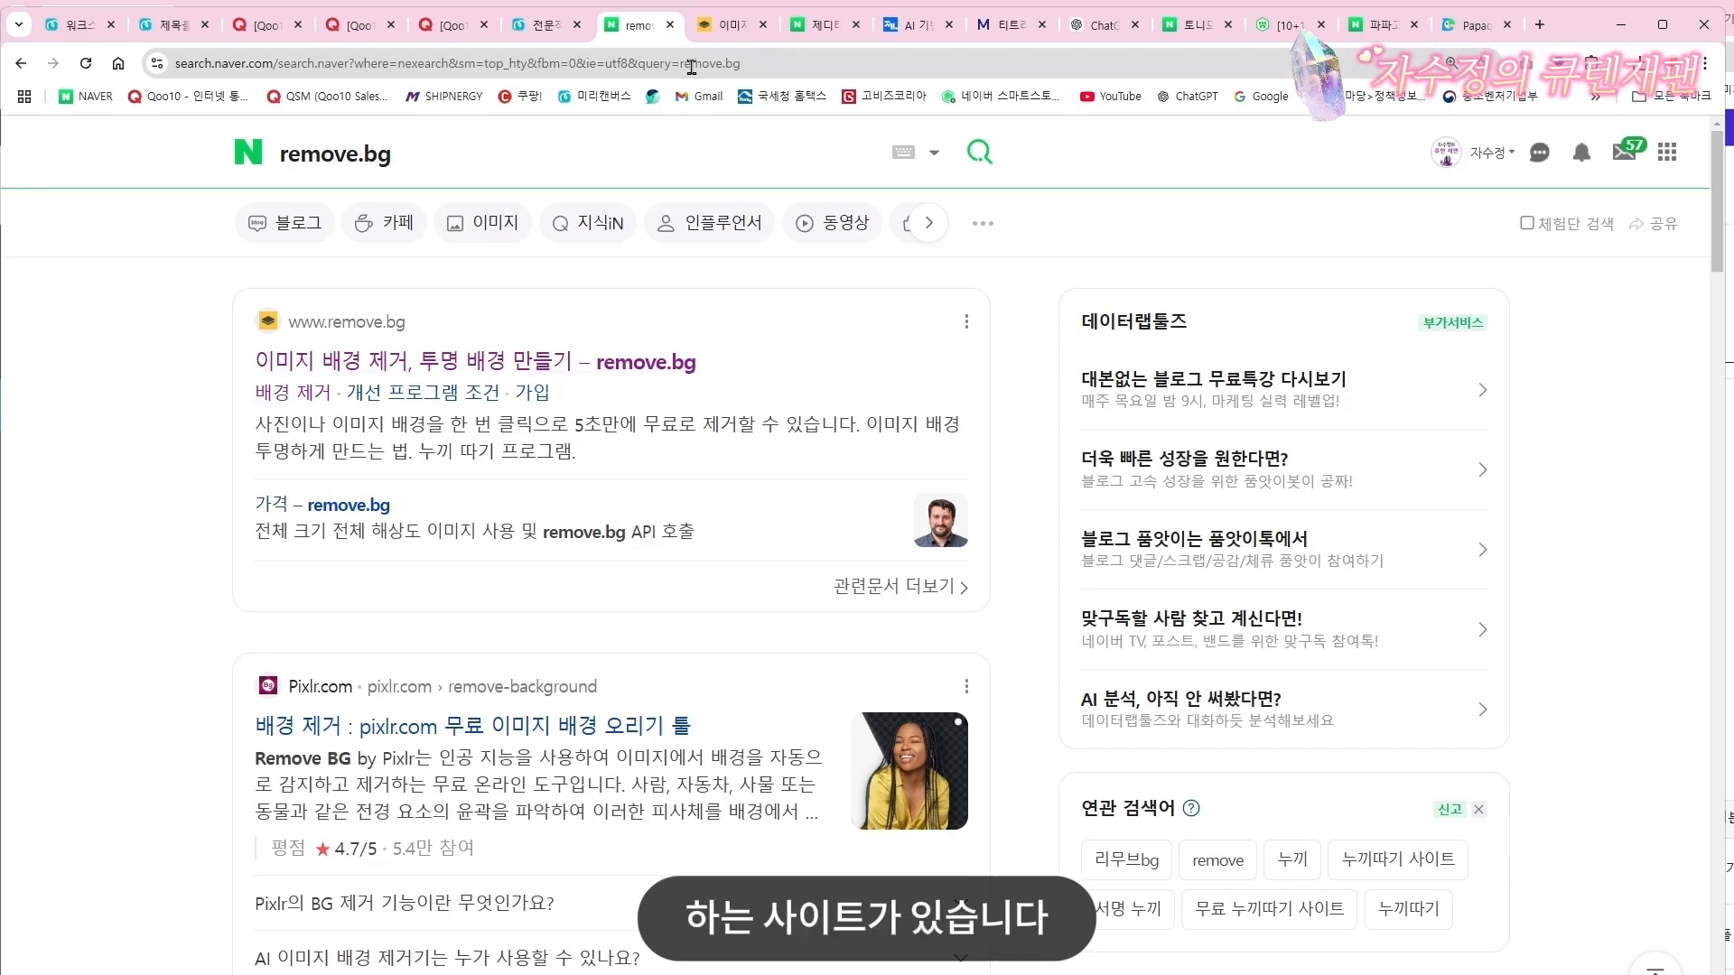
click(733, 31)
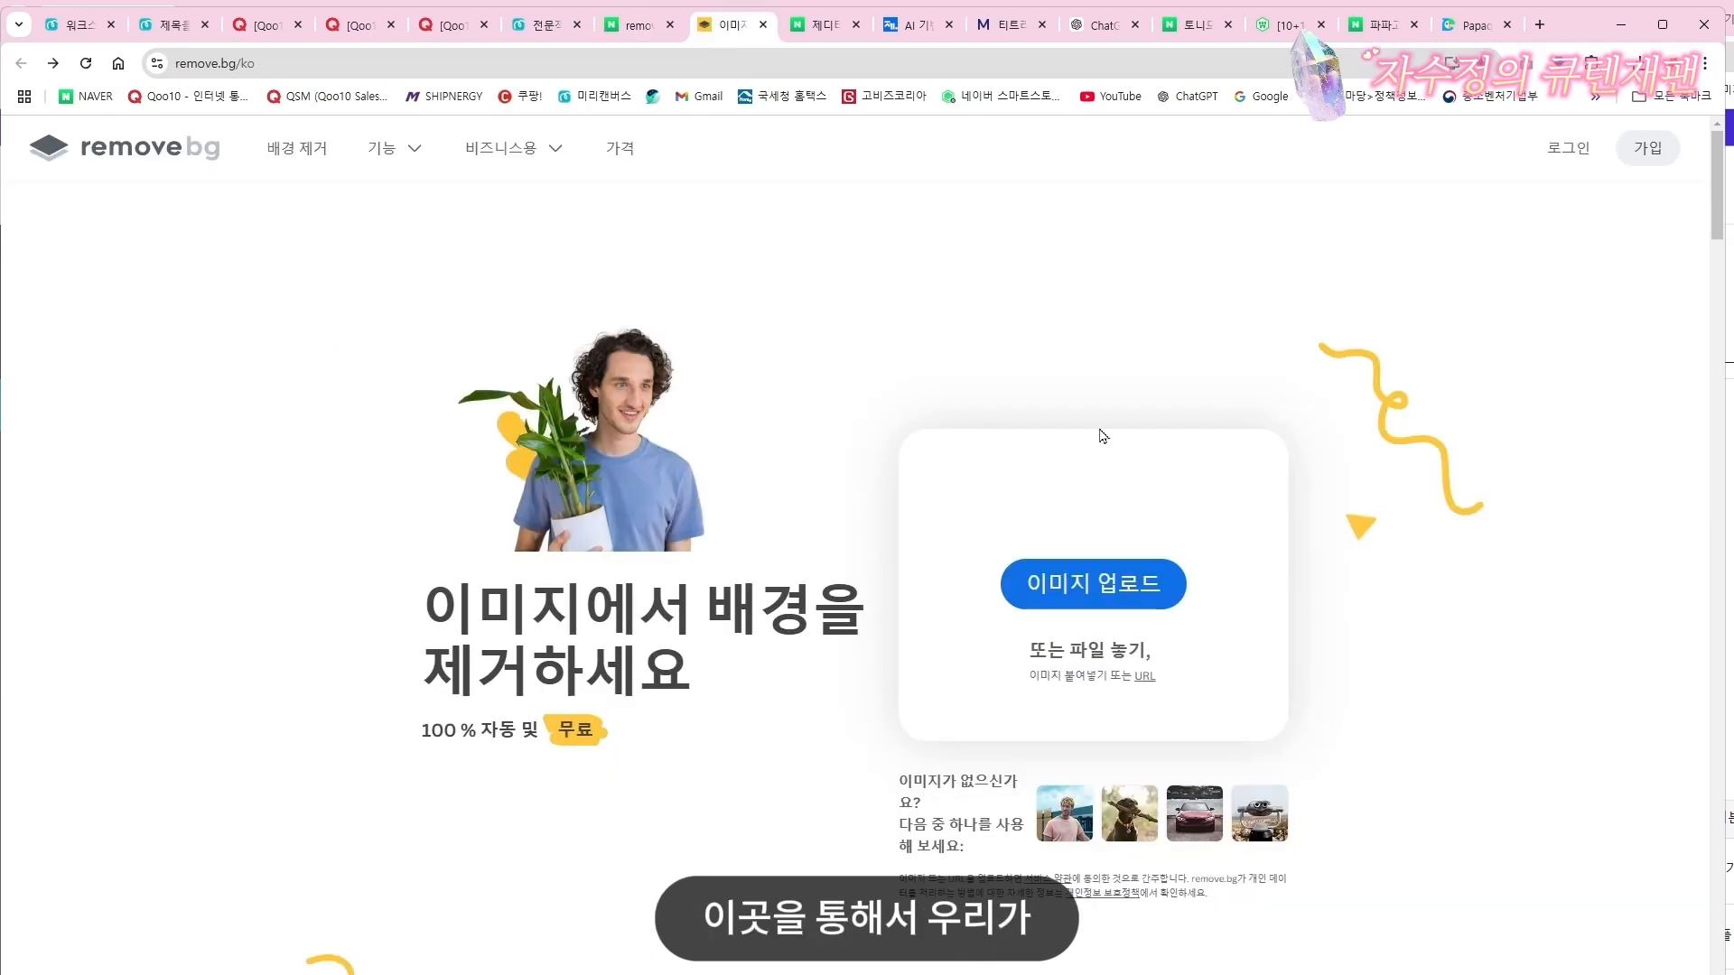
click(1140, 578)
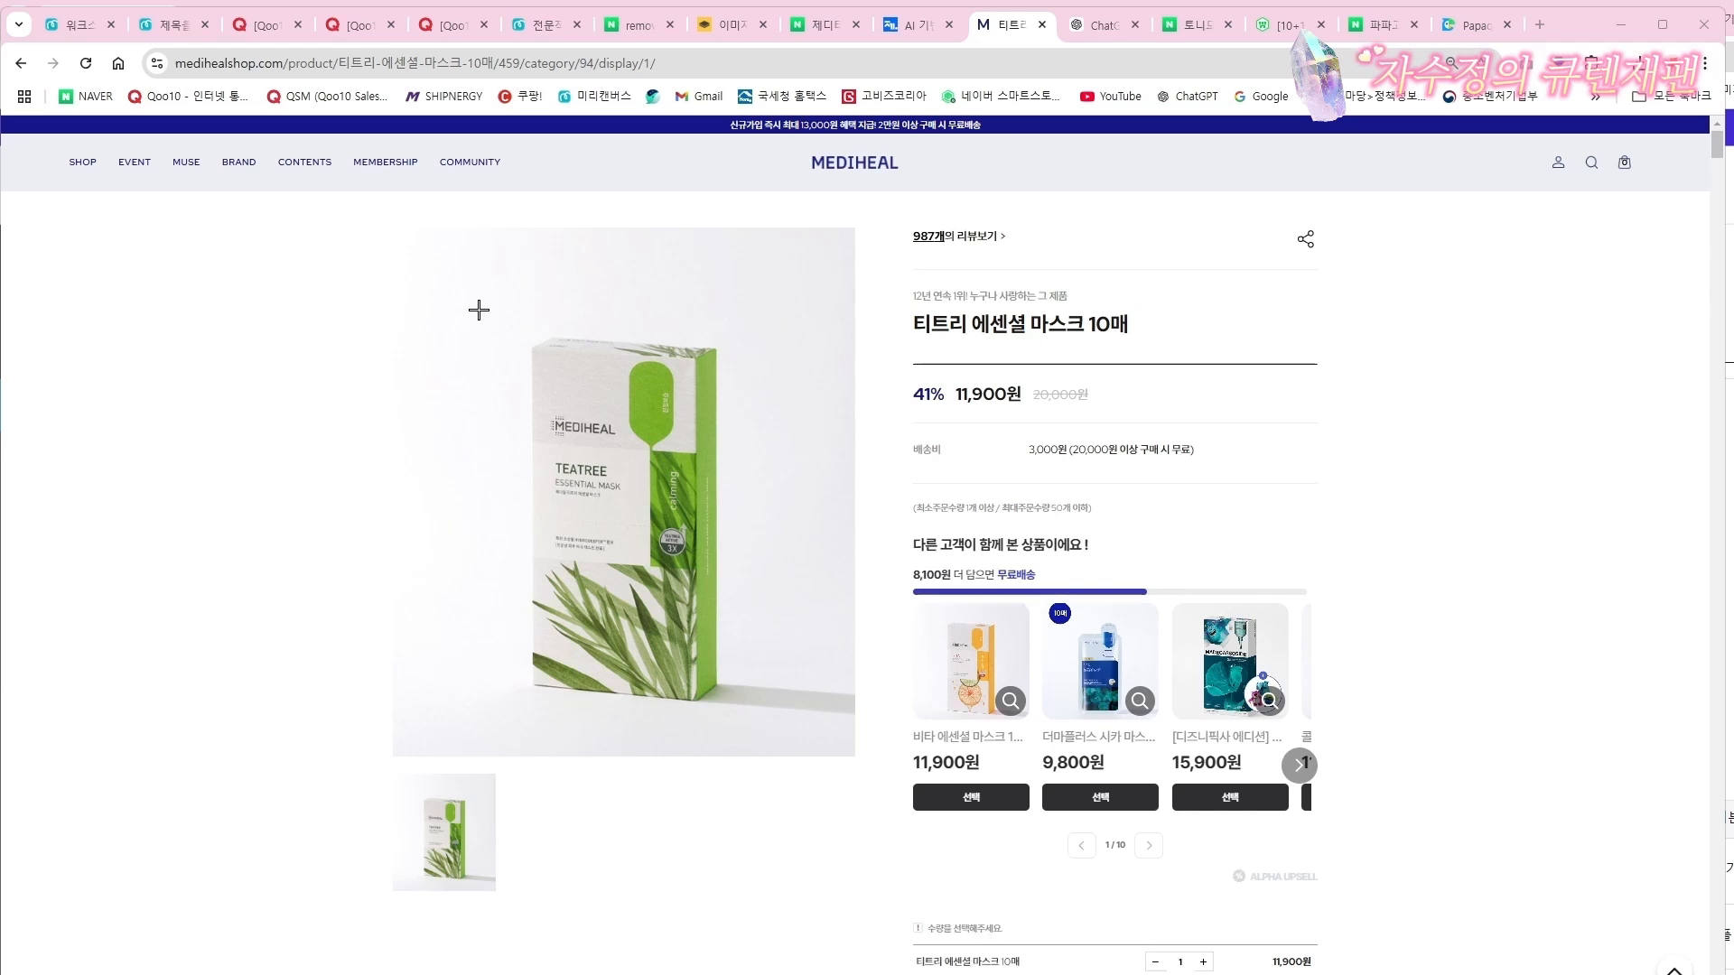
Capture the MEDIHEAL Teatree Essential Mask box from its product page as an image of about 328 x 468 px
key(Print)
drag(479, 307, 775, 730)
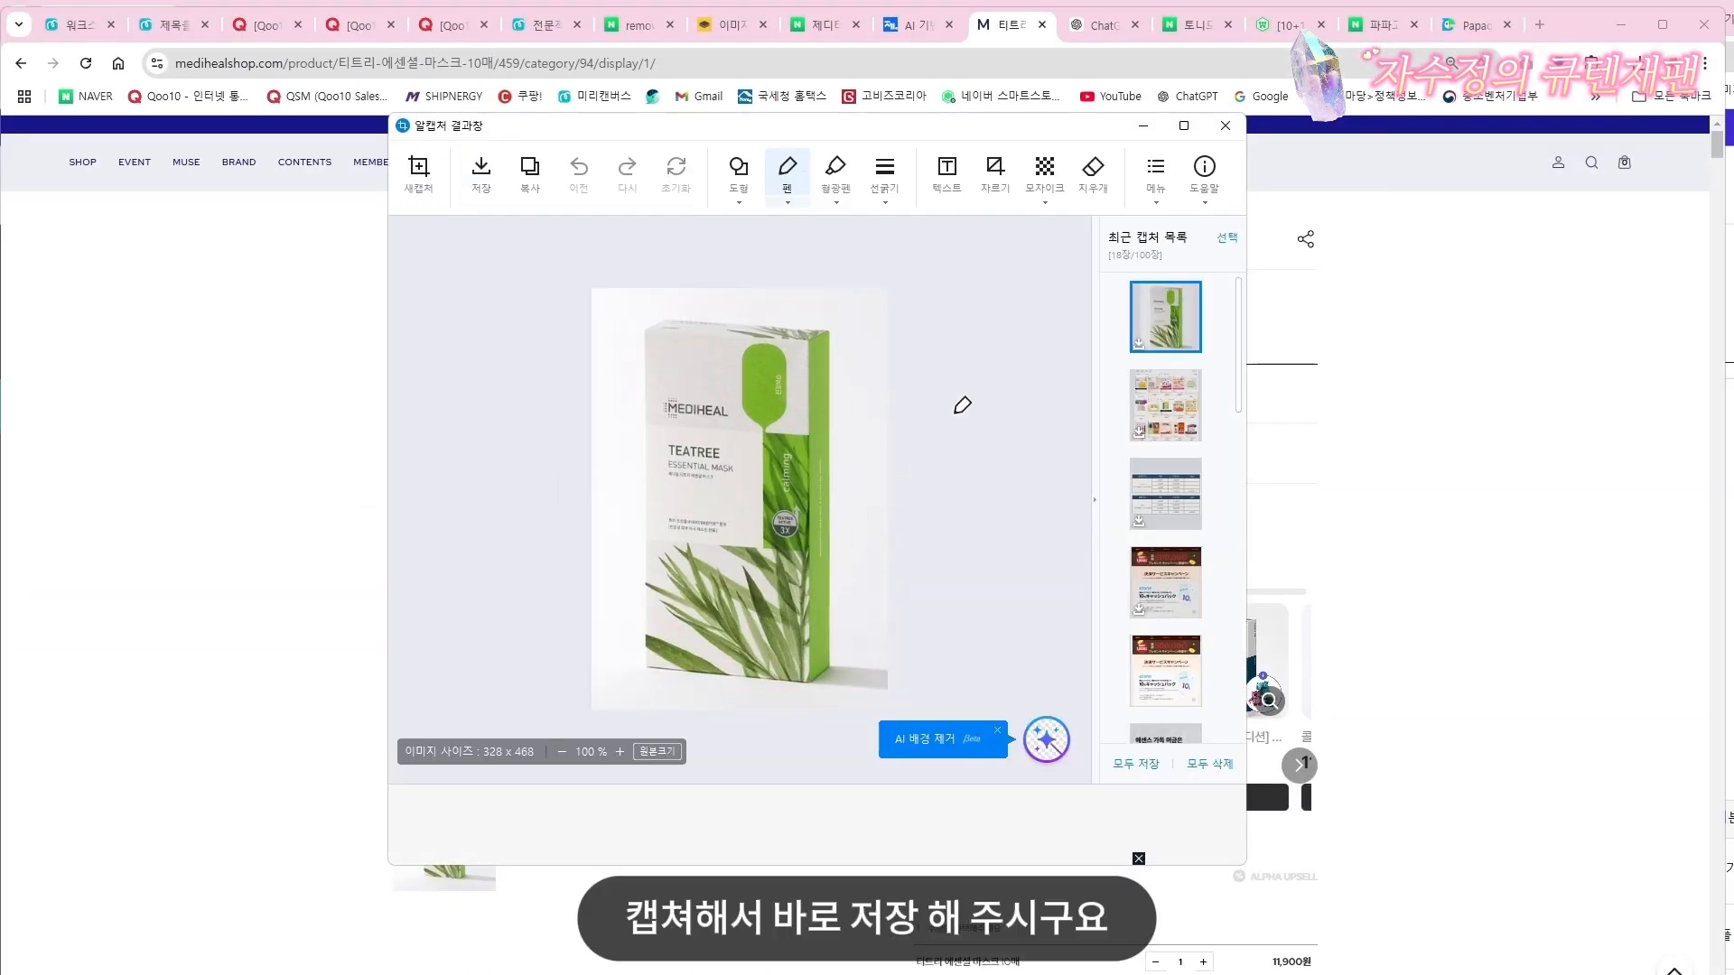
click(233, 414)
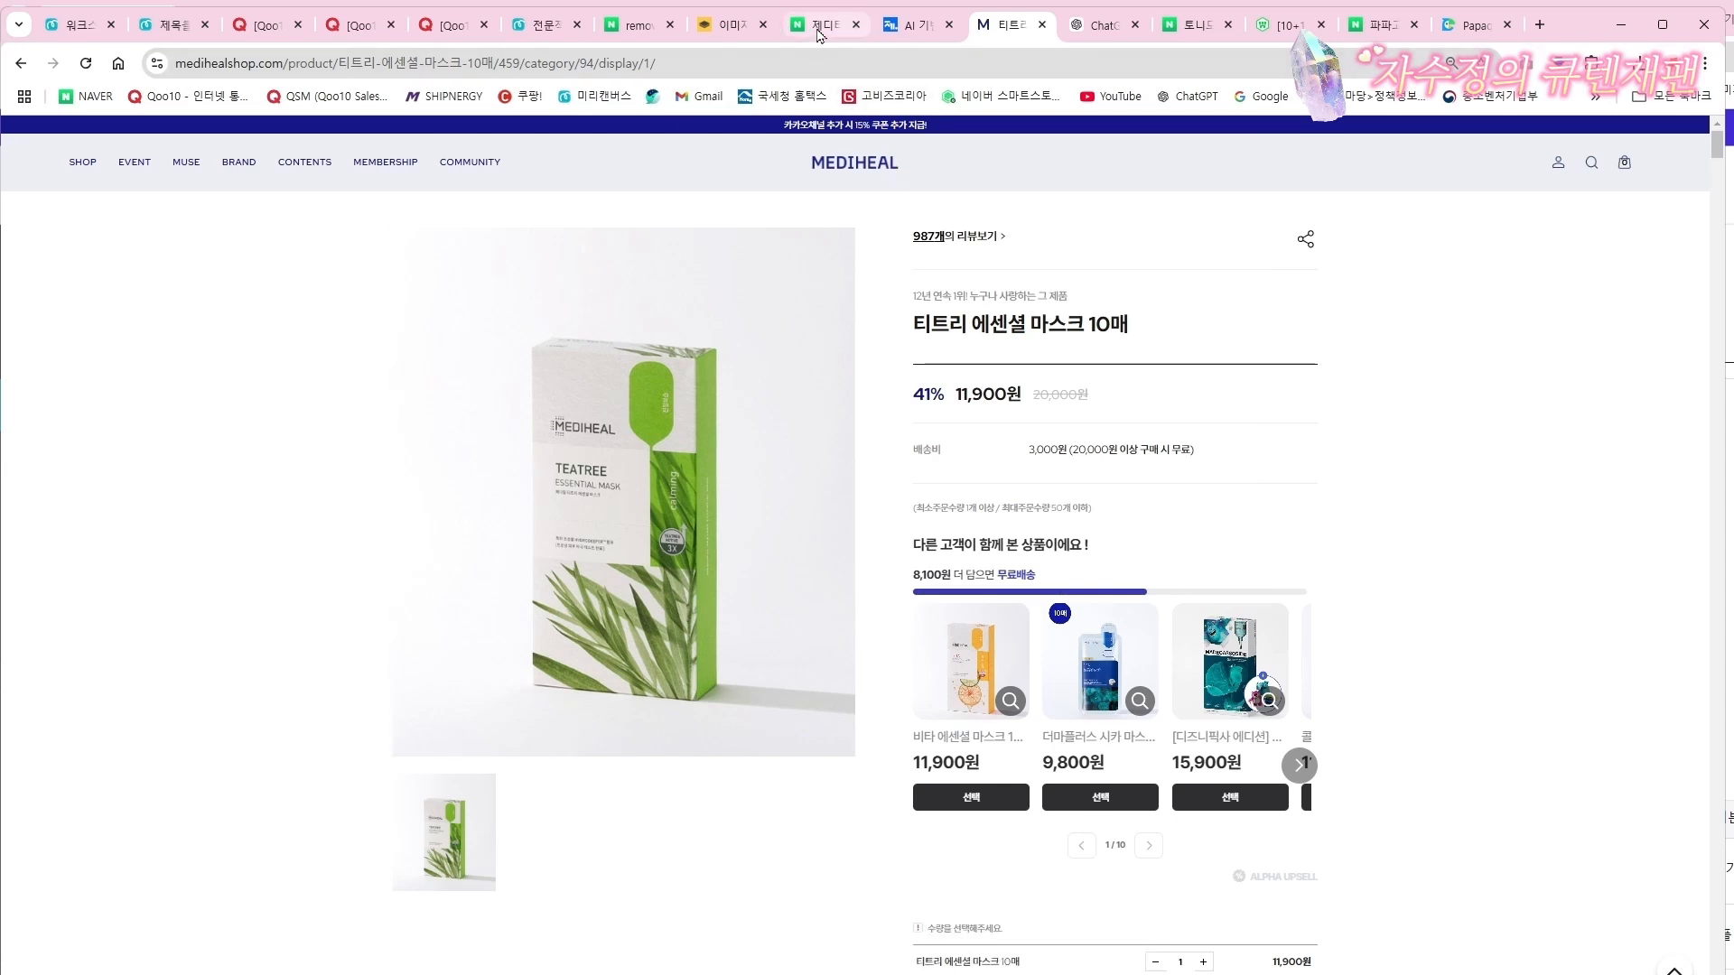
Upload the captured mask box image from the Desktop folder 새 폴더 to remove.bg to remove its background
click(644, 30)
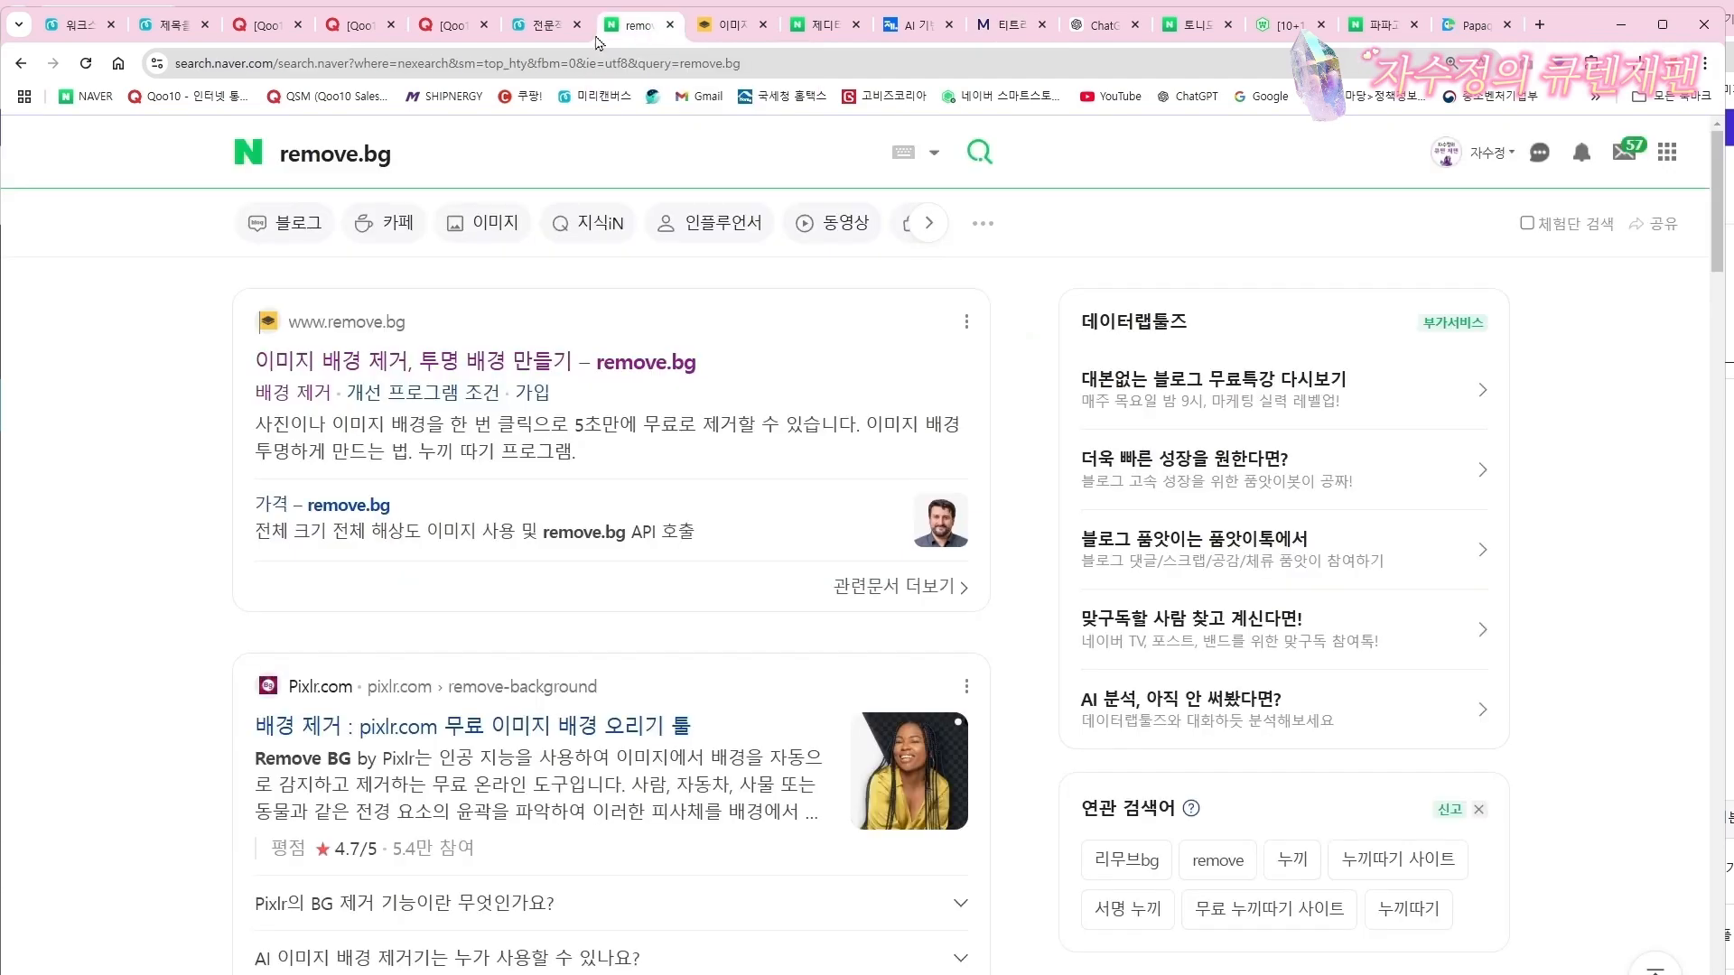
click(725, 30)
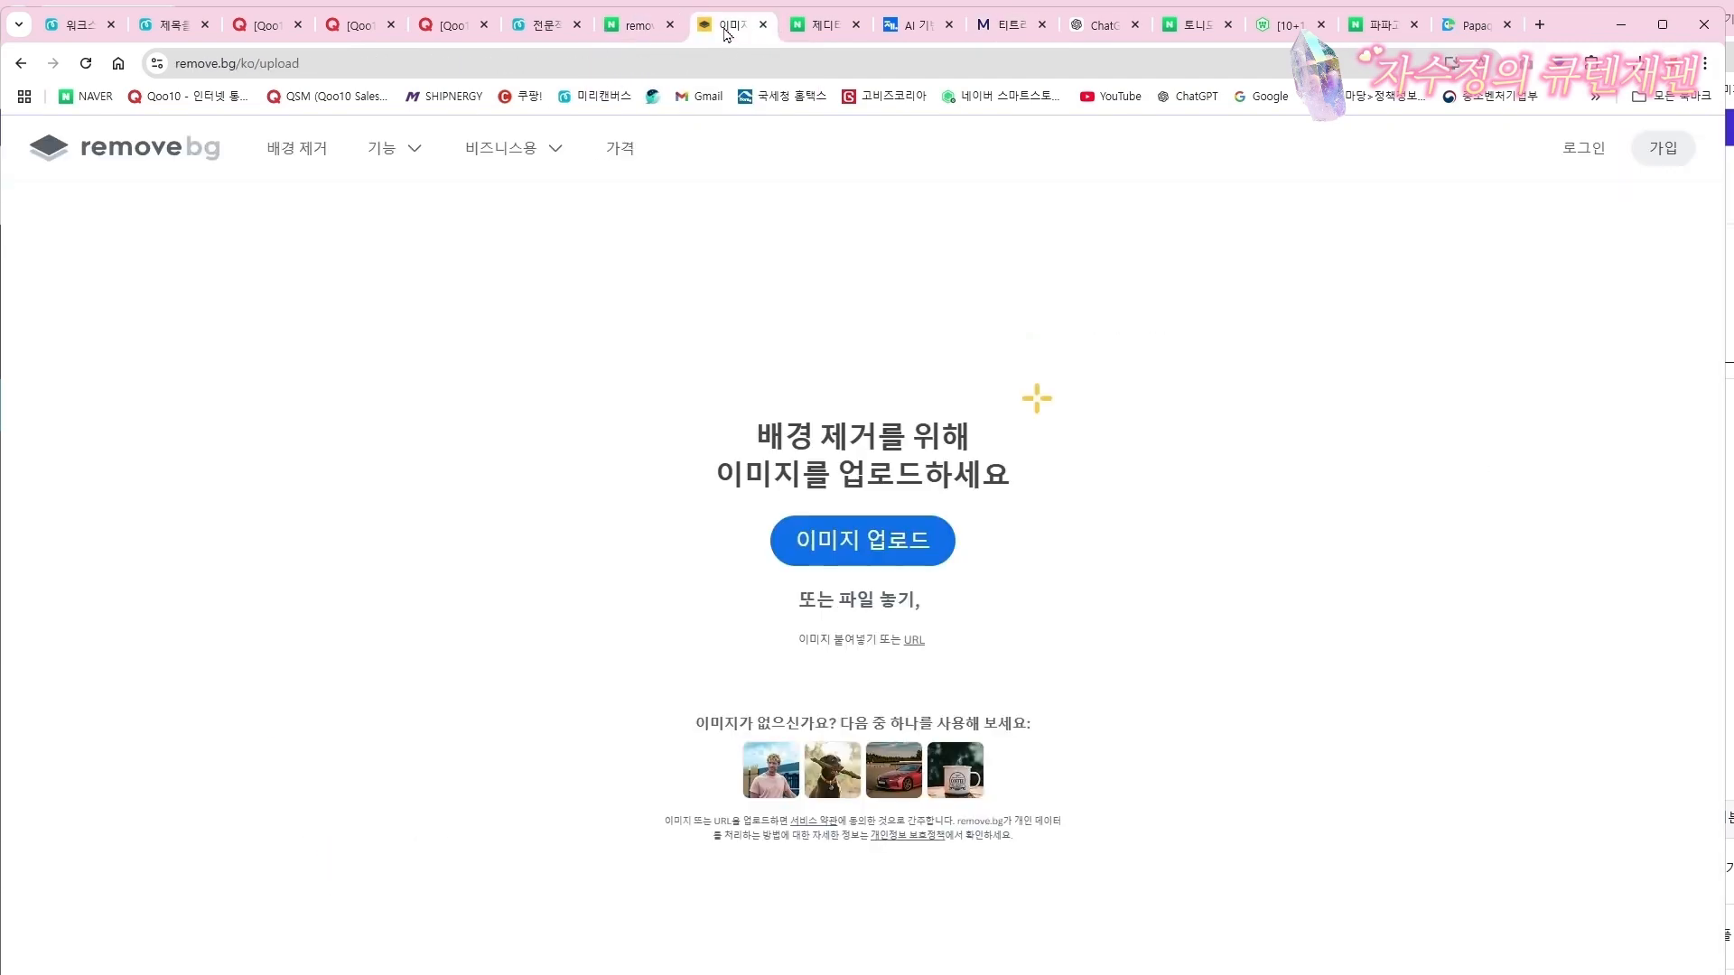
click(886, 540)
double_click(193, 137)
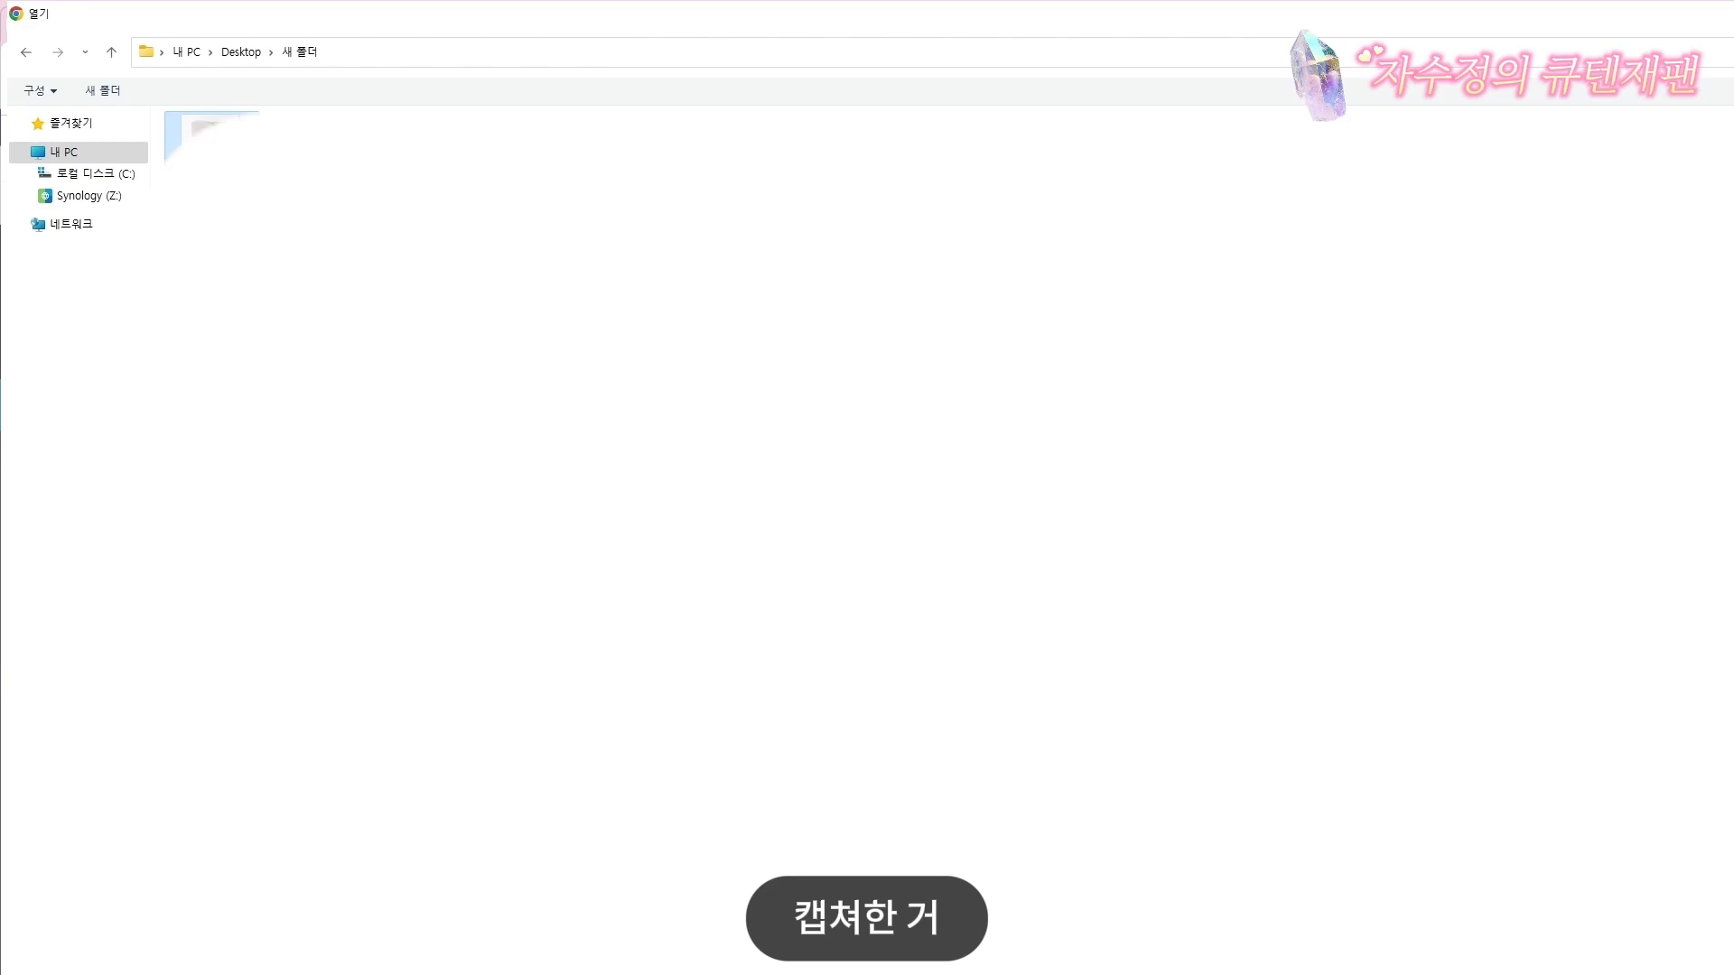
double_click(200, 145)
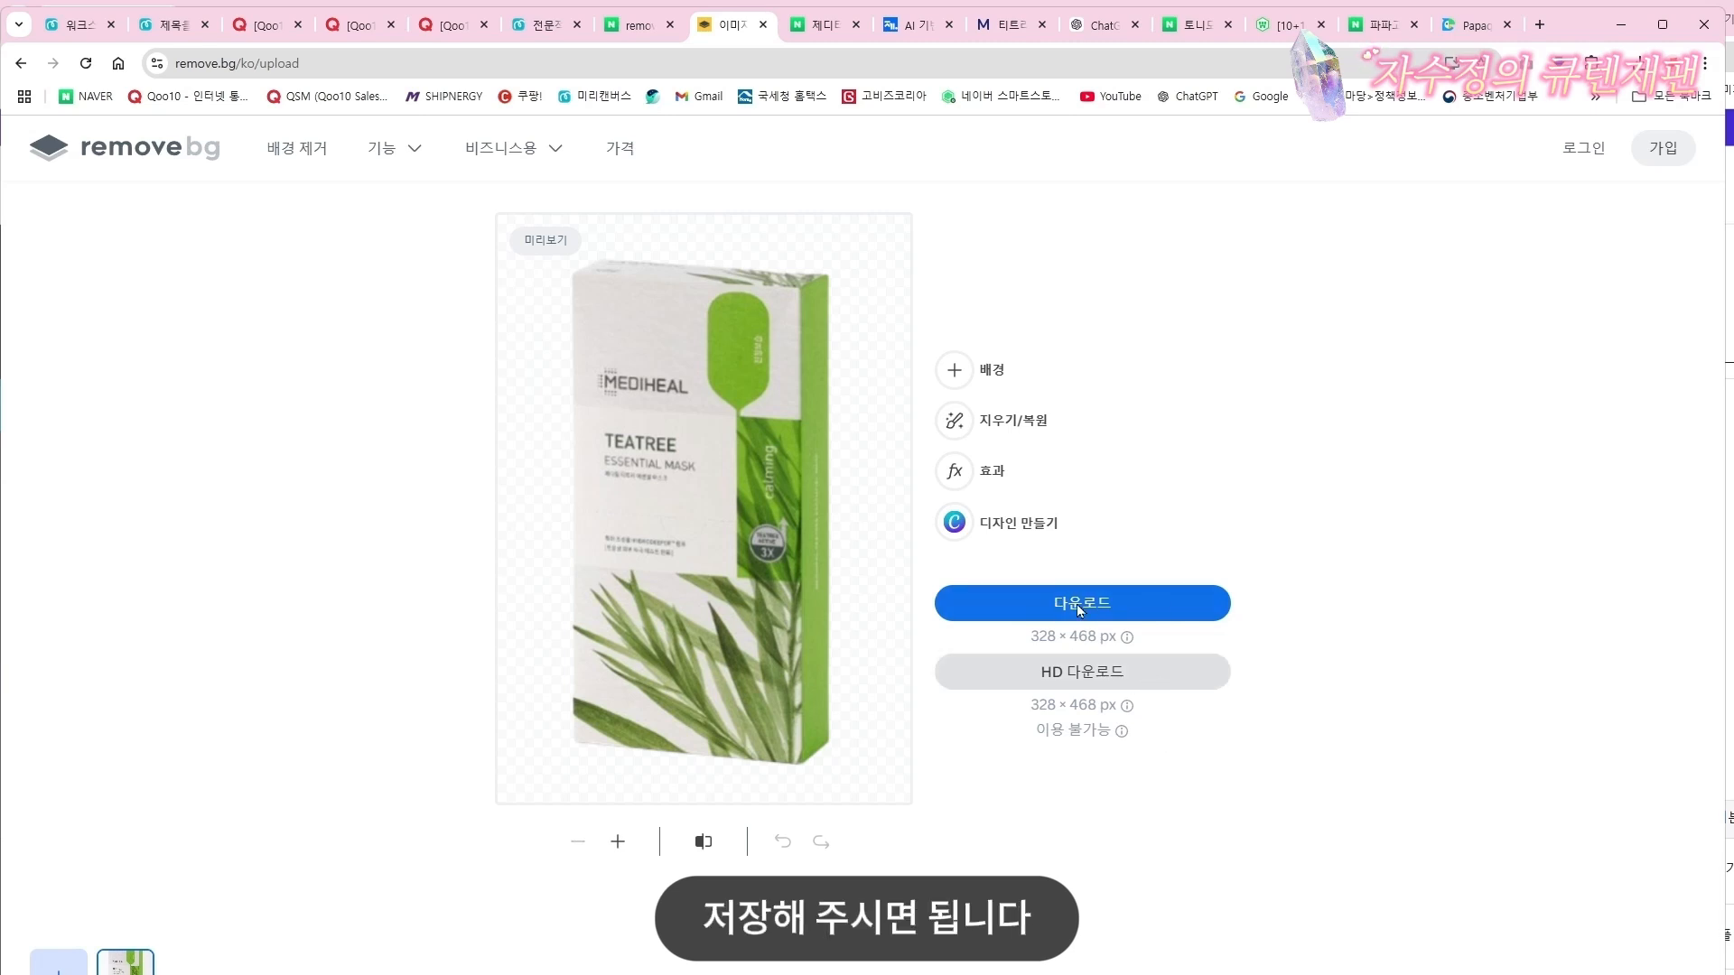
click(172, 24)
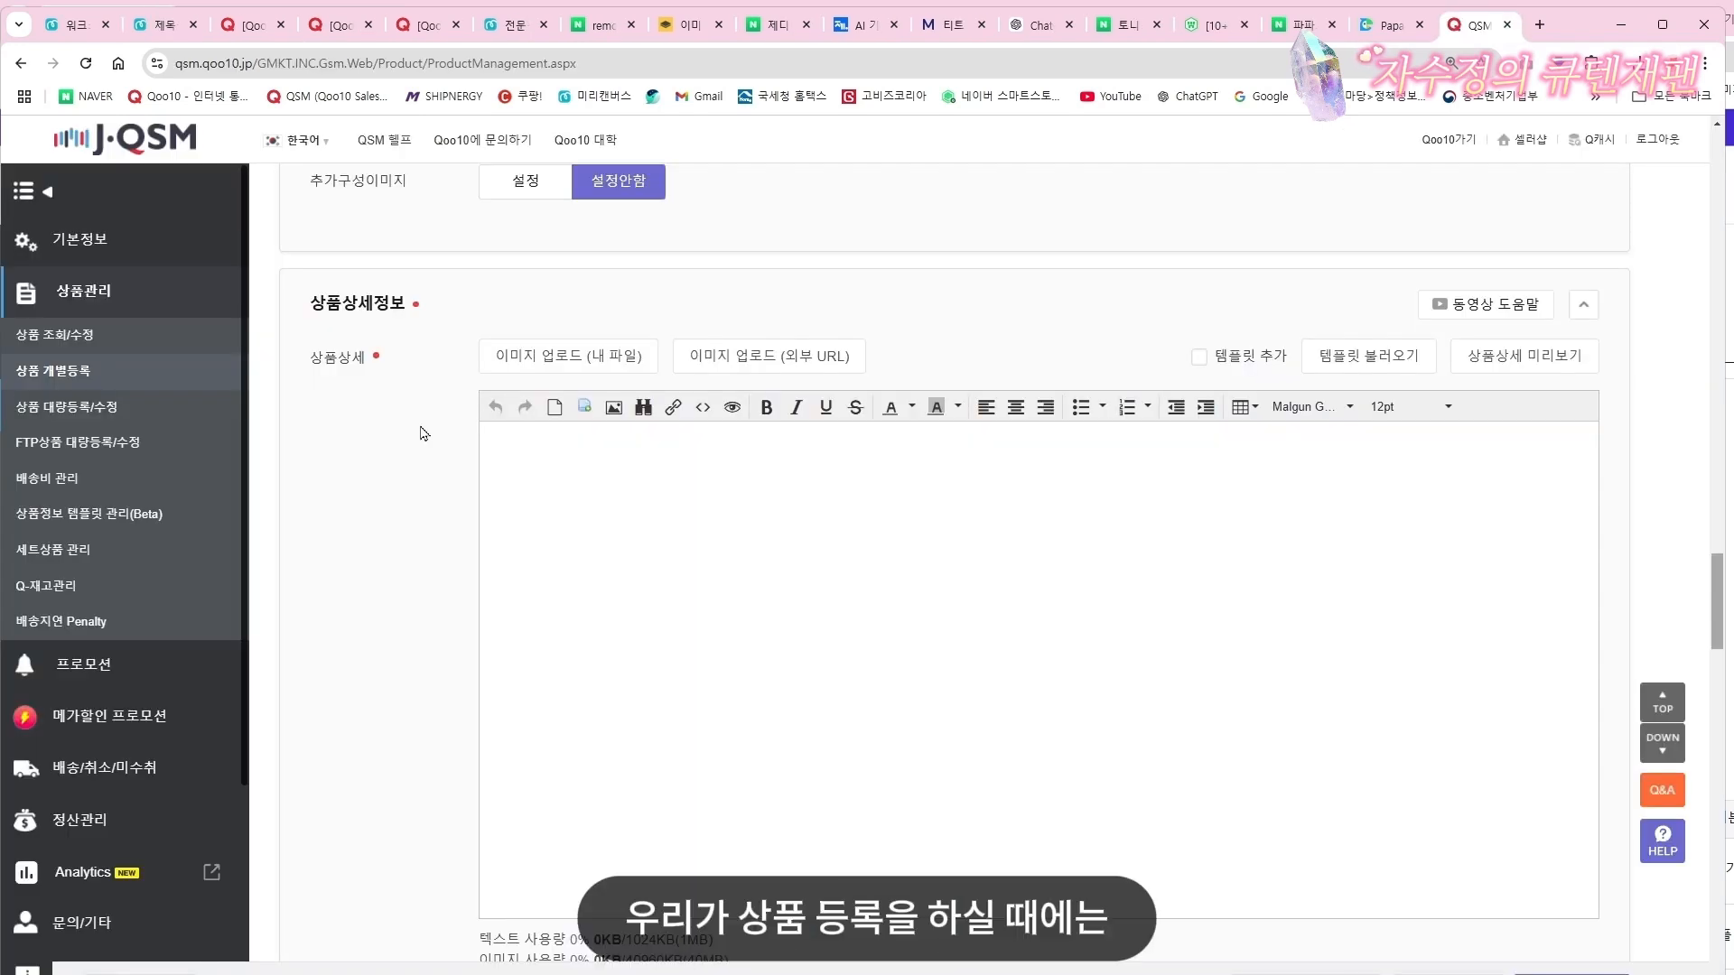
Insert the background-removed mask box image from the Desktop folder 새 폴더 into the product detail editor
click(582, 364)
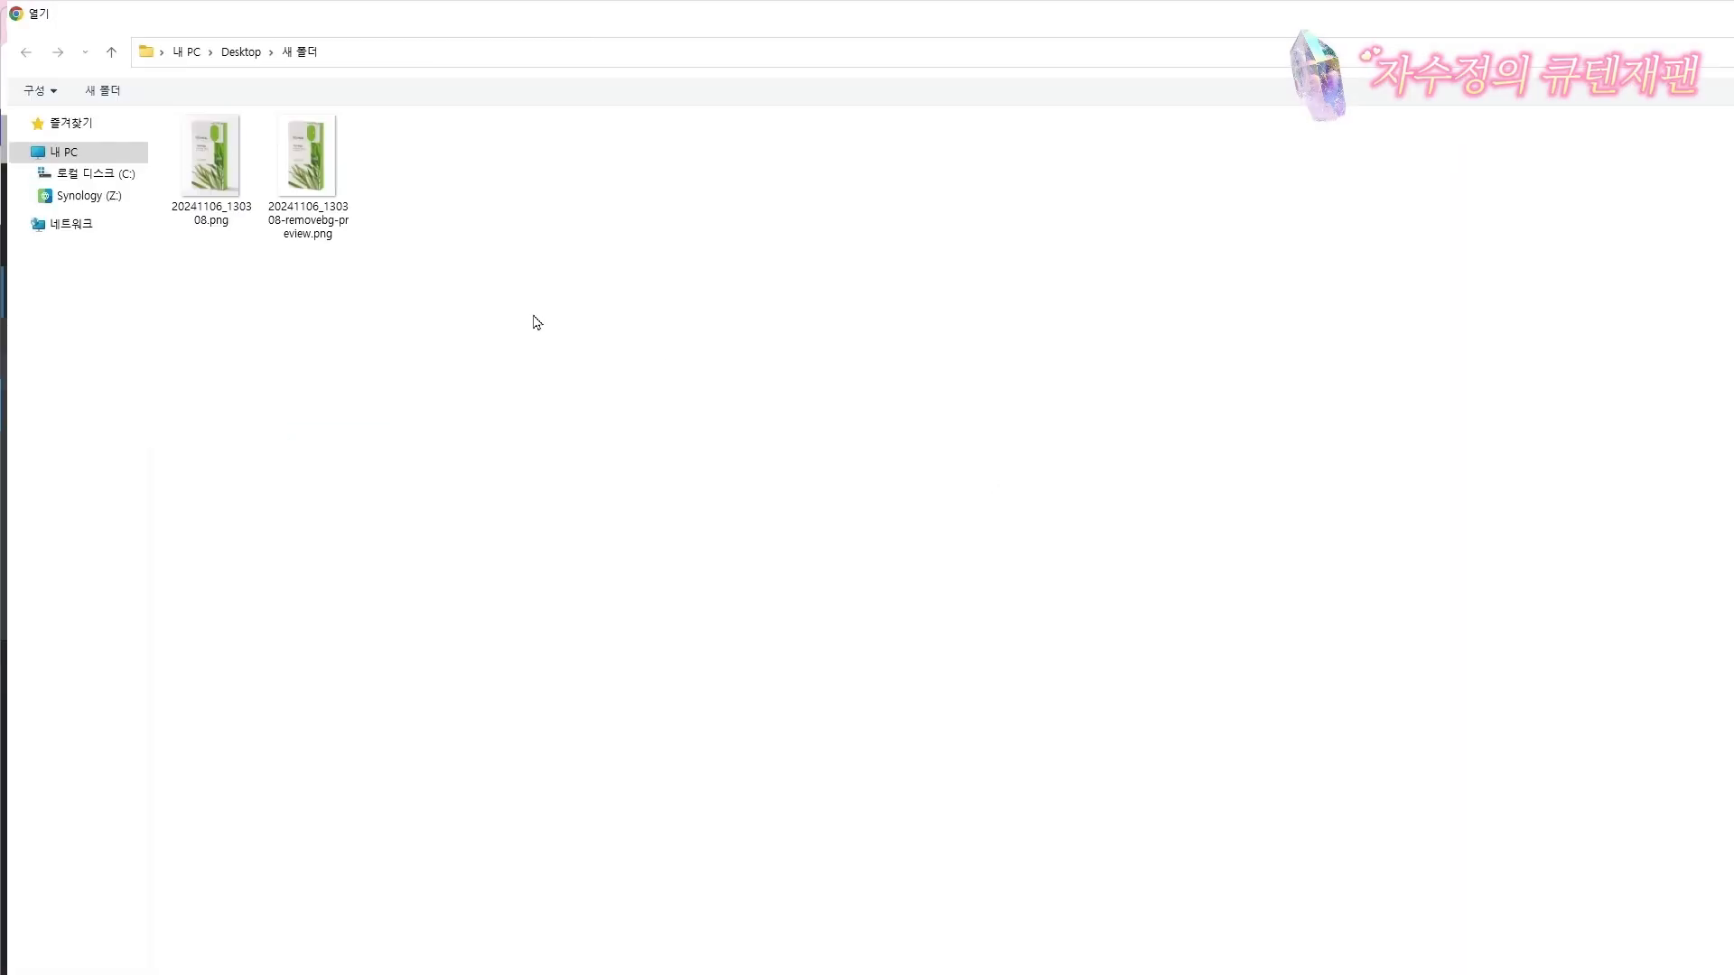
click(307, 158)
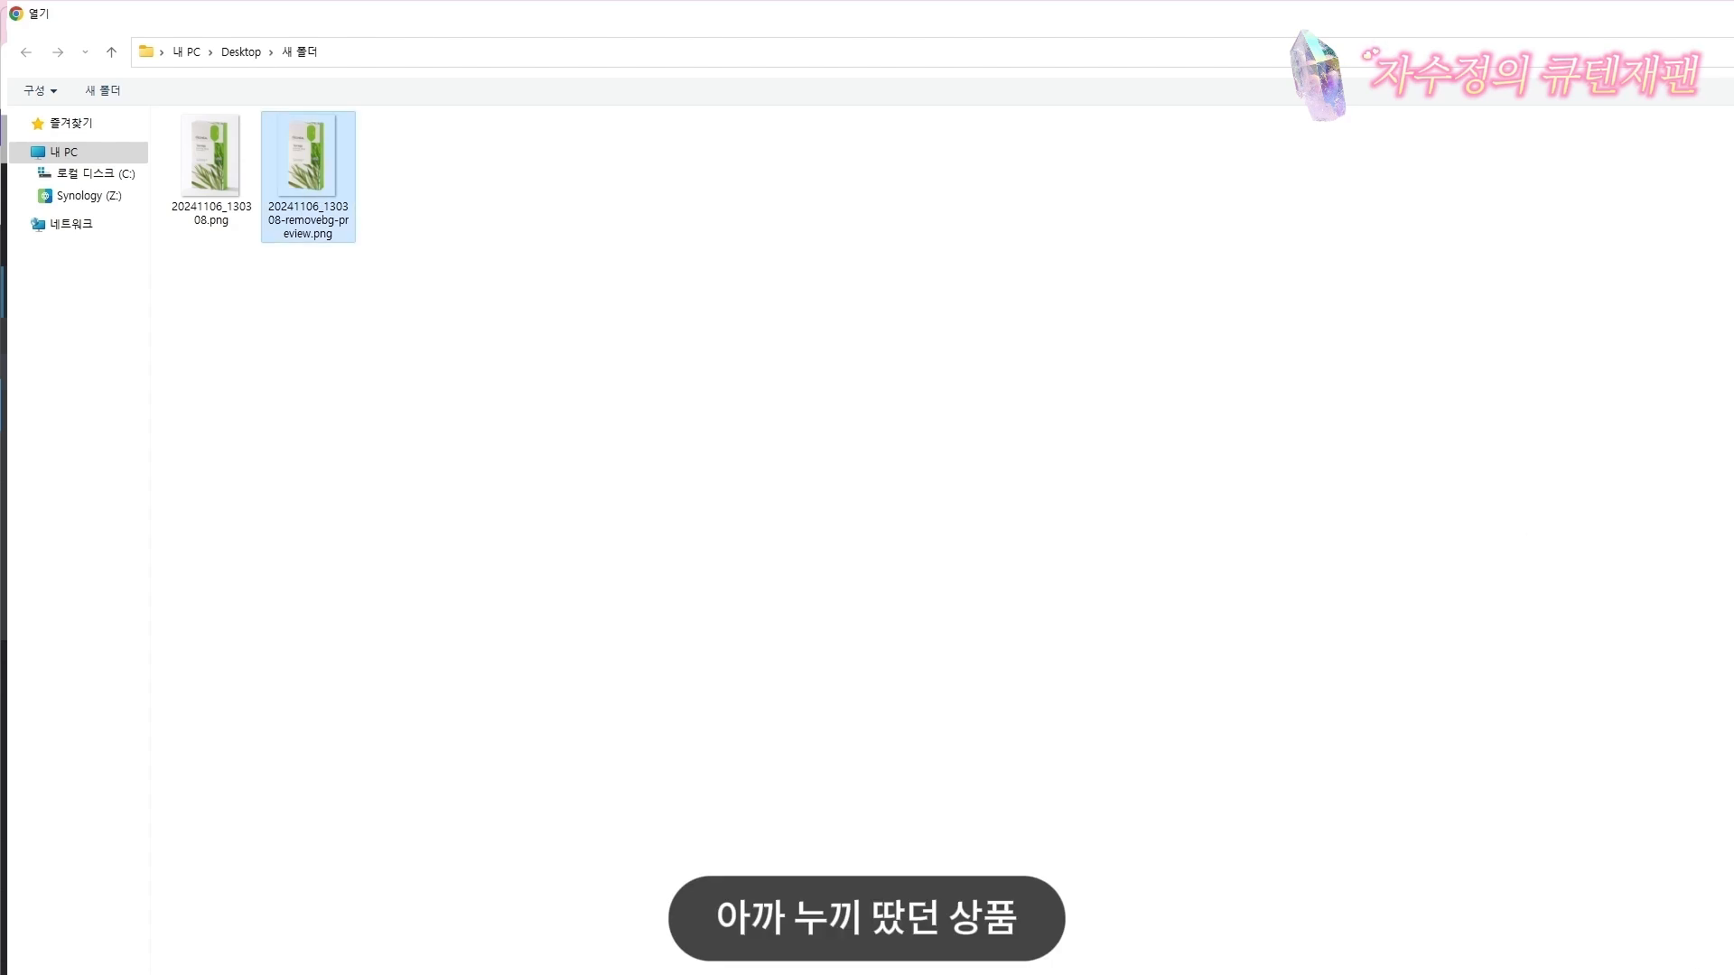
double_click(307, 158)
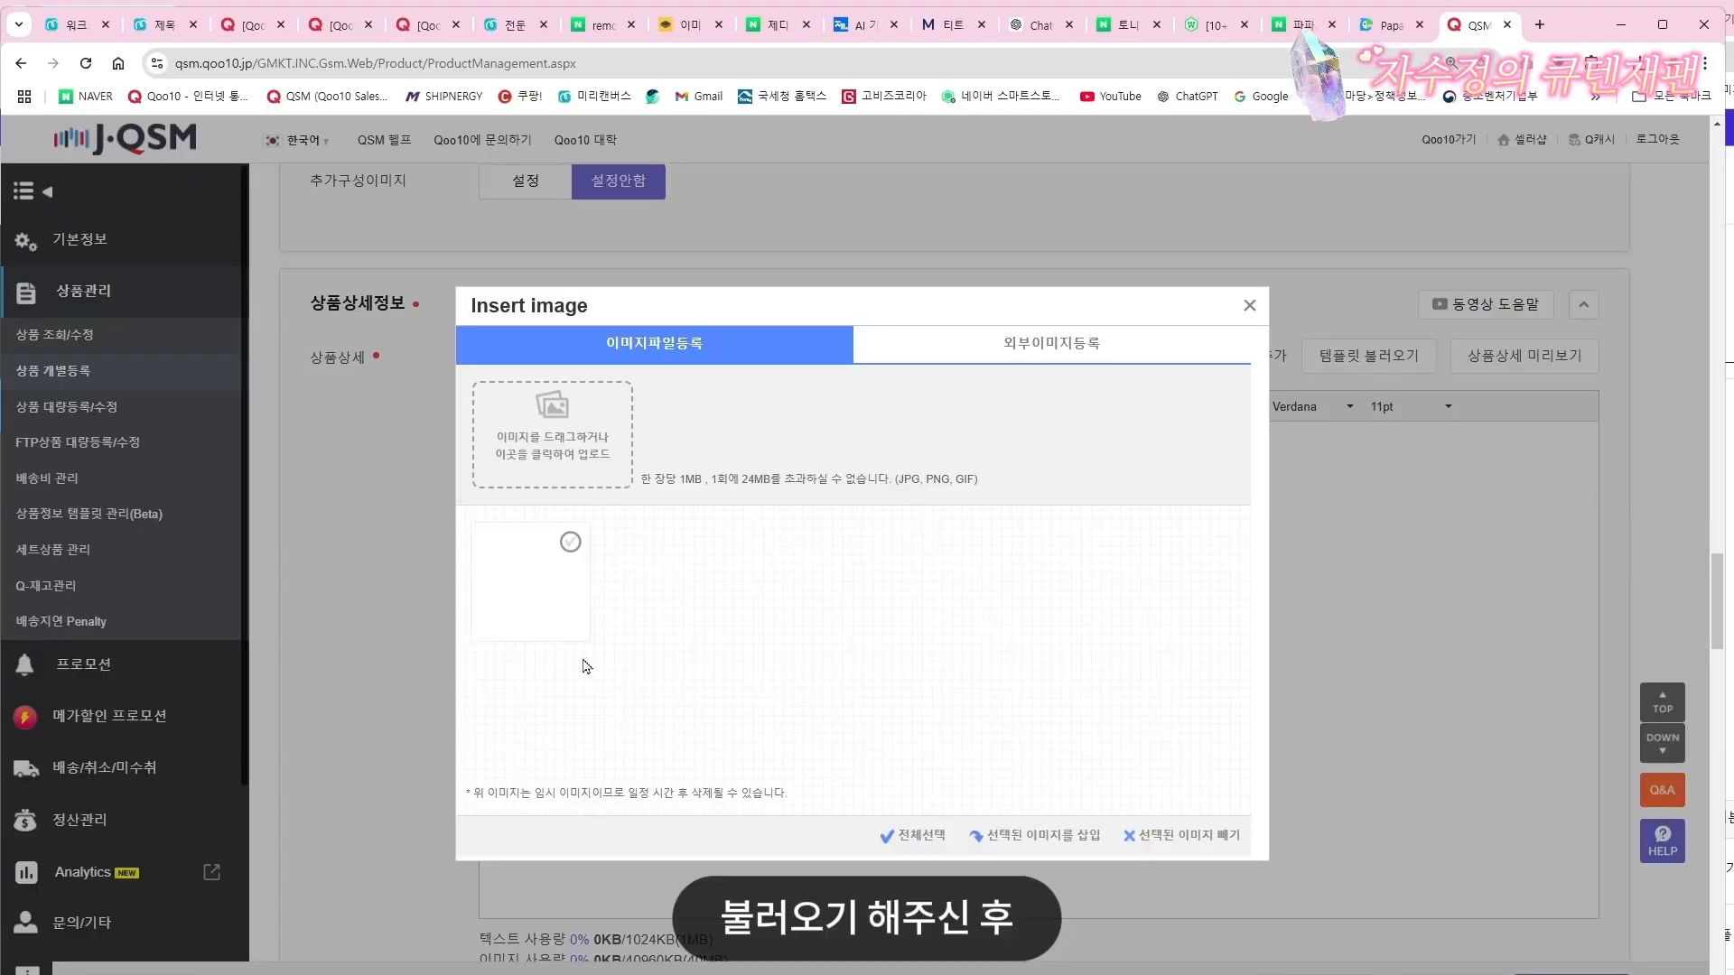
click(548, 599)
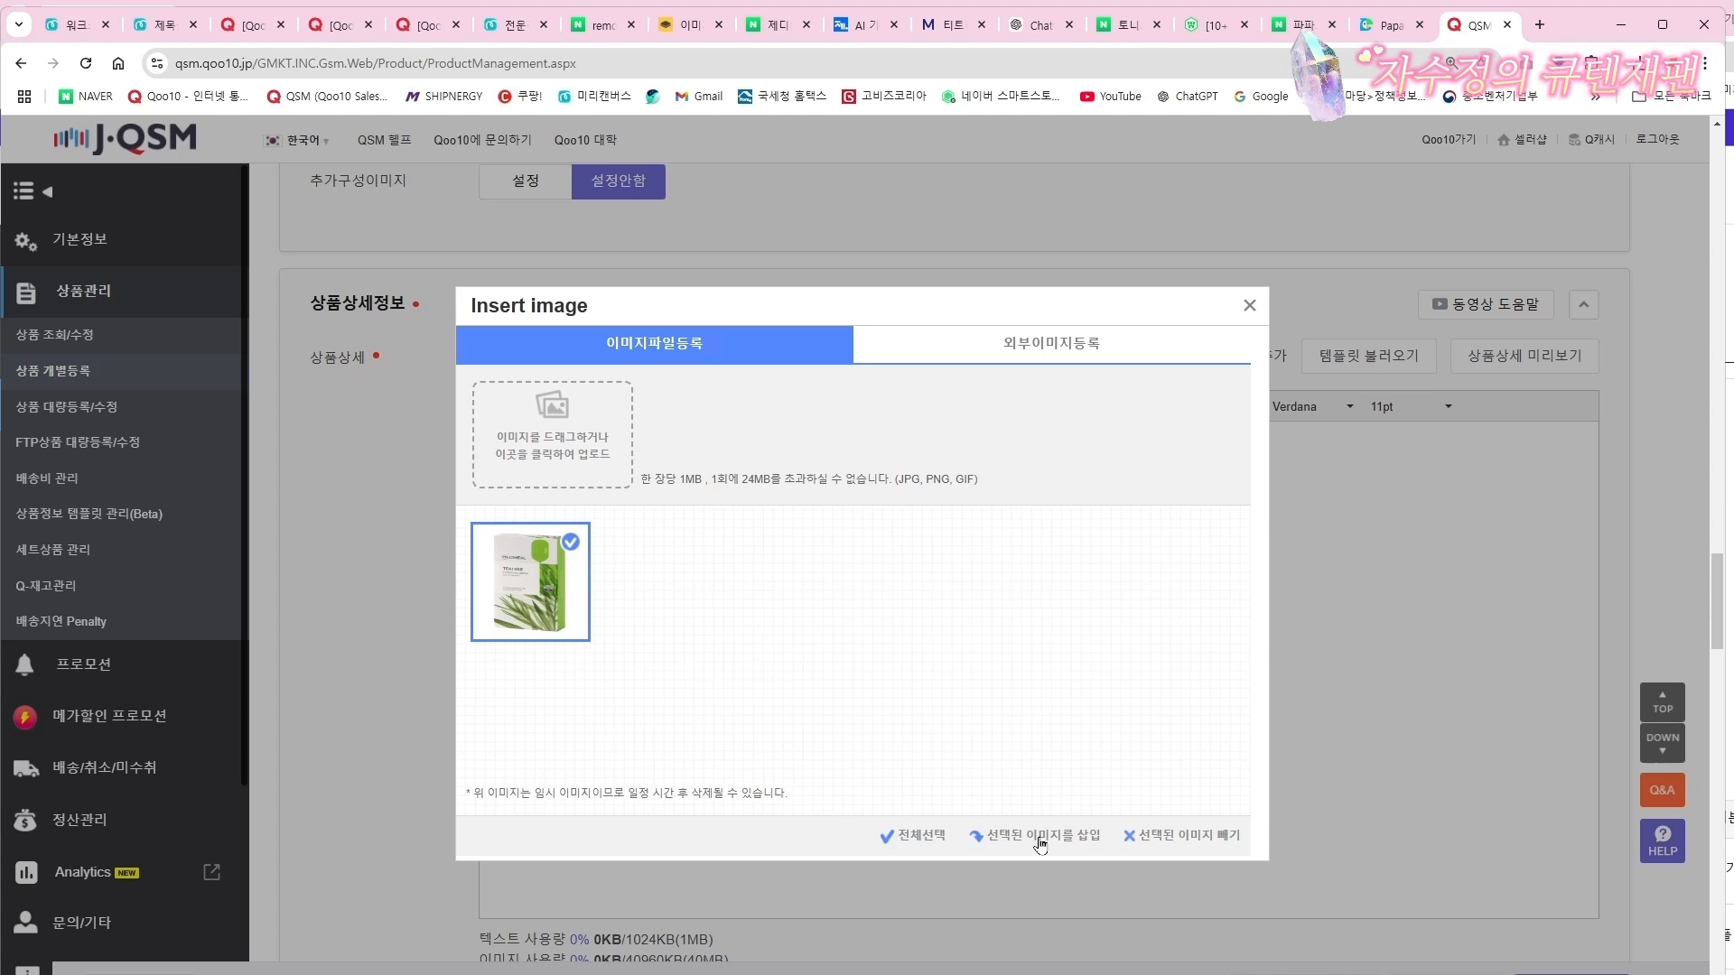
click(1041, 844)
Center the inserted MEDIHEAL mask box image horizontally in the product detail editor
click(644, 675)
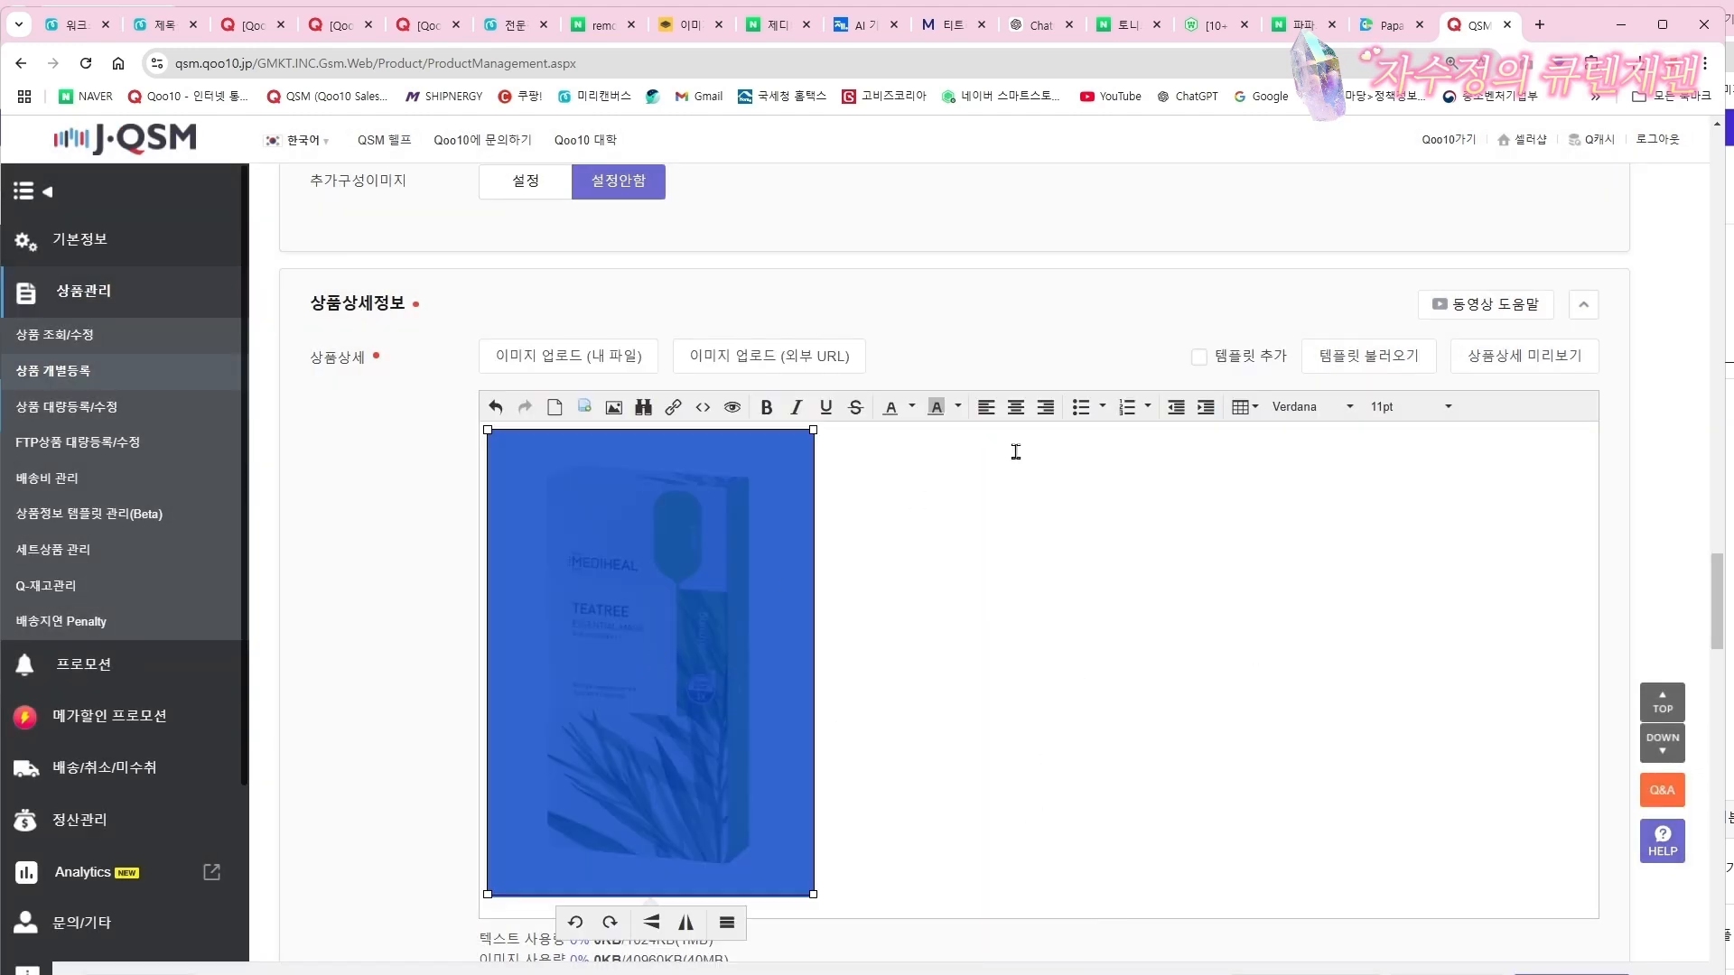
click(1015, 406)
click(1551, 685)
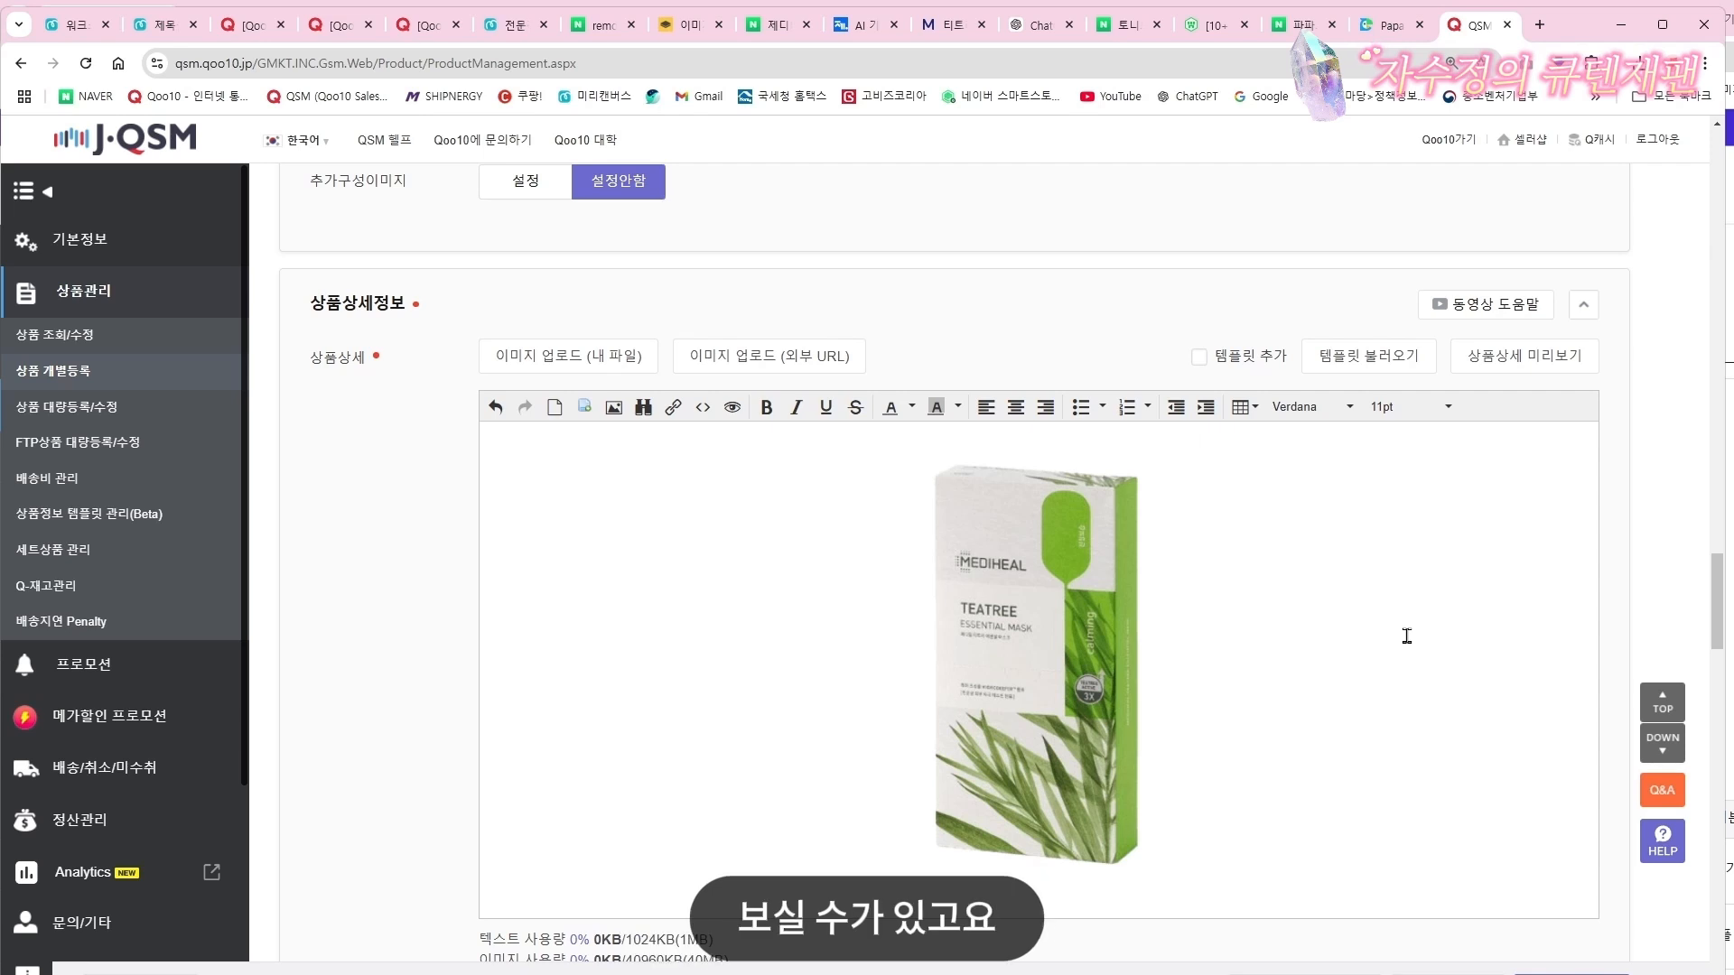
Capture the "단 1회 사용으로 피부 자극 긴급 진정" section of the MEDIHEAL product page and save it as a PNG in 새 폴더
click(169, 25)
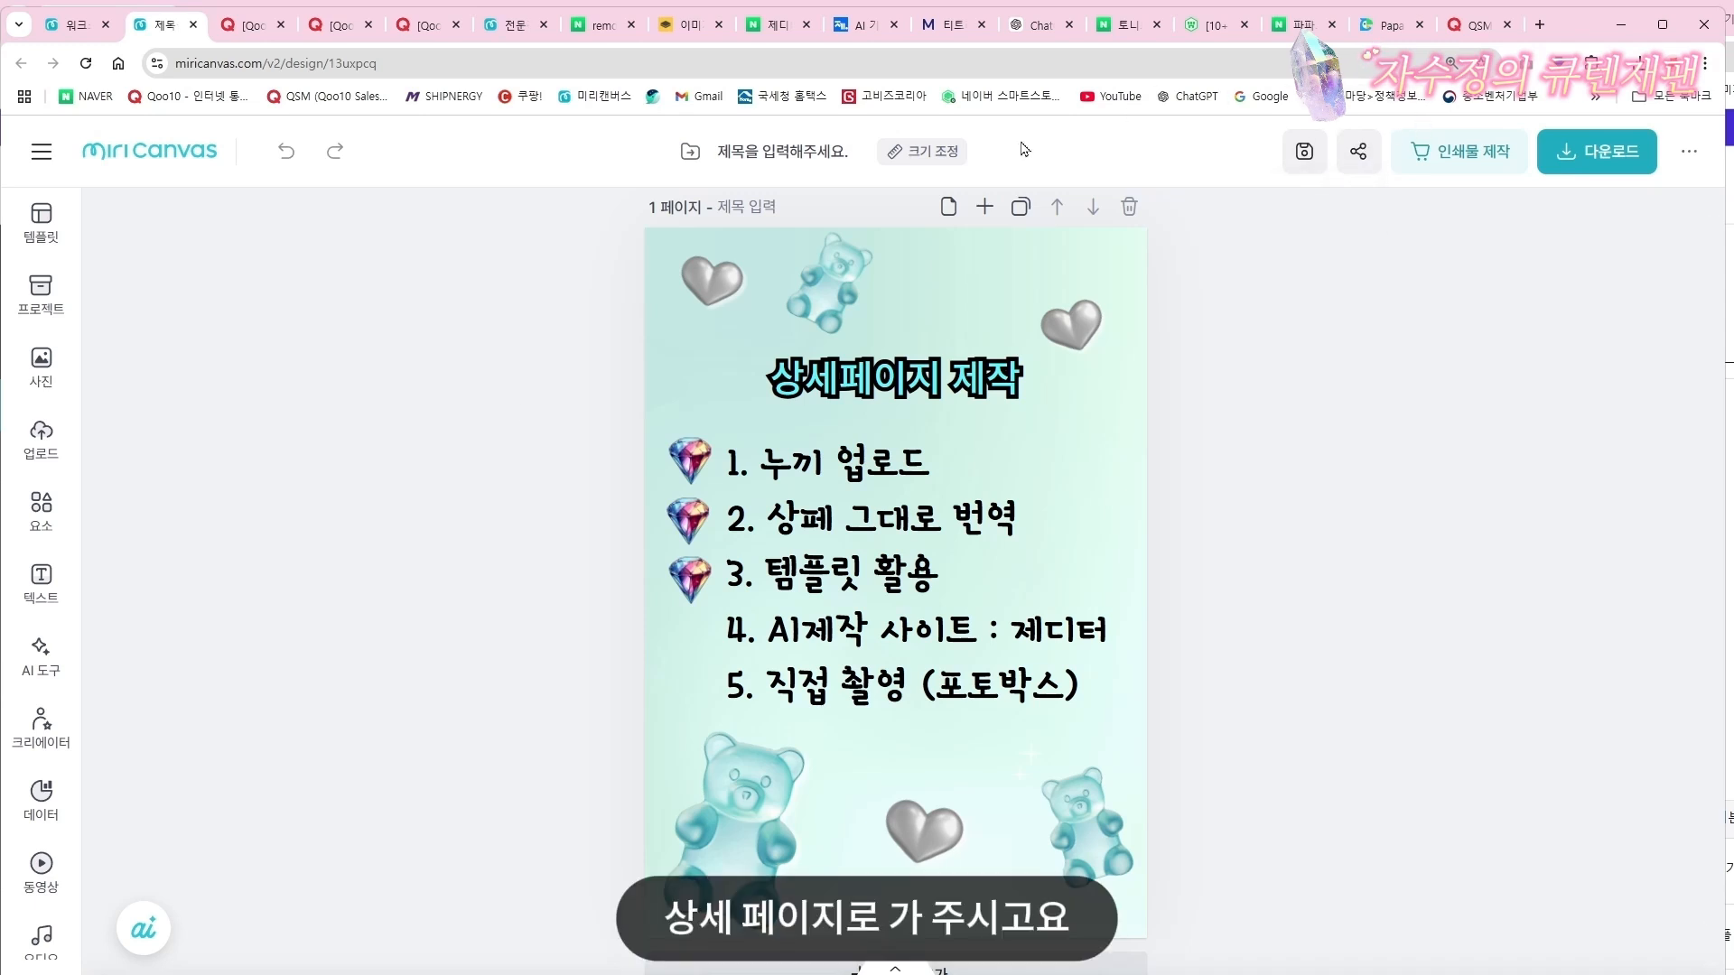
click(950, 26)
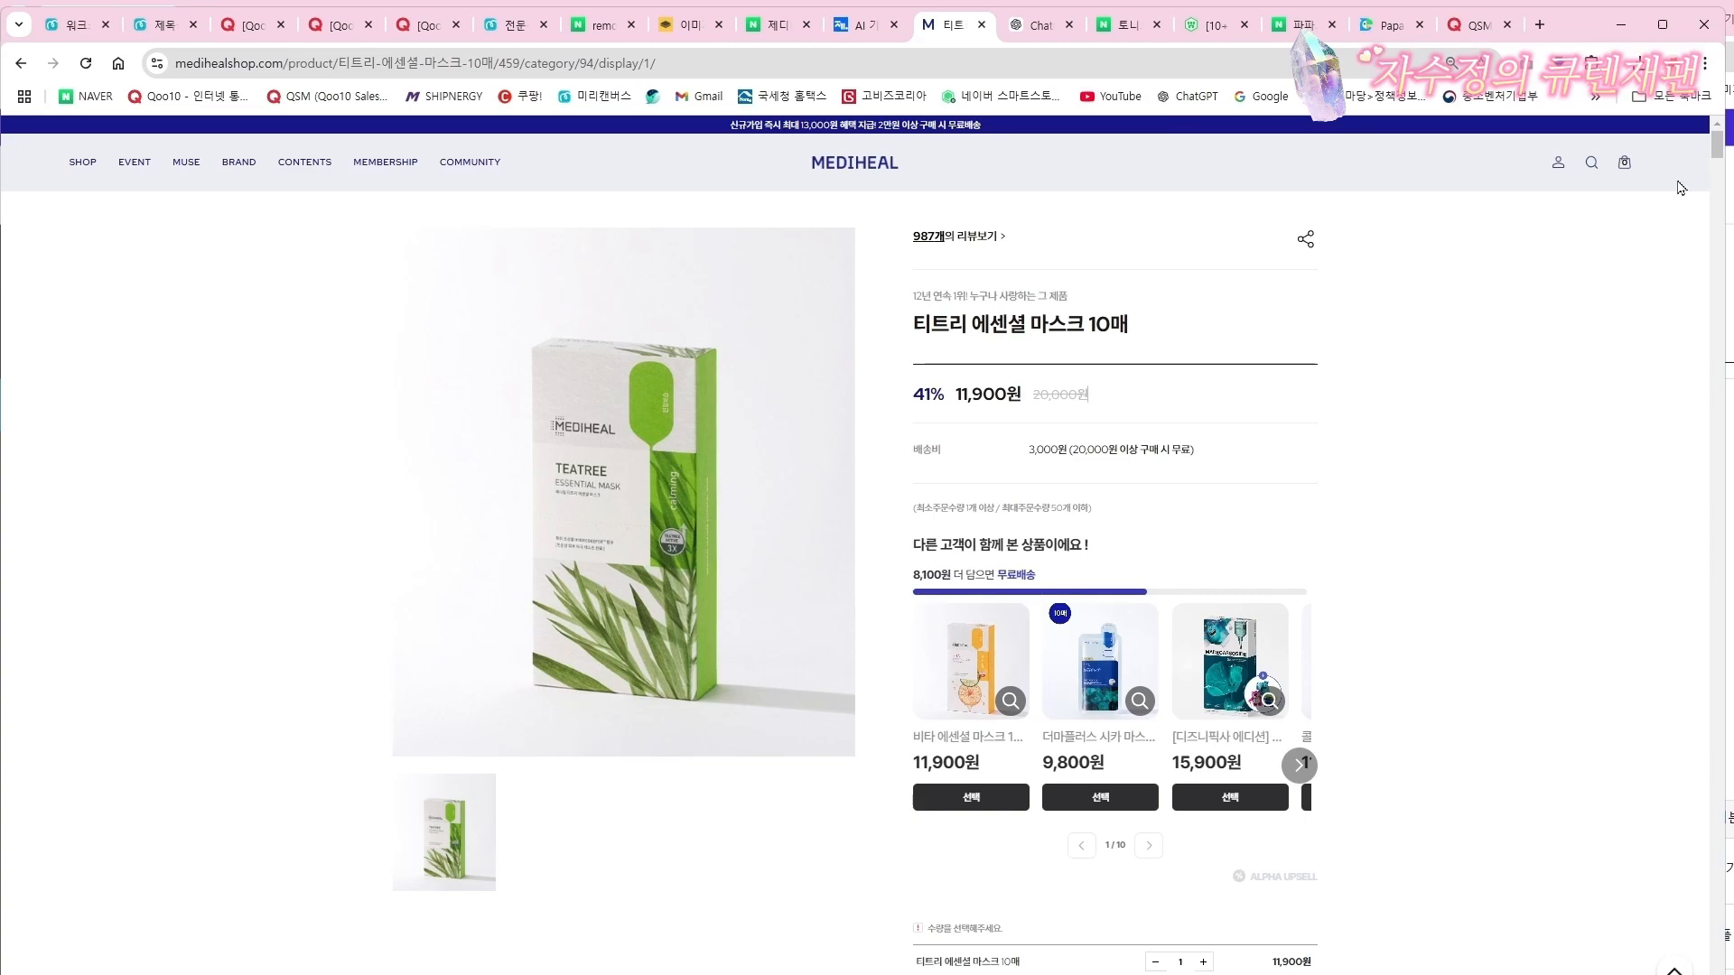
drag(1716, 151, 1652, 263)
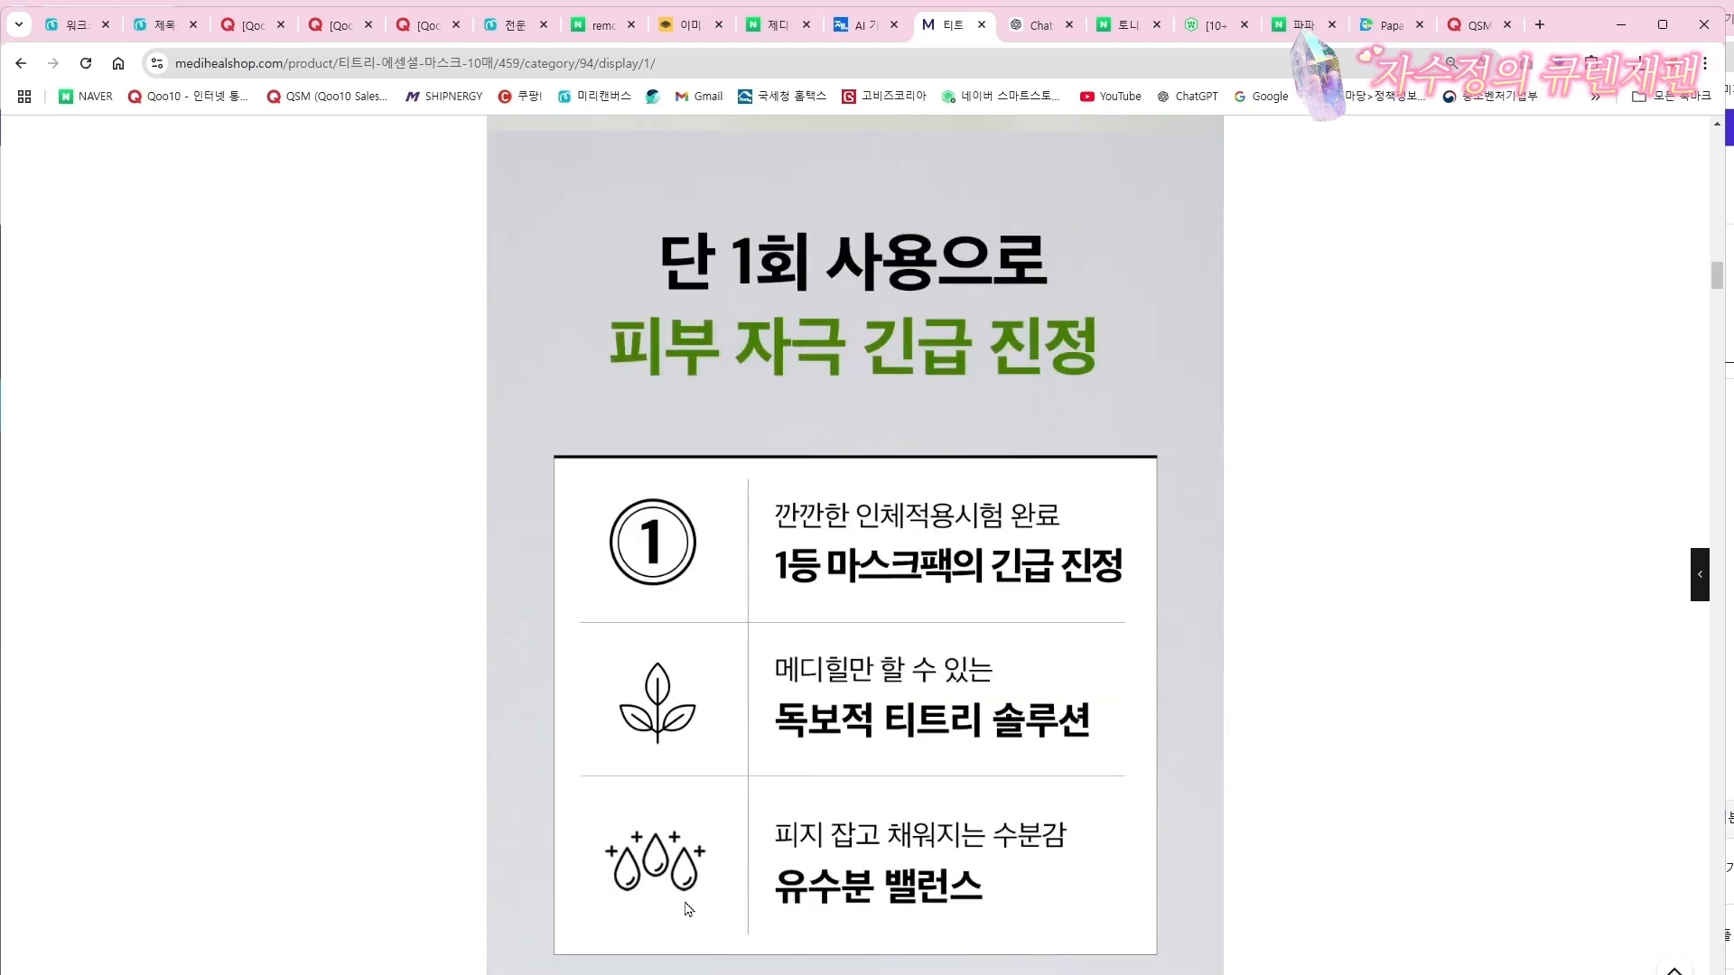
key(alt+Tab)
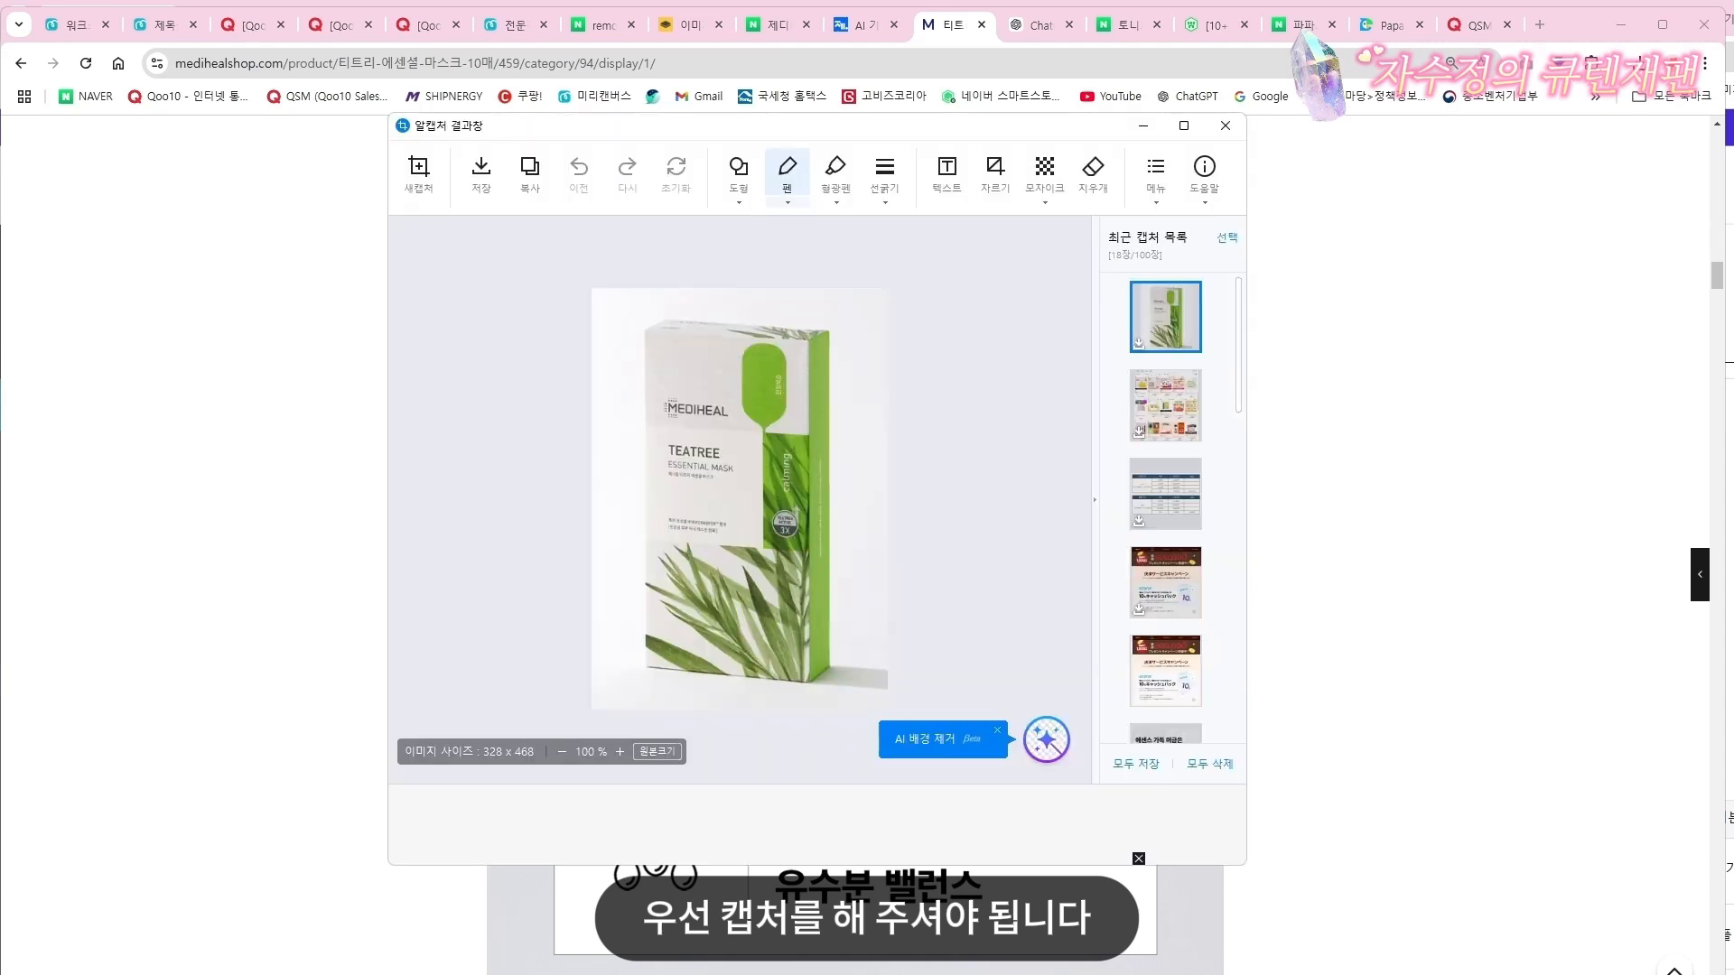
click(418, 174)
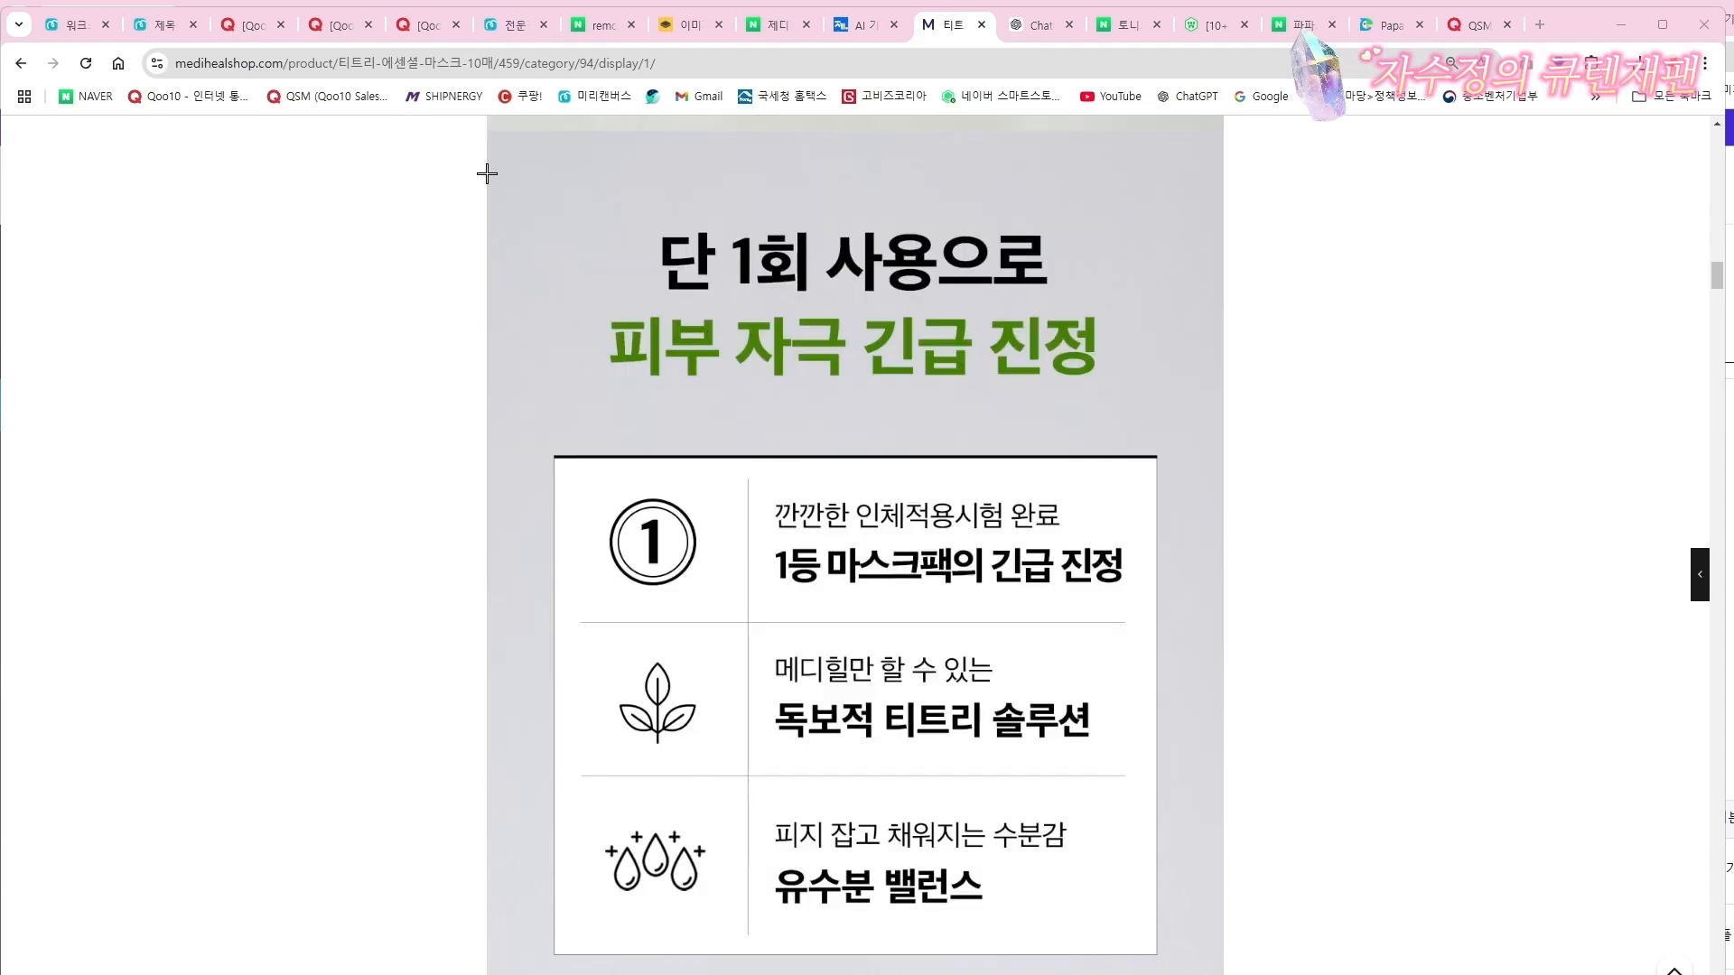
drag(486, 173, 1219, 974)
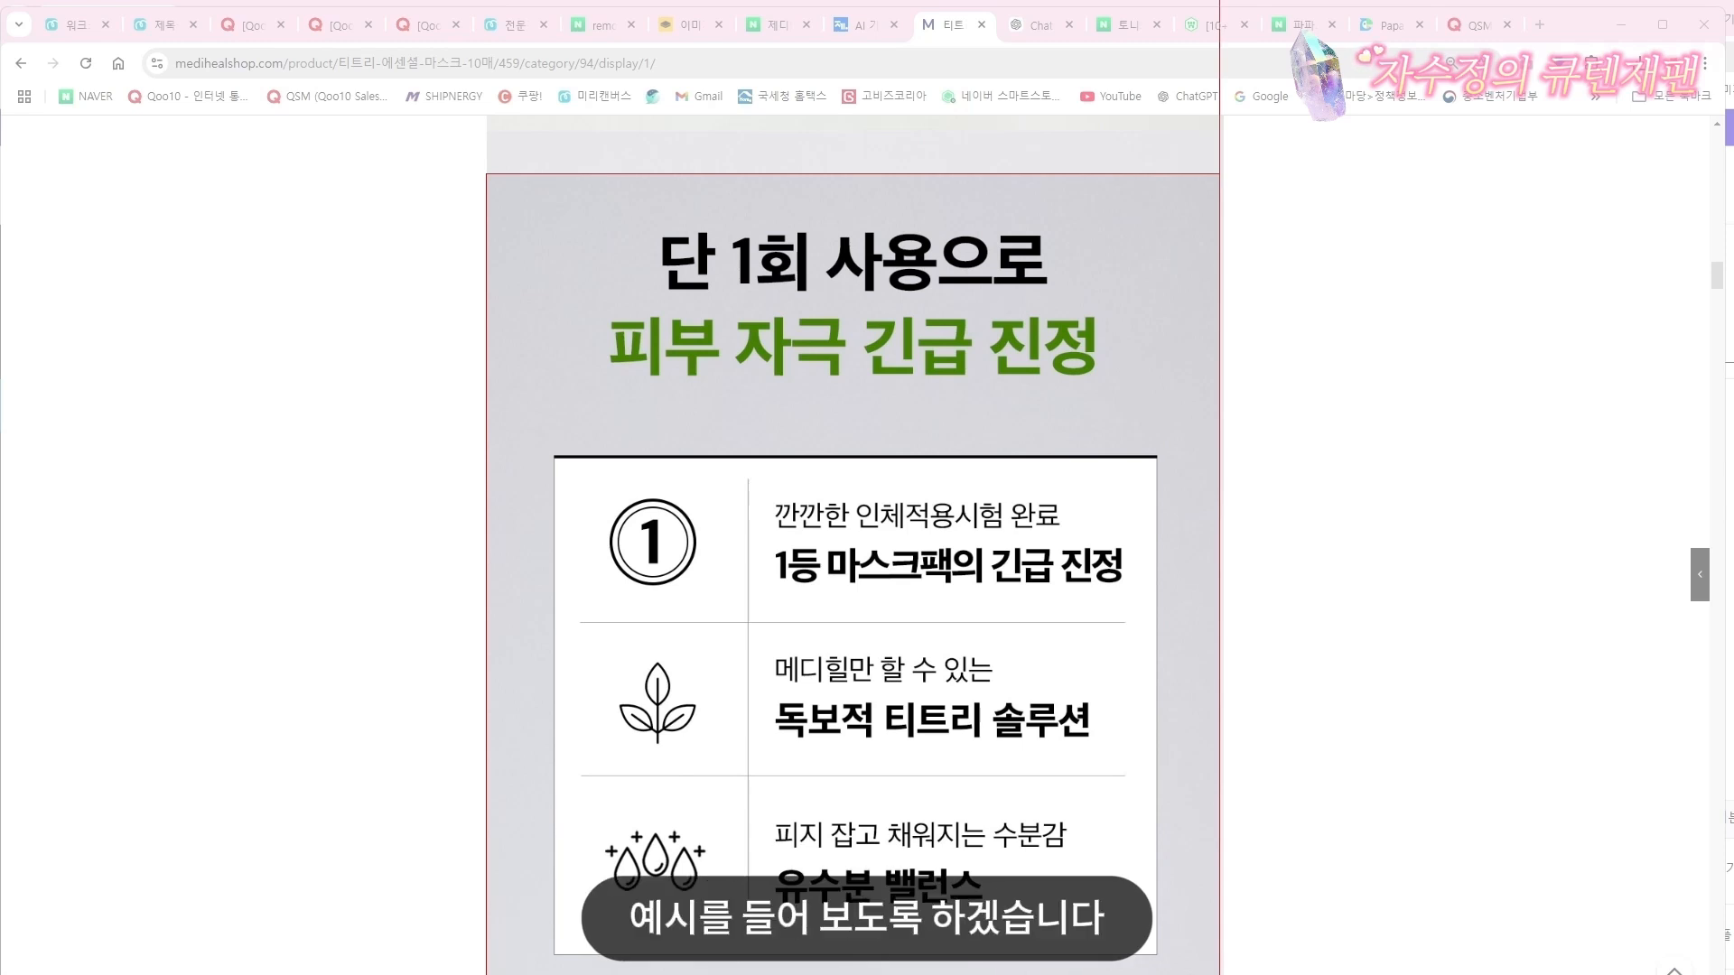
drag(1219, 974, 1219, 974)
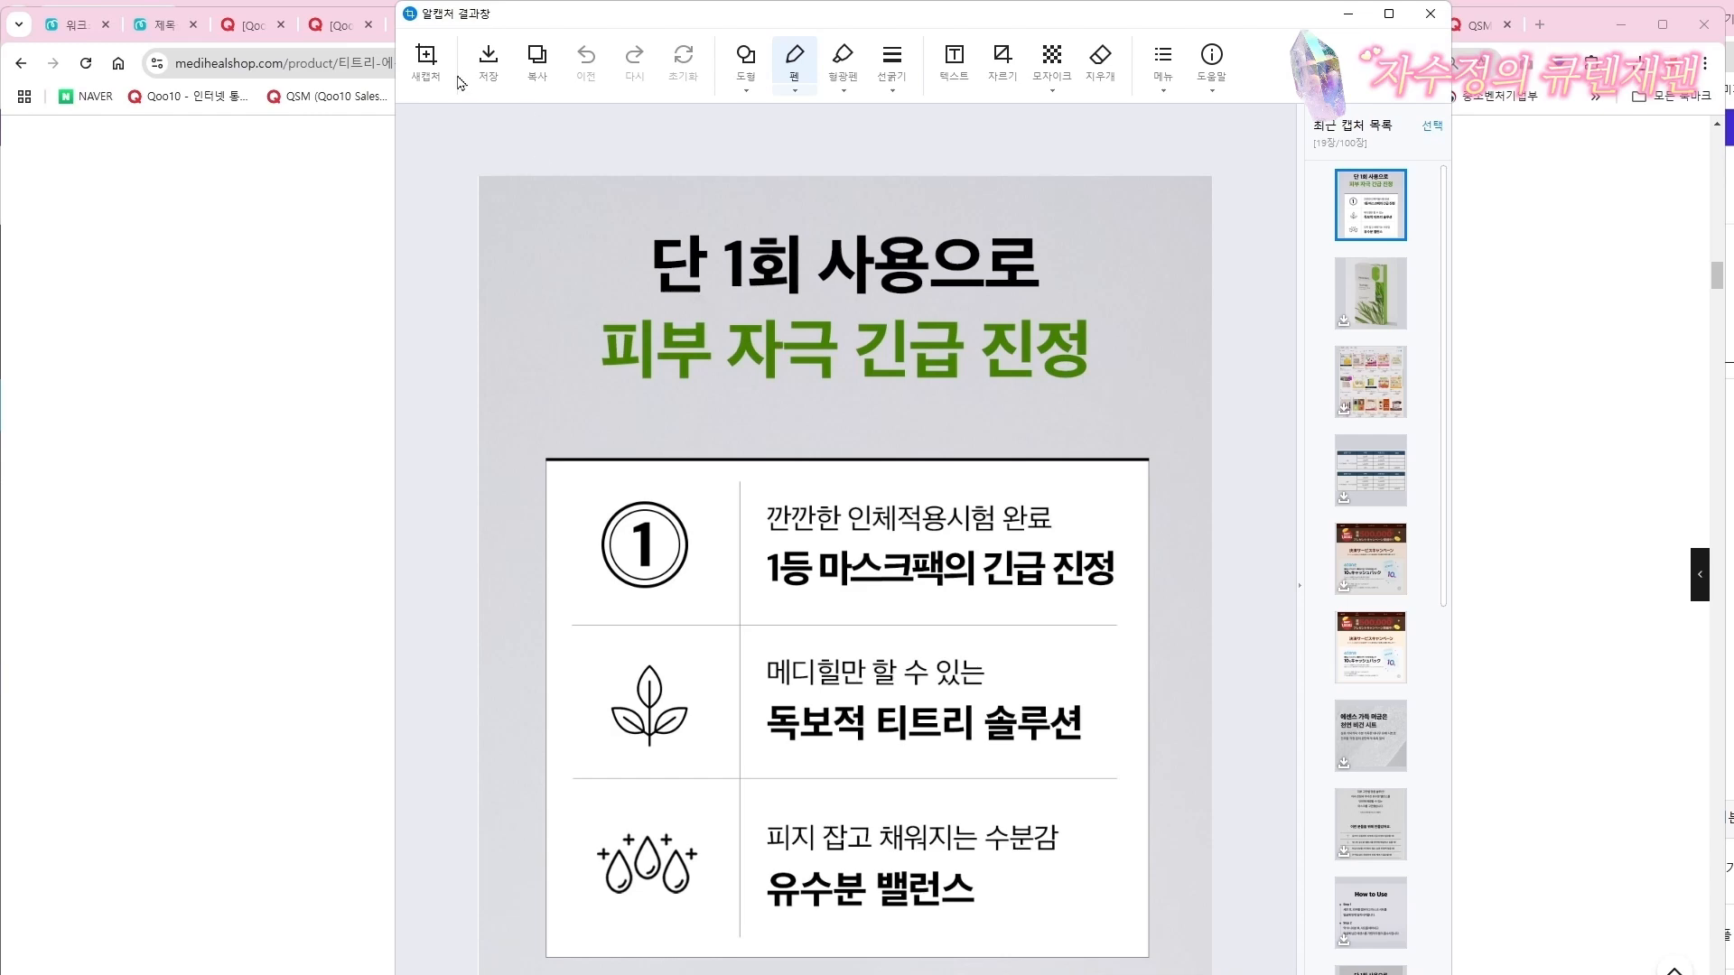
key(ctrl+s)
click(1214, 652)
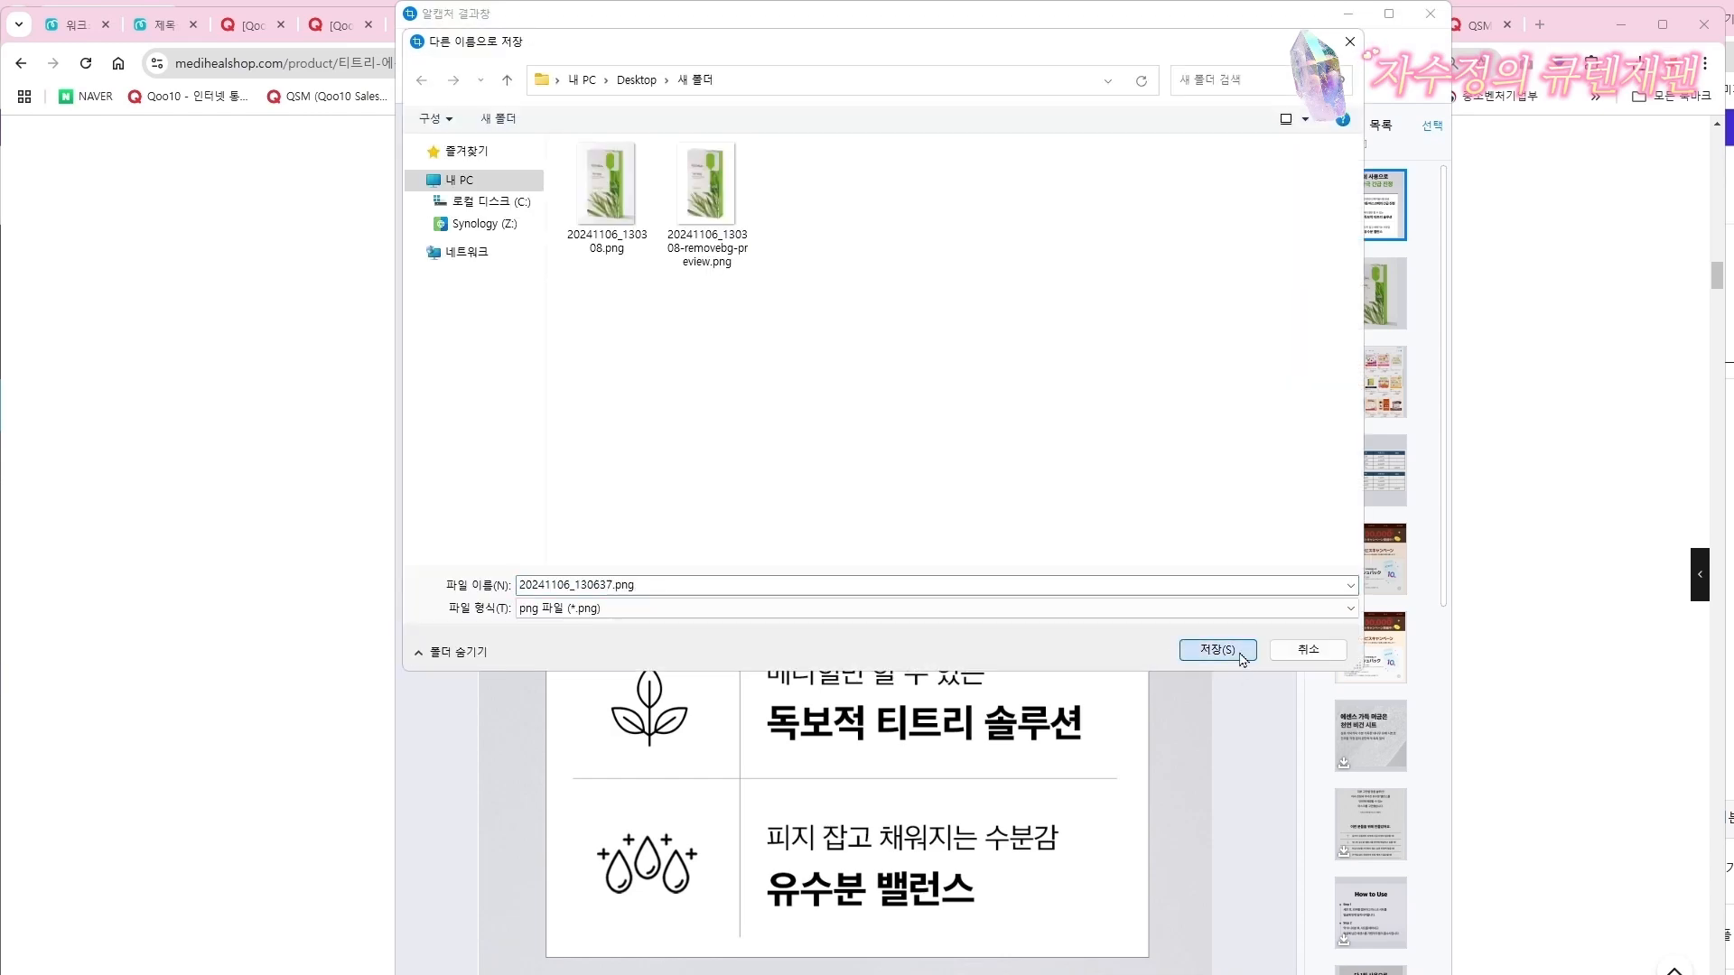
click(268, 585)
Capture the "에센스 가득 머금은 천연 비건 시트" section at about 817 x 750 px and save it as a PNG in 새 폴더
scroll(398, 608, down, 20)
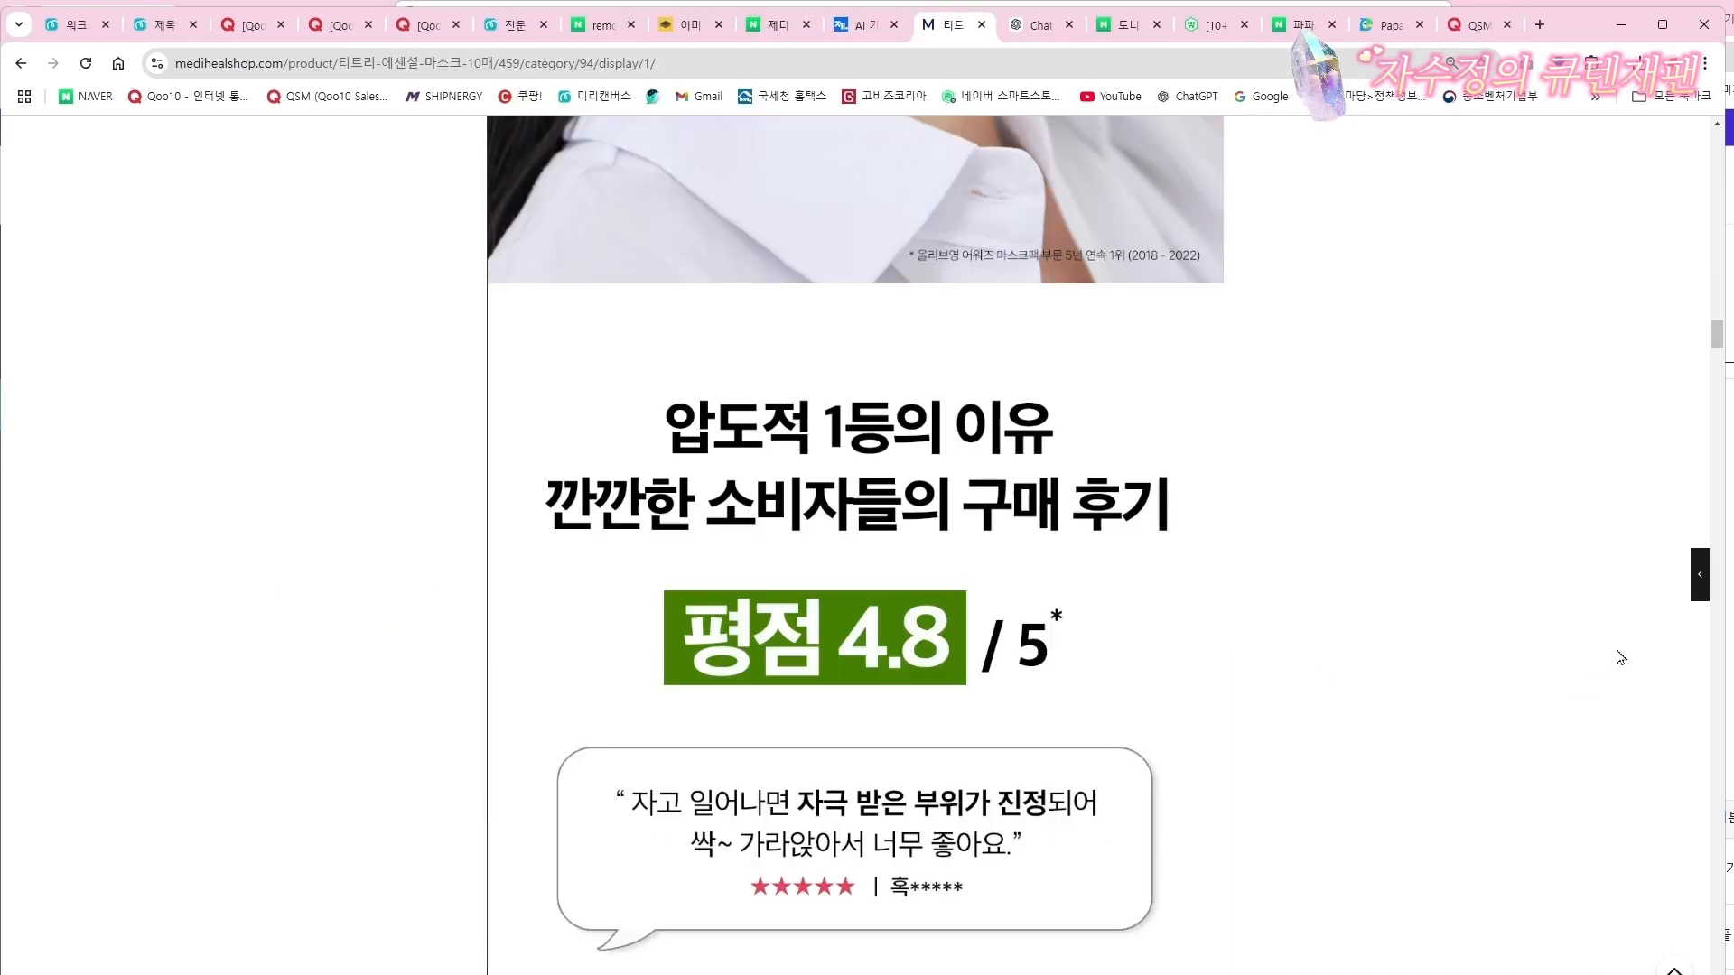
drag(1717, 336, 1716, 677)
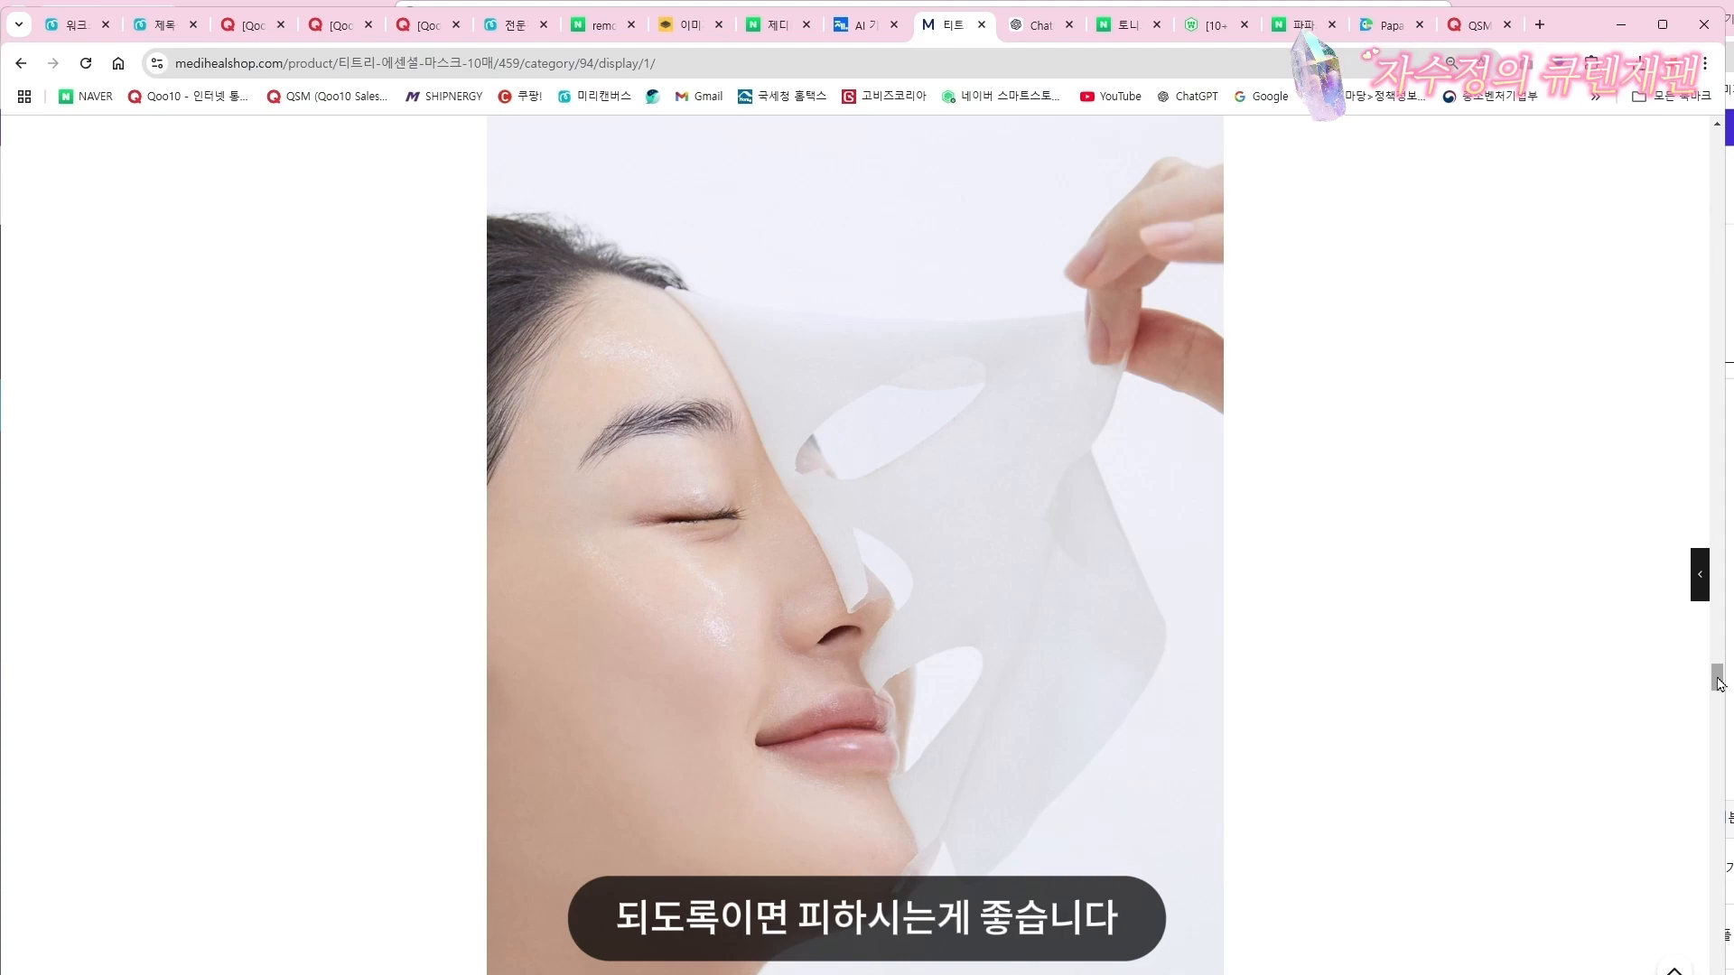
drag(1716, 682, 1725, 578)
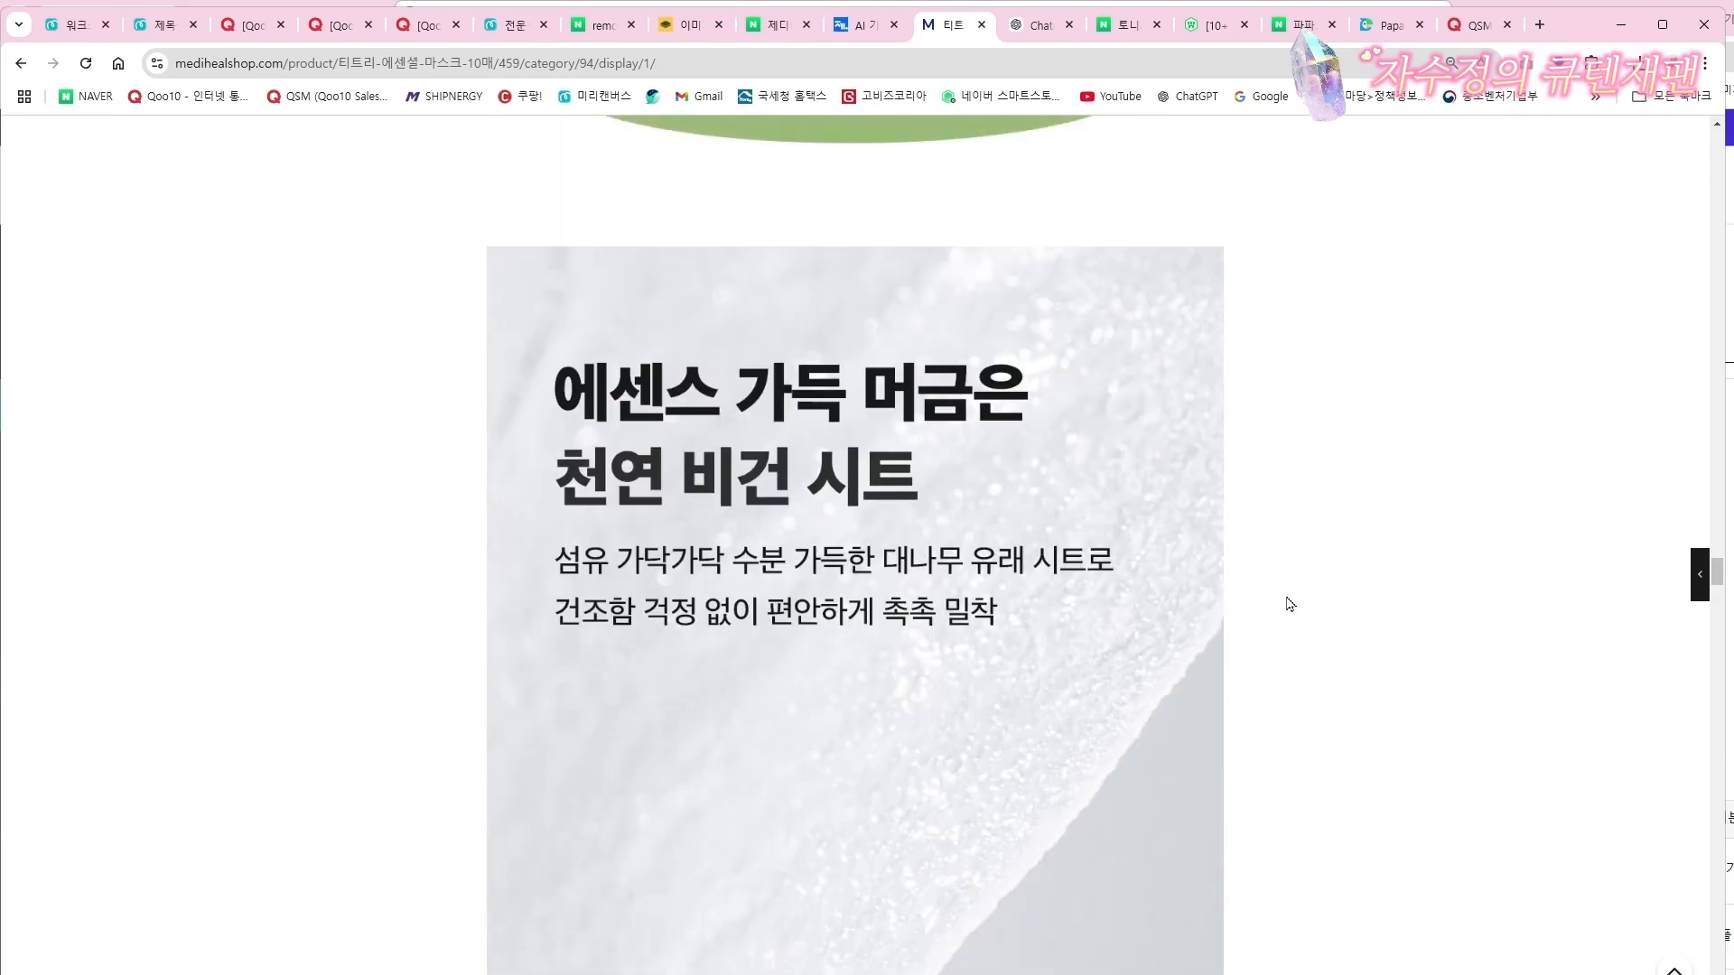
key(alt+Tab)
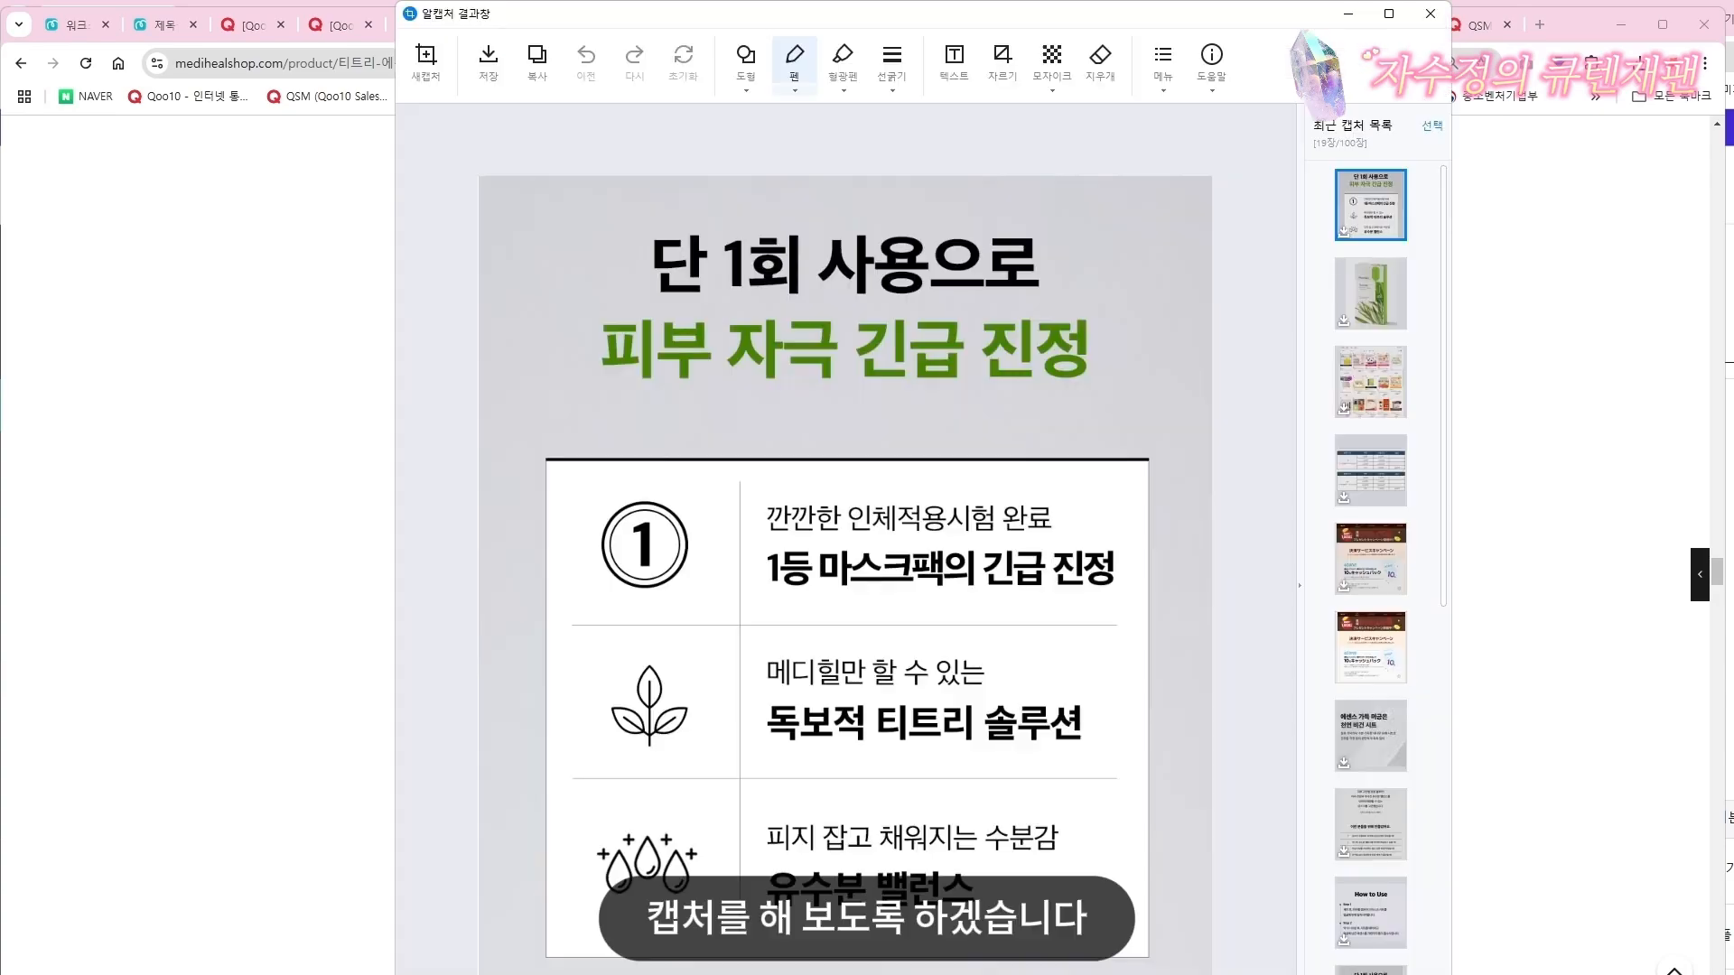
click(425, 65)
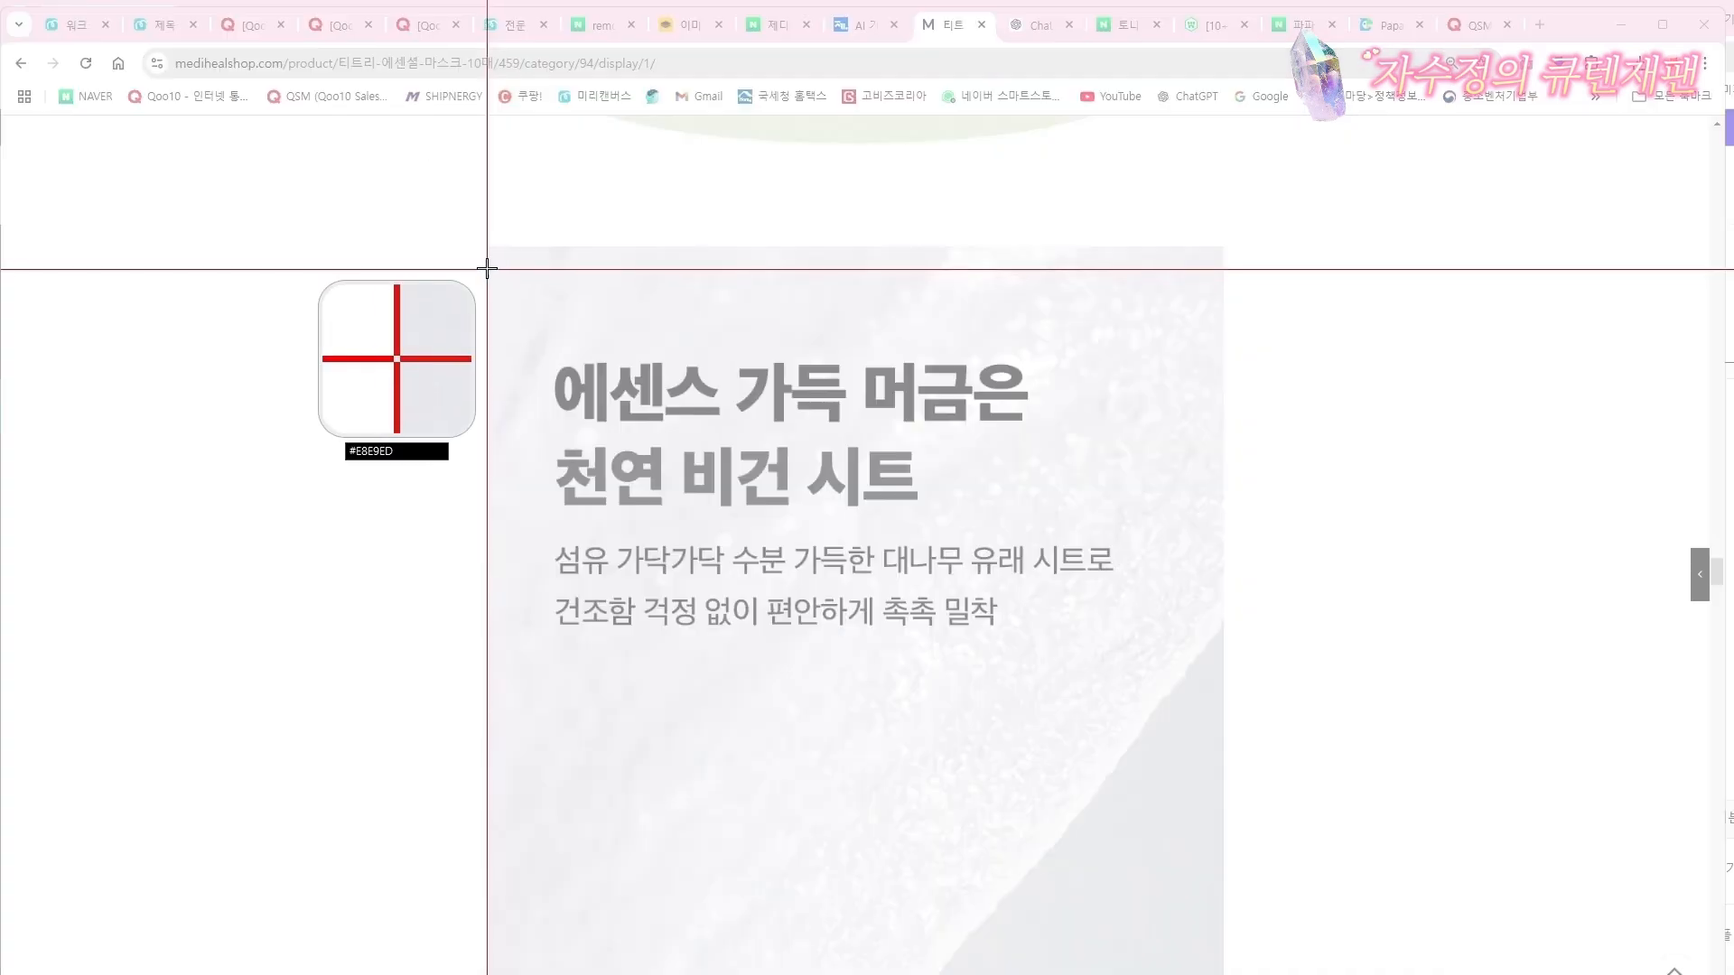
drag(487, 268, 1229, 952)
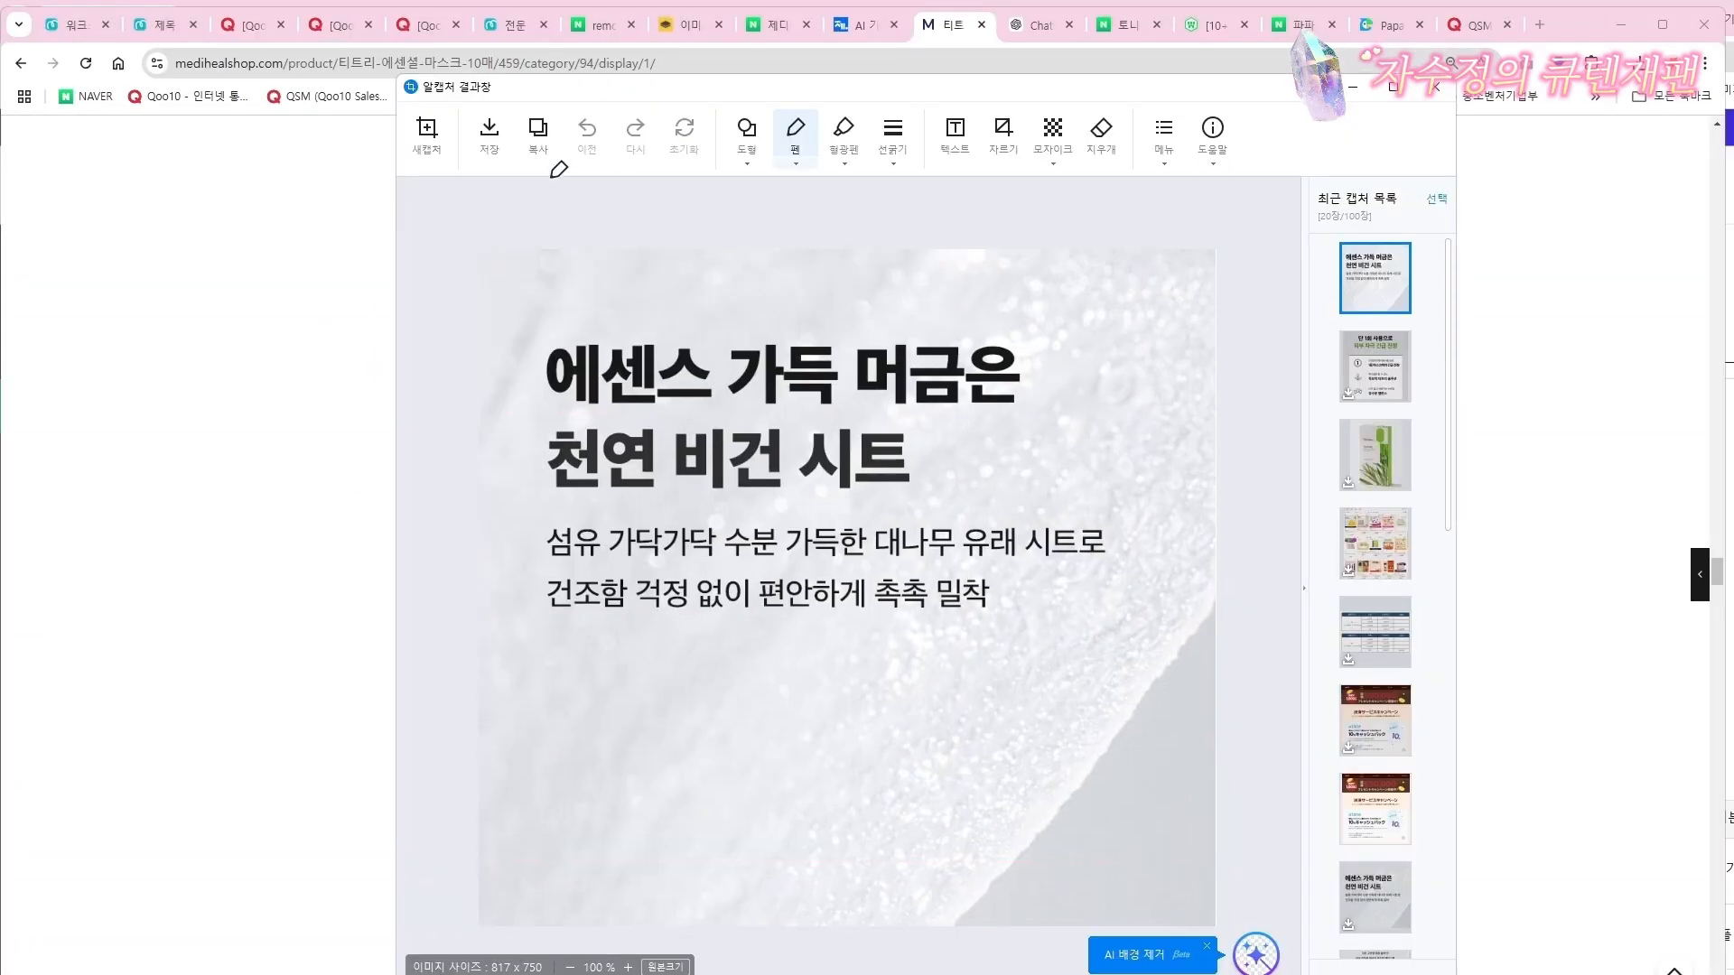
click(488, 137)
click(1211, 720)
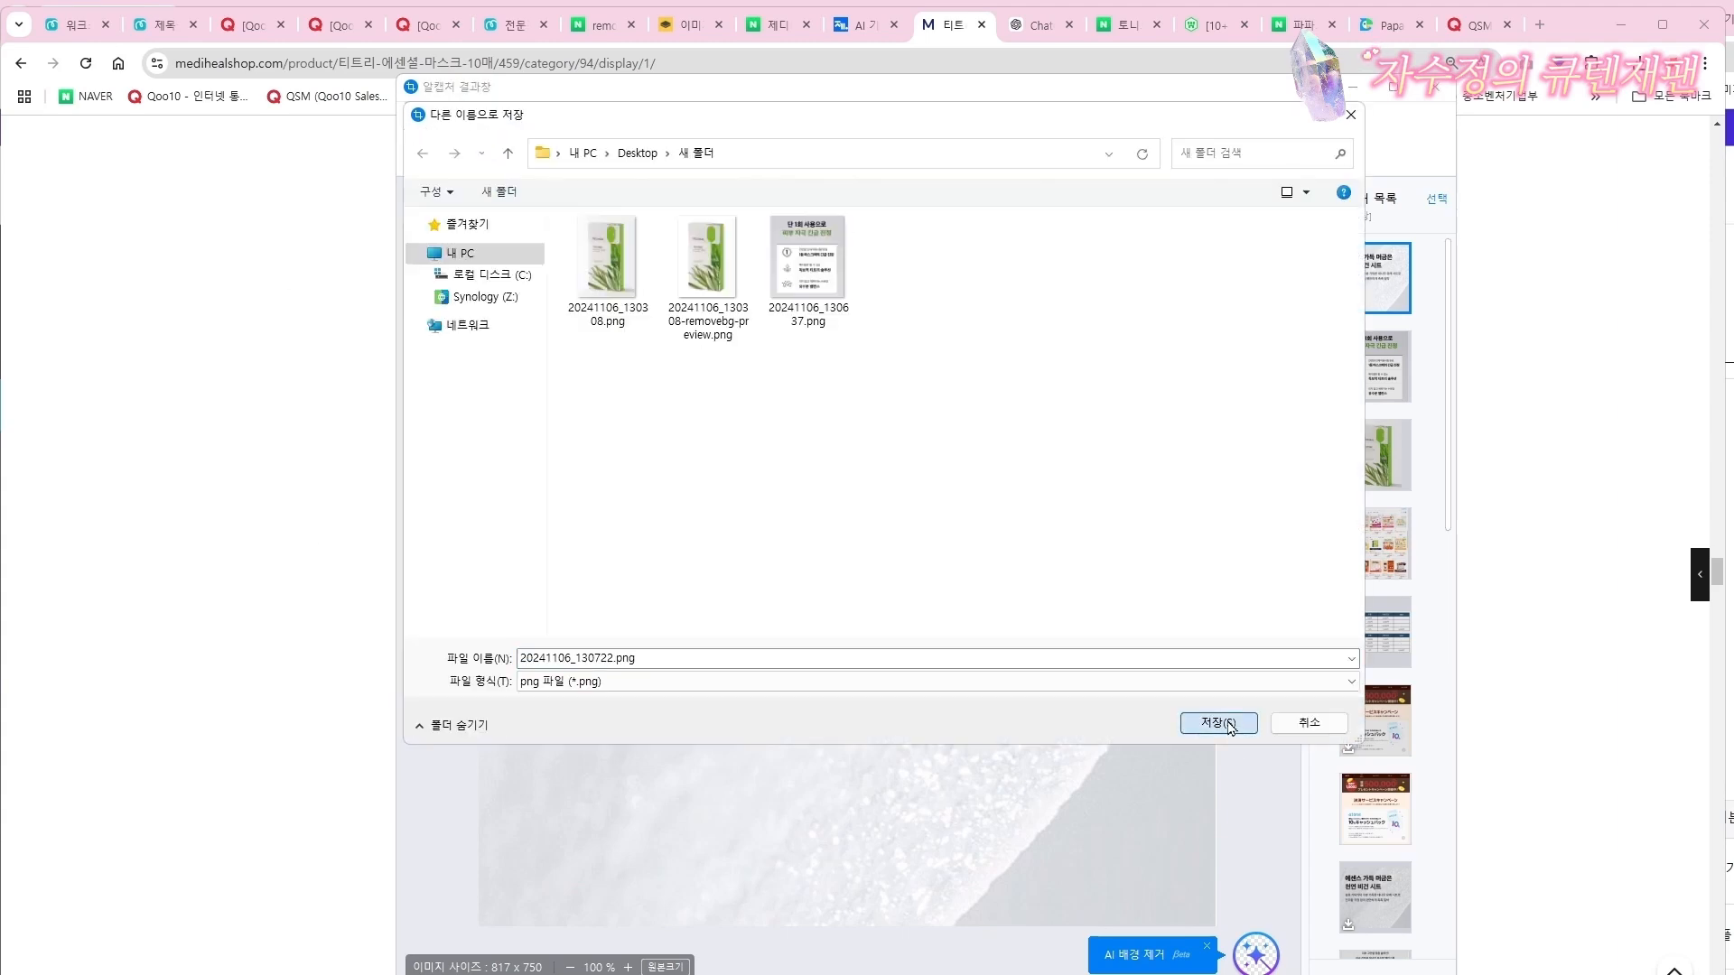
click(156, 525)
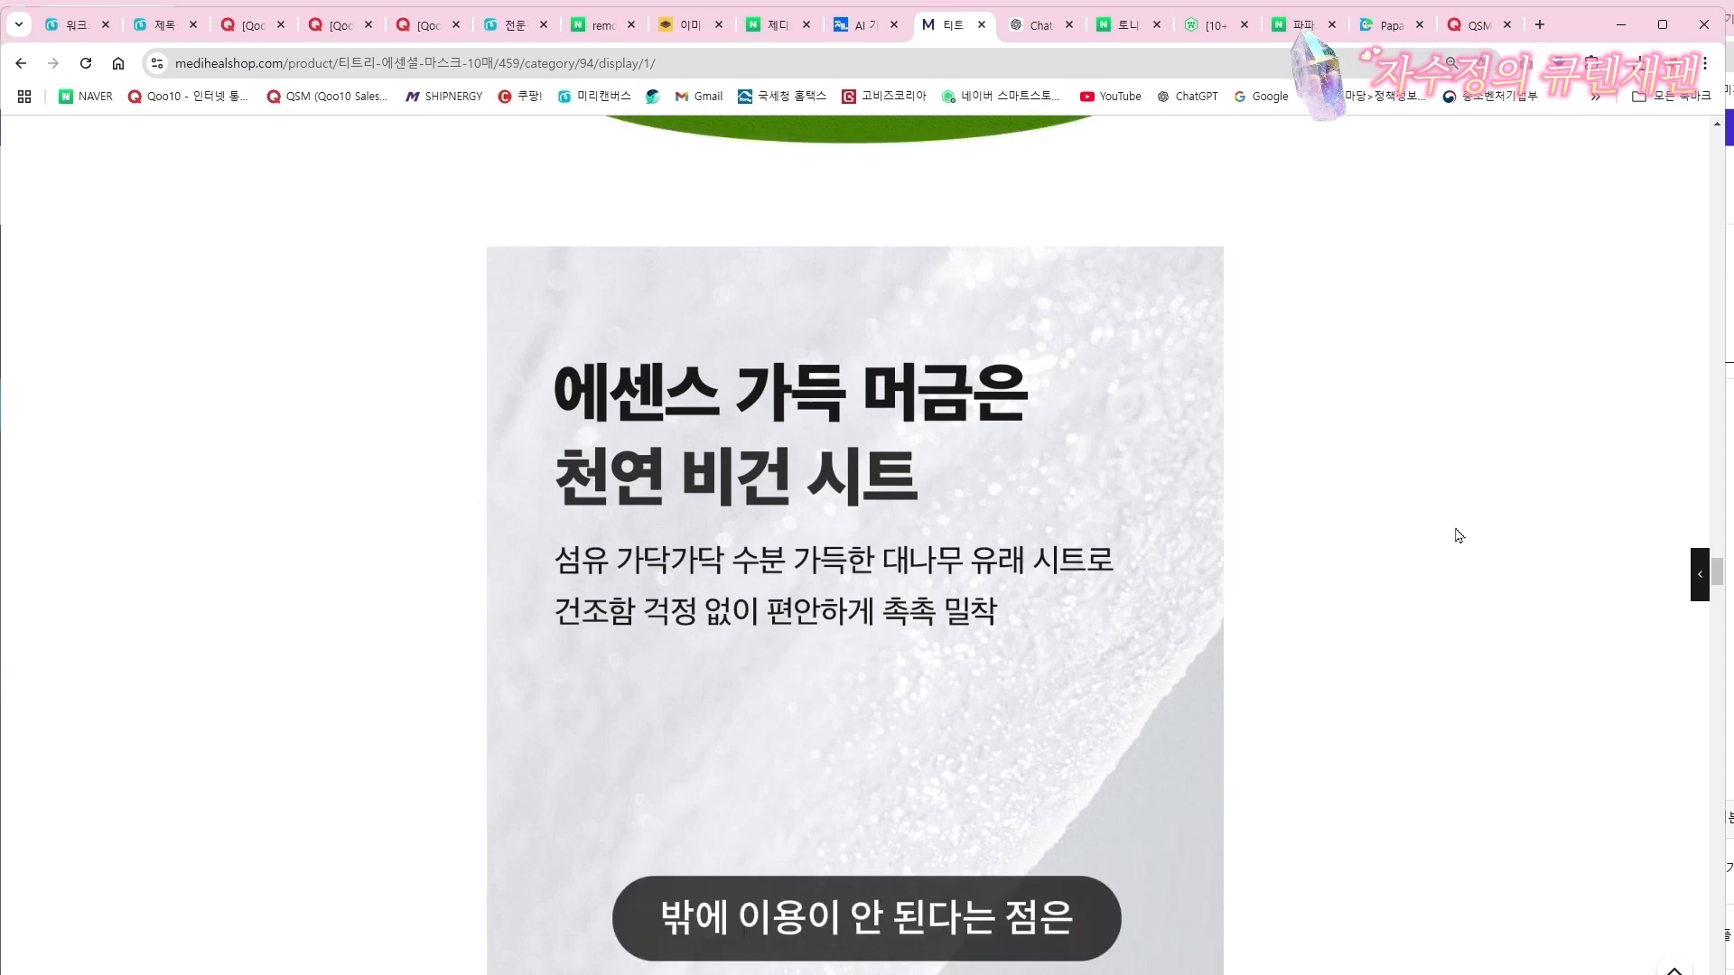
Switch to ChatGPT and attach the captures 20241106_130637.png and 20241106_130722.png from the computer
click(1049, 24)
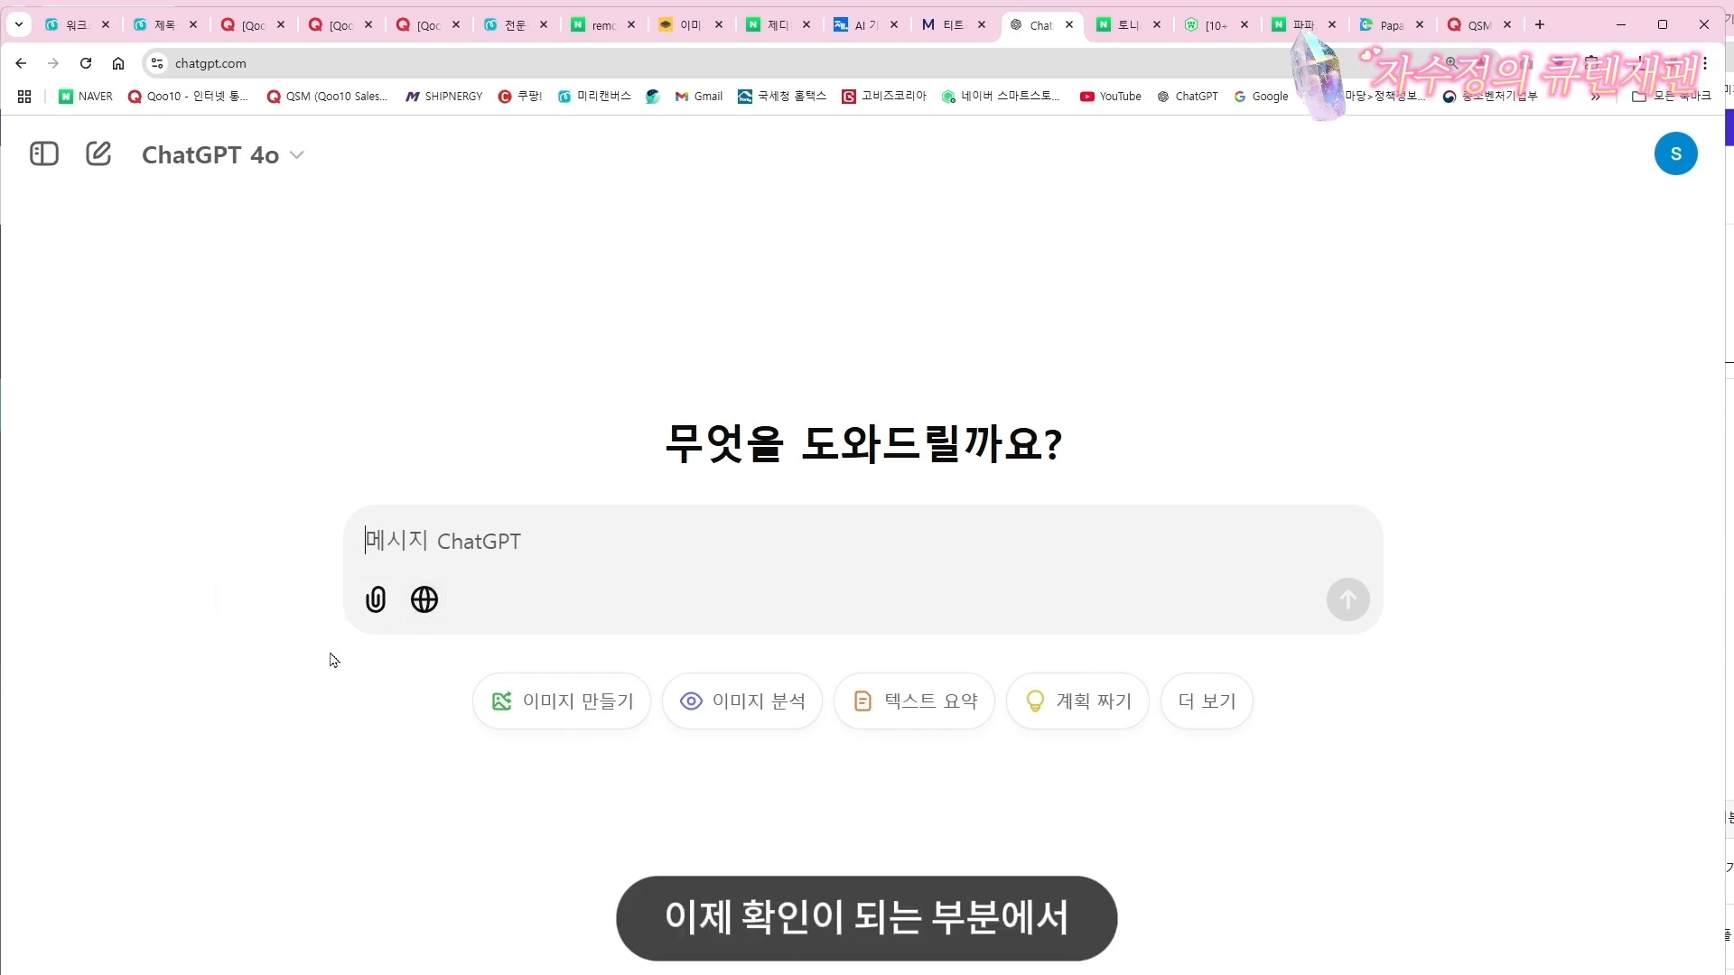
click(370, 602)
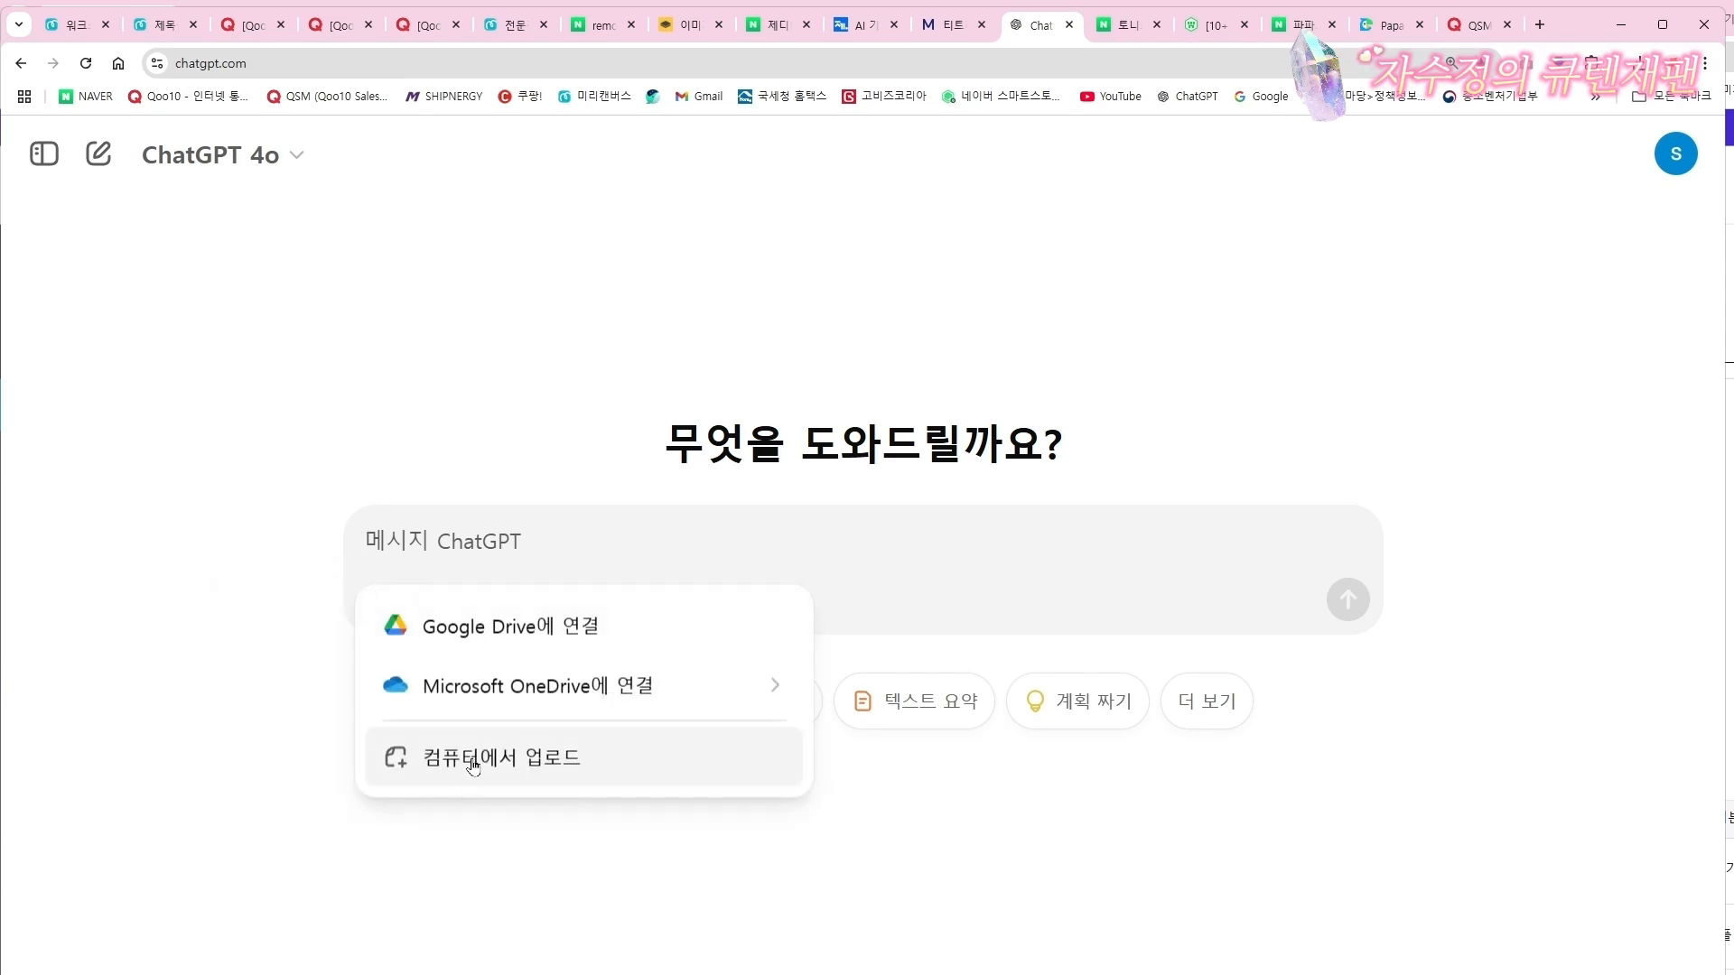
click(561, 766)
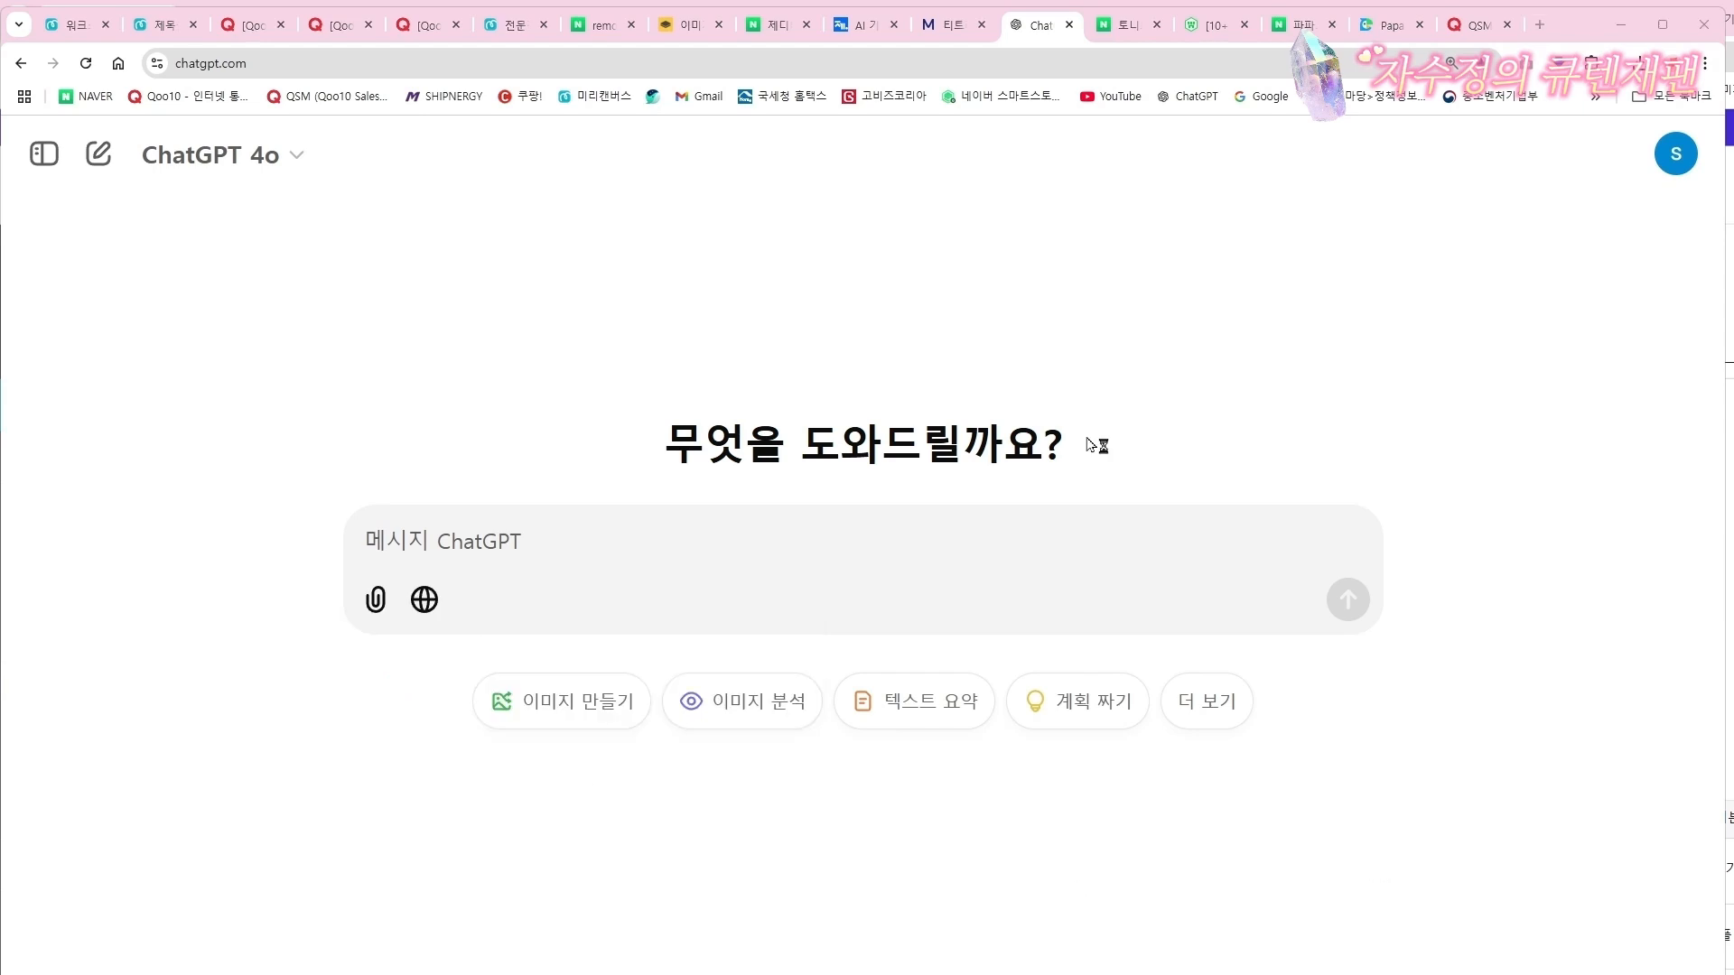
drag(704, 260, 405, 150)
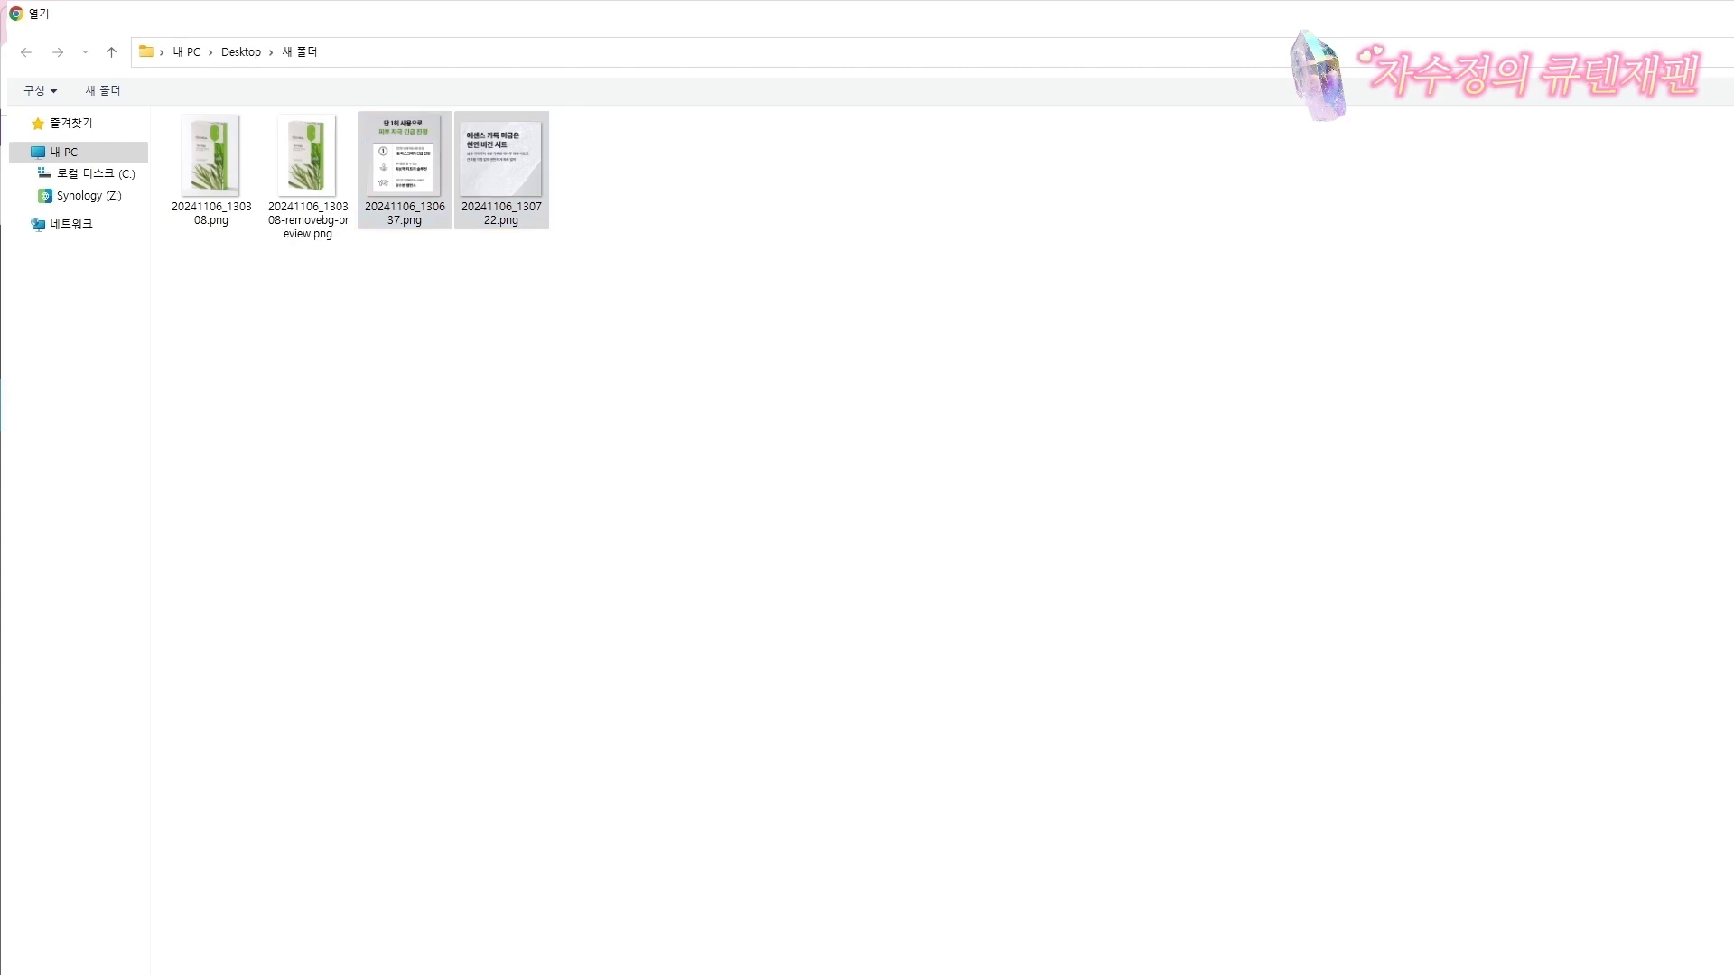
key(Return)
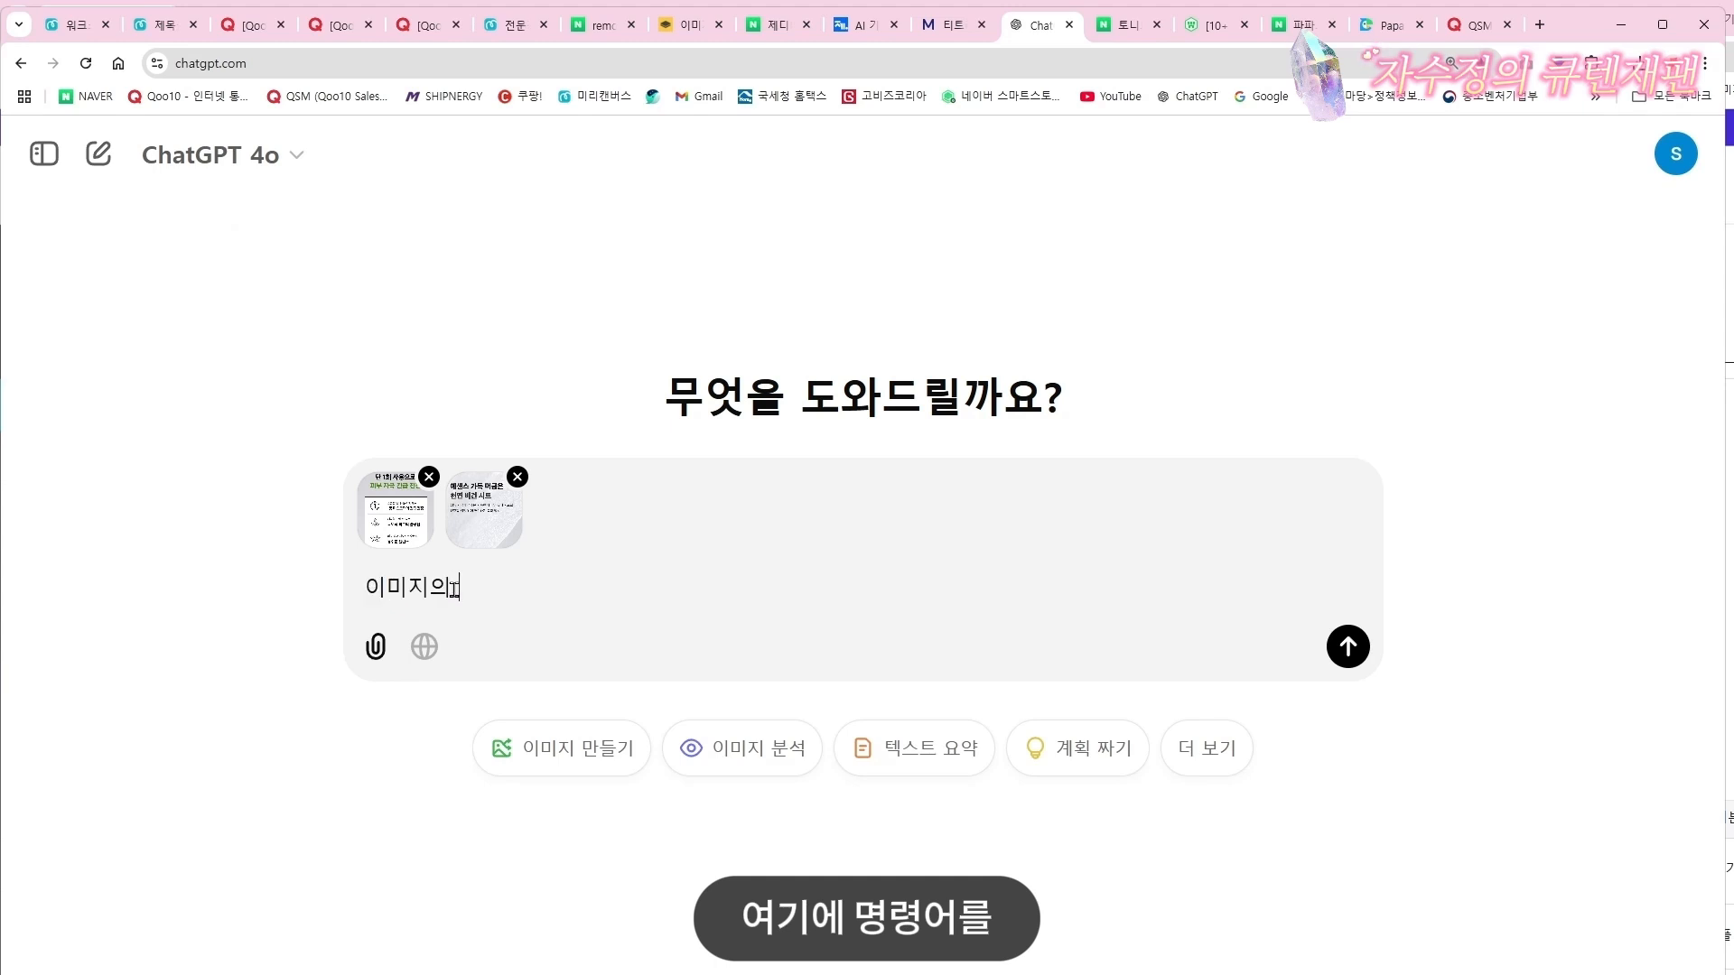
Send the prompt "이미지의 한국어를 표를 이용해서 일본어로 번역해서 만들어줘" and review the translation tables for both images
text(이미지의 ㅇ)
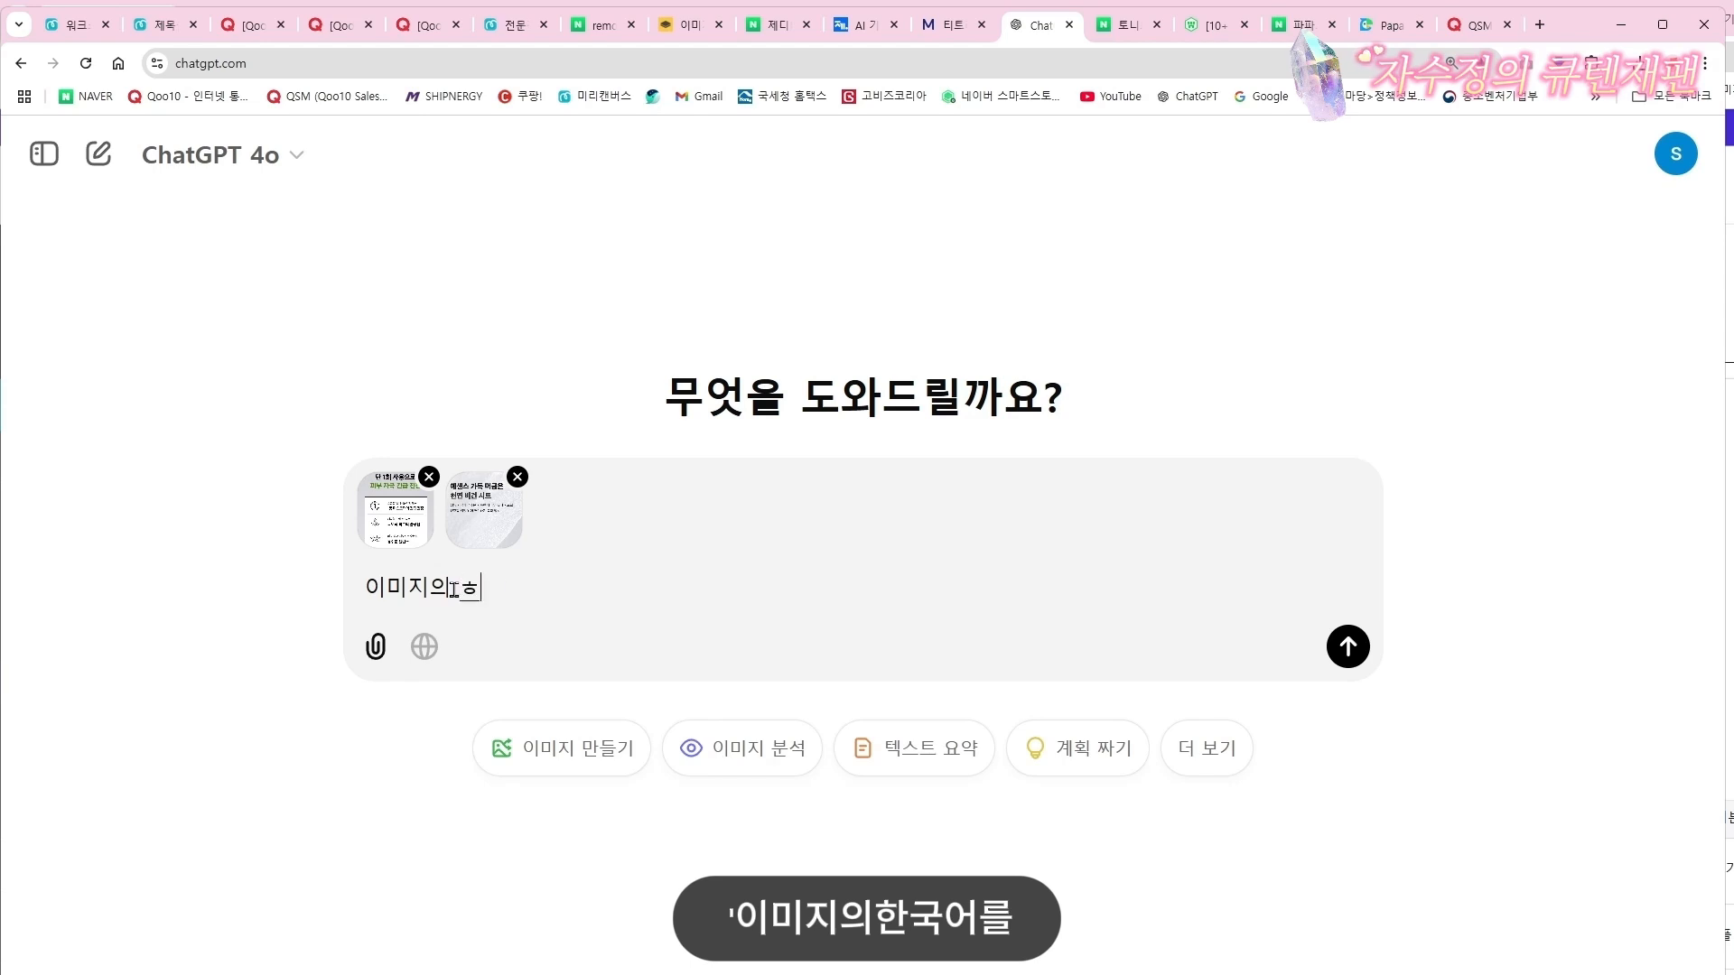
text(국어를 표를 이용해서 일본어로)
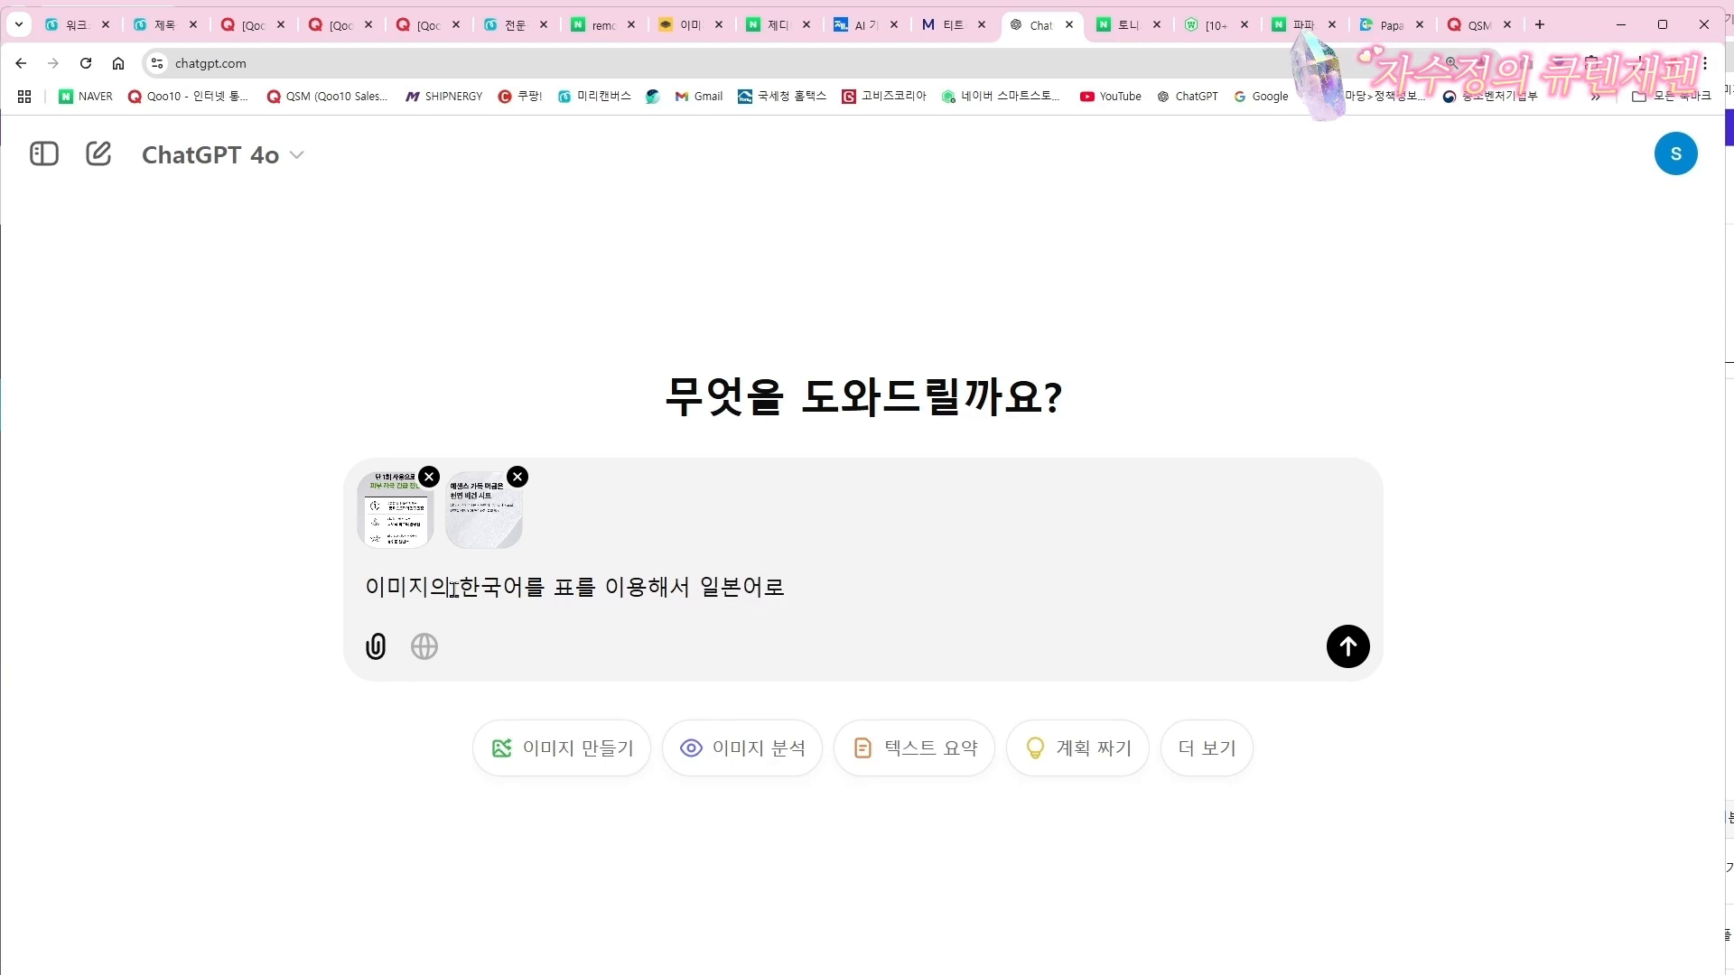
text(어줘)
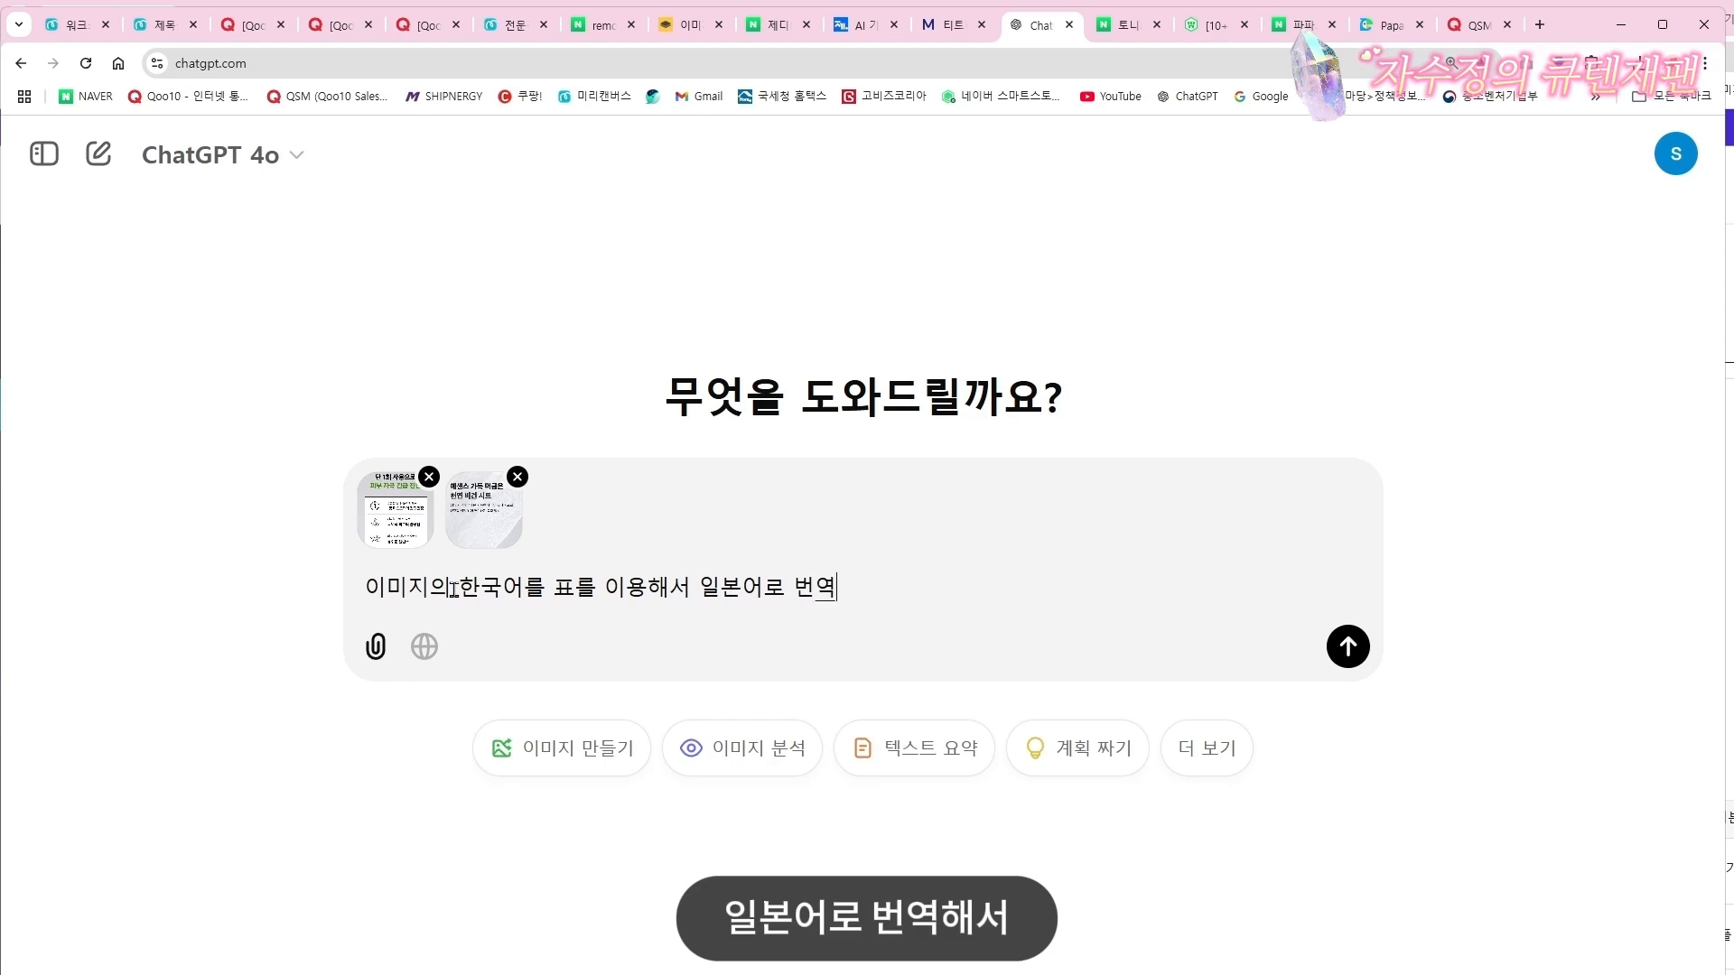
text(해주서 ㅁ)
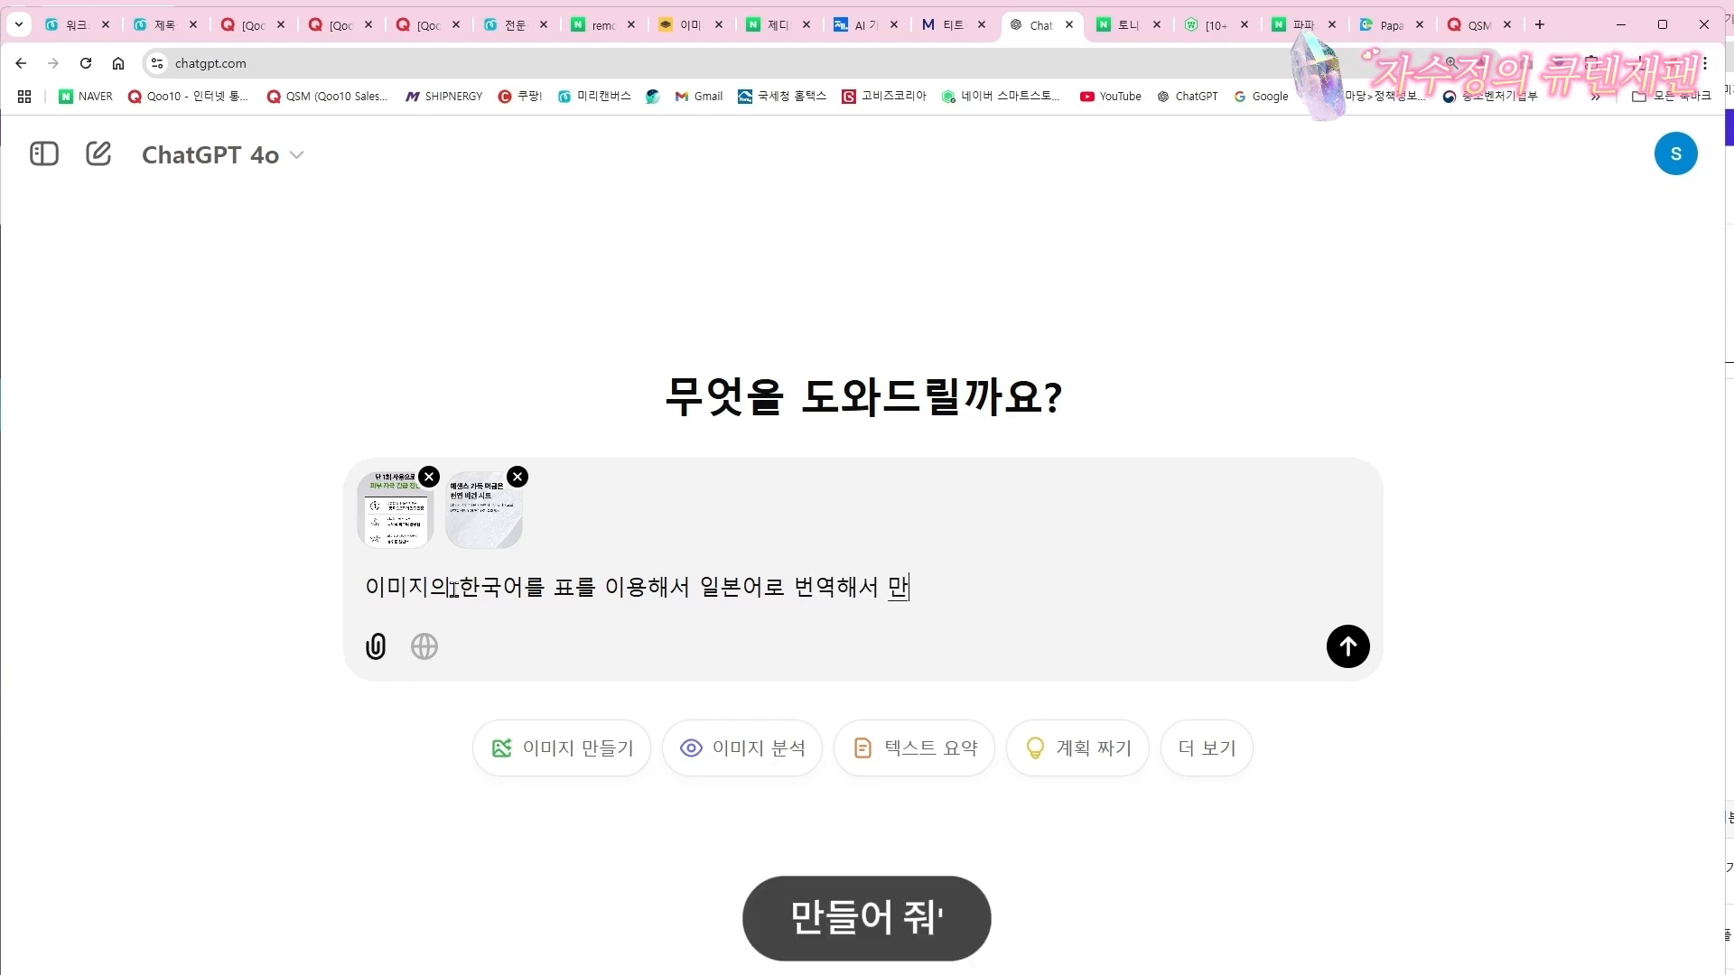
text(들어줘)
key(Return)
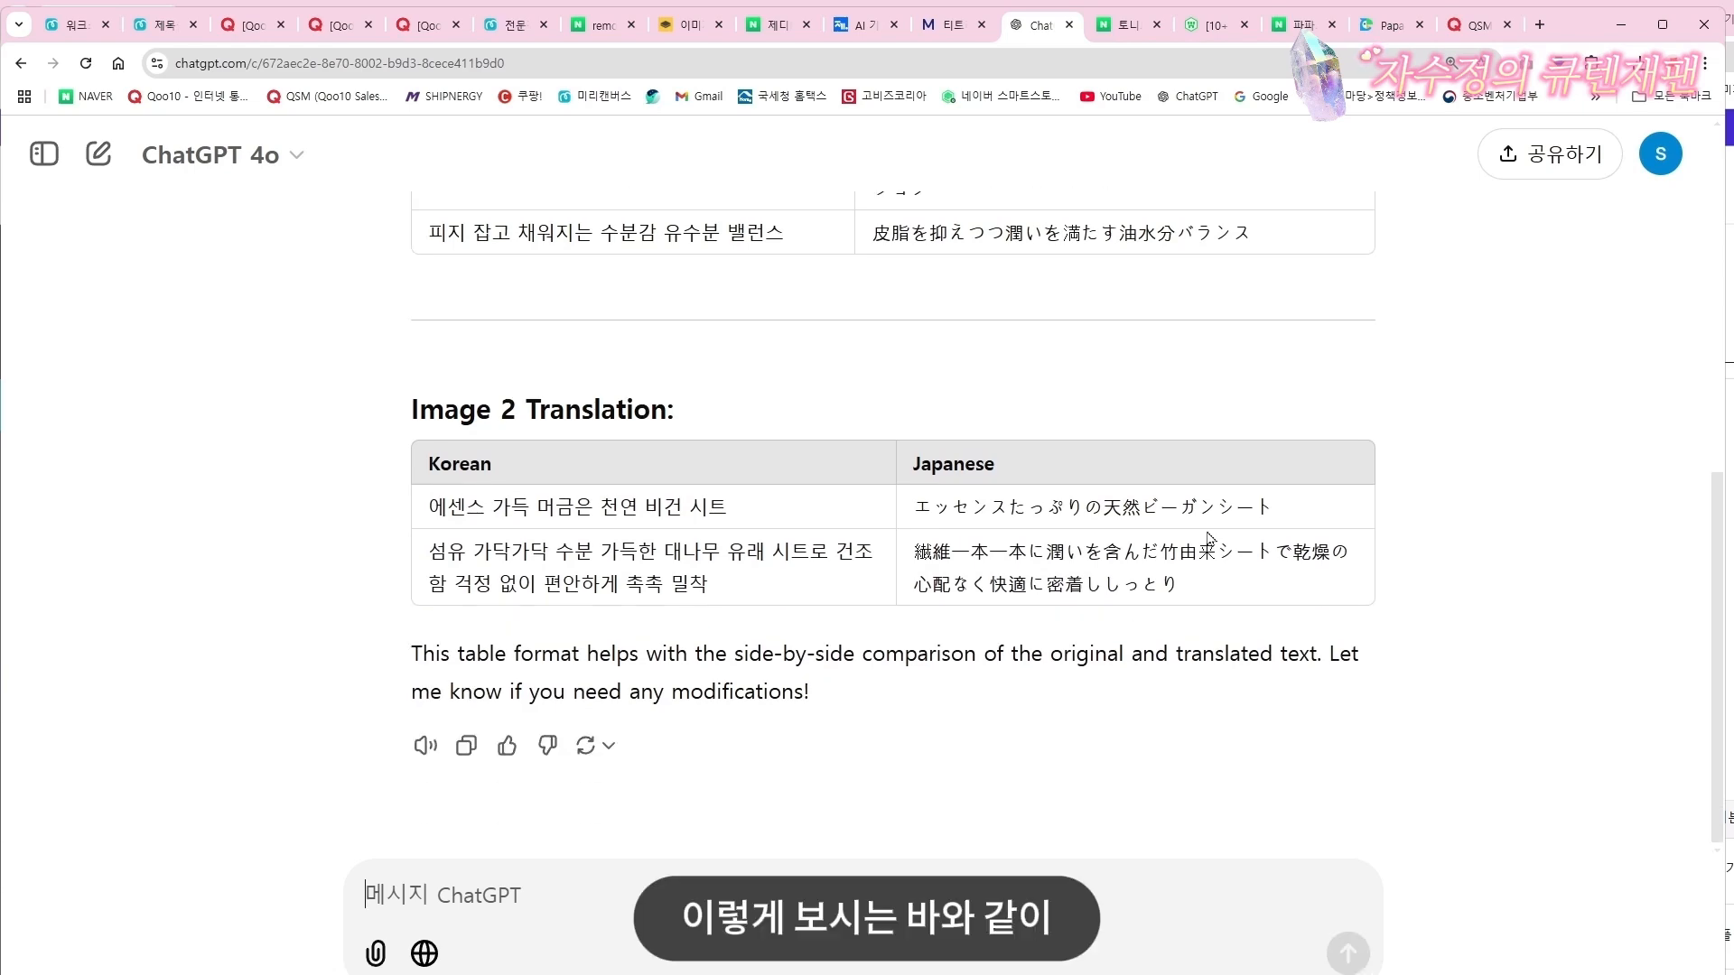
scroll(1208, 539, up, 4)
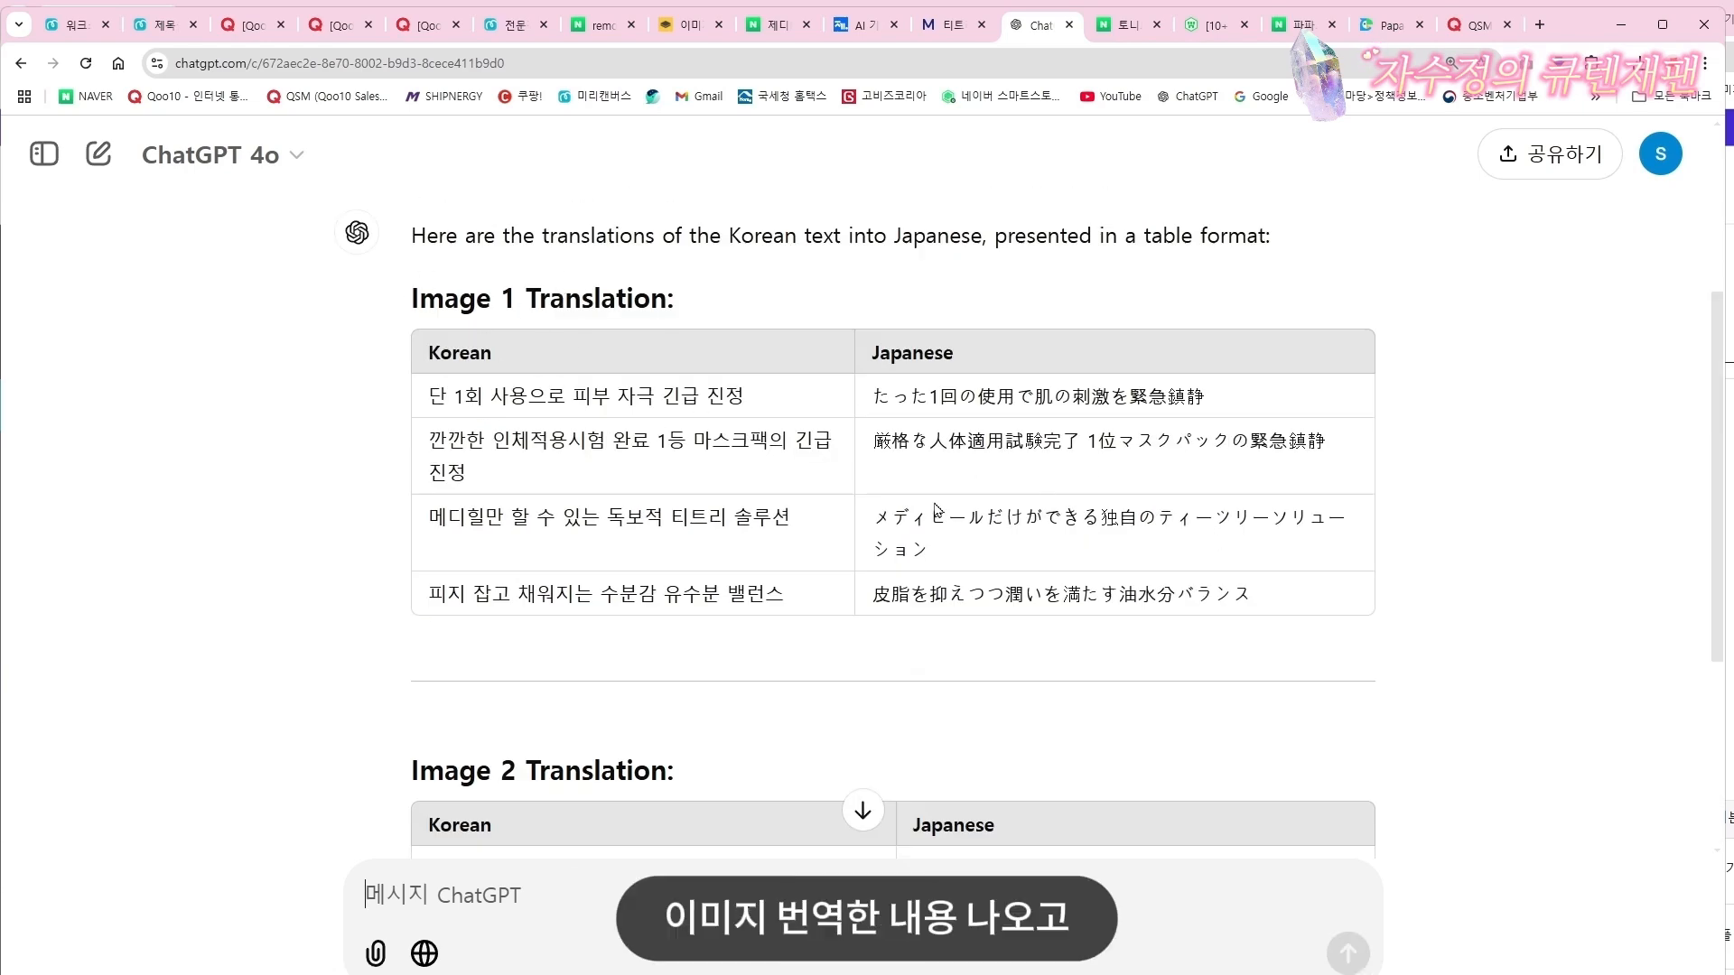
scroll(895, 517, down, 4)
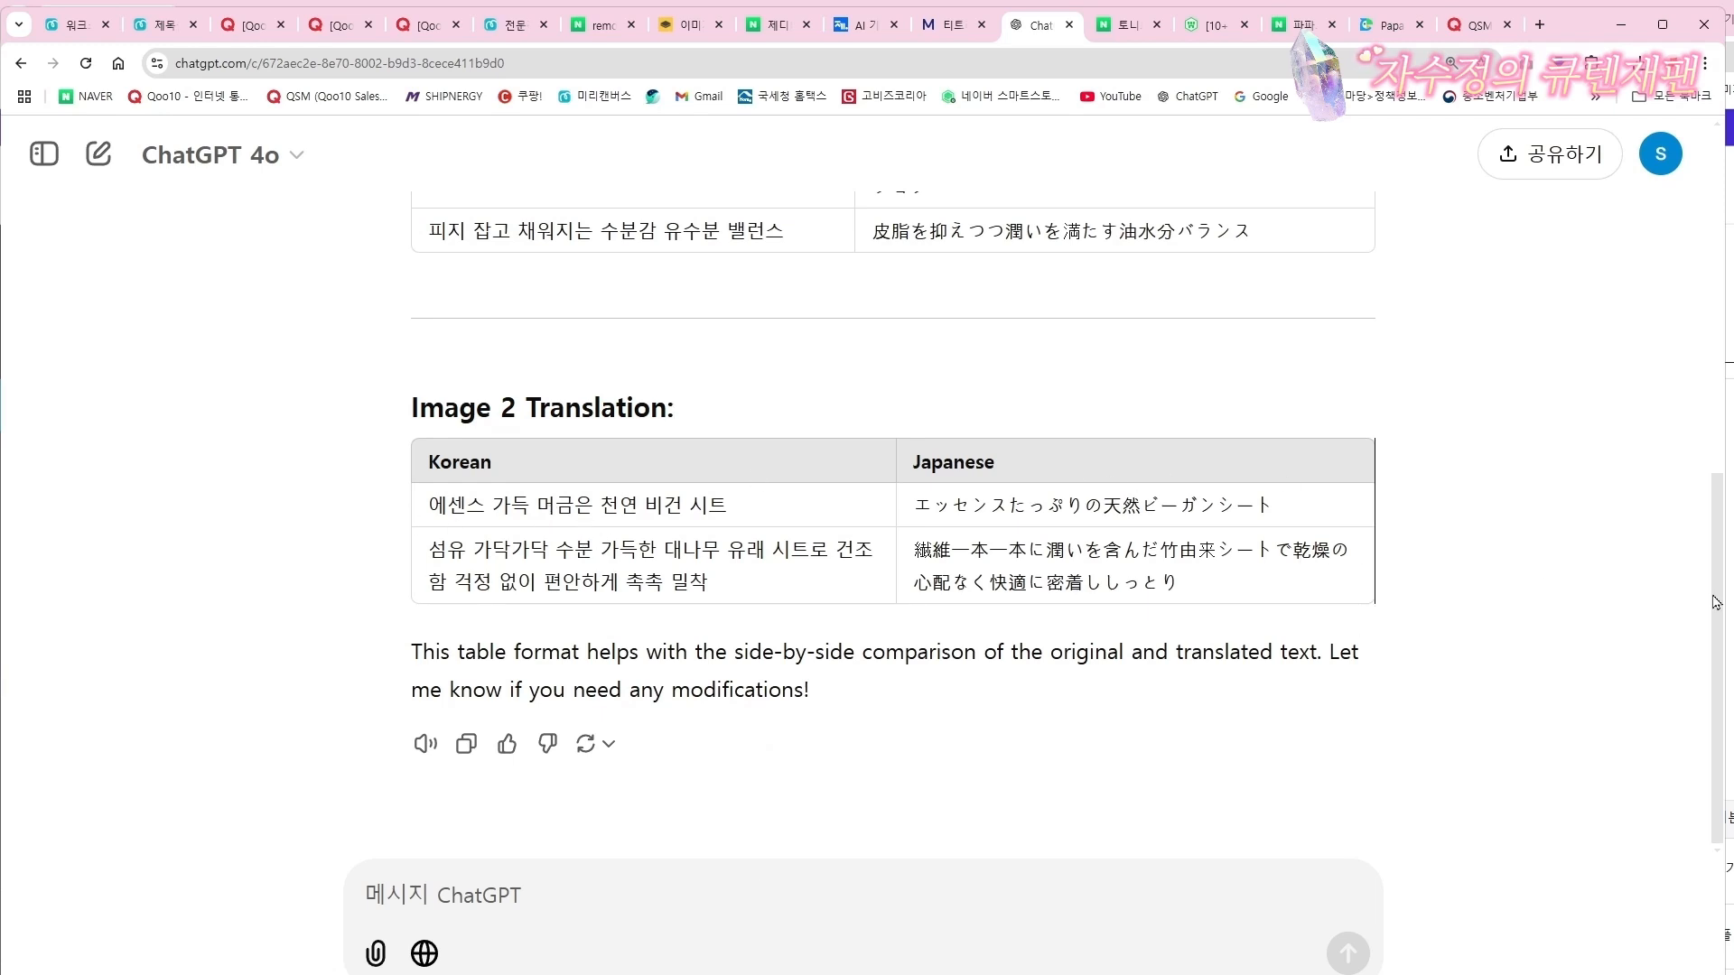
scroll(1718, 596, up, 1)
drag(1718, 596, 1729, 344)
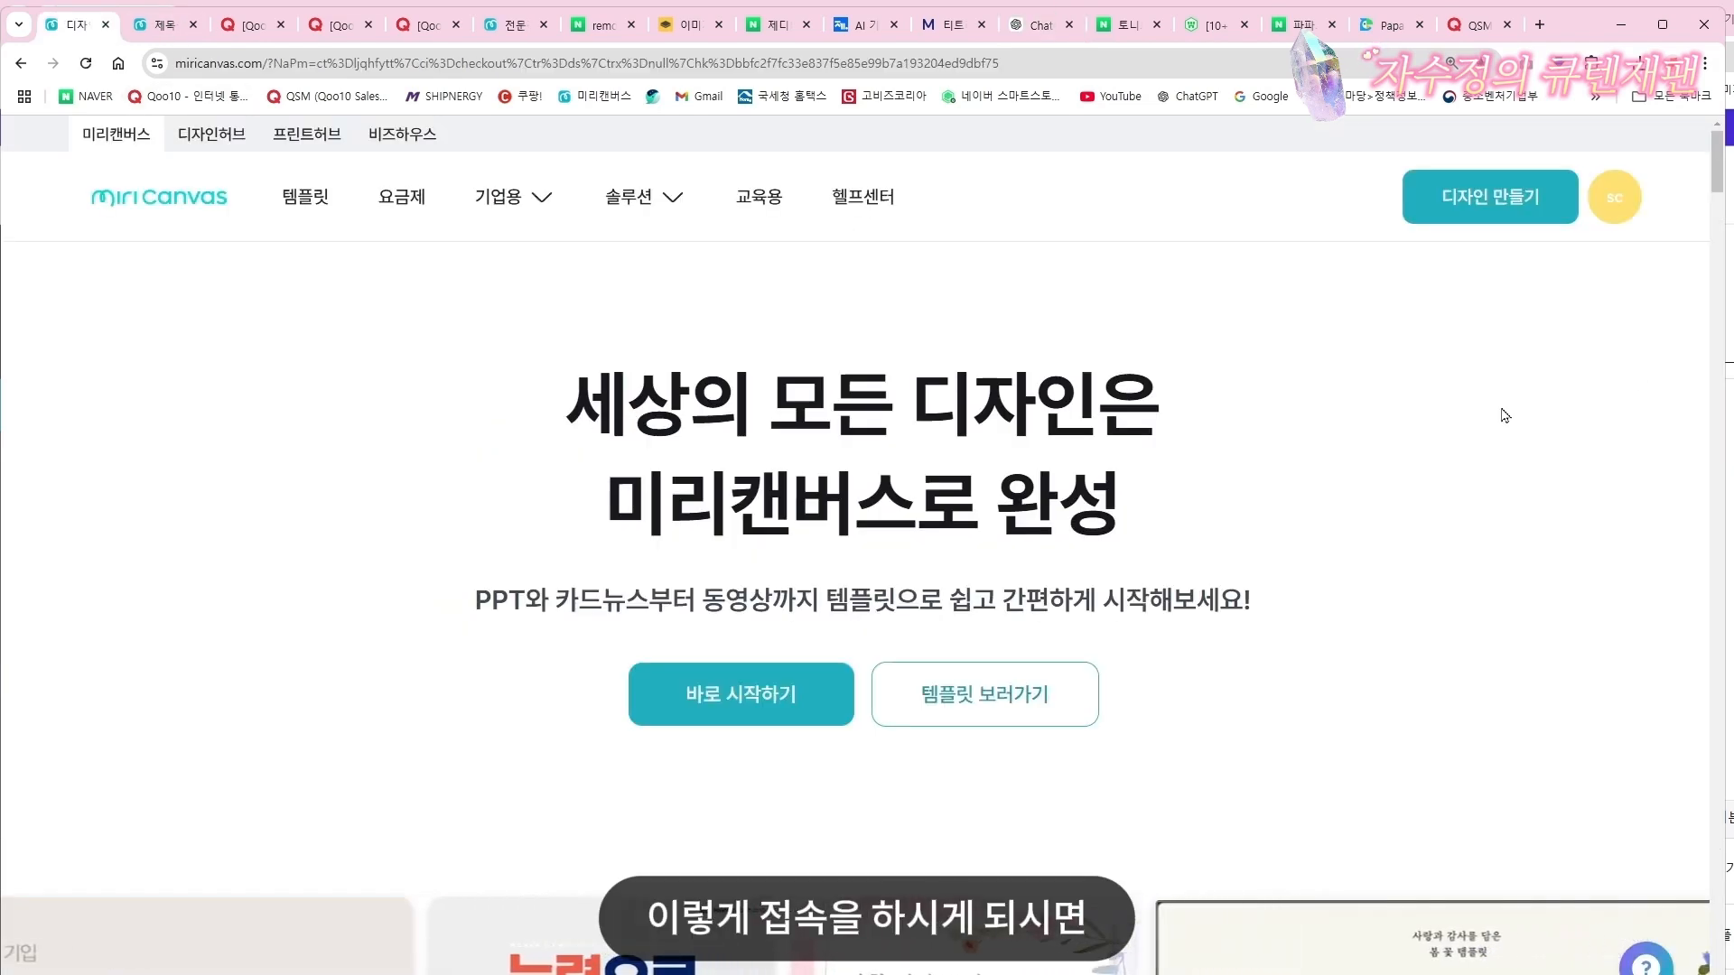
Open the MiriCanvas workspace and start a new design with a custom canvas size
click(1614, 203)
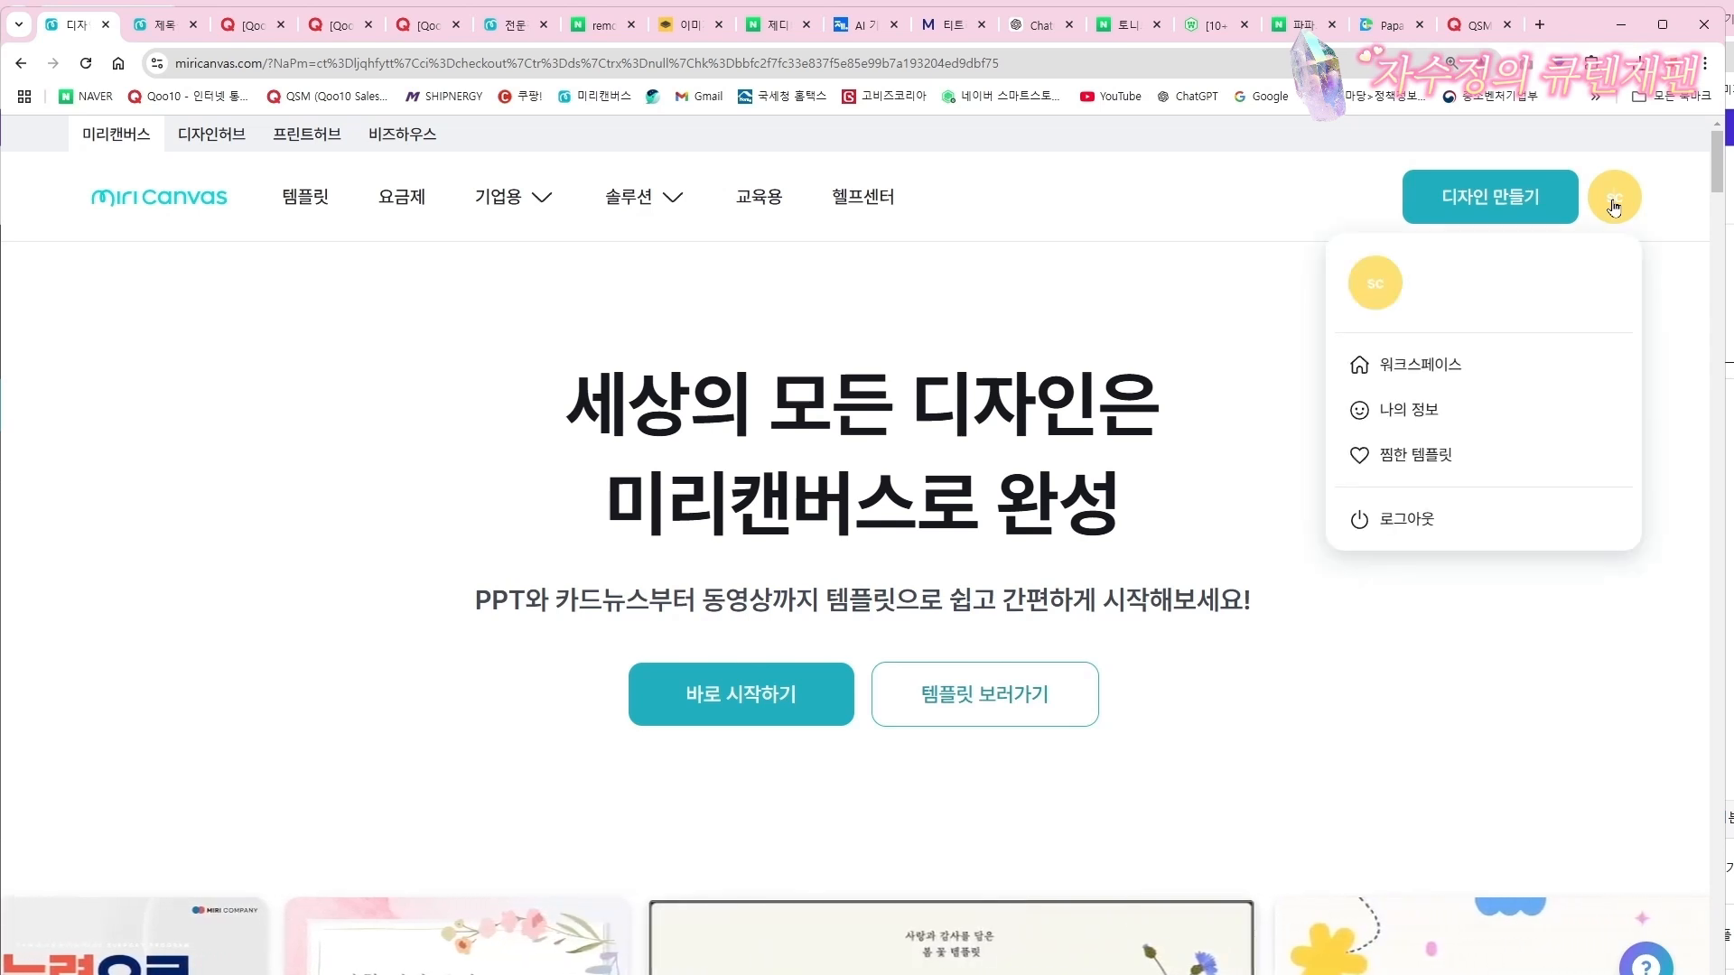
click(1423, 365)
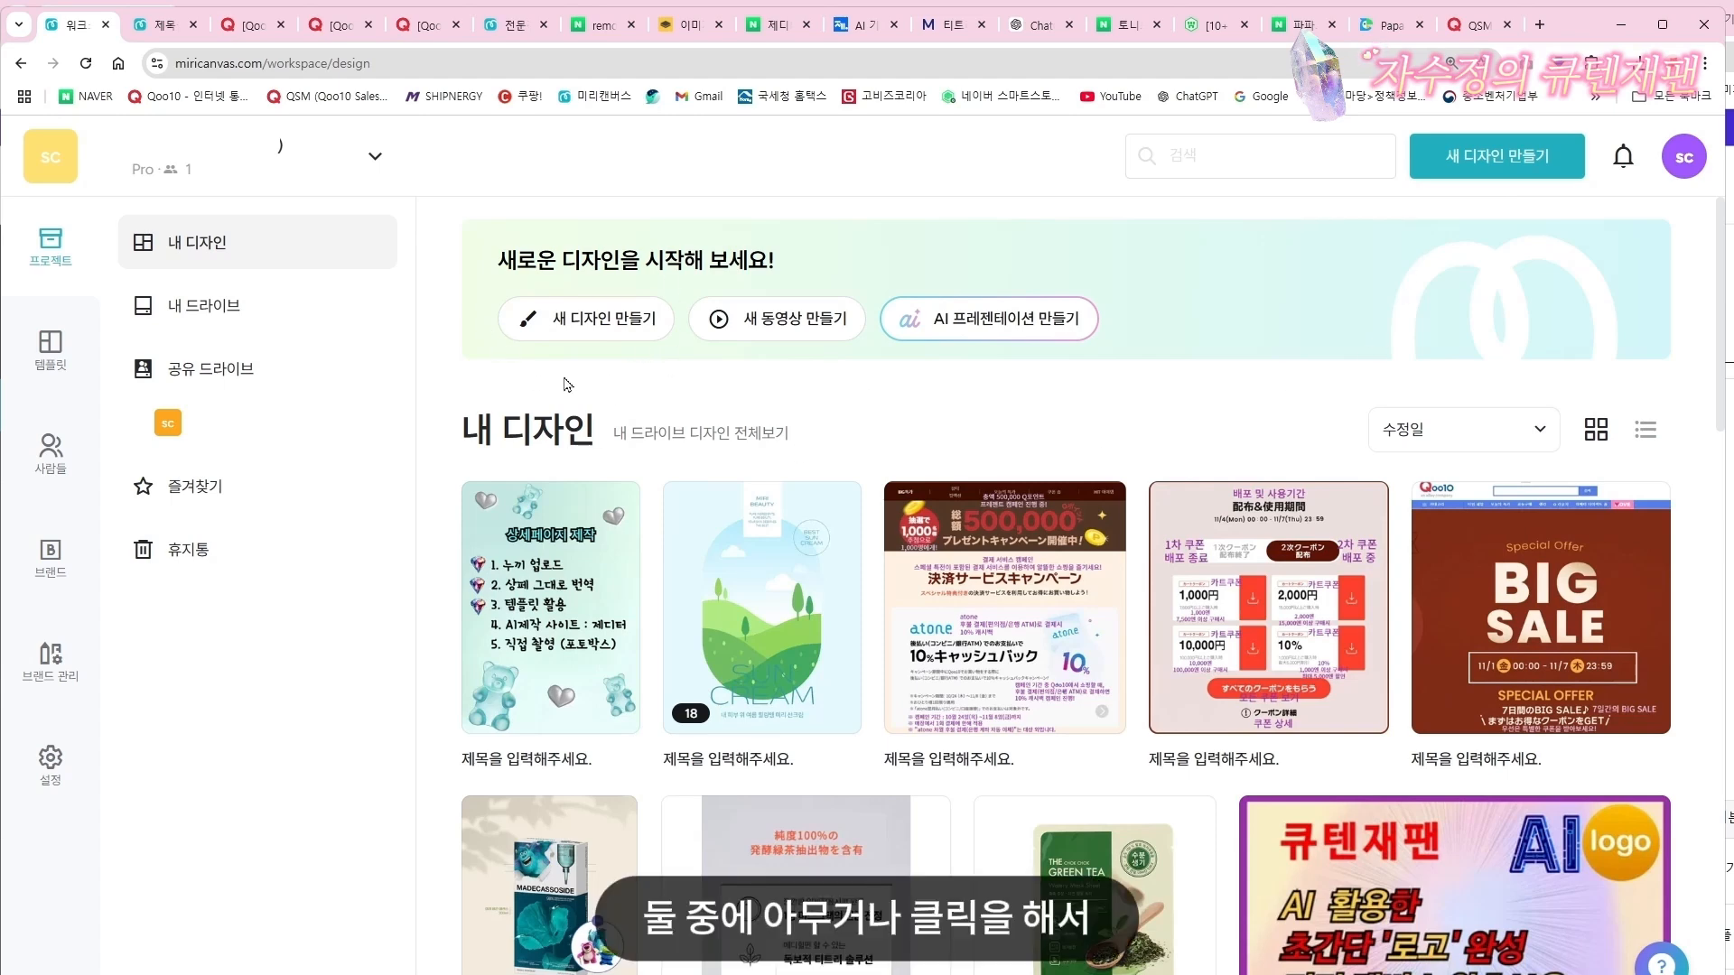
click(581, 325)
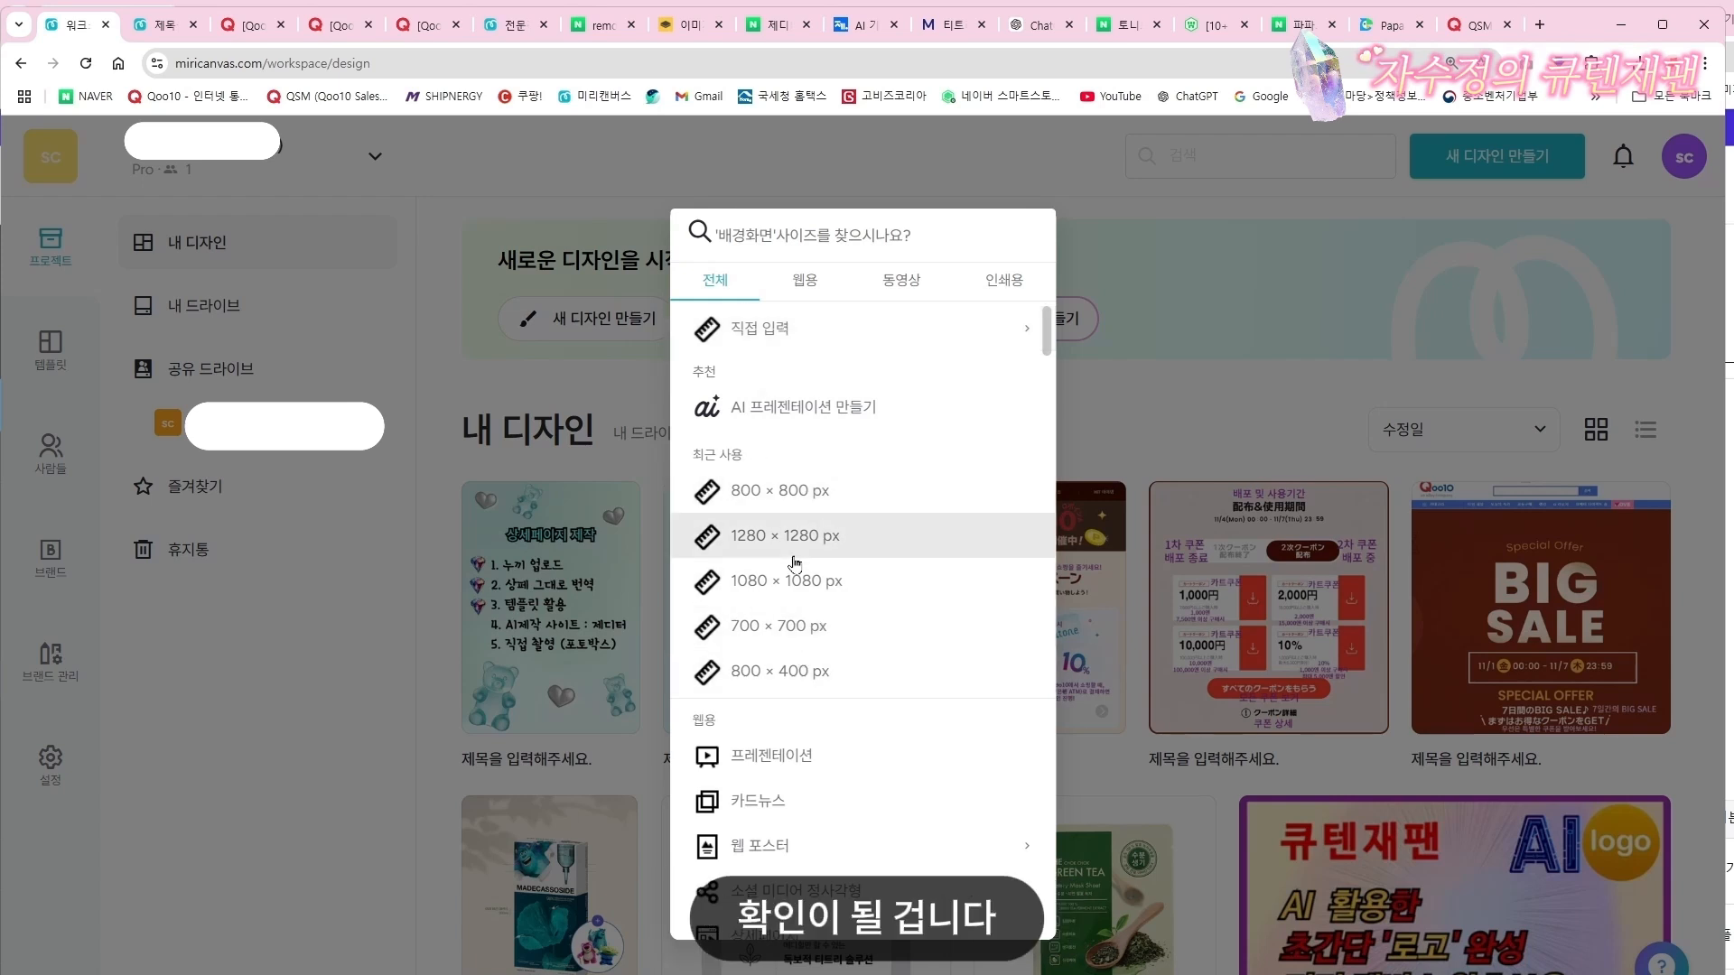
click(827, 336)
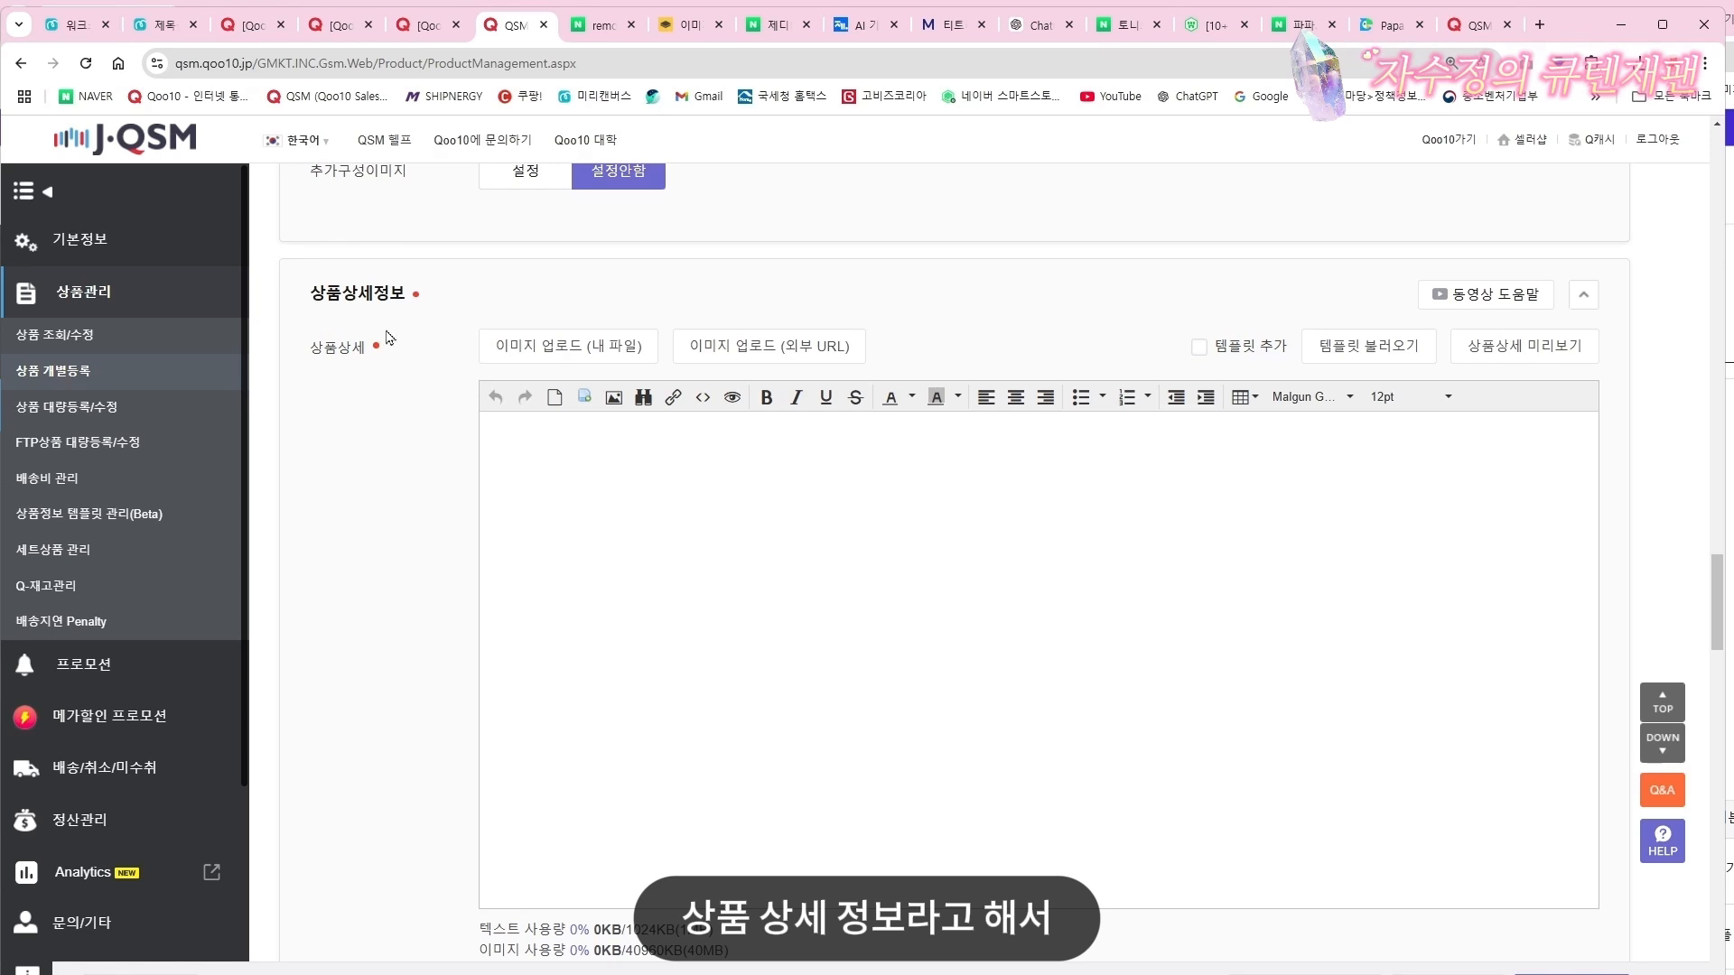
Check the image upload limits, file formats and recommended image width in the product detail section of Qoo10 QSM
click(590, 351)
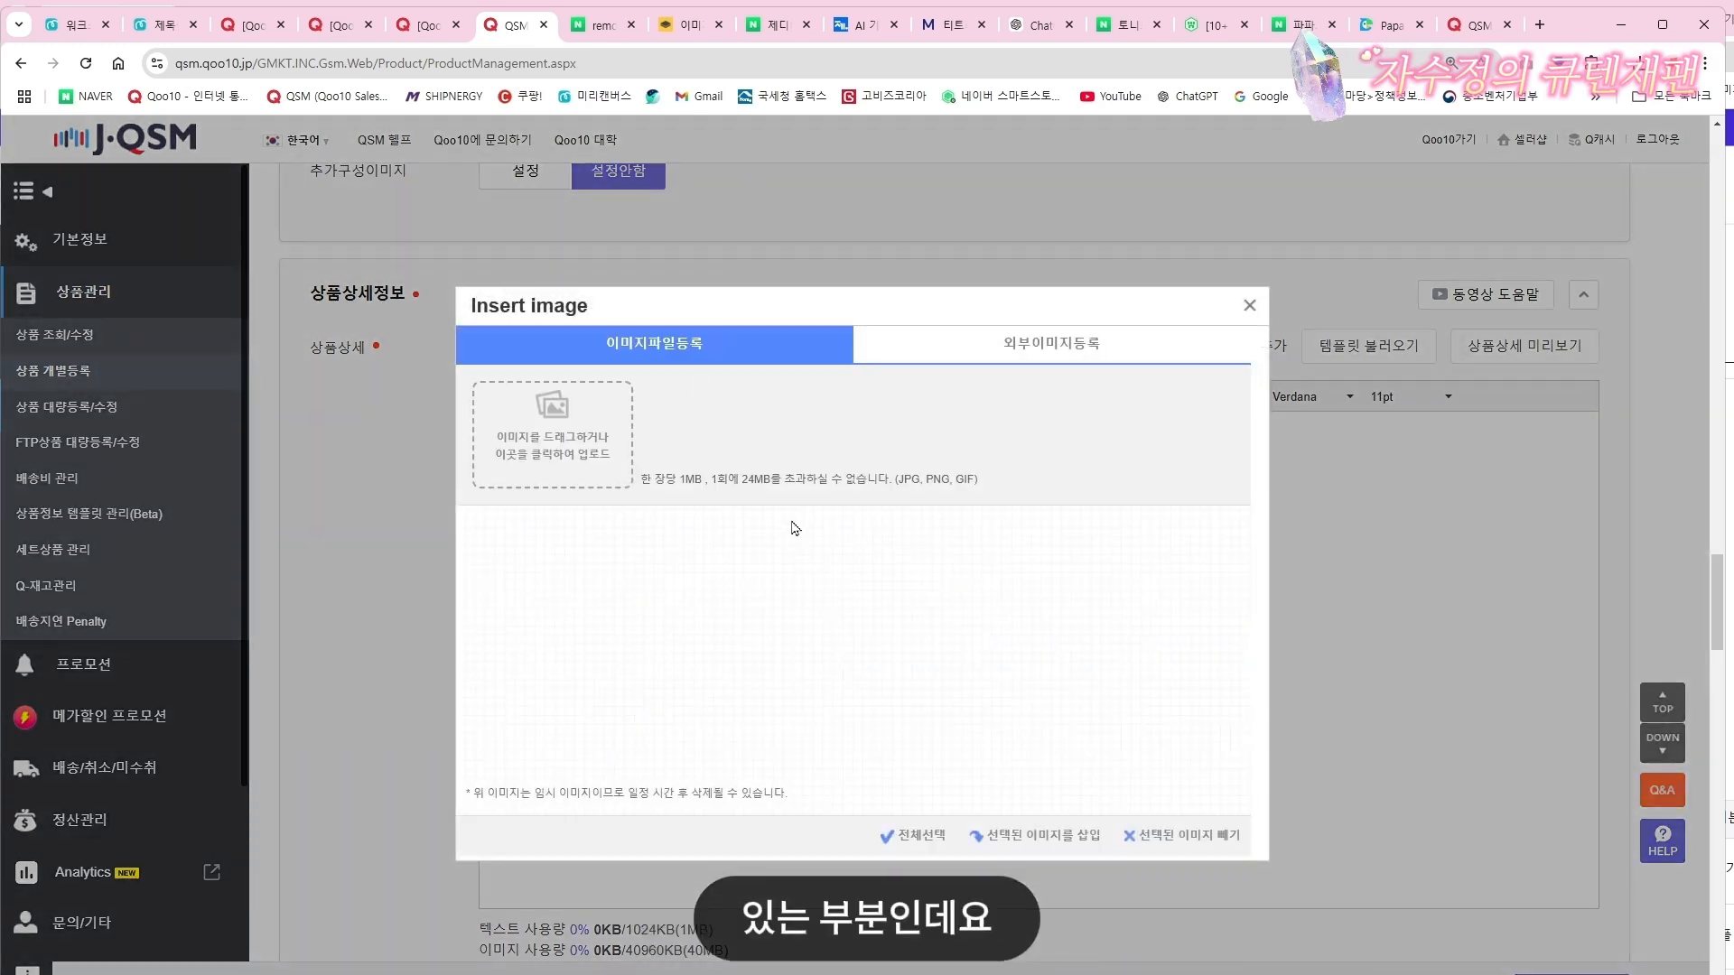
drag(641, 482, 976, 484)
click(719, 480)
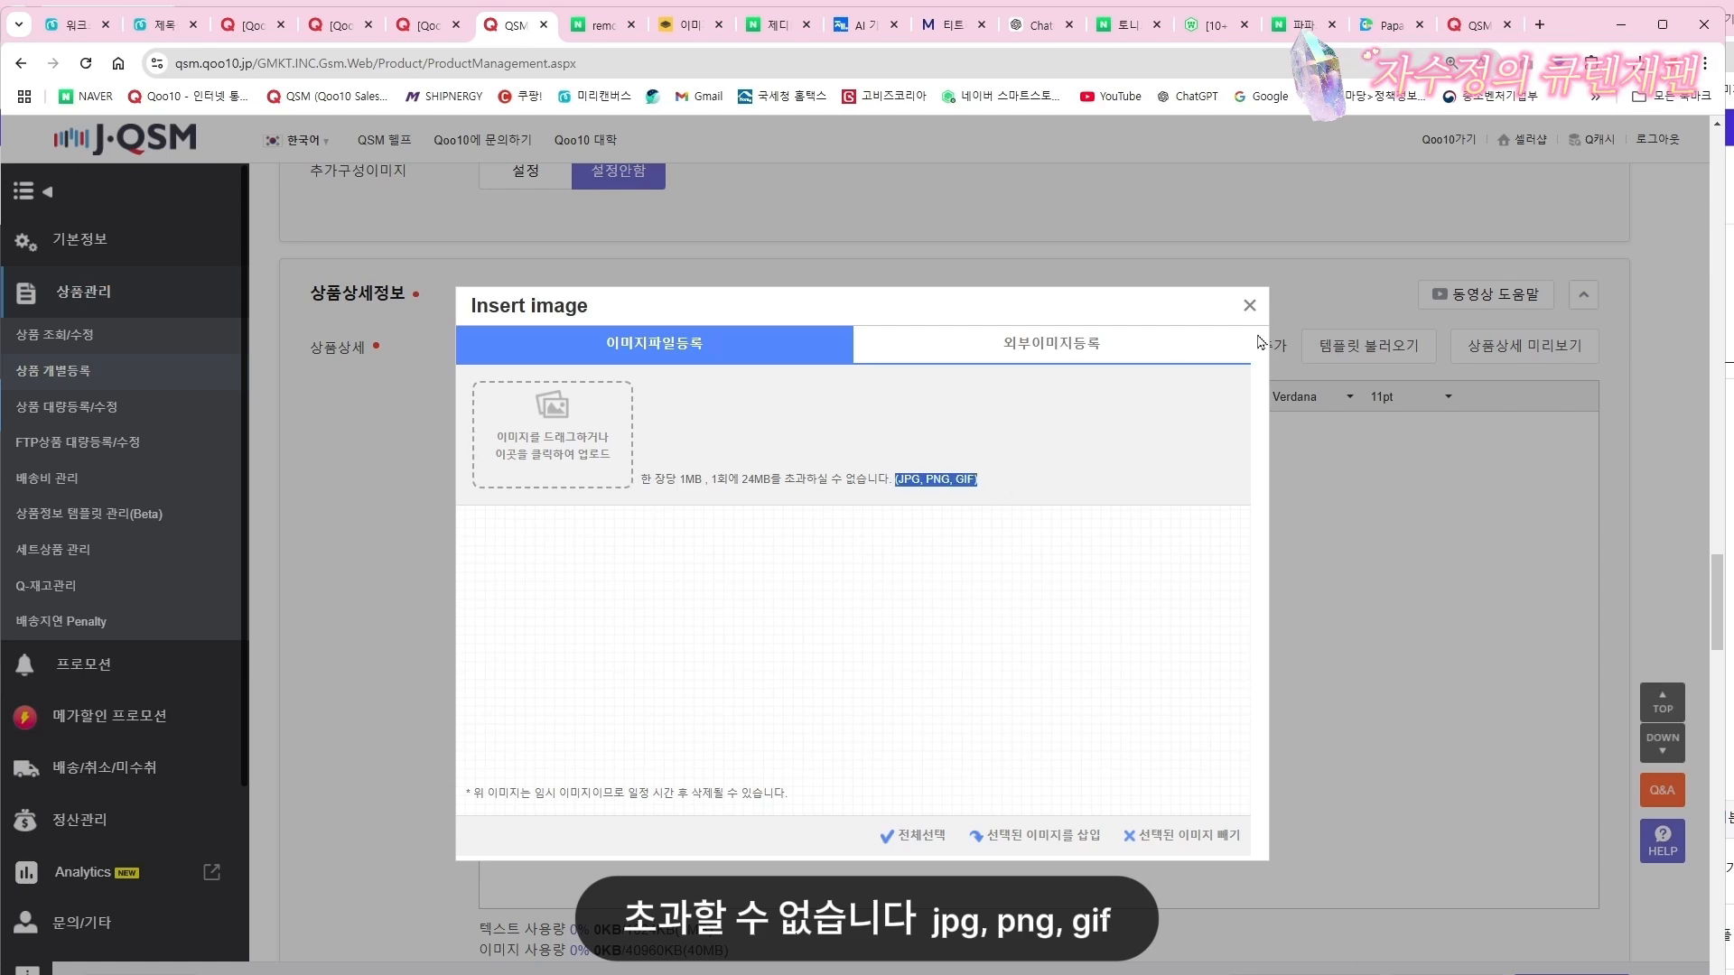
click(1250, 307)
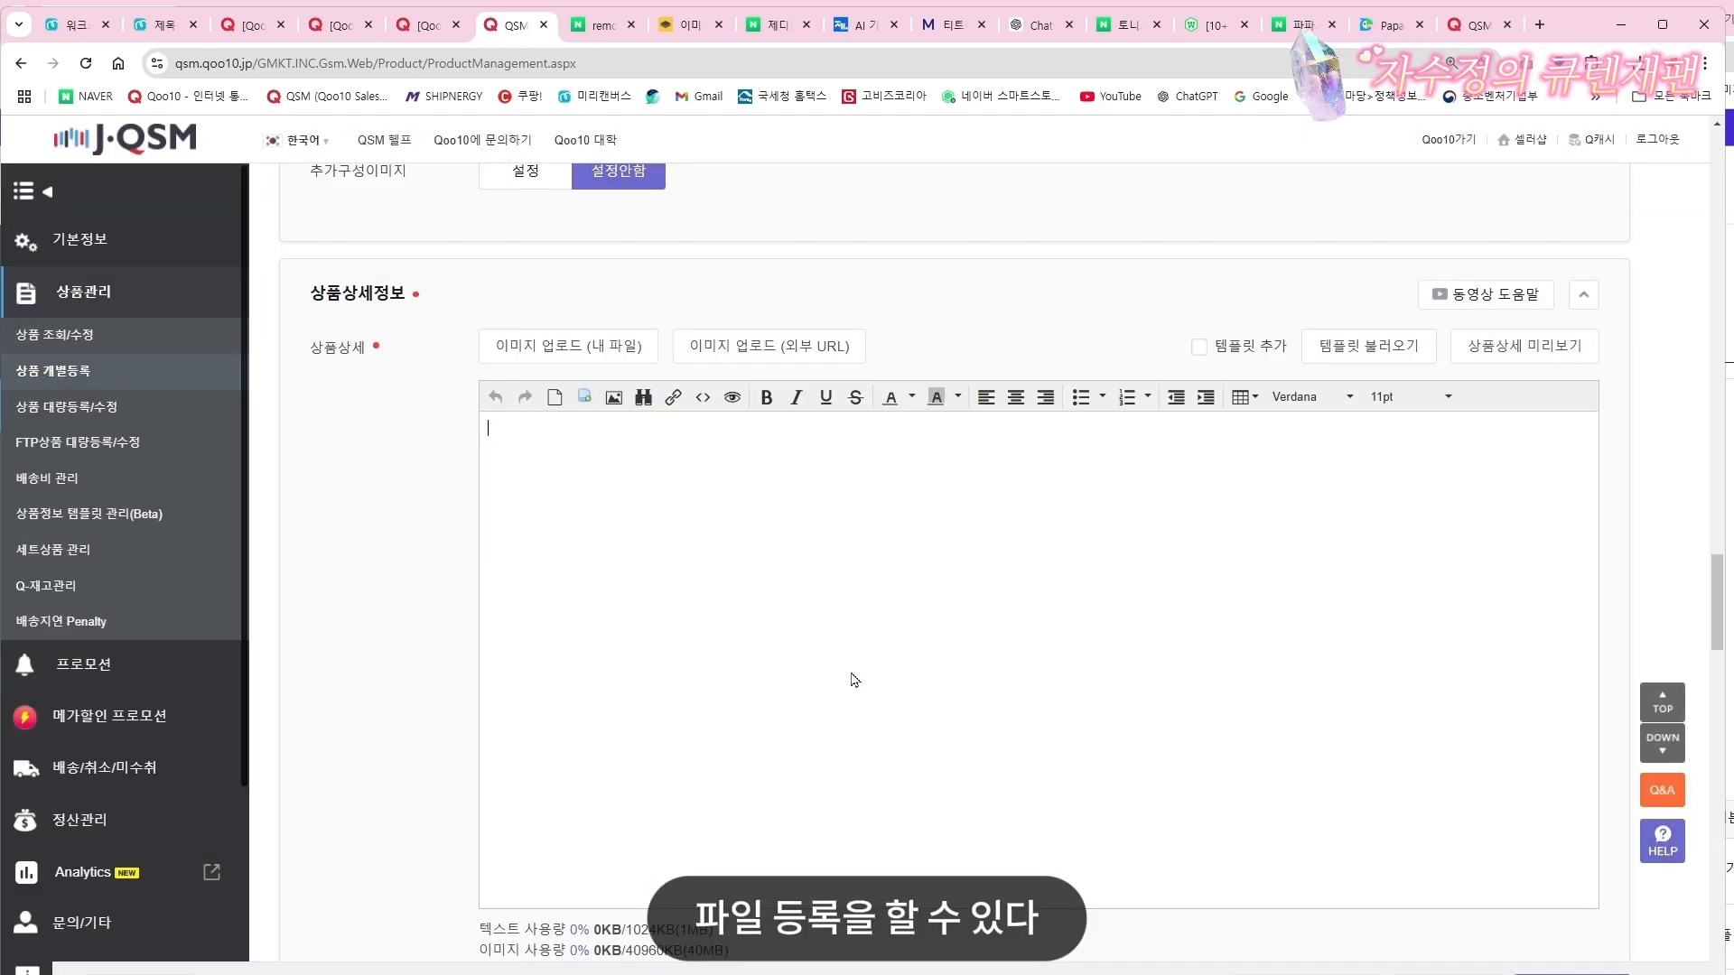
scroll(852, 569, down, 5)
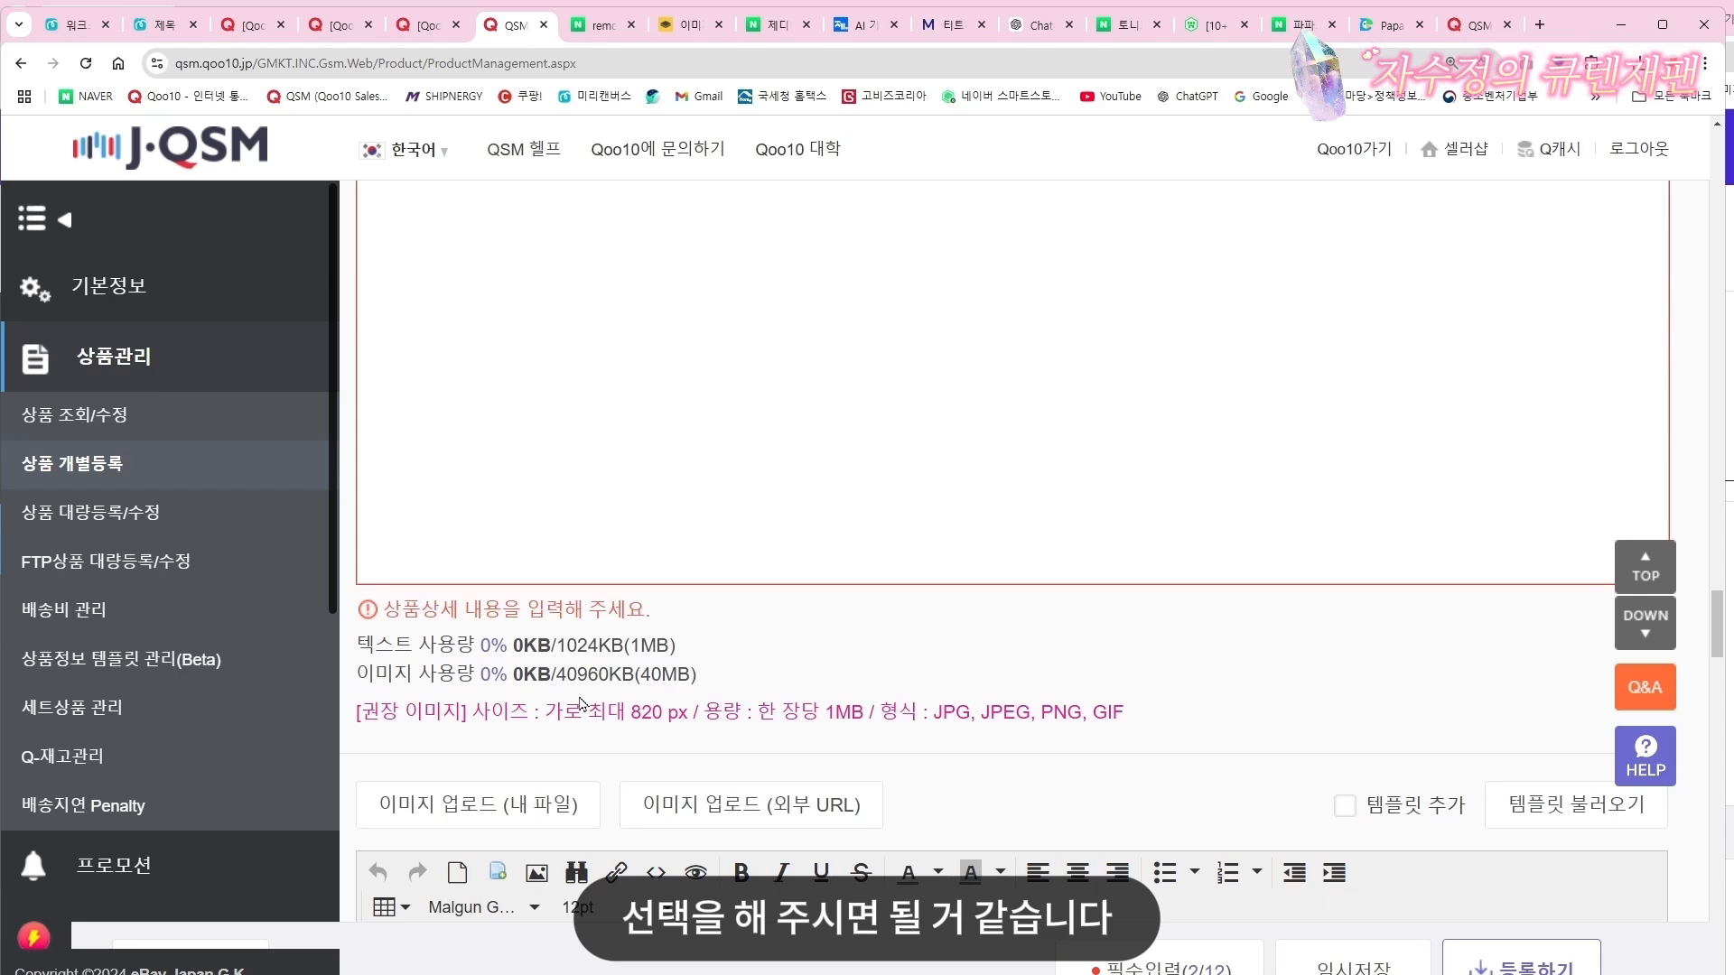
Switch back to MiriCanvas and create a new design 800 px wide and 1080 px high
click(175, 31)
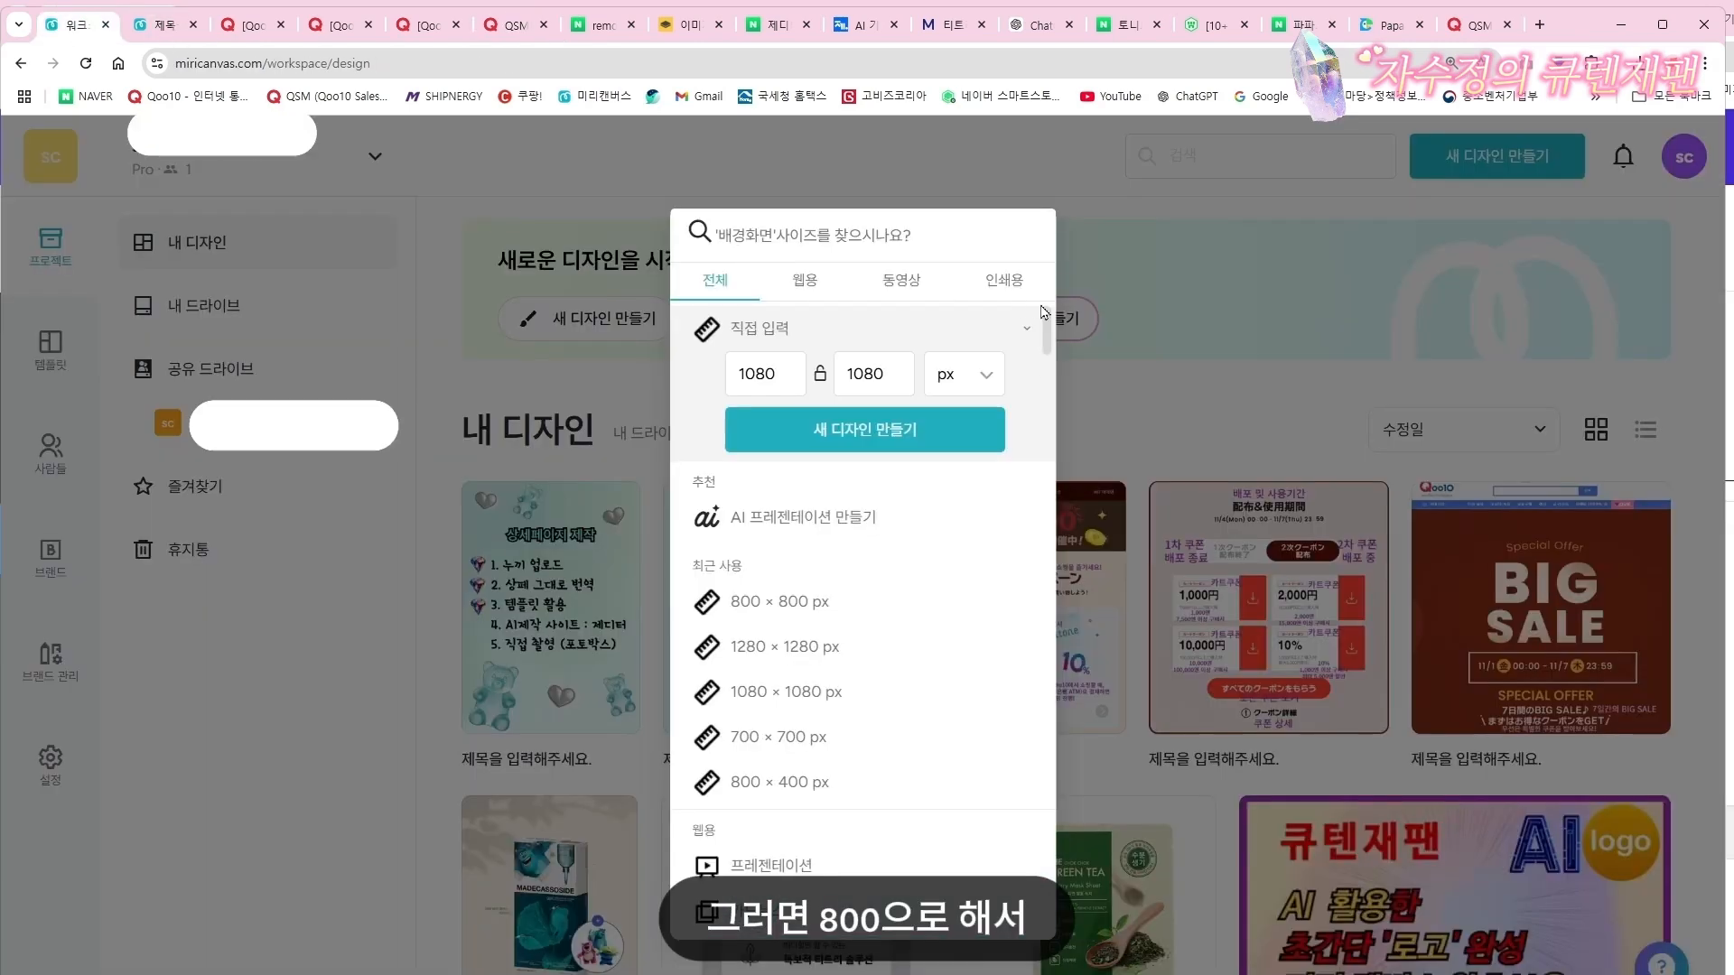
drag(783, 372, 726, 369)
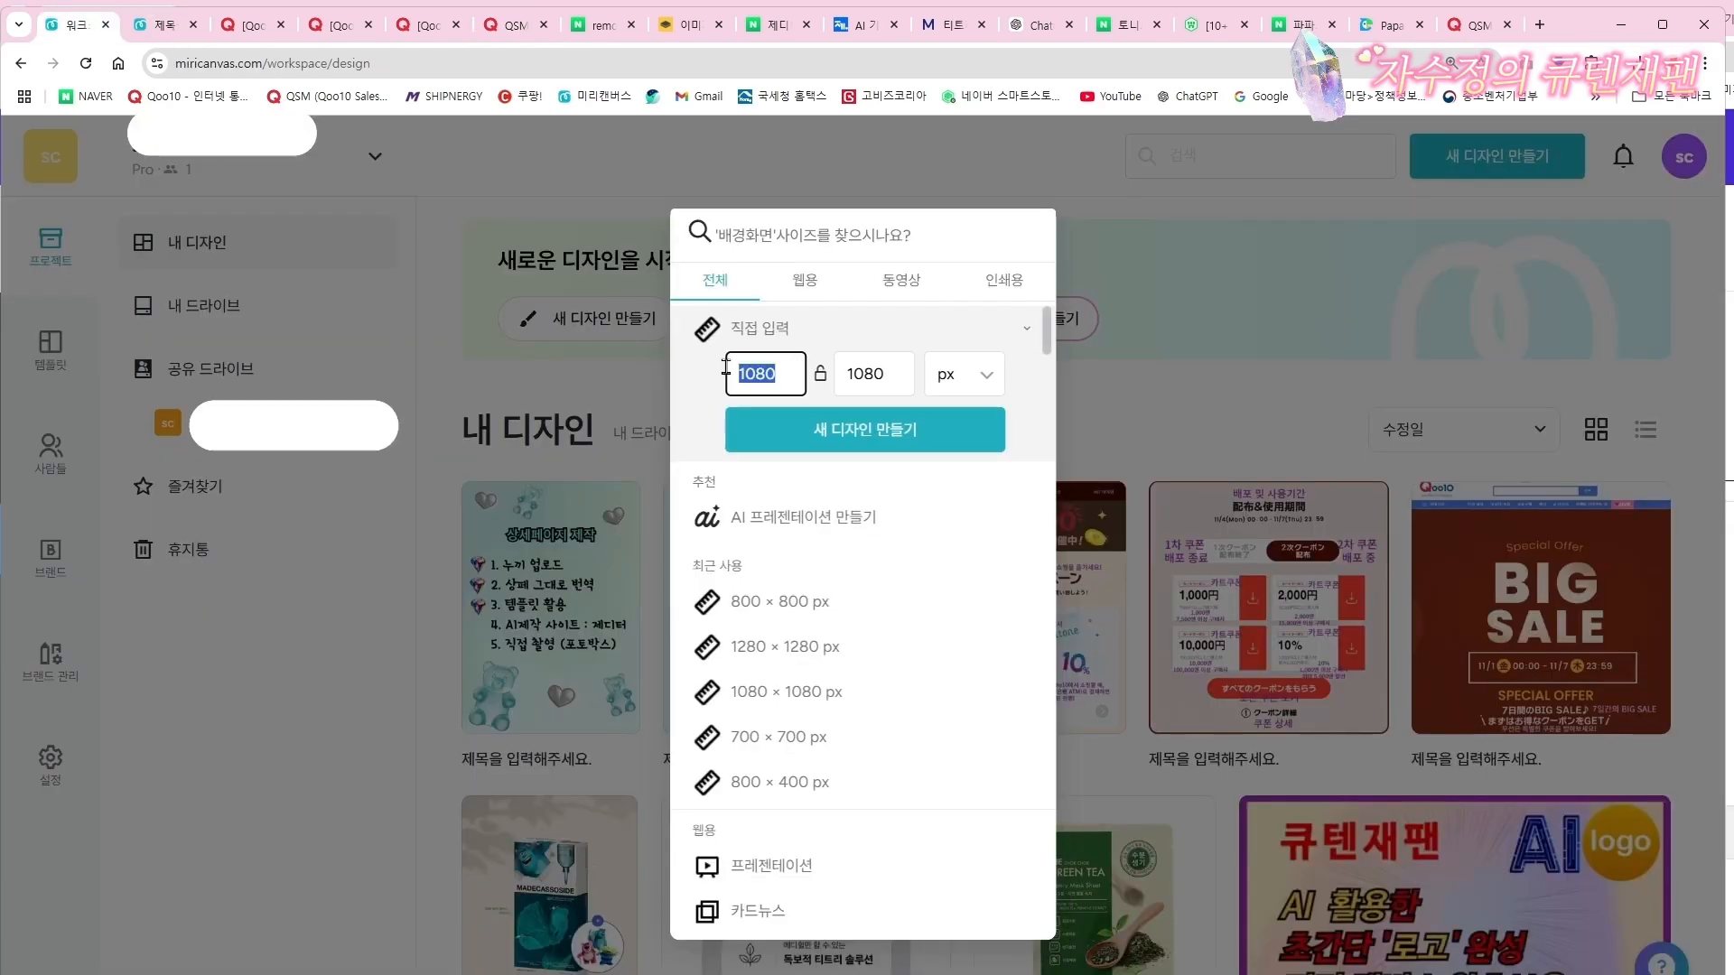
text(80)
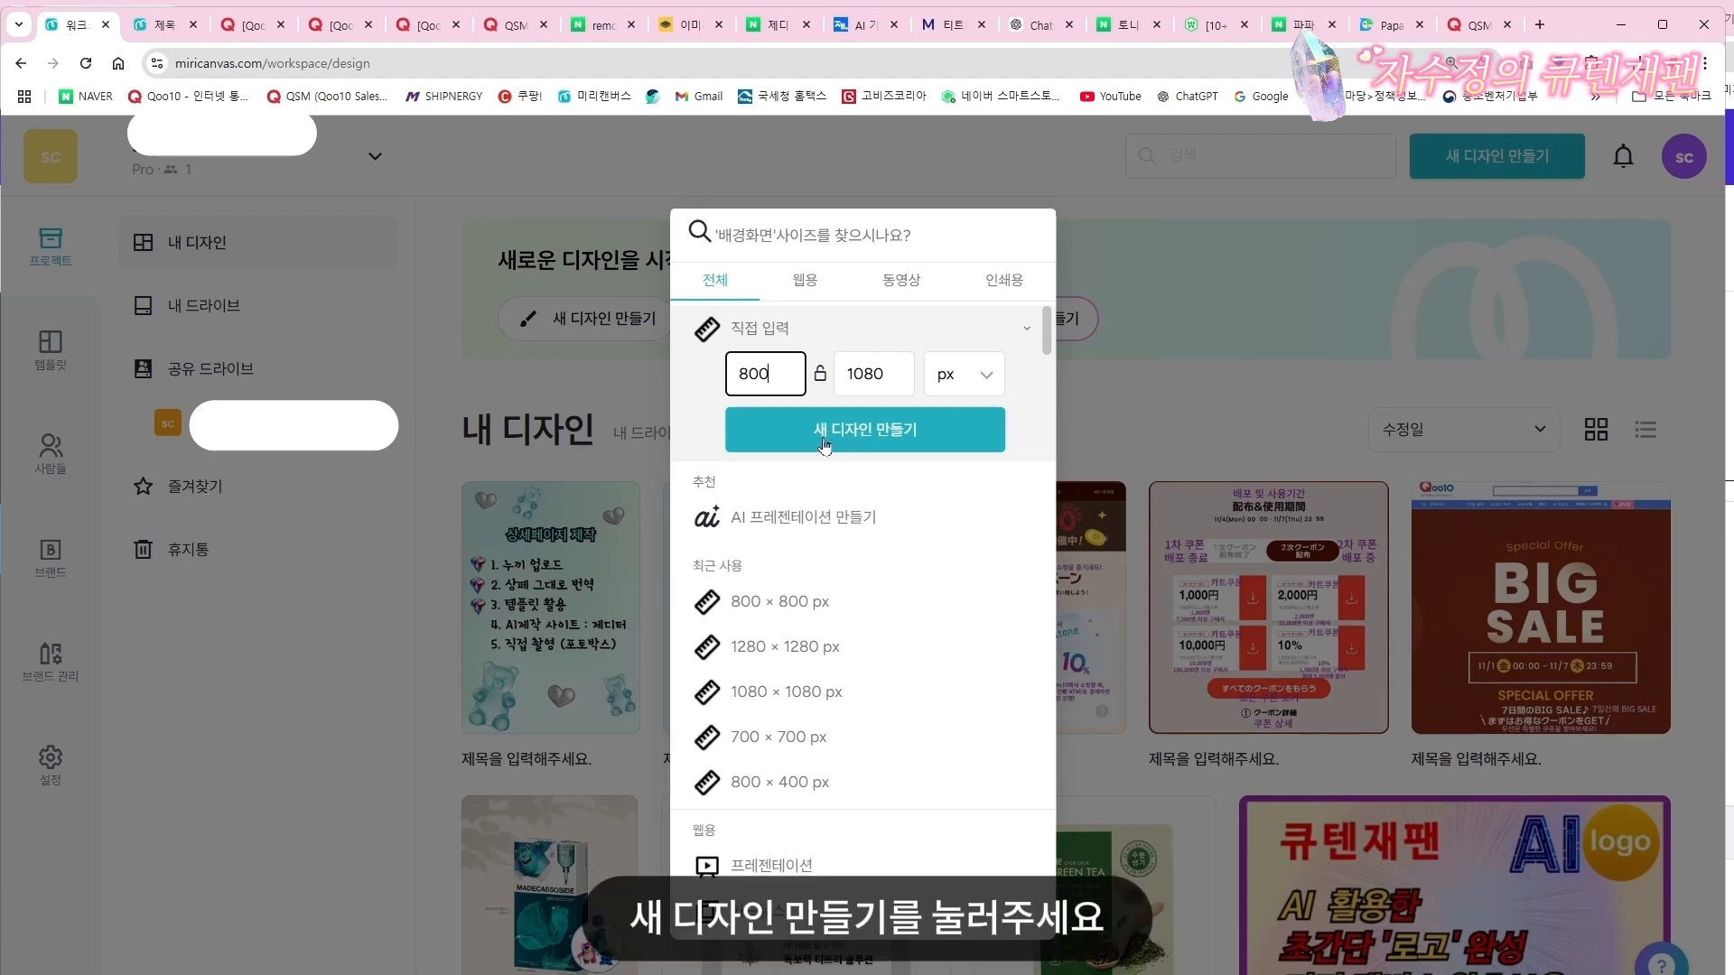
click(889, 433)
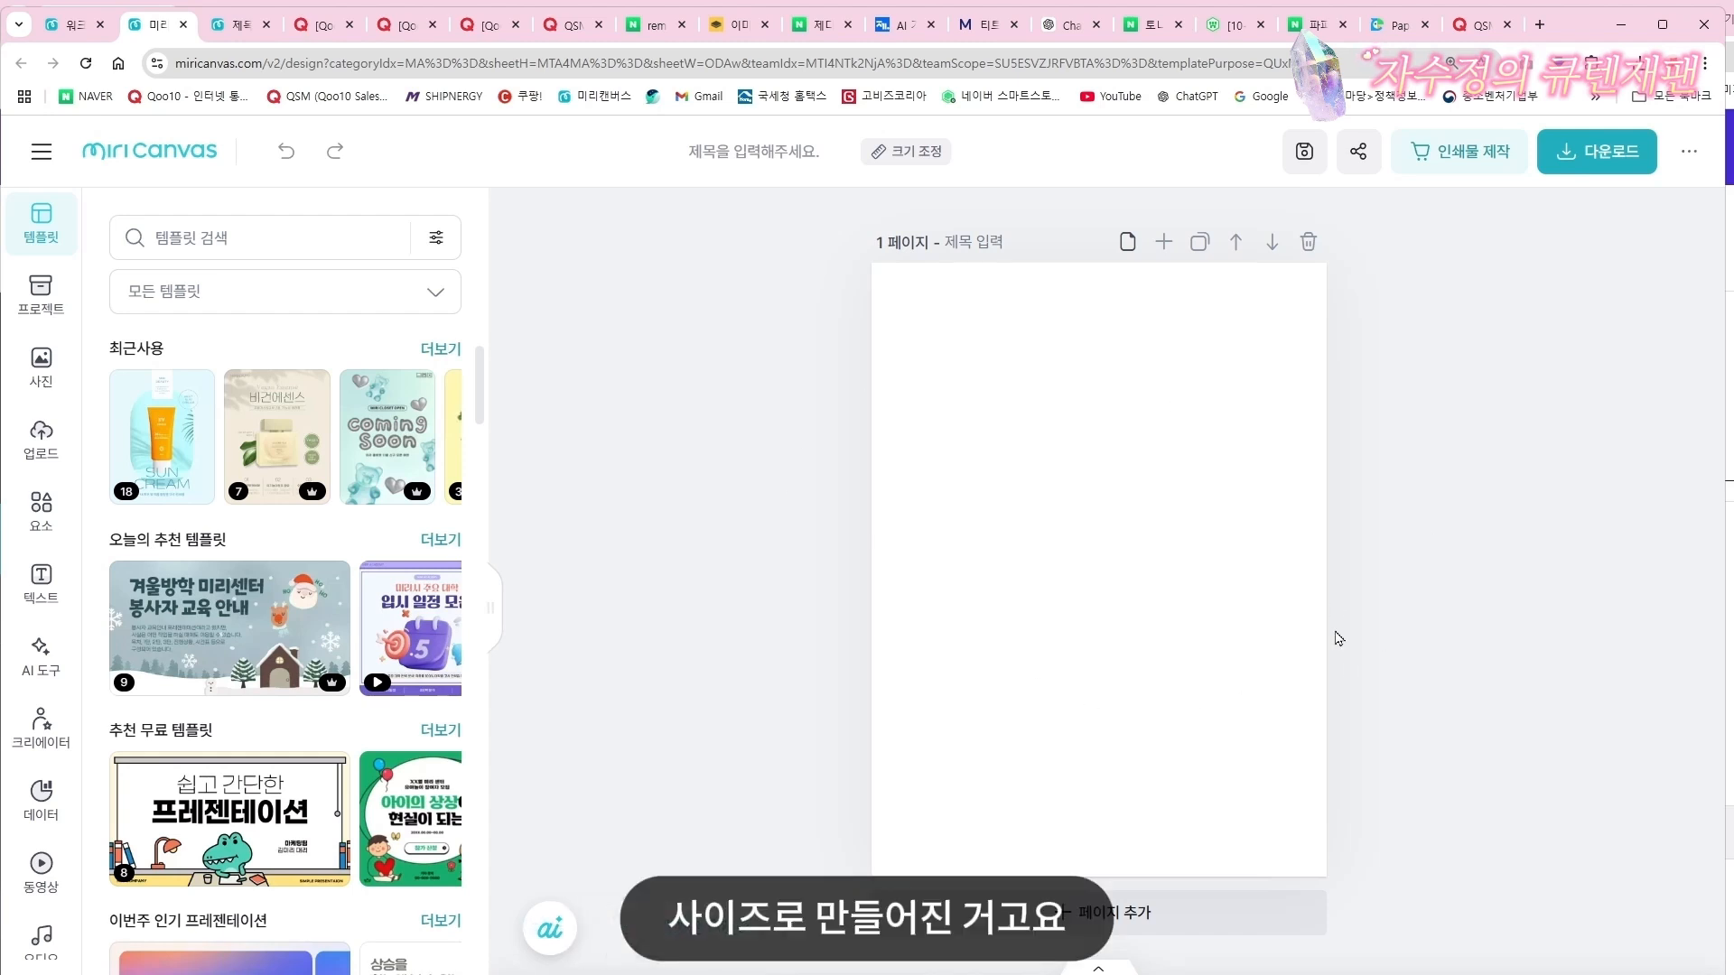
Upload the captures 20241106_130637.png and 20241106_130722.png from 새 폴더 to the design uploads
click(42, 445)
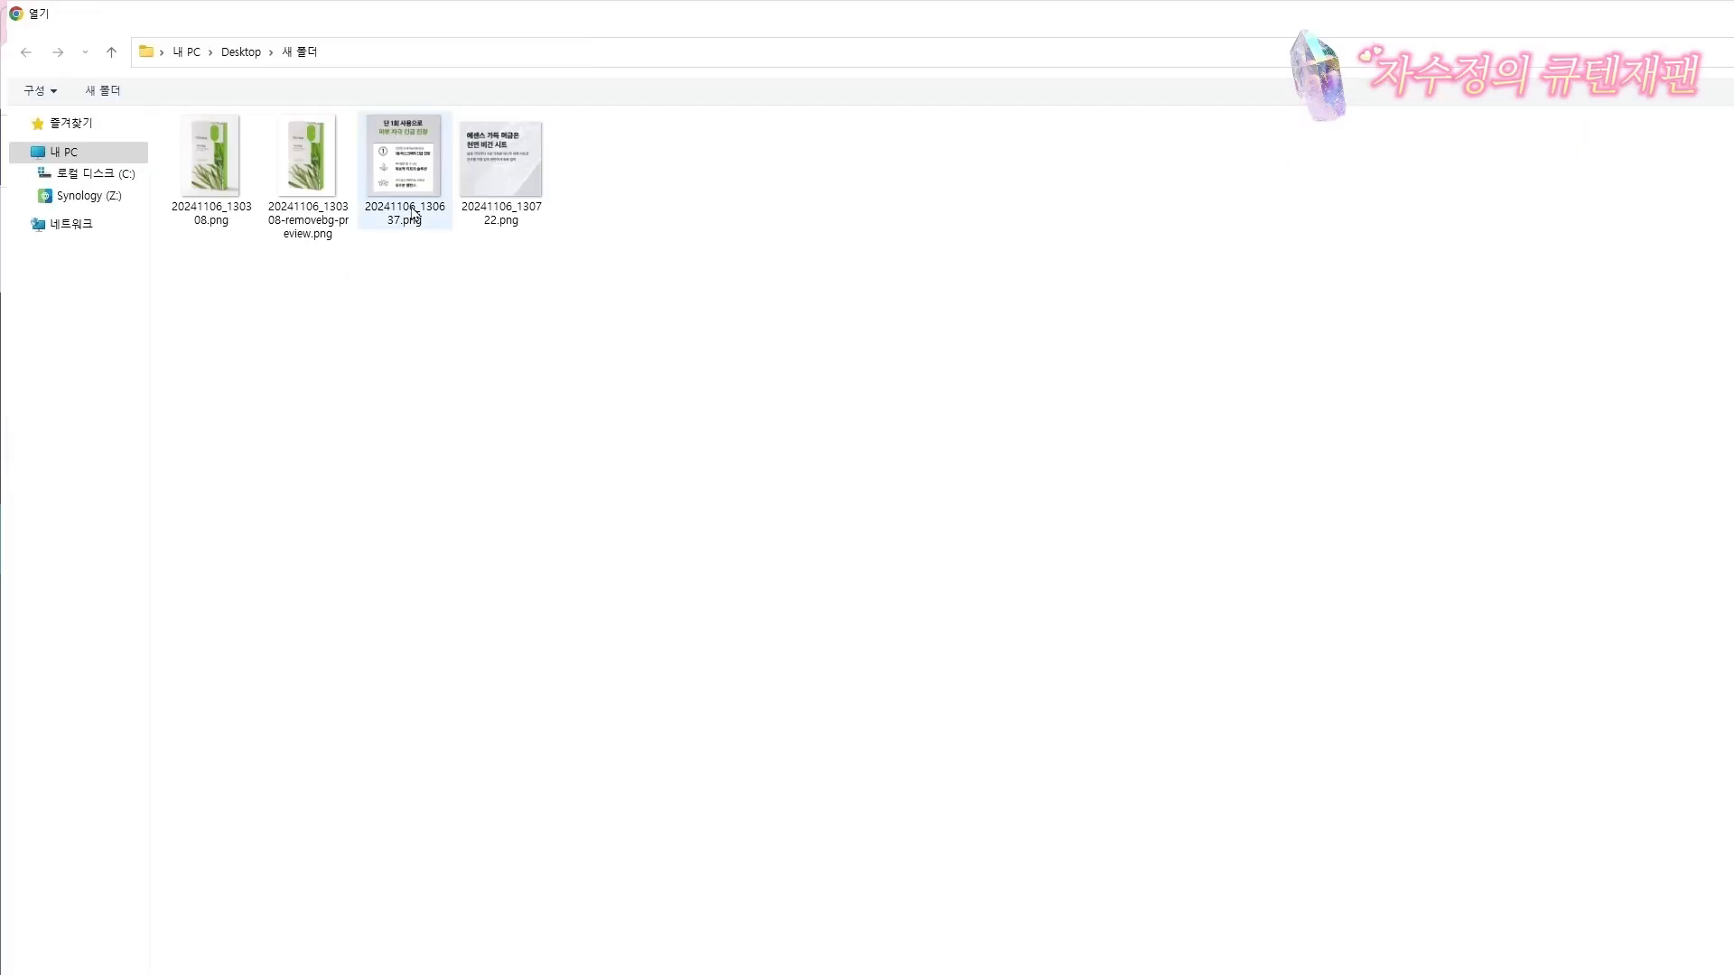
click(410, 191)
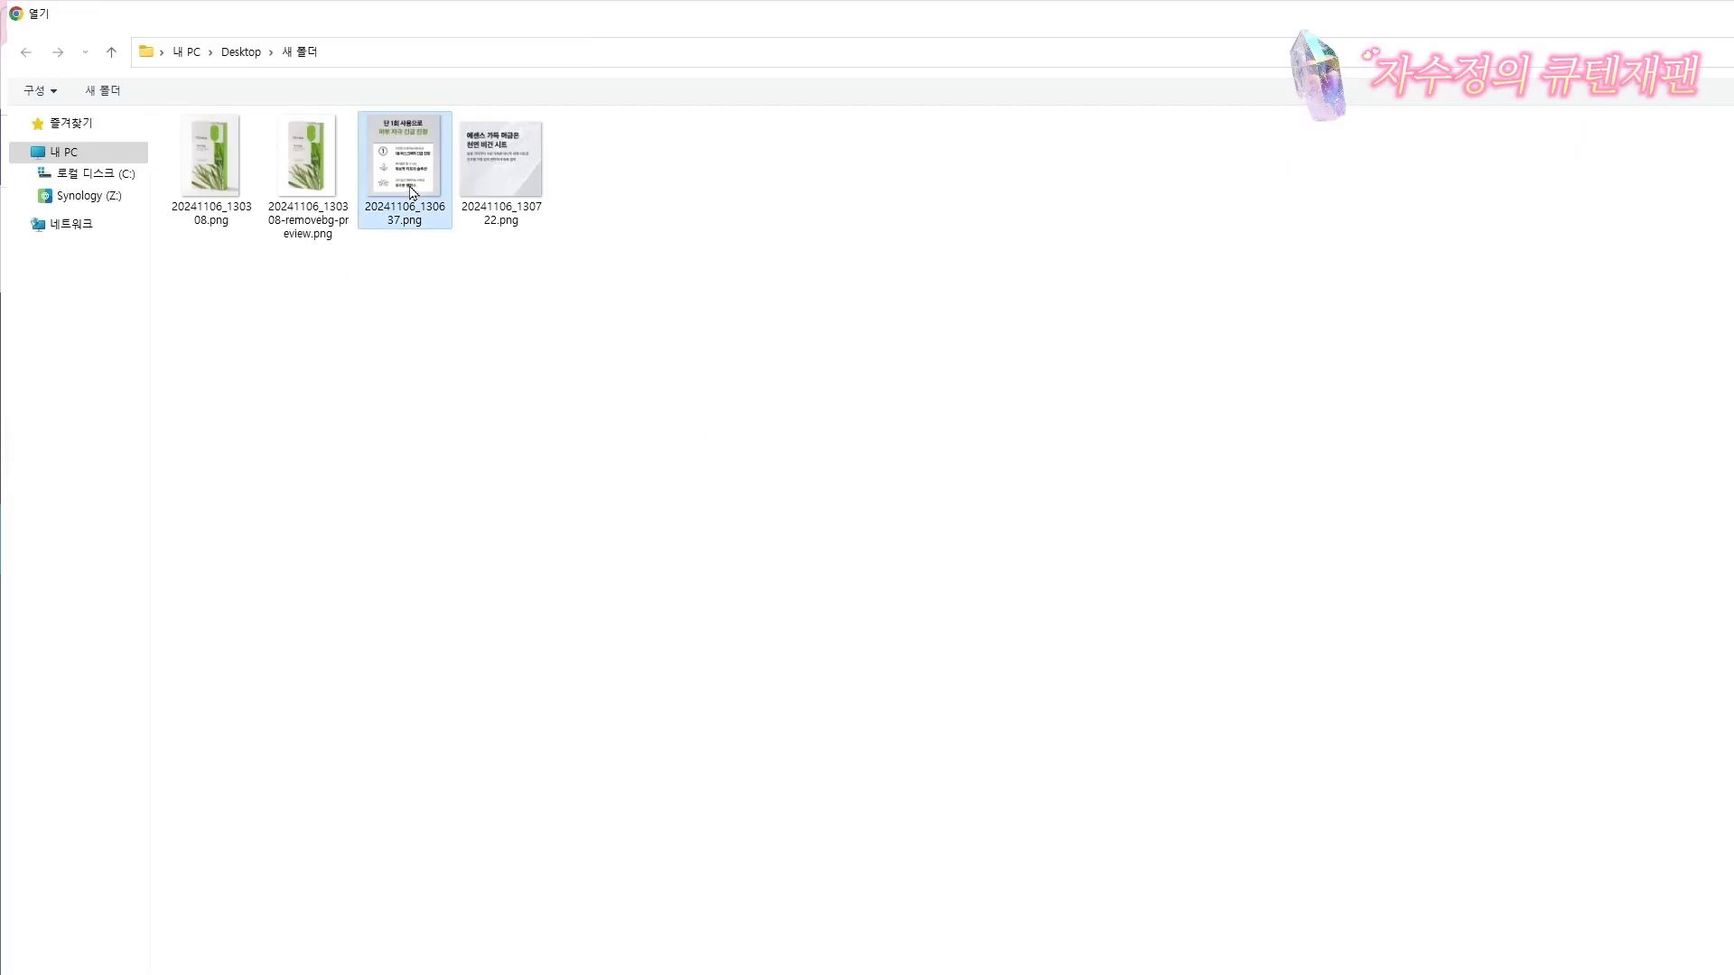
ctrl+click(503, 193)
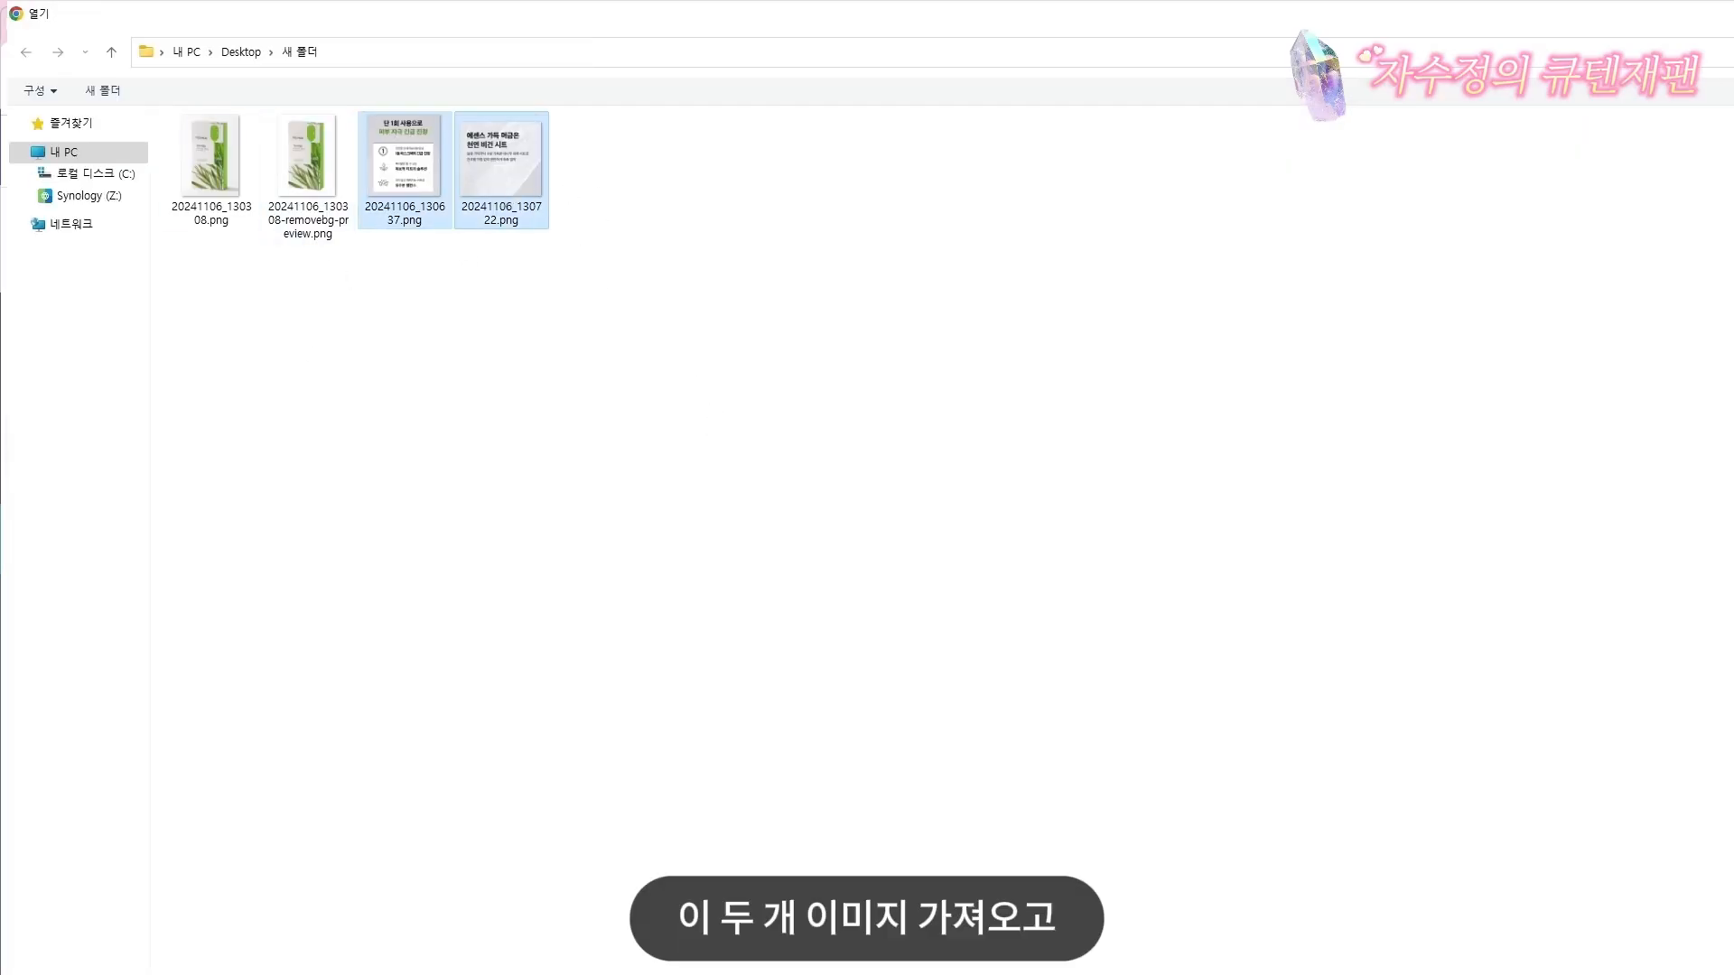
key(Return)
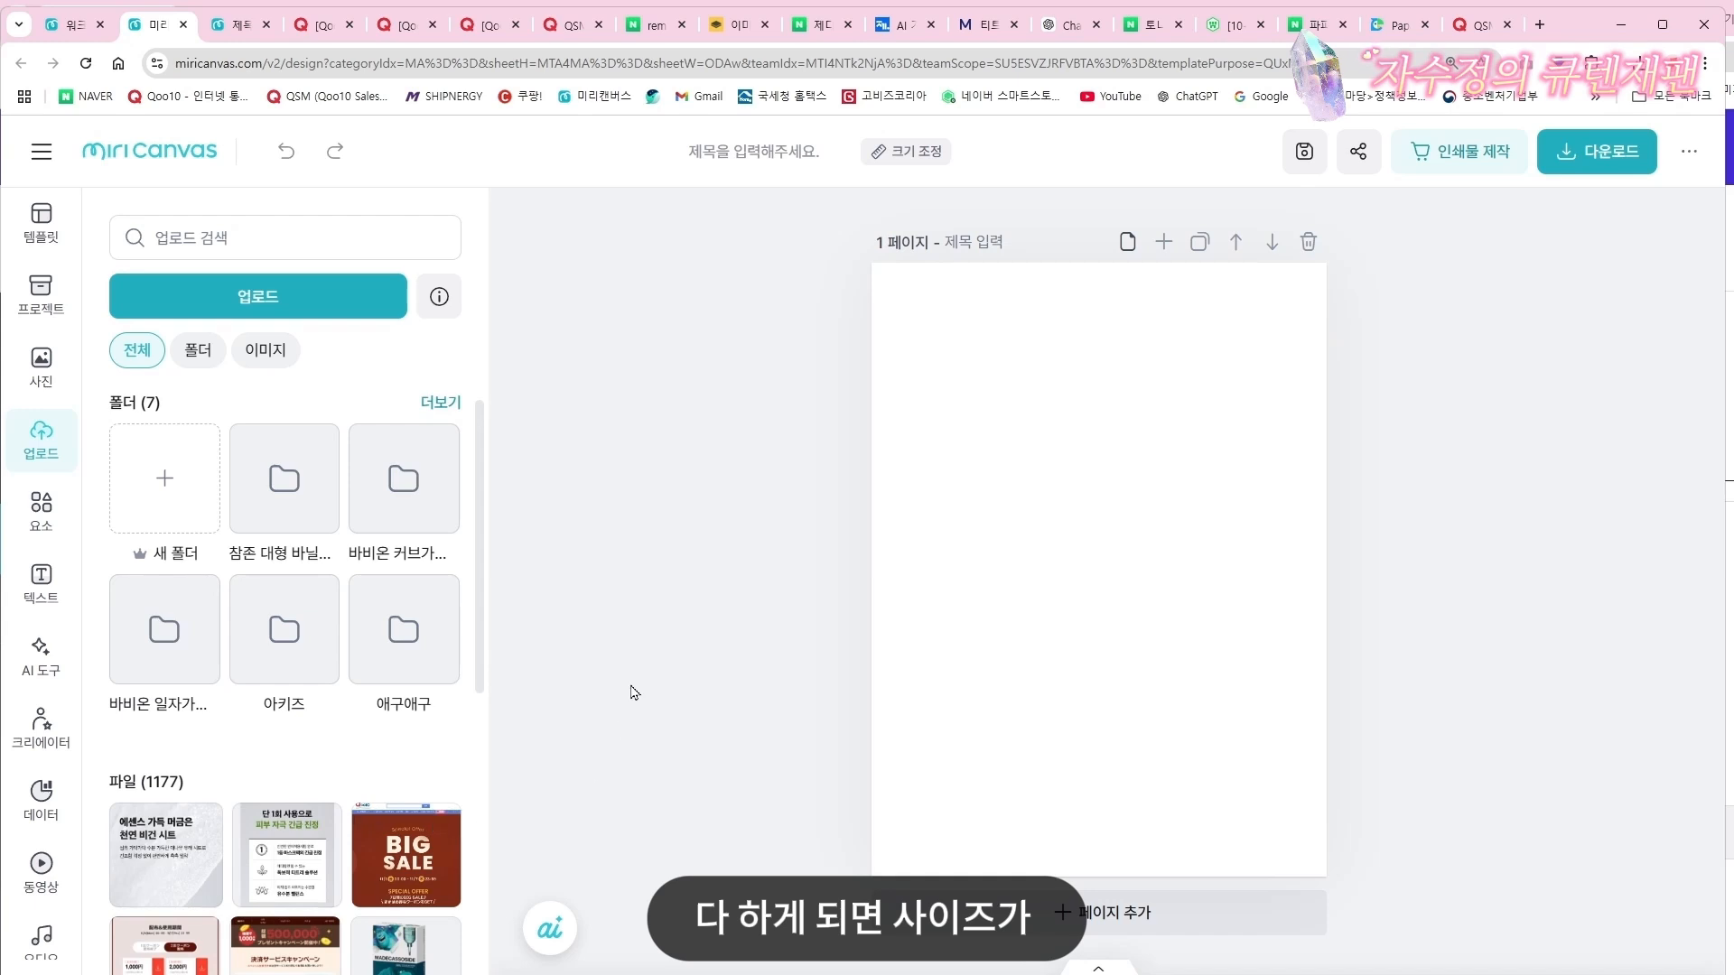
Place the "단 1회 사용으로 피부 자극 긴급 진정" capture on the page and enlarge it to 800 × 892 px
click(288, 859)
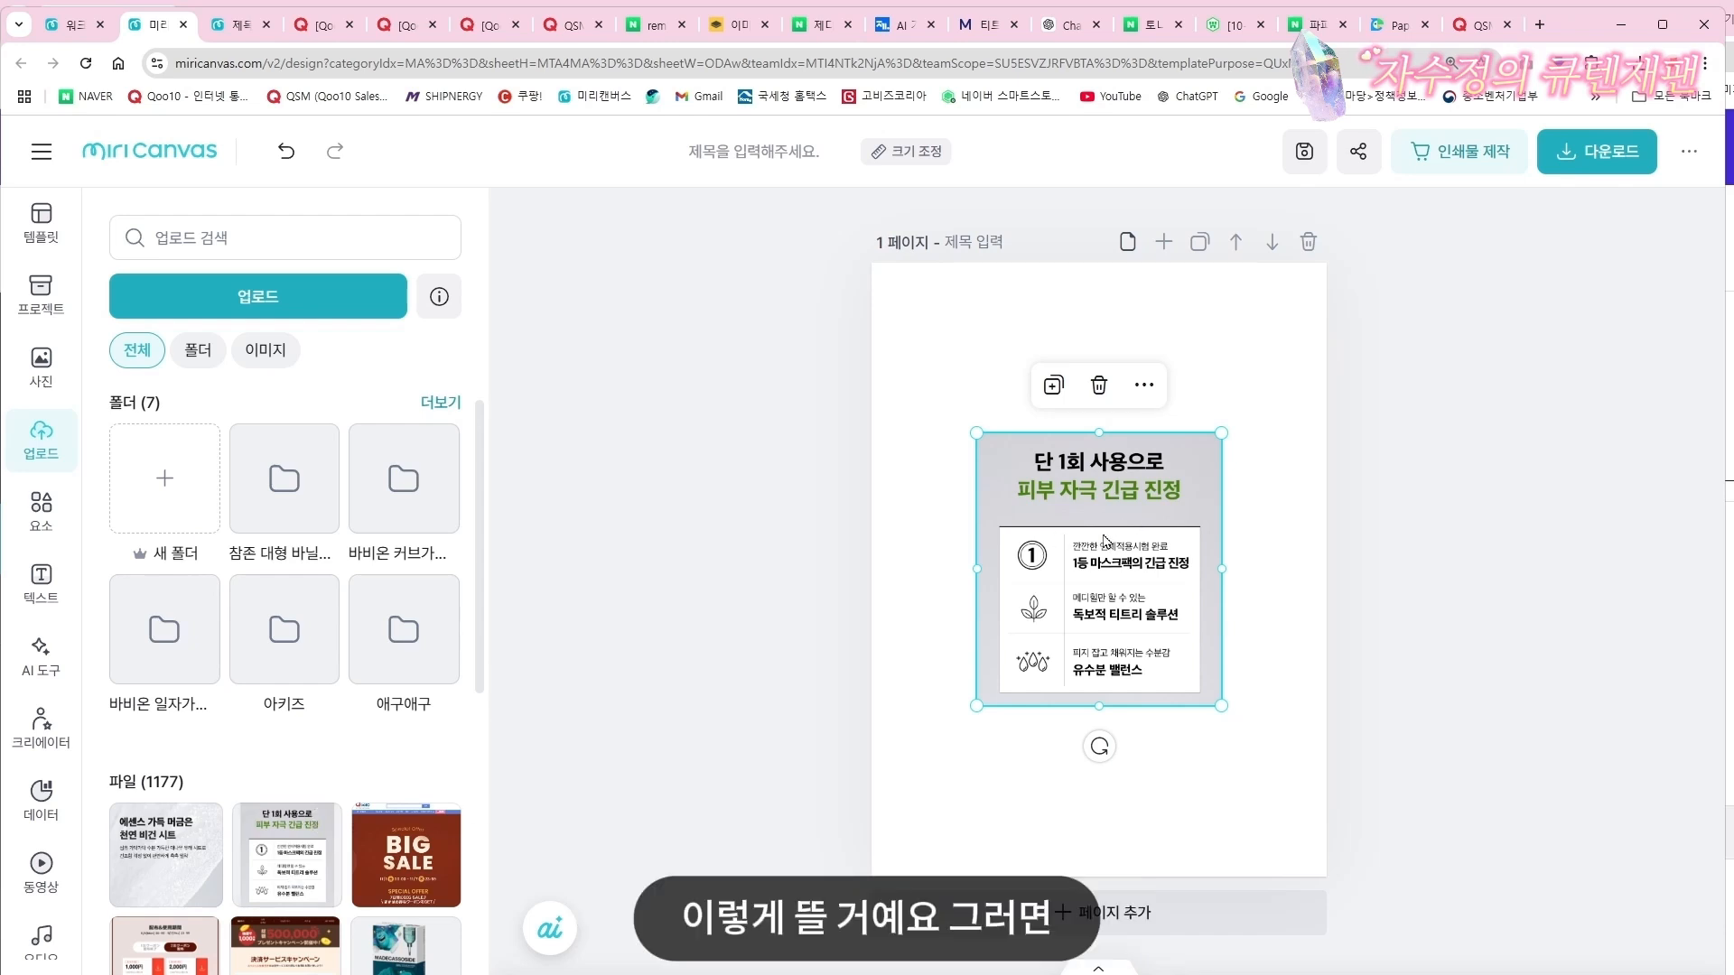
drag(1108, 547, 1003, 714)
drag(1109, 603, 1329, 383)
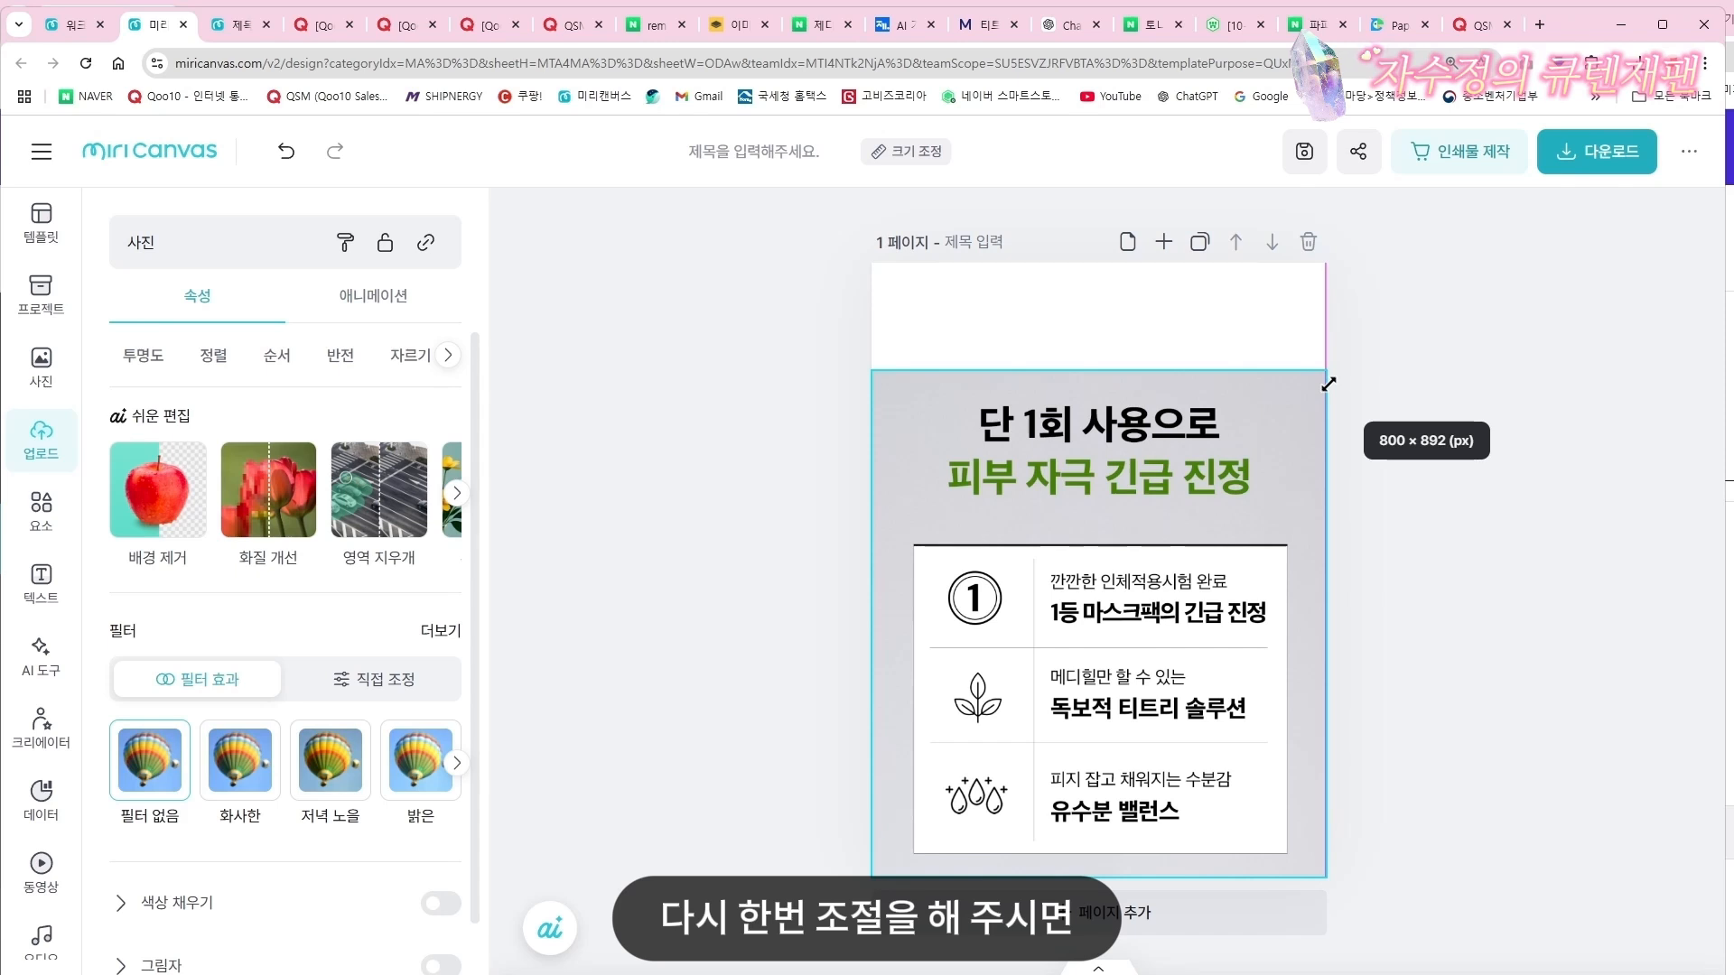
Resize the page to 800 × 892 px
click(905, 151)
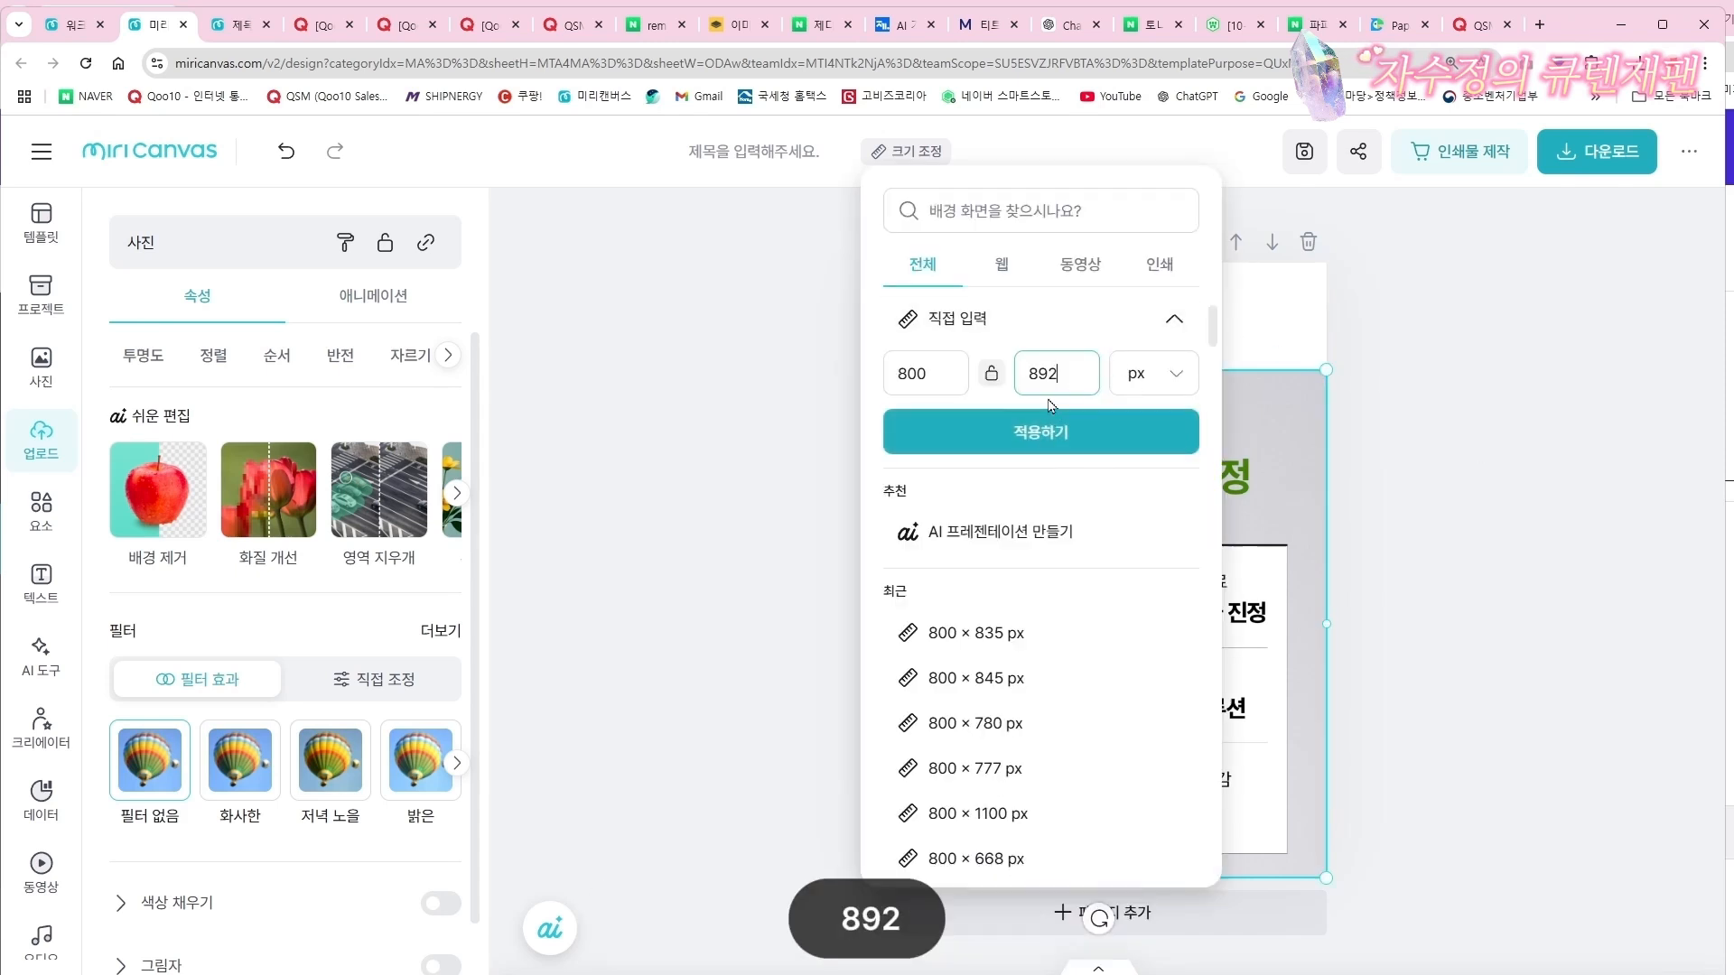
click(1075, 434)
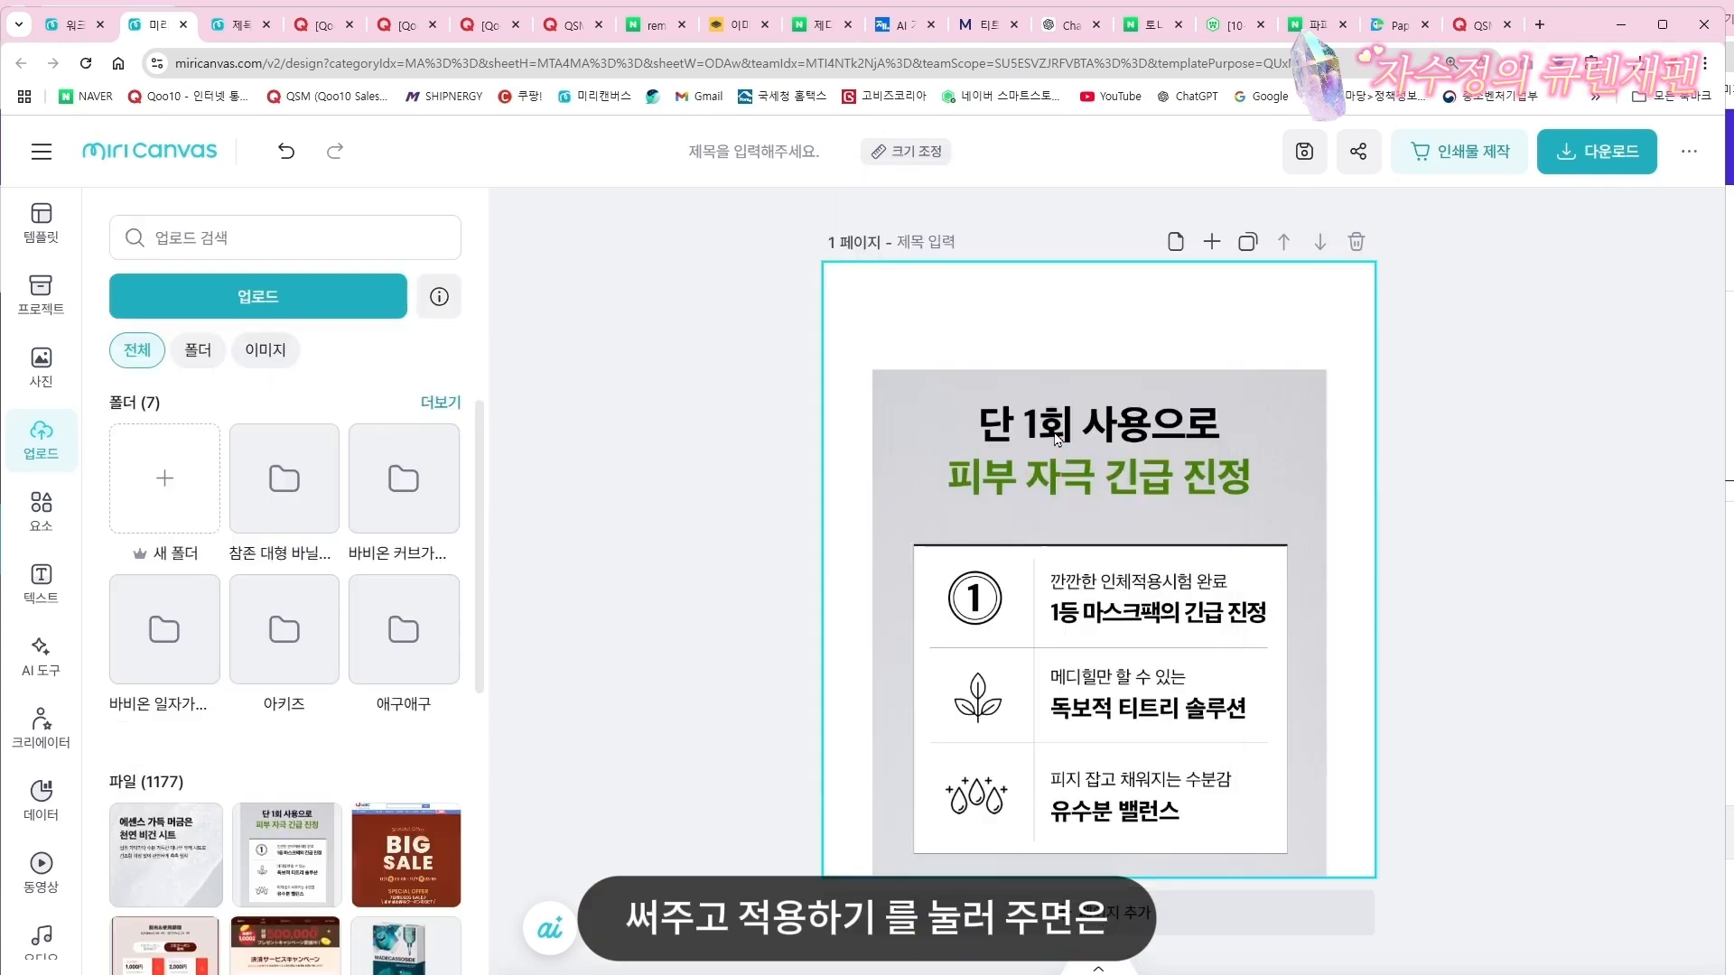
click(1678, 238)
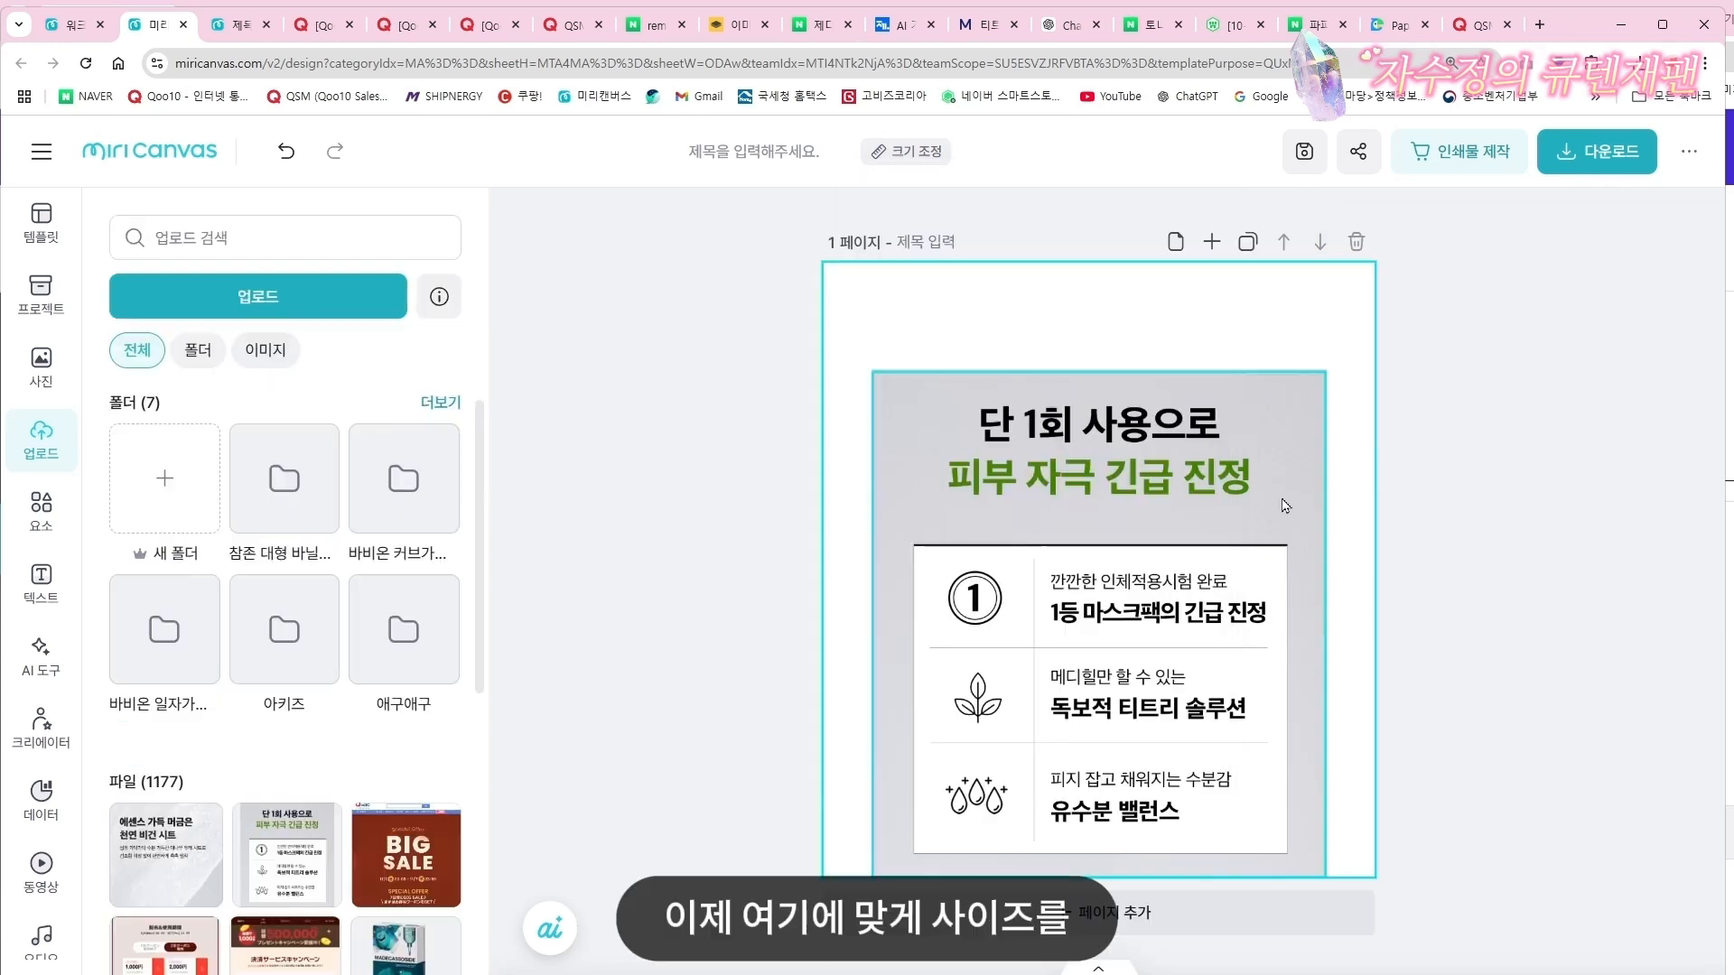
Move the capture to the page's lower-left corner and enlarge it to fill the whole page
click(1169, 522)
drag(1169, 522, 1131, 522)
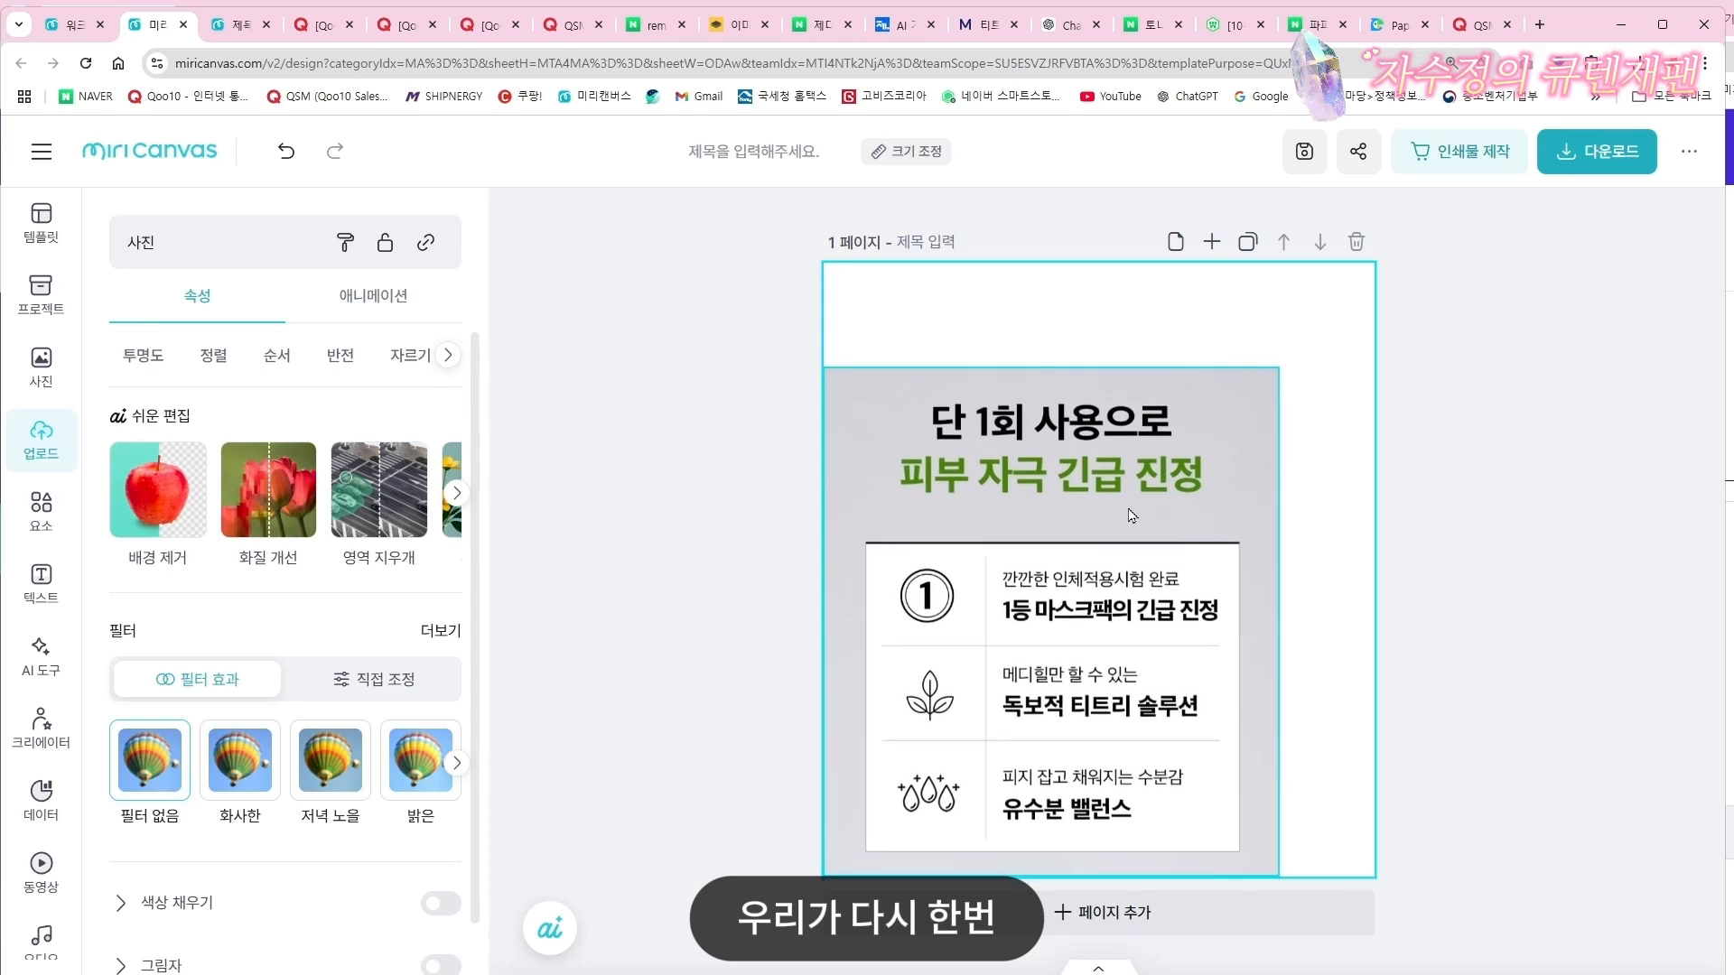
drag(1279, 368, 1373, 264)
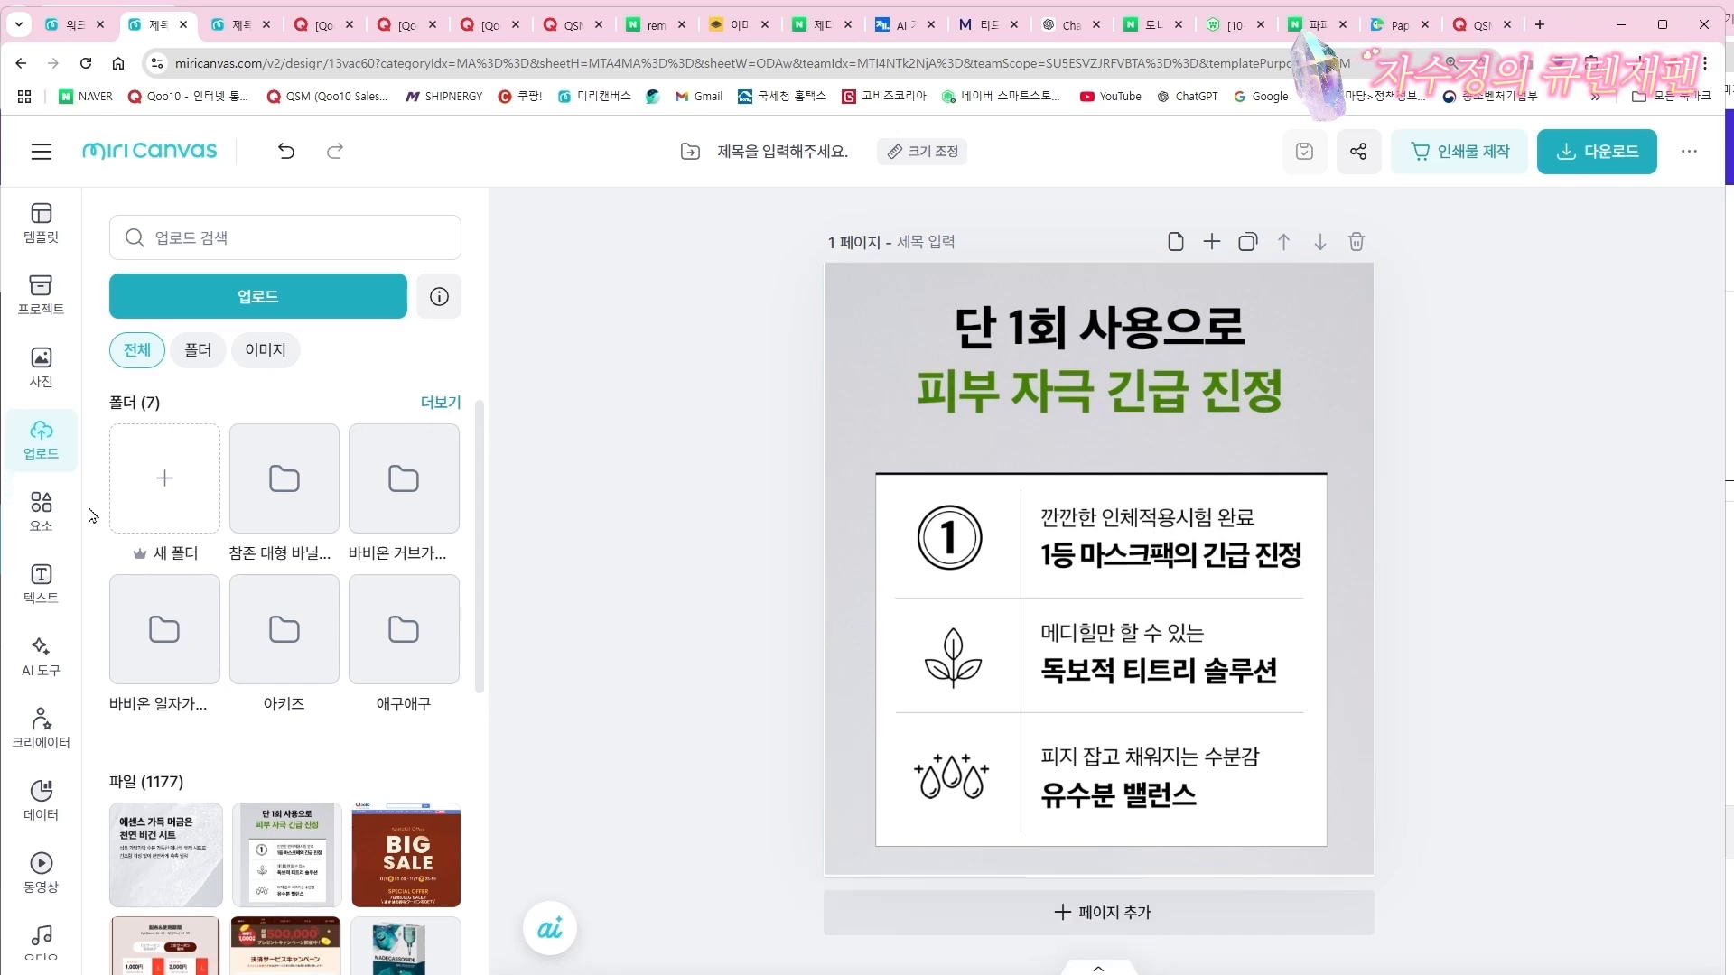
Insert a basic square shape and stretch it into a wide rectangle covering the Korean heading of the capture
click(37, 518)
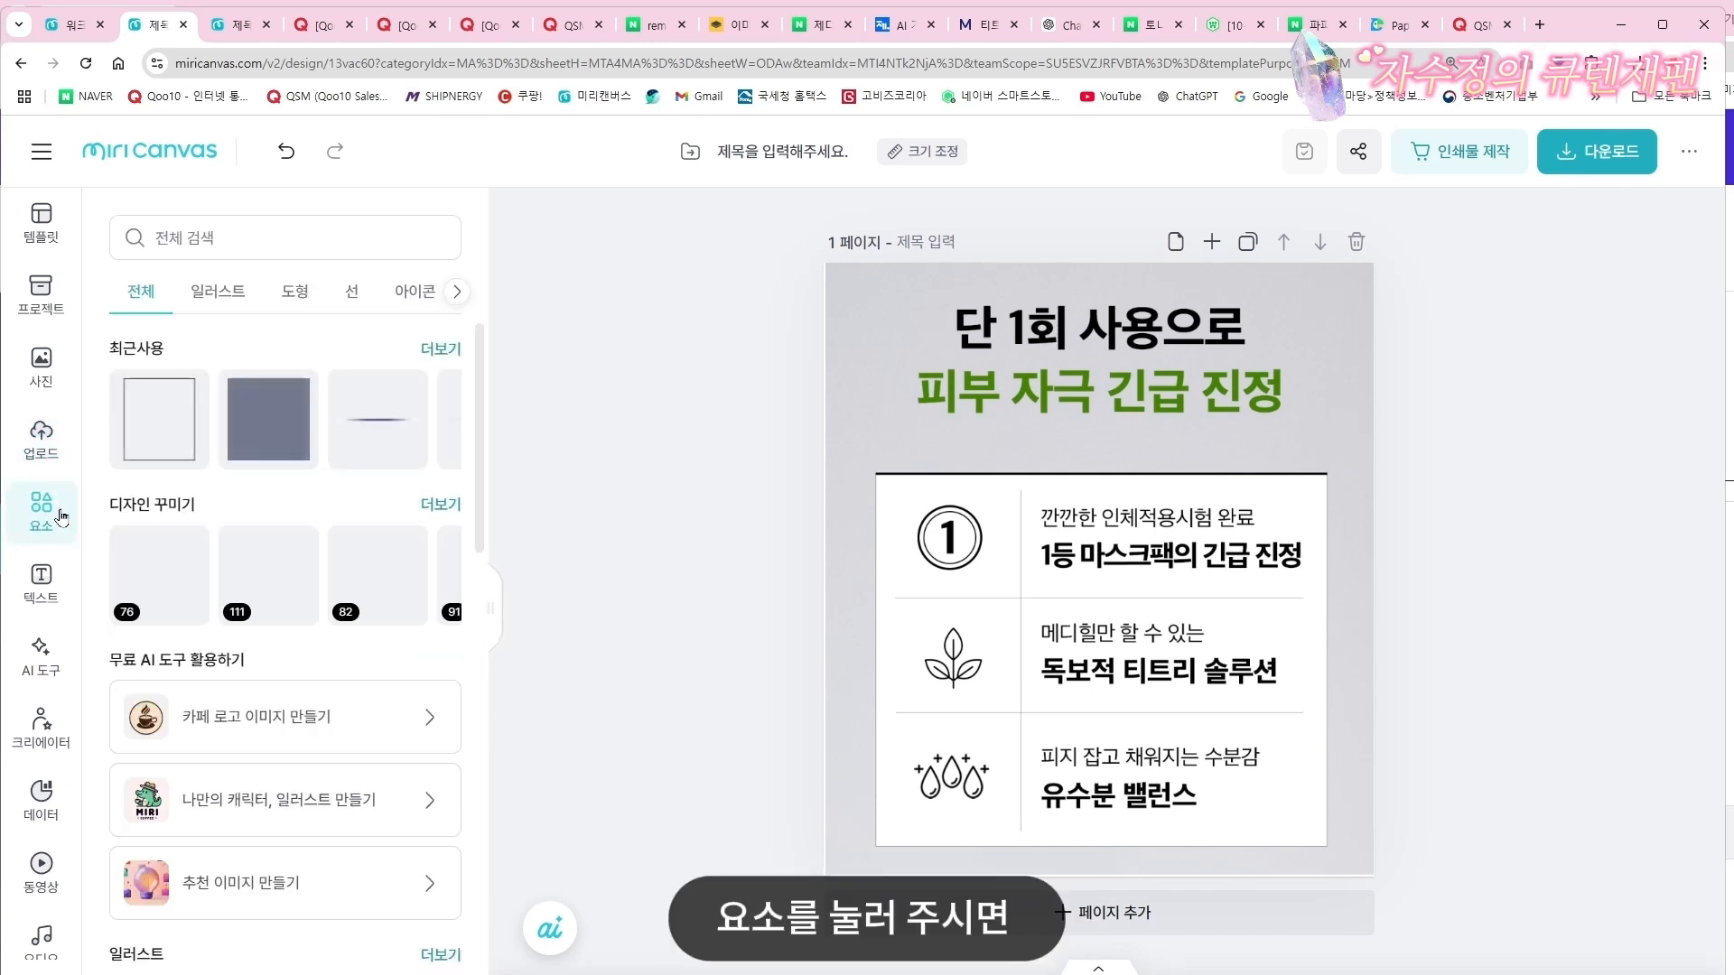
click(279, 299)
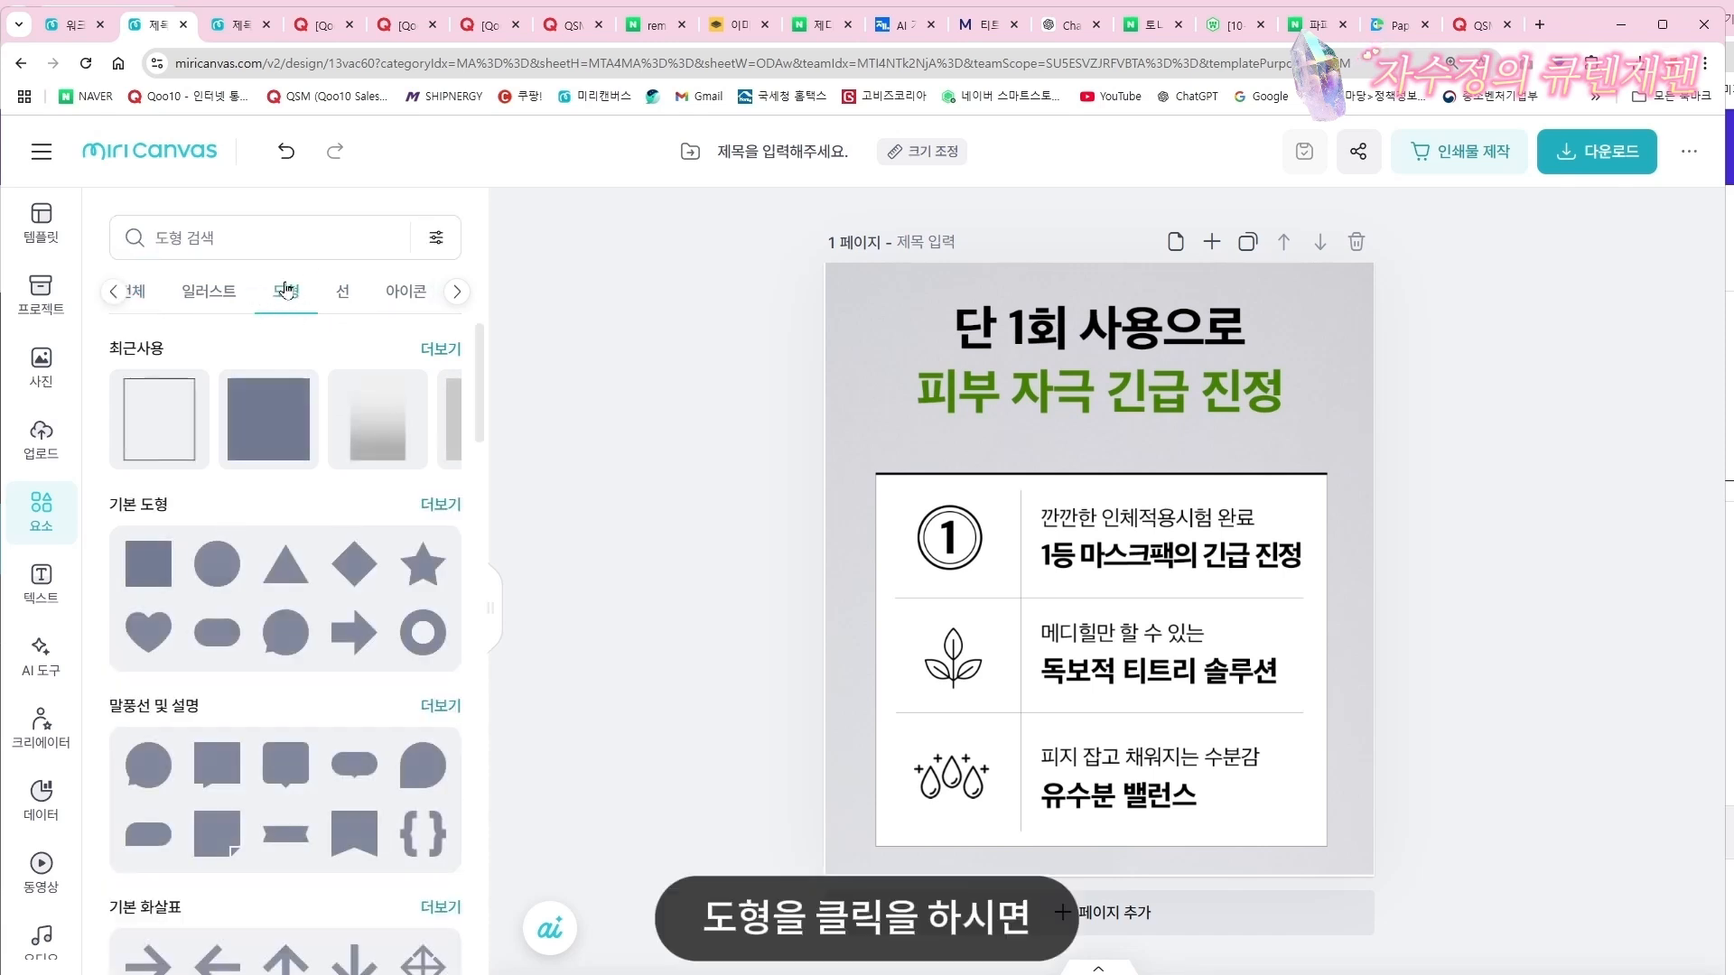
click(142, 571)
drag(962, 596, 1042, 492)
drag(1213, 444, 1304, 442)
drag(1094, 608, 1114, 437)
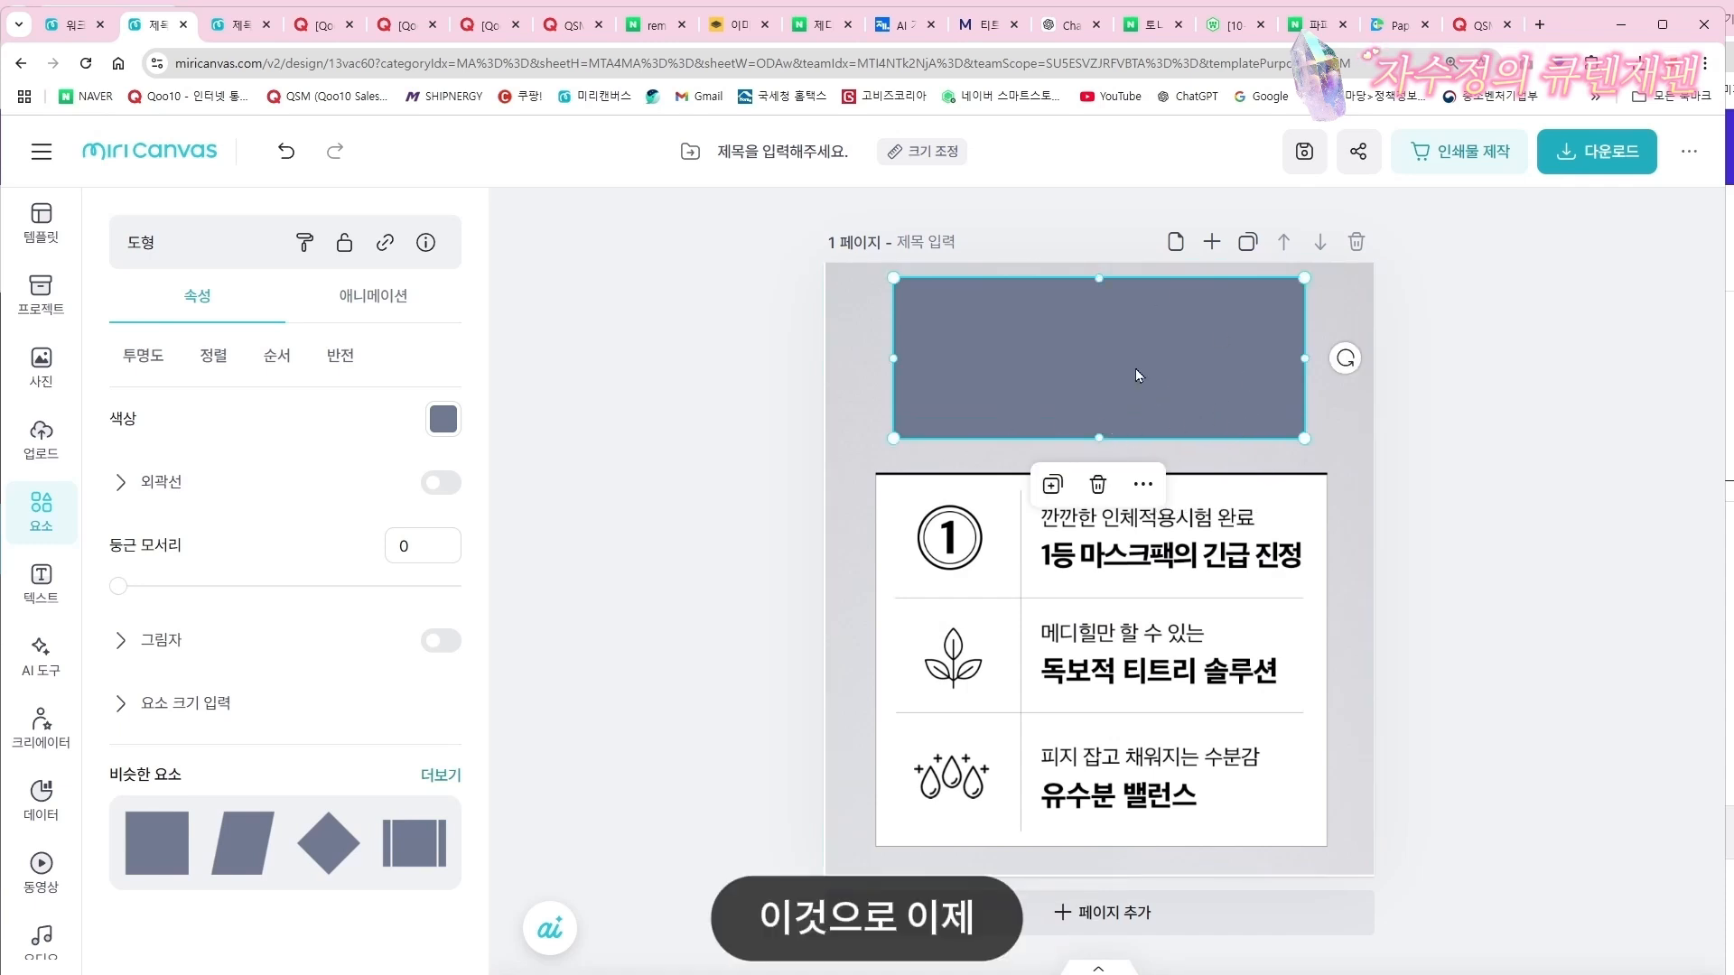
drag(1144, 366, 1157, 376)
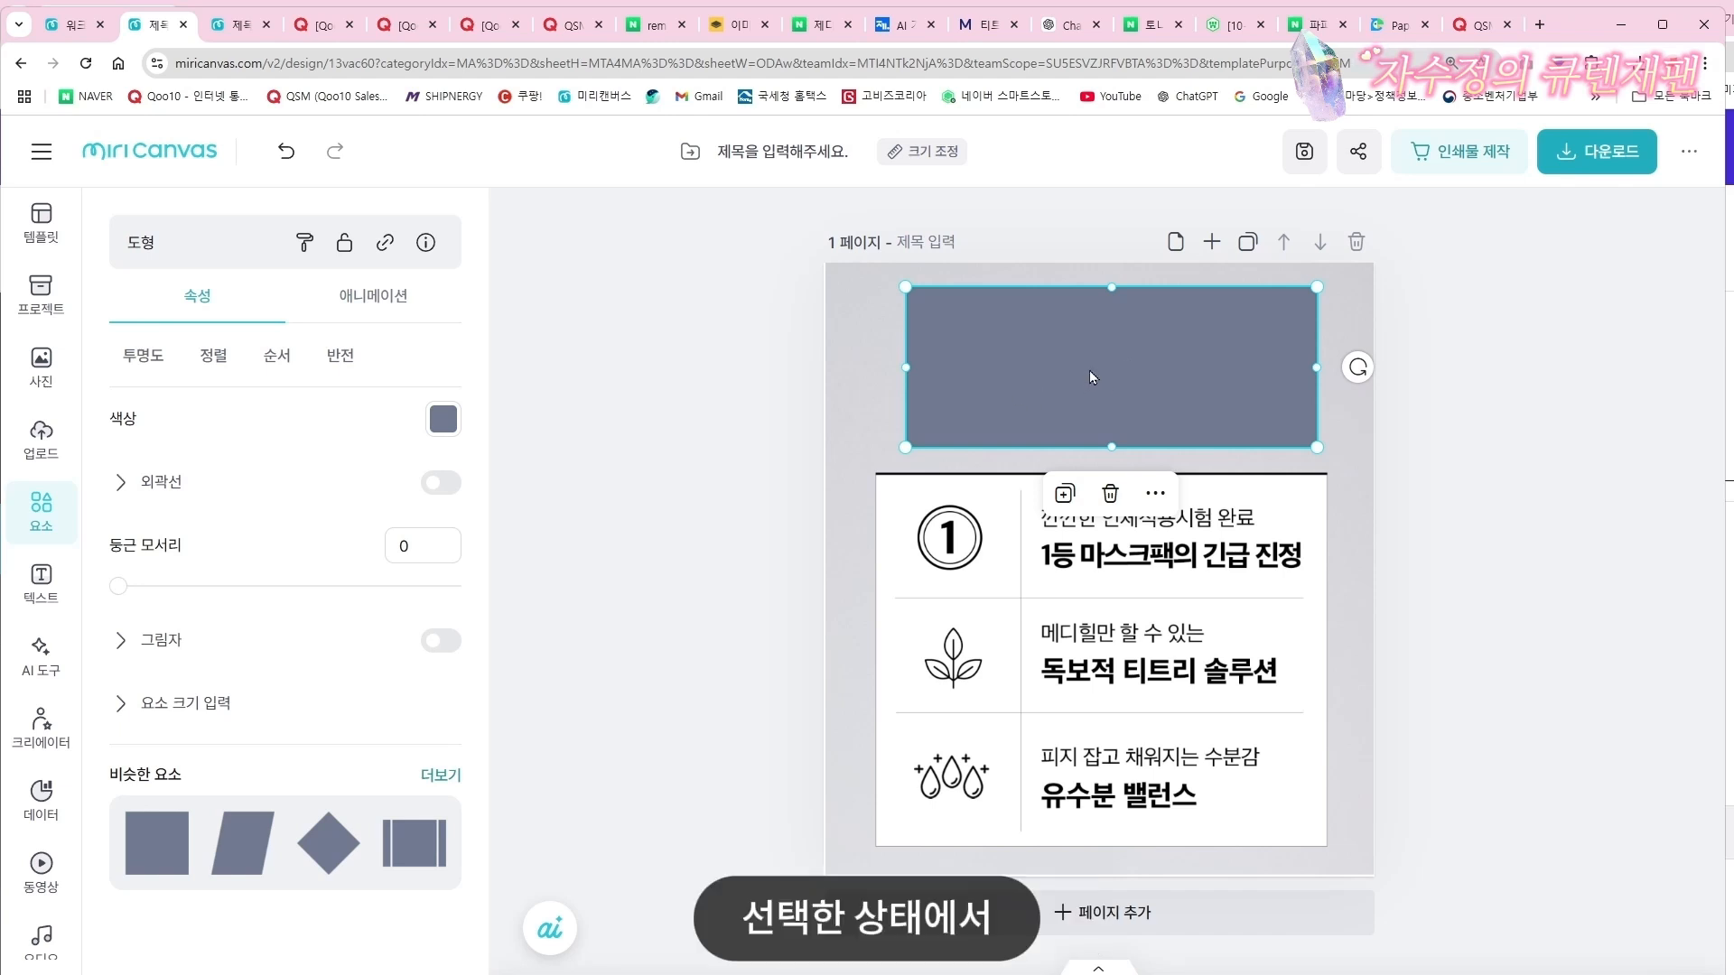
Recolour the rectangle with custom colours, trying #44658F and #522774 and finishing on the dark purple #2C1A3A
click(443, 420)
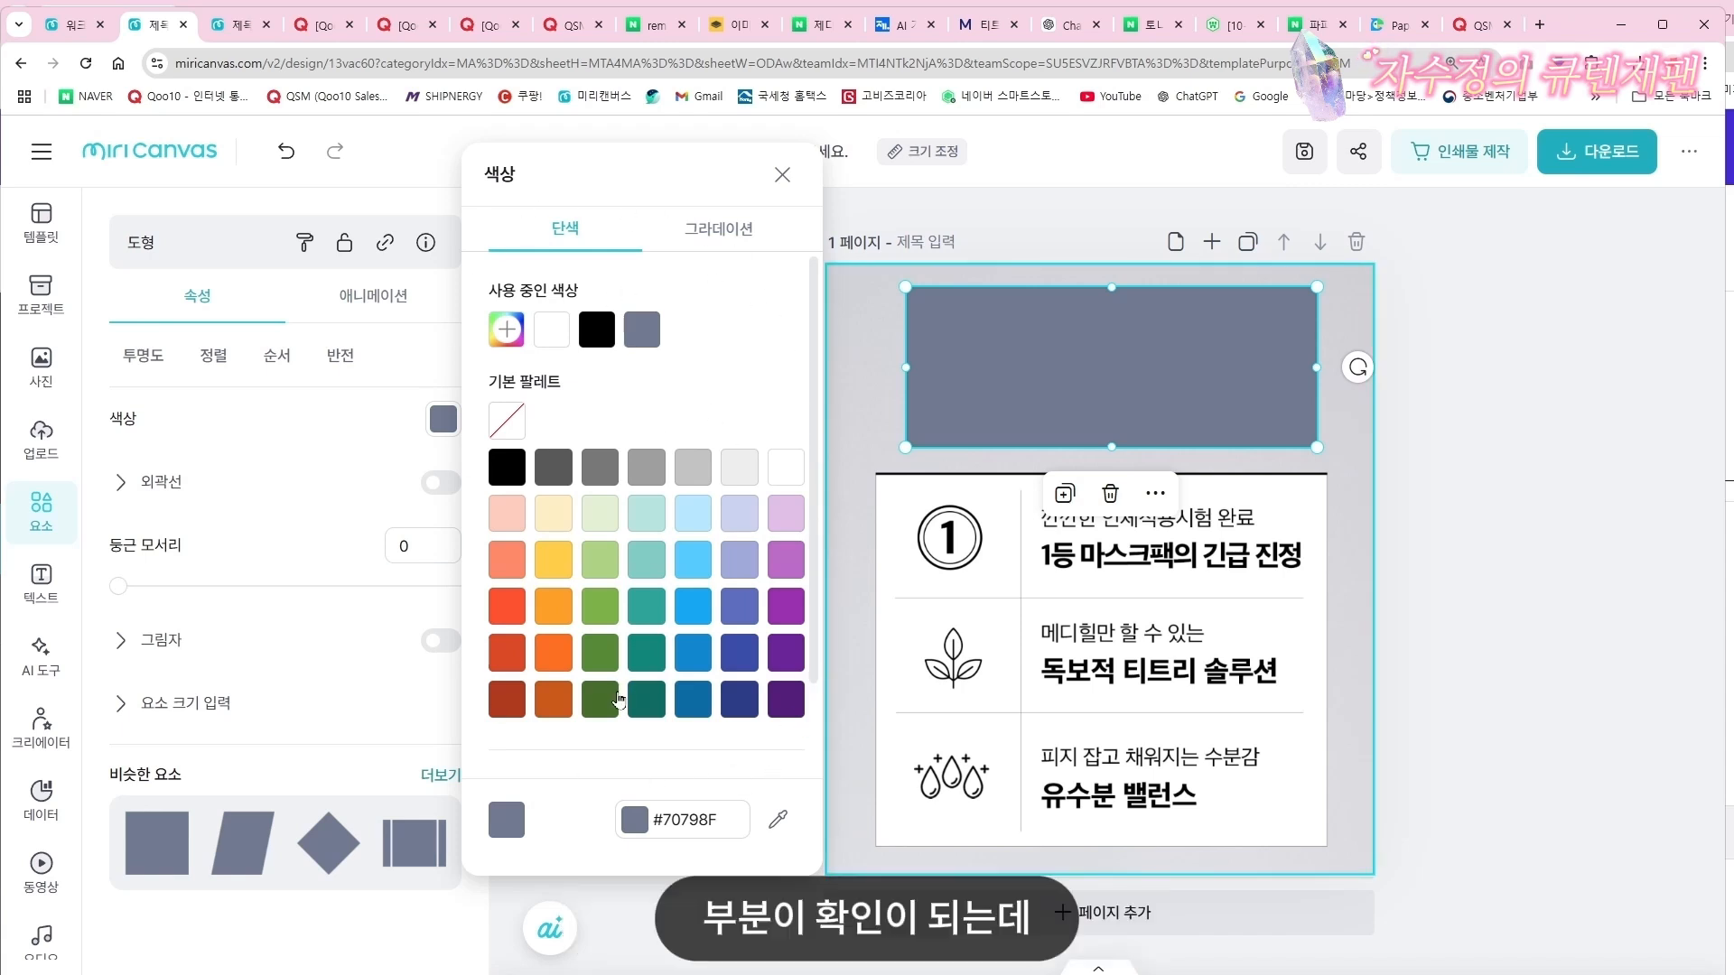
click(508, 332)
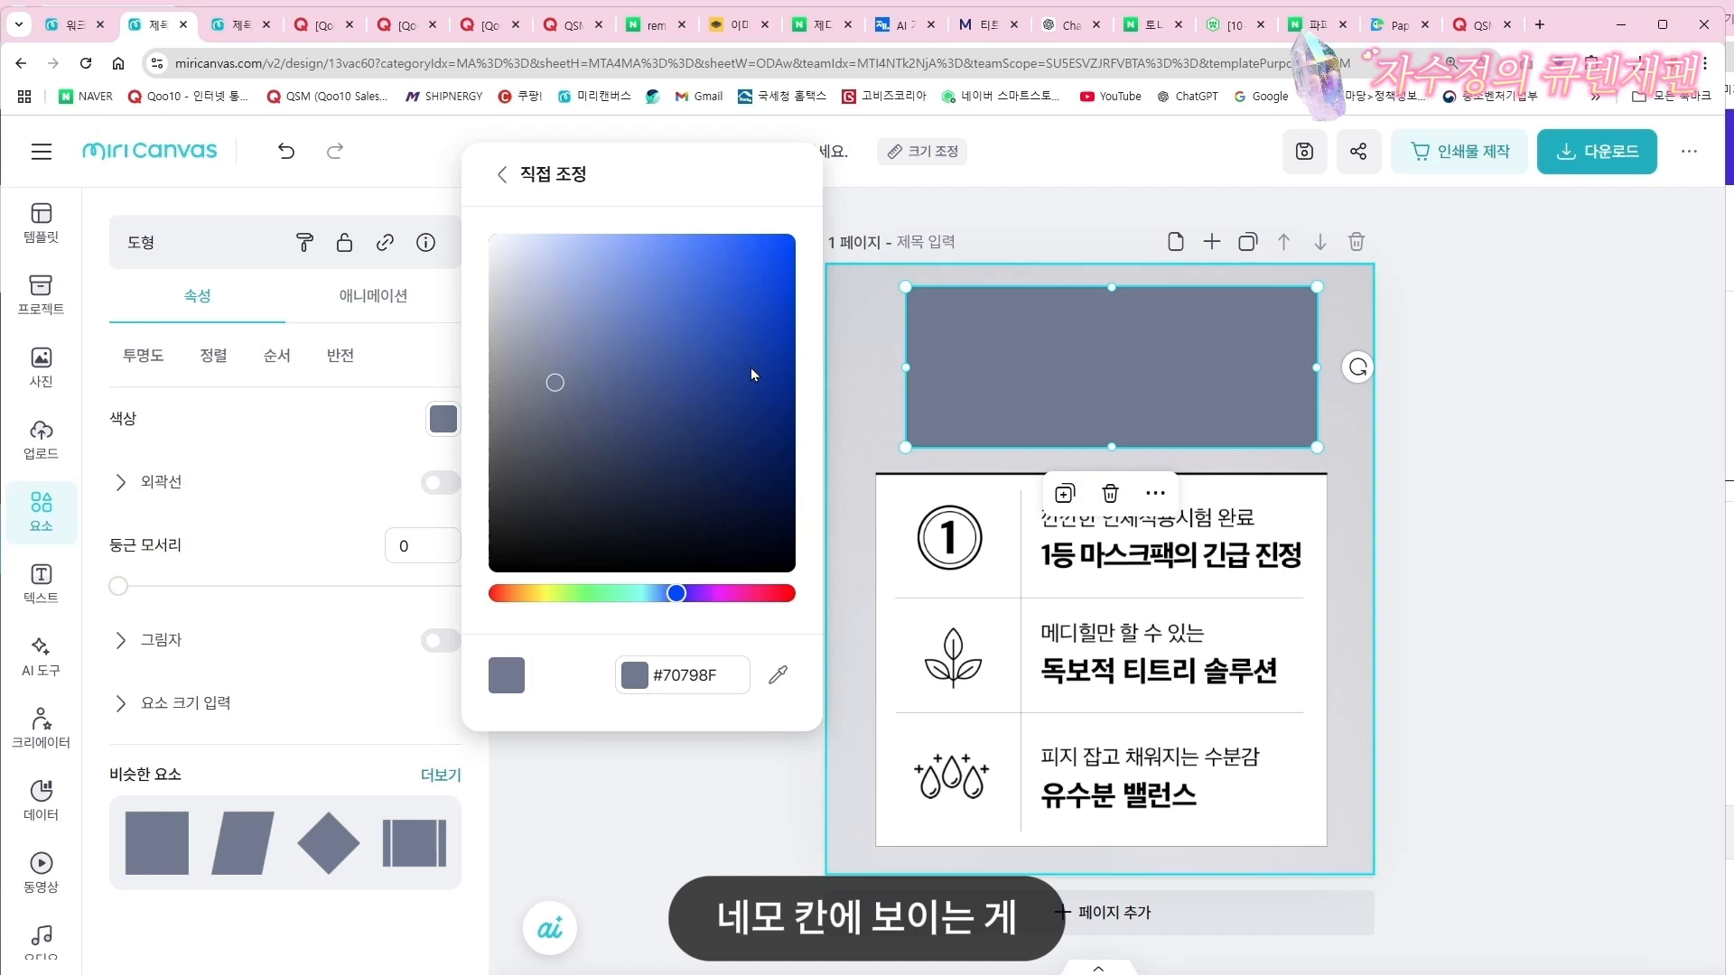
mouse_move(677, 593)
mouse_down()
mouse_move(496, 594)
mouse_move(788, 593)
mouse_move(669, 594)
mouse_up()
click(651, 383)
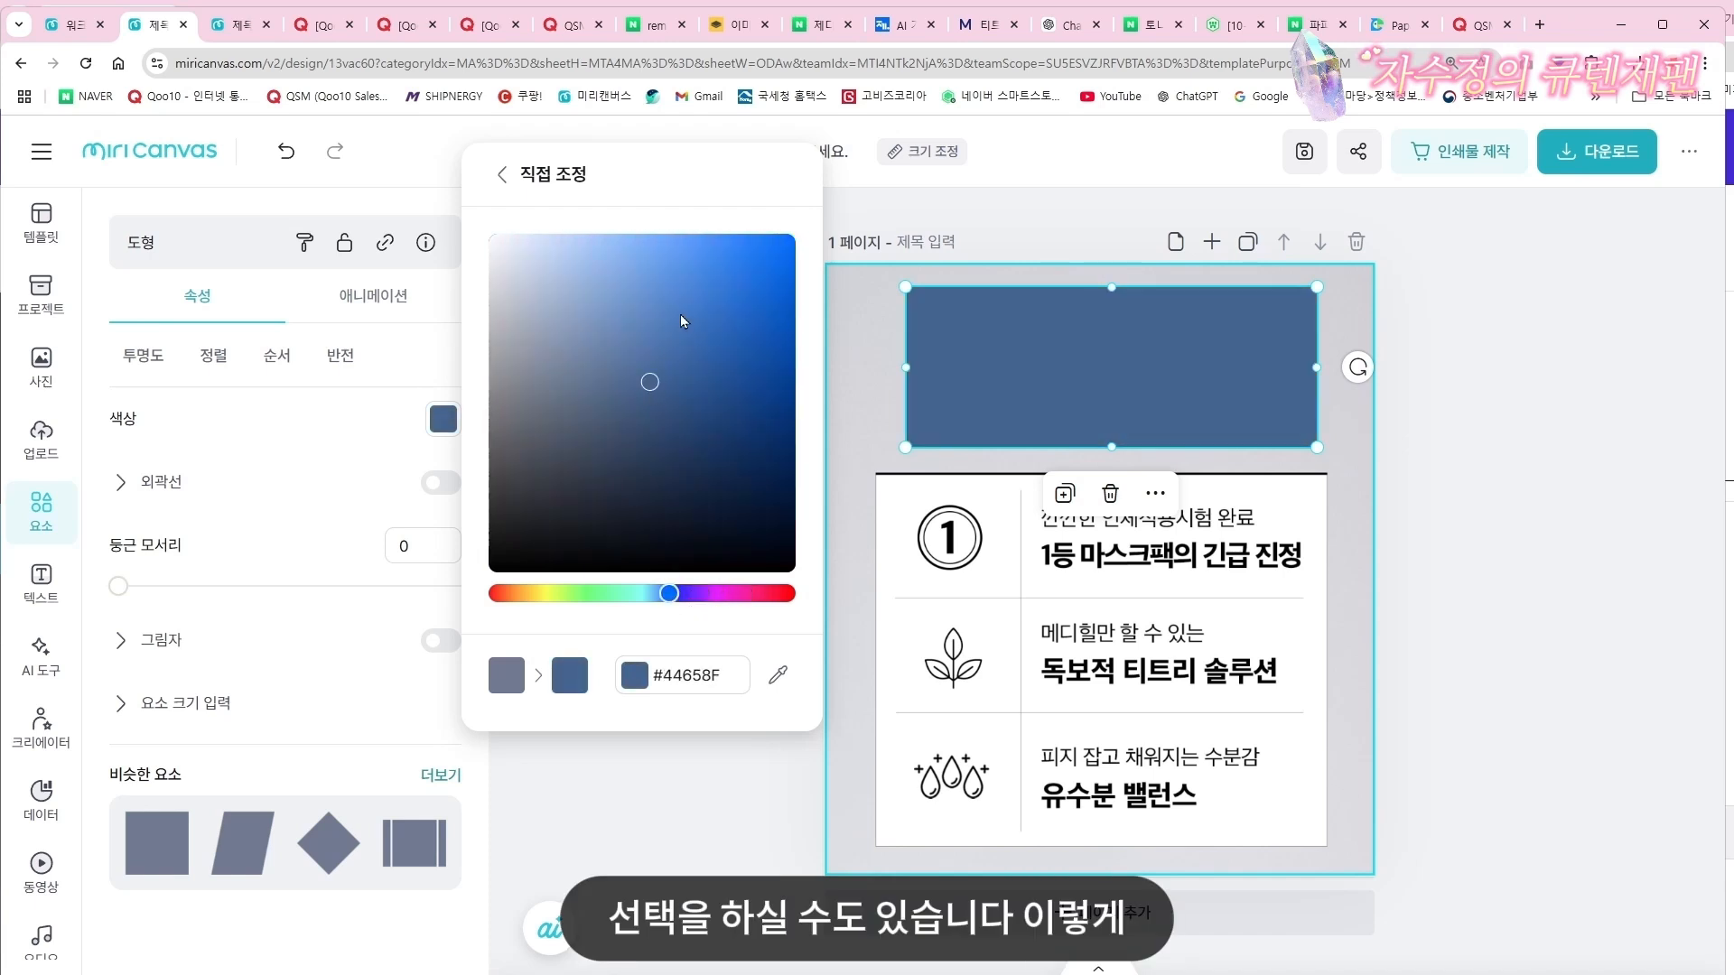
mouse_move(680, 321)
mouse_down()
mouse_move(739, 240)
mouse_move(658, 263)
mouse_move(684, 360)
mouse_move(708, 329)
mouse_move(666, 305)
mouse_up()
click(544, 499)
click(713, 596)
click(692, 419)
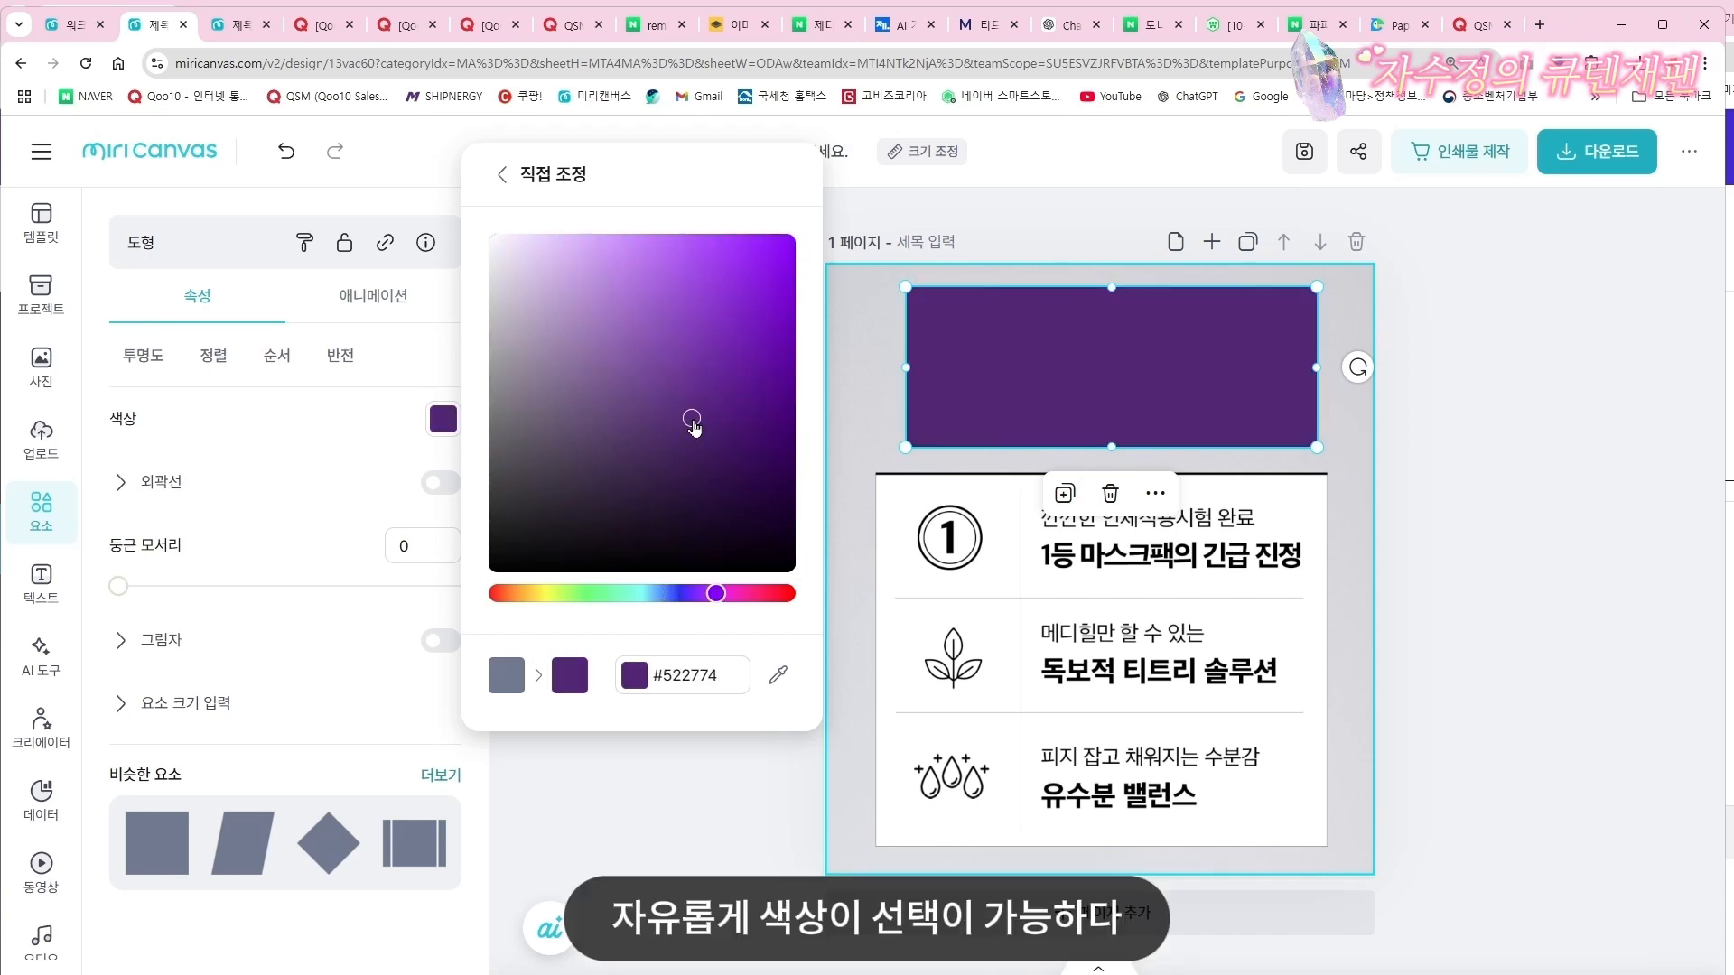
click(660, 496)
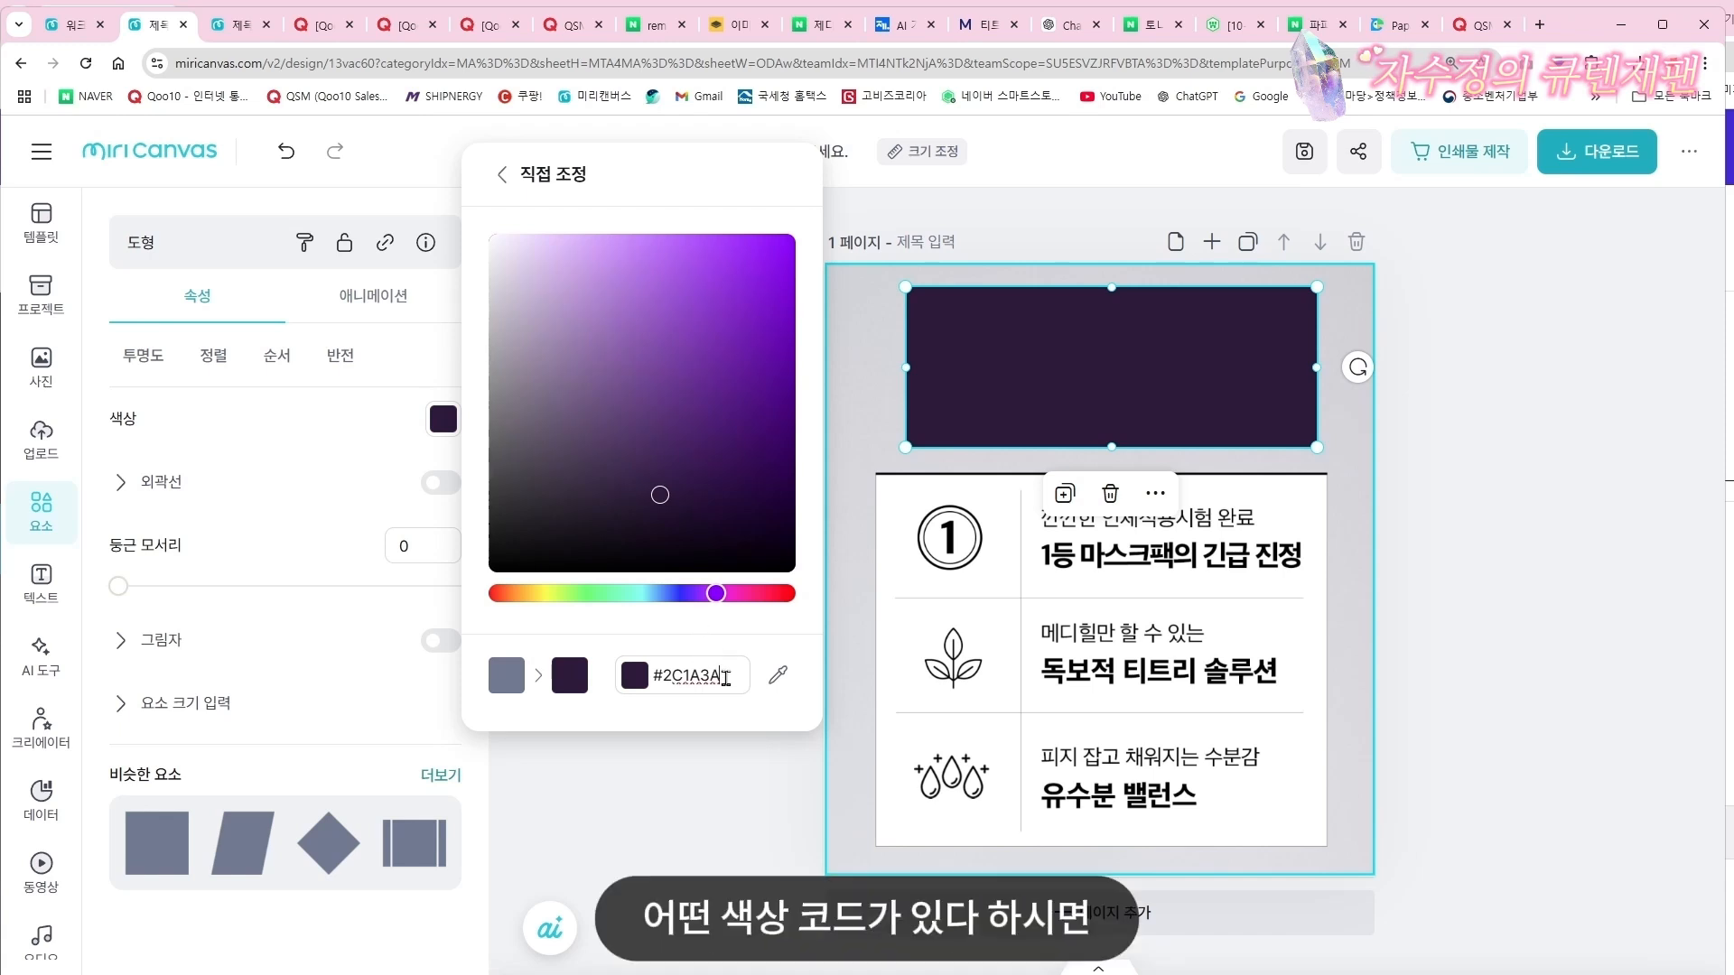
Sample the light grey #d4d6d9 page background with the eyedropper as the fill colour of the rectangle covering the Korean heading
drag(725, 677, 657, 682)
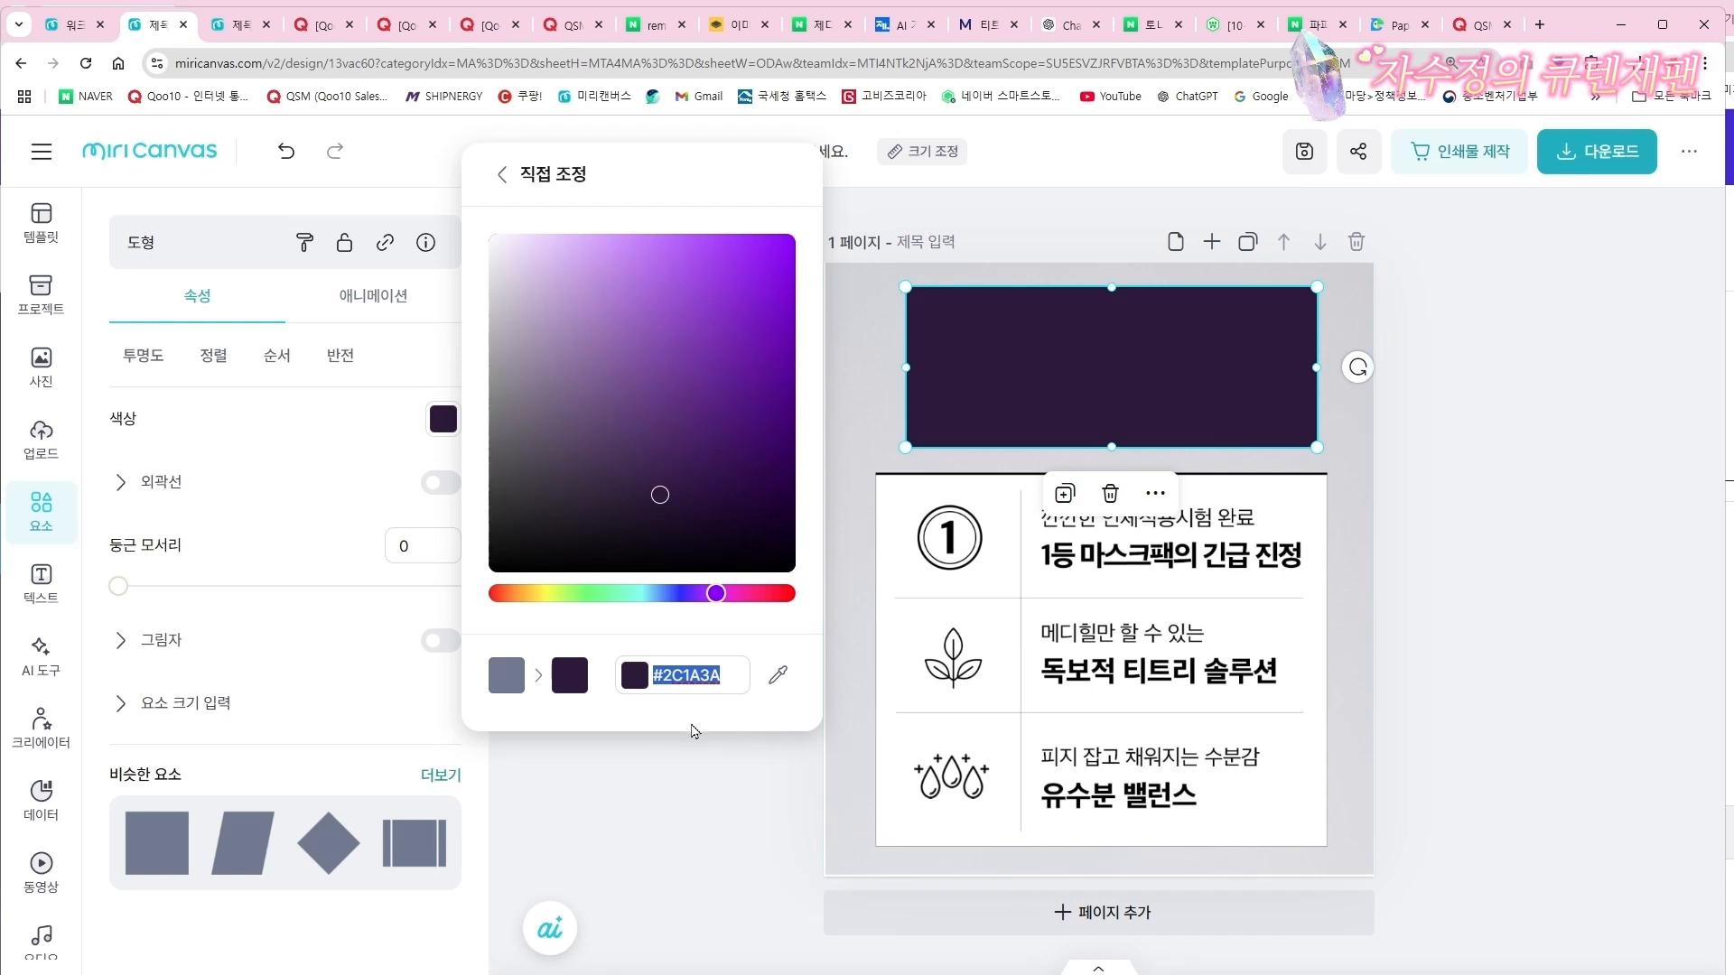
click(704, 701)
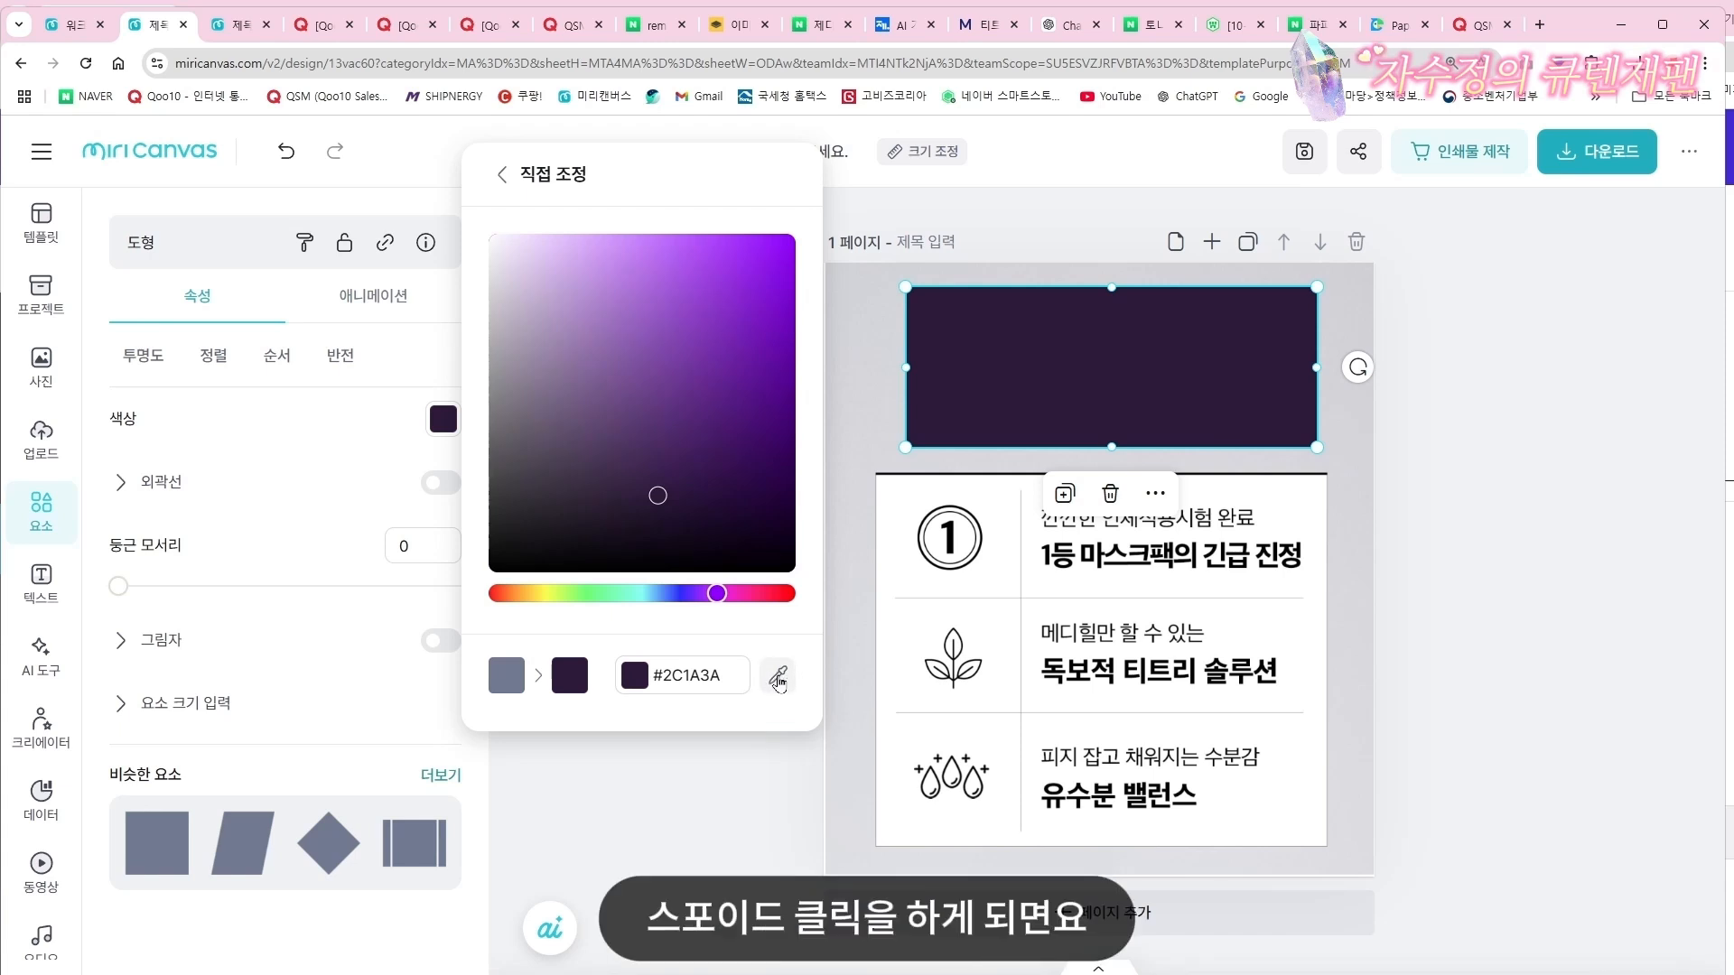
click(777, 677)
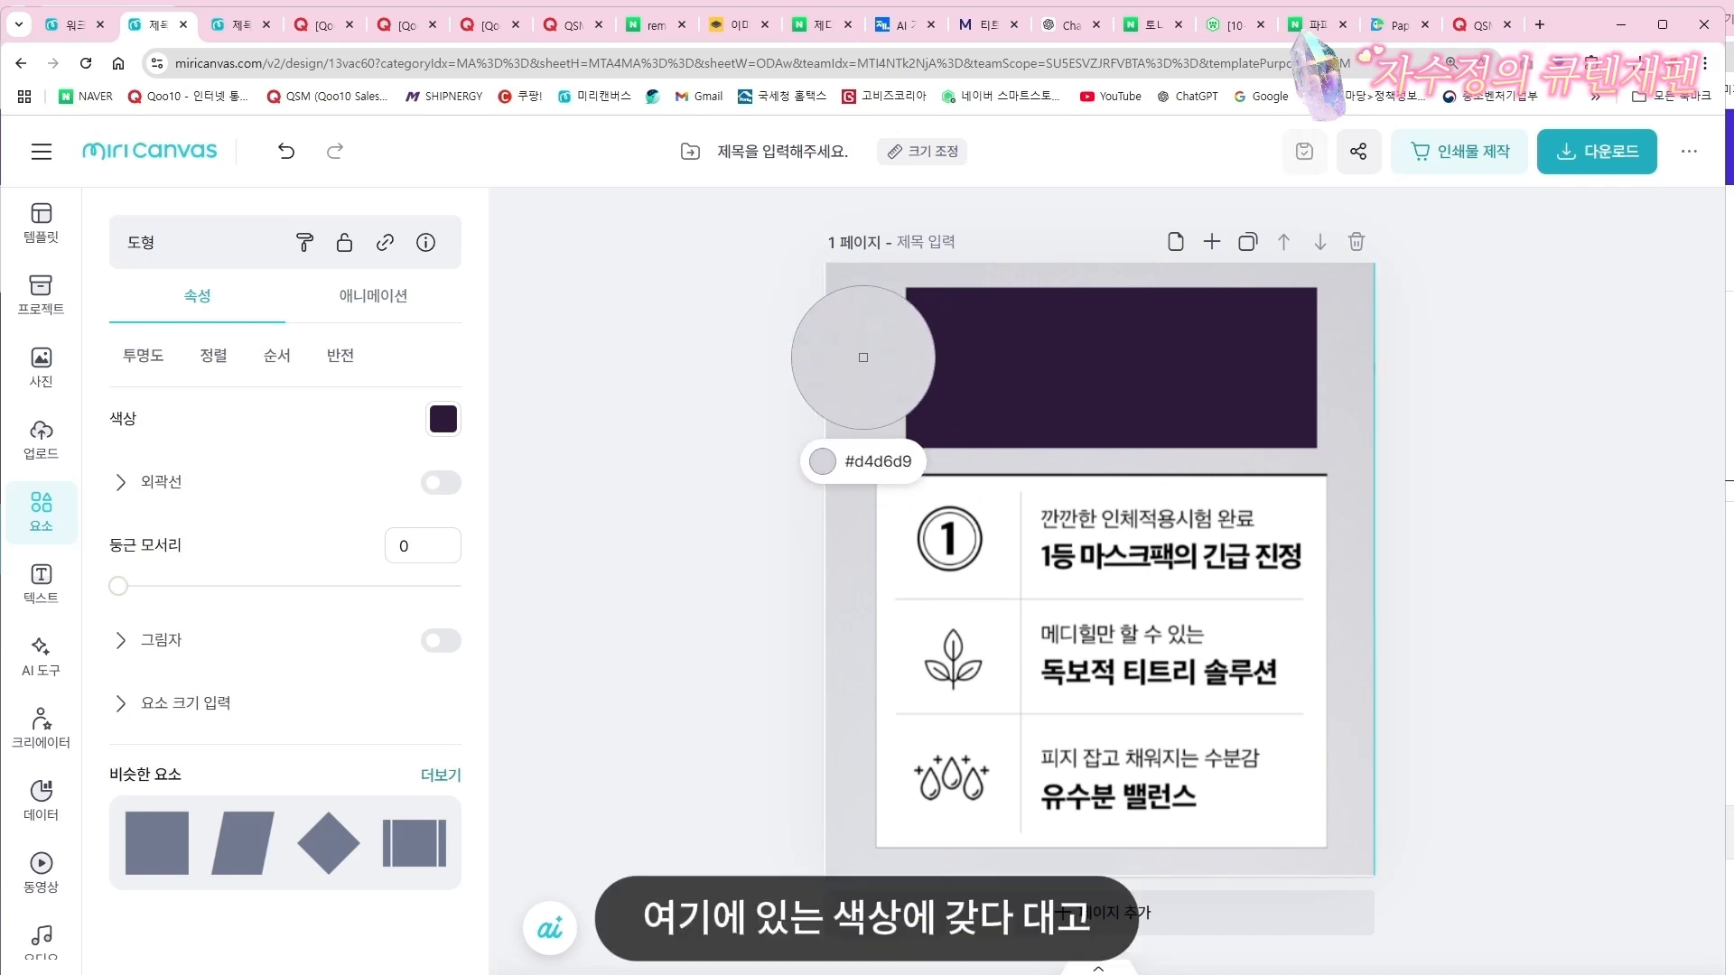
click(864, 358)
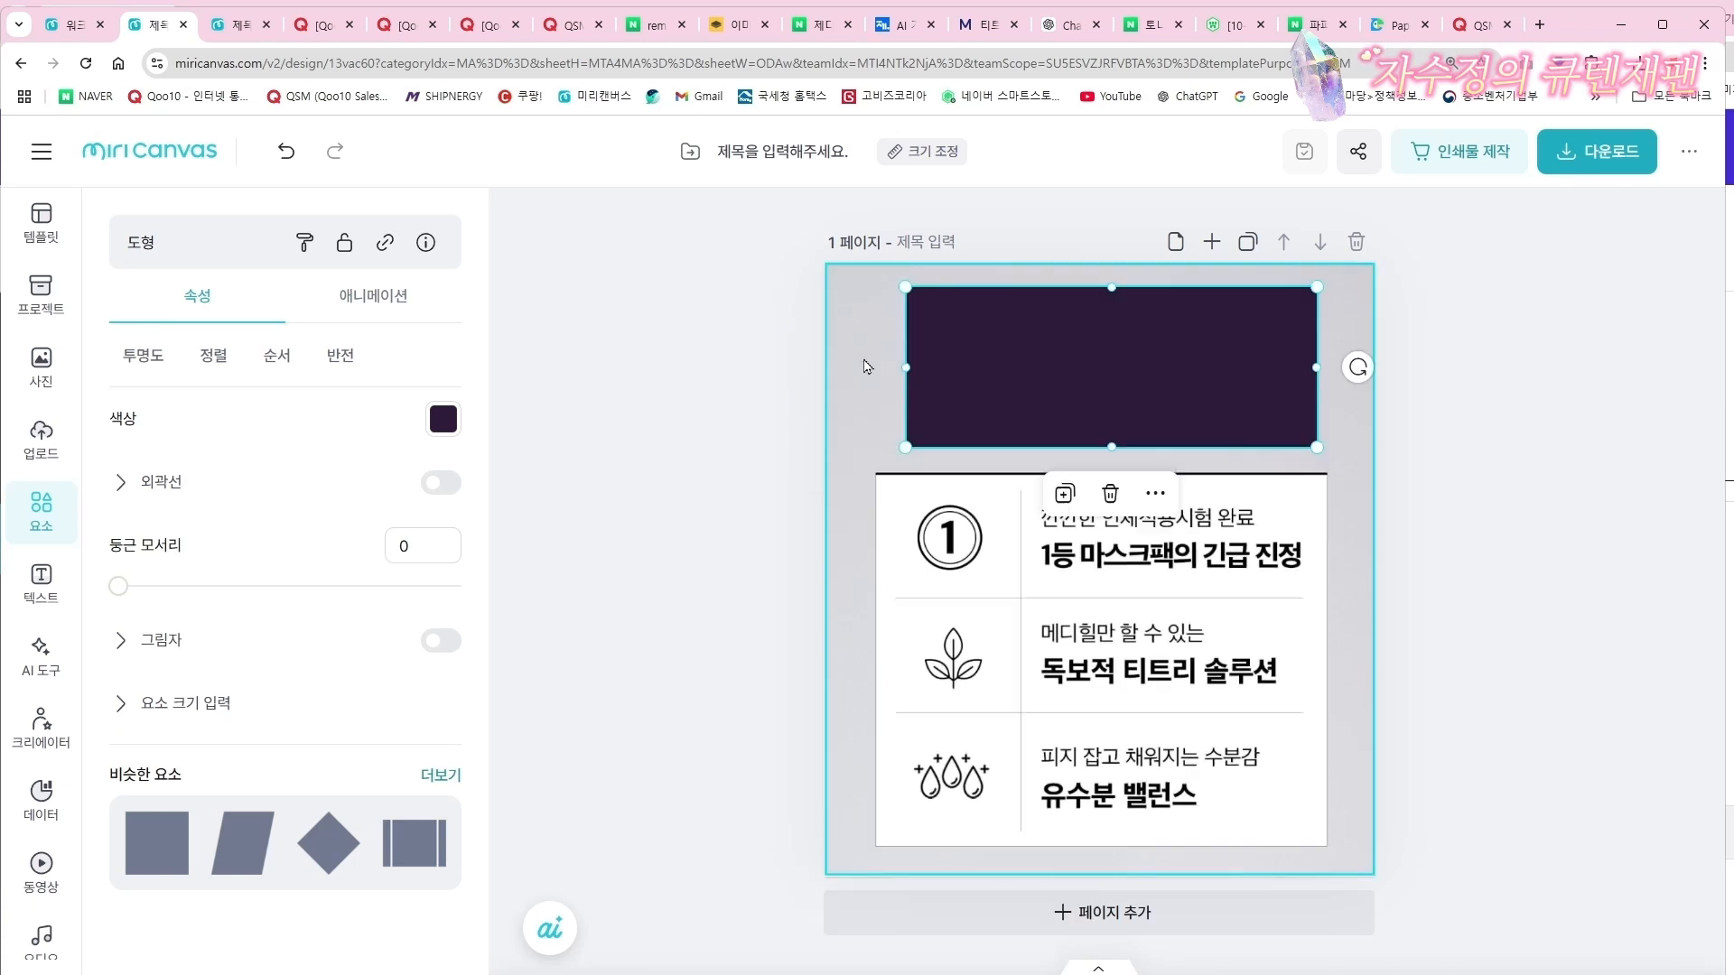
click(1608, 360)
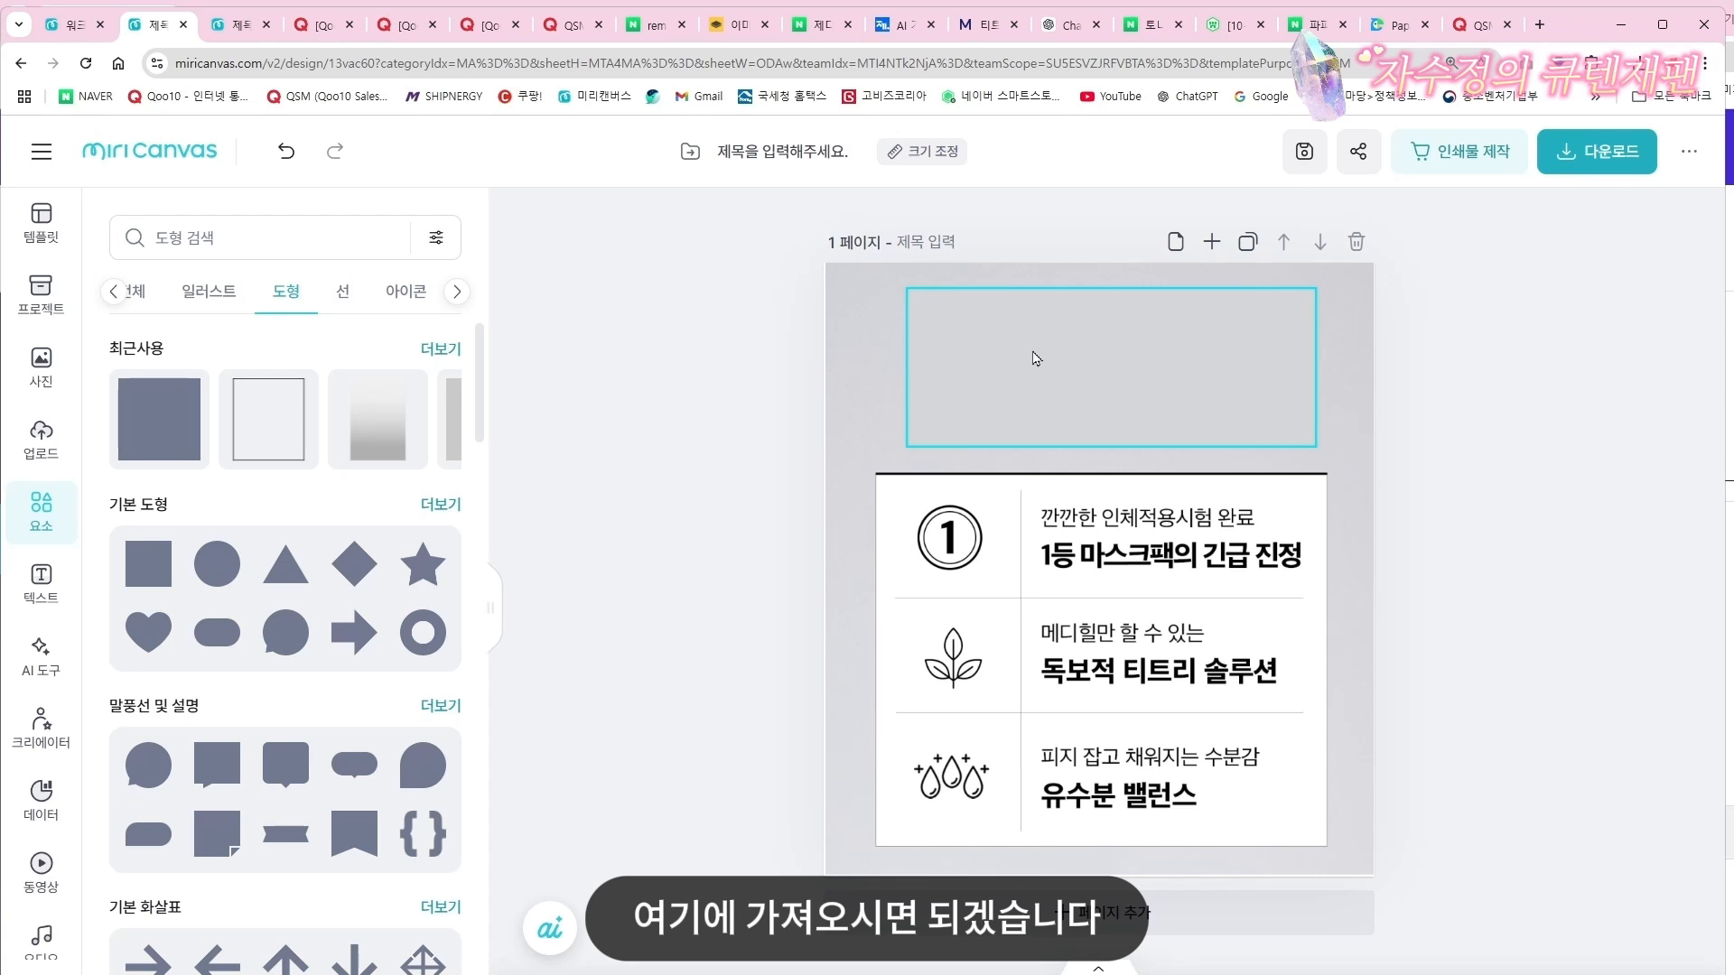
Copy the Japanese heading たった1回の使用で肌の刺激を緊急鎮静 from the ChatGPT translation table and paste it onto the MiriCanvas page
click(1071, 27)
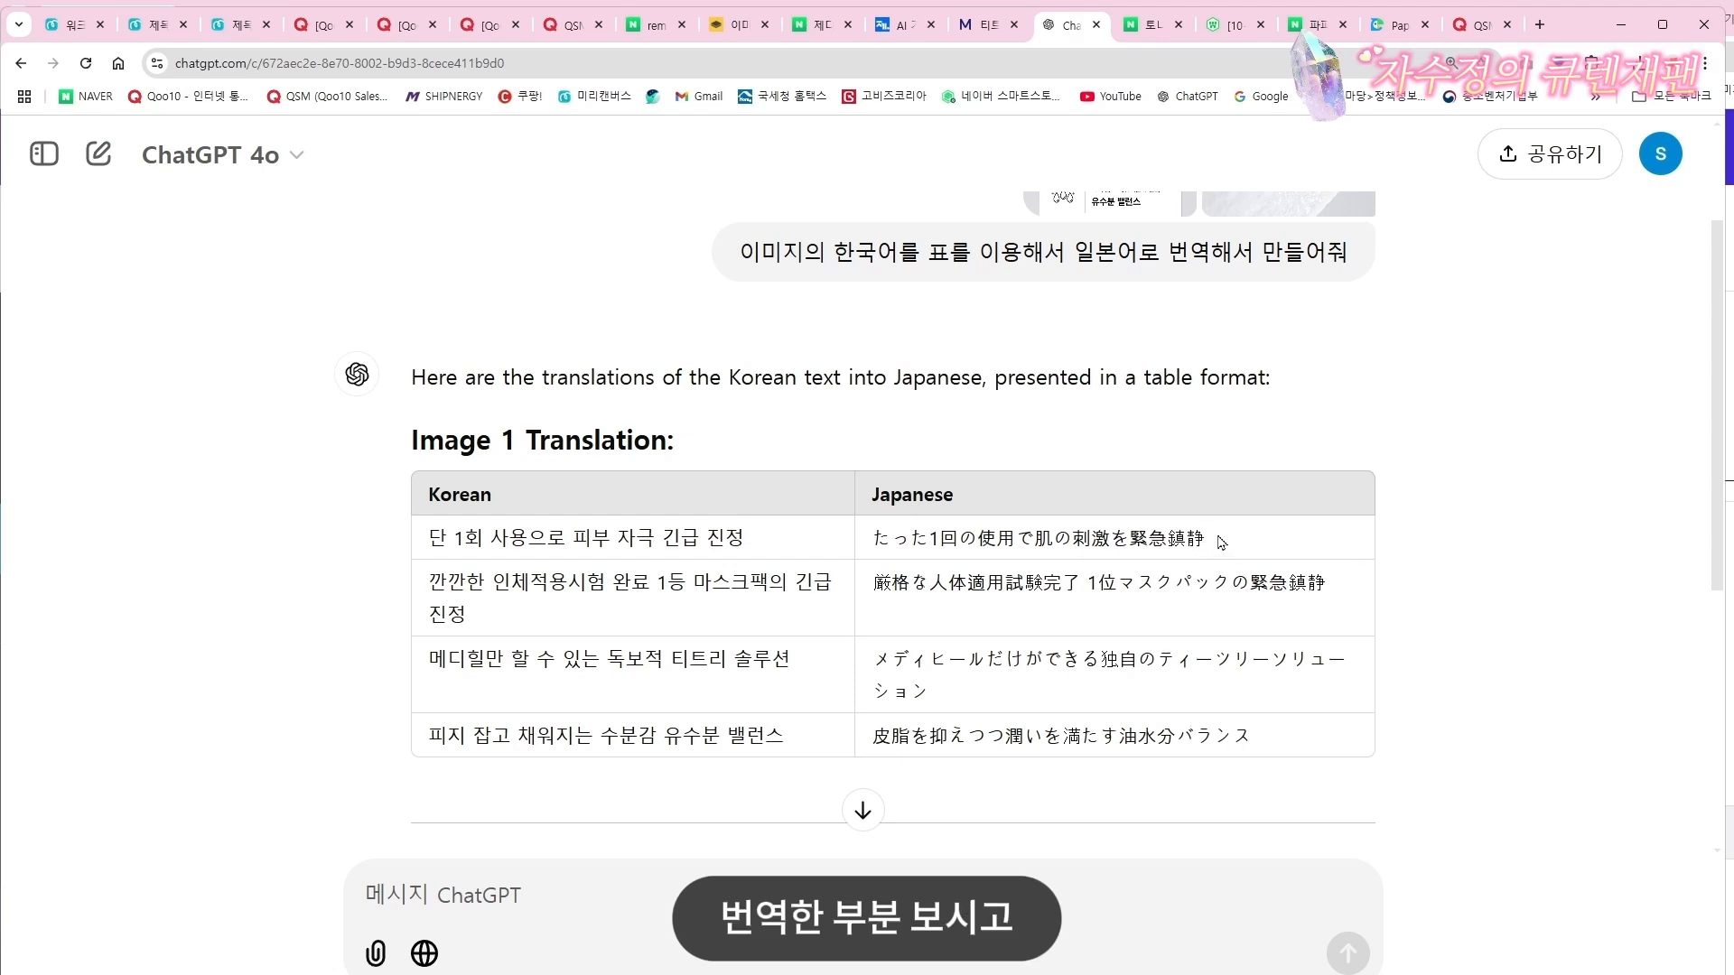
drag(1221, 542, 886, 546)
key(ctrl+c)
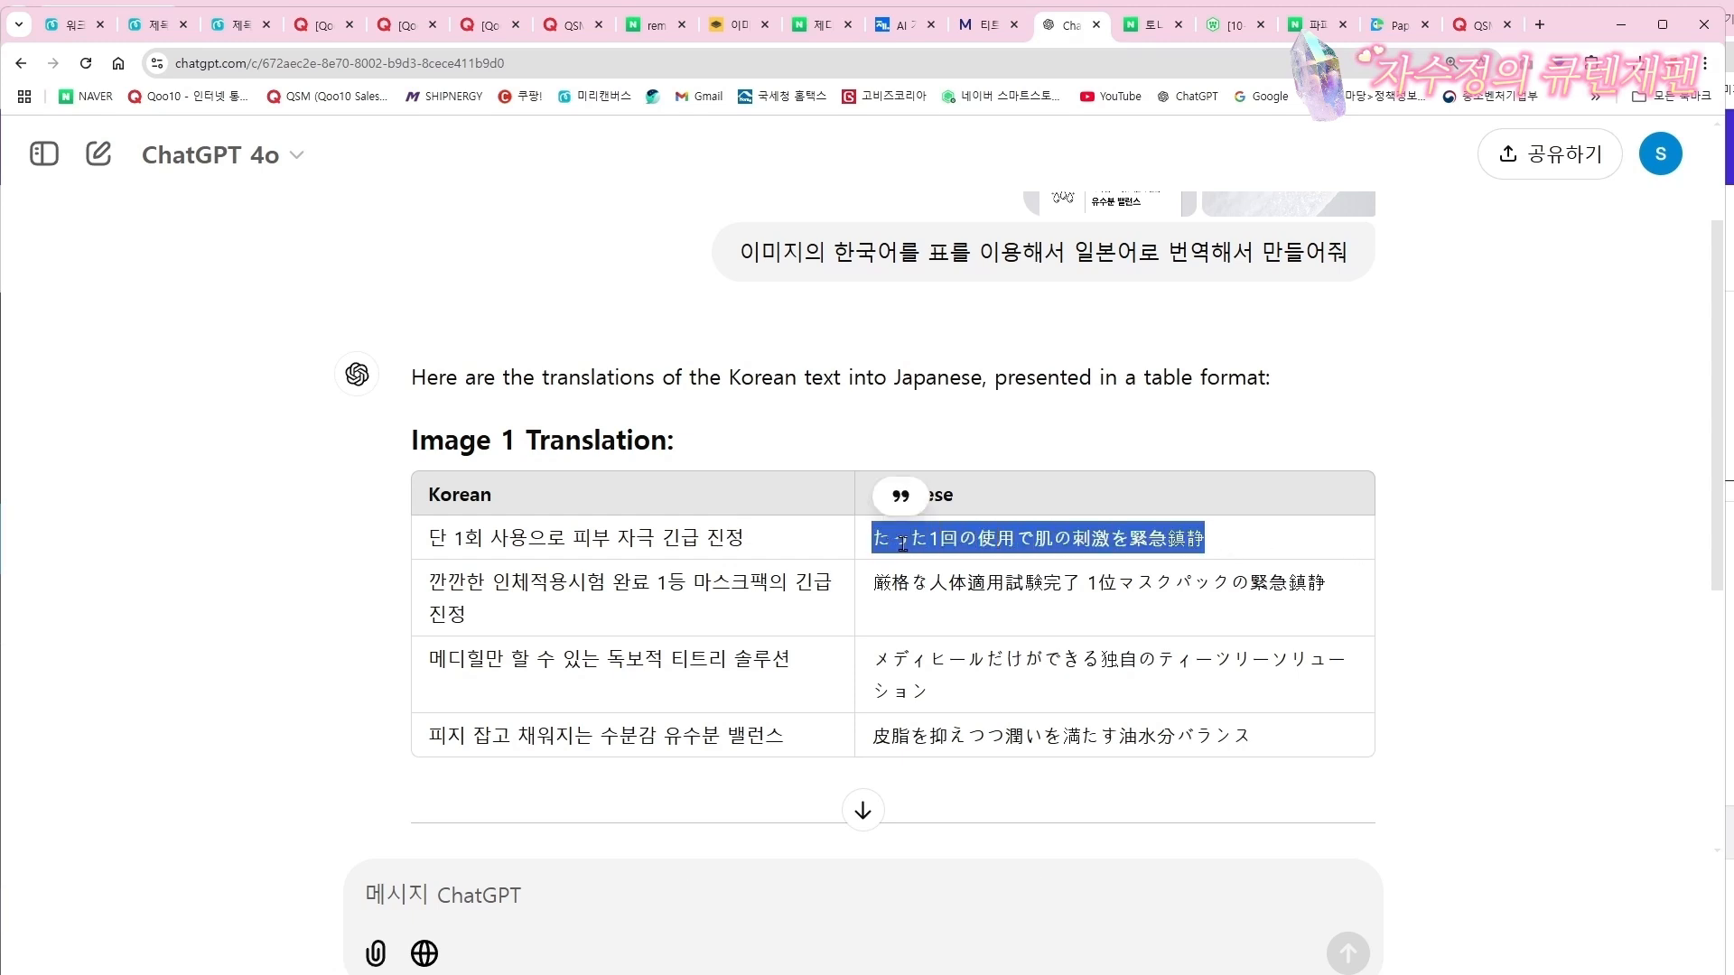
click(159, 28)
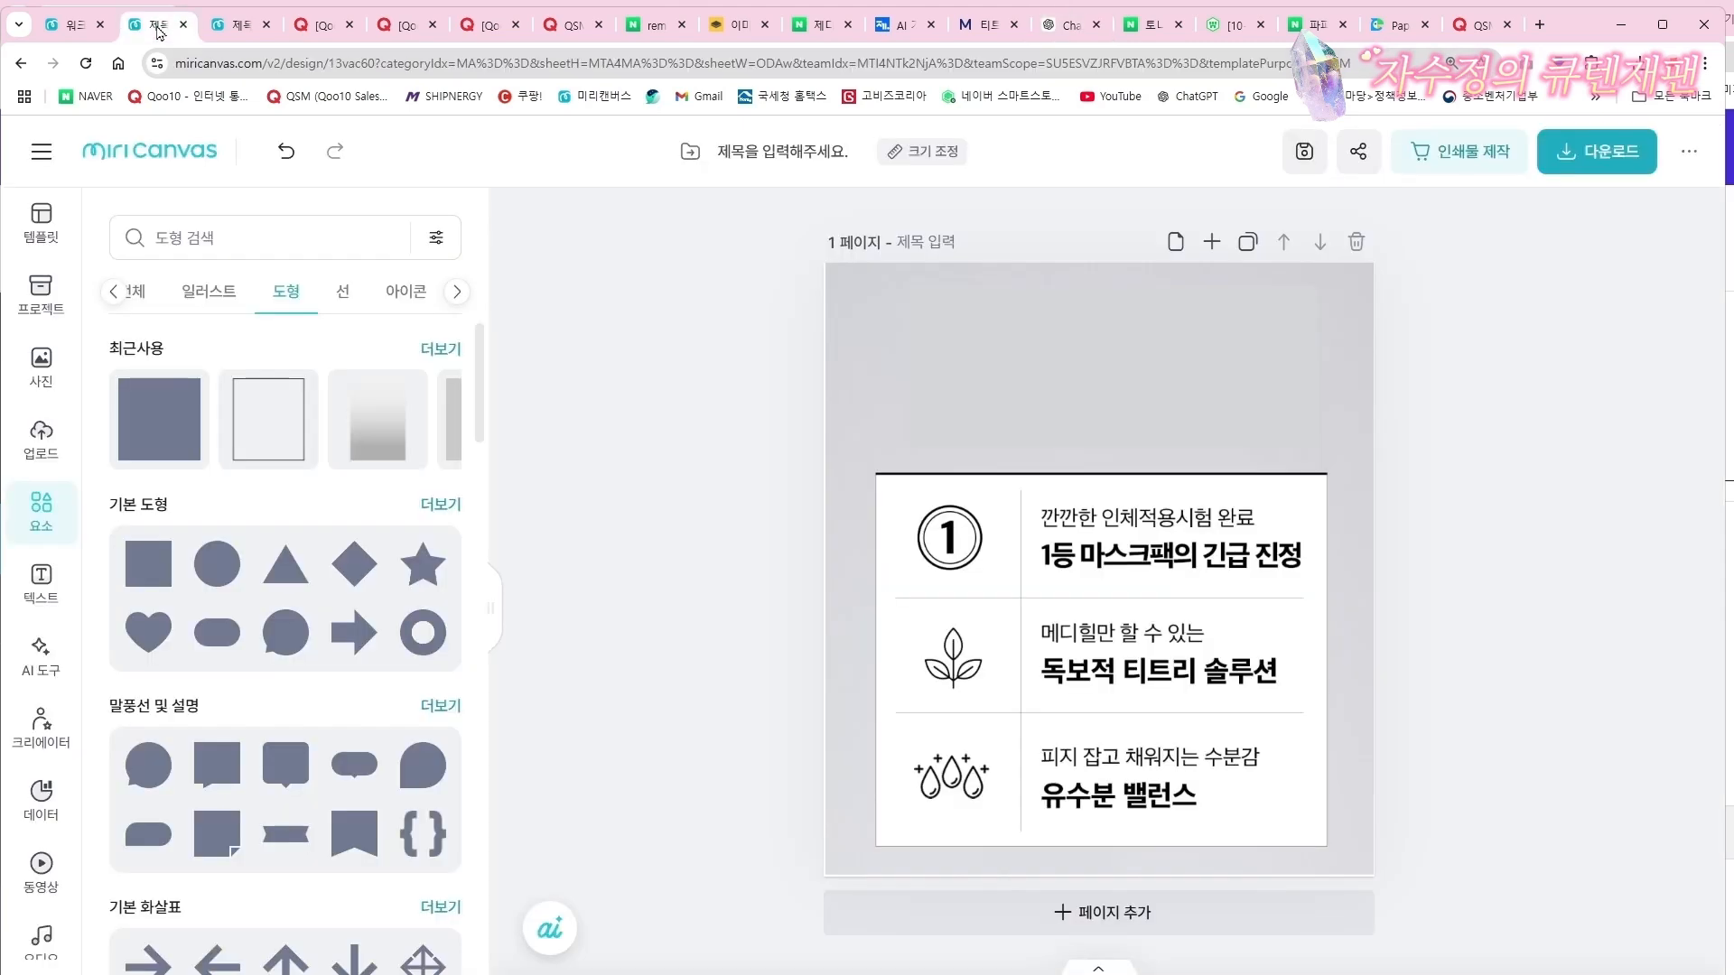
click(1105, 369)
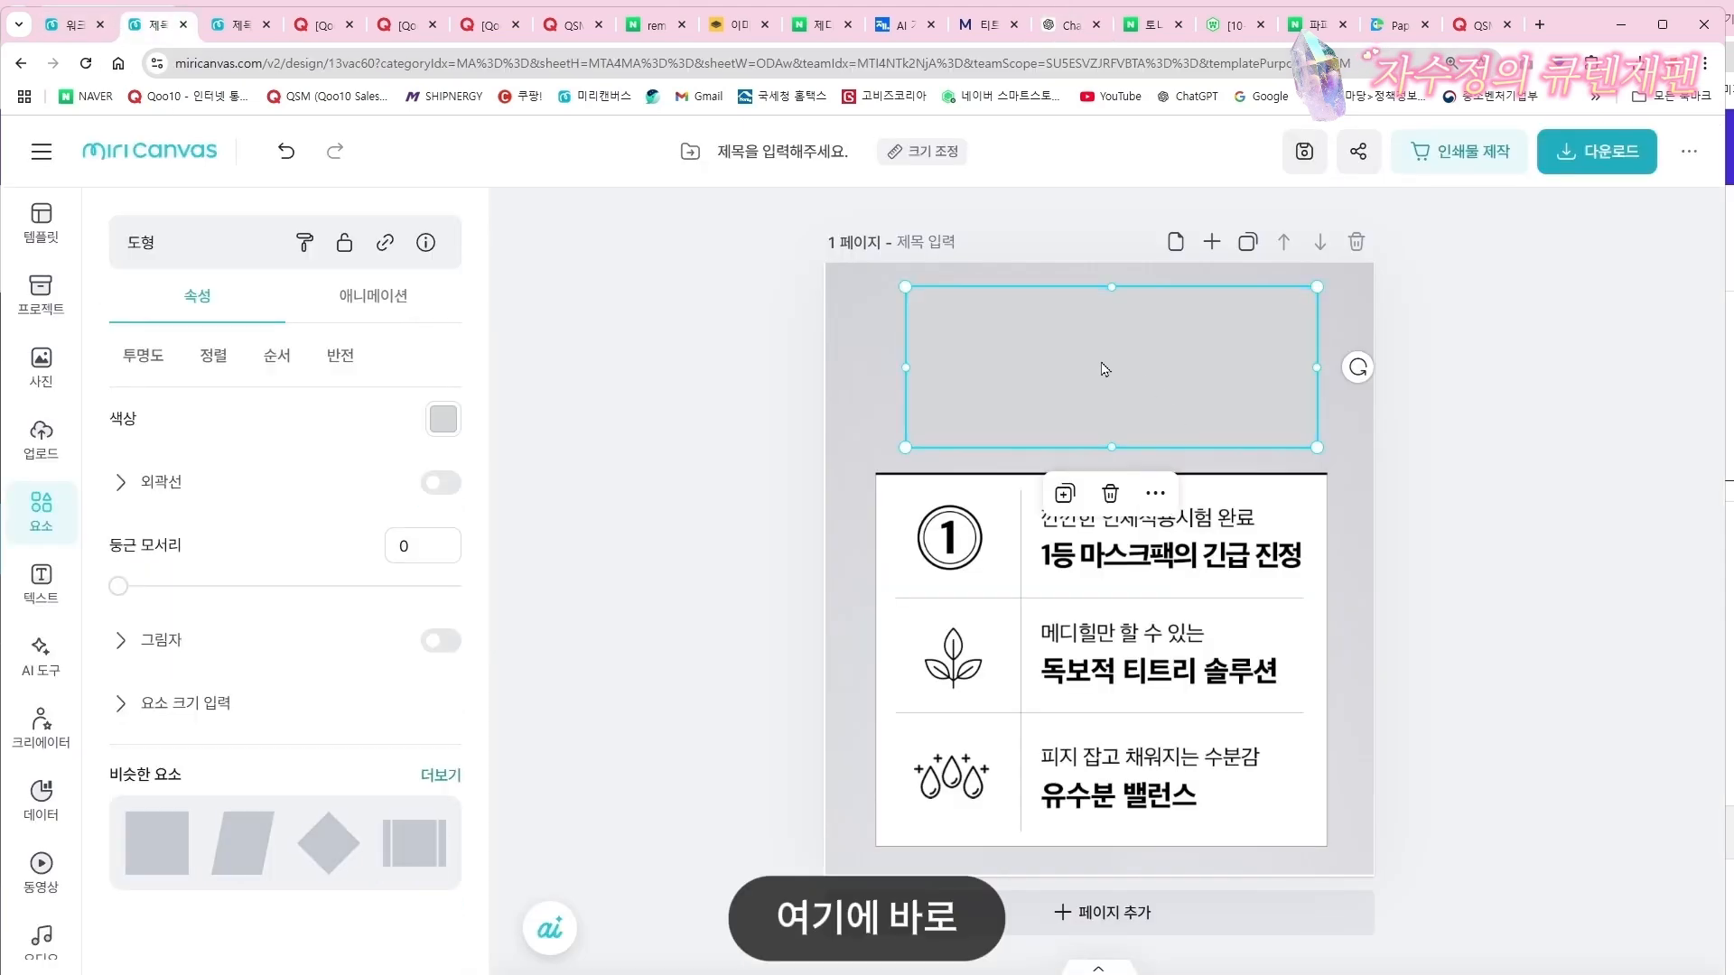
key(ctrl+v)
click(1336, 358)
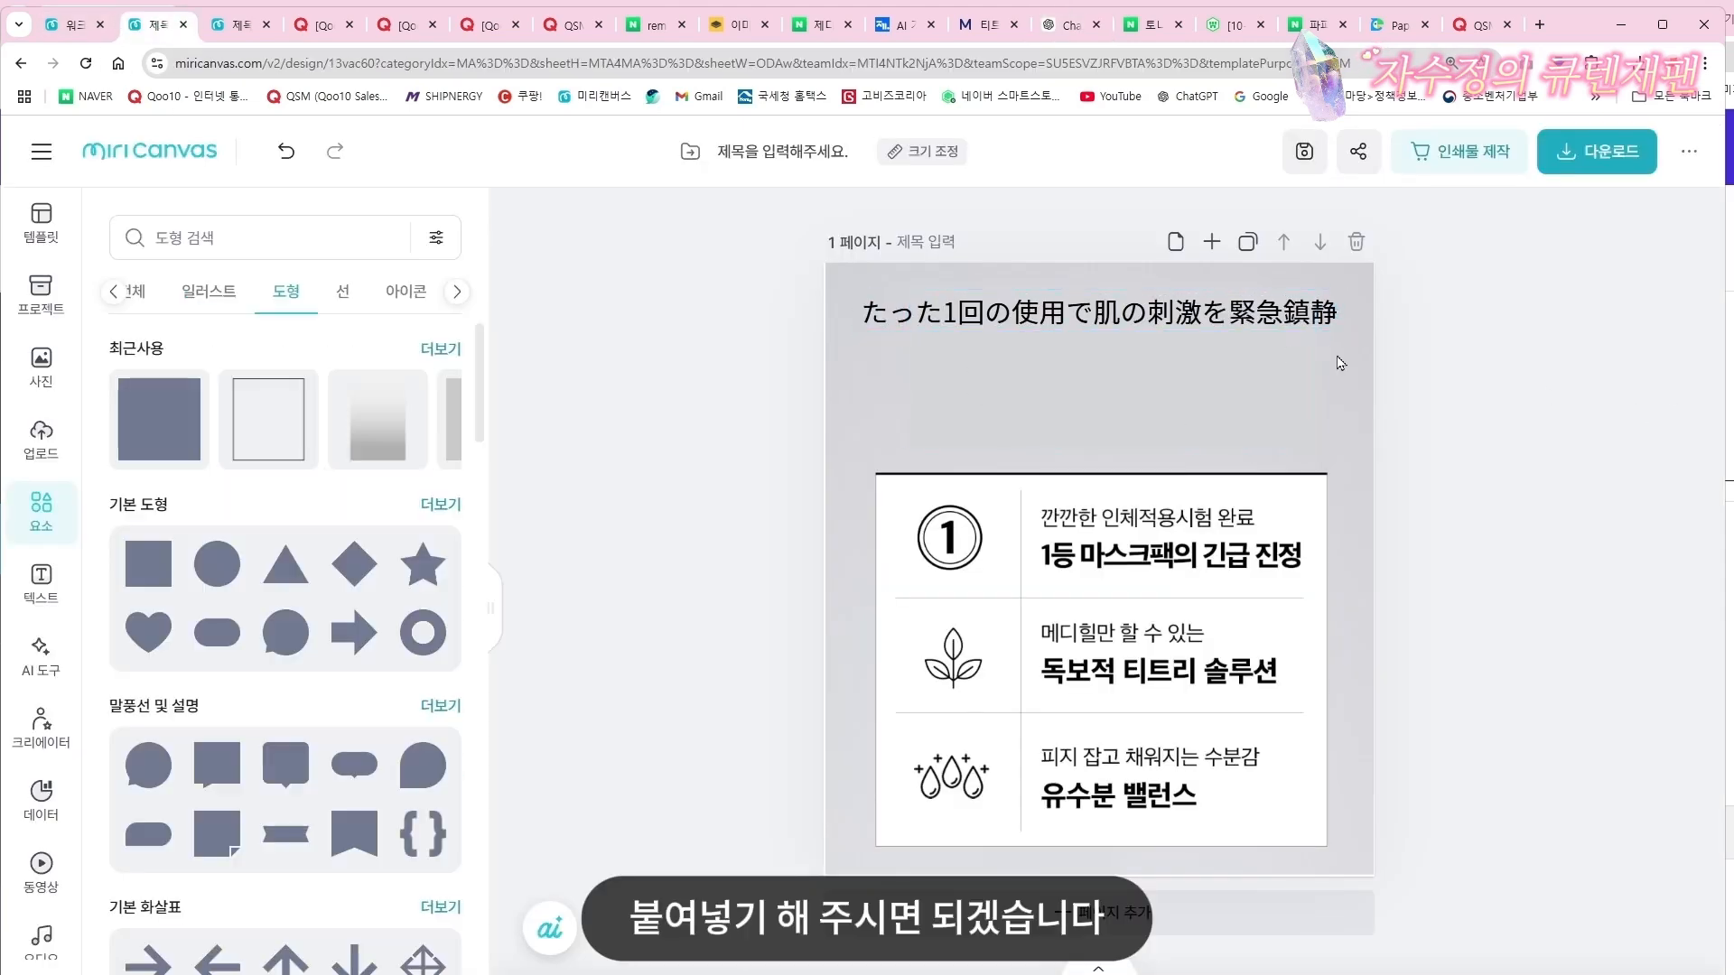
Shift the Japanese heading slightly and break it into two lines after 肌の
click(1212, 322)
drag(1212, 323, 1249, 333)
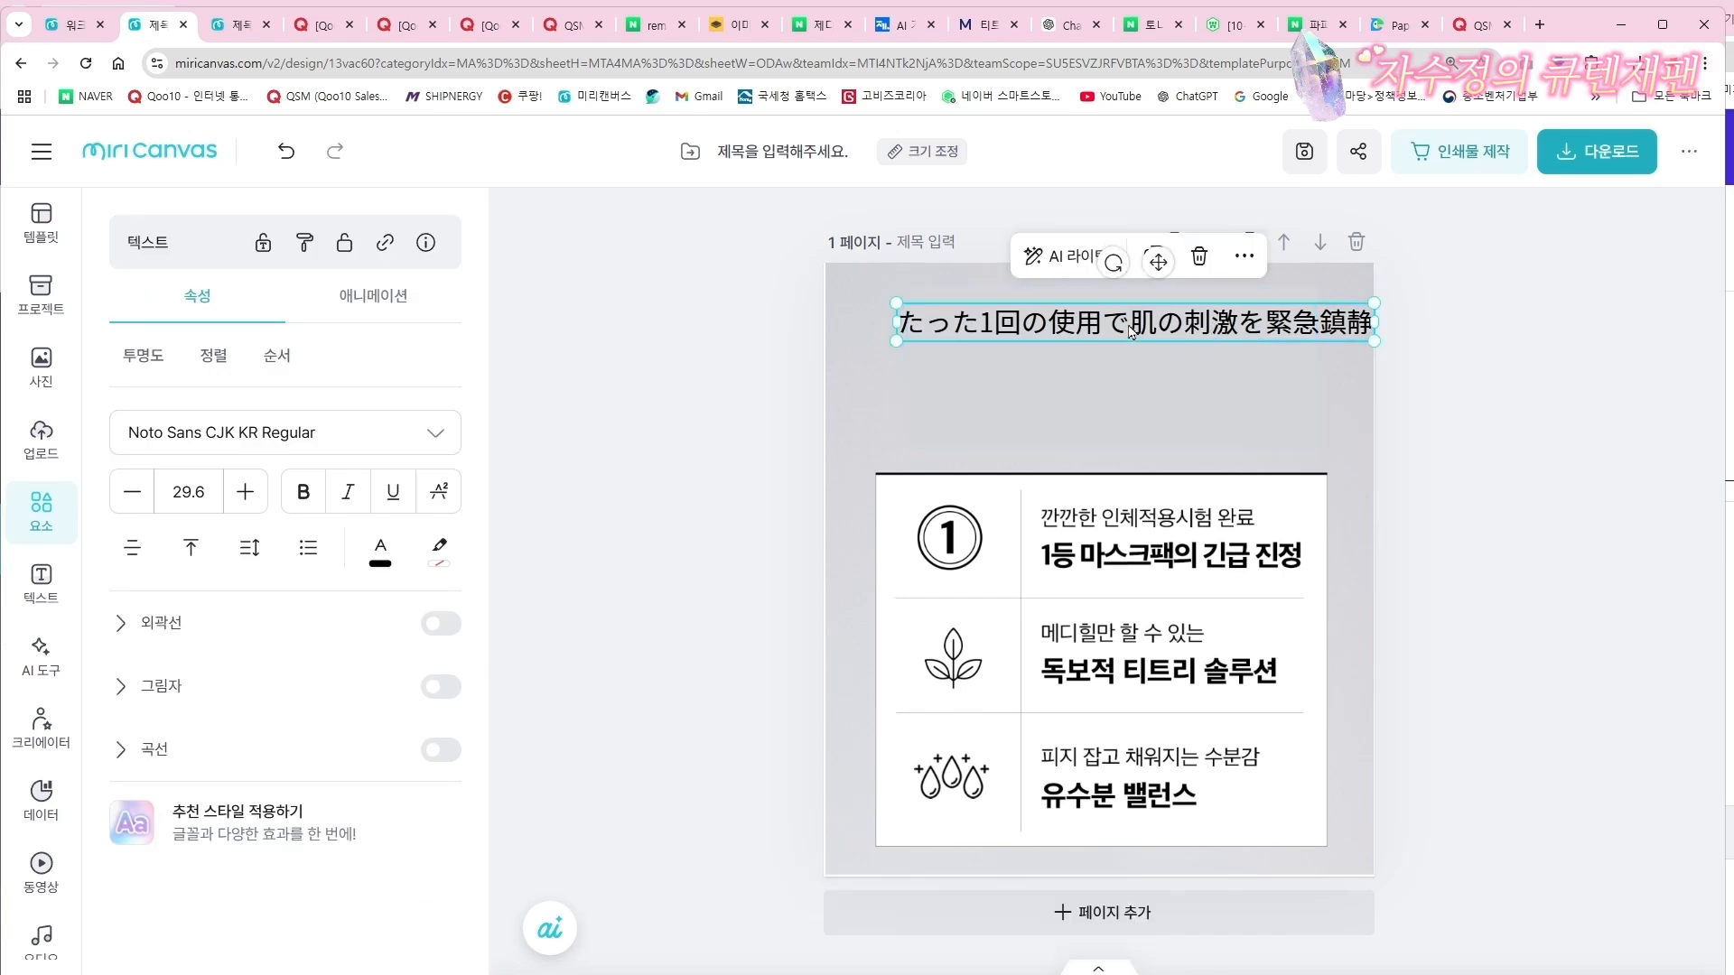
double_click(1134, 337)
click(1135, 335)
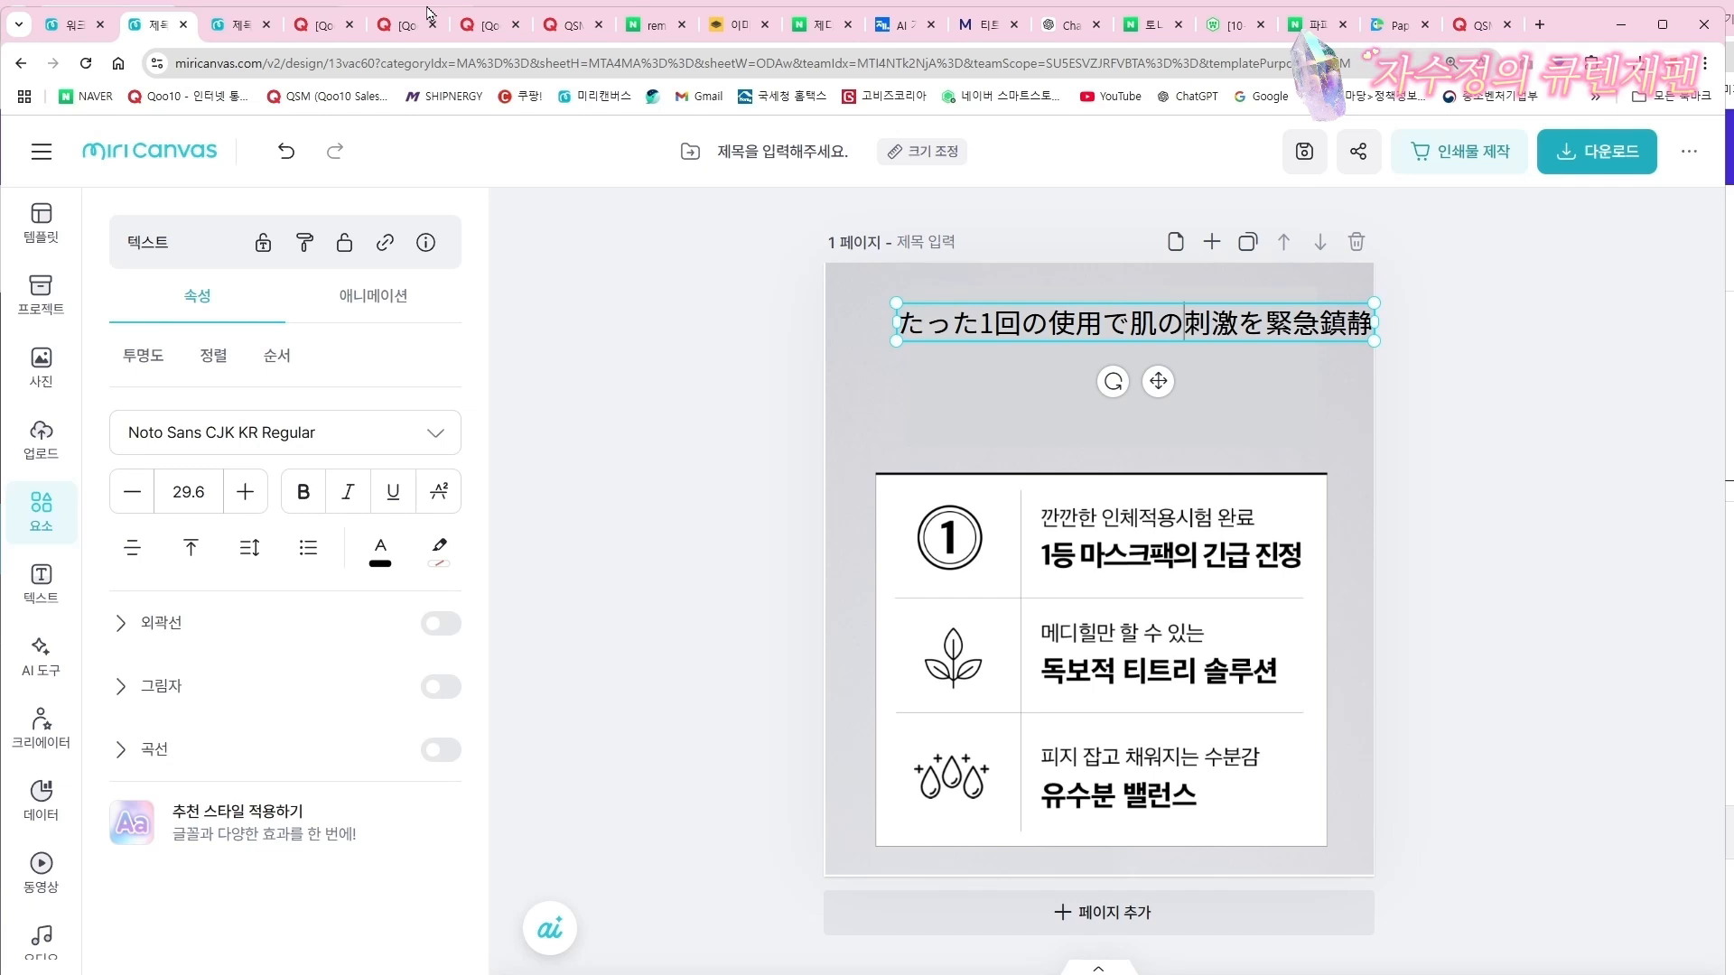
key(Return)
click(1570, 439)
Enlarge the two-line heading to font size 35.9 and position it over the grey cover rectangle
click(1277, 349)
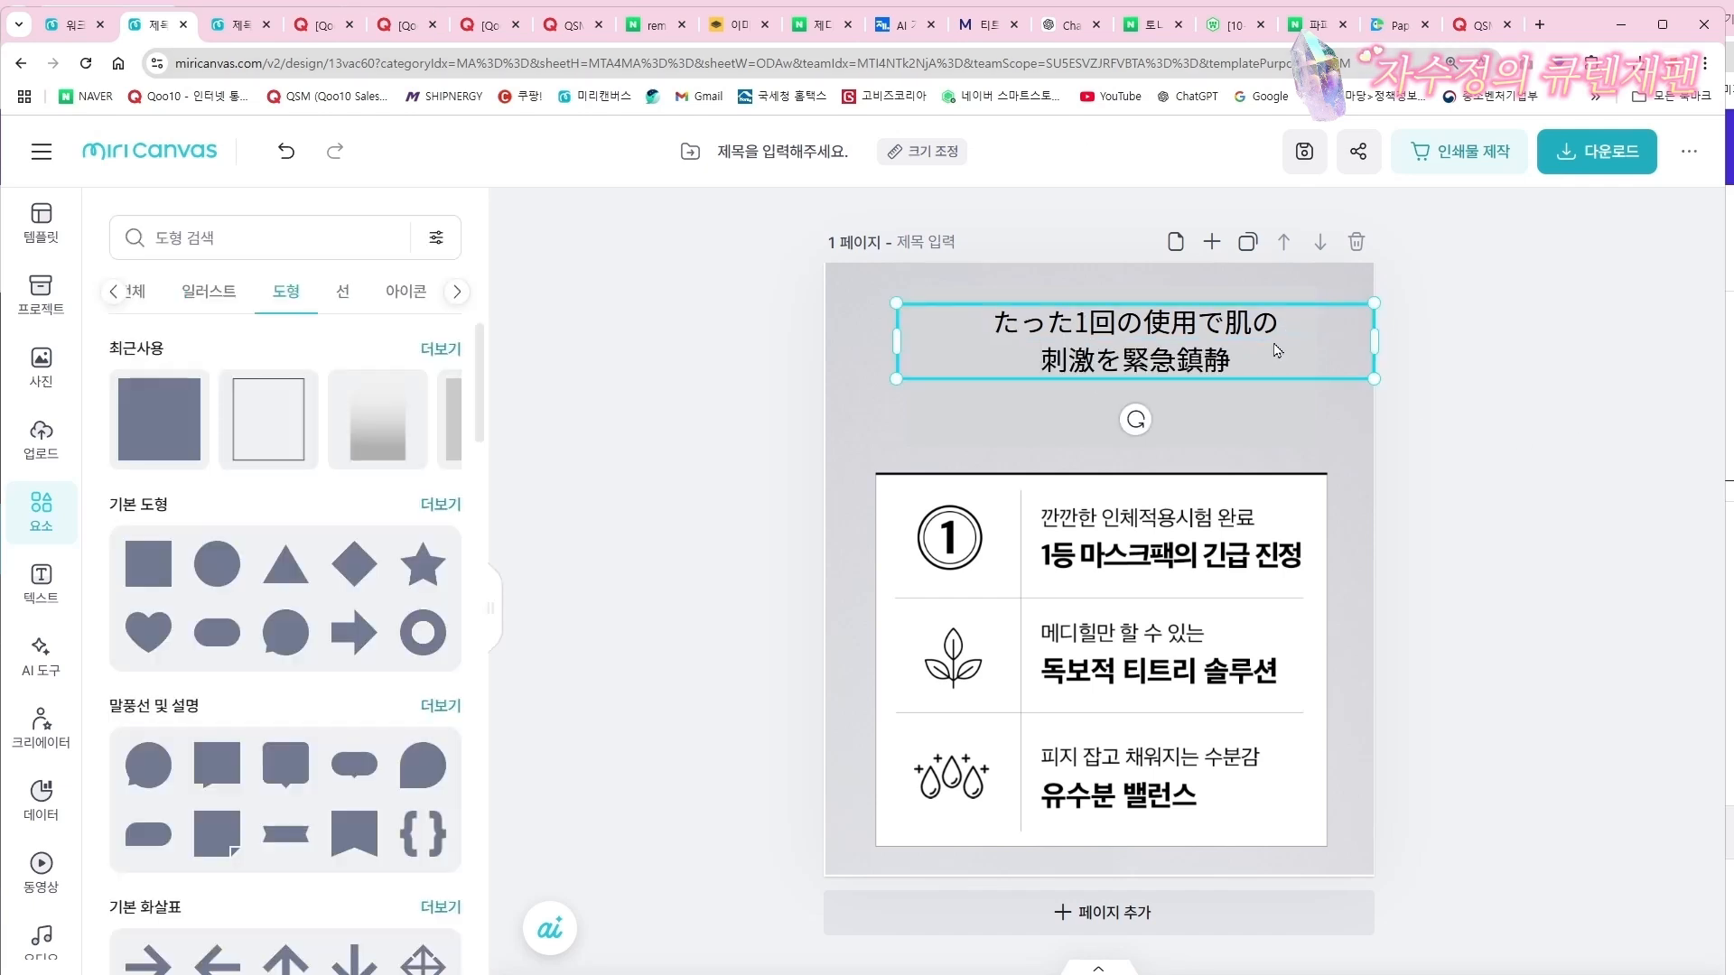
drag(1373, 337, 1319, 397)
drag(1136, 344, 1136, 362)
Recolour the whole Japanese heading text with the custom purple #622669
double_click(1139, 351)
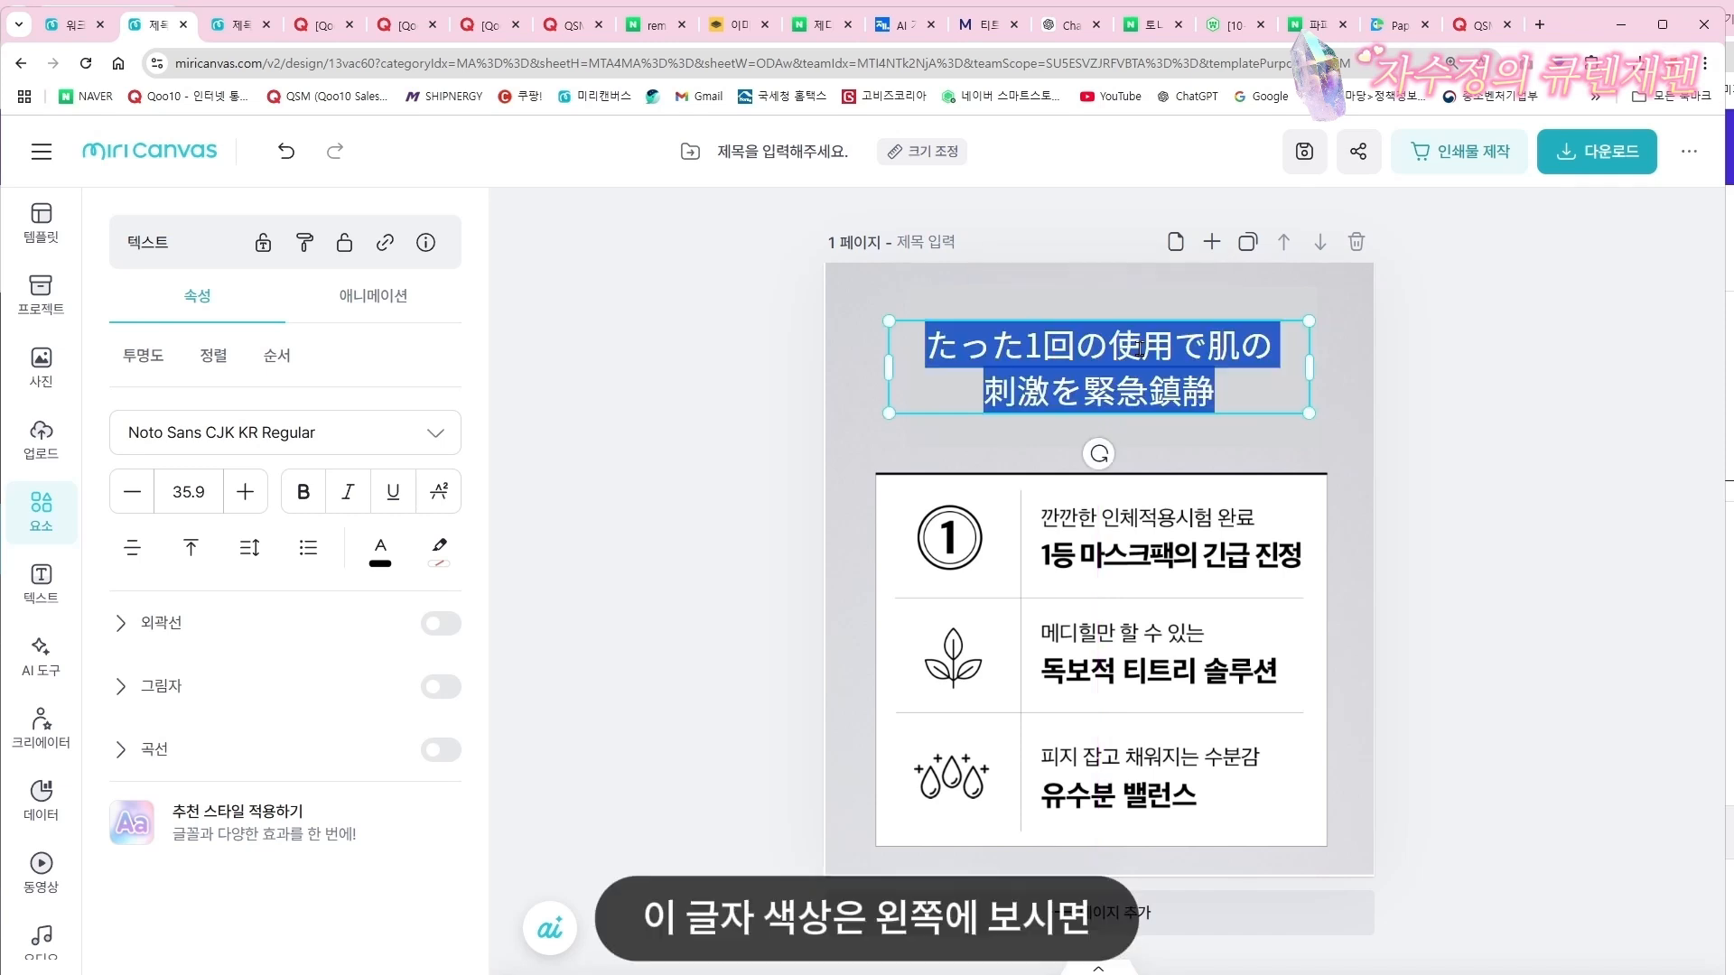
click(380, 547)
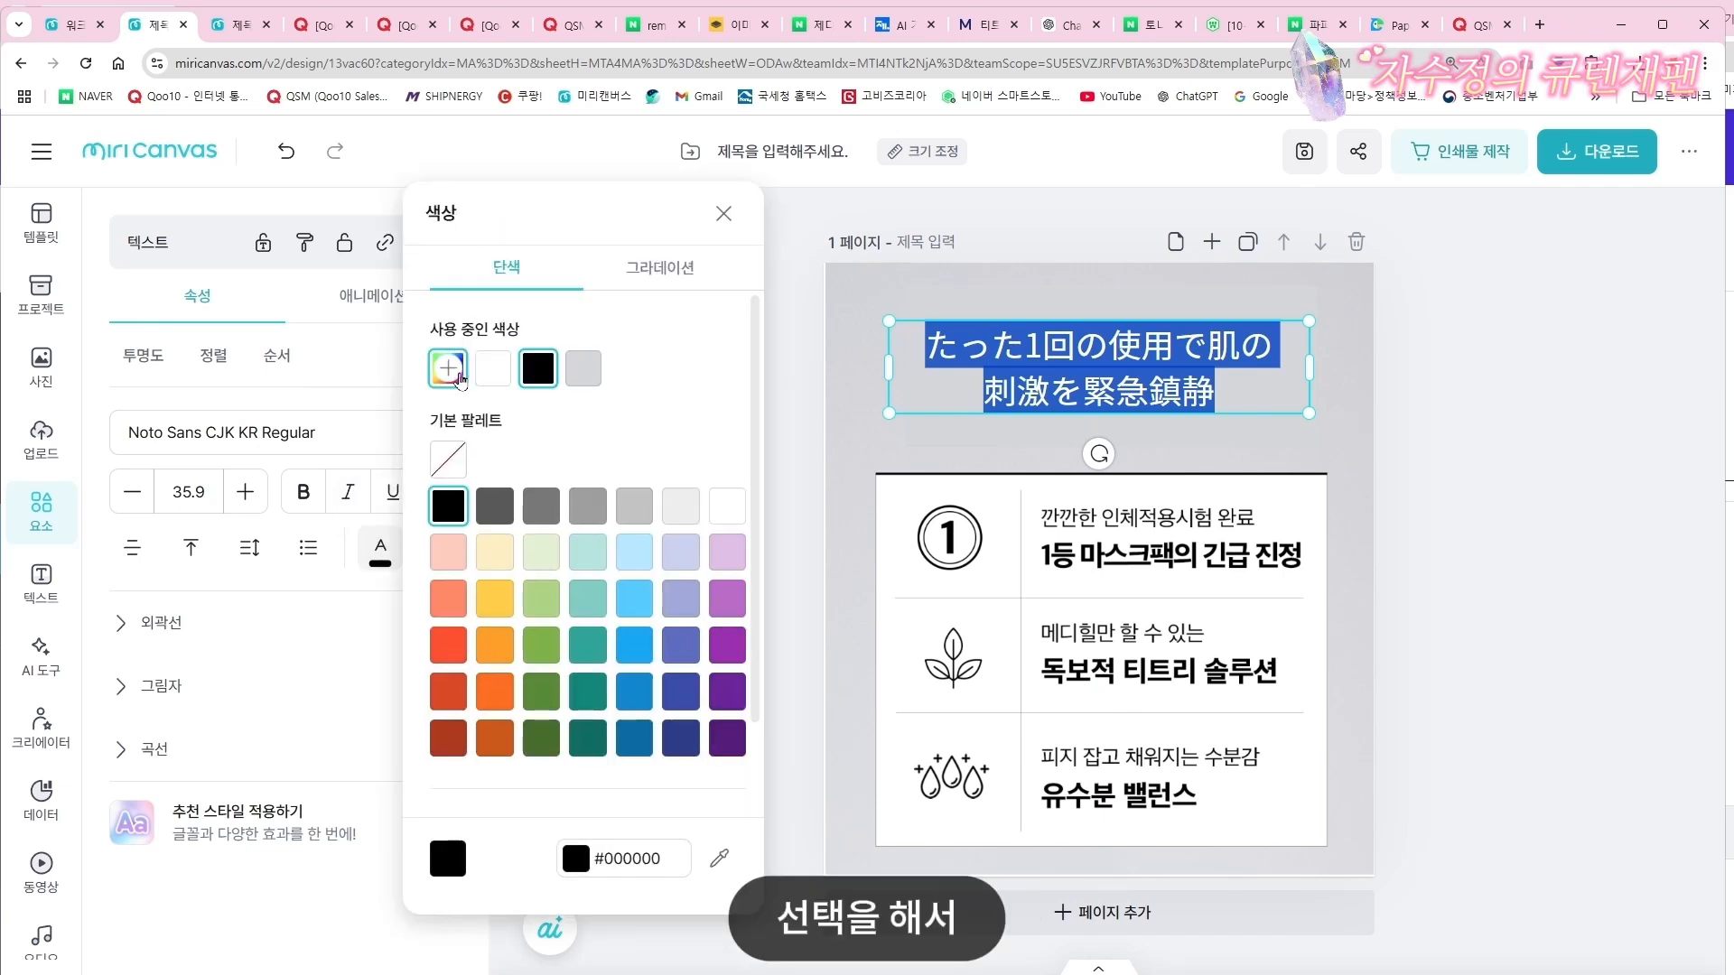
click(449, 370)
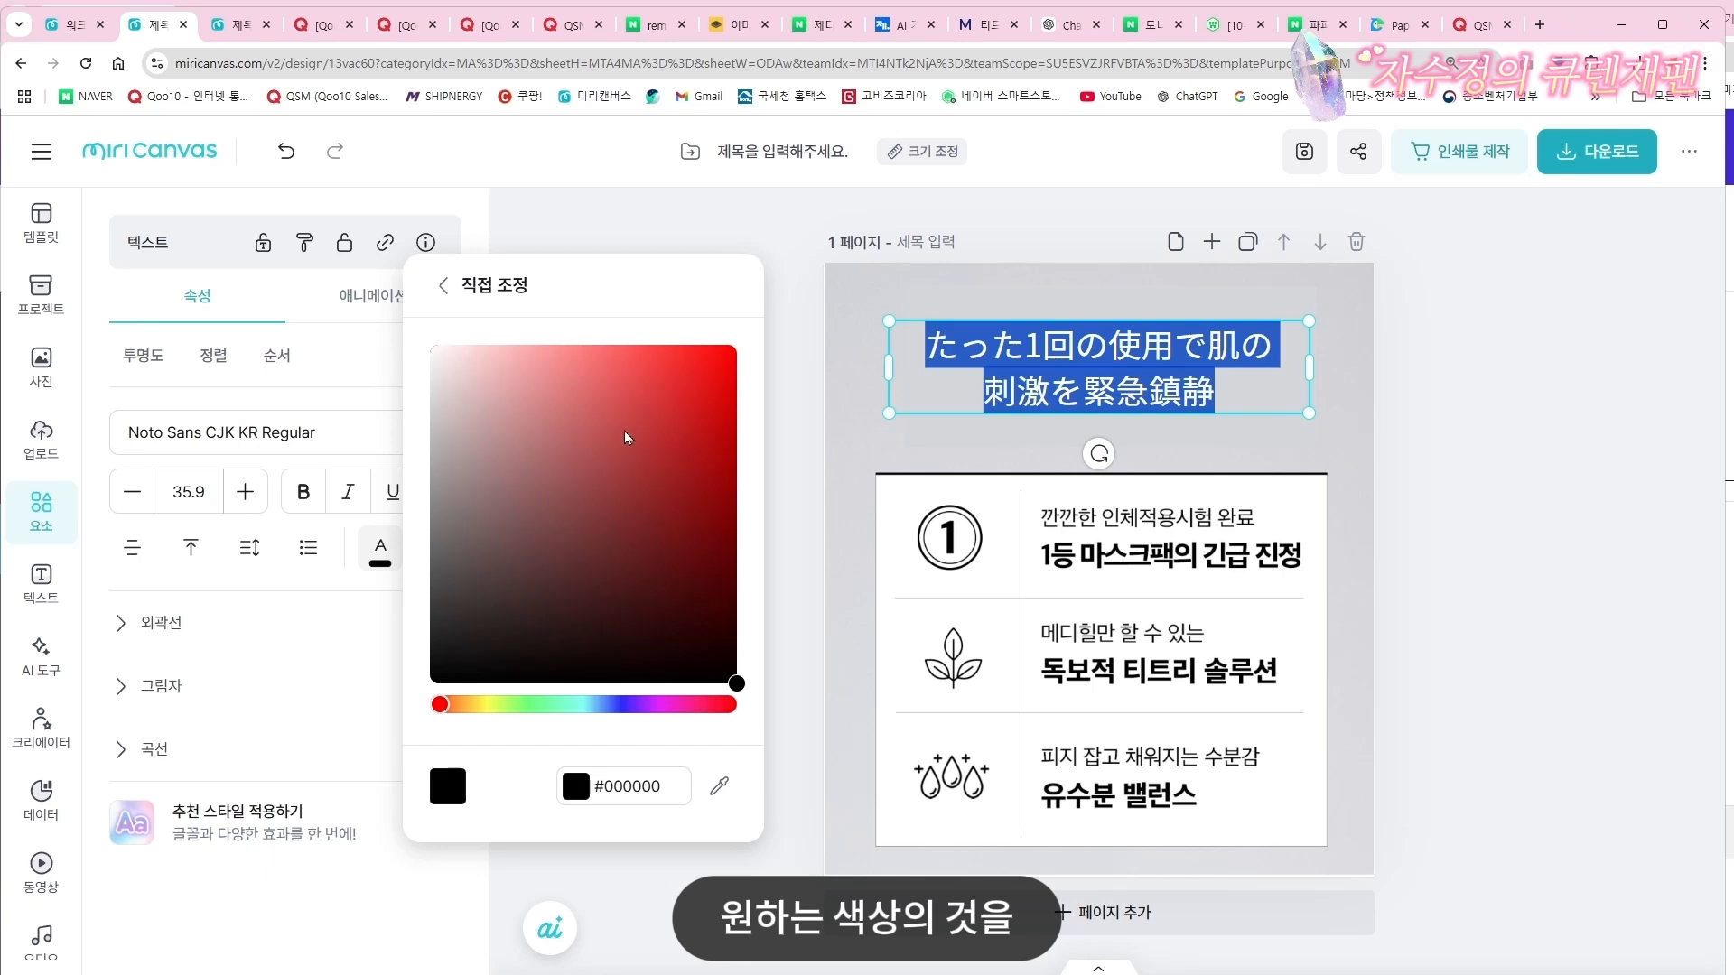
drag(561, 705, 675, 705)
click(625, 546)
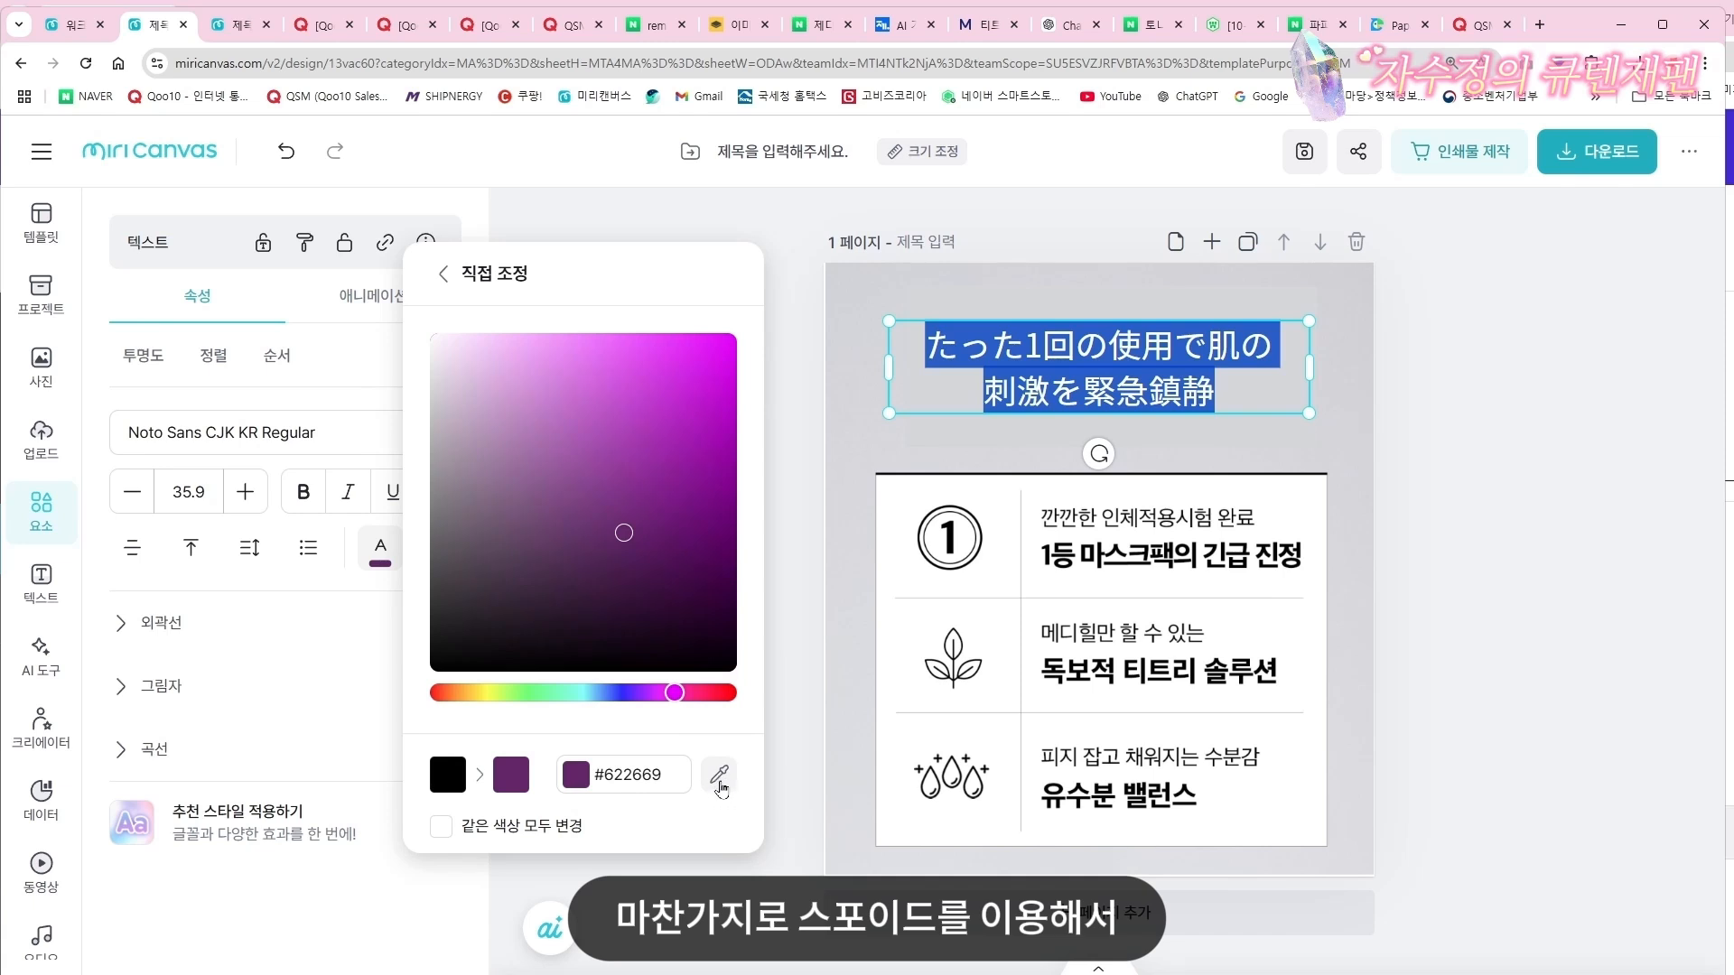
click(720, 778)
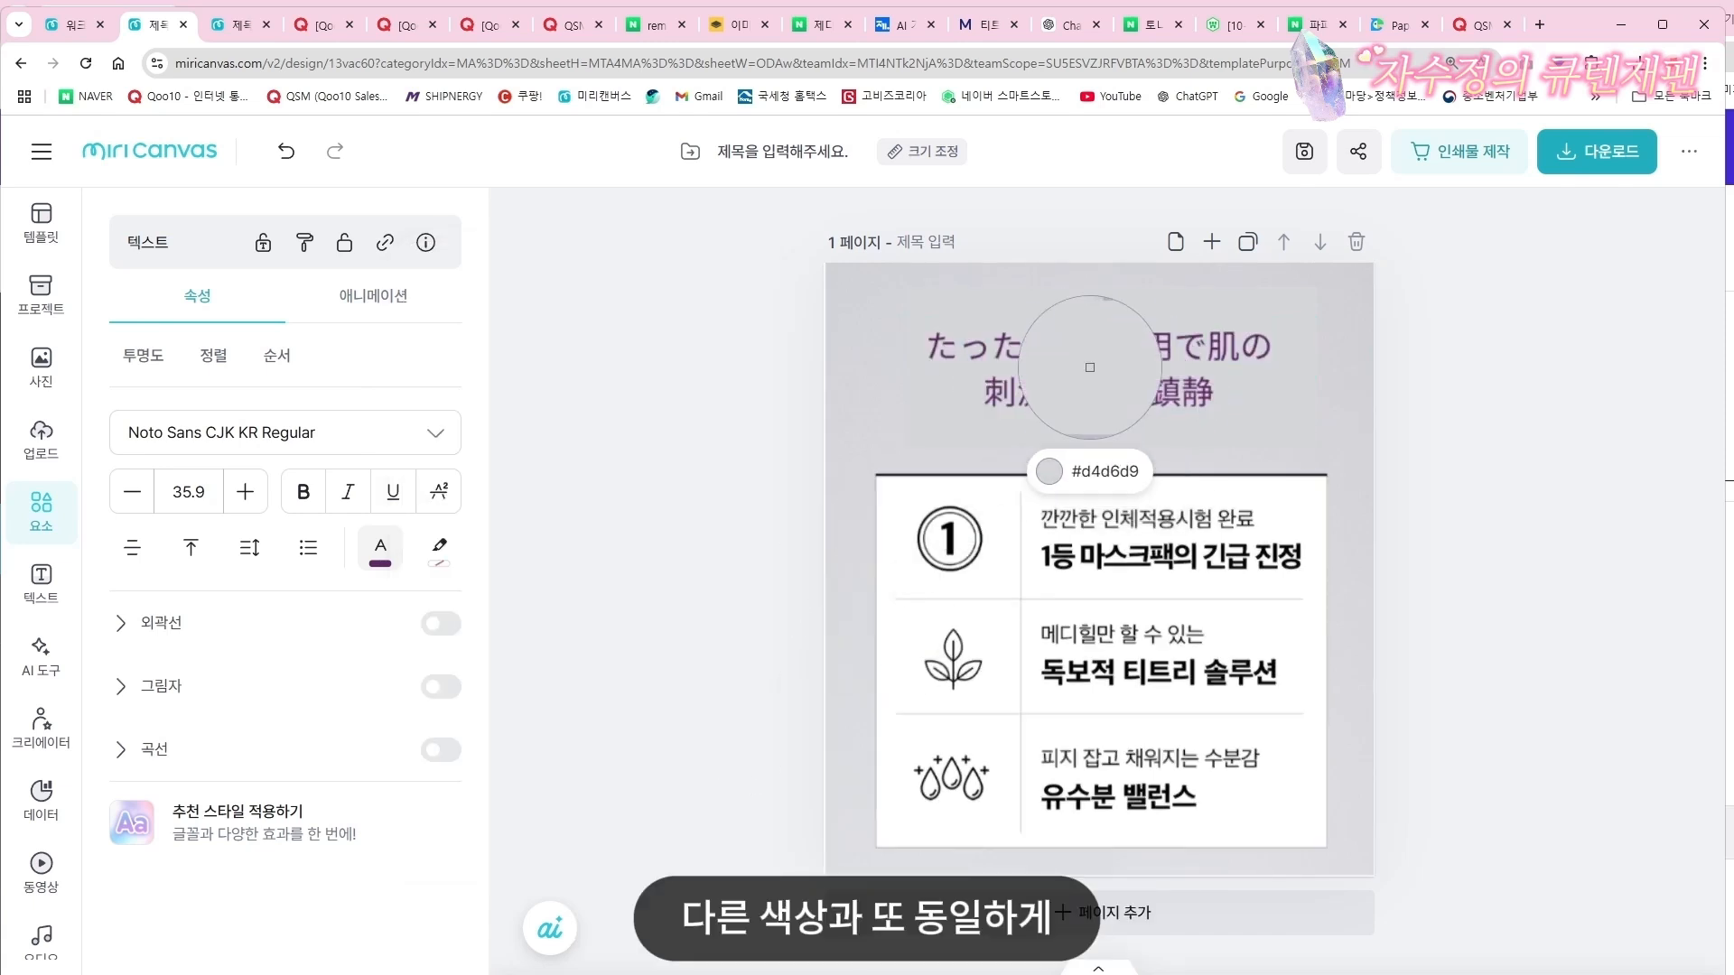
click(747, 481)
click(1098, 335)
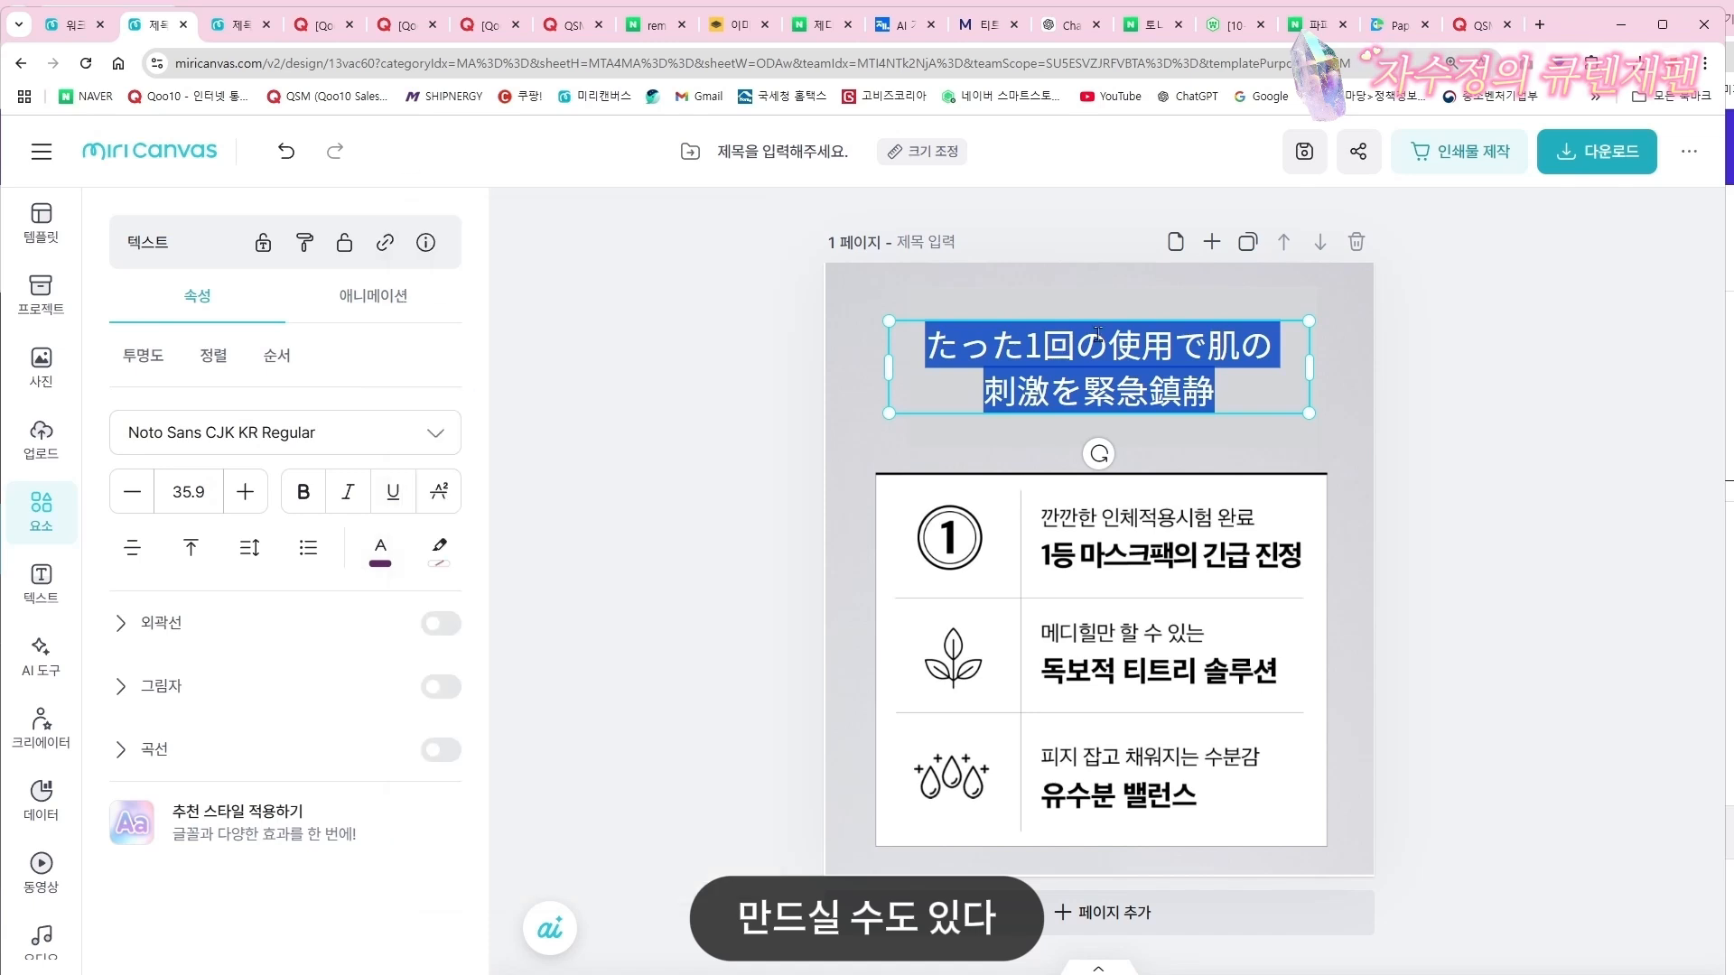
Format the Japanese heading as bold, italic and underlined
click(1100, 306)
click(1099, 339)
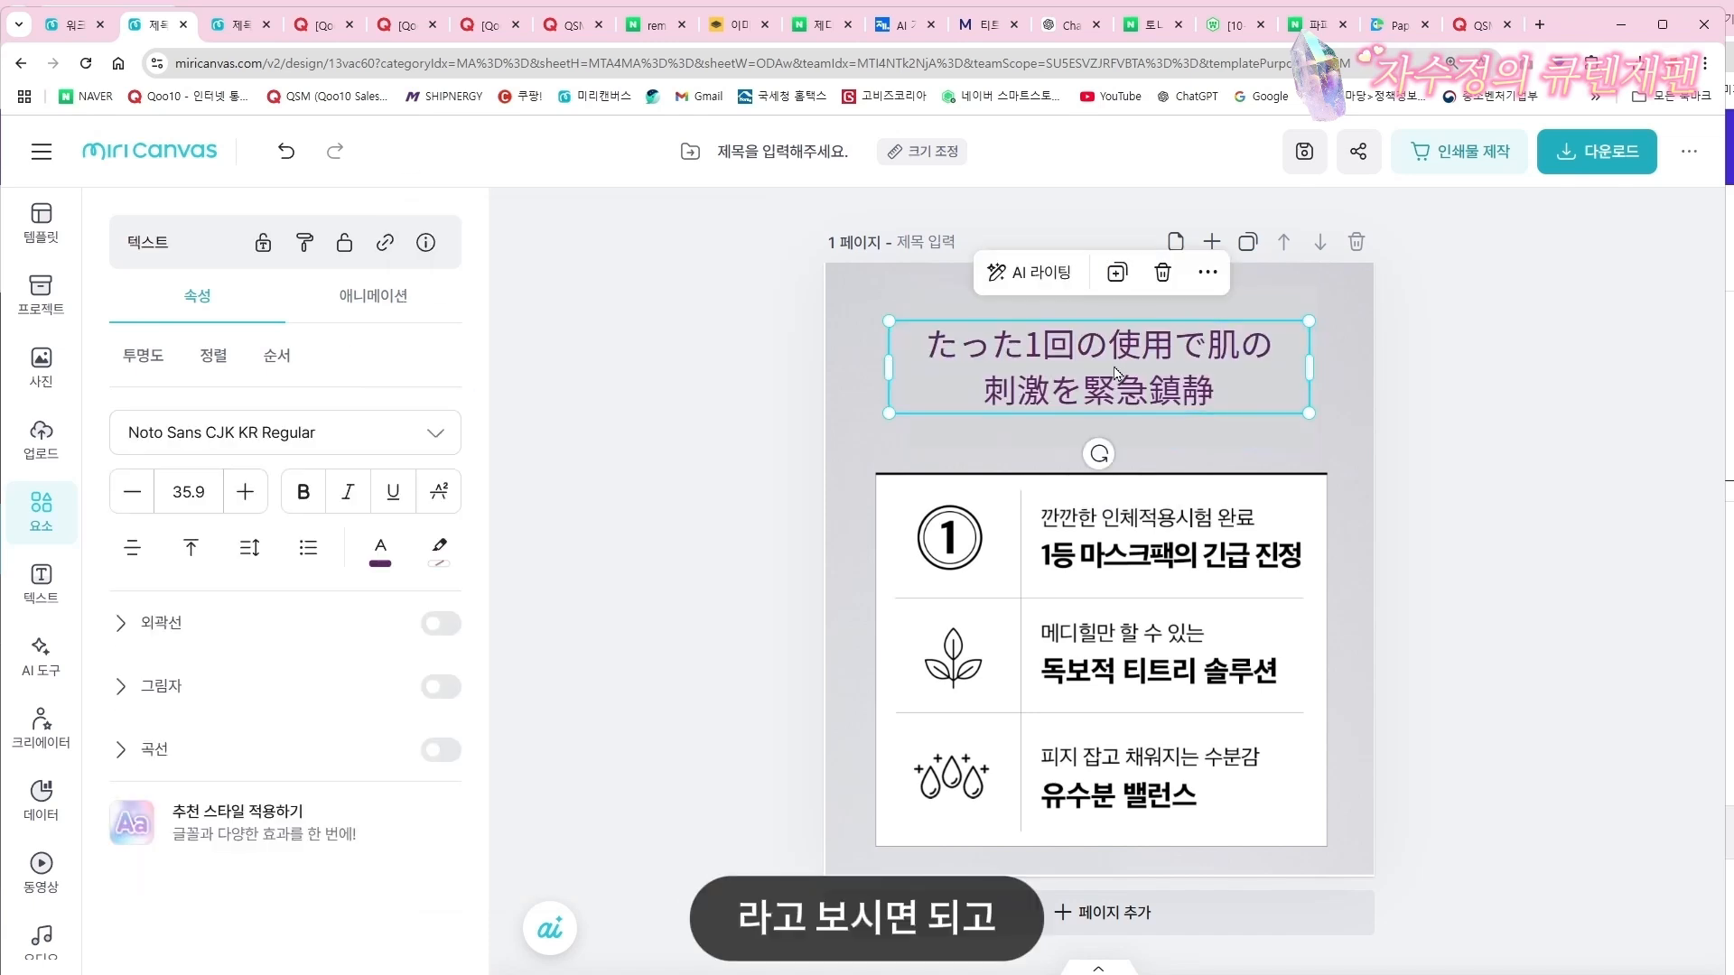
click(303, 493)
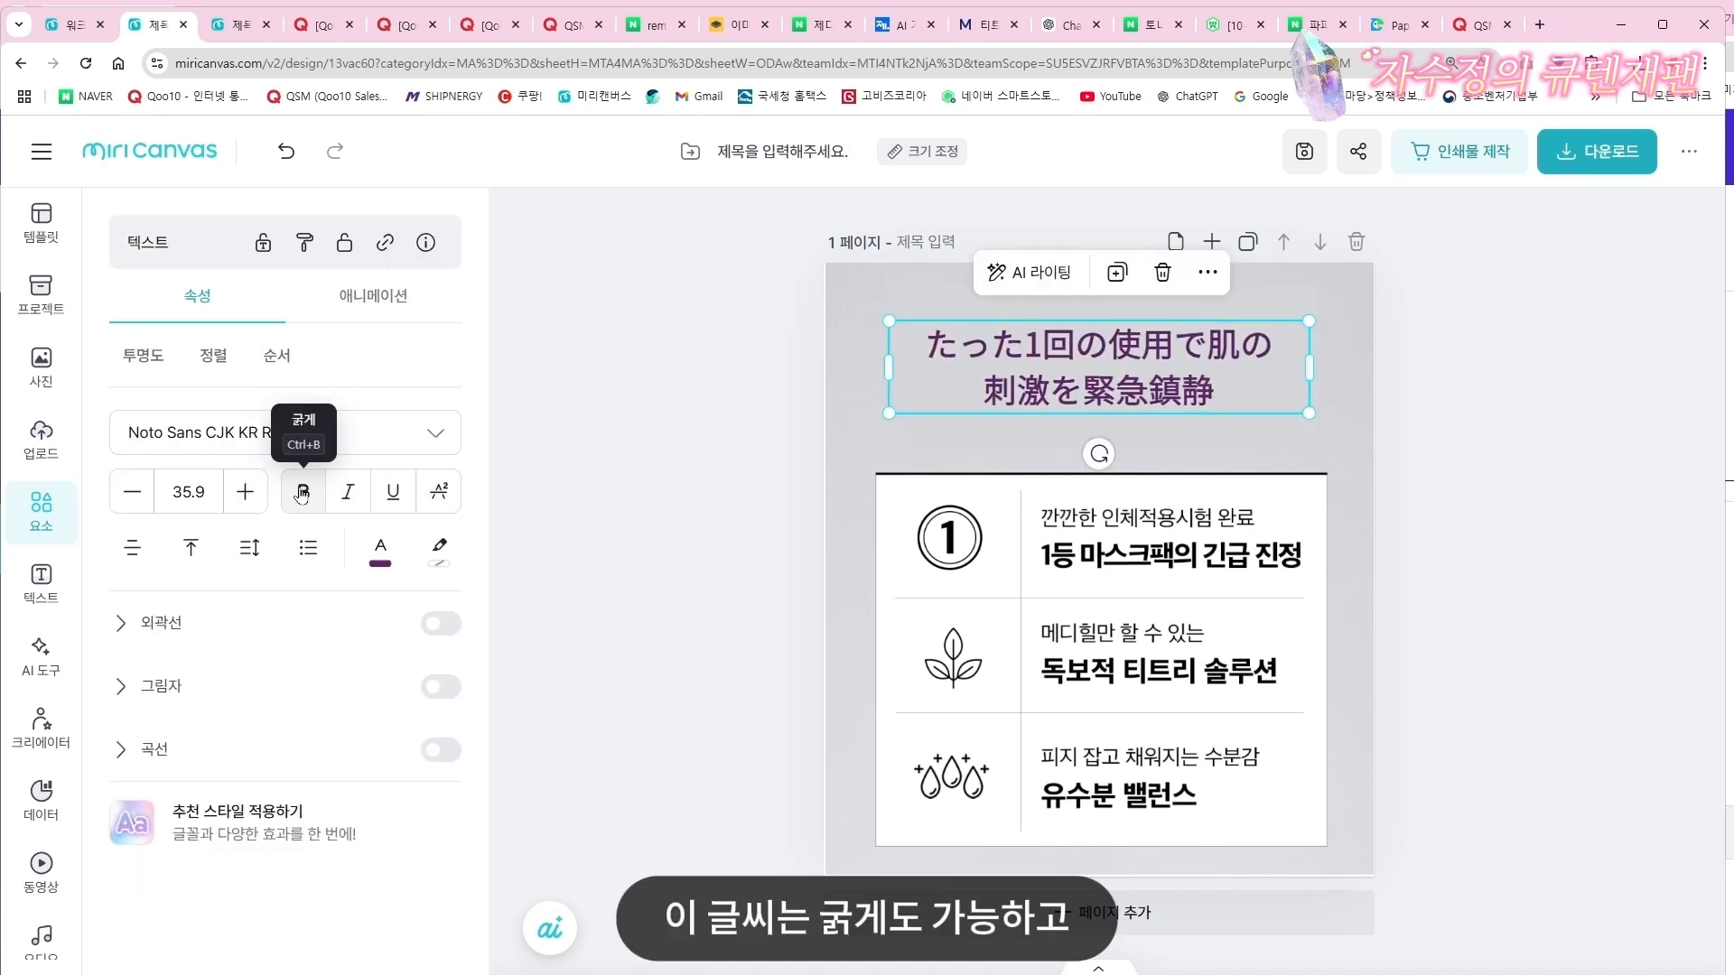
click(349, 496)
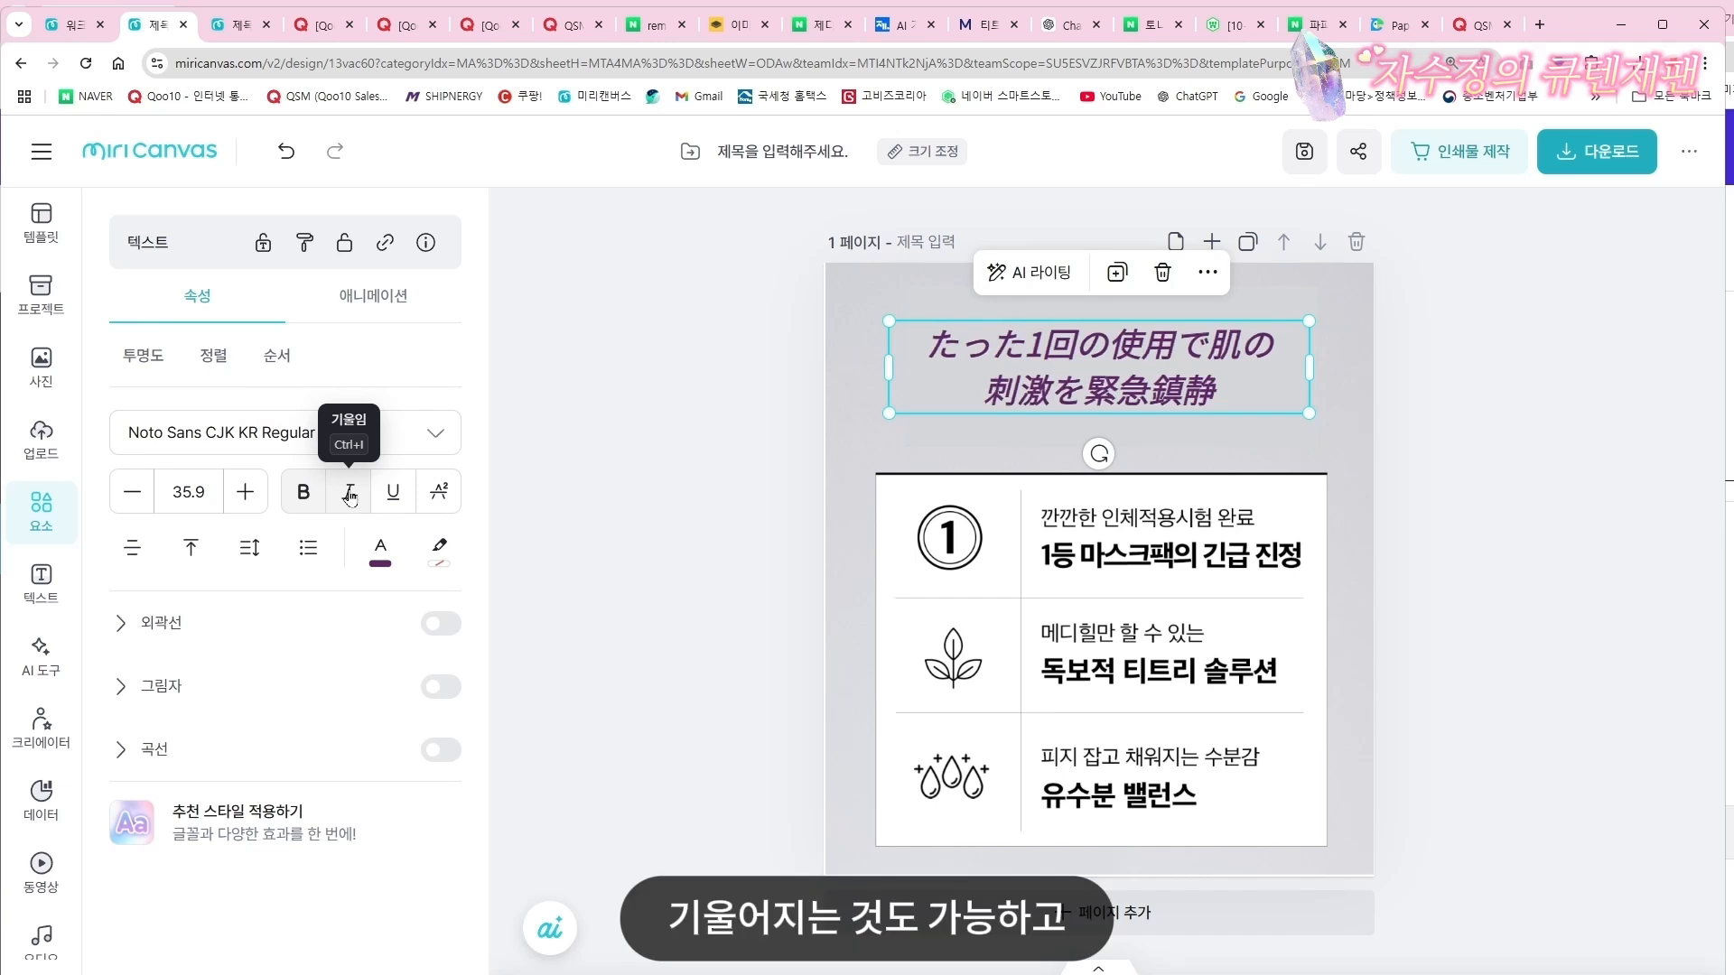
click(391, 501)
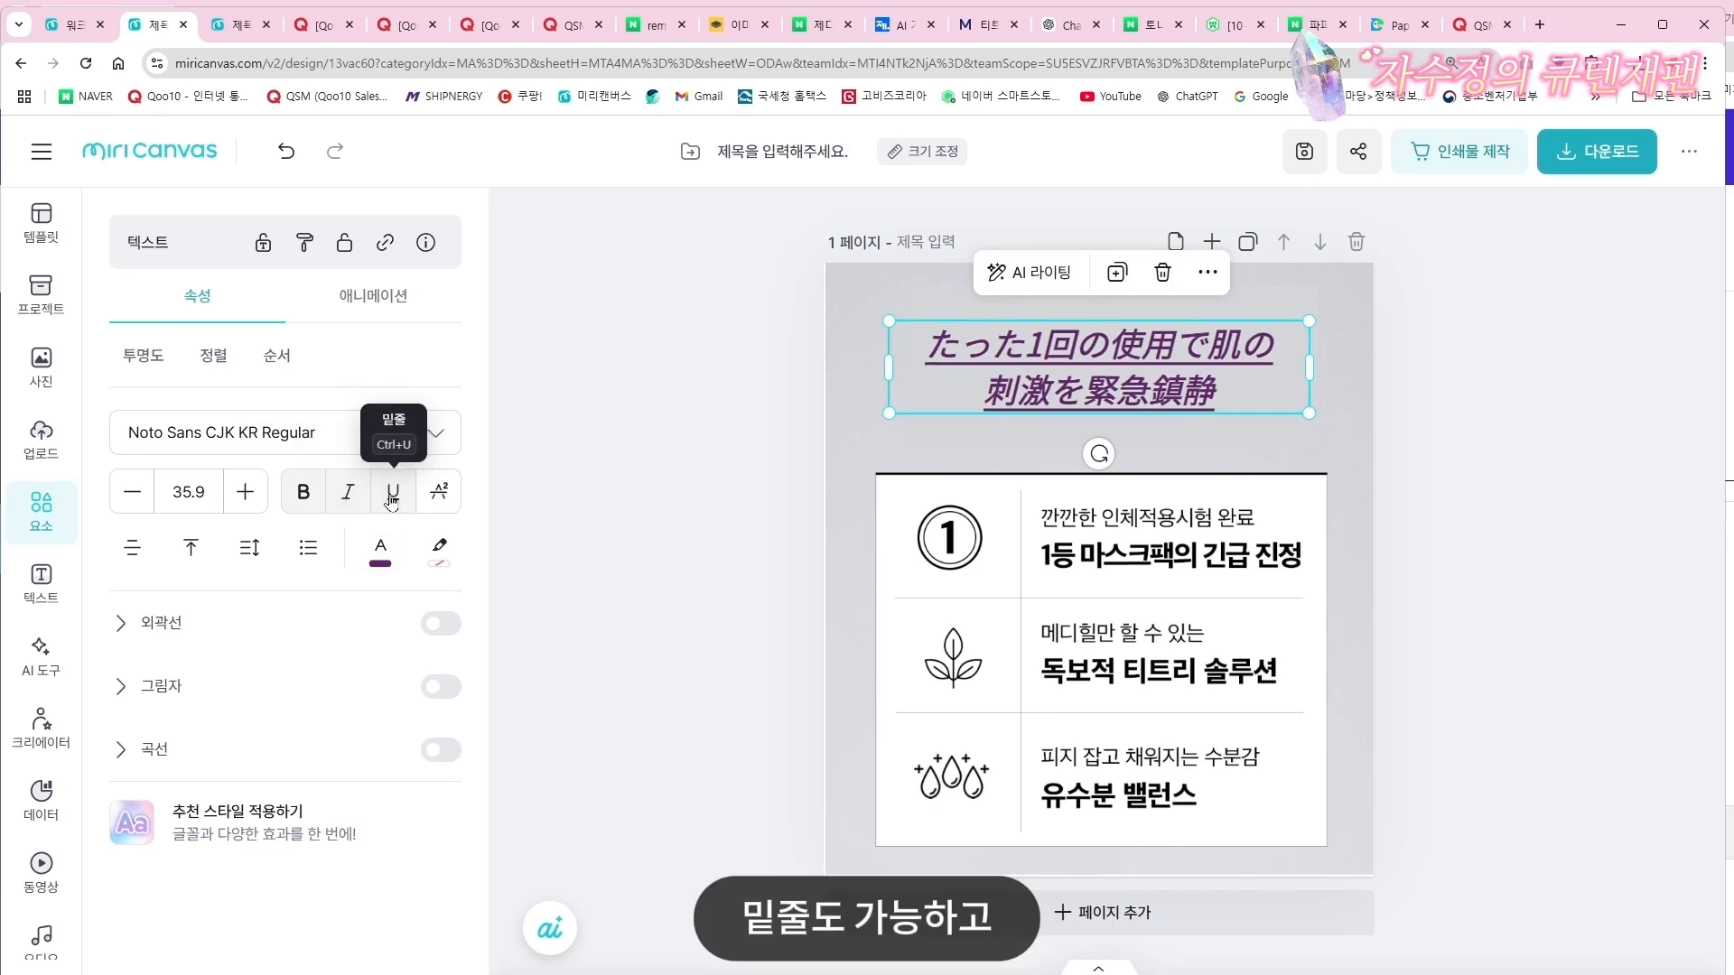
Try larger and smaller font sizes on the Japanese heading, finishing at 33.9
click(245, 491)
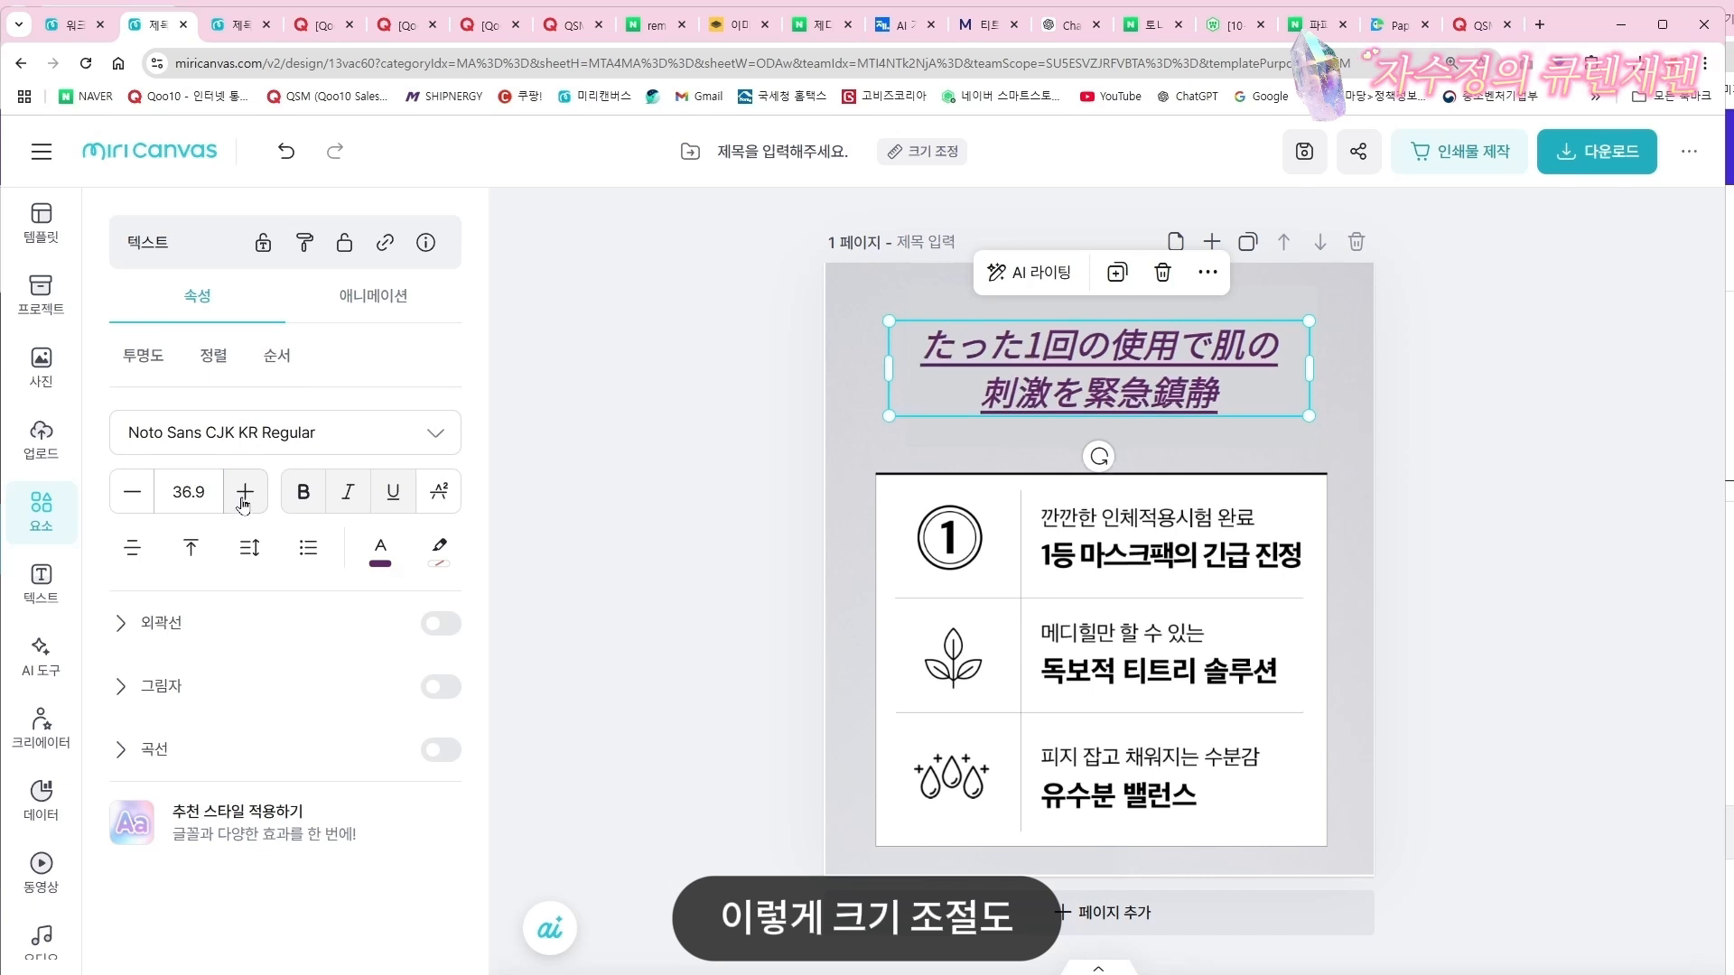
click(132, 493)
click(131, 493)
click(132, 493)
click(132, 493)
click(132, 493)
click(132, 493)
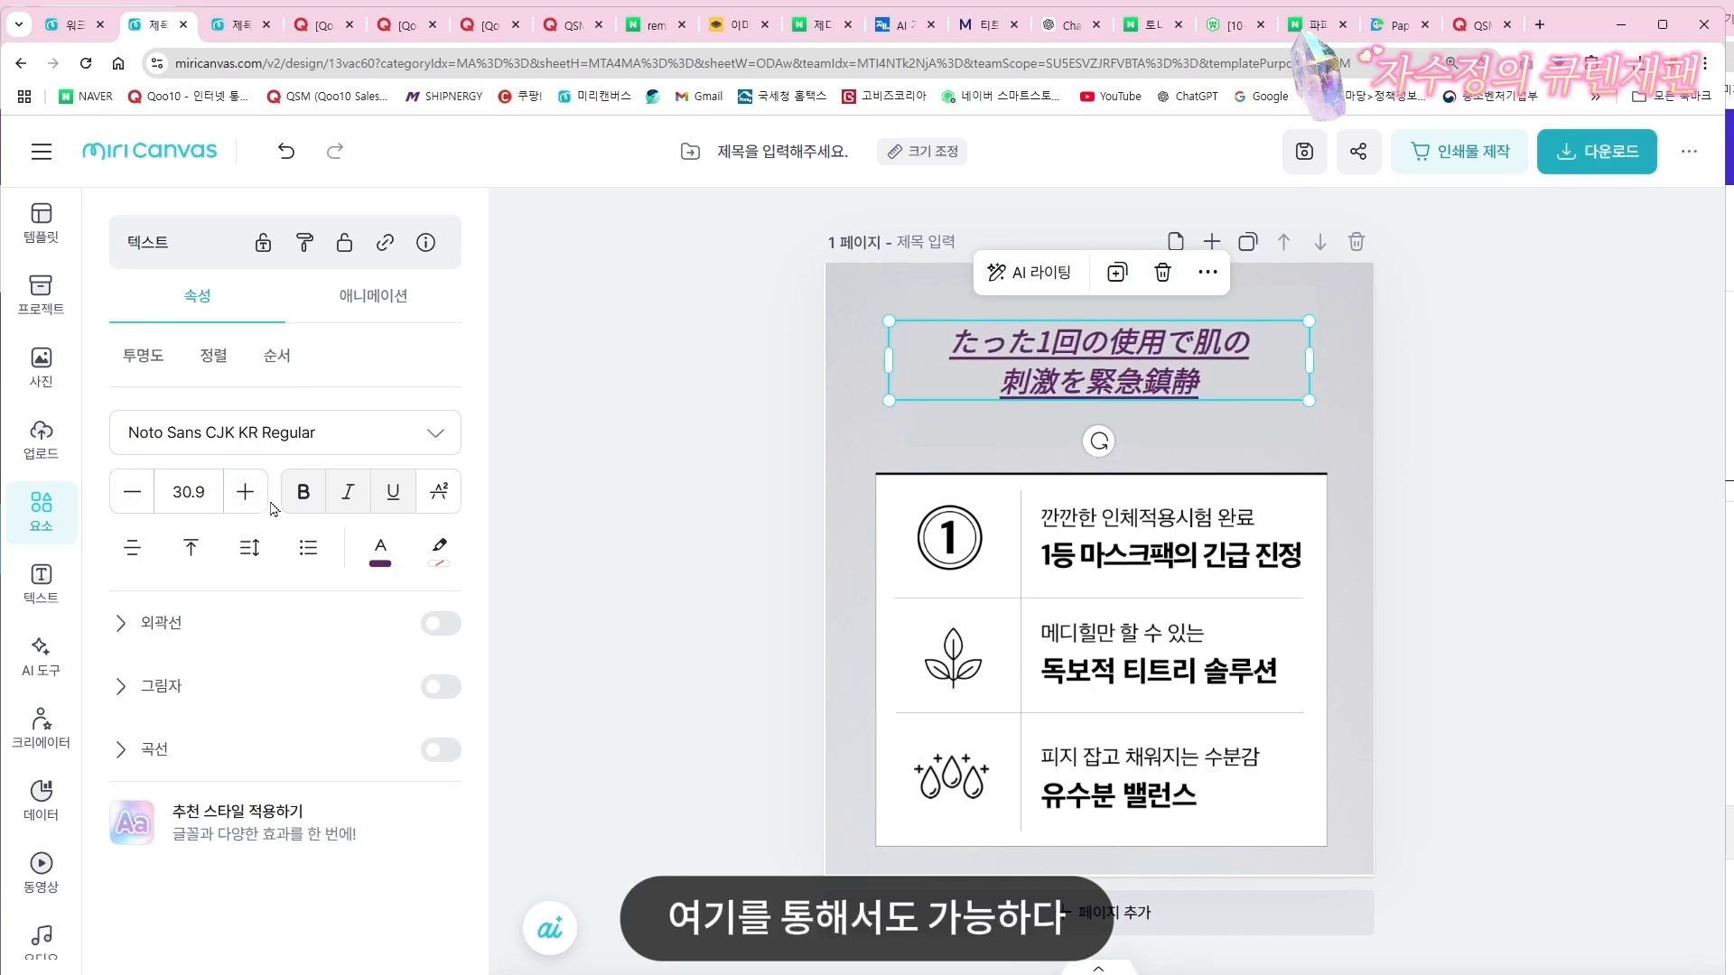
click(254, 499)
click(254, 499)
click(254, 499)
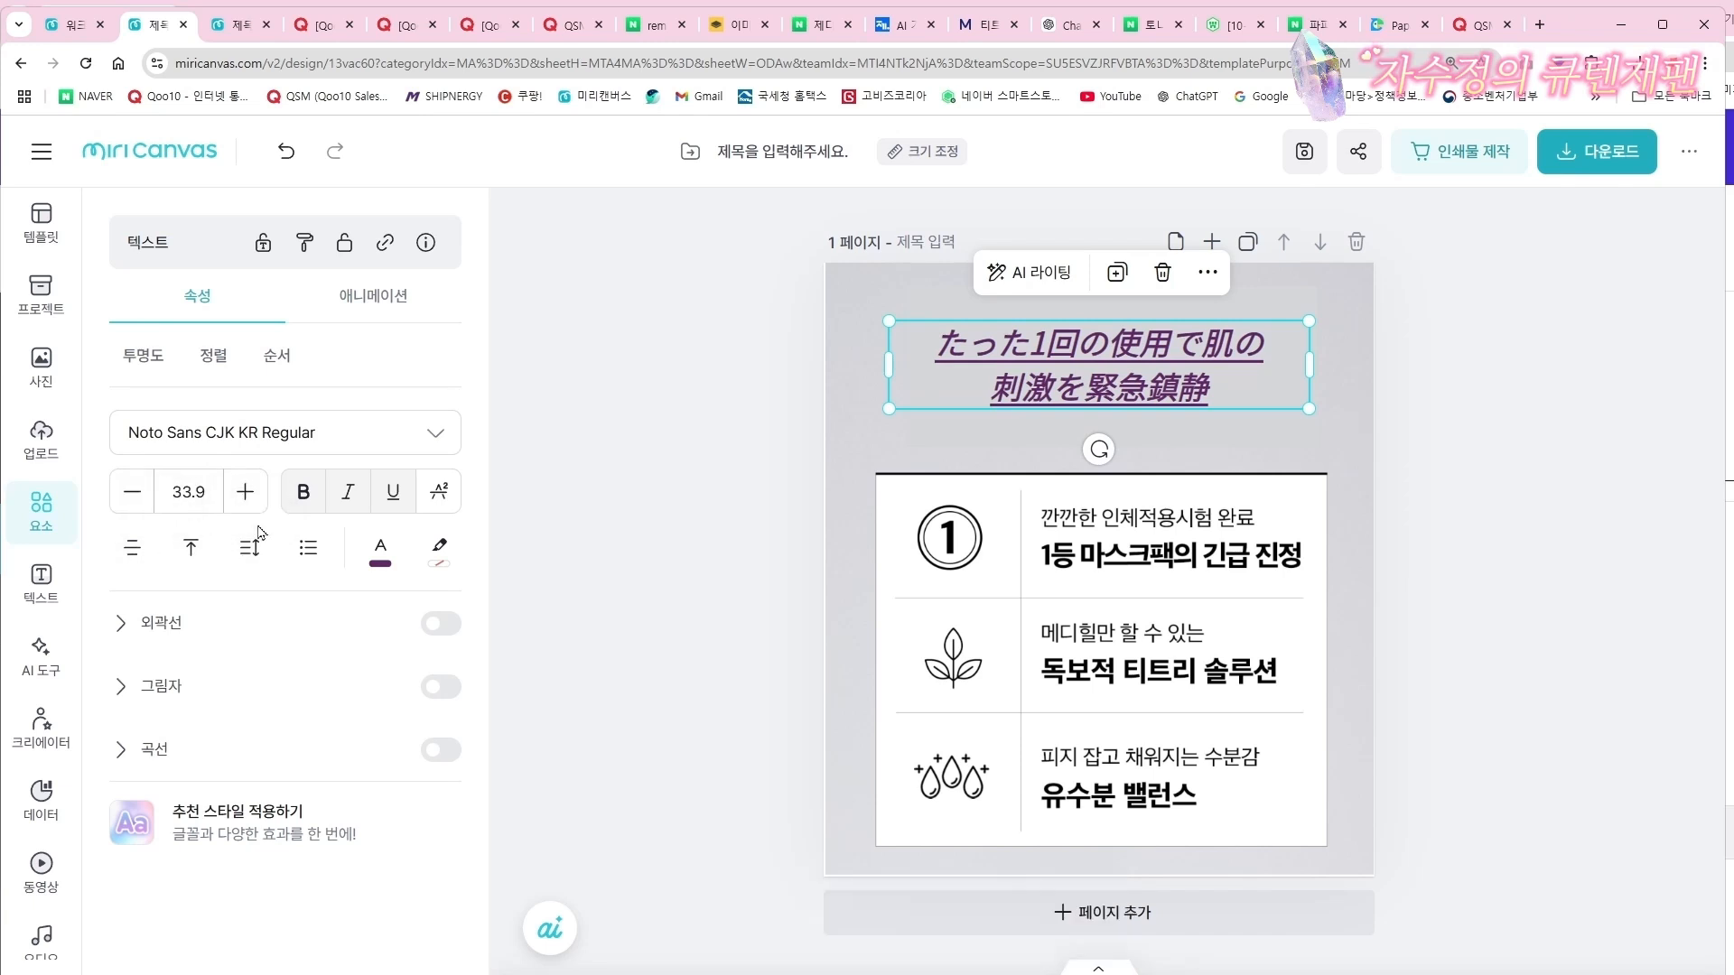
Add a yellow outline with a thickness of 33 to the Japanese heading
click(159, 630)
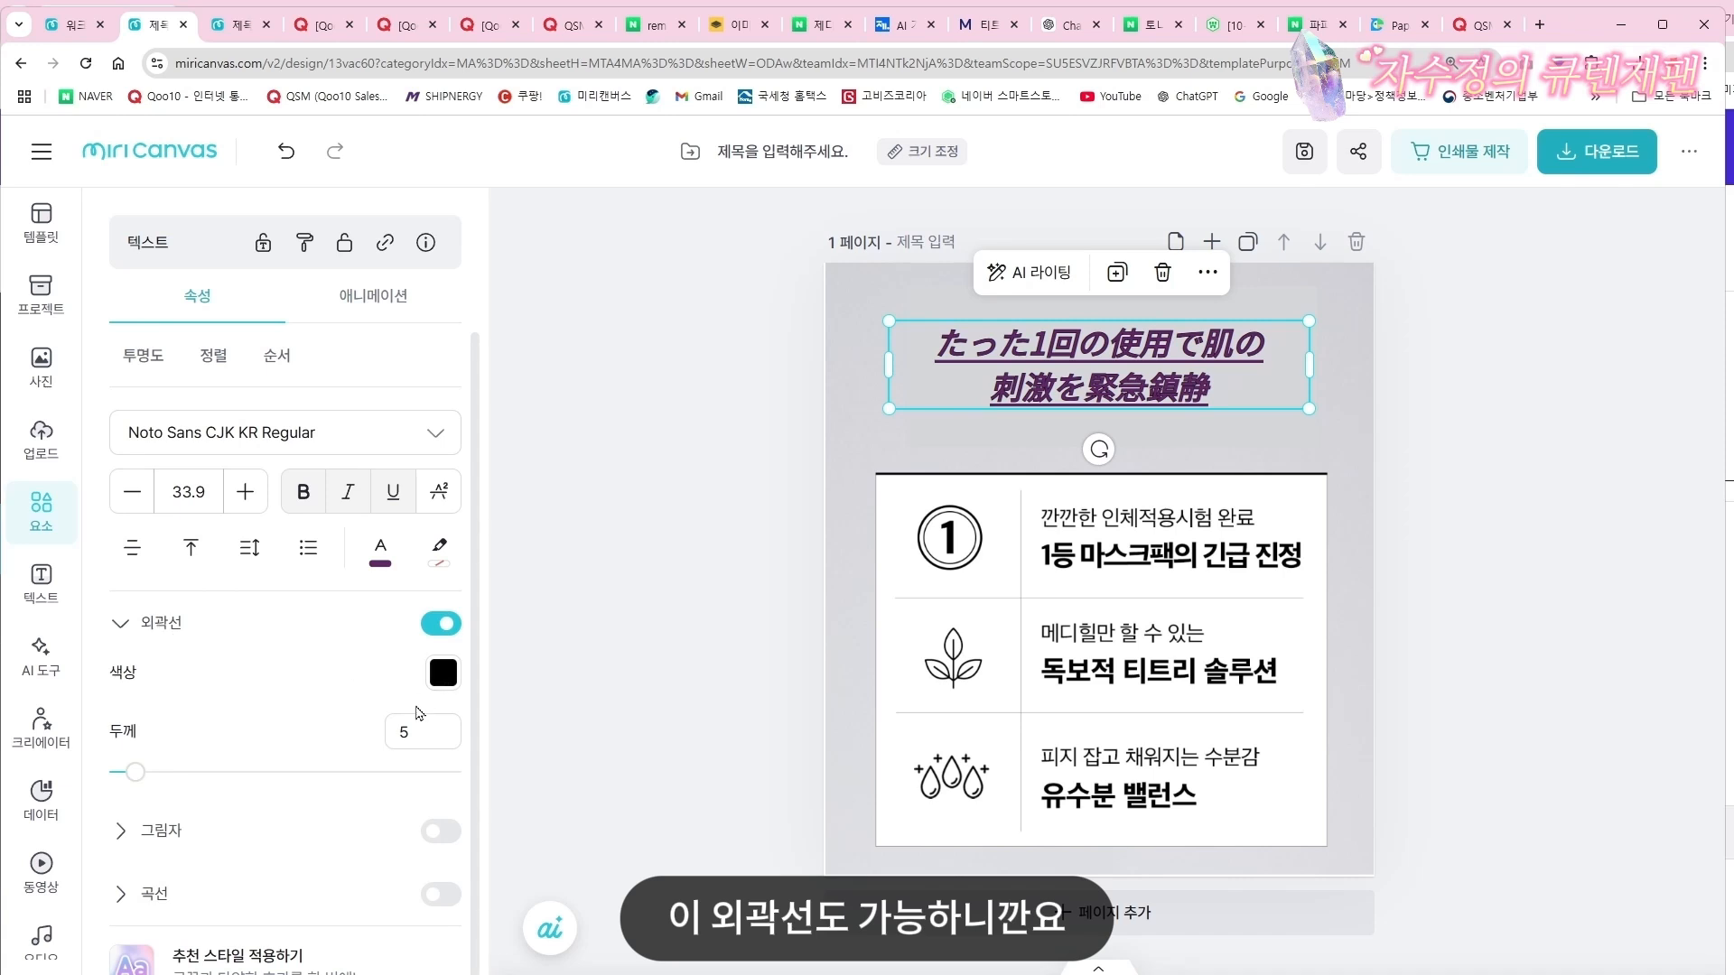
click(440, 685)
click(554, 600)
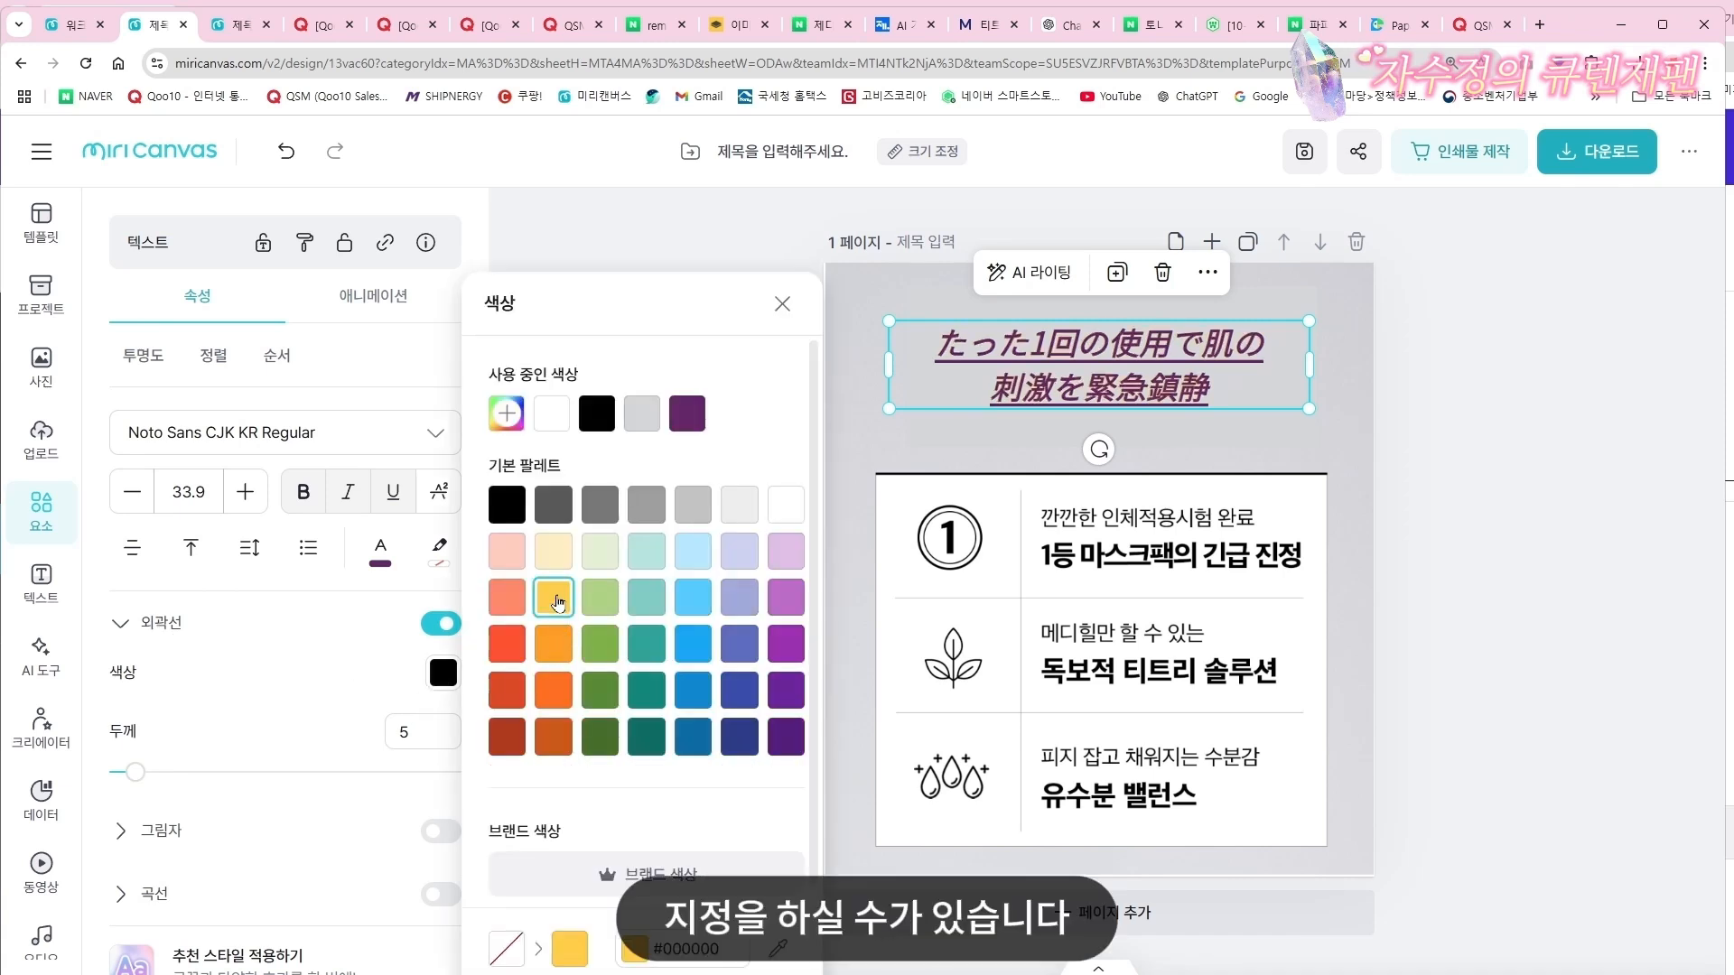
drag(136, 772, 229, 775)
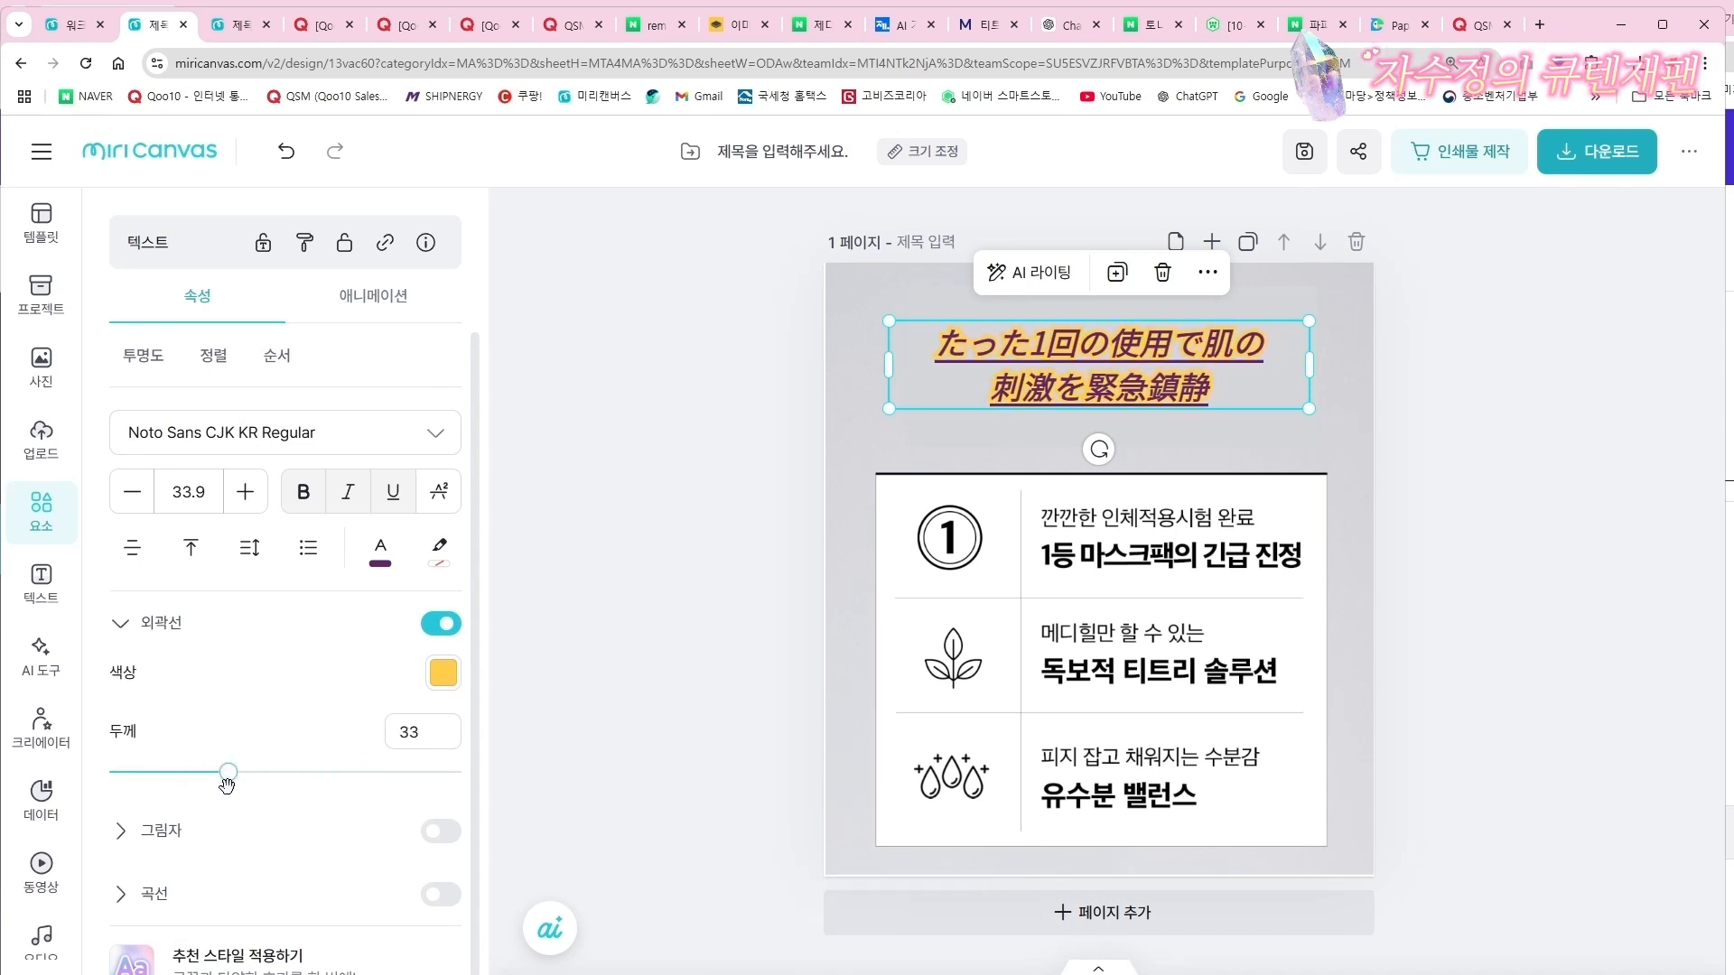
Add a drop shadow to the Japanese heading and toggle it off and on again
click(161, 831)
scroll(176, 835, down, 3)
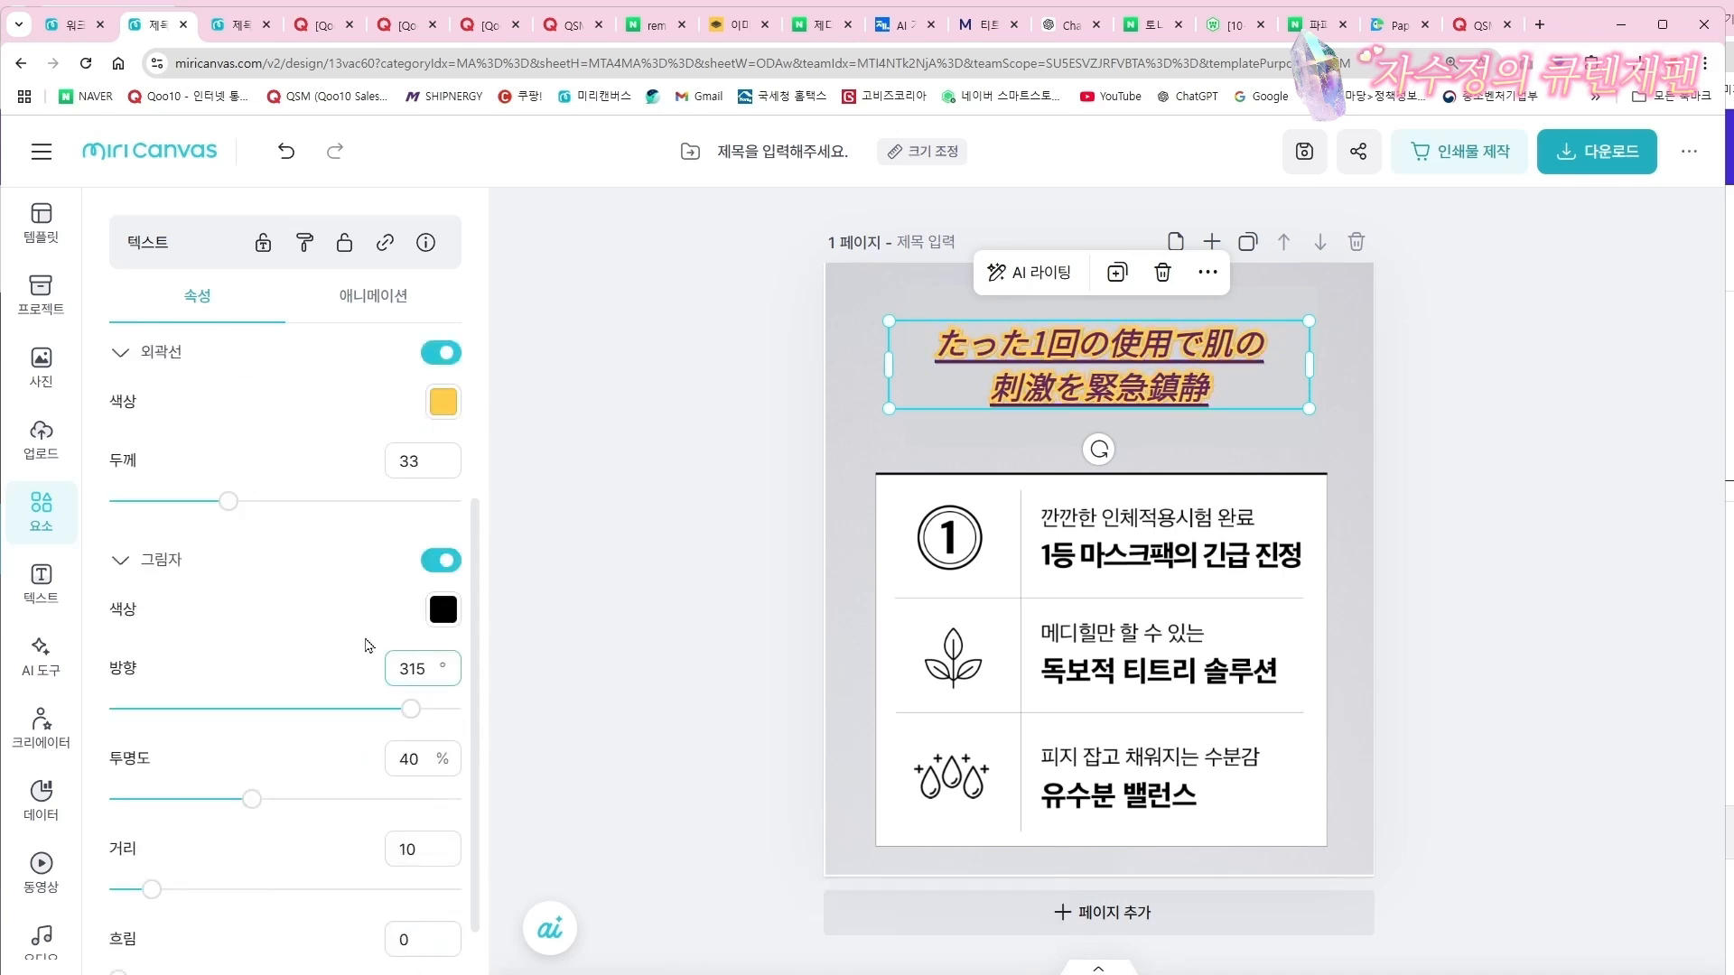
click(441, 562)
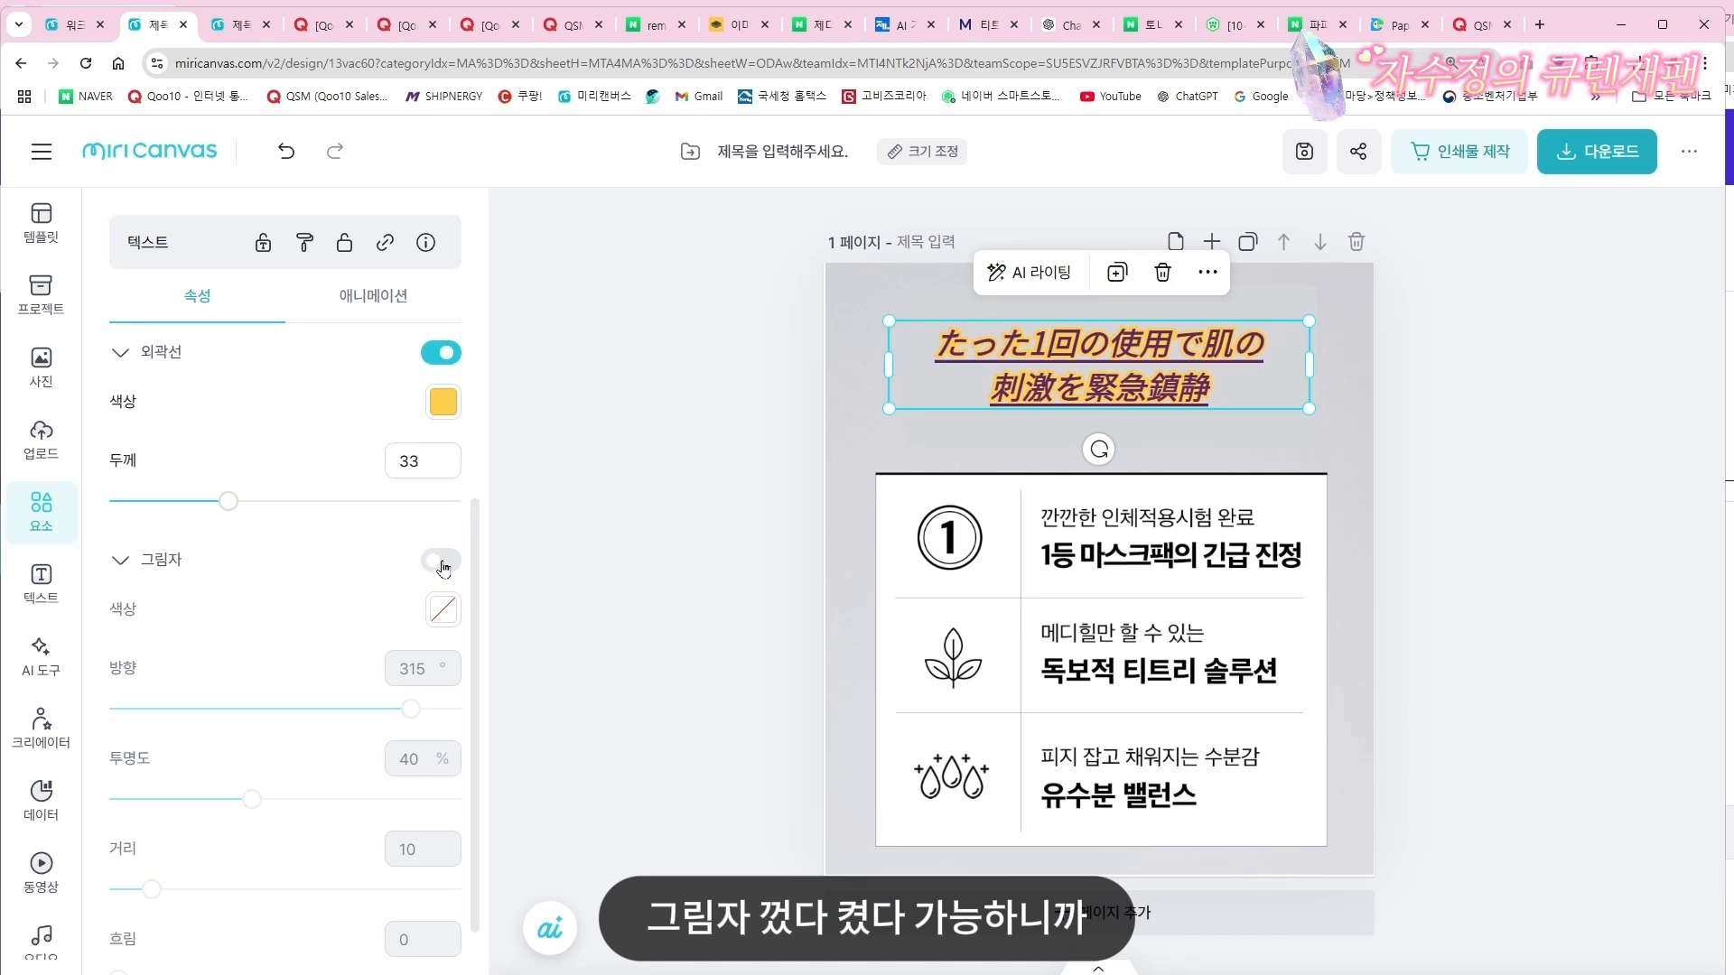
click(443, 562)
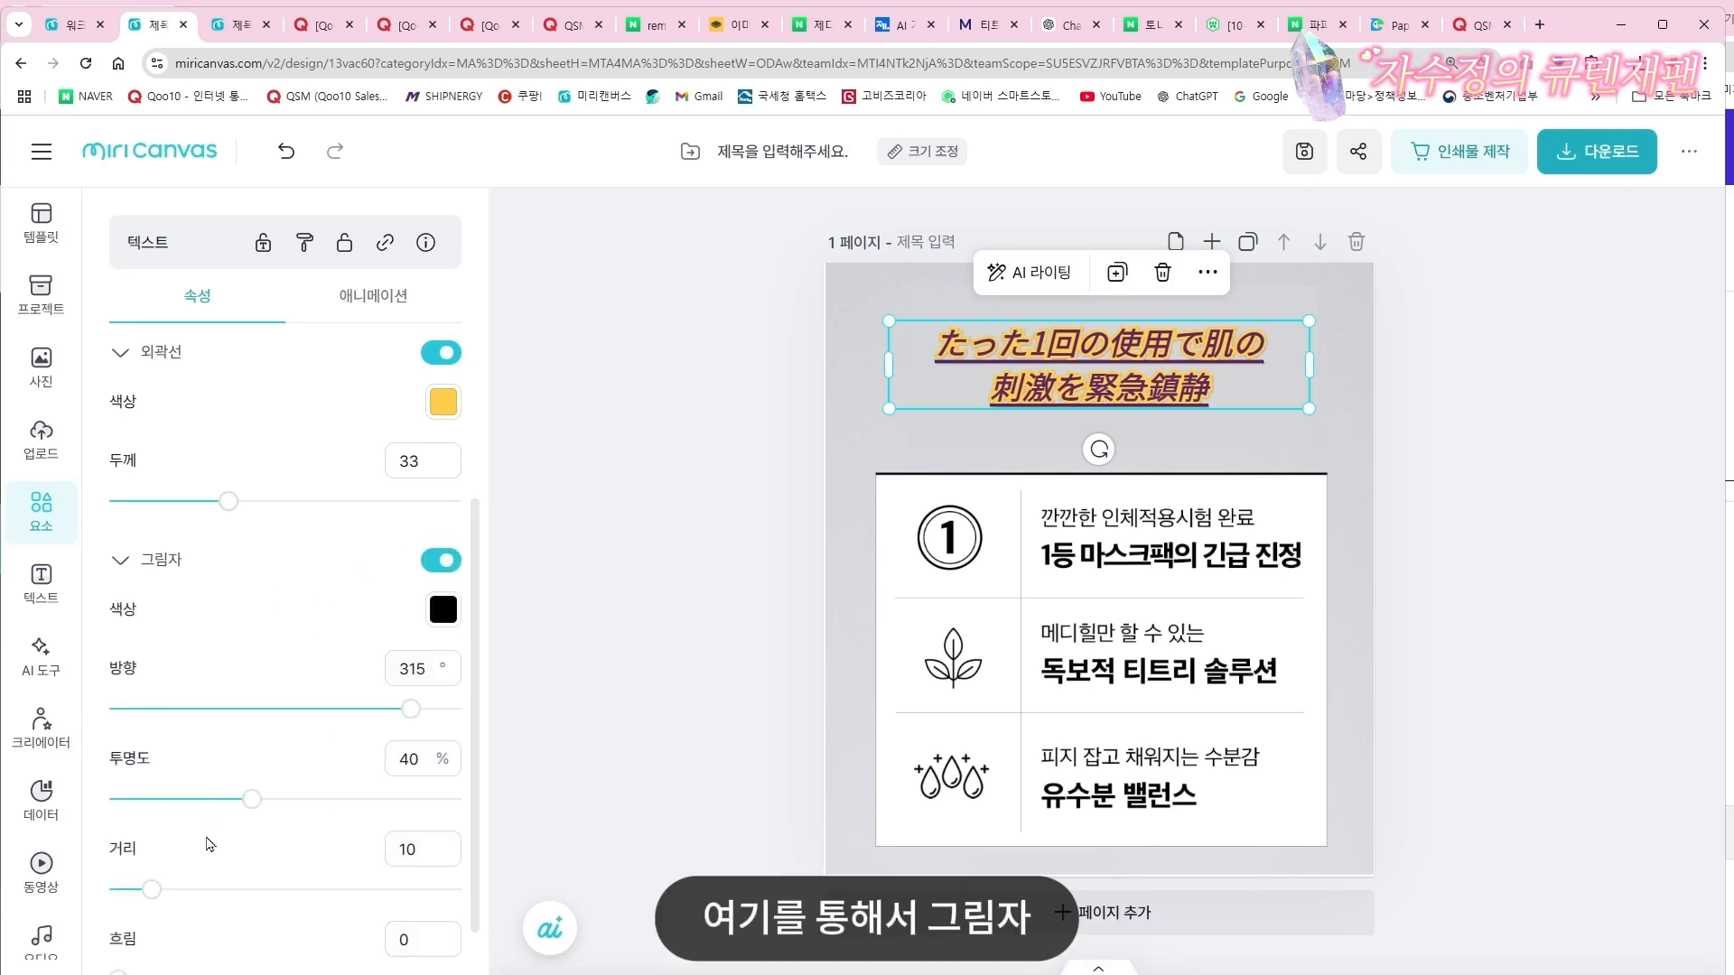
Turn off both the shadow and the outline of the Japanese heading
click(164, 569)
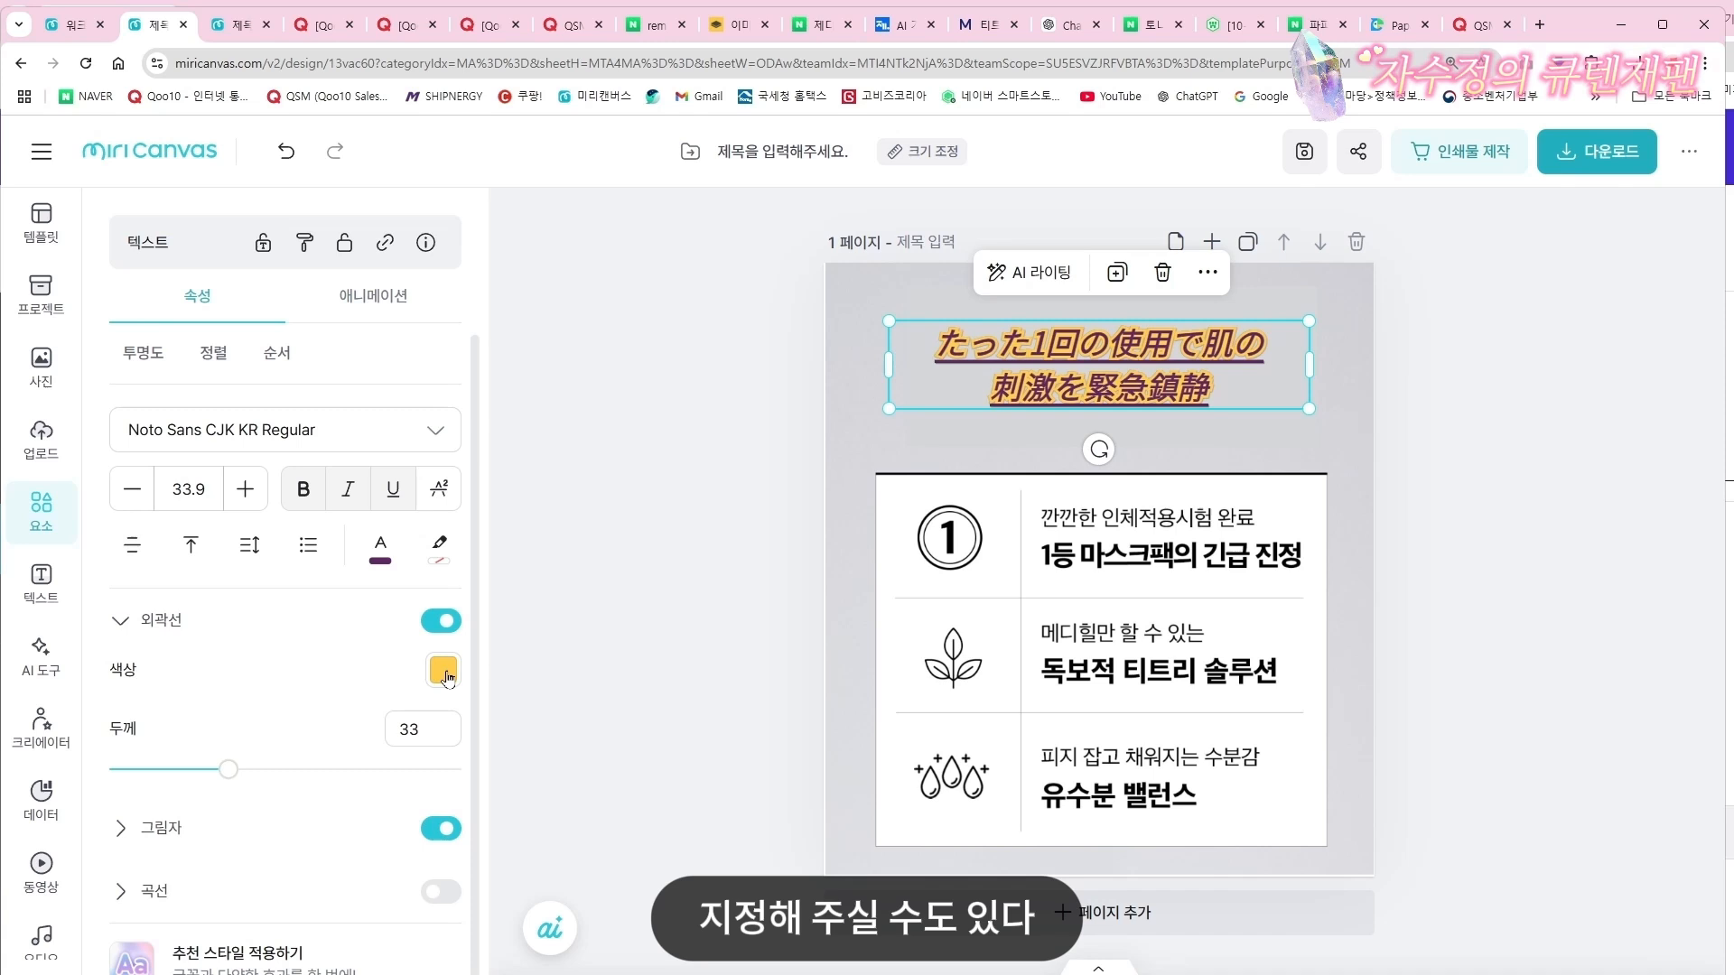
click(441, 838)
click(439, 625)
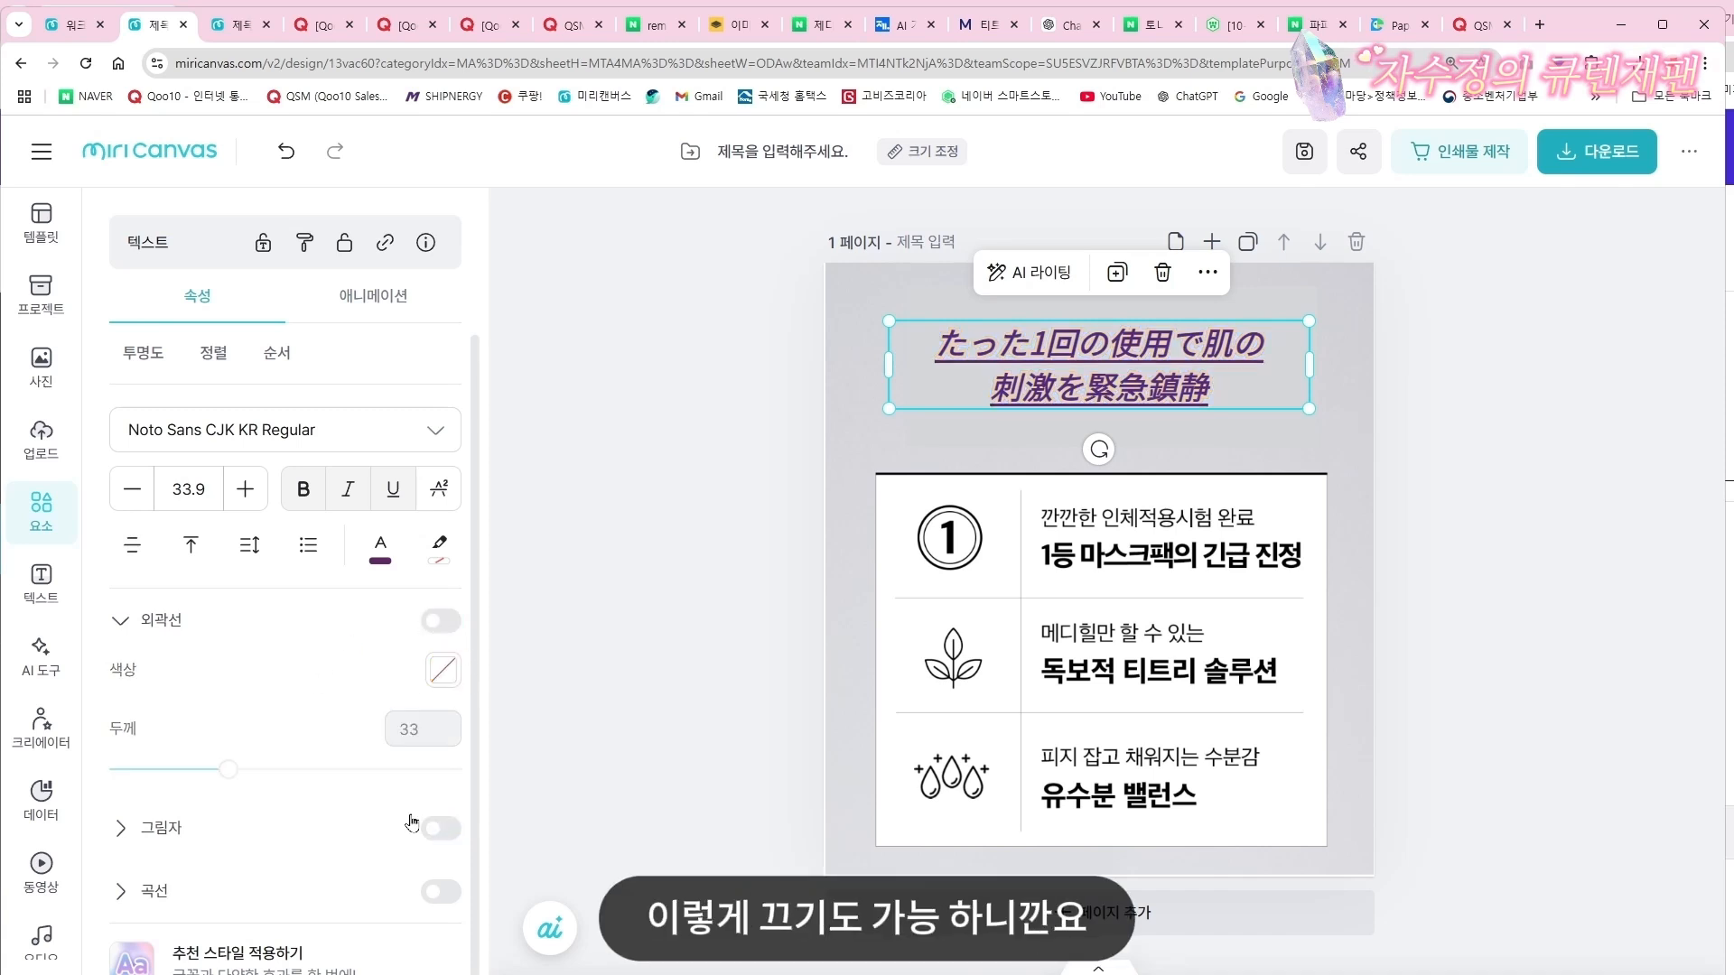
Try the curved-text effect on the Japanese heading, restoring straight text at the end
click(127, 883)
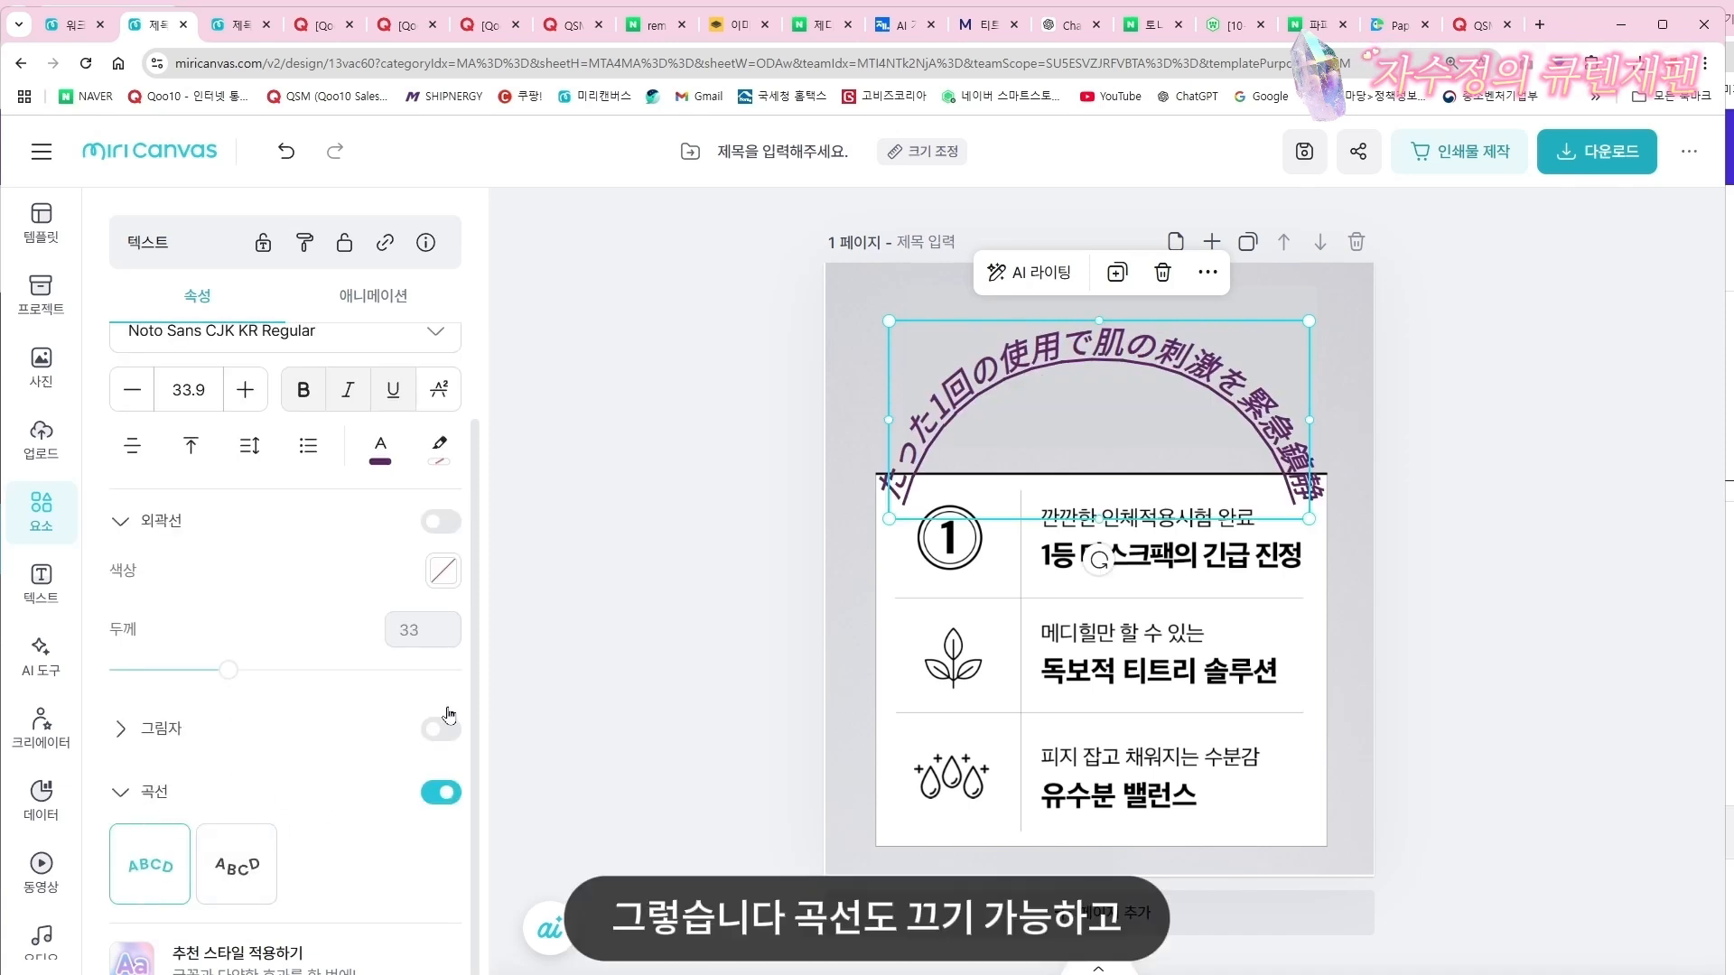
click(440, 793)
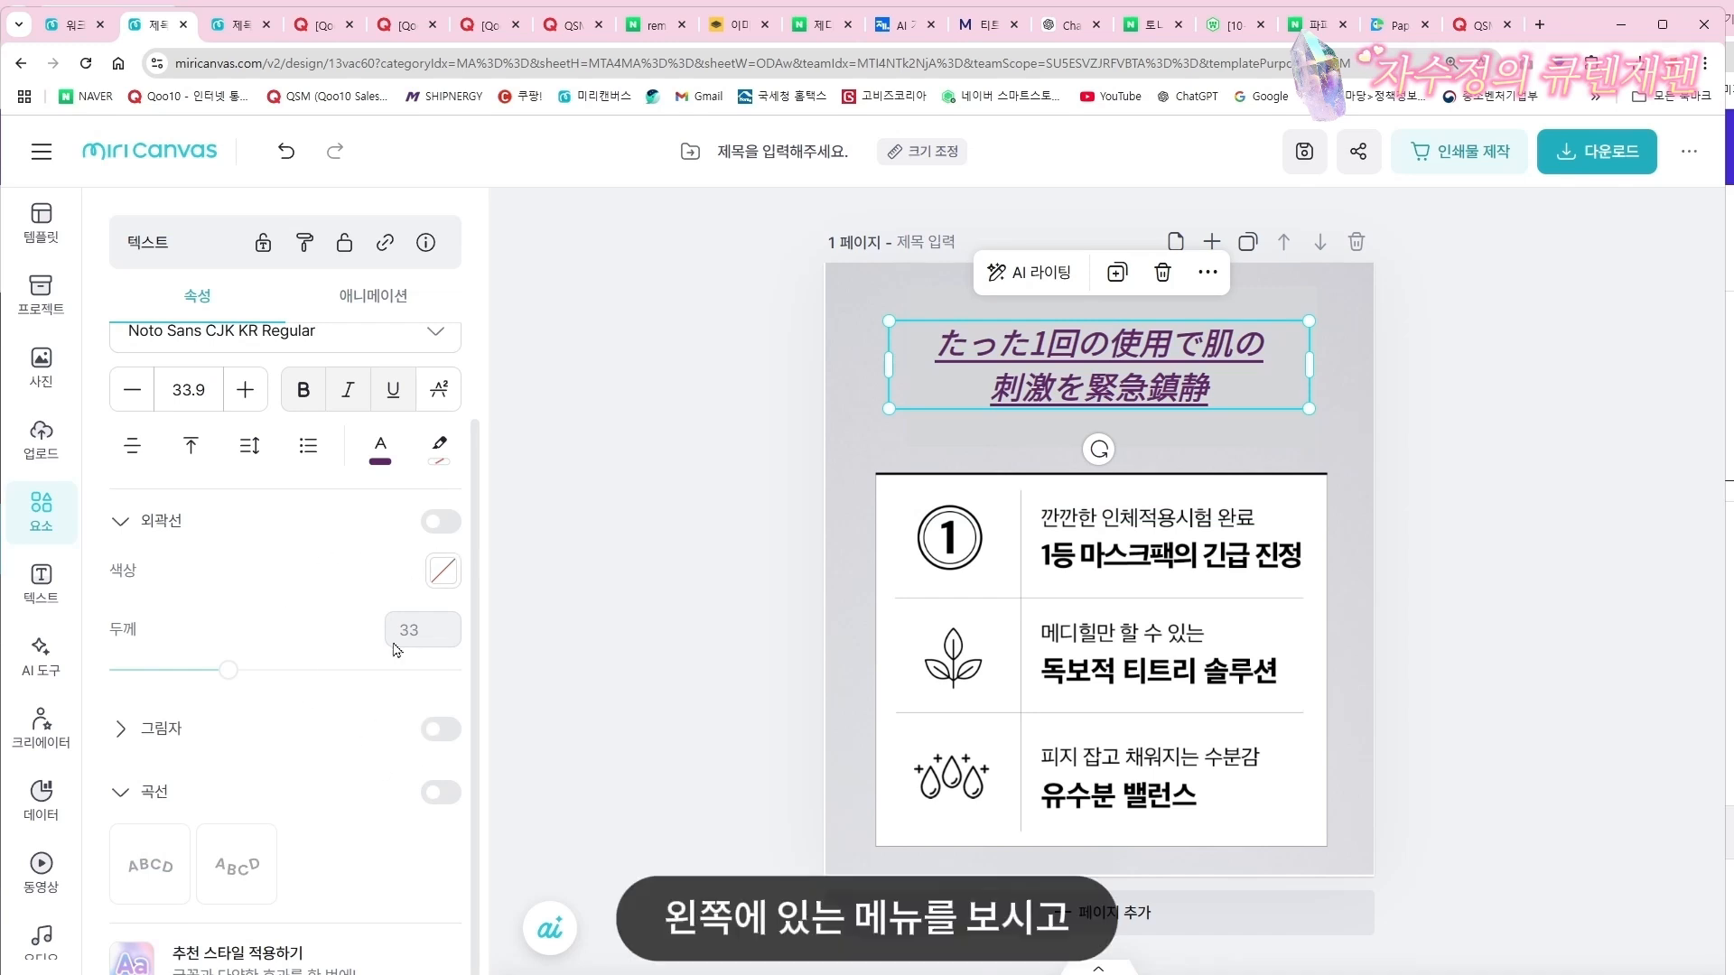
scroll(395, 648, up, 2)
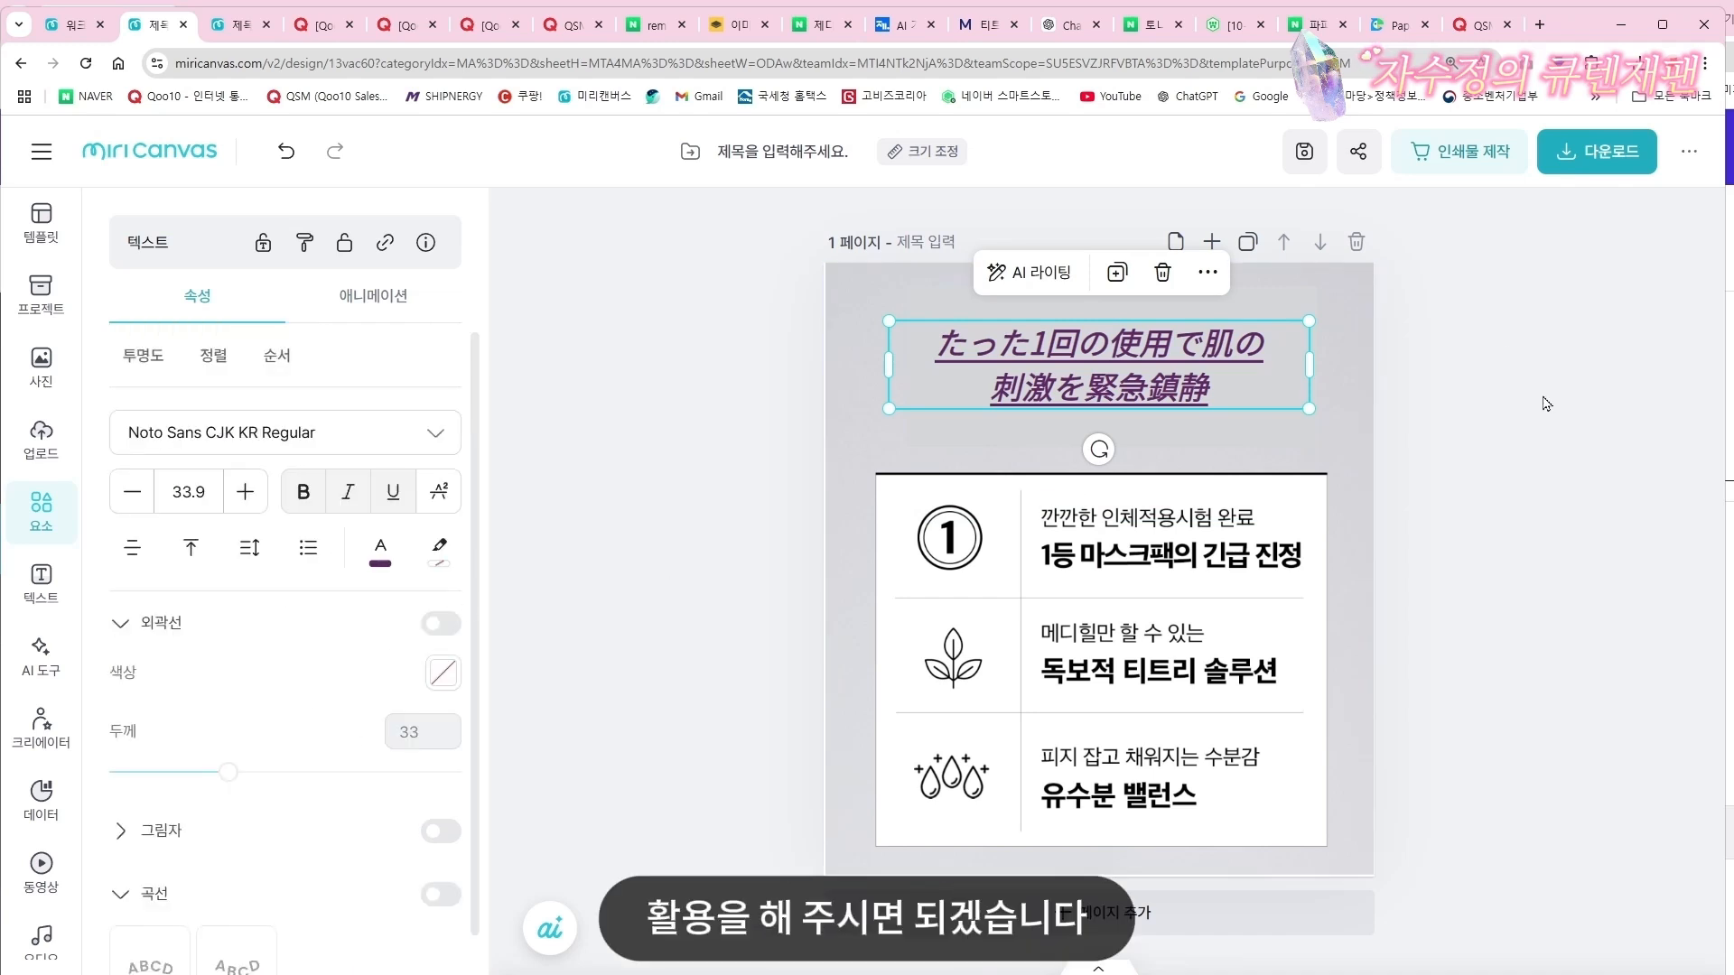
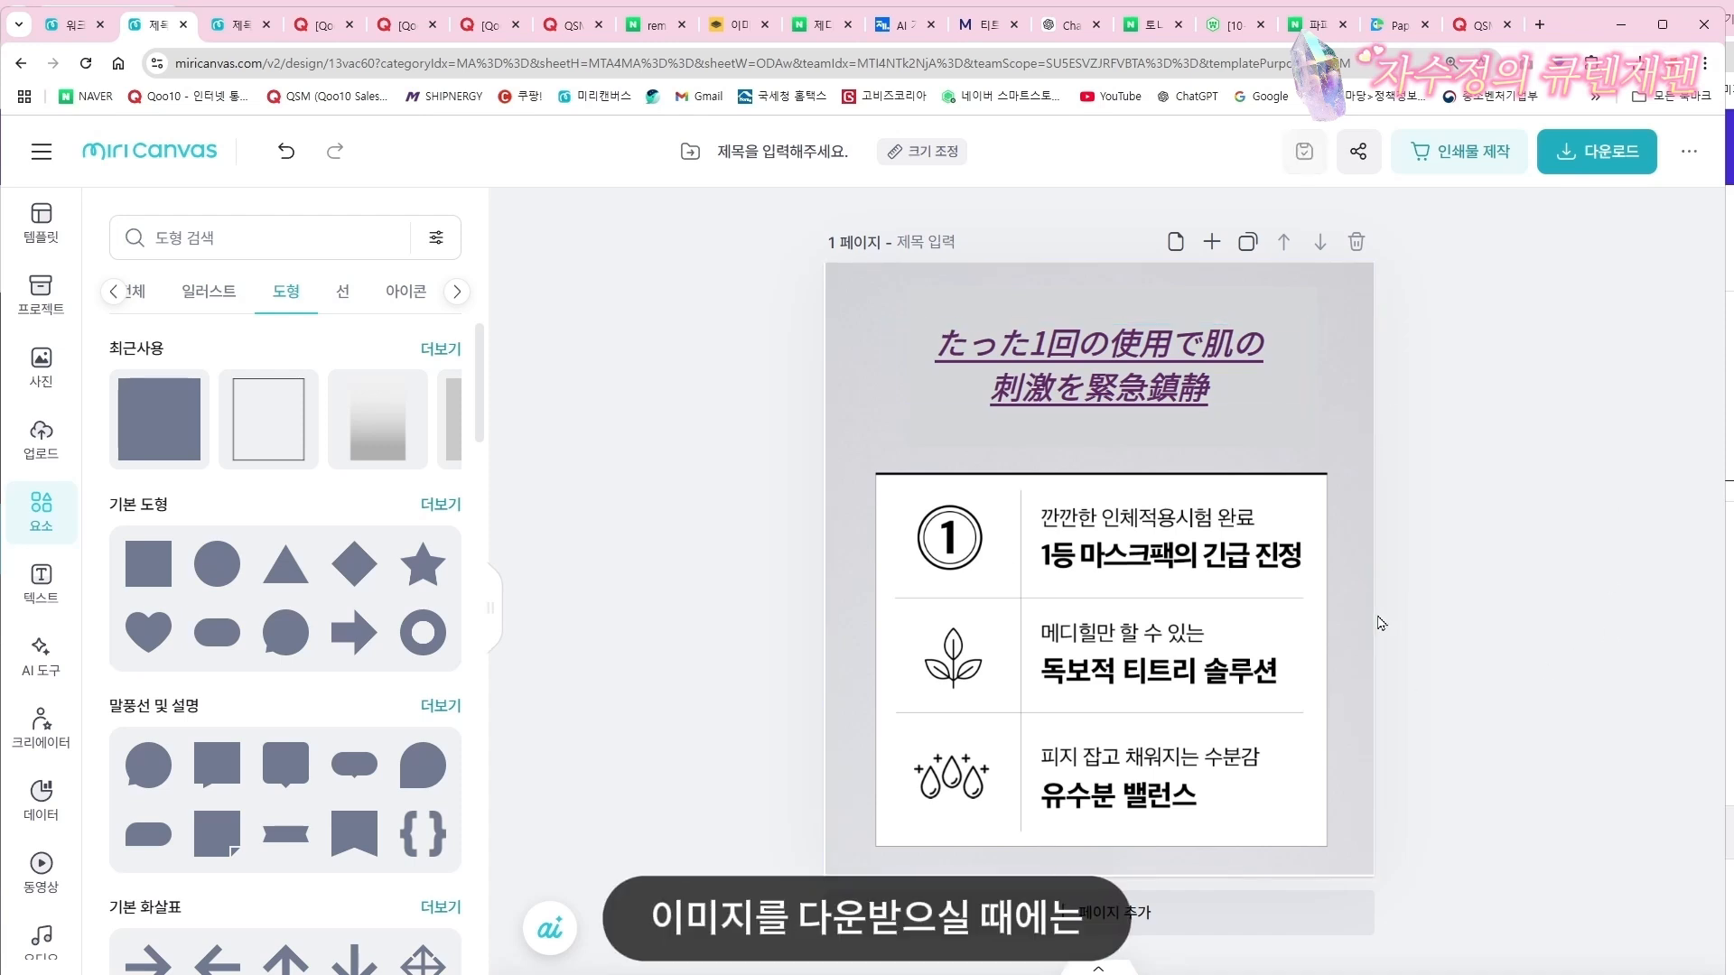
Review the download options and available file formats for the finished design, with PNG as the chosen format
click(1592, 156)
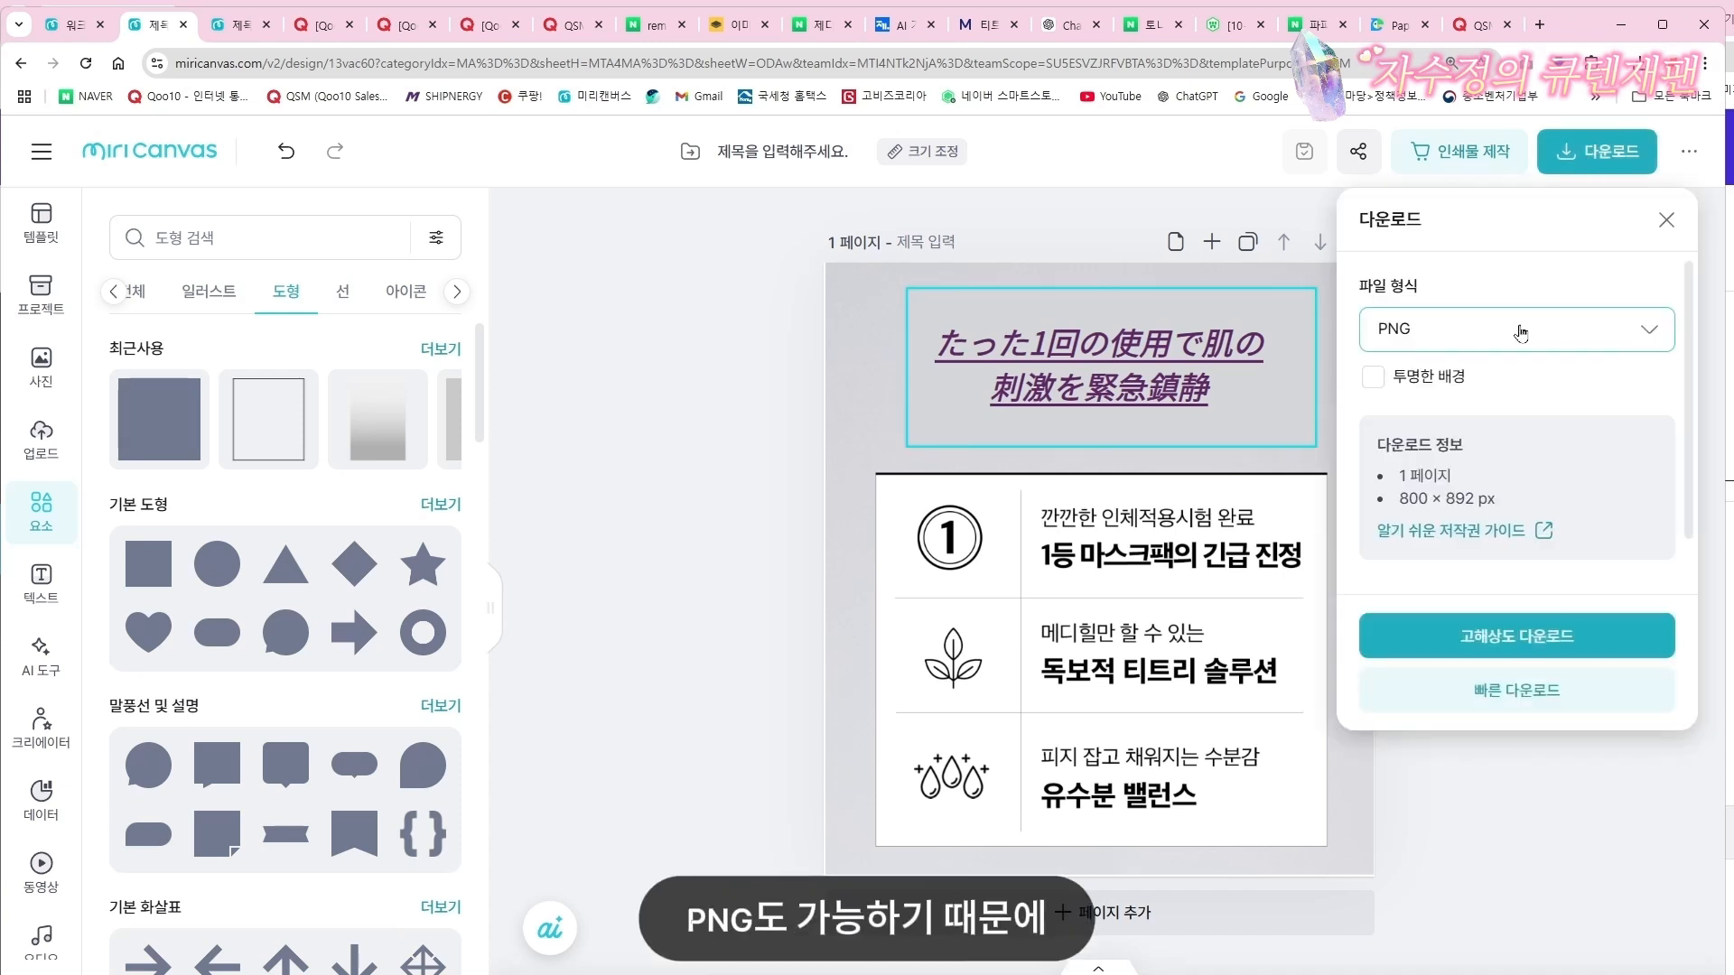
click(1616, 344)
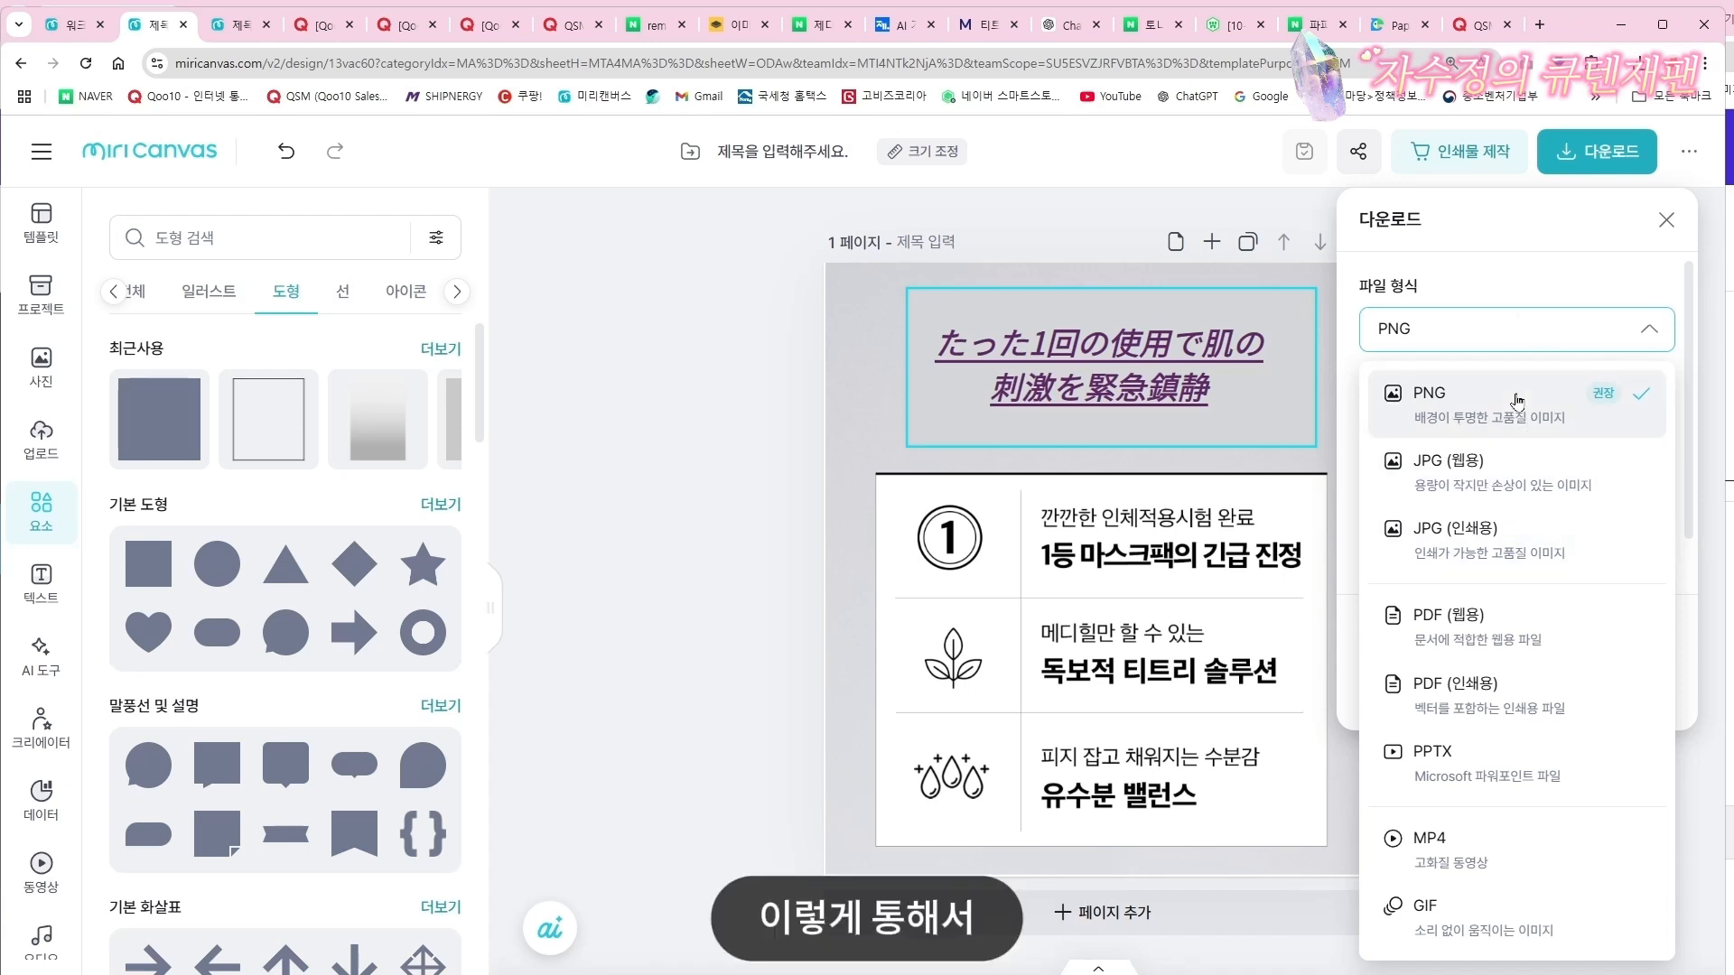
click(1667, 221)
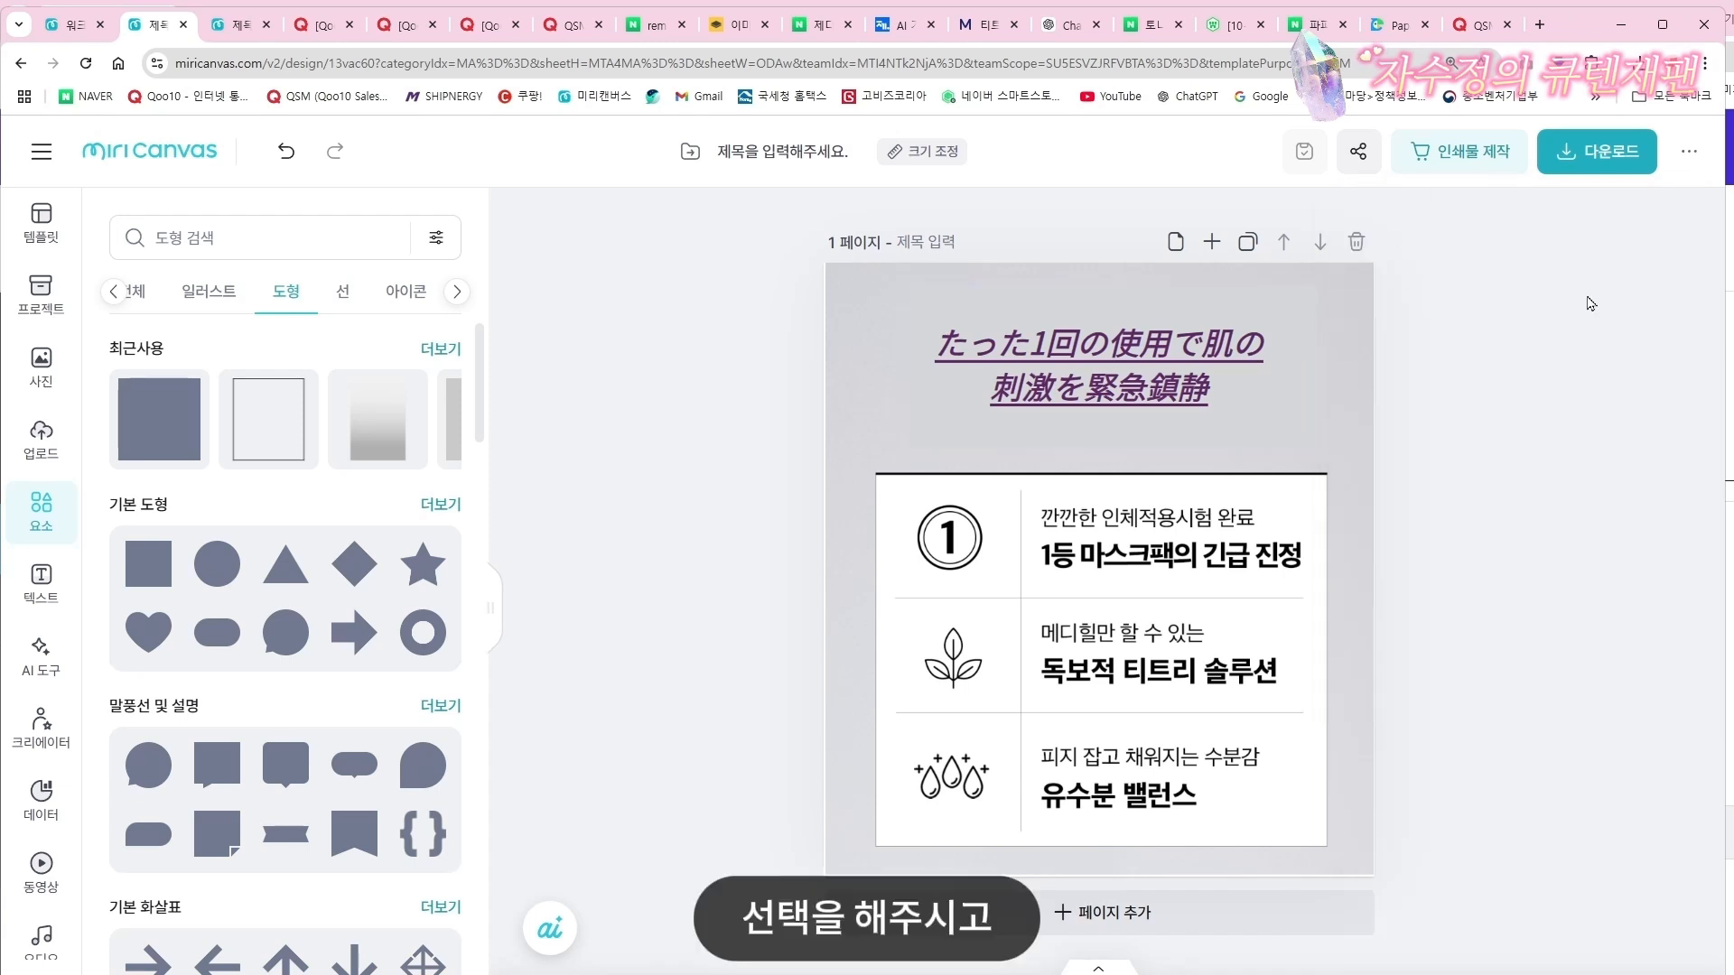
click(1594, 151)
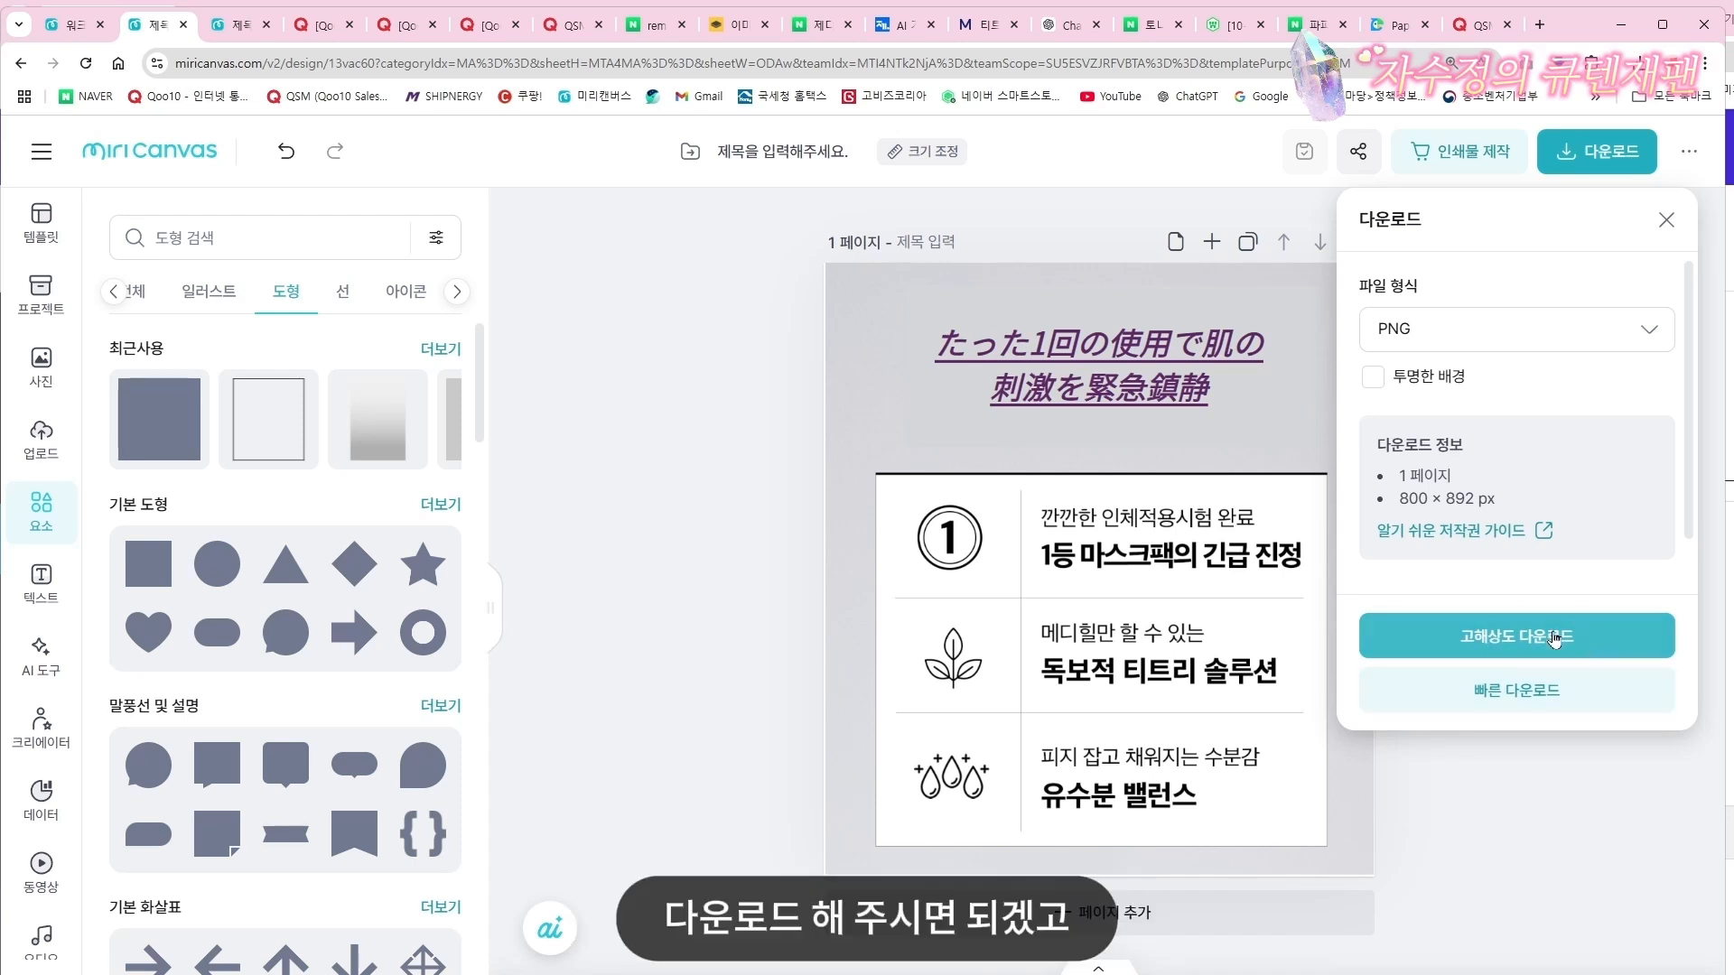
click(682, 345)
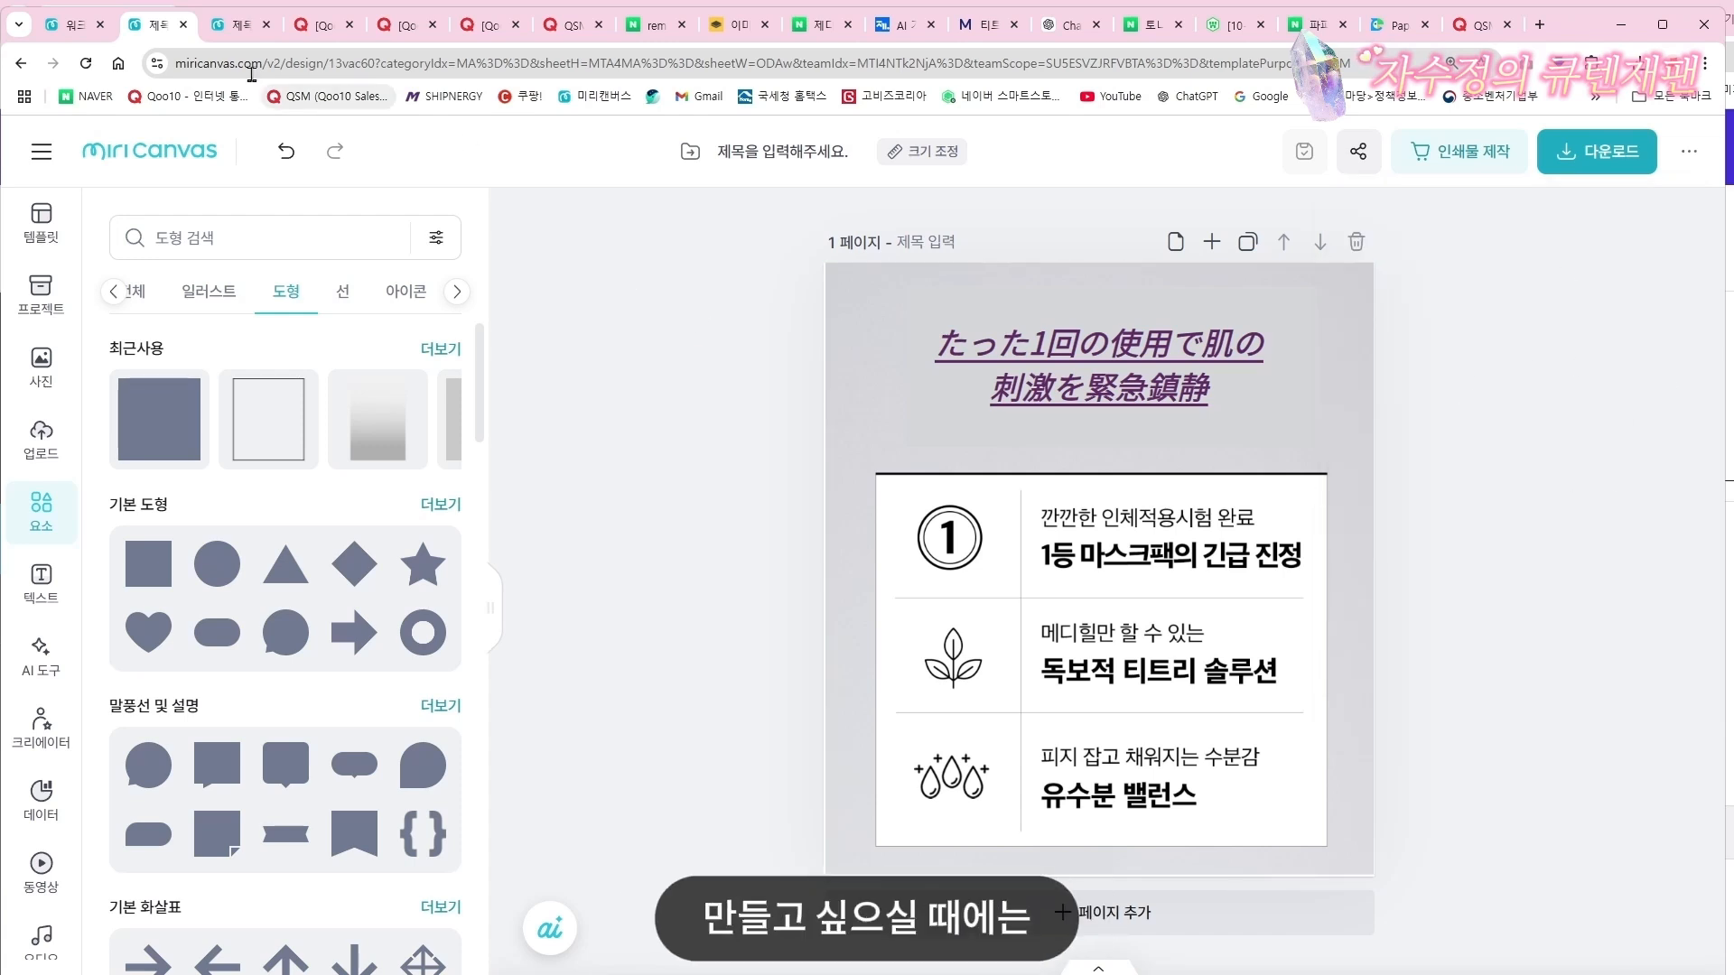
Create a new blank design with a custom size of 800 × 892 px
click(40, 155)
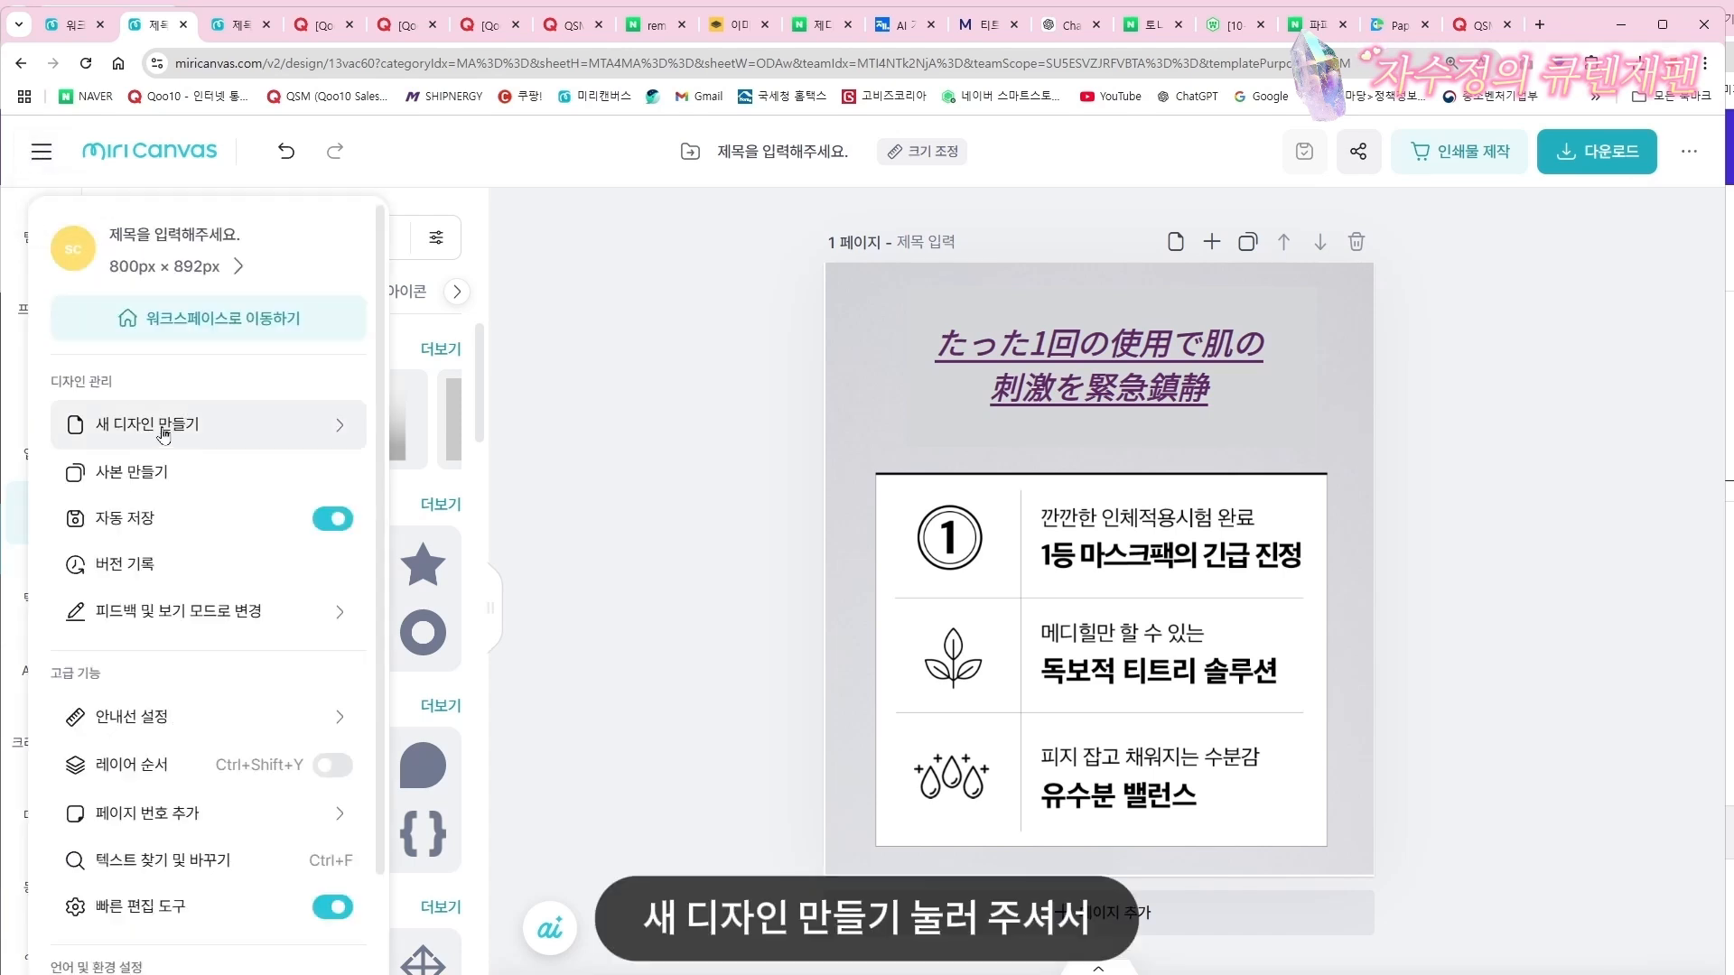
click(227, 430)
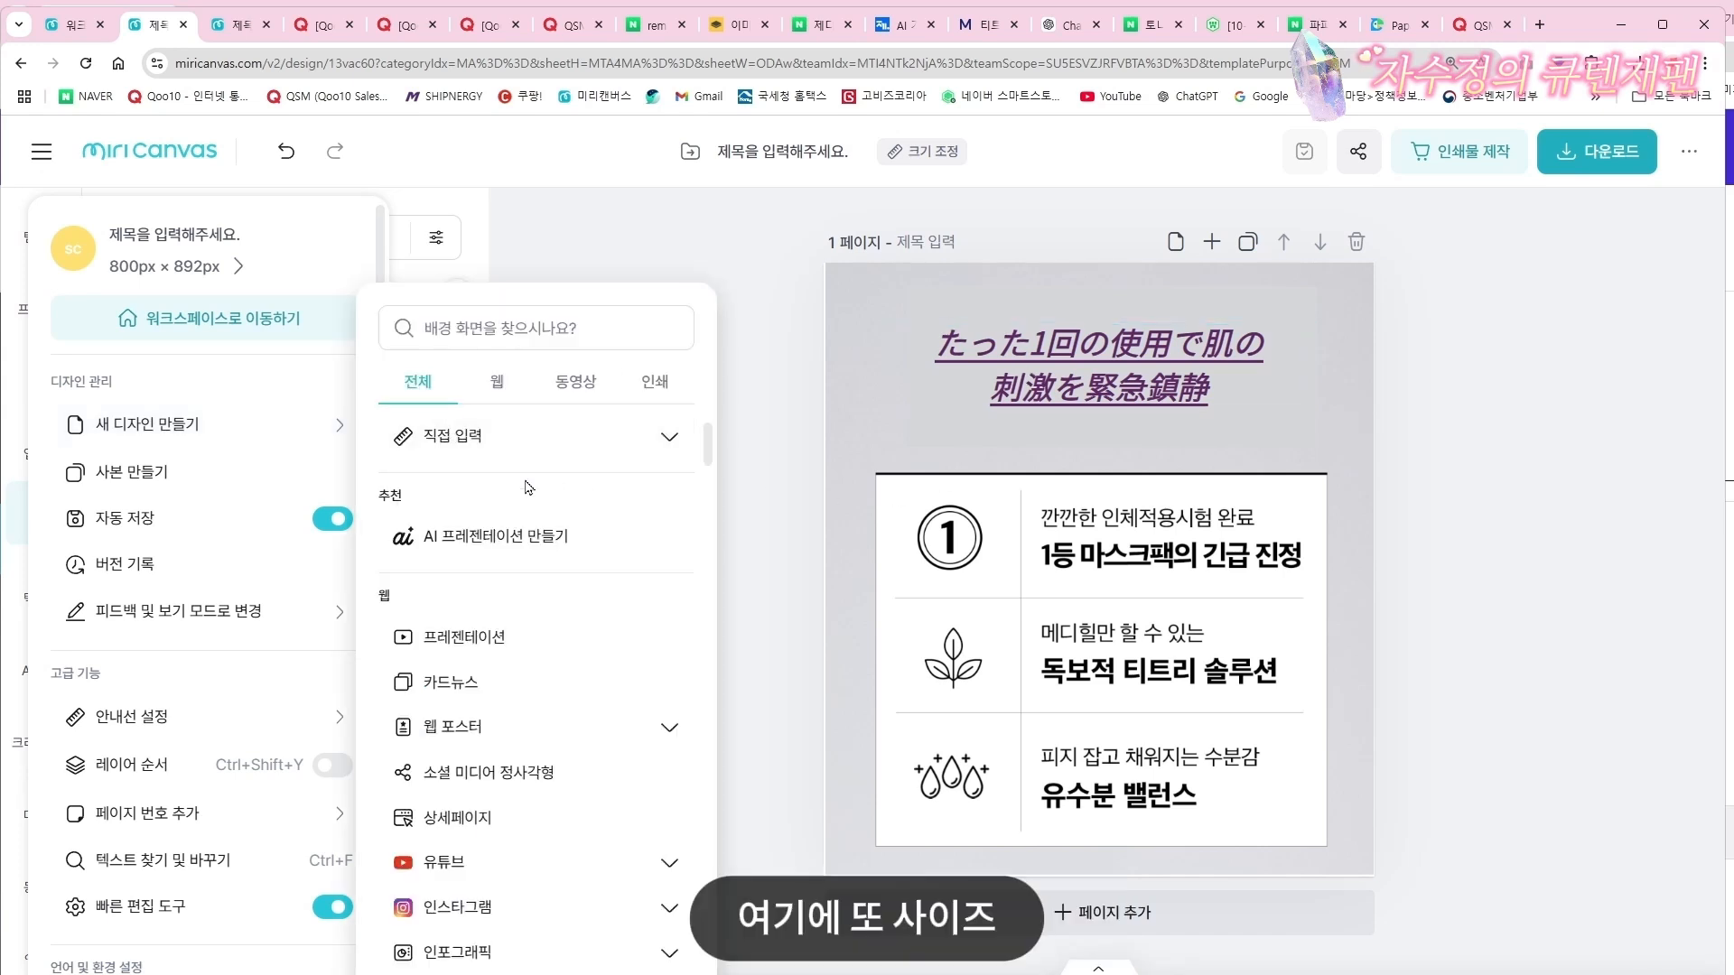
click(633, 442)
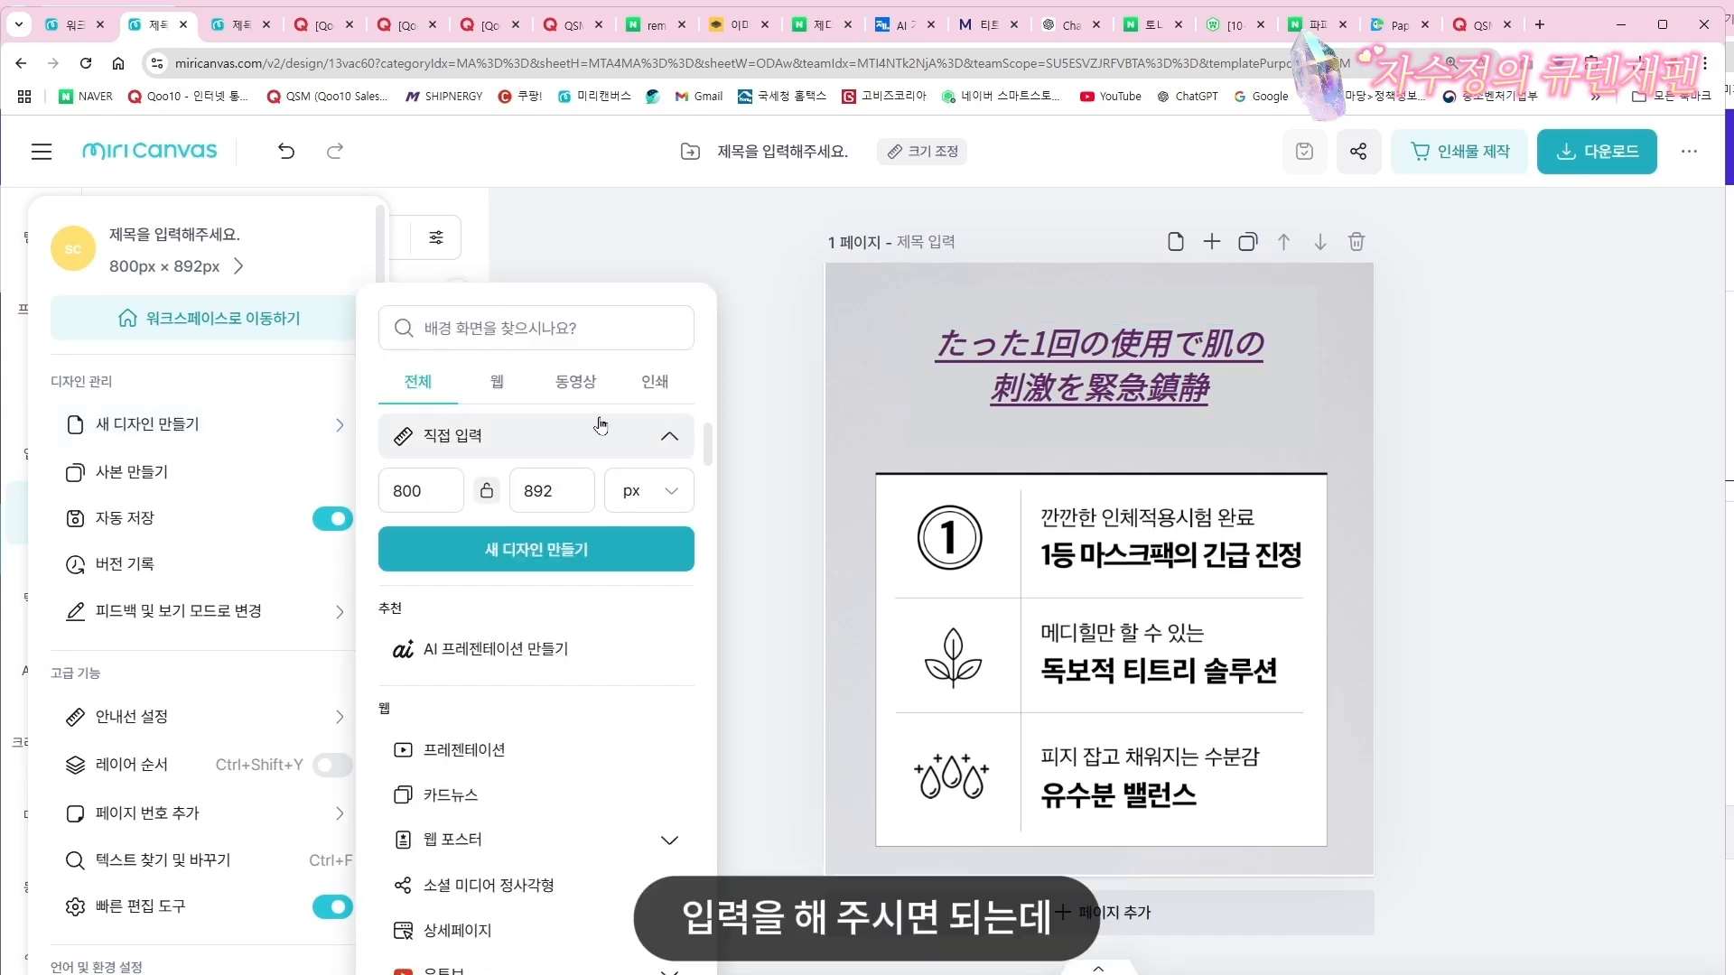
click(407, 506)
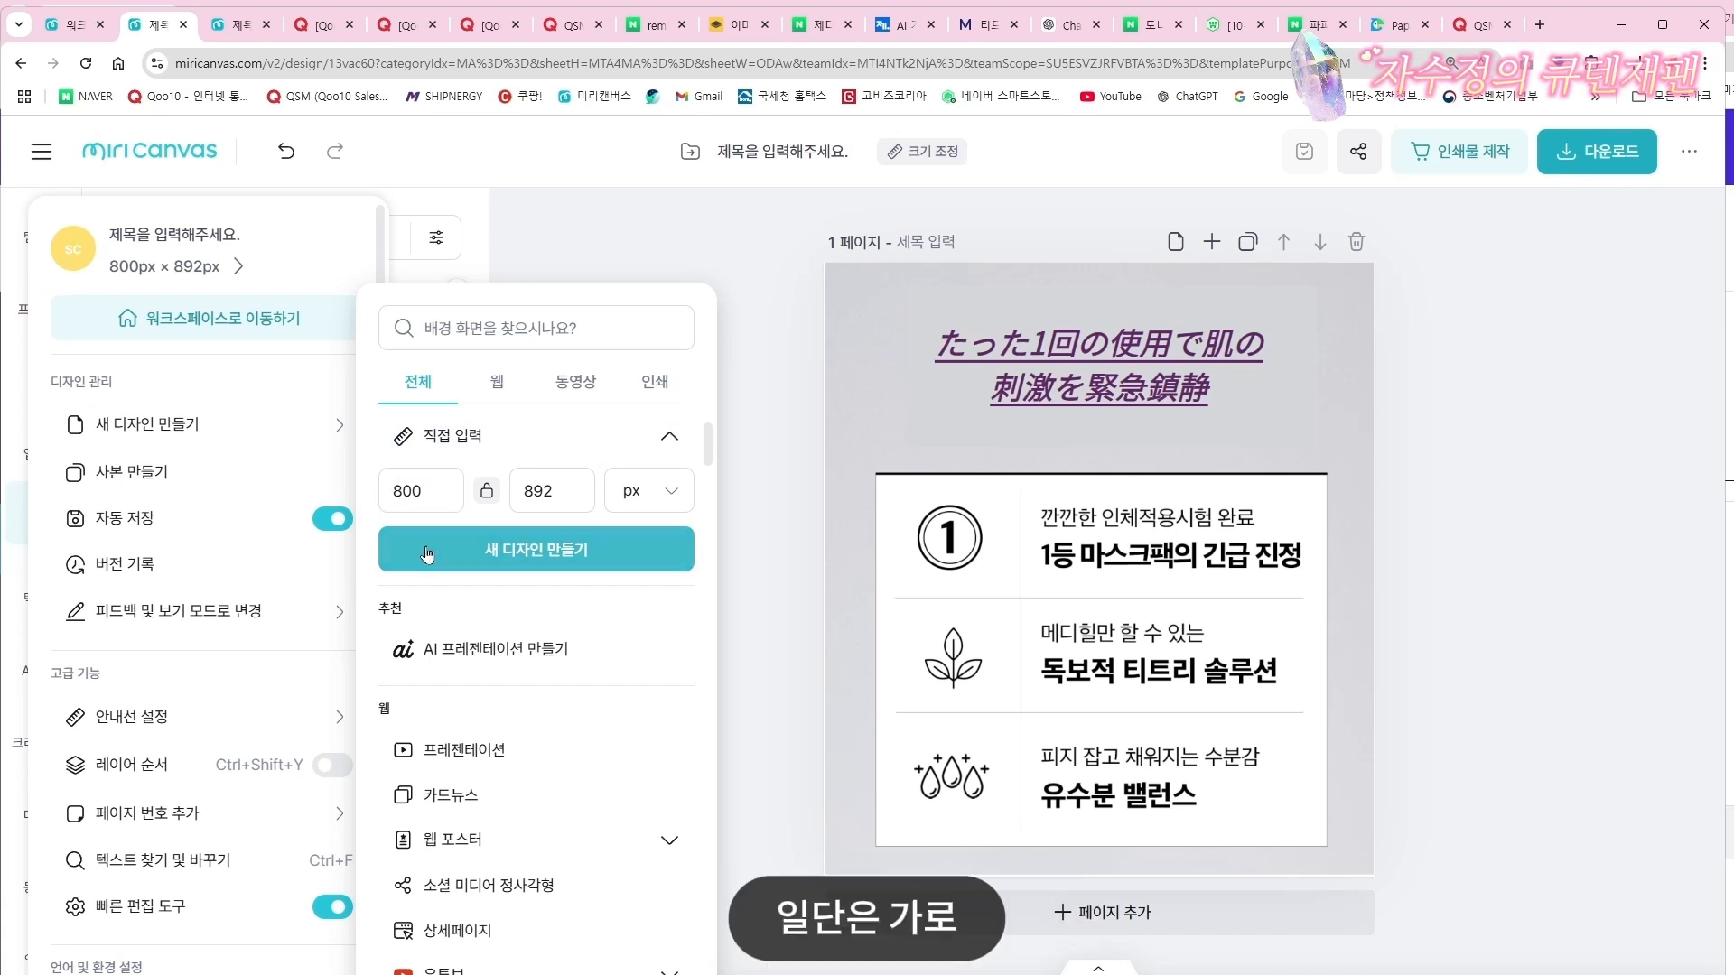
click(560, 505)
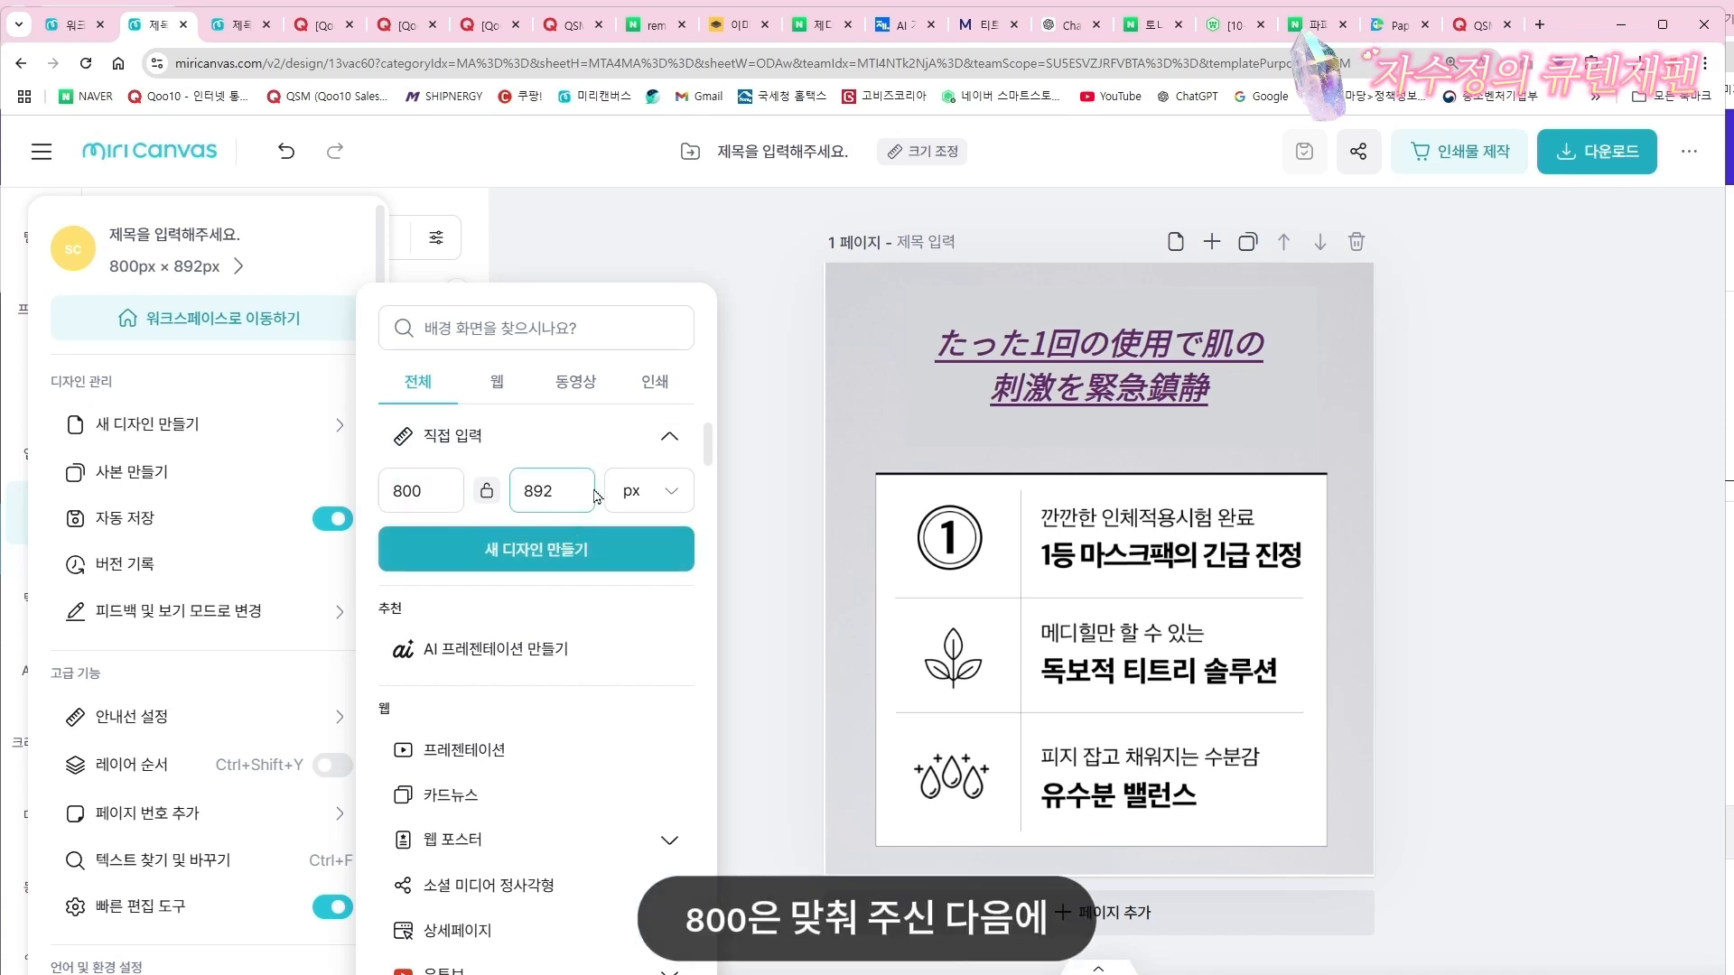
click(534, 562)
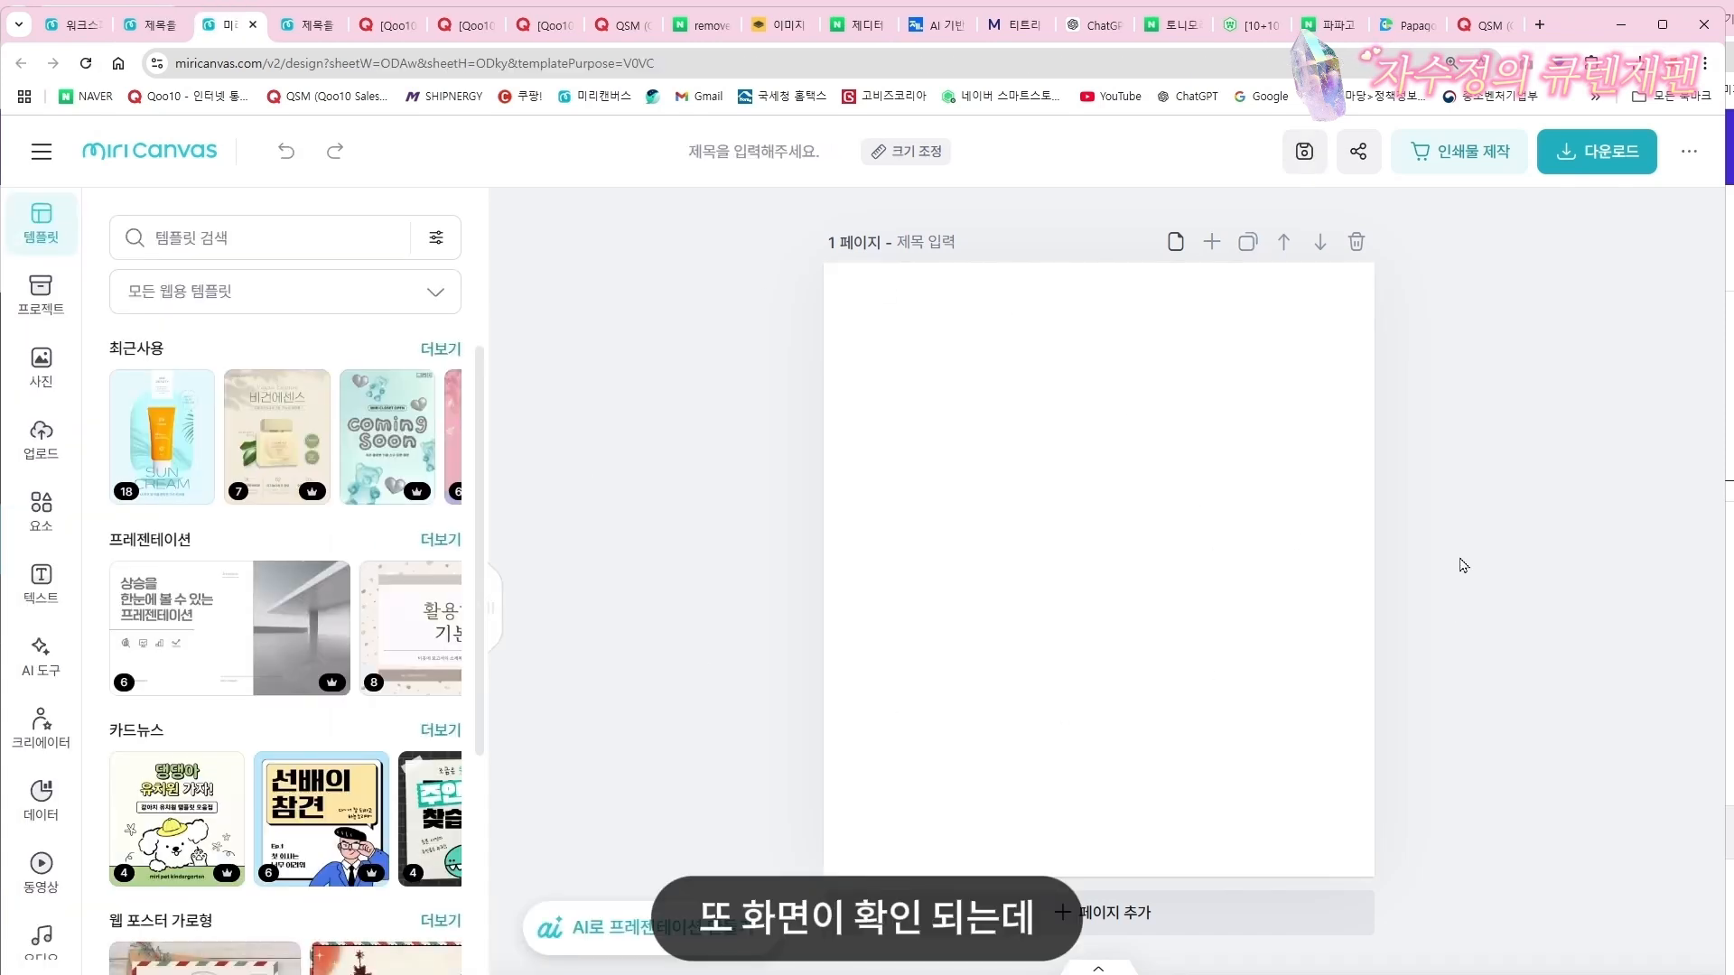
Place the uploaded "에센스 가득 머금은 천연 비건 시트" image and enlarge it to the full canvas width, 800 × 734 px
click(39, 443)
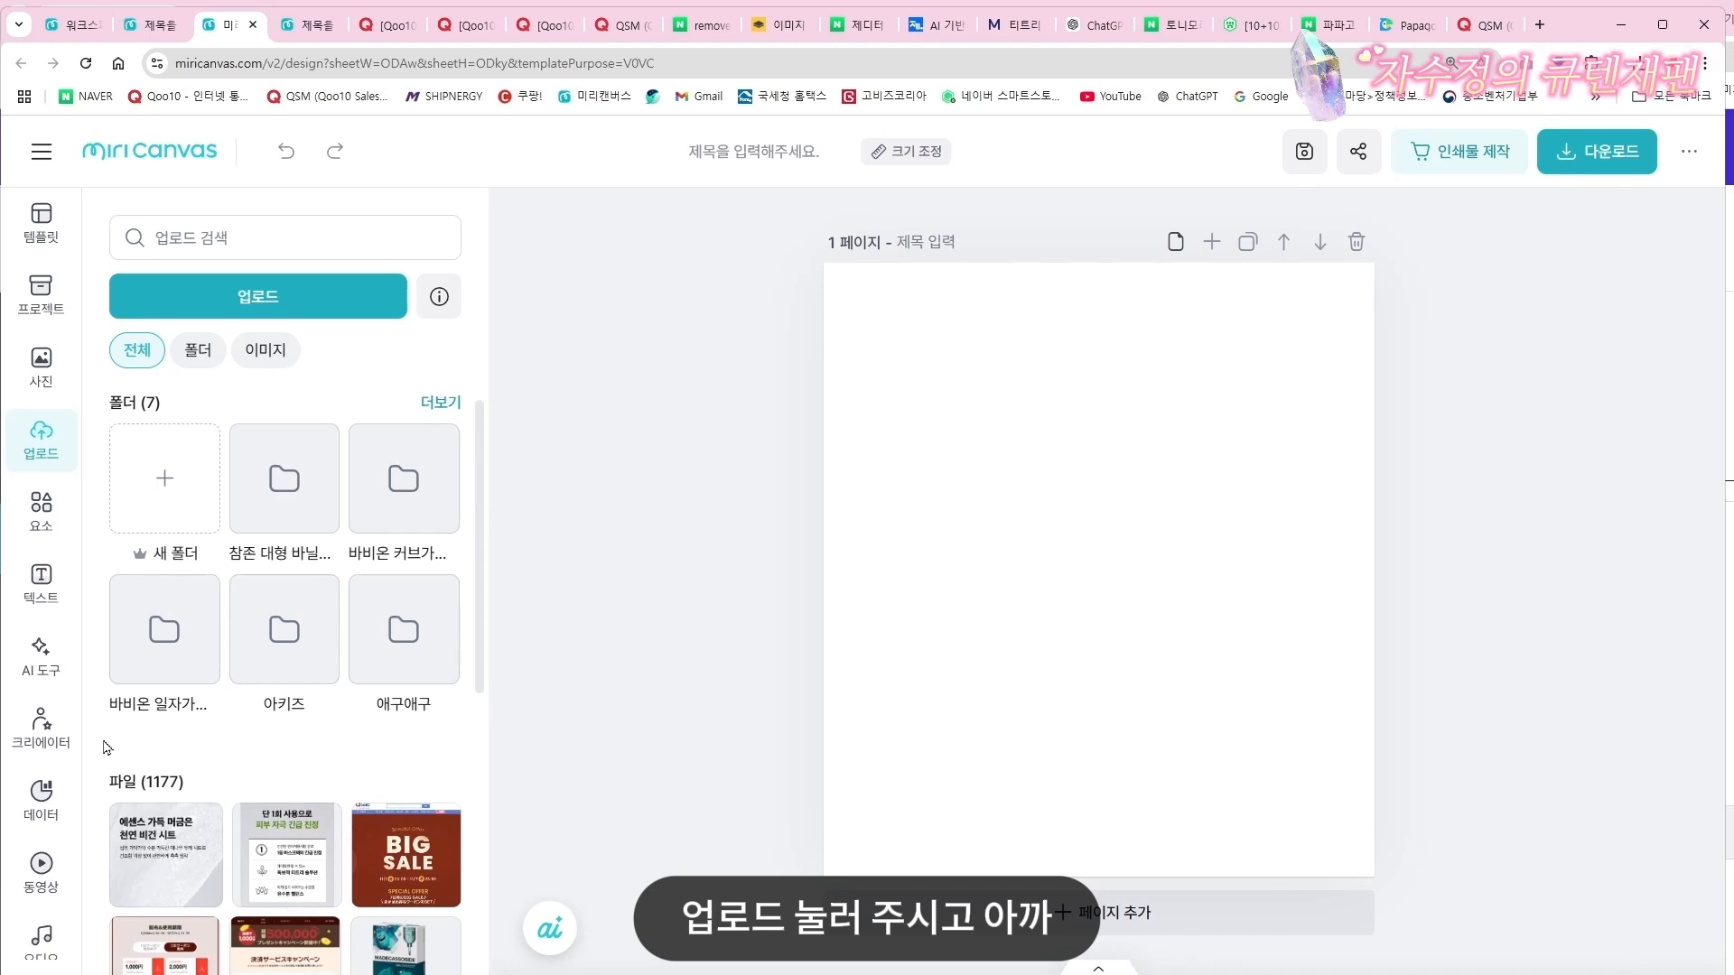
click(153, 865)
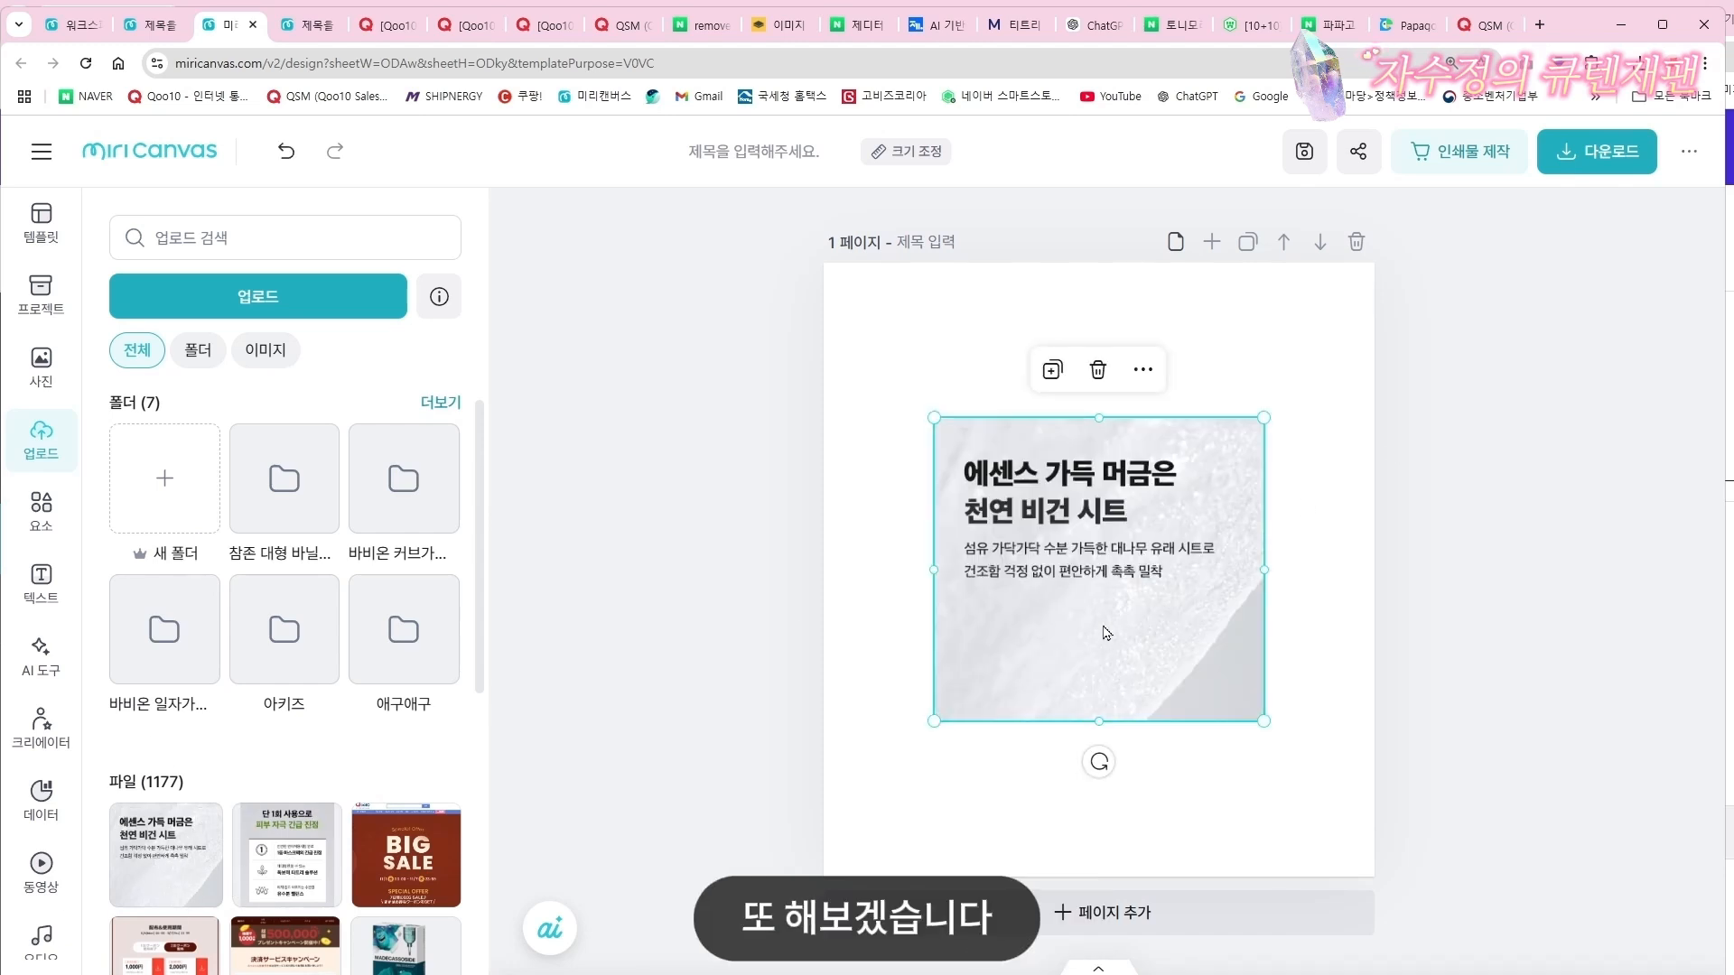
click(1158, 546)
drag(1180, 498, 1076, 644)
drag(1154, 573, 1357, 361)
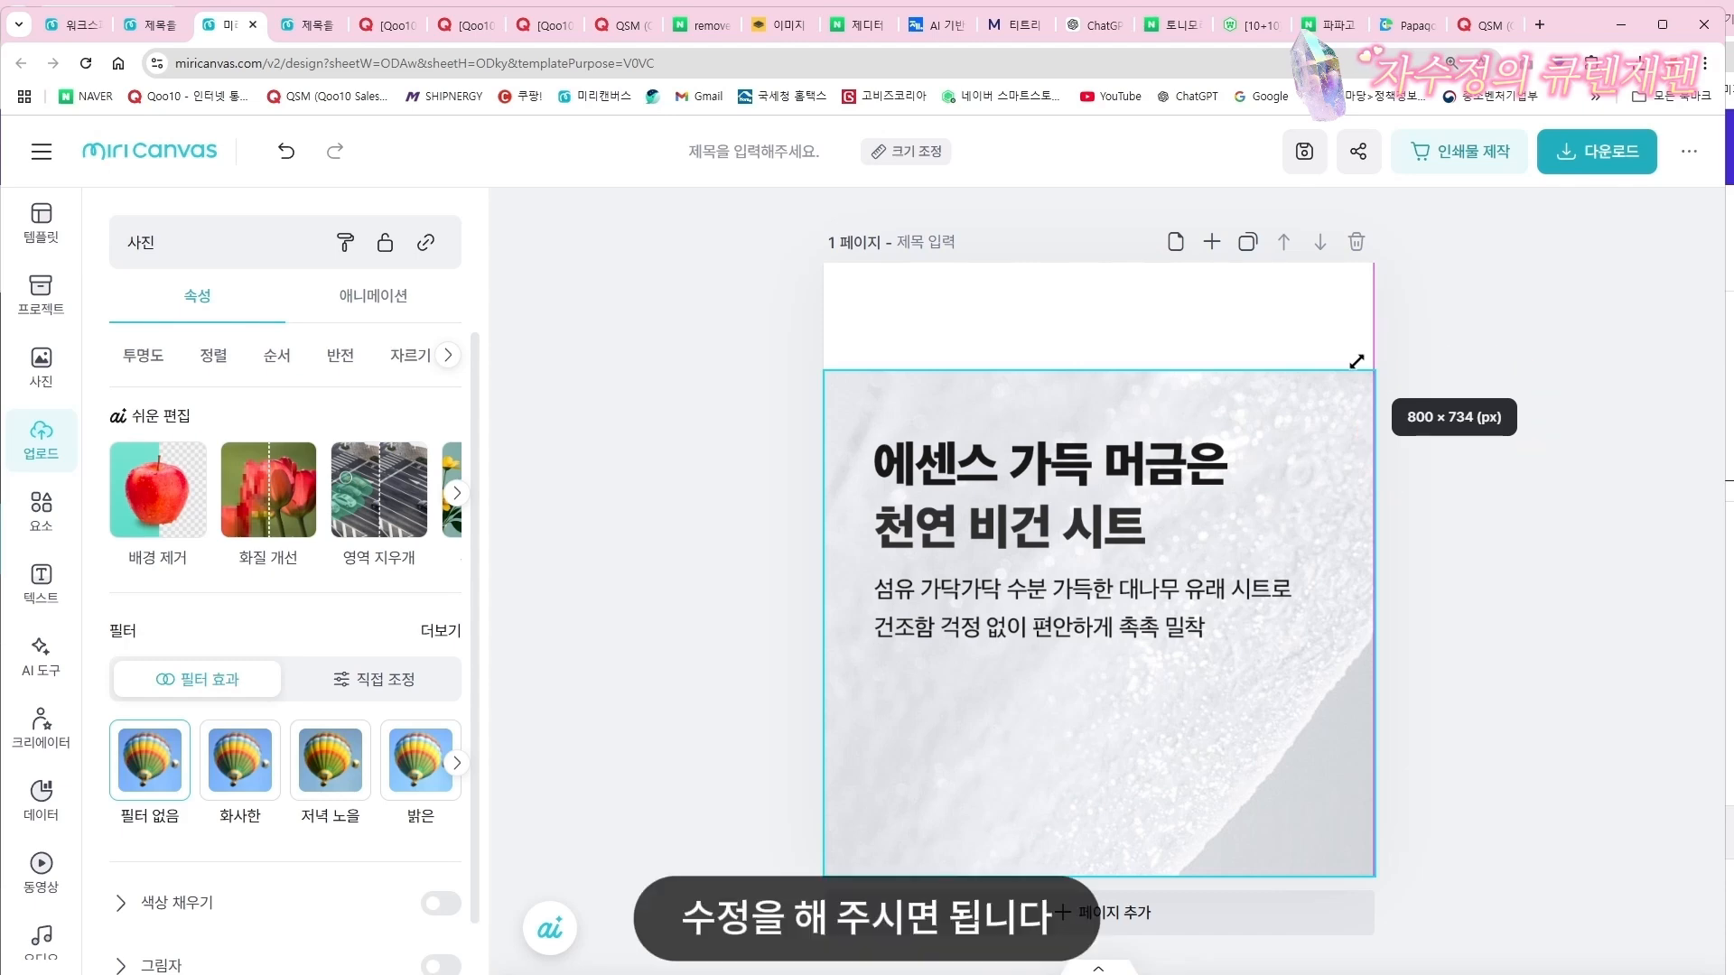
drag(1356, 362, 1356, 361)
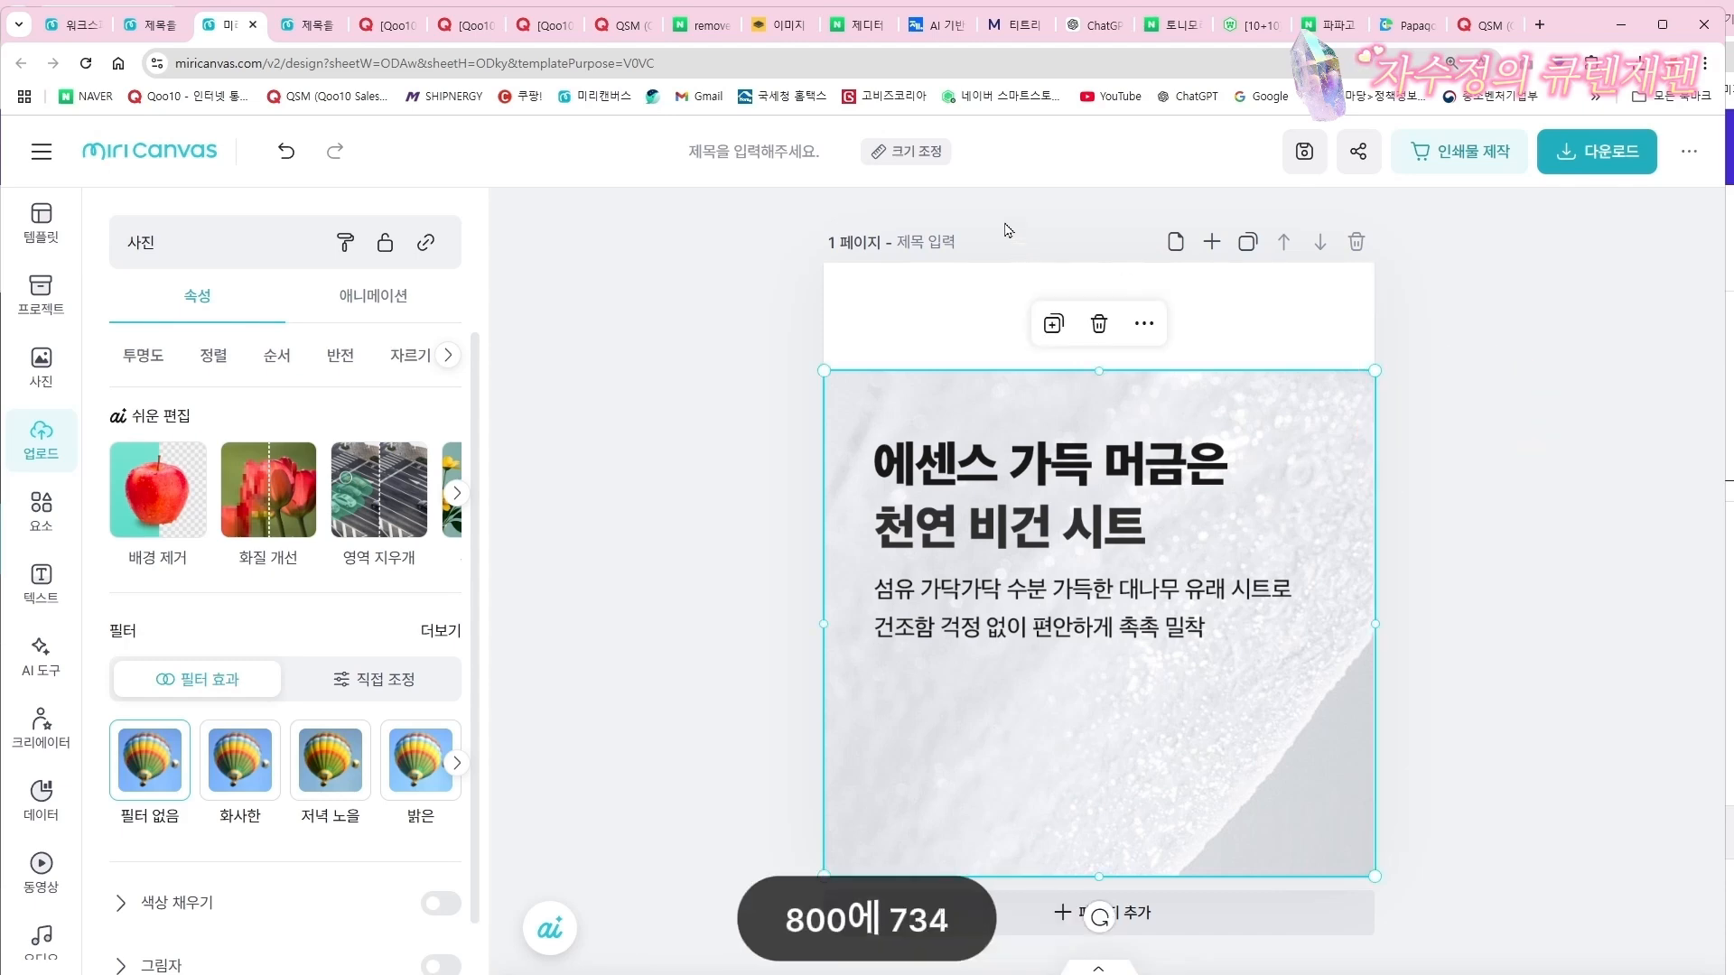
Resize the canvas to 800 × 734 px and dismiss the design-fit options
click(922, 162)
click(1039, 320)
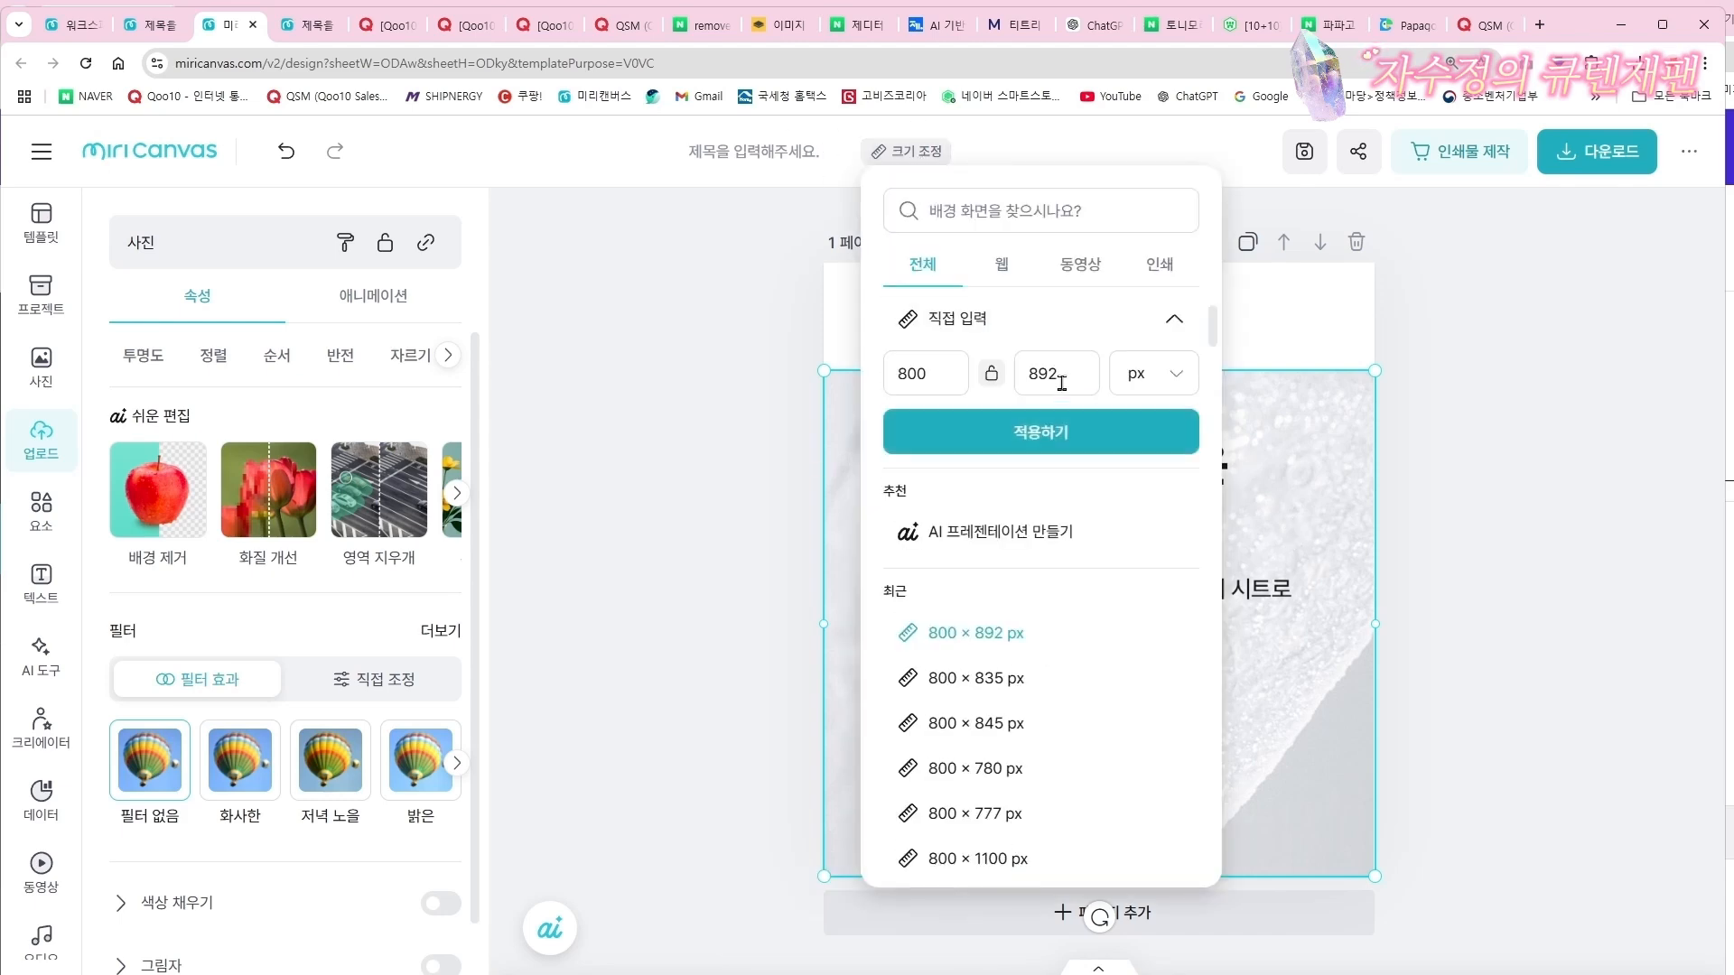
double_click(1062, 379)
text(734)
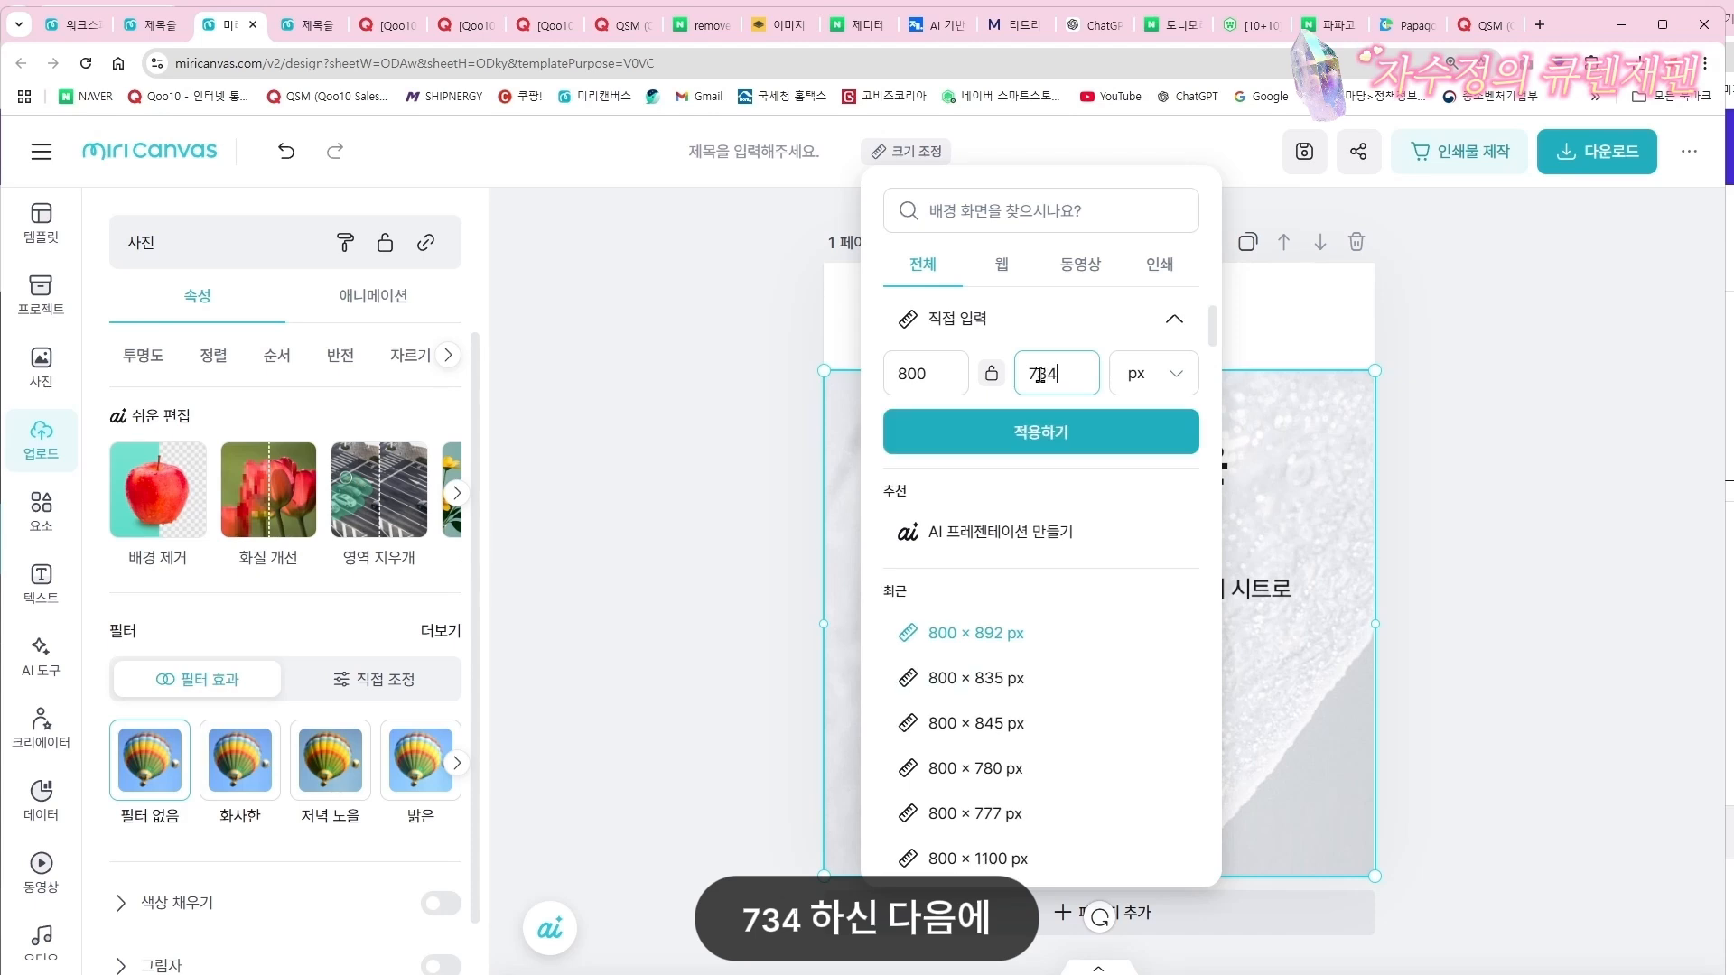
click(1062, 431)
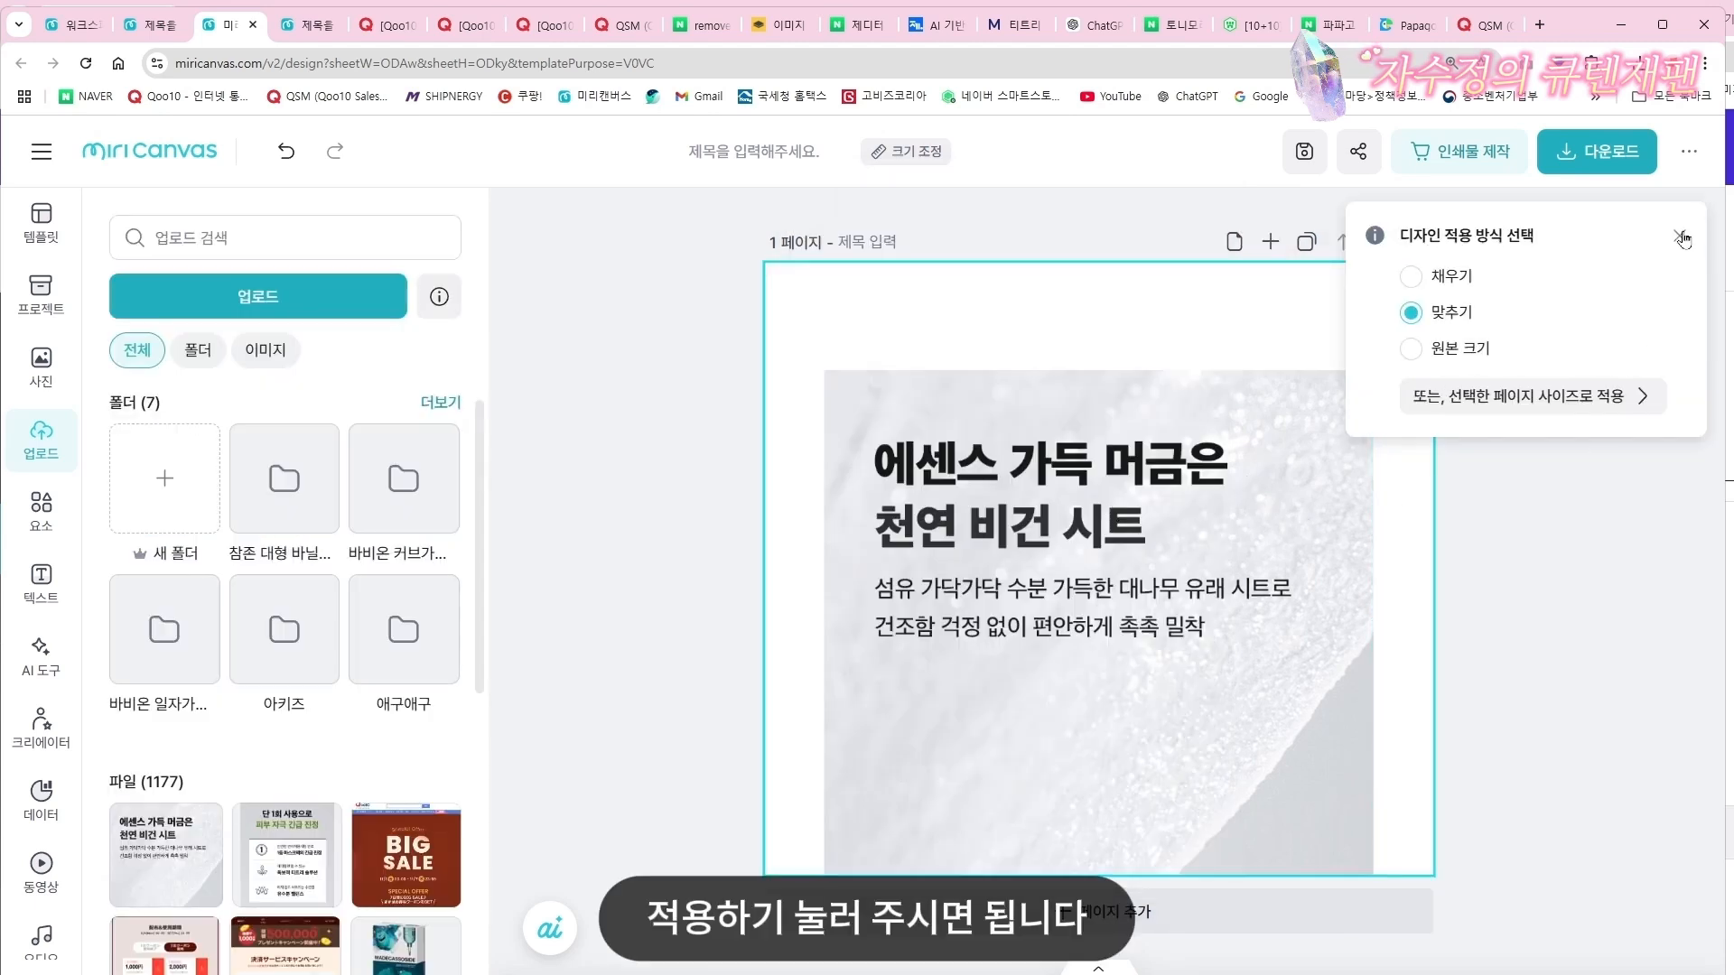
click(1682, 237)
Align the image with the canvas's lower-left corner and enlarge it to fill the whole canvas
drag(1154, 525, 1094, 525)
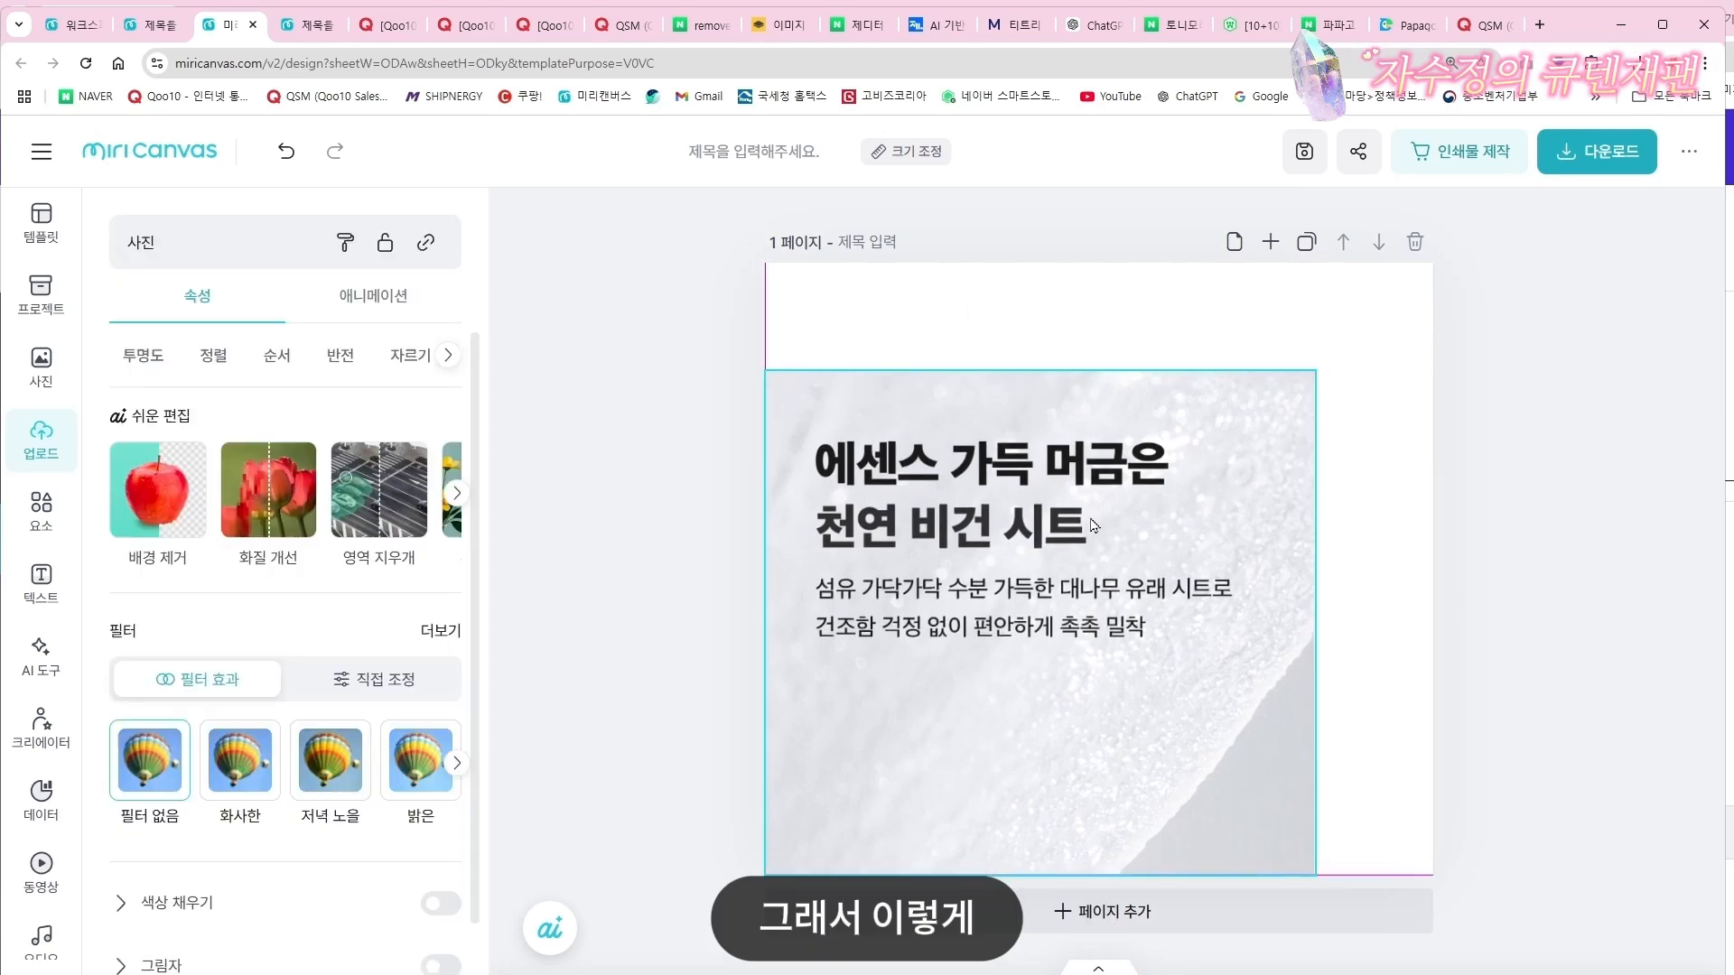
drag(1316, 371, 1430, 271)
click(1593, 321)
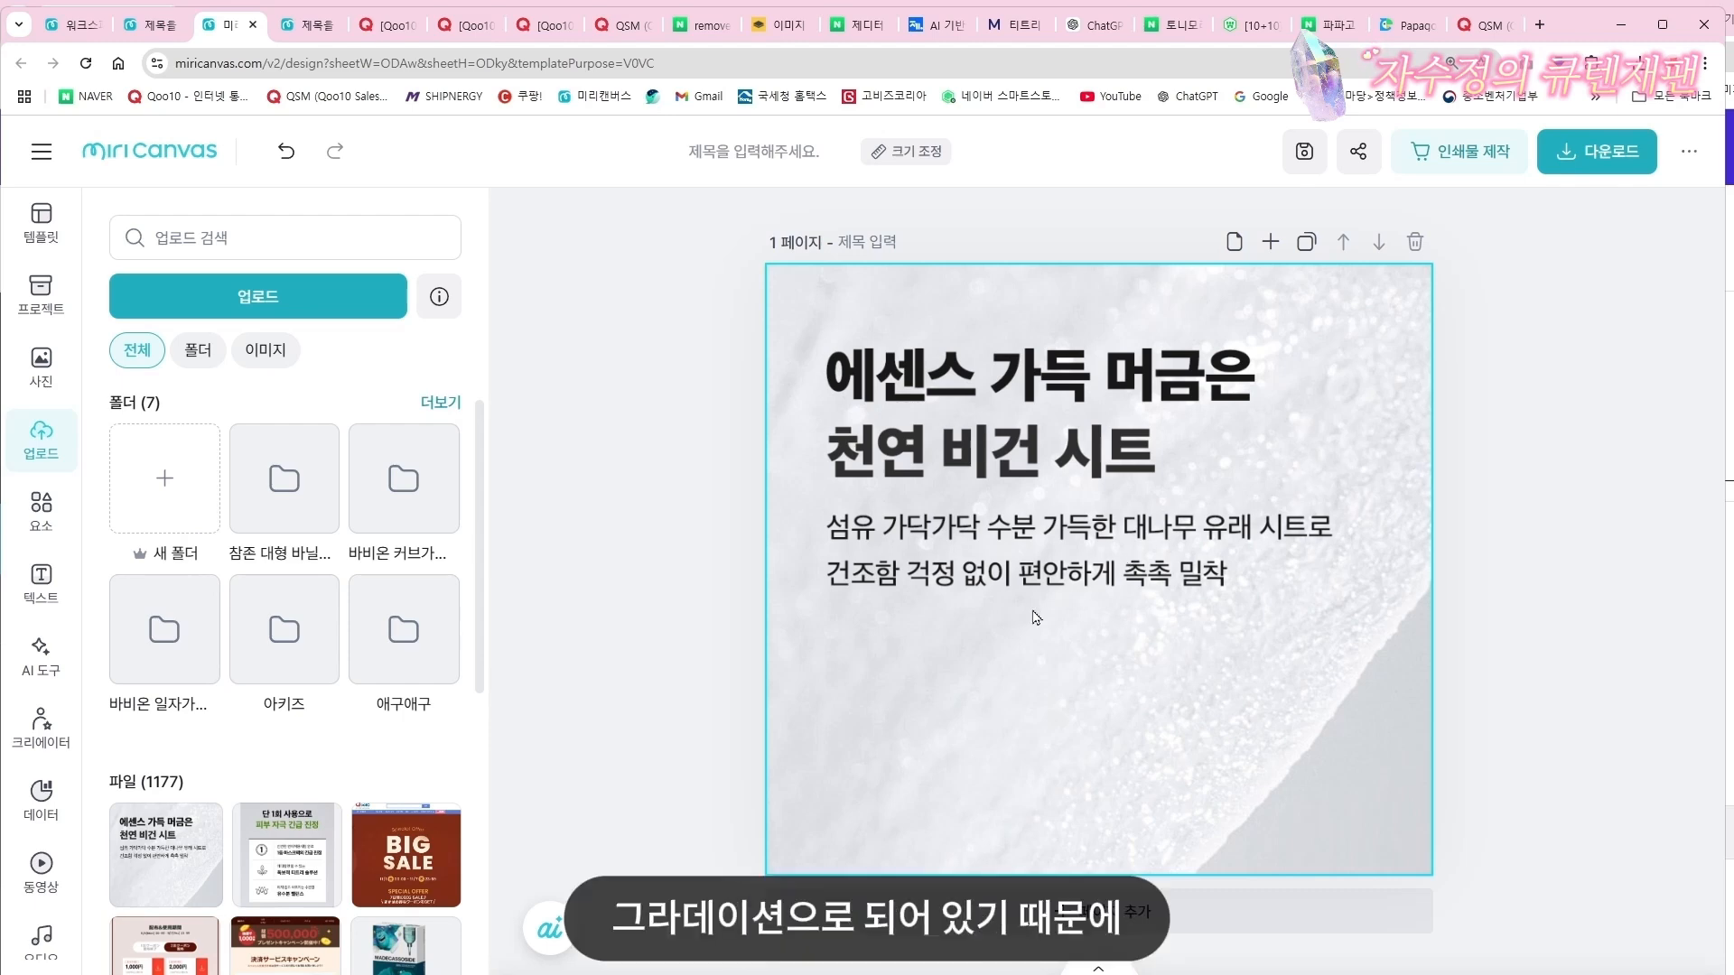
Add a square shape and stretch it into a wide rectangle covering the Korean heading and body text
click(41, 511)
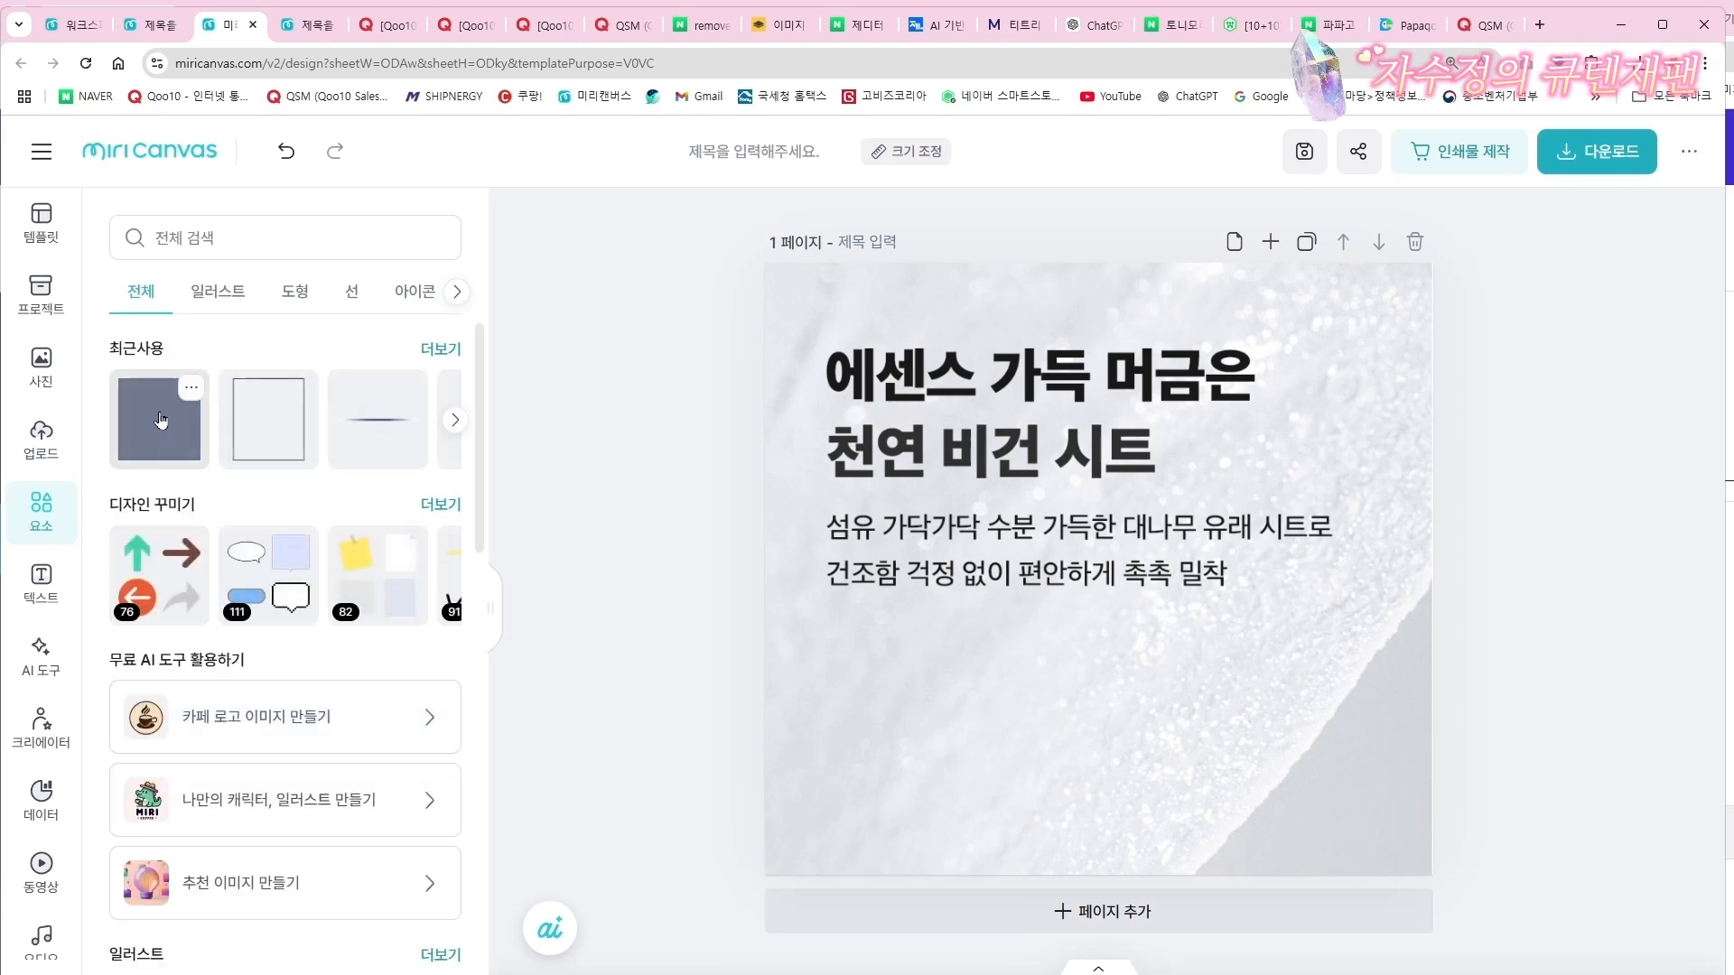
click(160, 420)
drag(1117, 665, 1103, 569)
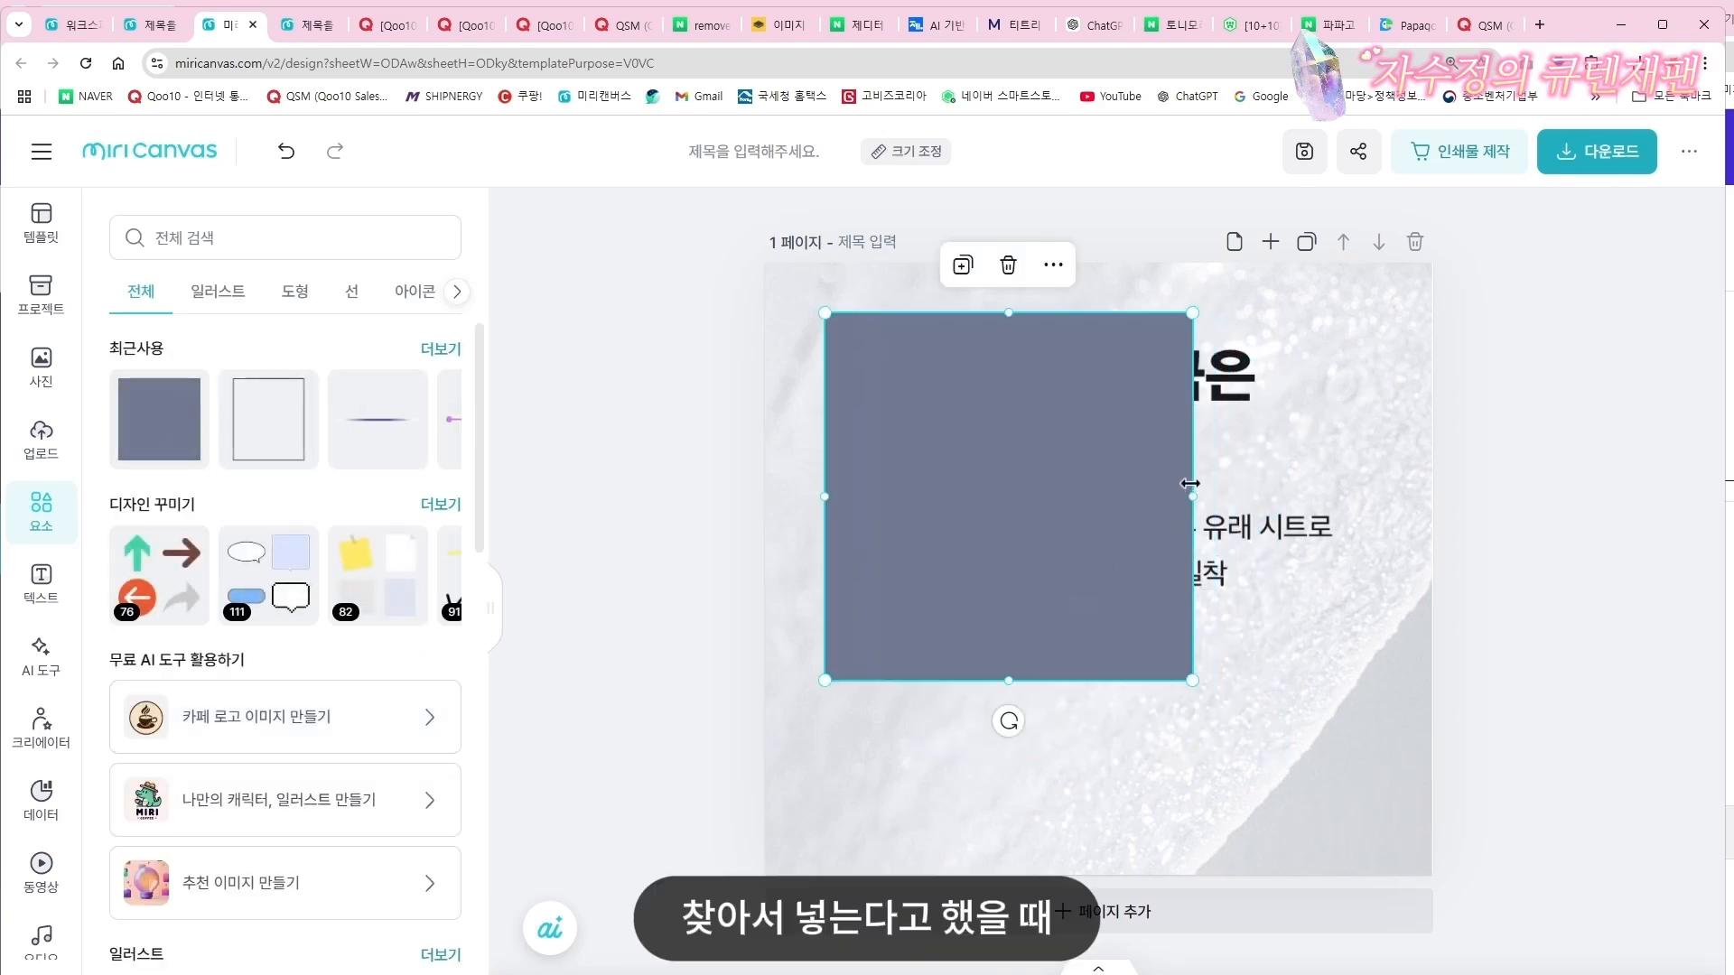
drag(1192, 496, 1325, 496)
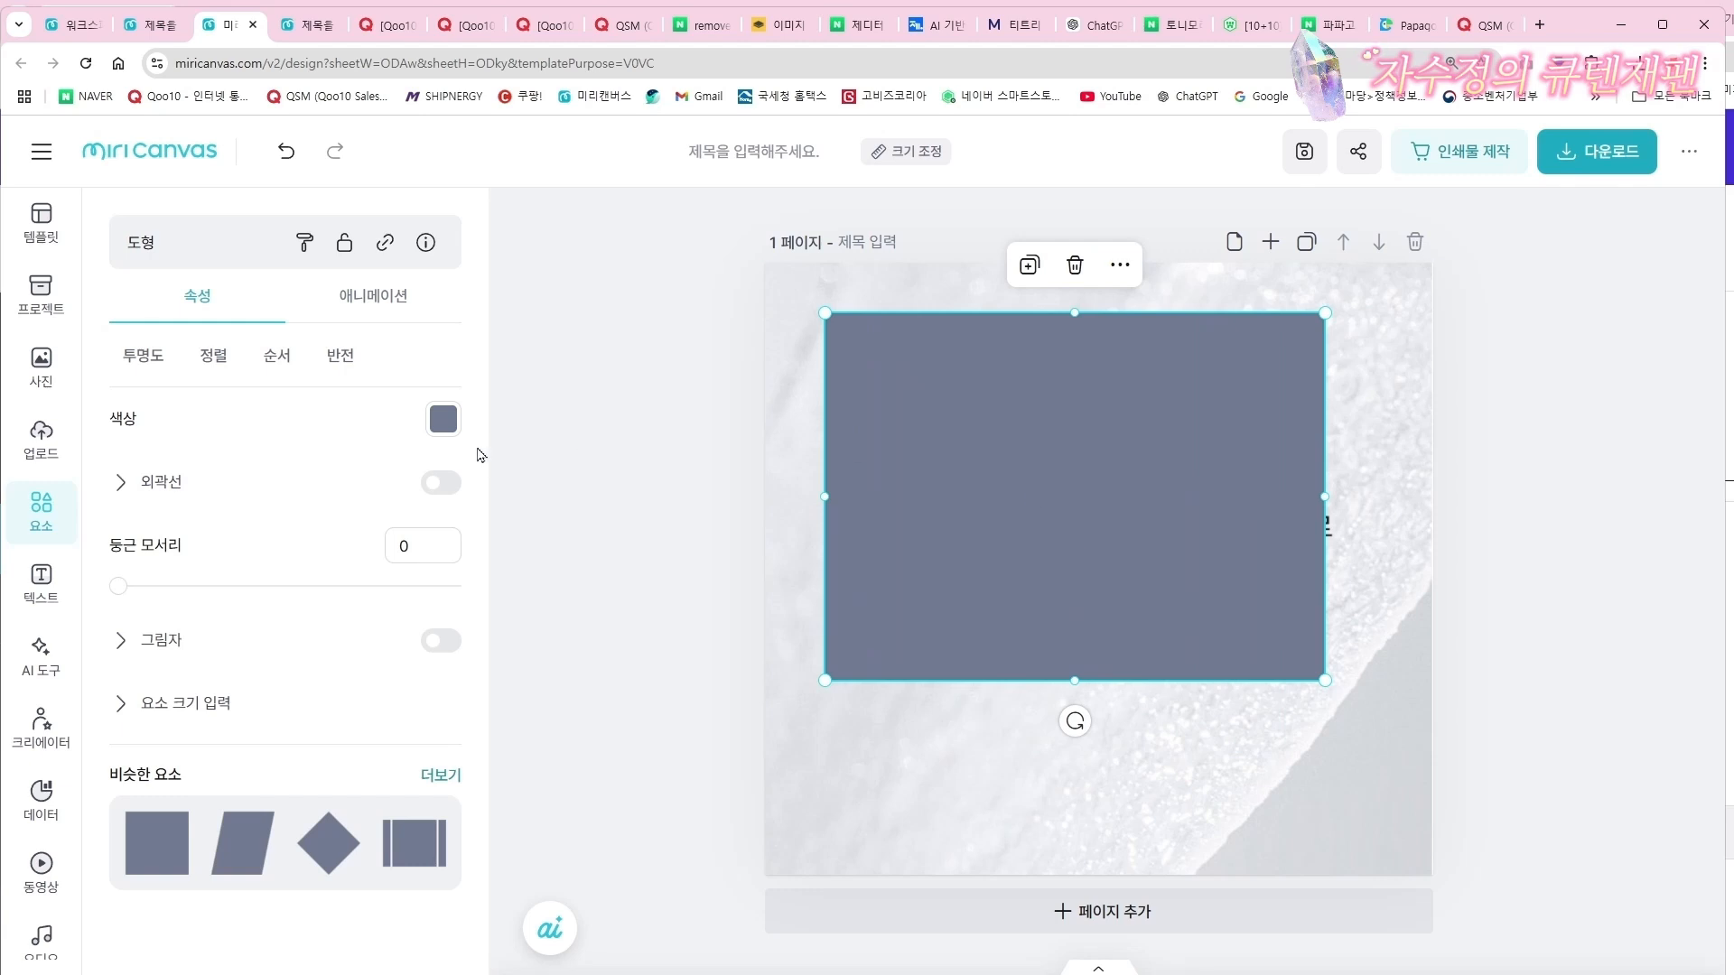
drag(1075, 680, 1074, 610)
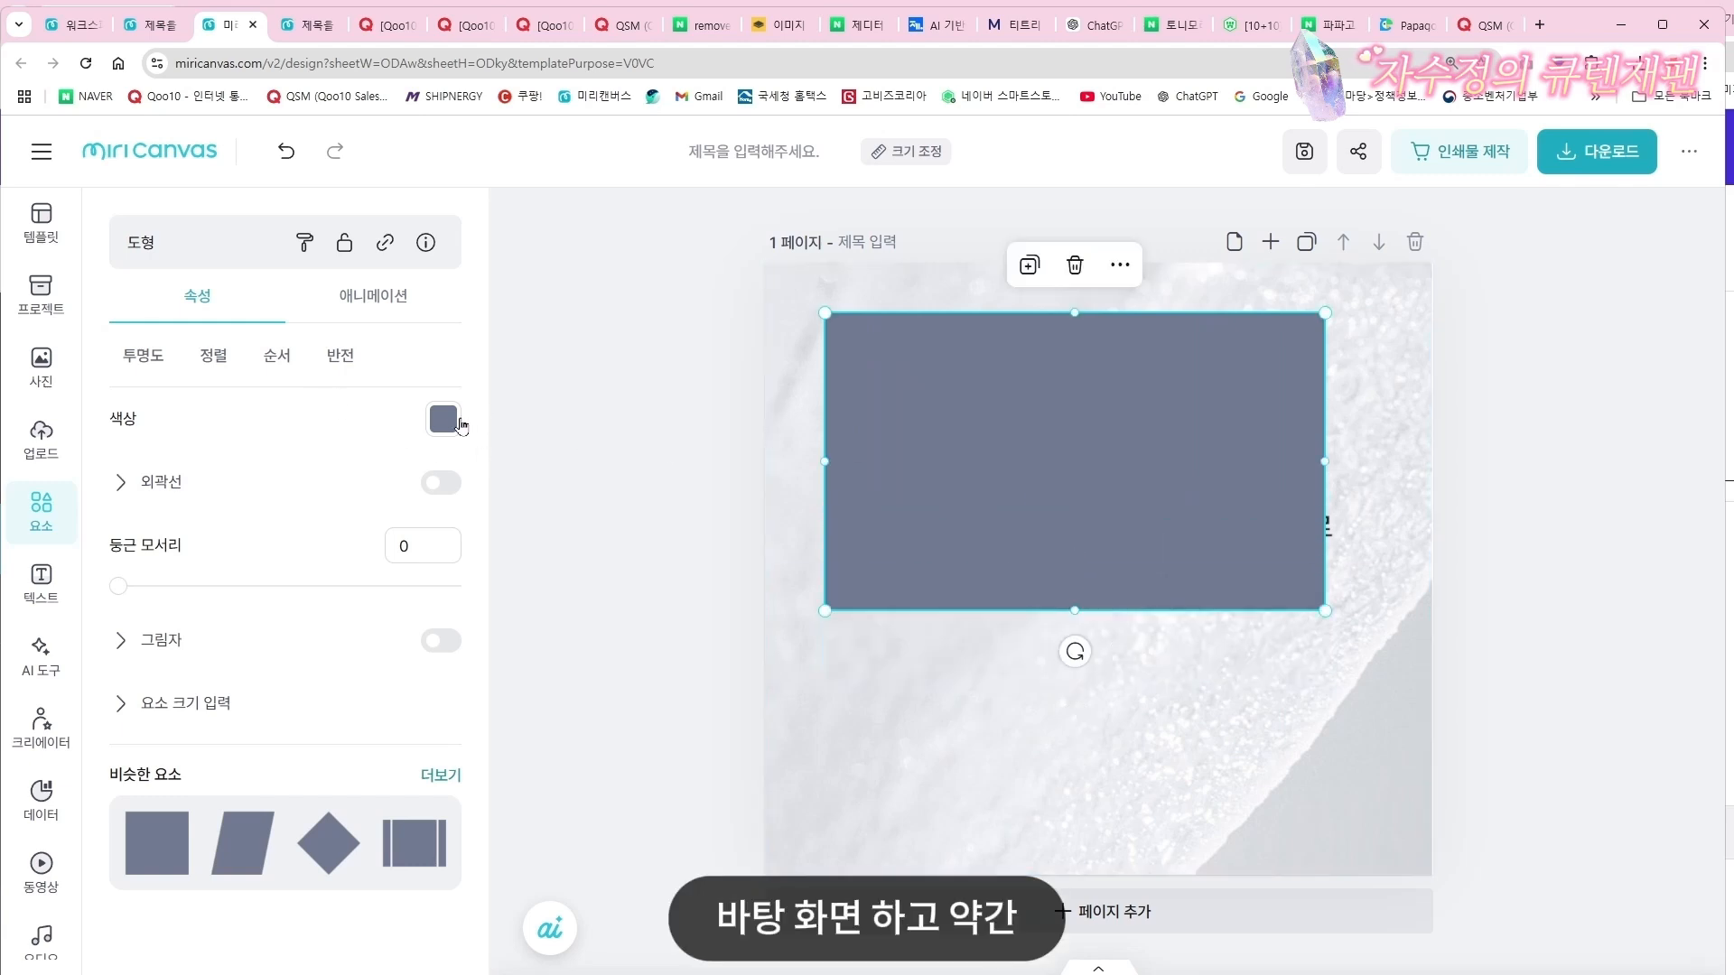
Fill the cover rectangle with the light grey #EEF0F3 sampled from the background image
click(458, 420)
click(774, 812)
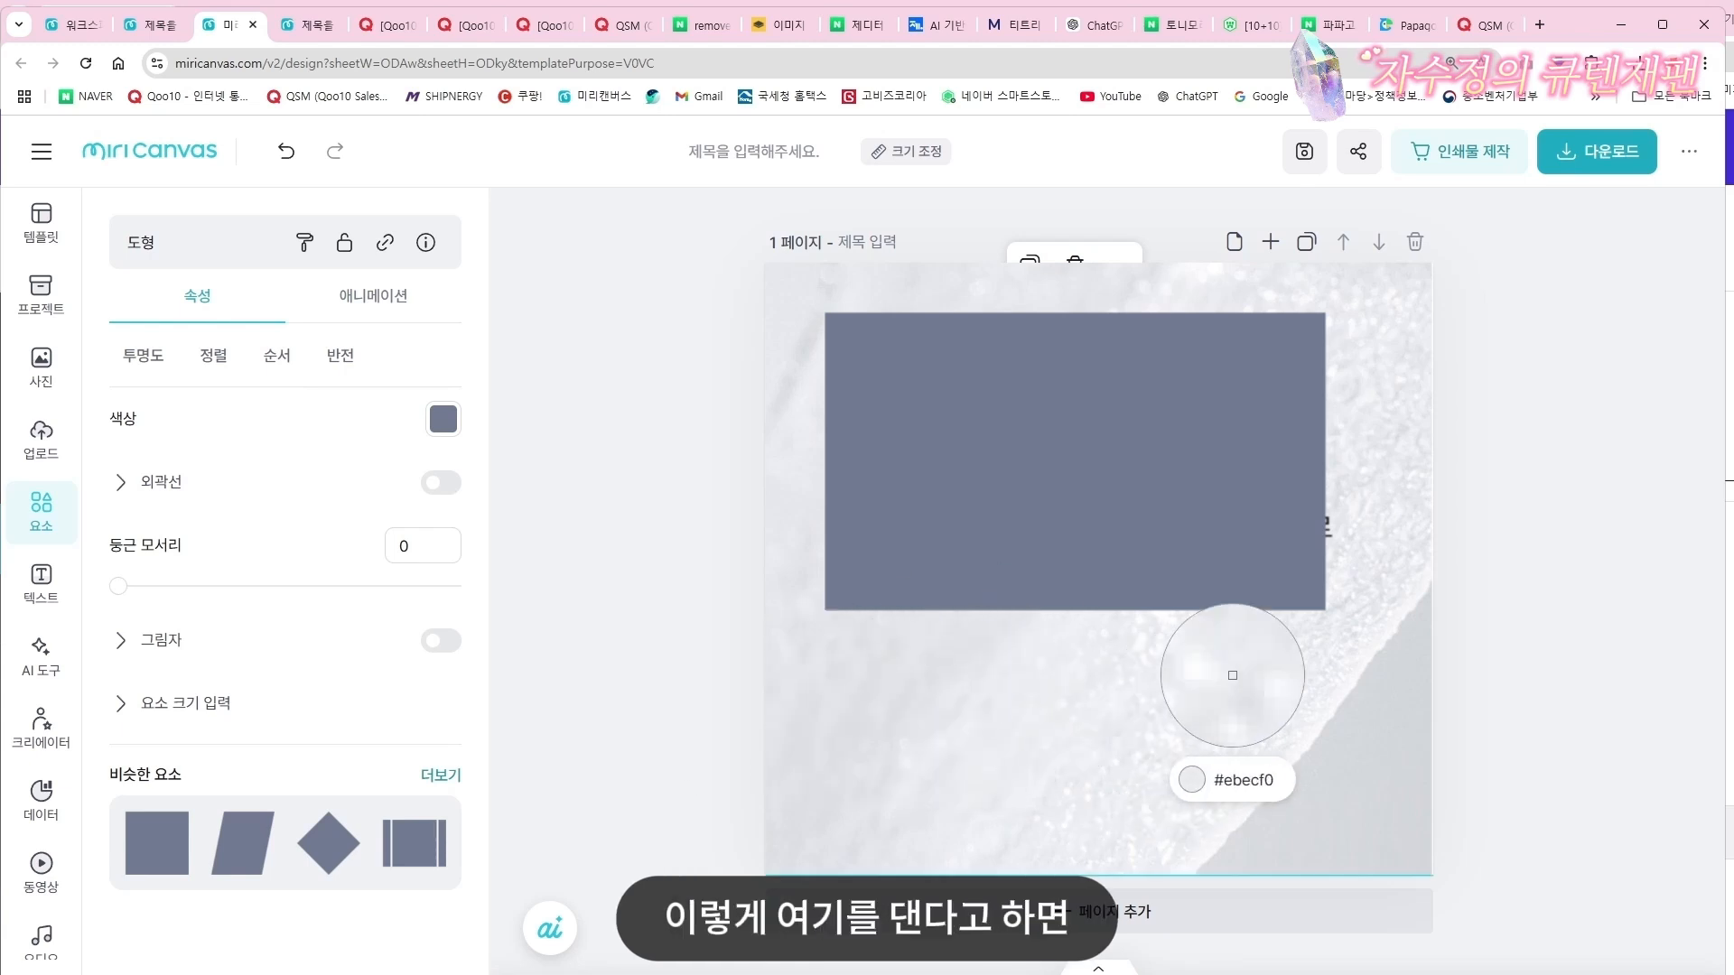
click(1315, 561)
click(1420, 542)
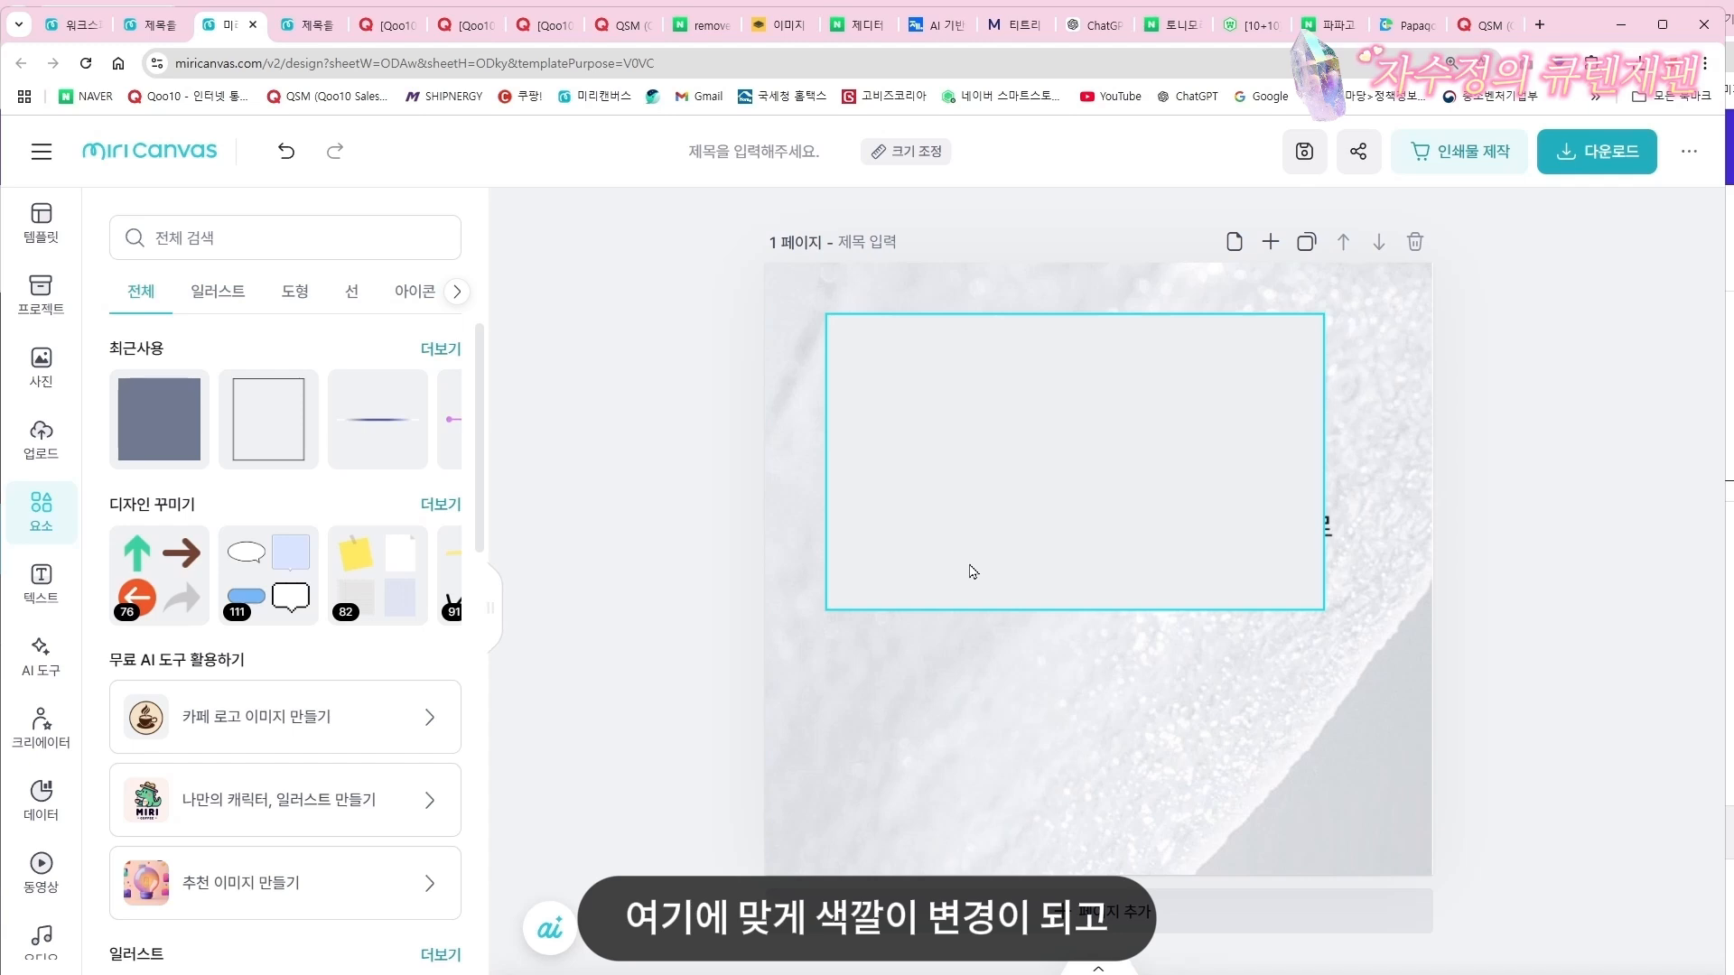
Resample the background image to recolour the cover rectangle #EBEDF0, leaving the rectangle selected
click(1050, 462)
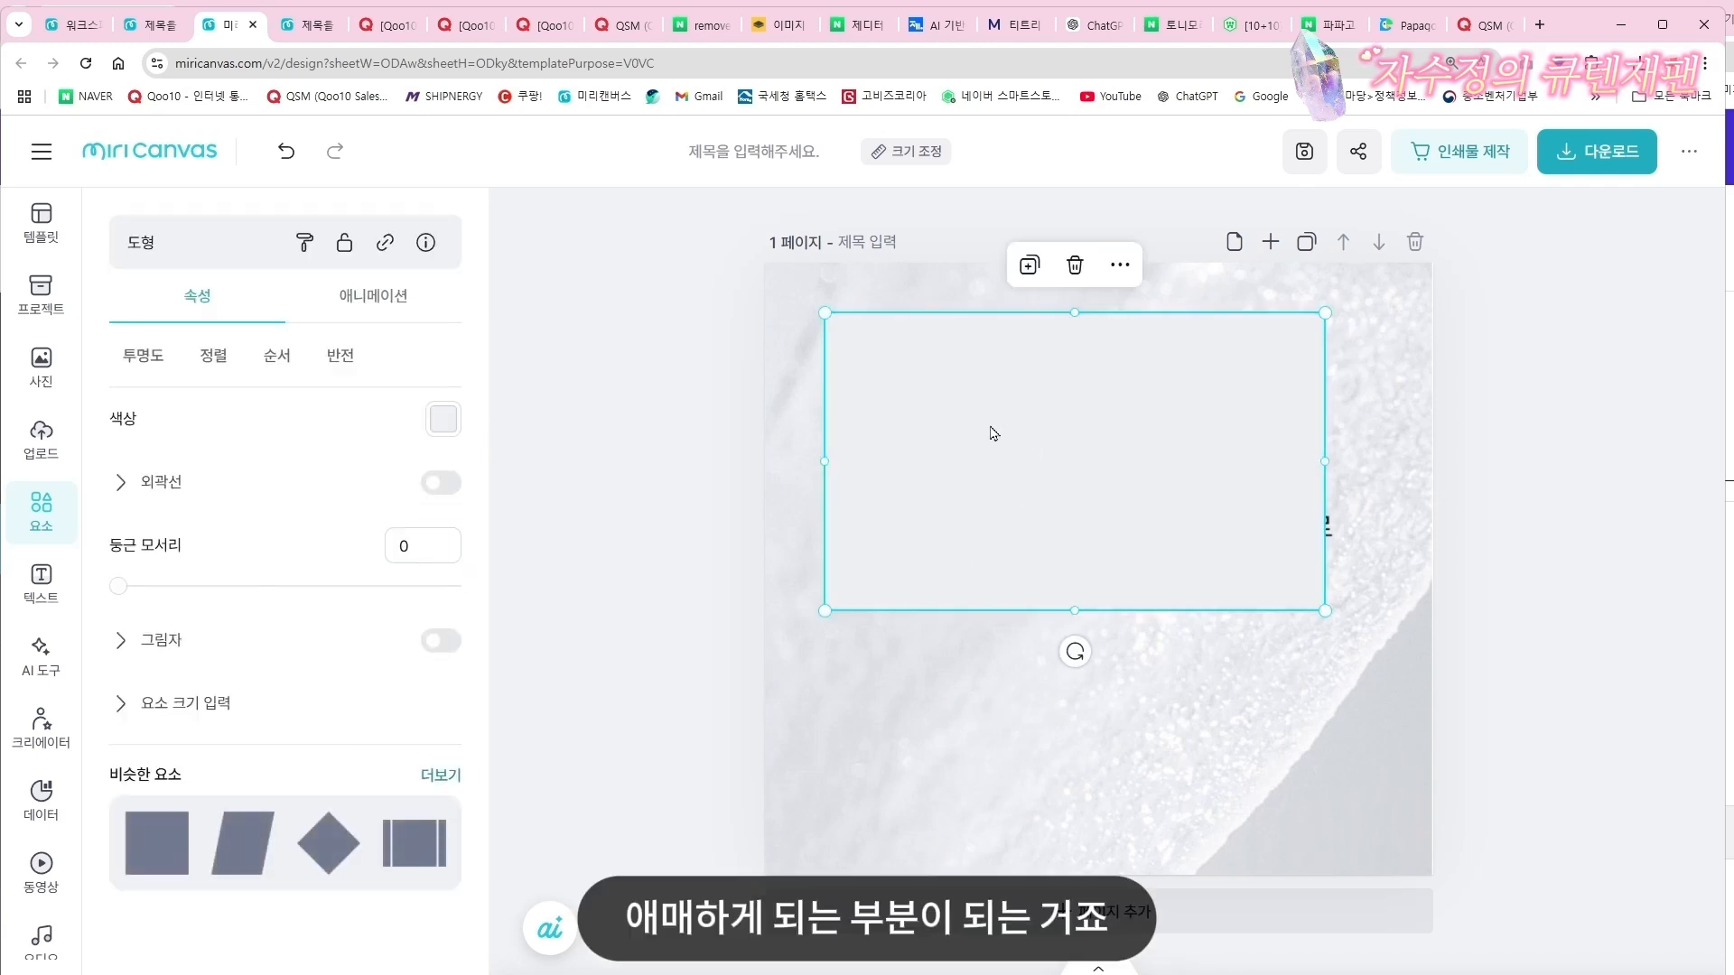
click(455, 428)
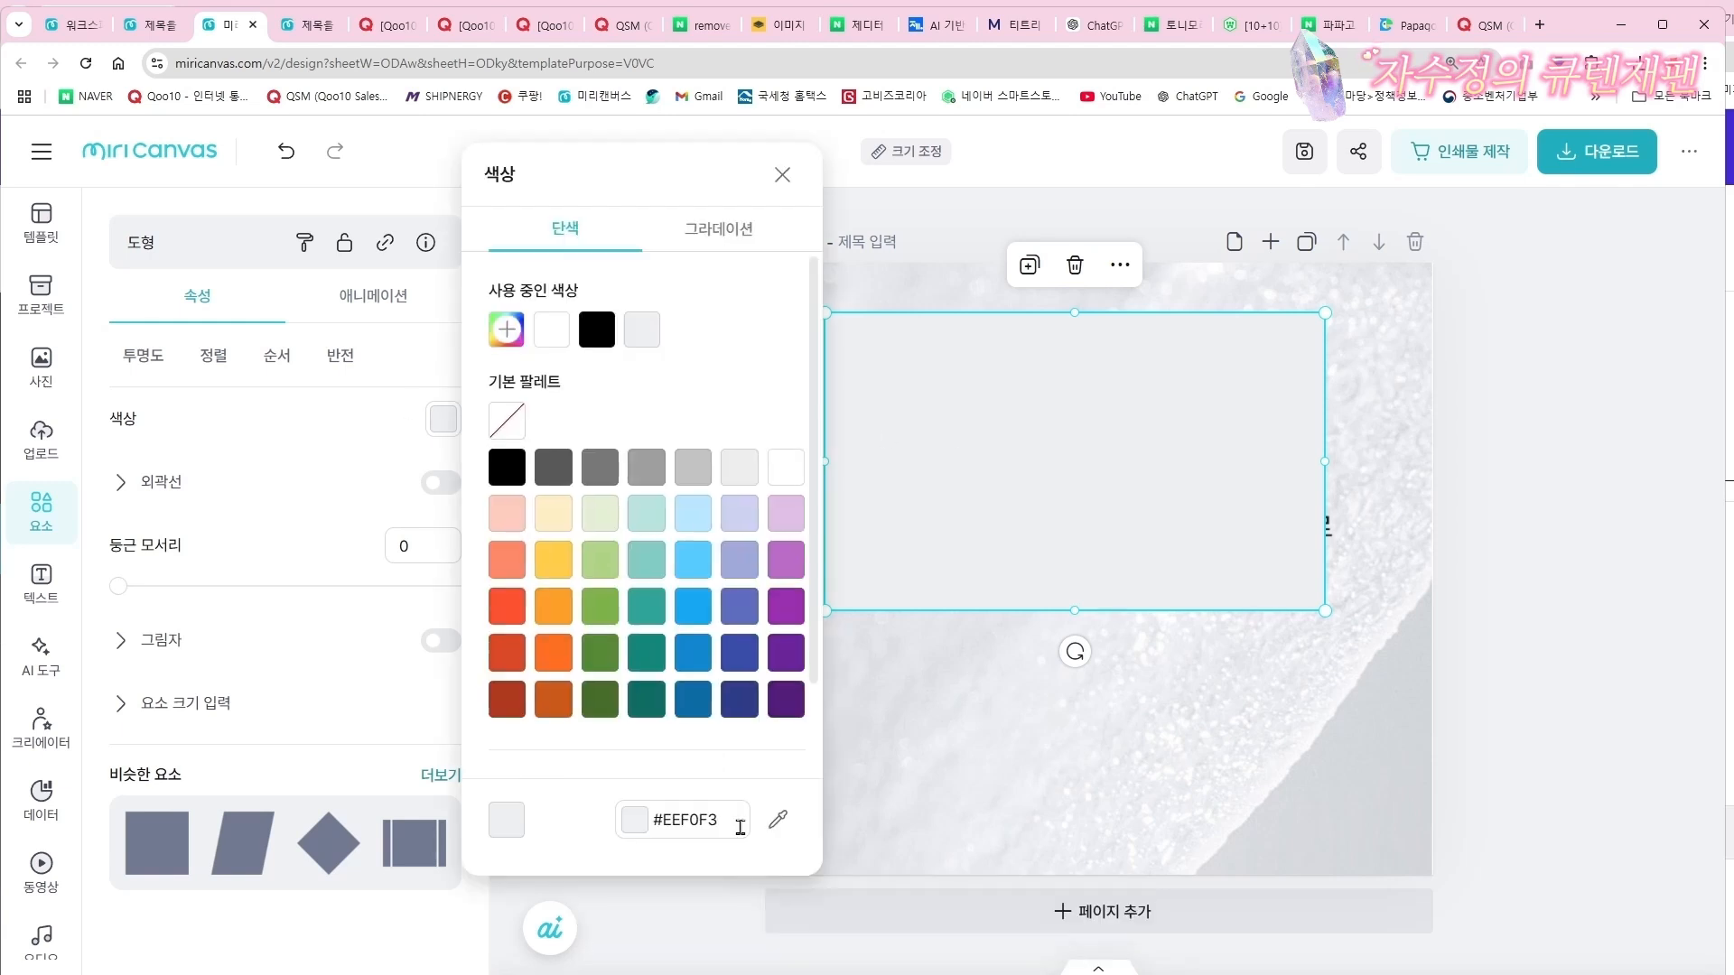
click(774, 710)
click(795, 436)
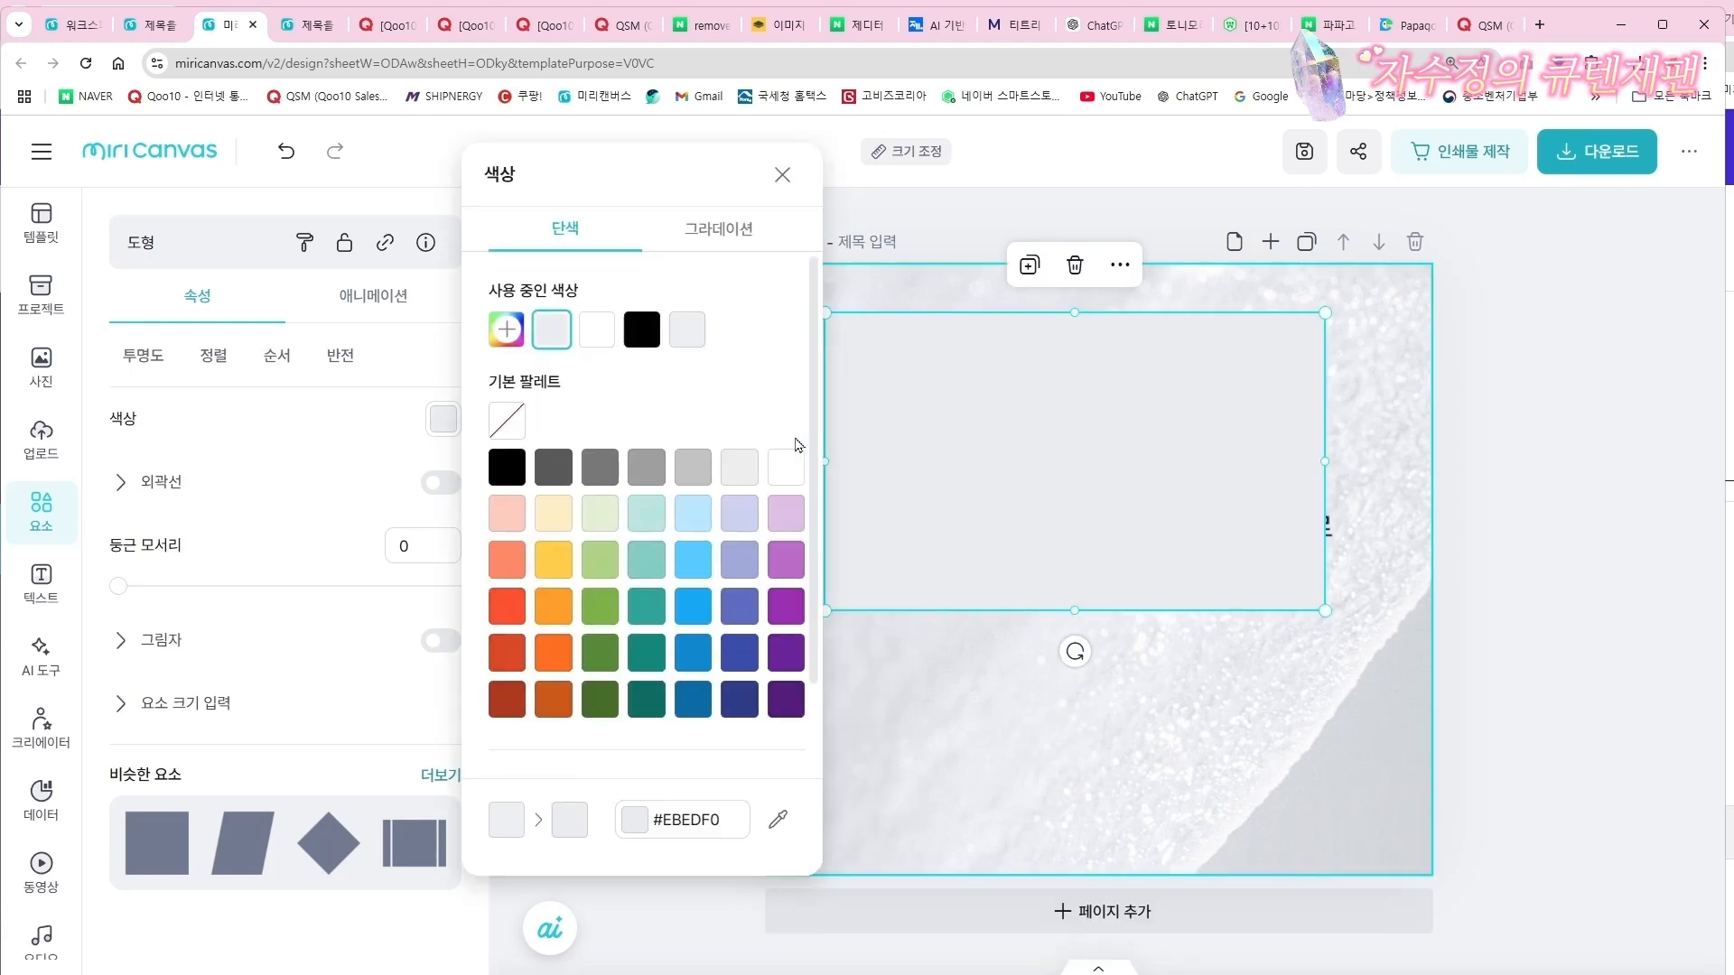
click(960, 735)
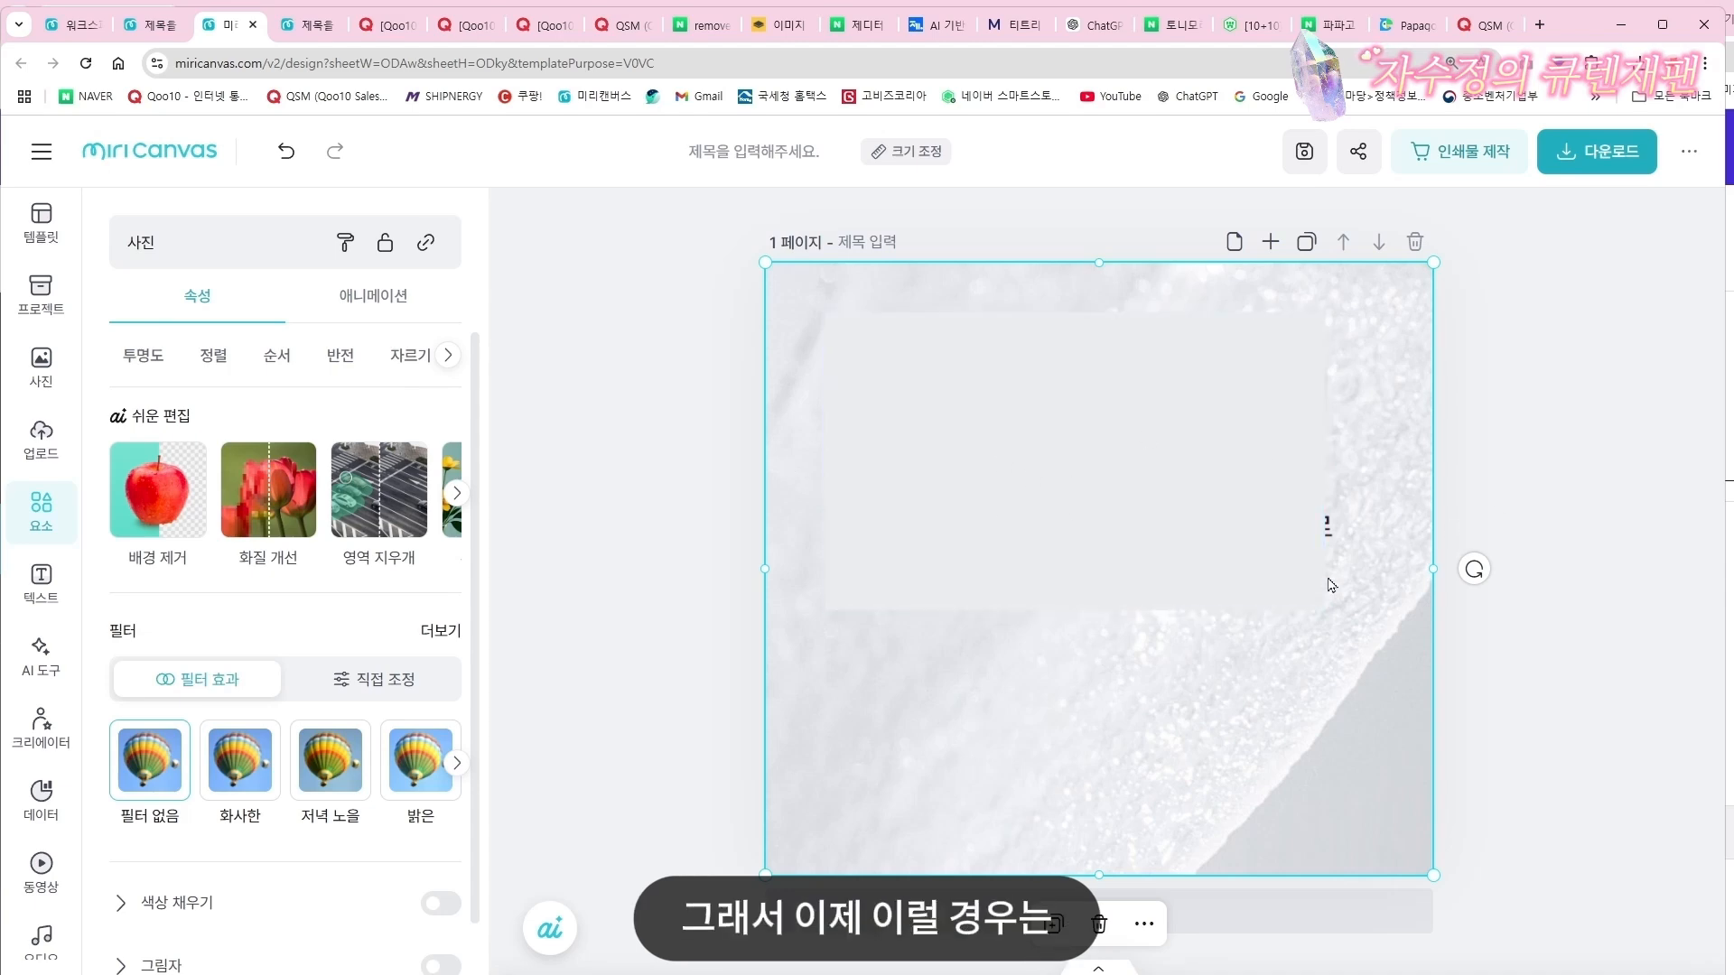
click(1151, 488)
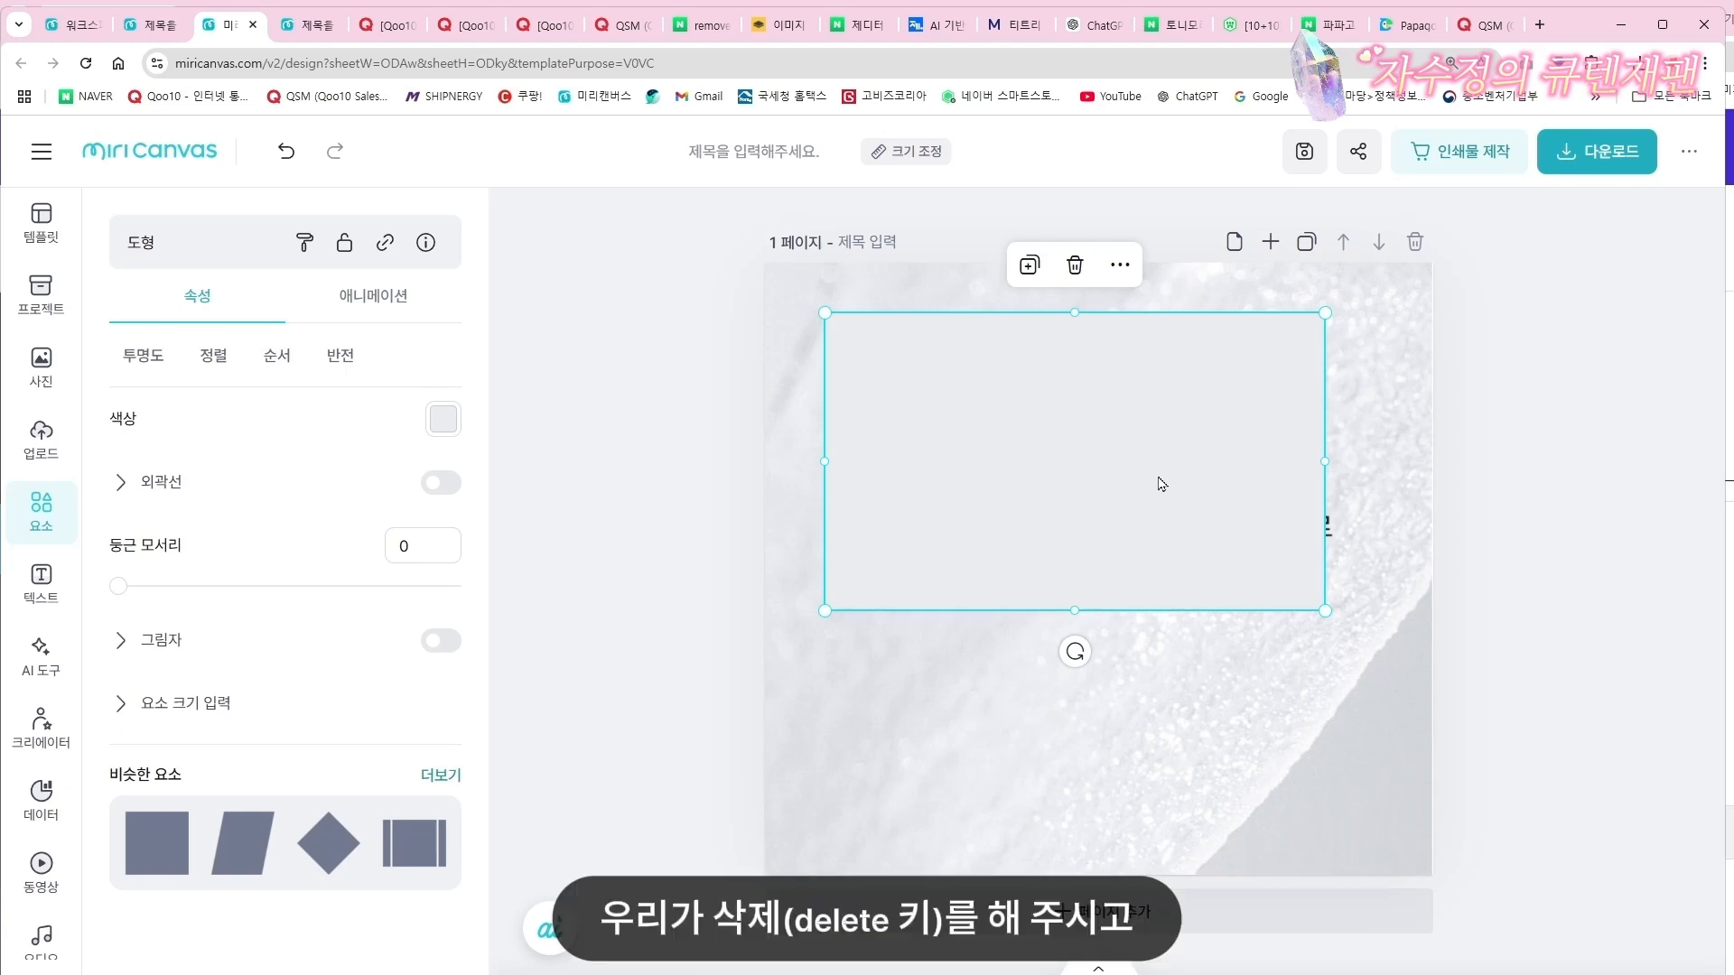
Delete the cover rectangle and paste the Japanese heading エッセンスたっぷりの天然ビーガンシート from the ChatGPT translation table onto the canvas
key(Delete)
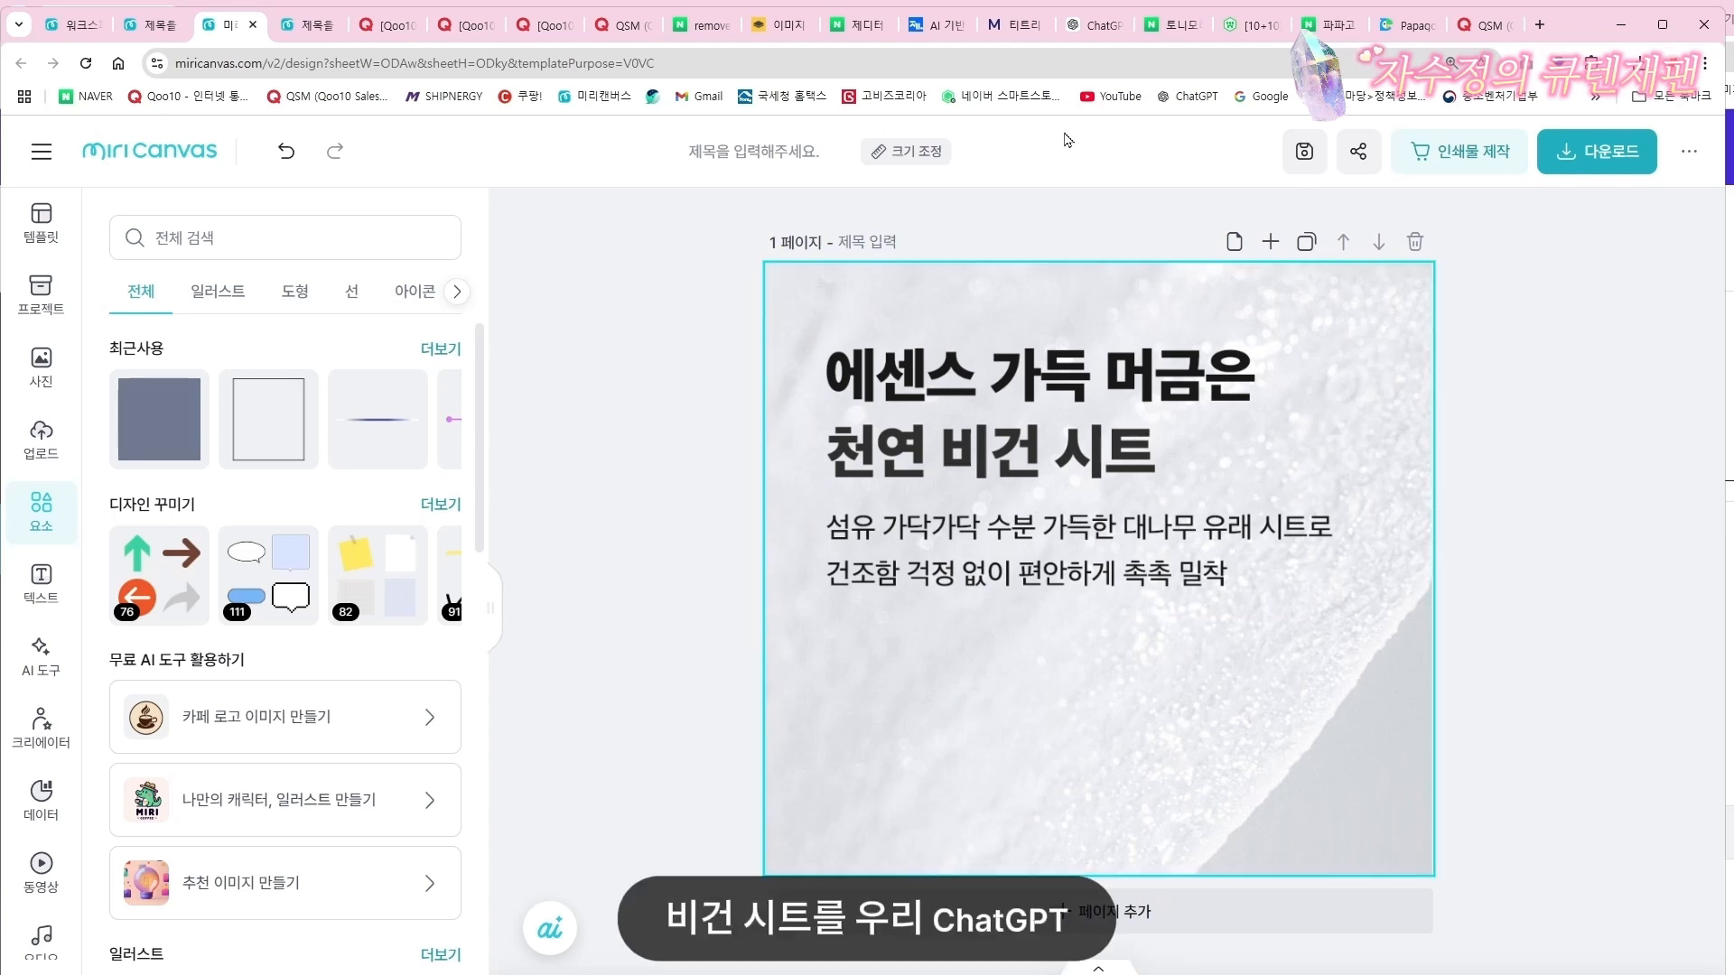
click(1099, 30)
scroll(677, 763, down, 6)
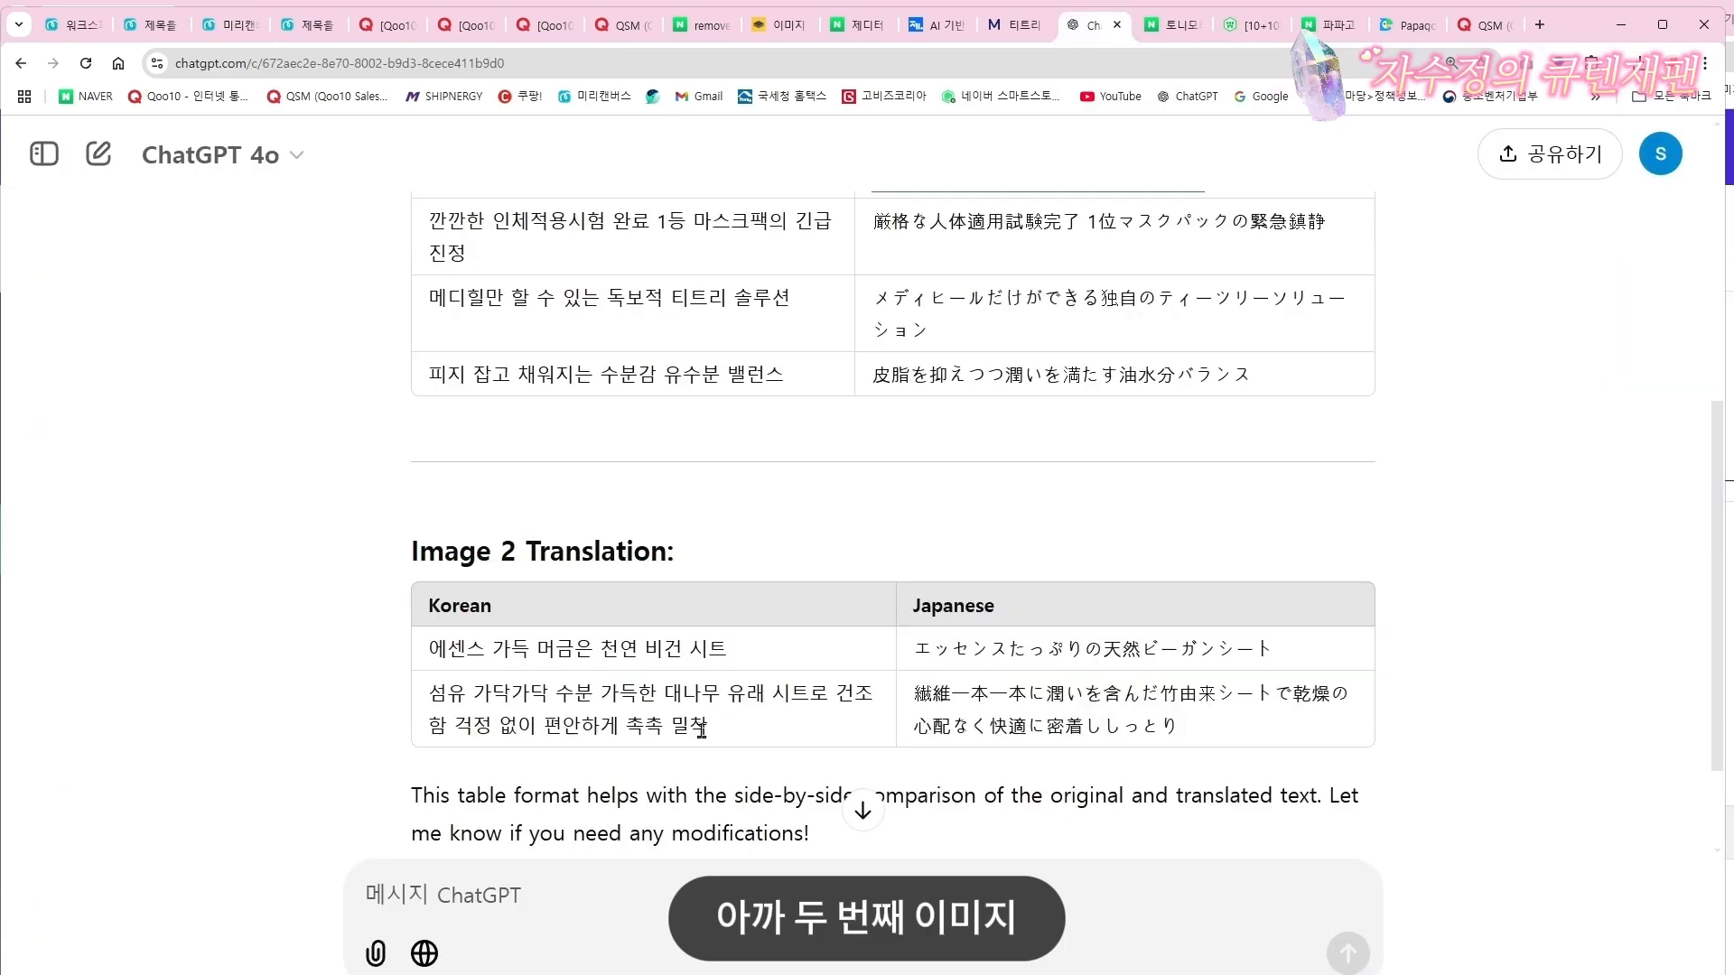
drag(914, 505, 1230, 504)
key(ctrl+c)
key(ctrl+3)
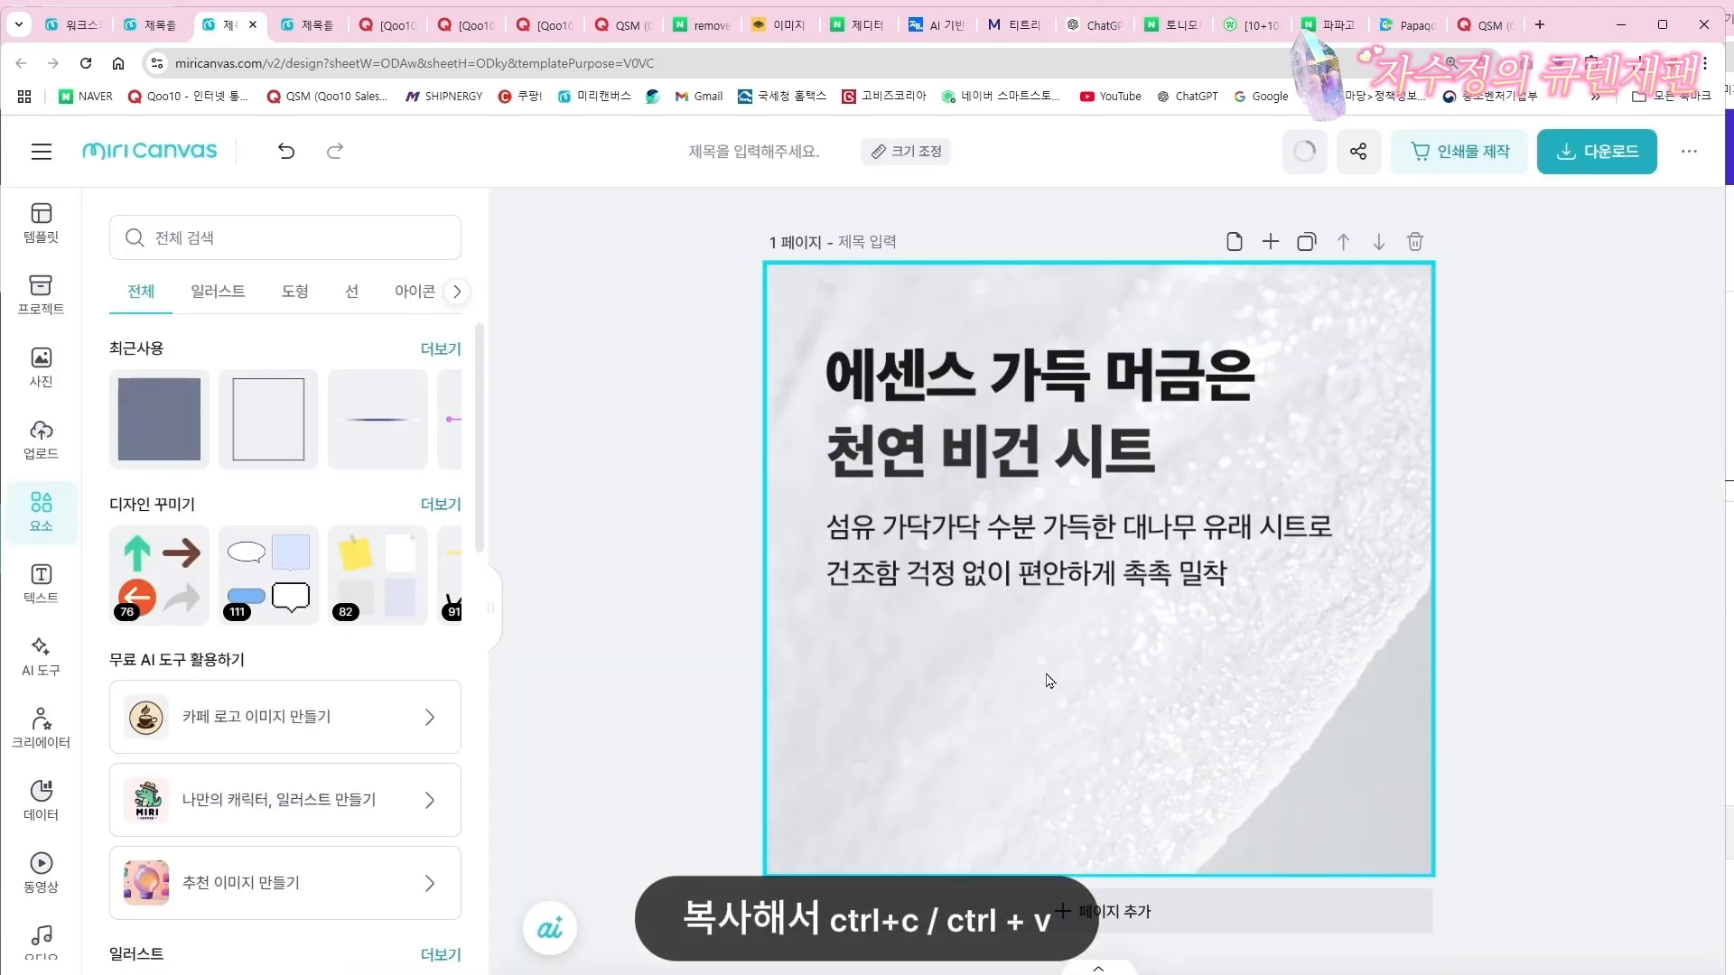
click(1050, 681)
key(ctrl+v)
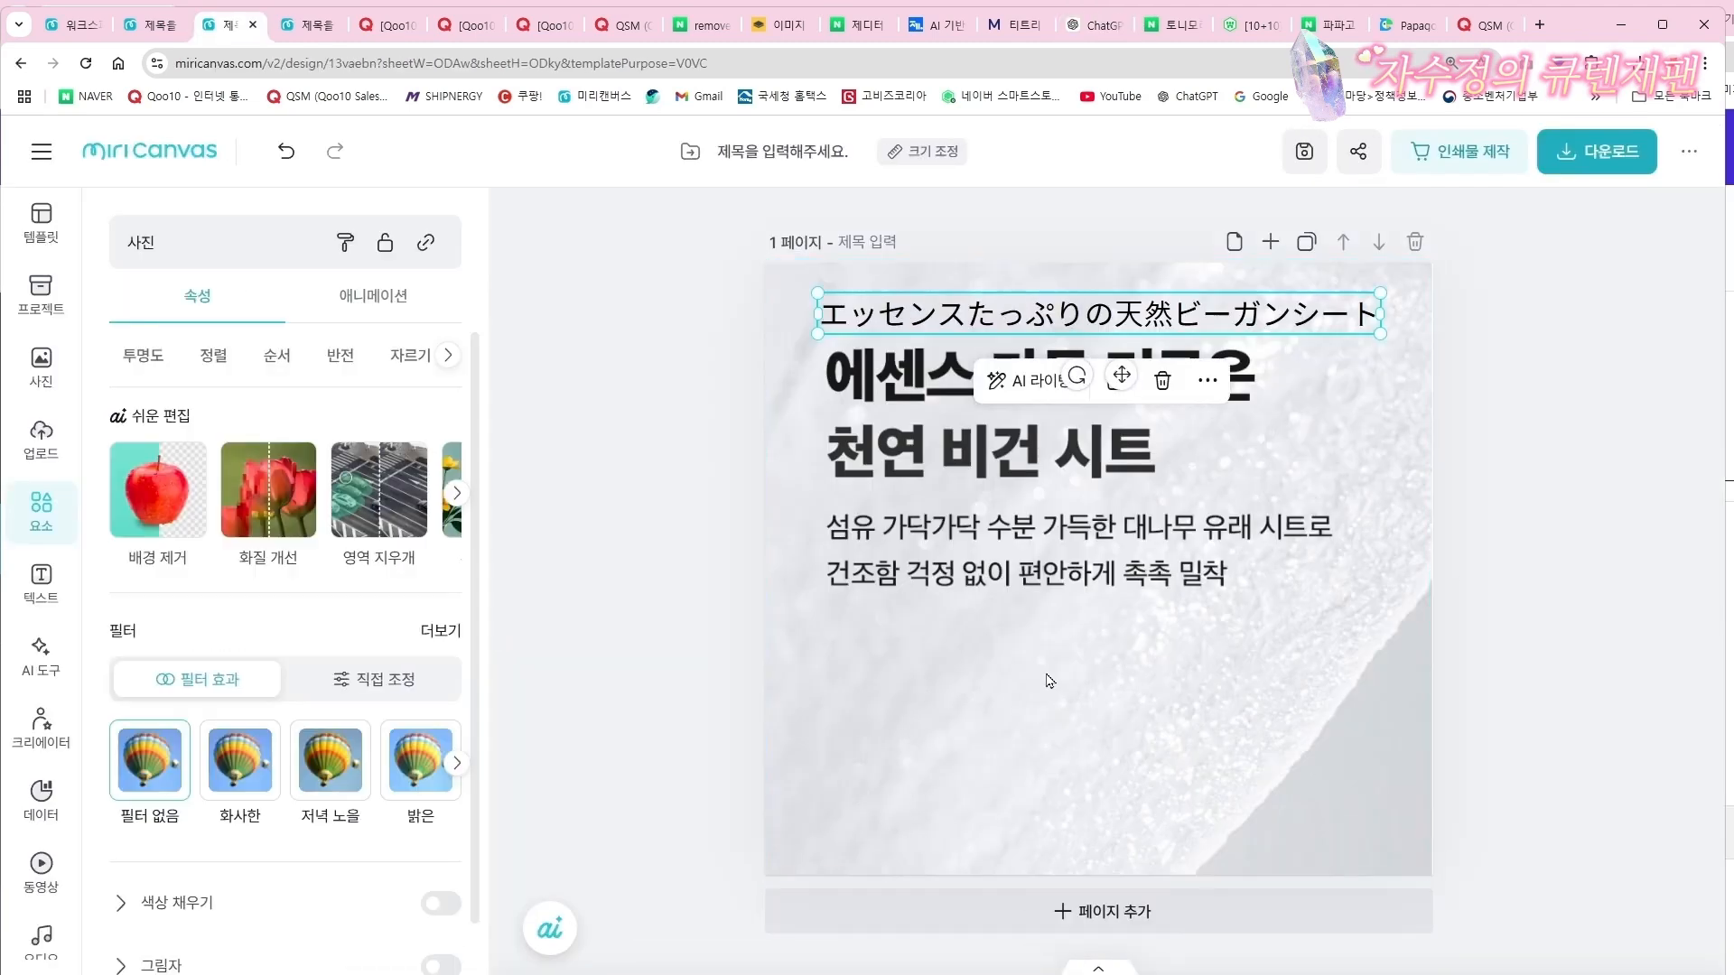
Try the Japanese heading below the Korean body text, and return it to just above the Korean heading
drag(1058, 326, 1043, 644)
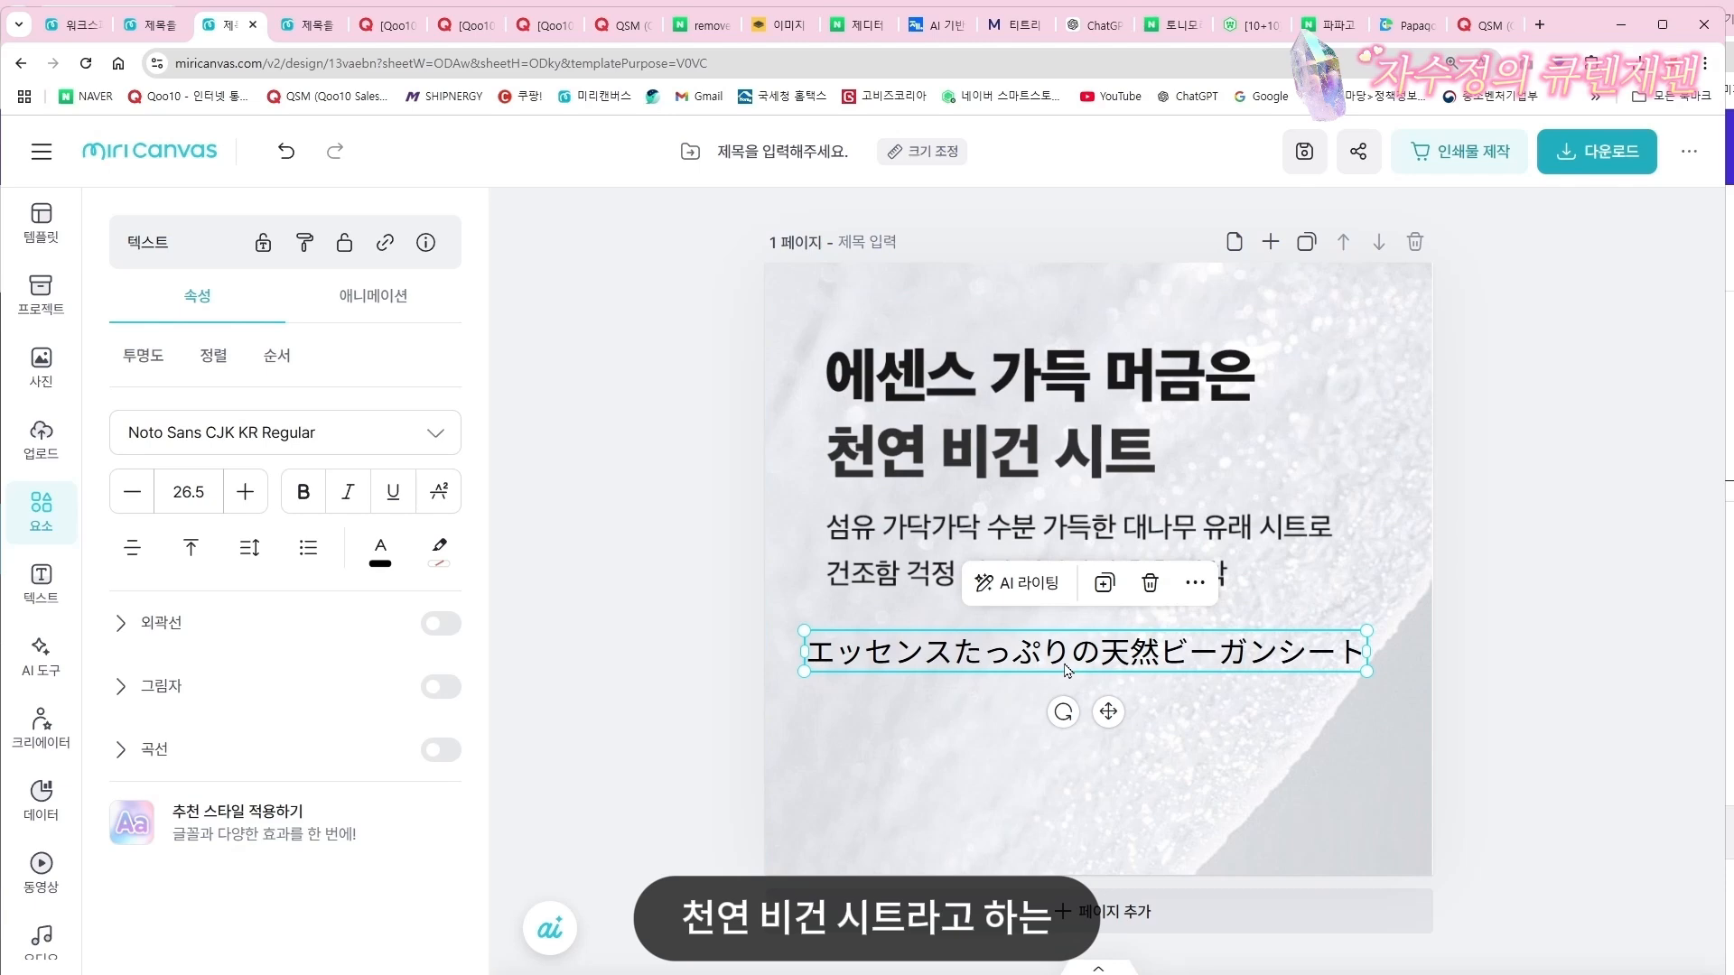
click(1279, 731)
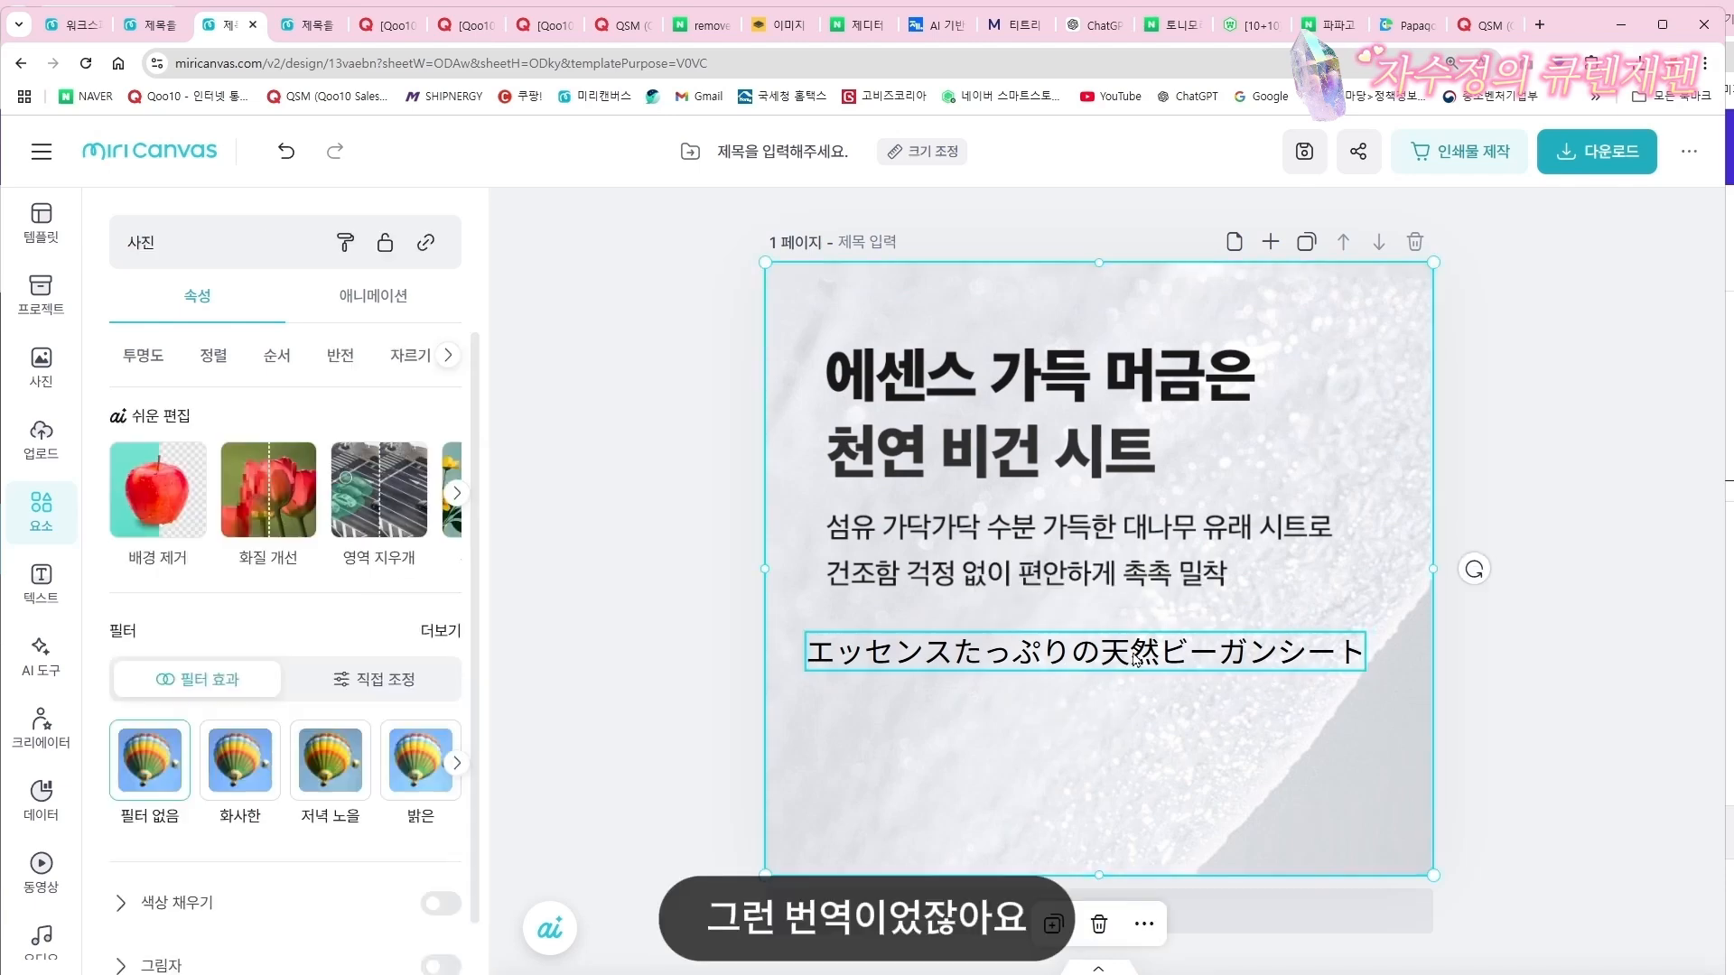
drag(1135, 659, 1145, 331)
click(1621, 531)
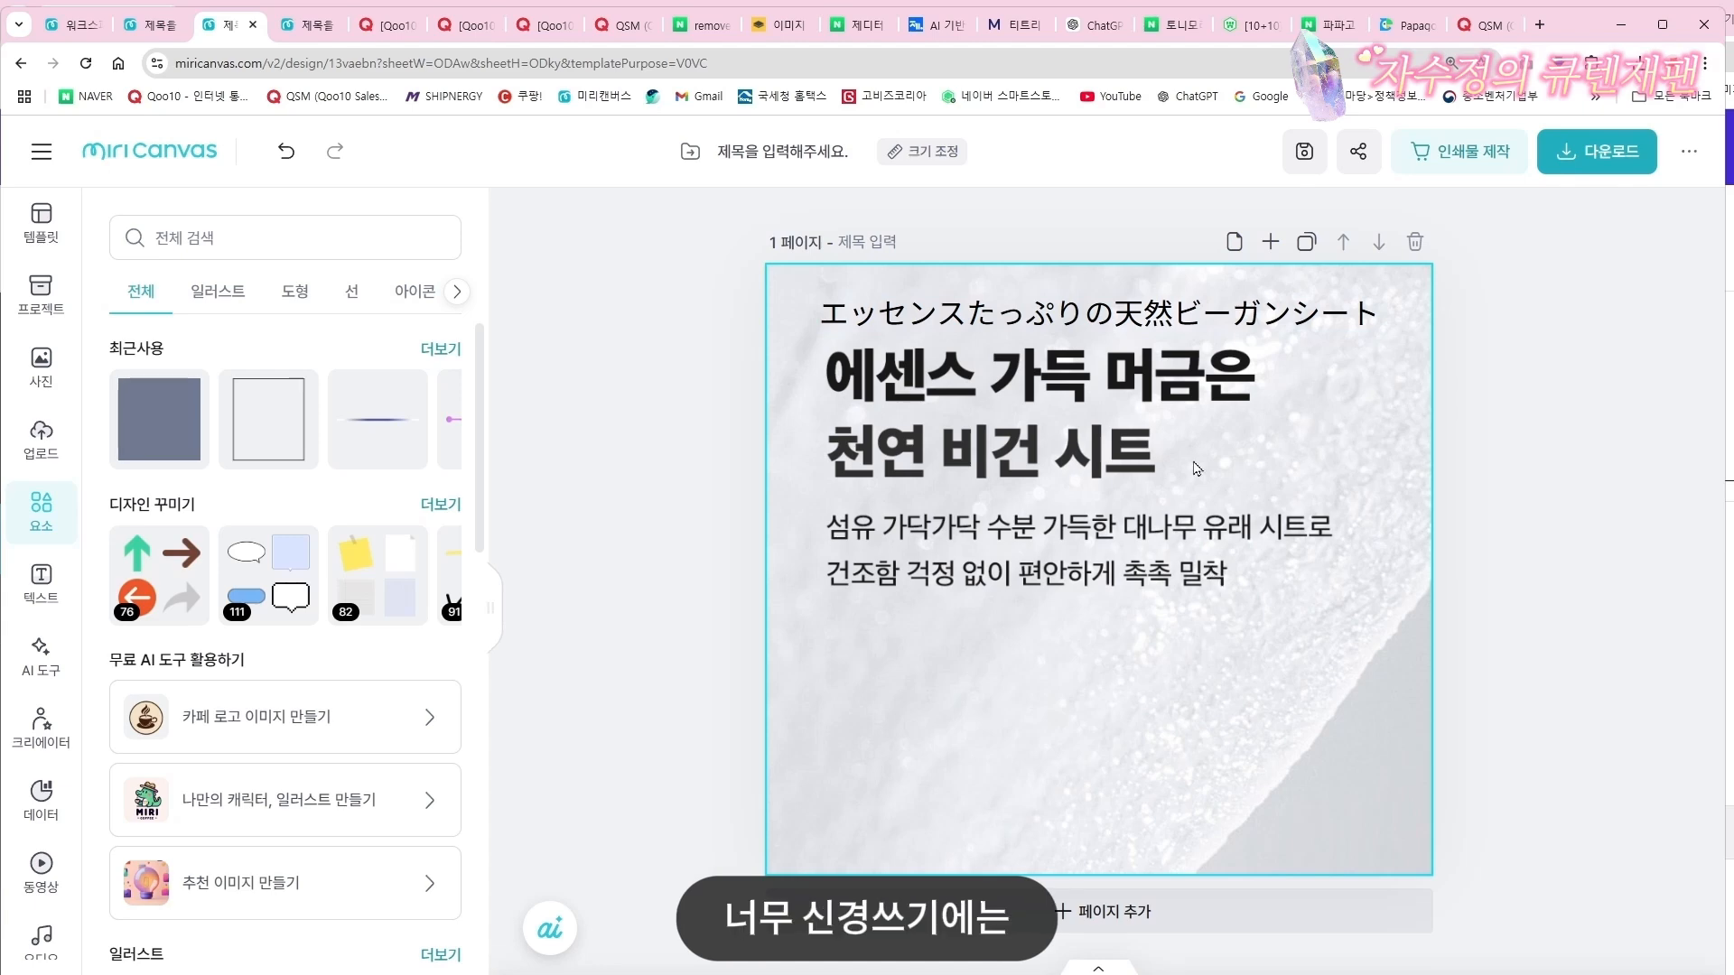
Paste the Japanese body translation from ChatGPT, move it below the Korean body text and shrink it to size 19.8
click(1106, 27)
drag(912, 552, 1139, 581)
key(ctrl+c)
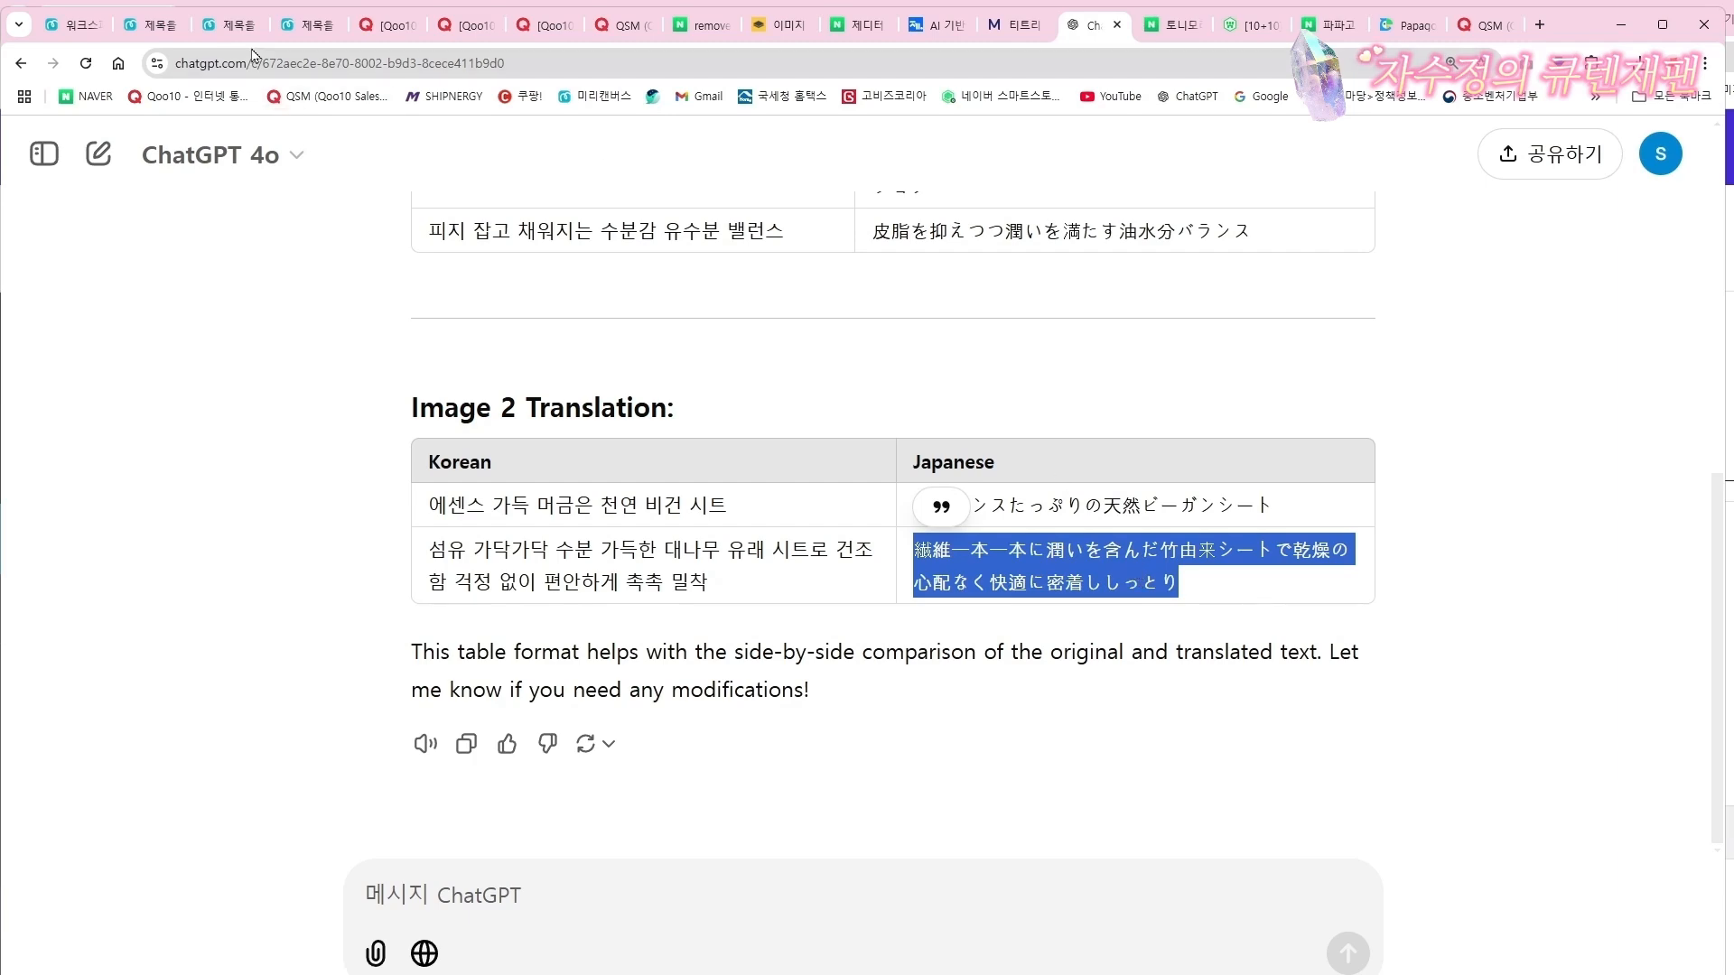
click(226, 25)
key(ctrl+v)
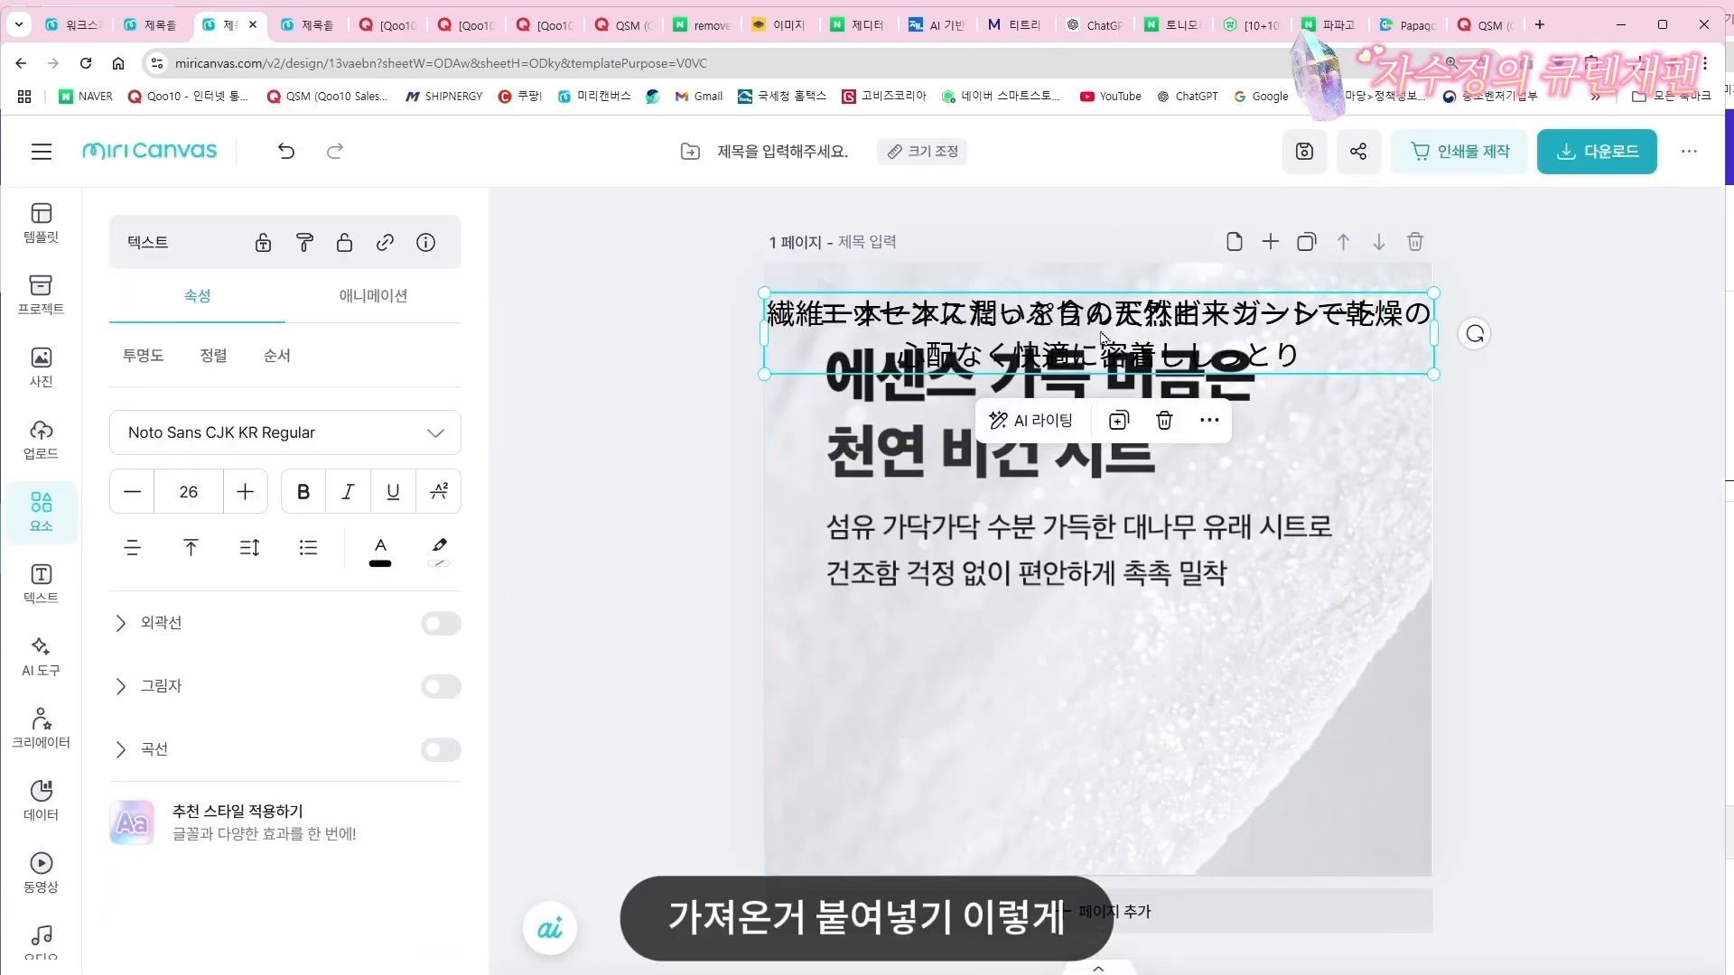
drag(1101, 339, 1135, 665)
drag(1470, 708, 1315, 707)
Break the Japanese body text after シートで and move it directly beneath the Korean body text
double_click(1063, 661)
click(1064, 659)
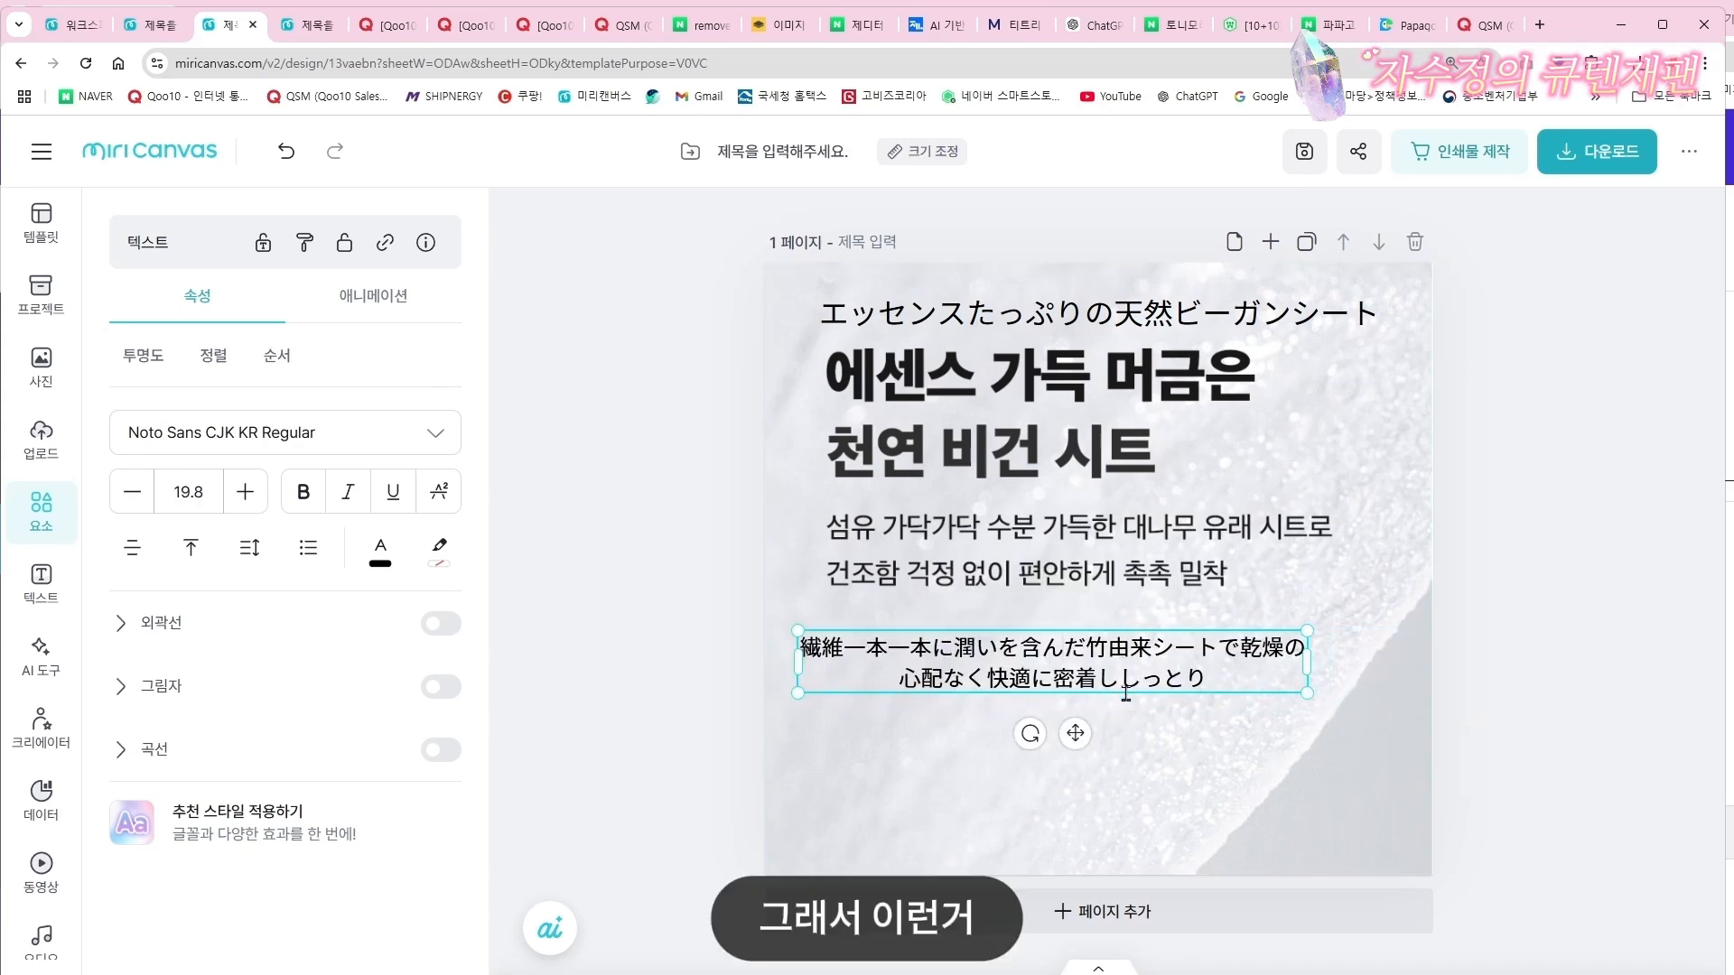
click(1247, 648)
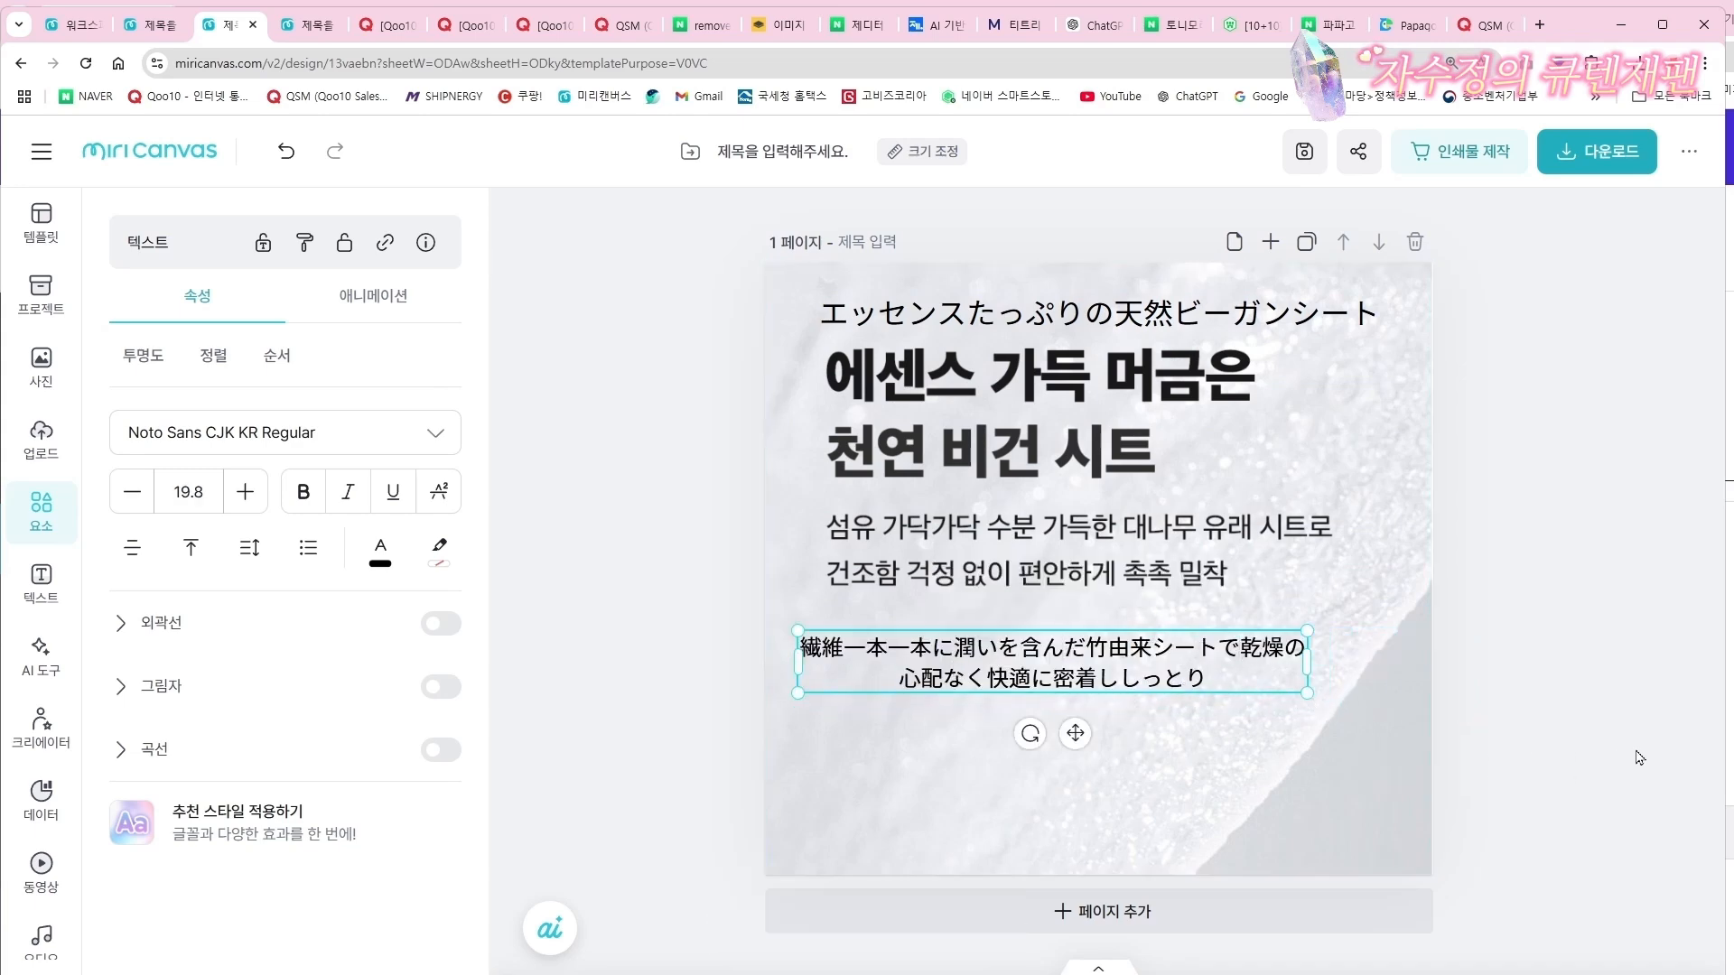
key(Return)
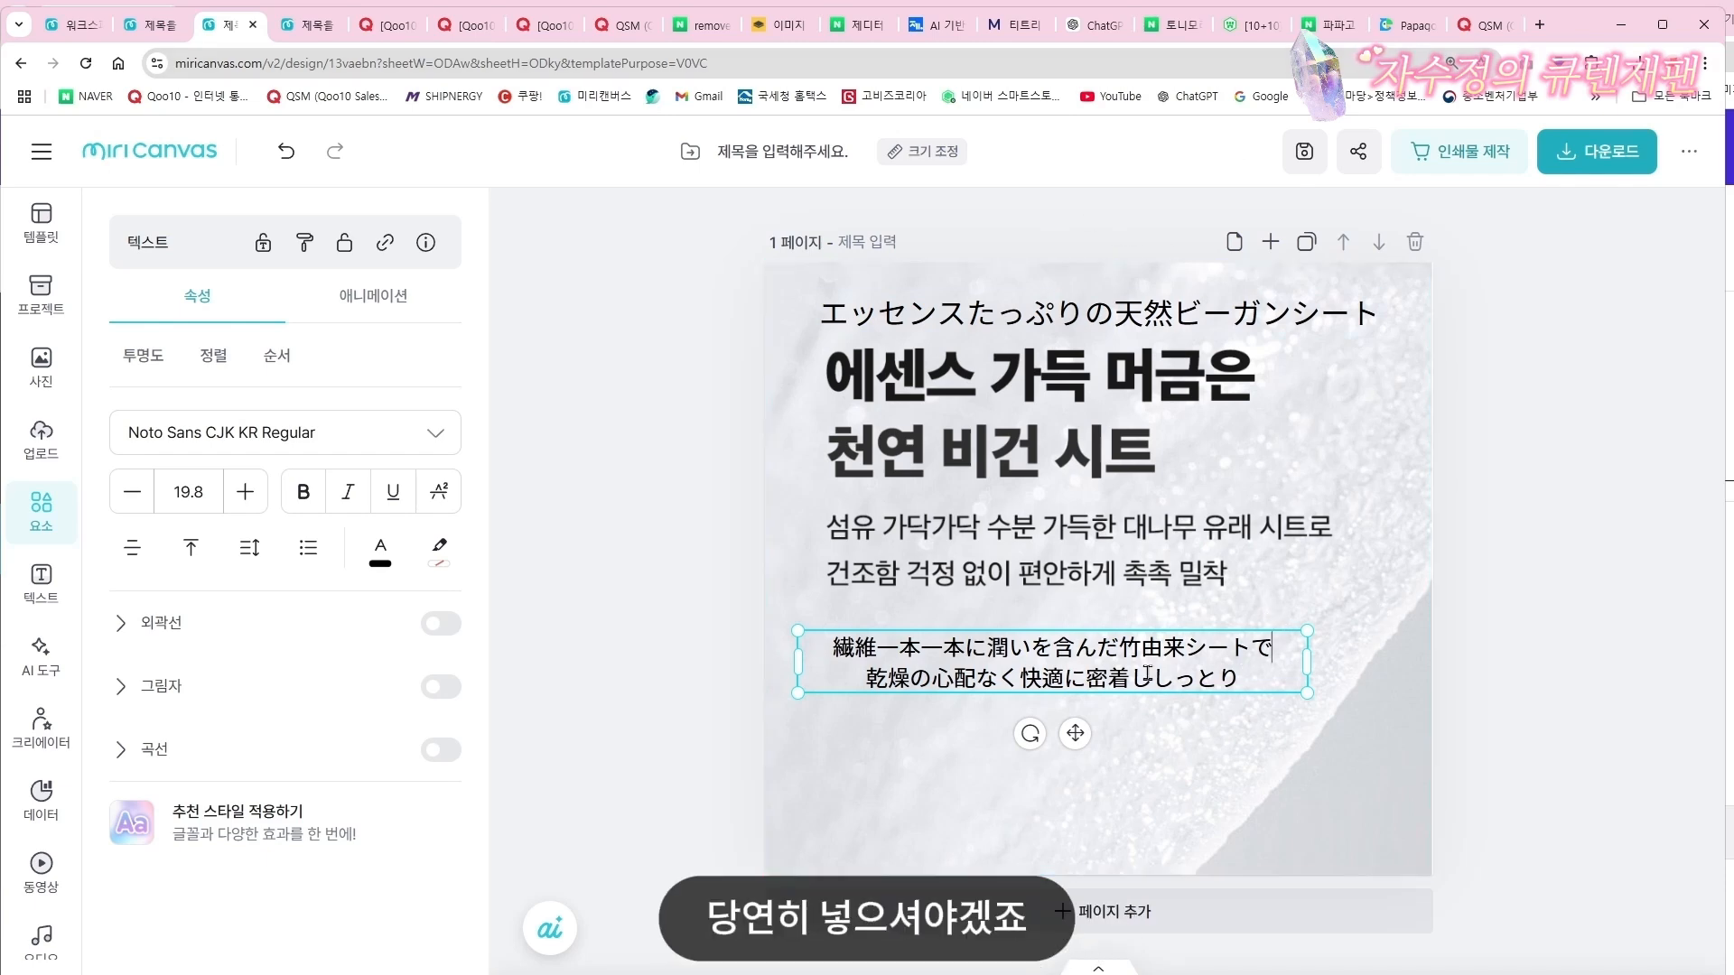
click(1305, 657)
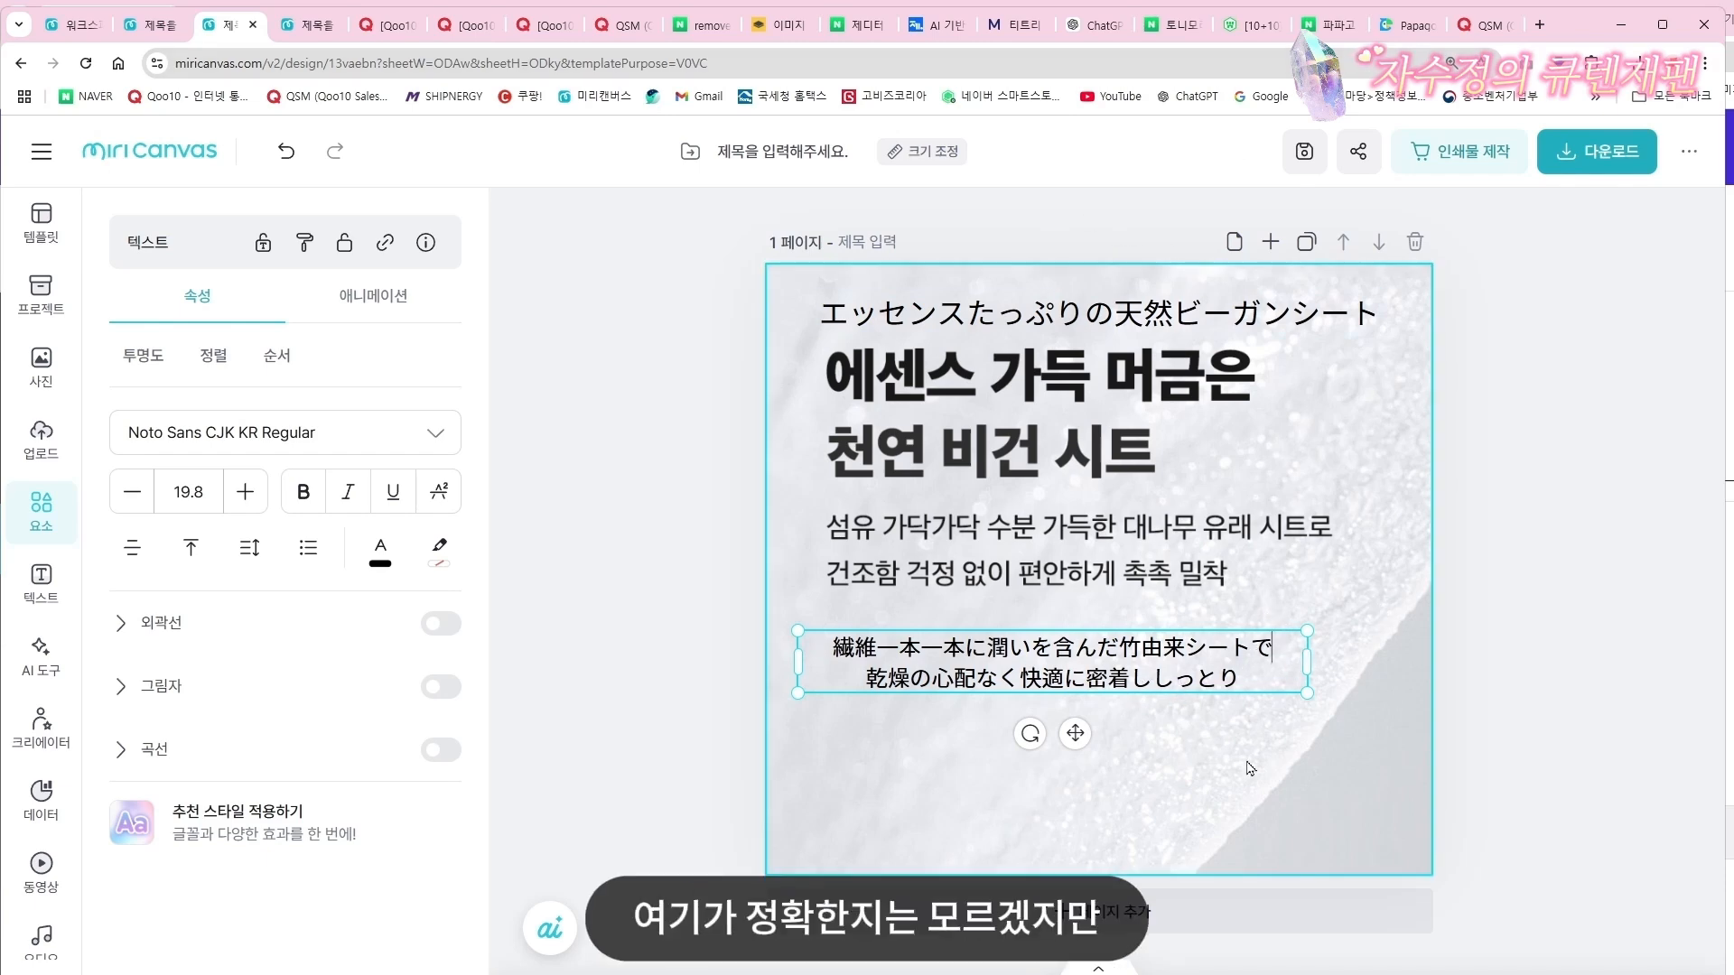
click(1149, 660)
click(1149, 661)
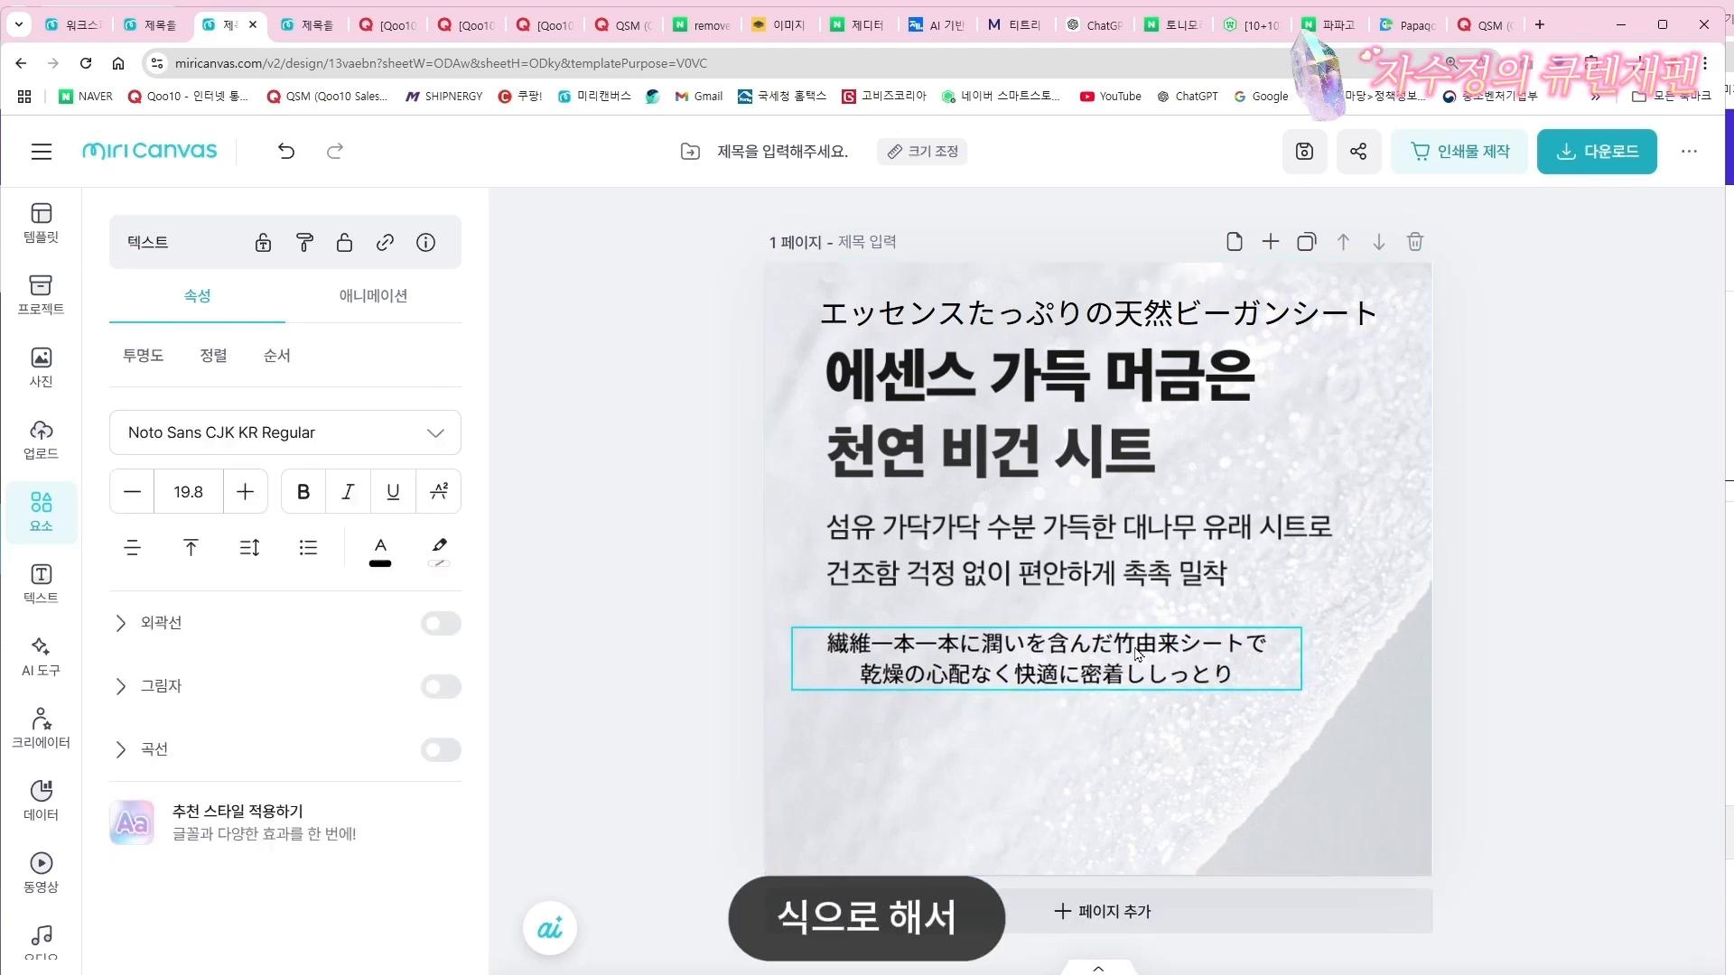
drag(1149, 660, 1170, 632)
click(1626, 573)
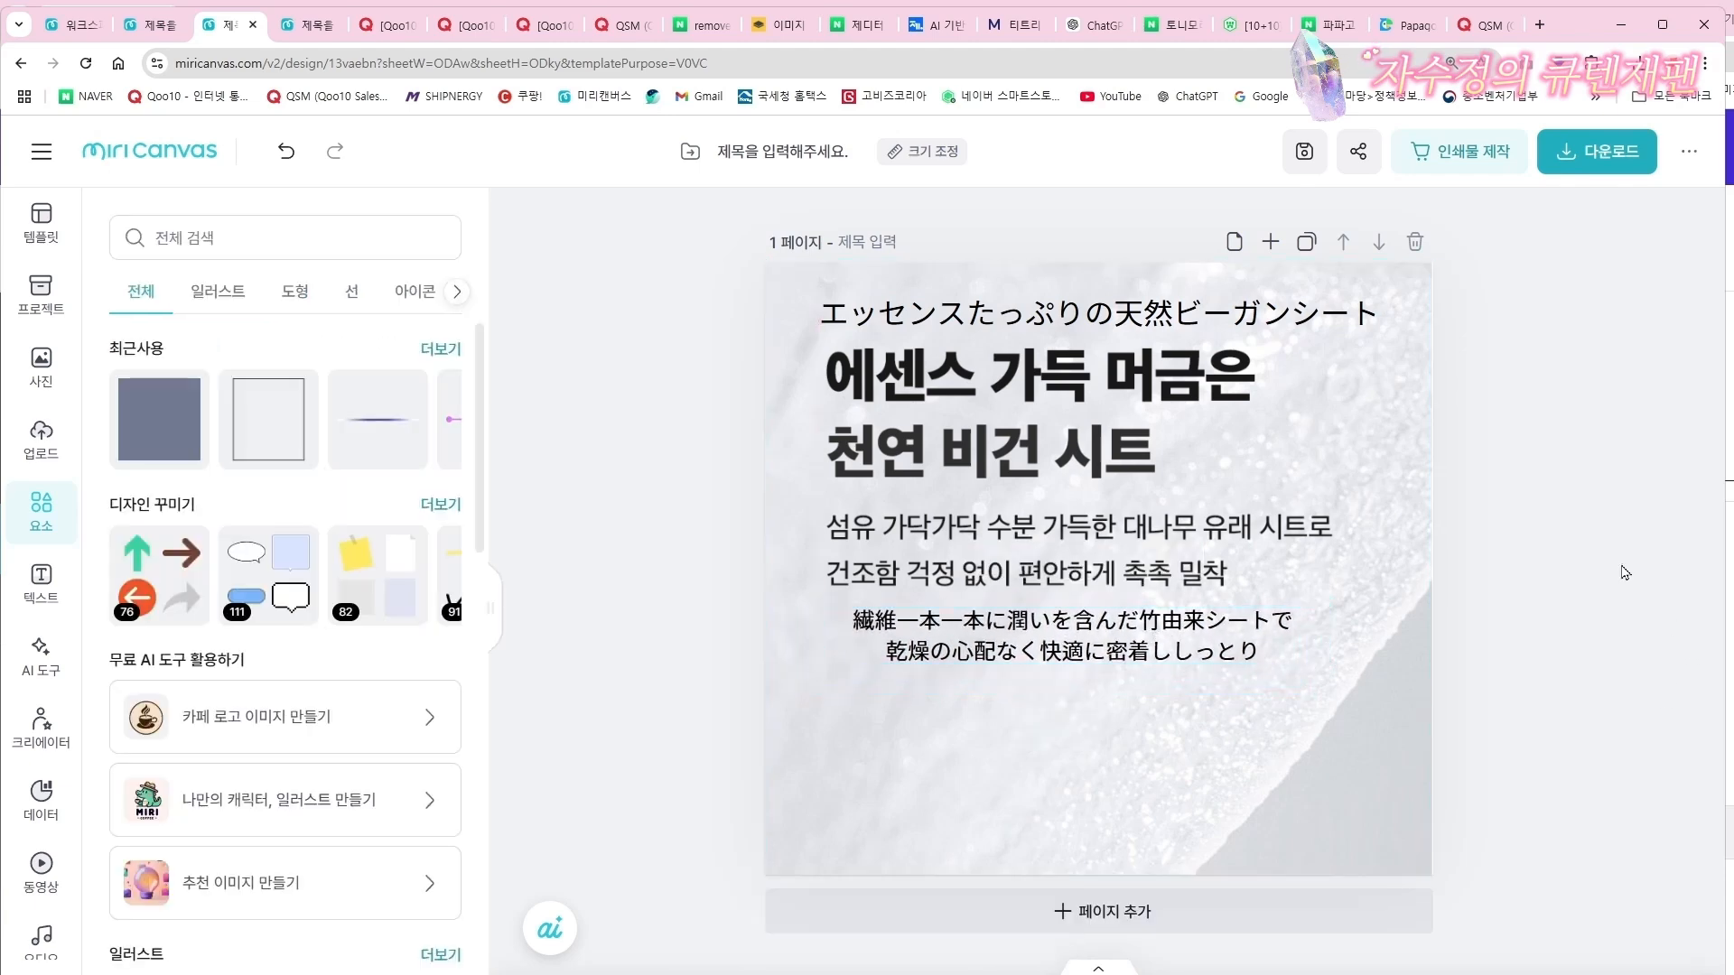
Colour both the Japanese heading and the Japanese body text purple
click(1097, 314)
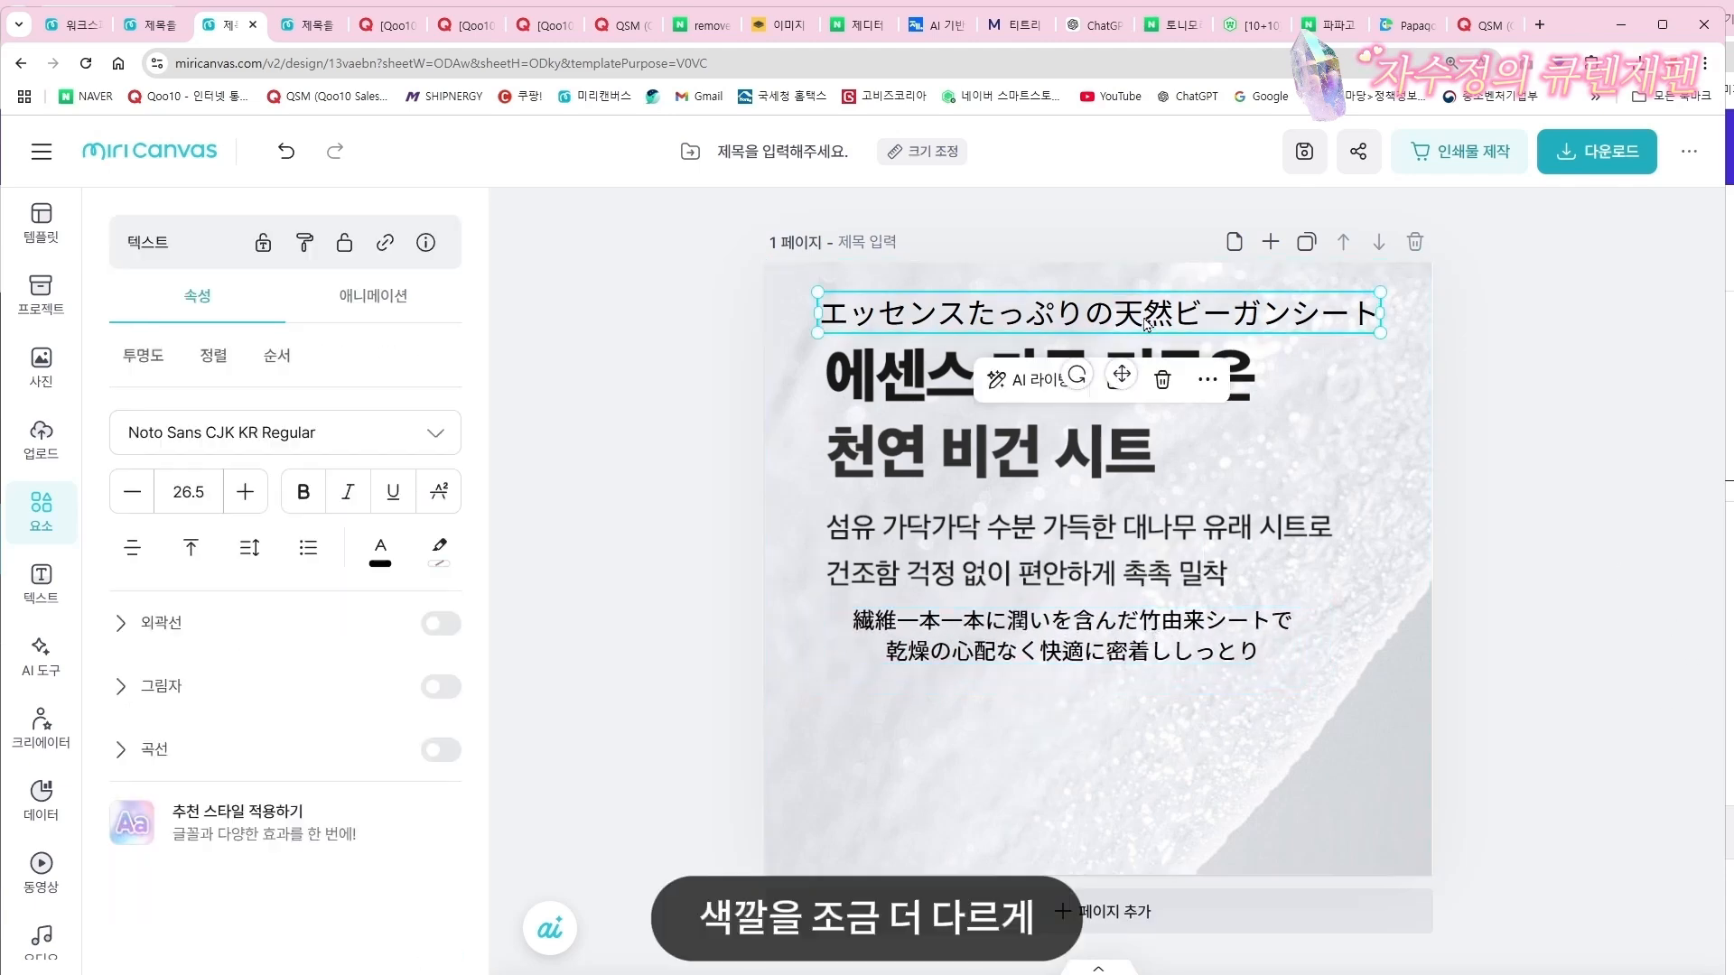
click(380, 548)
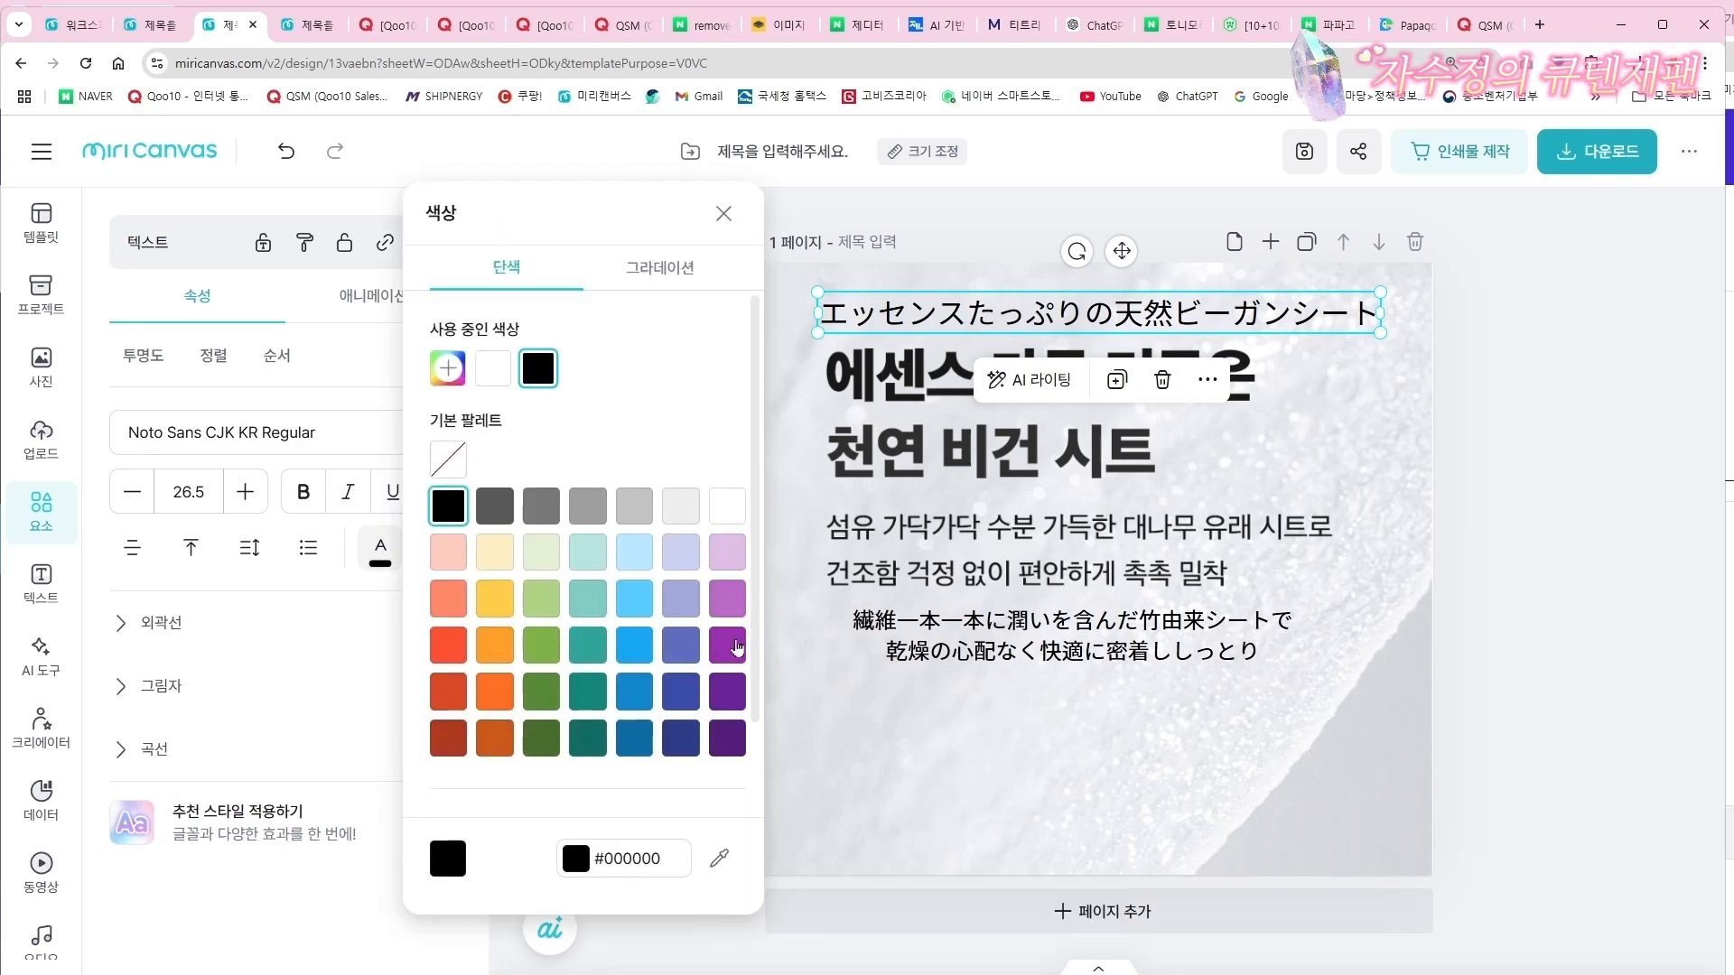
click(726, 655)
double_click(1011, 638)
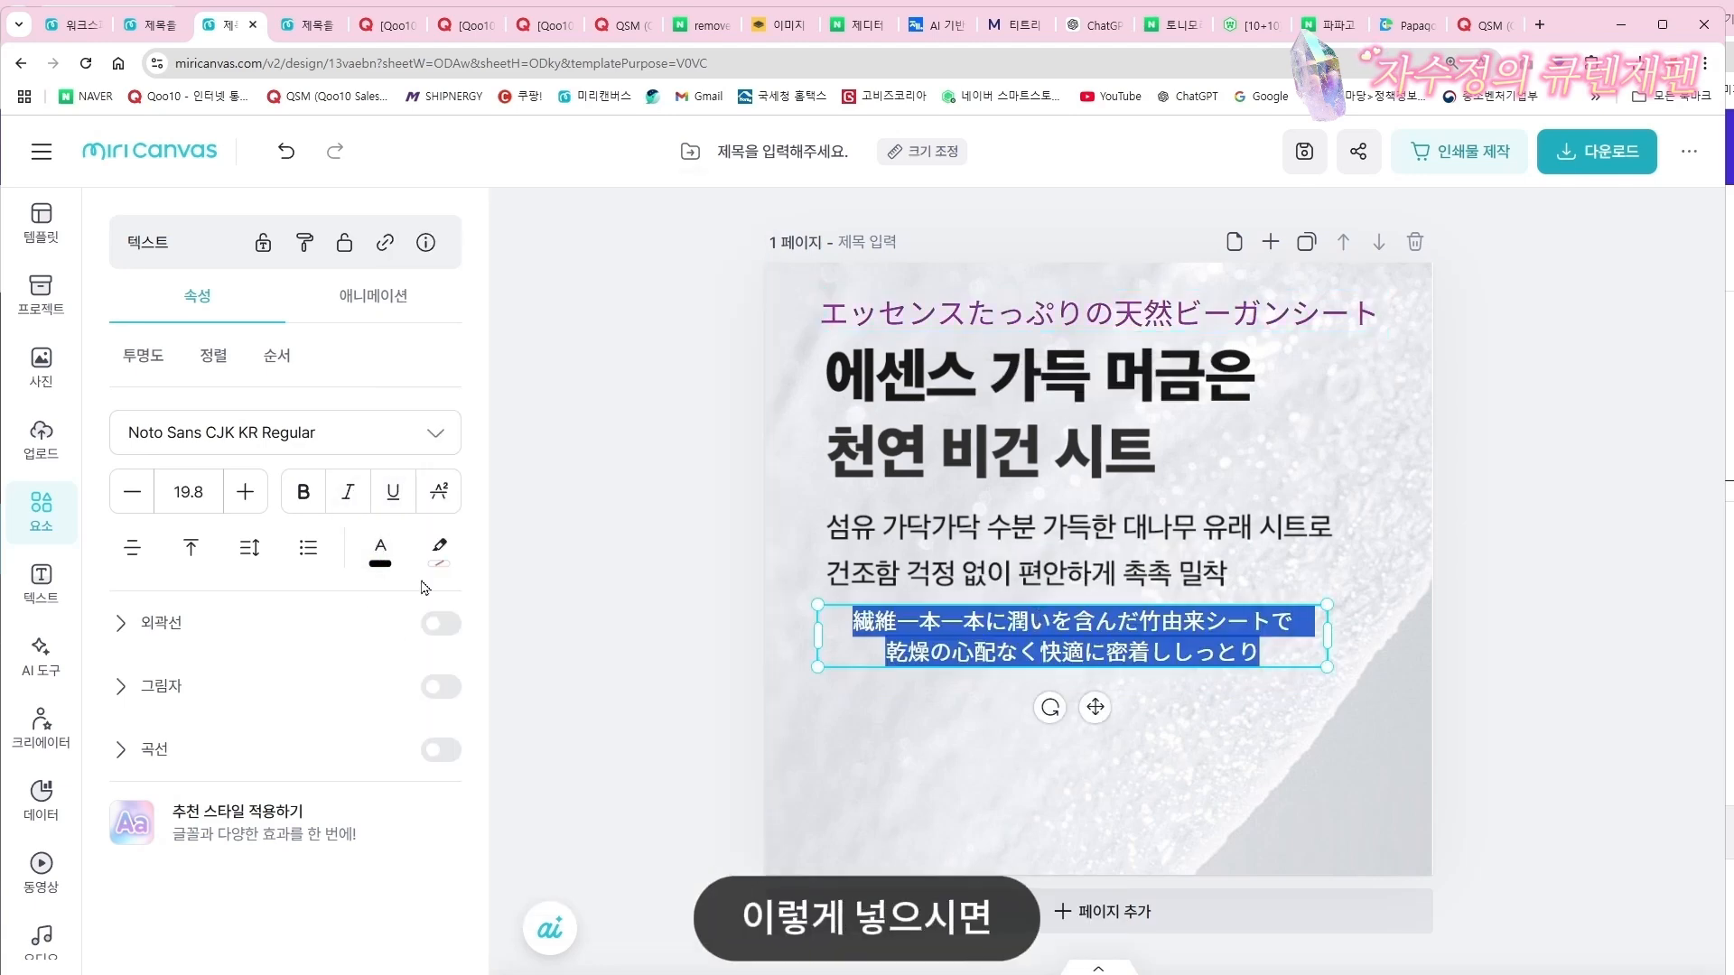
click(380, 548)
click(727, 645)
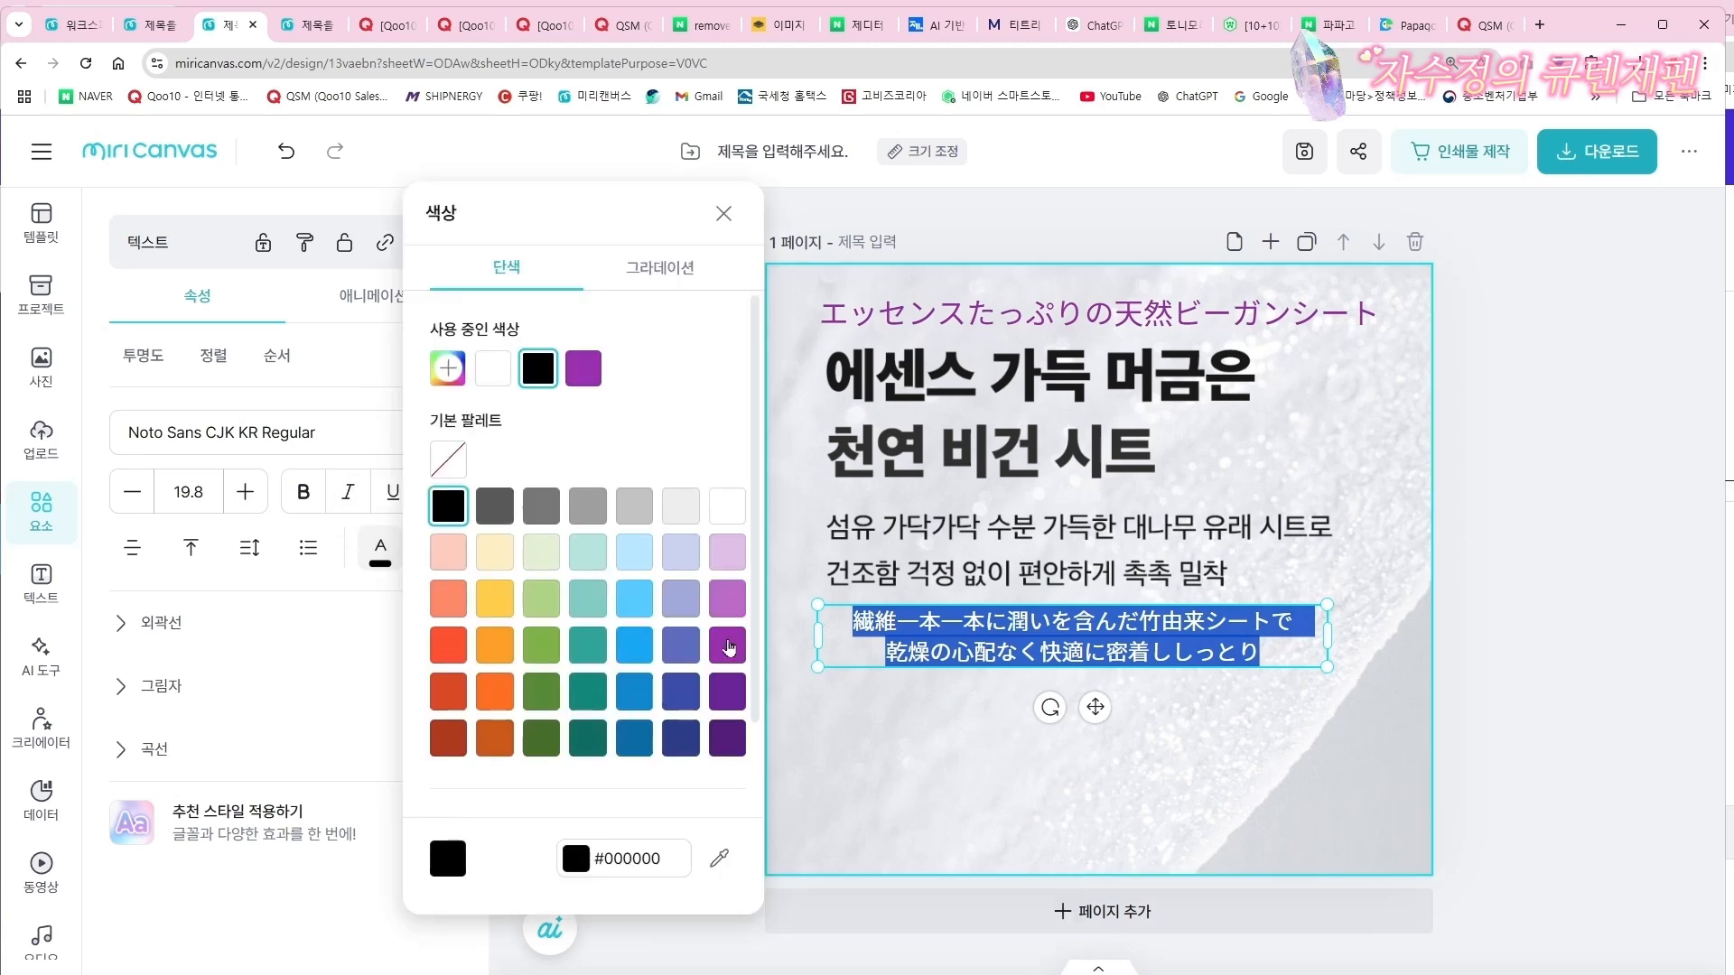
click(1492, 554)
Make the Japanese heading bold, enlarge it slightly and recentre it above the Korean heading
click(1238, 316)
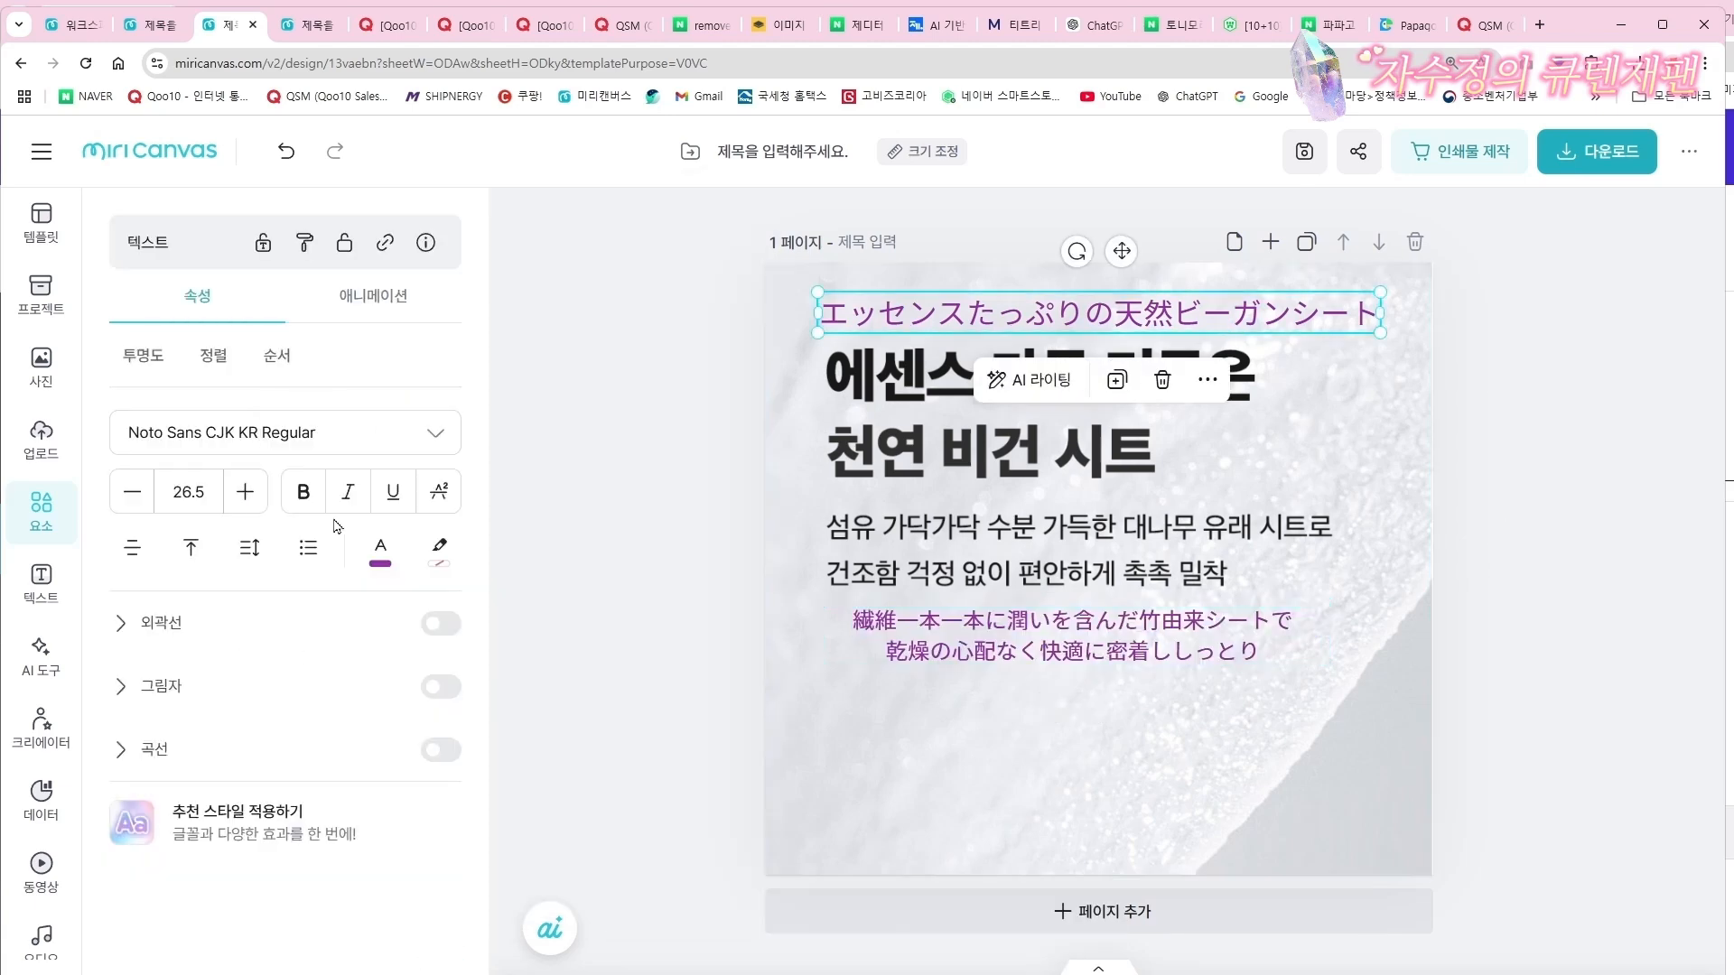
click(306, 492)
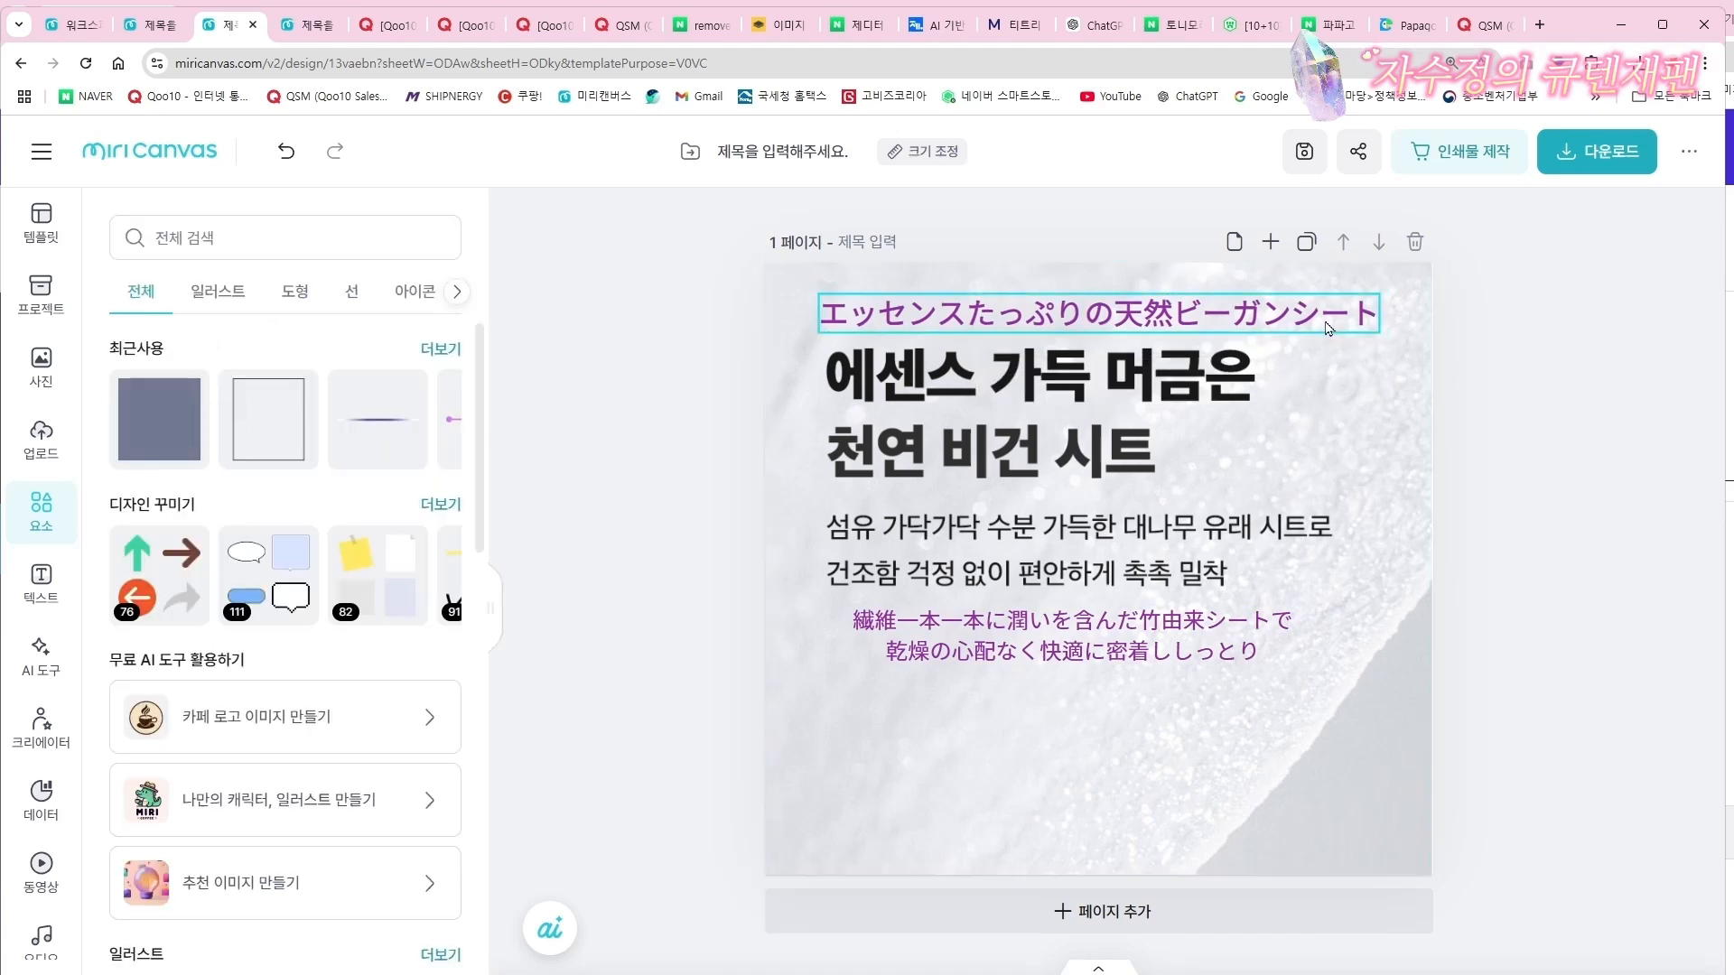
click(1384, 340)
mouse_move(1384, 340)
mouse_down()
mouse_move(1443, 342)
mouse_move(1380, 338)
mouse_move(1414, 338)
mouse_up()
drag(1319, 312, 1301, 305)
click(1553, 399)
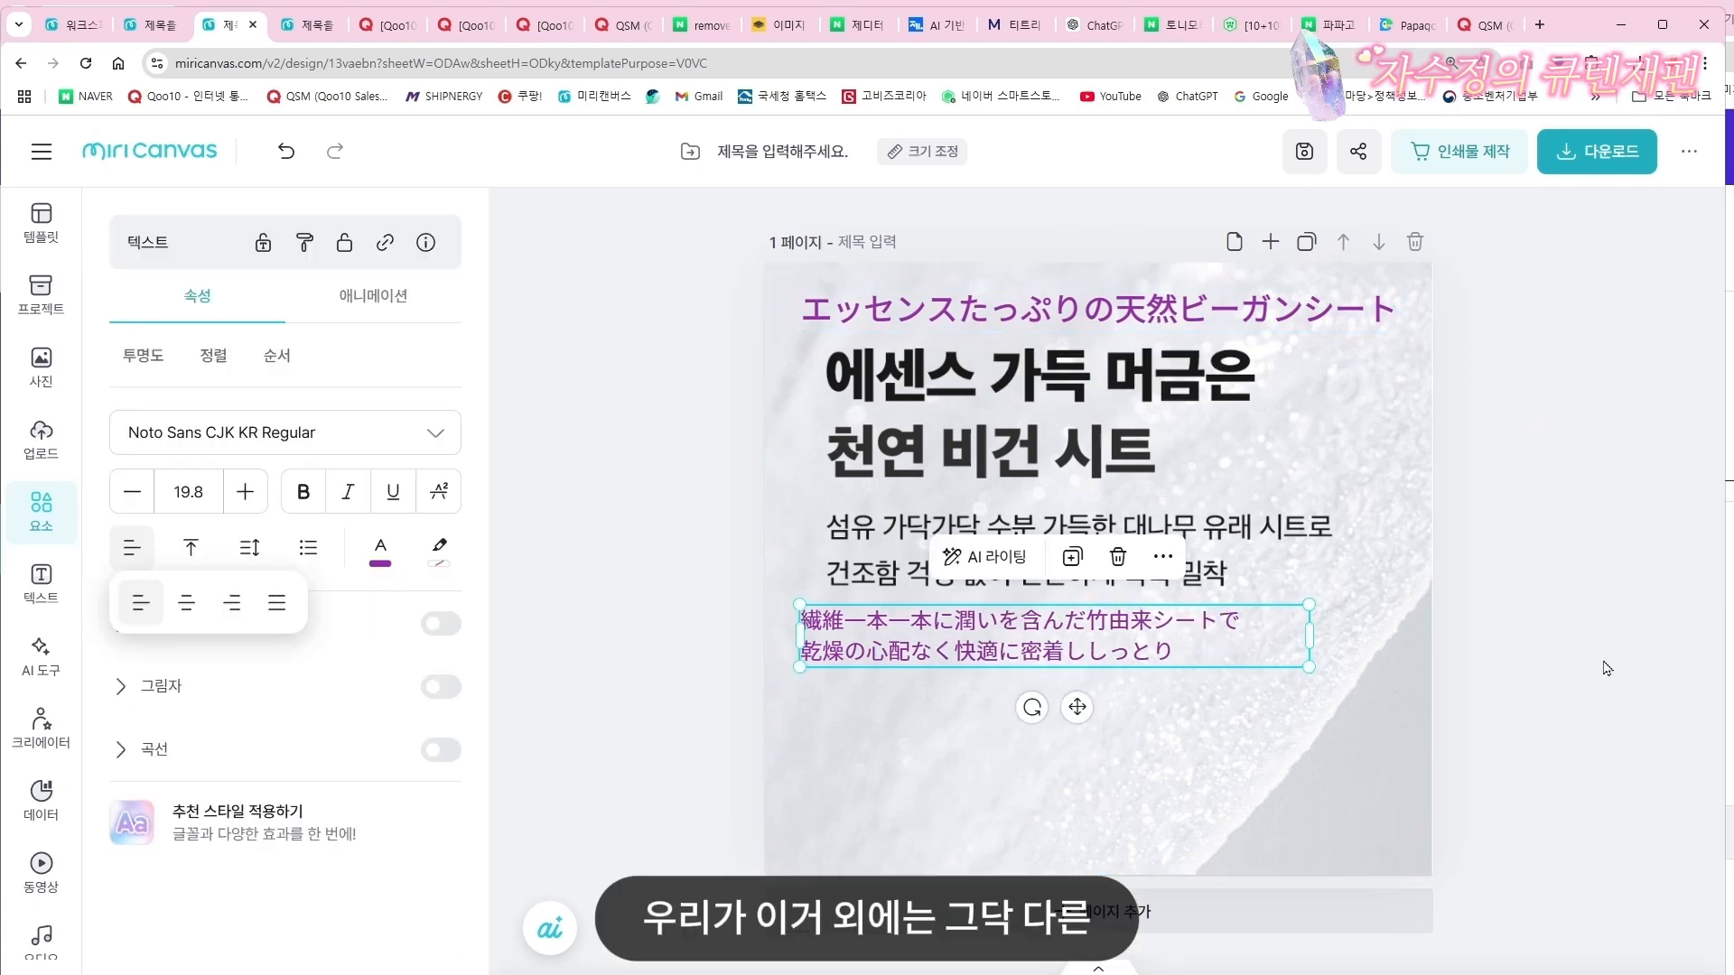
Left-align the Japanese body text and shift its text box slightly right to line up with the Korean text's left edge
click(1608, 664)
drag(1096, 652, 1113, 651)
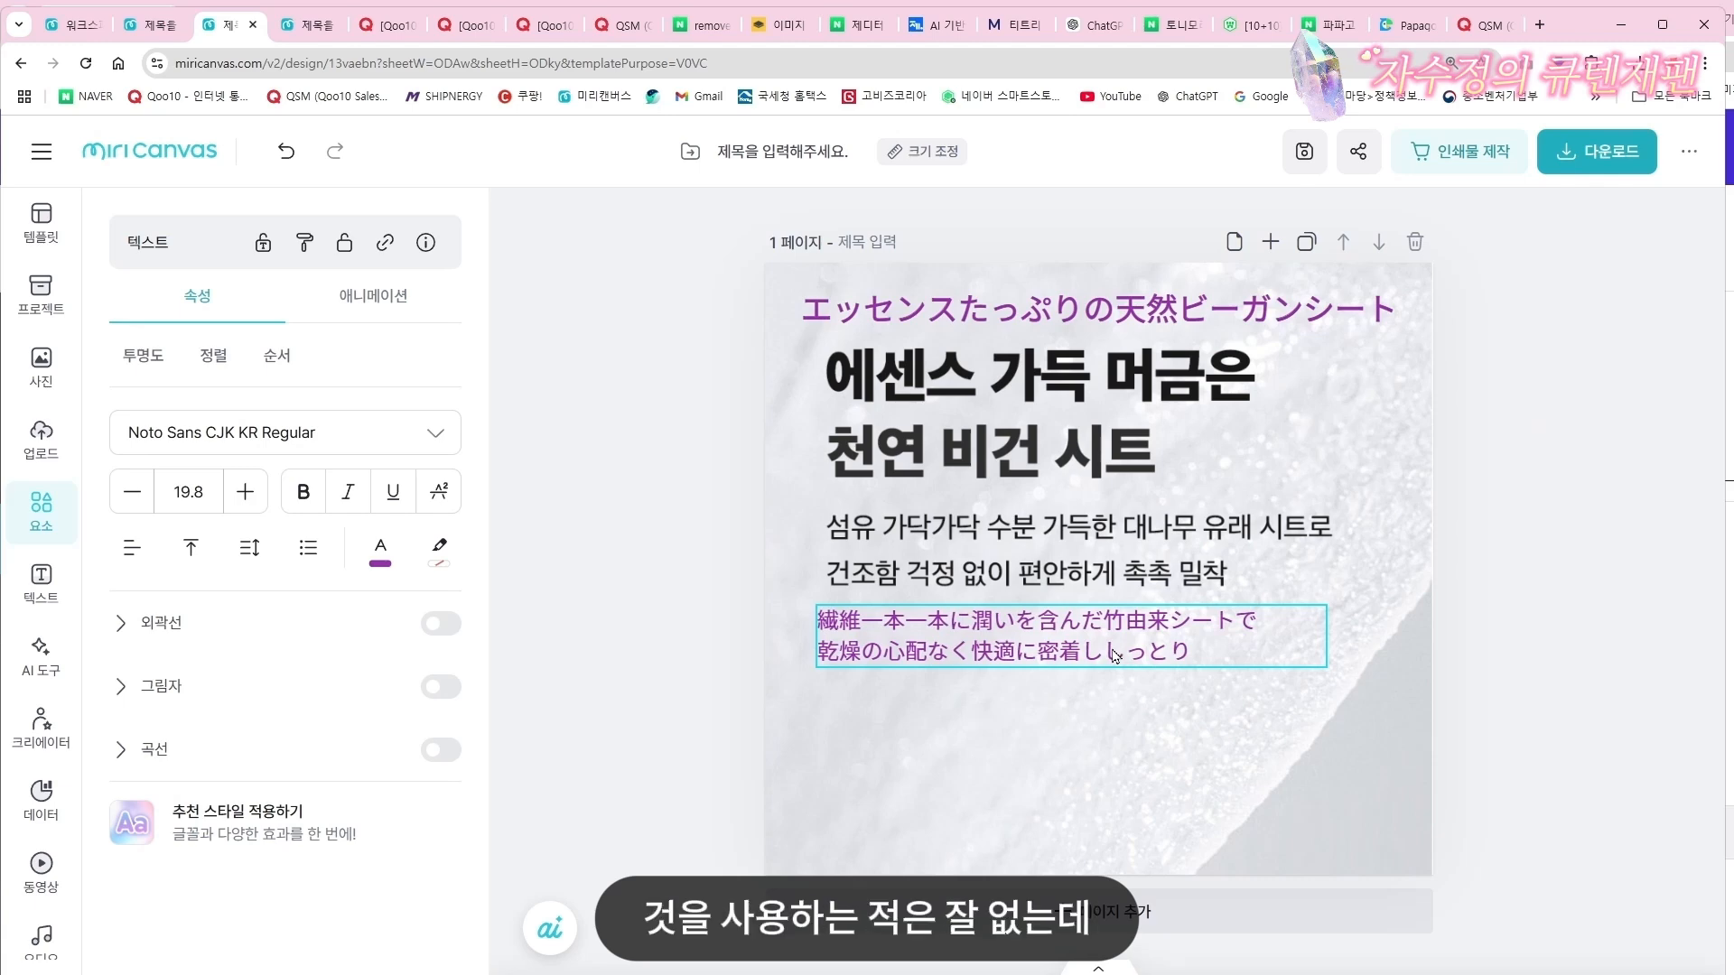
click(1533, 610)
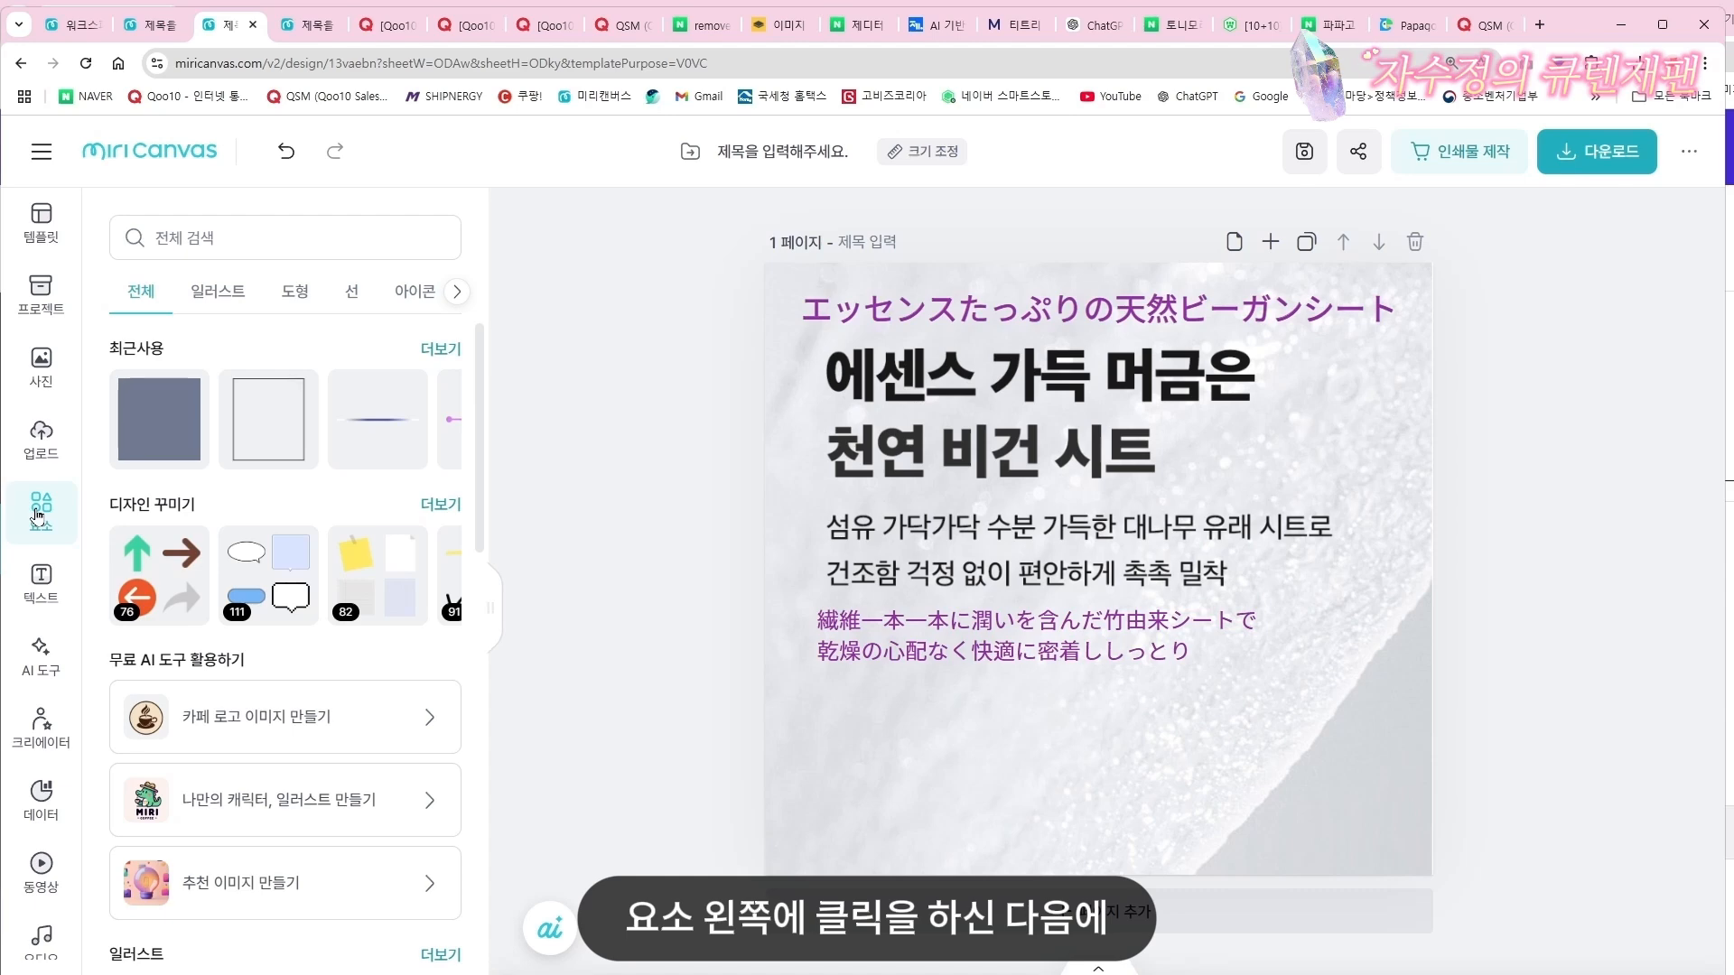
Search the design elements for 선물 and browse the gift illustrations
click(189, 237)
text(선물)
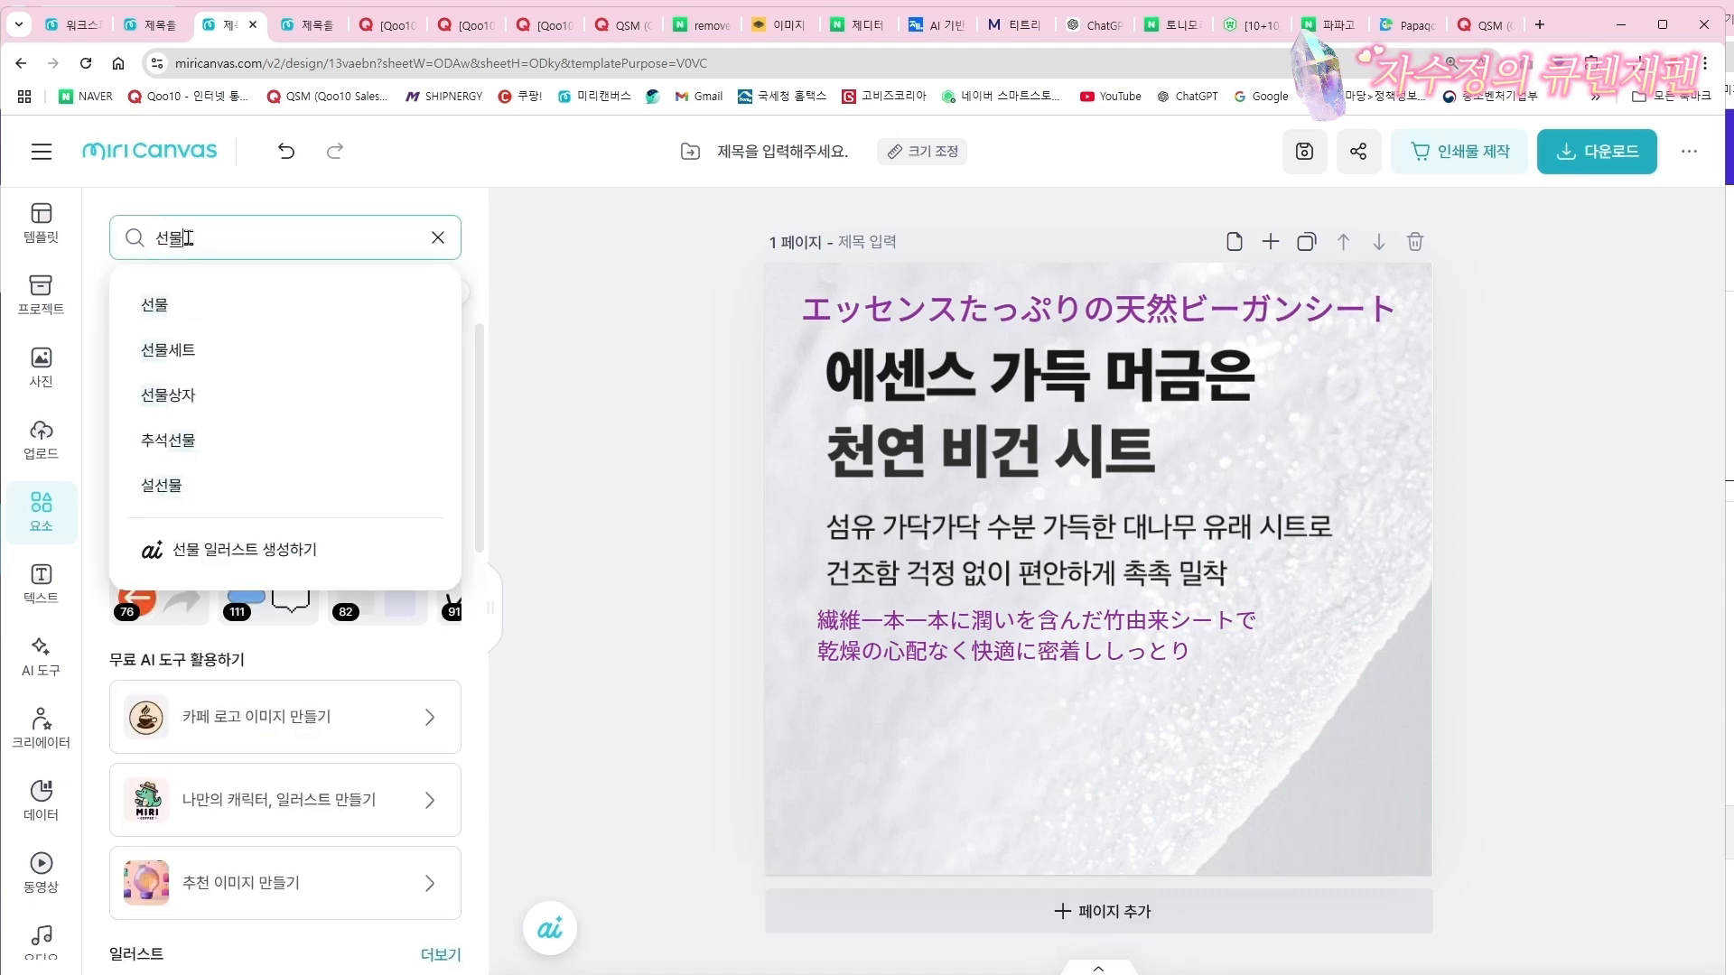
key(Return)
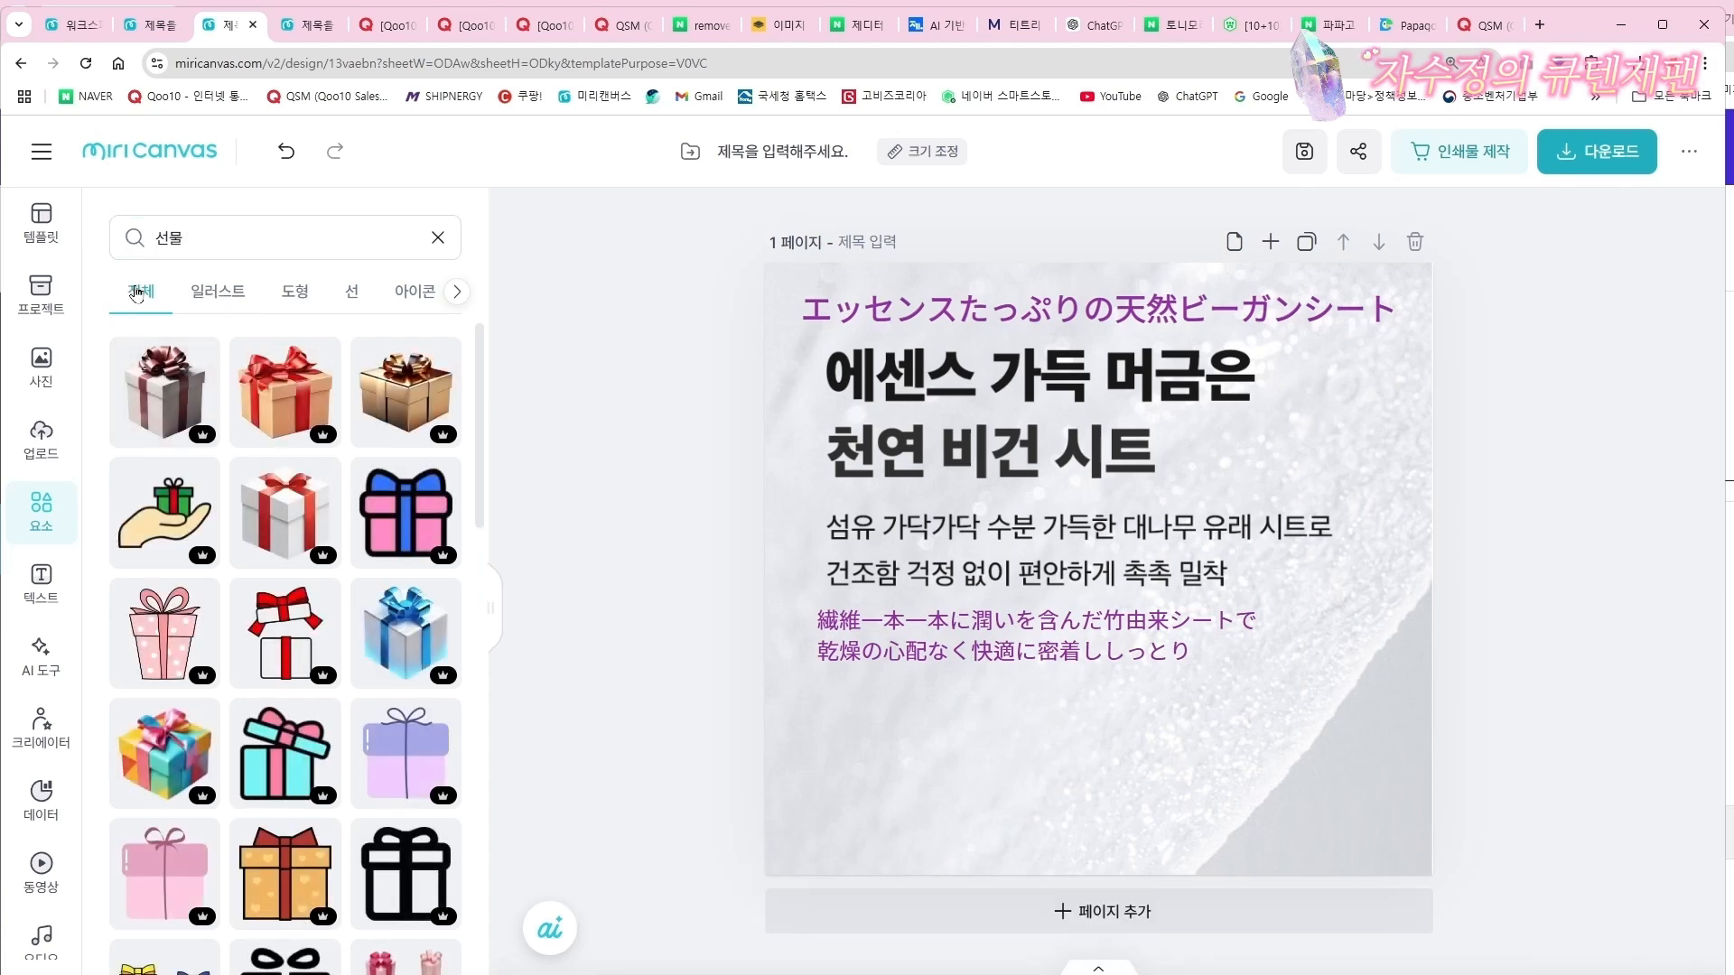
scroll(238, 648, down, 5)
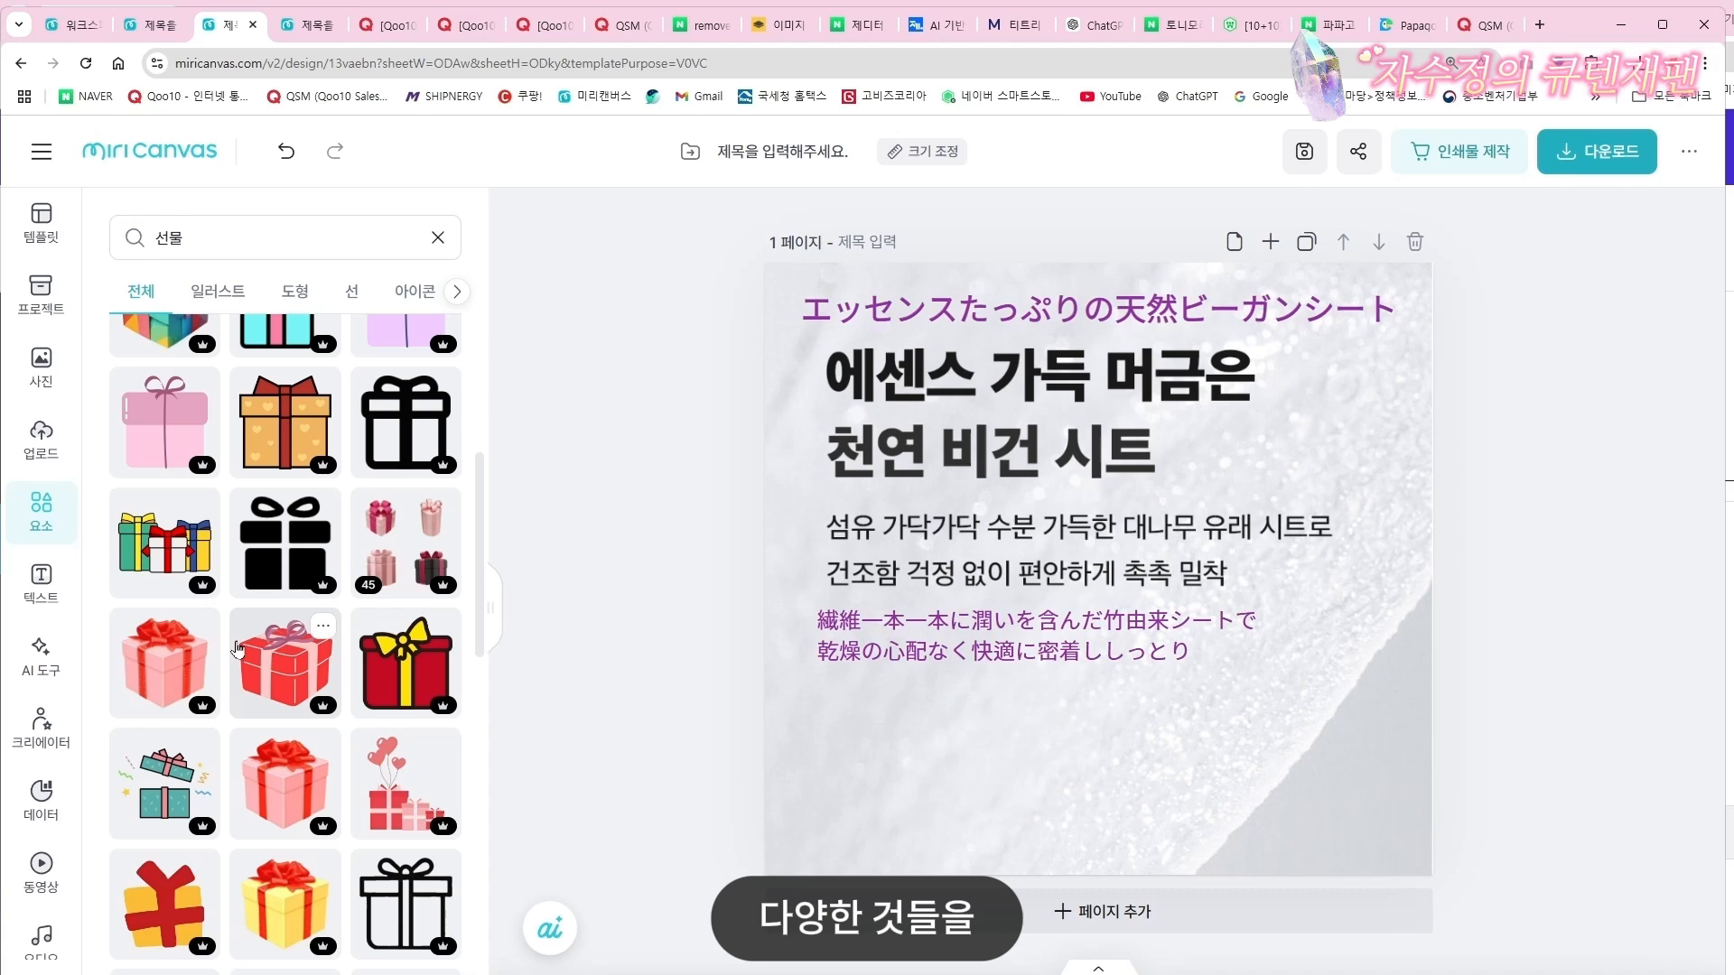
scroll(238, 647, down, 4)
Try the yellow gift box with a red ribbon, reduced in size, near the canvas's lower-right corner, and delete it
click(282, 546)
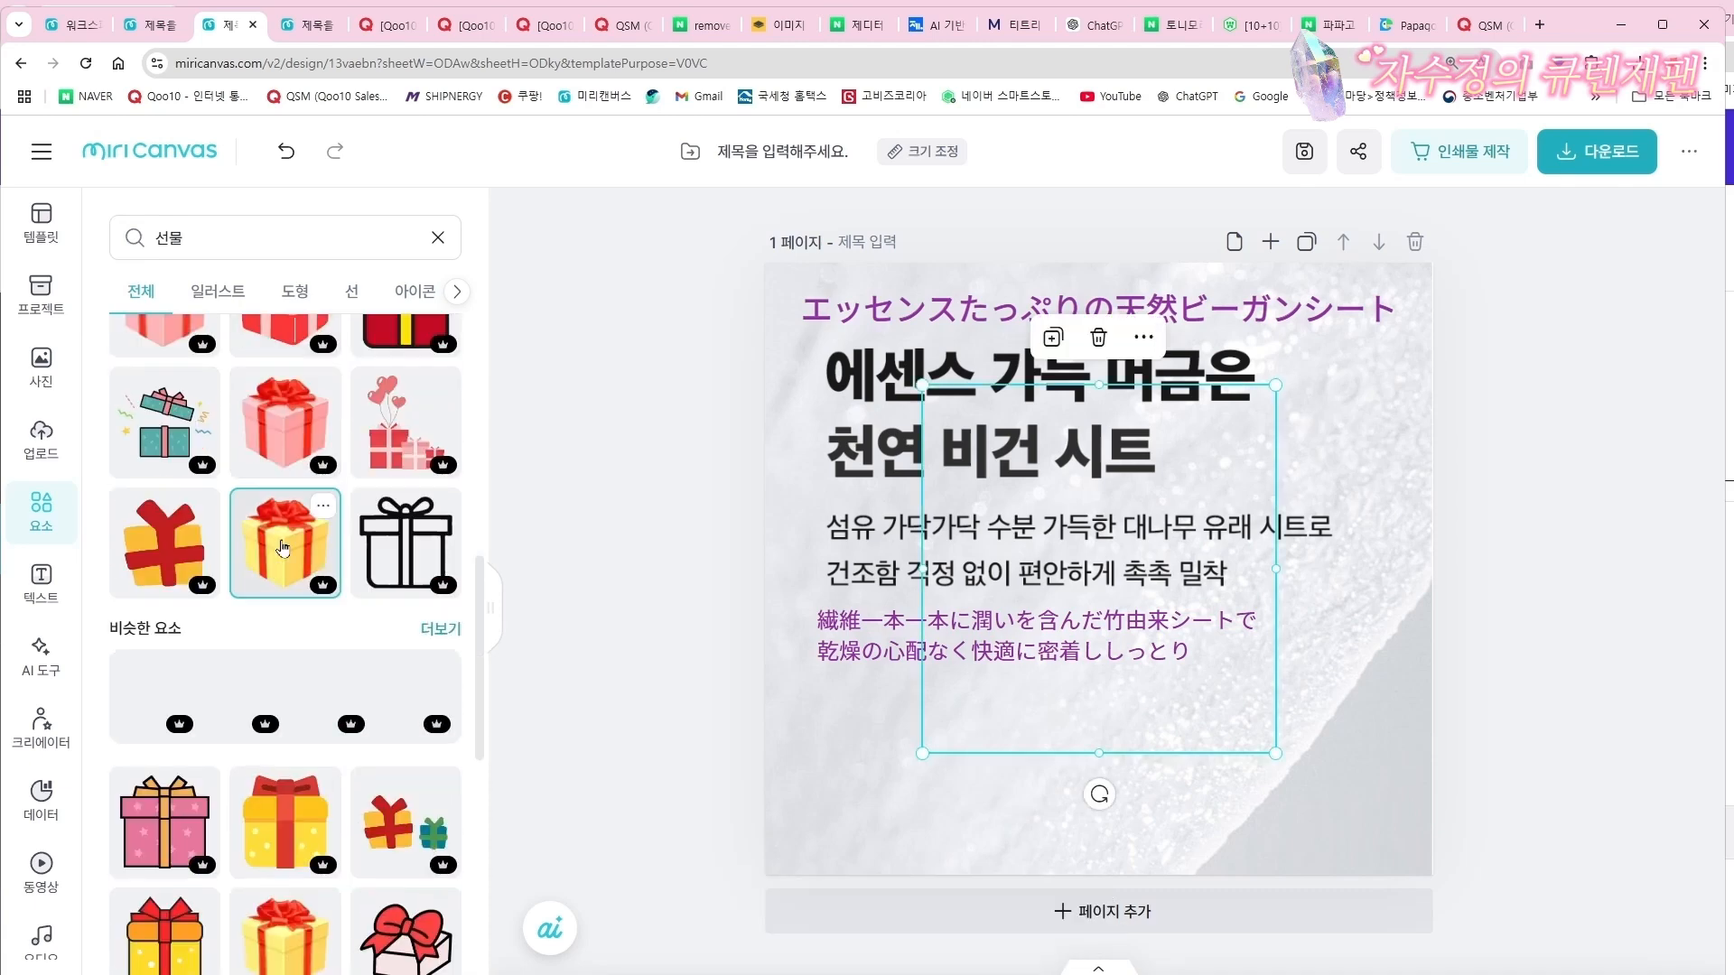
drag(1130, 489, 1217, 607)
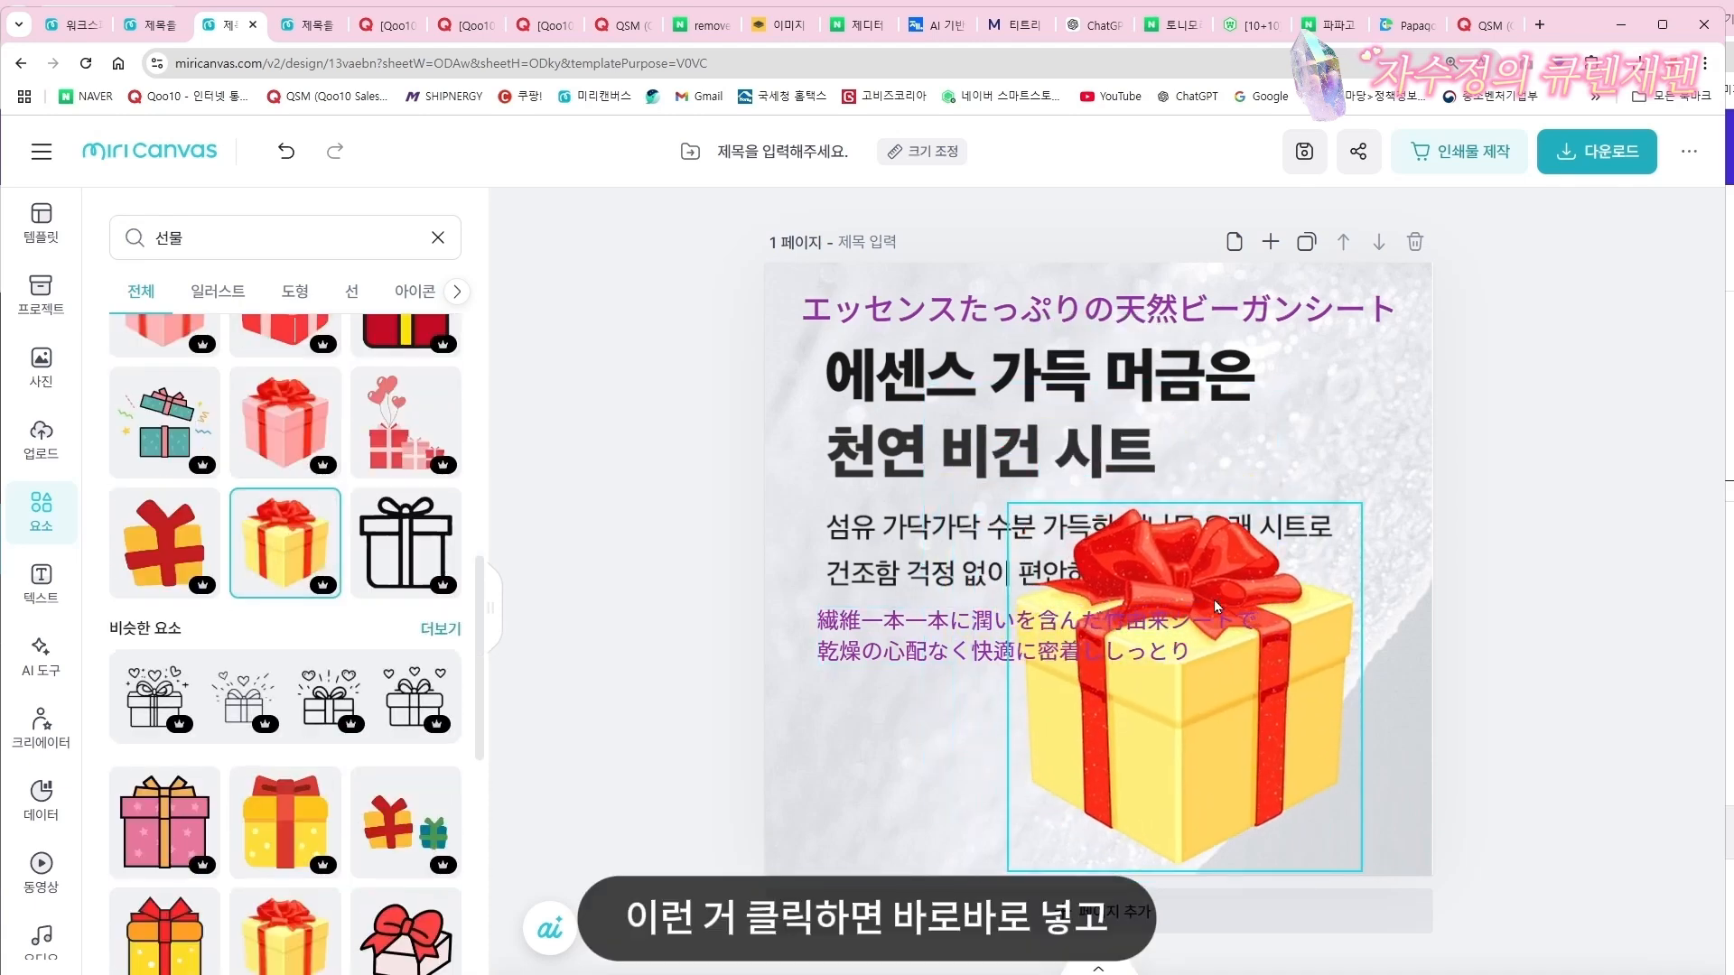
drag(1009, 504, 1196, 698)
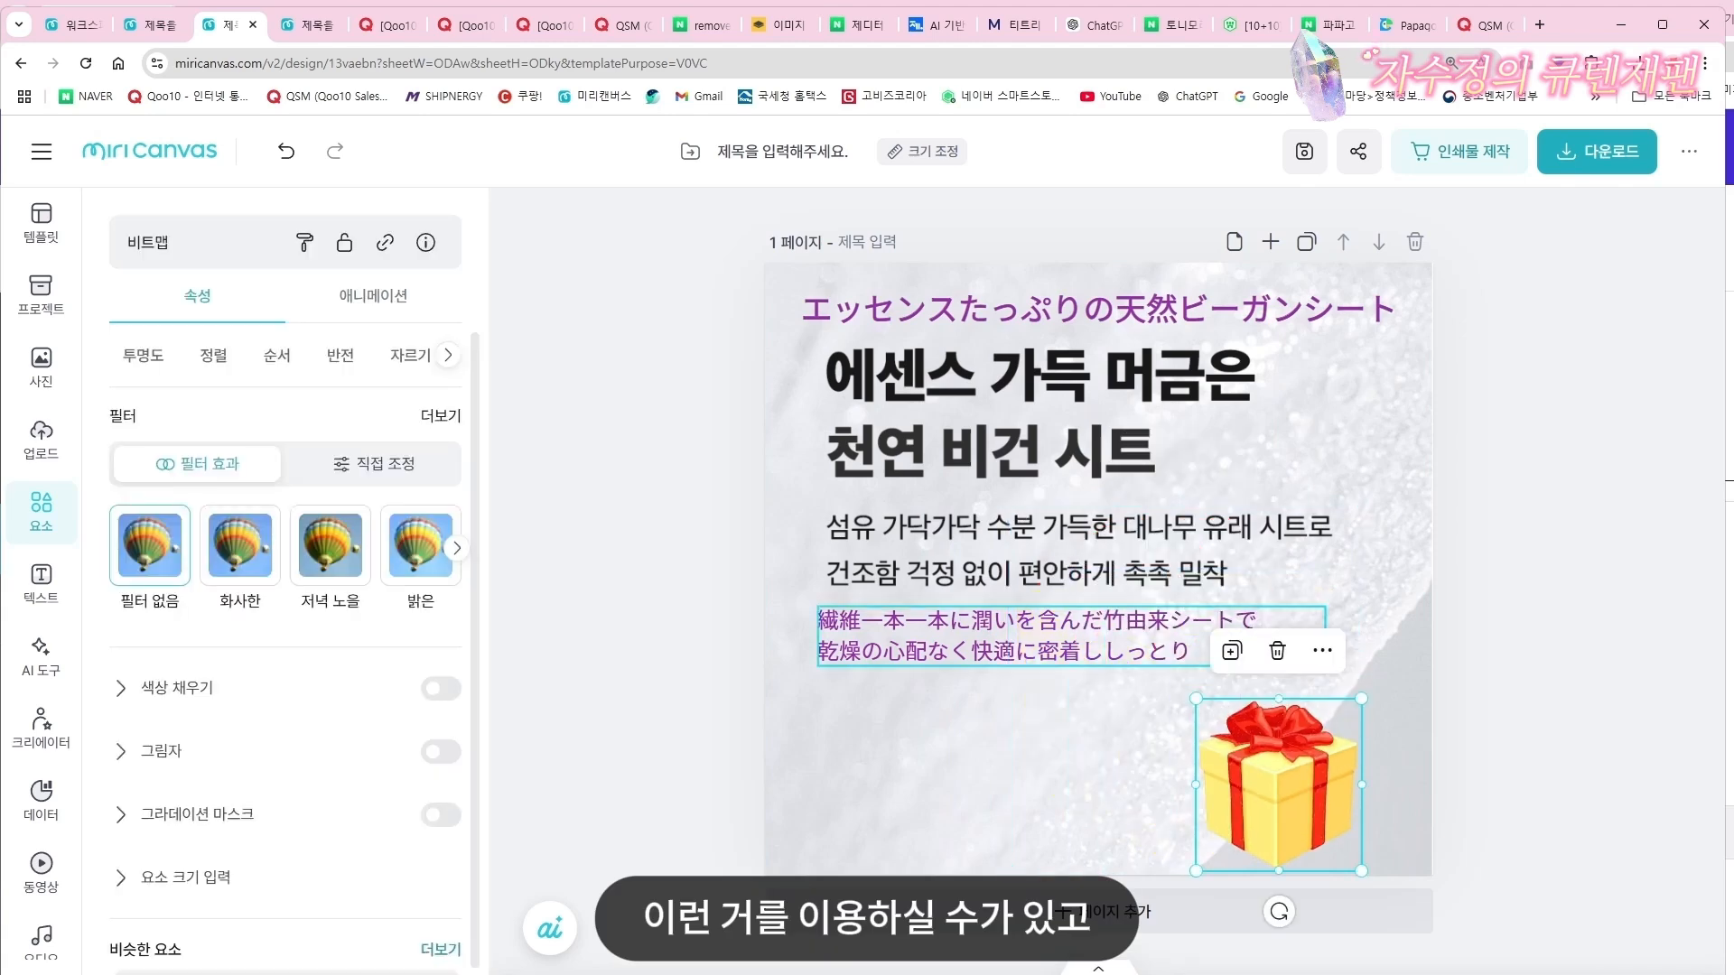
key(Delete)
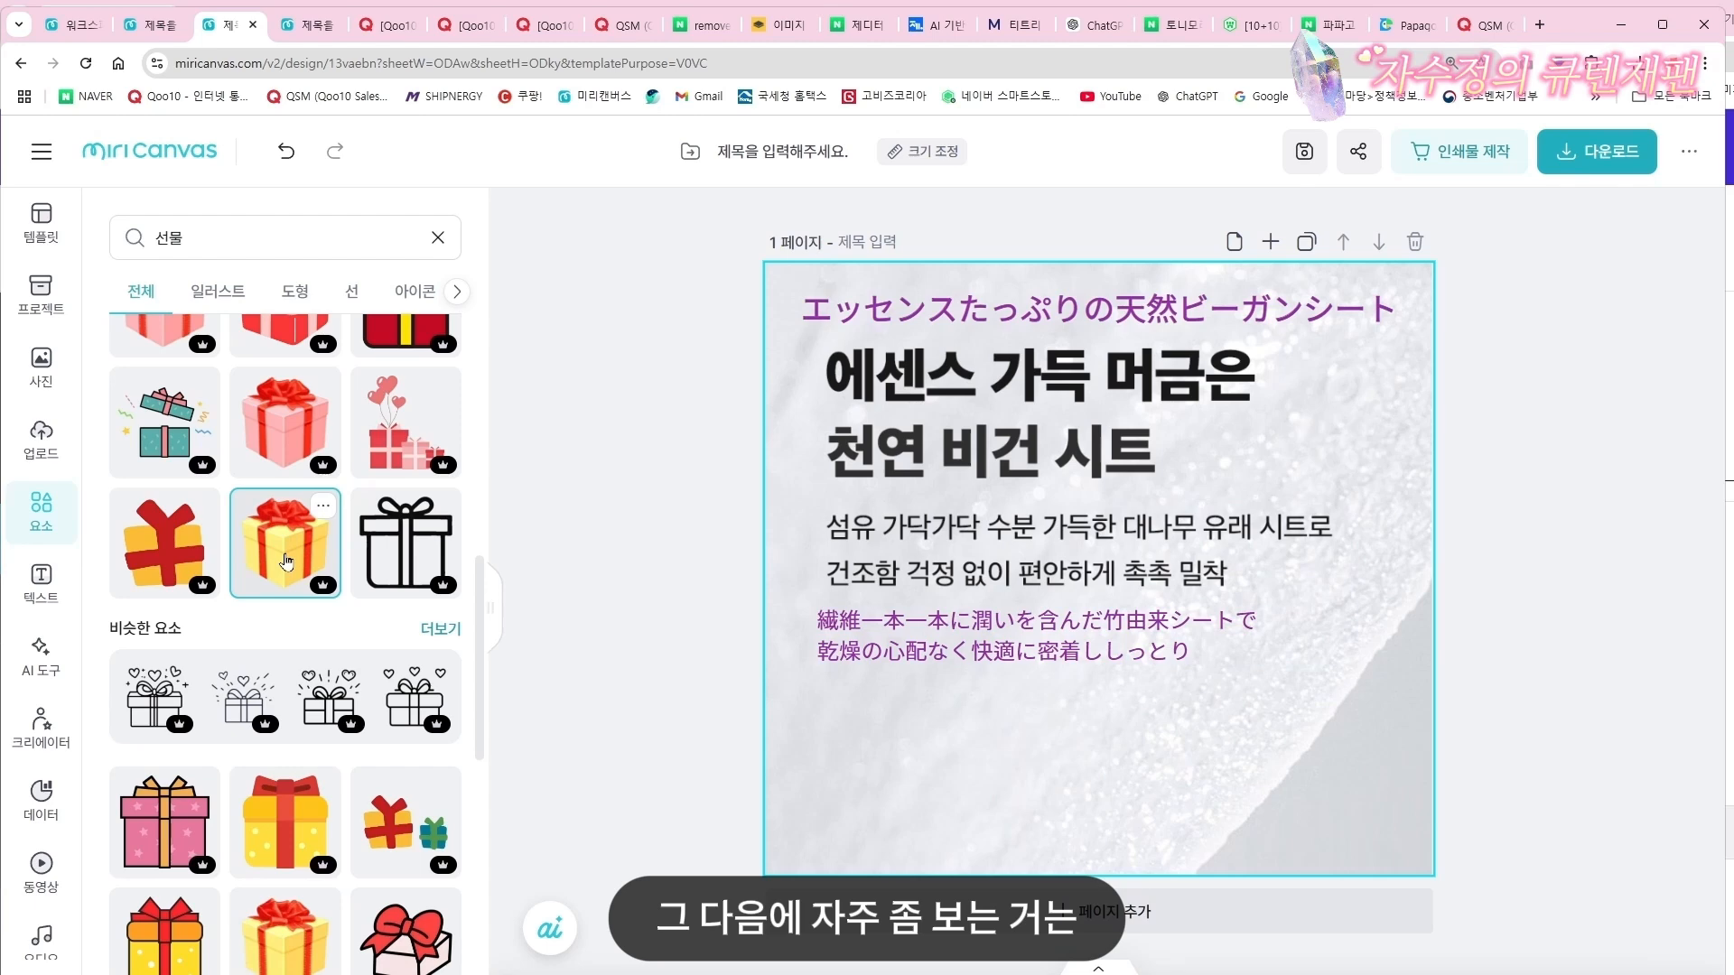
Add a subtitle text box, place it below the Japanese body text and open its placeholder text for editing
click(38, 590)
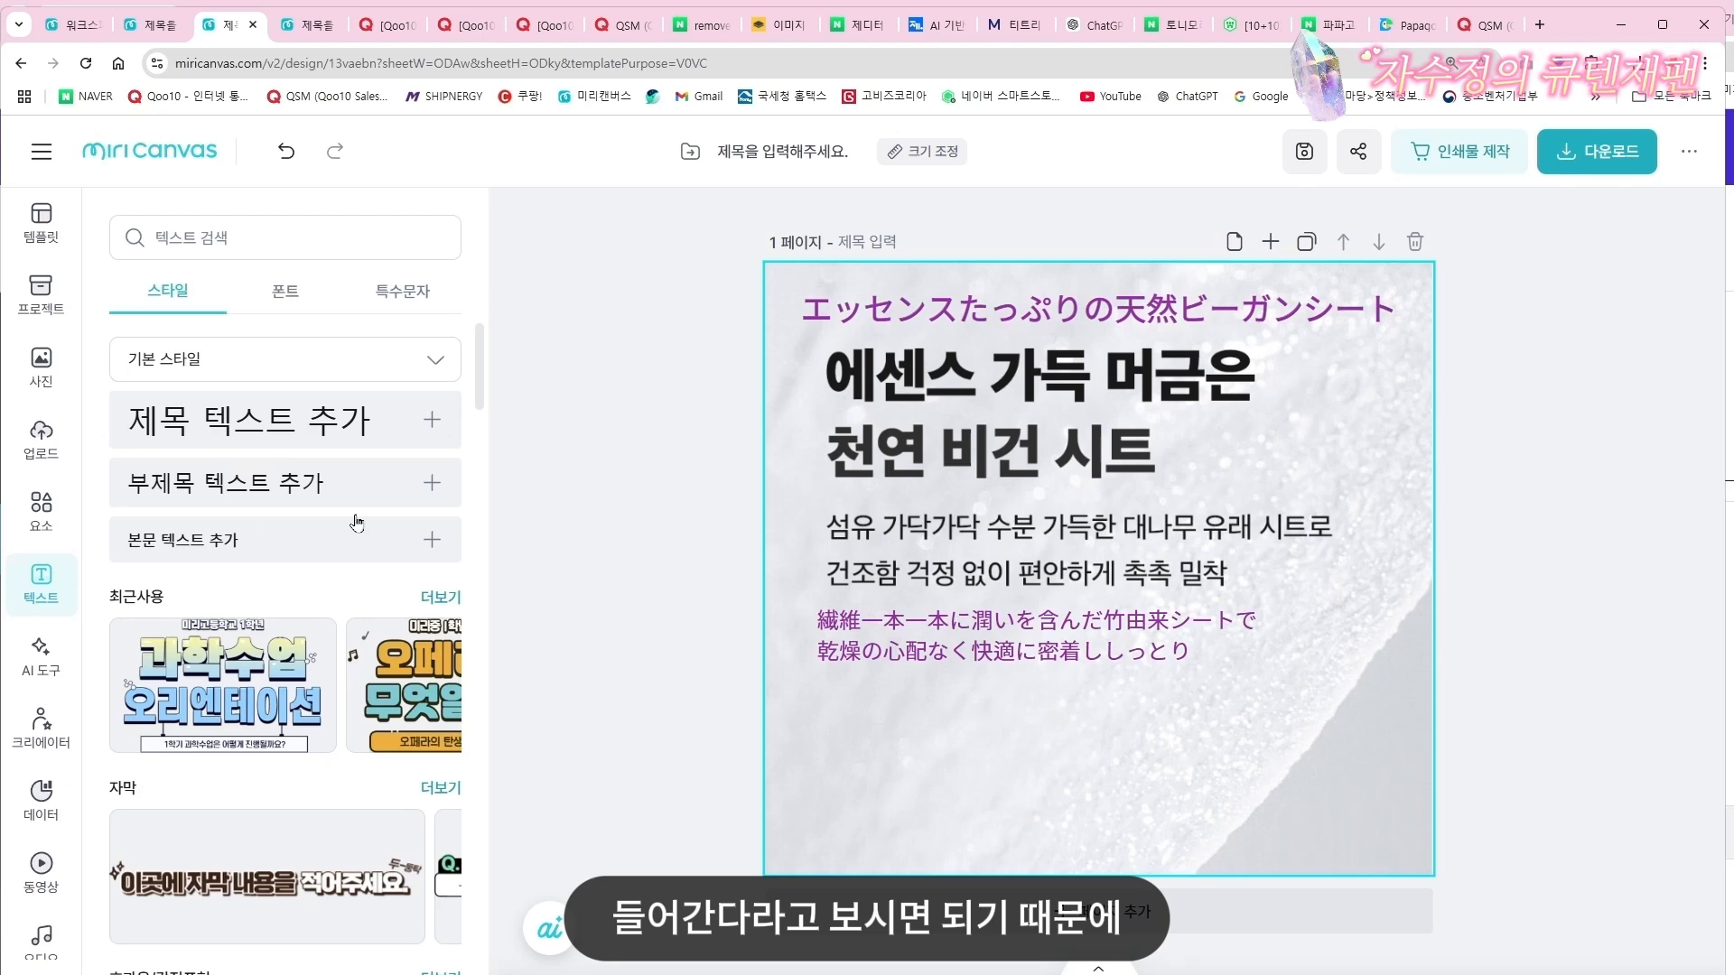
click(190, 488)
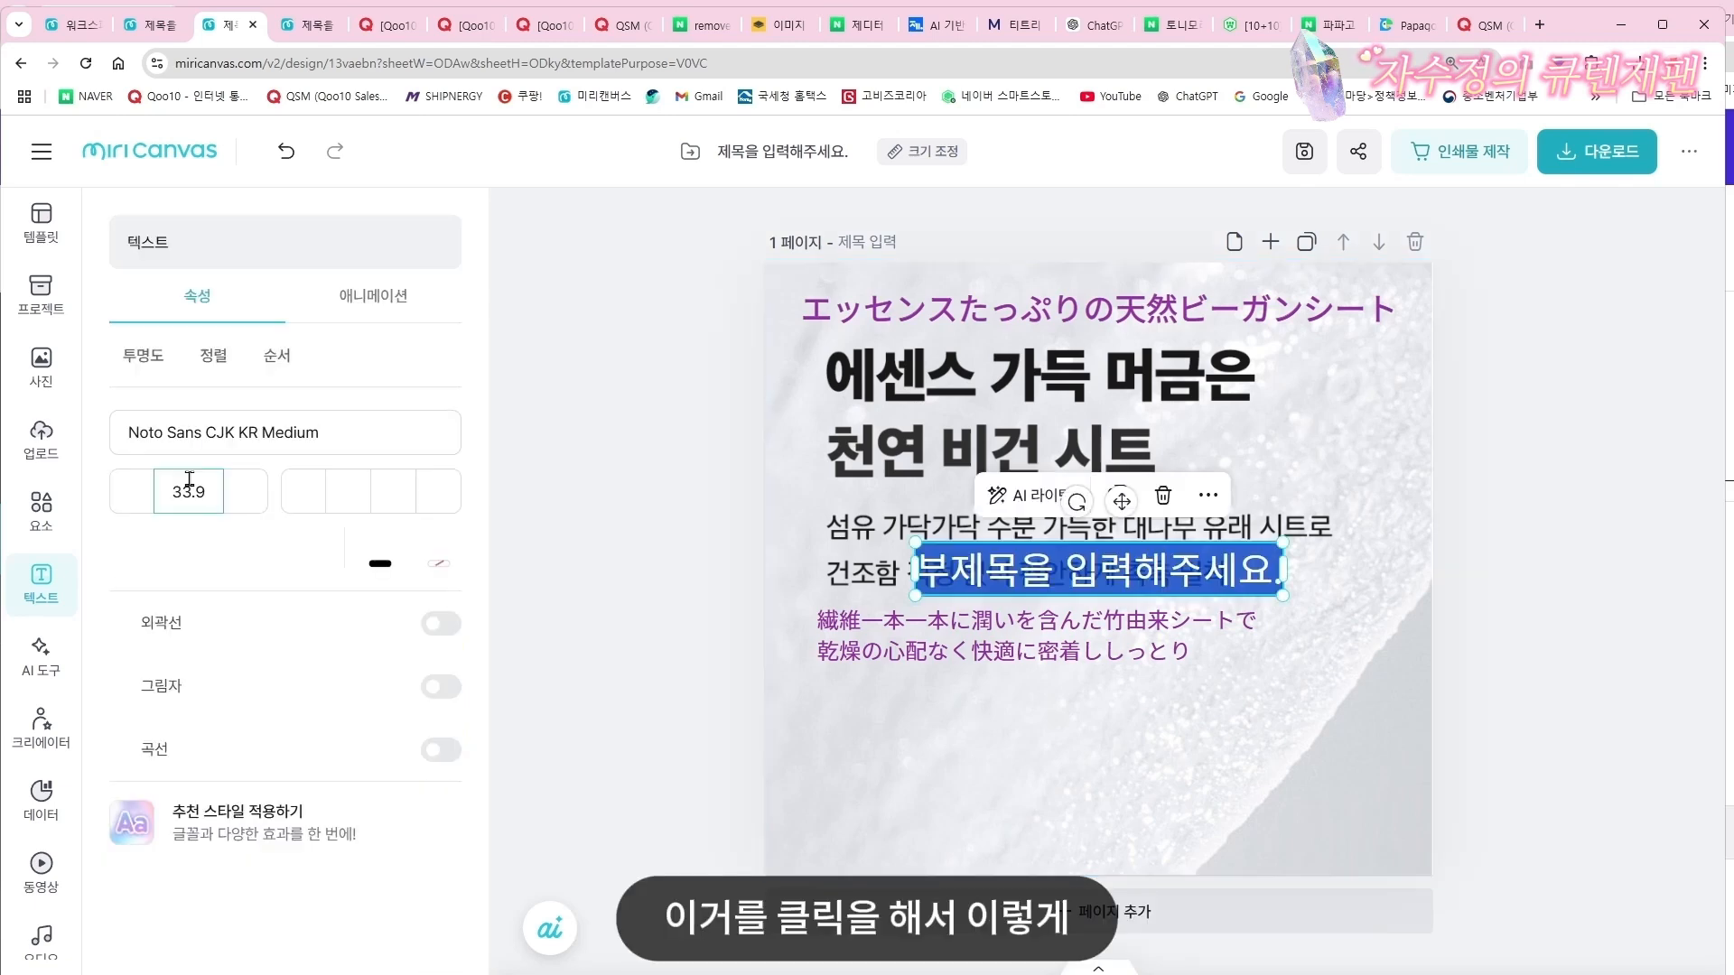
click(1382, 628)
drag(1219, 571, 1221, 736)
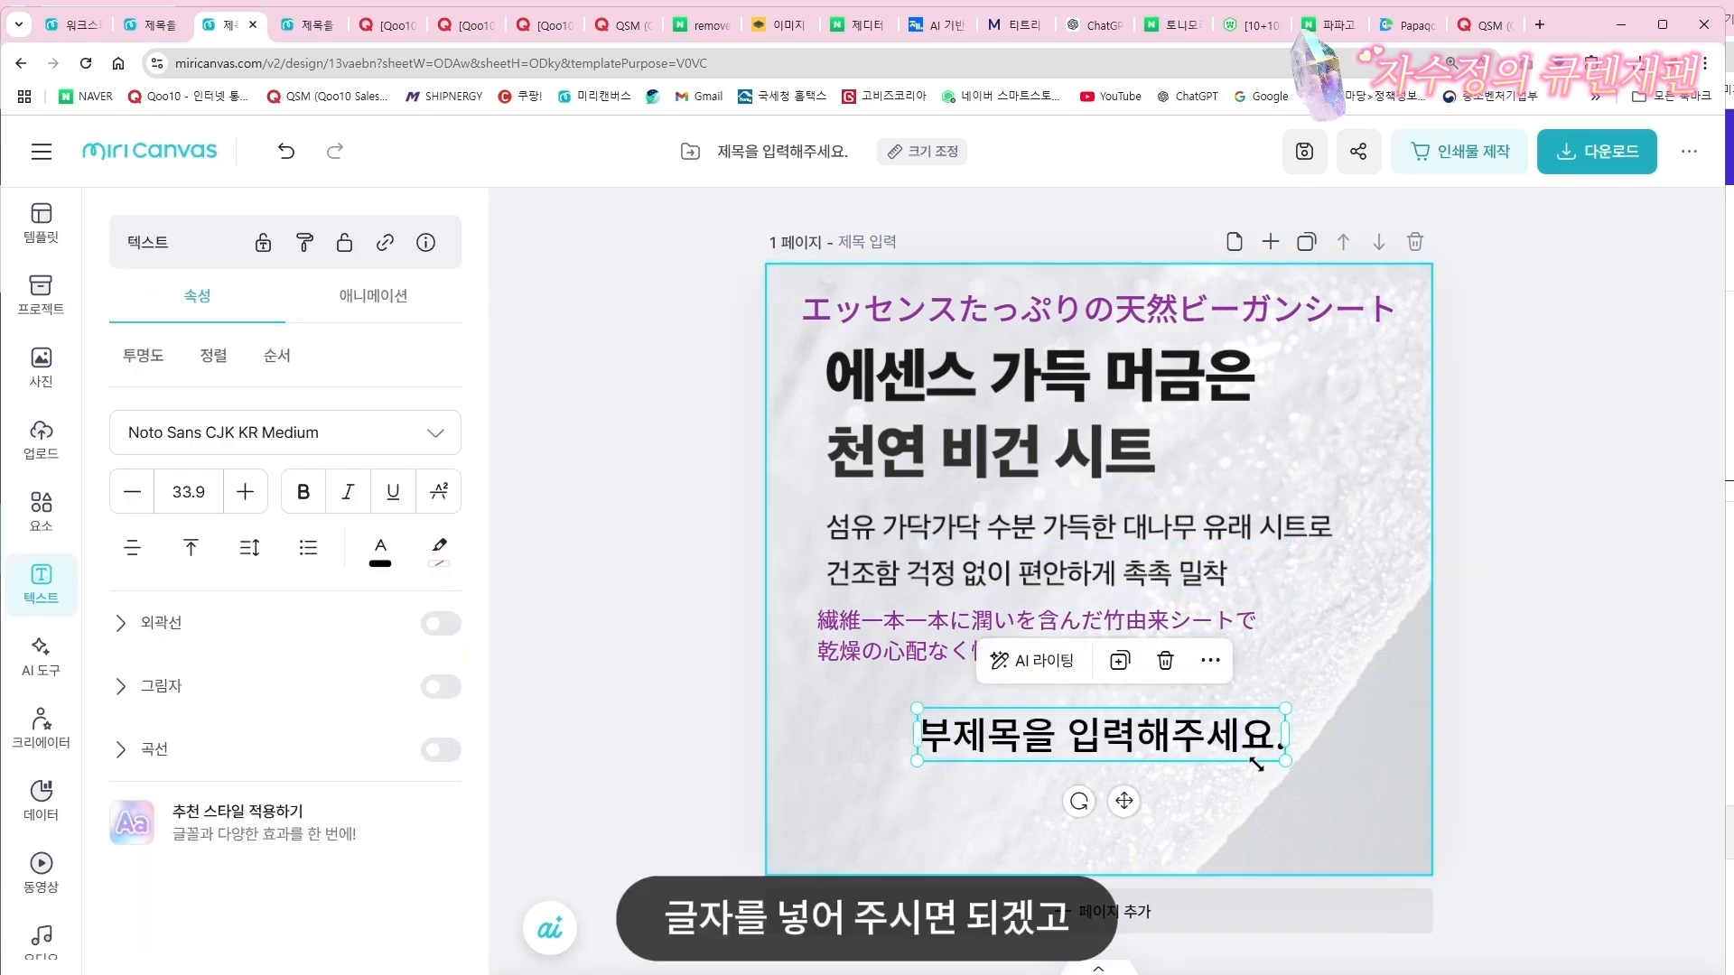
double_click(1184, 744)
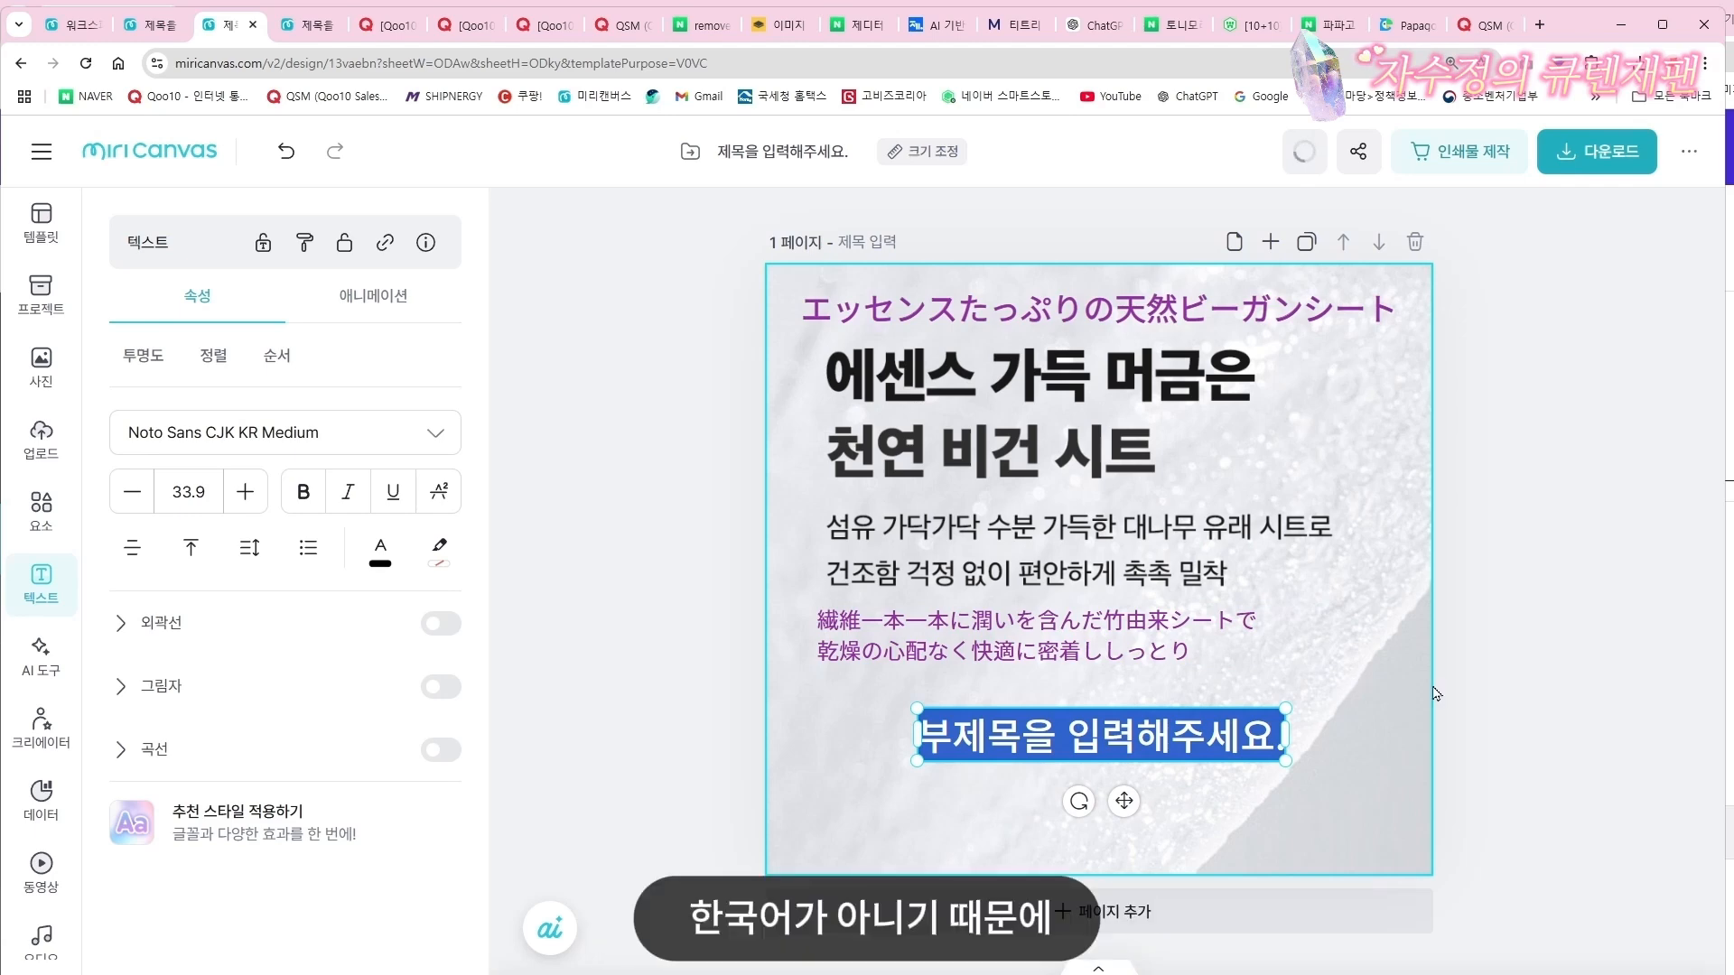
Leave the subtitle placeholder text and view the 상세페이지 제작 outline design in its own tab
click(1372, 745)
double_click(1200, 749)
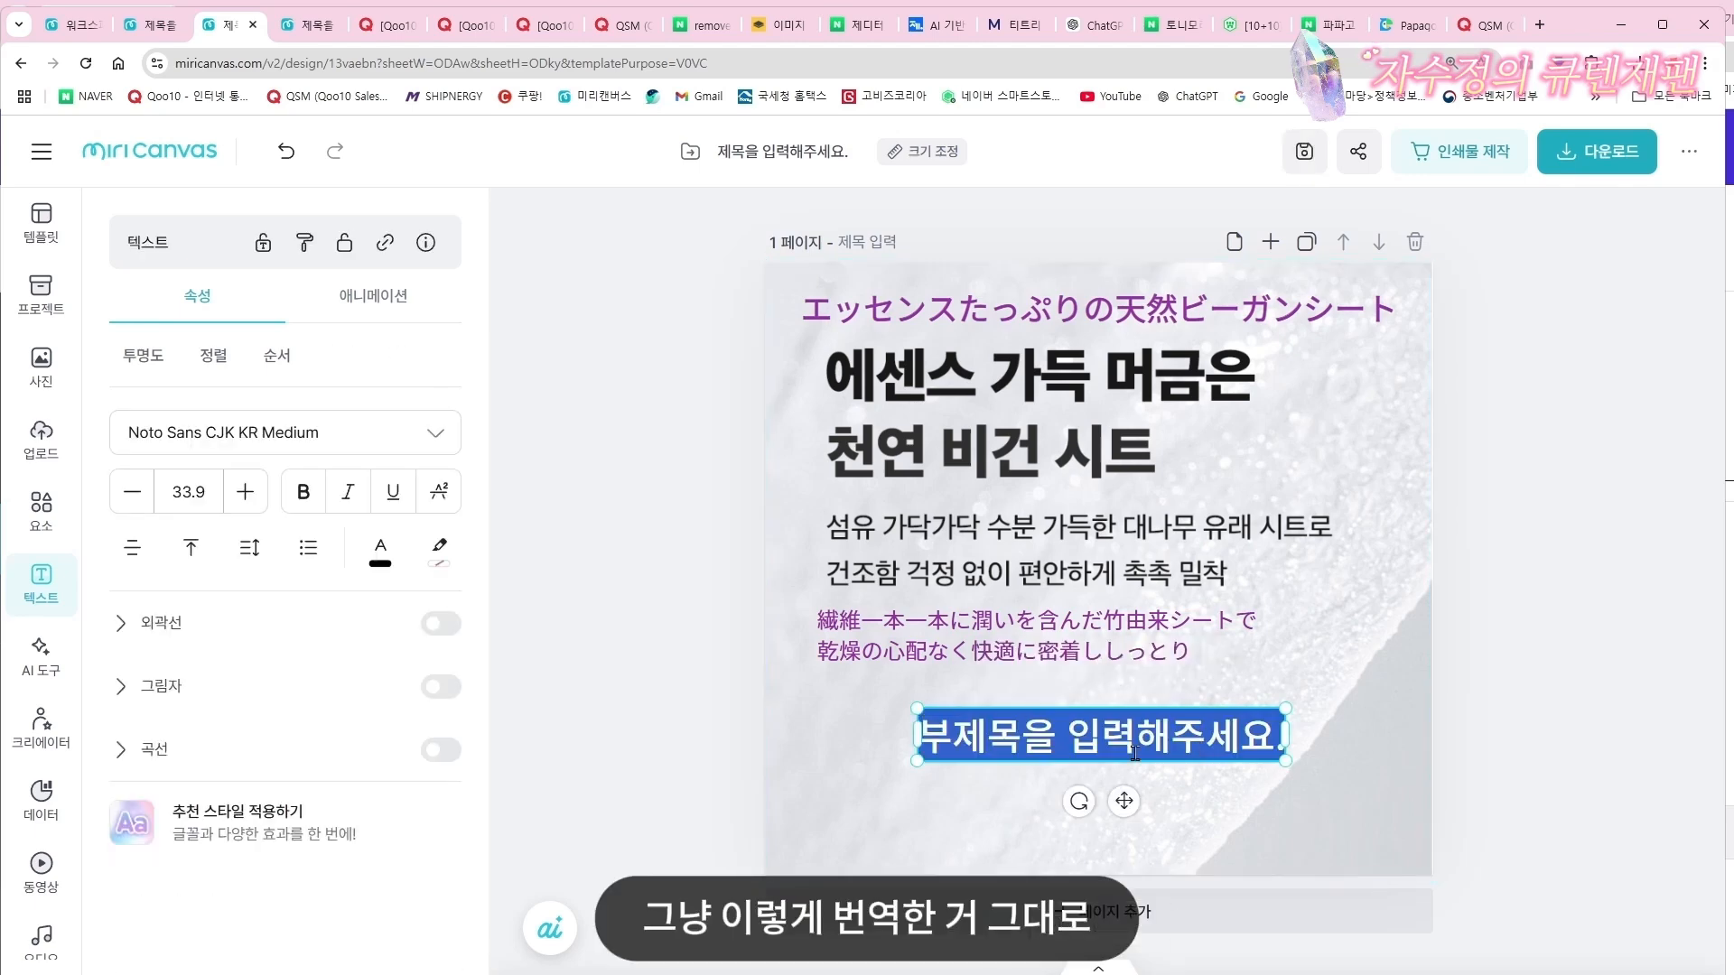
click(1394, 715)
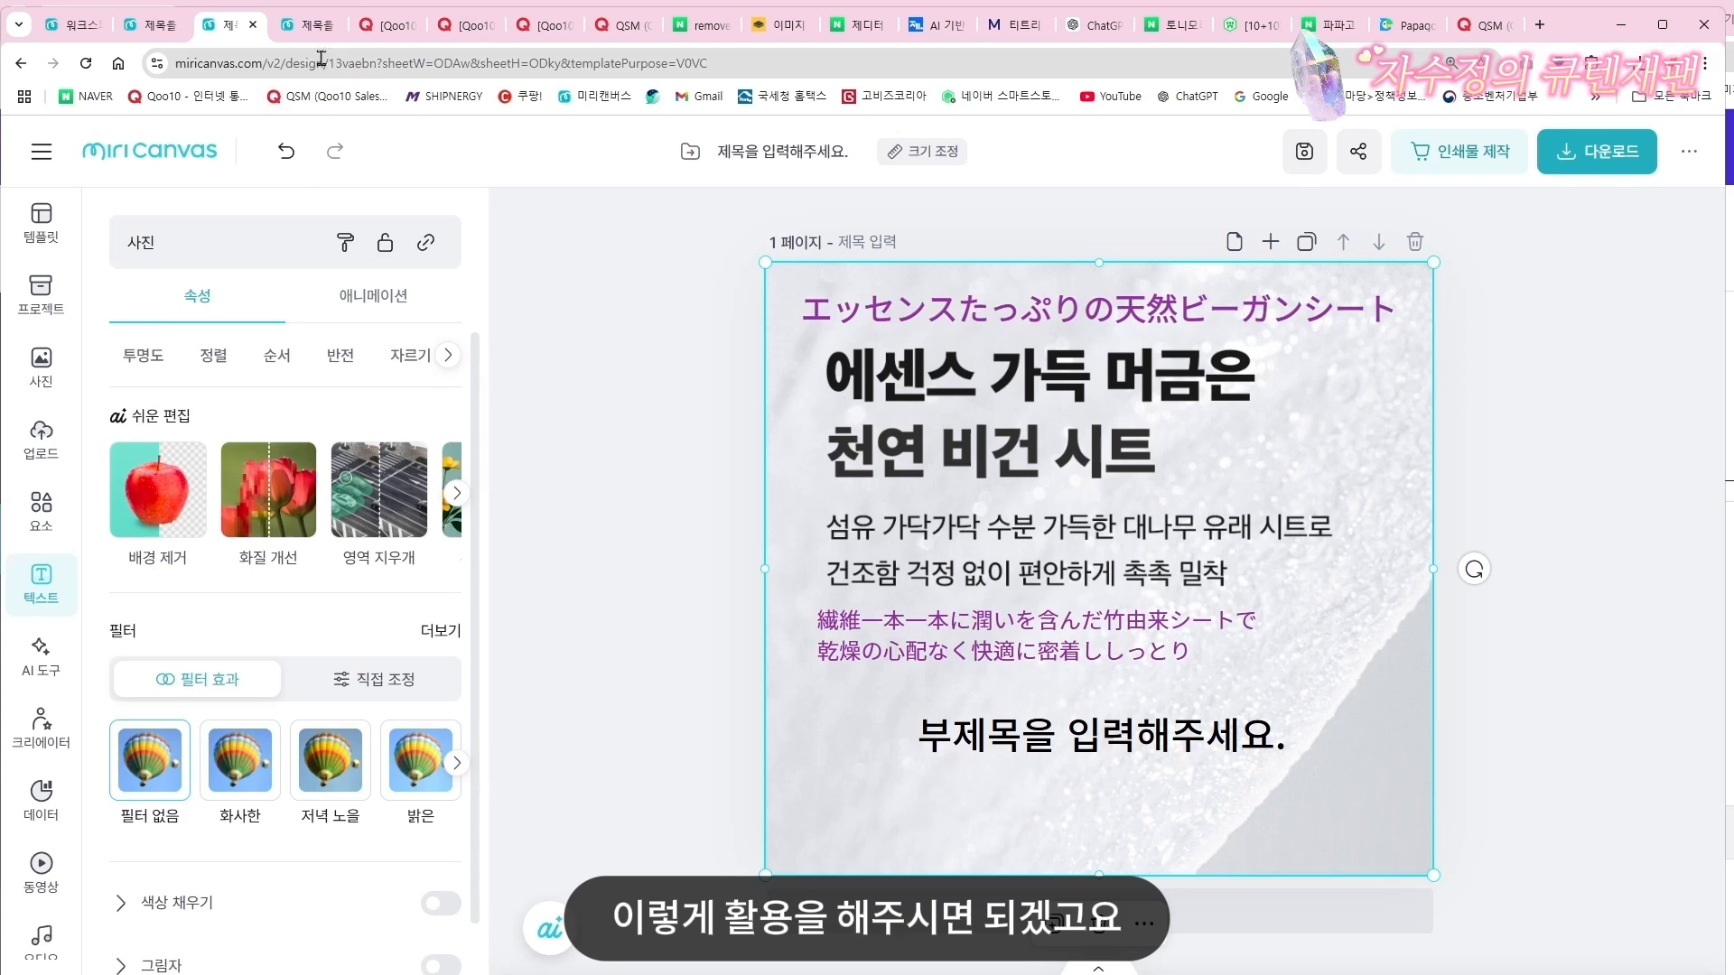
click(310, 25)
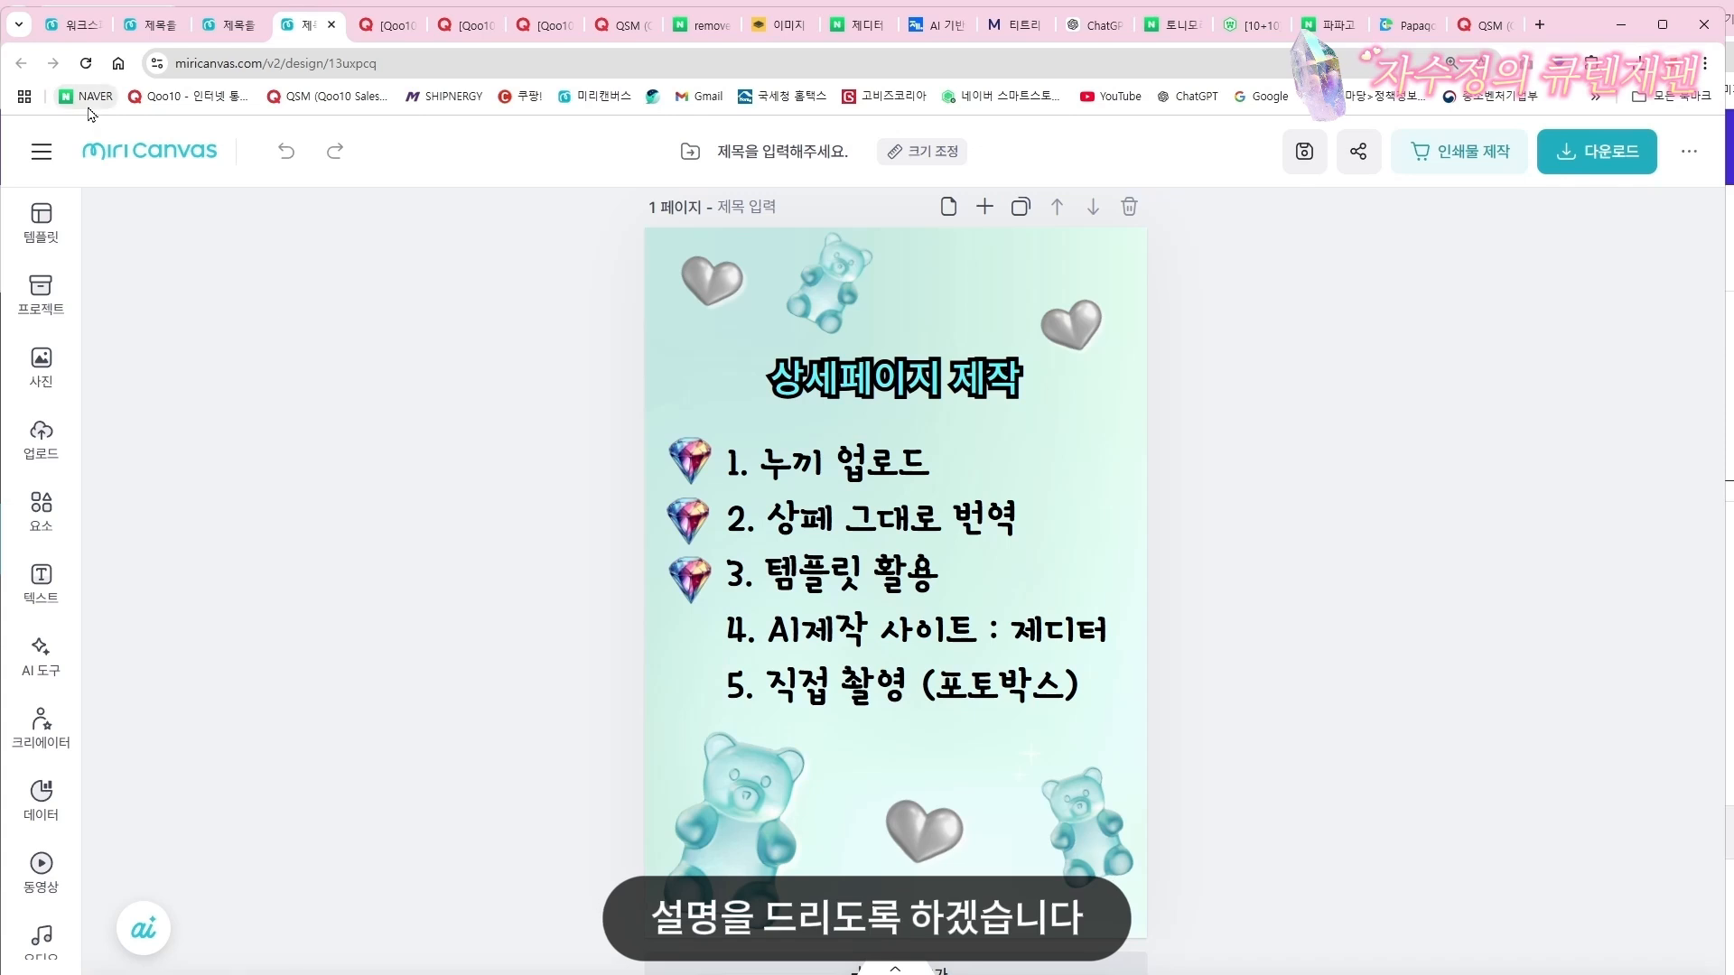
Open the template gallery from the MiriCanvas home page and search the templates for 화장품 상세페이지
click(74, 26)
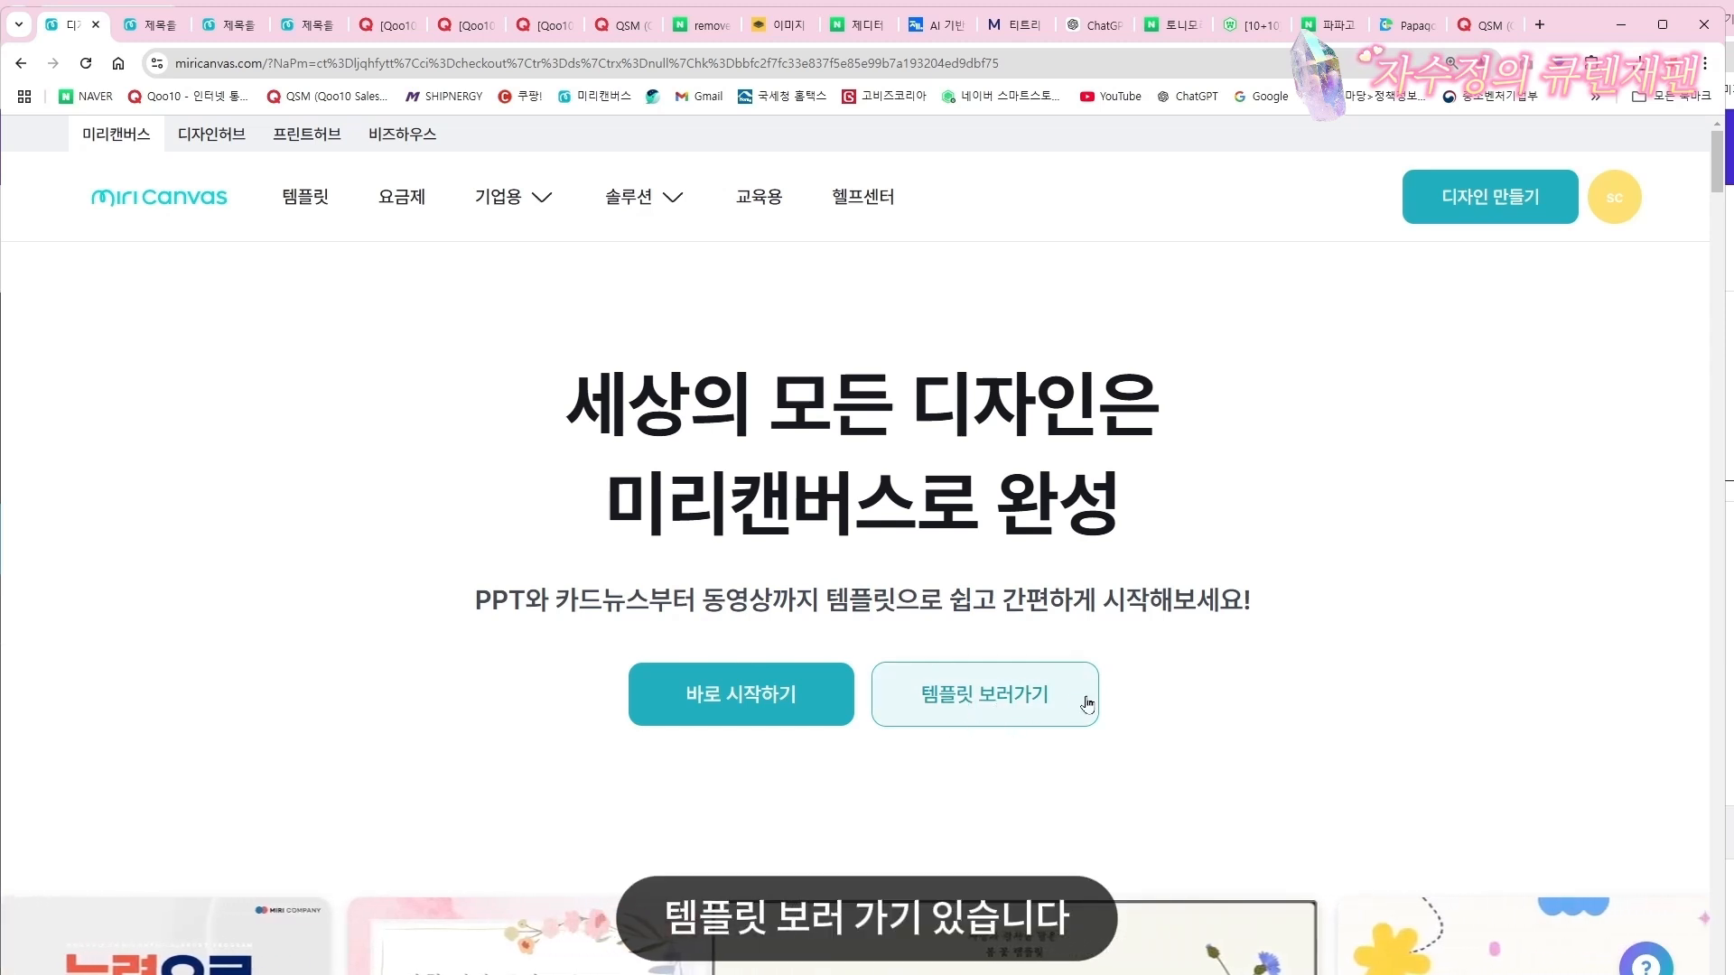
click(1008, 709)
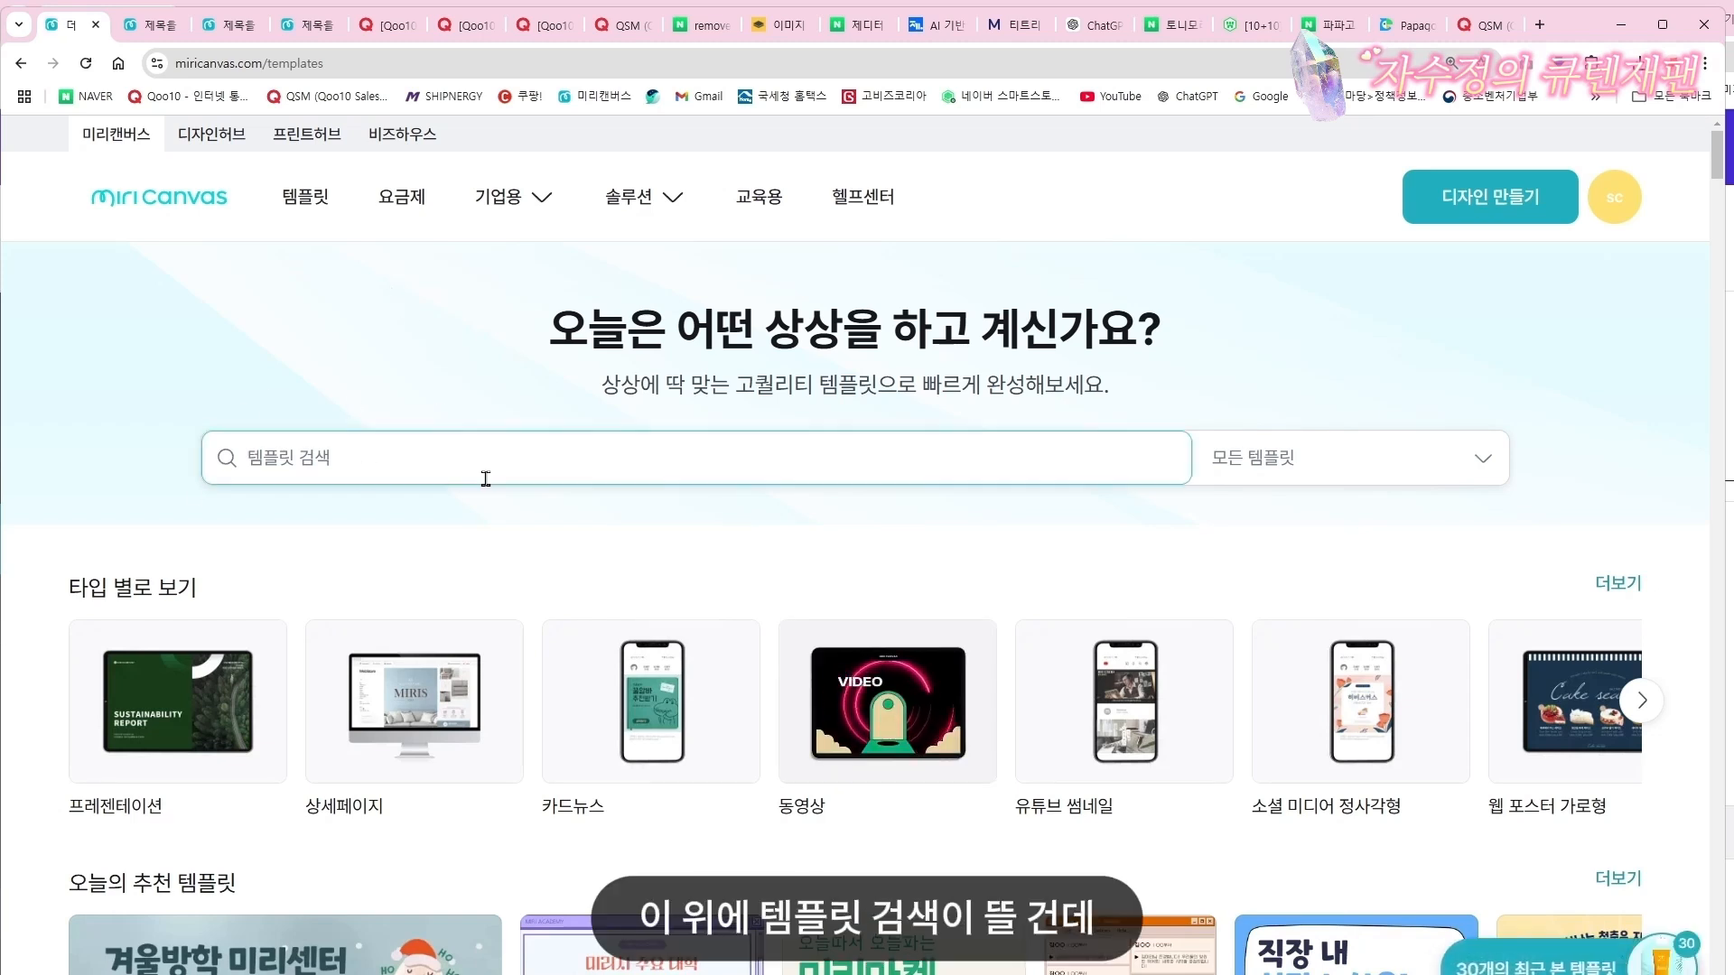
click(405, 469)
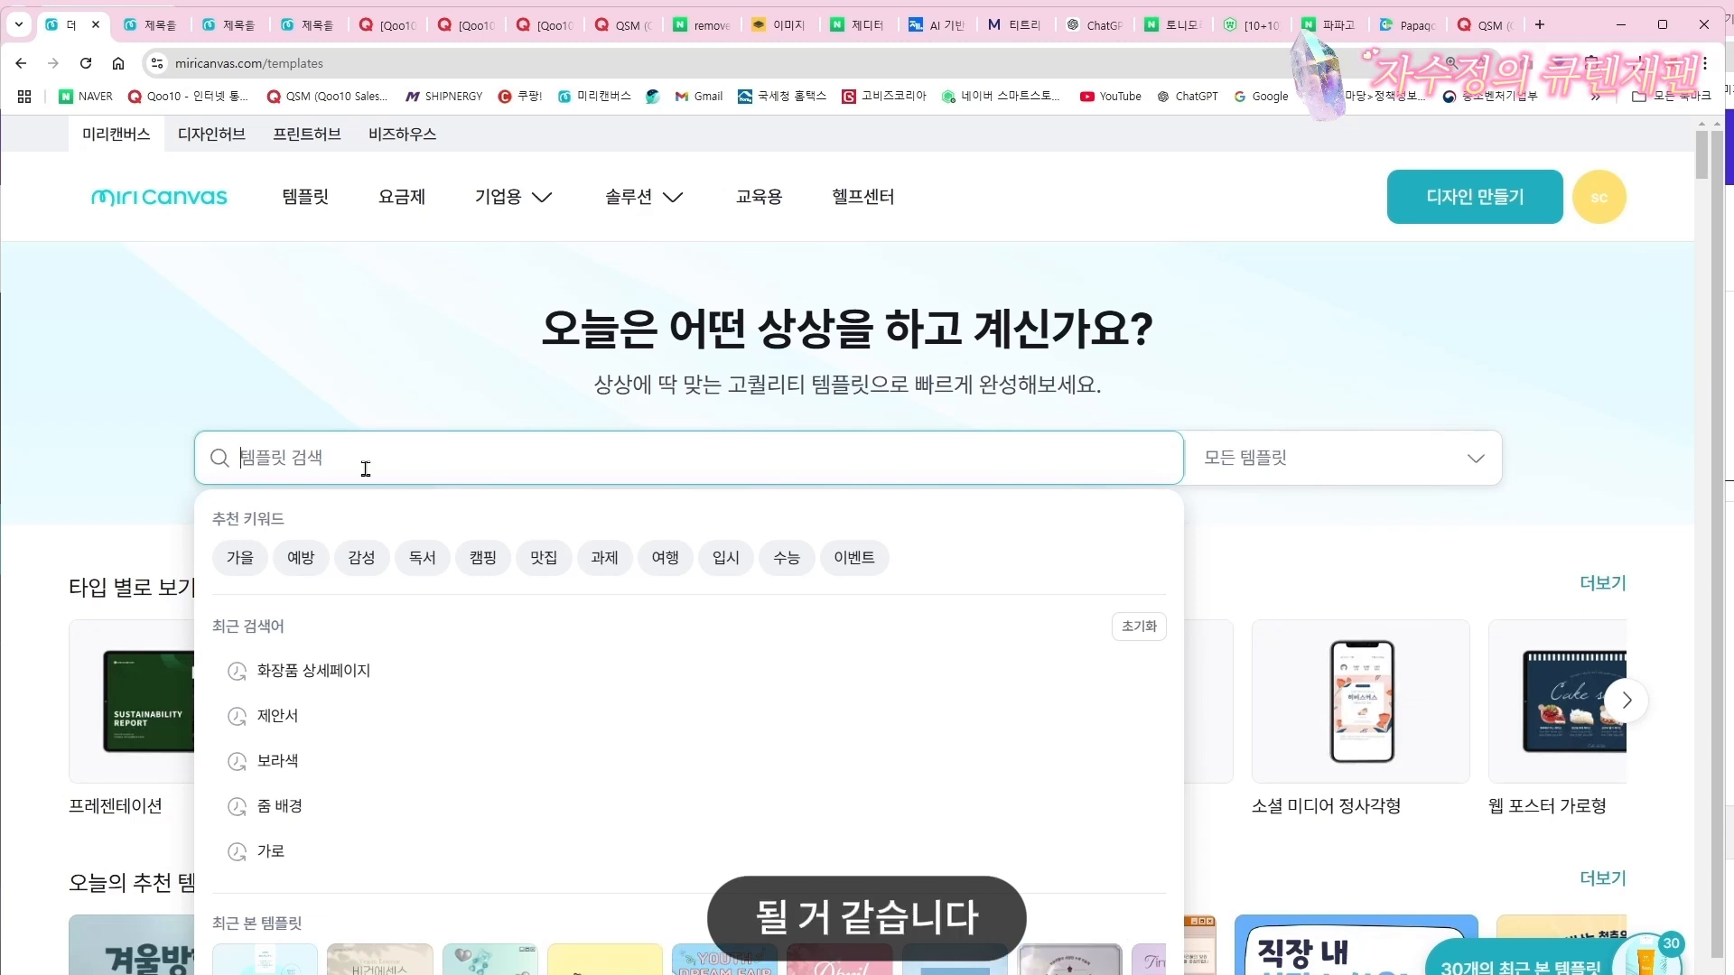
click(338, 679)
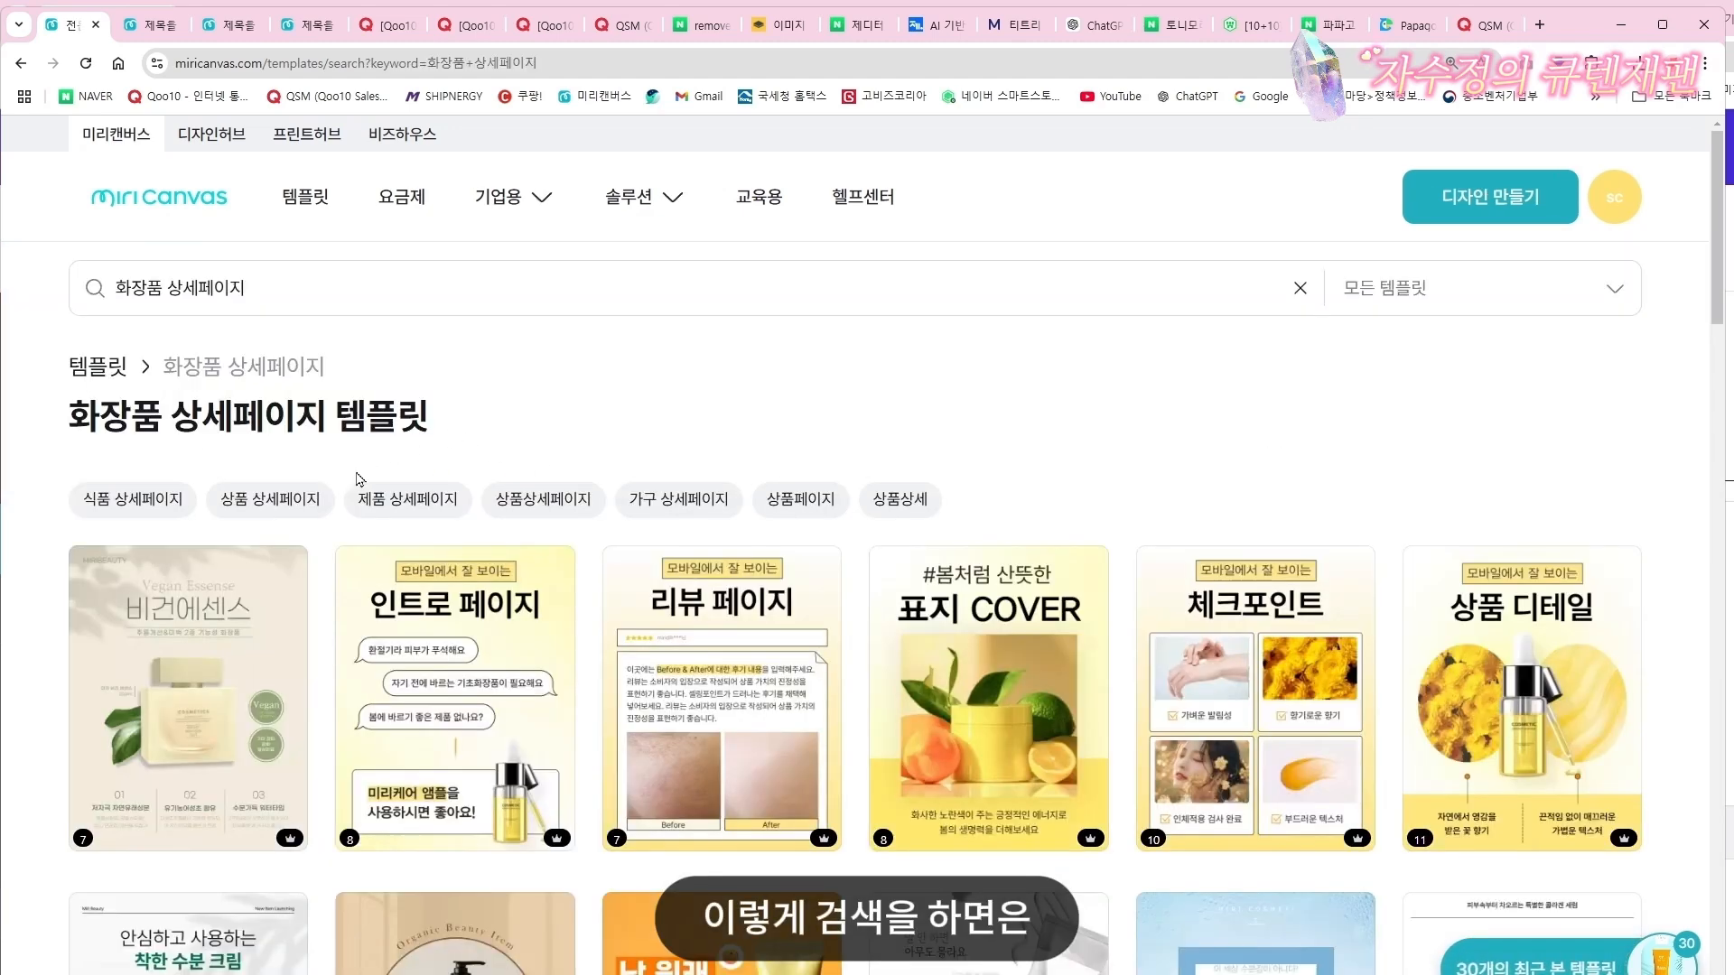
Browse the cosmetics detail page templates in the search results and preview their pages
scroll(962, 567, down, 3)
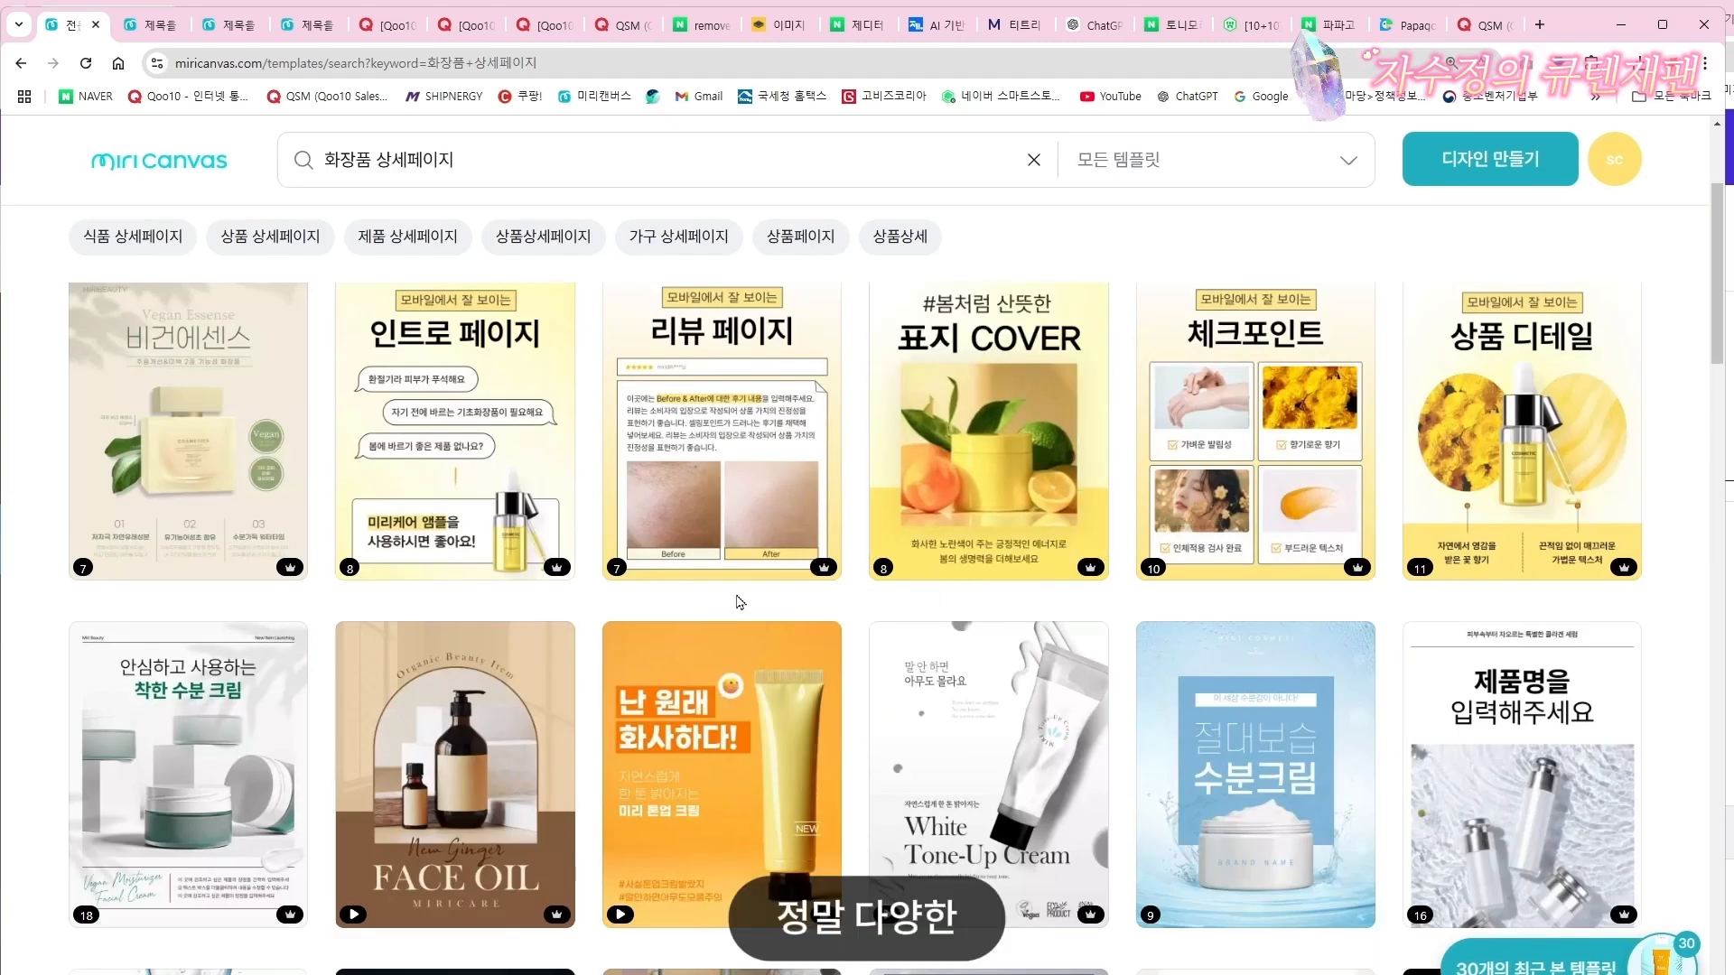
scroll(739, 602, down, 4)
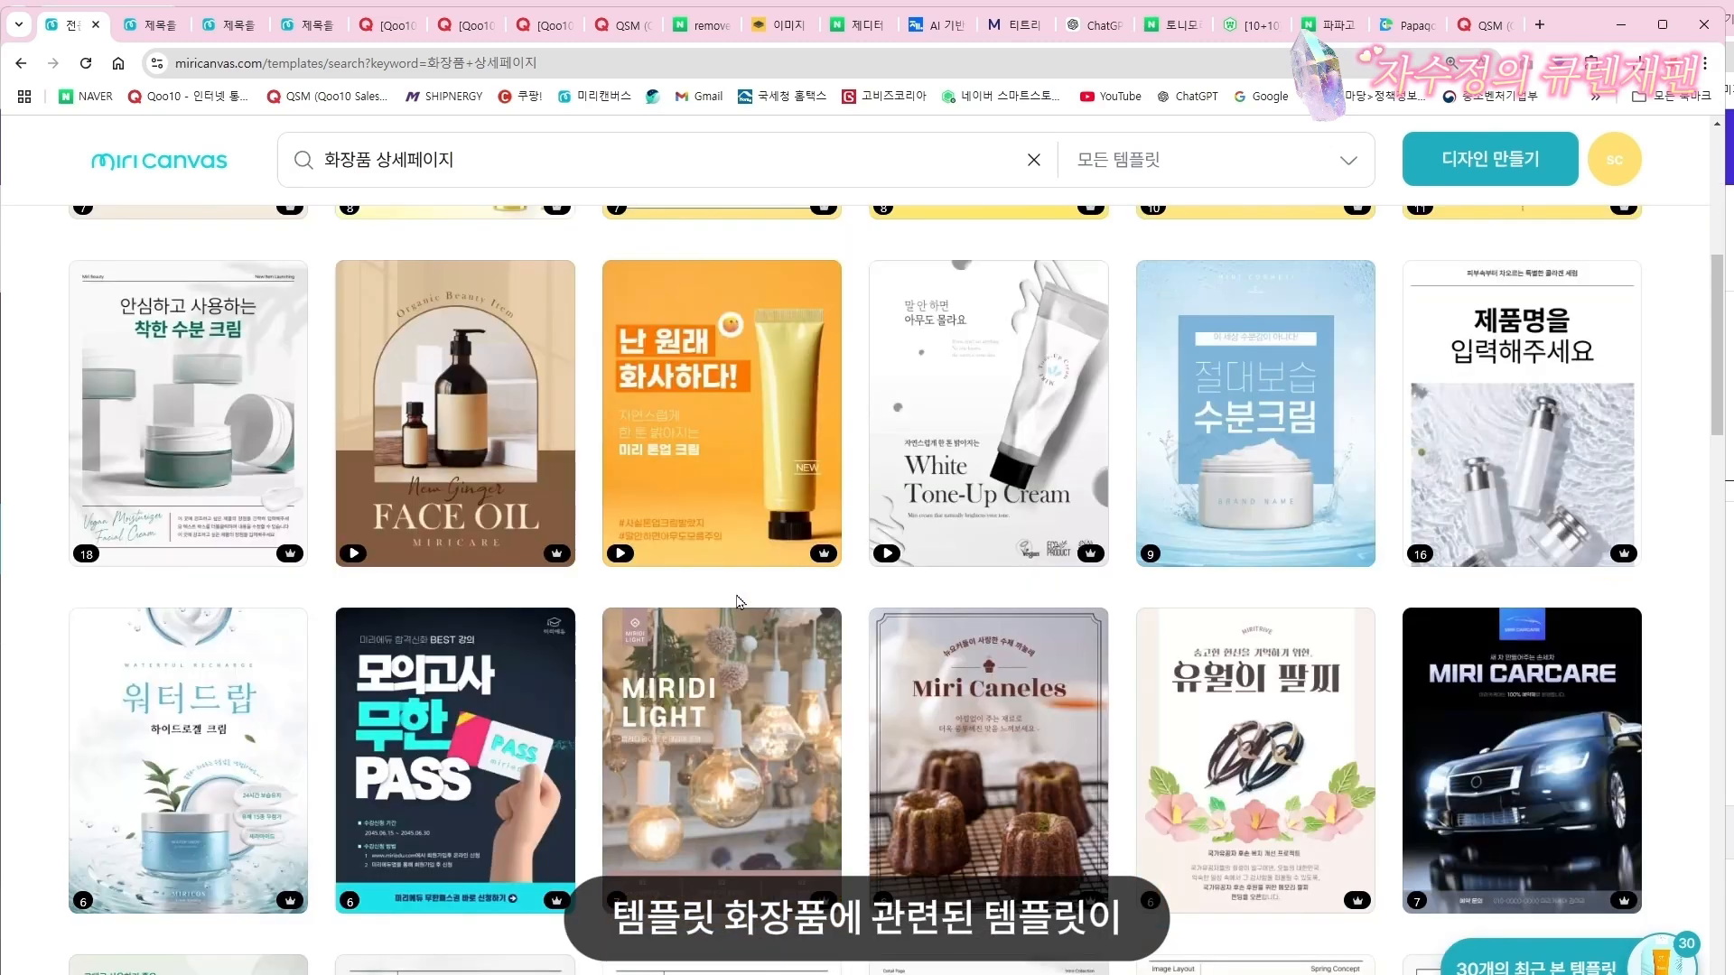
scroll(739, 602, down, 3)
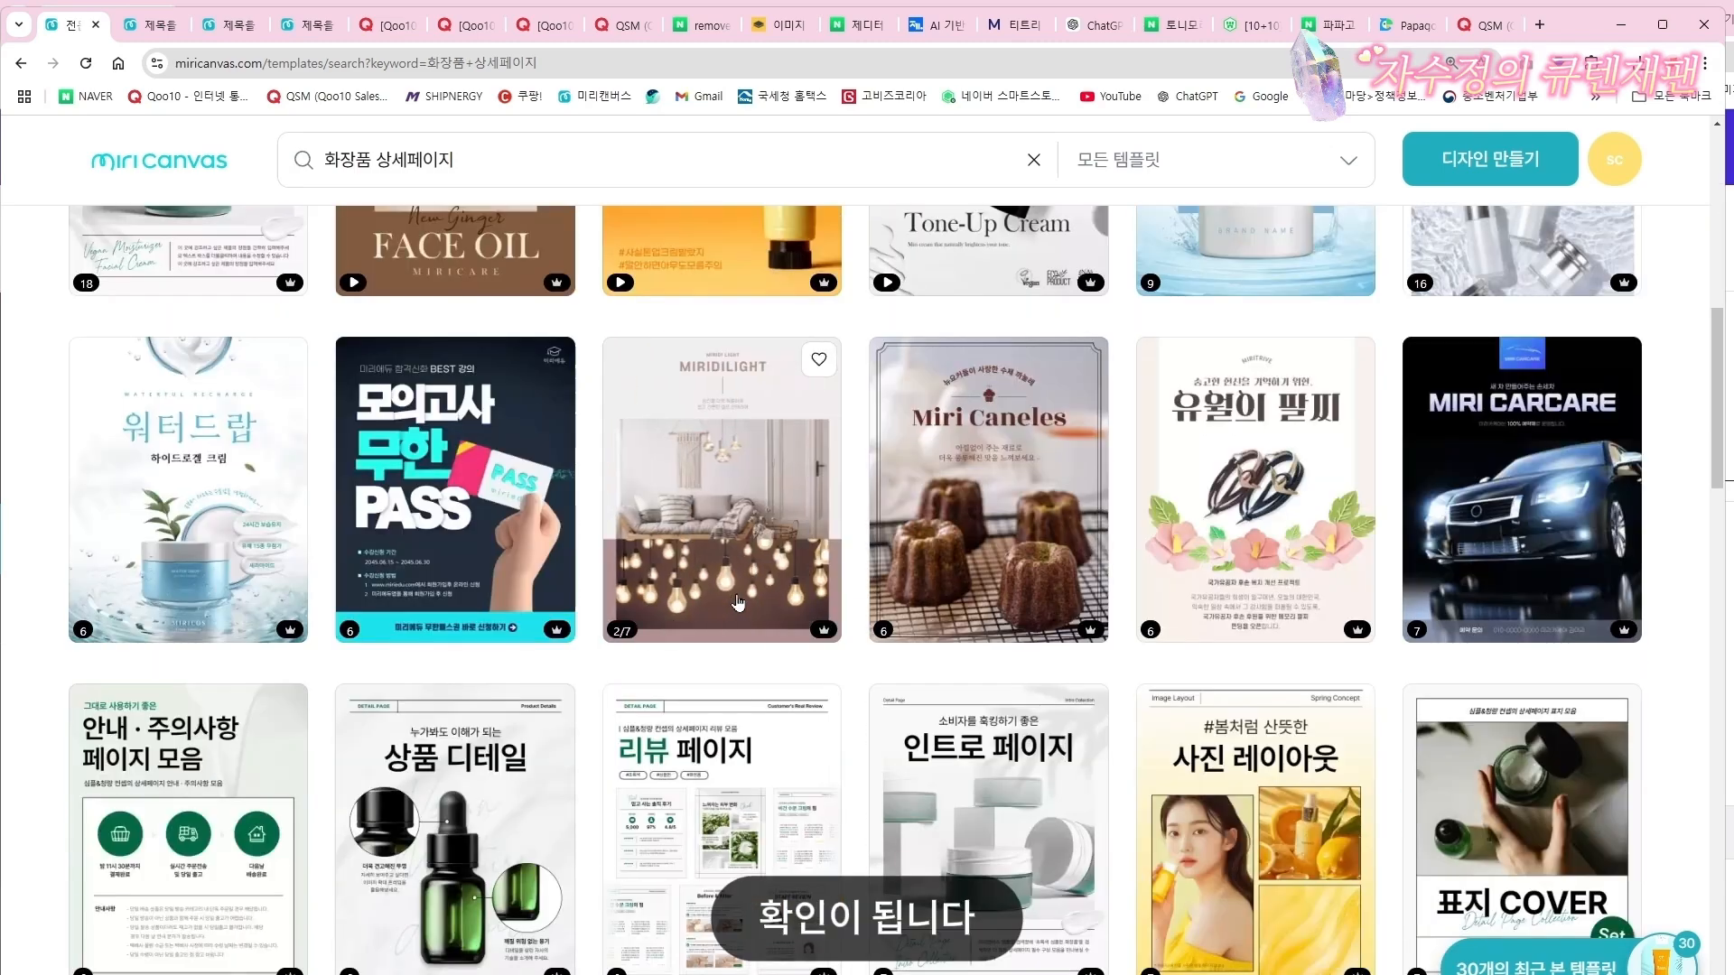
scroll(739, 601, down, 2)
scroll(738, 600, down, 3)
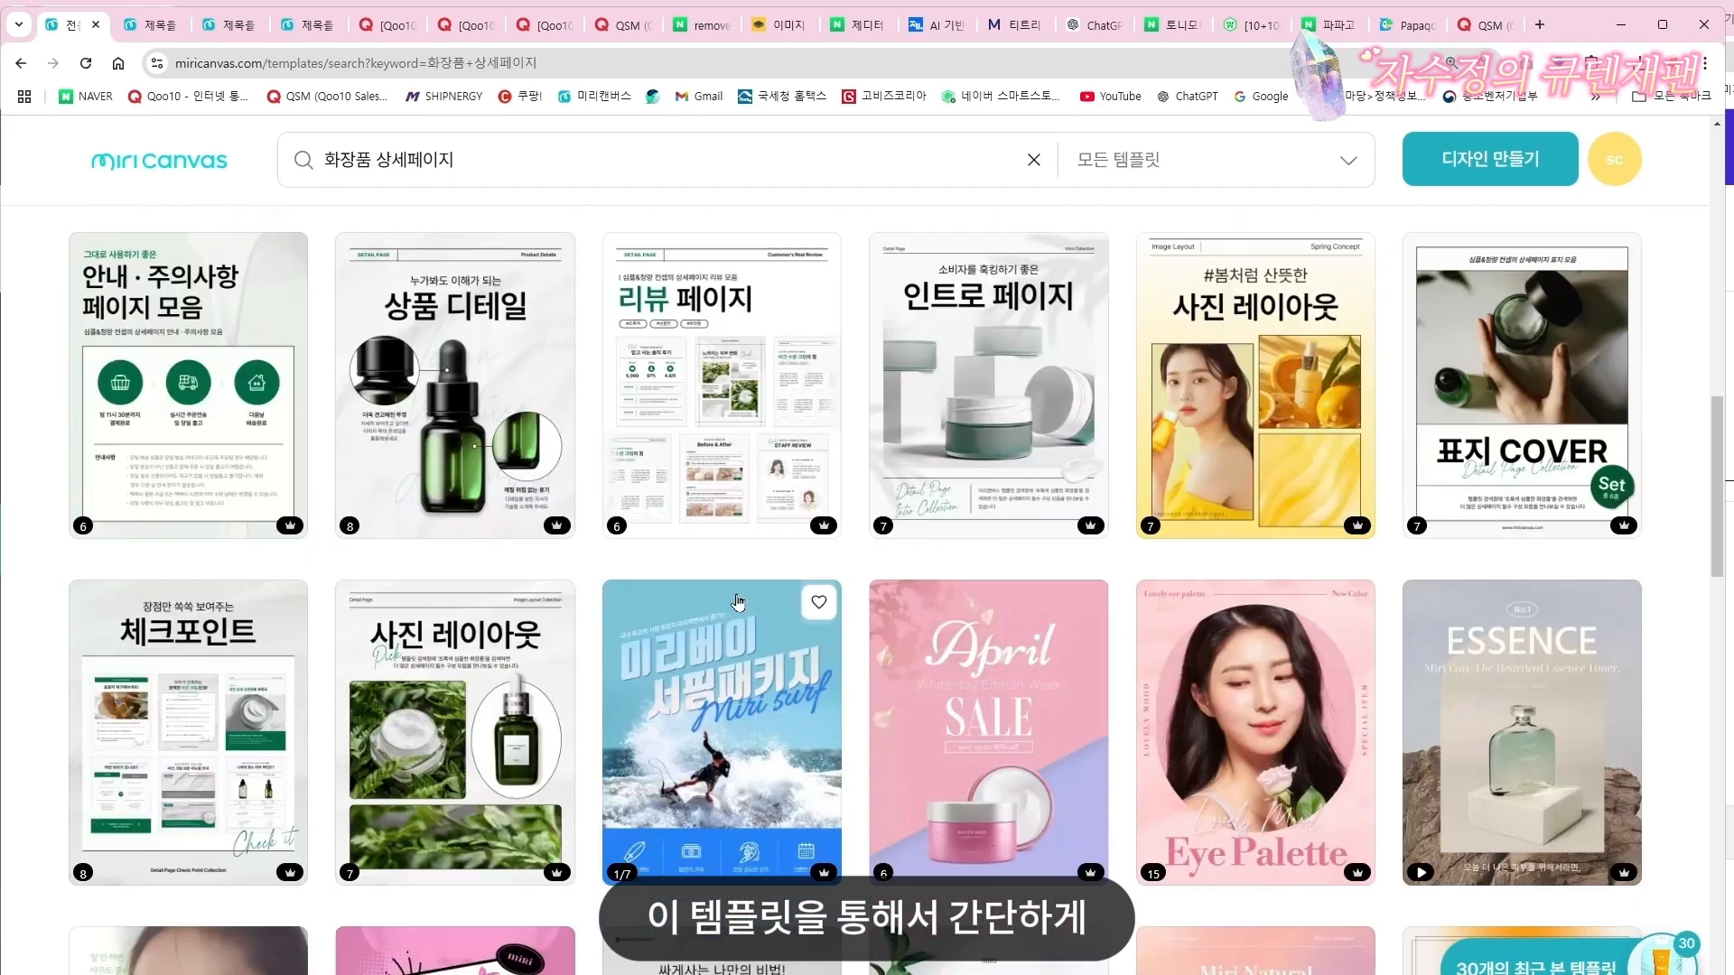
scroll(739, 602, up, 10)
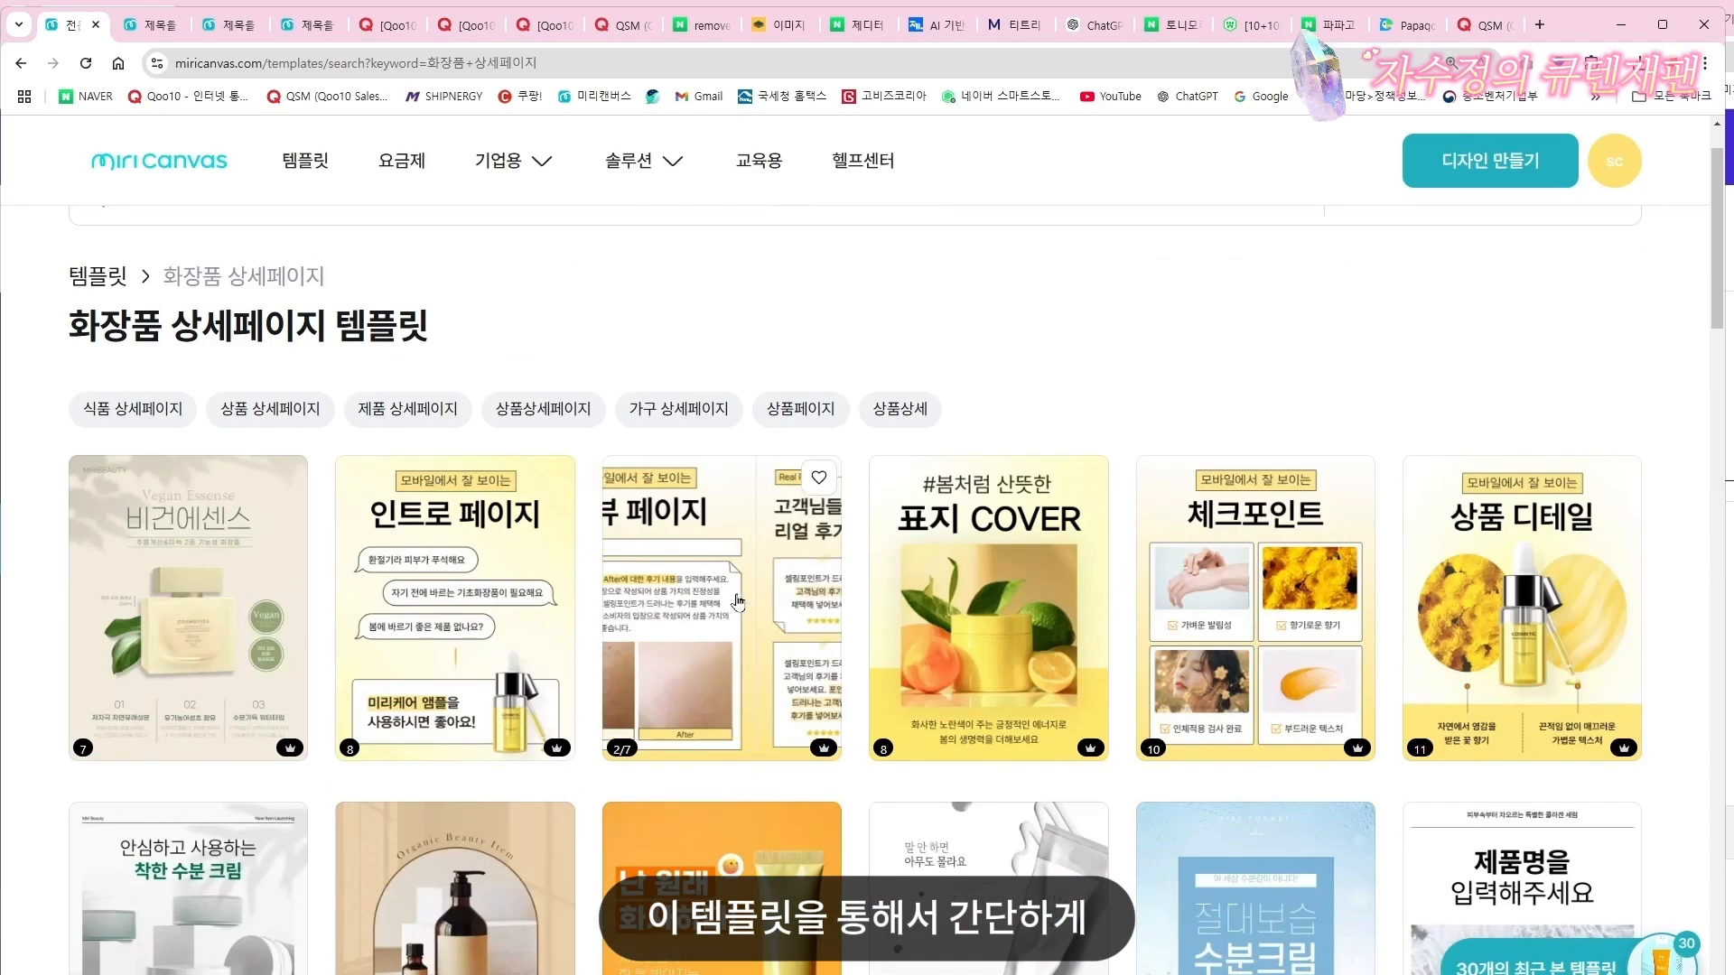
scroll(759, 600, down, 3)
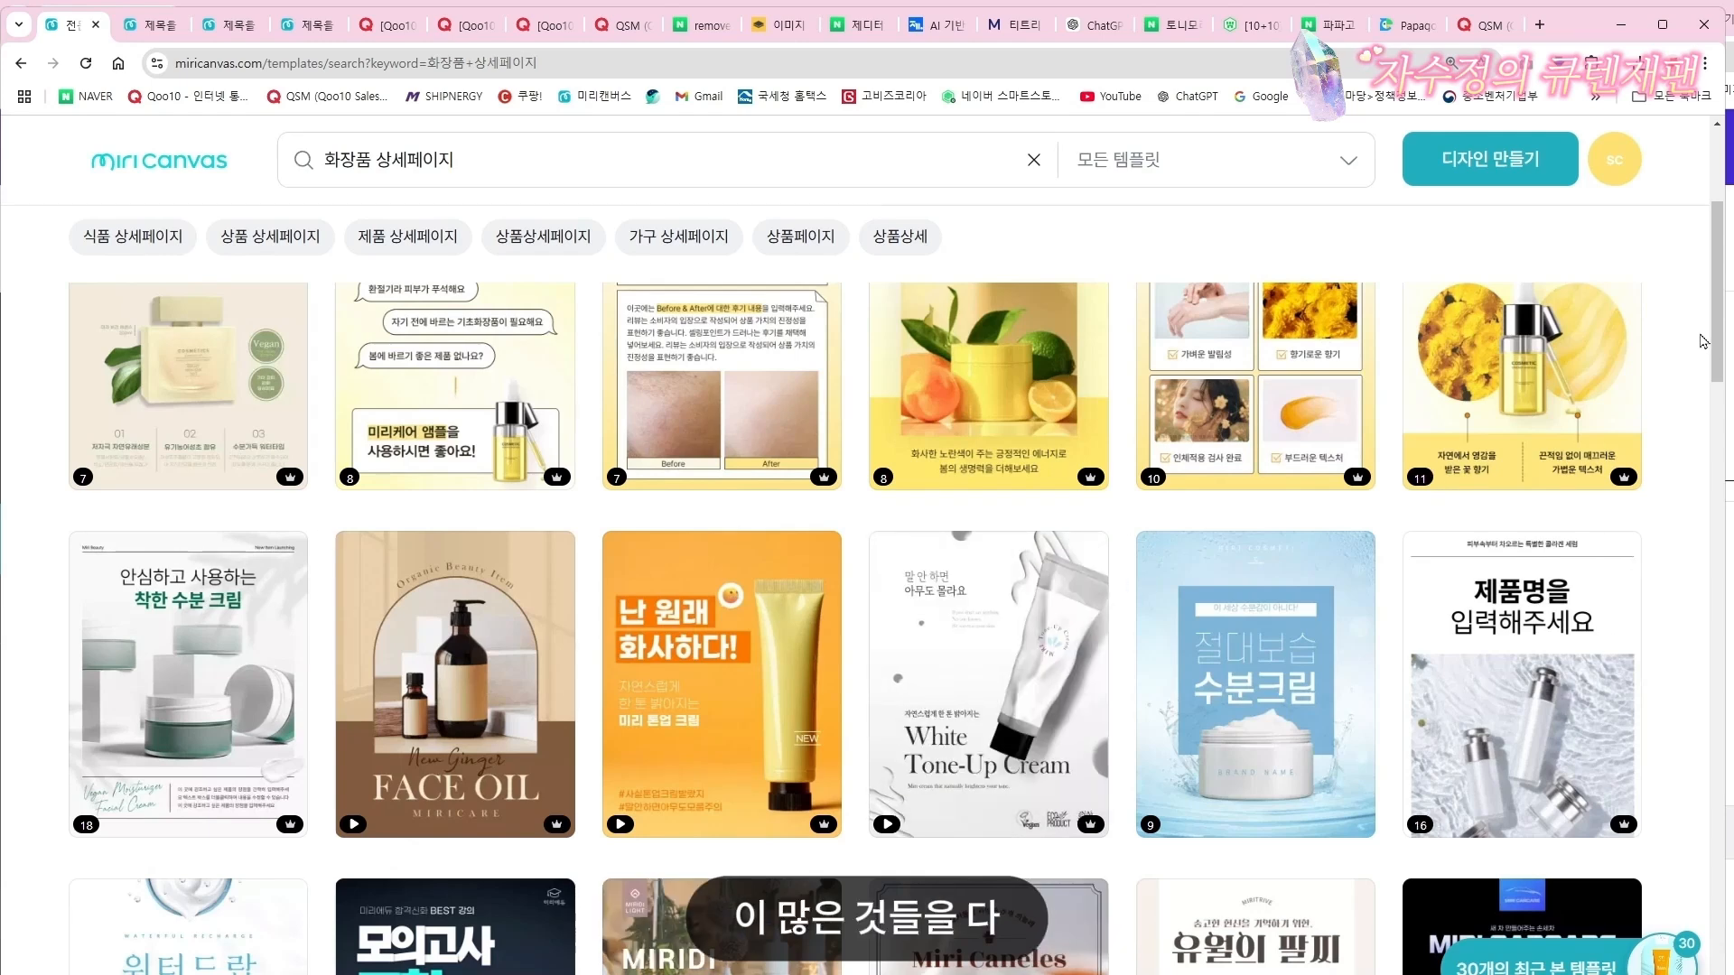
mouse_move(1524, 838)
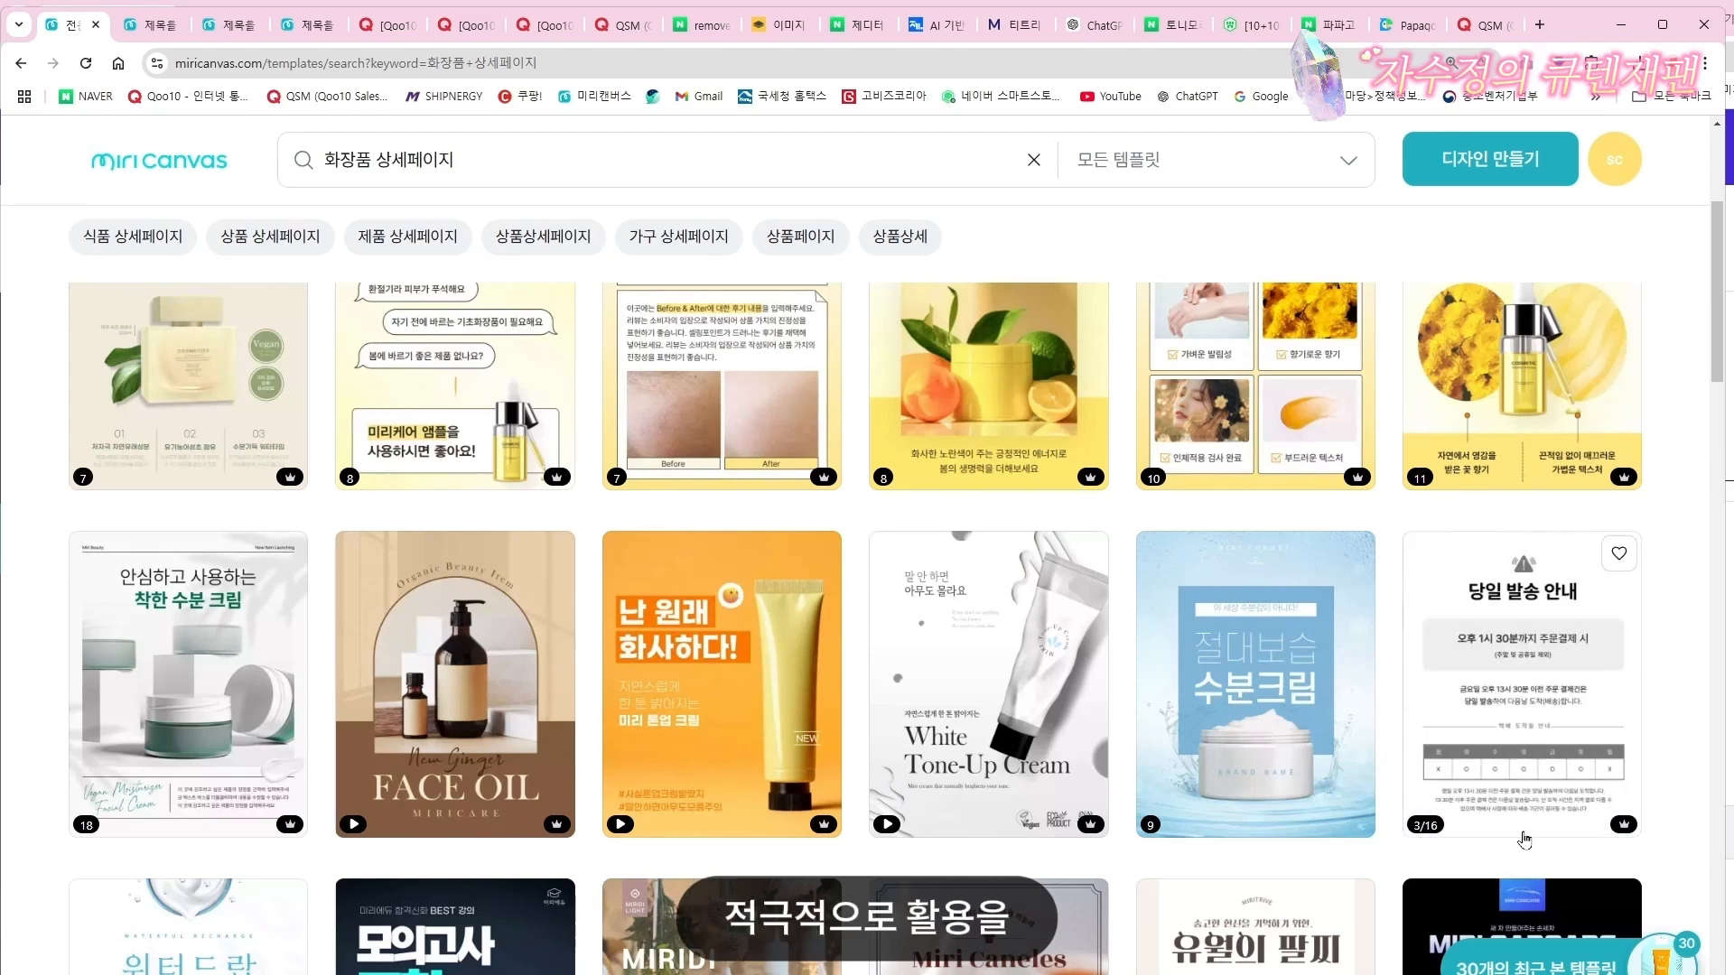
mouse_move(1171, 799)
scroll(1171, 798, down, 4)
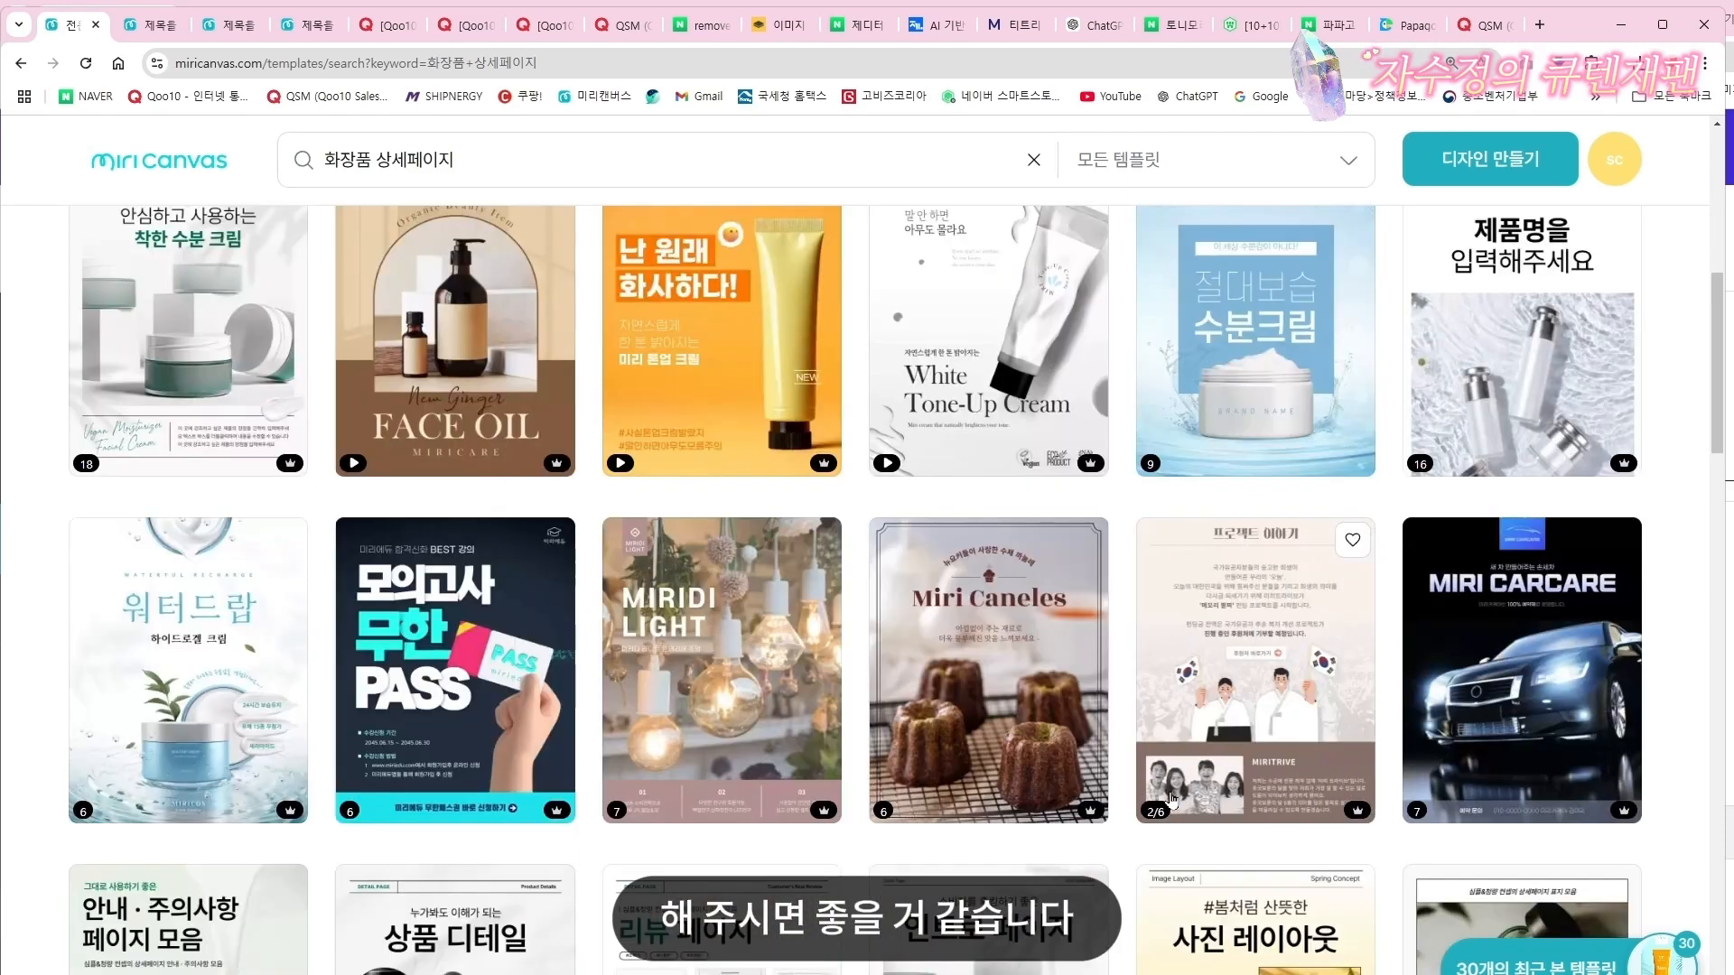
mouse_move(201, 752)
scroll(200, 752, down, 1)
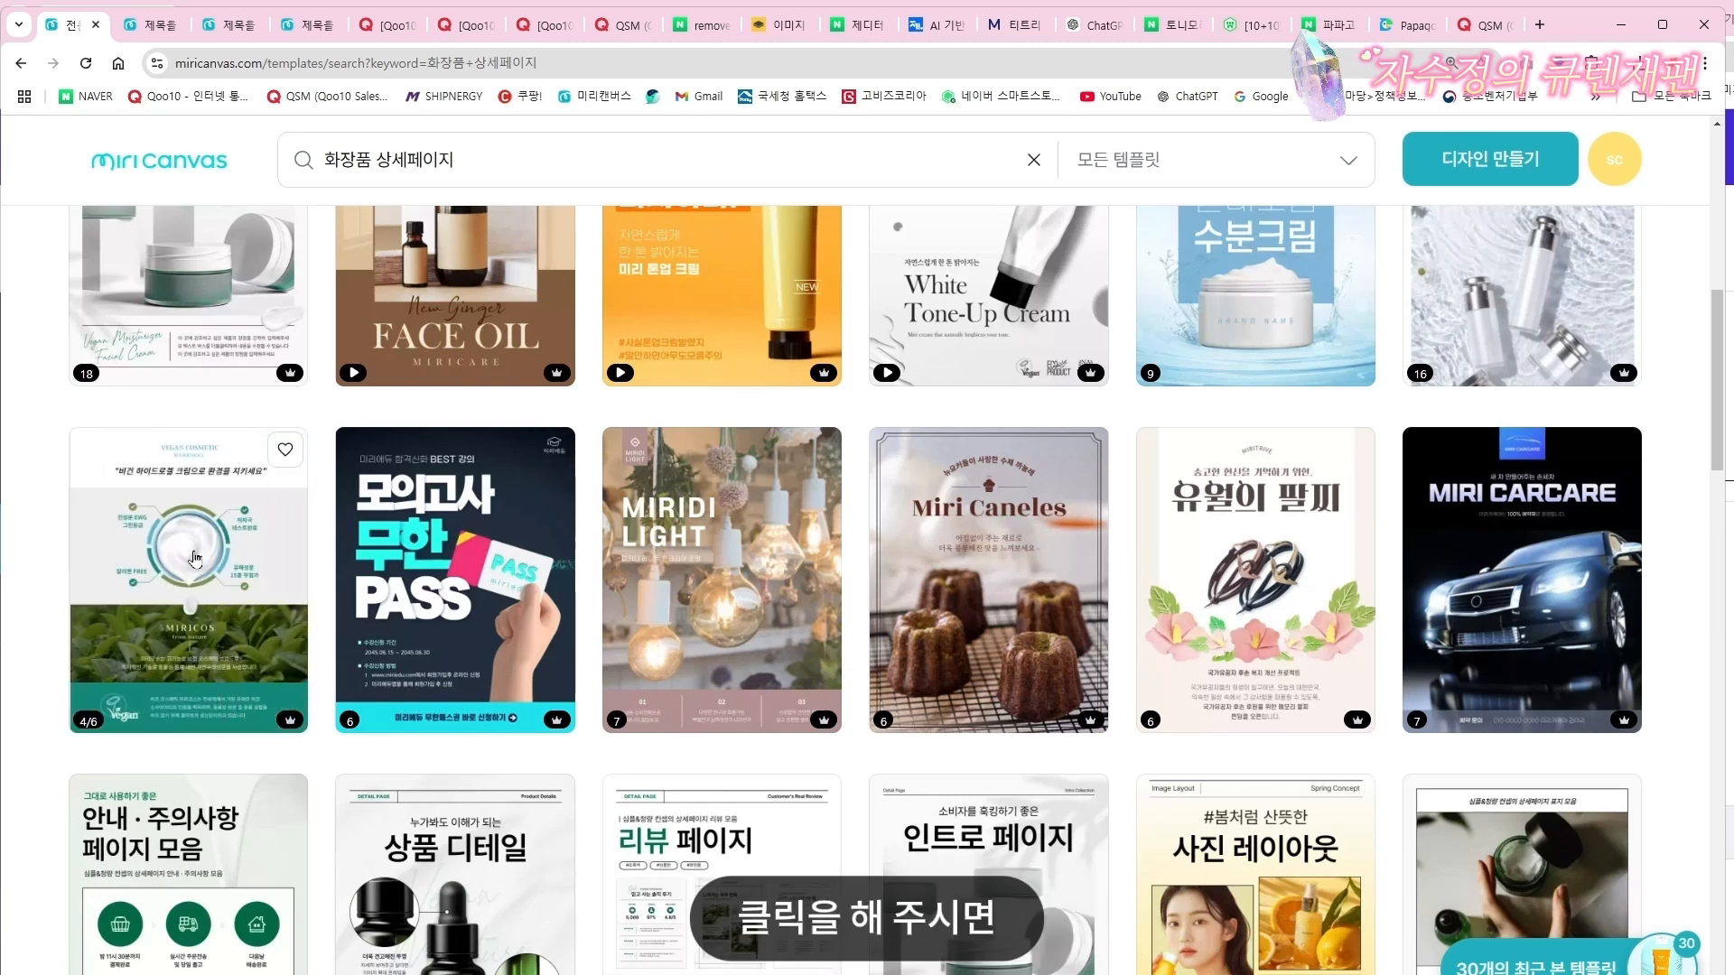
Preview the pages of the 블루톤의 비건 보습 화장품 상세페이지 template and start a new design from it
click(195, 555)
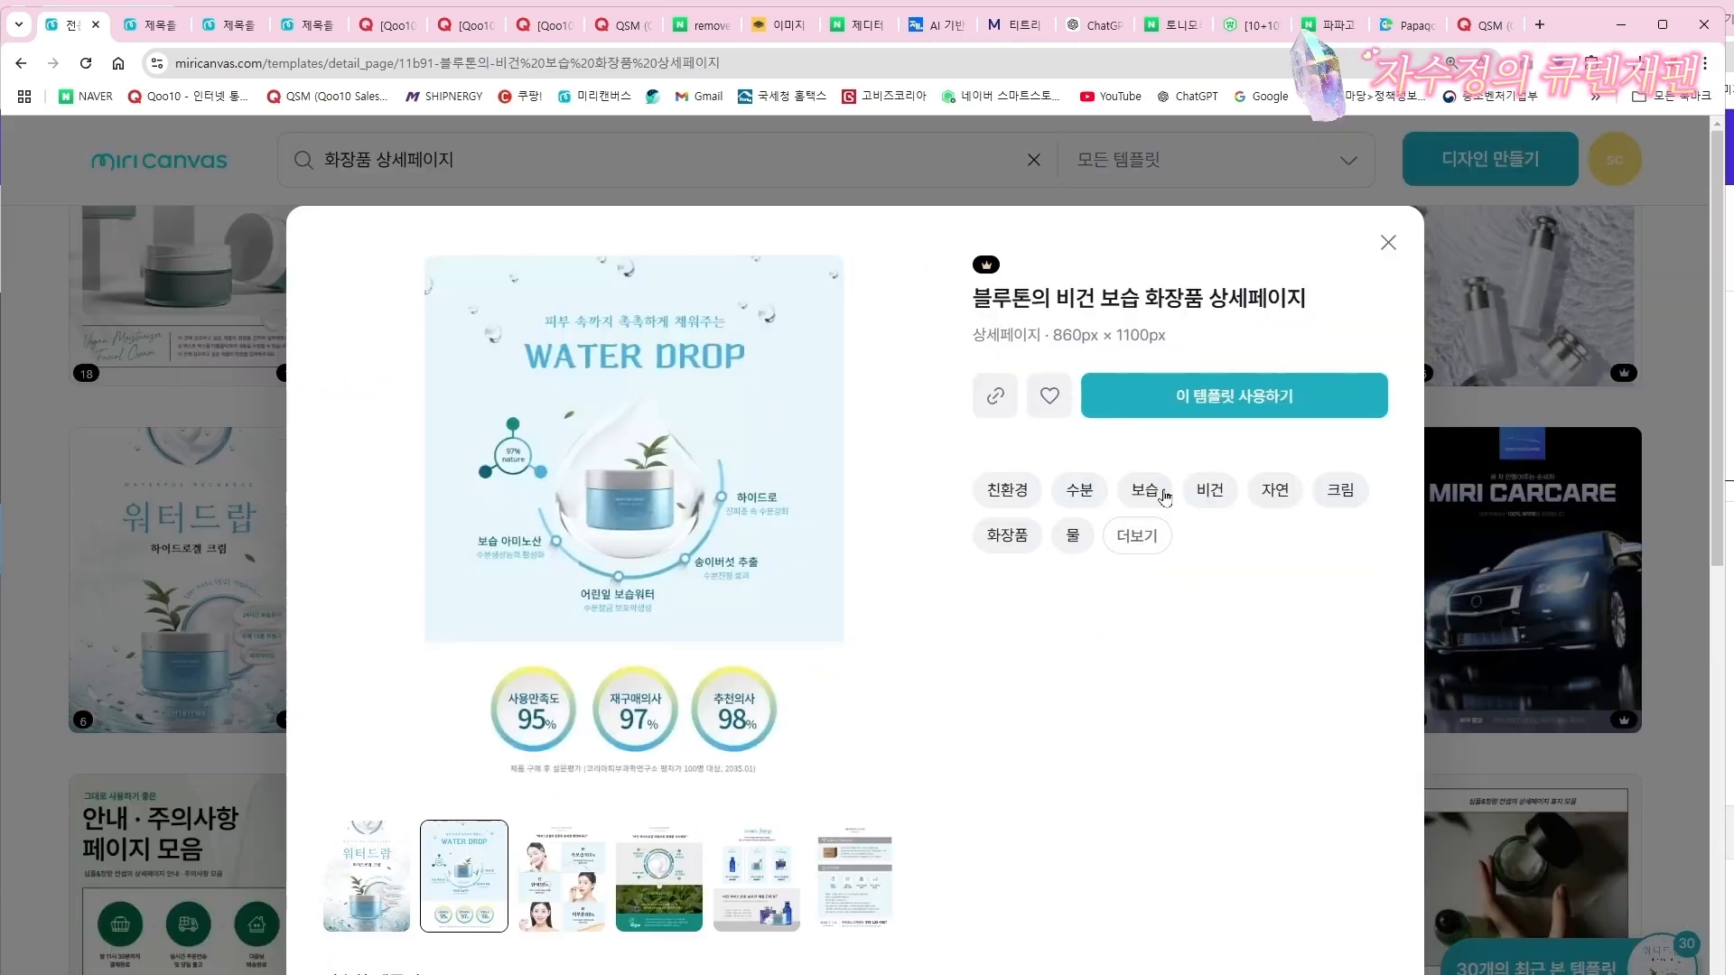
click(521, 856)
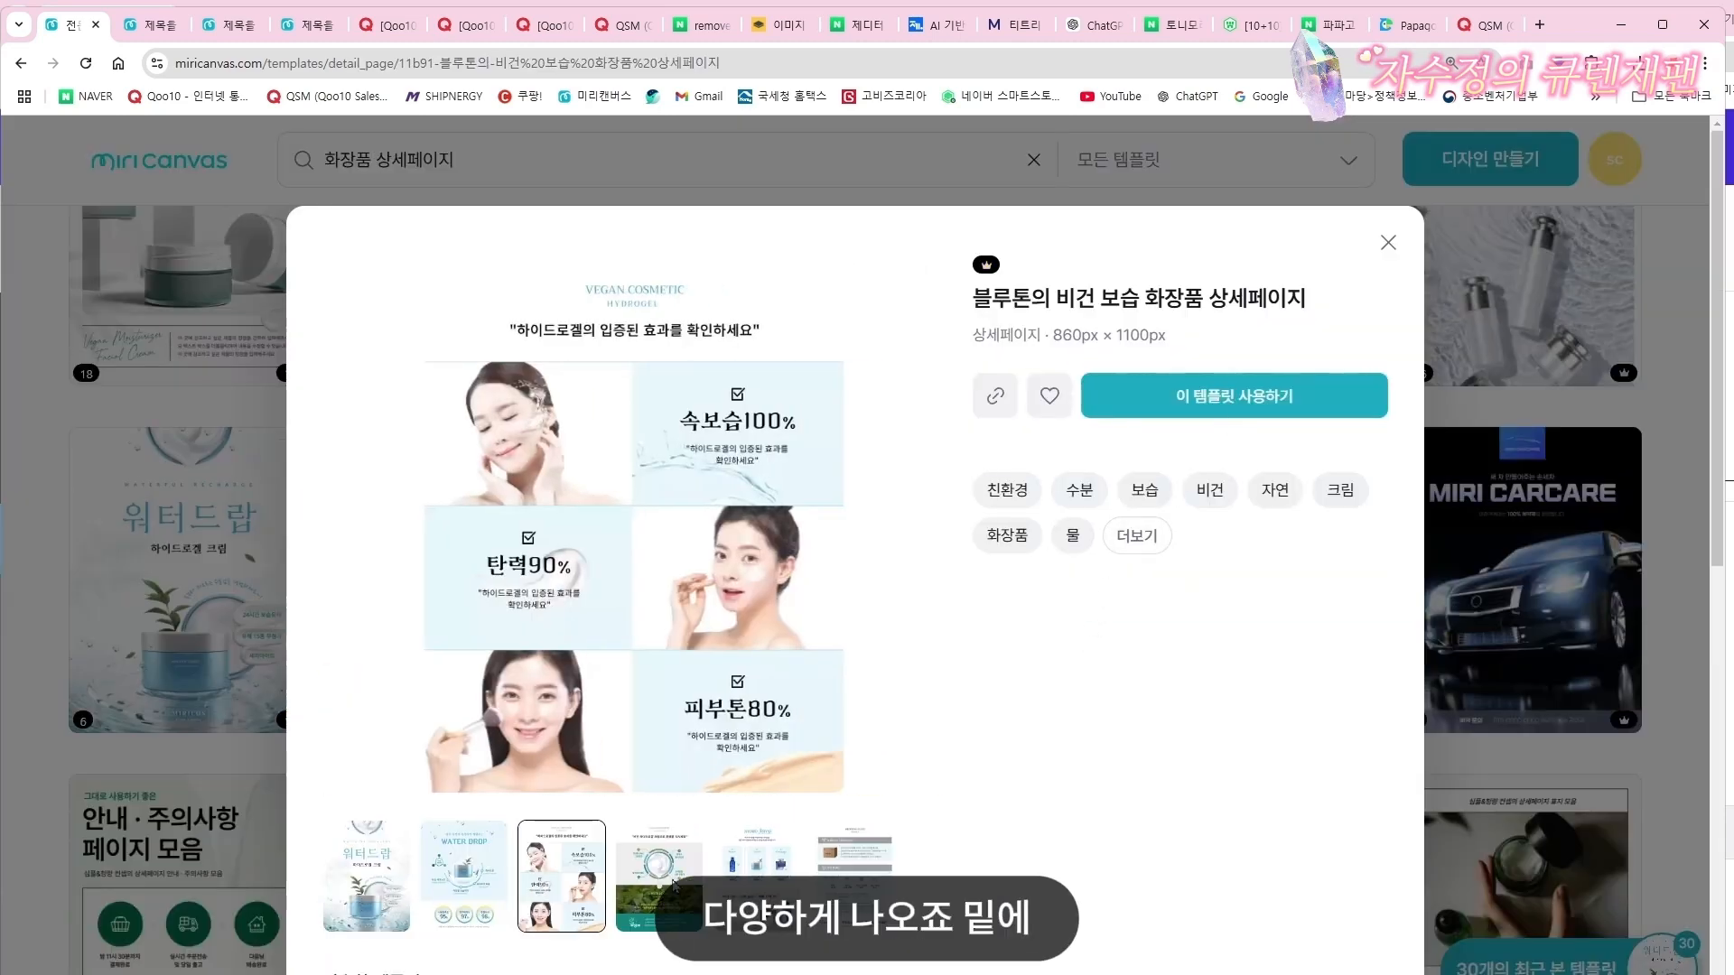
click(659, 844)
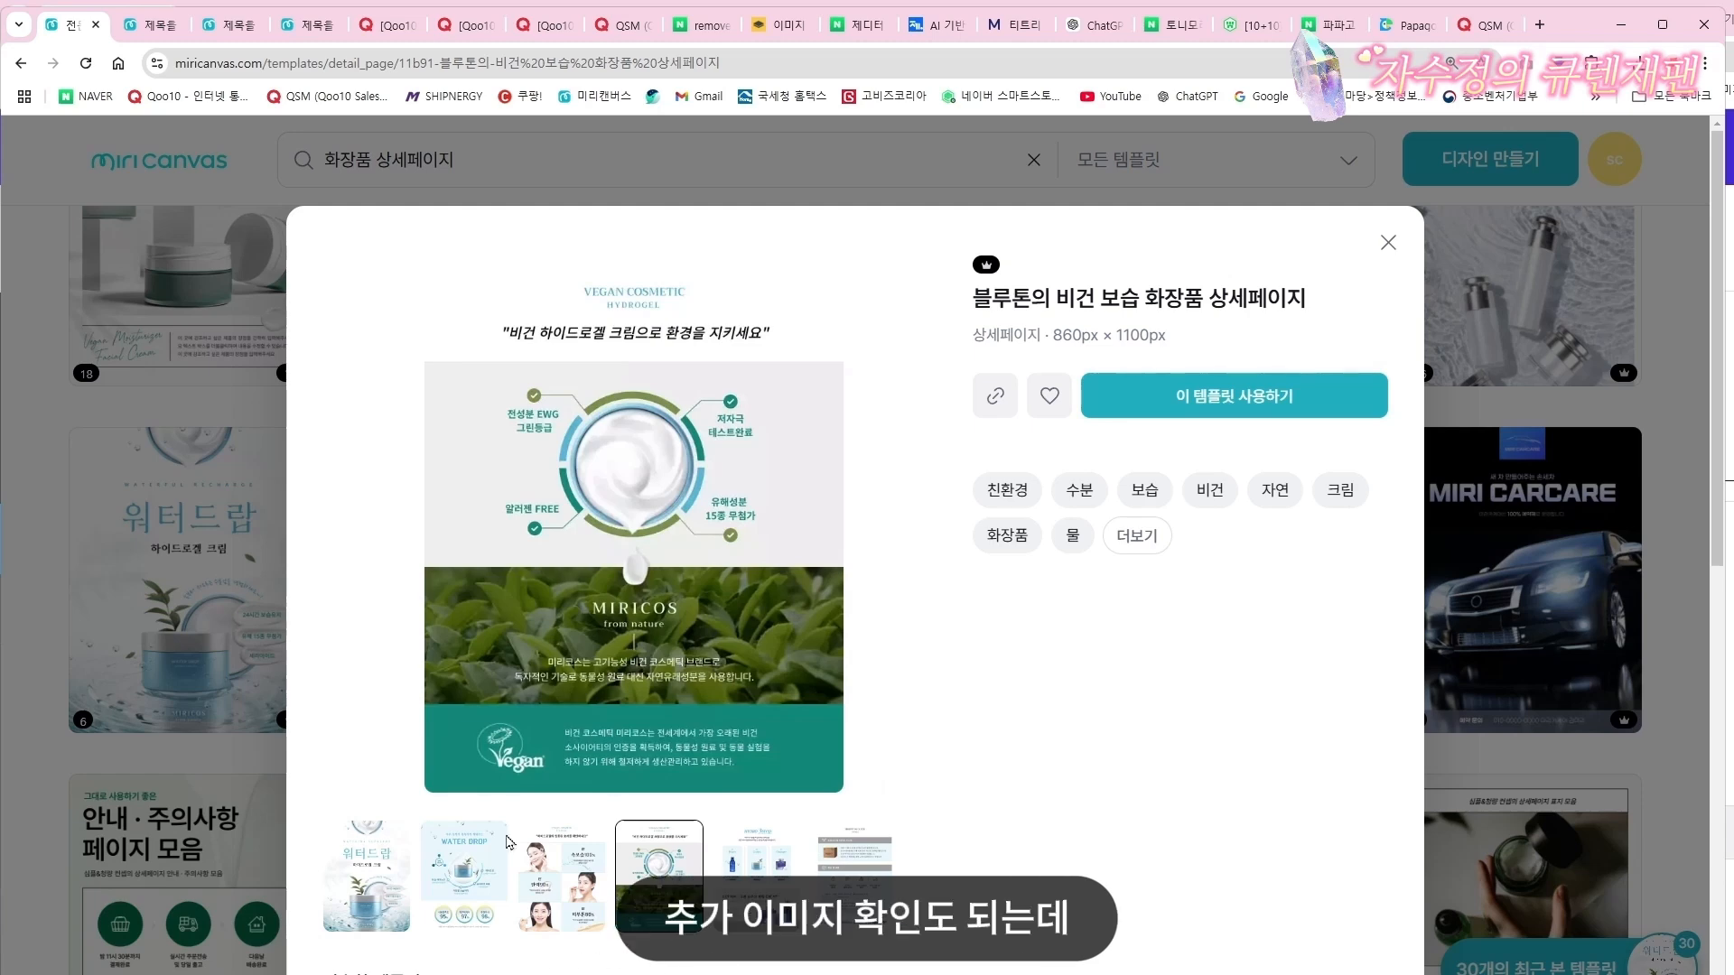
click(756, 869)
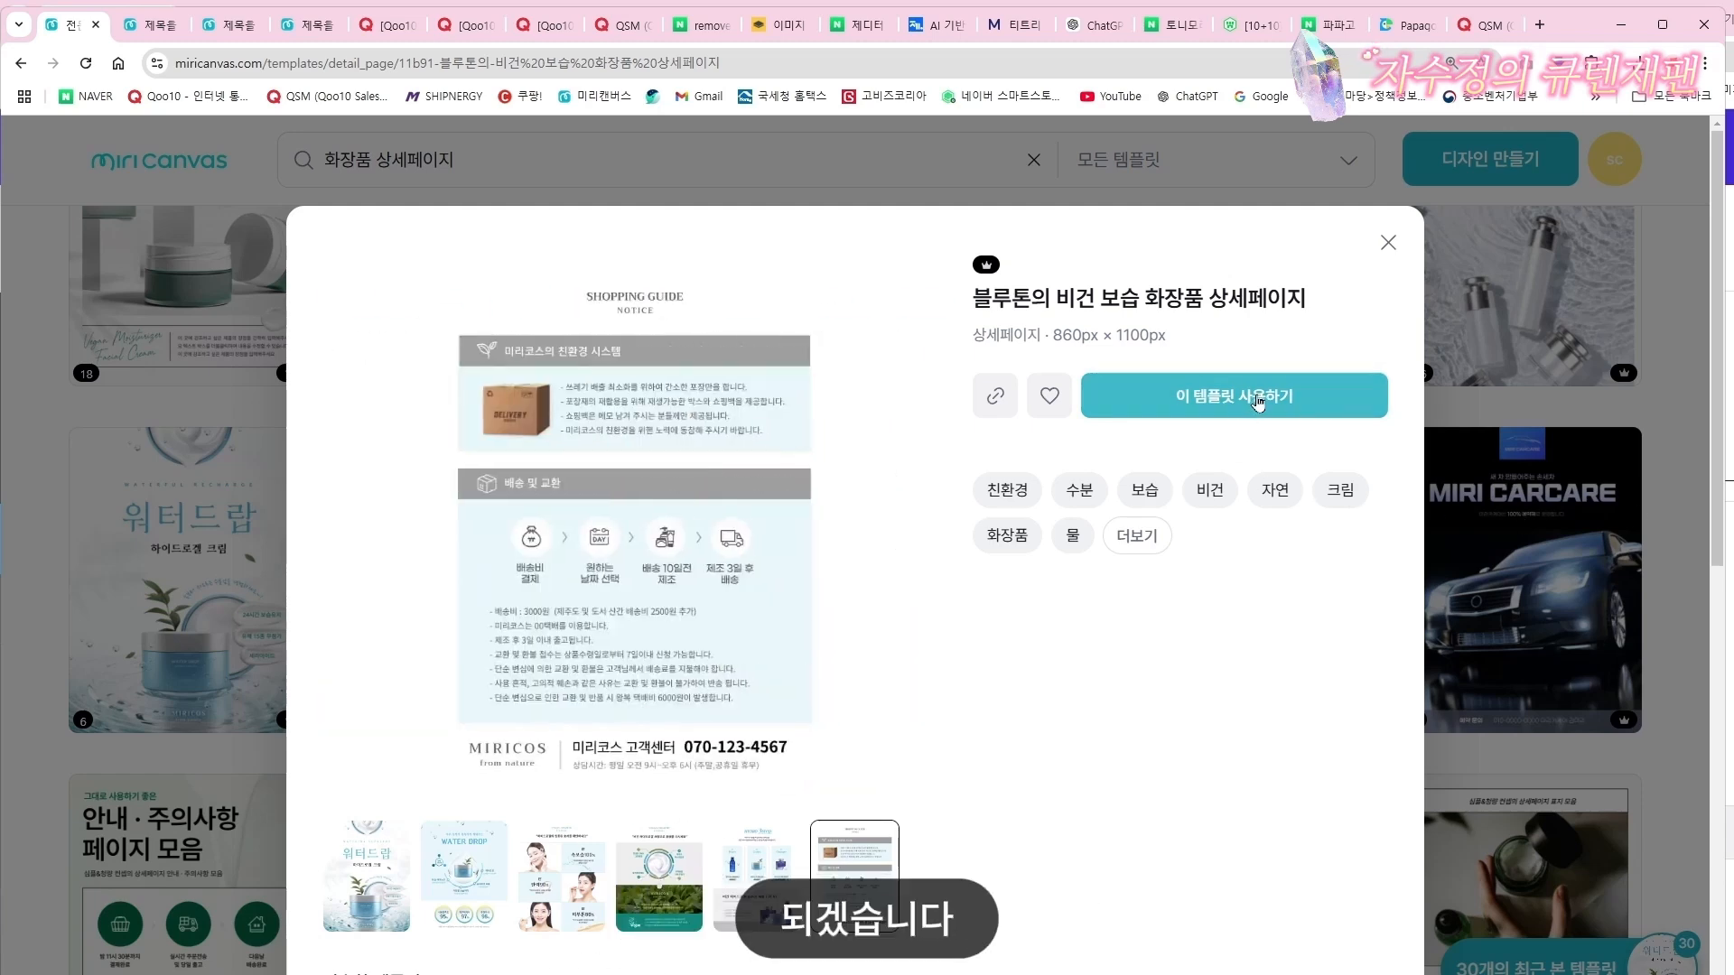
click(1258, 403)
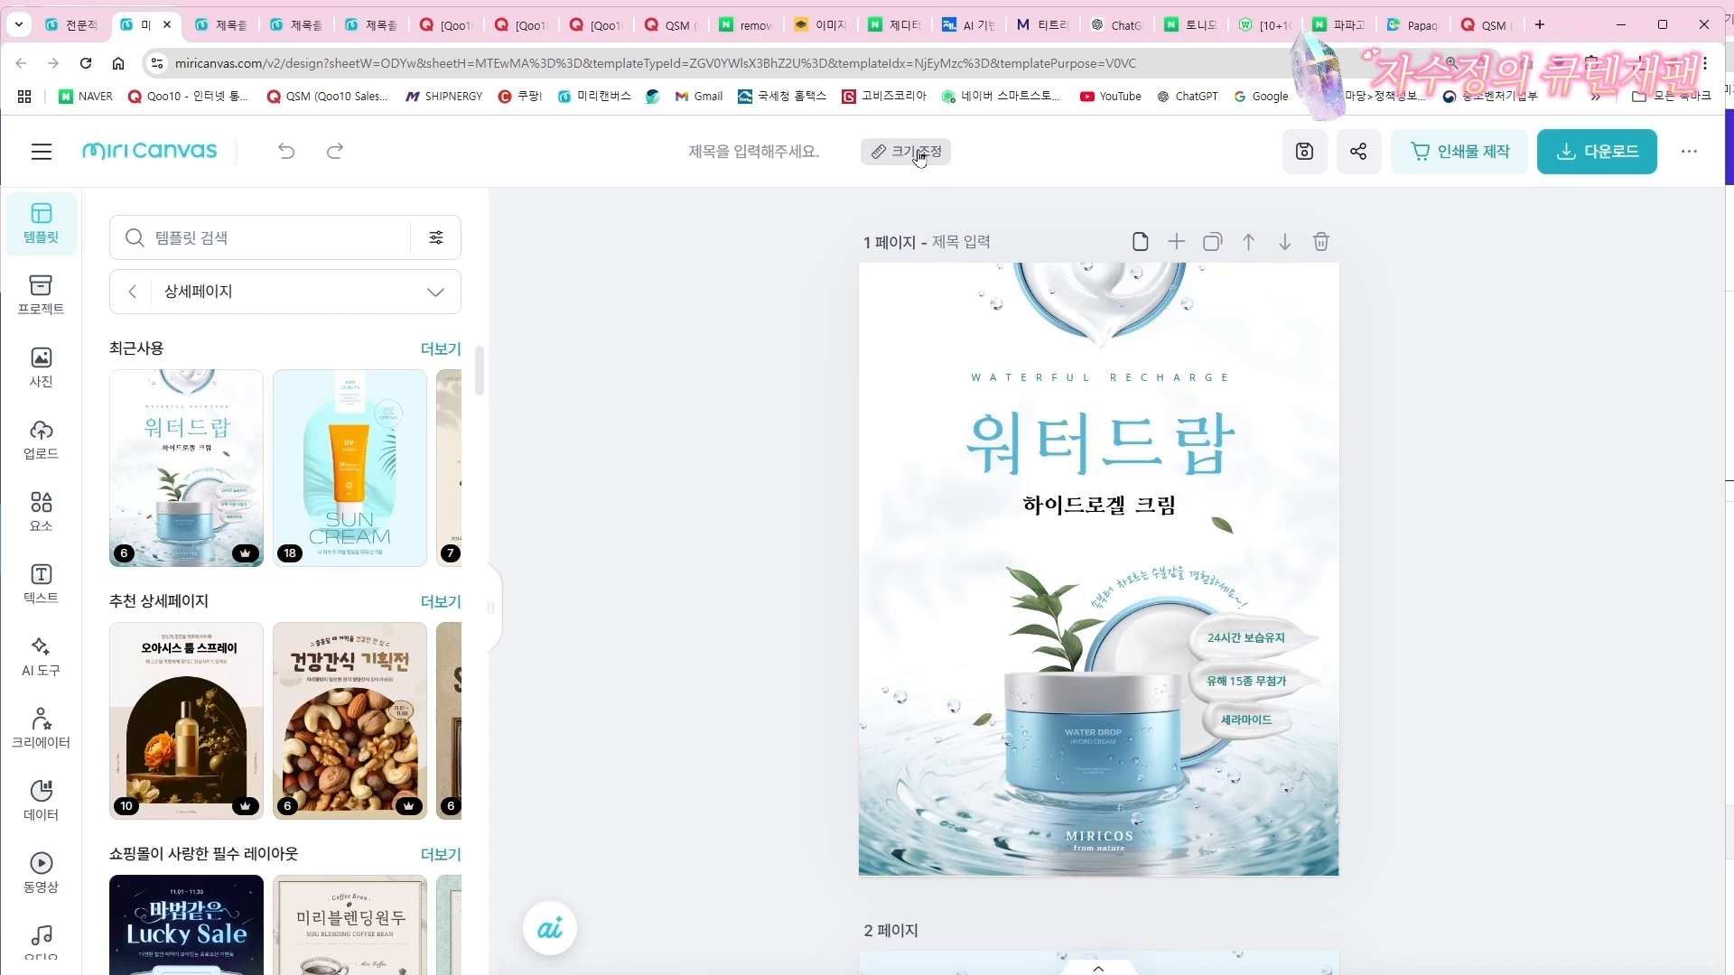
Resize the template design to 800 × 900 px and dismiss the design-fit options
click(1038, 327)
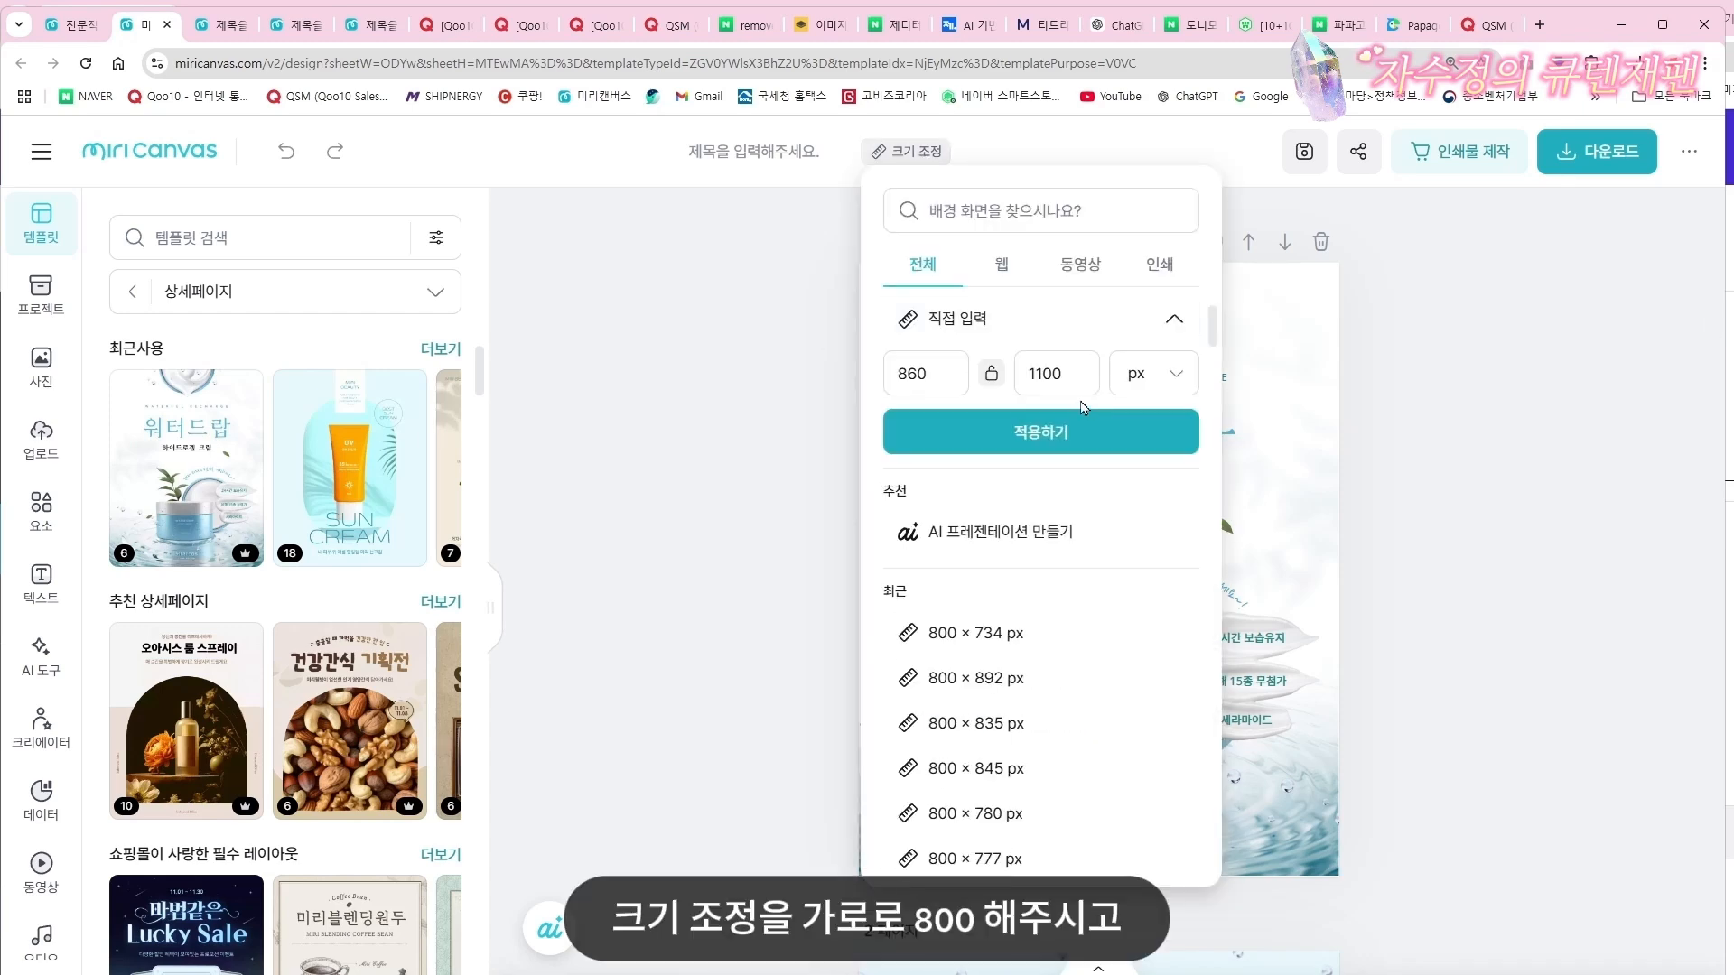
key(BackSpace)
key(BackSpace)
text(00)
double_click(1060, 384)
text(900)
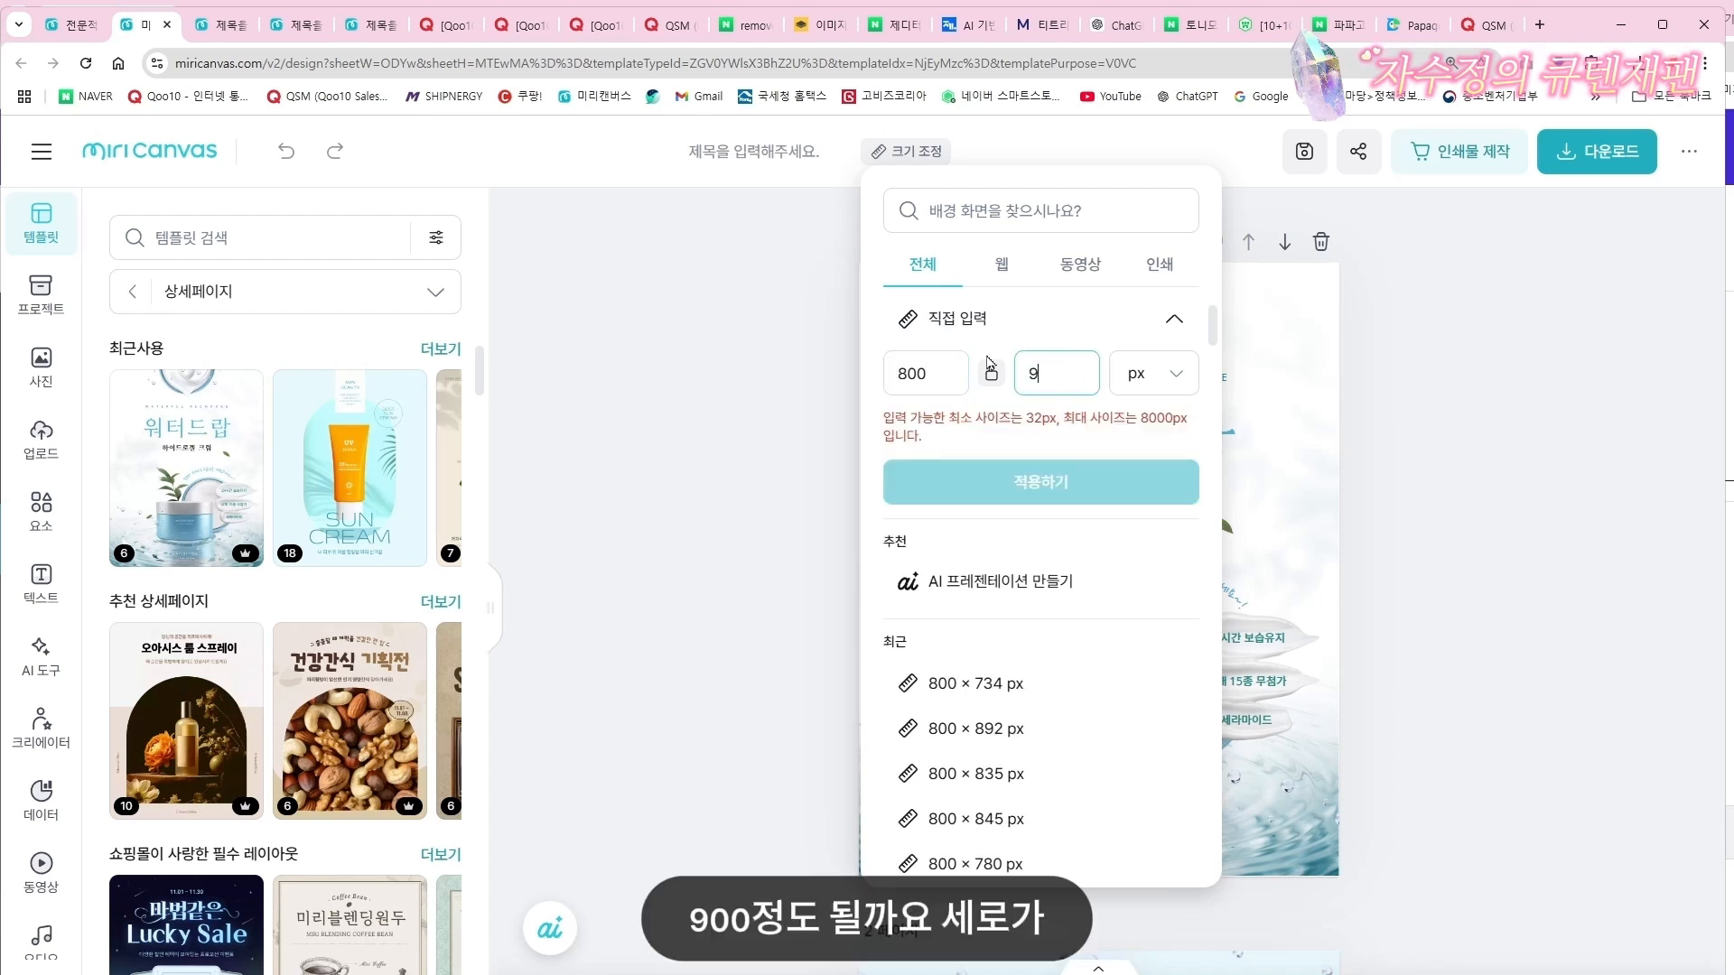
click(1378, 472)
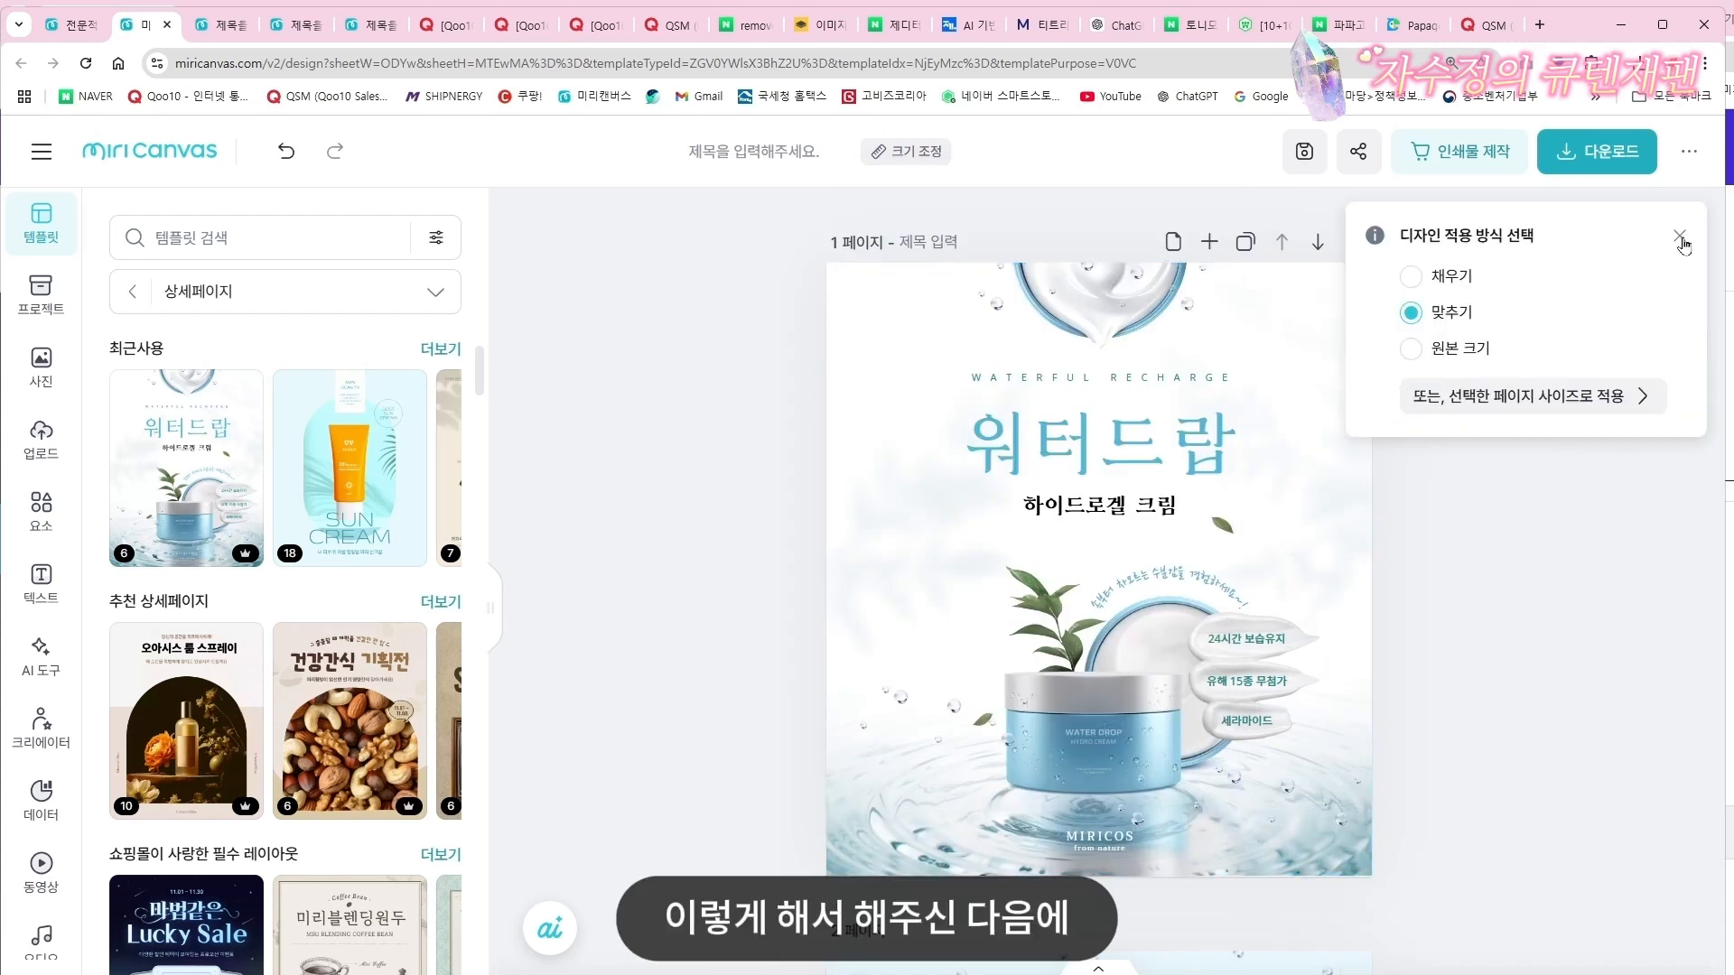
click(1681, 239)
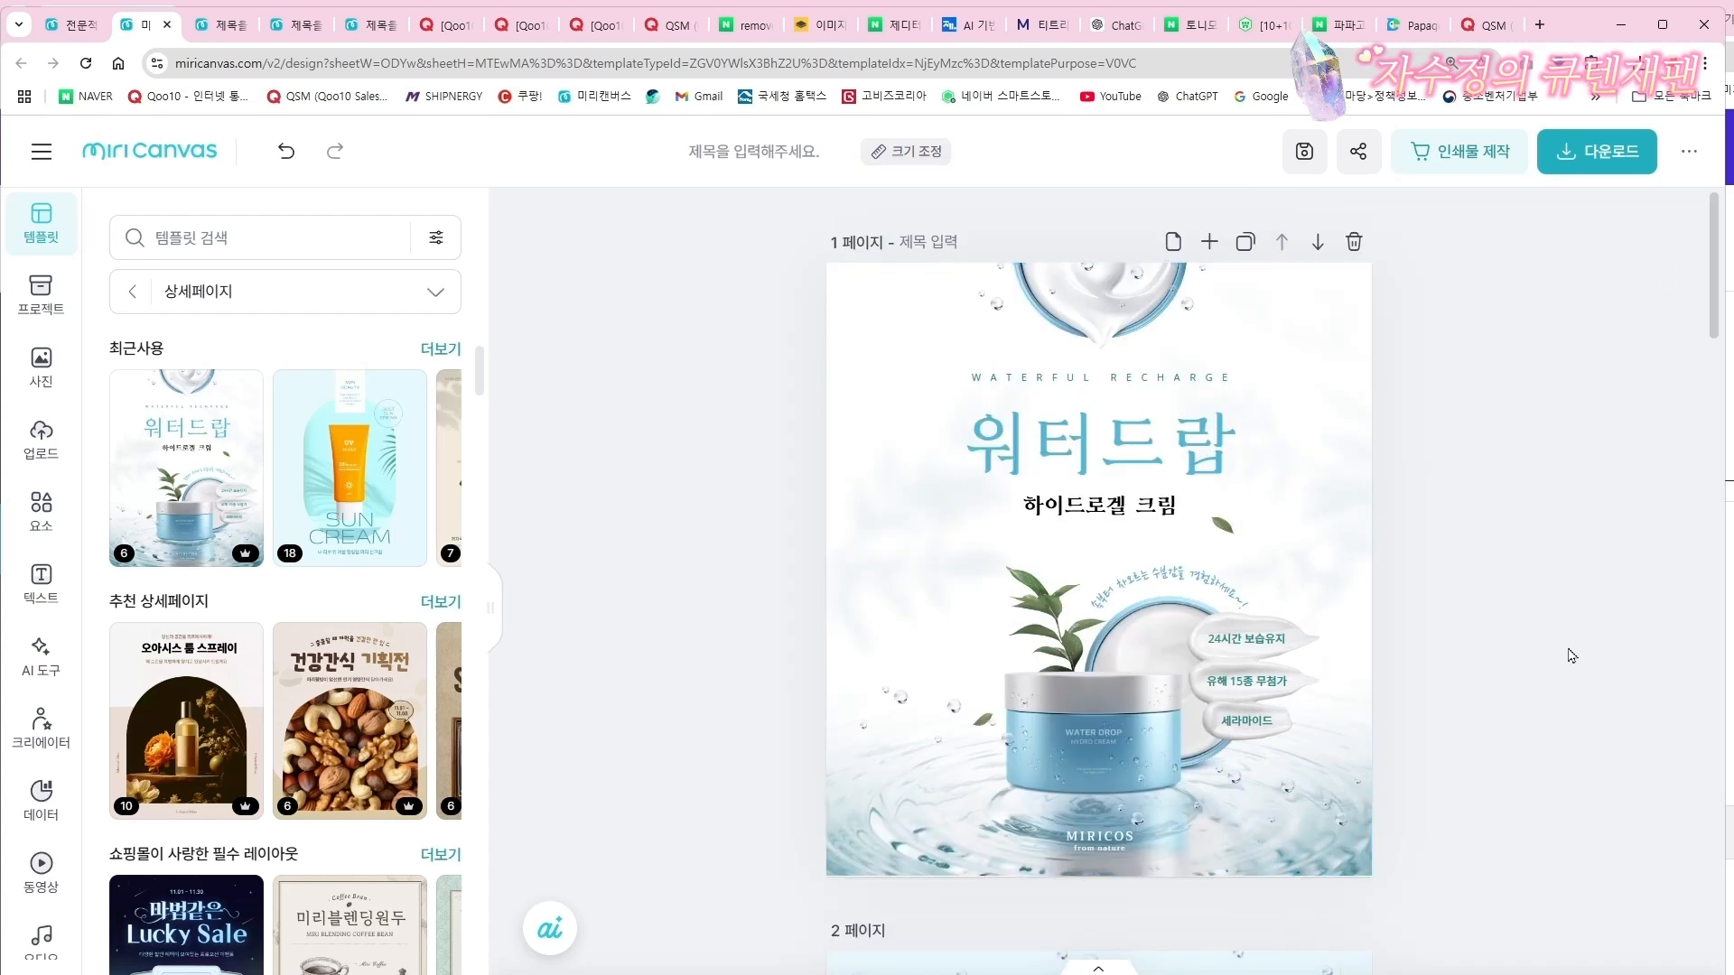
Delete the droplet and cream images at the upper edge of page 1 and the blue cream jar image
click(1116, 299)
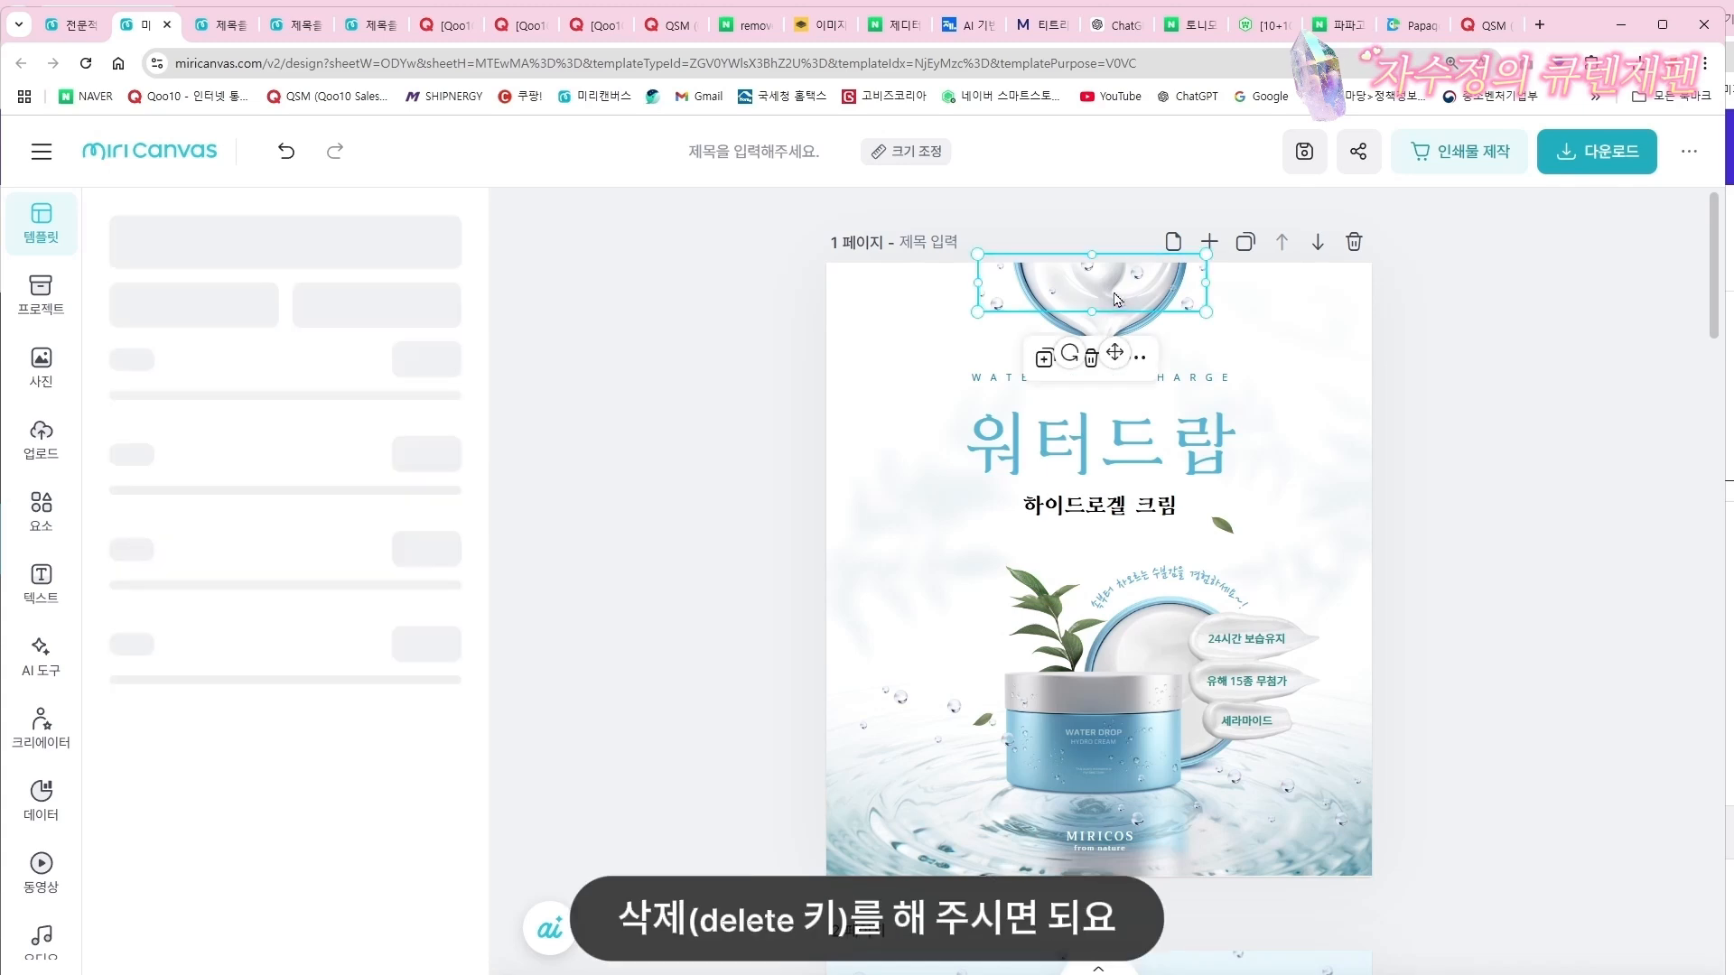
key(Delete)
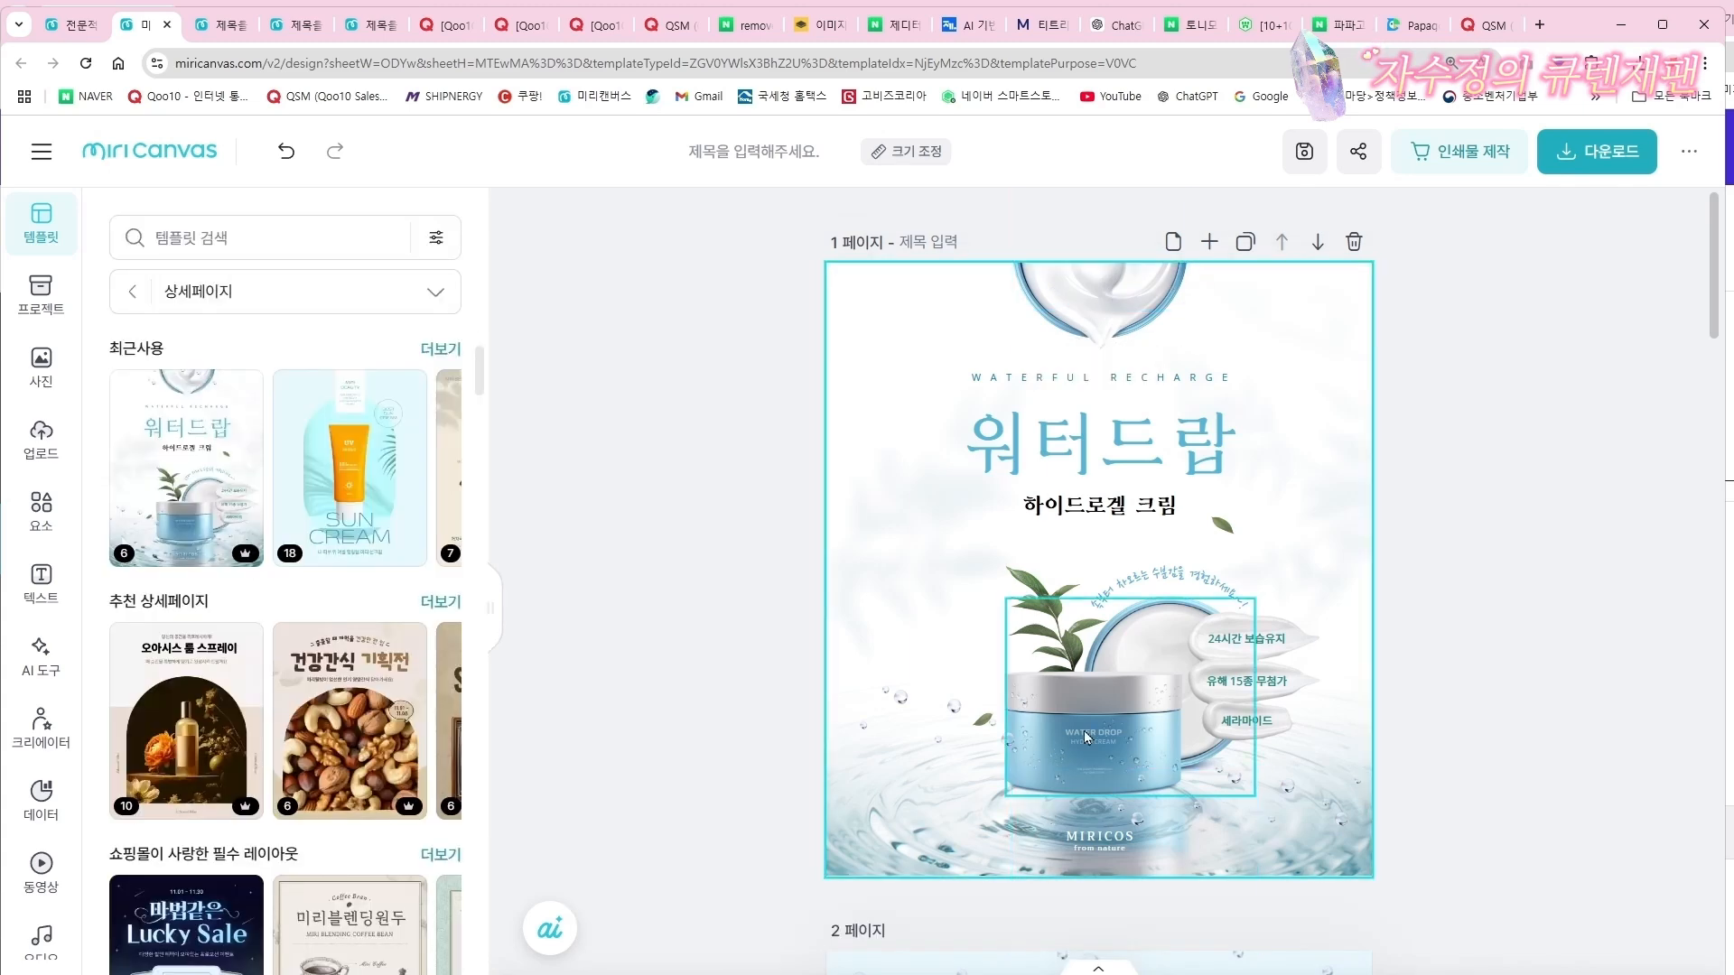
click(1097, 730)
key(Delete)
click(1097, 321)
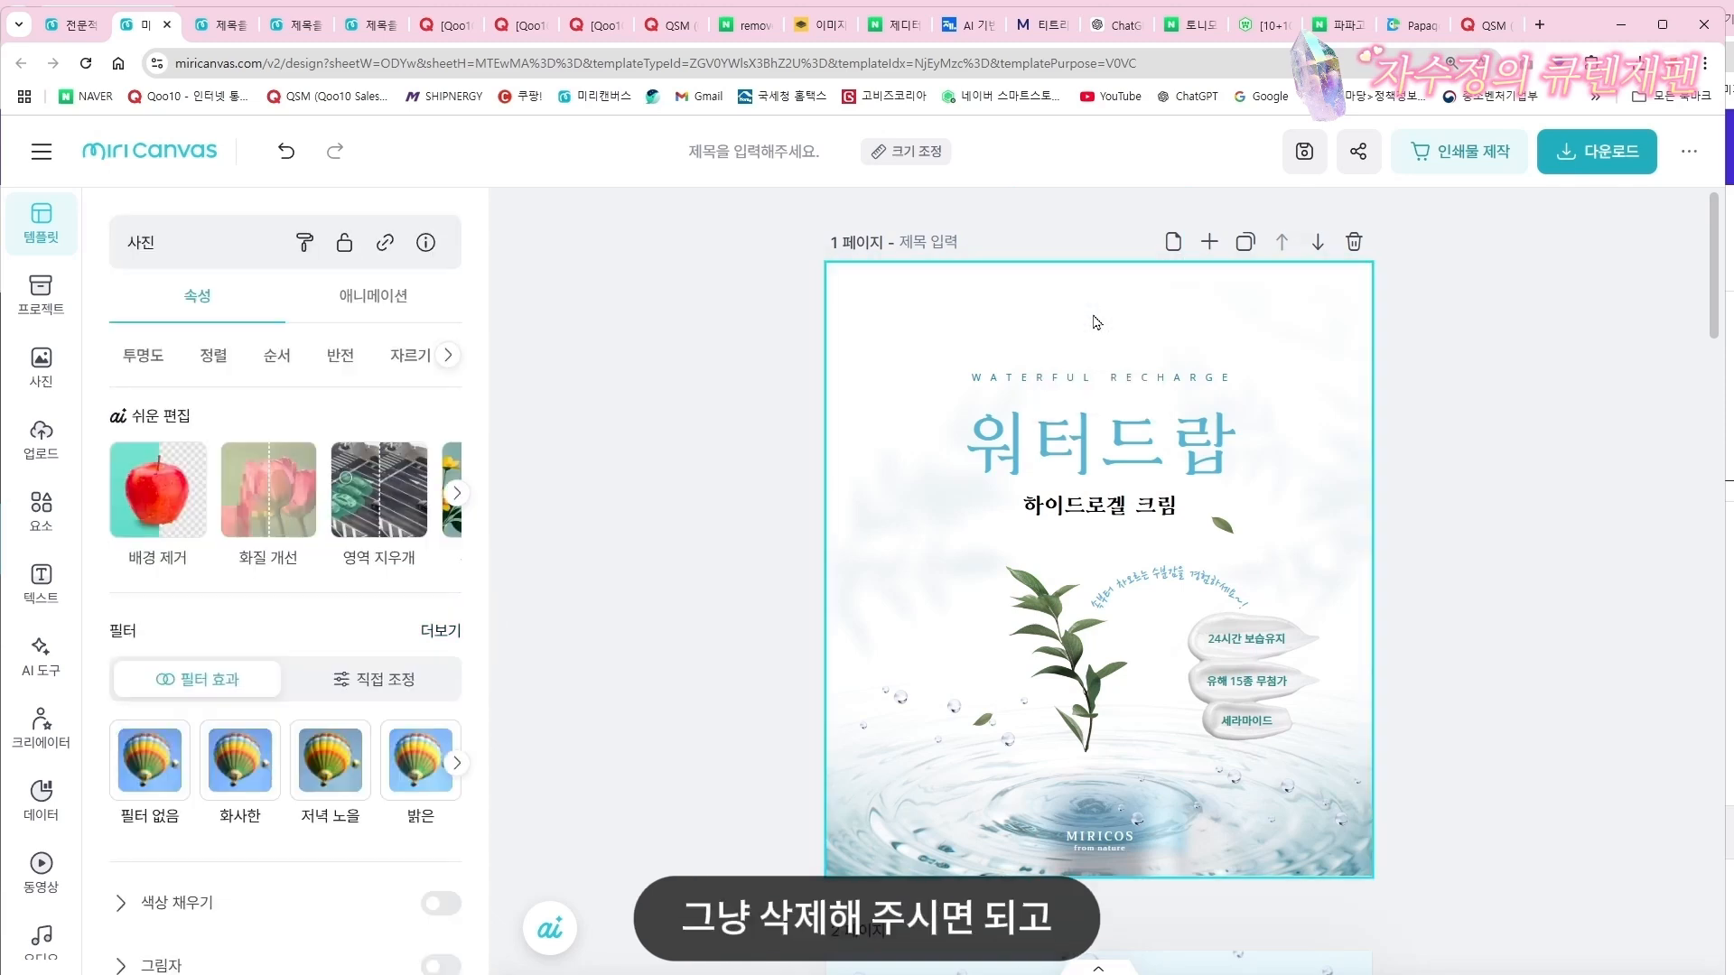
key(Delete)
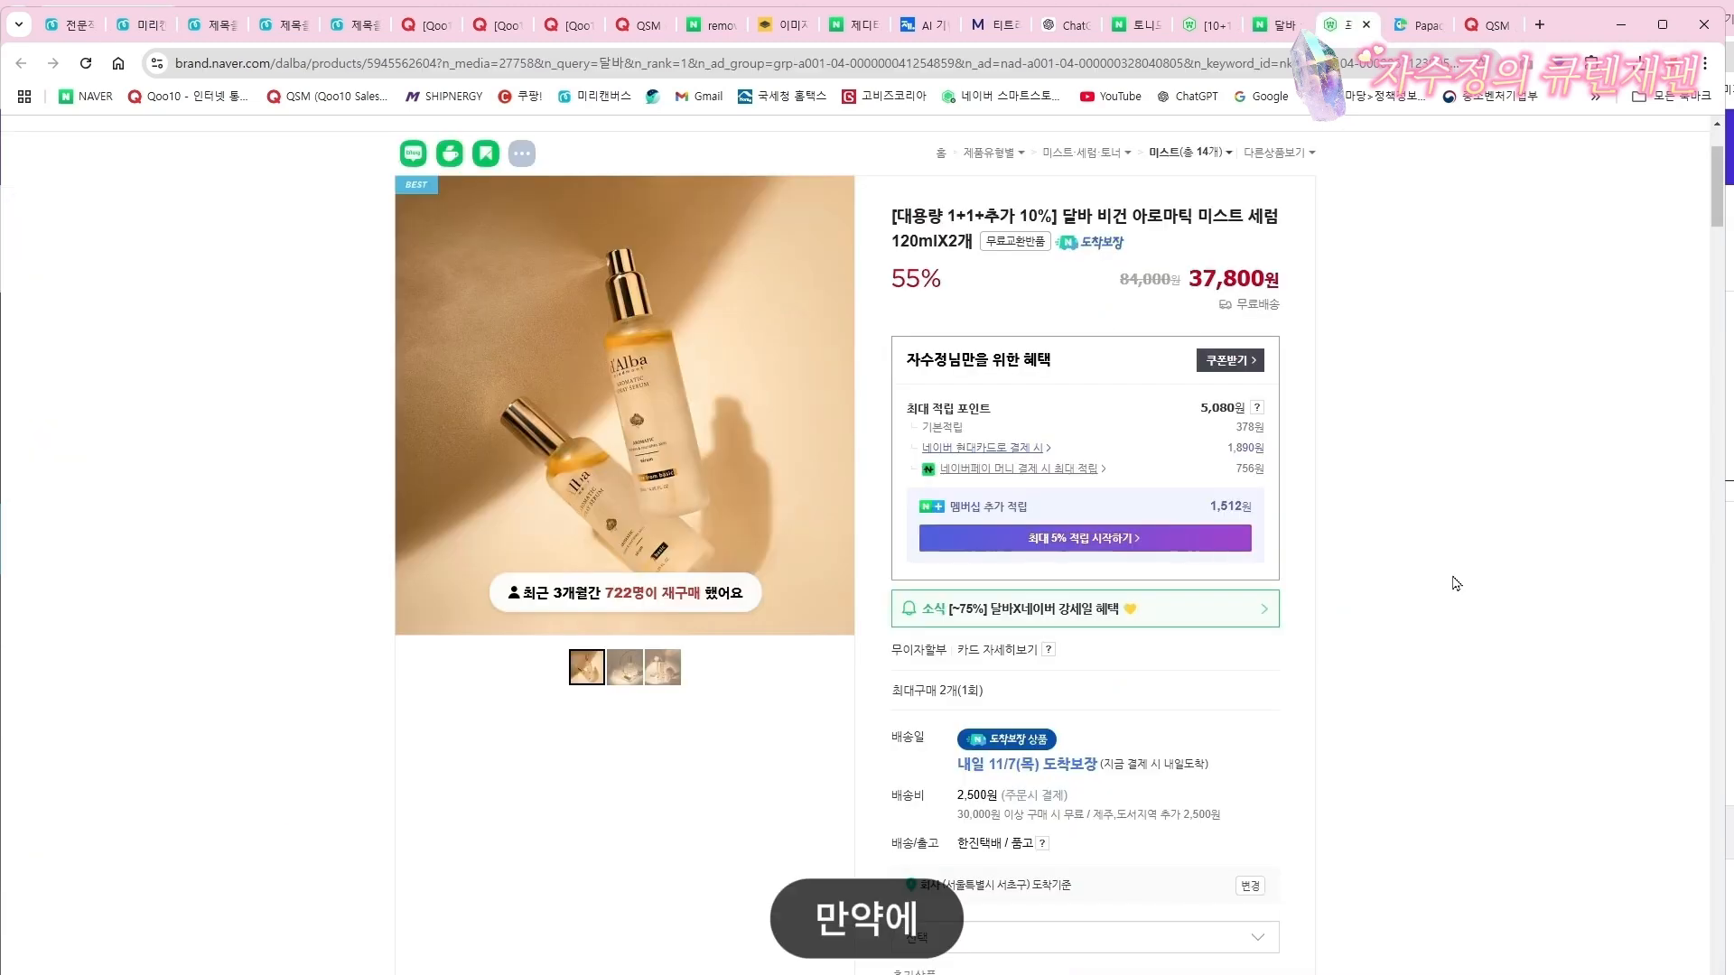
Expand the detail information on the d'Alba mist serum's Naver product page and find a clean photo of the bottle
scroll(1455, 472, up, 1)
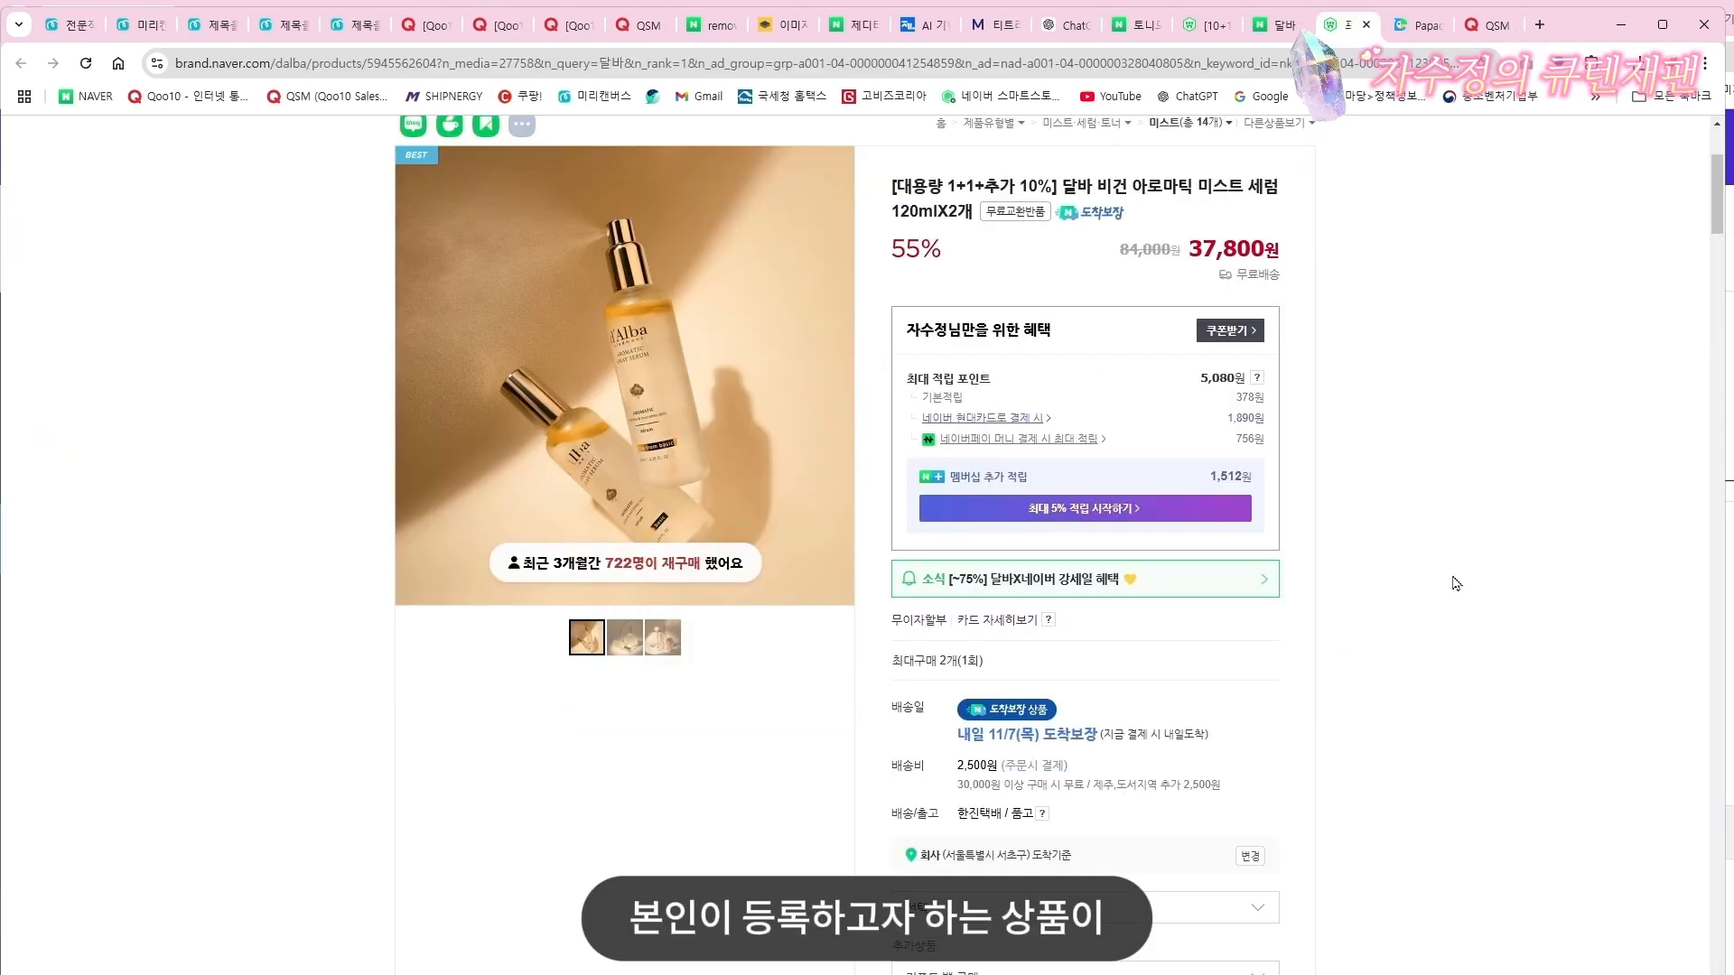
scroll(1505, 581, down, 10)
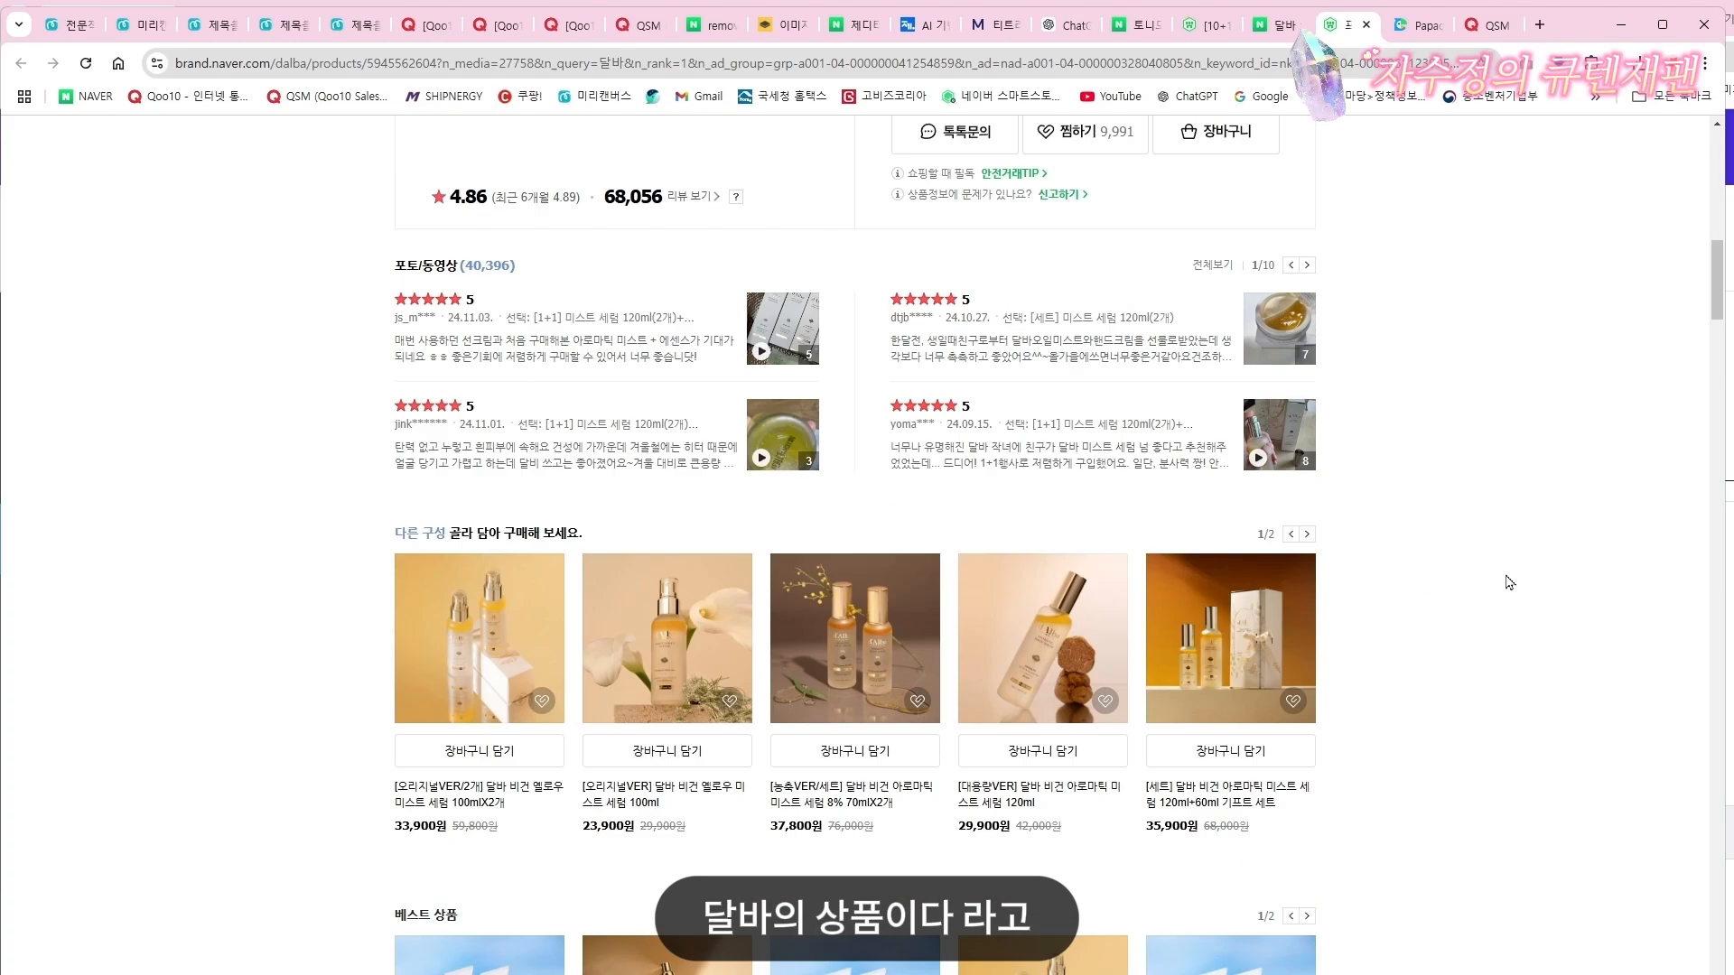
scroll(1505, 581, down, 15)
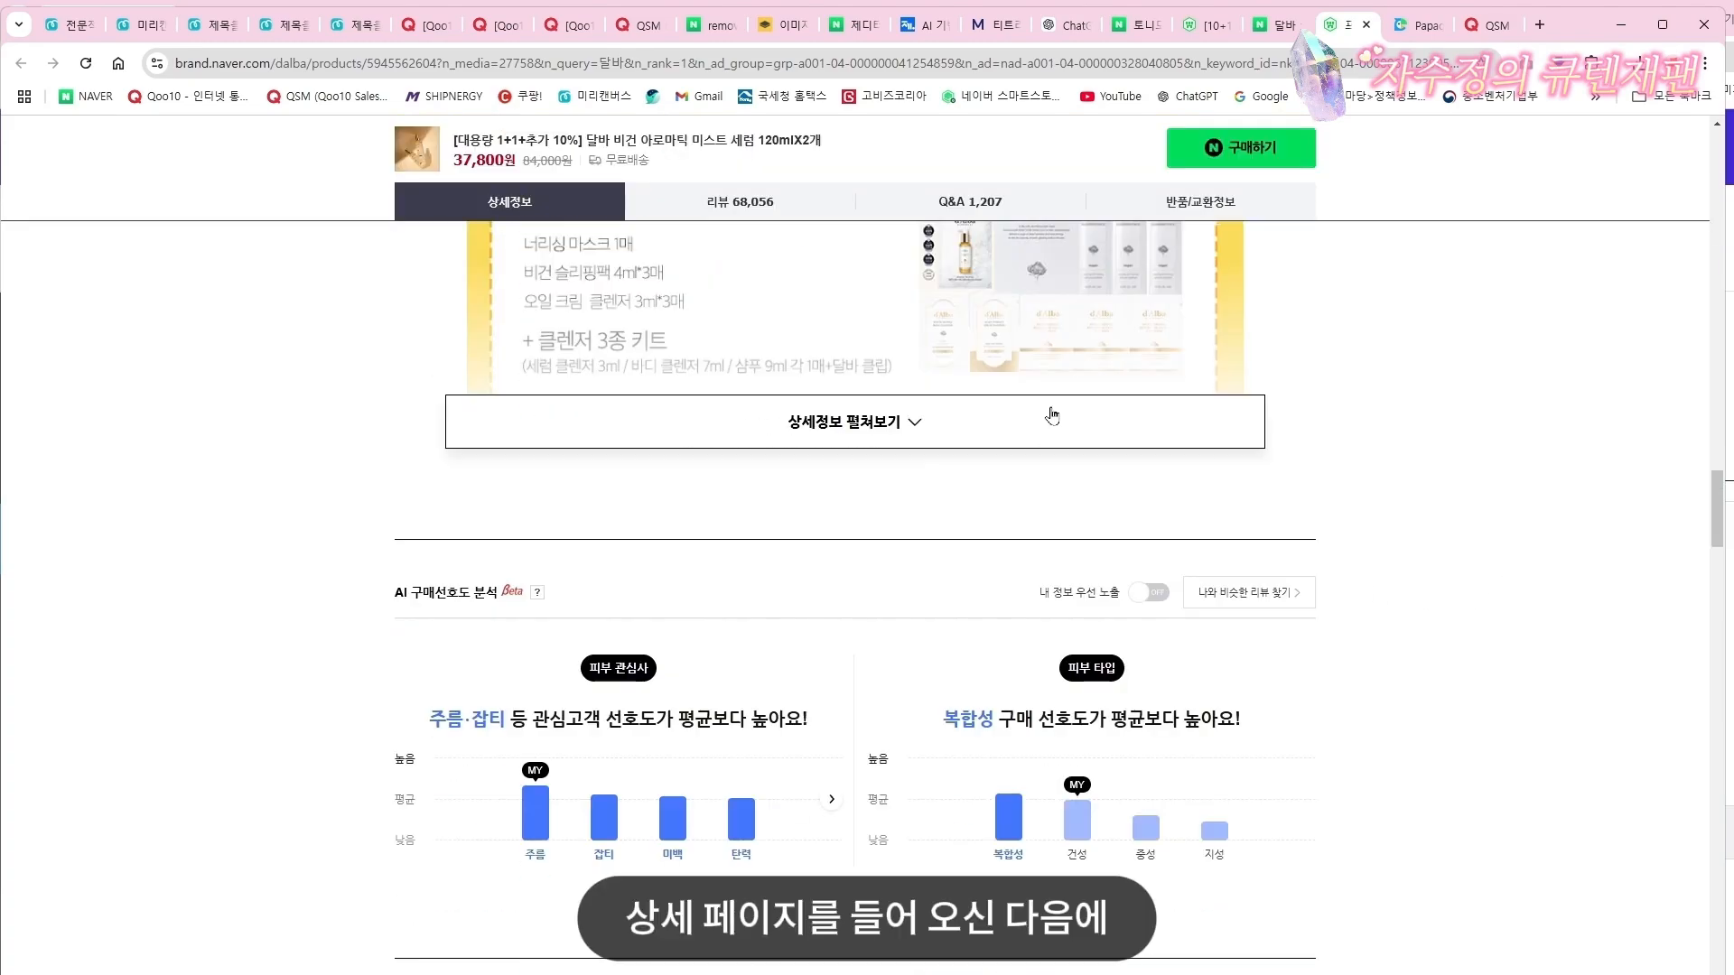
click(1052, 421)
scroll(1424, 673, up, 10)
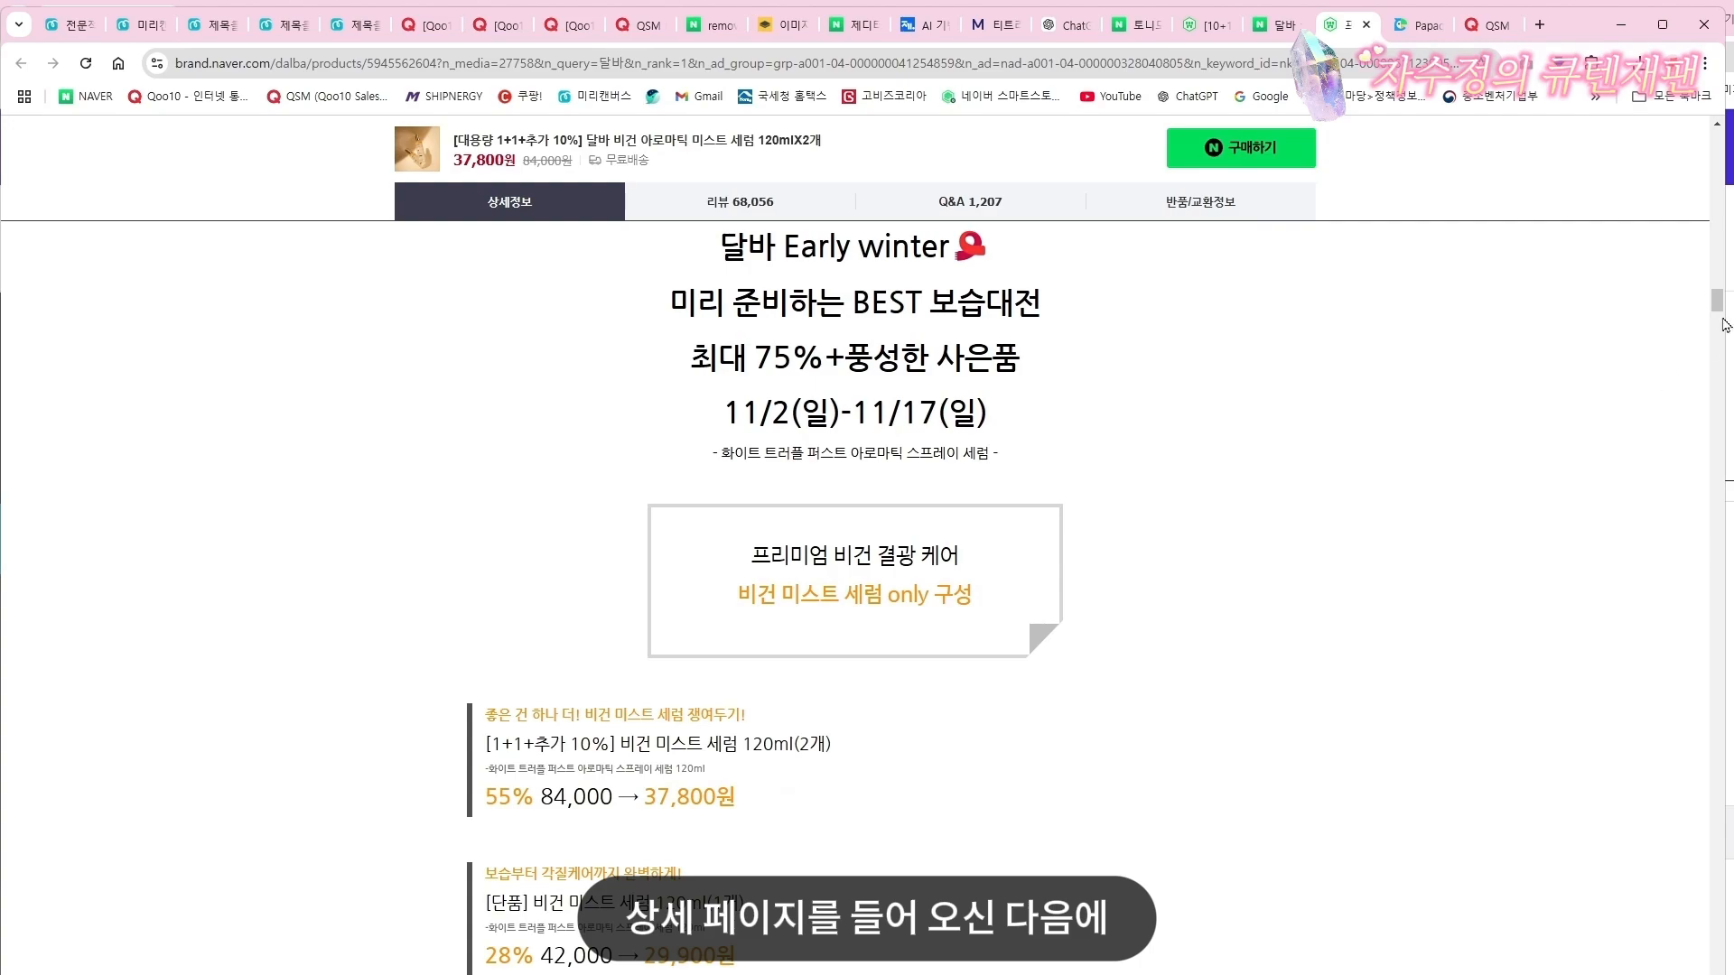
drag(1722, 321, 1717, 693)
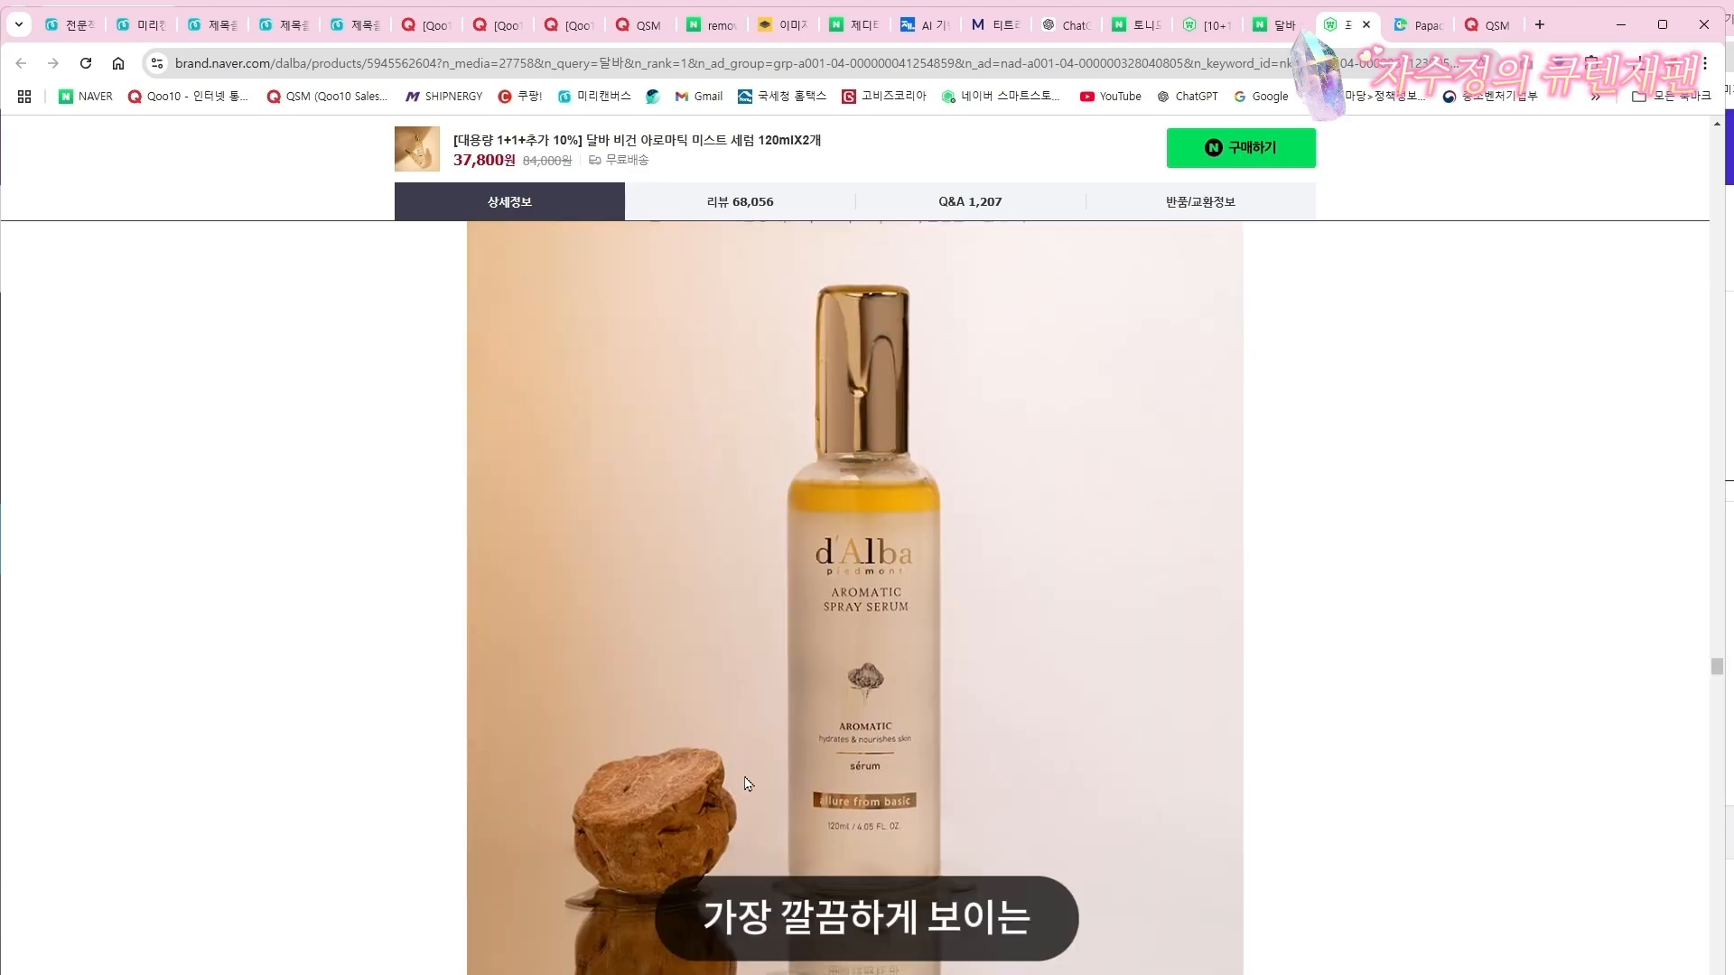
Capture the d'Alba serum bottle area from the product page with 알캡처 and save the capture as an image
key(alt+Tab)
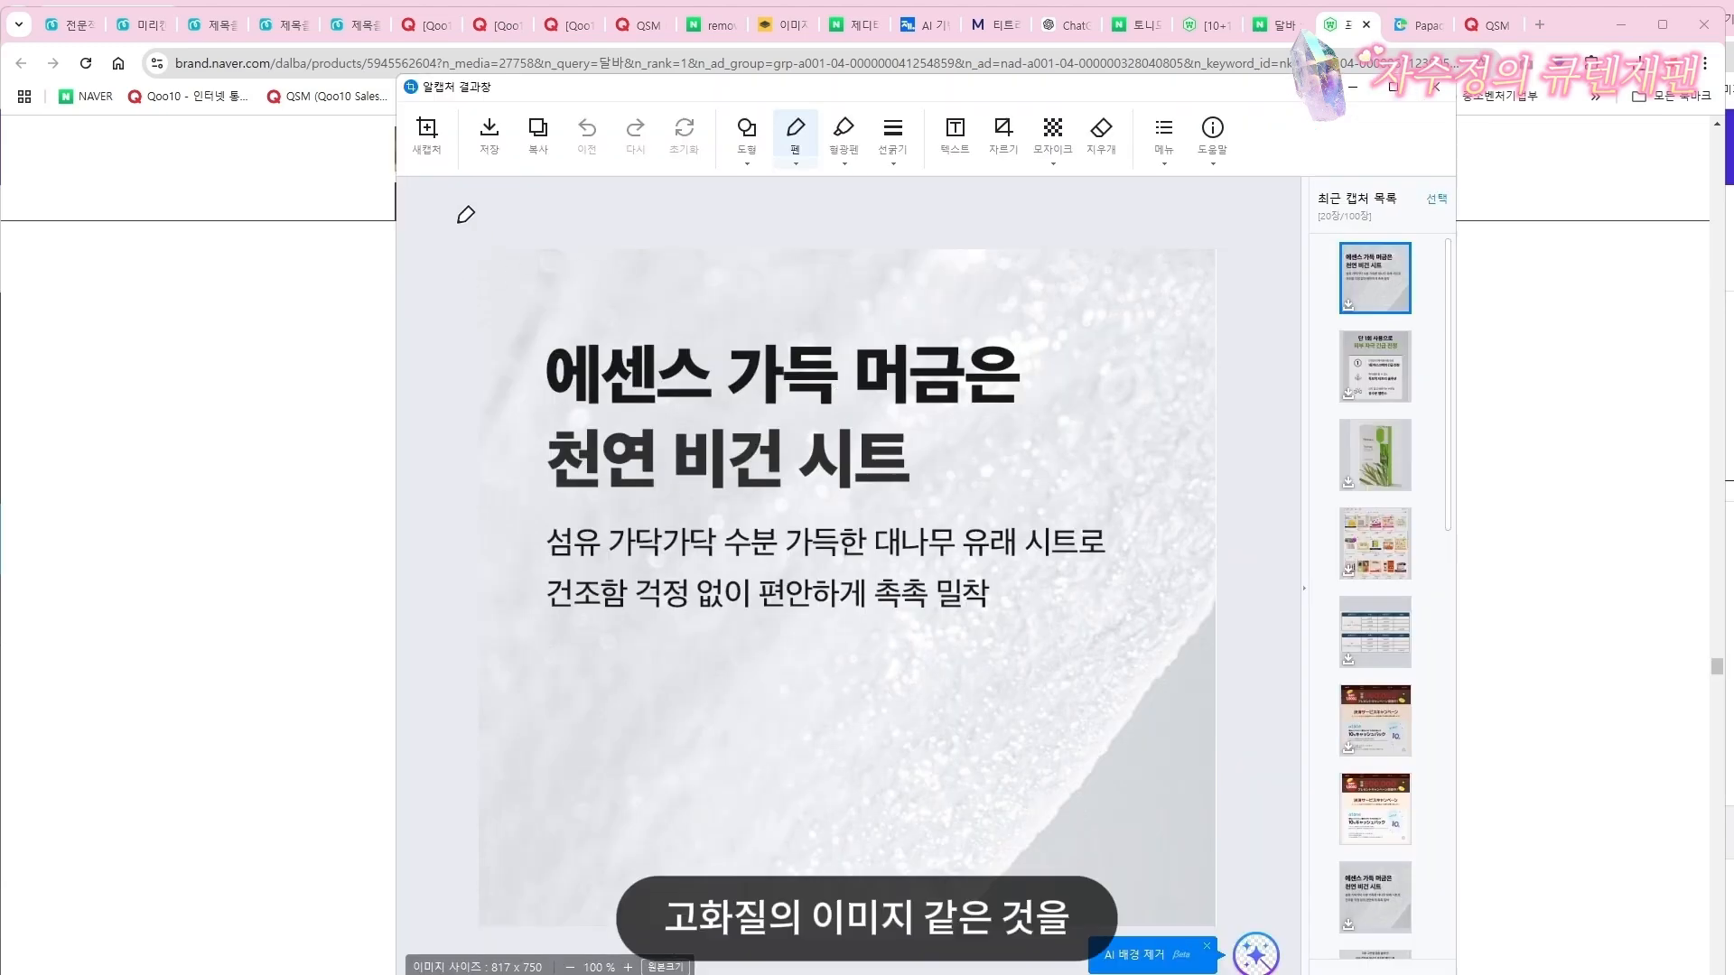
click(427, 135)
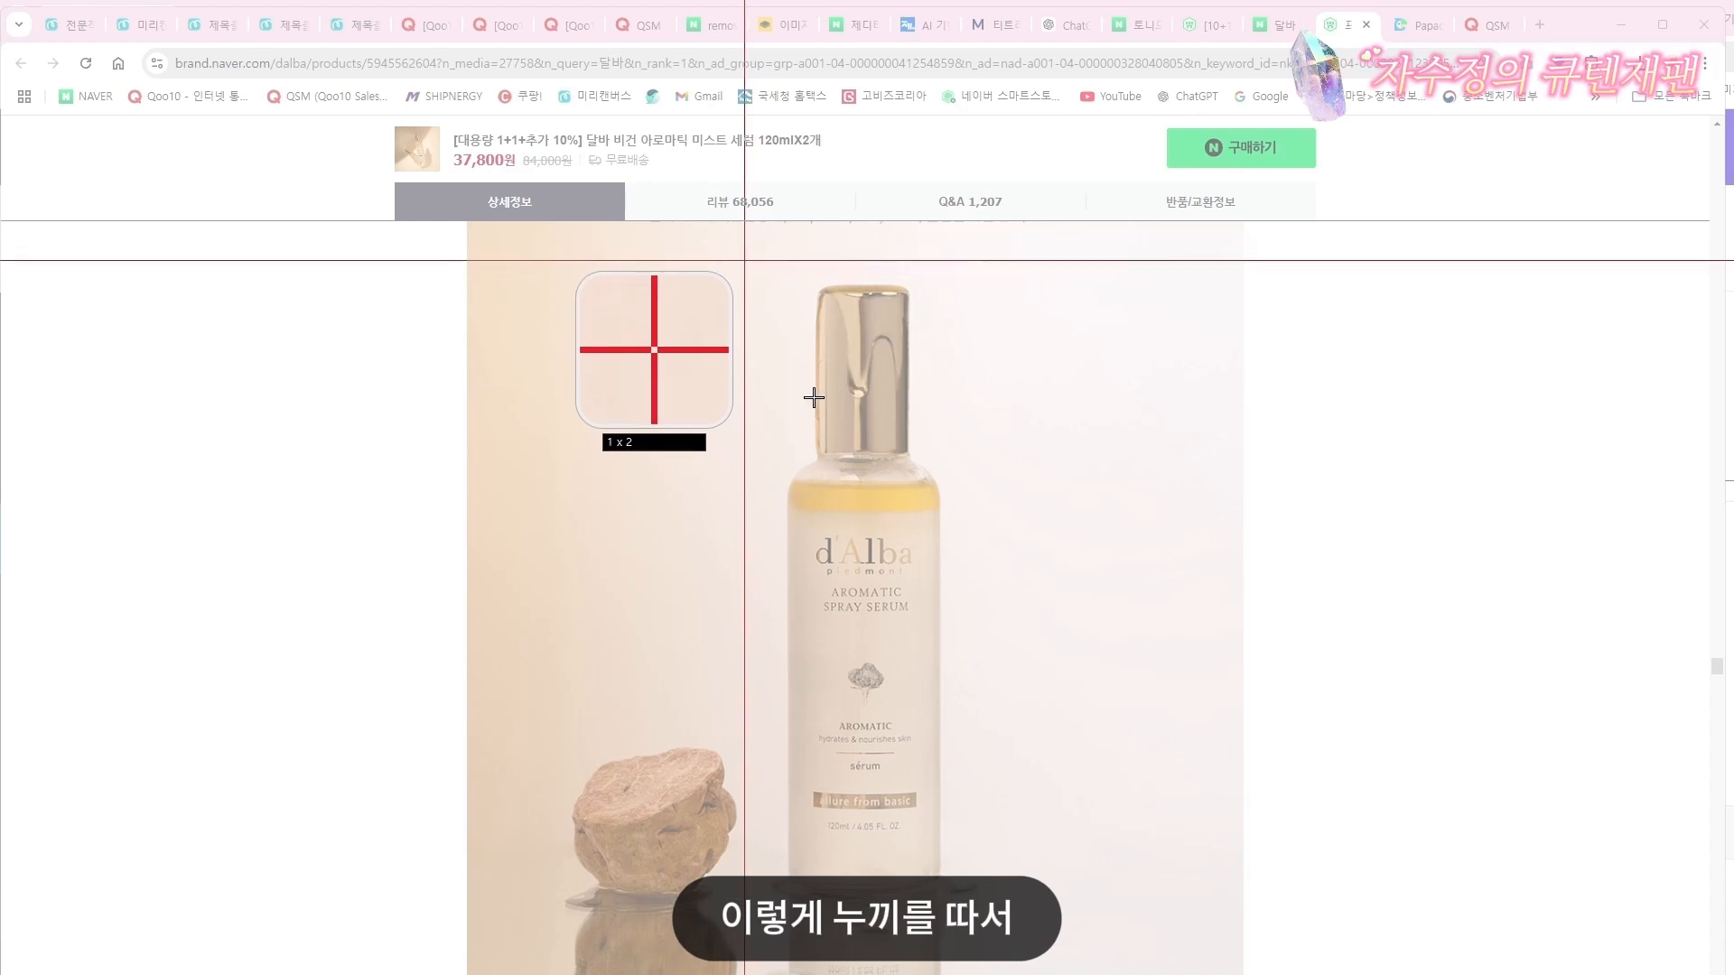
drag(746, 260, 1030, 903)
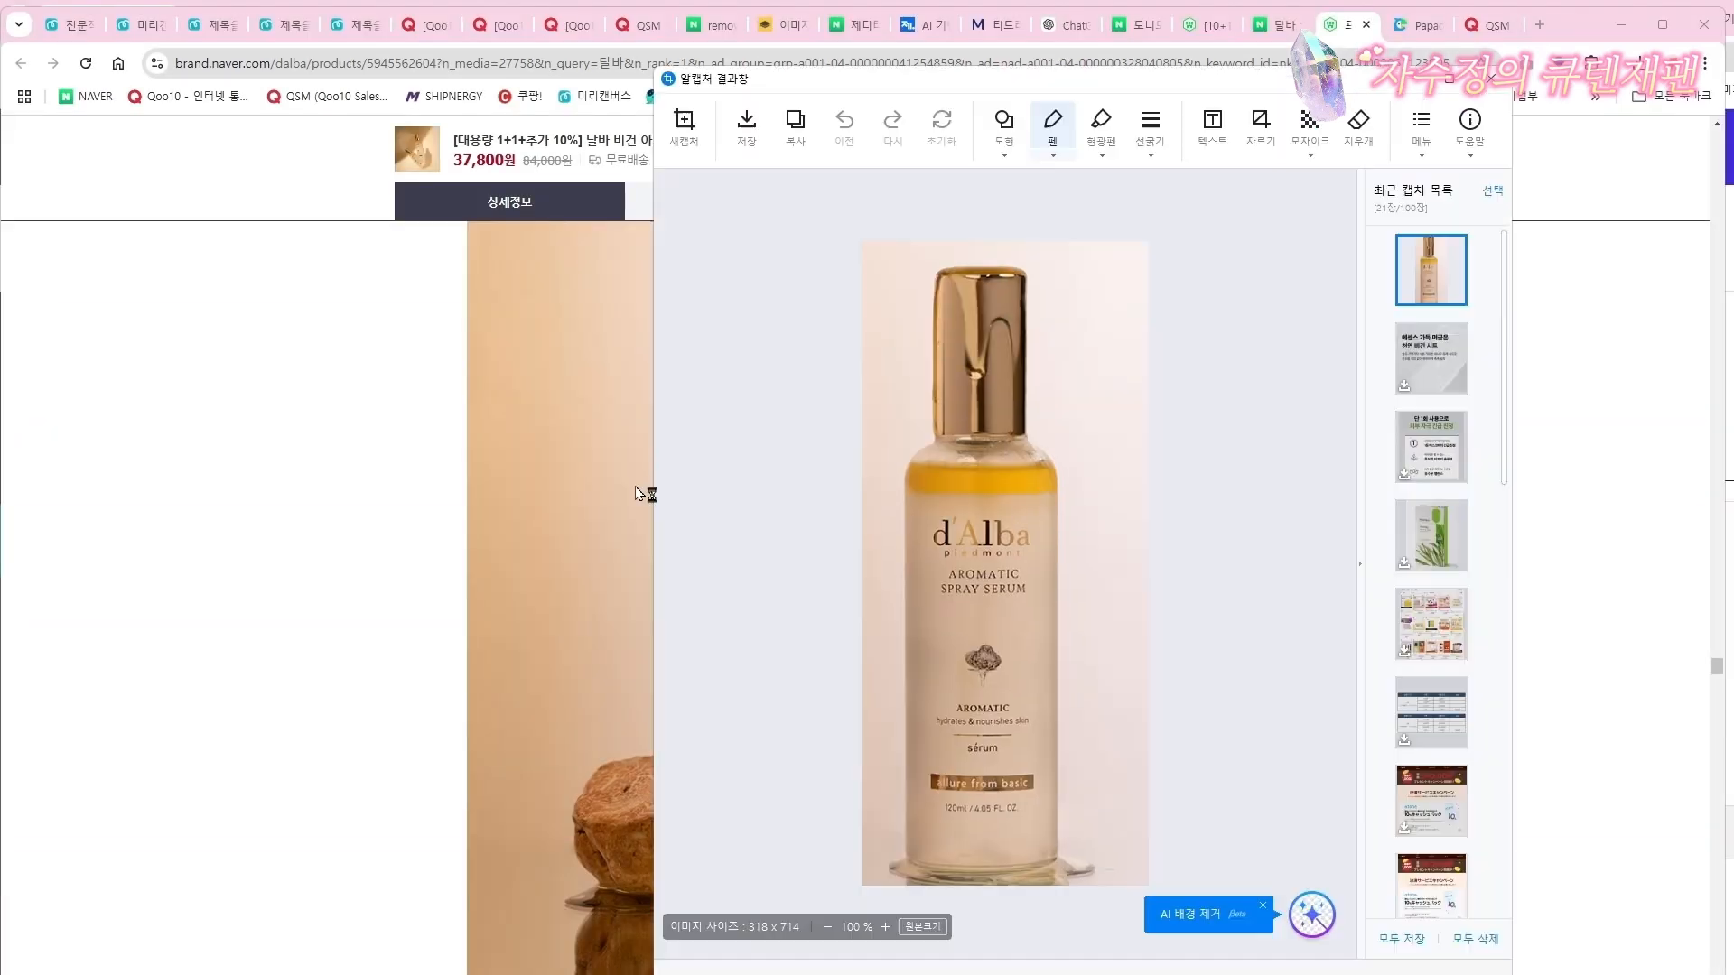
click(744, 142)
click(1465, 715)
key(Escape)
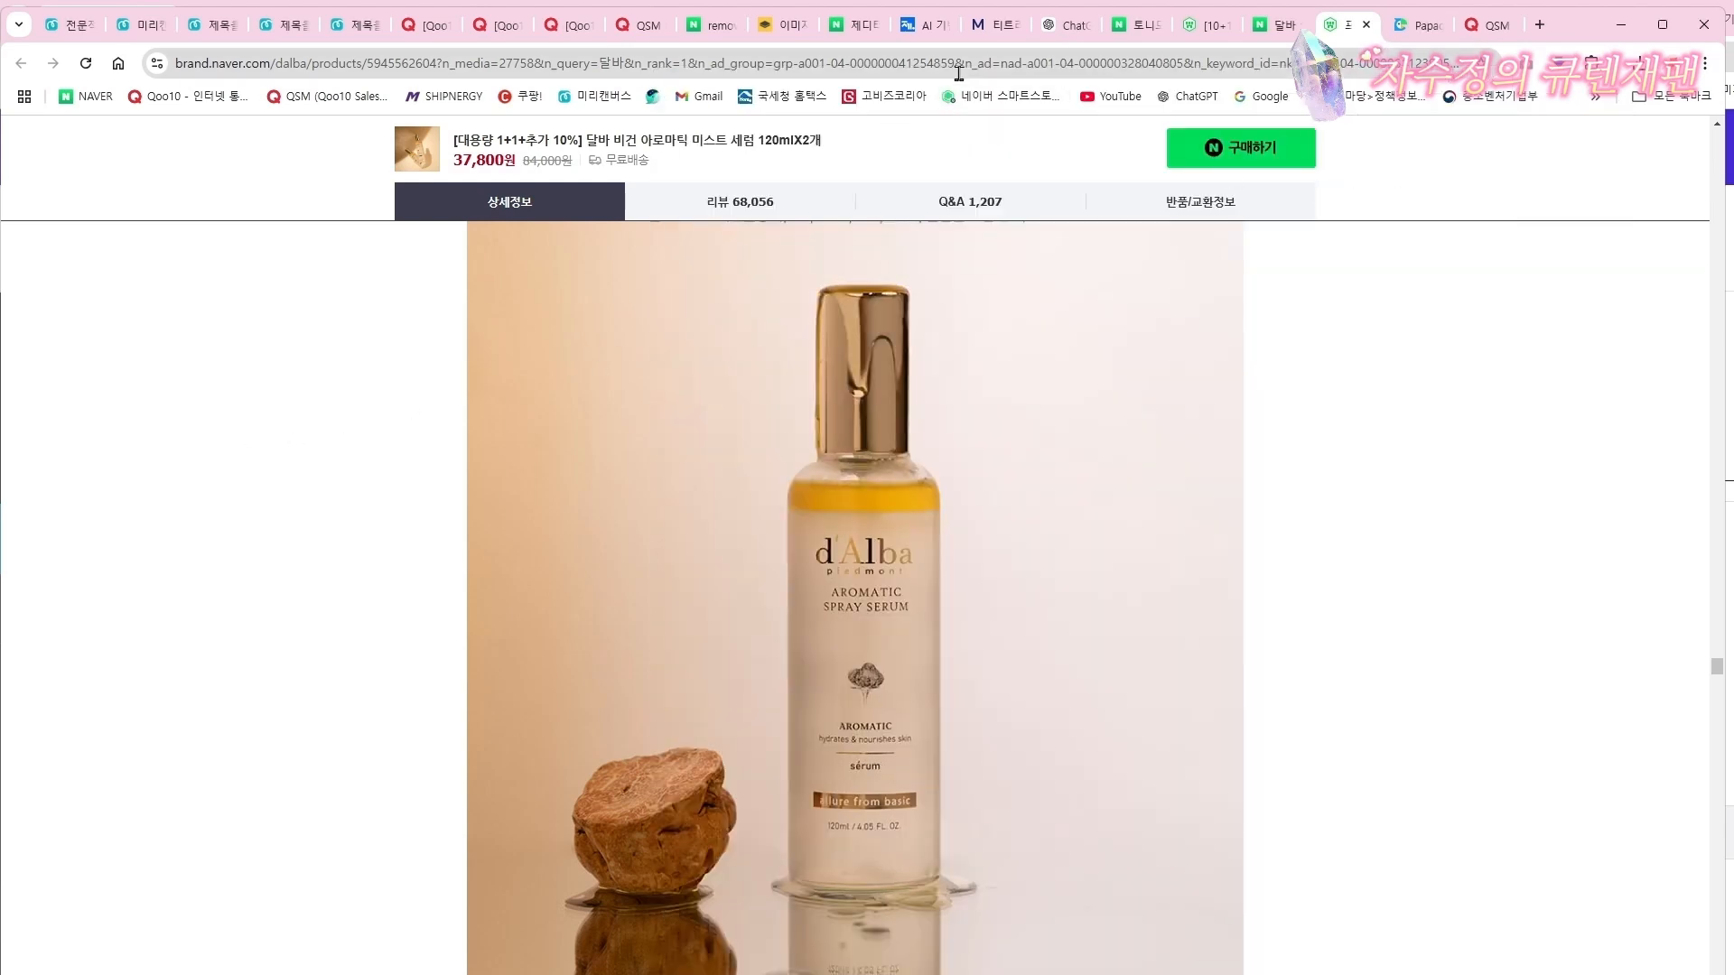
Switch to remove.bg and upload 20241106_132949.png to strip the background from the serum bottle
click(788, 26)
click(1092, 610)
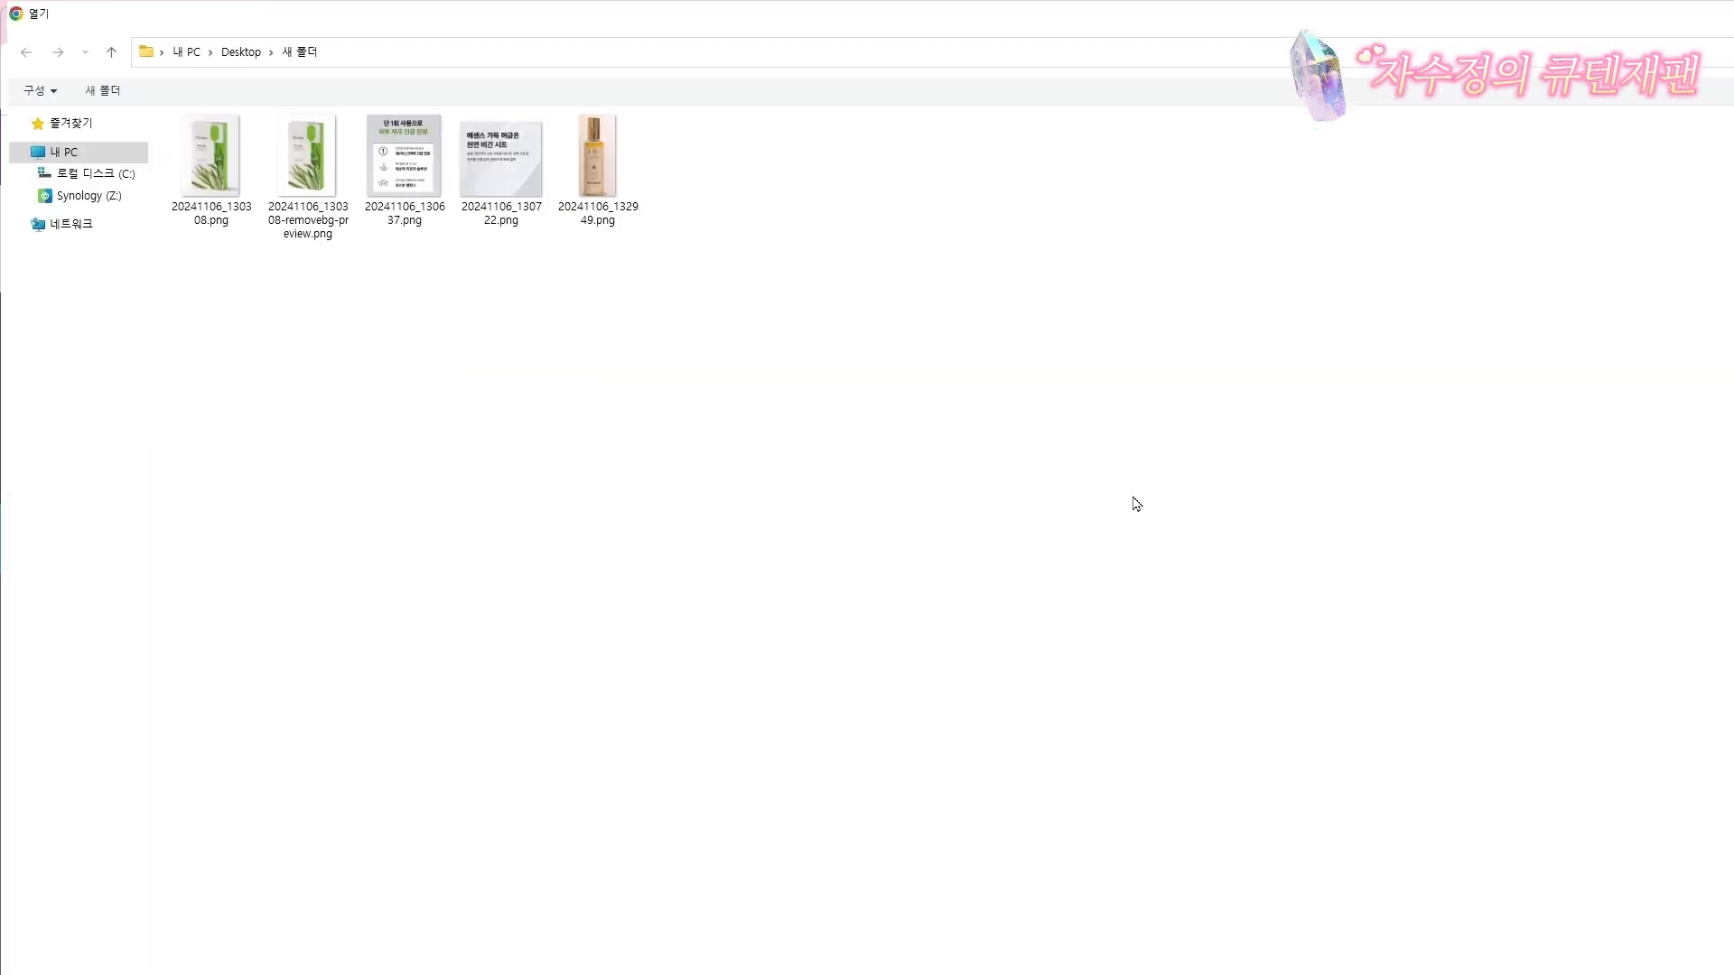
click(632, 213)
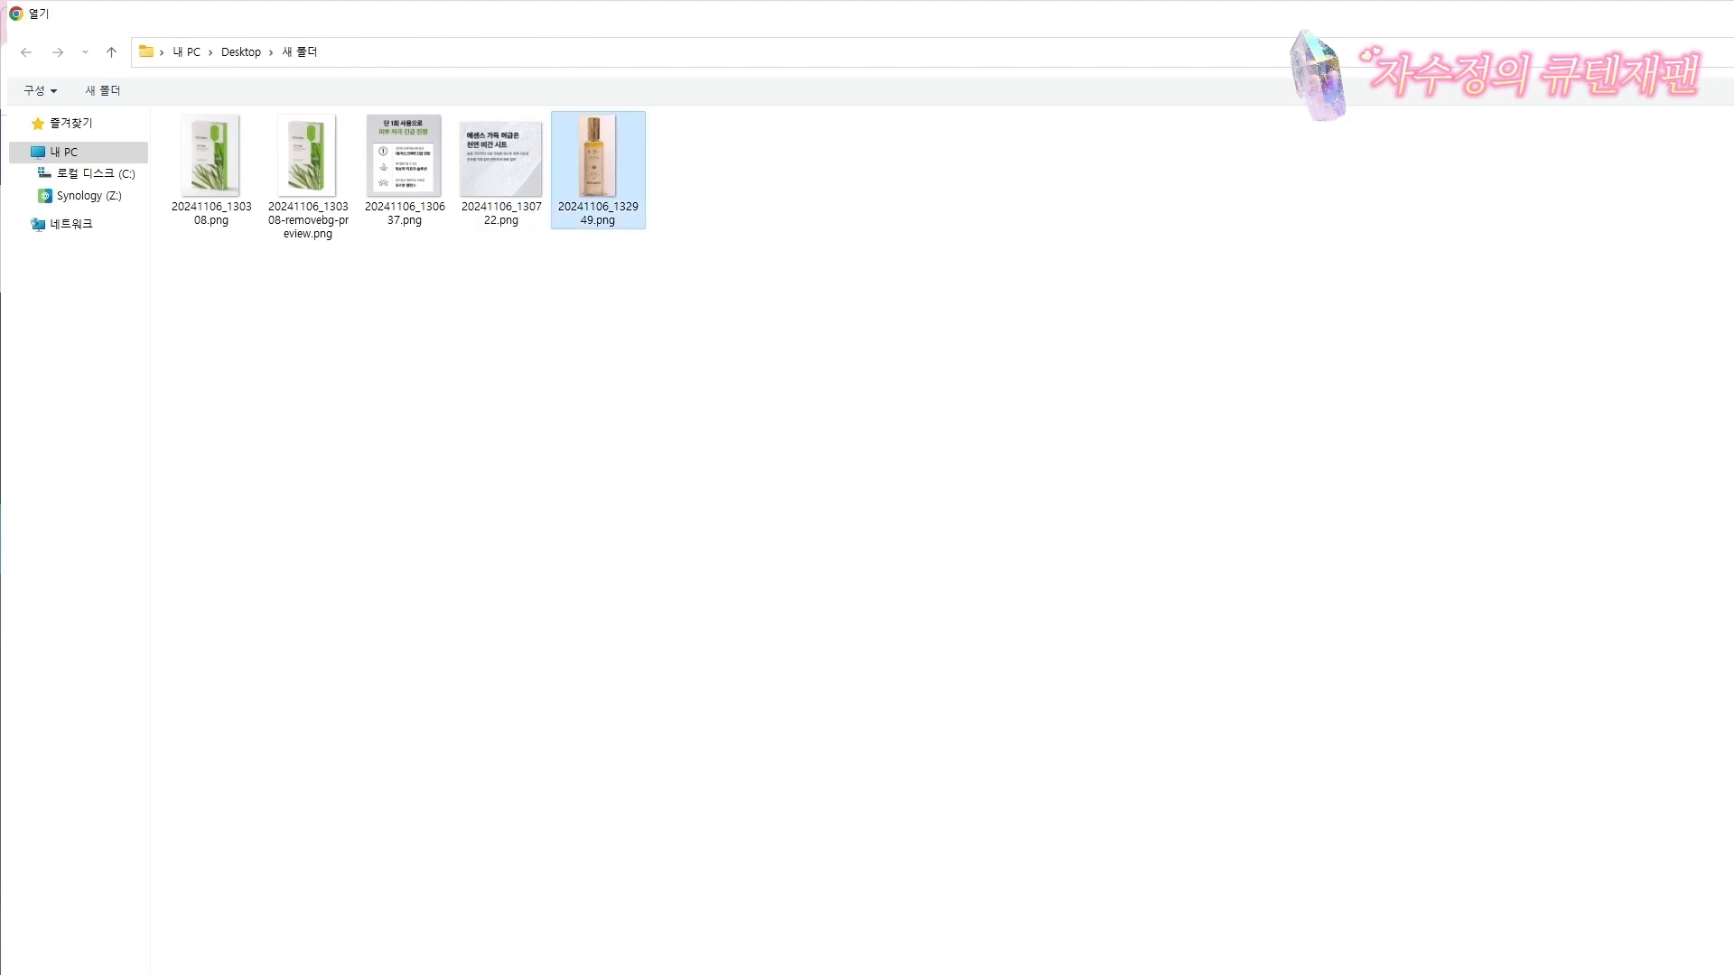
key(Return)
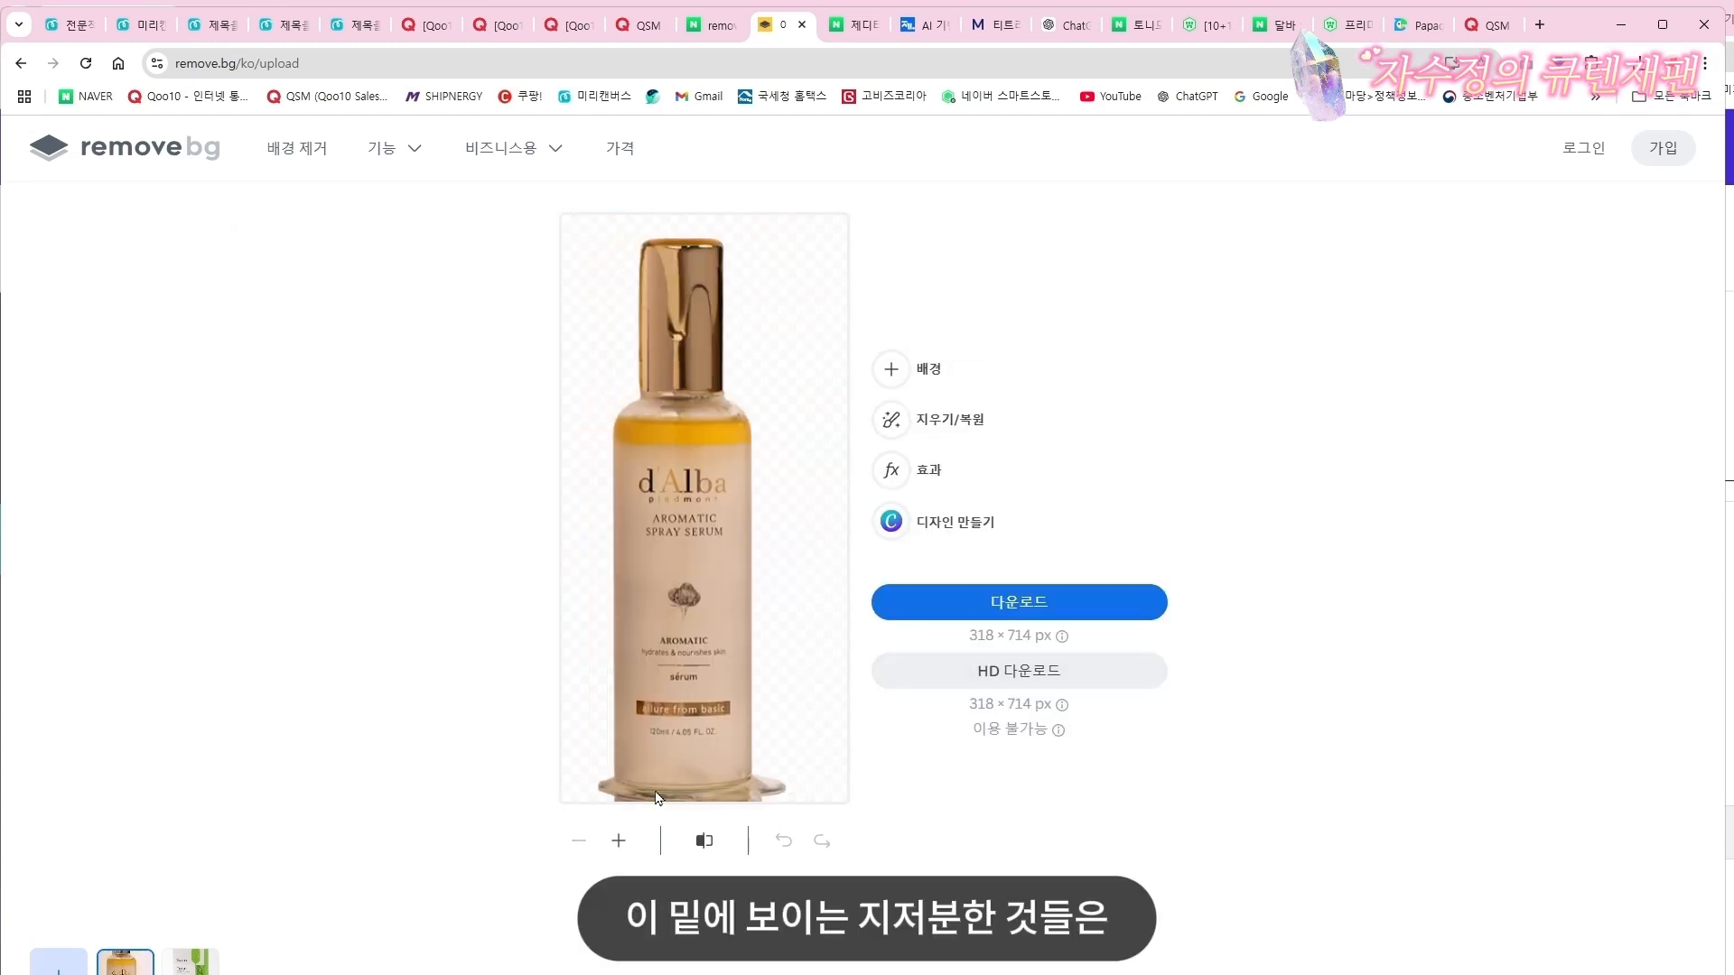
Erase the leftover water ripples around the bottle's base with the magic brush and download the cutout into the 새 폴더 folder
click(938, 426)
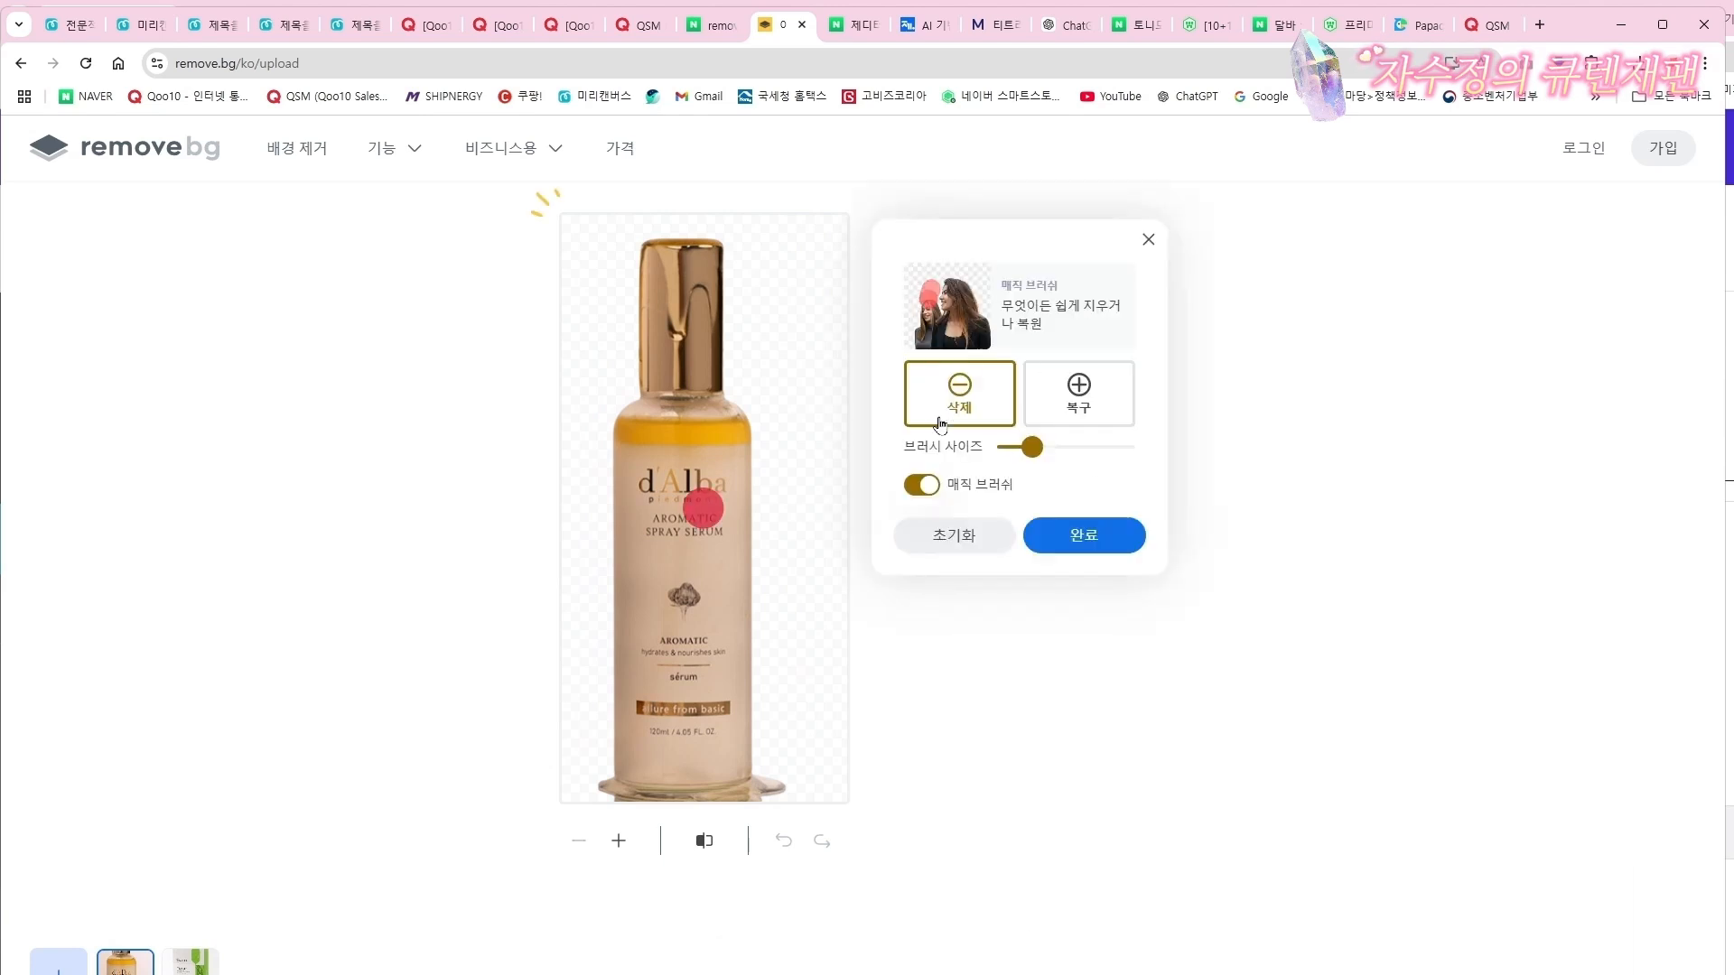
drag(606, 789, 782, 795)
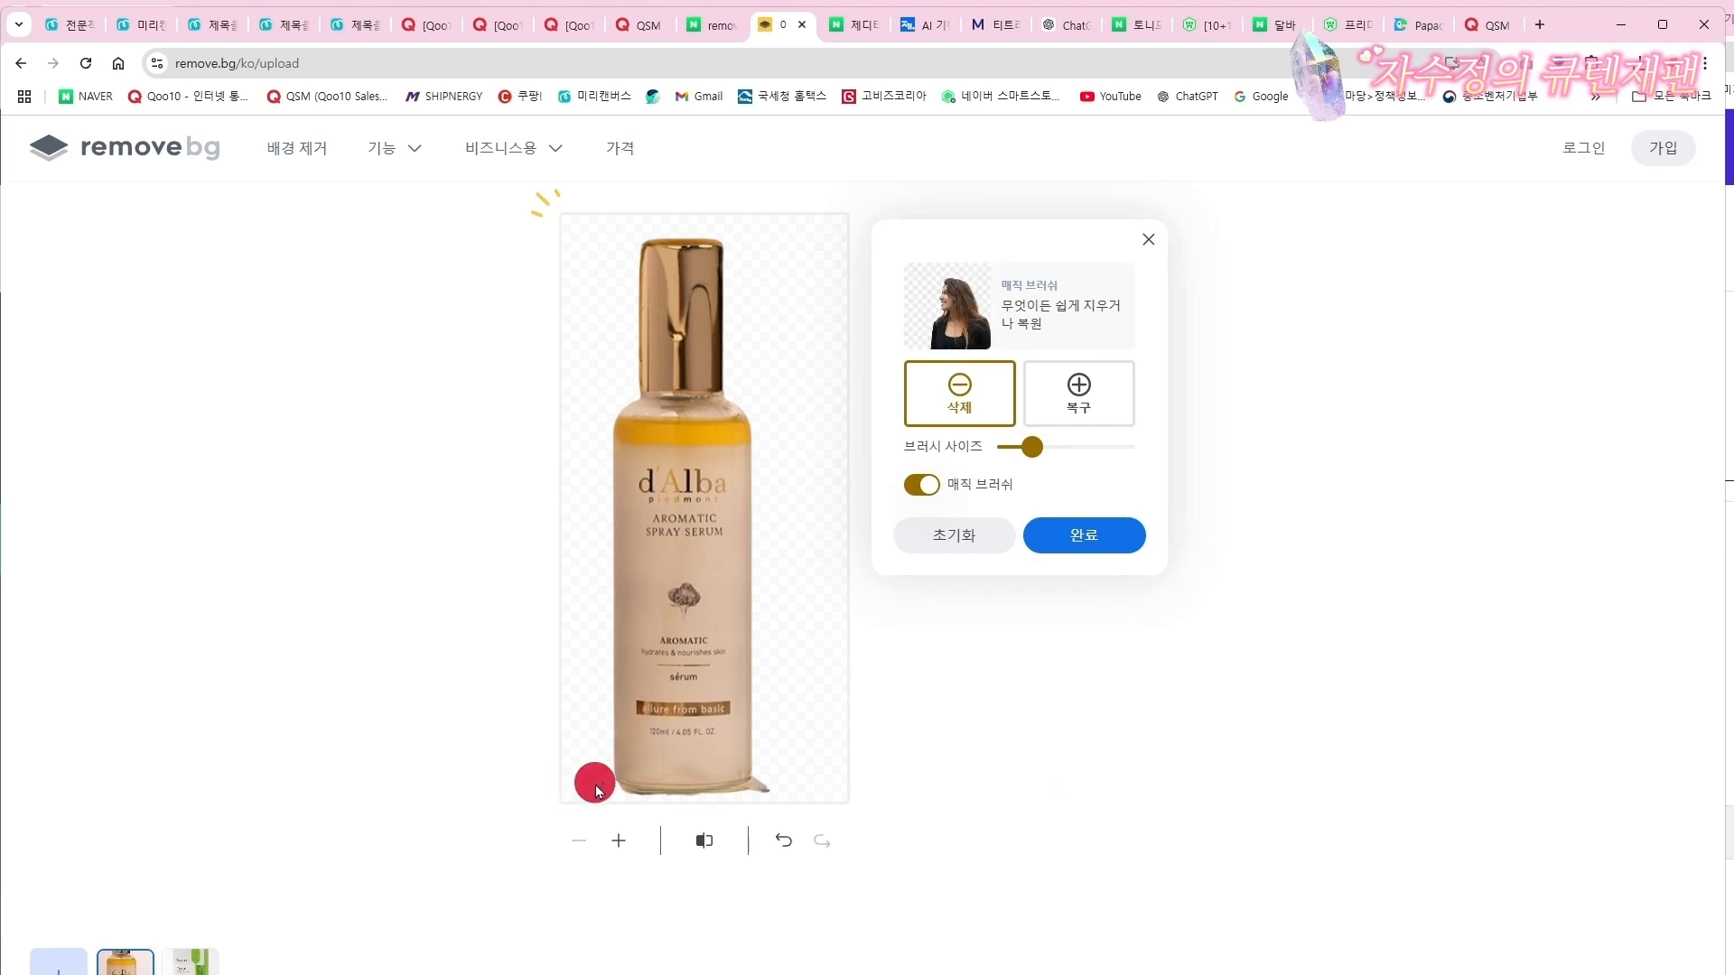
drag(596, 792, 772, 791)
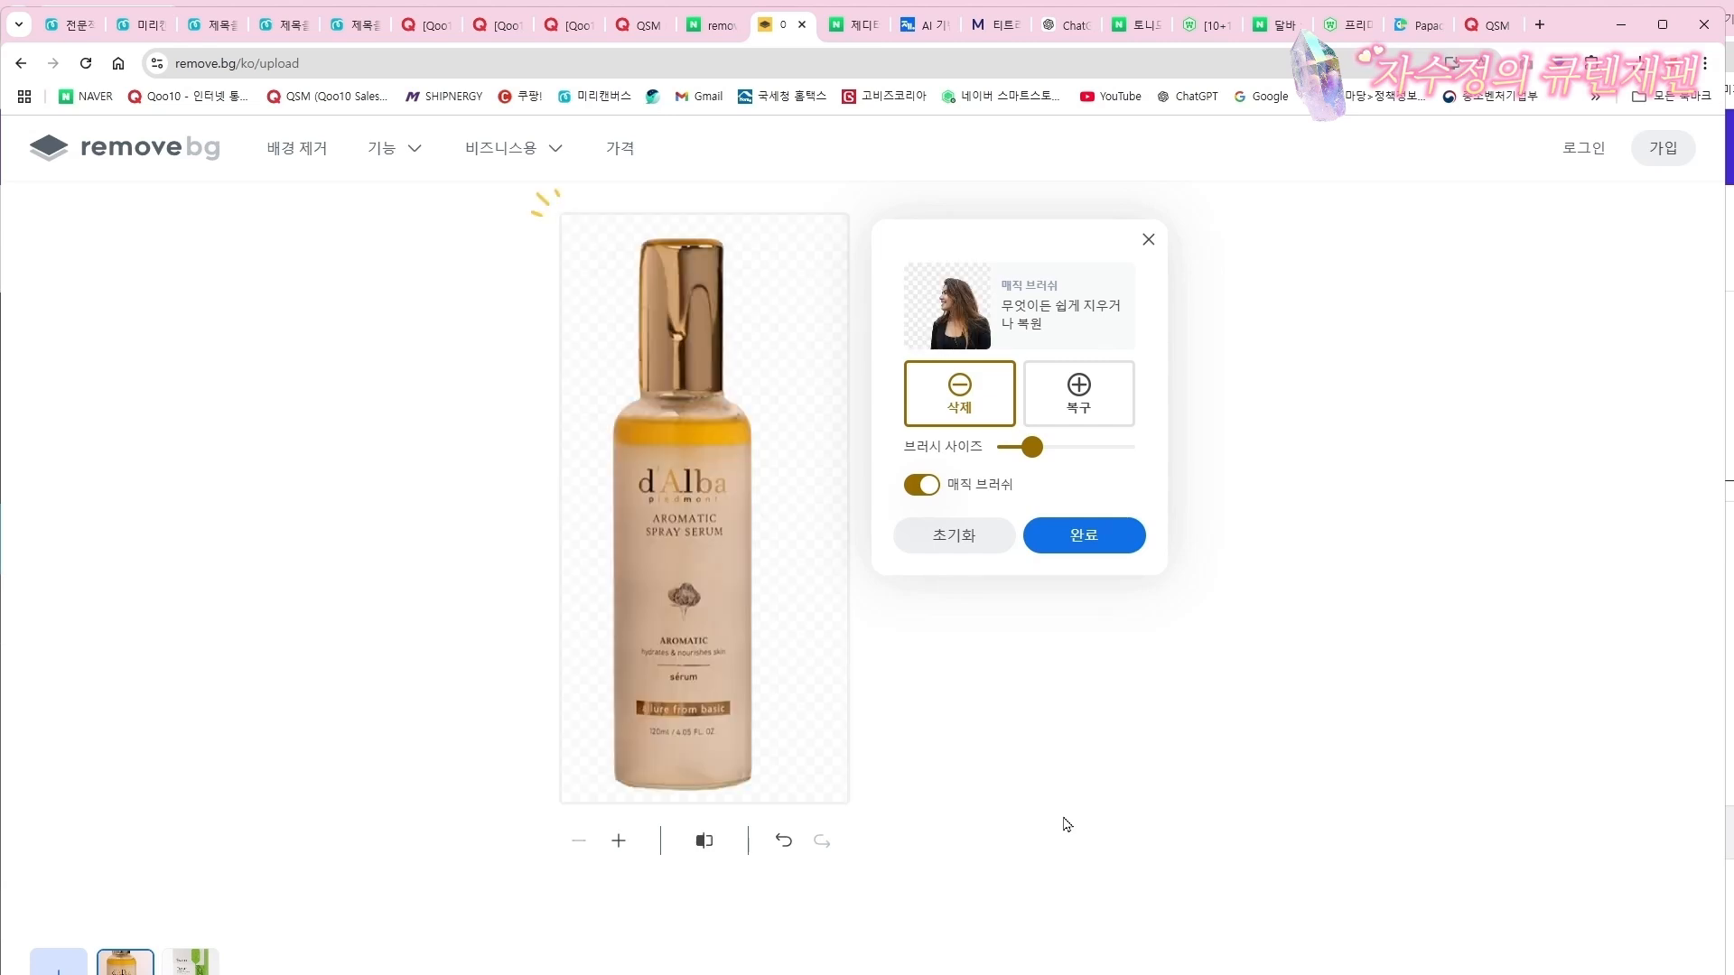
click(1080, 540)
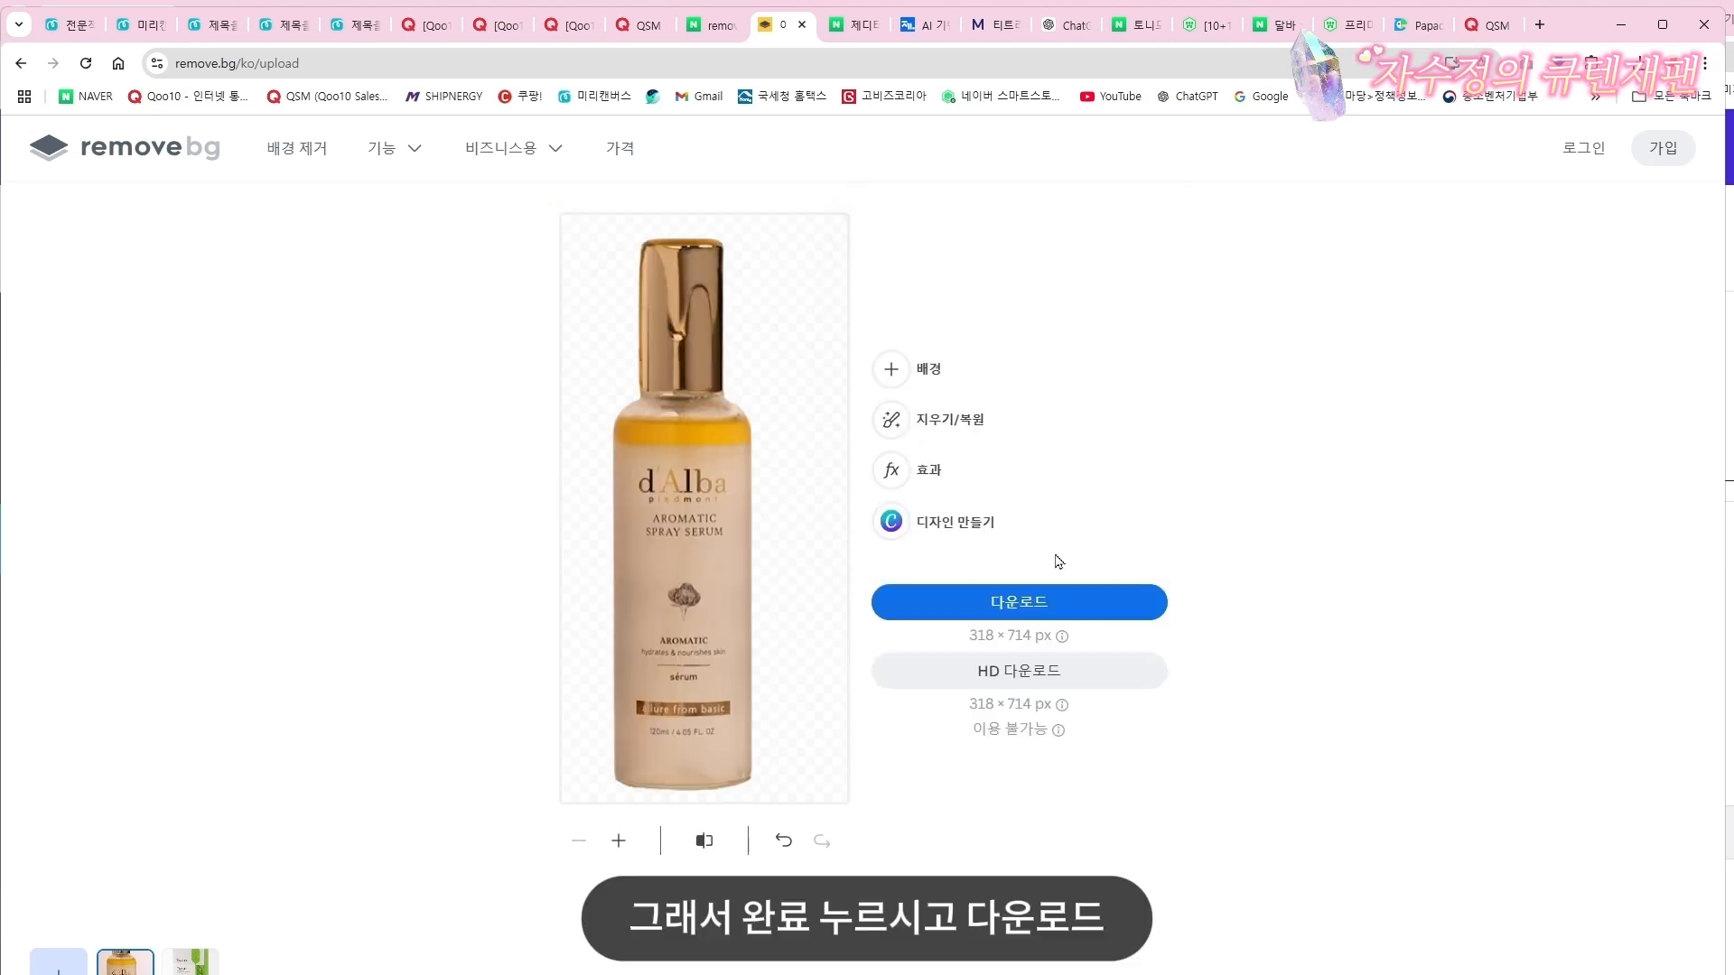
click(1019, 604)
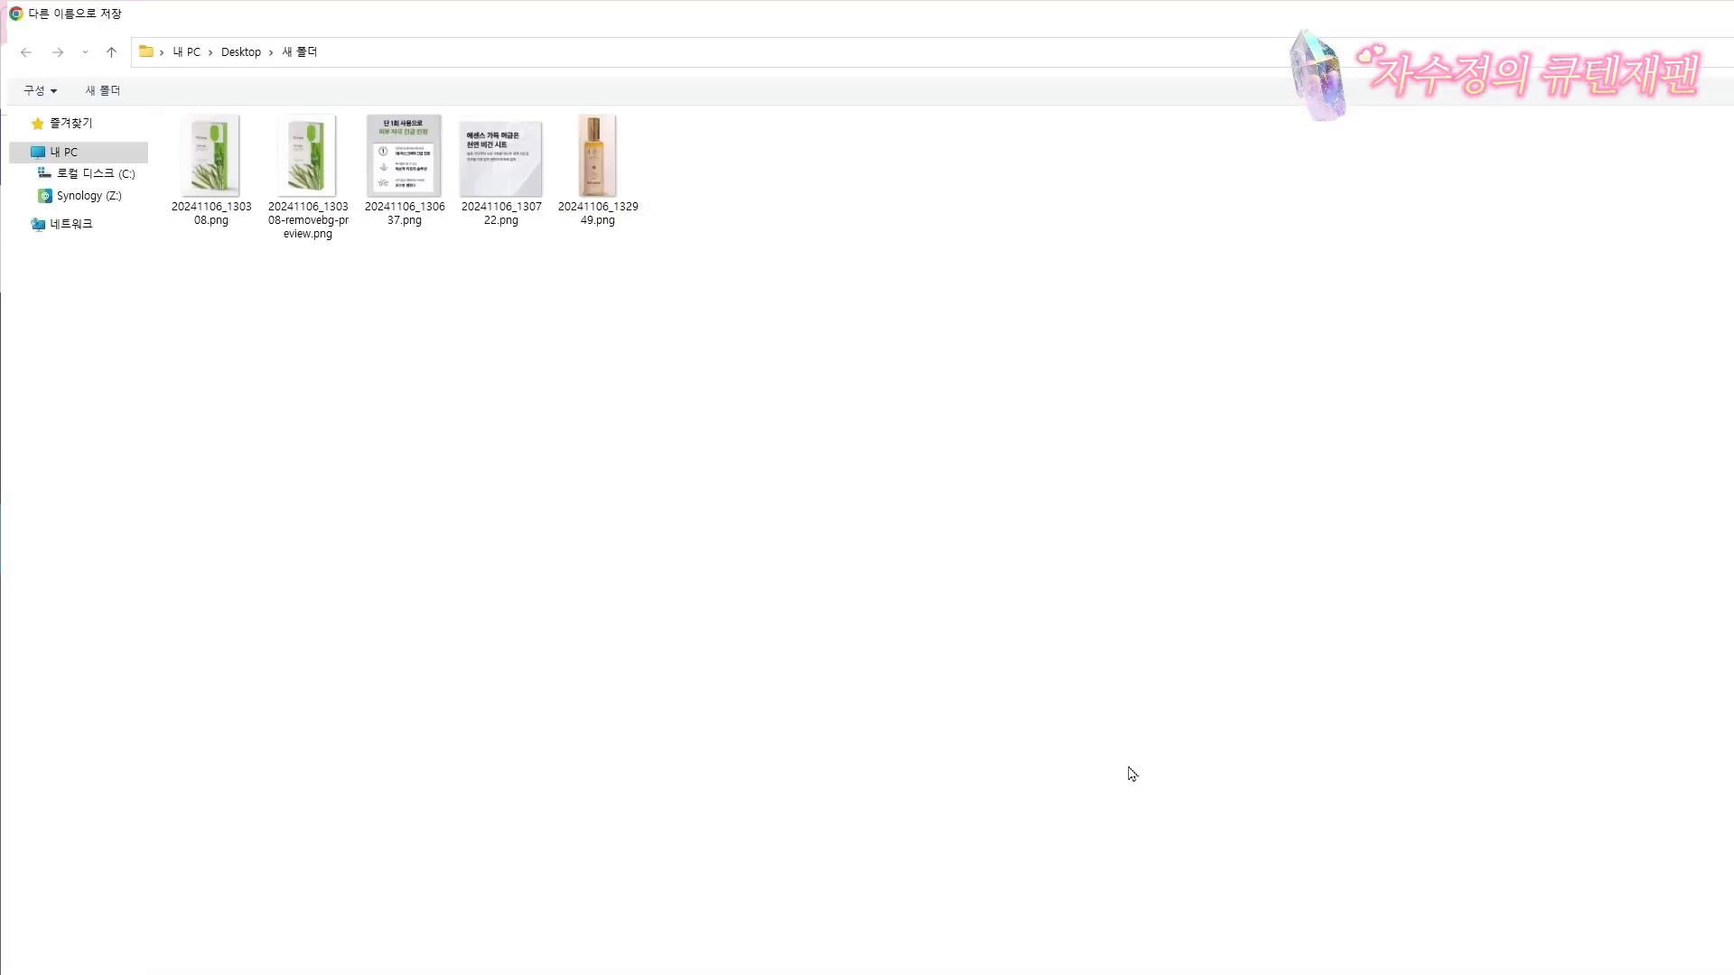
click(1602, 968)
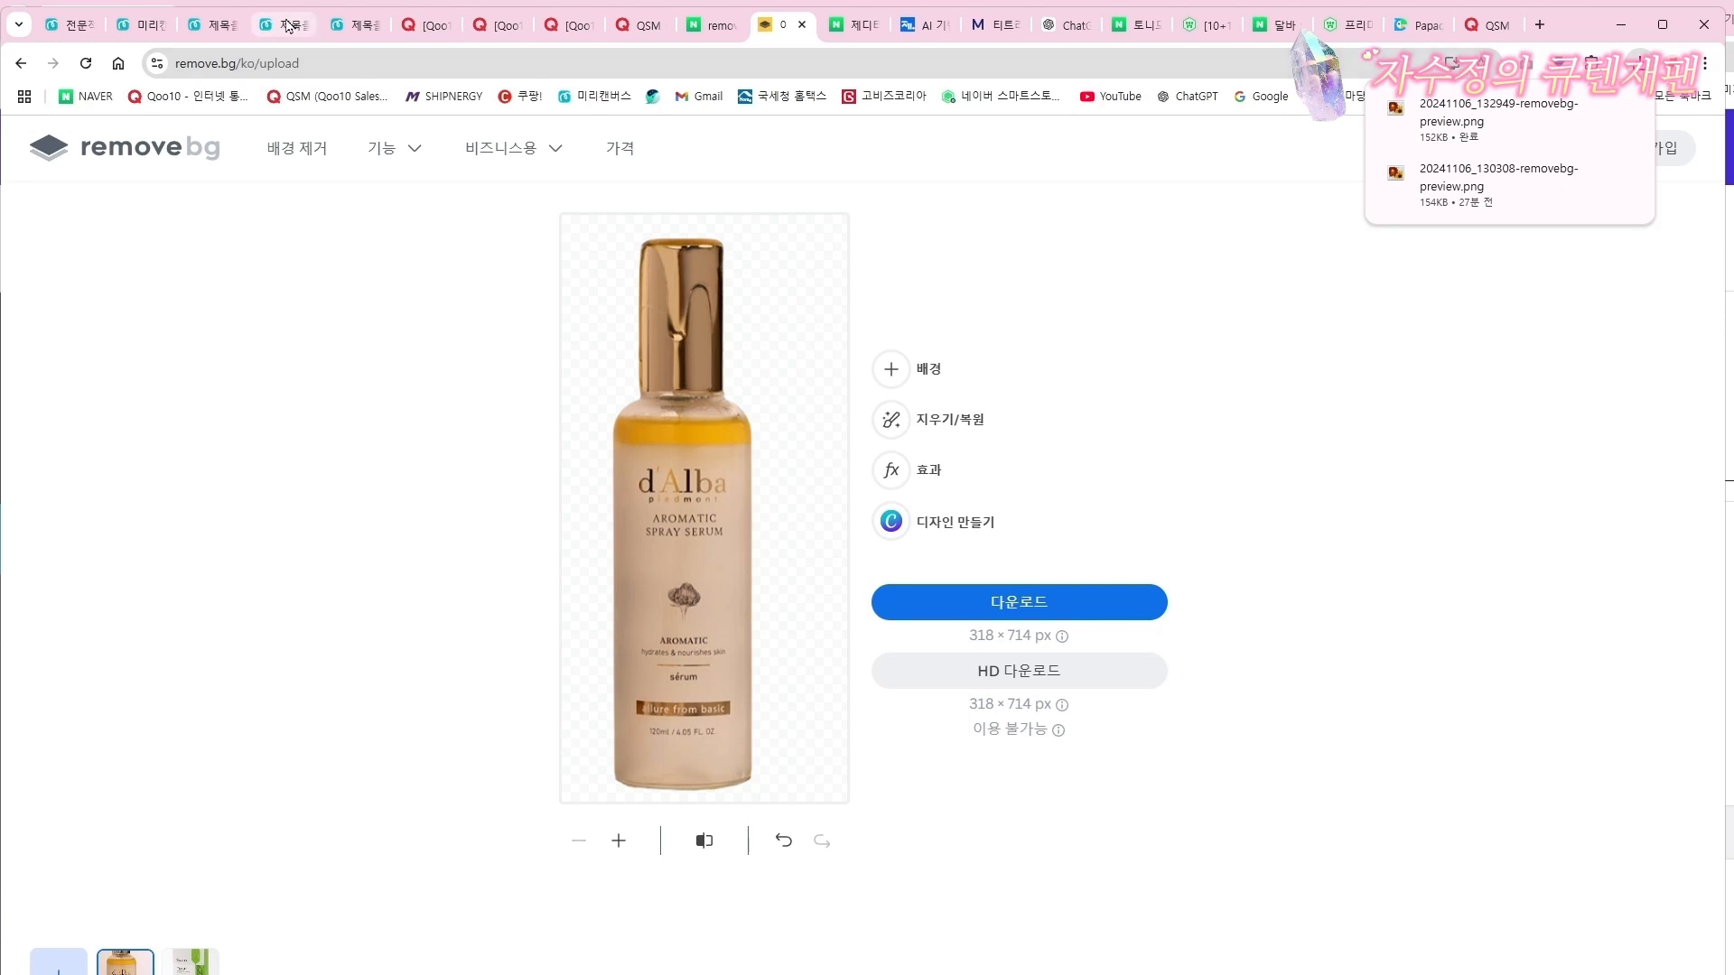
Switch to MiriCanvas, delete page 1's curved tagline, 워터드랍 title and 하이드로겔 크림 subtitle, and shift the plant image slightly down and left
click(137, 24)
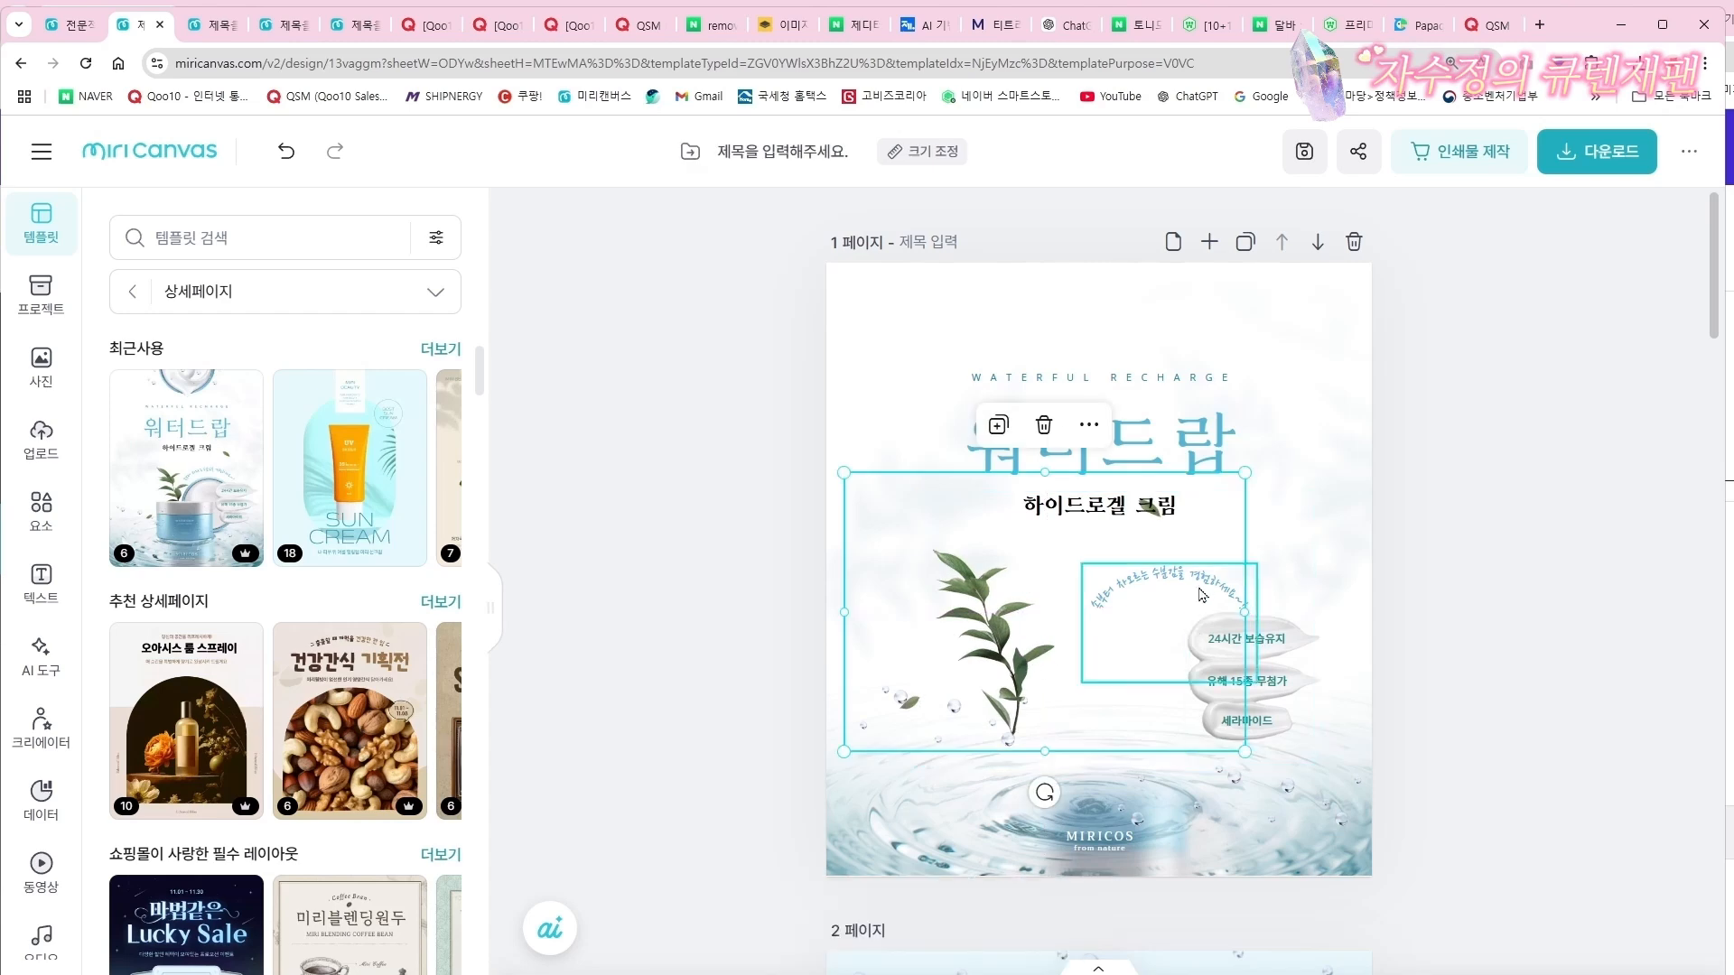
click(1200, 578)
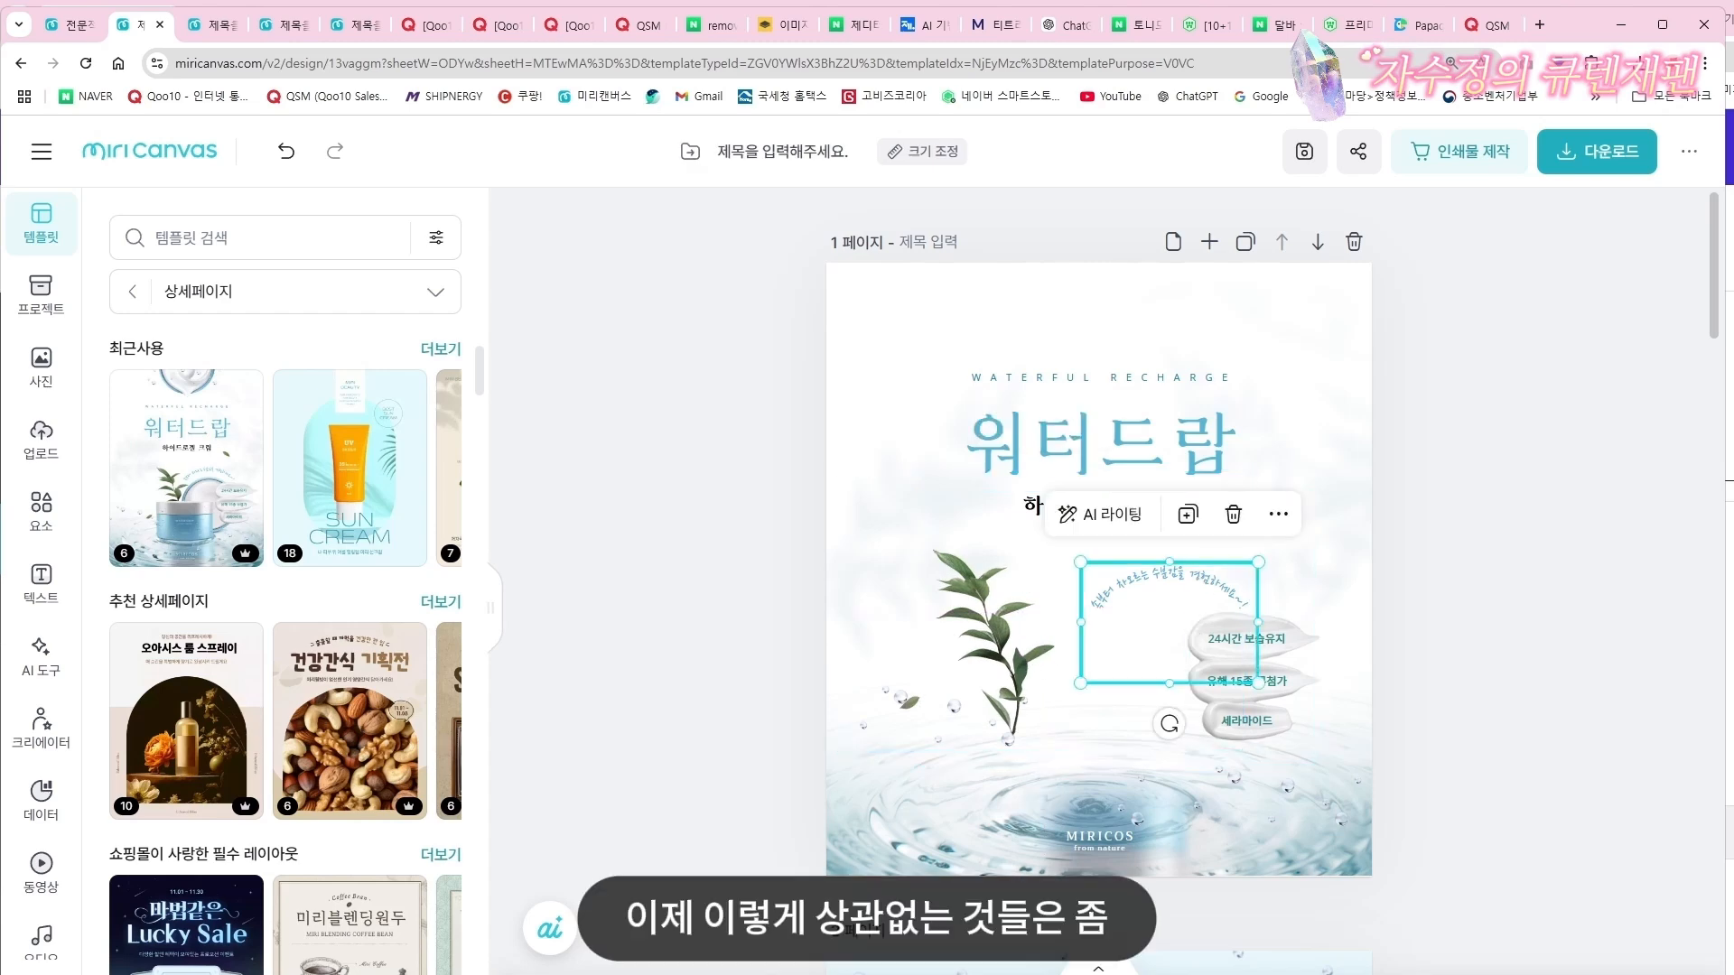
key(Delete)
click(1099, 445)
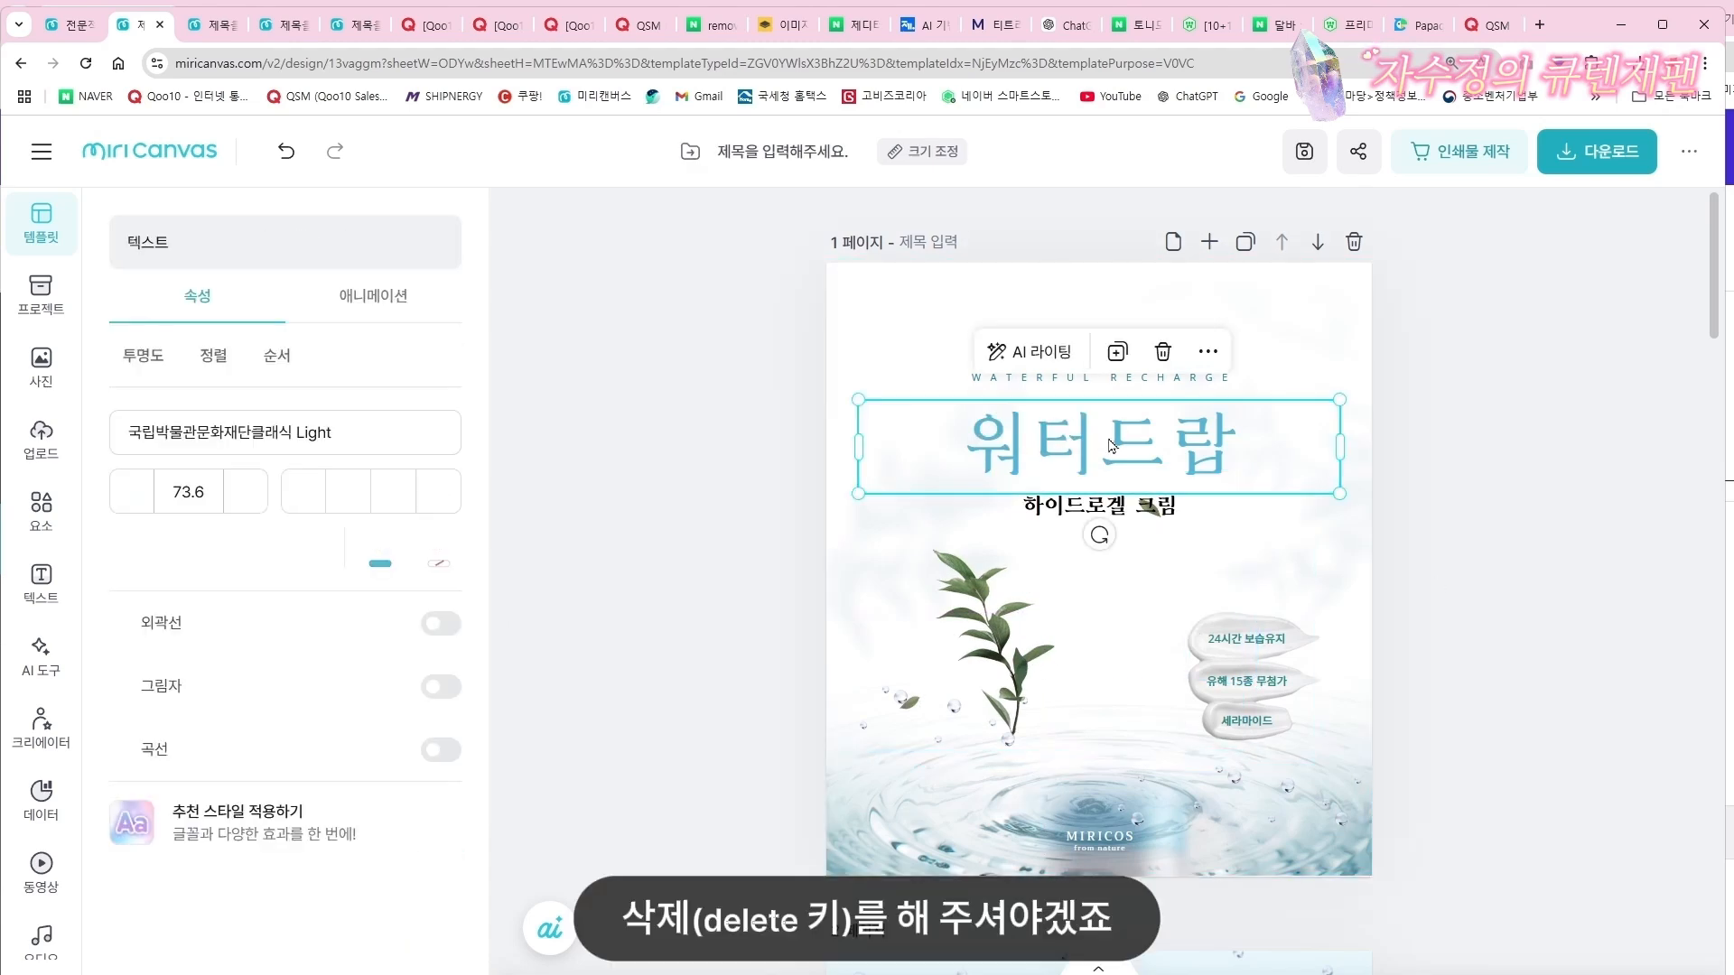
key(Delete)
click(1099, 512)
key(Delete)
drag(1149, 512, 1113, 526)
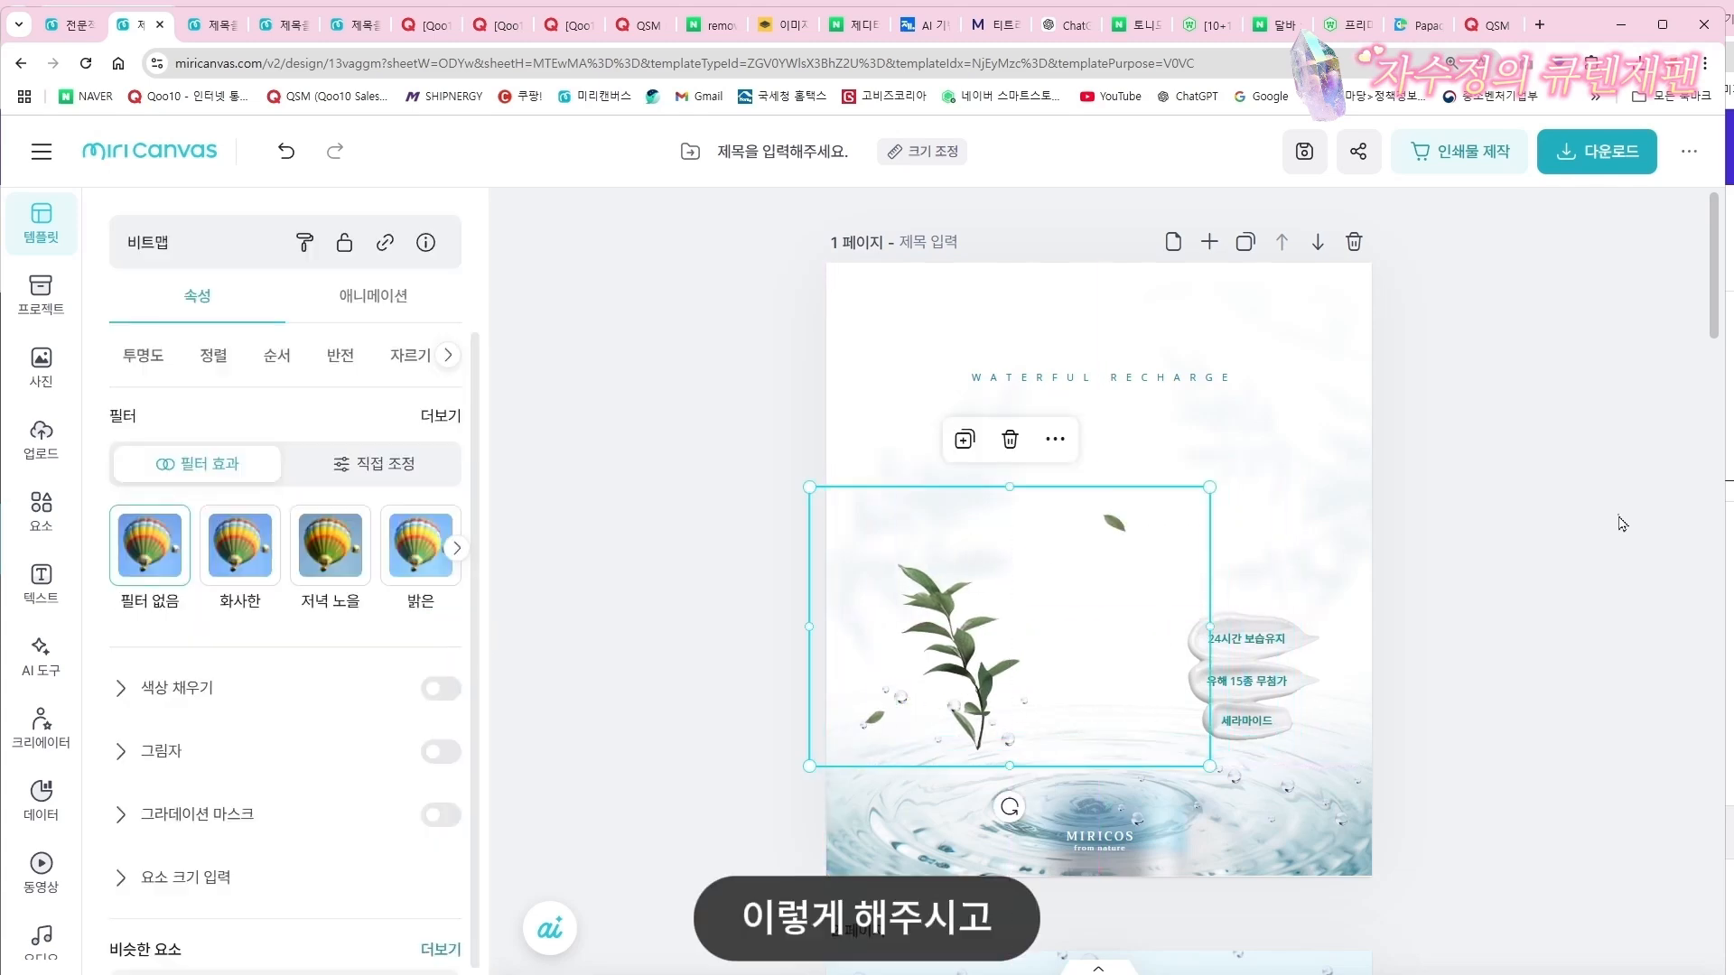
click(1621, 522)
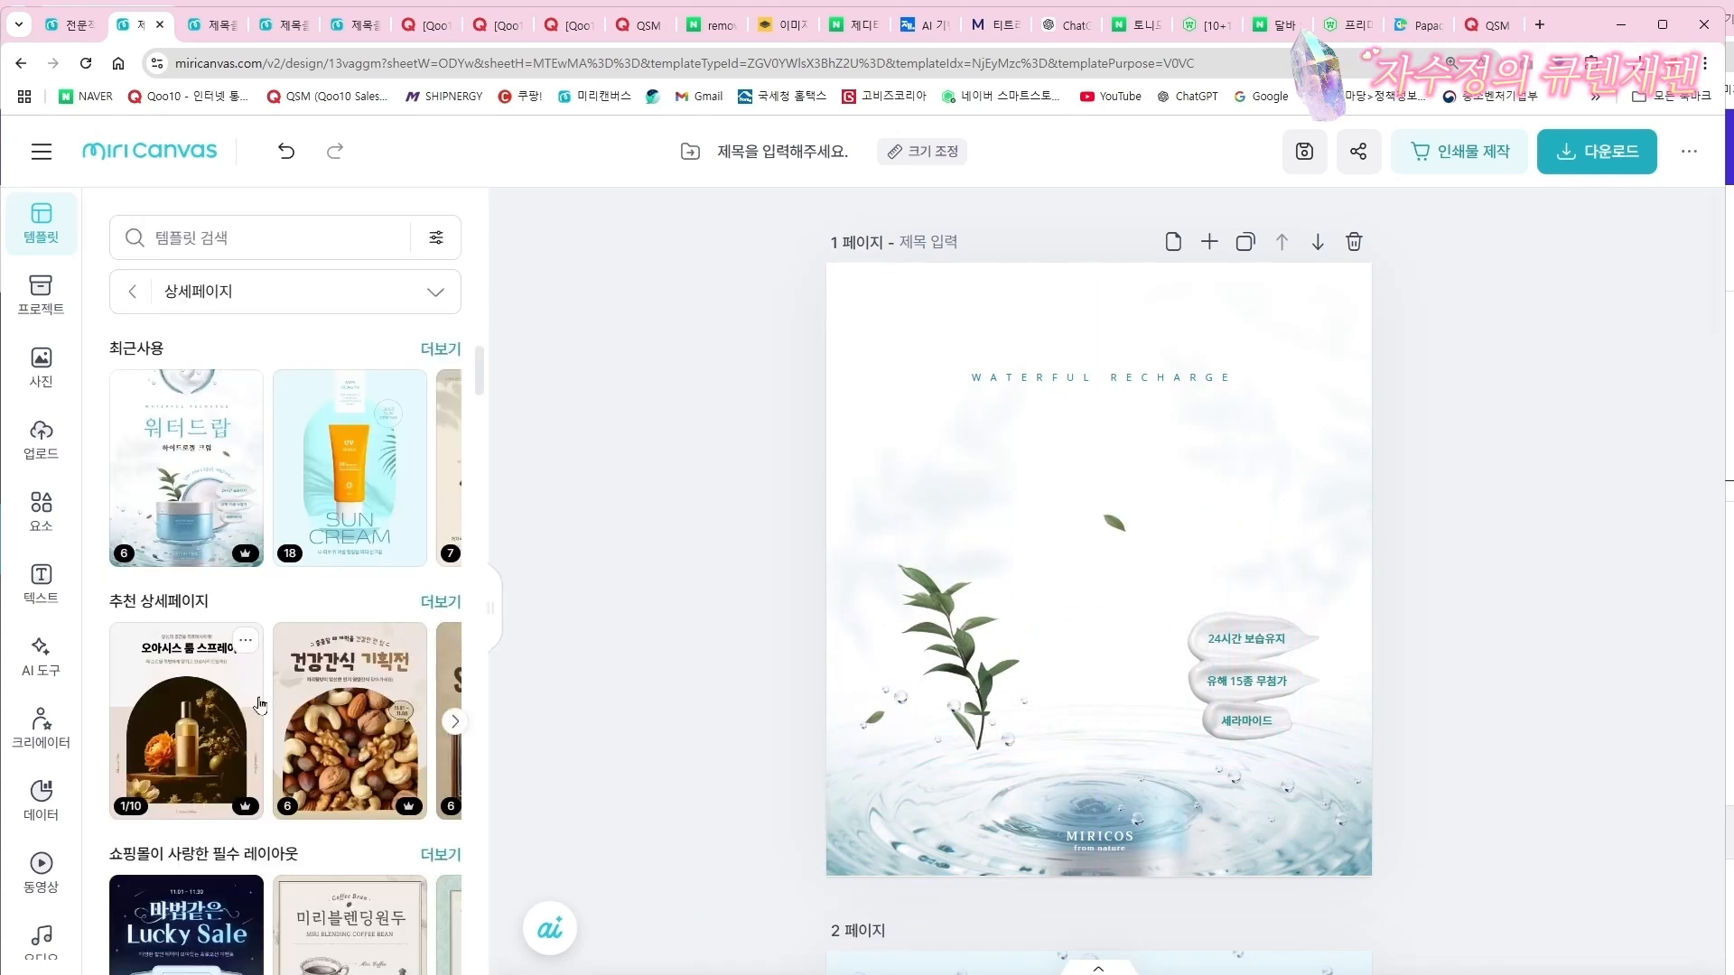
Upload 20241106_132949-removebg-preview.png and add the bottle cutout to page 1
click(27, 440)
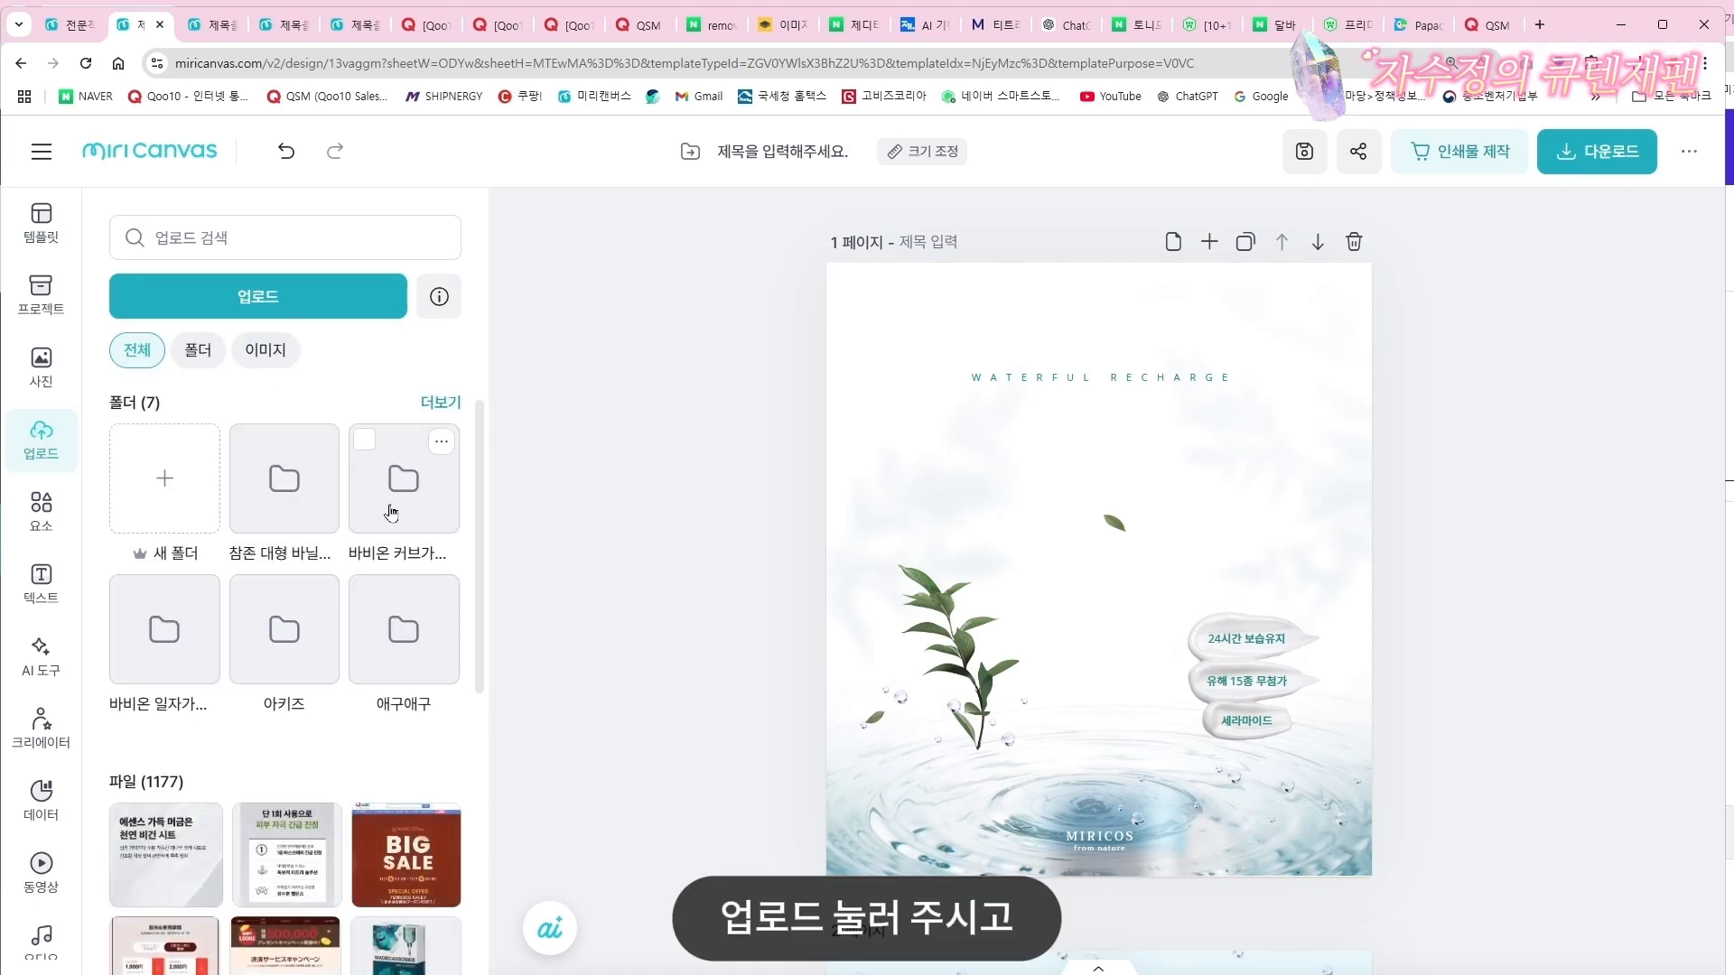
click(271, 298)
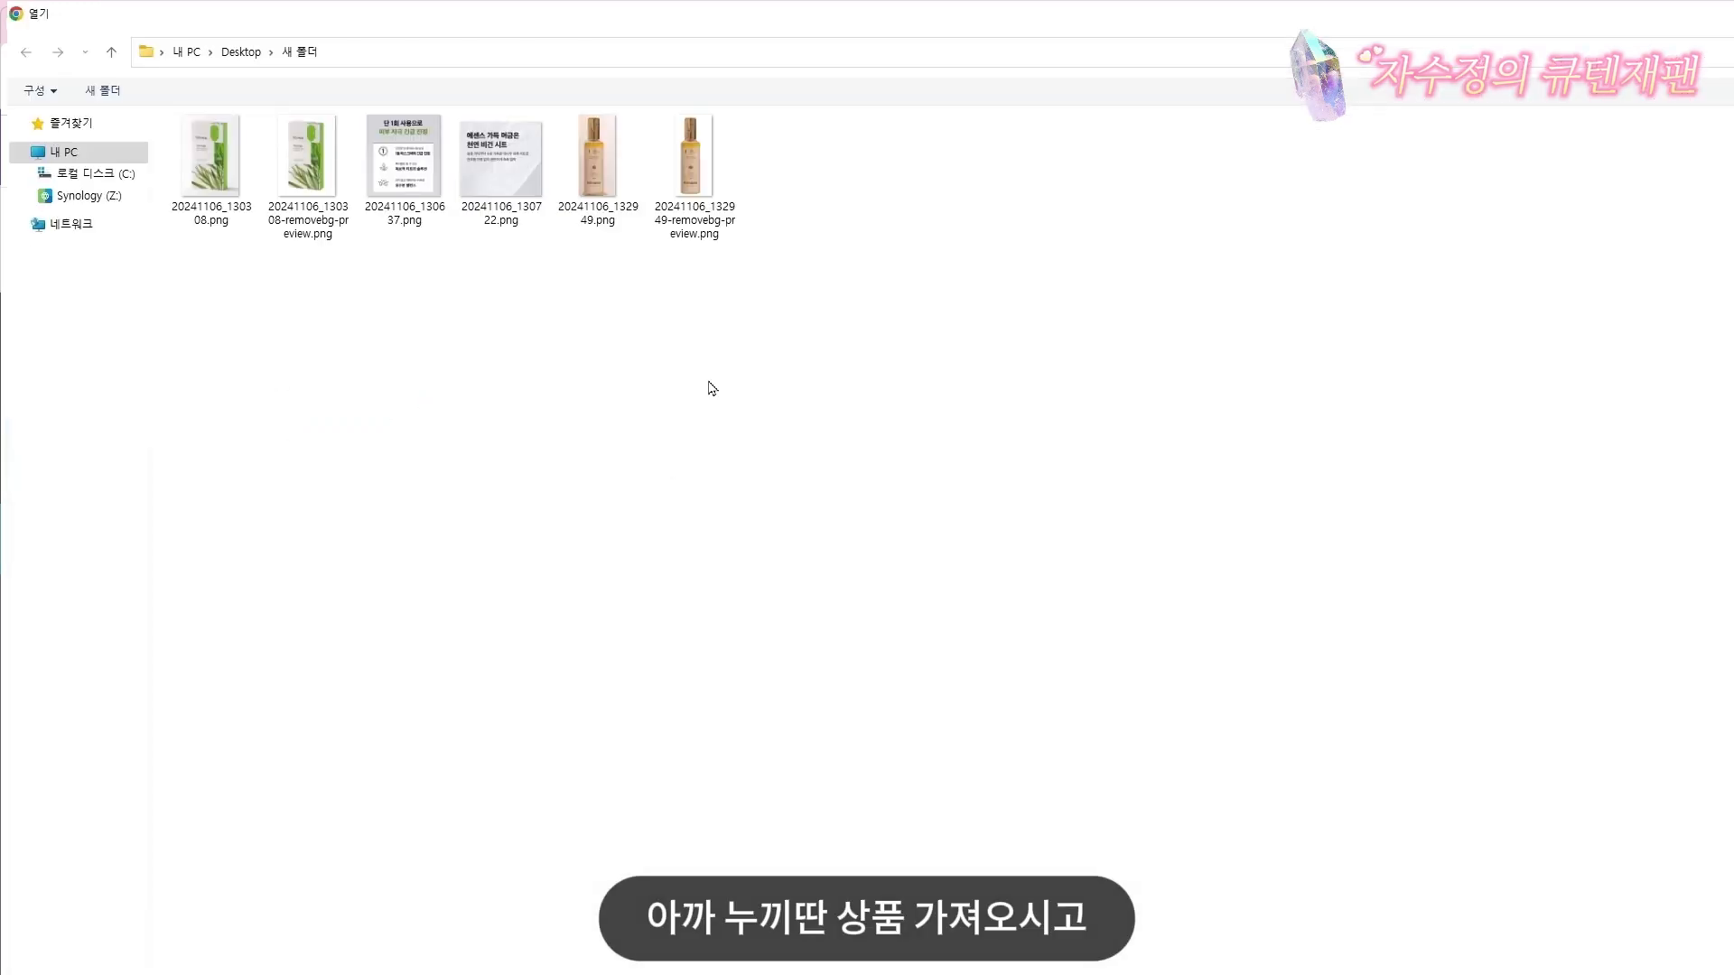
click(695, 171)
double_click(694, 172)
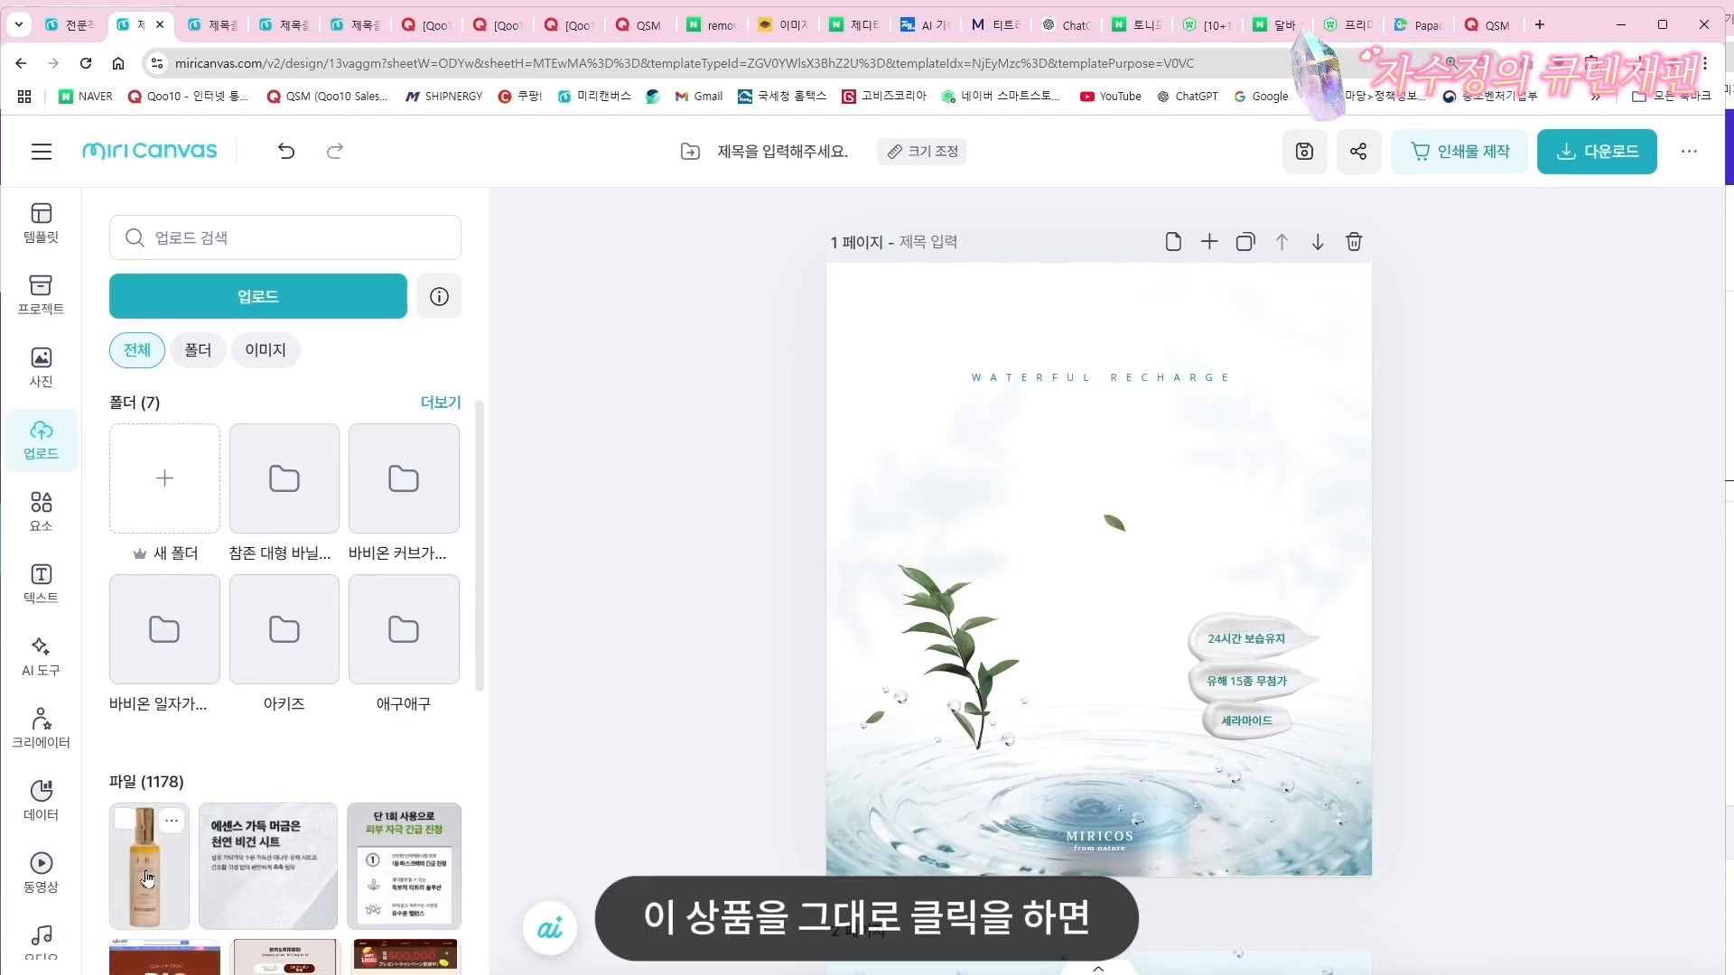
click(147, 878)
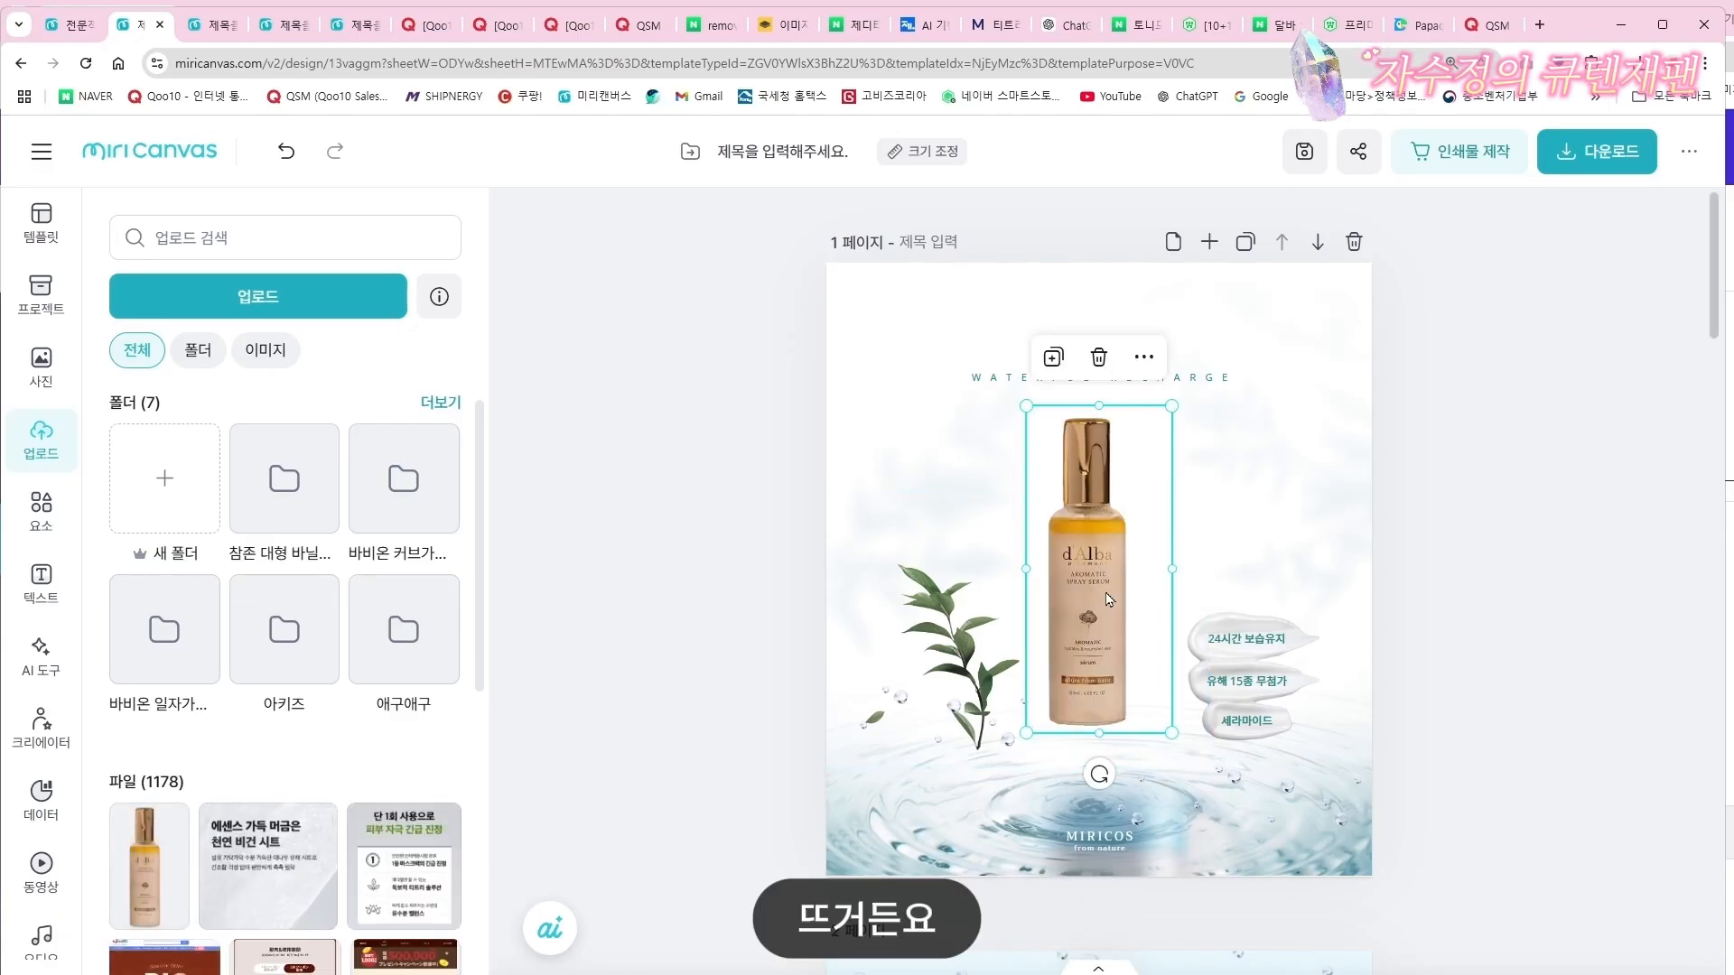
Enlarge the bottle cutout and place it at the centre of the water ripples, just above the MIRICOS text
mouse_move(1173, 738)
mouse_down()
mouse_move(1197, 791)
mouse_move(1241, 767)
mouse_move(1210, 787)
mouse_move(1176, 746)
mouse_up()
drag(1165, 415, 1211, 336)
drag(1101, 540, 1090, 630)
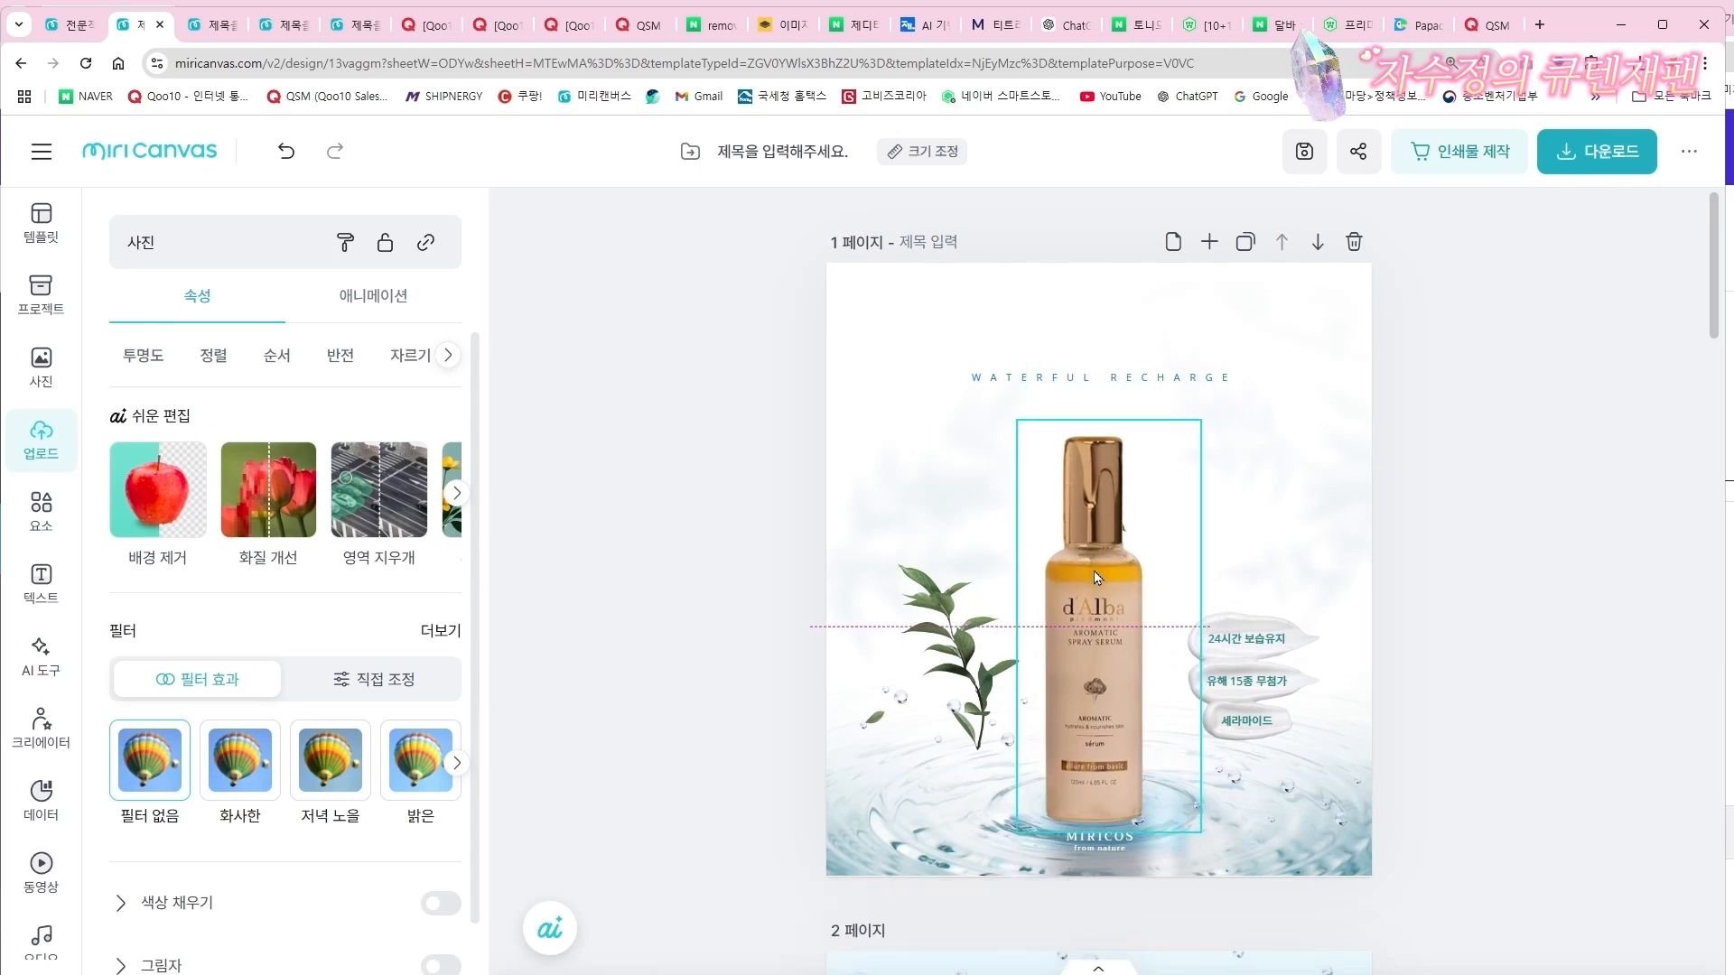
click(1510, 480)
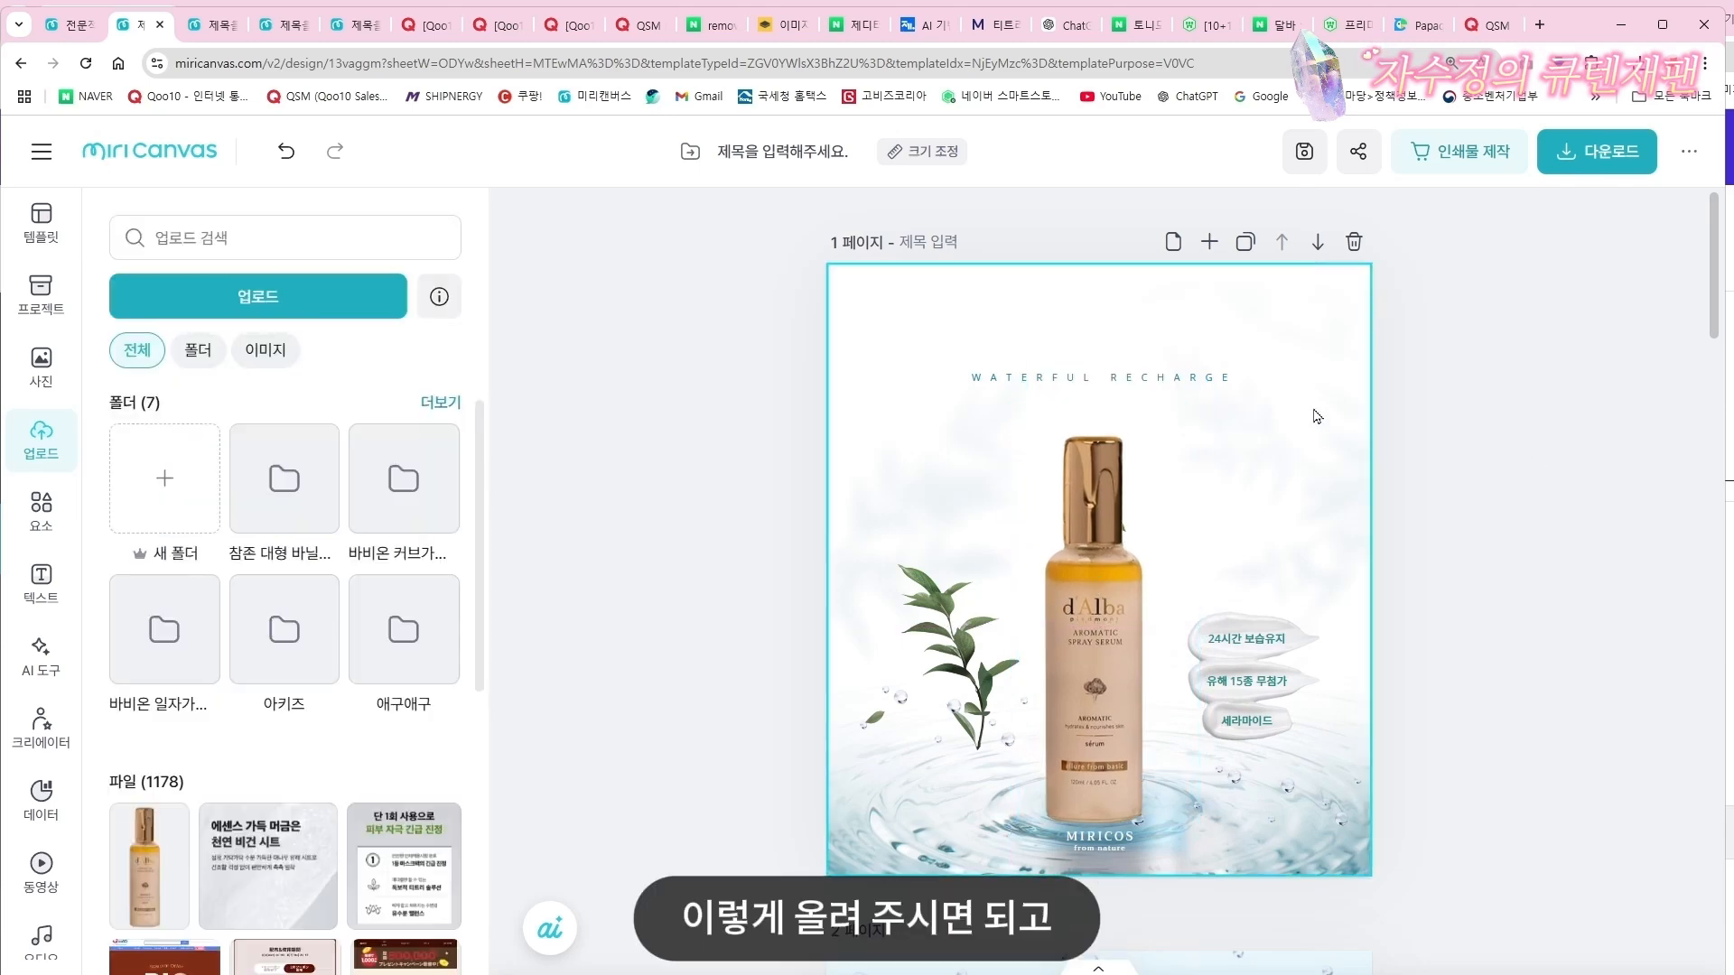
Replace the WATERFUL RECHARGE text on page 1 with DALBA SERUM
double_click(1169, 381)
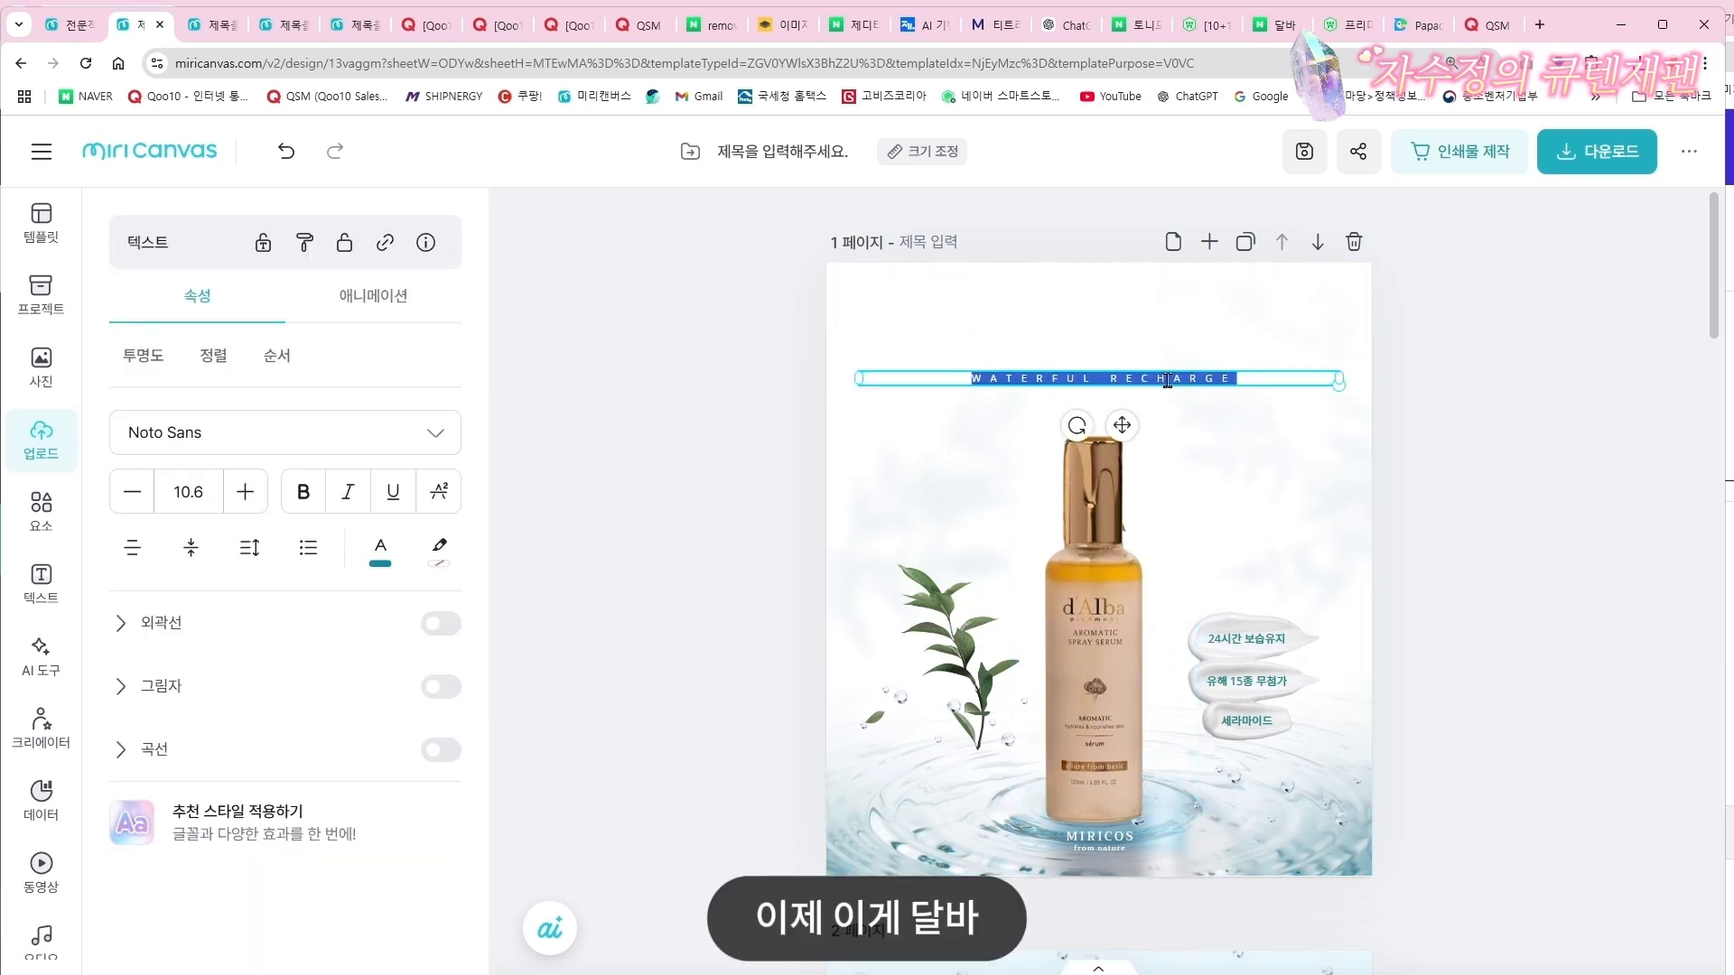
key(BackSpace)
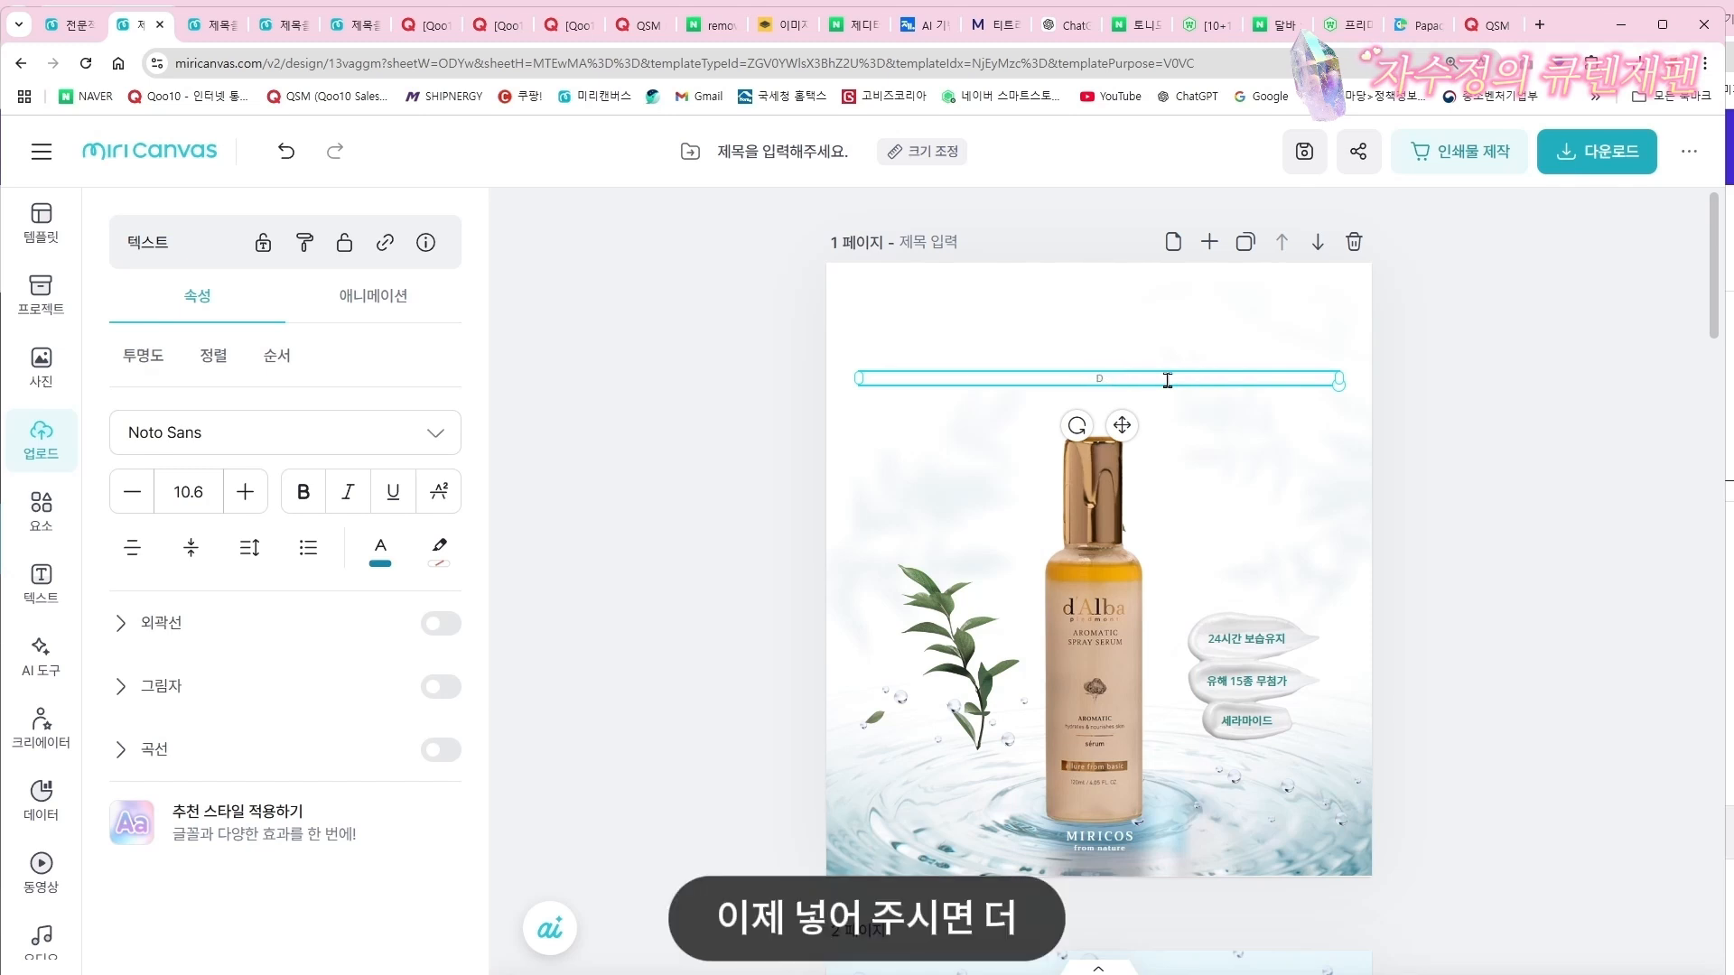
text(DAL)
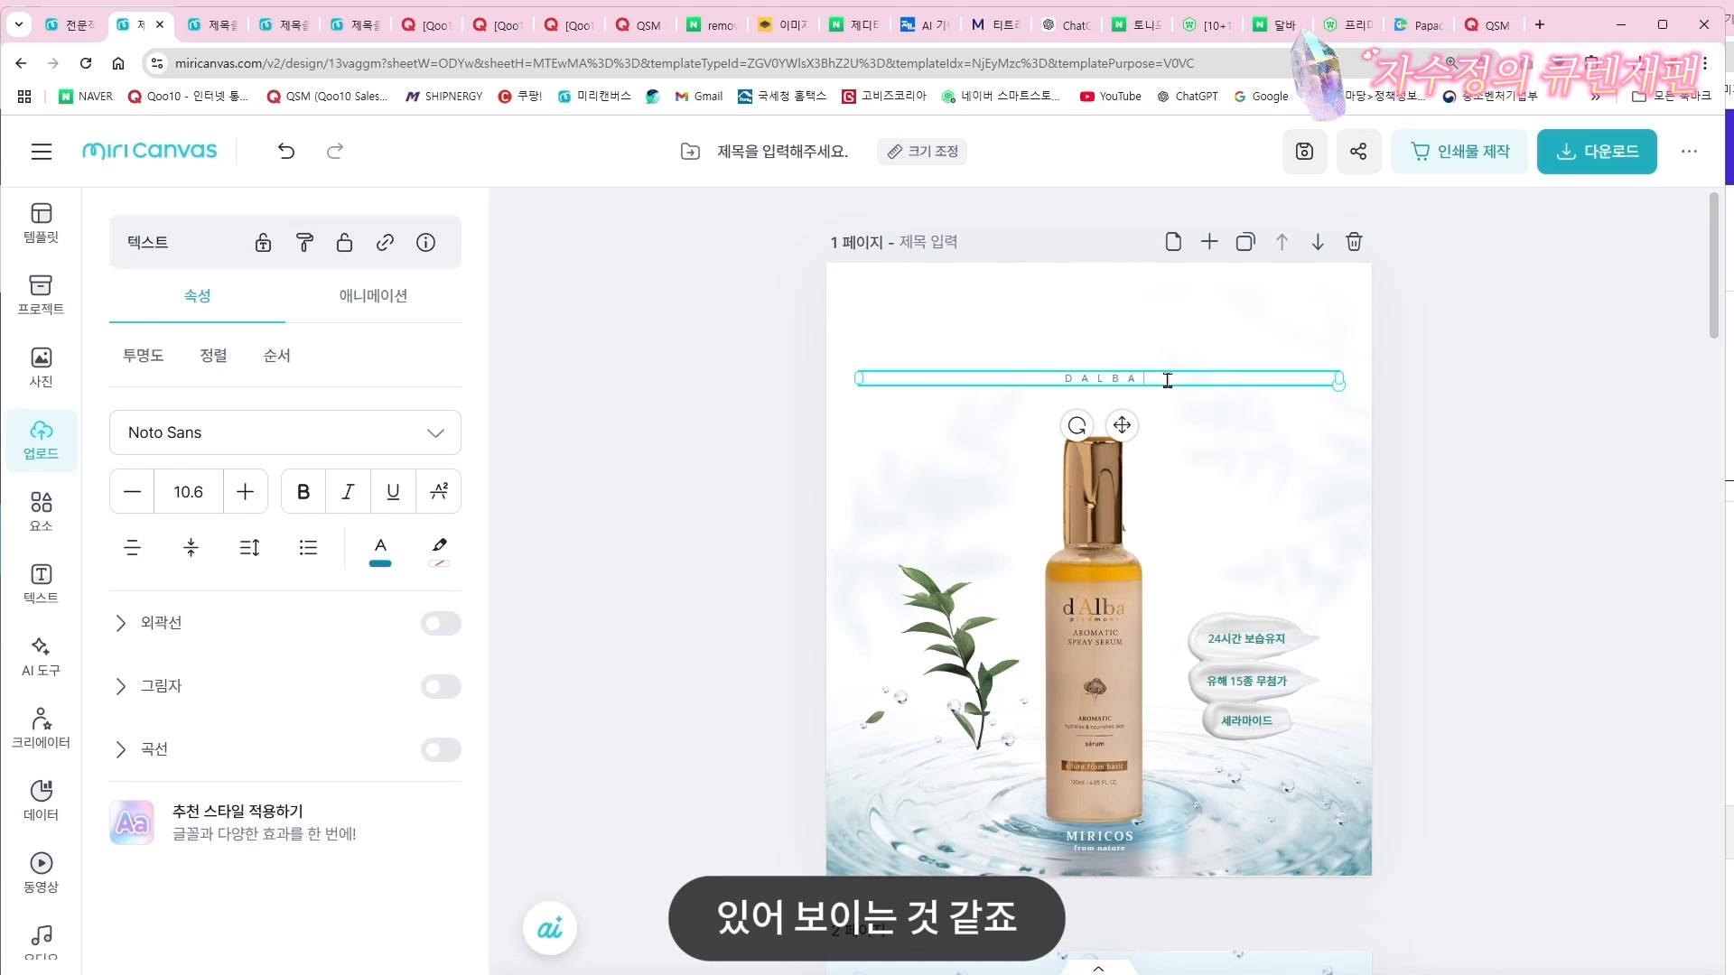
text(BA)
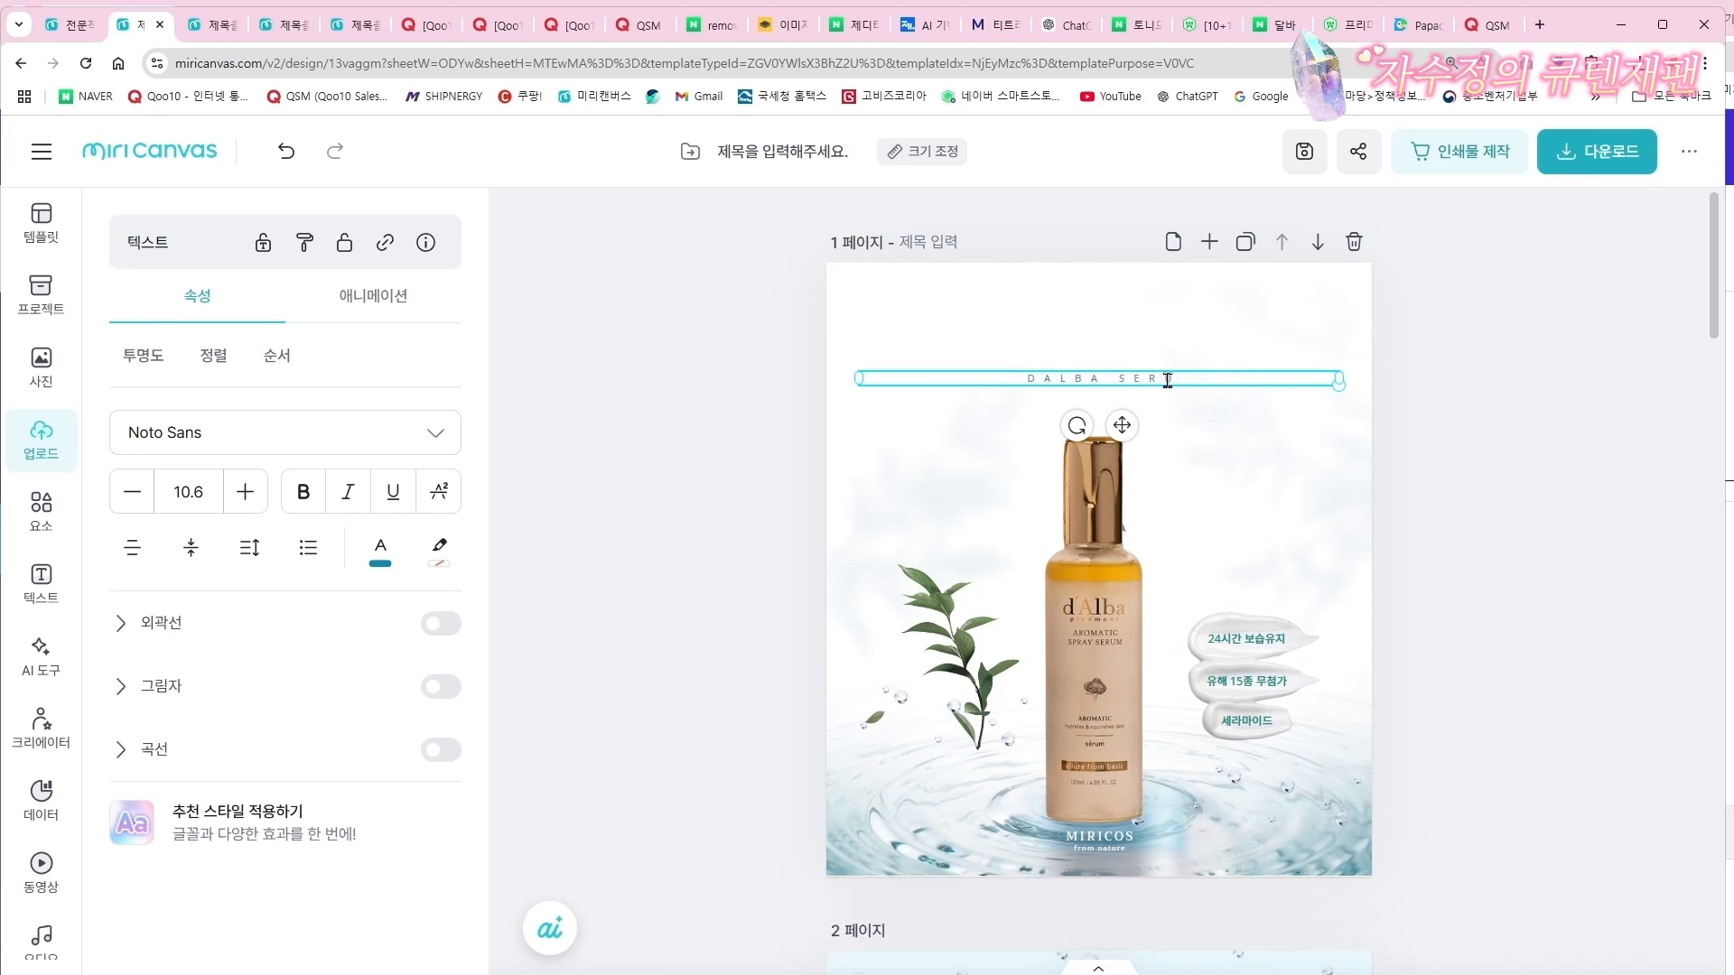
click(1269, 402)
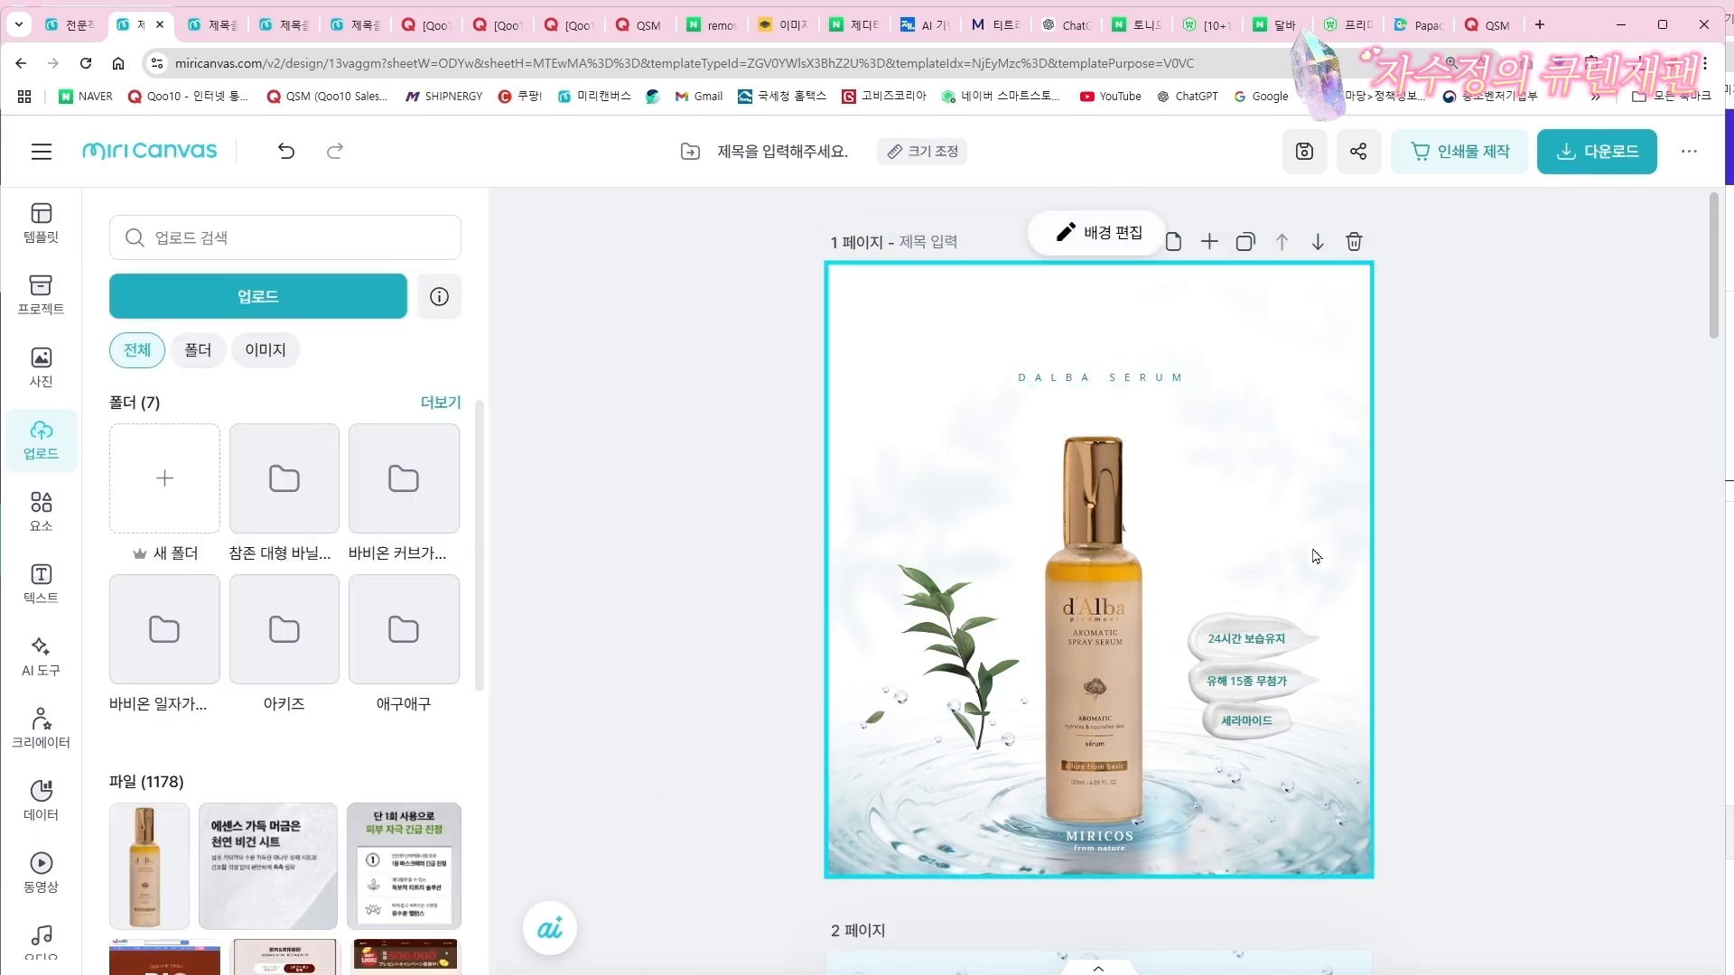
Examine the serum's feature claims on its Naver product page as material for the callouts, and return to the MiriCanvas design
drag(1717, 333, 1717, 332)
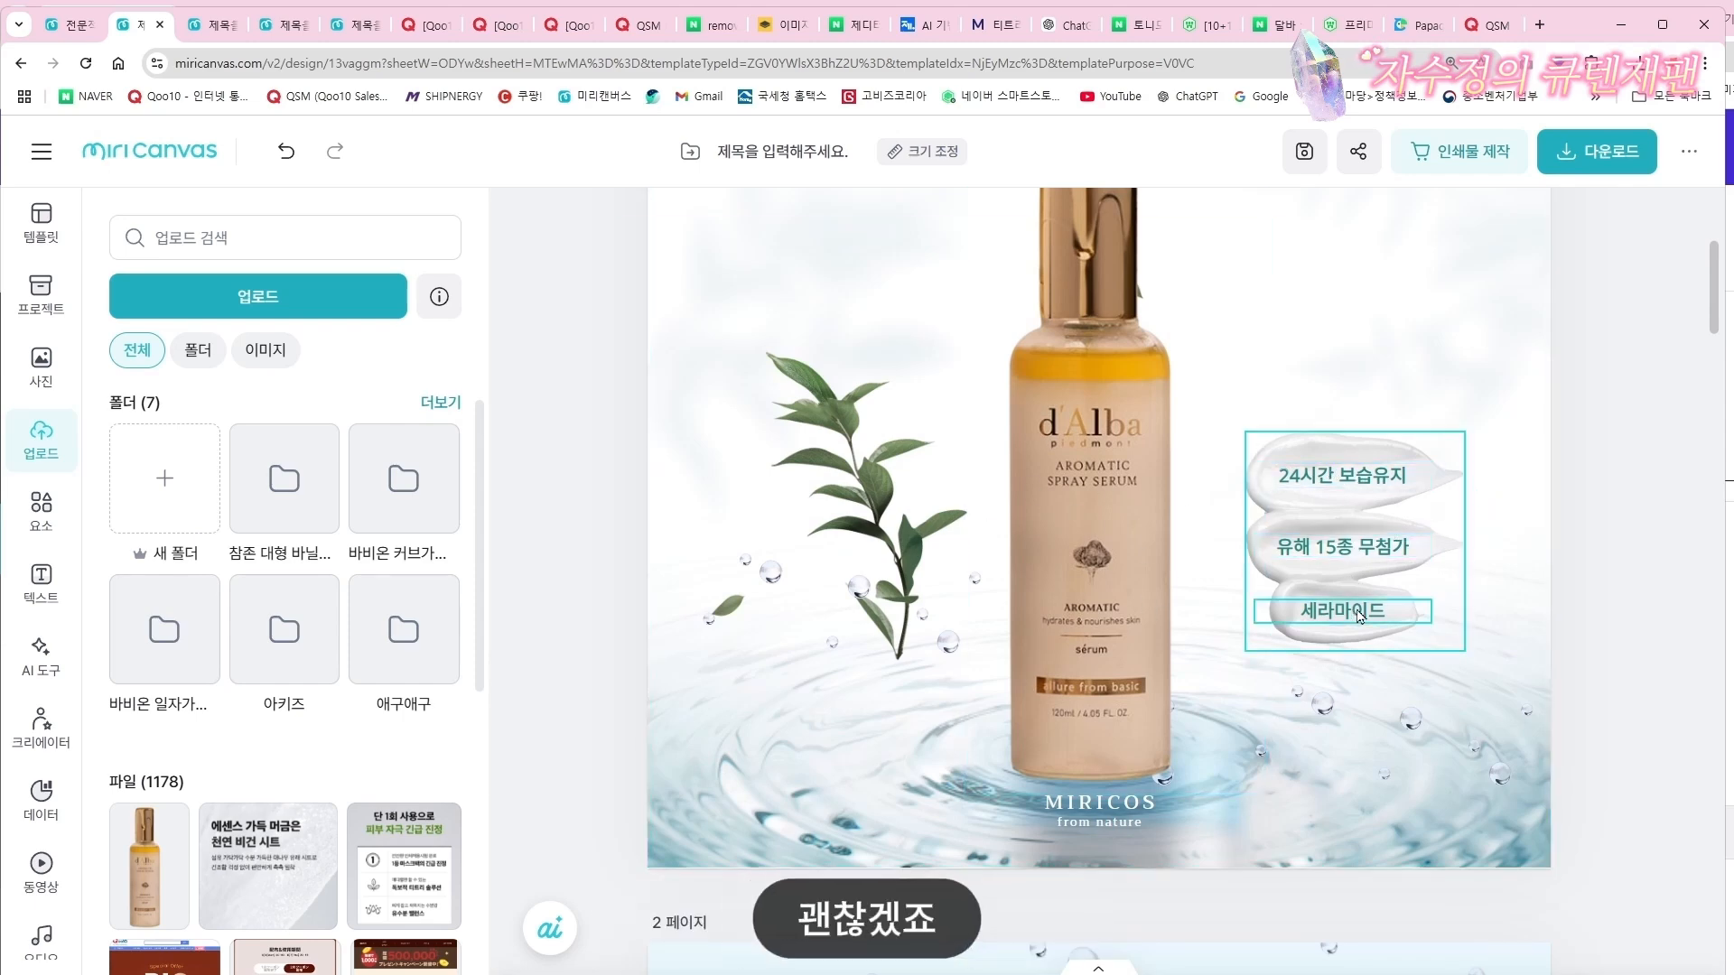
click(1343, 25)
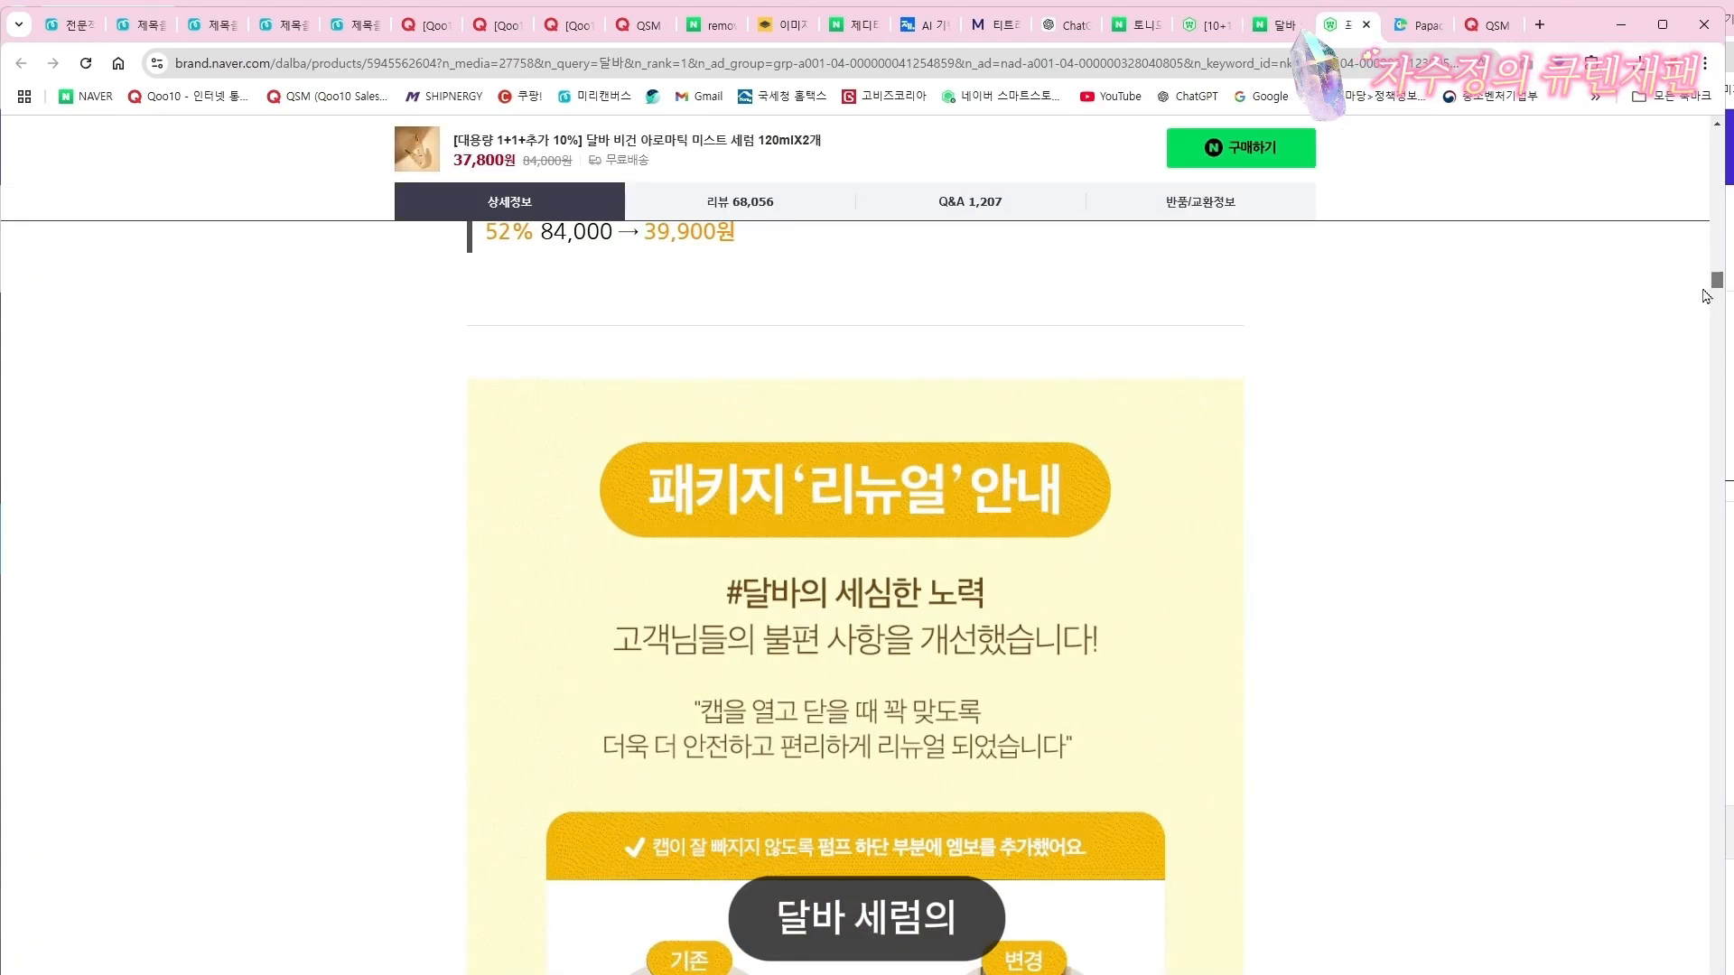
drag(1705, 294, 1706, 350)
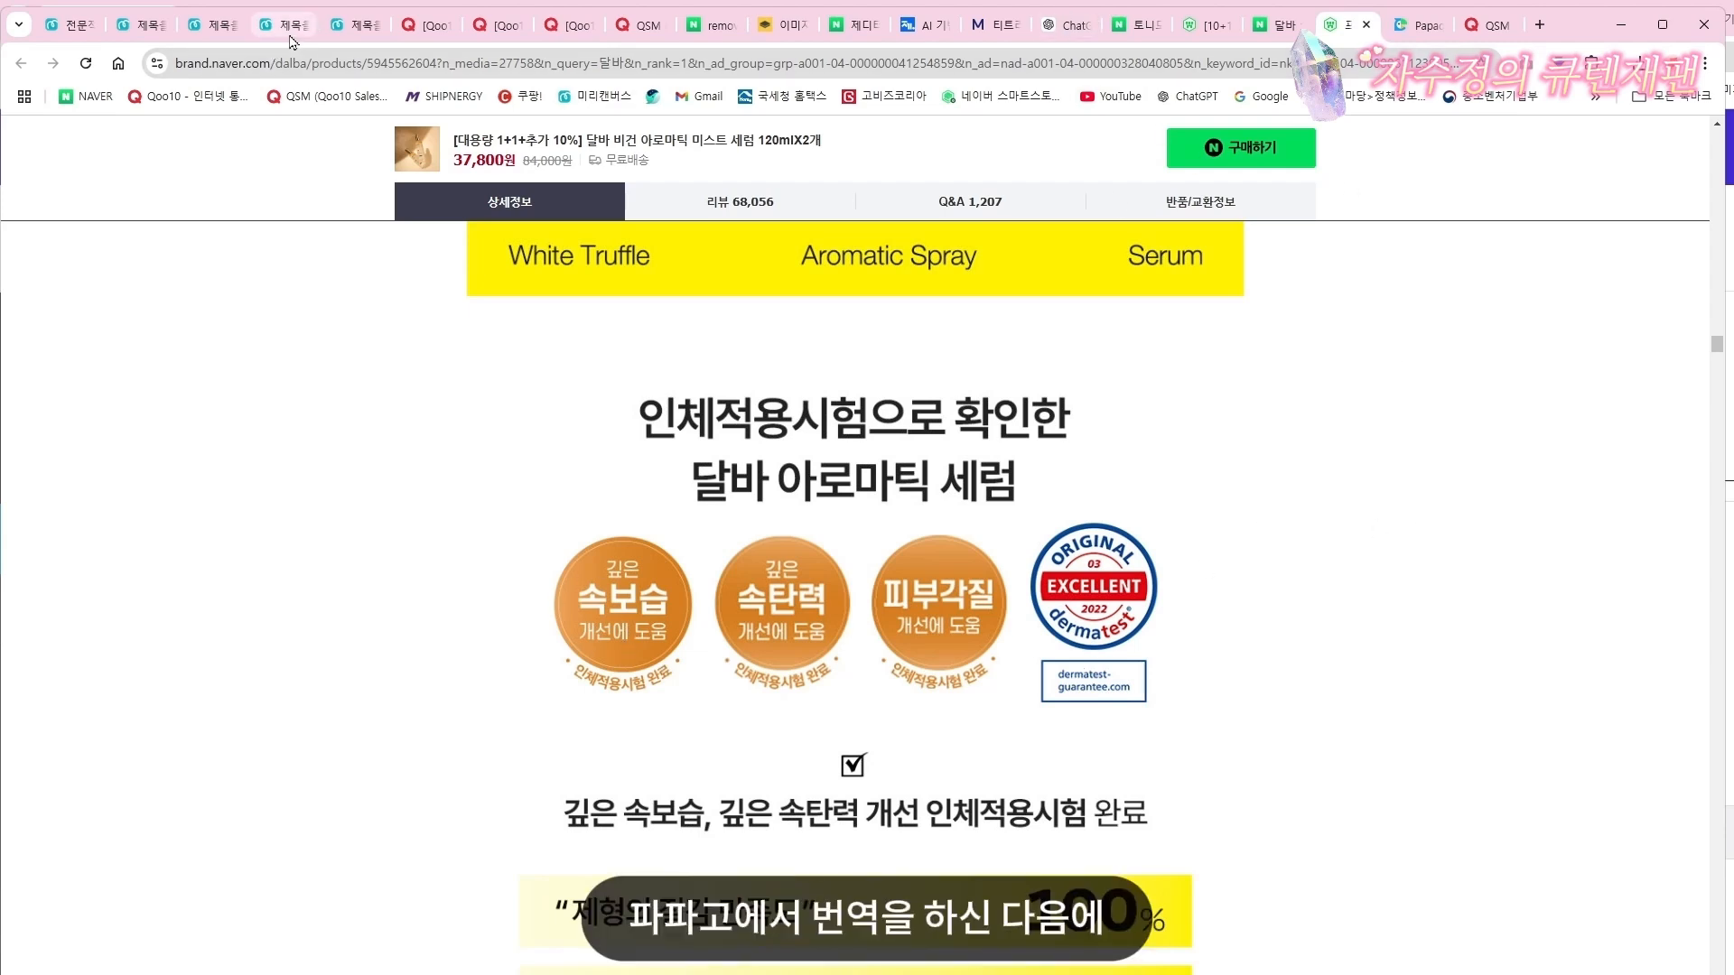
click(137, 25)
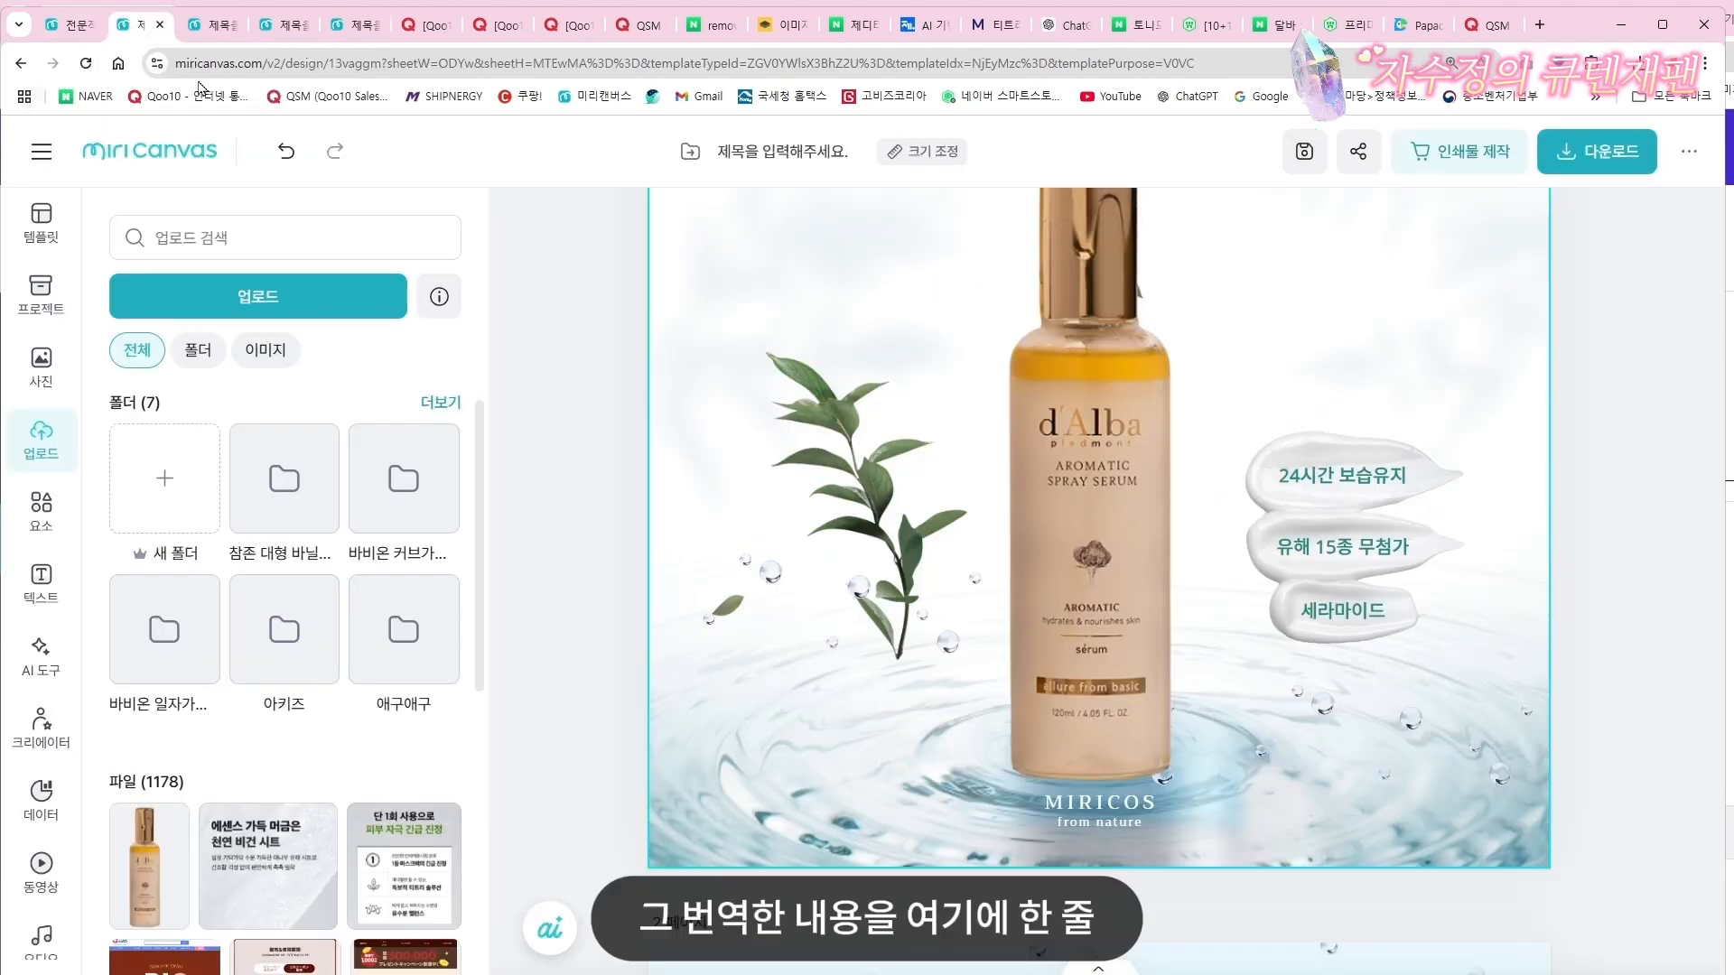
click(1347, 487)
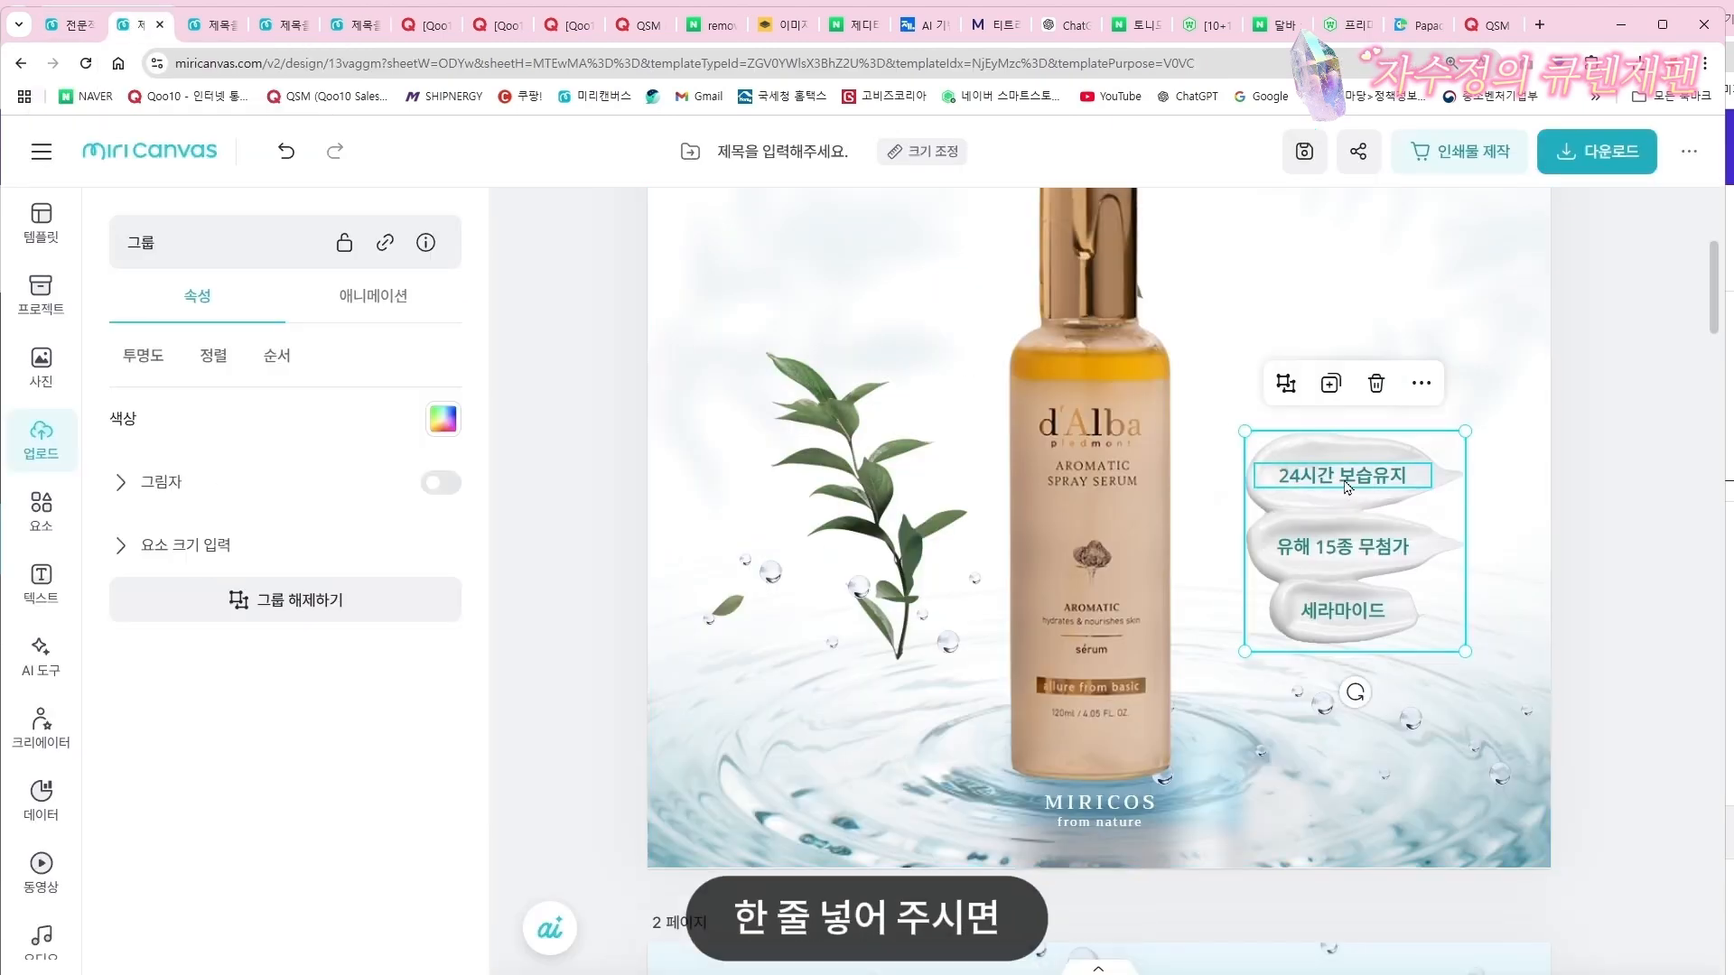
key(Delete)
key(ctrl+z)
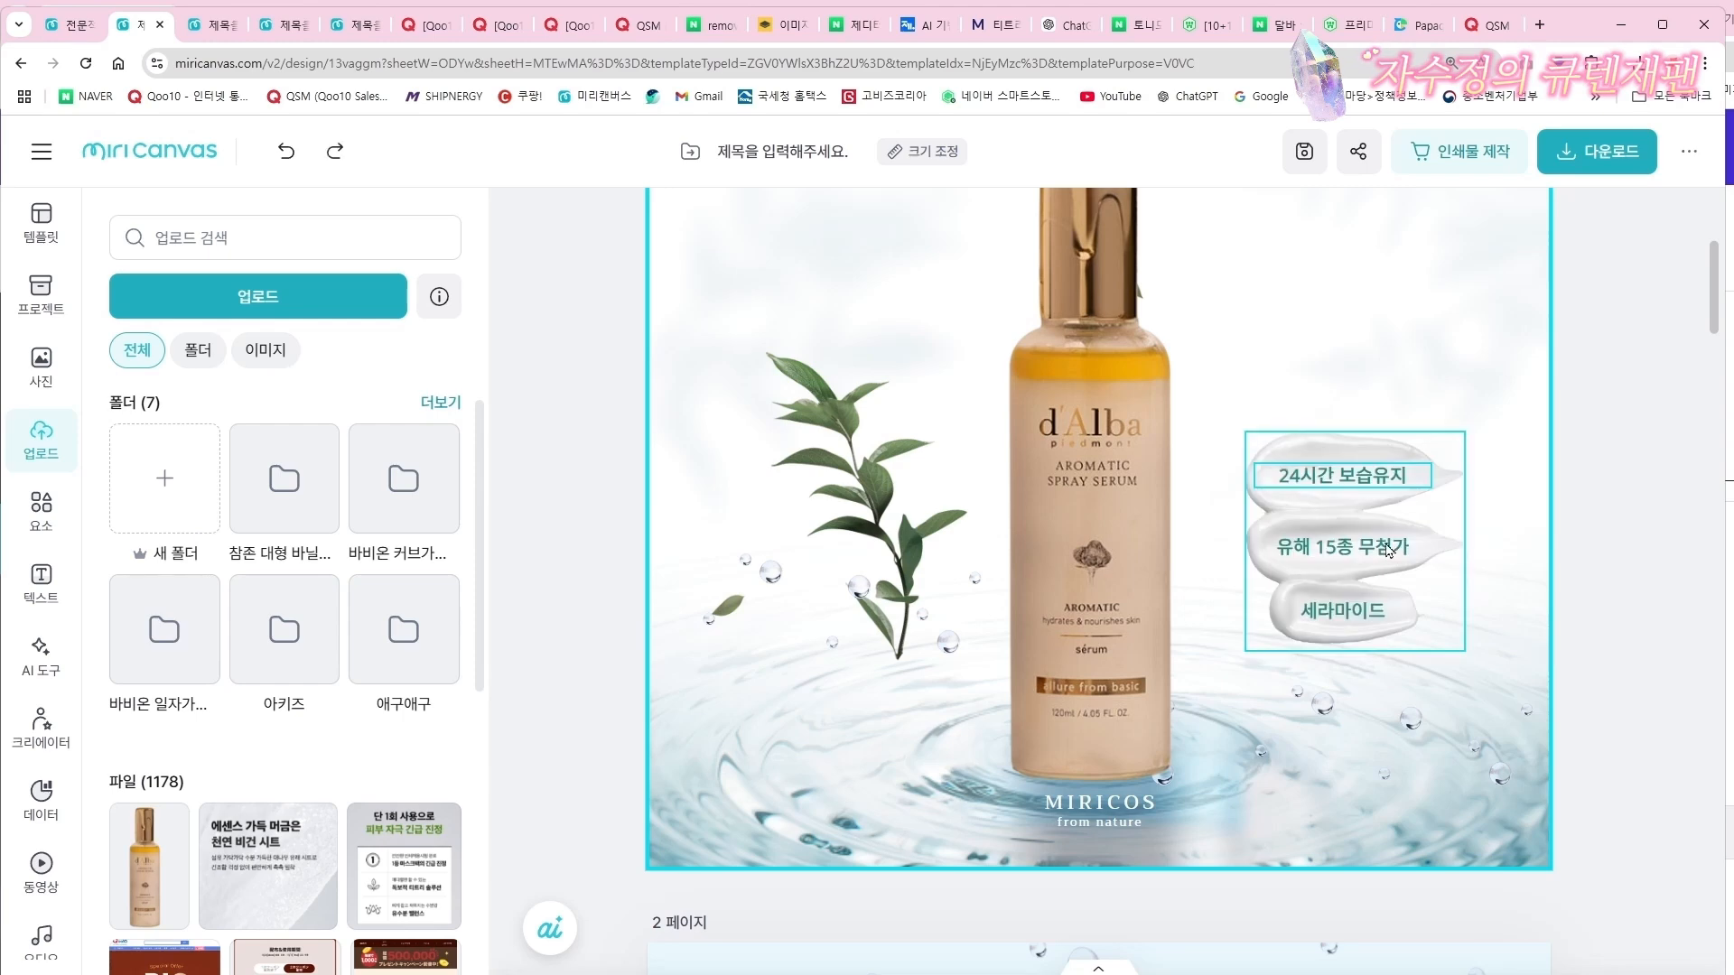
Replace the three cream-swatch callouts beside the bottle on page 1 with the placeholder texts dfgdgfg, dfdfdf and dfdf
click(1367, 489)
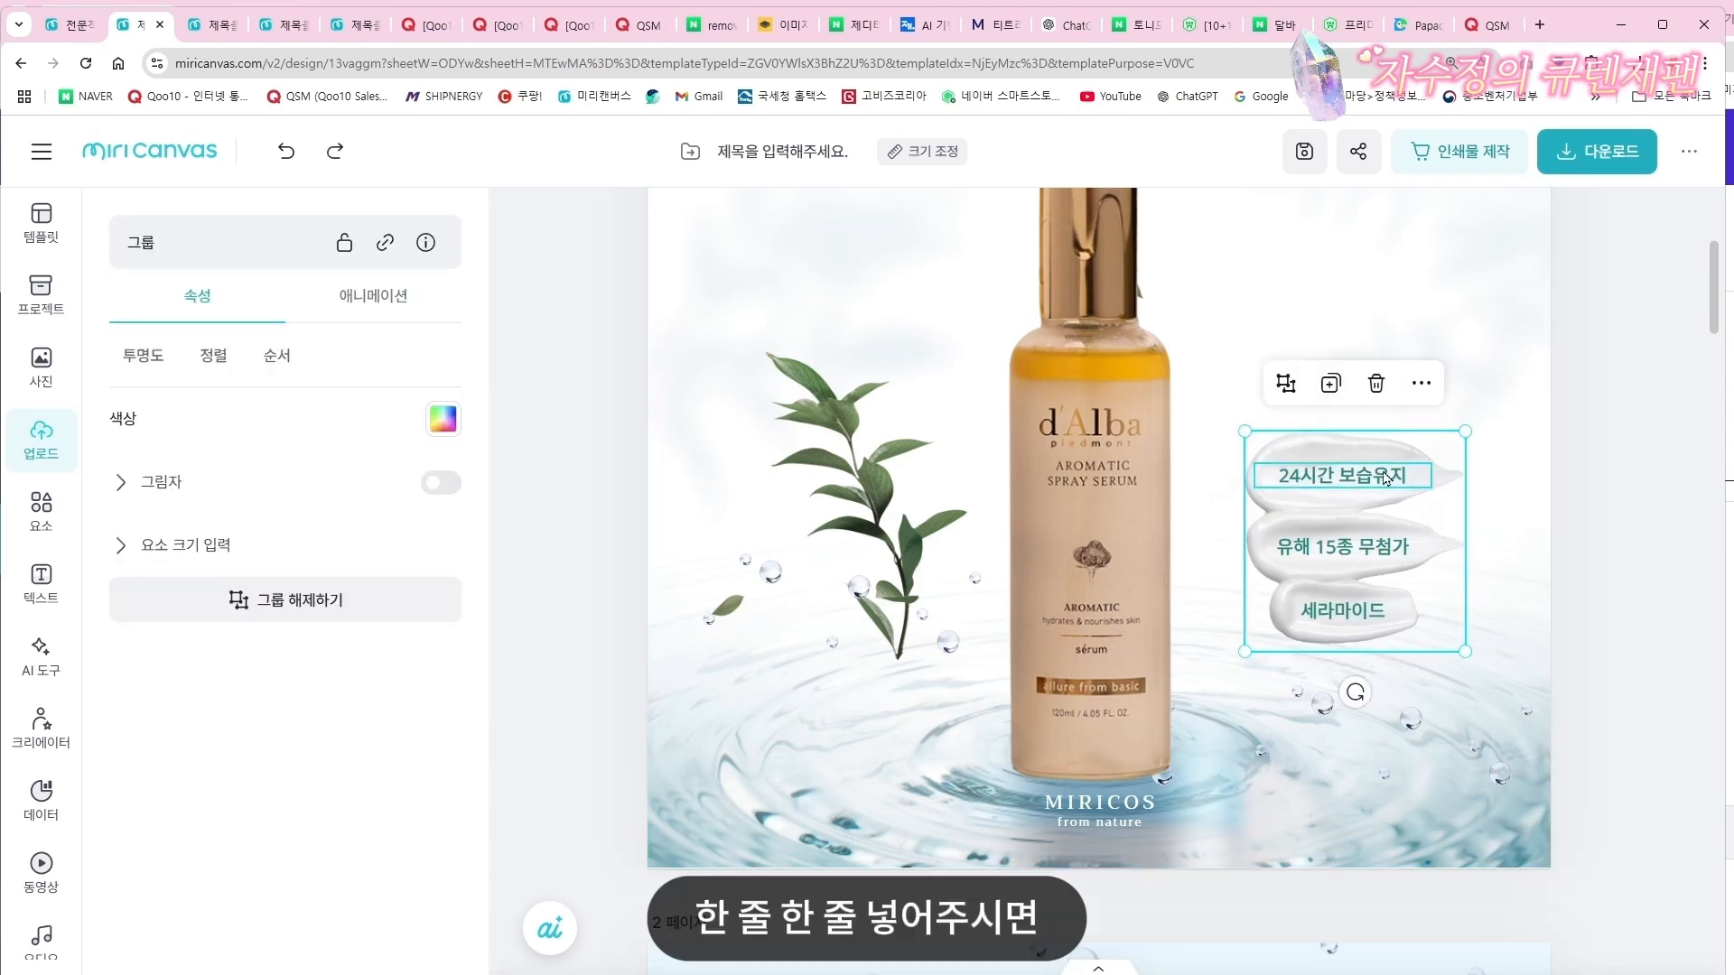
double_click(1379, 483)
text(dfgdgfg)
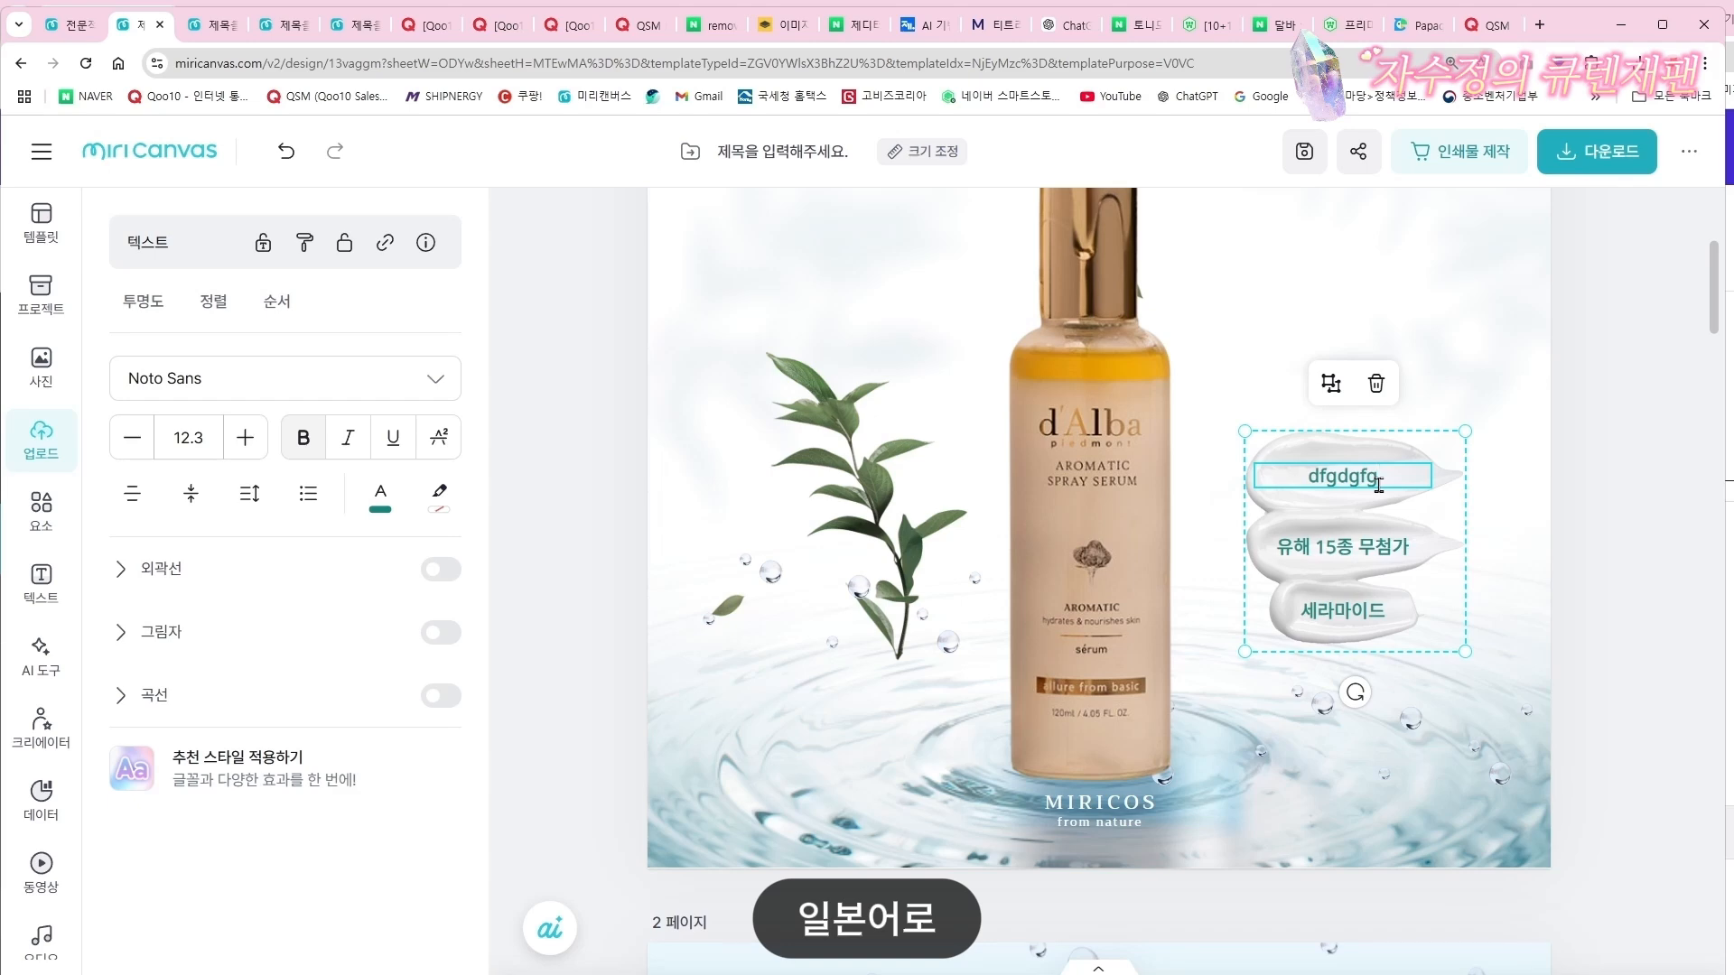
double_click(1347, 545)
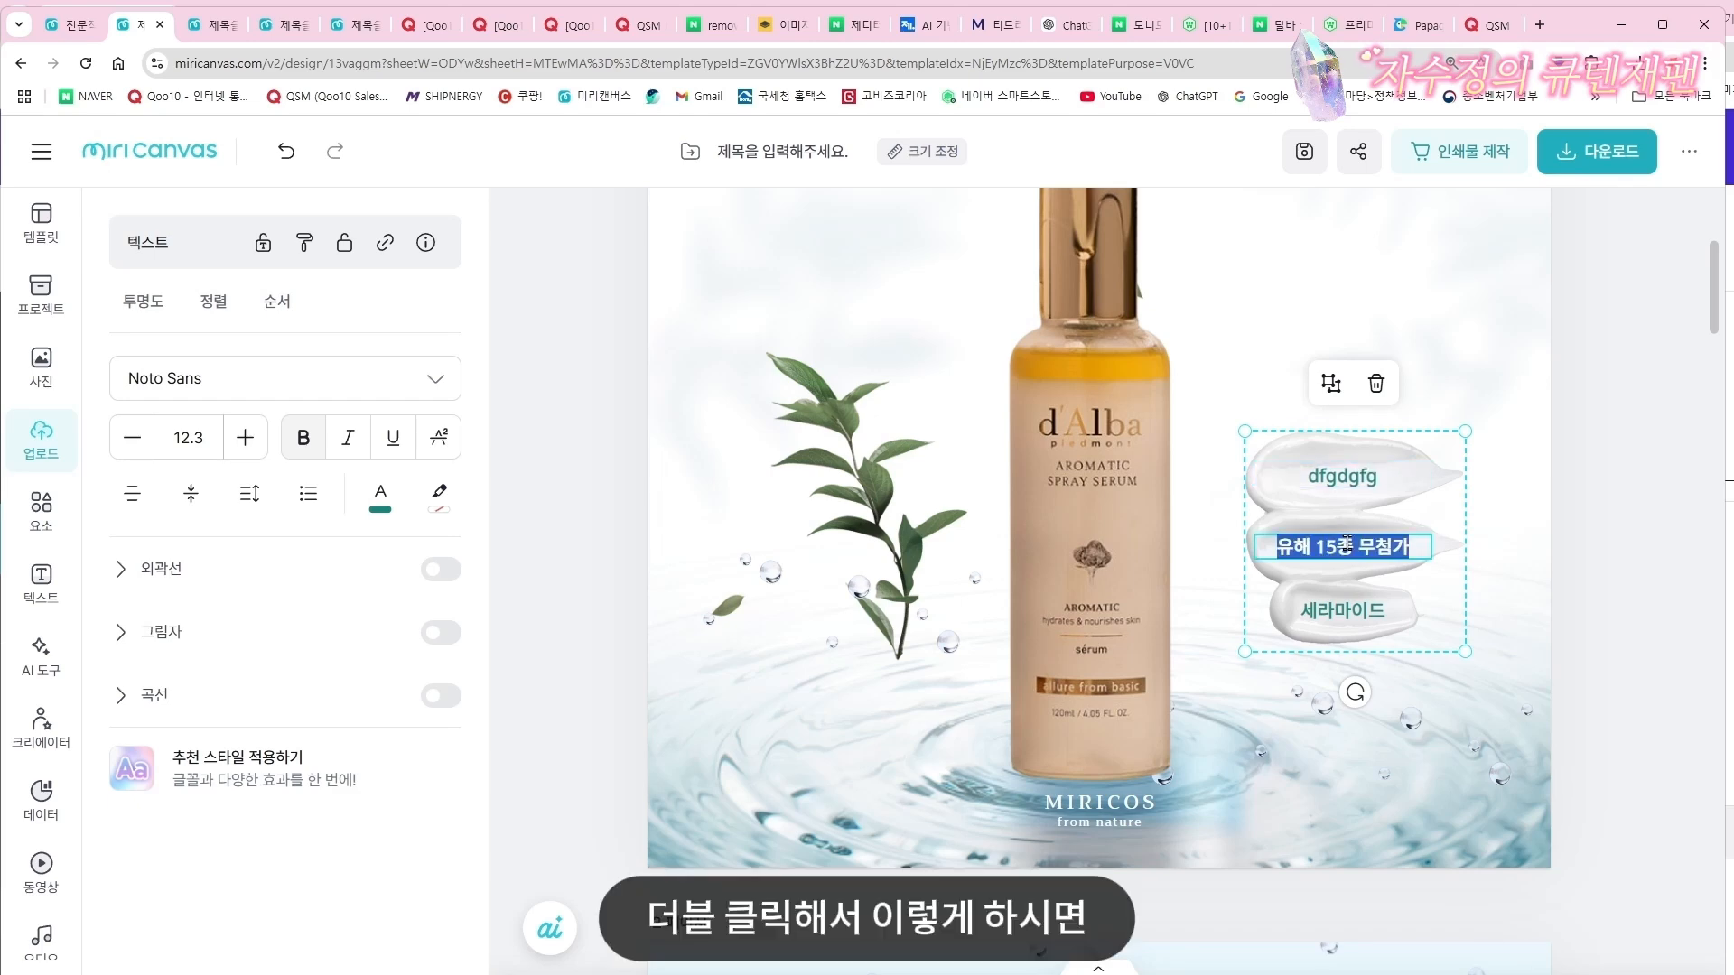
text(d)
double_click(1368, 612)
text(dfdf)
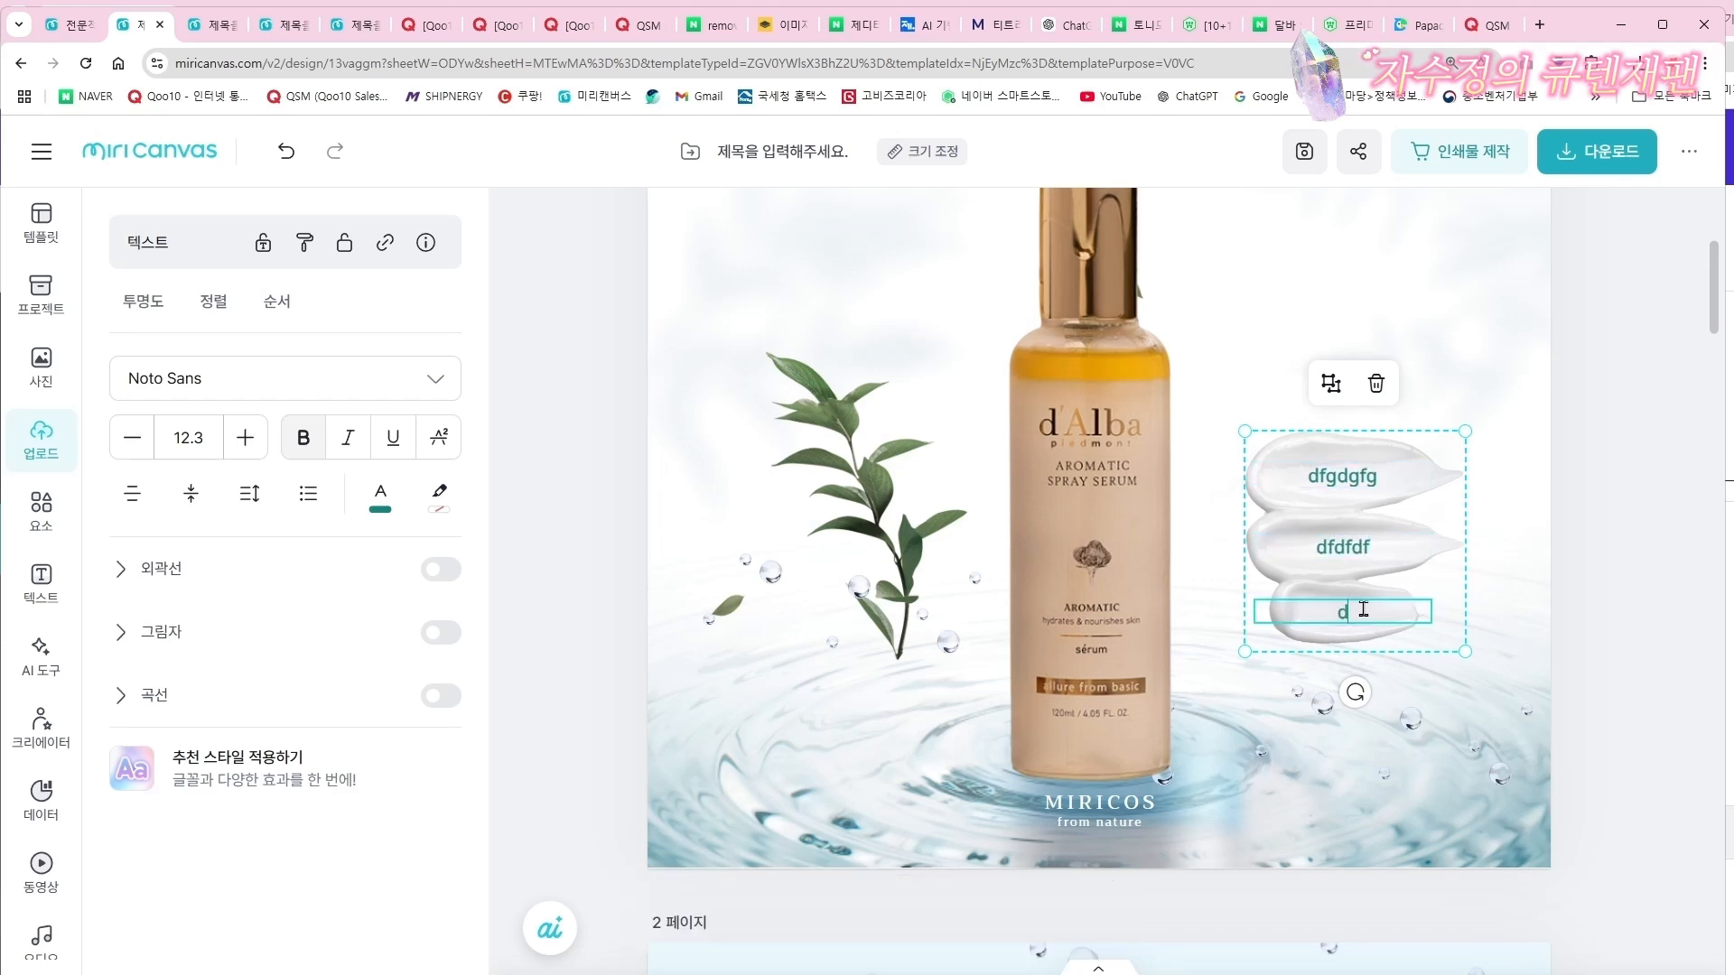
click(1607, 367)
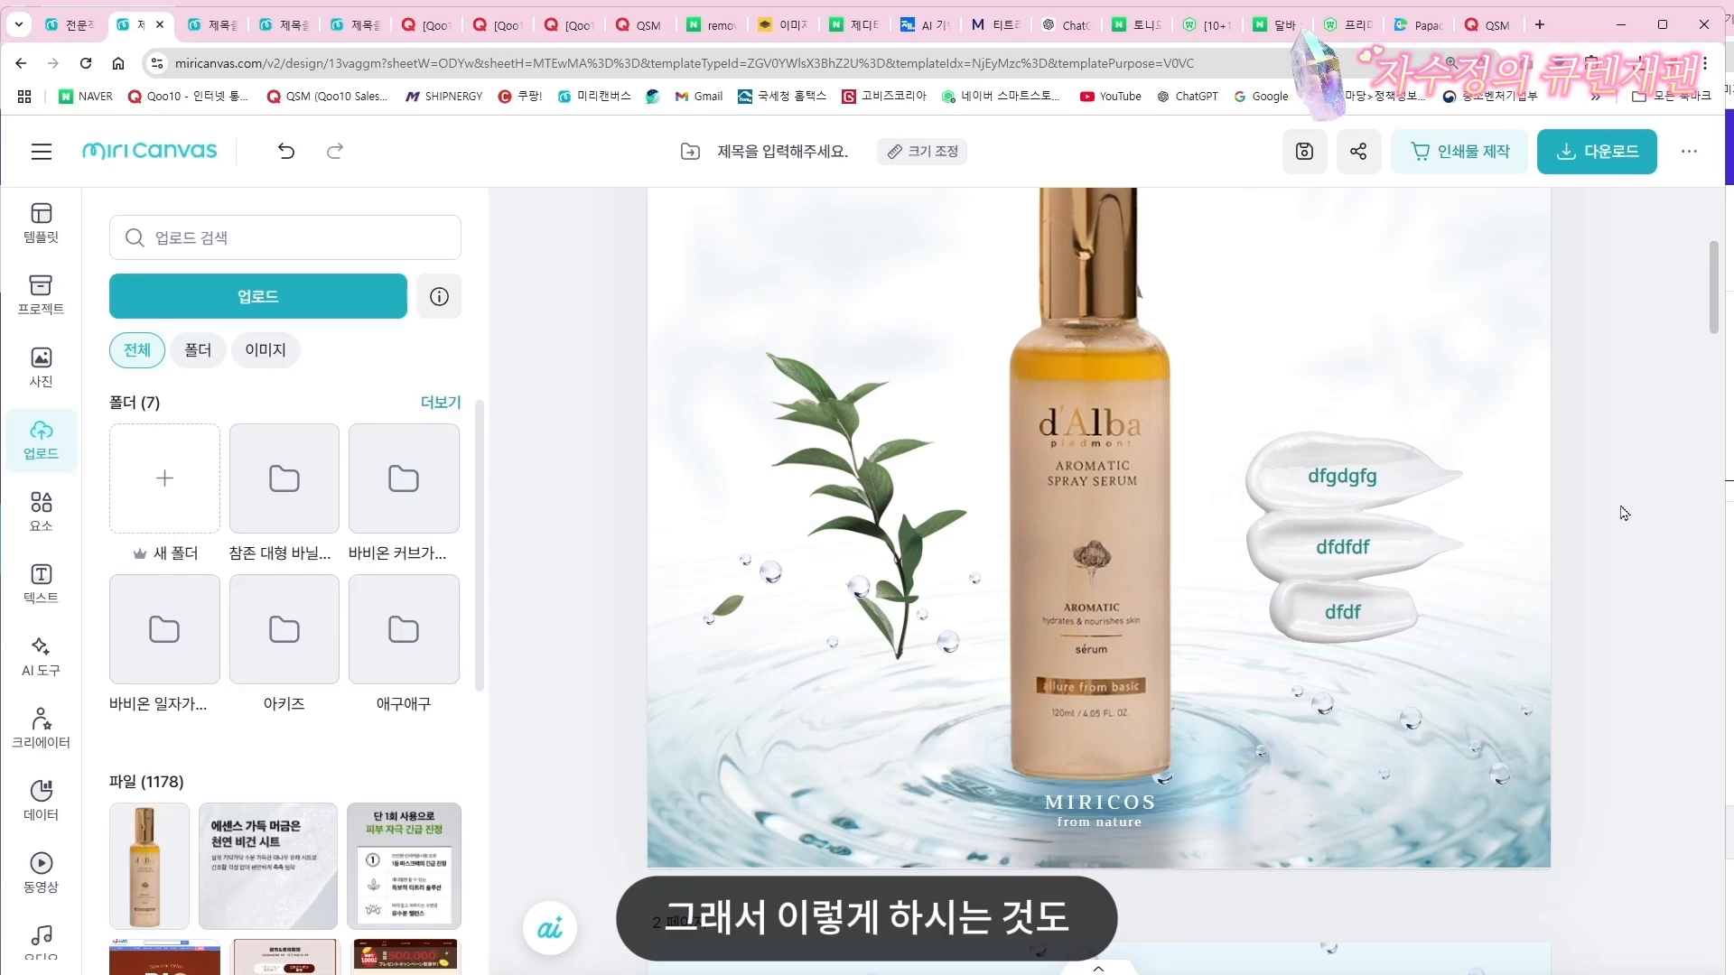
Skim the remaining template pages and examine Points 1 to 5 on the d'Alba serum's Naver product page
scroll(1723, 347, up, 1)
scroll(1563, 503, down, 2)
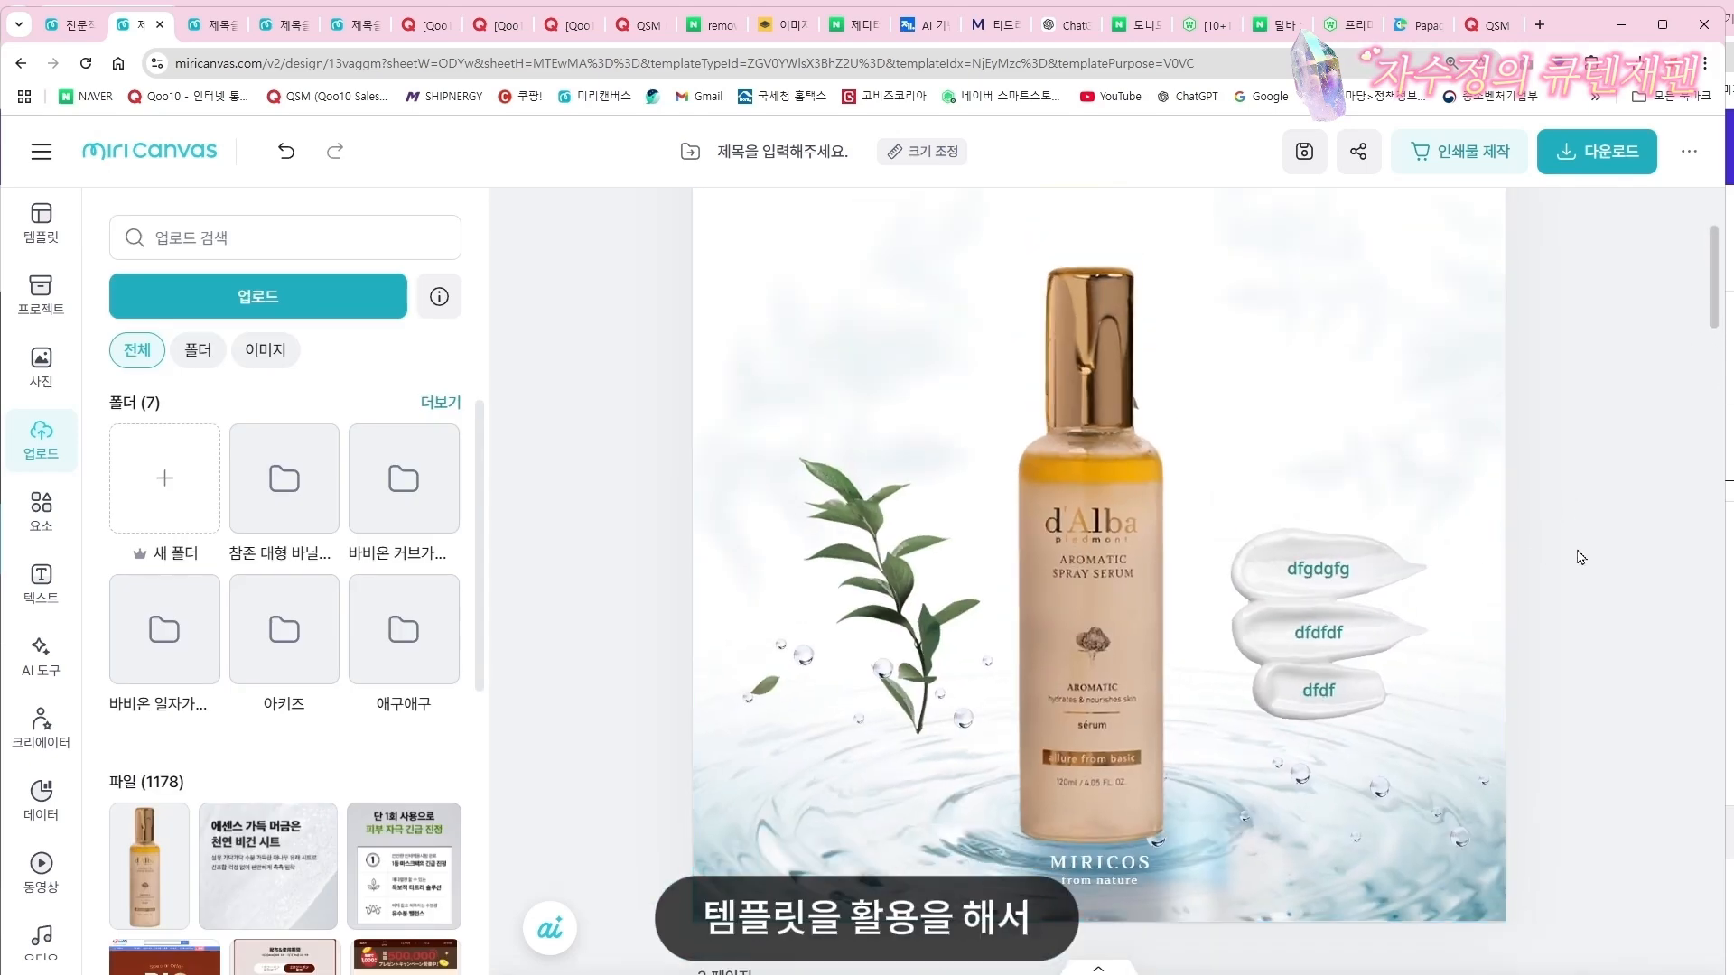
scroll(1580, 557, down, 10)
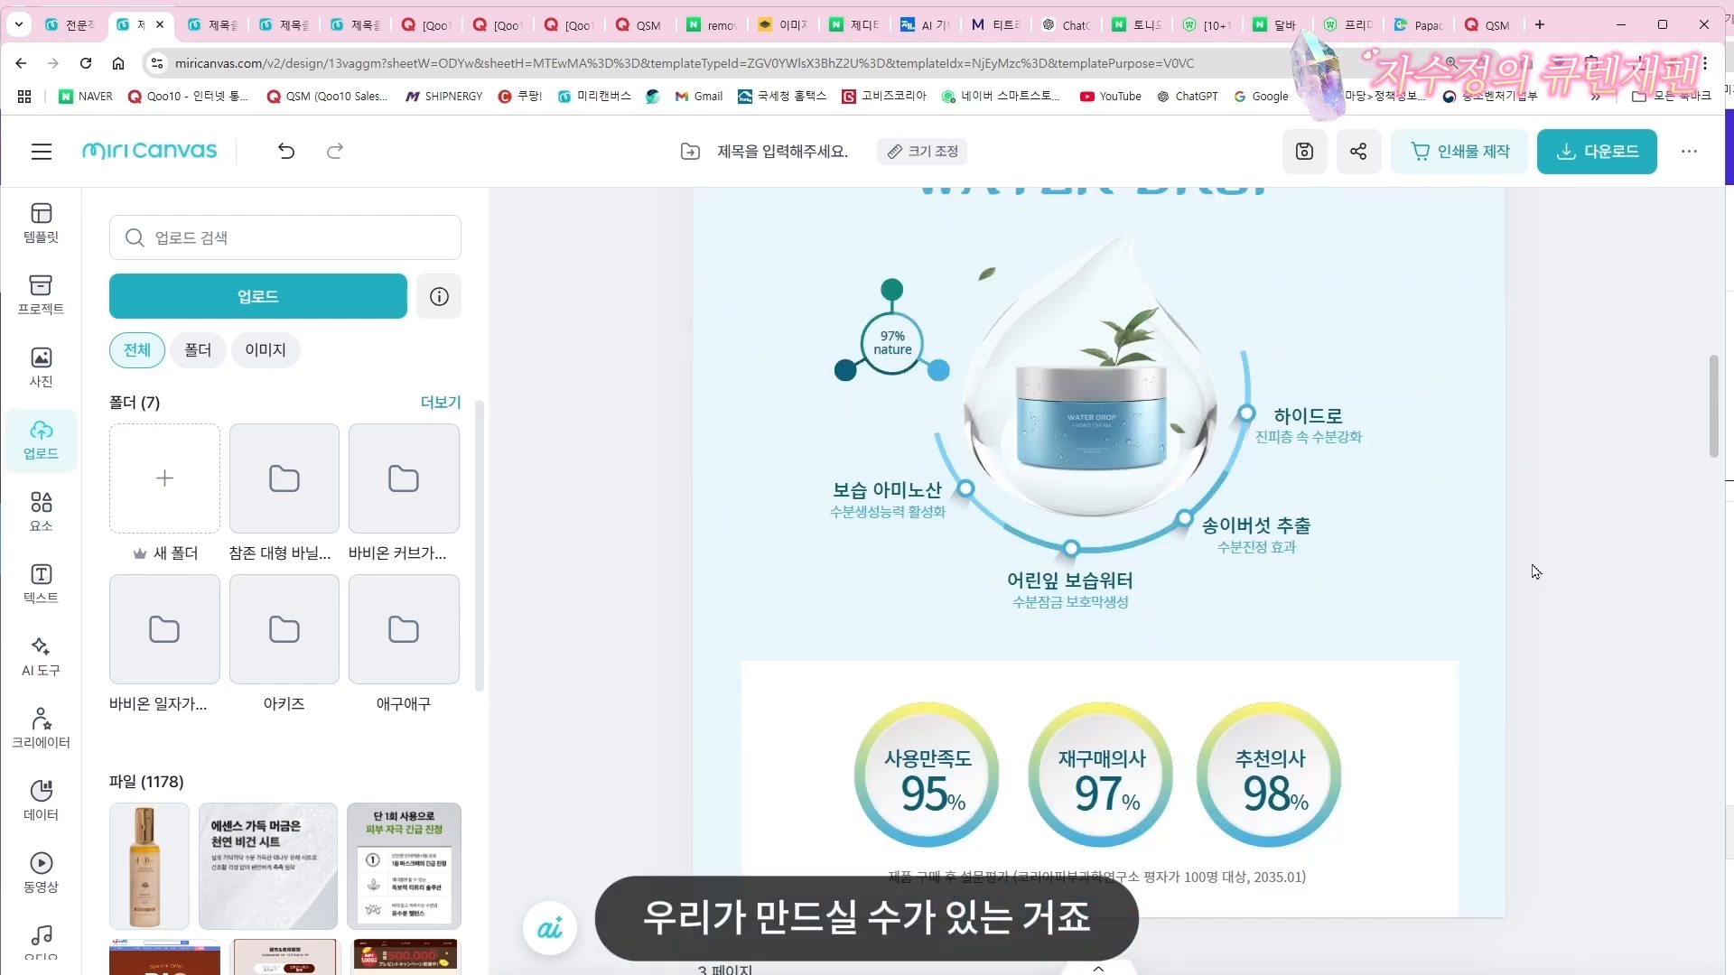
scroll(1682, 588, down, 3)
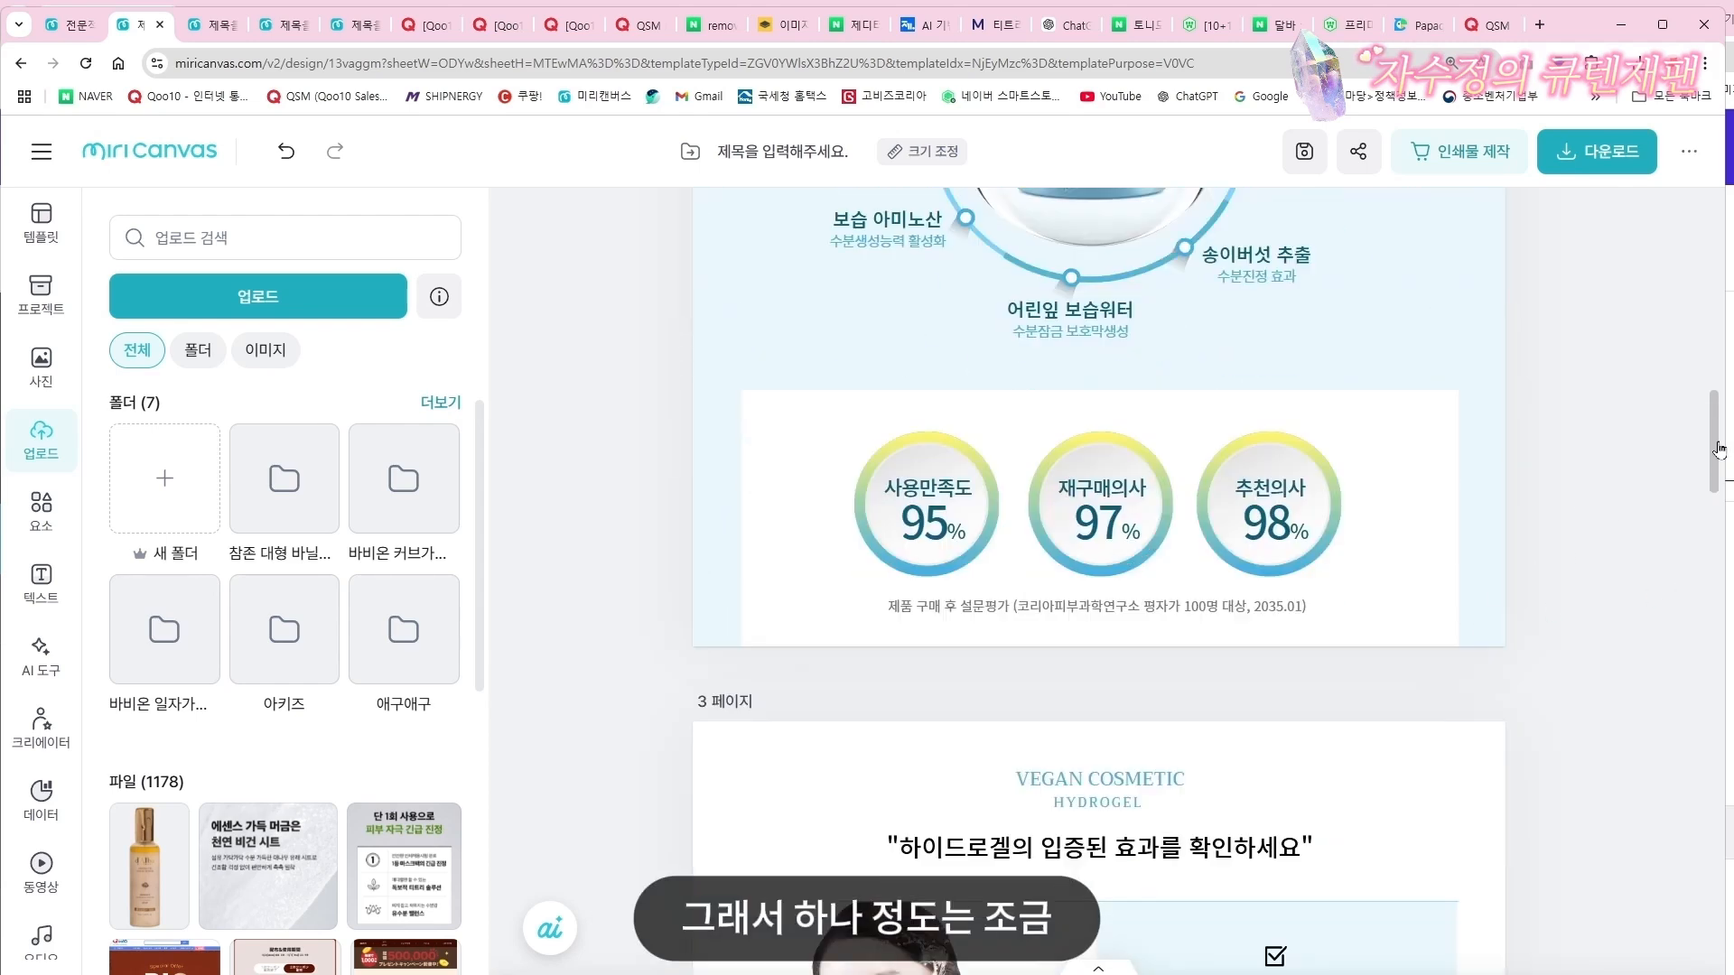
drag(1719, 449, 1713, 898)
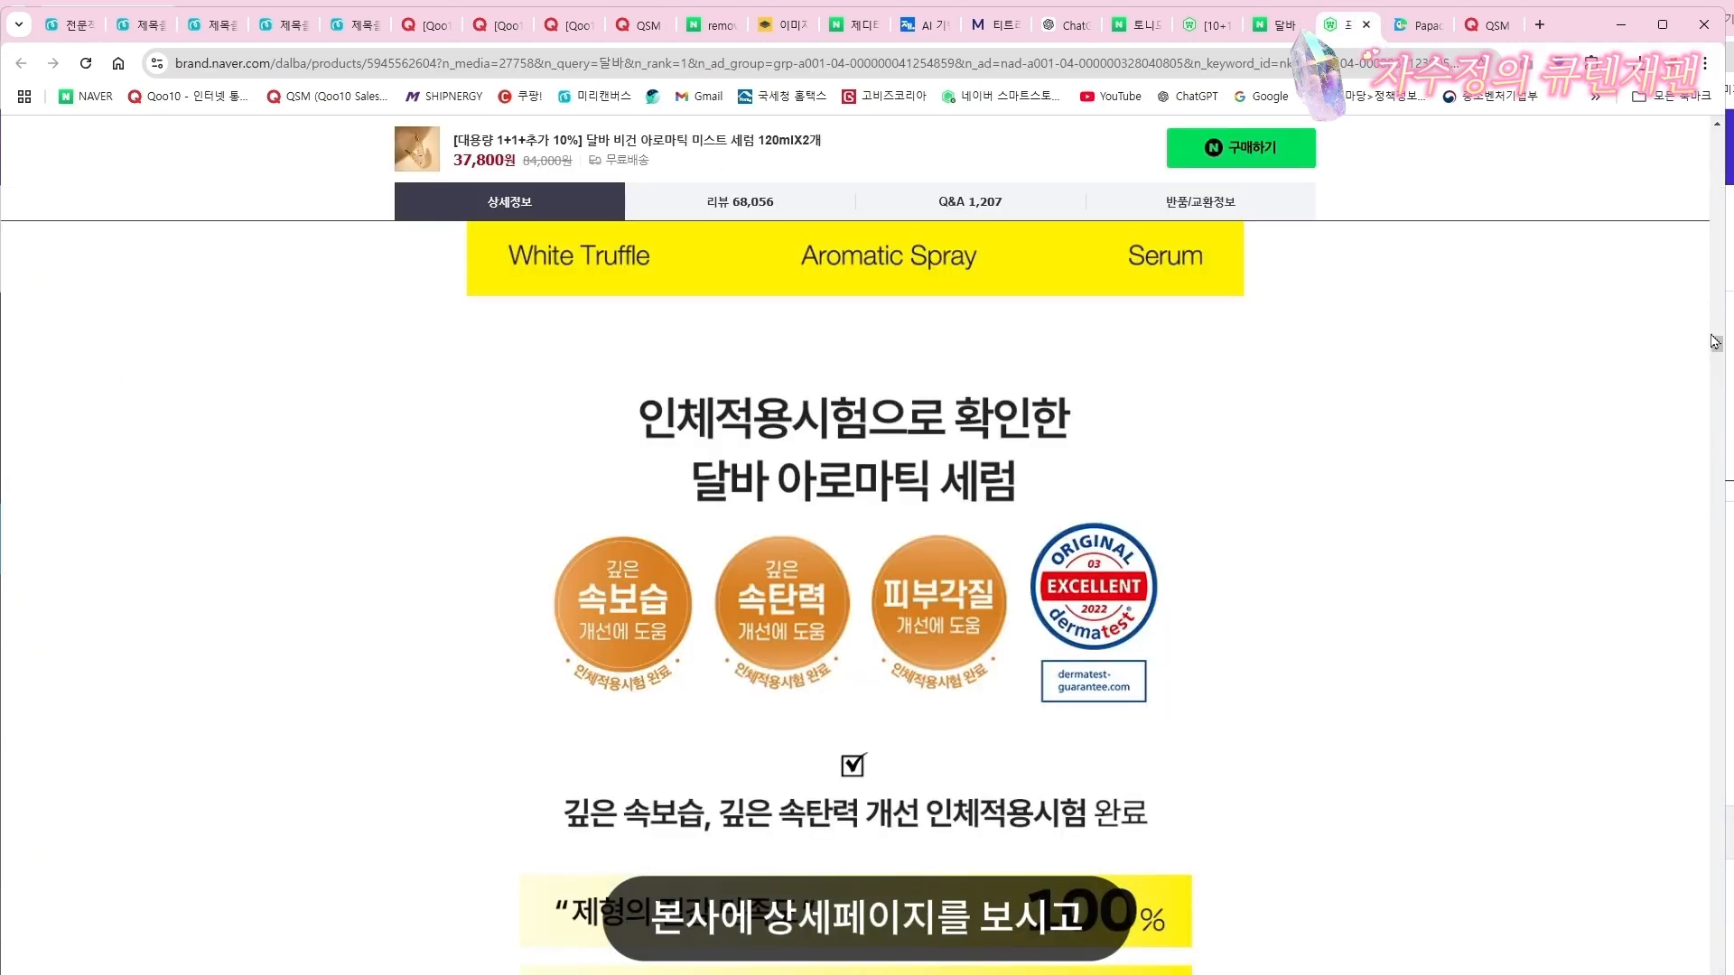
drag(1721, 353, 1718, 489)
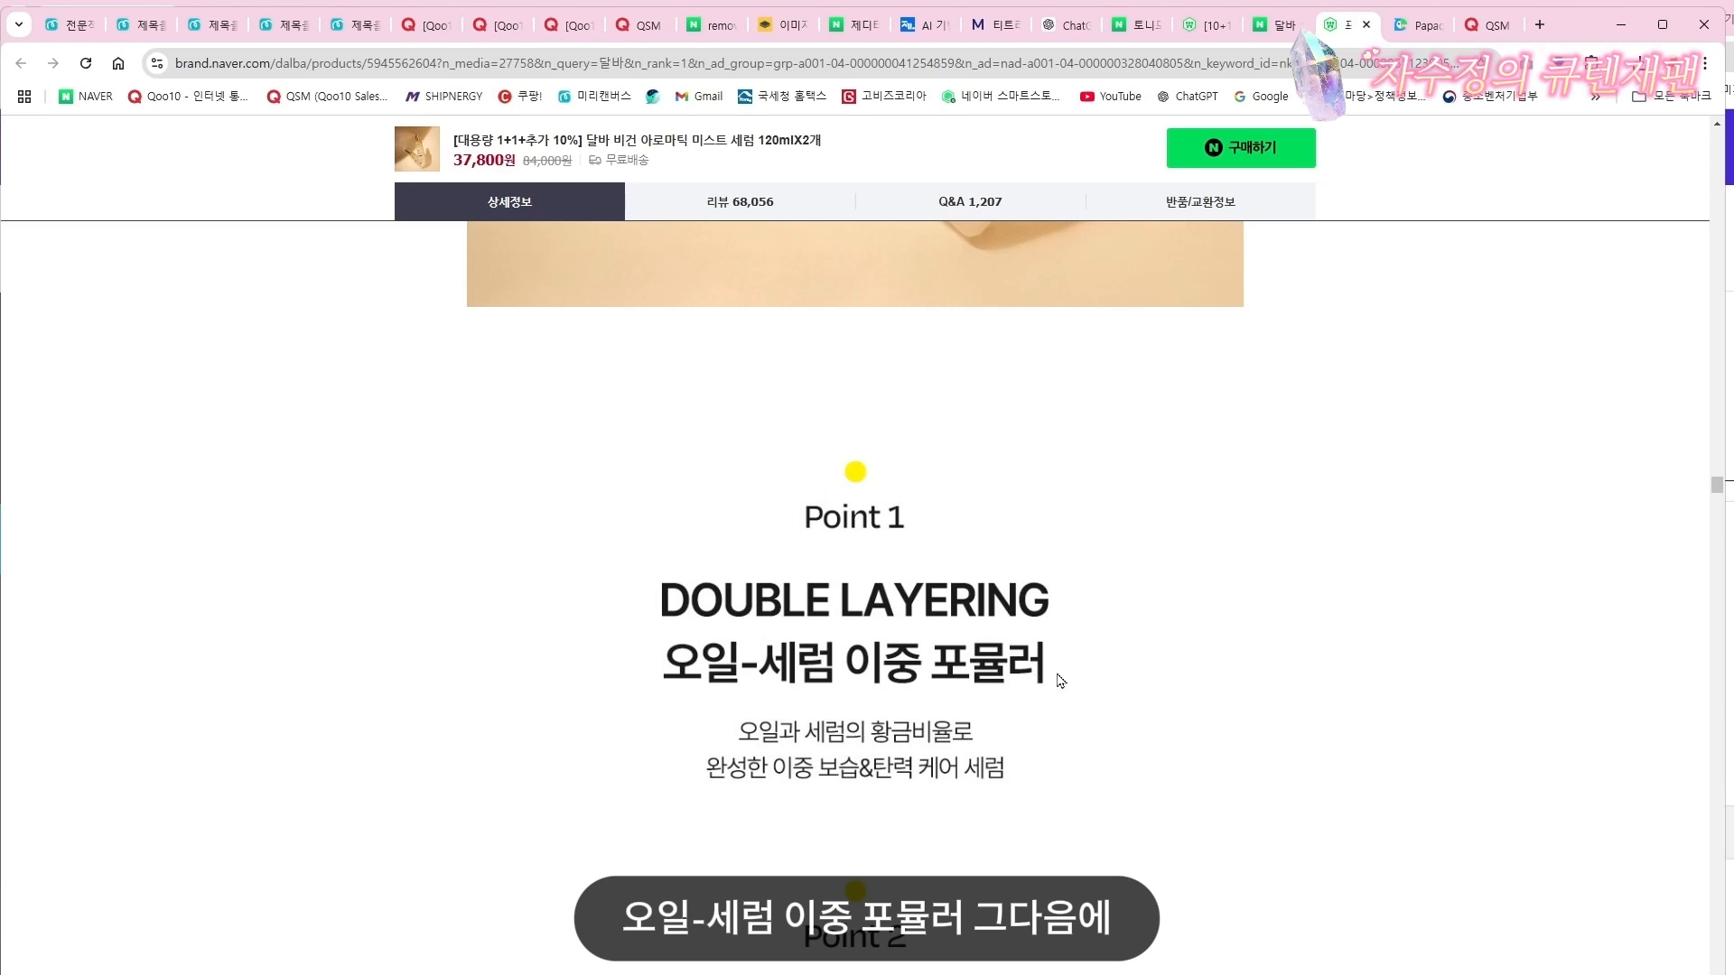
scroll(1065, 696, down, 3)
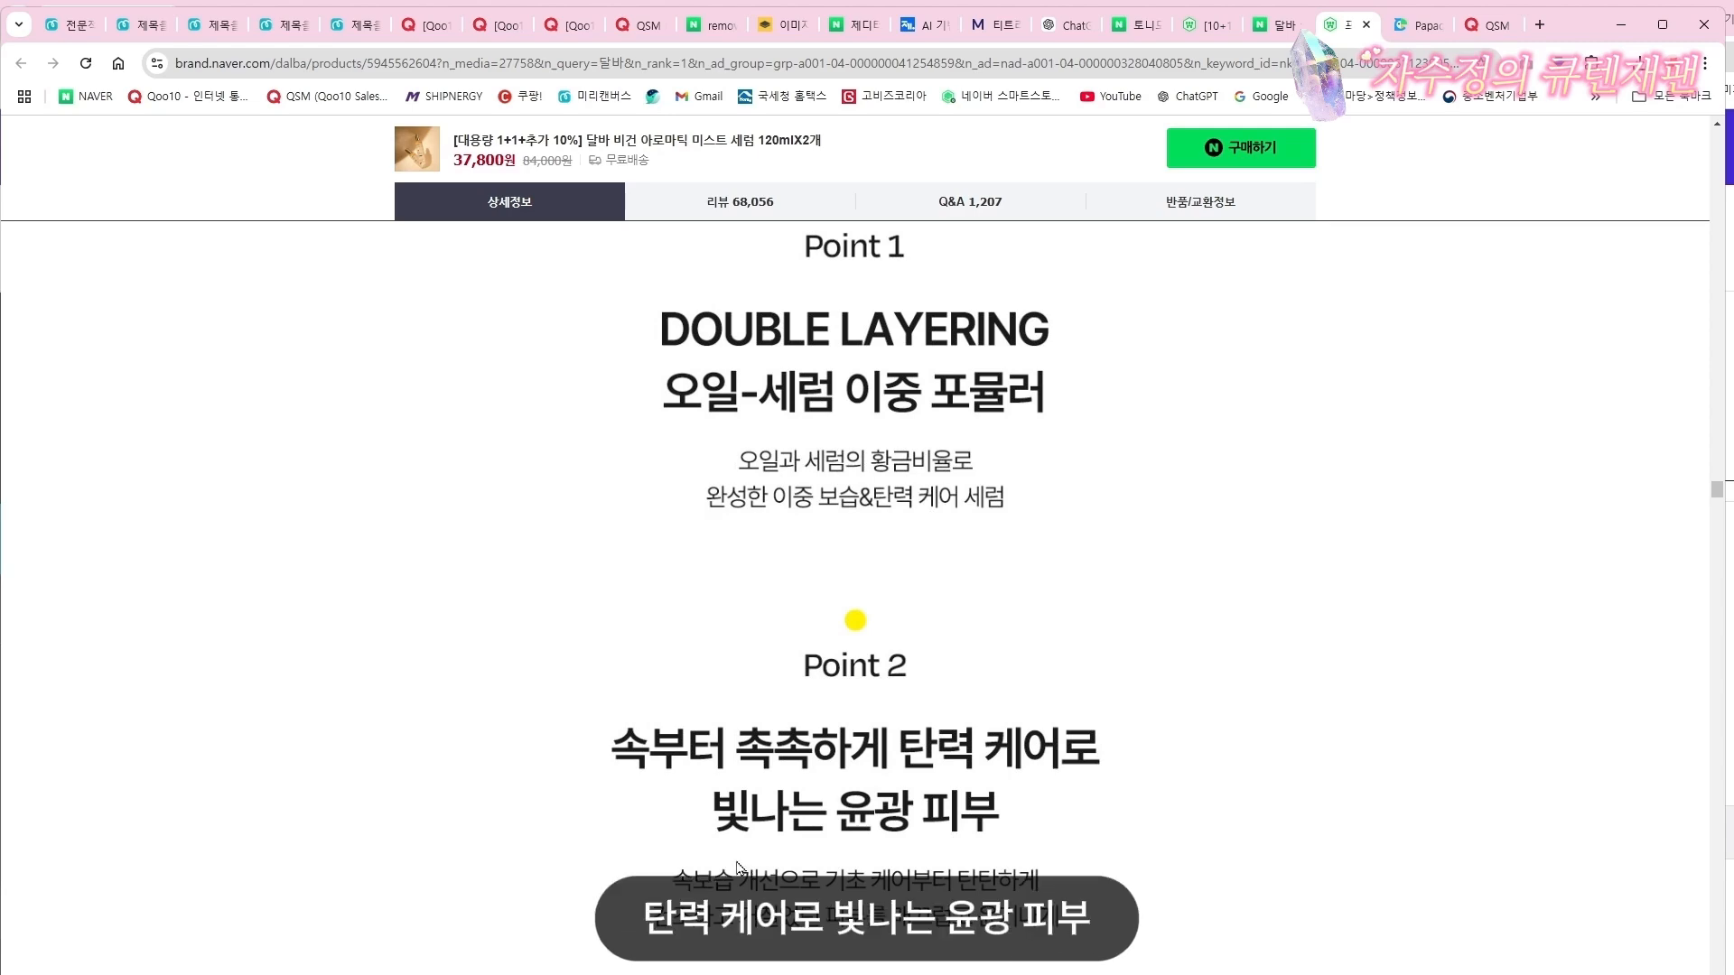
scroll(967, 840, down, 5)
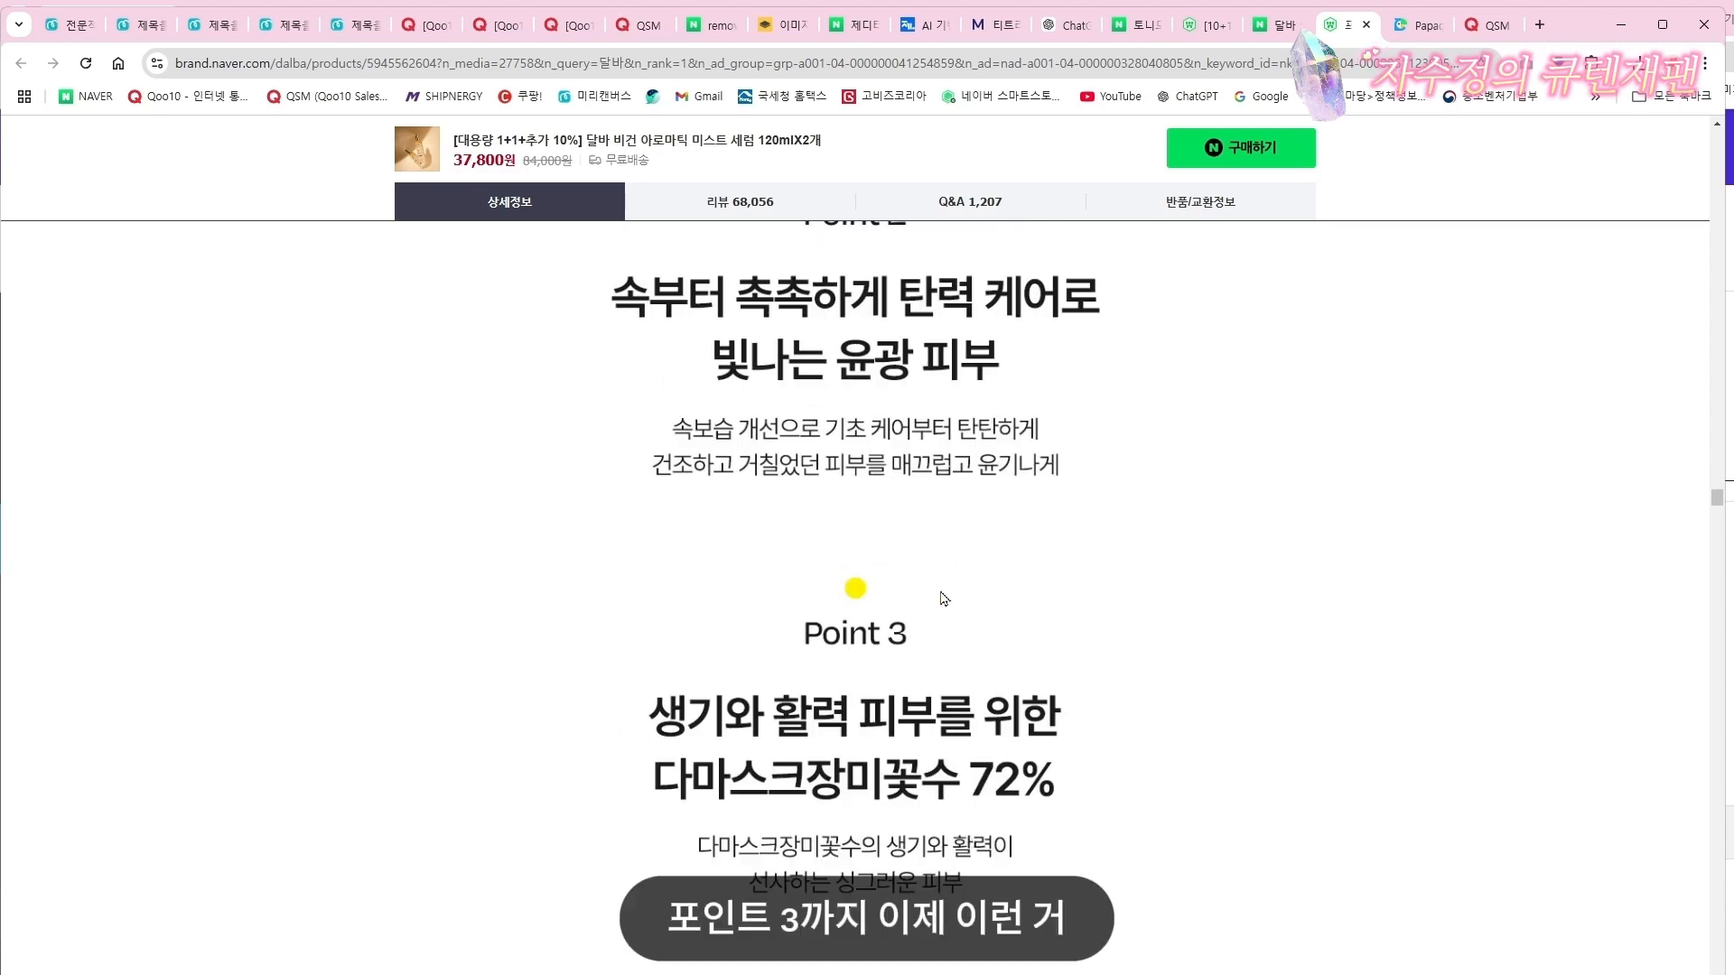
scroll(1161, 741, down, 13)
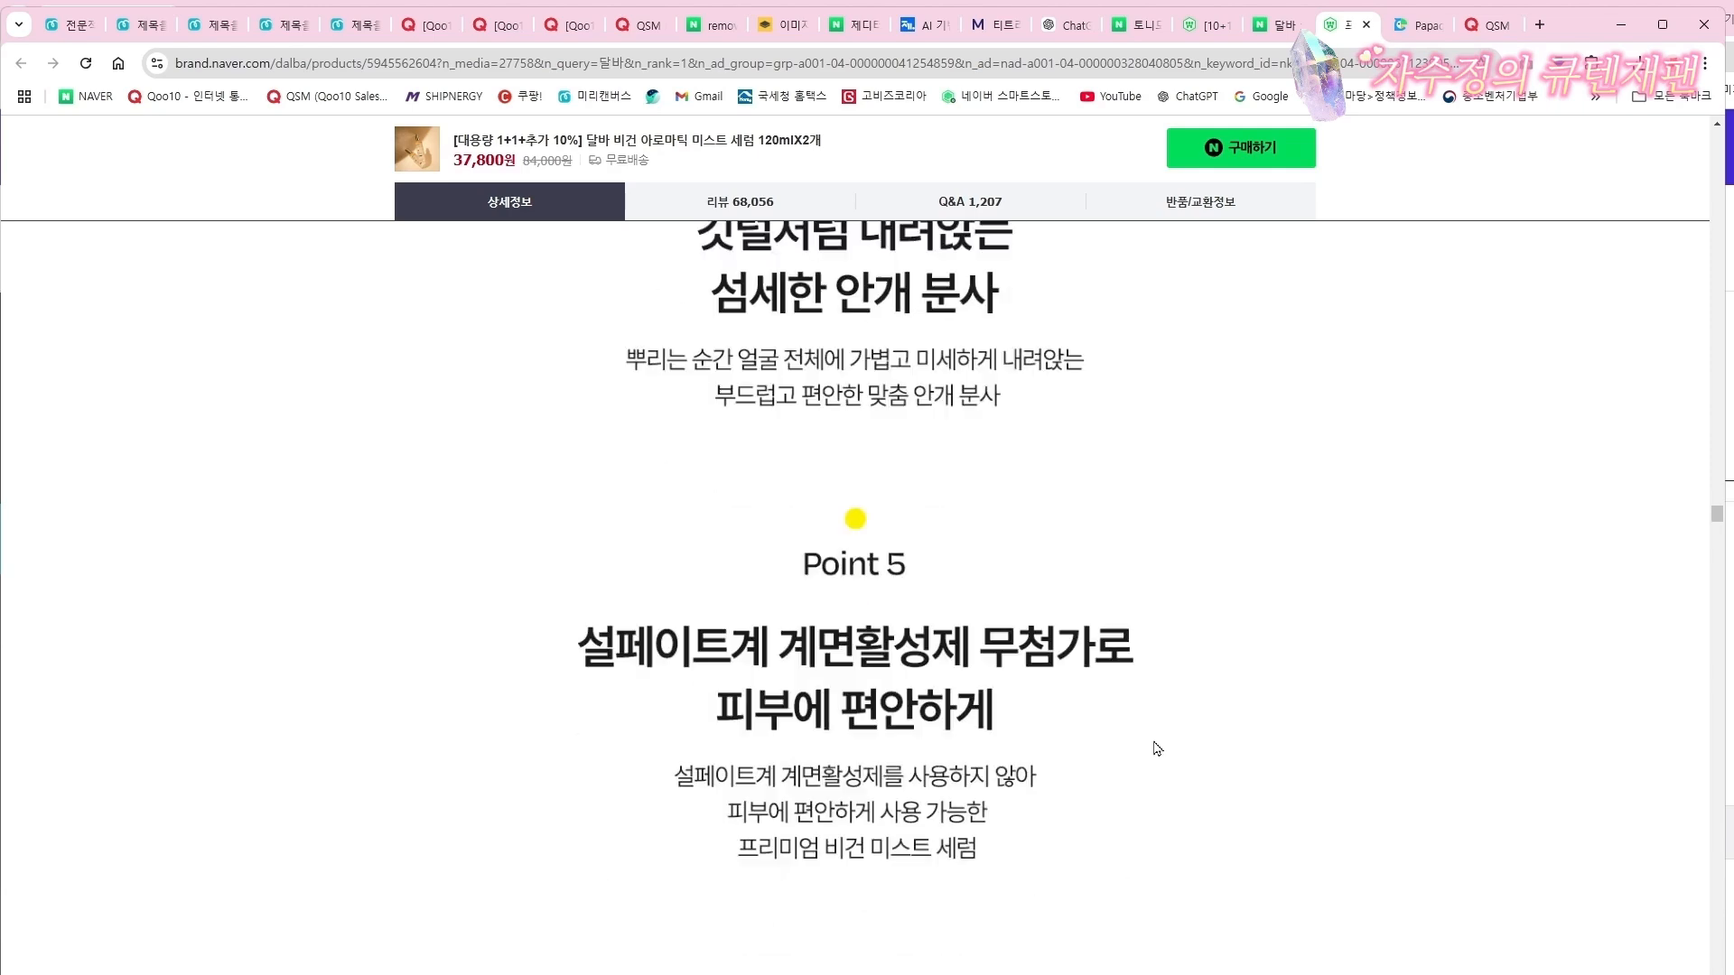
scroll(943, 625, up, 4)
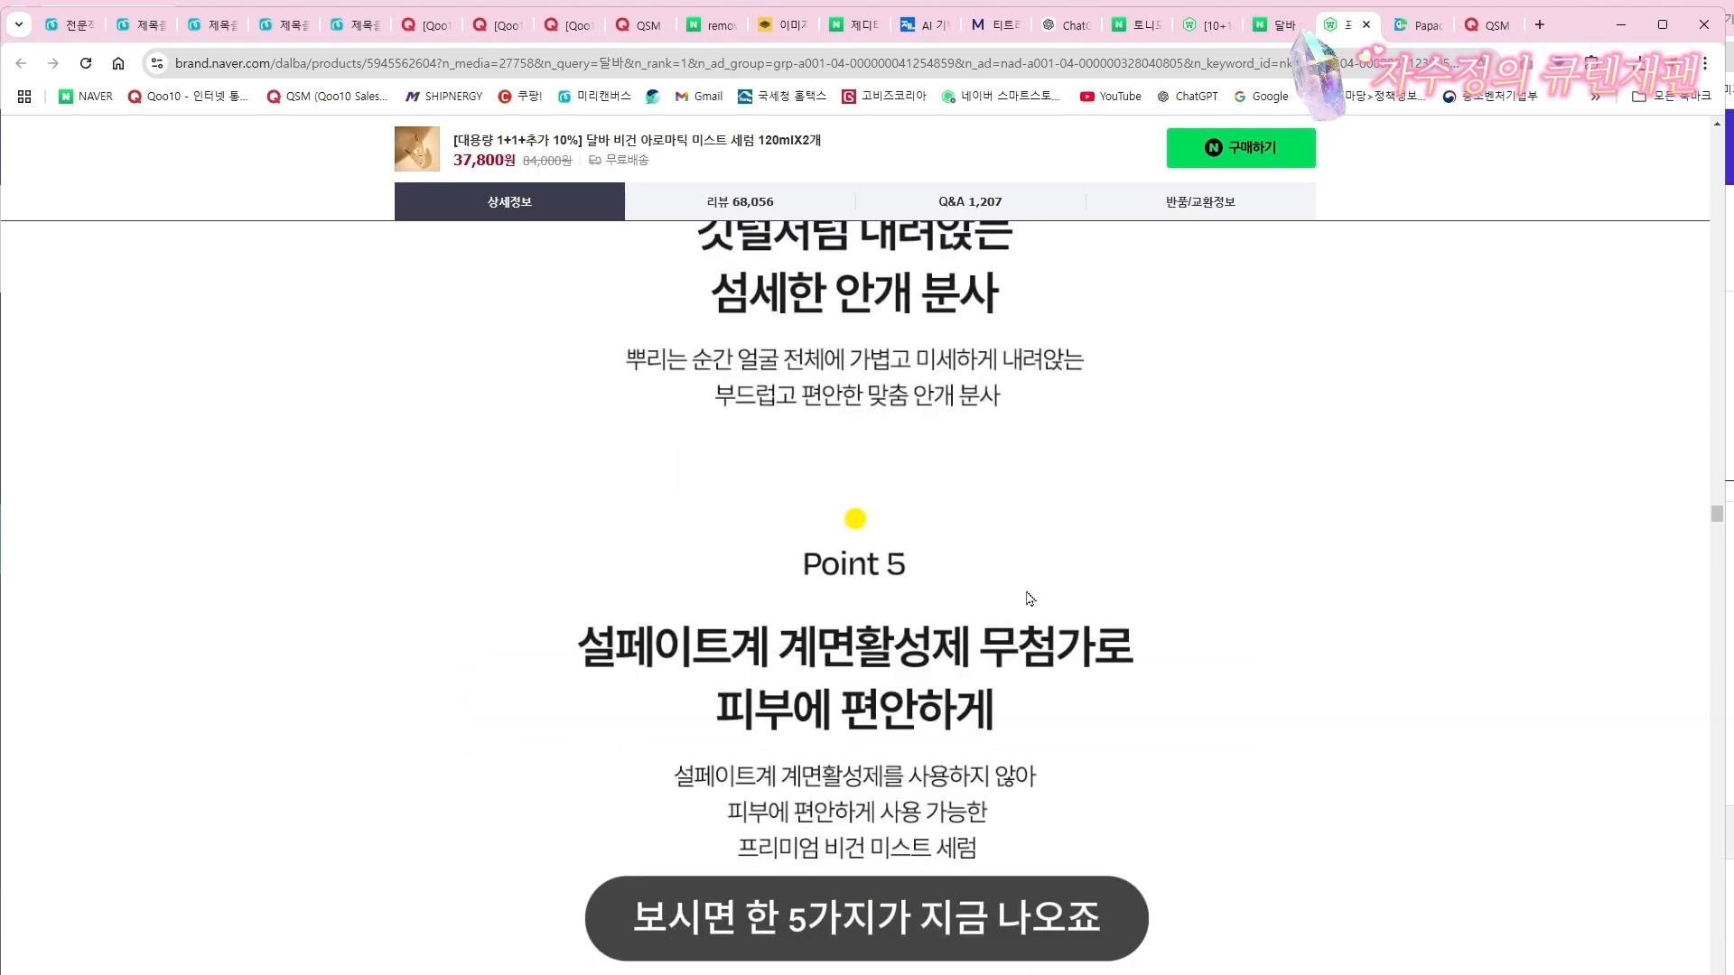
Return to the MiriCanvas design and delete the HYDRO 3step heading and the description below it on page 5
click(138, 25)
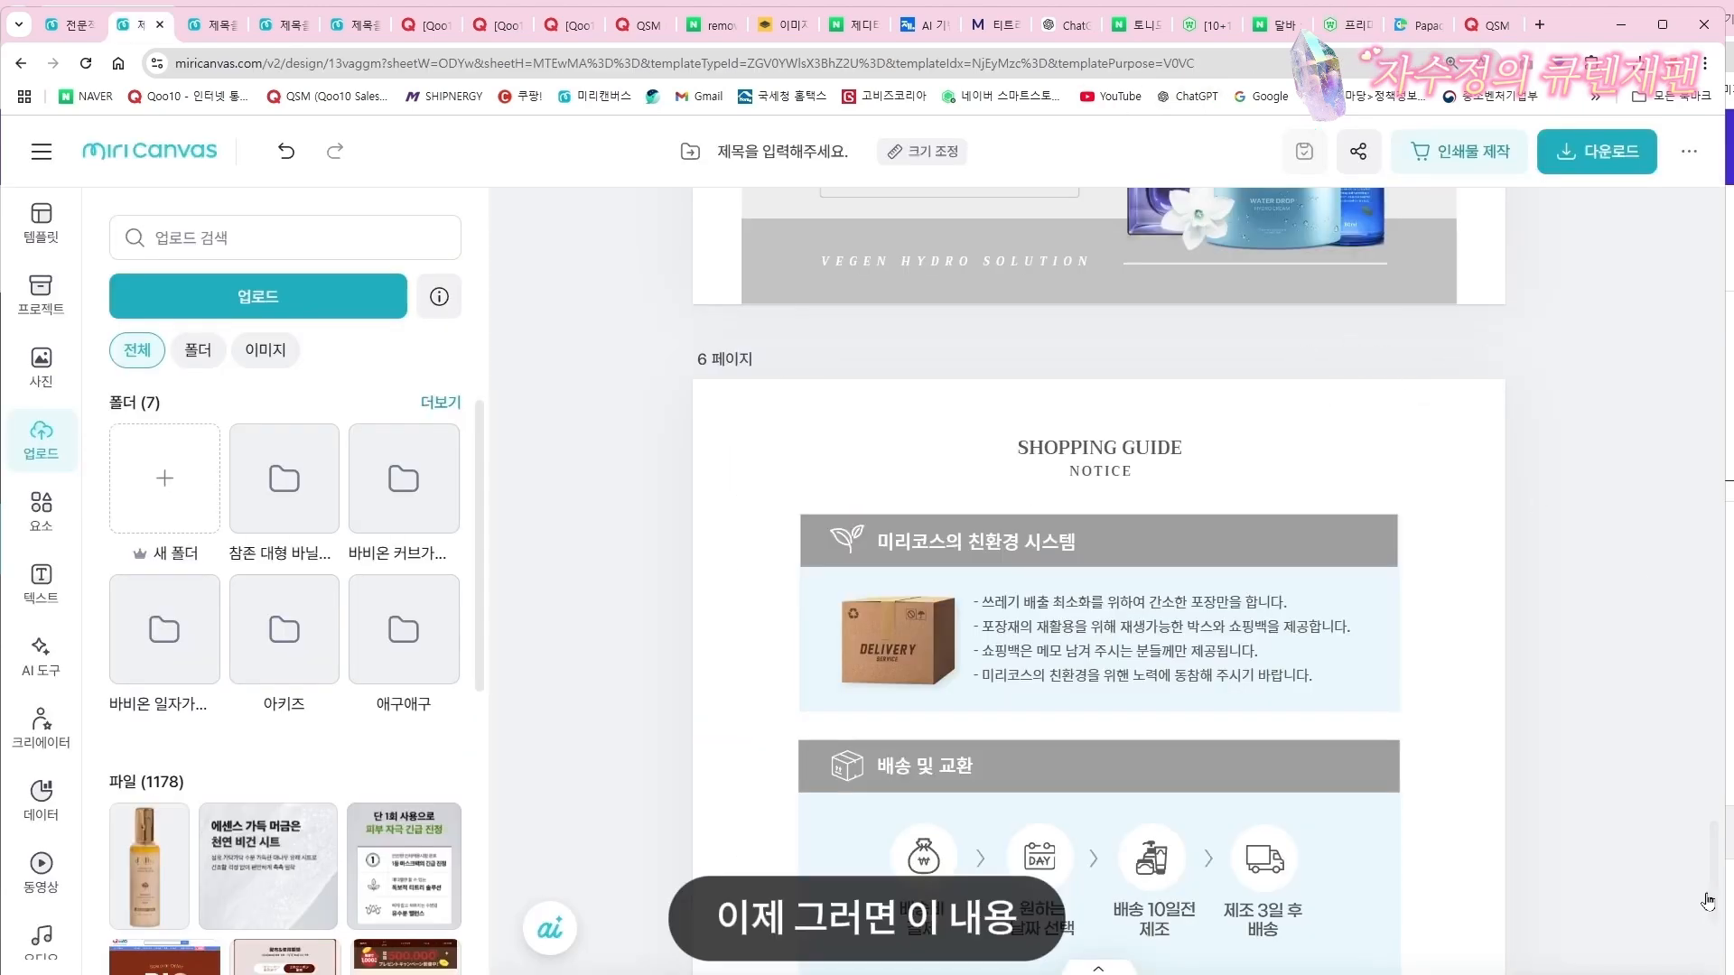
drag(1716, 901, 1732, 419)
scroll(1415, 757, down, 10)
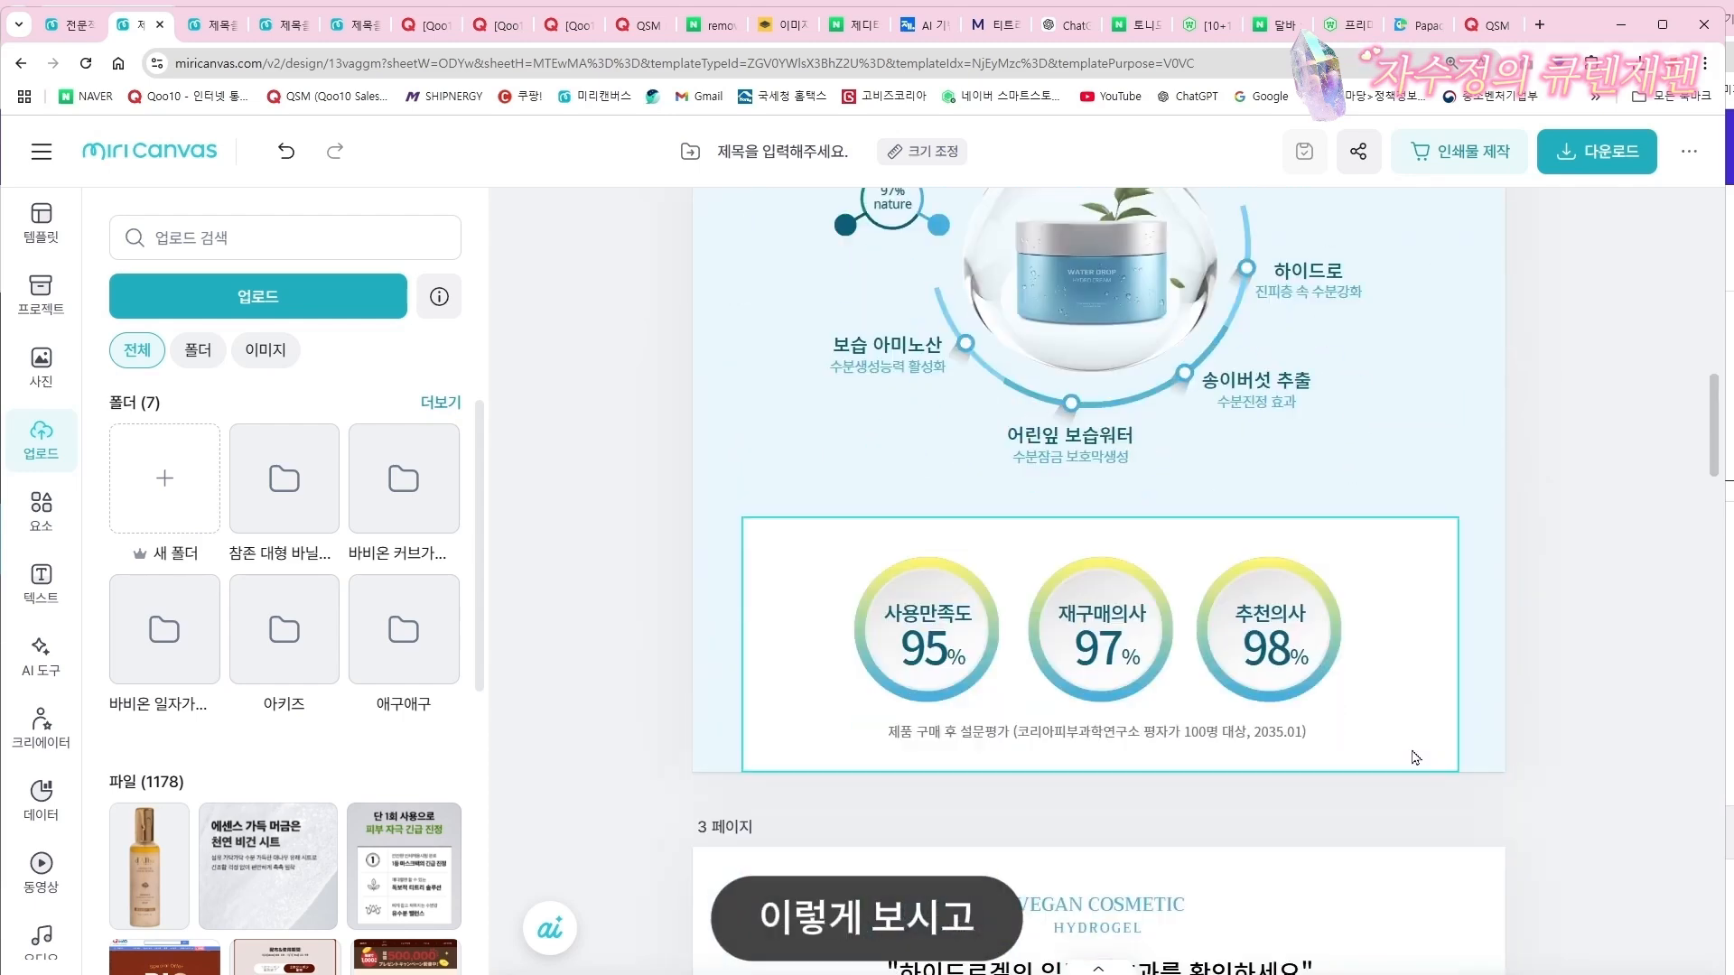
scroll(1415, 757, down, 3)
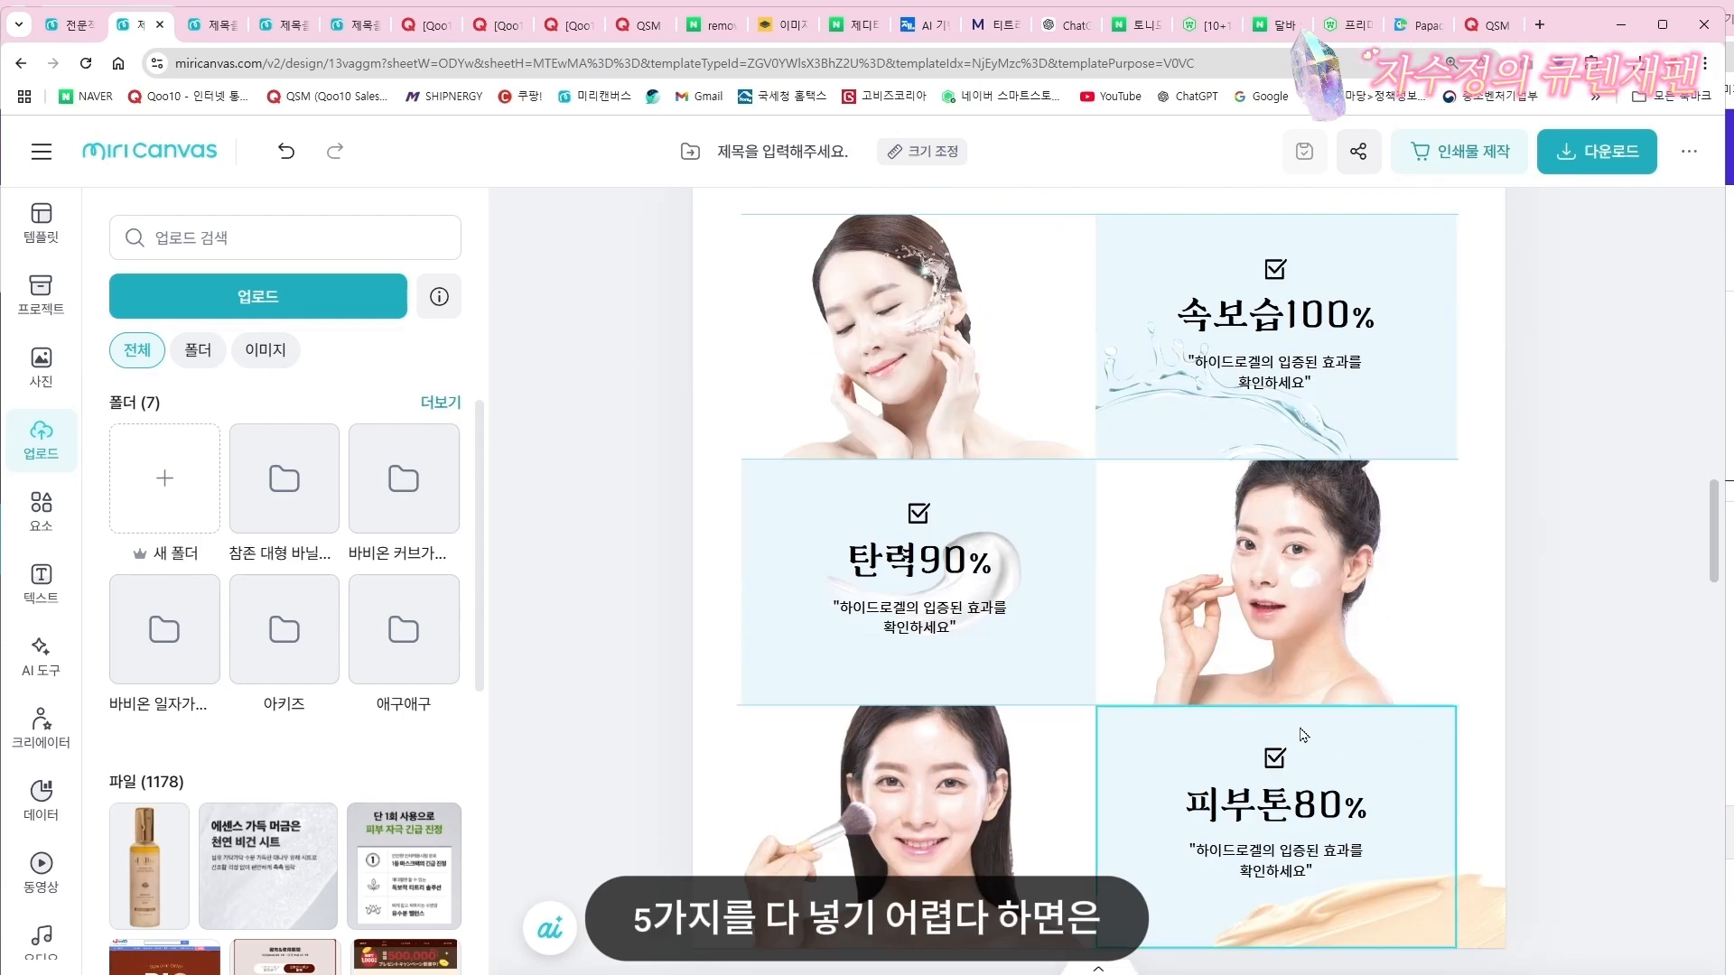
scroll(1303, 734, down, 8)
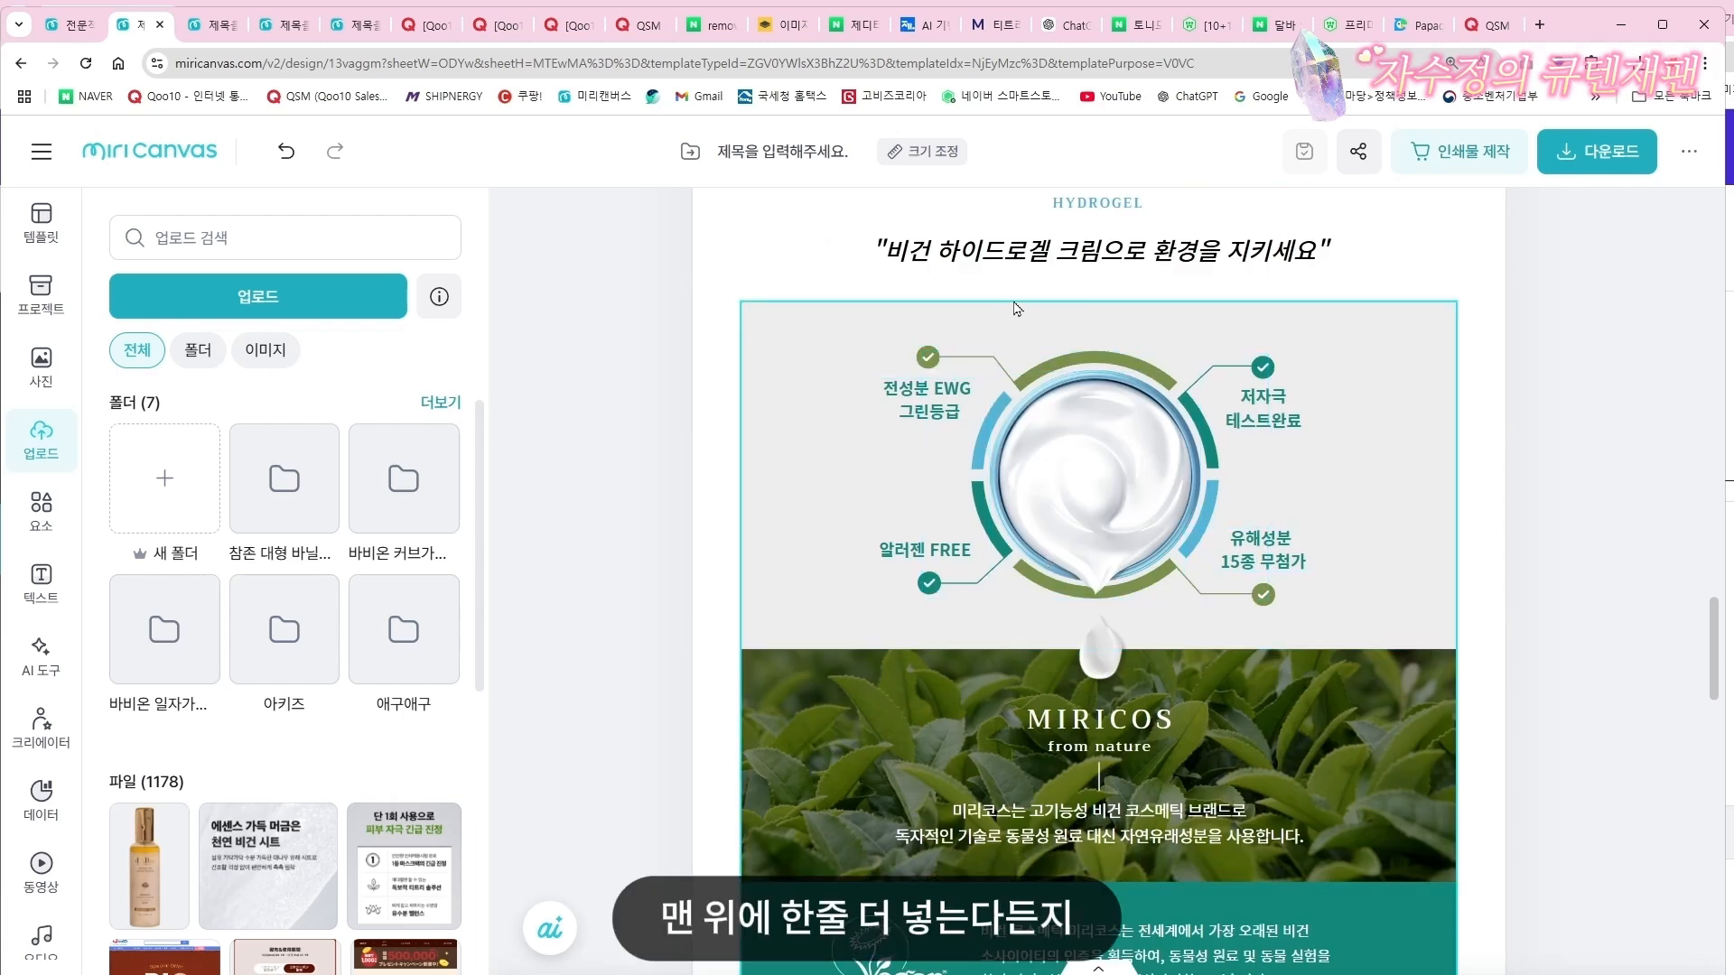
scroll(1282, 618, down, 9)
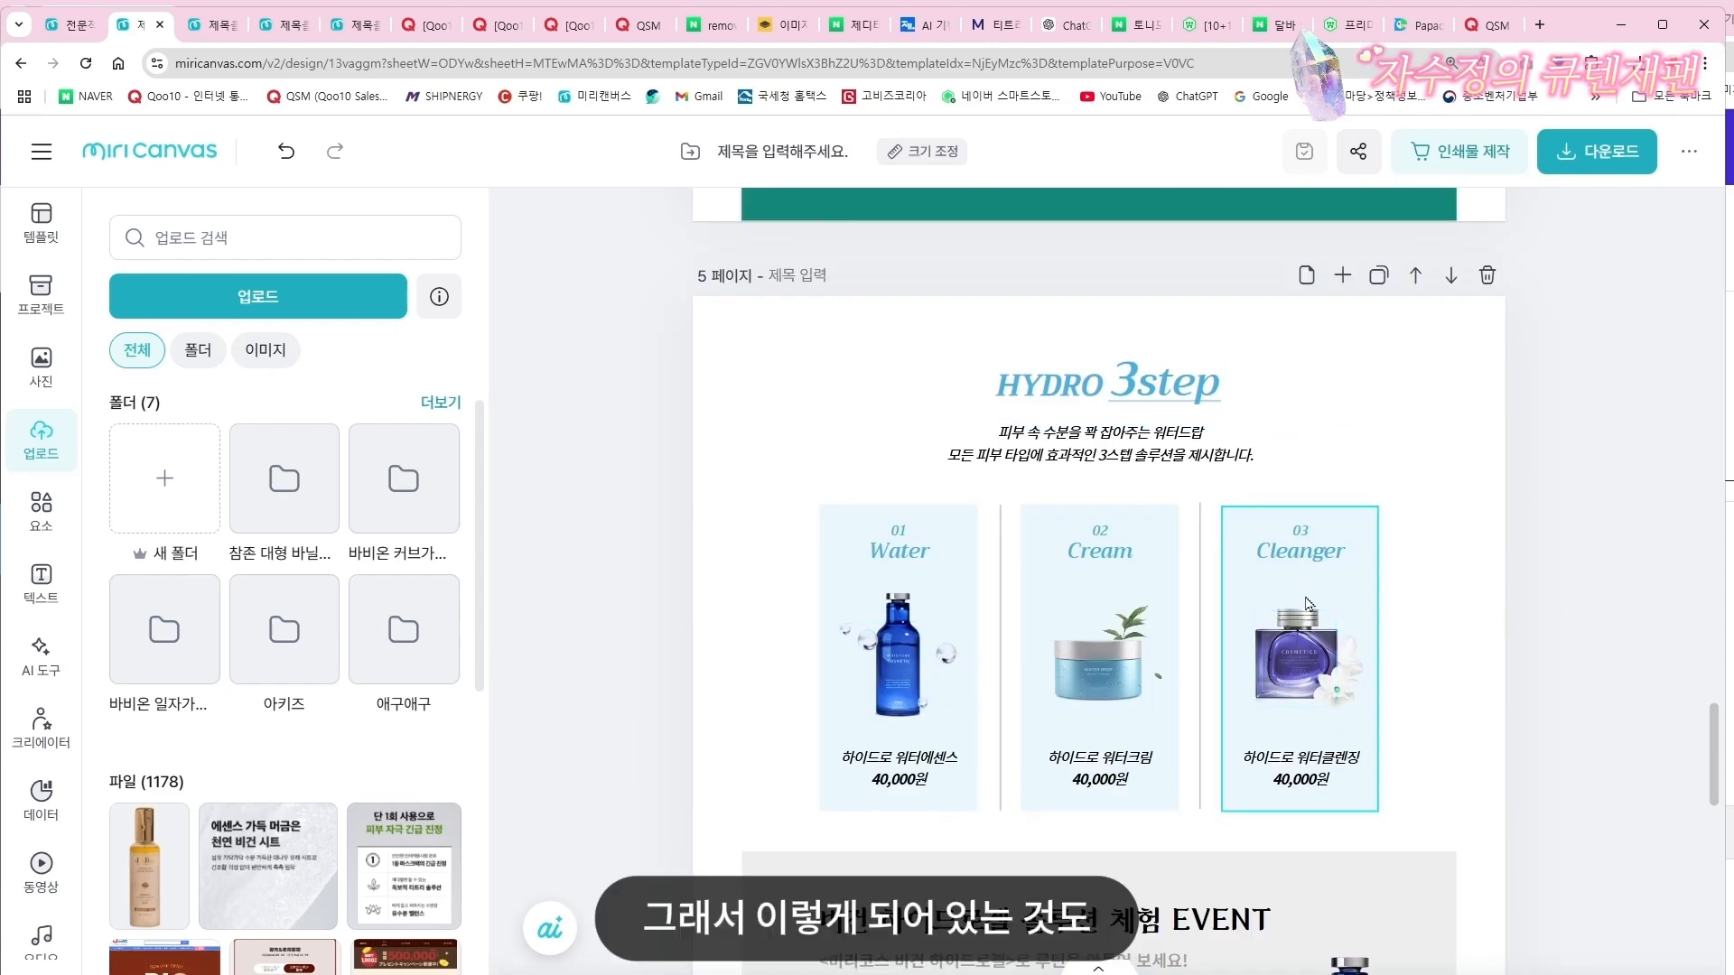
click(1139, 448)
key(Delete)
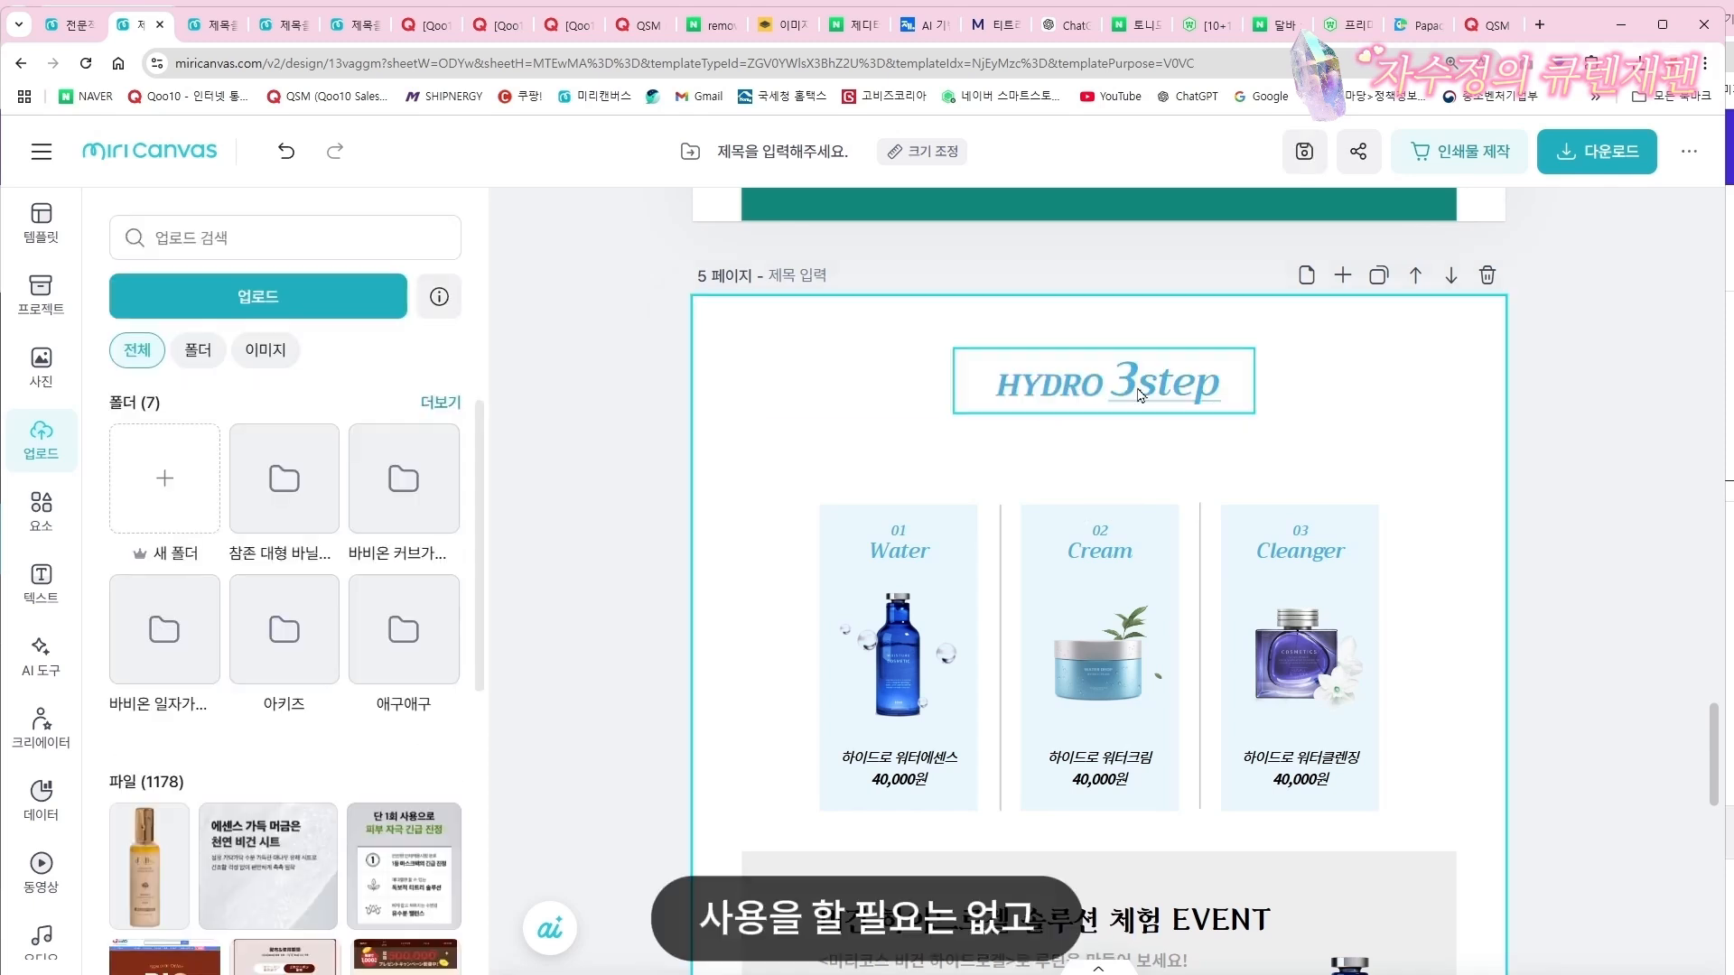
click(1139, 394)
key(Delete)
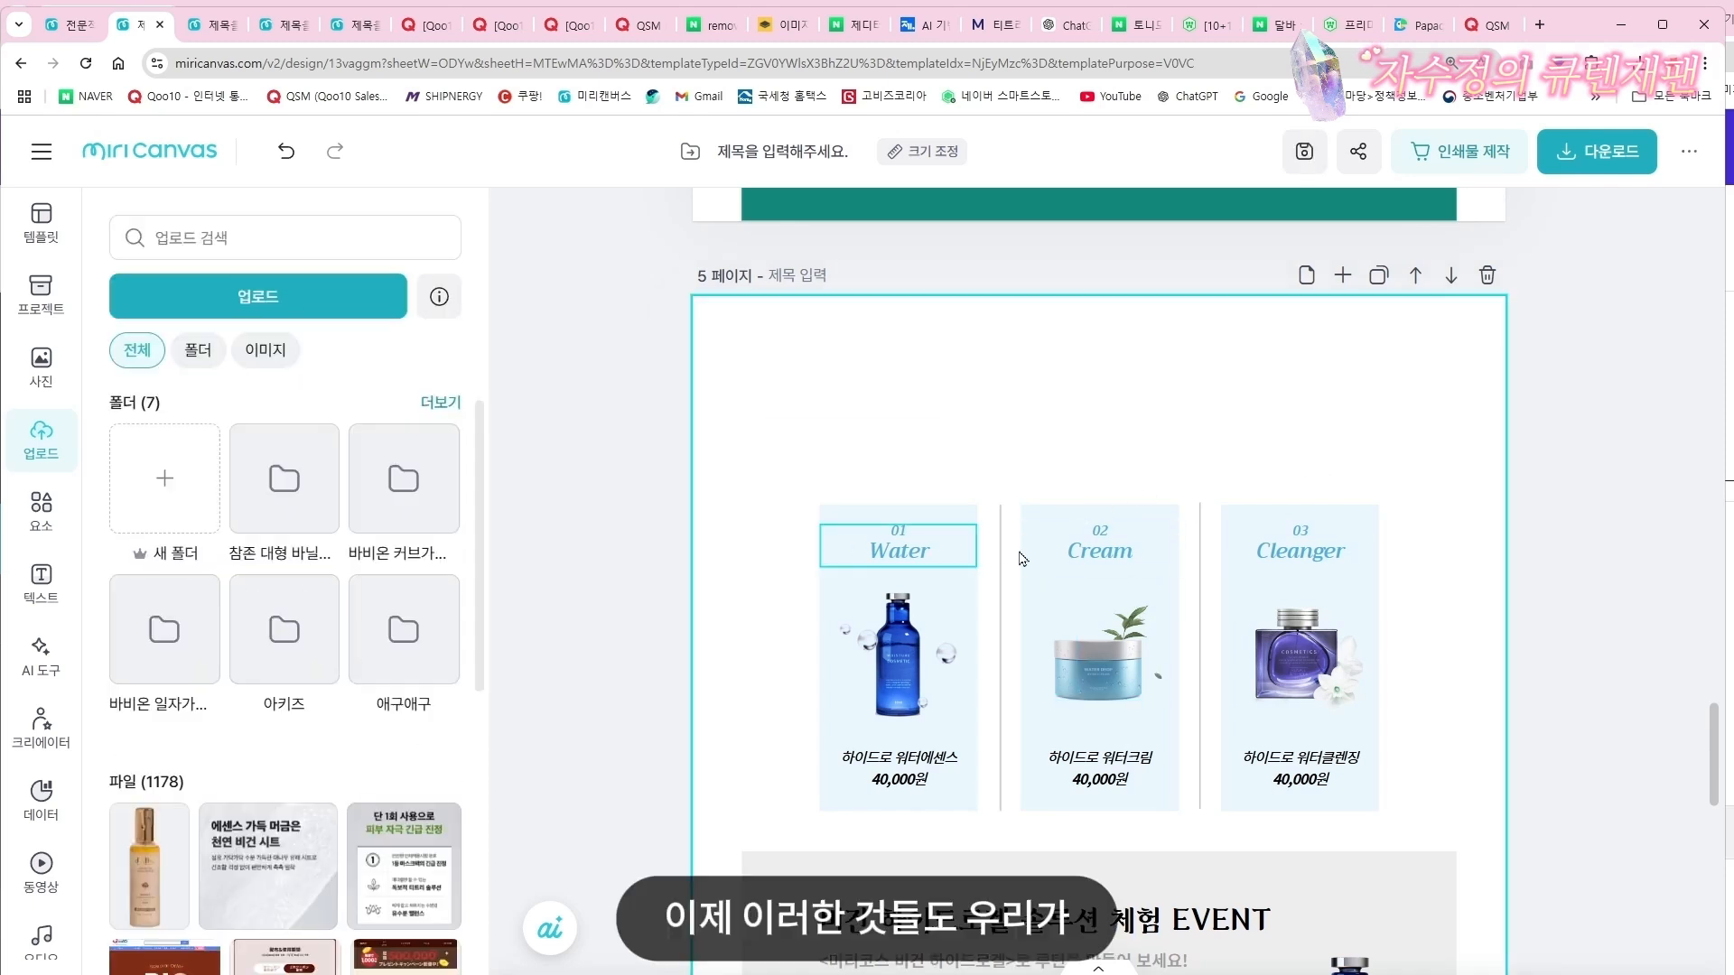
Shrink the Water, Cream and Cleanger cards on page 5 together and align them with the left edge of the event banner
drag(767, 451, 1409, 818)
drag(1379, 494, 1306, 572)
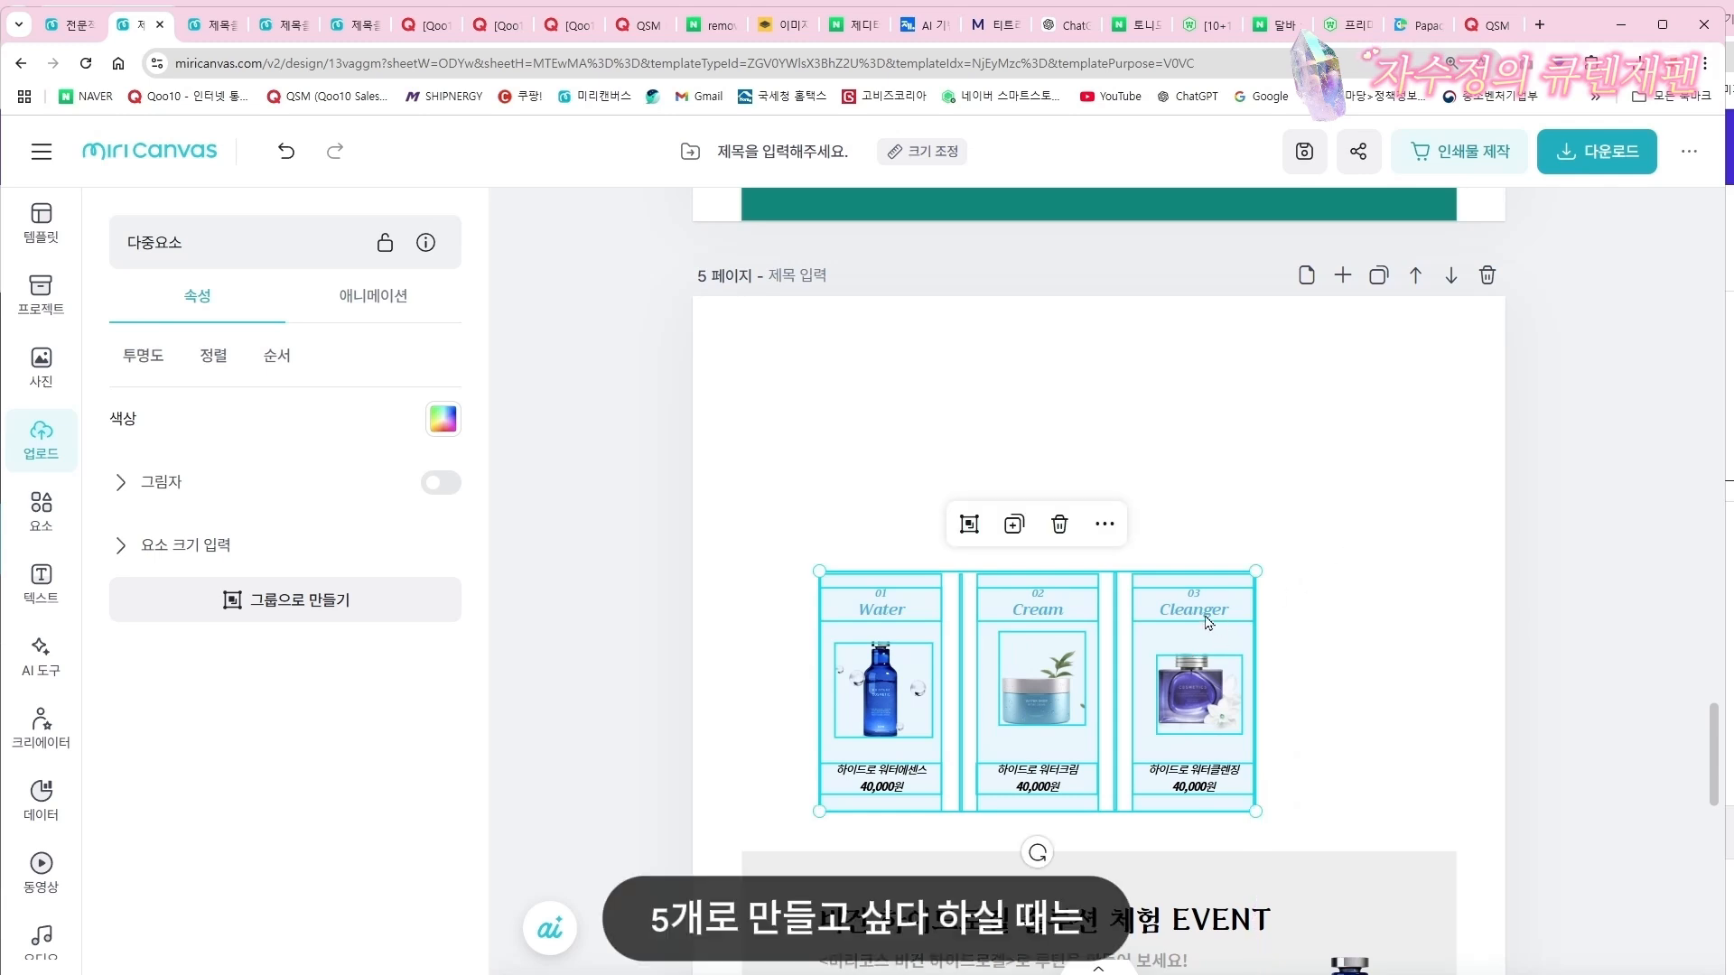
drag(1205, 620, 1120, 614)
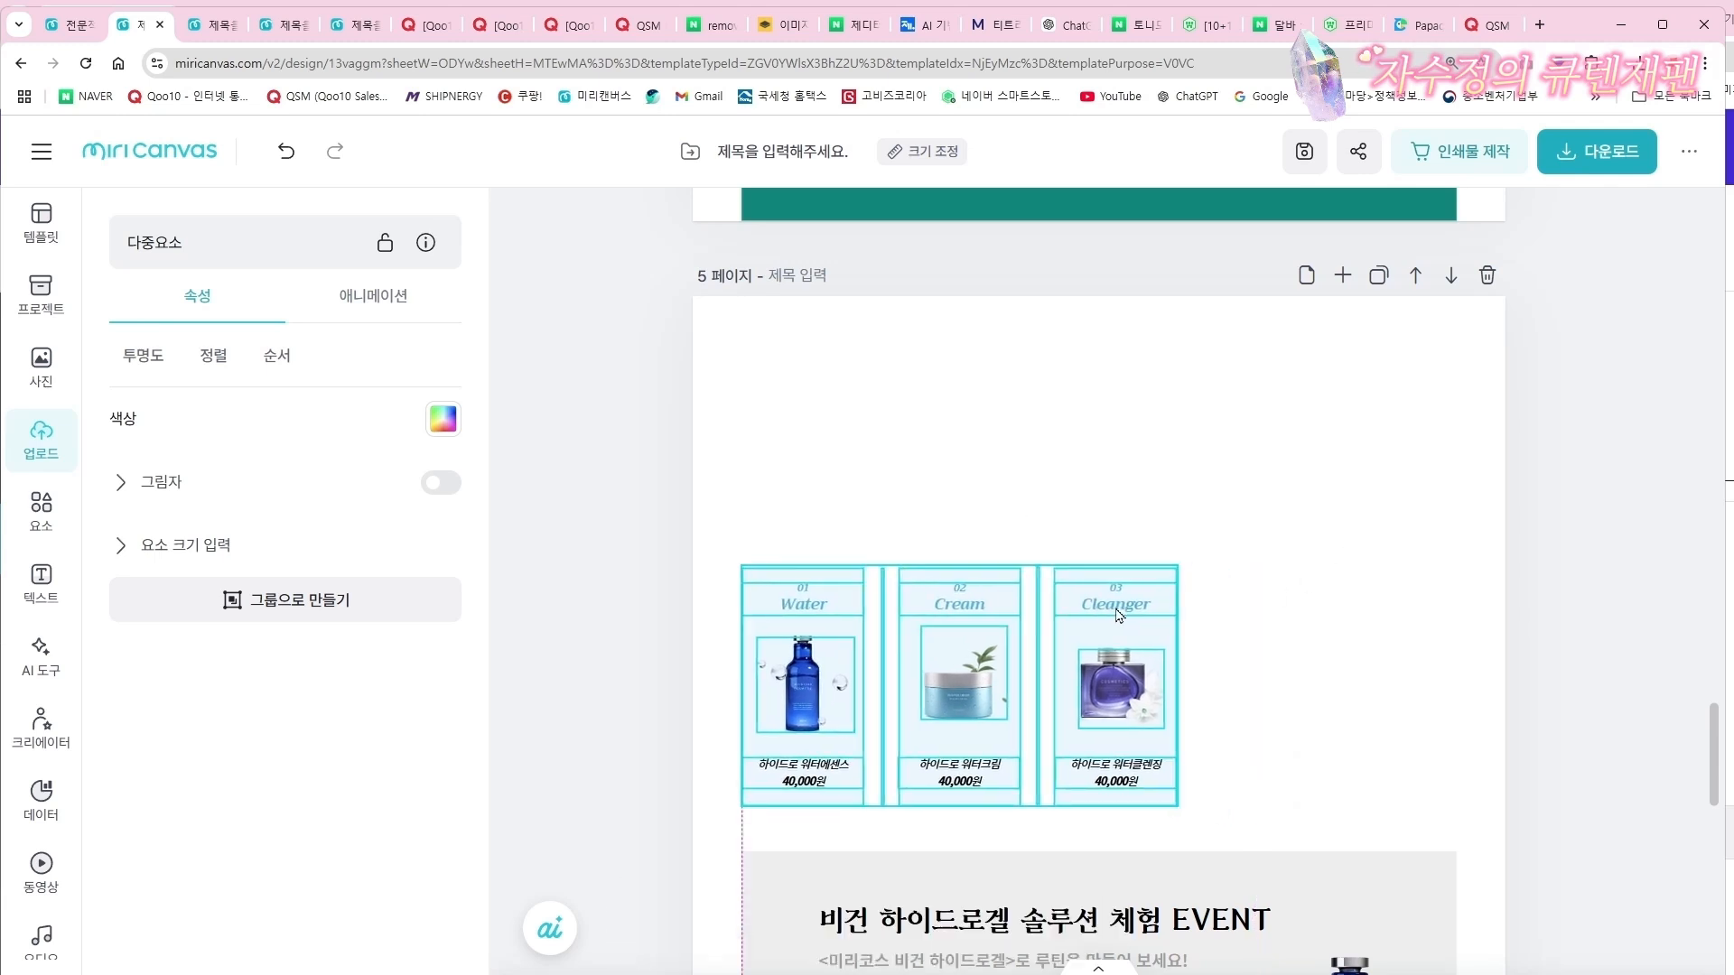
click(918, 529)
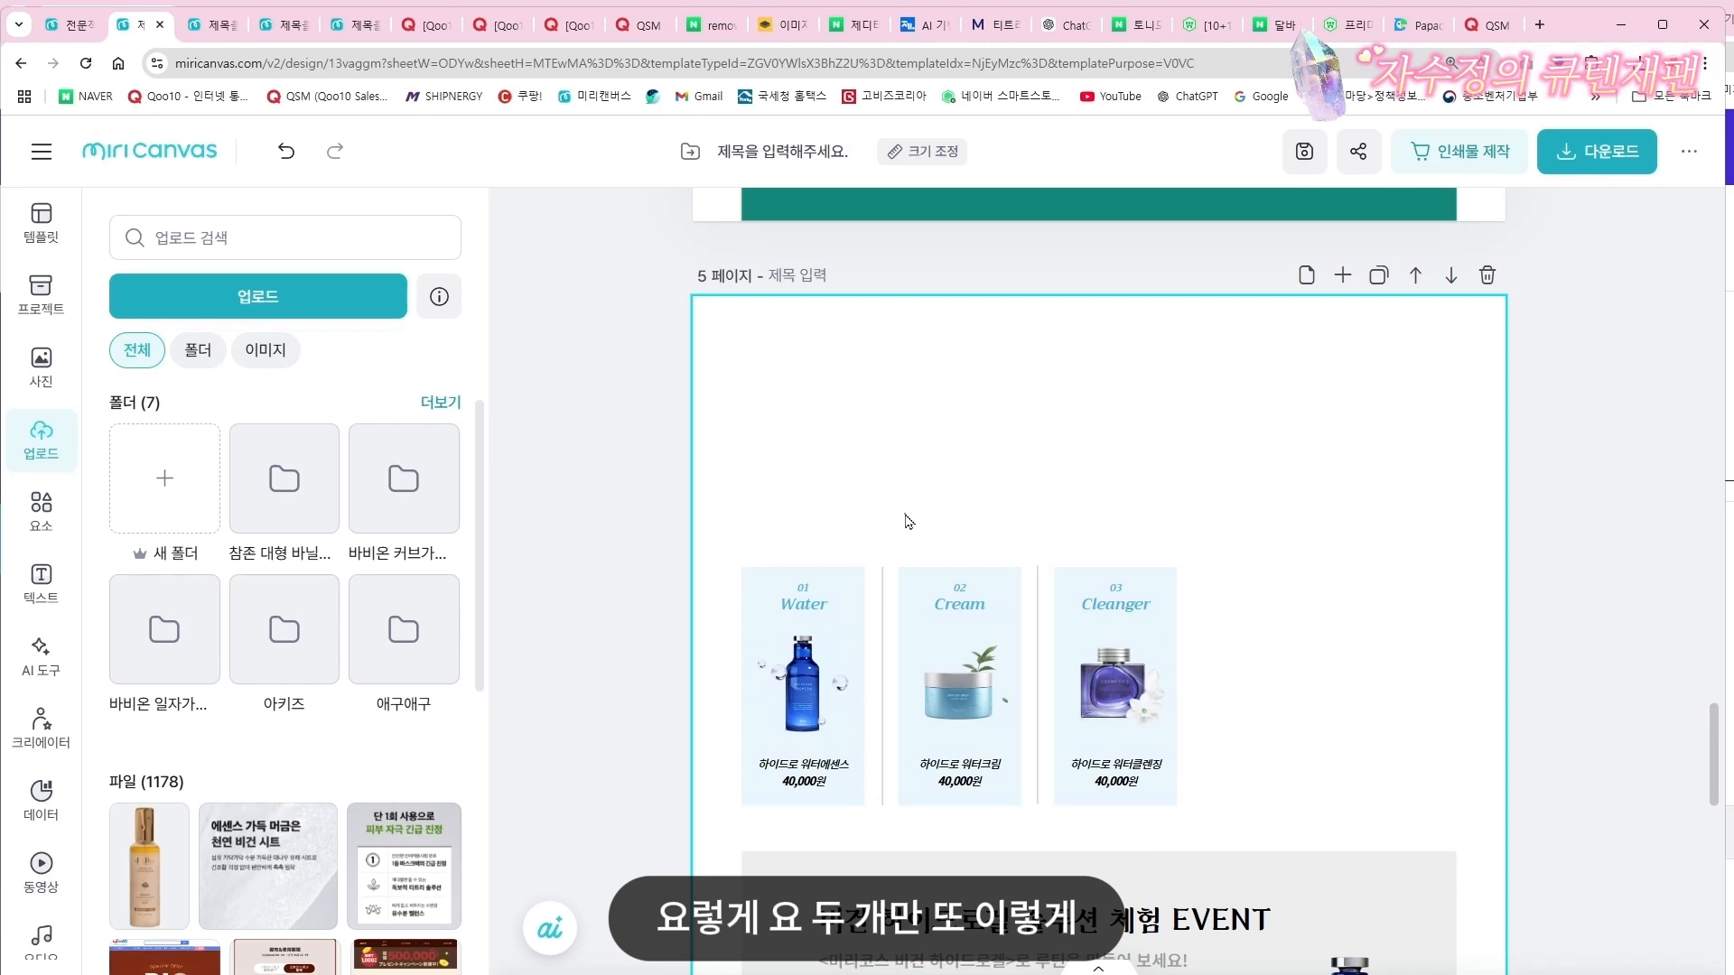
Duplicate the Cream and Cleanger cards with their divider lines and place the copies beside the third card, making a row of five
drag(904, 514, 959, 478)
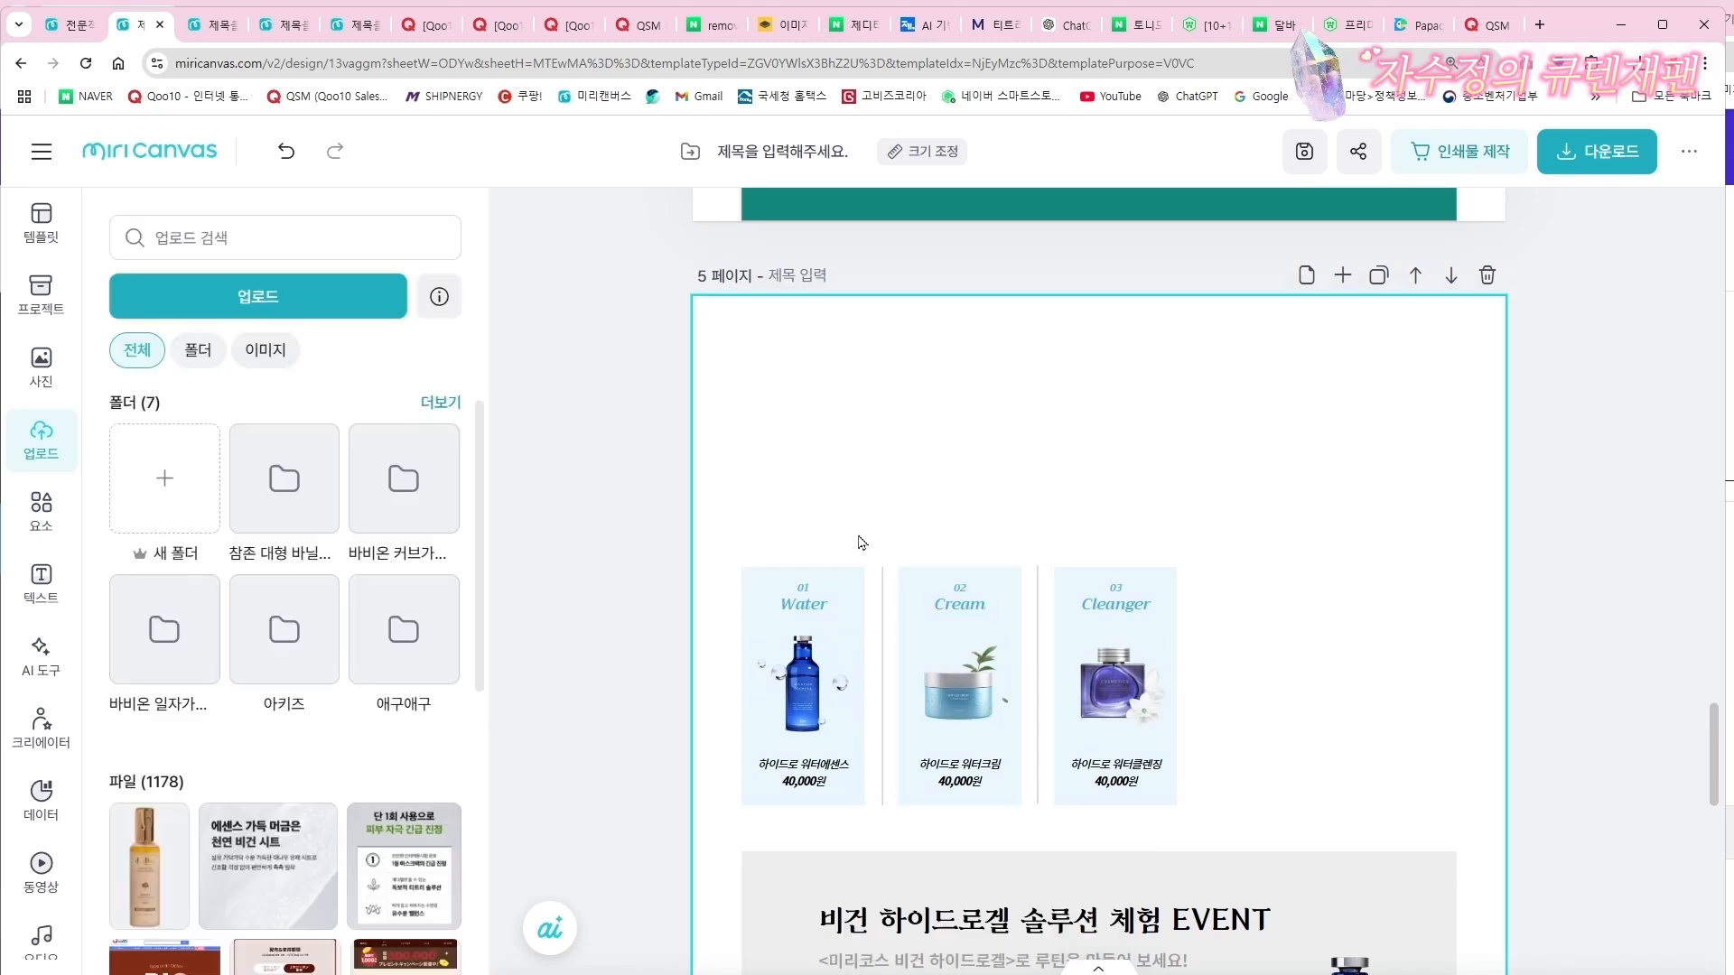
drag(871, 531, 1118, 677)
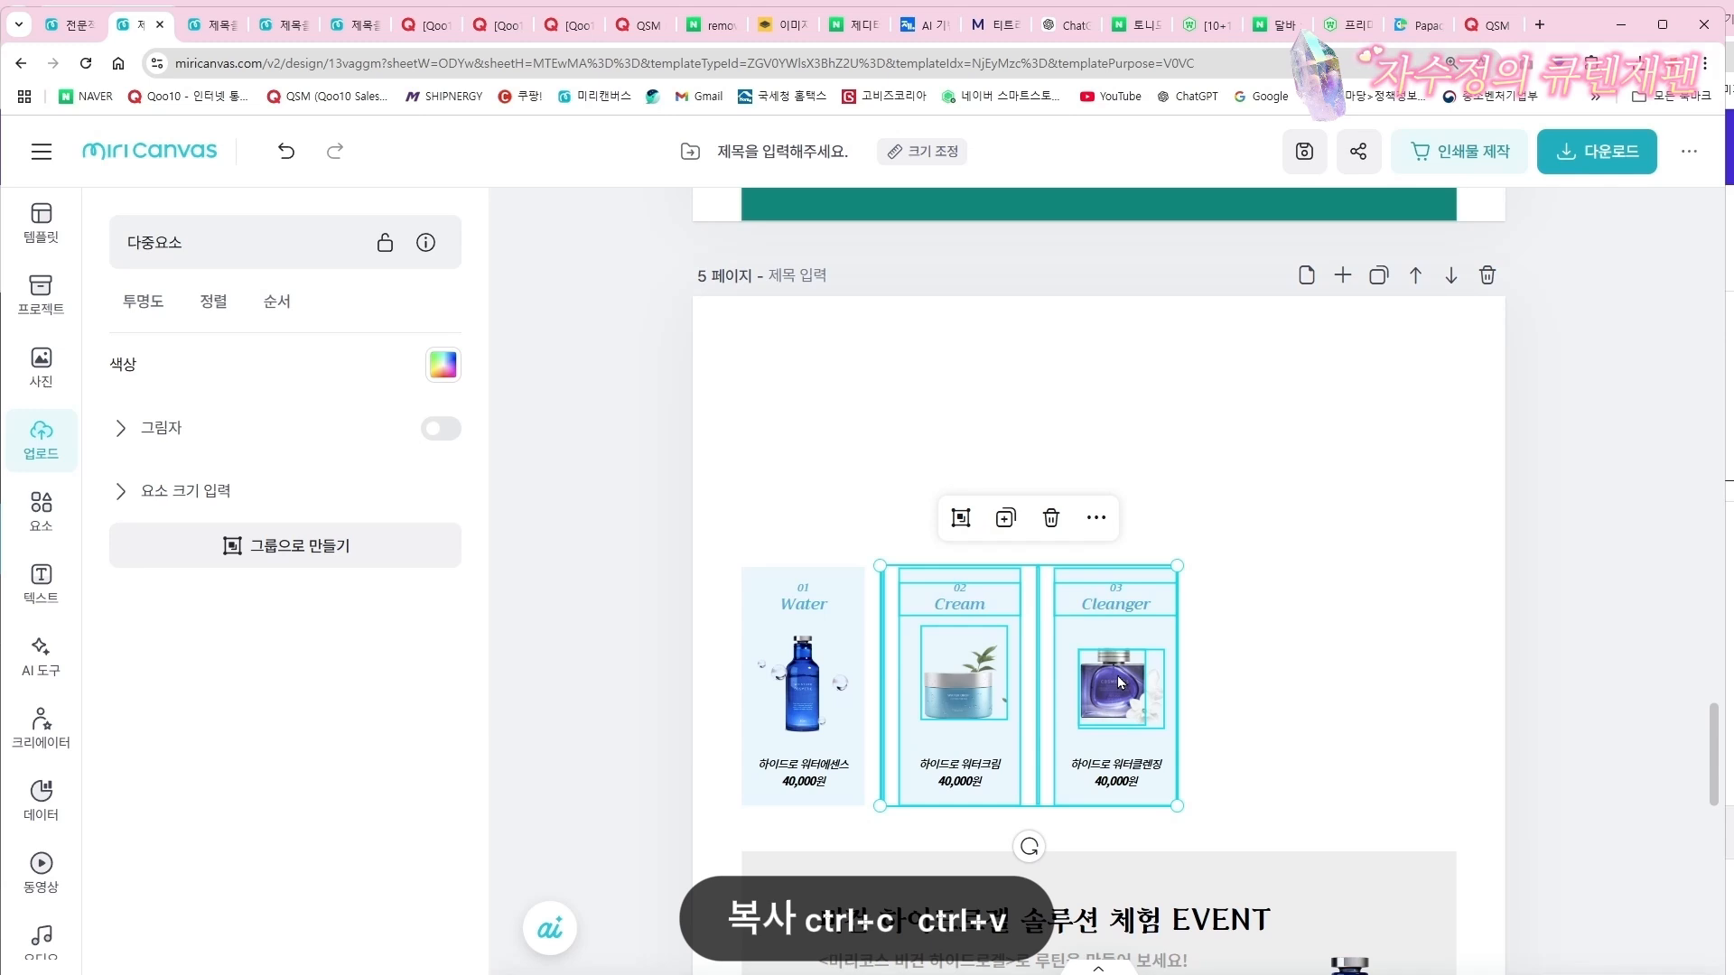
key(ctrl+v)
drag(1118, 682, 1352, 691)
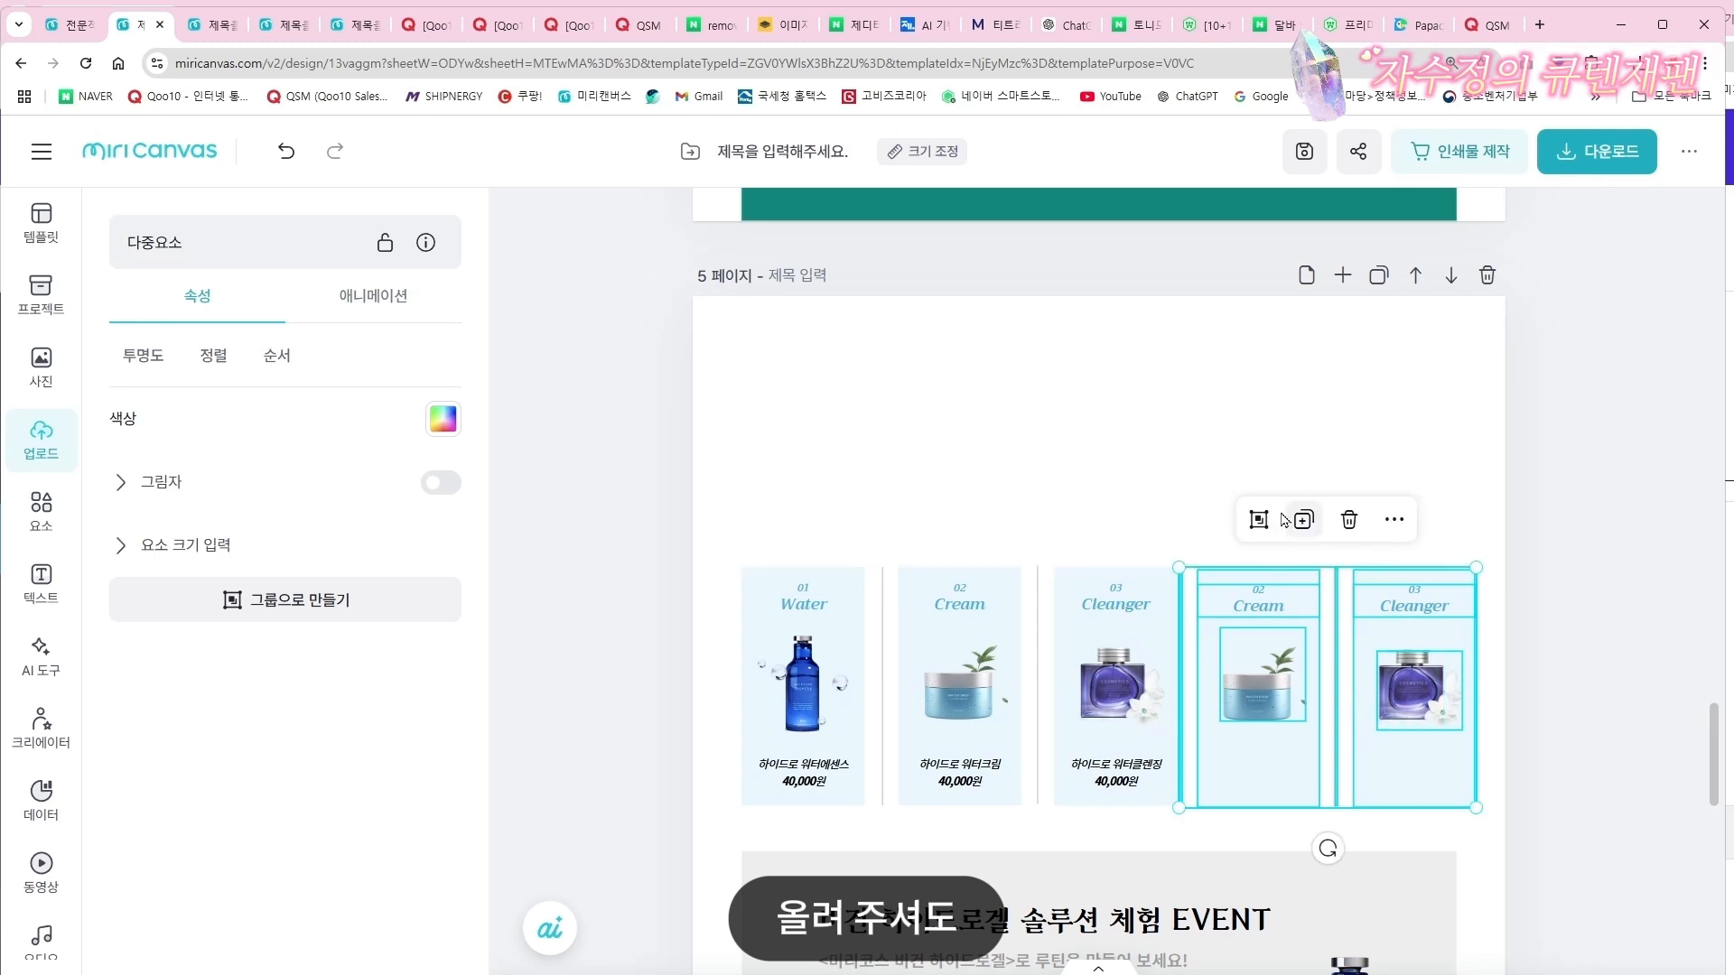
click(1280, 514)
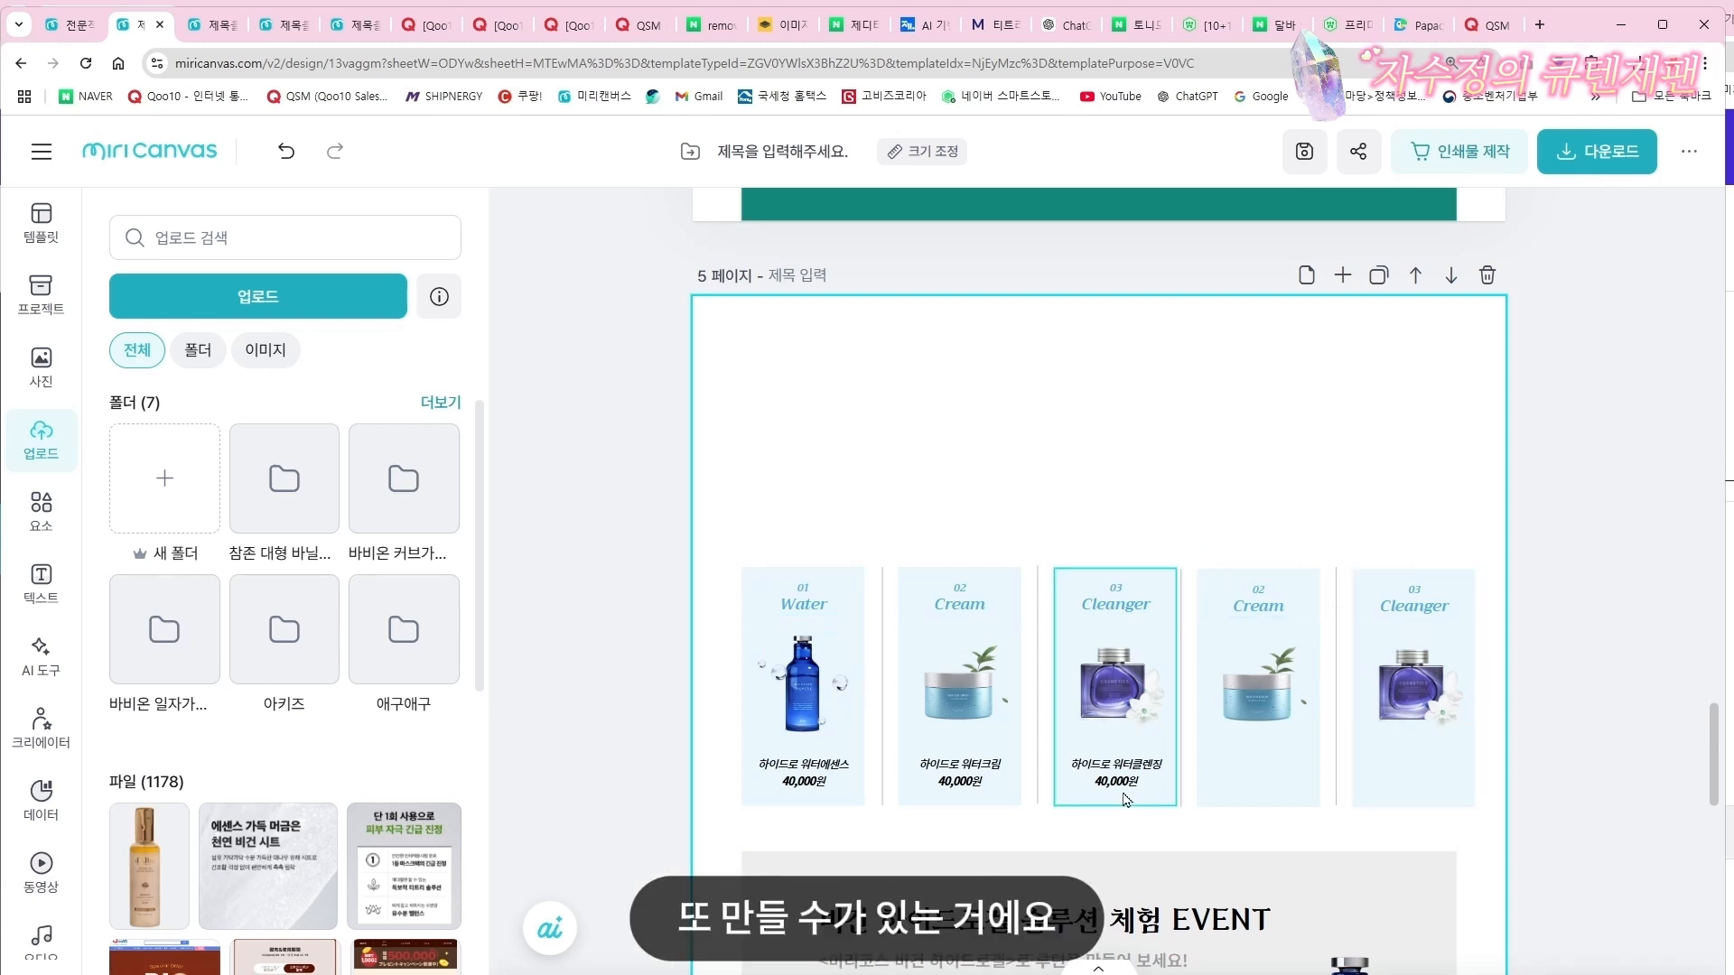
scroll(1124, 800, down, 3)
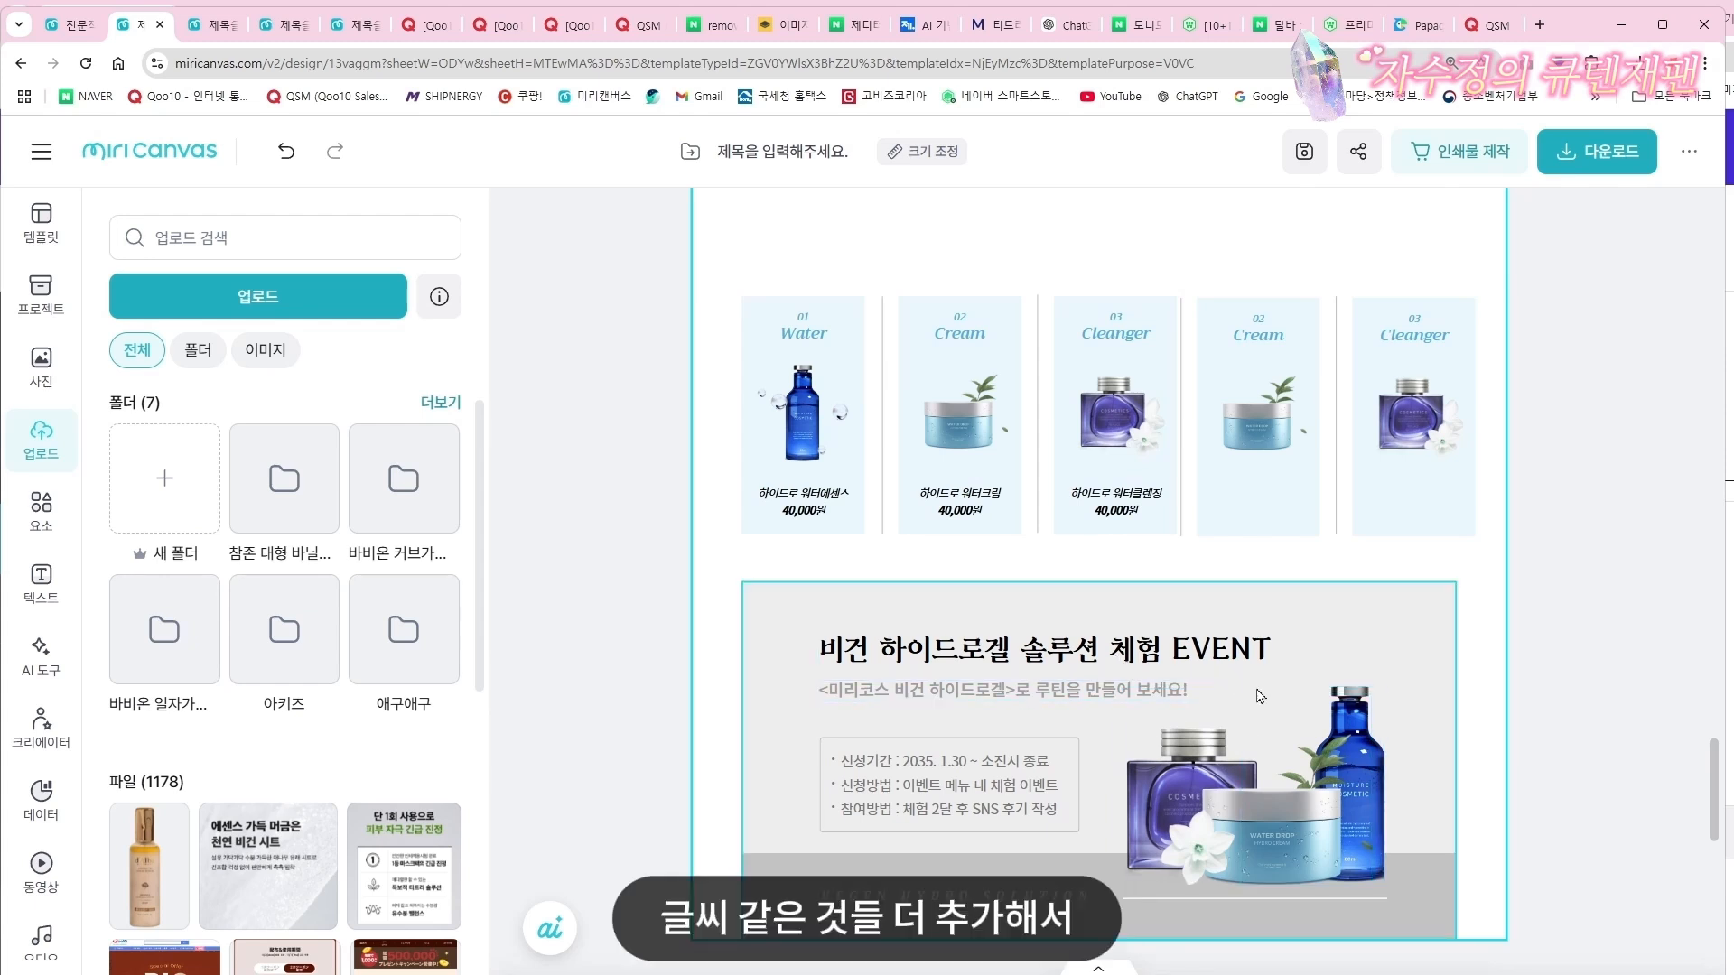
scroll(1284, 698, up, 3)
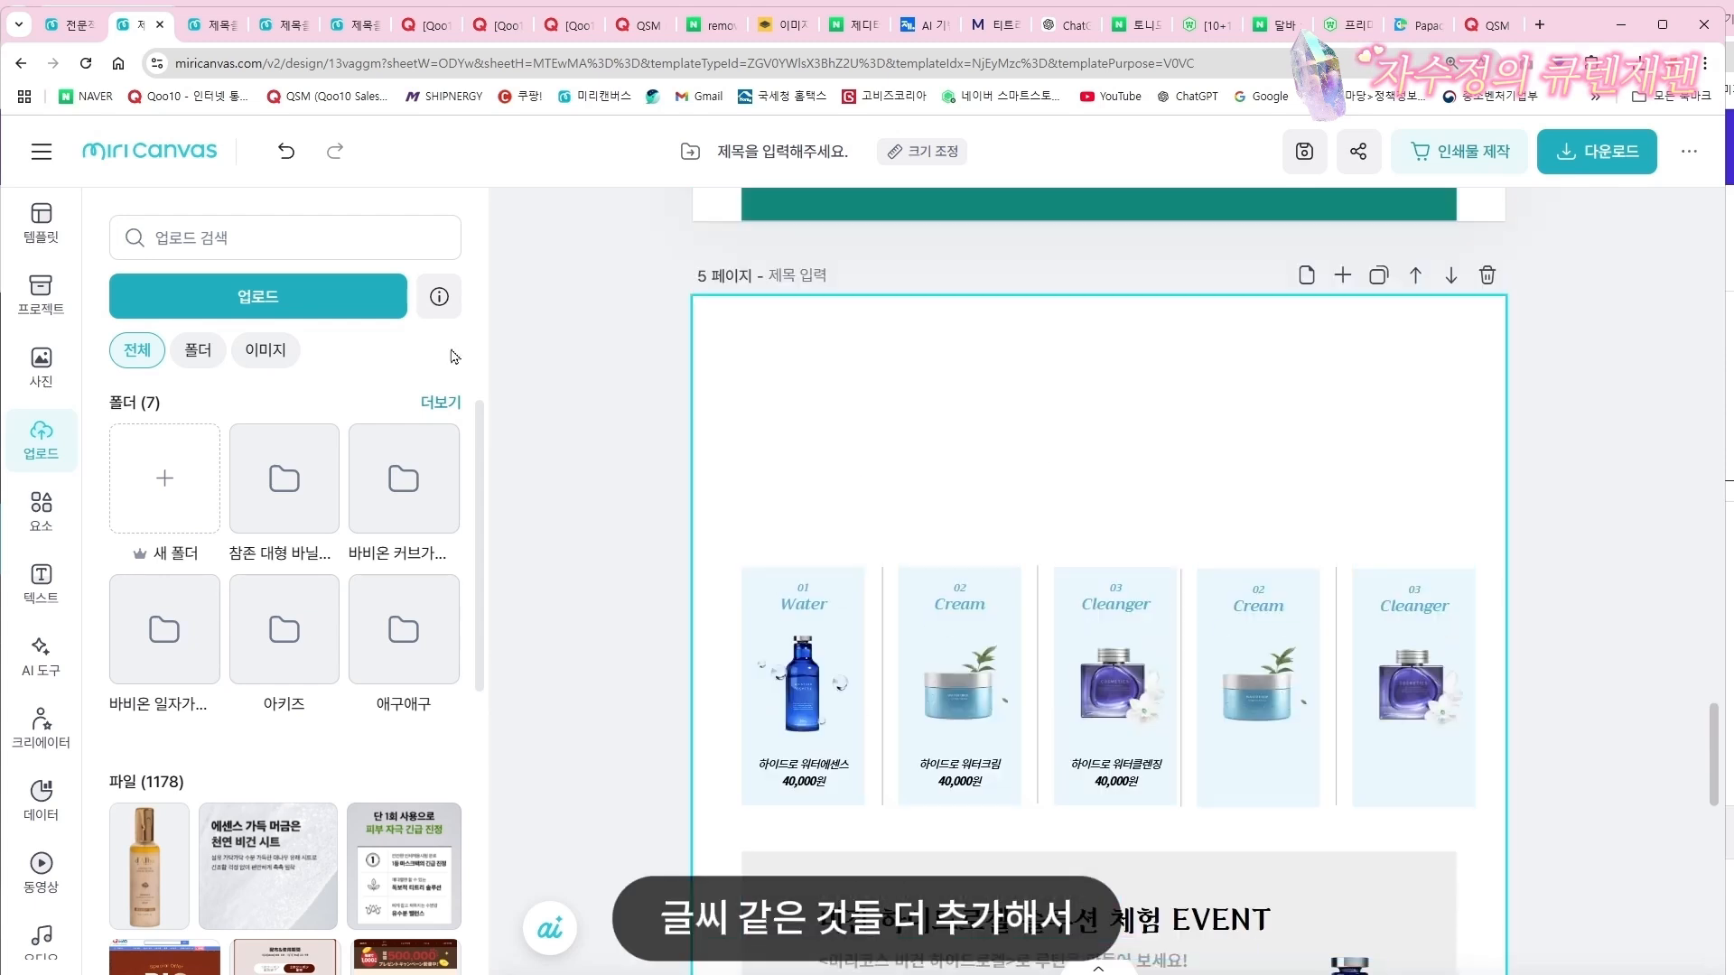
click(36, 585)
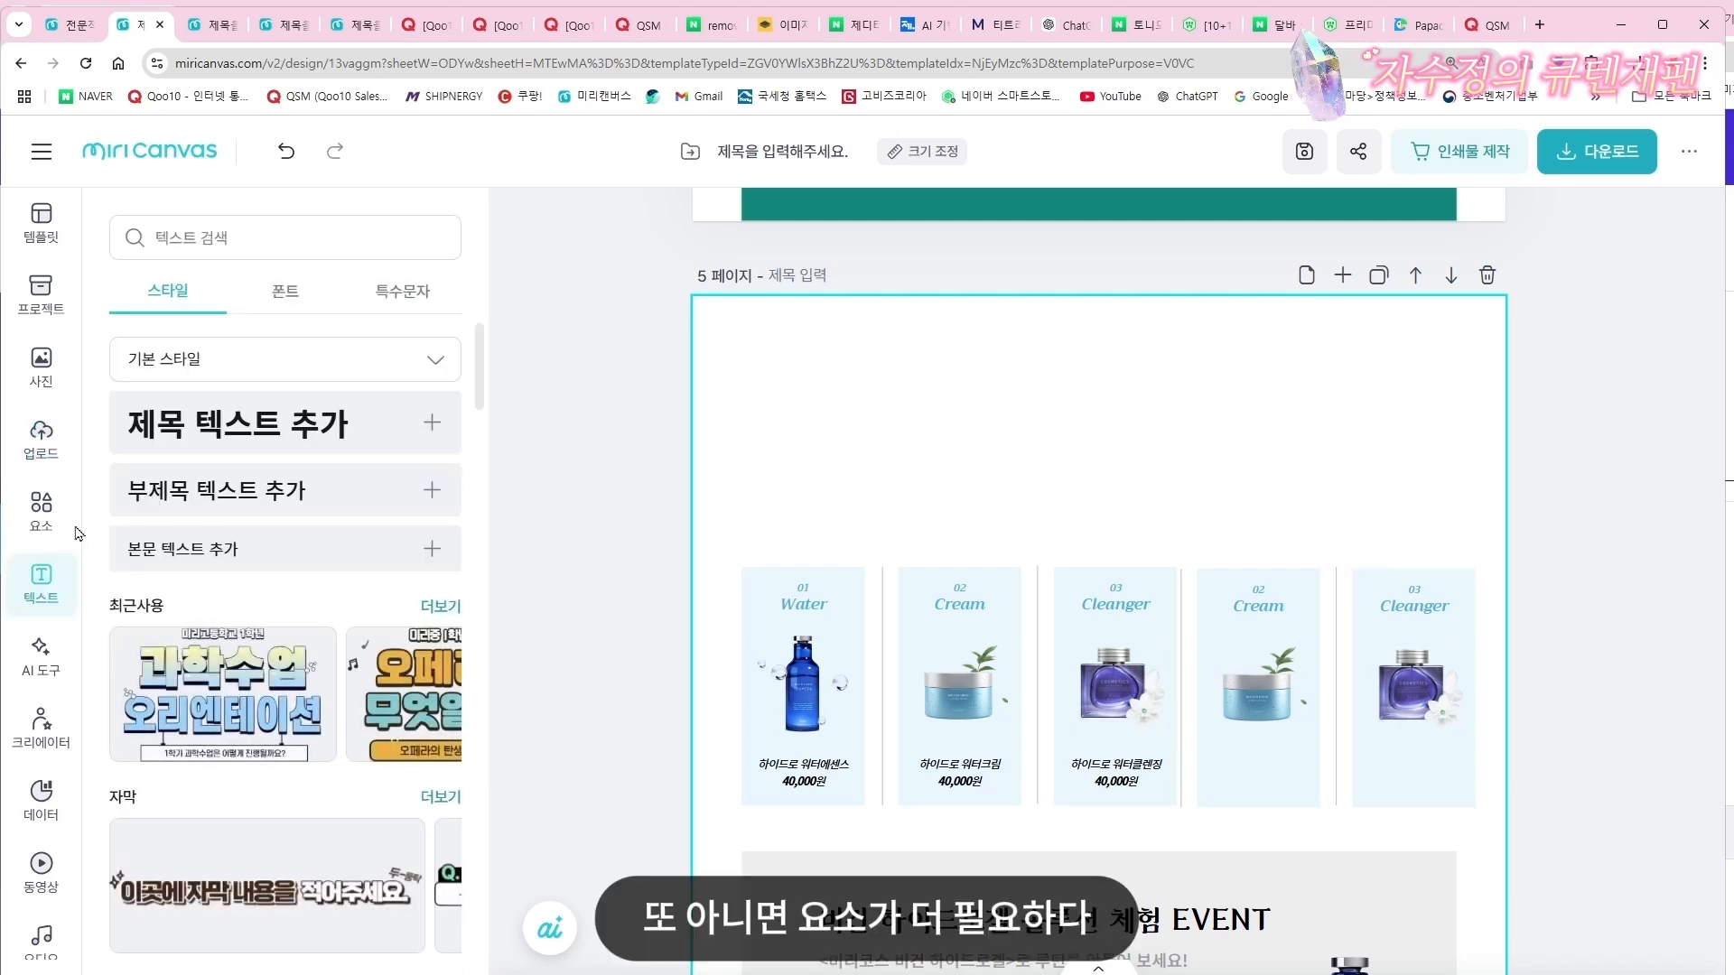
Search the element library for 보습
click(38, 516)
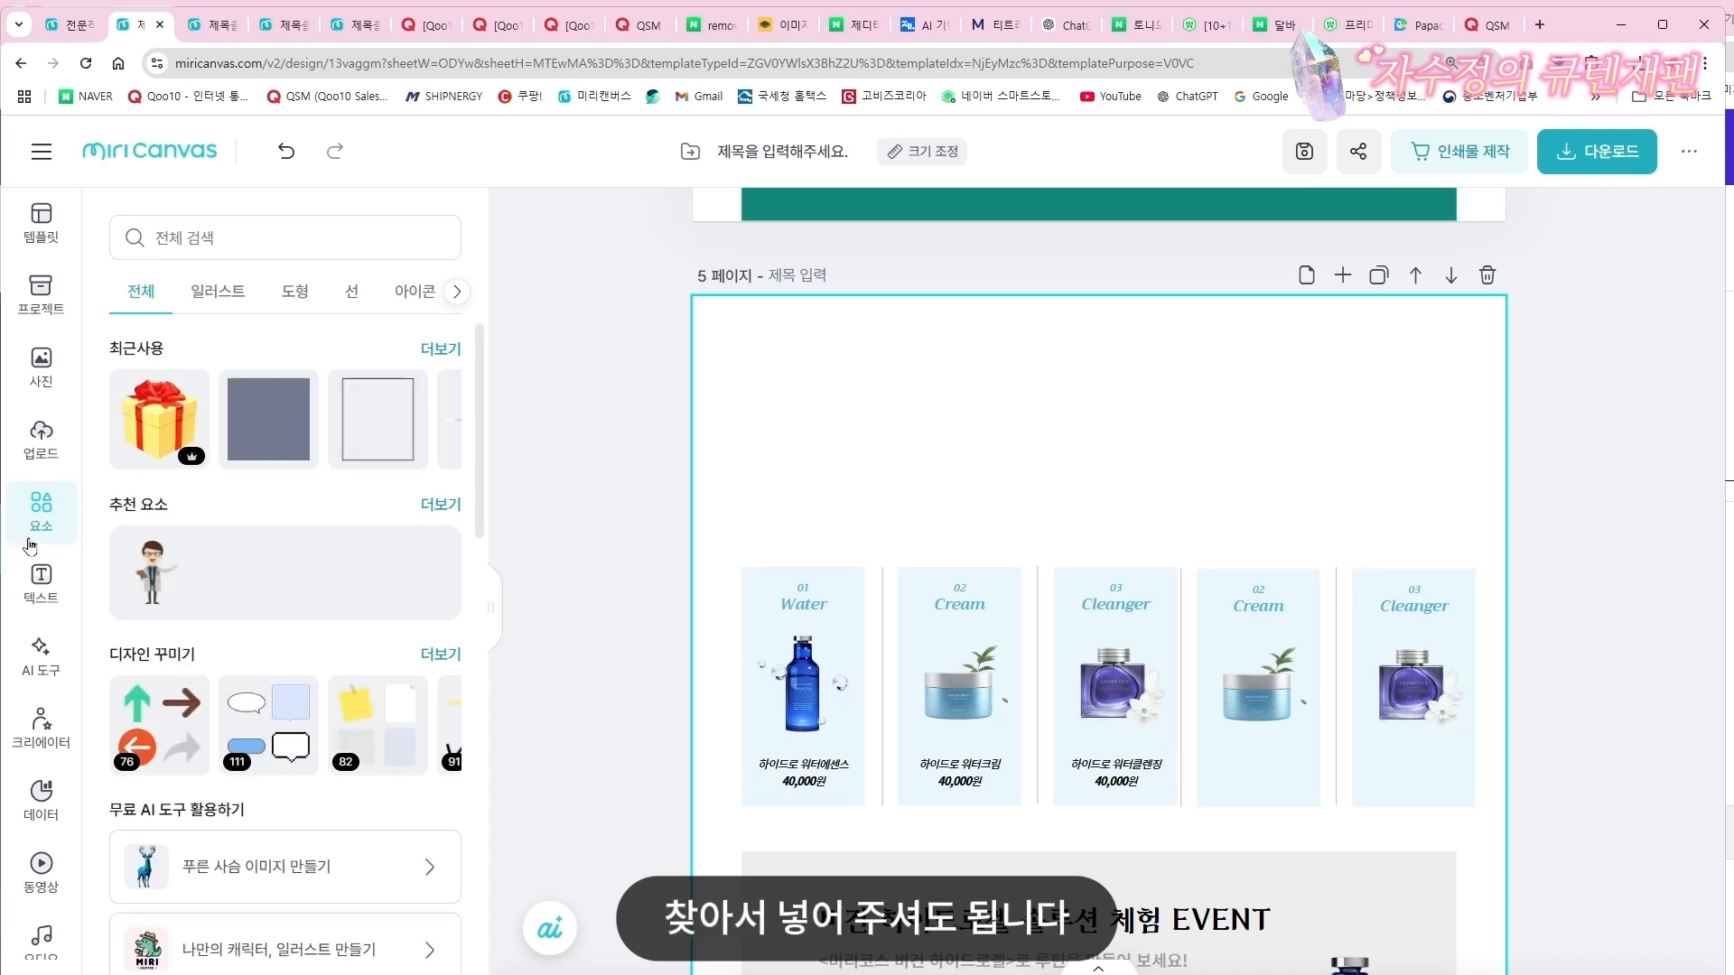
click(351, 246)
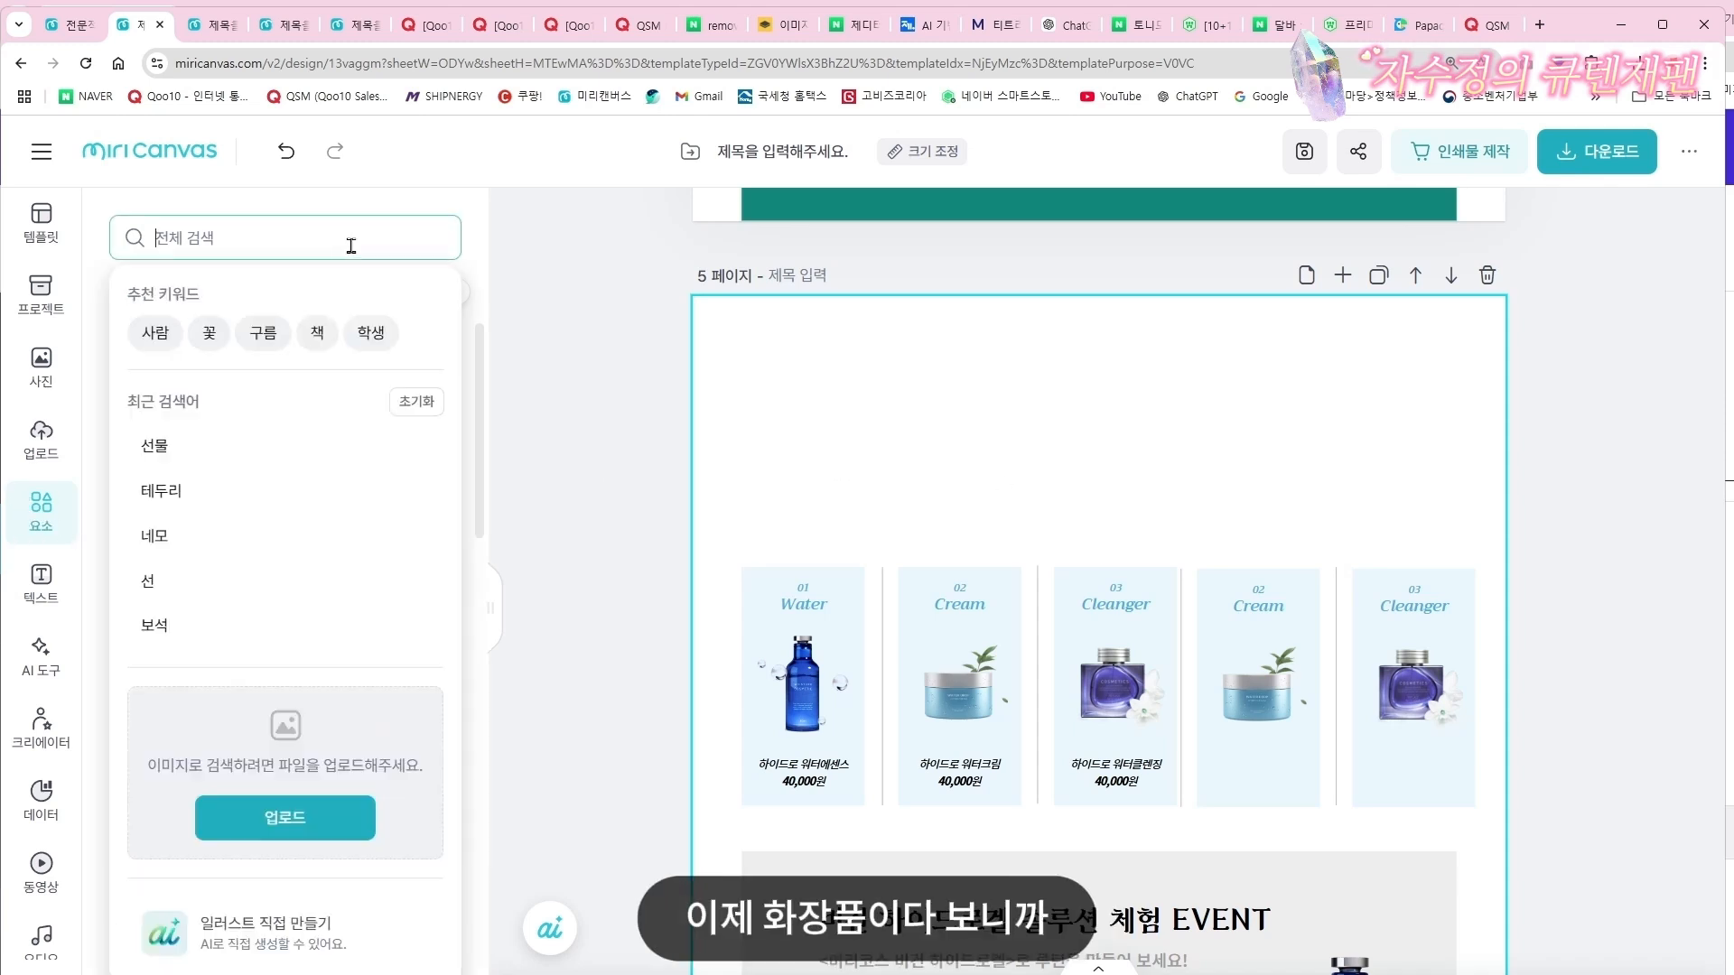
text(chrc)
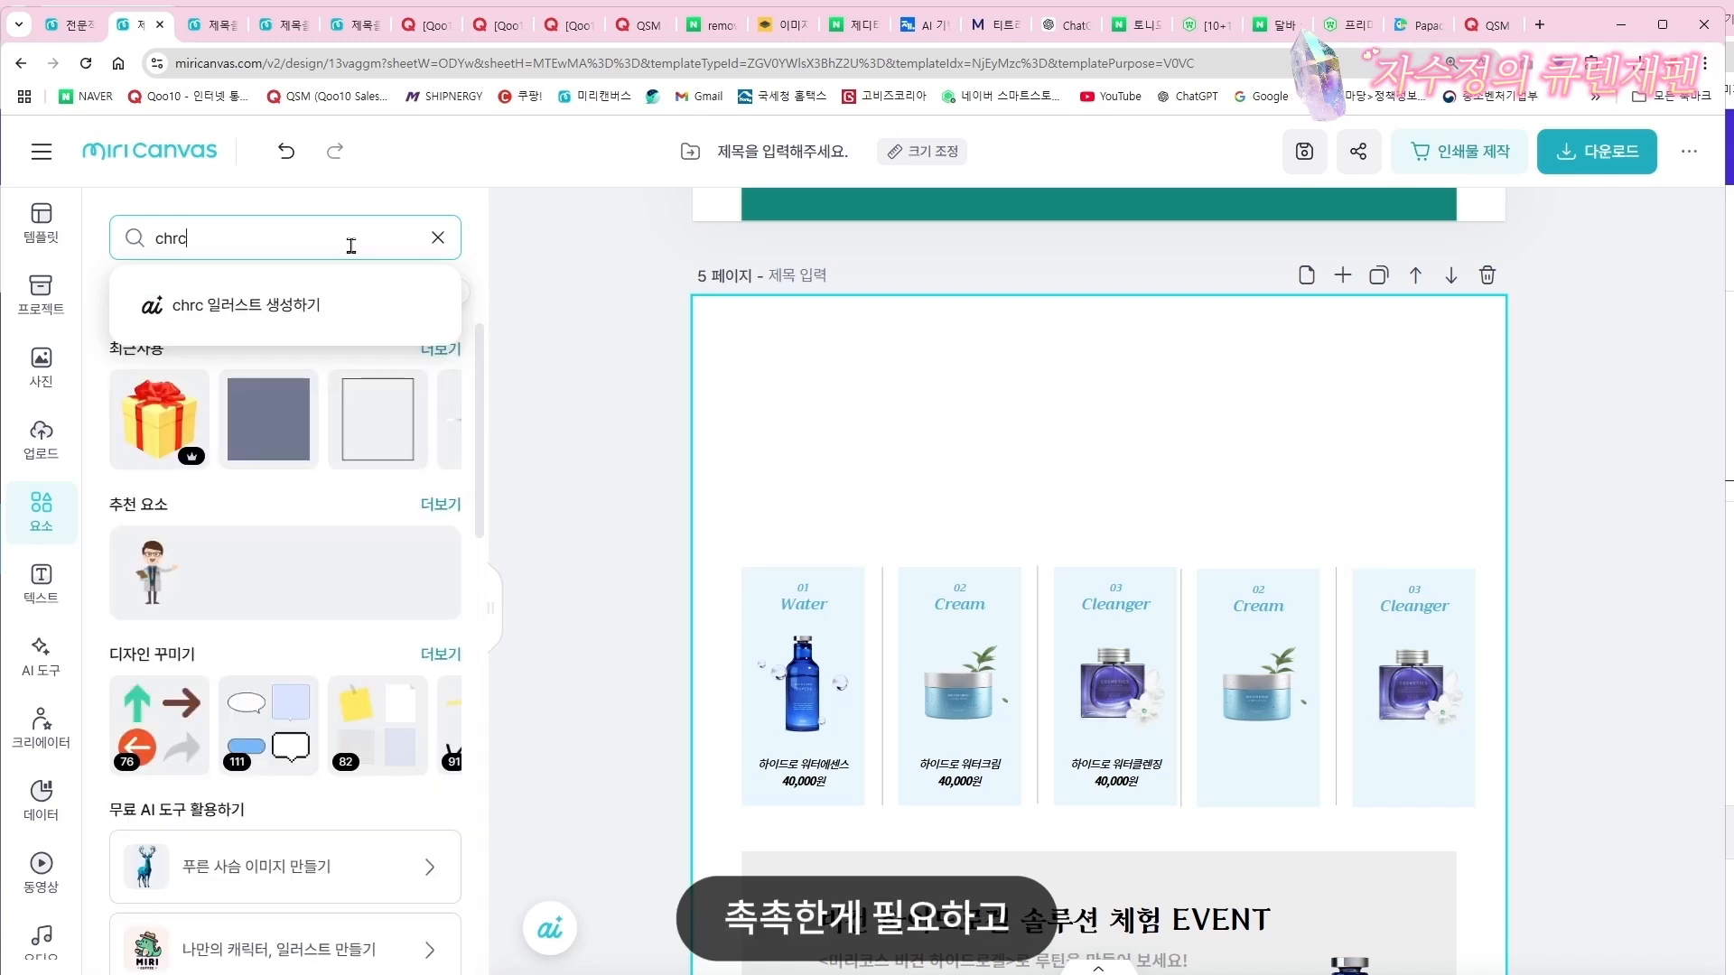
key(BackSpace)
key(BackSpace)
key(BackSpace)
key(BackSpace)
text(qht)
key(BackSpace)
key(BackSpace)
key(BackSpace)
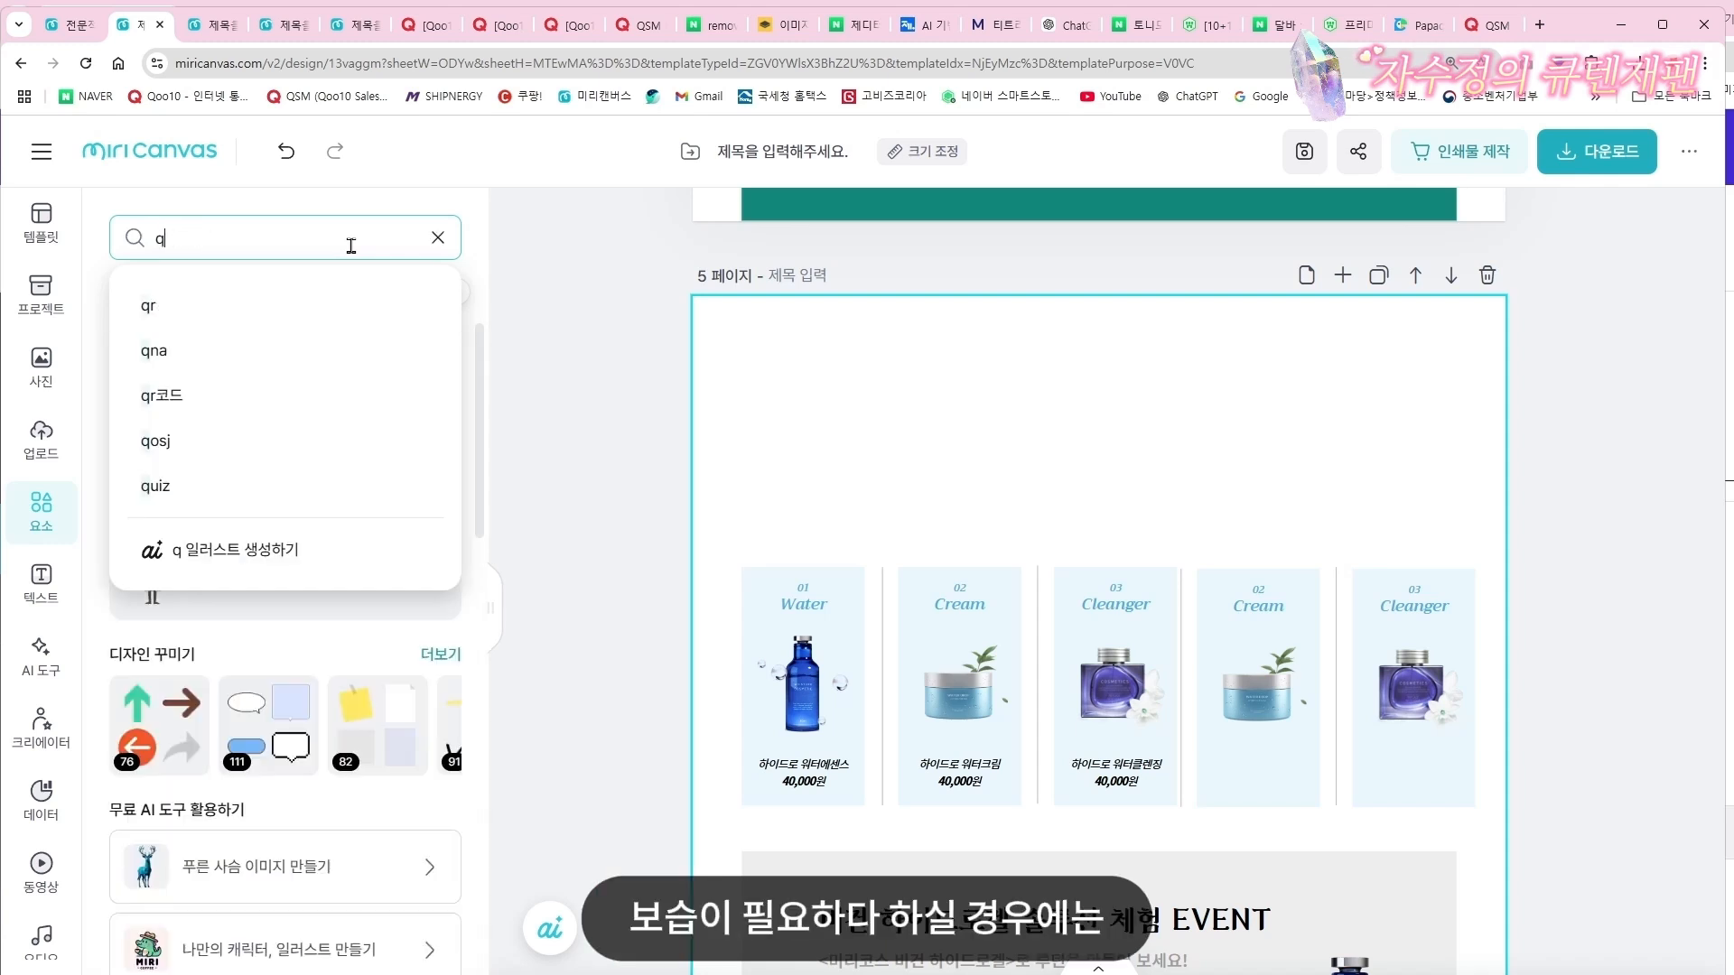
text(보습)
key(Return)
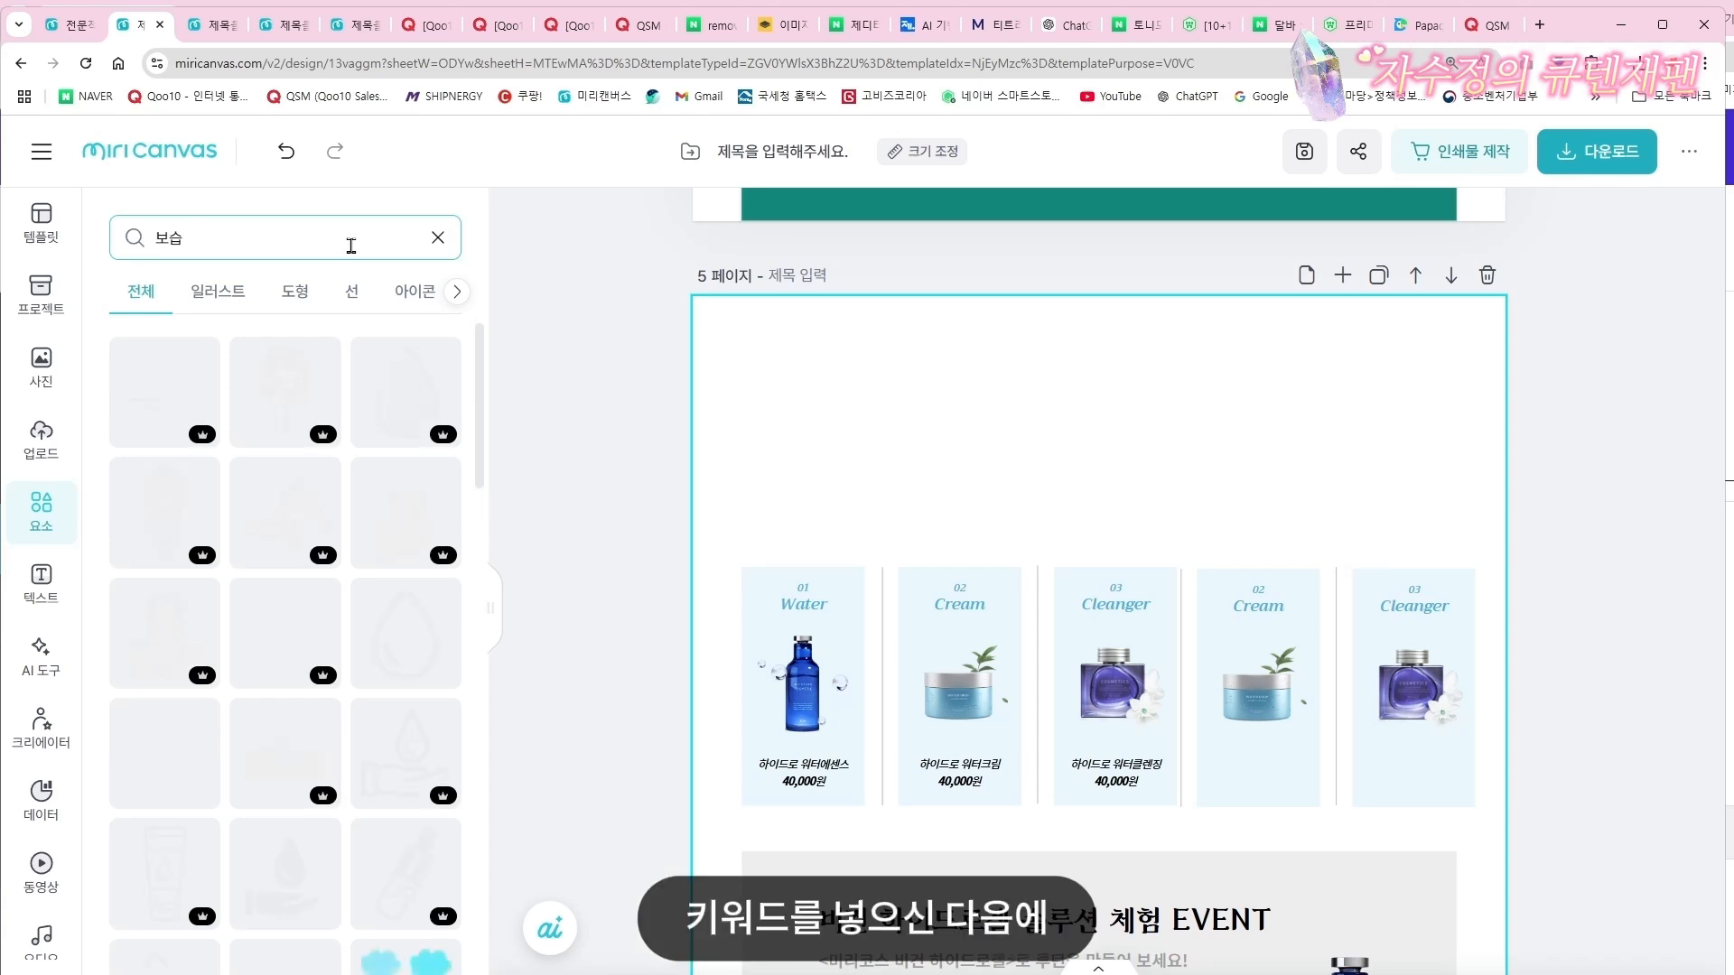
Insert the blue water-drops-and-waves illustration on page 5 and shrink it into the blank area above the first two cards
scroll(247, 686, down, 10)
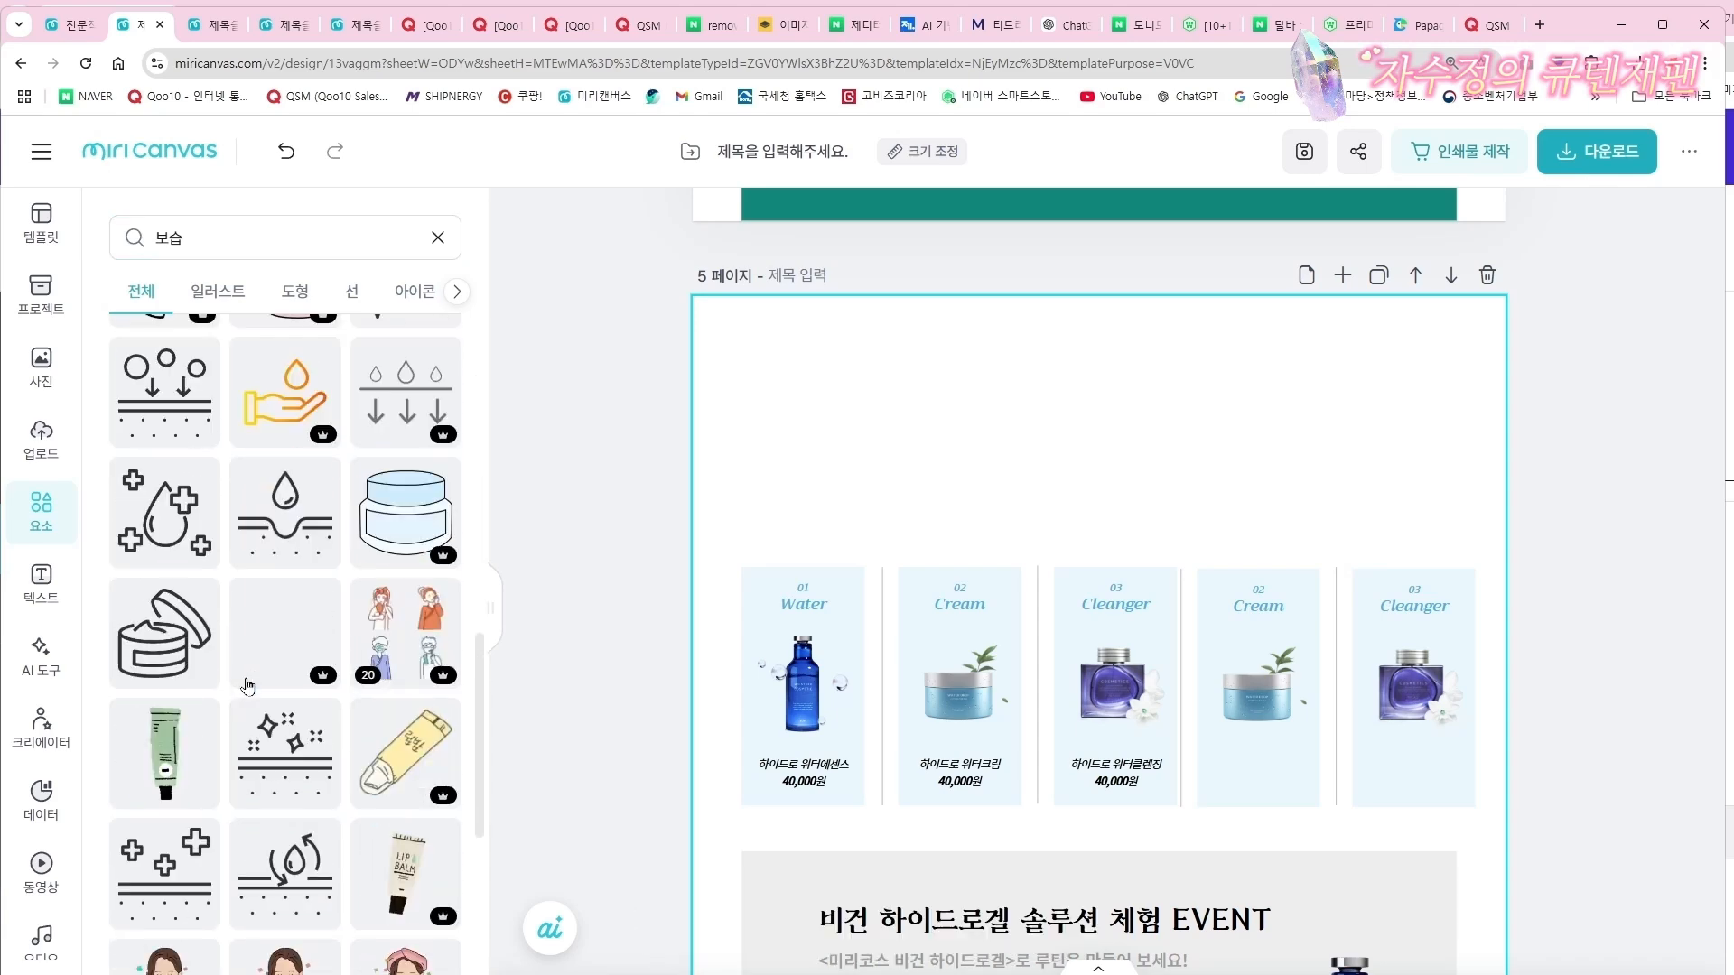
scroll(247, 686, down, 2)
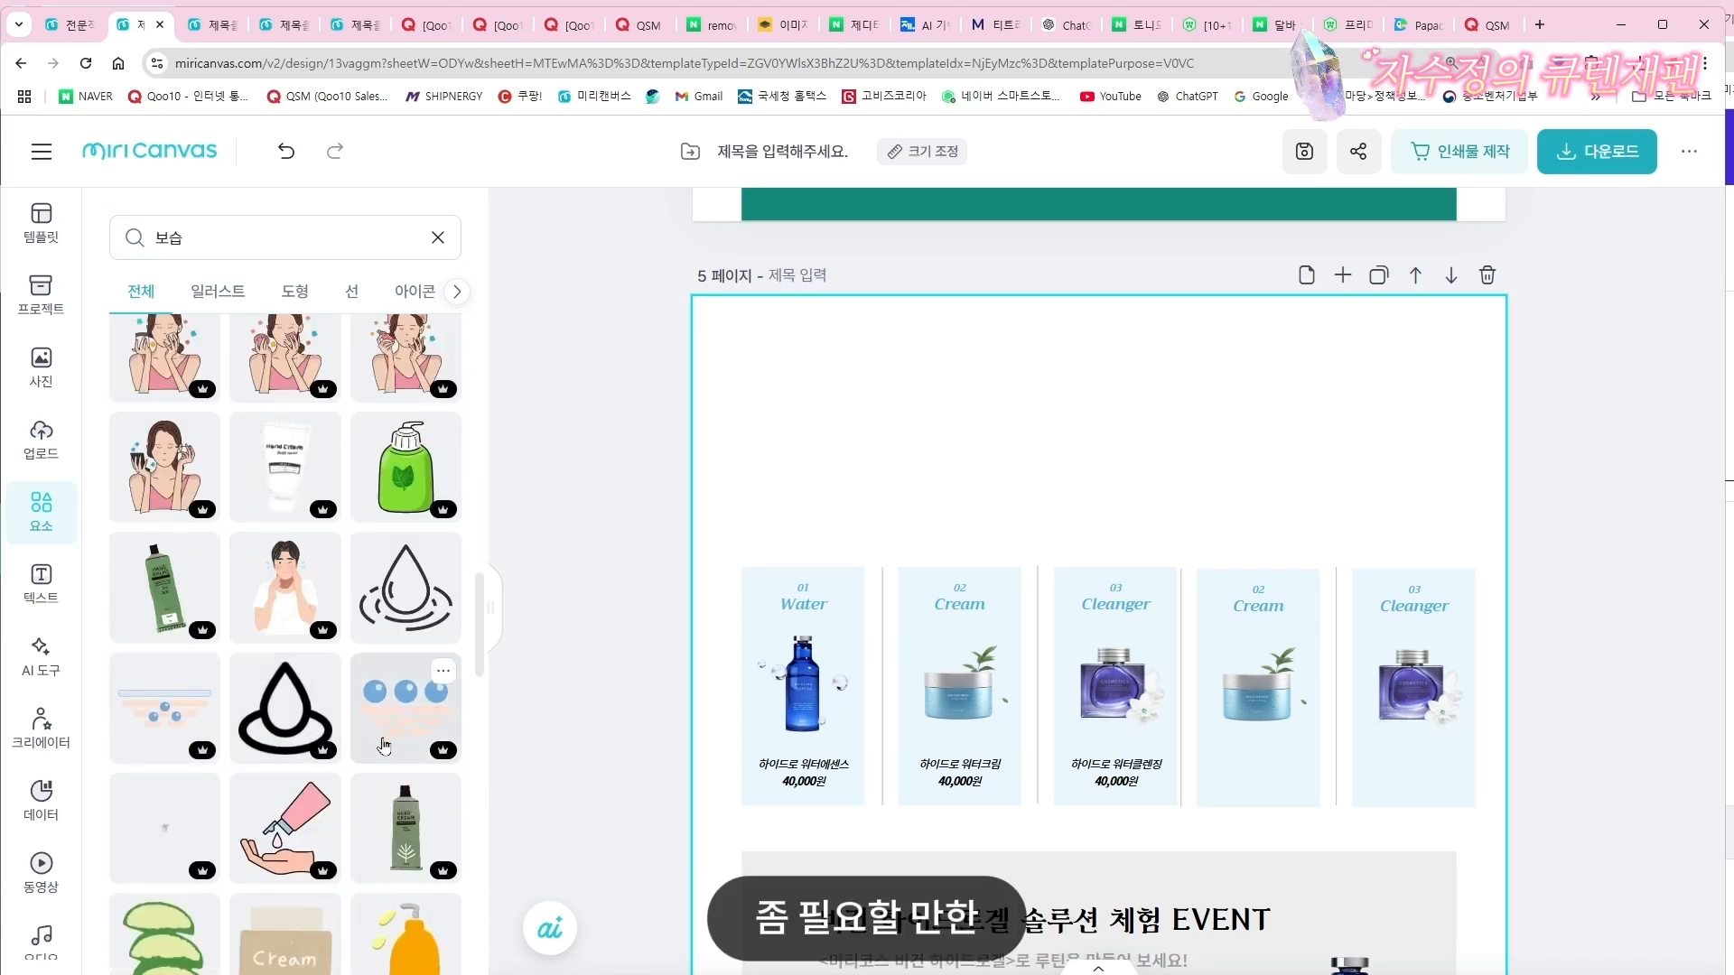
scroll(387, 722, down, 4)
scroll(387, 744, down, 3)
scroll(387, 744, down, 4)
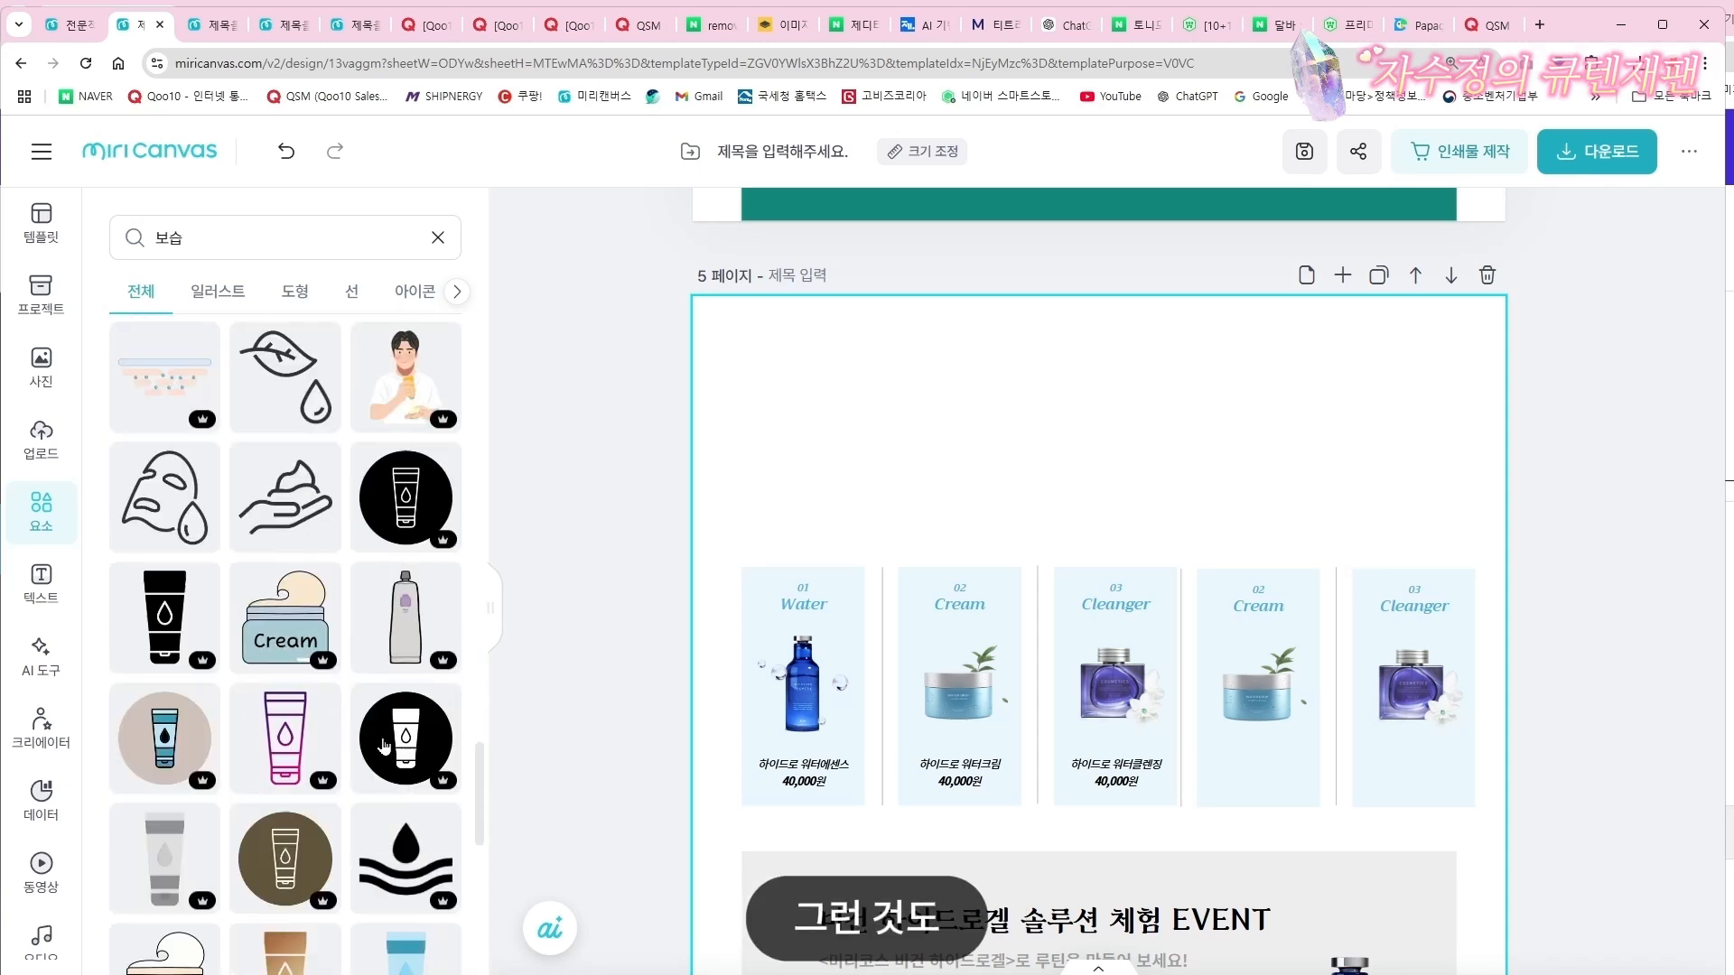
scroll(383, 744, down, 5)
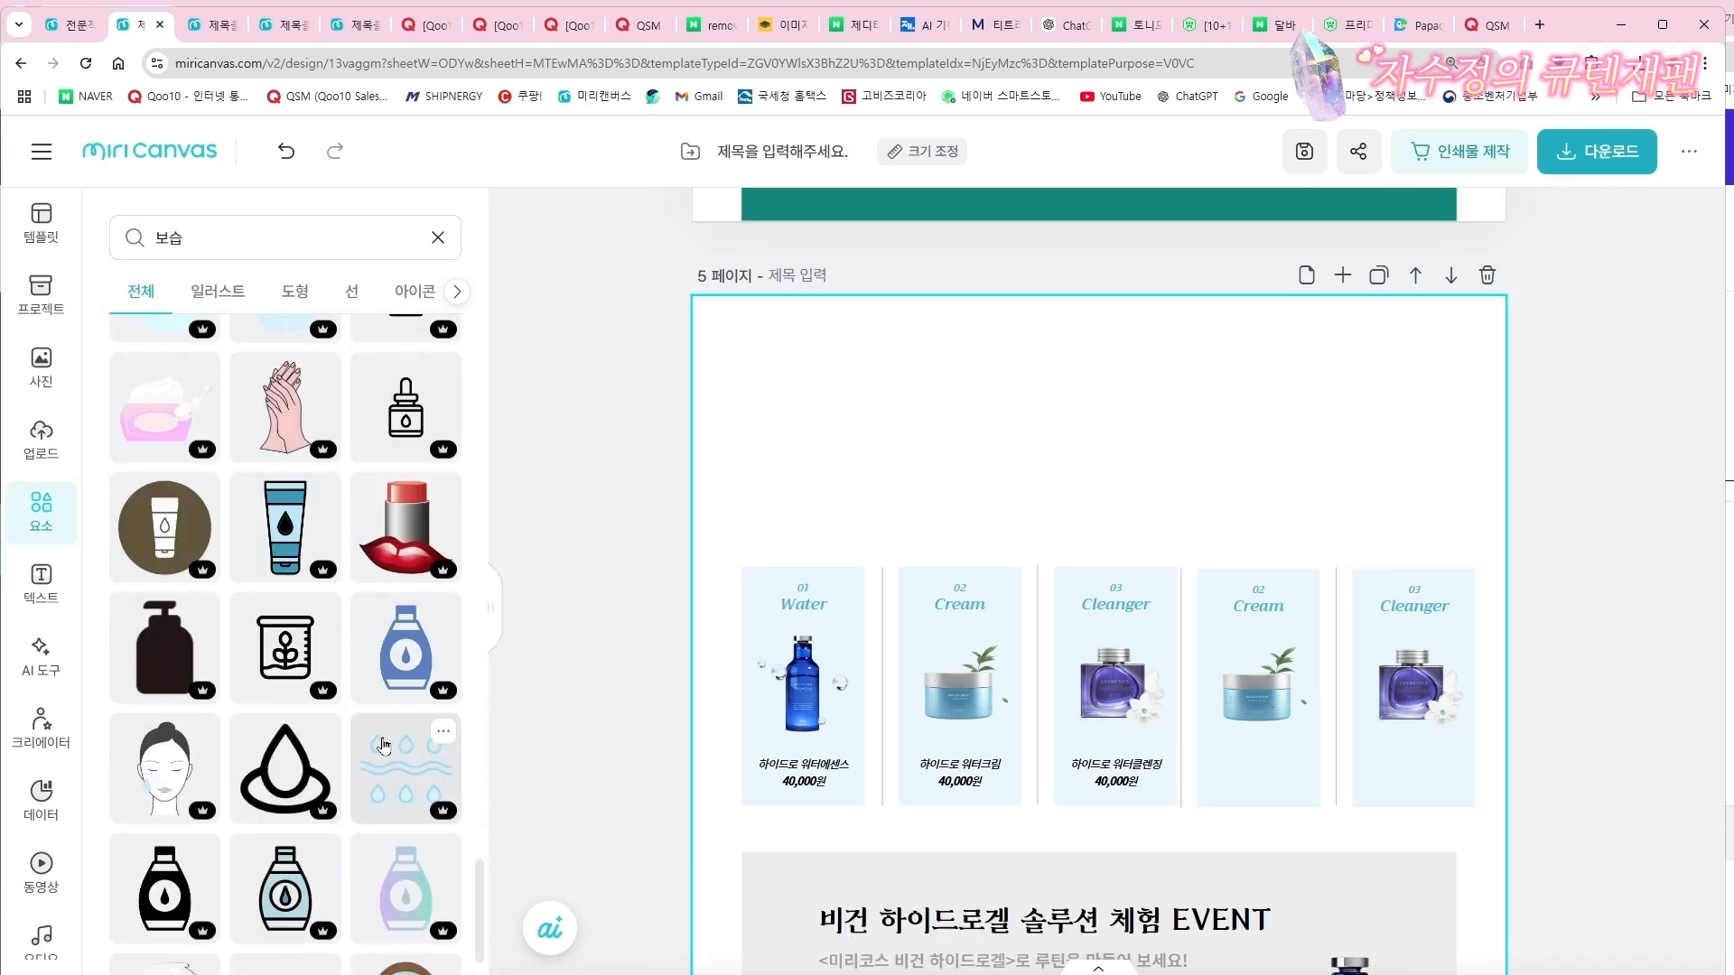
click(384, 745)
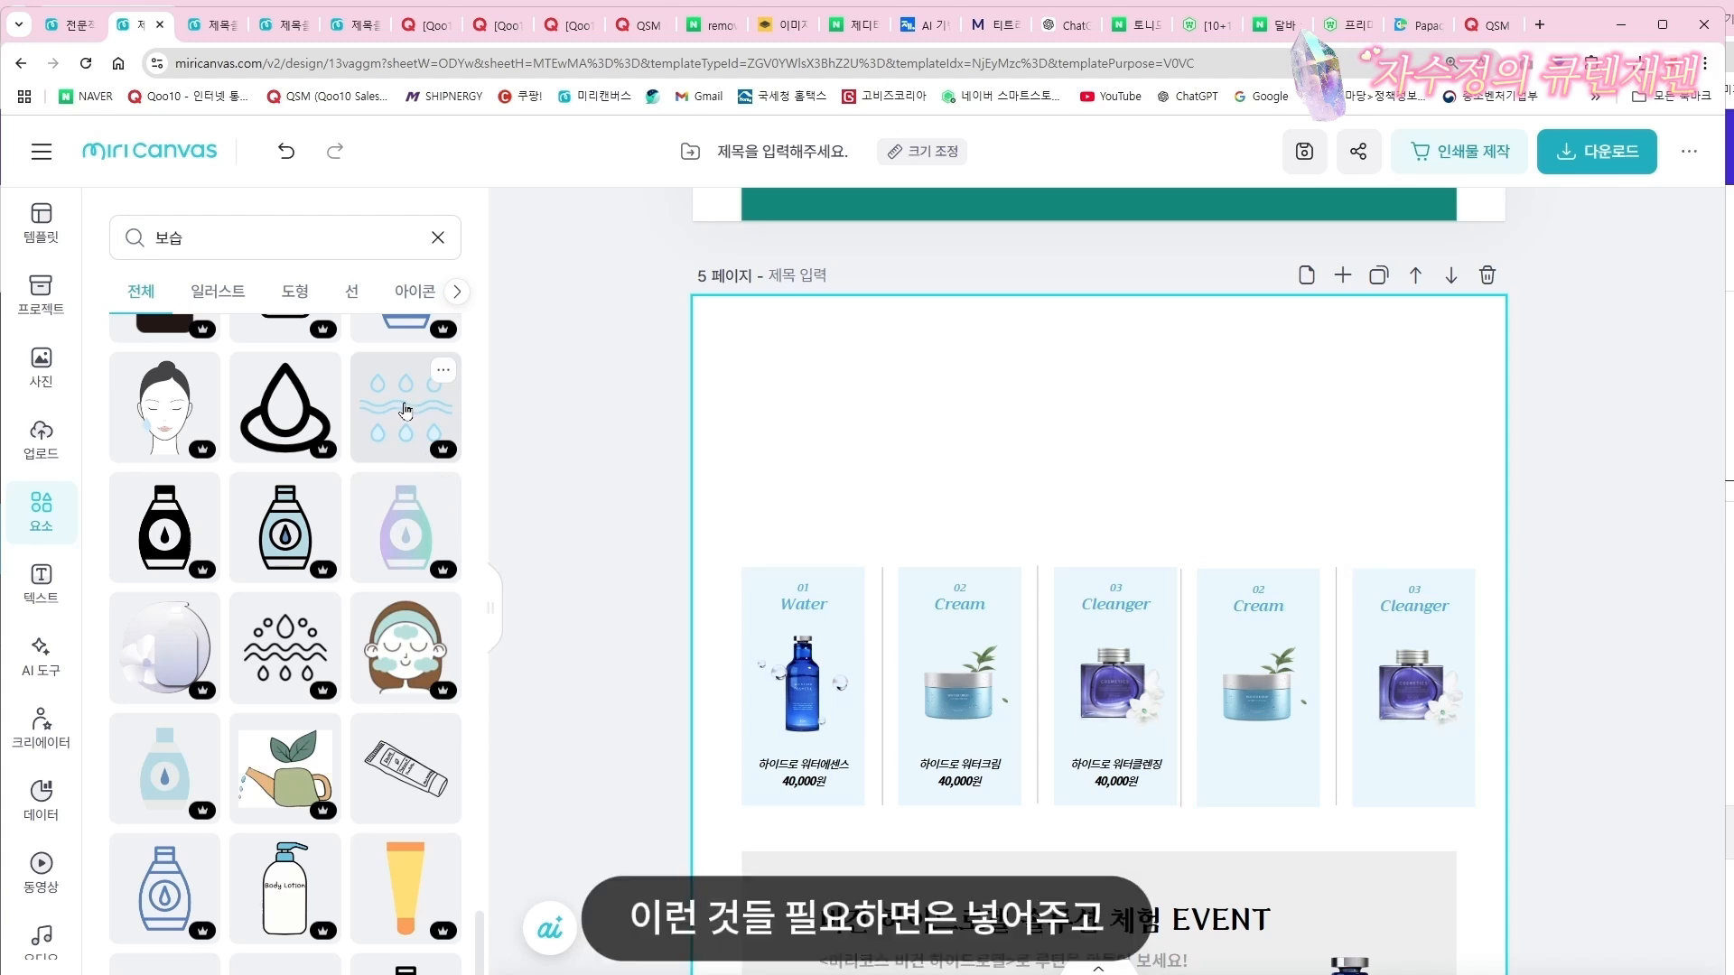
drag(1262, 822, 1177, 585)
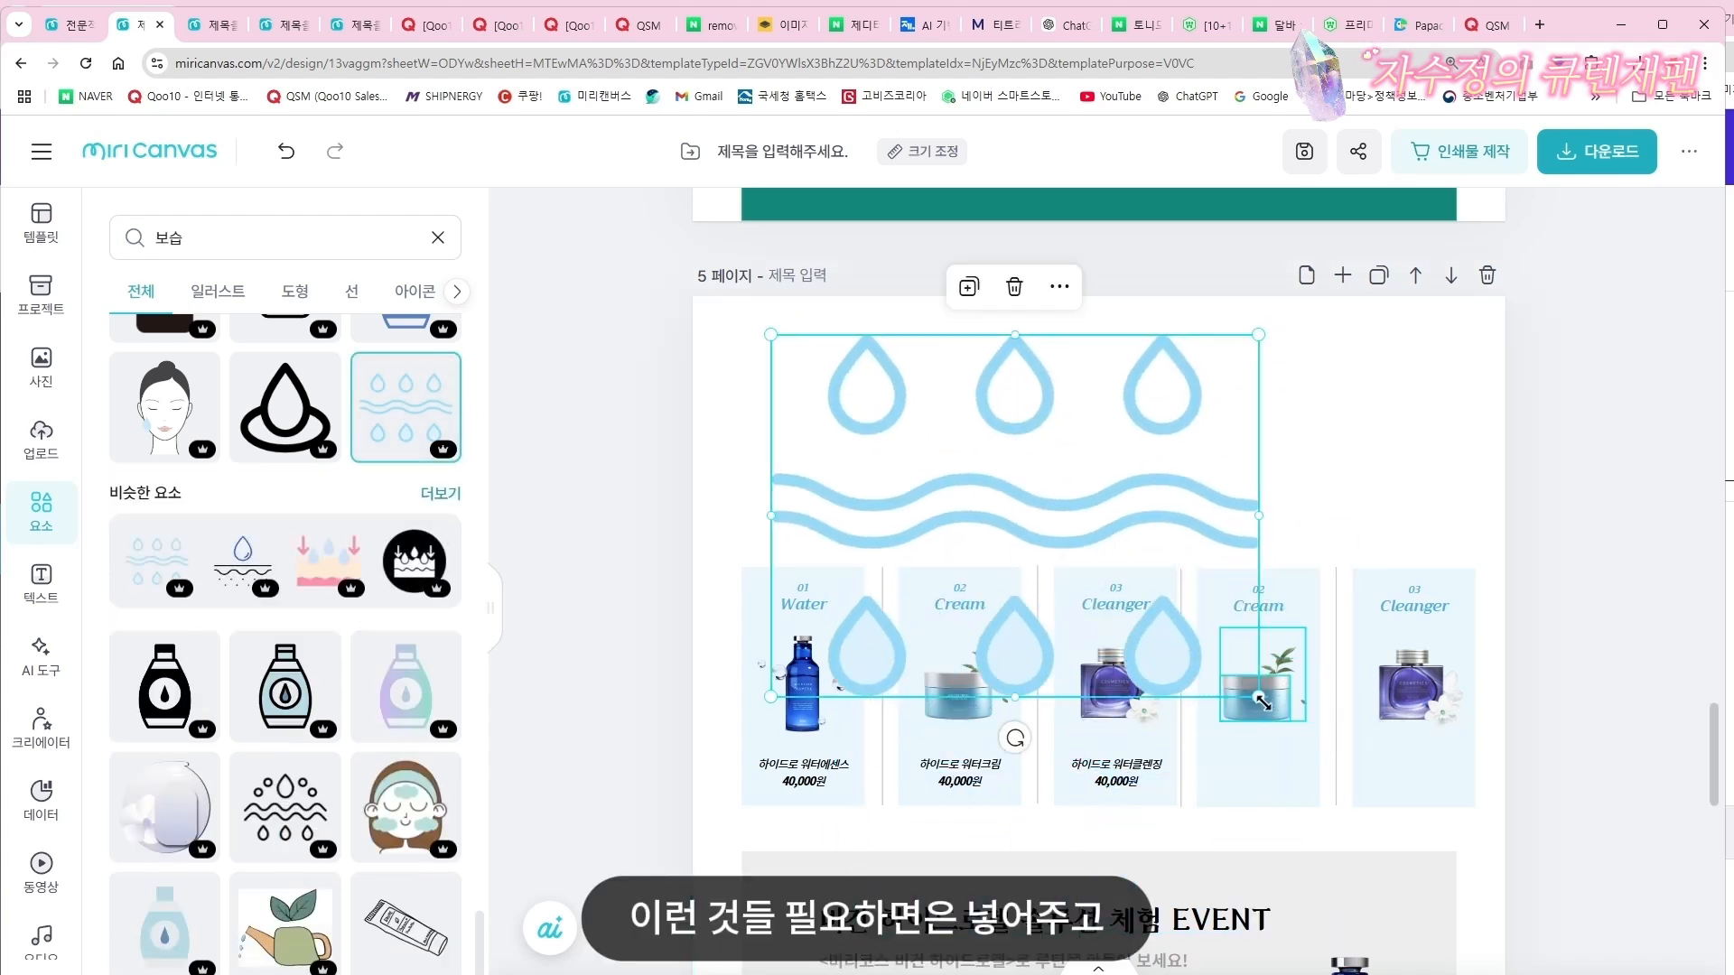
drag(1261, 702, 993, 490)
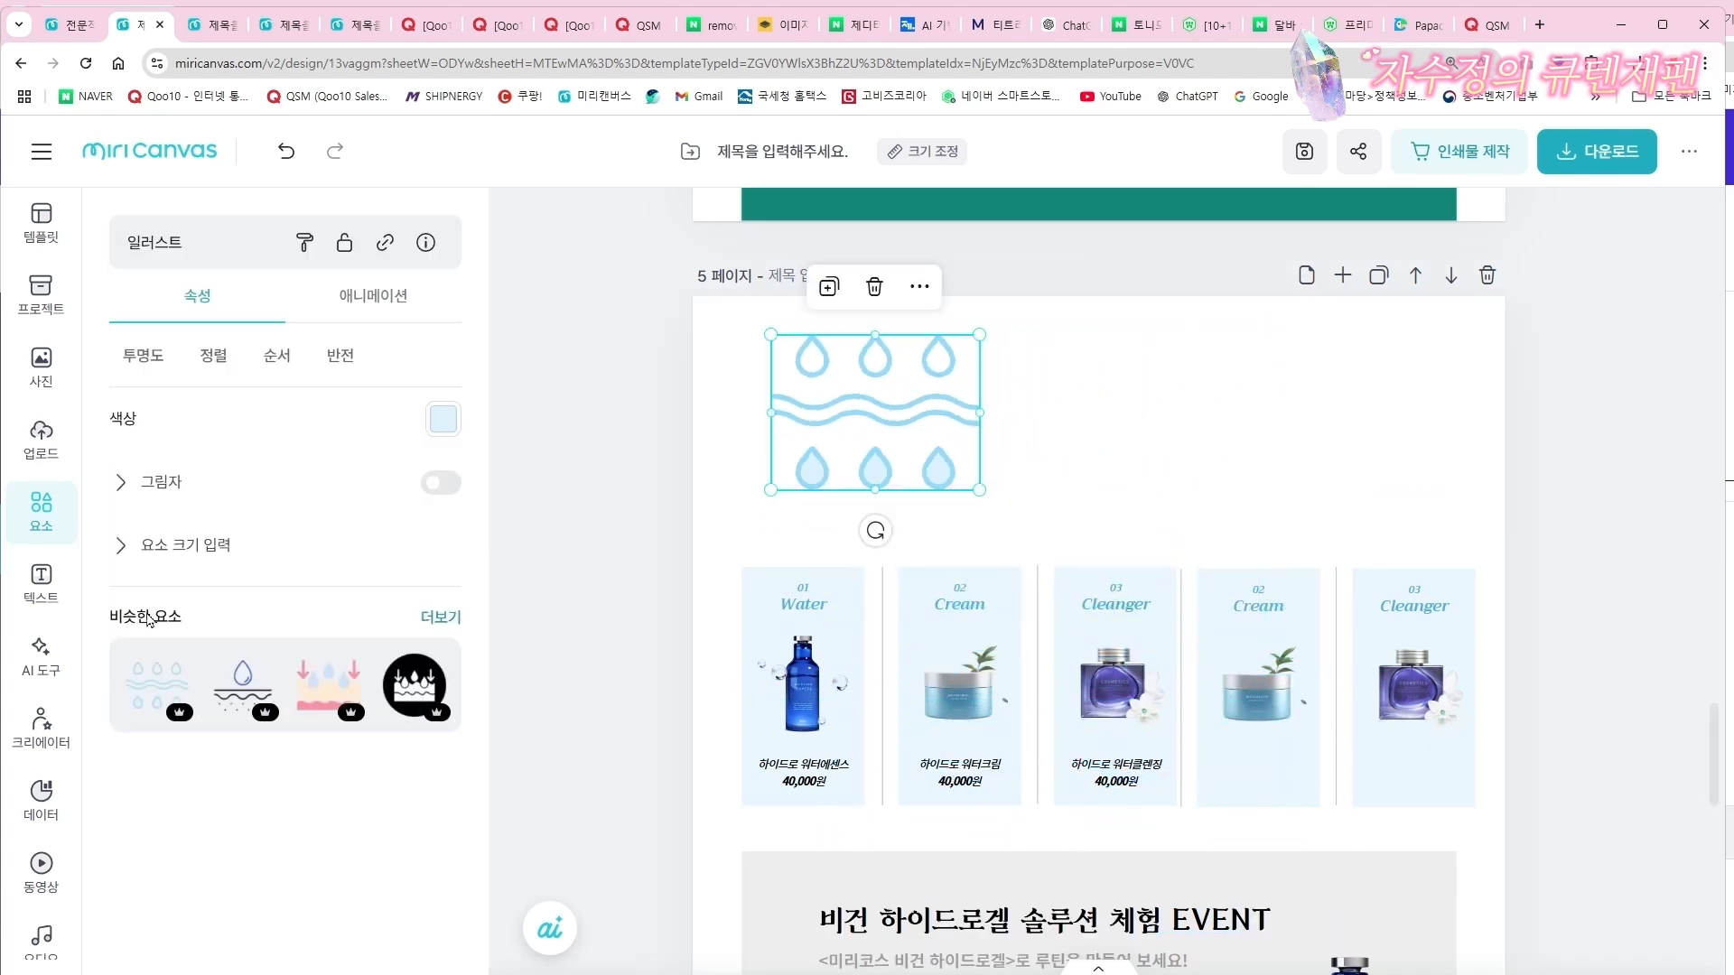
Replace the element library search with 촉촉
click(47, 521)
click(436, 239)
click(344, 236)
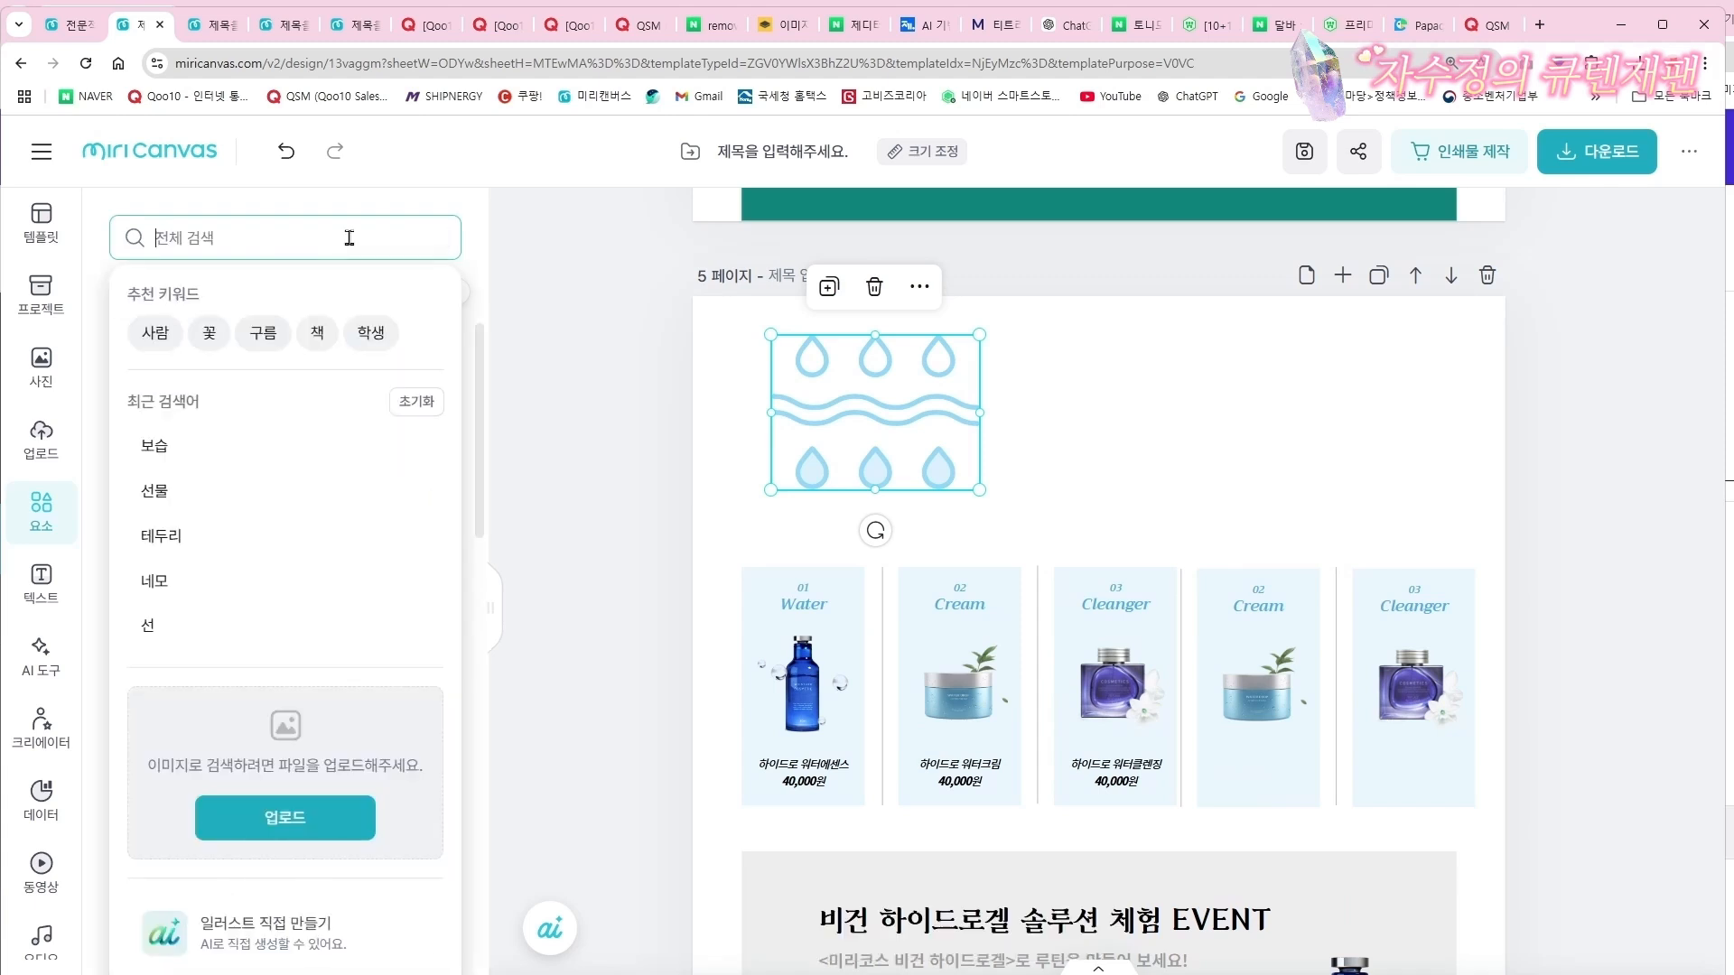
text(촉촉)
key(Return)
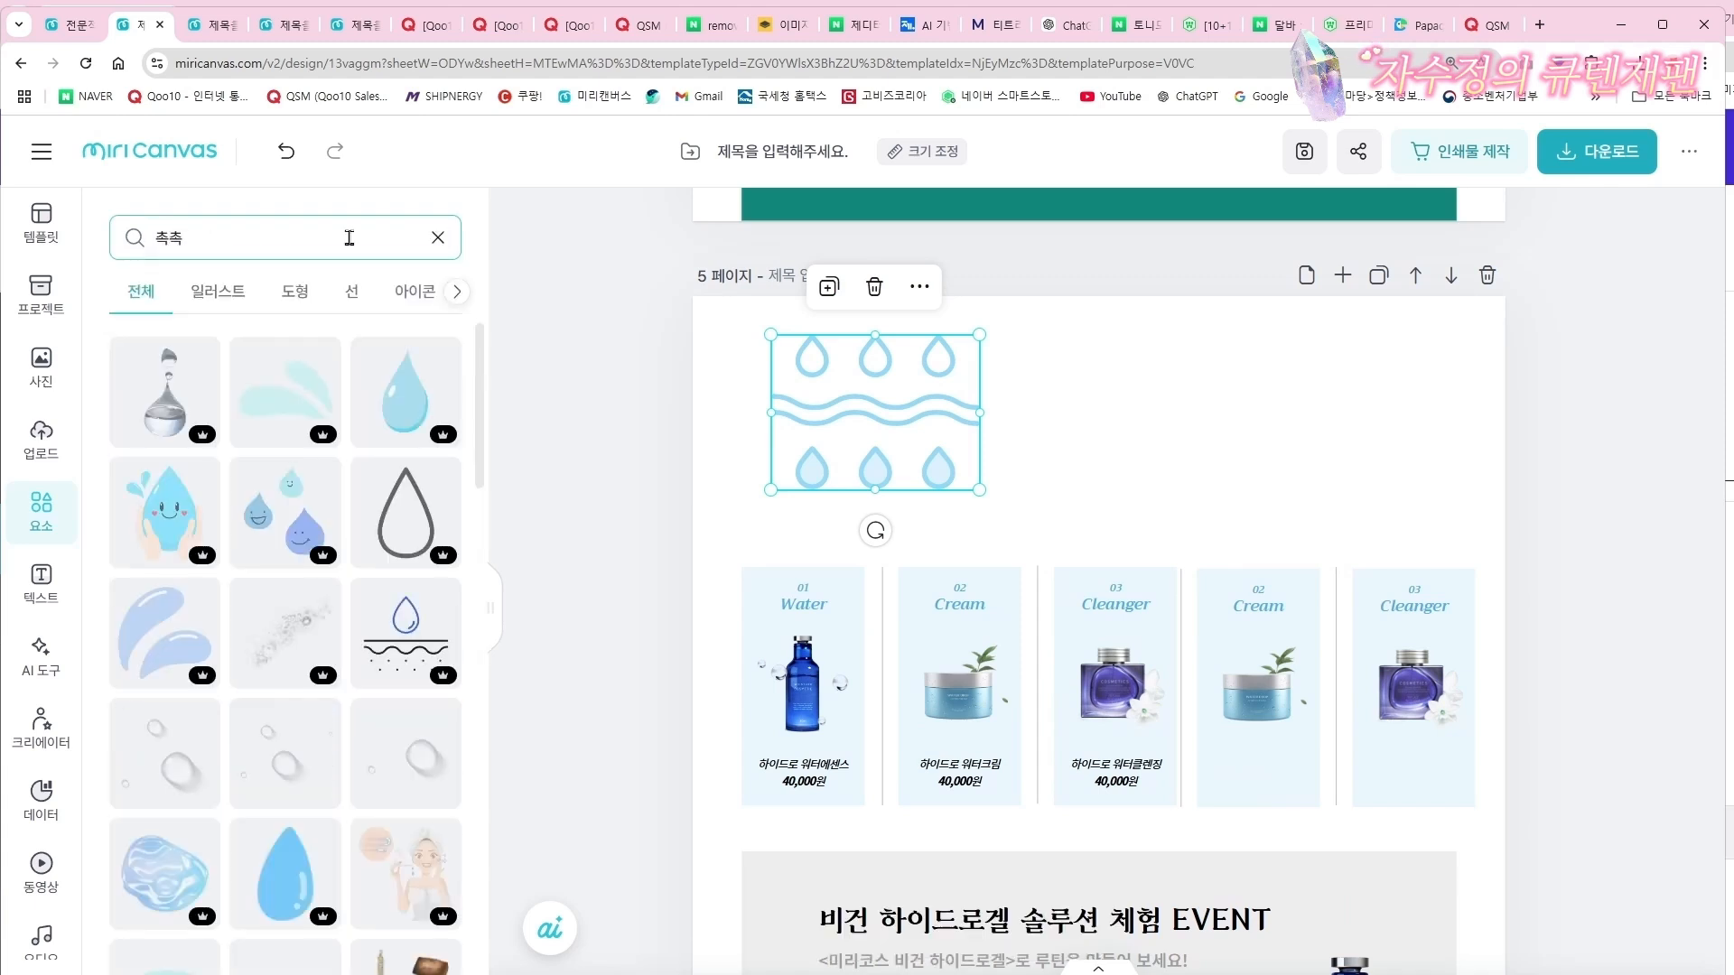
Try the blue two-drop splash illustration above the cards on page 5, then delete it
click(157, 652)
drag(1100, 718, 1169, 522)
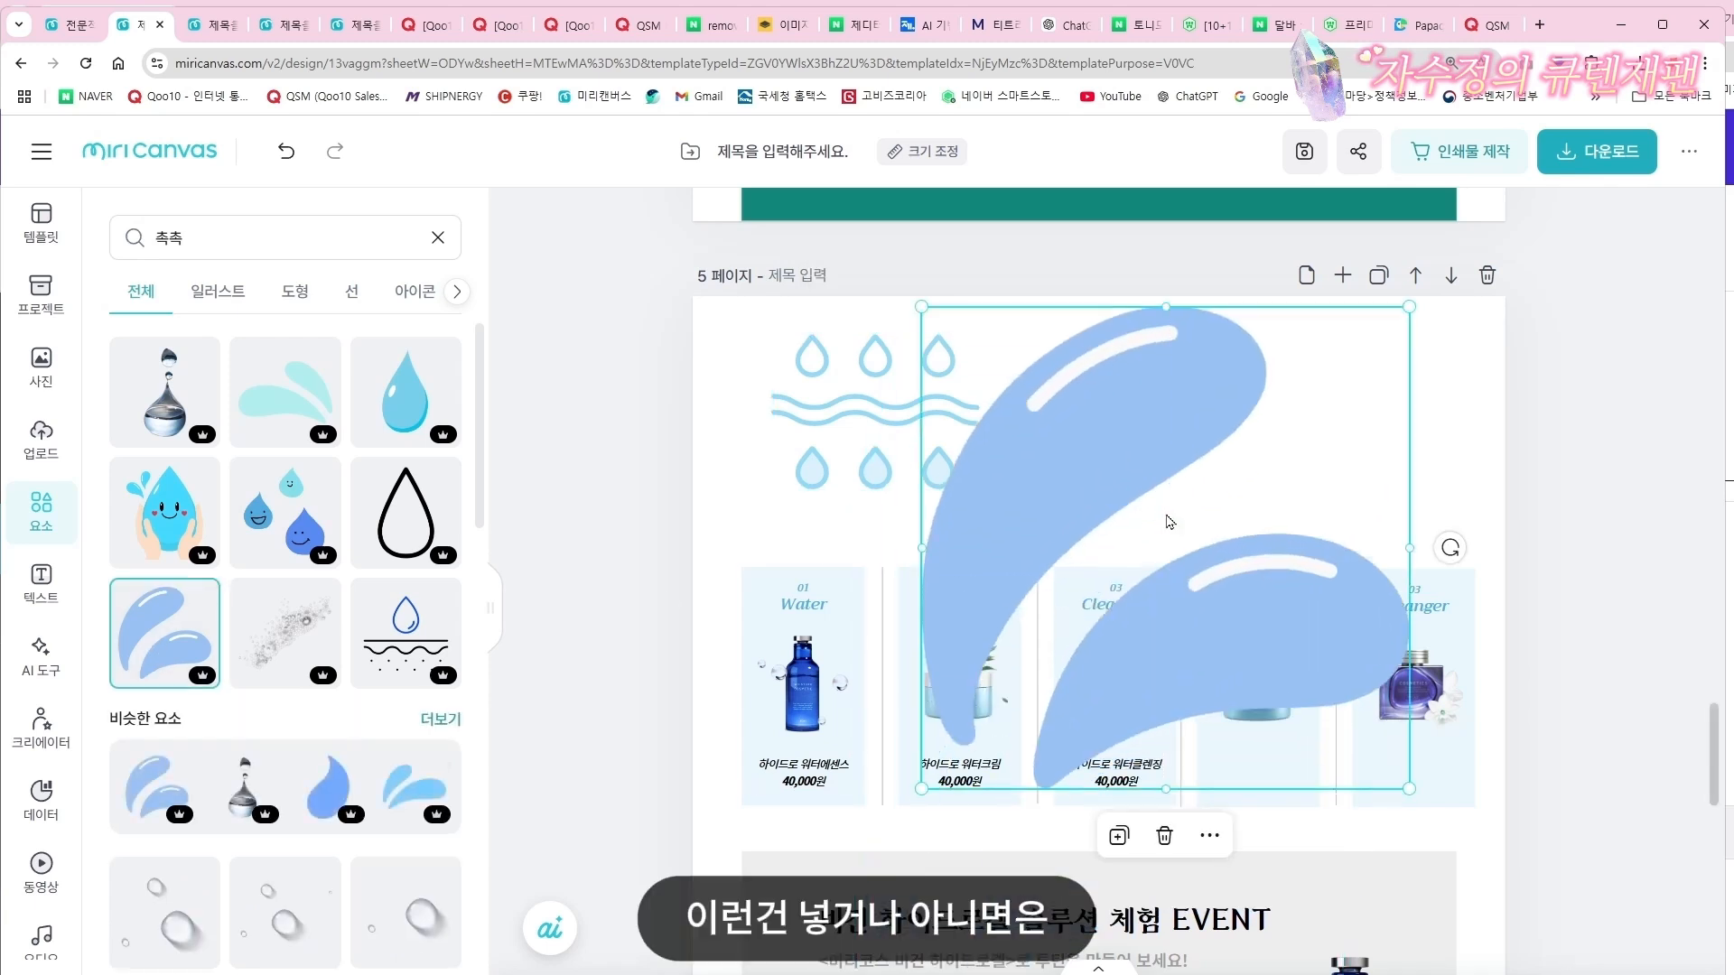
key(Delete)
Add the realistic clear water droplets element to page 5 and shrink it into the blank area above the fourth and fifth cards
click(165, 912)
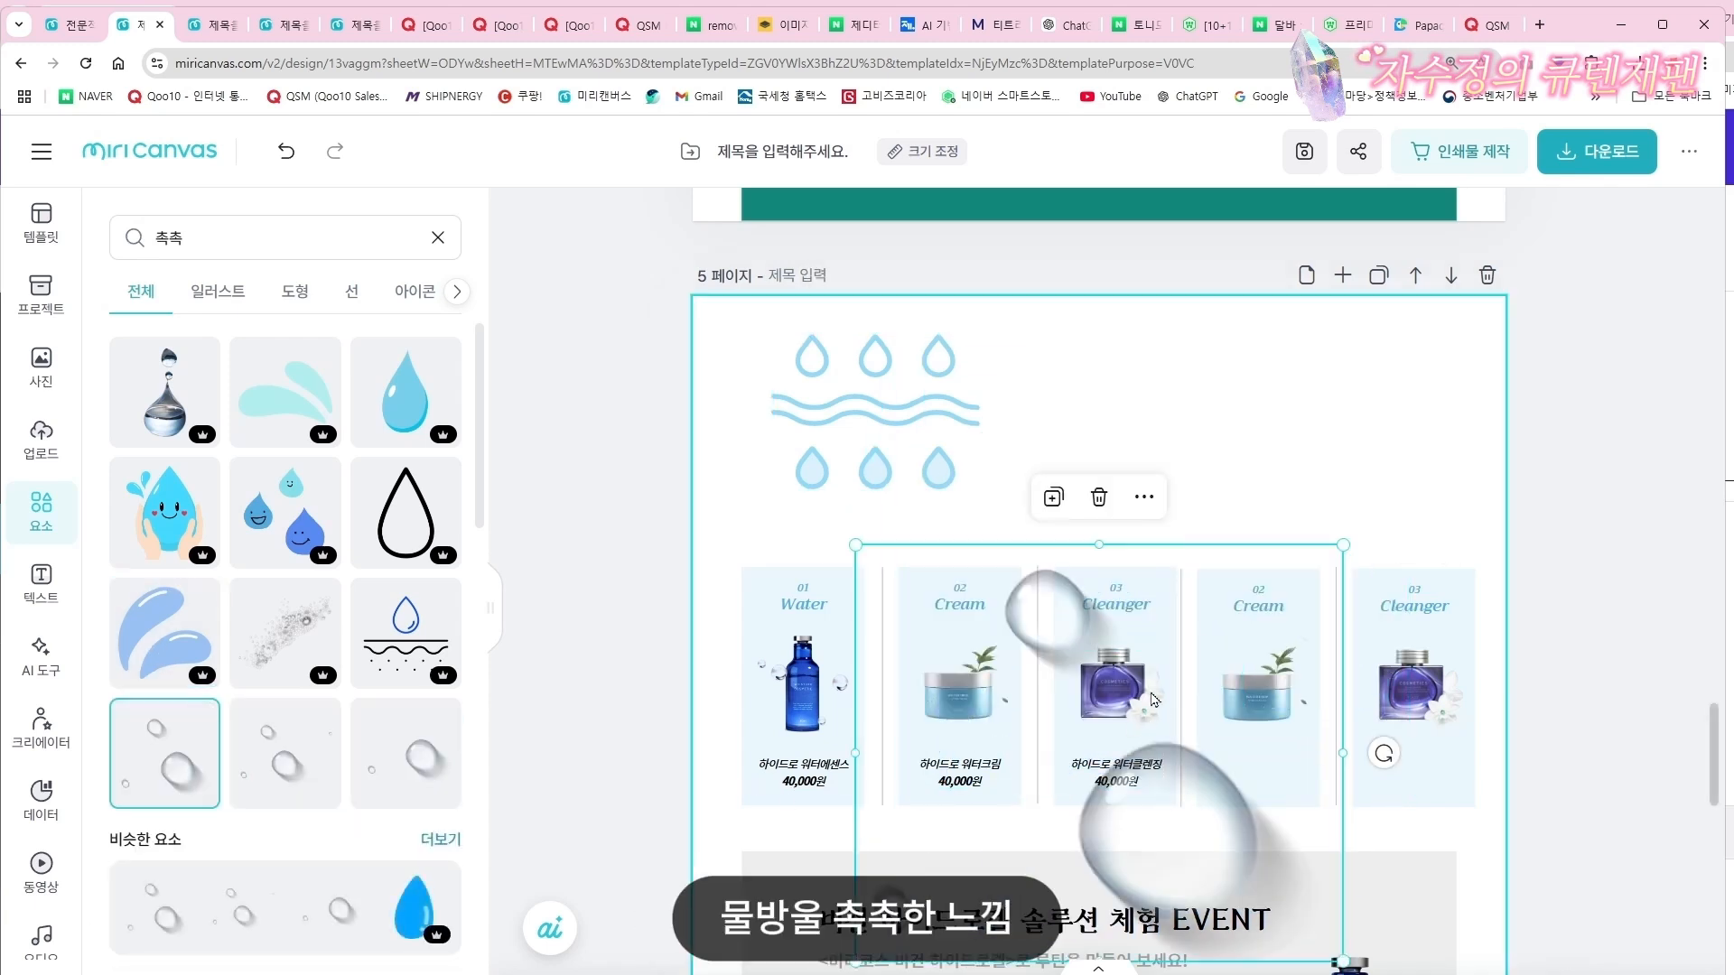
drag(1154, 700, 1266, 492)
drag(1455, 751, 1413, 493)
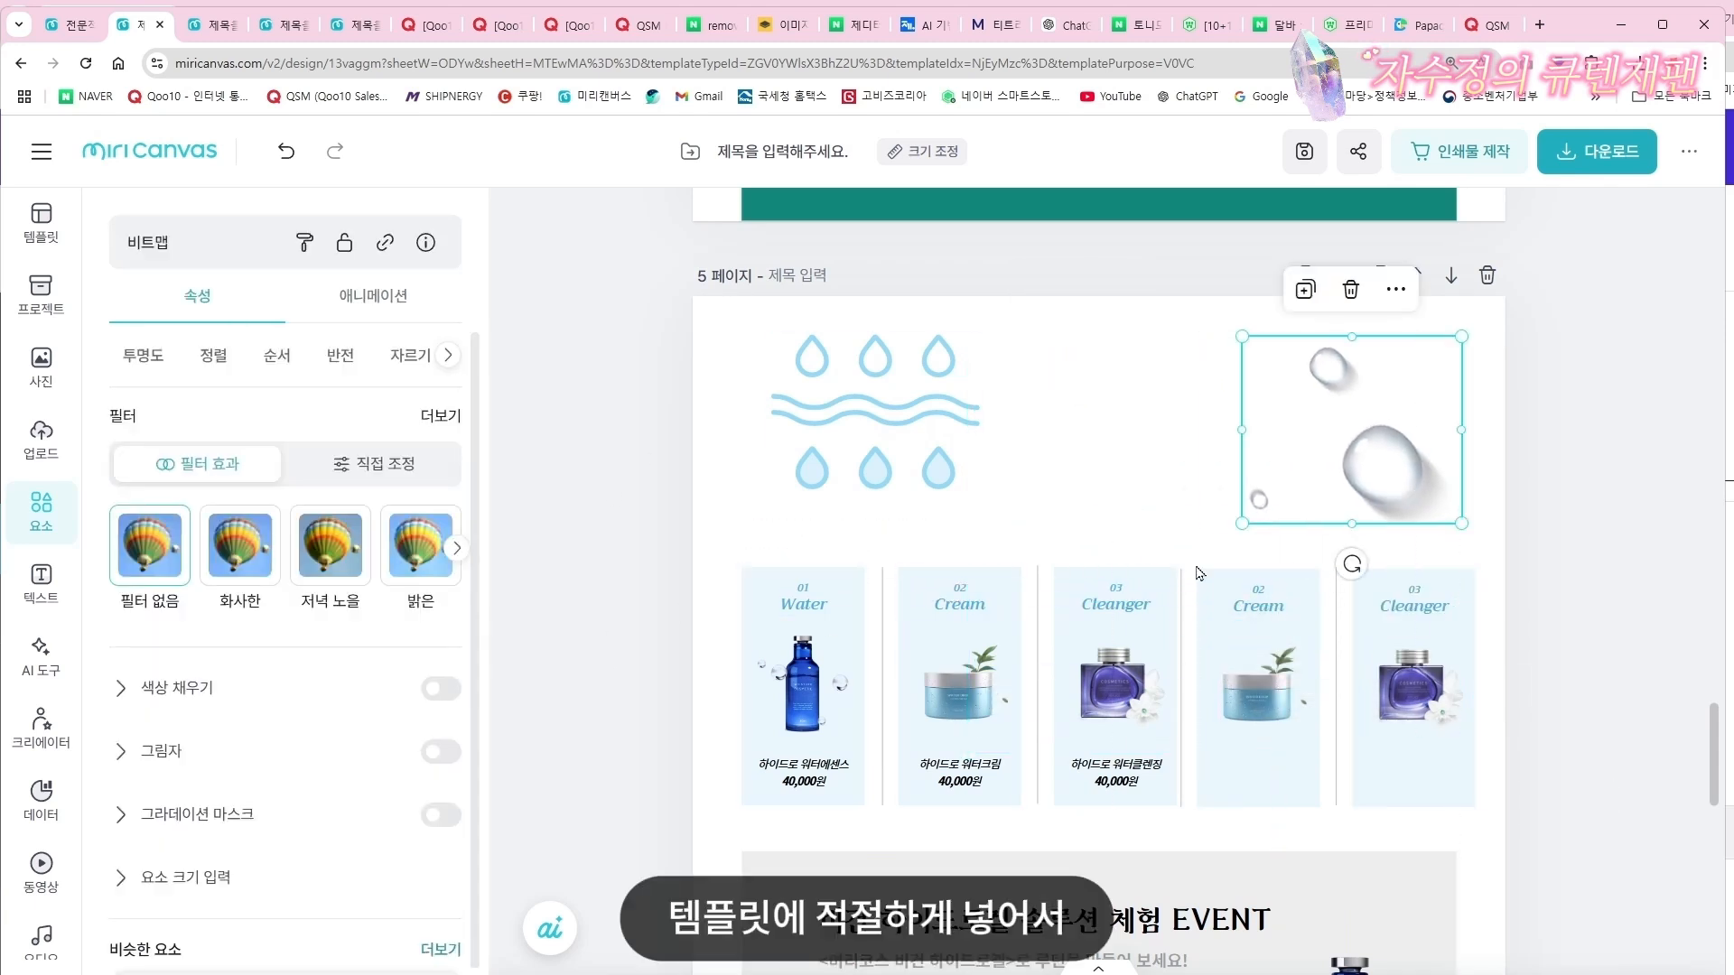
Try the silver bubble cluster from the 촉촉 elements on page 5, then delete it
click(29, 511)
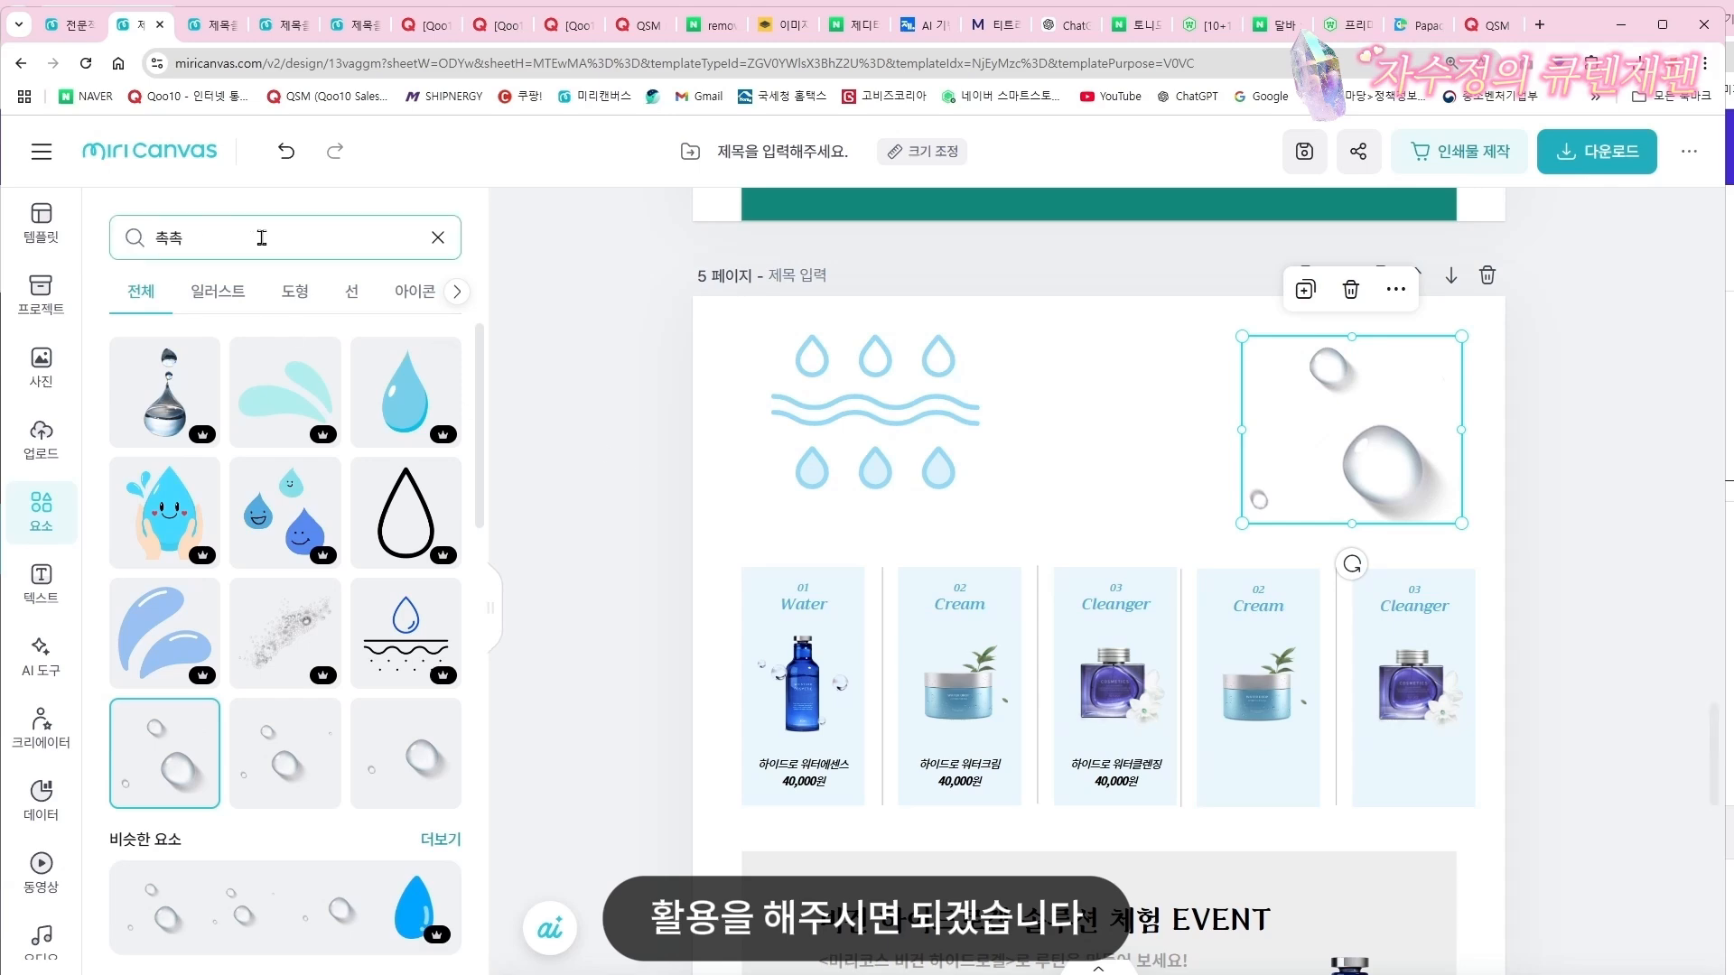
scroll(282, 599, down, 5)
scroll(285, 750, up, 4)
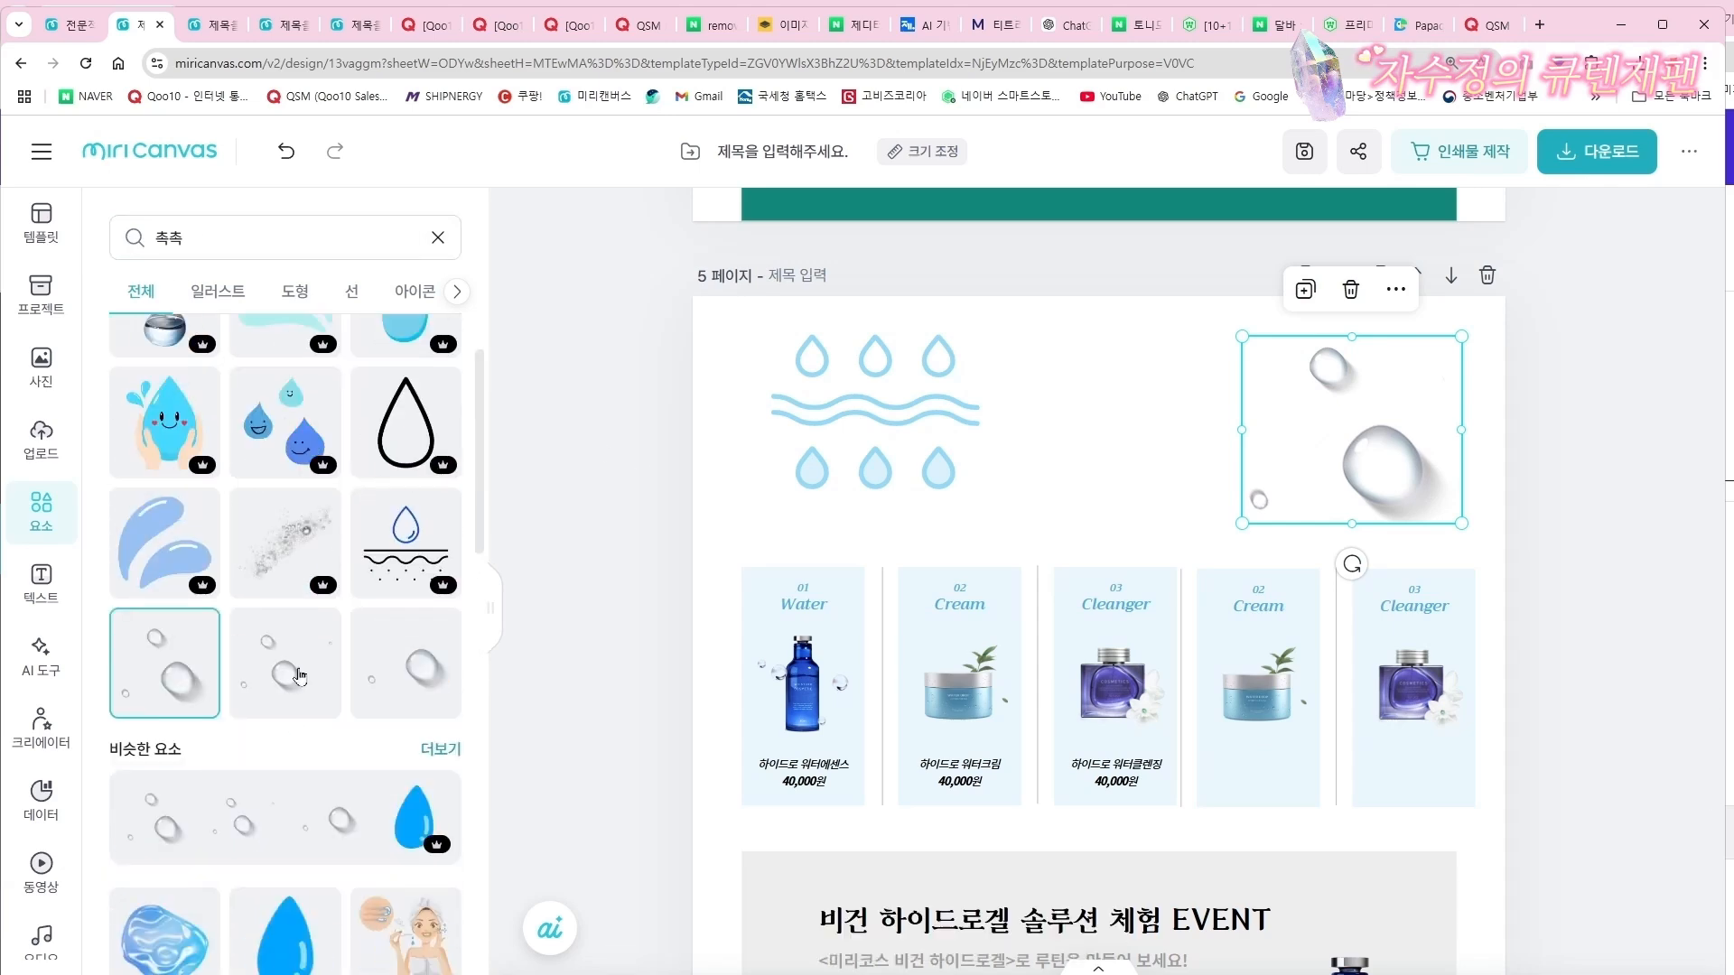
click(285, 542)
drag(1165, 758, 1185, 576)
key(Delete)
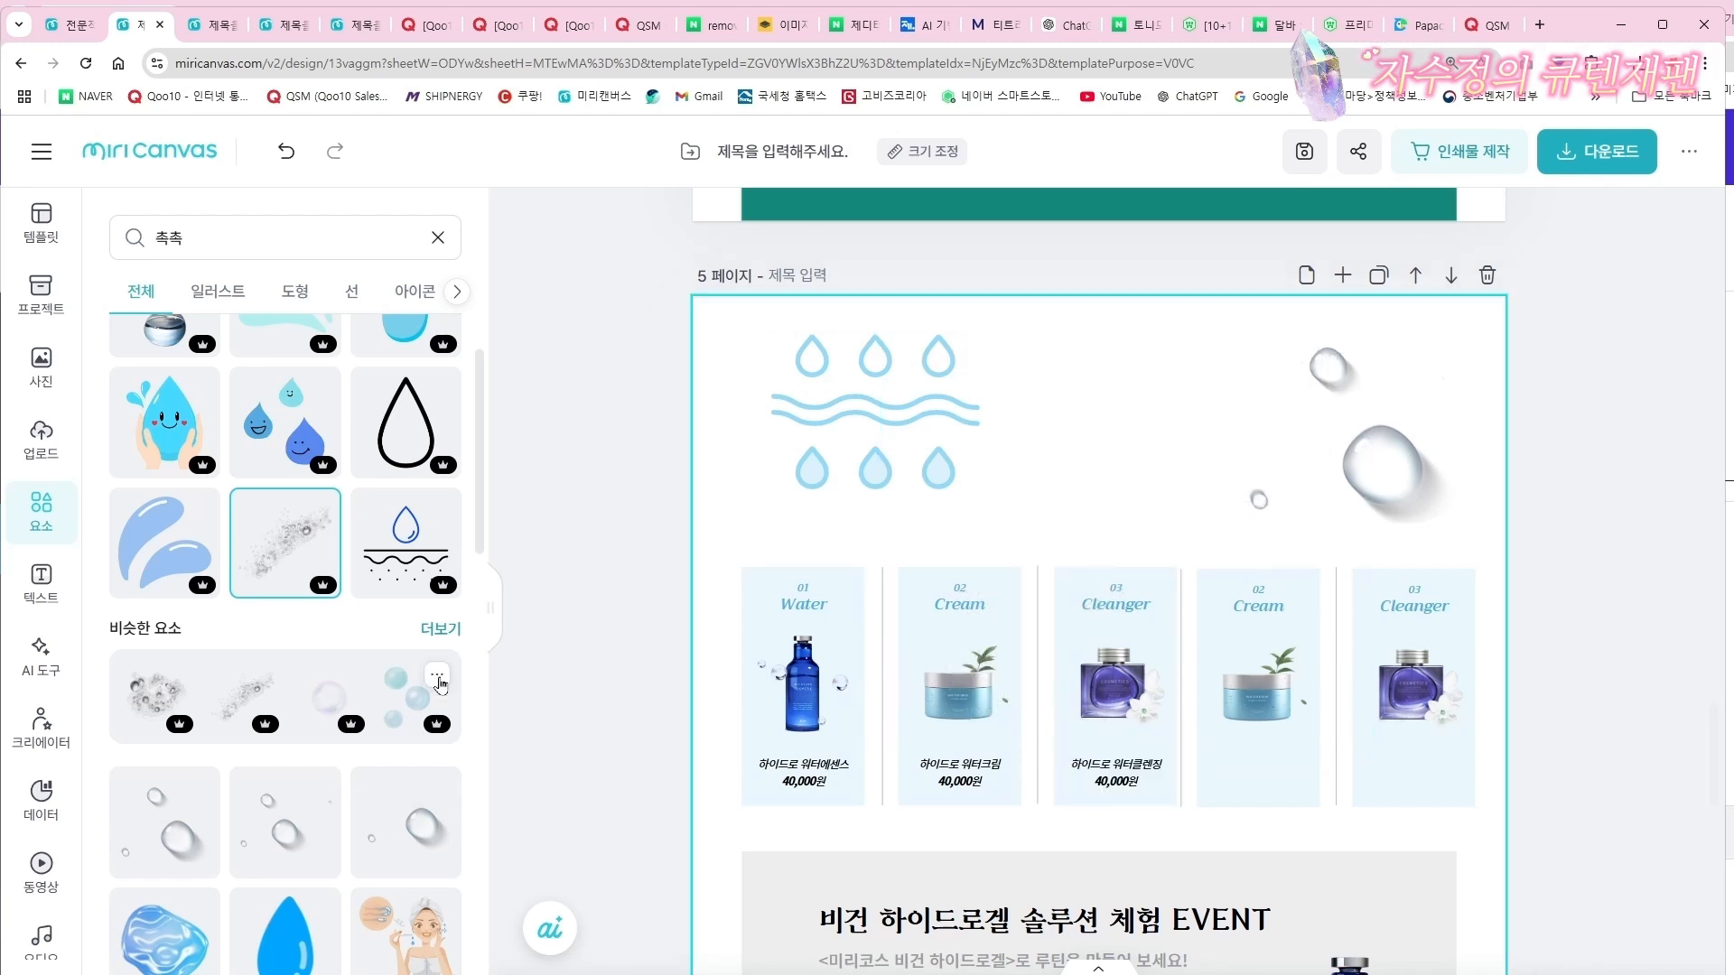
Try the similar pastel blue bubbles element, then delete it along with the water-drops-and-waves illustration on page 5
click(382, 680)
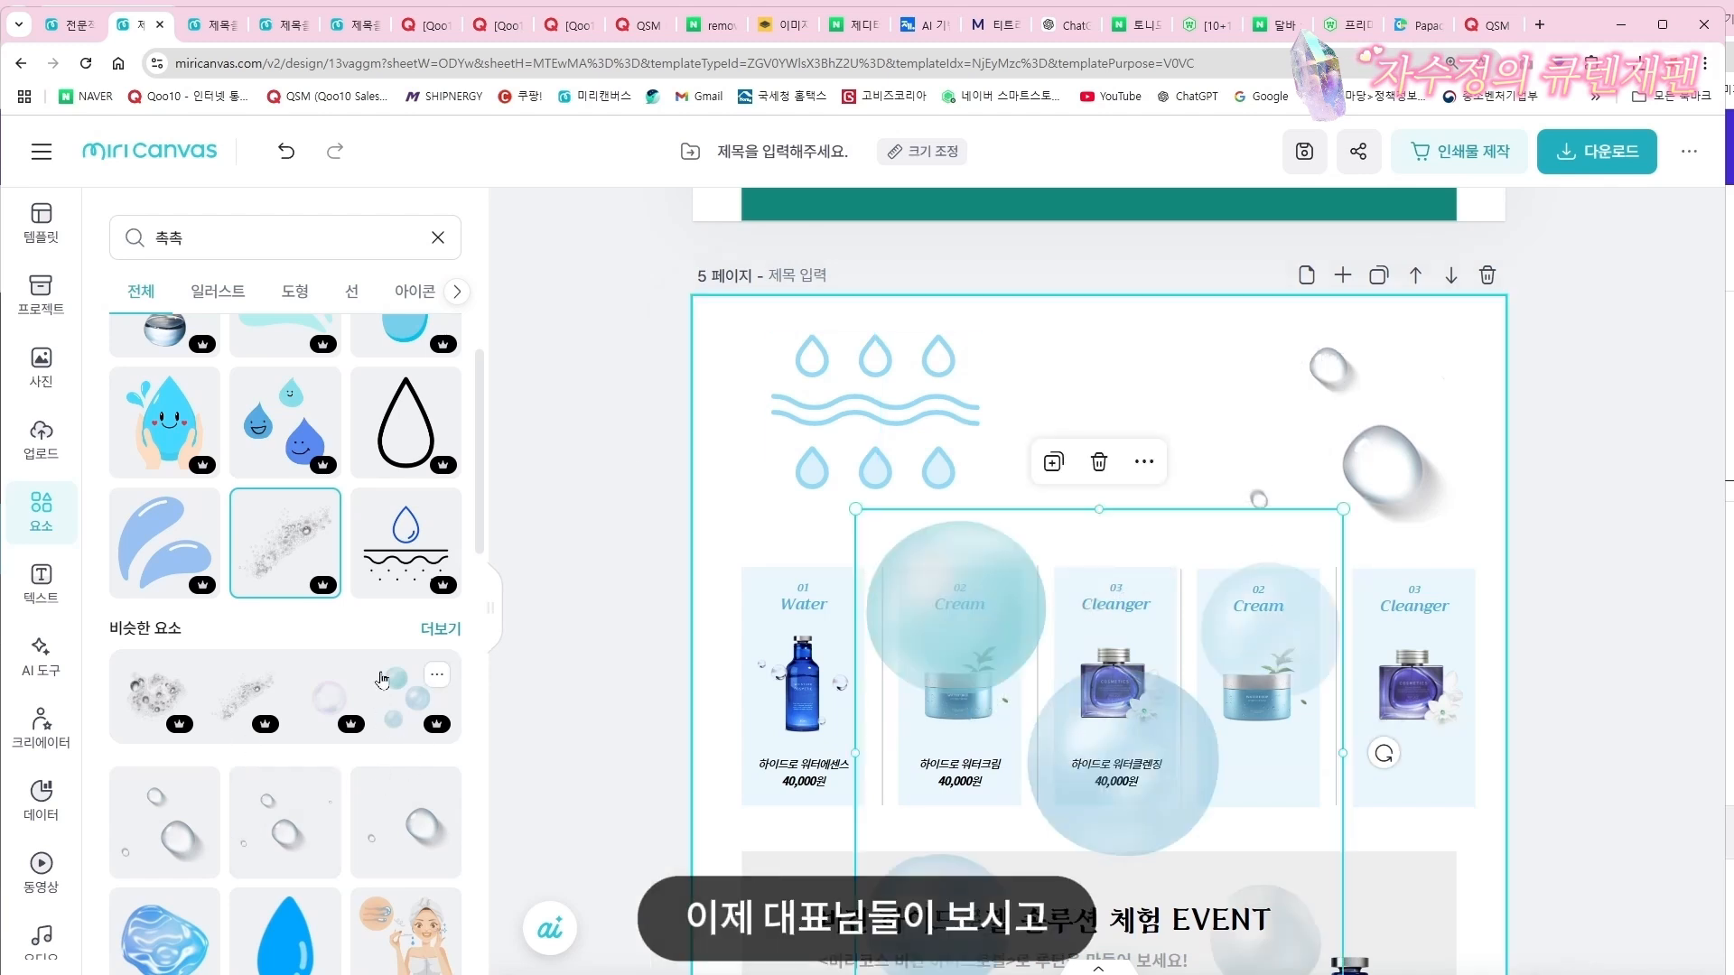
drag(1350, 791, 1117, 576)
key(Delete)
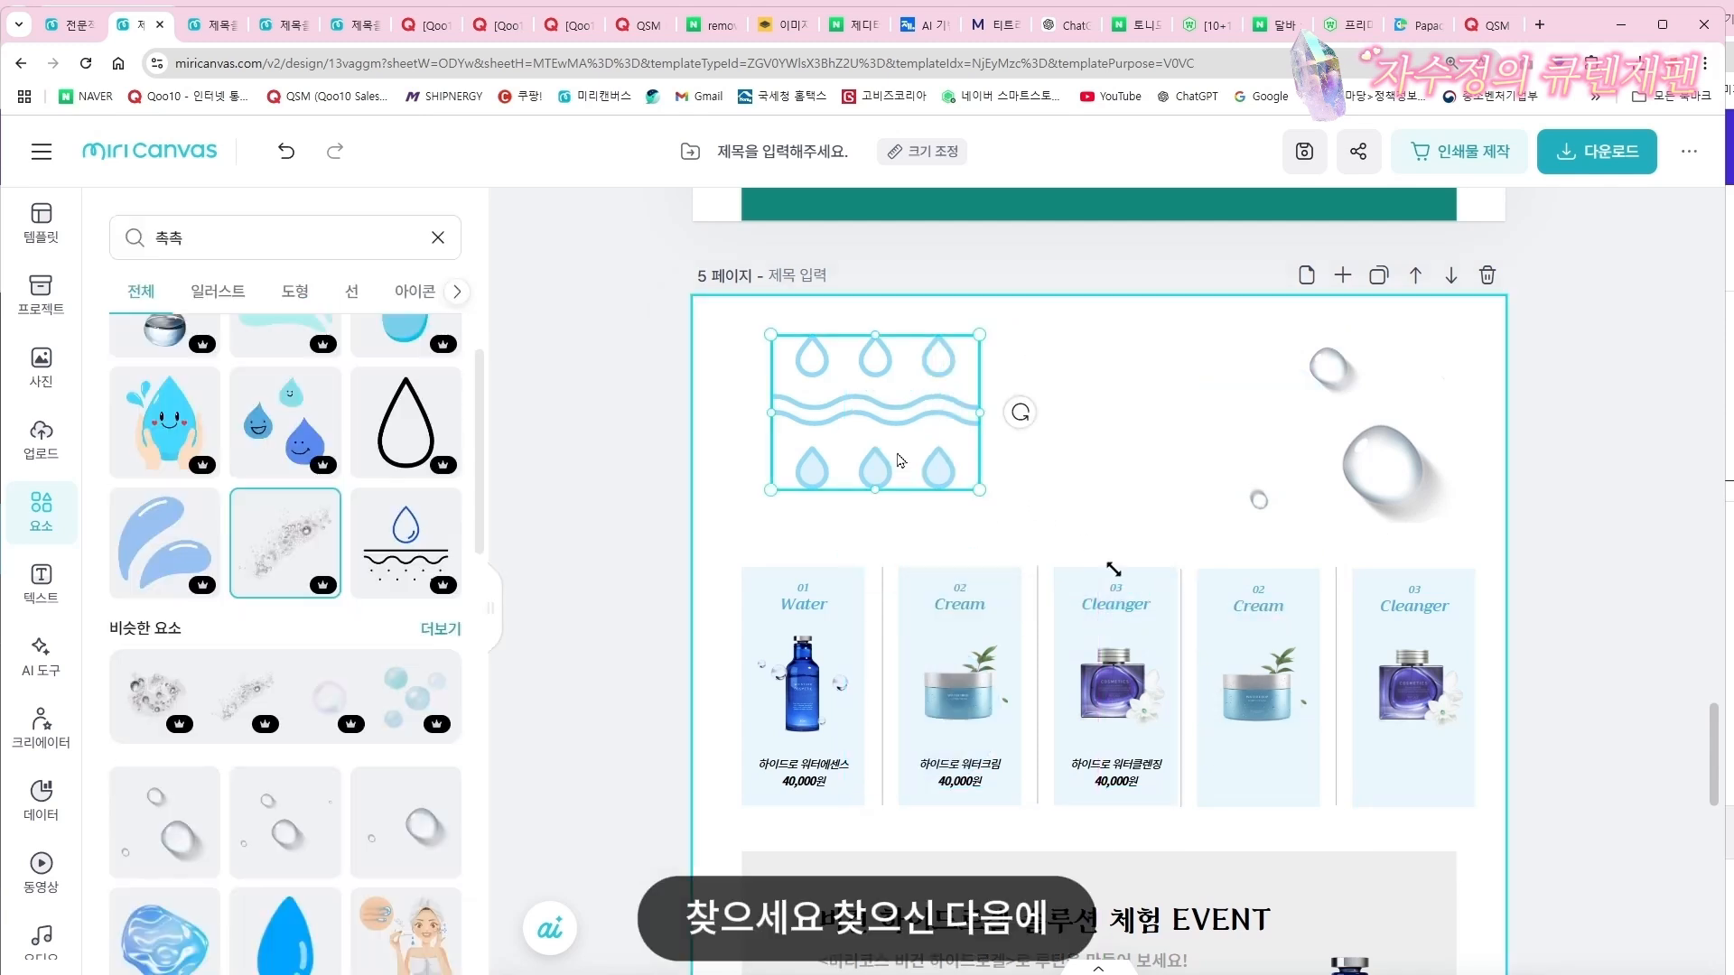
key(Delete)
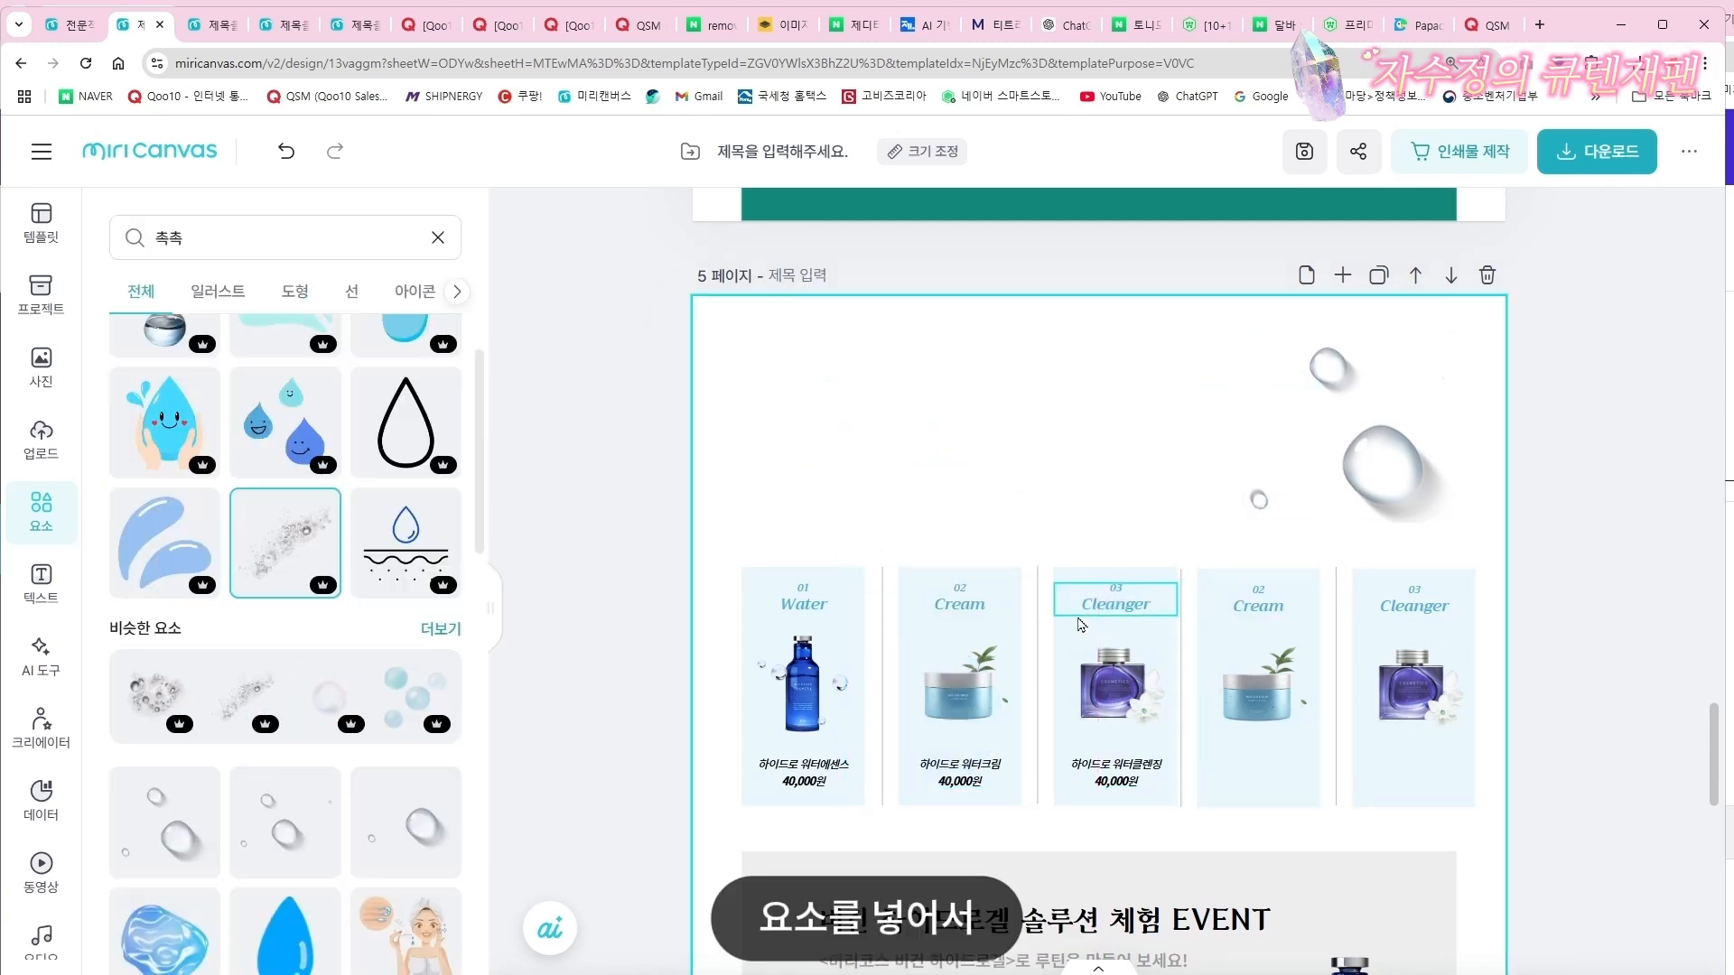
Enlarge the 02 Cream heading on the second card of page 5
scroll(1080, 625, down, 6)
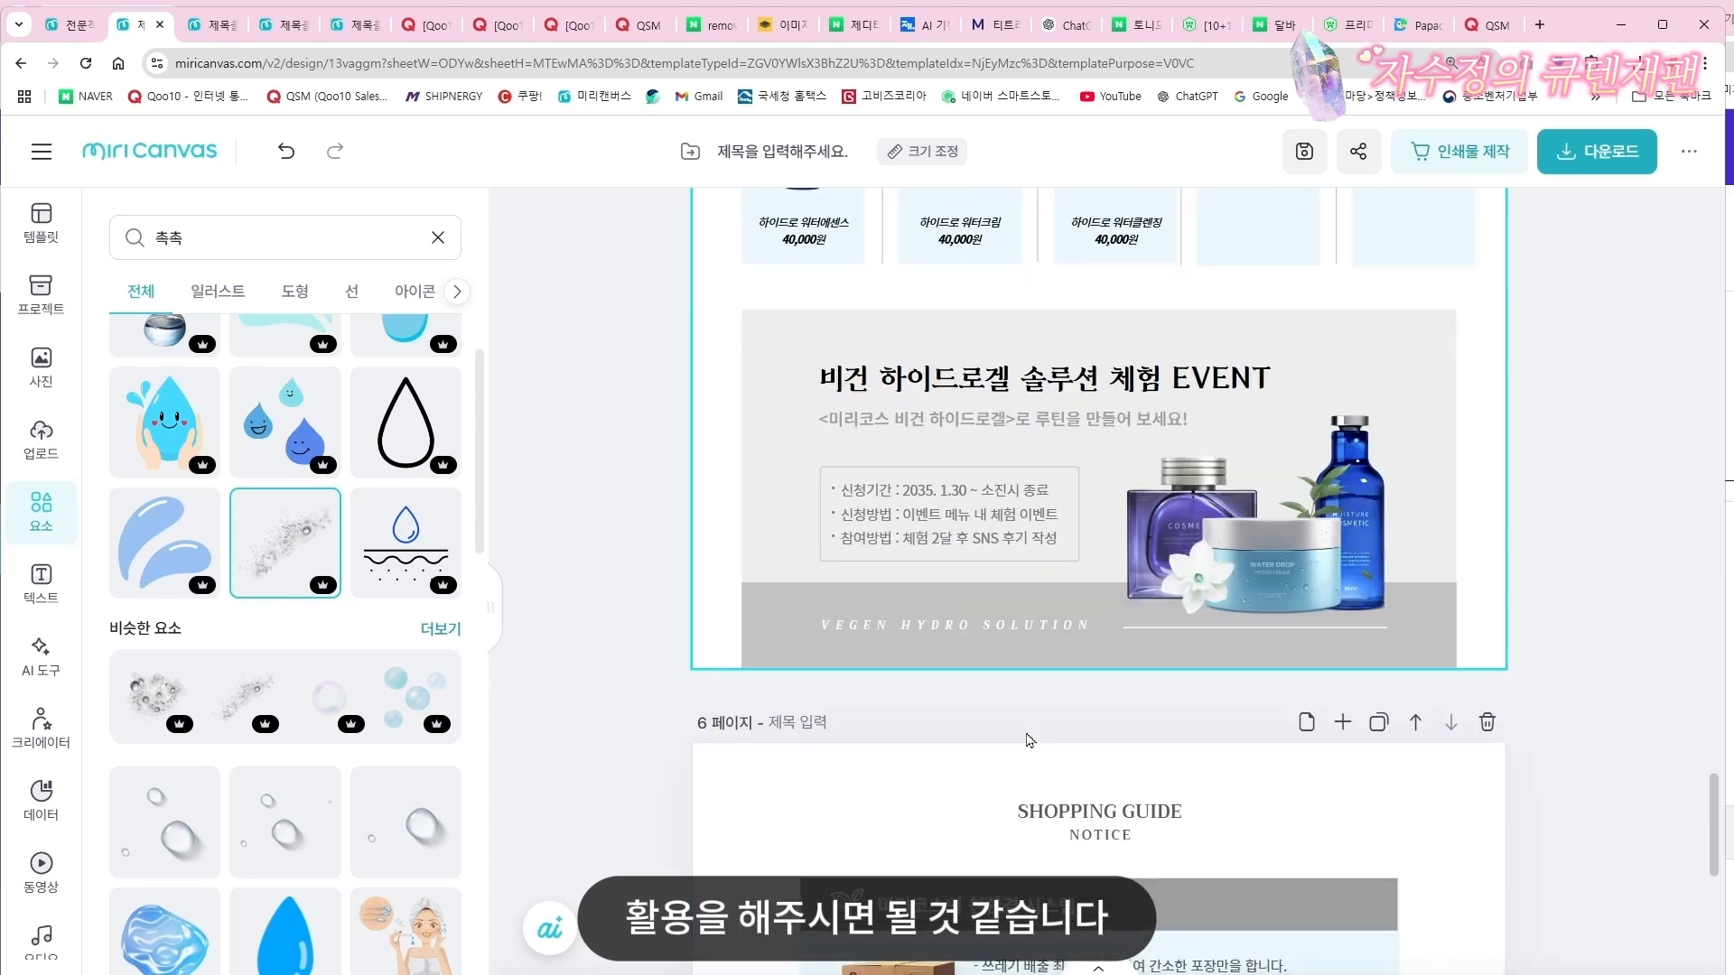
scroll(1029, 741, up, 7)
click(1001, 706)
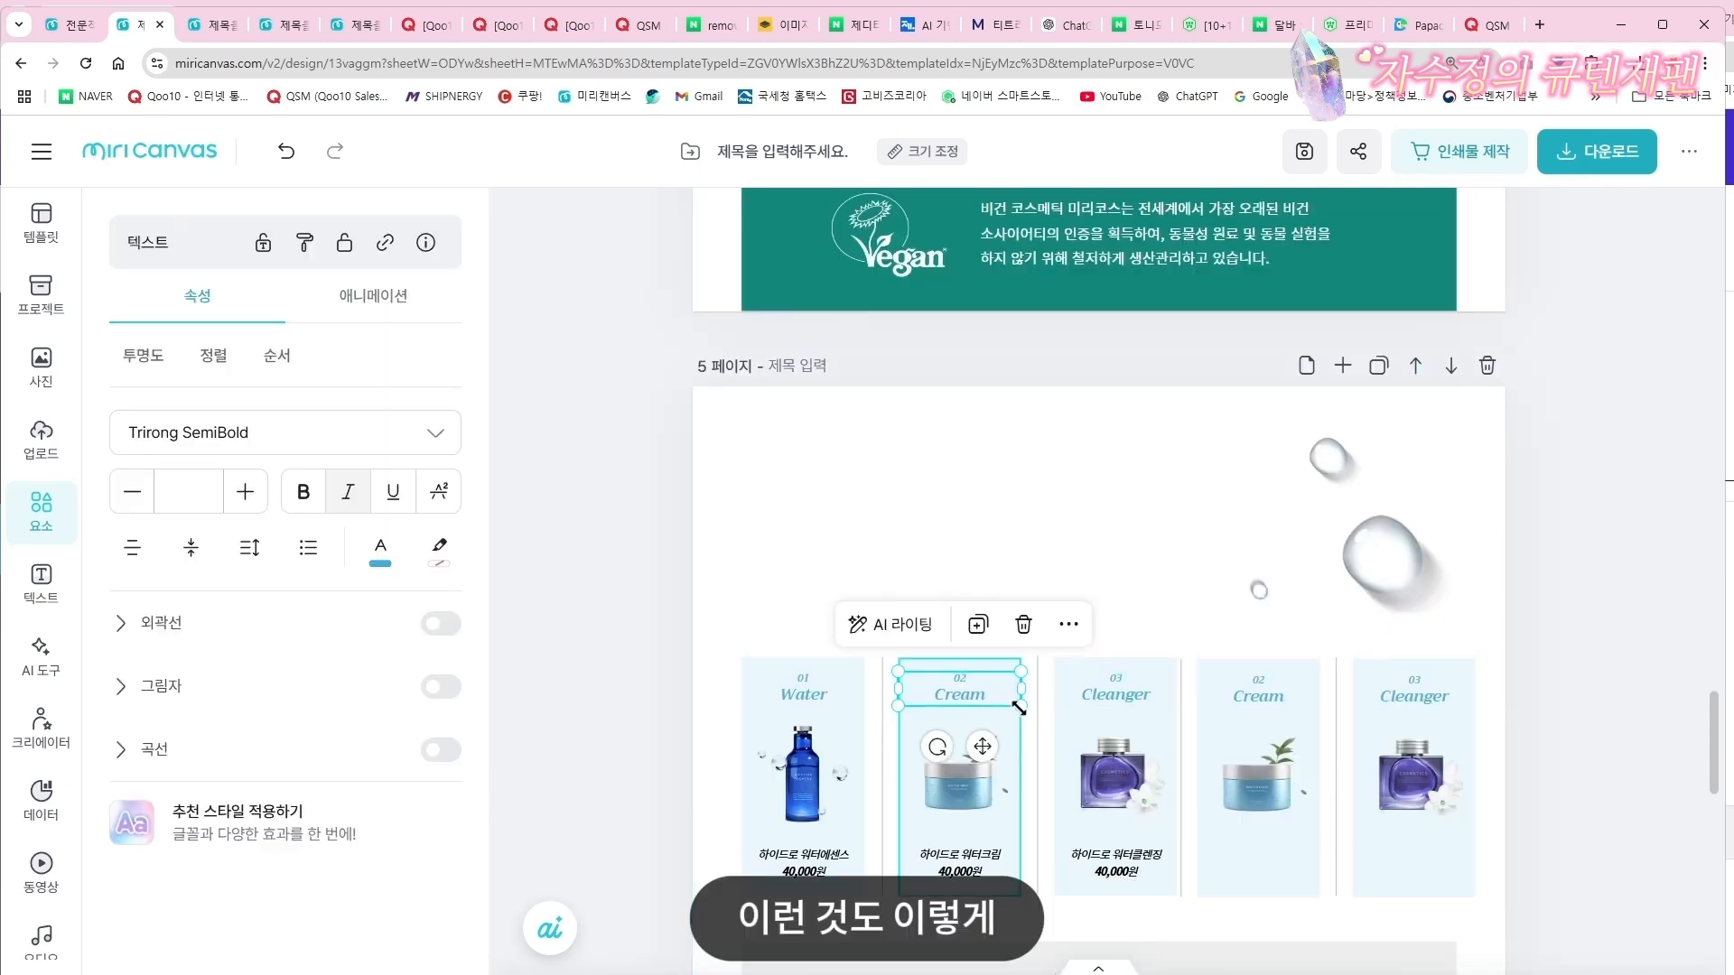
drag(1020, 707, 1080, 723)
Color the second card's 02 Cream heading purple and move it over the center of its card
double_click(991, 708)
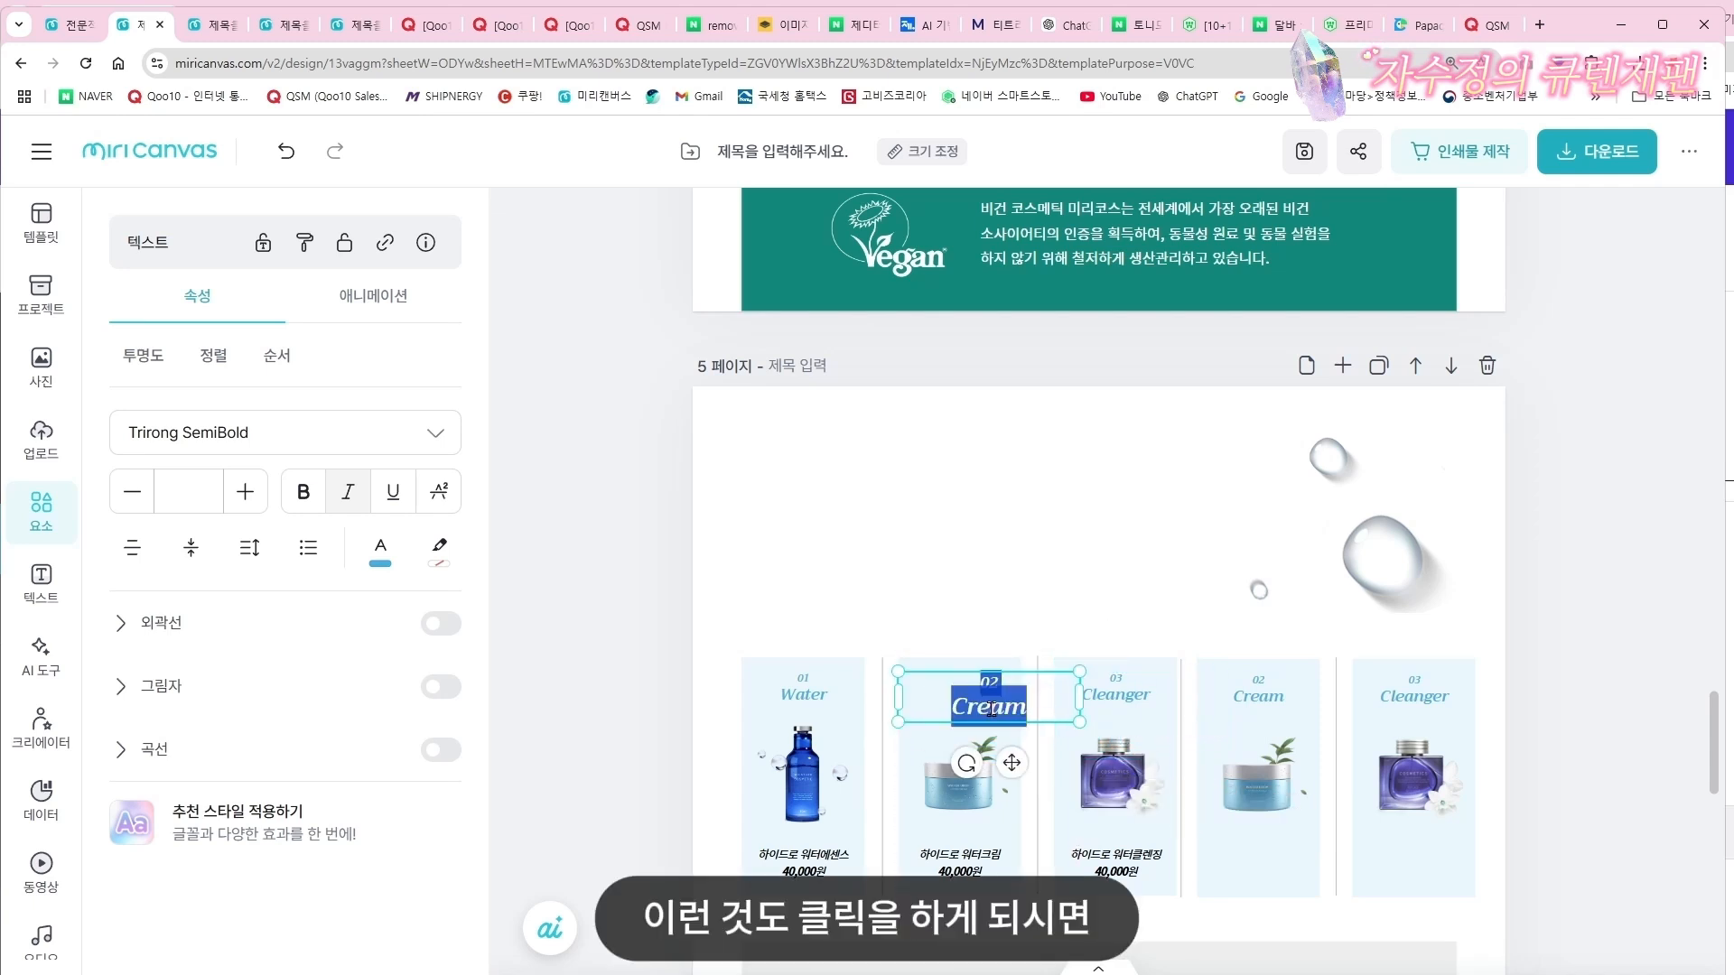
click(379, 549)
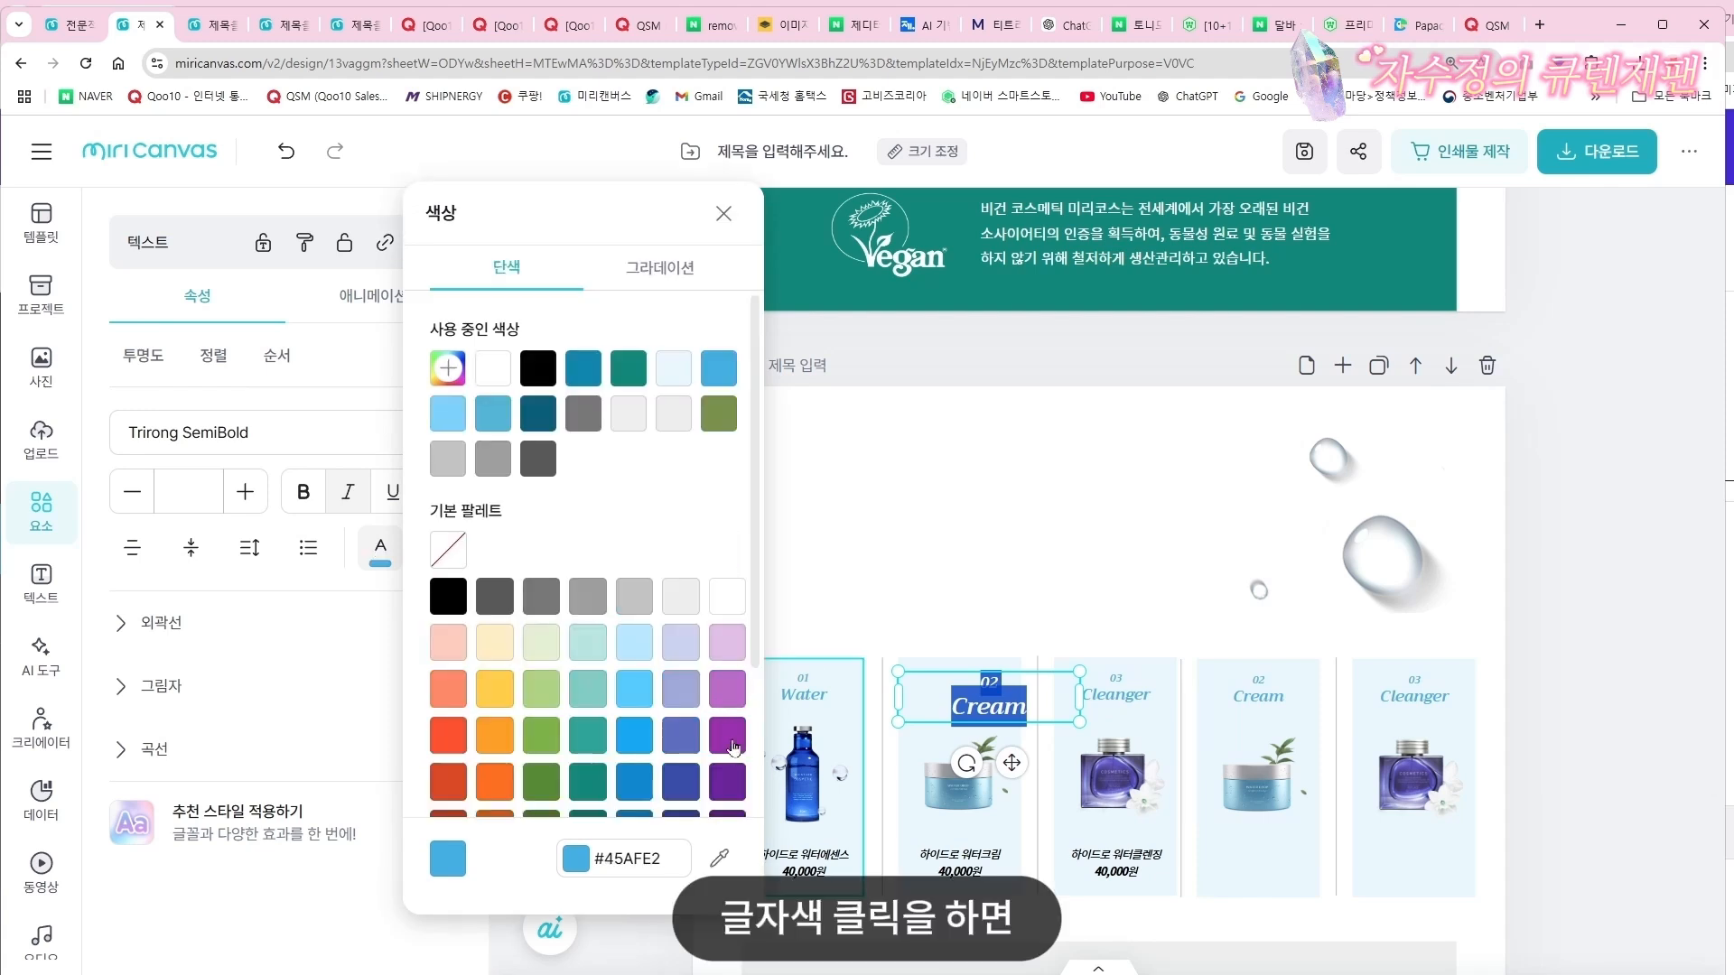
click(723, 705)
click(1001, 725)
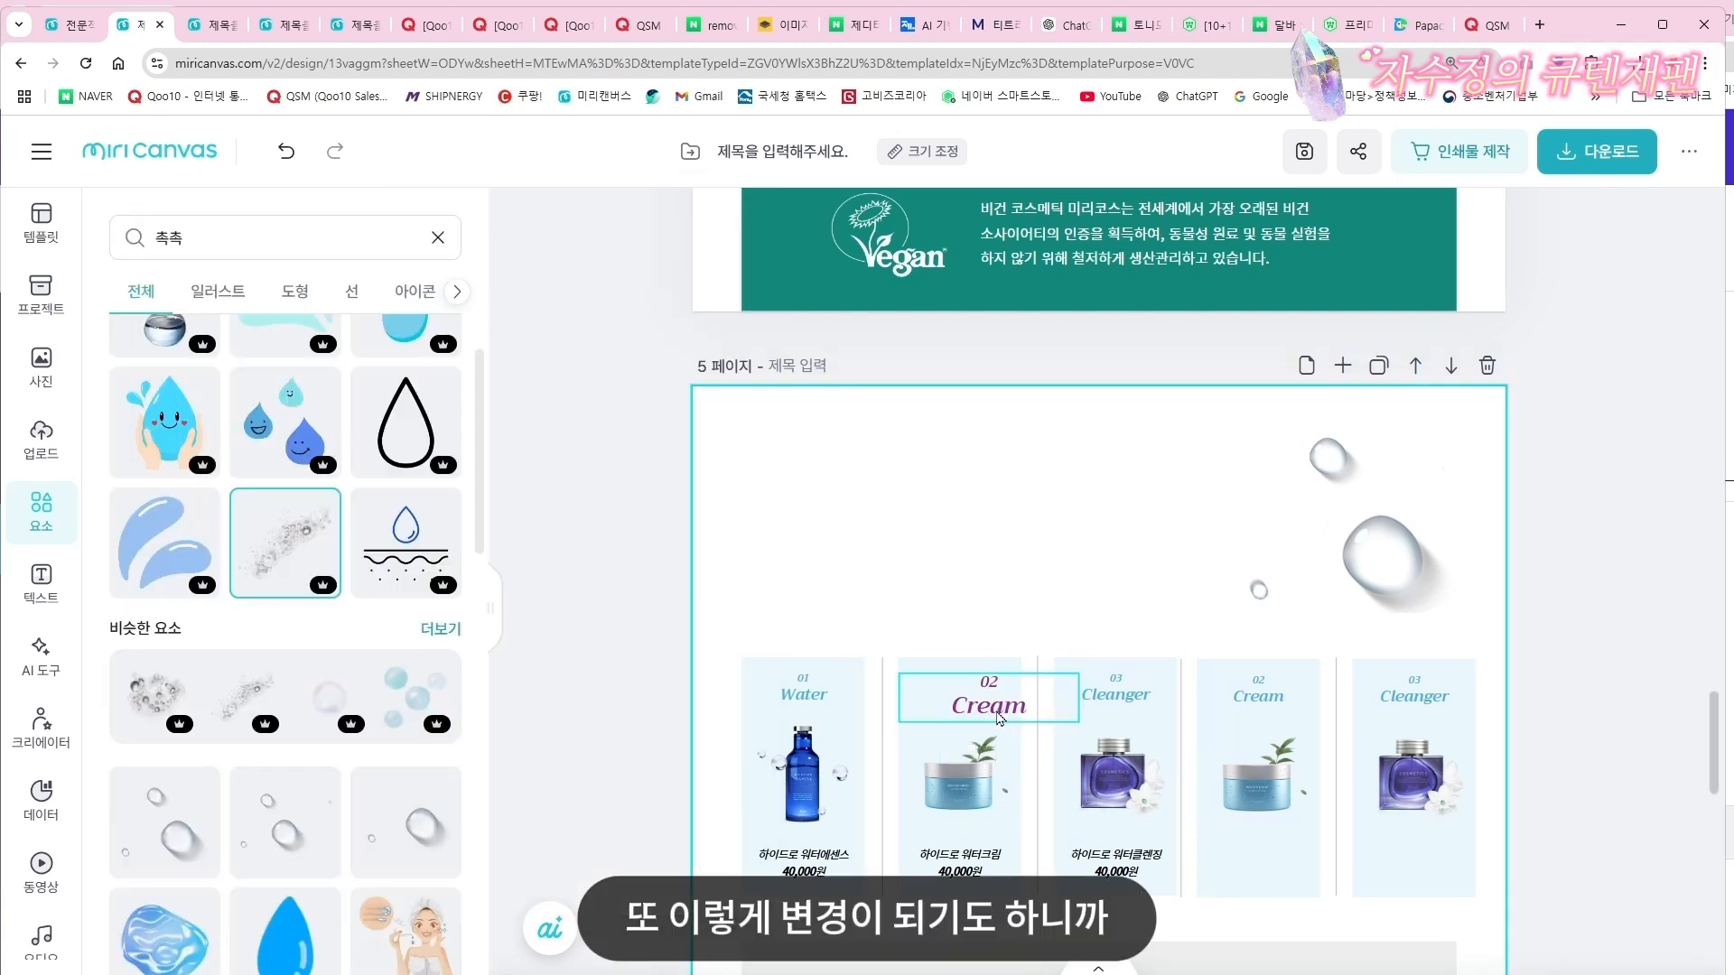
click(811, 544)
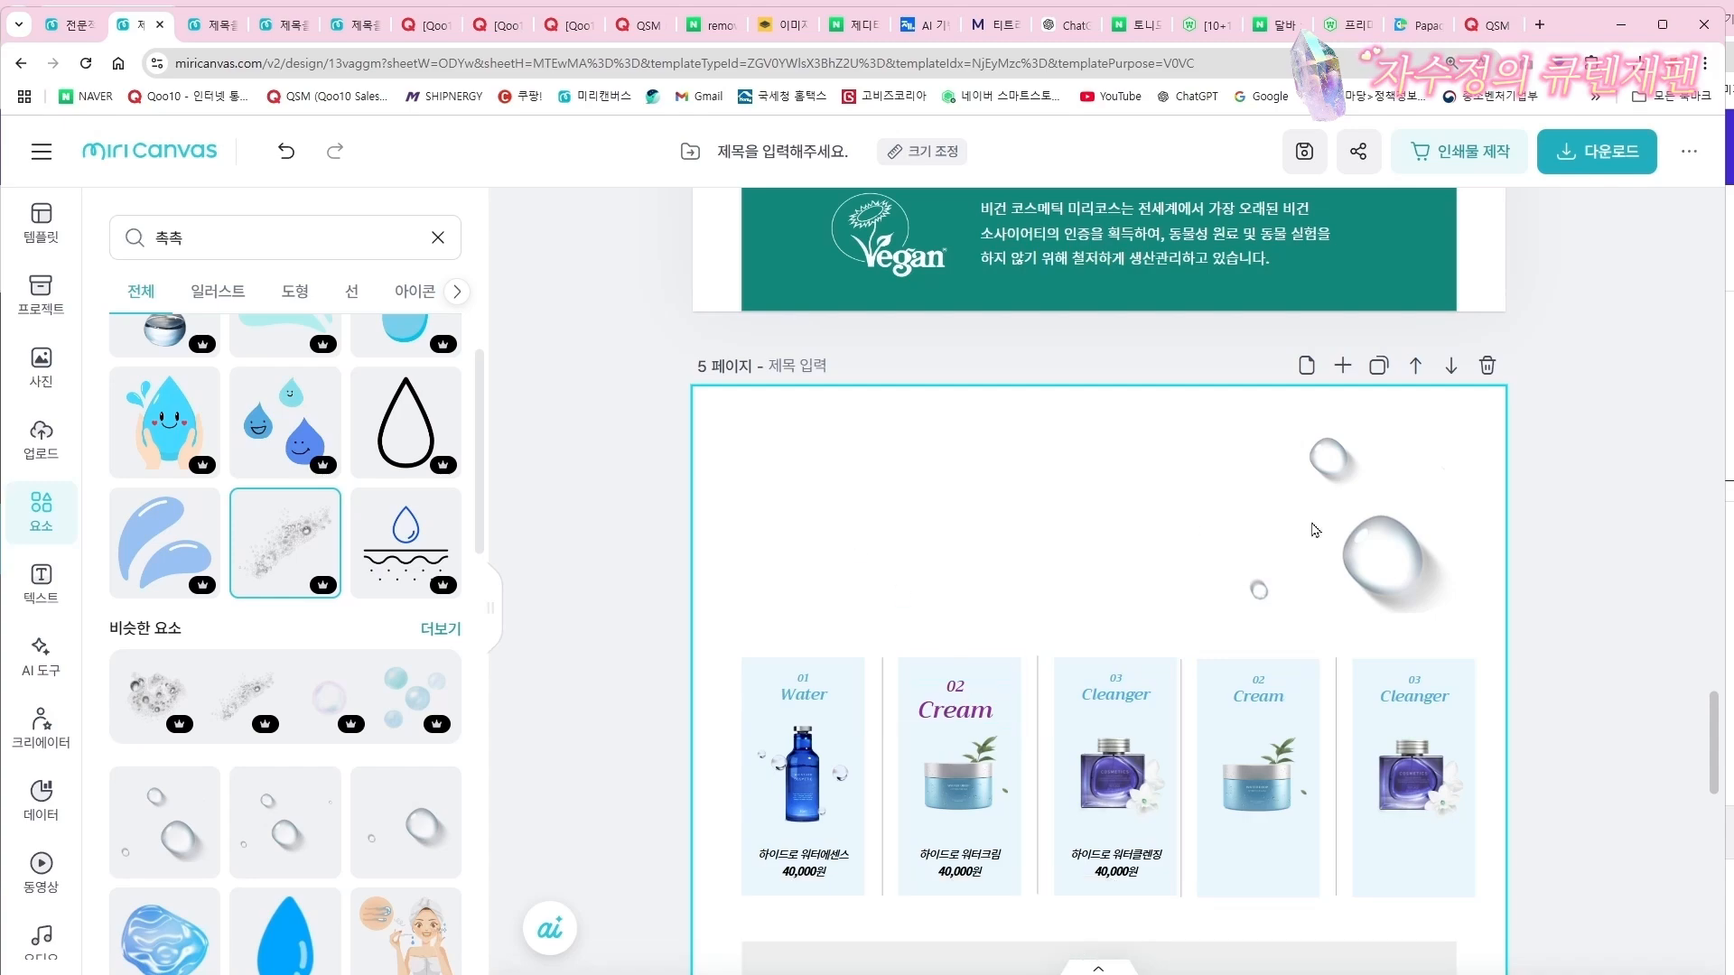
Examine the download options for the design, including file format, page selection and merging into one image, then close them
scroll(1018, 605, up, 15)
scroll(1017, 603, up, 15)
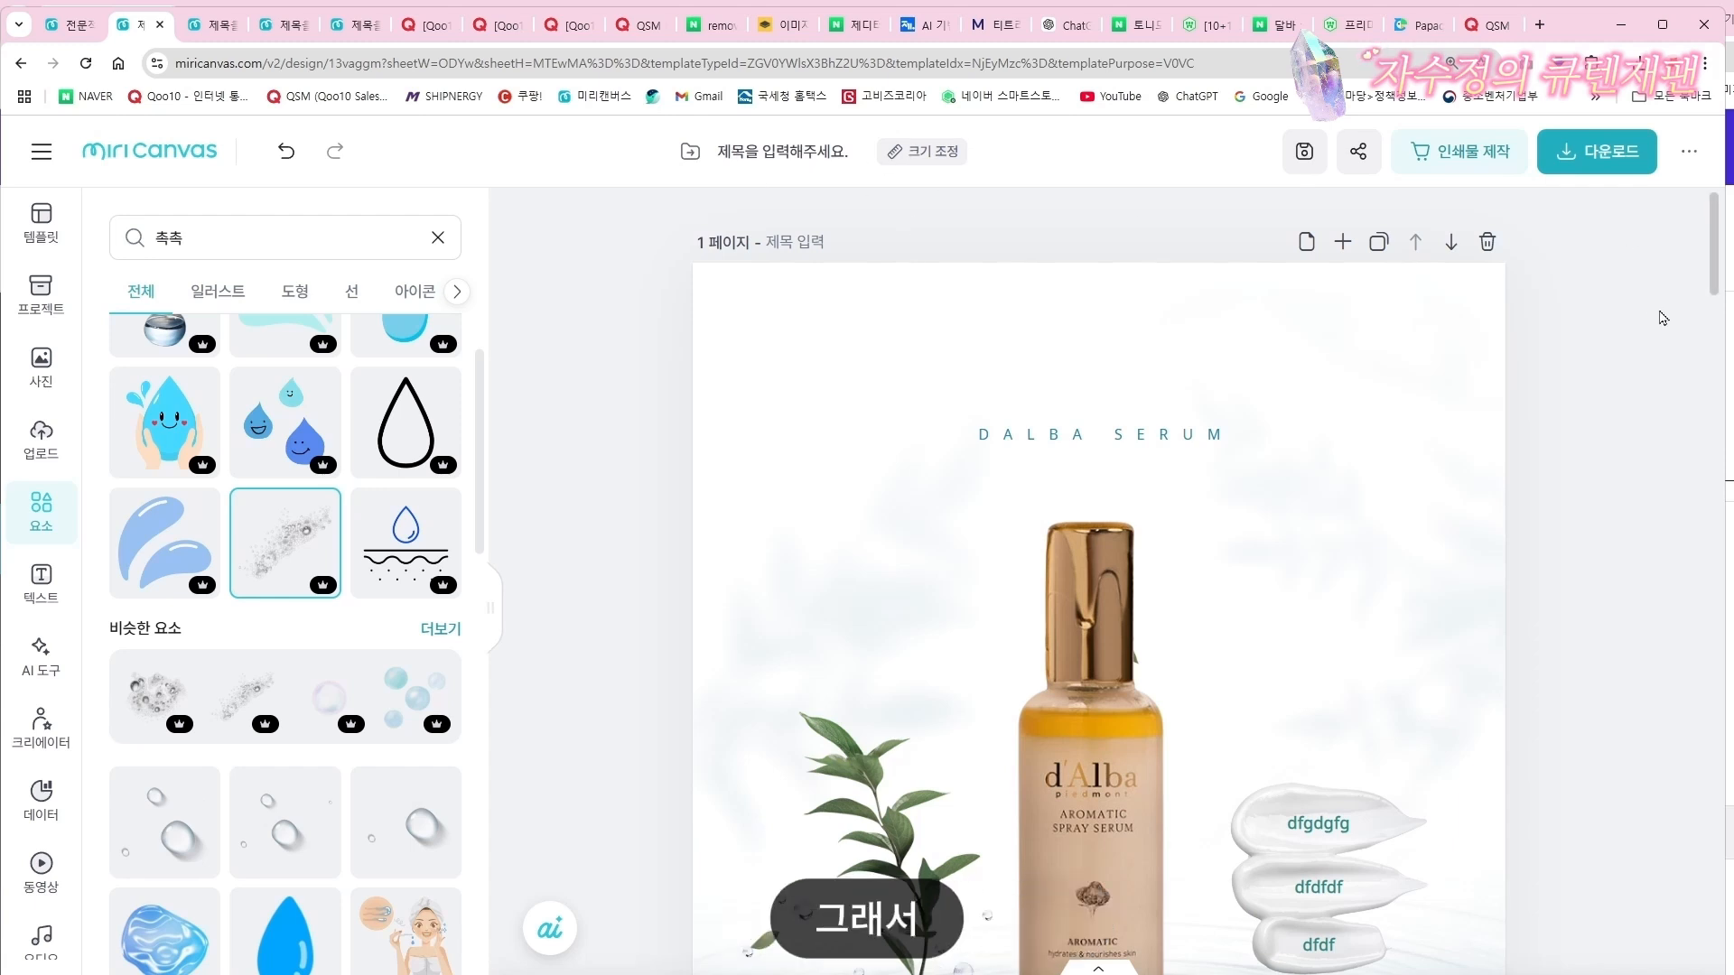
click(1603, 153)
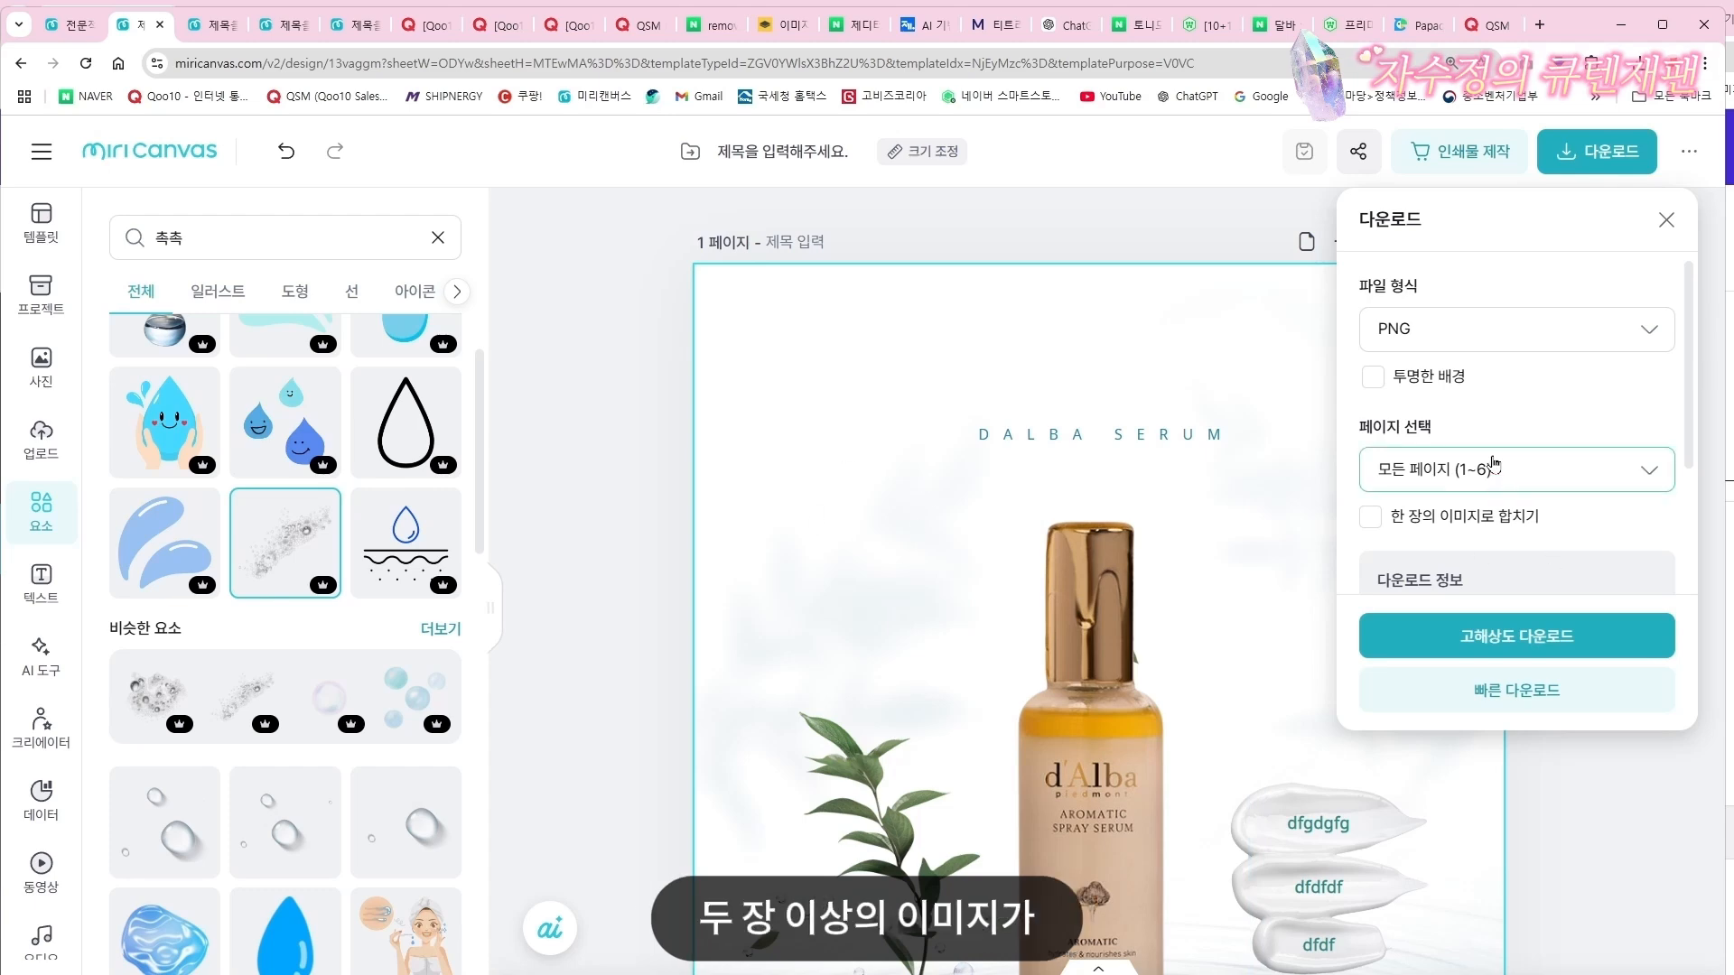
scroll(917, 693, down, 10)
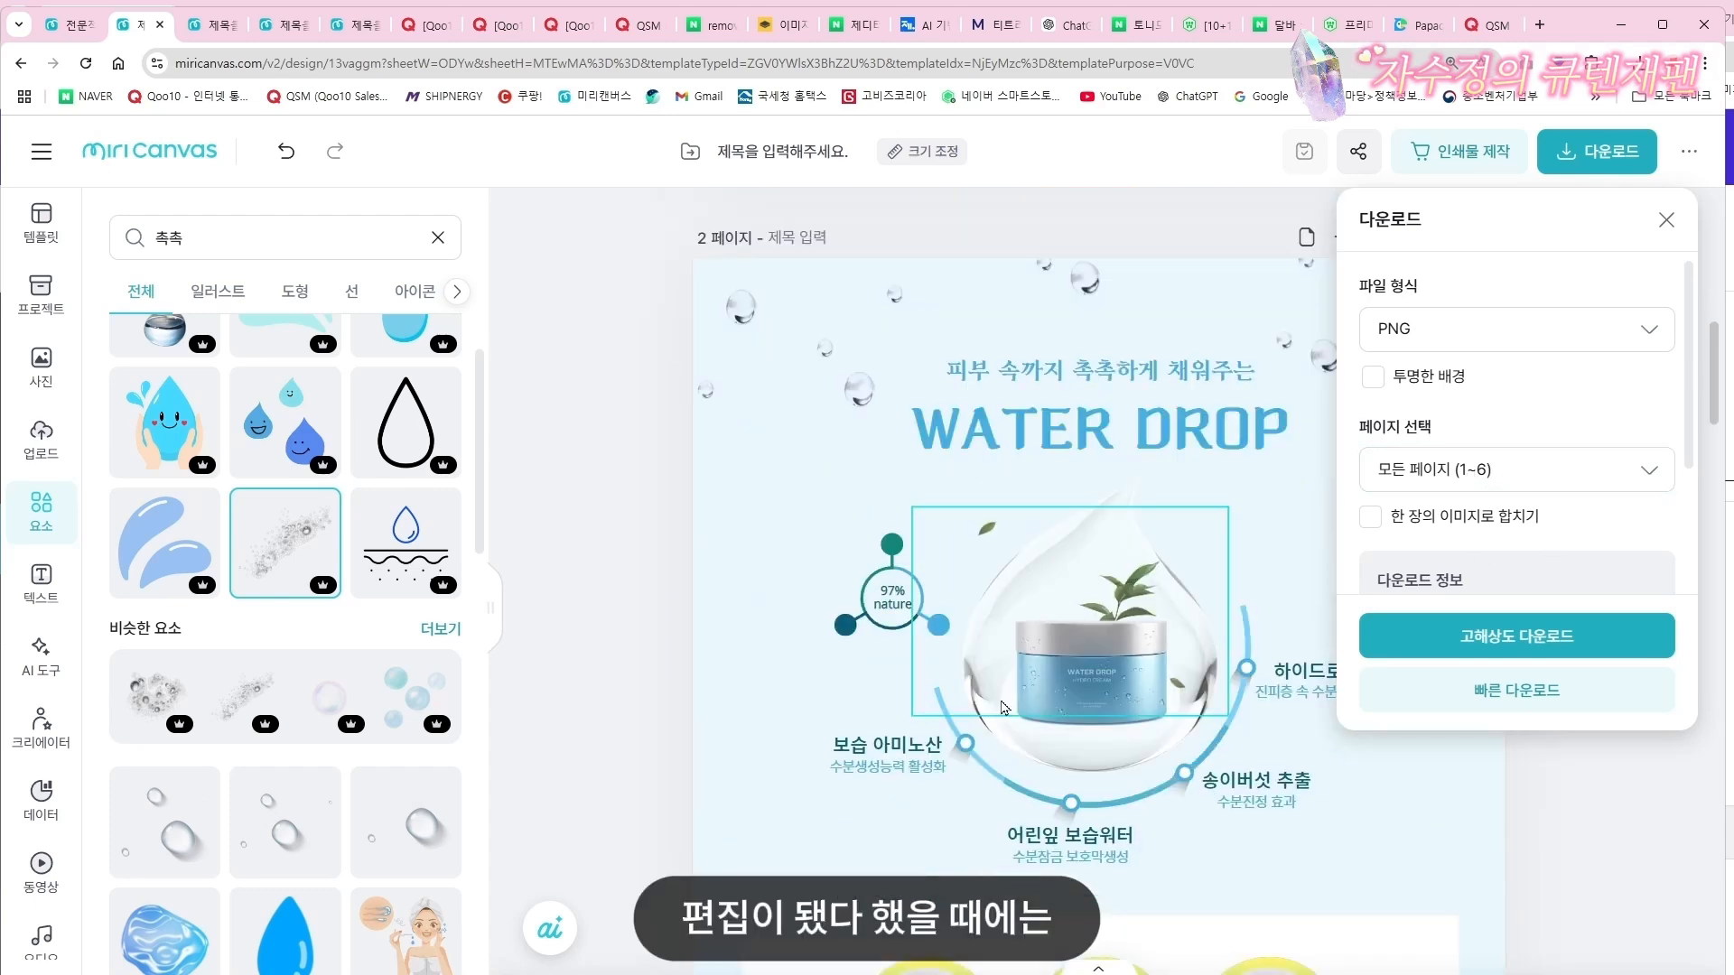
scroll(1002, 707, up, 15)
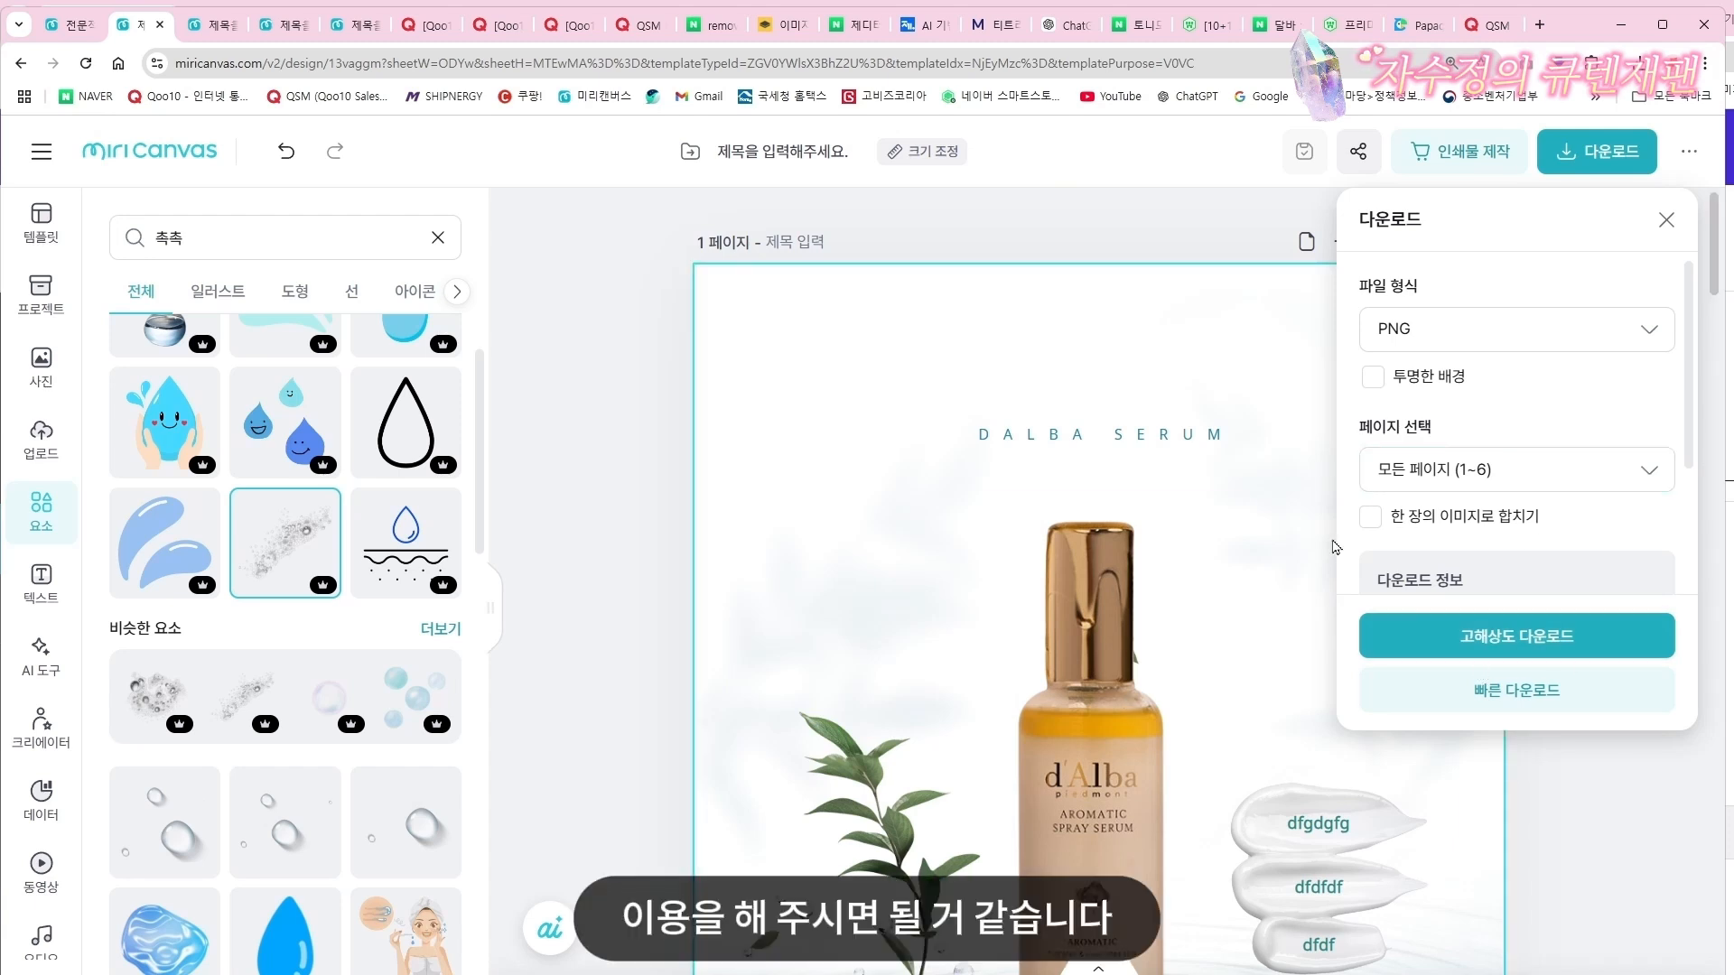
click(1666, 220)
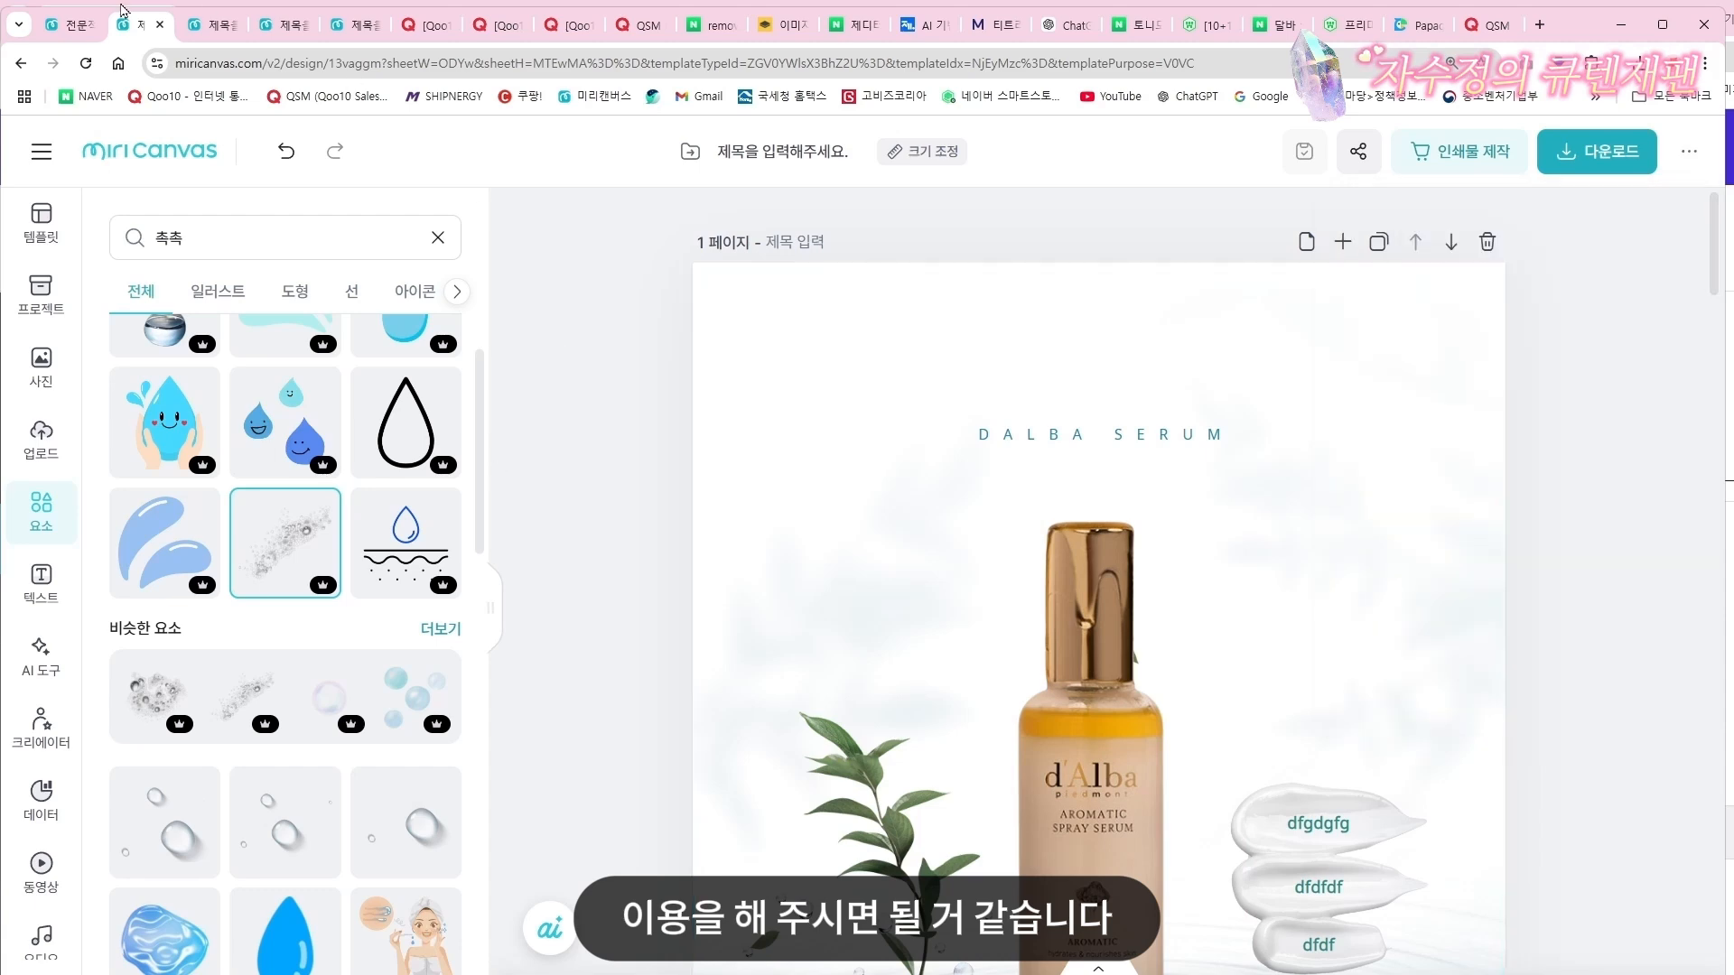
Switch to the MiriCanvas home page
click(284, 24)
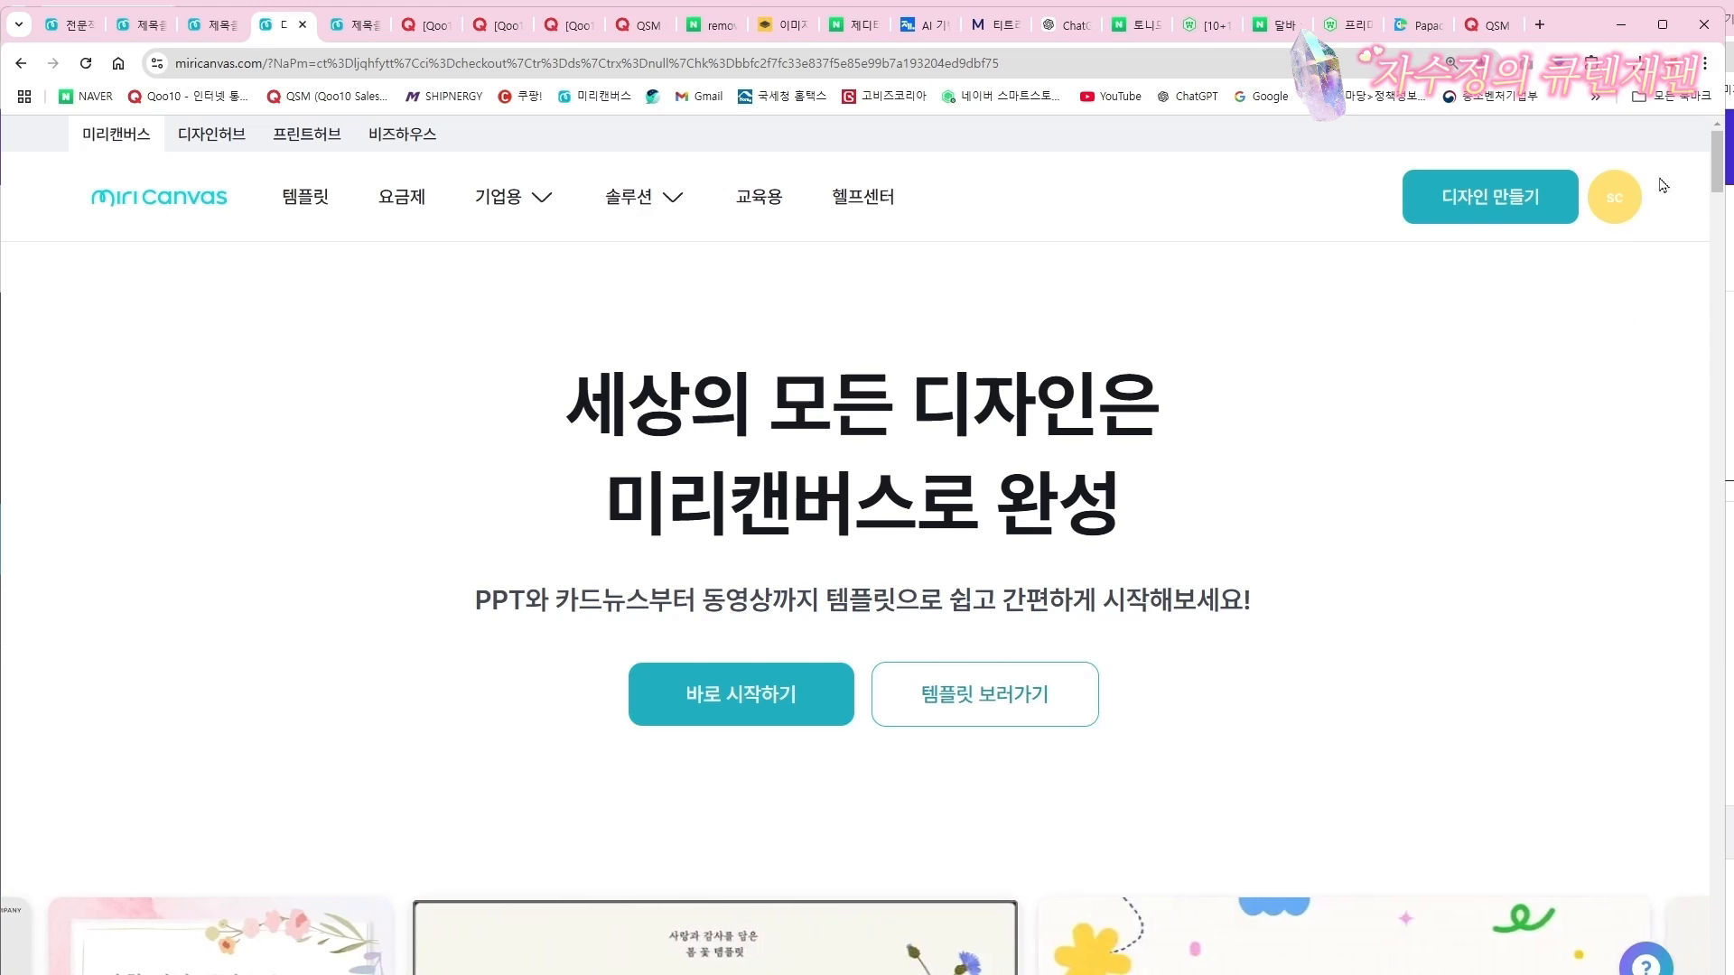
Open the account's workspace and look through the saved designs in 내 디자인
click(1616, 200)
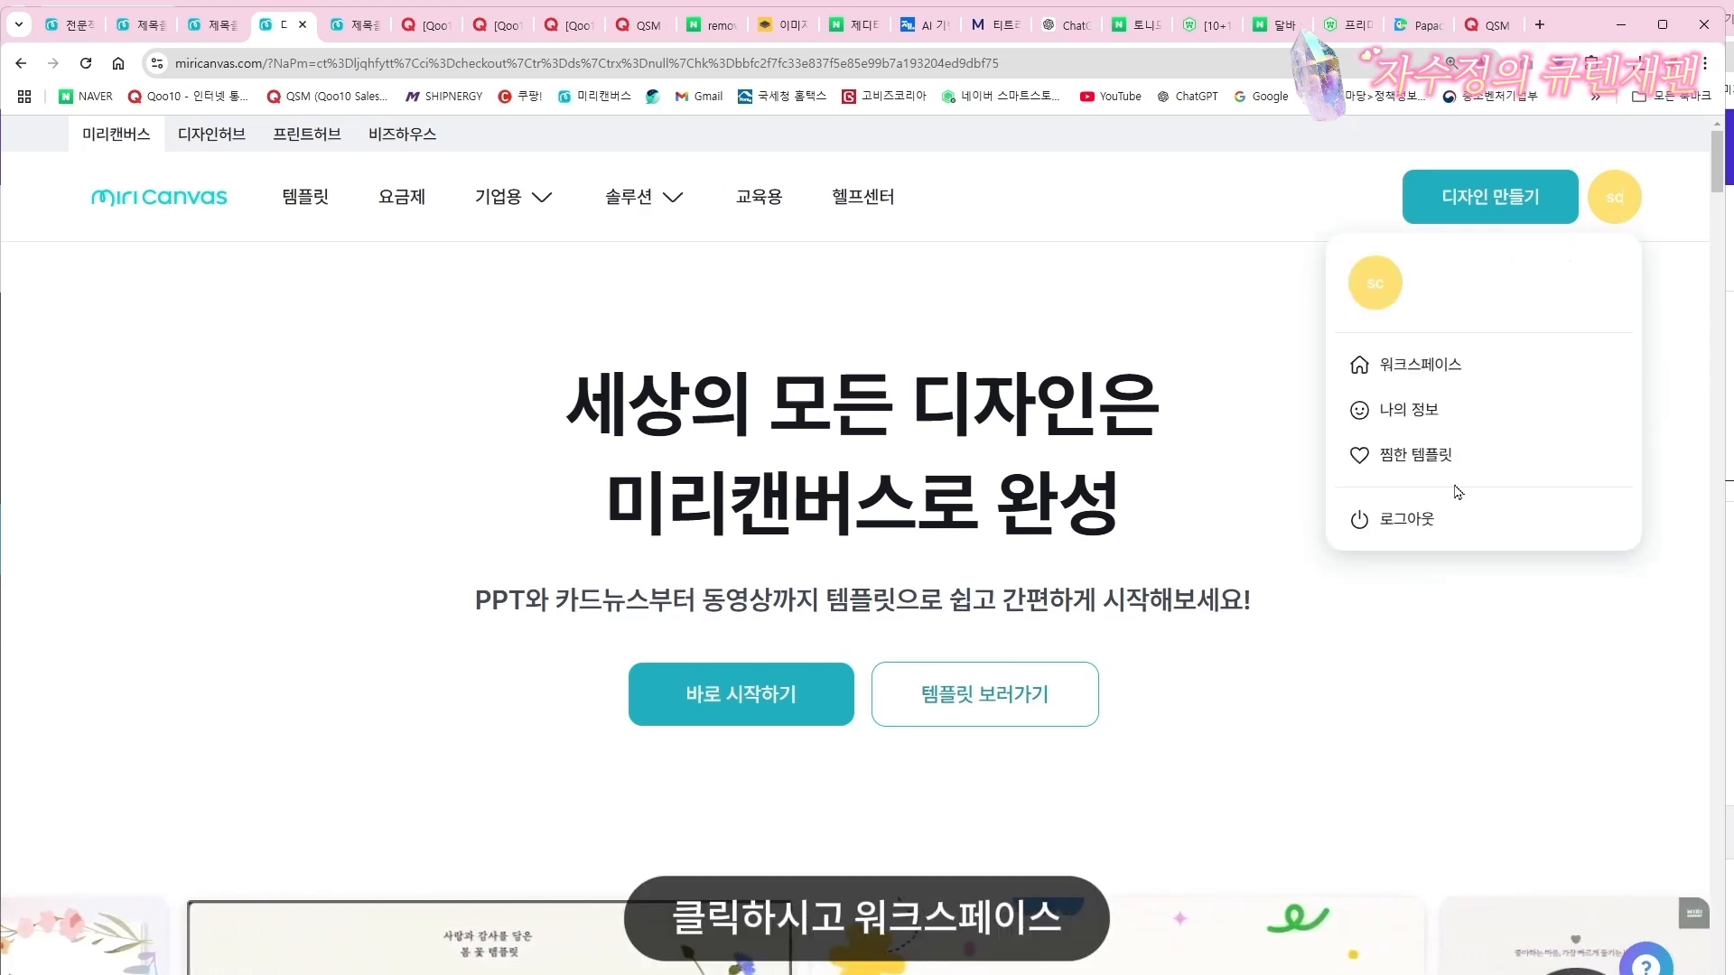
click(1460, 366)
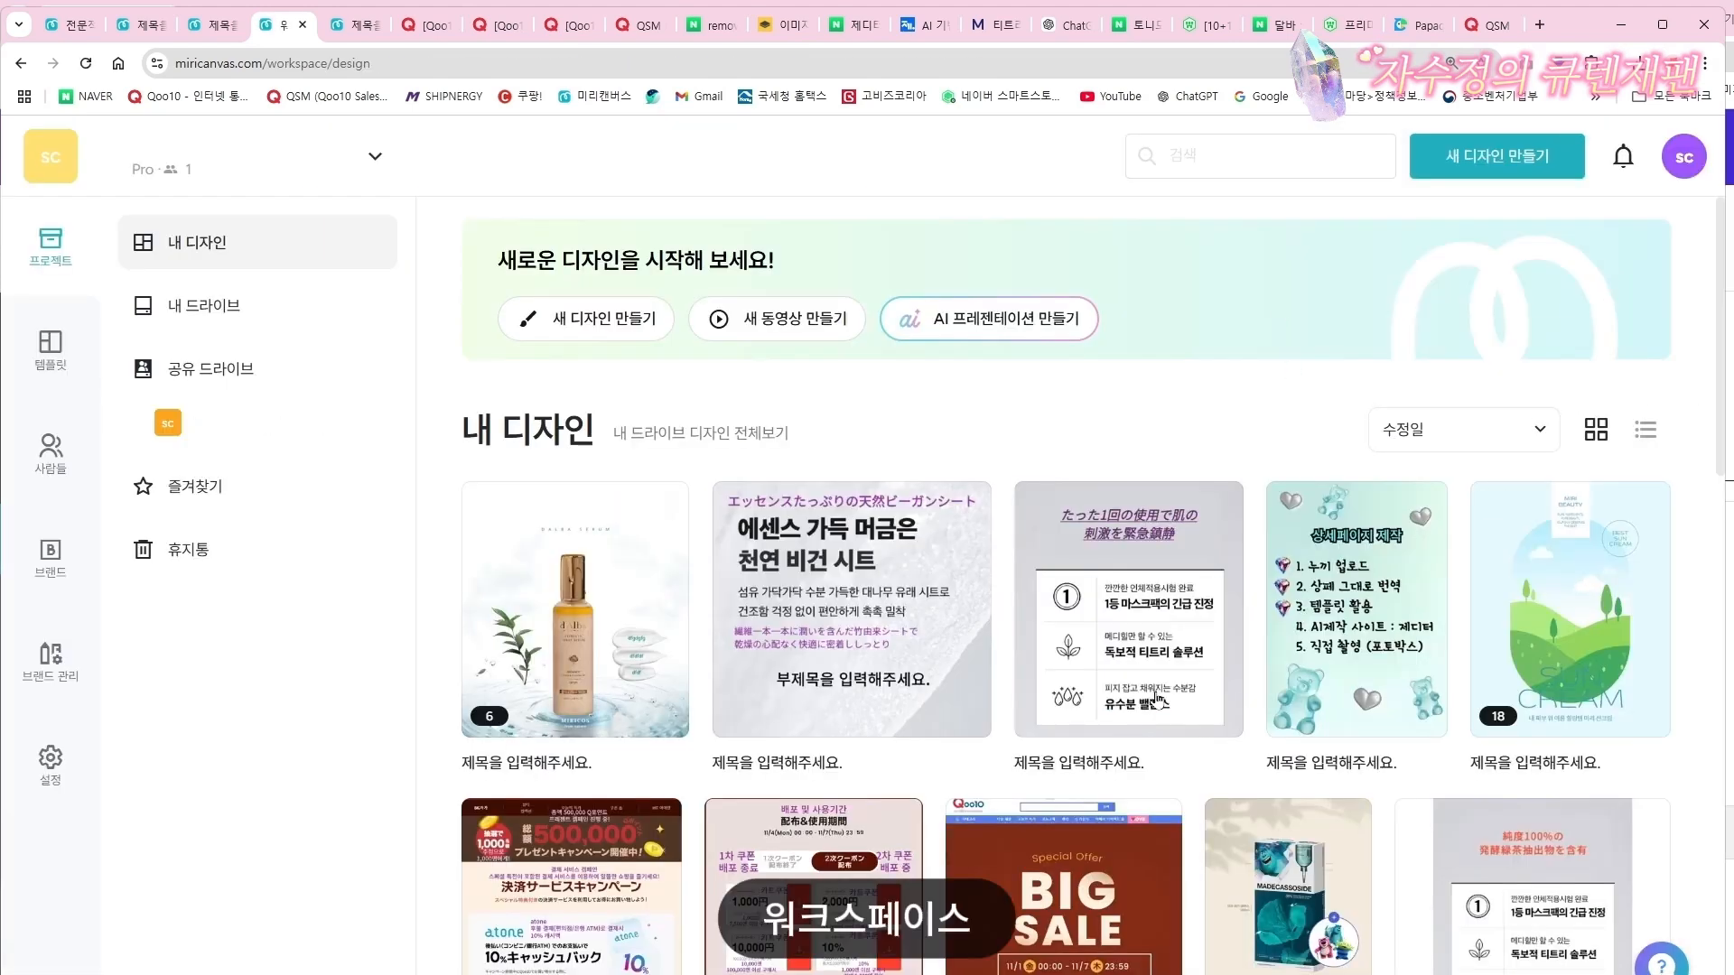
scroll(937, 718, down, 3)
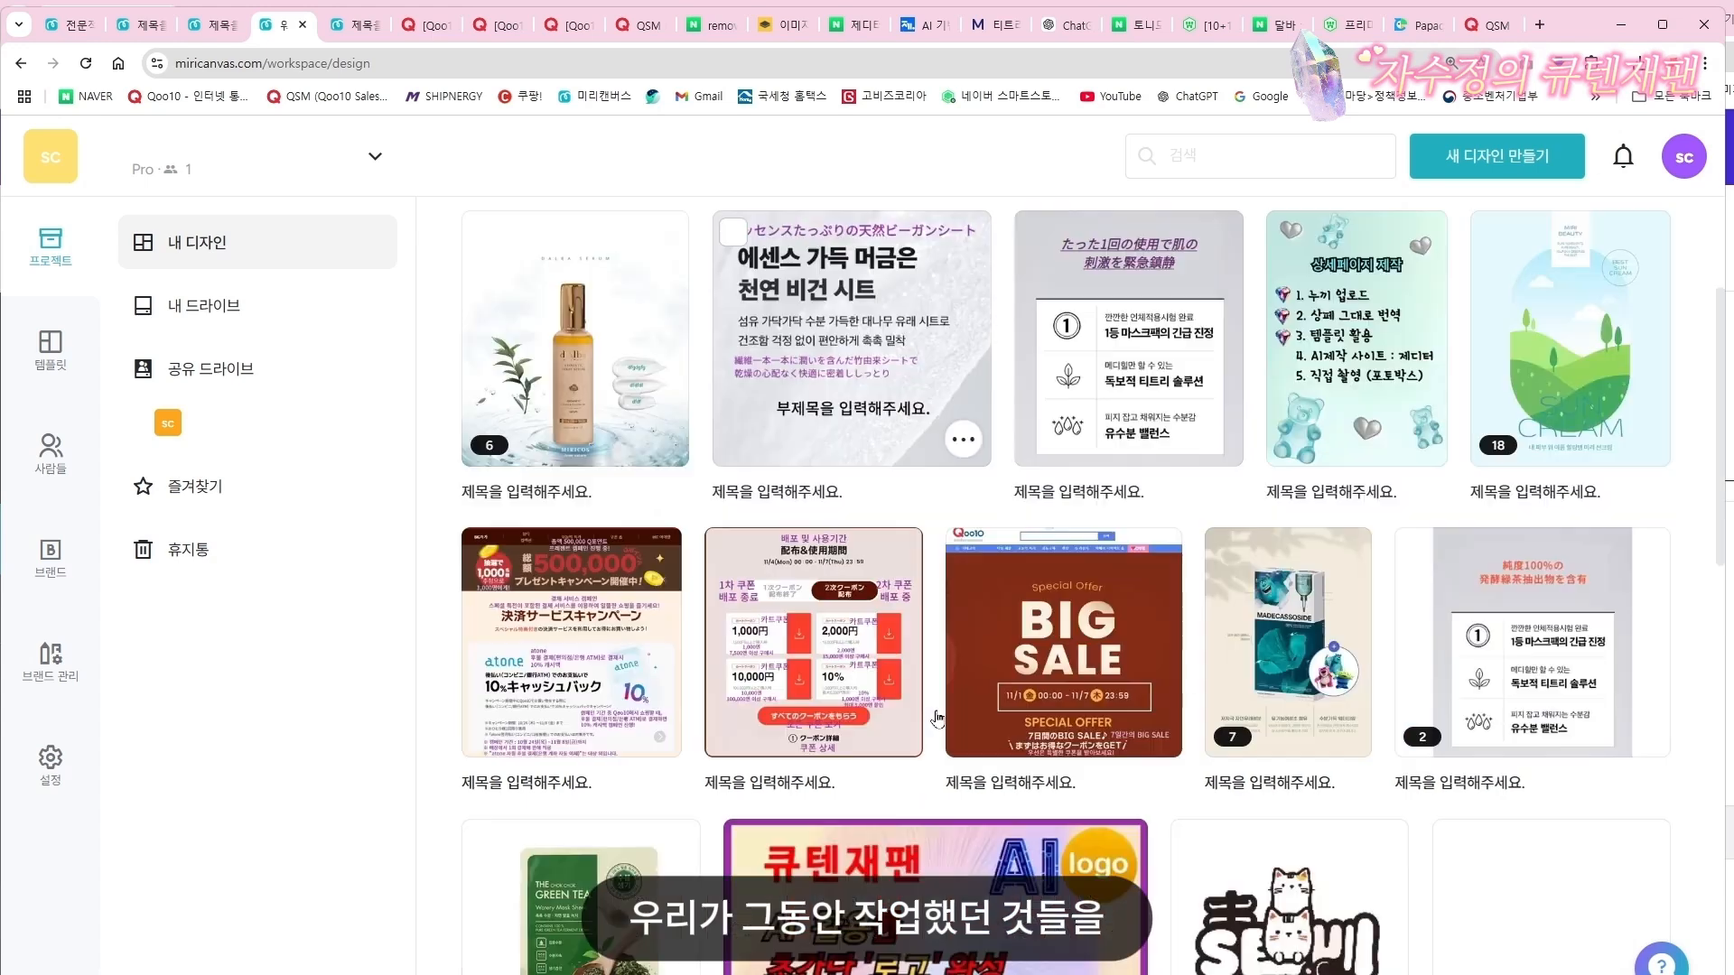
scroll(938, 718, up, 3)
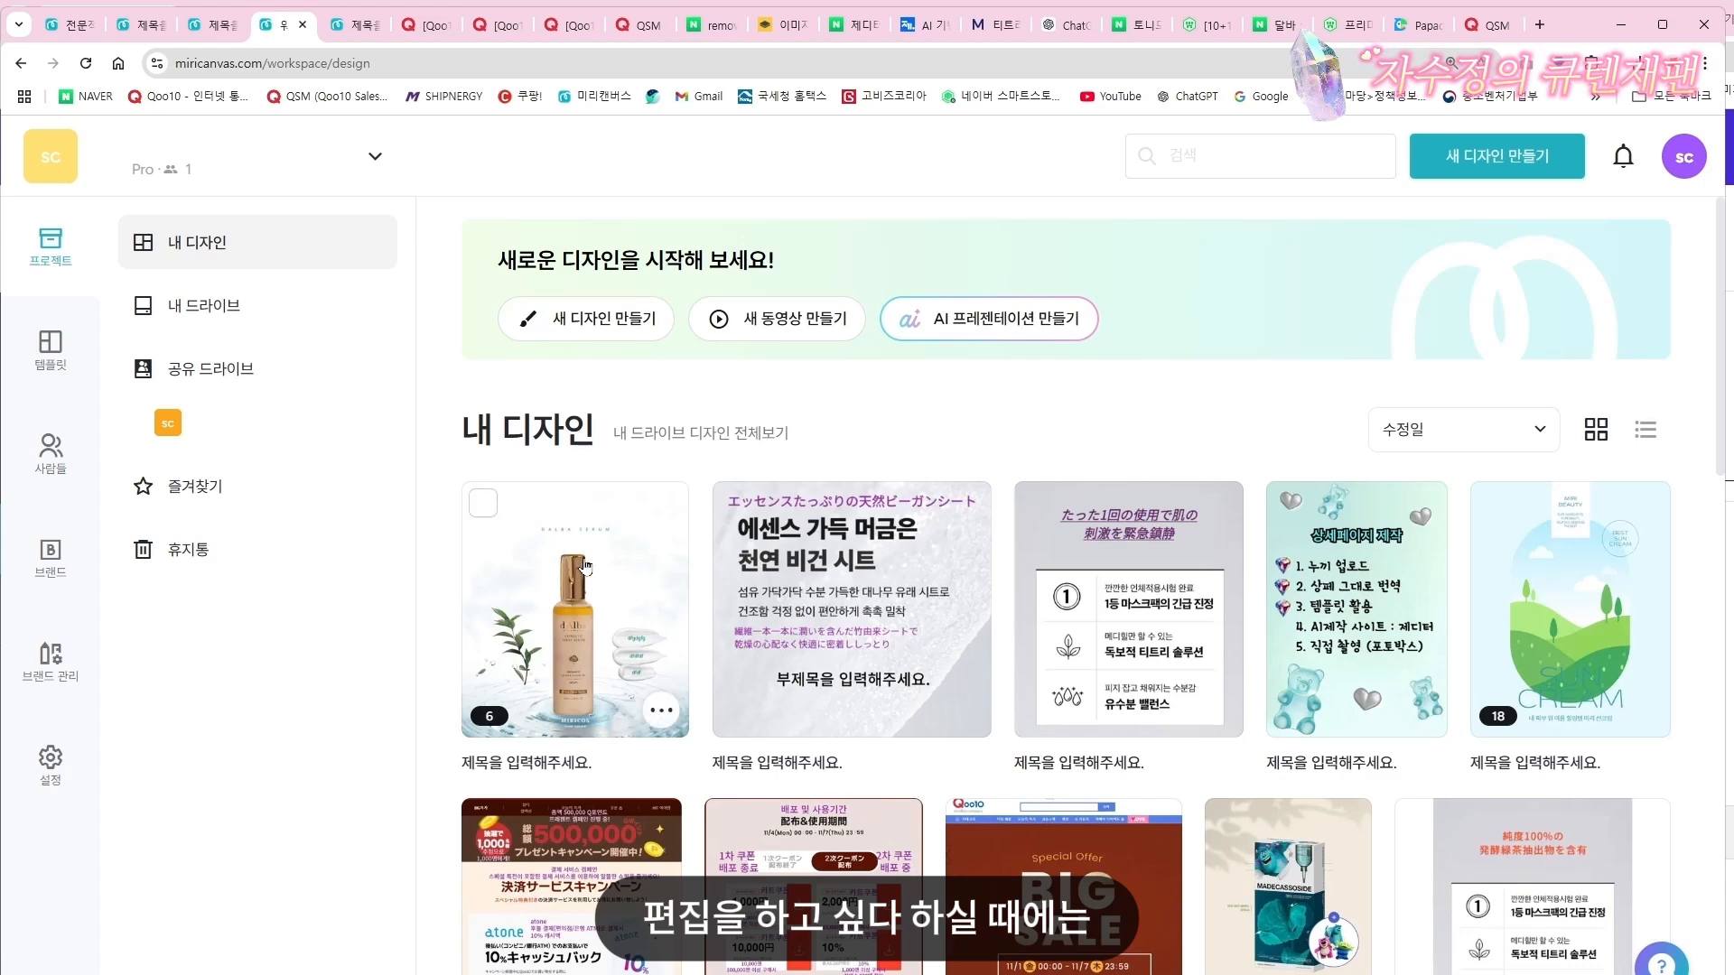
Make a copy of the six-page serum bottle design and open the copy for editing
click(657, 714)
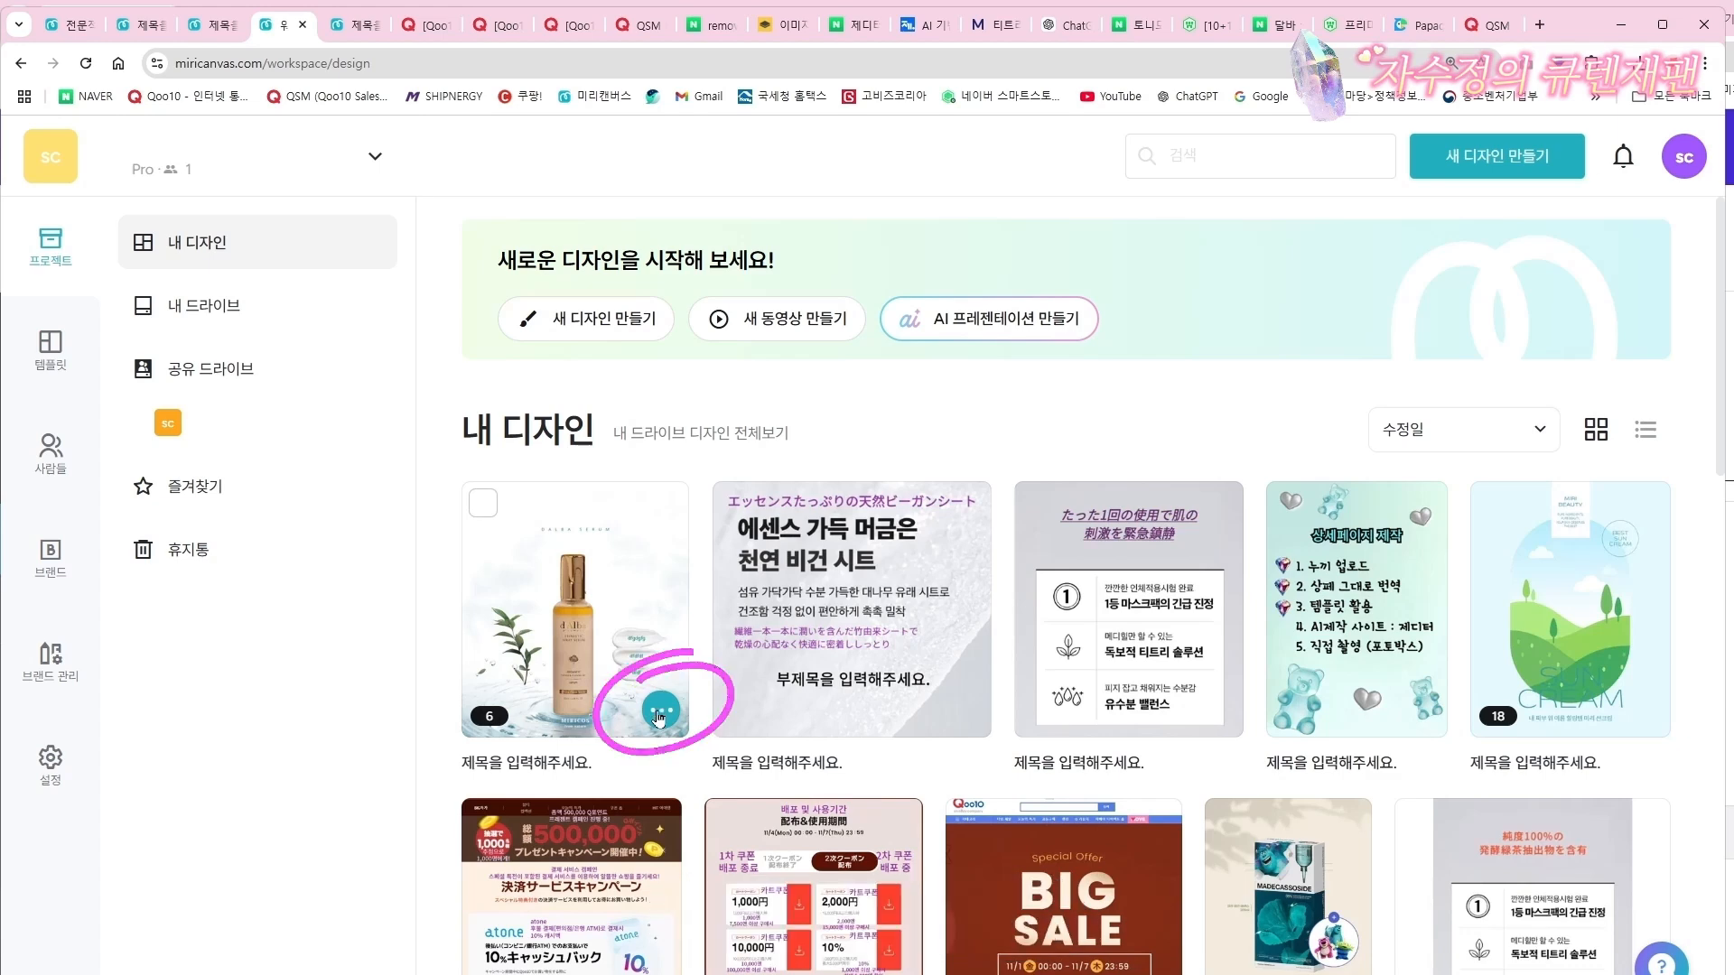
click(658, 716)
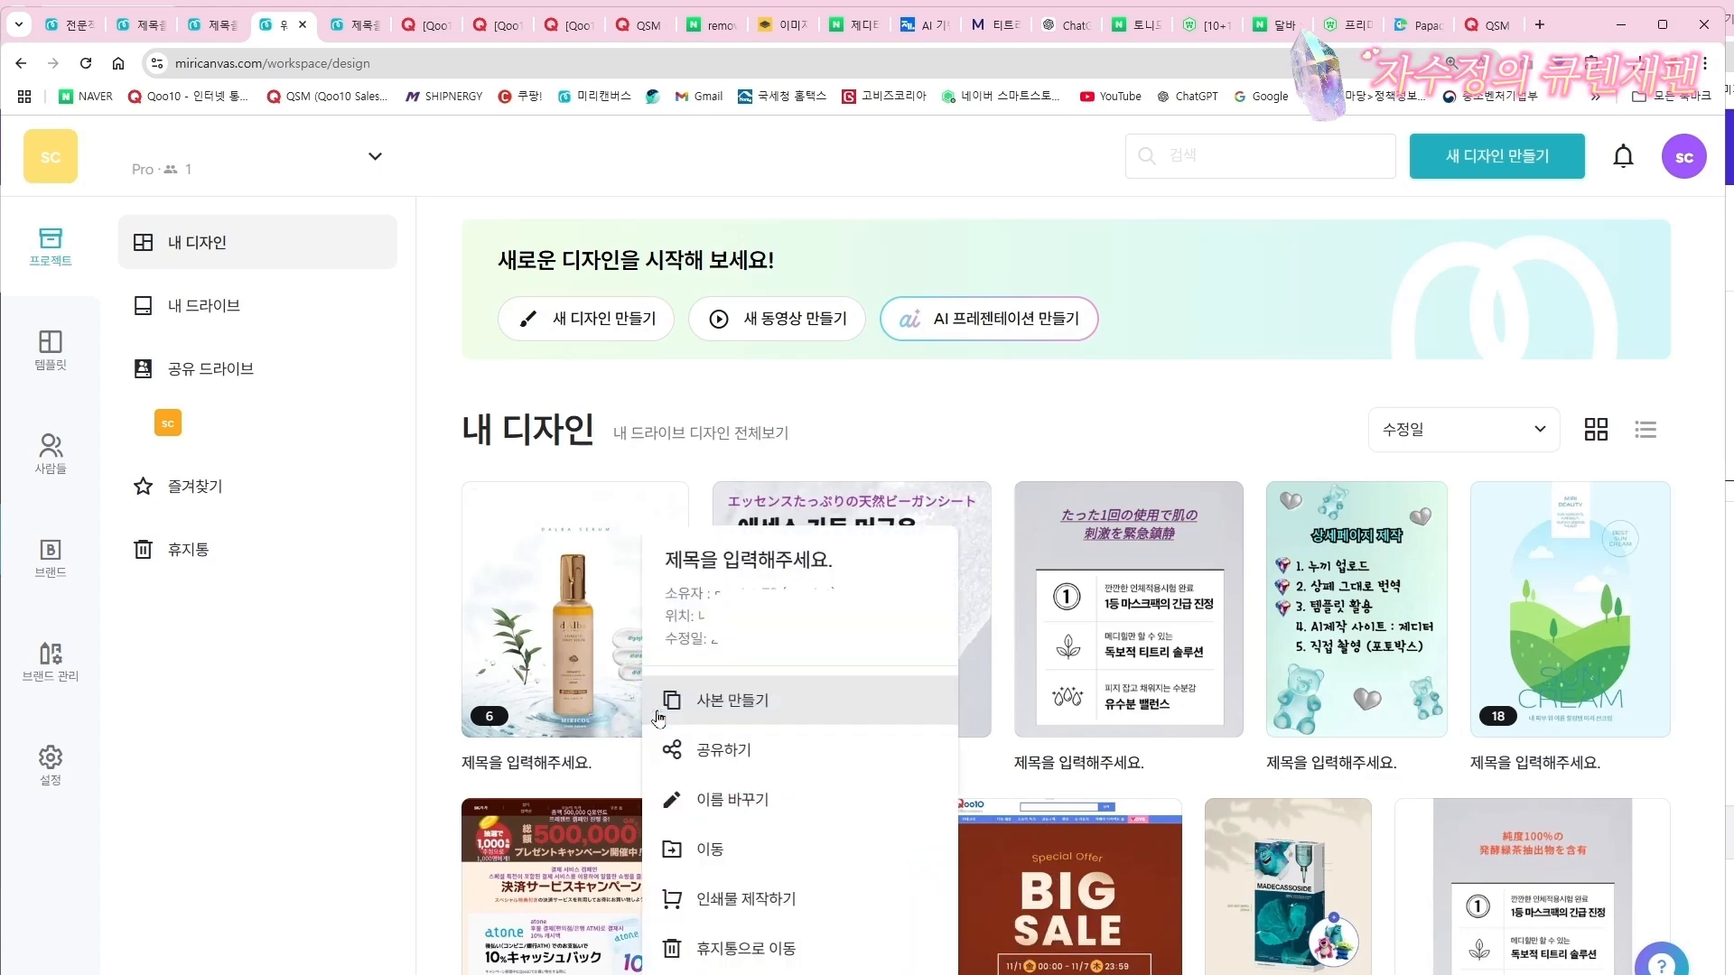
click(746, 709)
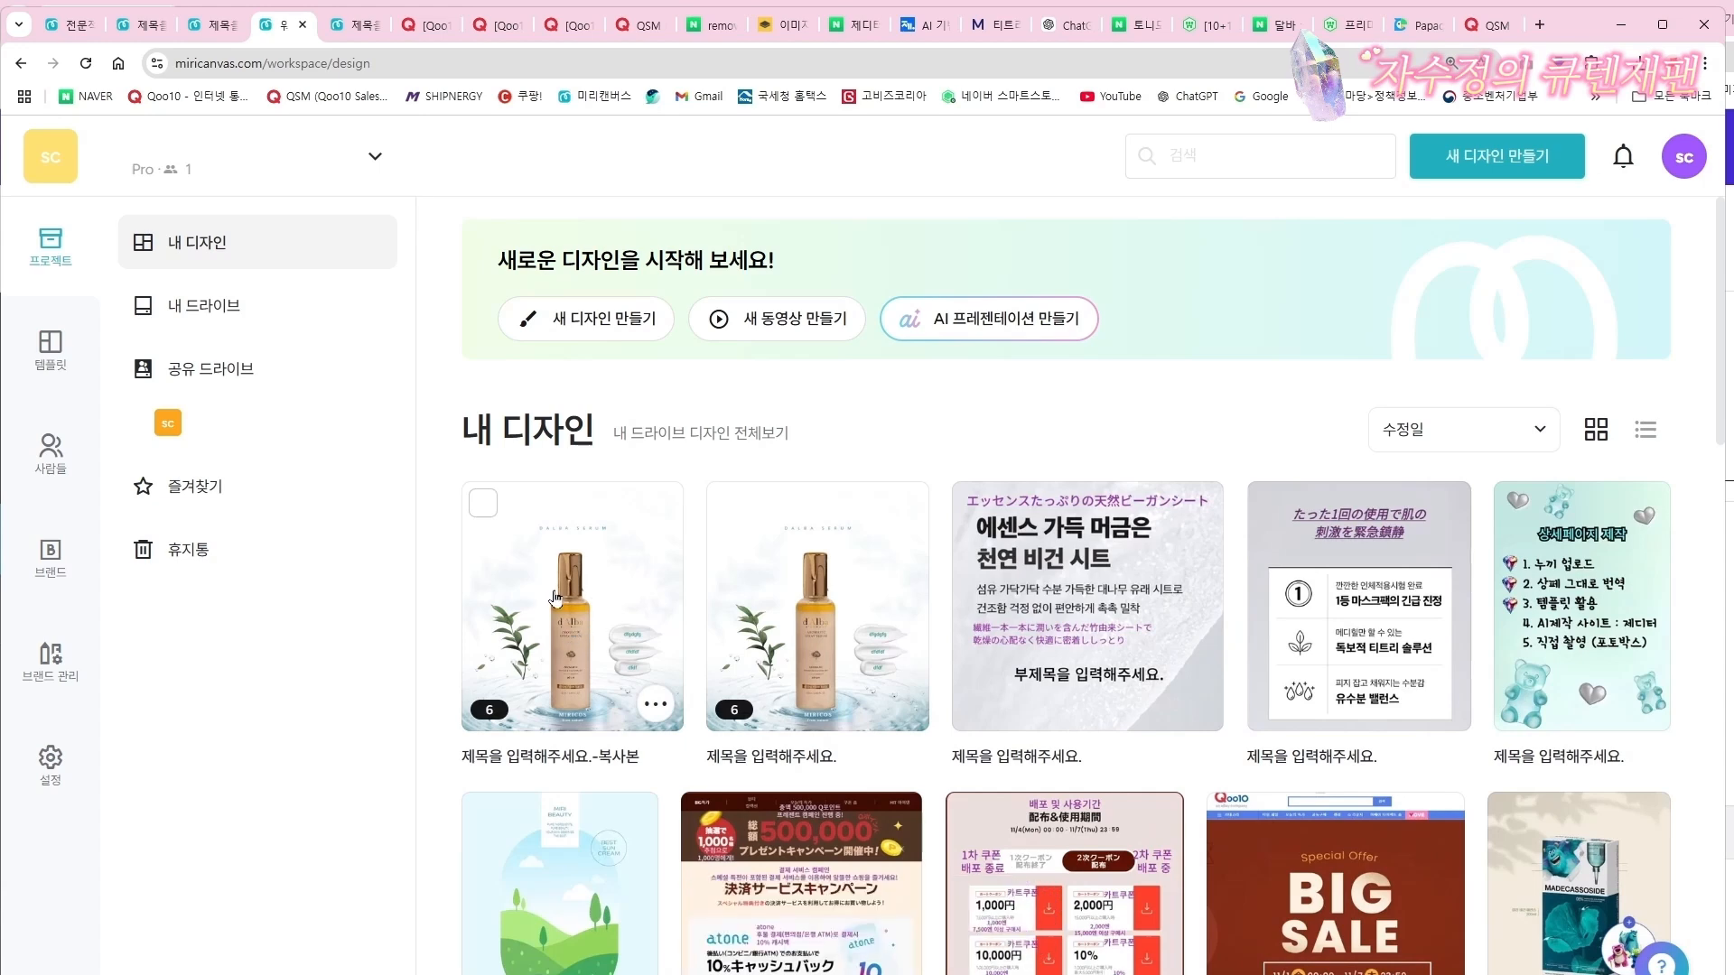
click(589, 641)
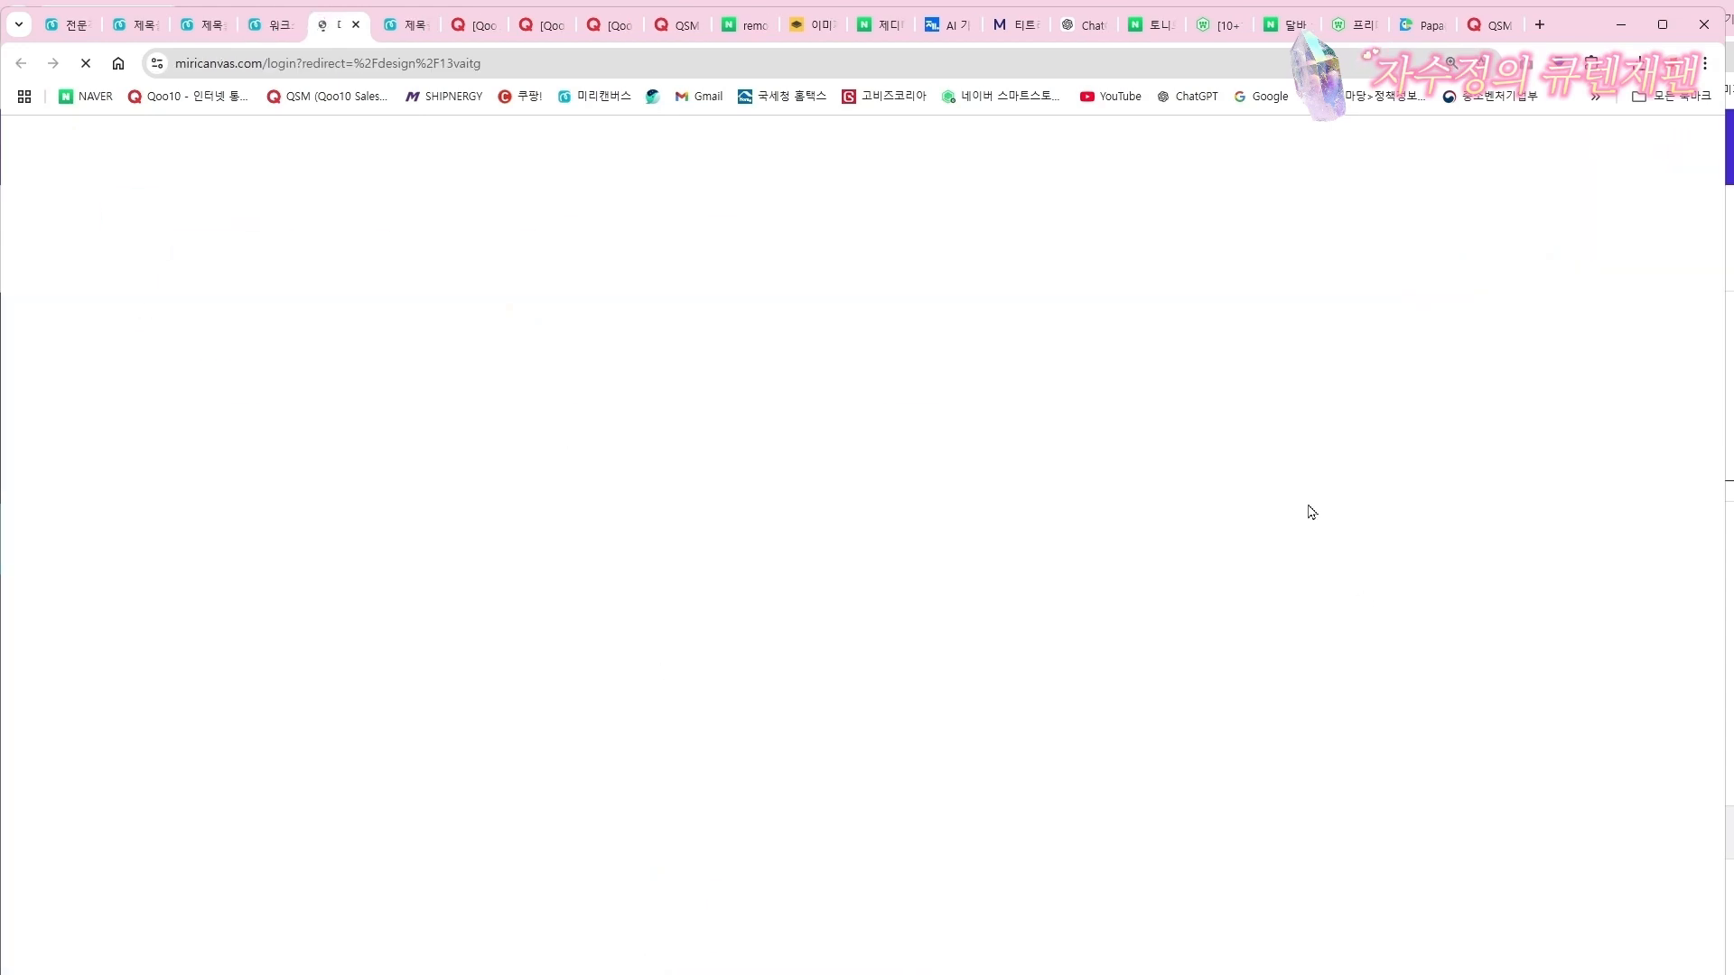